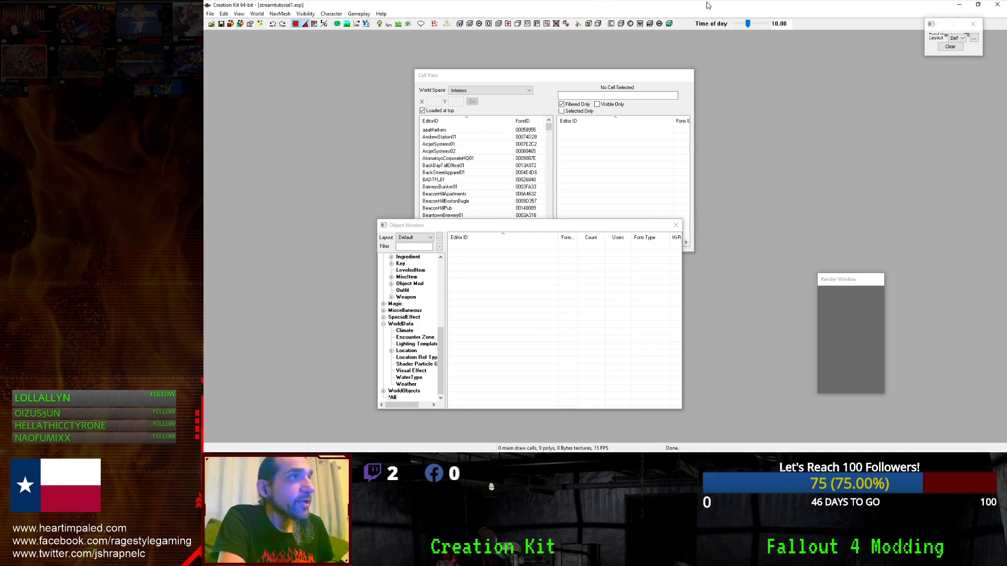
Check which plugin is marked as active near the end of the plugin and master file list, leaving the selection unchanged.
{"action": "left_click", "coordinate": [211, 15]}
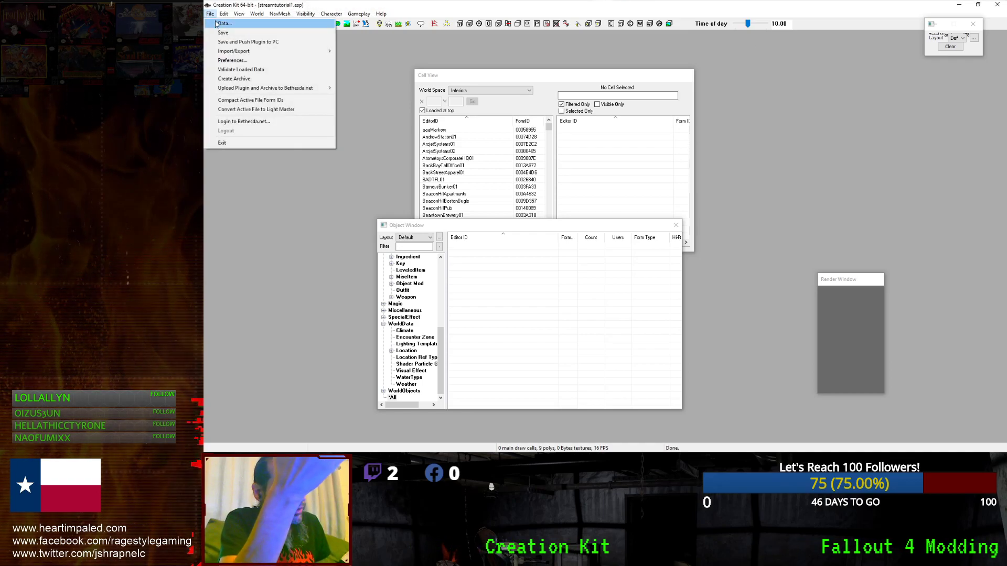
{"action": "left_click", "coordinate": [222, 24]}
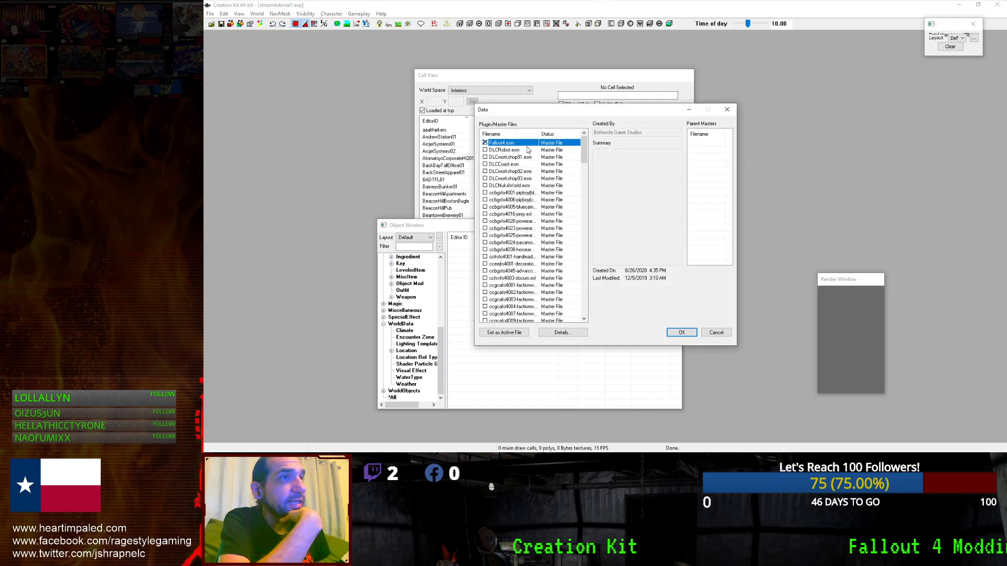
{"action": "left_click_drag", "start_coordinate": [580, 154], "coordinate": [597, 317]}
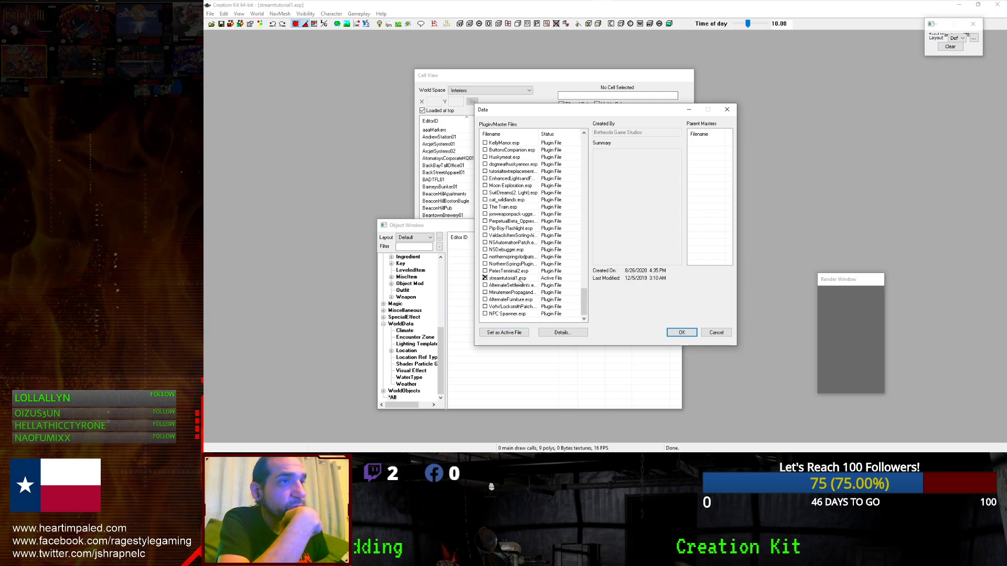
{"action": "left_click", "coordinate": [716, 334]}
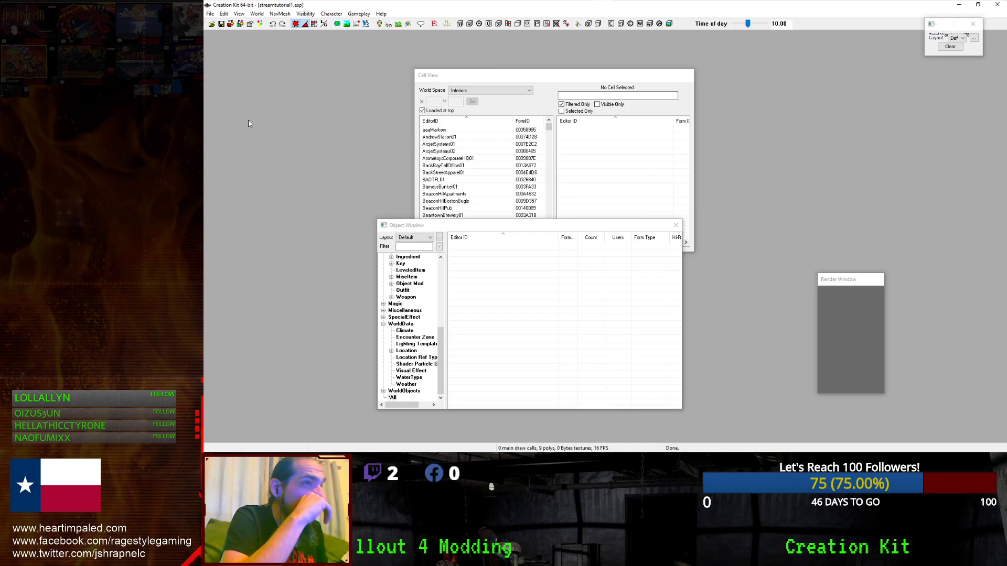
Load the SanctuaryExt cell from the Recent Cells world space into the render window.
{"action": "left_click", "coordinate": [472, 172]}
{"action": "left_click", "coordinate": [472, 90]}
{"action": "left_click", "coordinate": [475, 103]}
{"action": "left_click", "coordinate": [442, 131]}
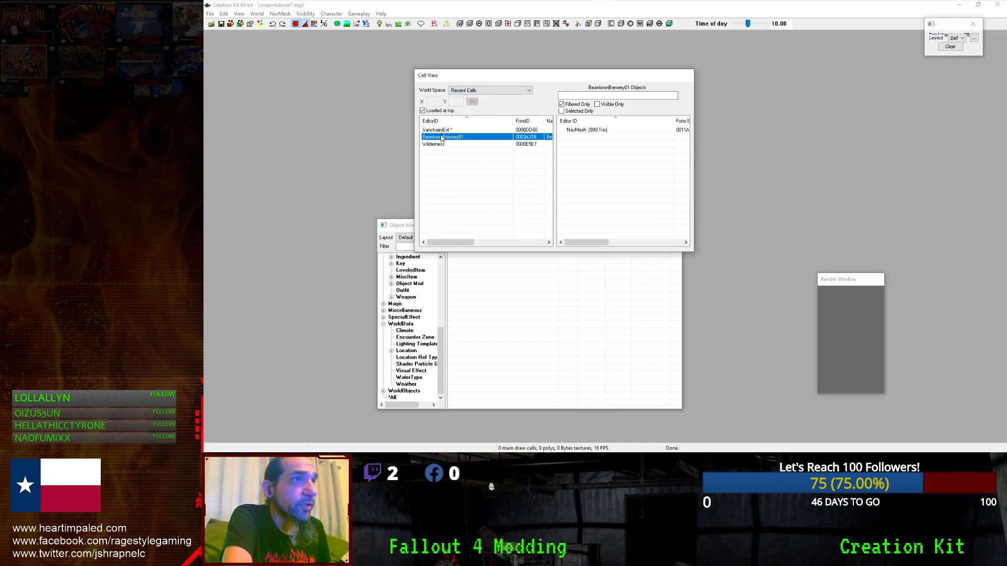
{"action": "double_click", "coordinate": [442, 132]}
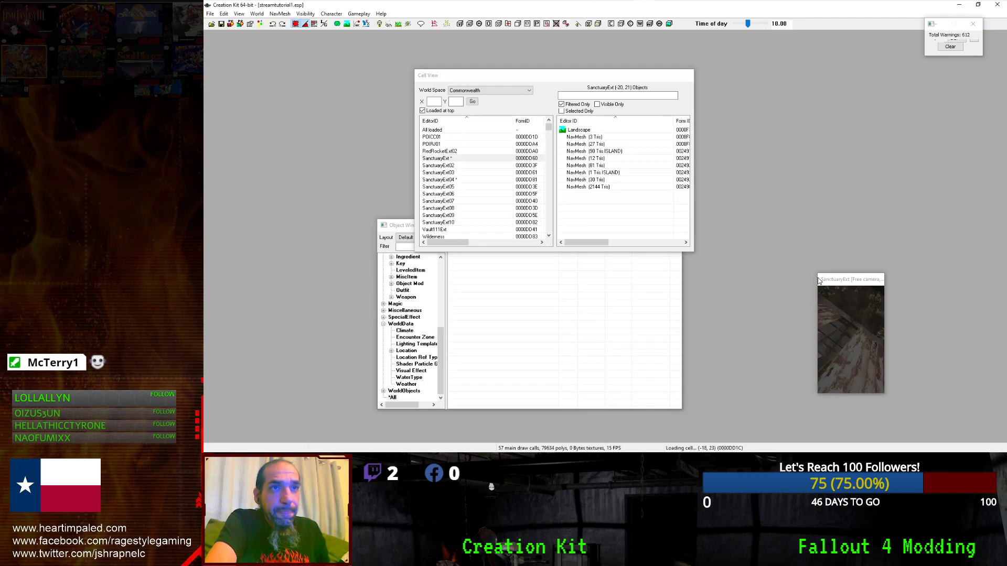
Enlarge the render window and arrange it beside the stacked Cell View and Object windows so that none of them overlap.
{"action": "left_click_drag", "start_coordinate": [820, 280], "coordinate": [483, 52]}
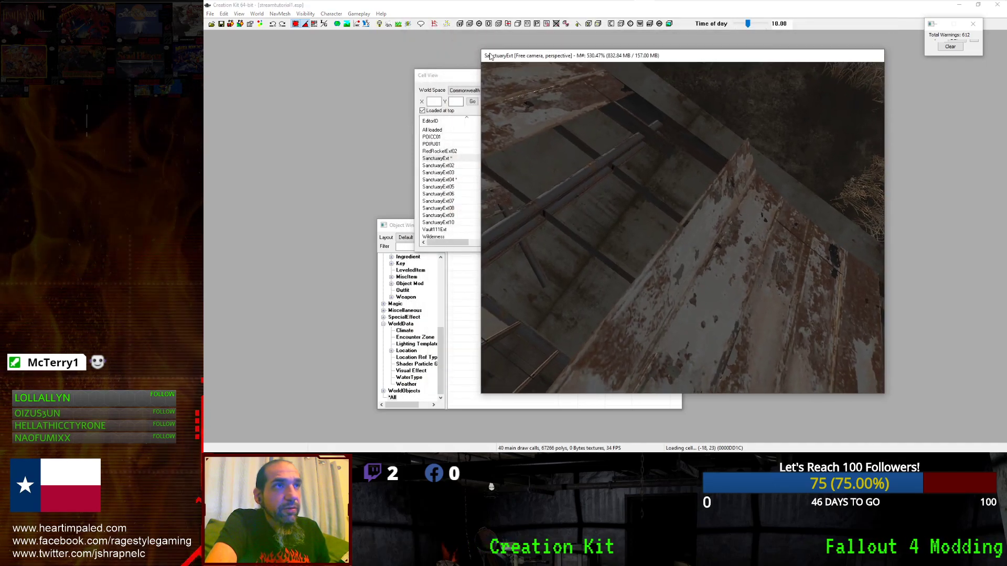
{"action": "left_click_drag", "start_coordinate": [543, 61], "coordinate": [609, 93]}
{"action": "left_click_drag", "start_coordinate": [498, 72], "coordinate": [305, 41]}
{"action": "left_click_drag", "start_coordinate": [496, 226], "coordinate": [323, 254]}
{"action": "left_click_drag", "start_coordinate": [497, 224], "coordinate": [507, 248]}
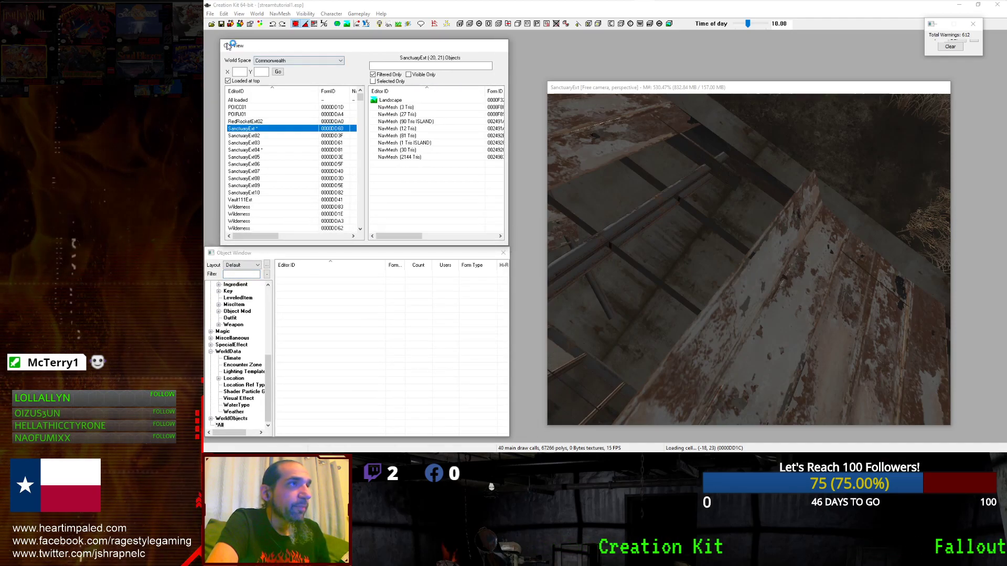
{"action": "left_click_drag", "start_coordinate": [217, 40], "coordinate": [203, 36]}
{"action": "left_click", "coordinate": [606, 94]}
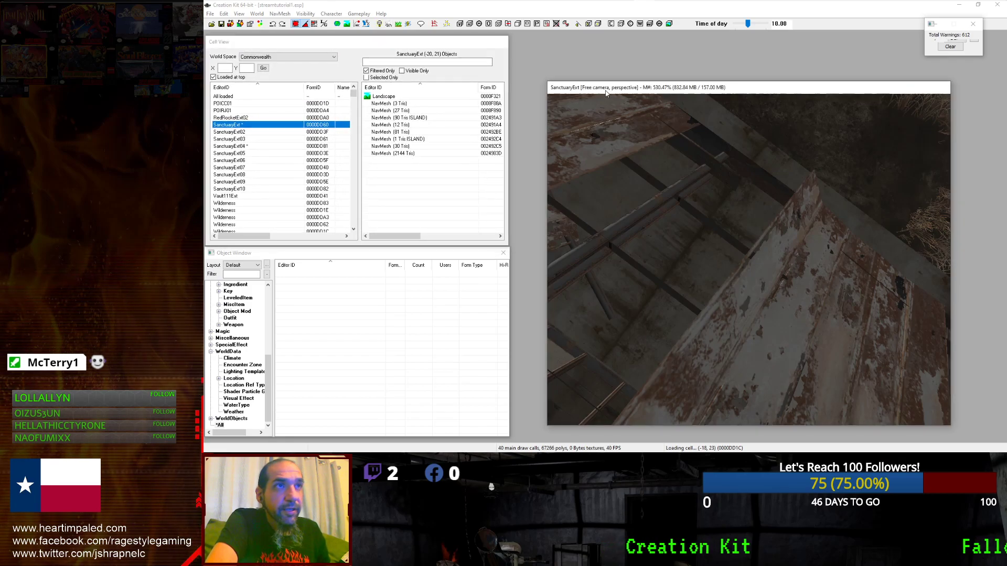
{"action": "left_click_drag", "start_coordinate": [586, 94], "coordinate": [589, 68]}
Survey the Sanctuary area from above and examine the NPC in the bowler hat by the white picket fence up close.
{"action": "scroll", "coordinate": [649, 191], "scroll_direction": "down", "scroll_amount": 8}
{"action": "middle_click_drag", "start_coordinate": [642, 205], "coordinate": [667, 339], "text": "shift"}
{"action": "scroll", "coordinate": [785, 194], "scroll_direction": "down", "scroll_amount": 5}
{"action": "scroll", "coordinate": [696, 222], "scroll_direction": "down", "scroll_amount": 6}
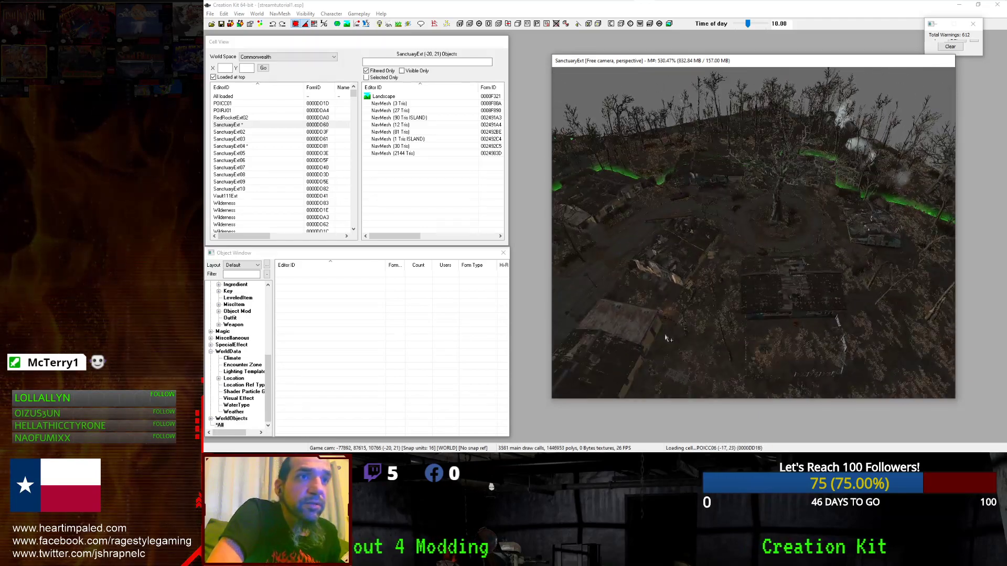
{"action": "scroll", "coordinate": [666, 339], "scroll_direction": "up", "scroll_amount": 6}
{"action": "scroll", "coordinate": [667, 338], "scroll_direction": "up", "scroll_amount": 6}
{"action": "mouse_move", "coordinate": [674, 318]}
{"action": "middle_mouse_down"}
{"action": "mouse_move", "coordinate": [737, 247]}
{"action": "mouse_move", "coordinate": [772, 241]}
{"action": "mouse_move", "coordinate": [731, 238]}
{"action": "mouse_move", "coordinate": [712, 199]}
{"action": "mouse_move", "coordinate": [618, 187]}
{"action": "mouse_move", "coordinate": [768, 238]}
{"action": "mouse_move", "coordinate": [703, 213]}
{"action": "mouse_move", "coordinate": [679, 230]}
{"action": "mouse_move", "coordinate": [717, 269]}
{"action": "middle_mouse_up"}
{"action": "scroll", "coordinate": [717, 220], "scroll_direction": "up", "scroll_amount": 5}
{"action": "scroll", "coordinate": [717, 269], "scroll_direction": "up", "scroll_amount": 5}
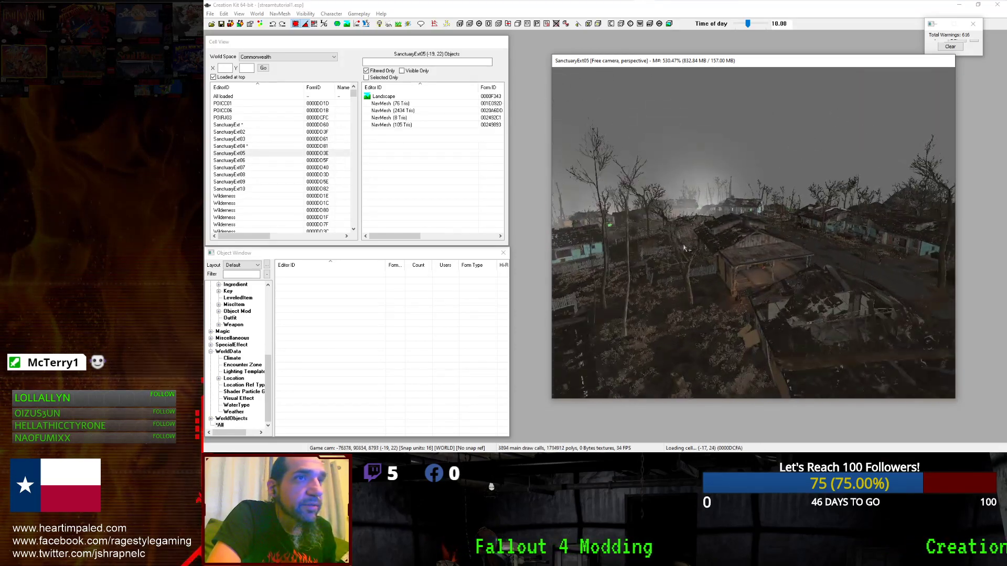
{"action": "scroll", "coordinate": [681, 229], "scroll_direction": "up", "scroll_amount": 5}
{"action": "middle_click_drag", "start_coordinate": [723, 230], "coordinate": [774, 212], "text": "shift"}
{"action": "scroll", "coordinate": [827, 228], "scroll_direction": "up", "scroll_amount": 2}
{"action": "scroll", "coordinate": [741, 217], "scroll_direction": "up", "scroll_amount": 3}
{"action": "scroll", "coordinate": [786, 203], "scroll_direction": "up", "scroll_amount": 5}
{"action": "scroll", "coordinate": [781, 210], "scroll_direction": "up", "scroll_amount": 5}
{"action": "scroll", "coordinate": [768, 212], "scroll_direction": "down", "scroll_amount": 3}
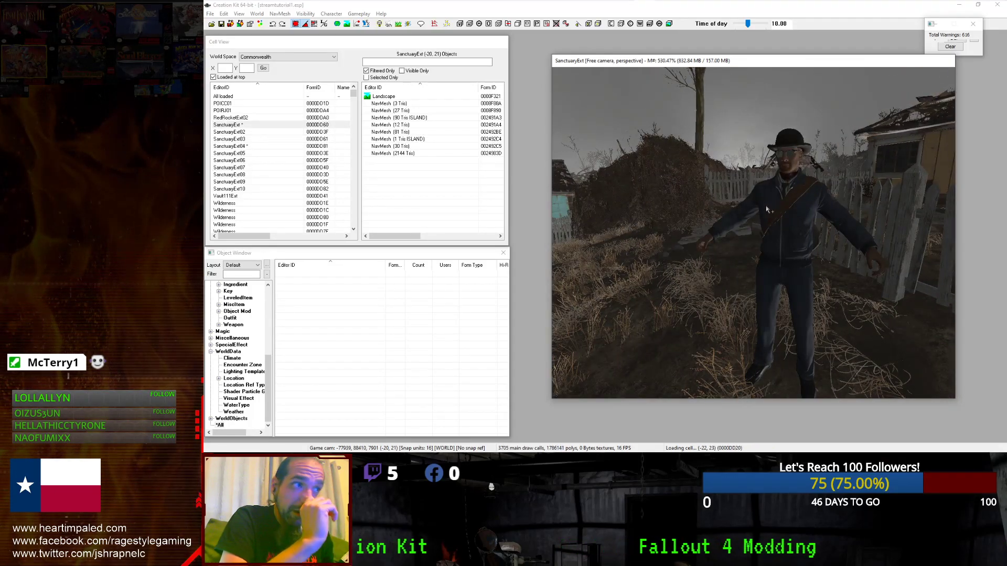
Filter the objects by "emmanu" and review the quest aliases of 00EmmanuelQuest.
{"action": "left_click", "coordinate": [245, 274]}
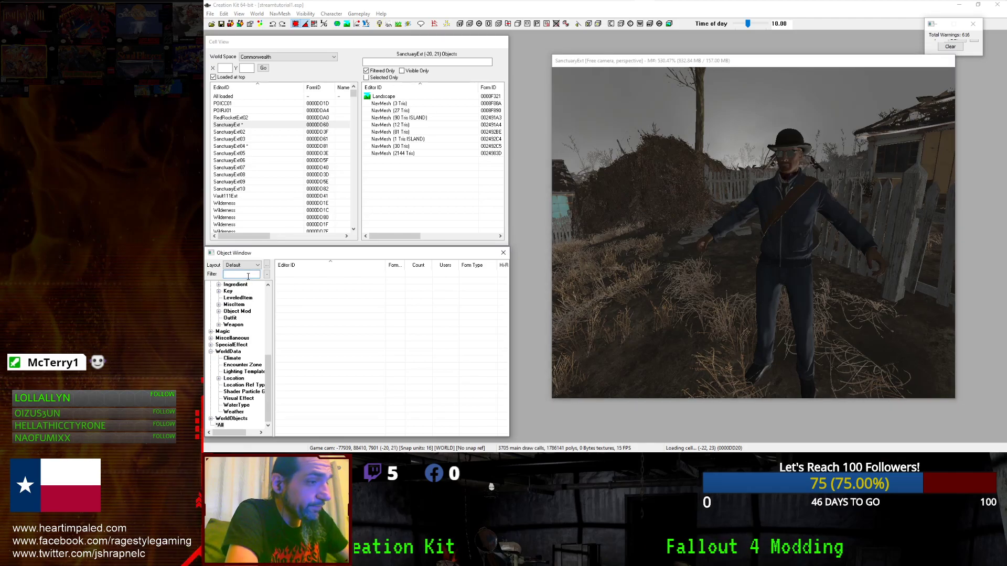
{"action": "type", "text": "emmanu"}
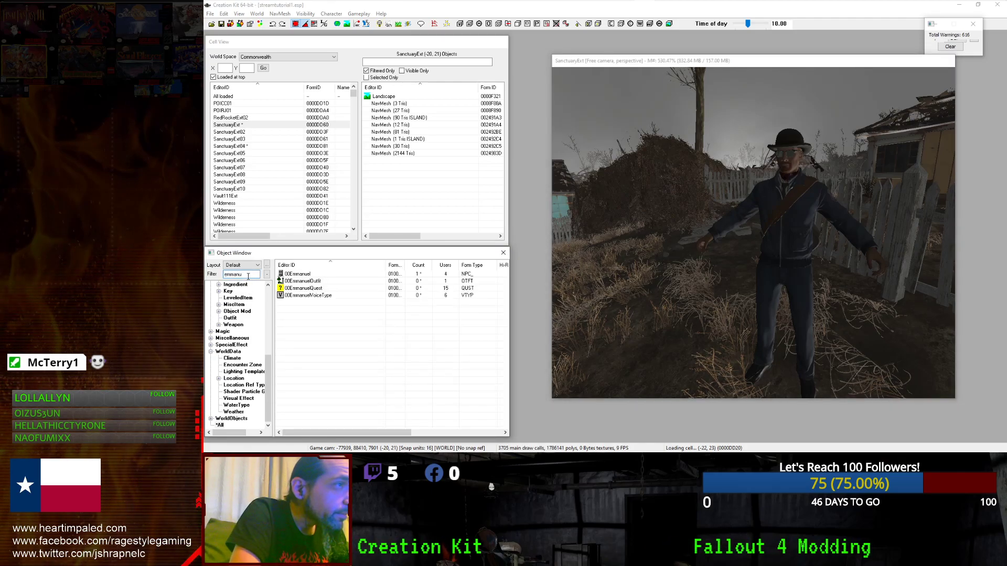
{"action": "double_click", "coordinate": [305, 288]}
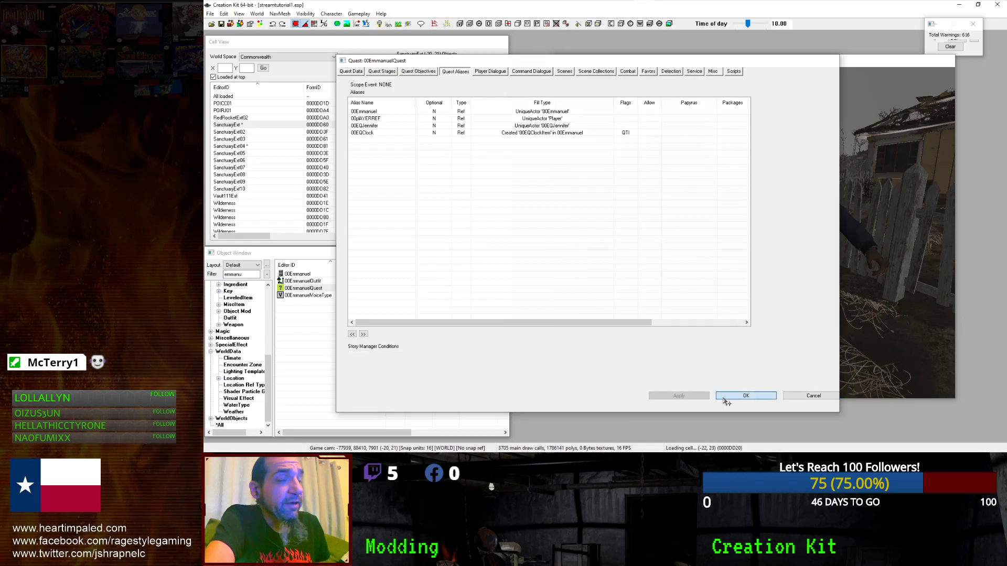
{"action": "left_click", "coordinate": [745, 395]}
Pull back to a wide view of the Sanctuary houses and slightly reposition the render and Cell View windows.
{"action": "scroll", "coordinate": [634, 284], "scroll_direction": "down", "scroll_amount": 3}
{"action": "middle_click_drag", "start_coordinate": [635, 284], "coordinate": [687, 275]}
{"action": "scroll", "coordinate": [687, 276], "scroll_direction": "down", "scroll_amount": 2}
{"action": "scroll", "coordinate": [688, 276], "scroll_direction": "up", "scroll_amount": 4}
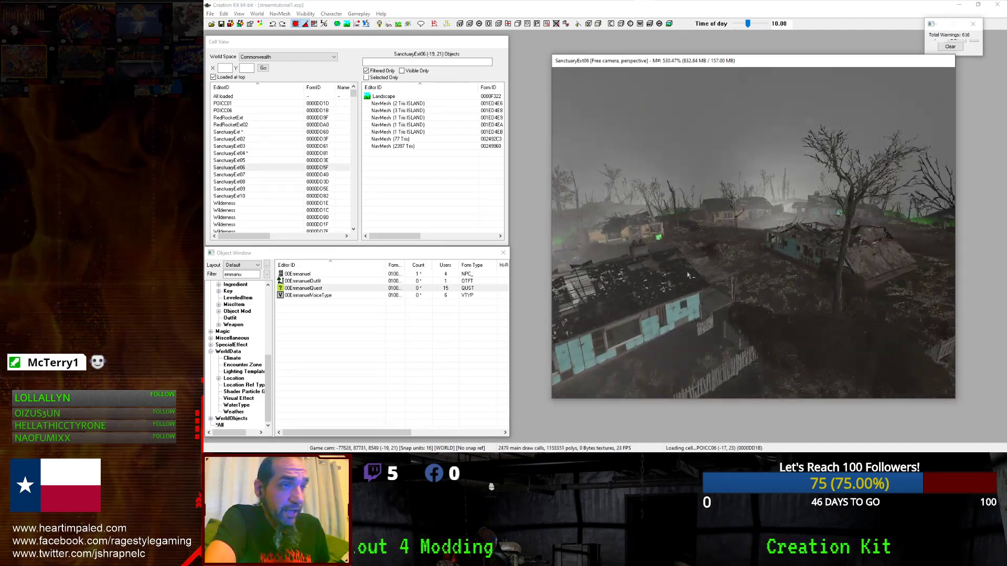
{"action": "mouse_move", "coordinate": [658, 68]}
{"action": "left_mouse_down"}
{"action": "mouse_move", "coordinate": [661, 247]}
{"action": "mouse_move", "coordinate": [669, 74]}
{"action": "left_mouse_up"}
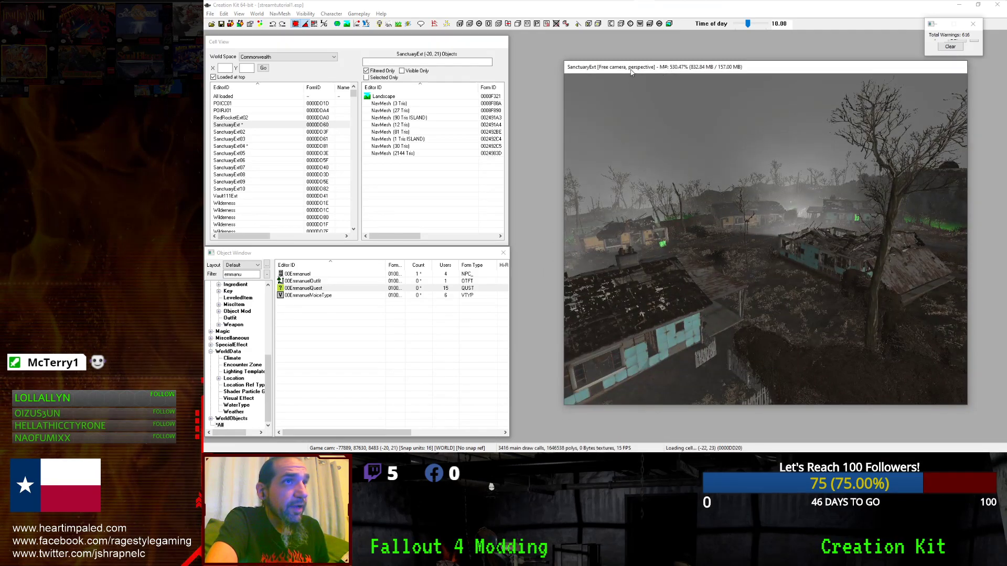
{"action": "left_click", "coordinate": [311, 124]}
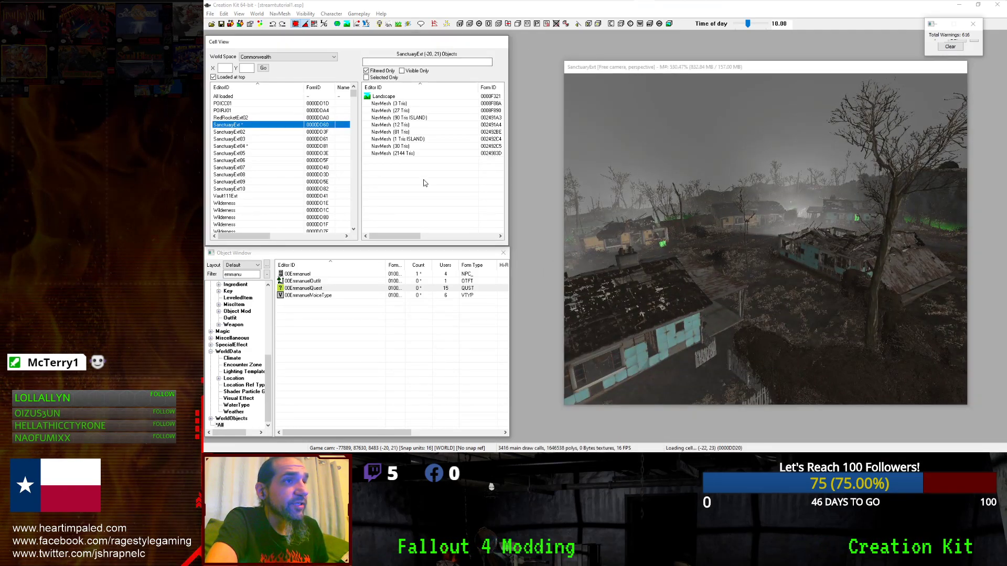
{"action": "left_click_drag", "start_coordinate": [646, 71], "coordinate": [625, 81]}
{"action": "mouse_move", "coordinate": [420, 43]}
{"action": "left_mouse_down"}
{"action": "mouse_move", "coordinate": [821, 108]}
{"action": "mouse_move", "coordinate": [422, 39]}
{"action": "left_mouse_up"}
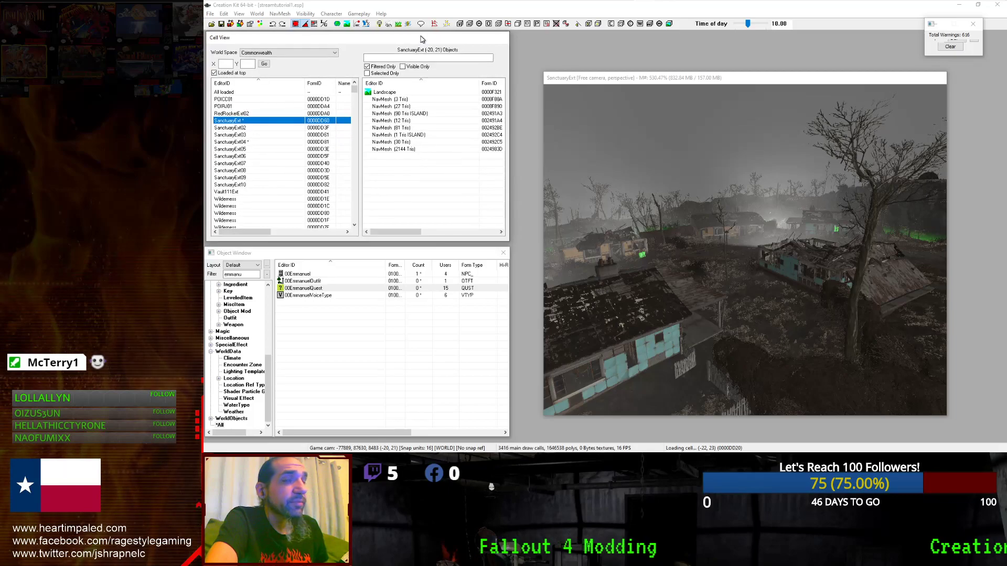
Browse the Interiors cell list, inspecting the objects of InstituteCave and MassStateHouse01.
{"action": "left_click", "coordinate": [334, 53]}
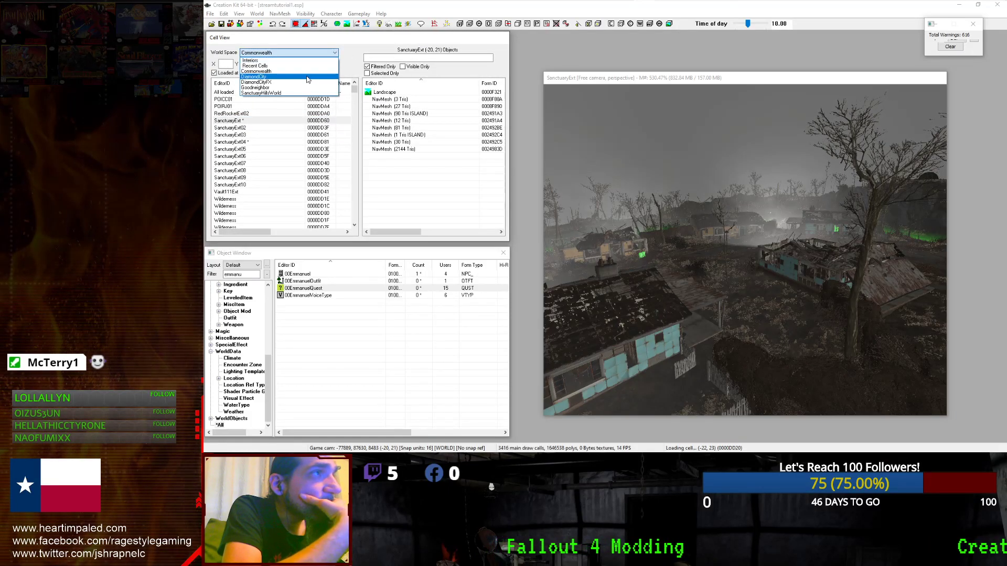
{"action": "left_click", "coordinate": [281, 62]}
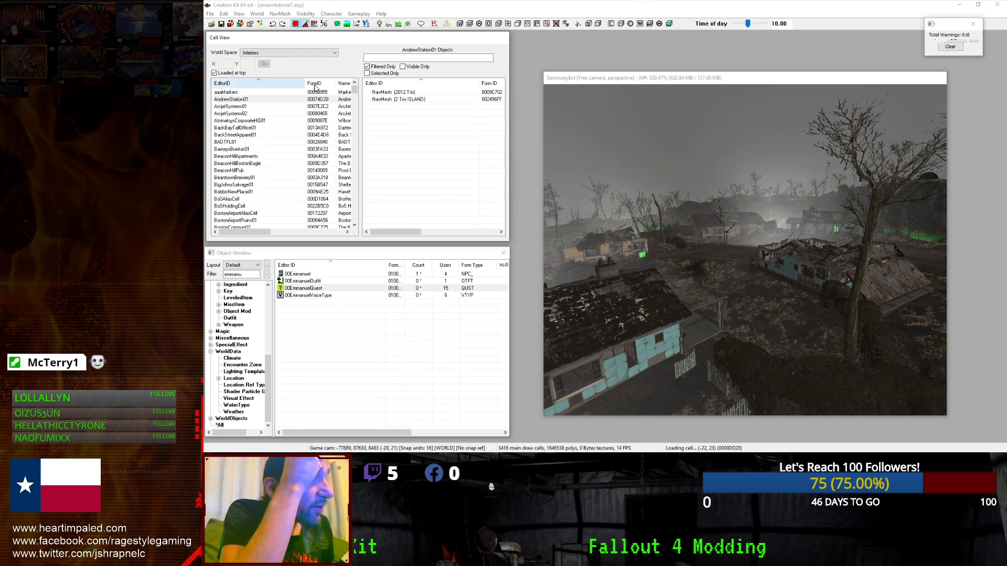
{"action": "left_click_drag", "start_coordinate": [354, 91], "coordinate": [346, 160]}
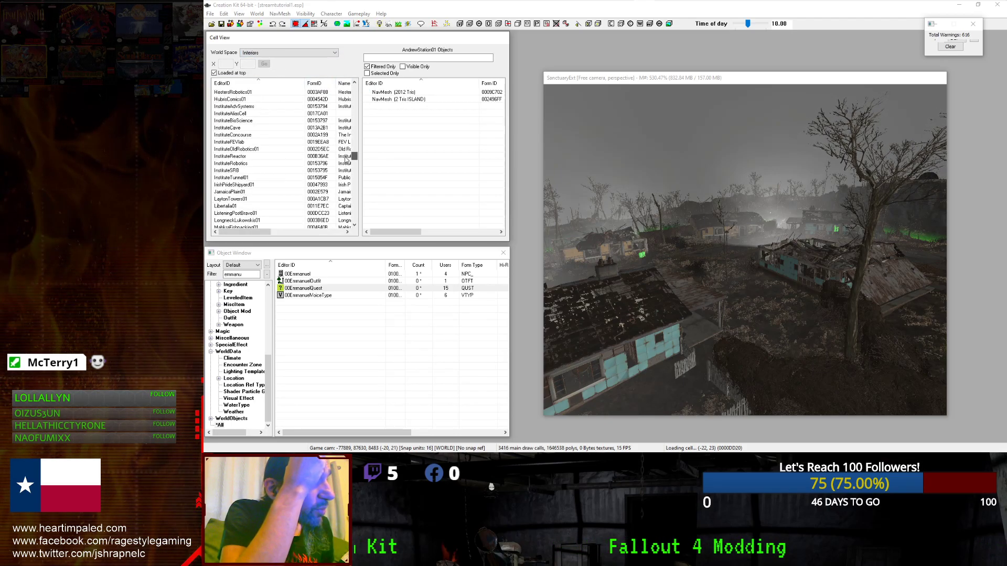
{"action": "left_click", "coordinate": [279, 136]}
{"action": "left_click", "coordinate": [275, 130]}
{"action": "scroll", "coordinate": [274, 141], "scroll_direction": "down", "scroll_amount": 3}
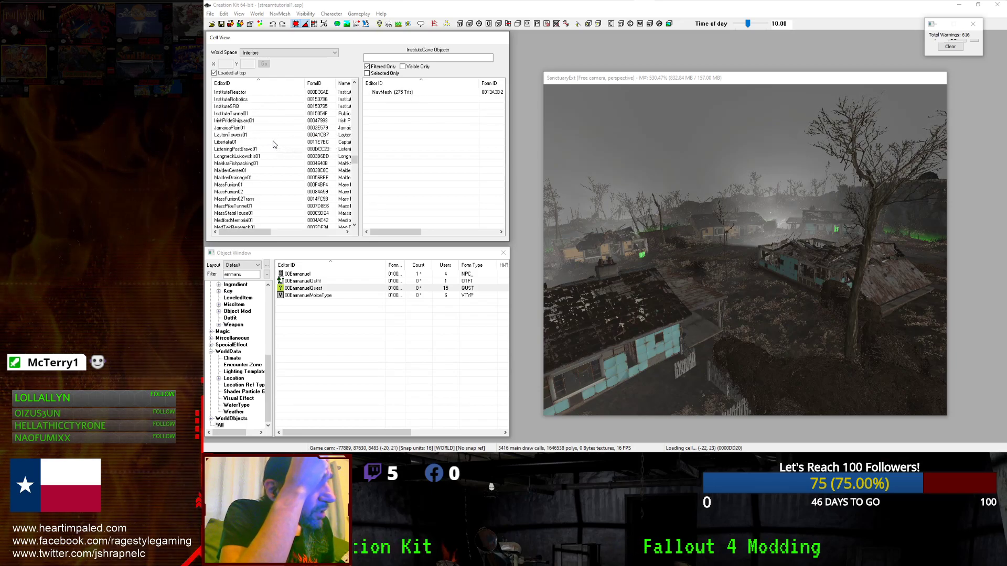
{"action": "scroll", "coordinate": [256, 177], "scroll_direction": "down", "scroll_amount": 1}
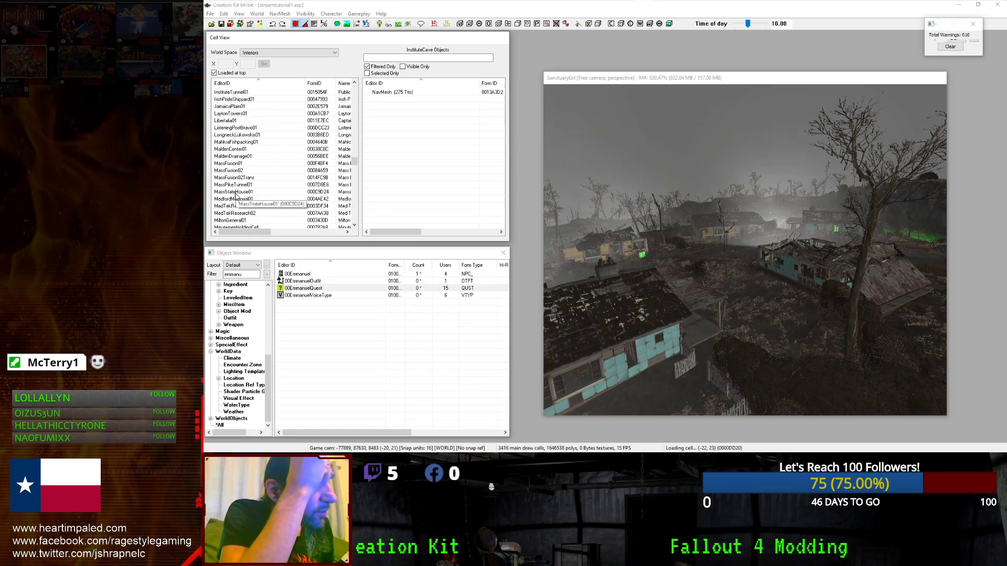
{"action": "left_click", "coordinate": [236, 185]}
{"action": "left_click", "coordinate": [263, 193]}
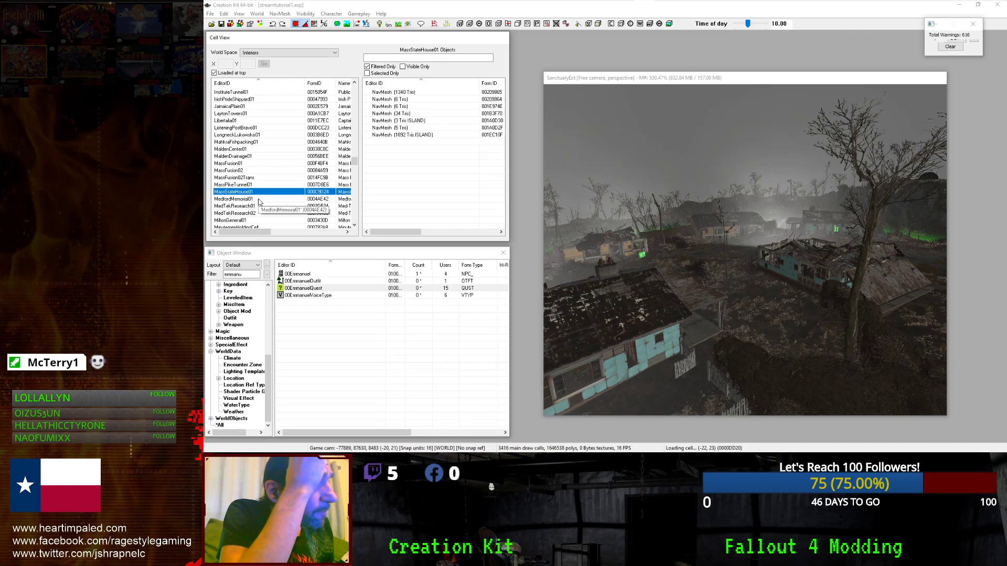
{"action": "scroll", "coordinate": [259, 202], "scroll_direction": "down", "scroll_amount": 1}
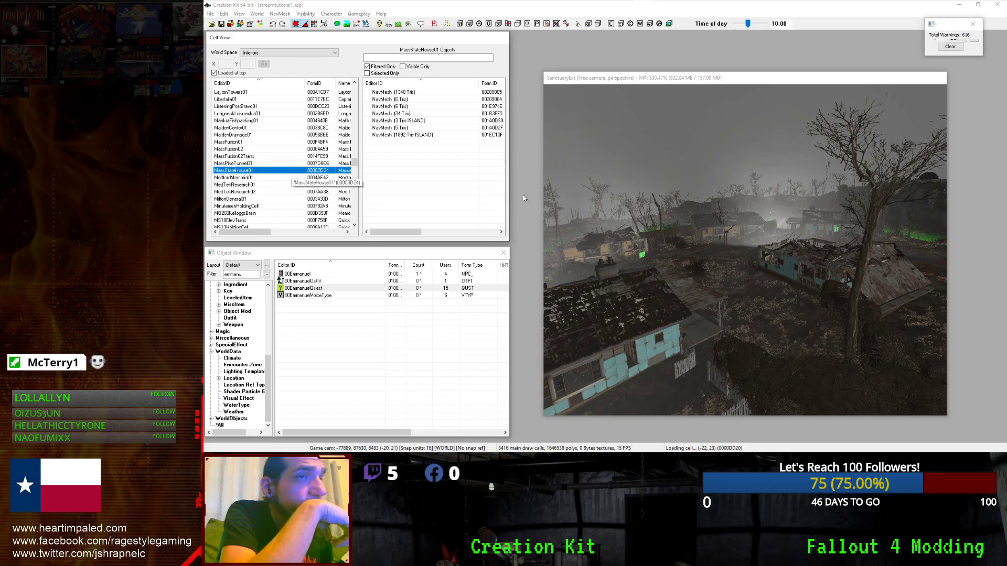
{"action": "scroll", "coordinate": [701, 234], "scroll_direction": "down", "scroll_amount": 3}
Switch the world space to Commonwealth and load the RoadsidePinesMotelExt cell.
{"action": "left_click", "coordinate": [258, 53]}
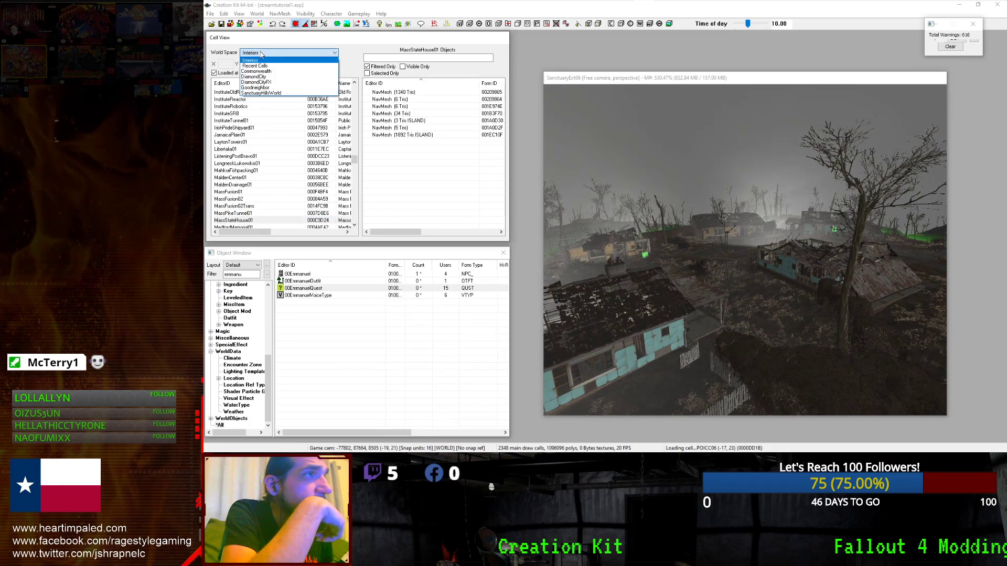
{"action": "left_click", "coordinate": [262, 72]}
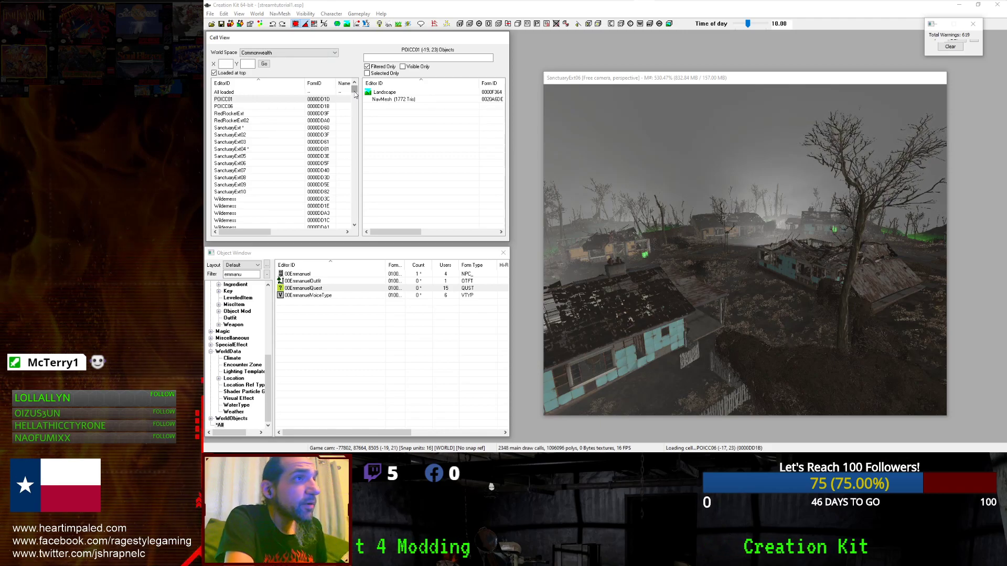
{"action": "left_click_drag", "start_coordinate": [355, 94], "coordinate": [355, 130]}
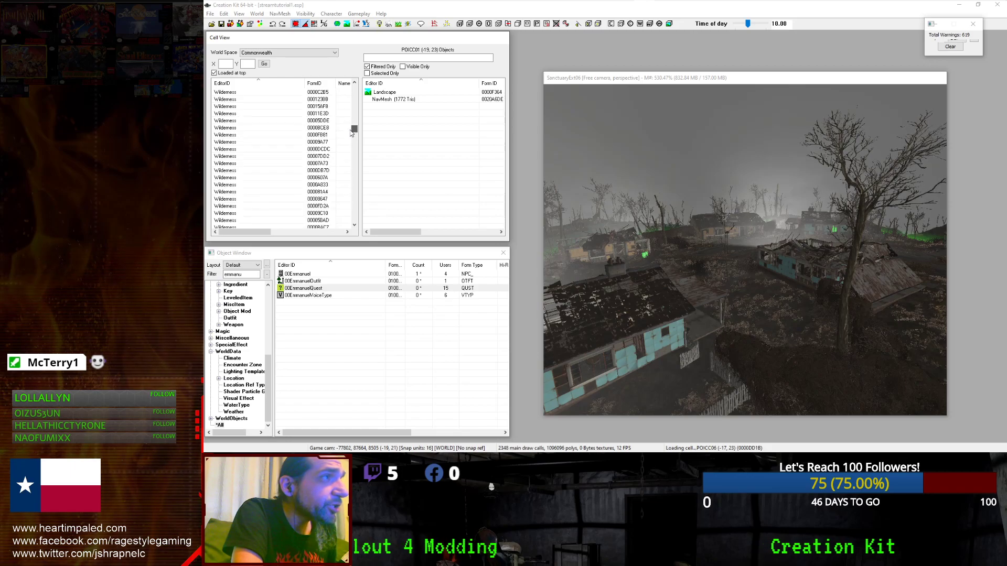
{"action": "left_click_drag", "start_coordinate": [354, 99], "coordinate": [353, 96]}
{"action": "left_click", "coordinate": [254, 143]}
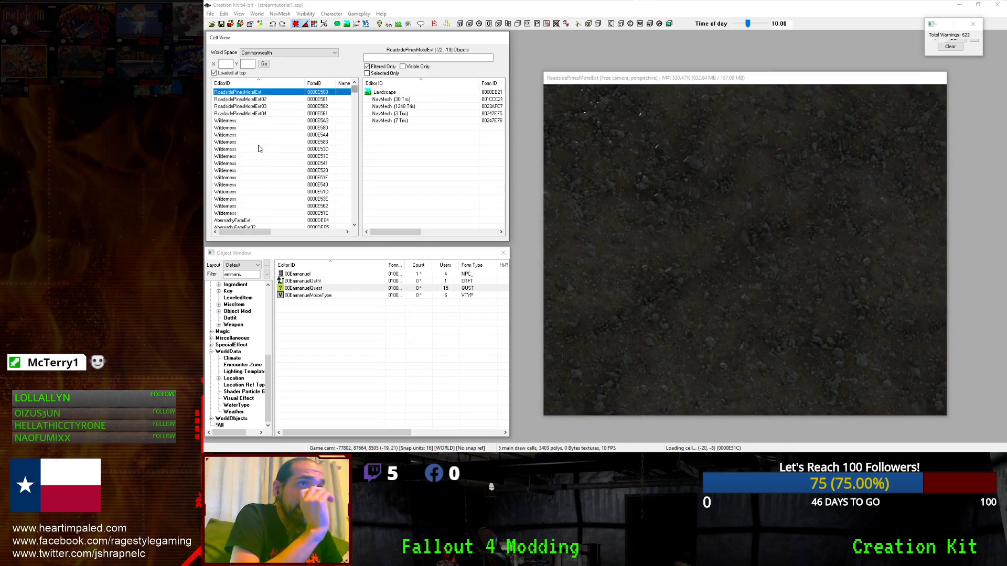
Examine the terrain and surroundings of the Roadside Pines Motel exterior in the render window.
{"action": "left_click", "coordinate": [643, 191]}
{"action": "middle_click_drag", "start_coordinate": [643, 192], "coordinate": [596, 151], "text": "shift"}
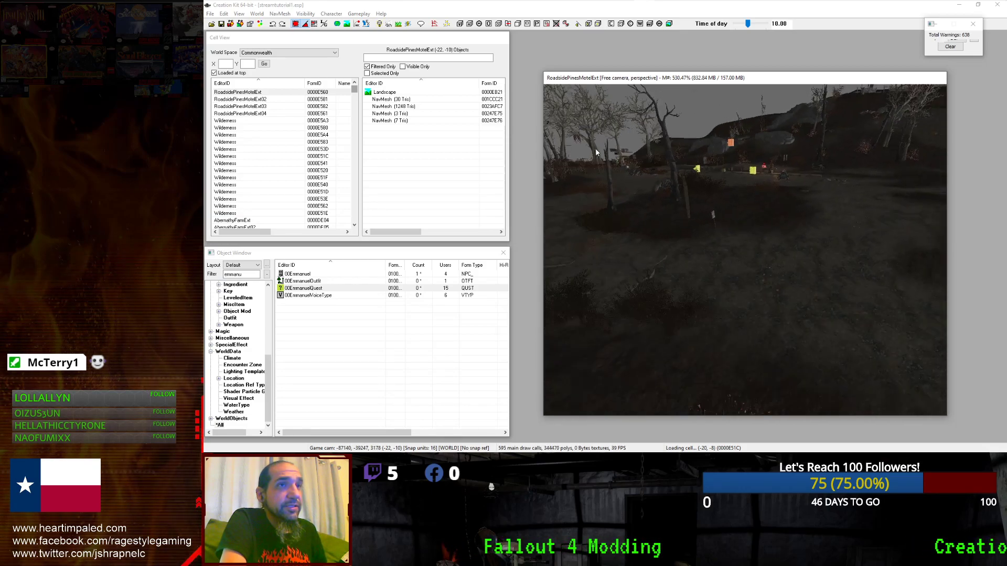
{"action": "scroll", "coordinate": [595, 150], "scroll_direction": "down", "scroll_amount": 5}
{"action": "scroll", "coordinate": [596, 150], "scroll_direction": "up", "scroll_amount": 8}
{"action": "scroll", "coordinate": [667, 168], "scroll_direction": "down", "scroll_amount": 3}
{"action": "middle_click_drag", "start_coordinate": [667, 169], "coordinate": [700, 222], "text": "shift"}
{"action": "scroll", "coordinate": [681, 188], "scroll_direction": "up", "scroll_amount": 4}
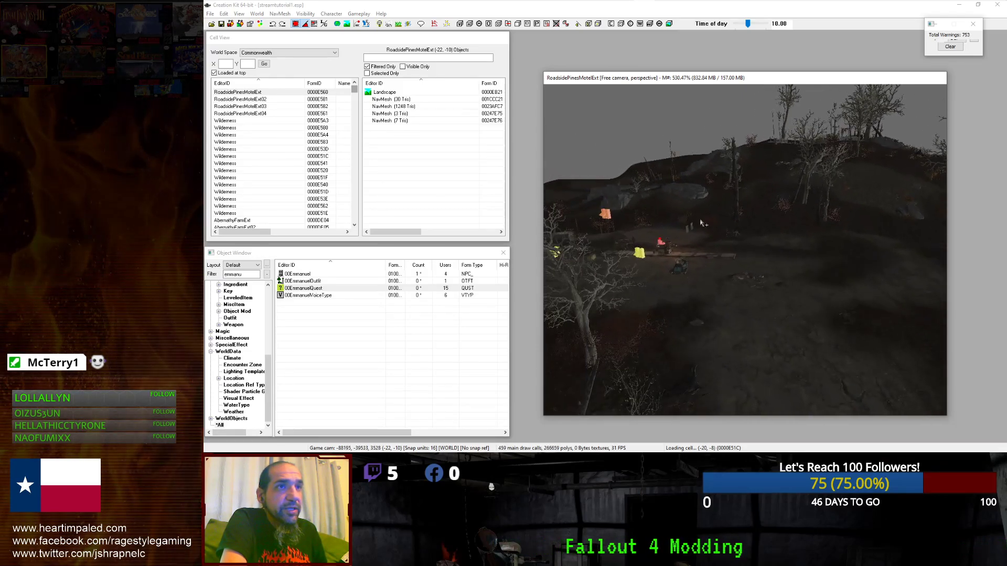
{"action": "scroll", "coordinate": [700, 223], "scroll_direction": "up", "scroll_amount": 4}
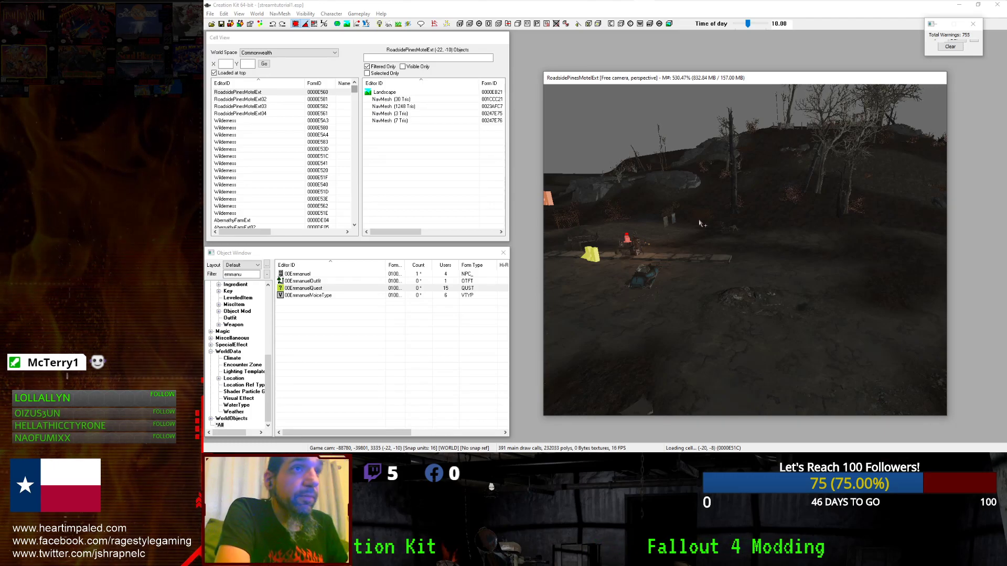
{"action": "mouse_move", "coordinate": [627, 14]}
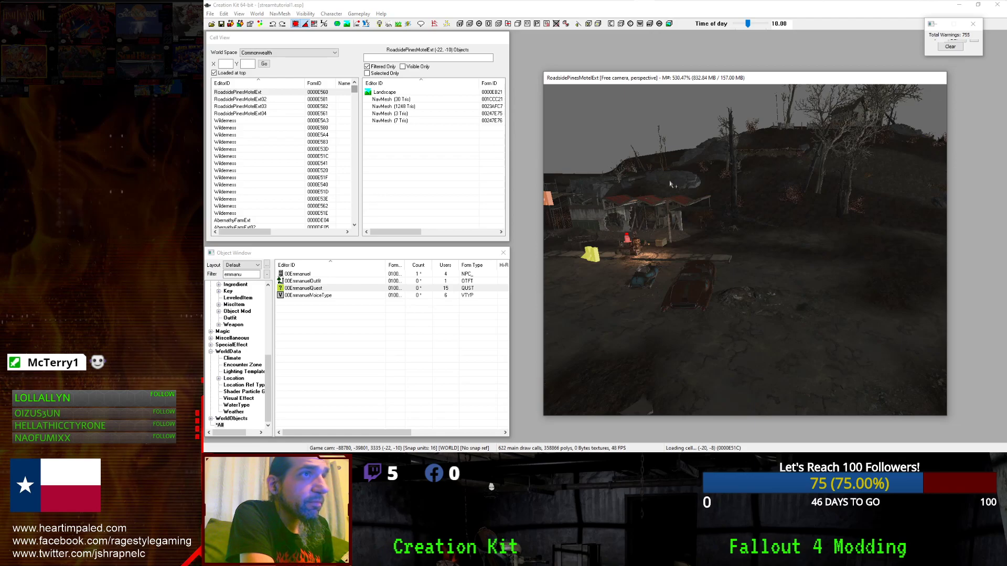
{"action": "key", "text": "super"}
{"action": "key", "text": "alt+Tab"}
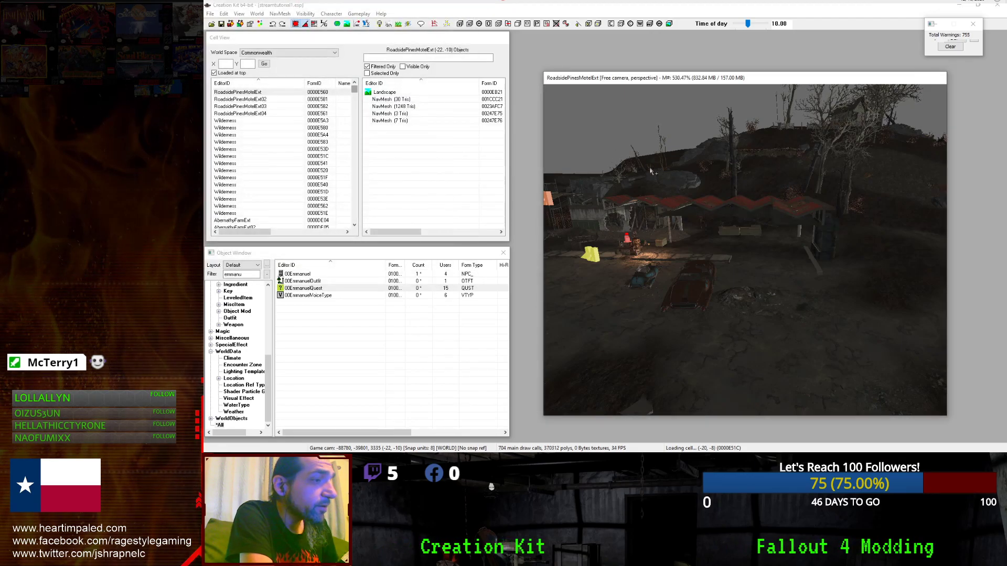
Switch to the Hierarchy image in Paint and mark the Voice Files path with a freehand line.
{"action": "key", "text": "Tab"}
{"action": "key", "text": "Tab"}
{"action": "key", "text": "Tab"}
{"action": "key", "text": "Tab"}
{"action": "key", "text": "Tab"}
{"action": "key", "text": "Tab"}
{"action": "key", "text": "Tab"}
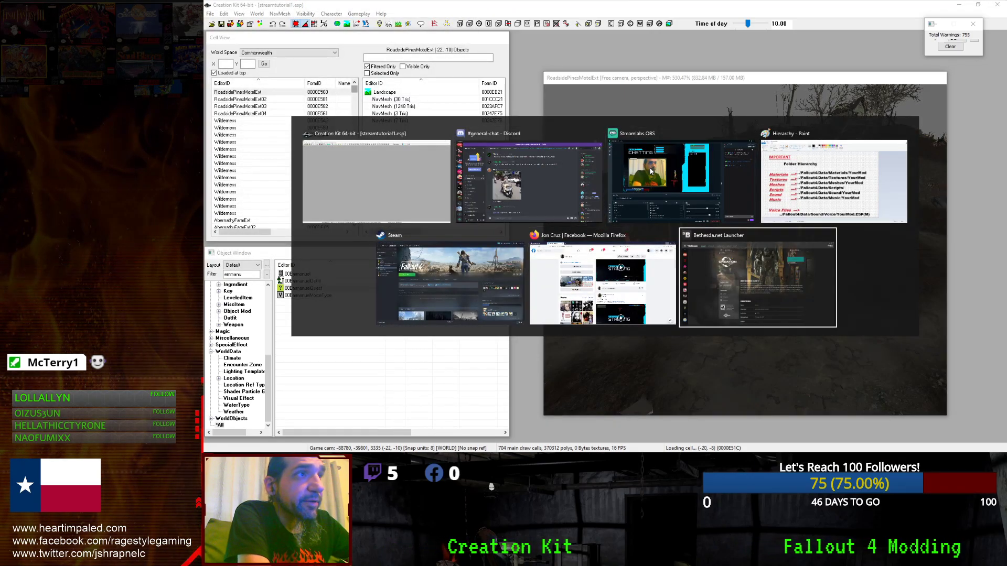
{"action": "key", "text": "Tab"}
{"action": "key", "text": "Tab"}
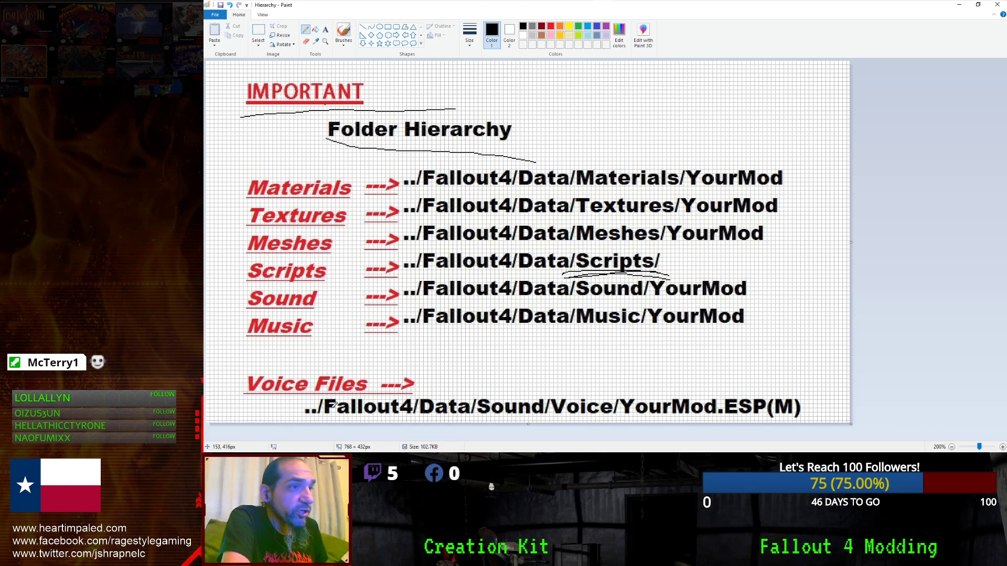
{"action": "mouse_move", "coordinate": [416, 376]}
{"action": "left_mouse_down"}
{"action": "mouse_move", "coordinate": [431, 385]}
{"action": "mouse_move", "coordinate": [807, 383]}
{"action": "left_mouse_up"}
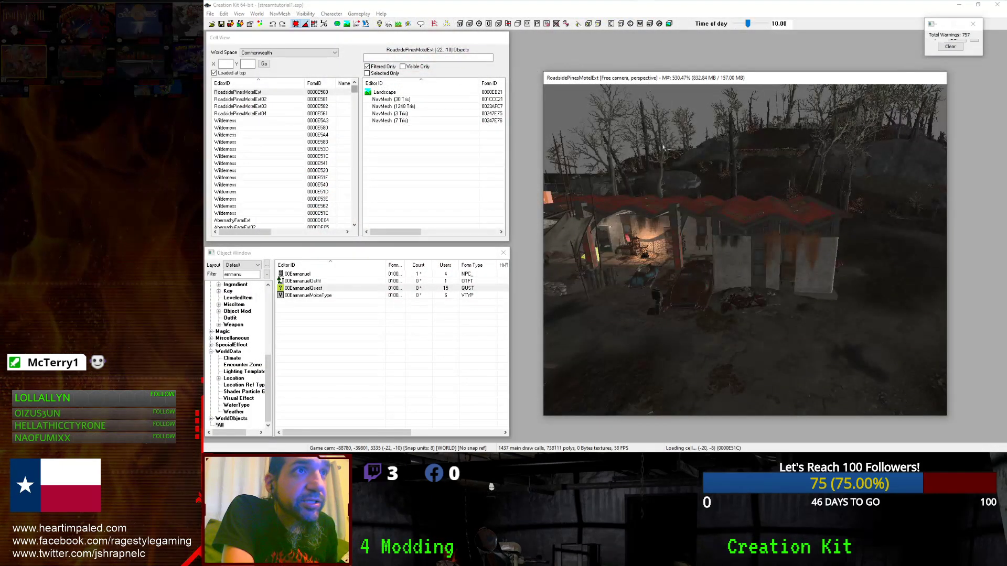
Return to the Creation Kit and survey the Roadside Pines Motel and the nearby town buildings in the render window.
{"action": "scroll", "coordinate": [703, 213], "scroll_direction": "down", "scroll_amount": 3}
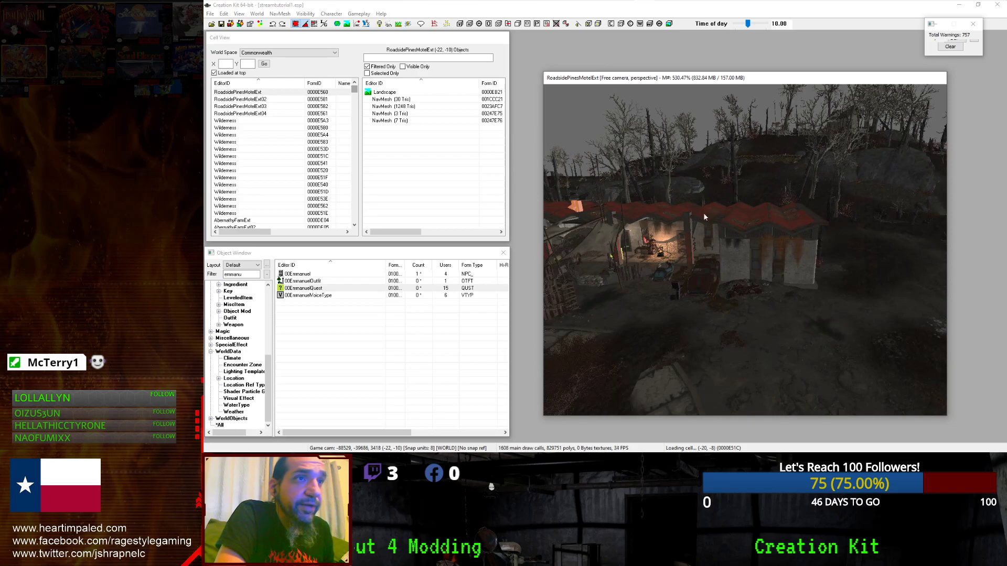
{"action": "middle_click_drag", "start_coordinate": [631, 253], "coordinate": [756, 257]}
{"action": "scroll", "coordinate": [750, 246], "scroll_direction": "up", "scroll_amount": 4}
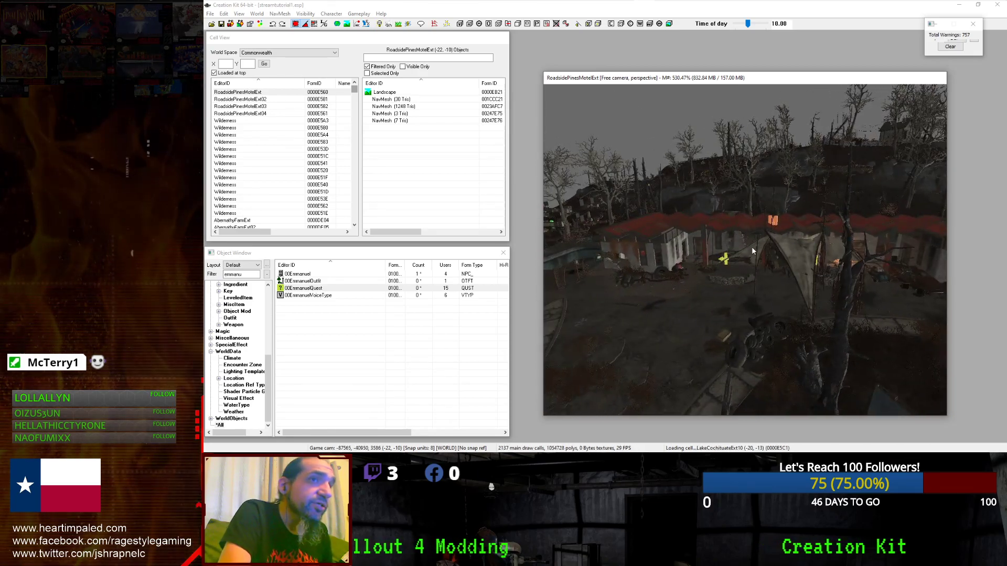
{"action": "scroll", "coordinate": [736, 237], "scroll_direction": "down", "scroll_amount": 2}
{"action": "scroll", "coordinate": [737, 237], "scroll_direction": "down", "scroll_amount": 3}
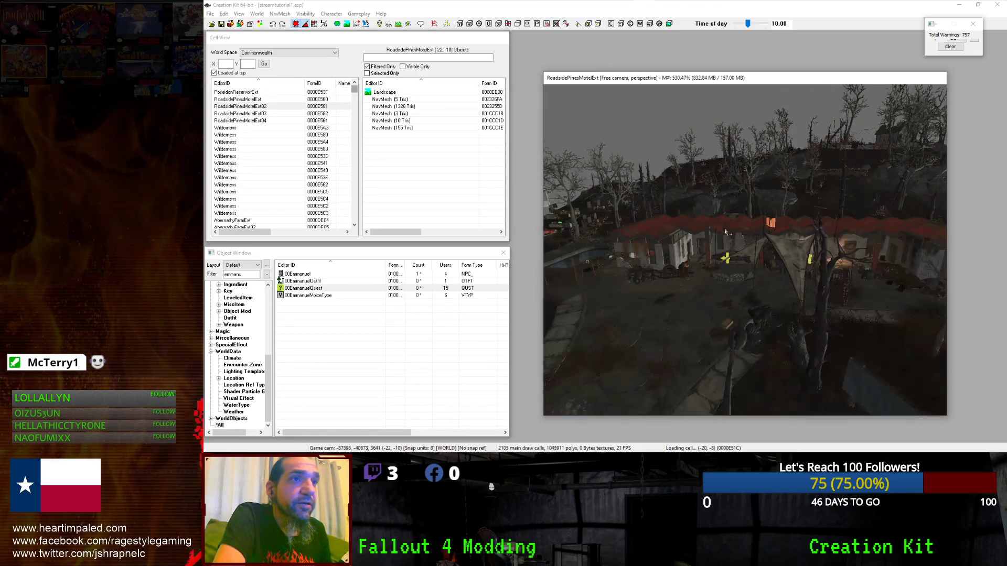
{"action": "middle_click_drag", "start_coordinate": [737, 237], "coordinate": [879, 248]}
{"action": "scroll", "coordinate": [879, 249], "scroll_direction": "down", "scroll_amount": 4}
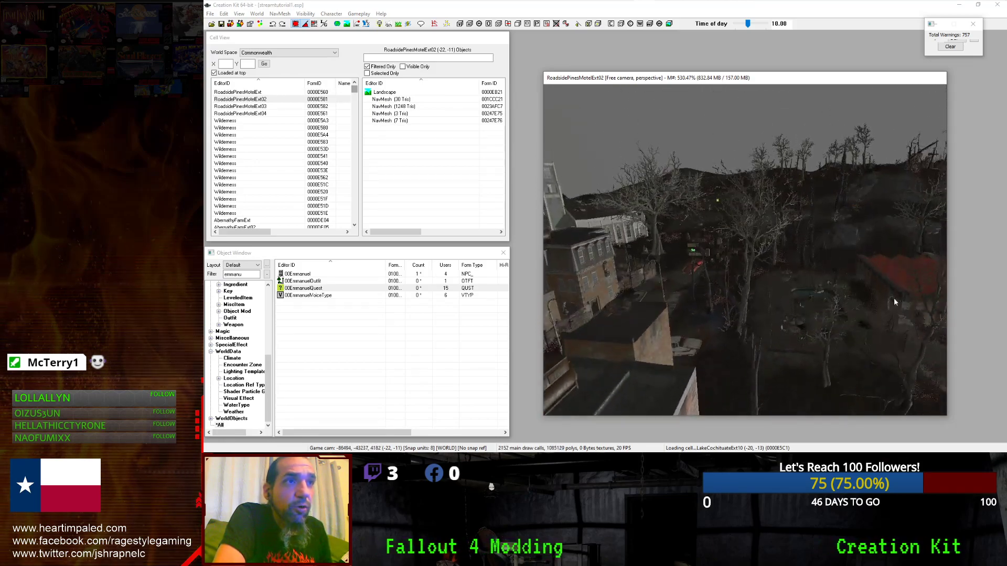
{"action": "middle_click_drag", "start_coordinate": [603, 267], "coordinate": [636, 278]}
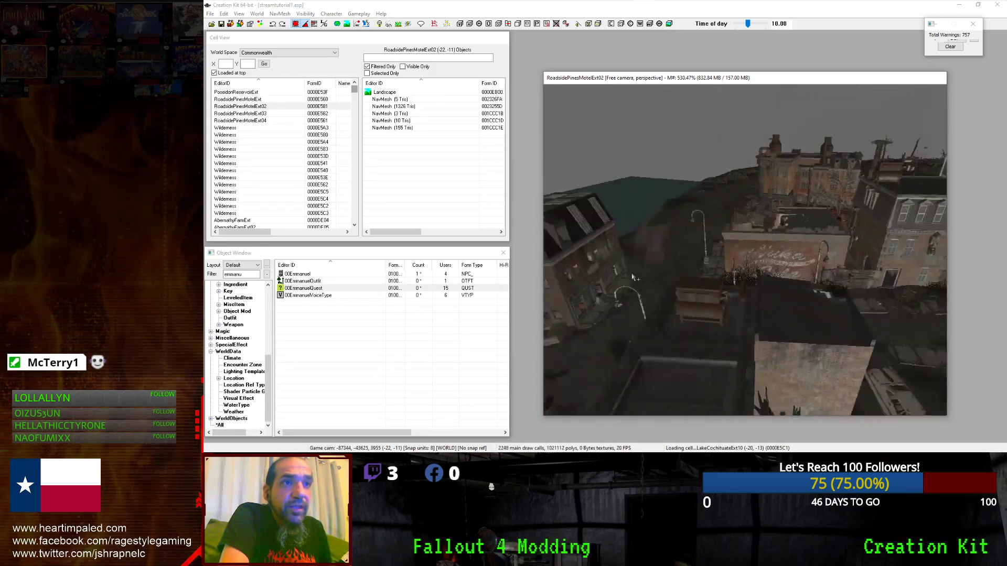
Examine the brick buildings along the streets between NatickBanksExt02 and RoadsidePinesMotelExt02, up to the attorney's boarded doorway.
{"action": "scroll", "coordinate": [664, 268], "scroll_direction": "up", "scroll_amount": 3}
{"action": "scroll", "coordinate": [665, 268], "scroll_direction": "up", "scroll_amount": 10}
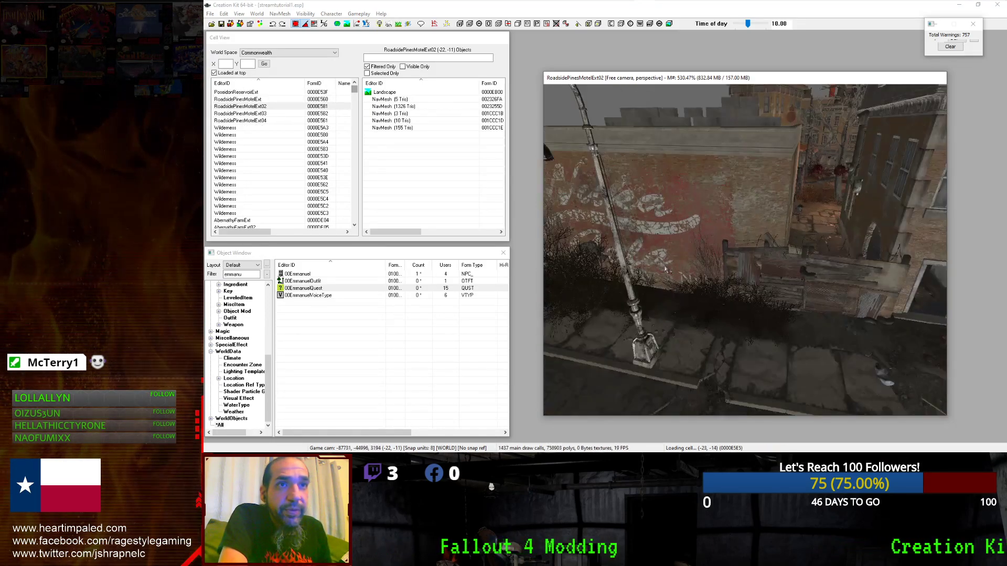
{"action": "scroll", "coordinate": [667, 250], "scroll_direction": "up", "scroll_amount": 1}
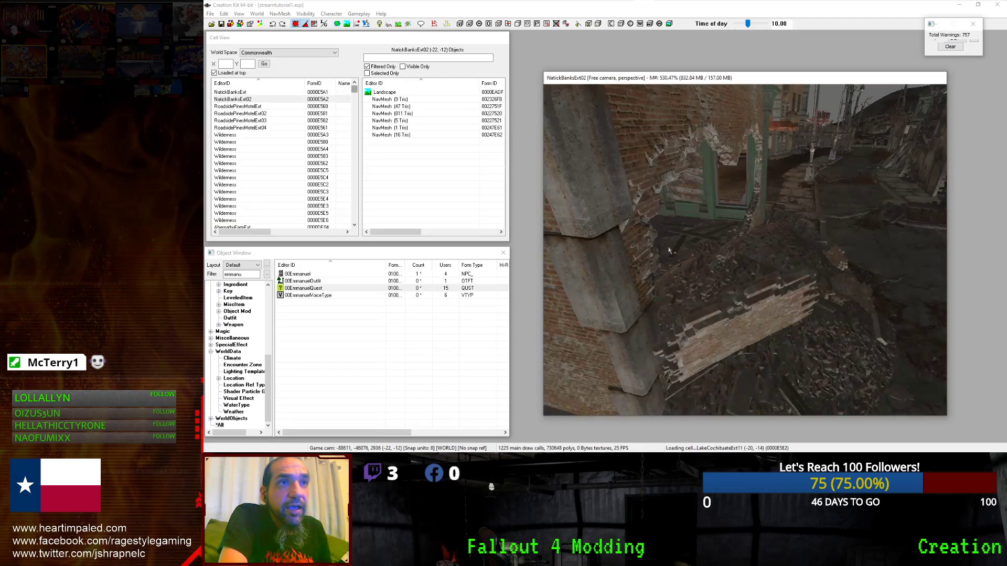
{"action": "scroll", "coordinate": [667, 251], "scroll_direction": "down", "scroll_amount": 3}
{"action": "middle_click_drag", "start_coordinate": [666, 251], "coordinate": [692, 215], "text": "shift"}
{"action": "scroll", "coordinate": [692, 215], "scroll_direction": "up", "scroll_amount": 8}
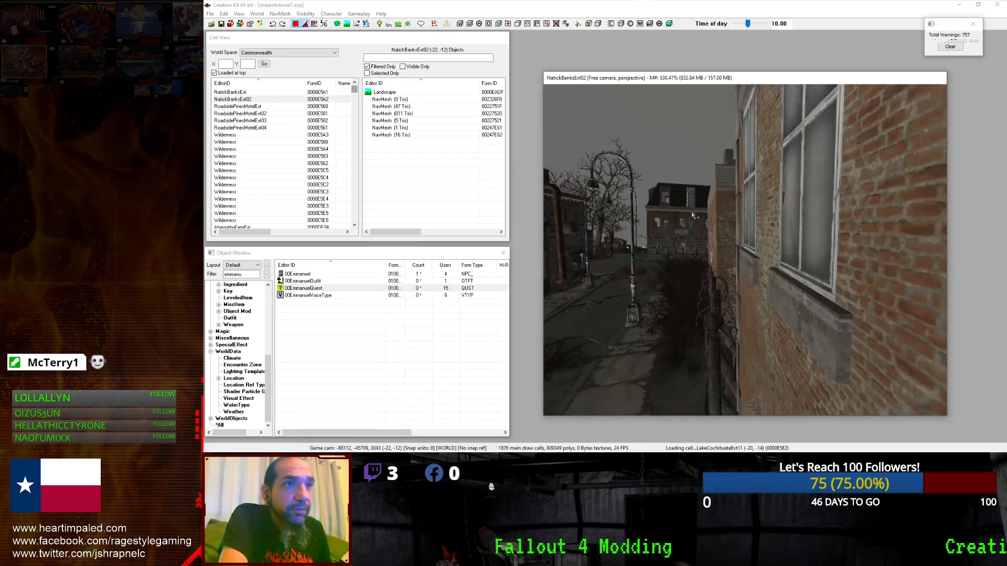
{"action": "scroll", "coordinate": [677, 214], "scroll_direction": "up", "scroll_amount": 8}
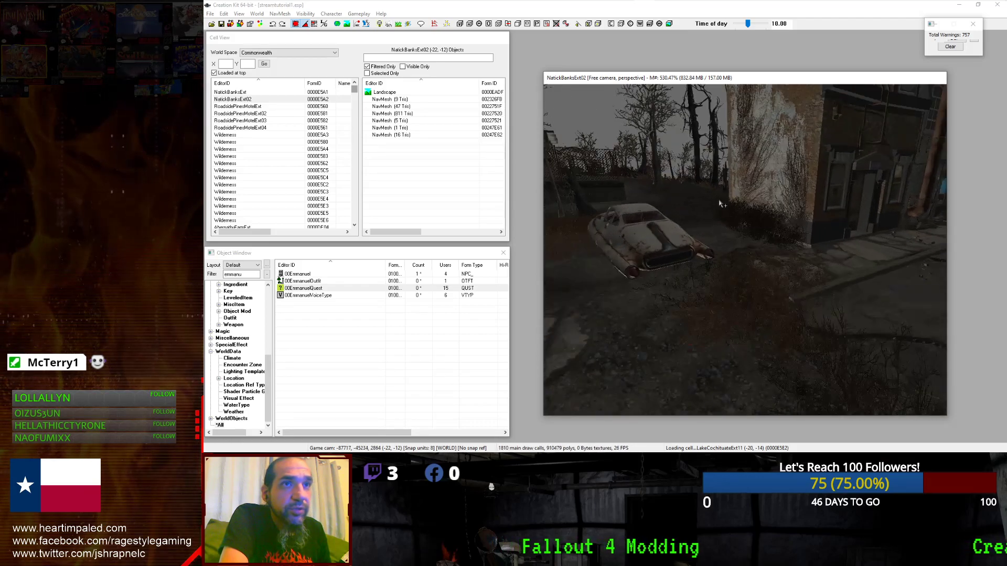
{"action": "scroll", "coordinate": [686, 219], "scroll_direction": "up", "scroll_amount": 3}
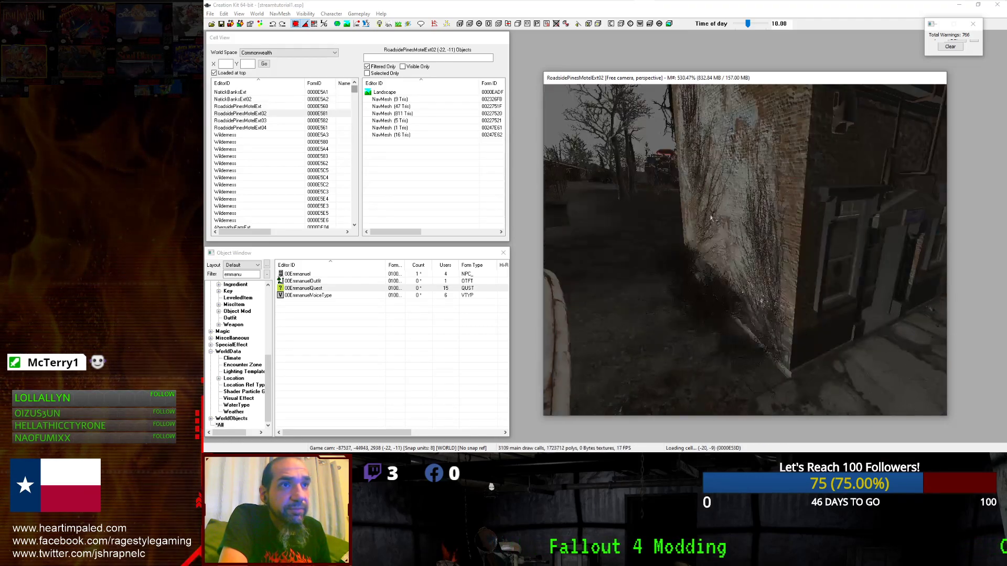
{"action": "scroll", "coordinate": [682, 224], "scroll_direction": "down", "scroll_amount": 3}
{"action": "middle_click_drag", "start_coordinate": [673, 230], "coordinate": [685, 222]}
{"action": "middle_click_drag", "start_coordinate": [640, 240], "coordinate": [595, 241]}
{"action": "scroll", "coordinate": [598, 246], "scroll_direction": "up", "scroll_amount": 5}
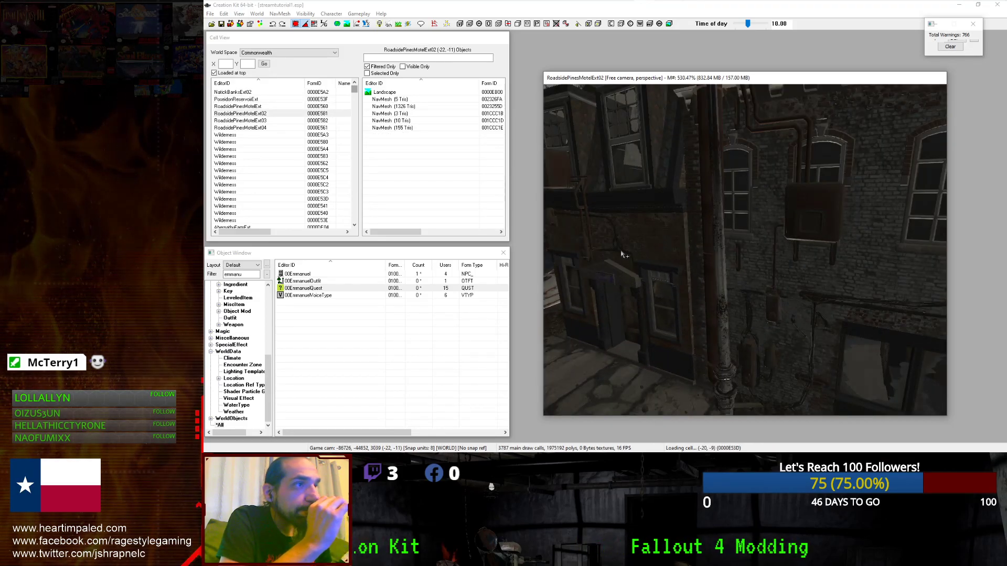
{"action": "middle_click_drag", "start_coordinate": [638, 256], "coordinate": [679, 246]}
{"action": "scroll", "coordinate": [679, 246], "scroll_direction": "up", "scroll_amount": 3}
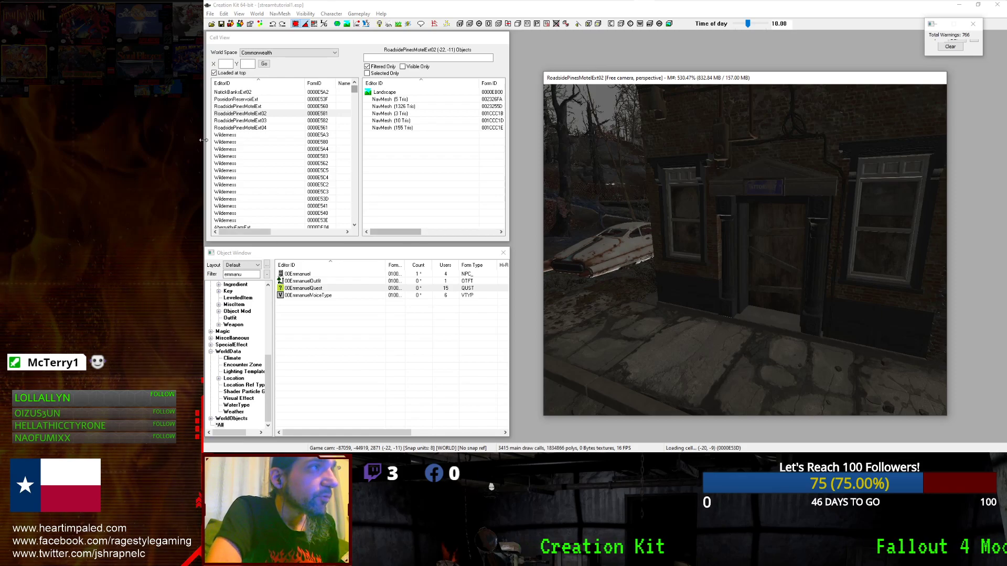
List the Door objects under WorldObjects with the name filter cleared.
{"action": "left_click", "coordinate": [212, 419]}
{"action": "left_click", "coordinate": [229, 372]}
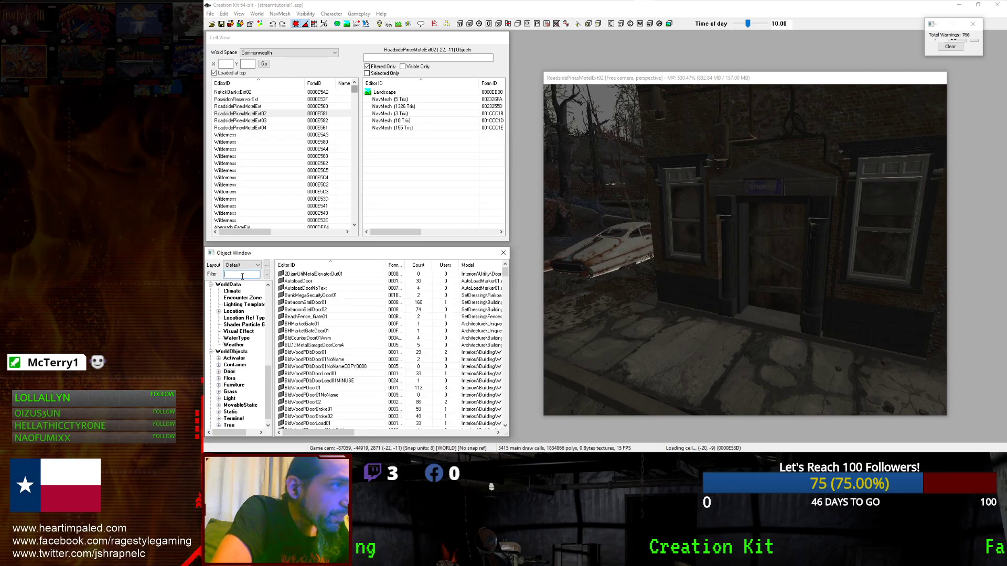
{"action": "scroll", "coordinate": [502, 275], "scroll_direction": "down", "scroll_amount": 3}
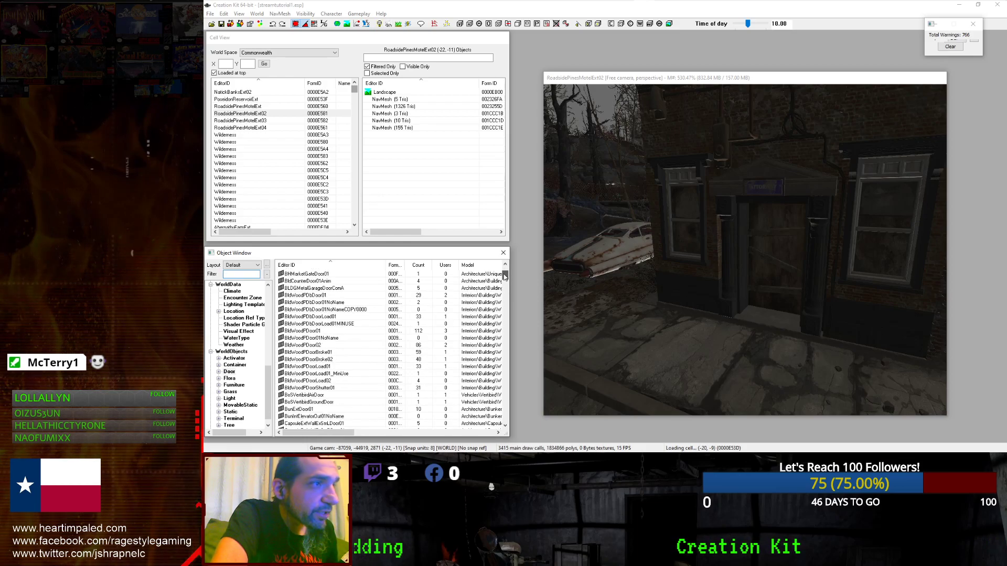
Try the BldWoodPDoorBroke01 door on the sidewalk outside the attorney's office, rotate it, and delete it.
{"action": "left_click", "coordinate": [319, 338]}
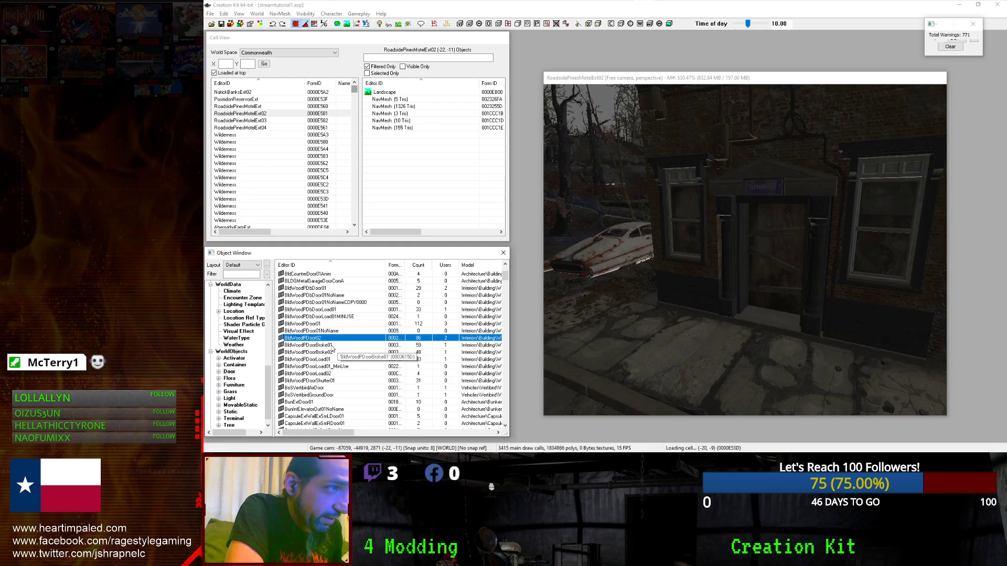
{"action": "left_click", "coordinate": [321, 346]}
{"action": "left_click", "coordinate": [677, 353]}
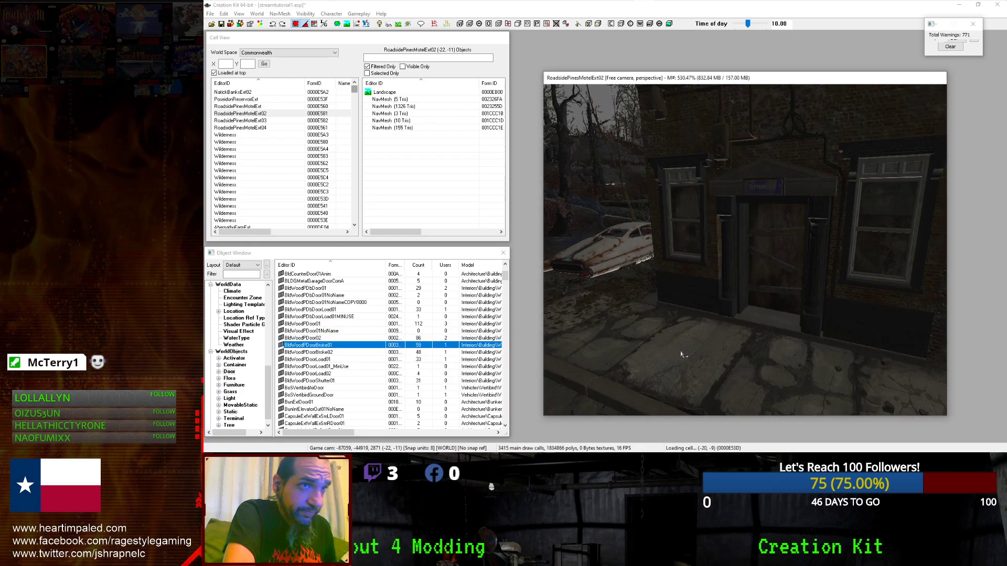
{"action": "left_click_drag", "start_coordinate": [684, 350], "coordinate": [681, 349]}
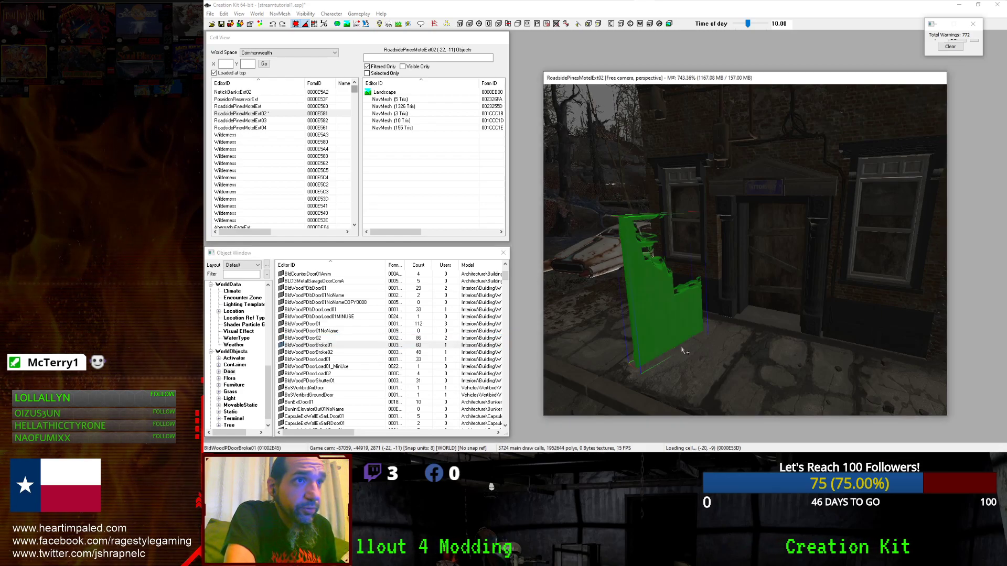
{"action": "scroll", "coordinate": [666, 334], "scroll_direction": "up", "scroll_amount": 3}
{"action": "middle_click_drag", "start_coordinate": [666, 334], "coordinate": [836, 316]}
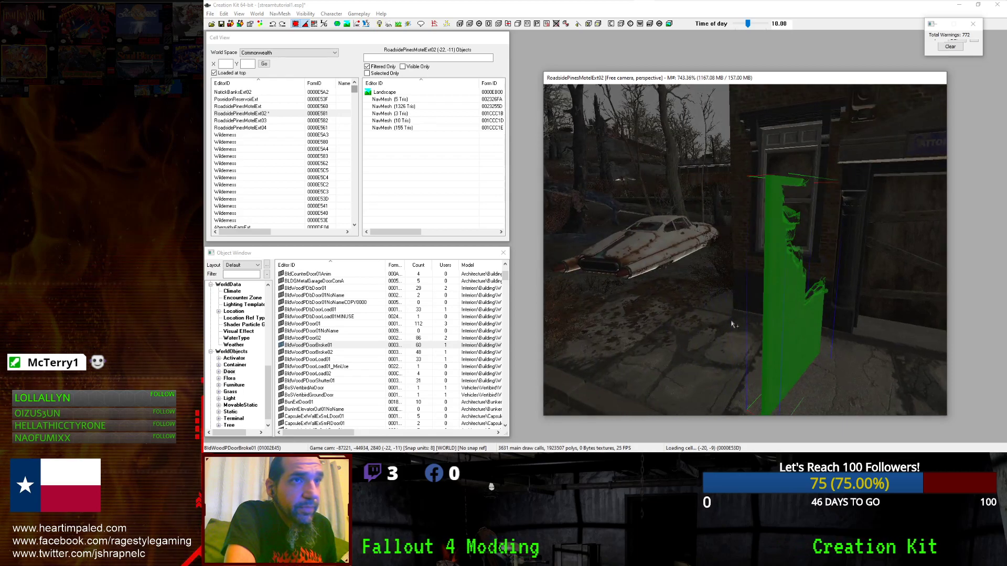
{"action": "mouse_move", "coordinate": [835, 316]}
{"action": "right_mouse_down"}
{"action": "mouse_move", "coordinate": [866, 316]}
{"action": "mouse_move", "coordinate": [834, 315]}
{"action": "right_mouse_up"}
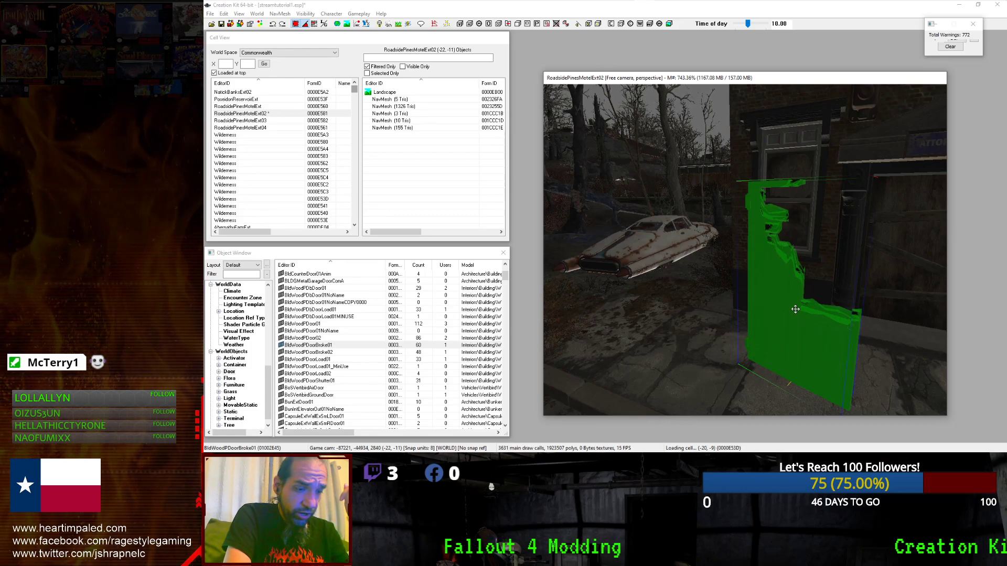
{"action": "key", "text": "Delete"}
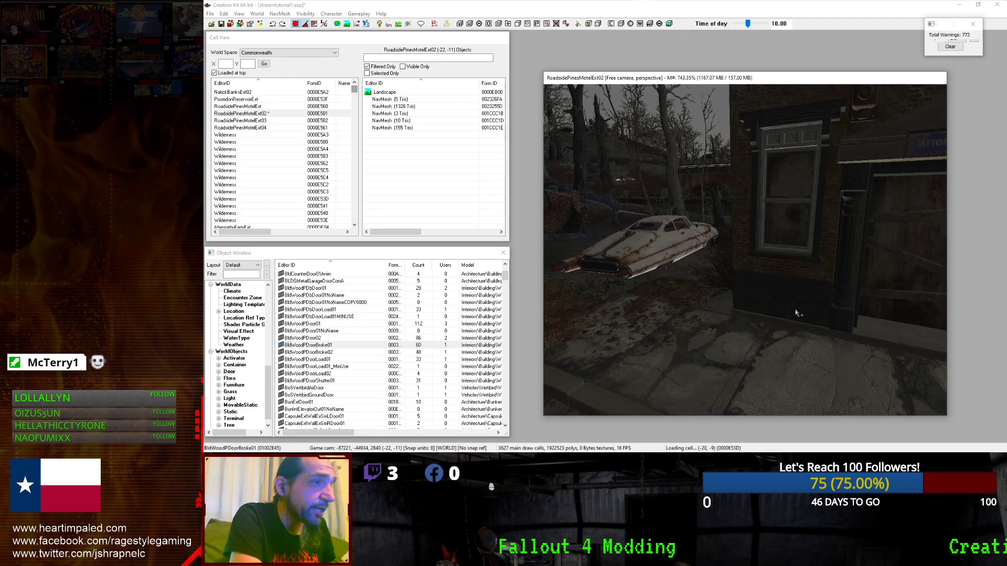
Try the BldWoodPDbDoorLoad01 door near the attorney's entrance, rotate it for comparison, and delete it.
{"action": "left_click", "coordinate": [407, 339]}
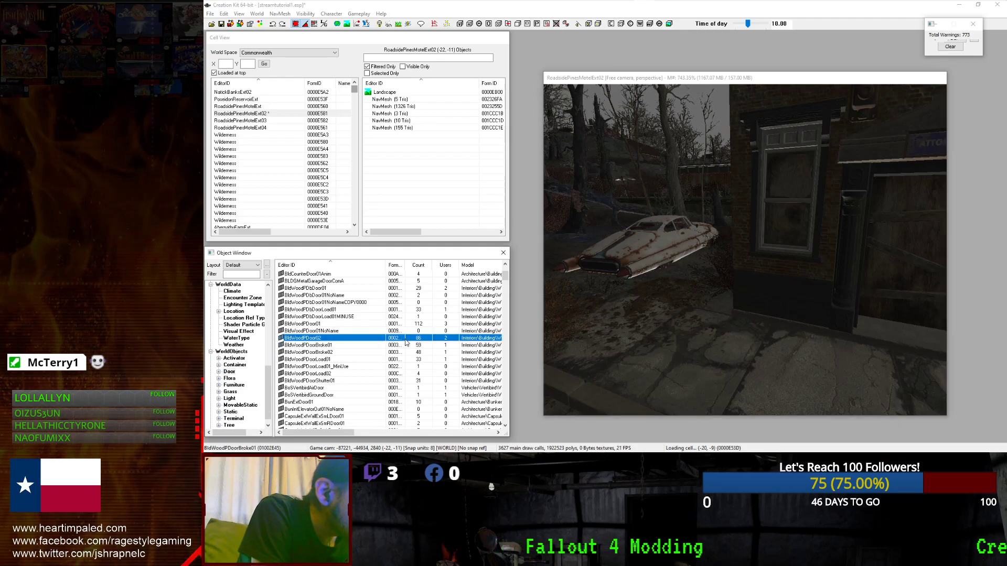
{"action": "left_click", "coordinate": [363, 310]}
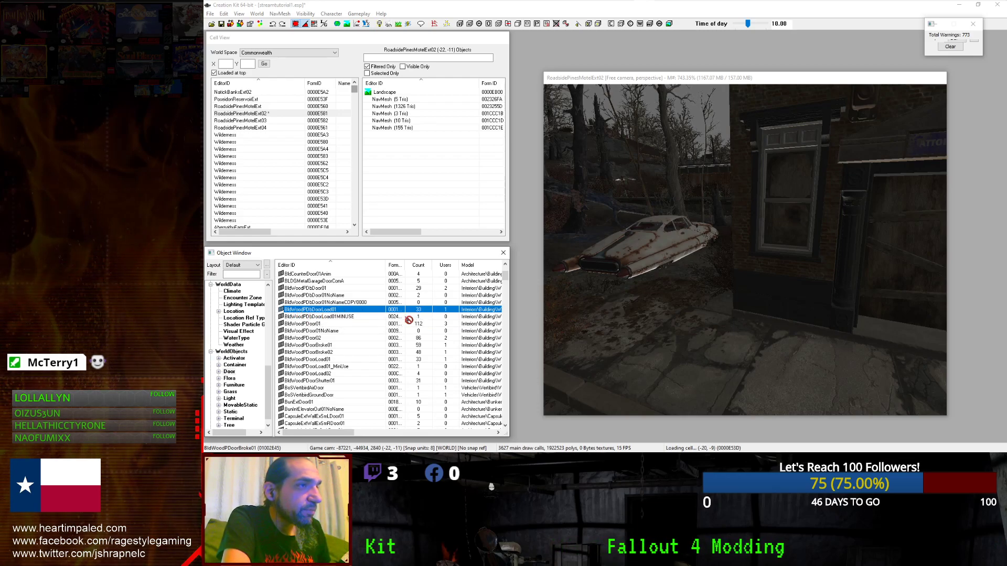
{"action": "left_click_drag", "start_coordinate": [651, 362], "coordinate": [737, 358]}
{"action": "scroll", "coordinate": [787, 316], "scroll_direction": "up", "scroll_amount": 1}
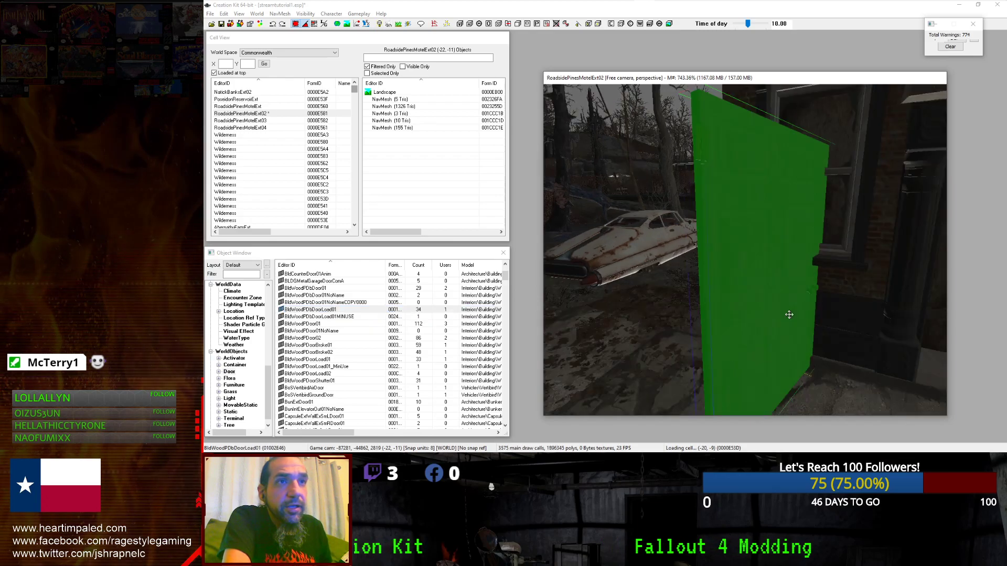
{"action": "scroll", "coordinate": [791, 318], "scroll_direction": "down", "scroll_amount": 2}
{"action": "middle_click_drag", "start_coordinate": [790, 317], "coordinate": [780, 321], "text": "shift"}
{"action": "scroll", "coordinate": [771, 319], "scroll_direction": "up", "scroll_amount": 2}
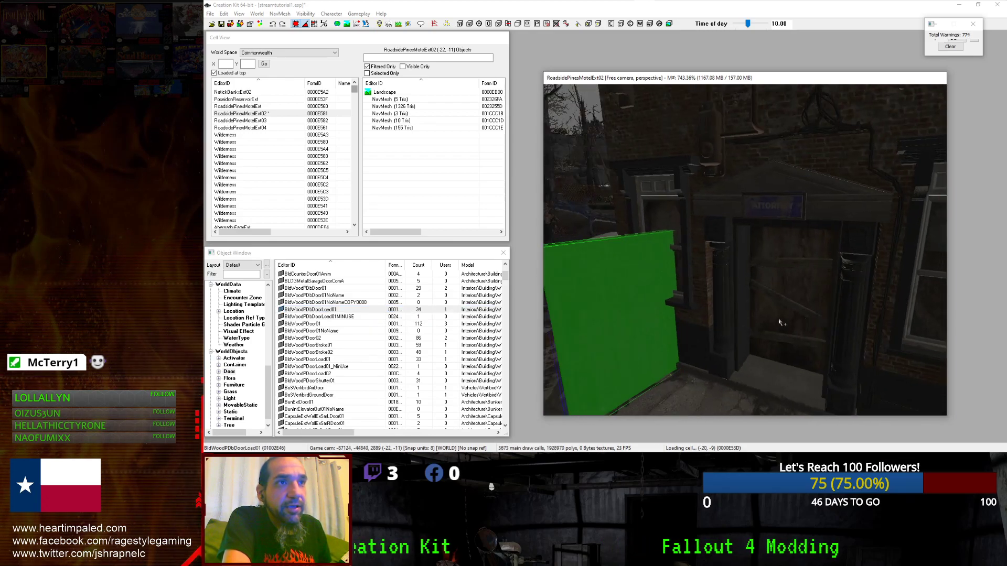
{"action": "right_click_drag", "start_coordinate": [641, 317], "coordinate": [669, 316]}
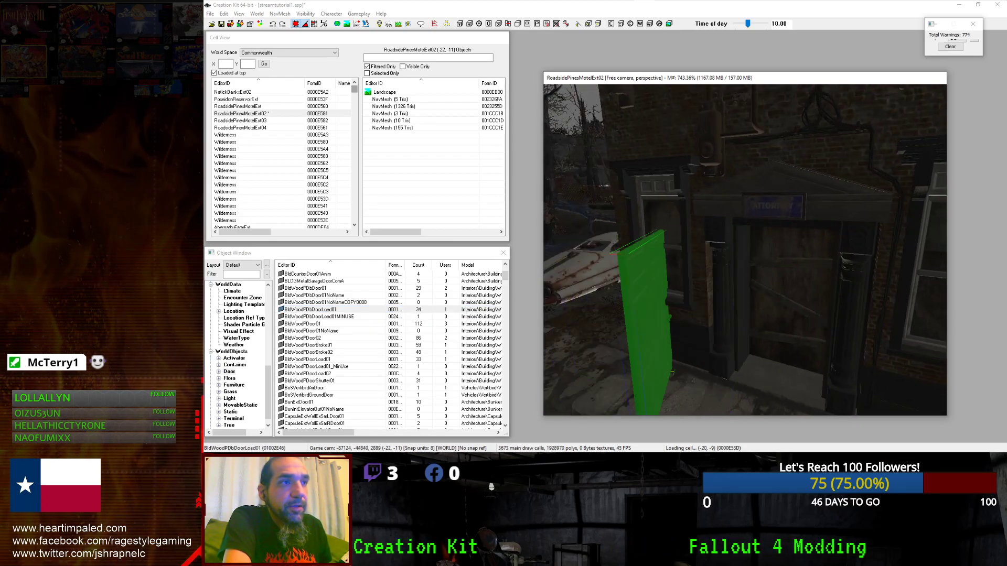
{"action": "key", "text": "Delete"}
Place a BldWoodPDoorLoad01 door in front of the attorney's entrance.
{"action": "left_click", "coordinate": [308, 324]}
{"action": "left_click", "coordinate": [309, 337]}
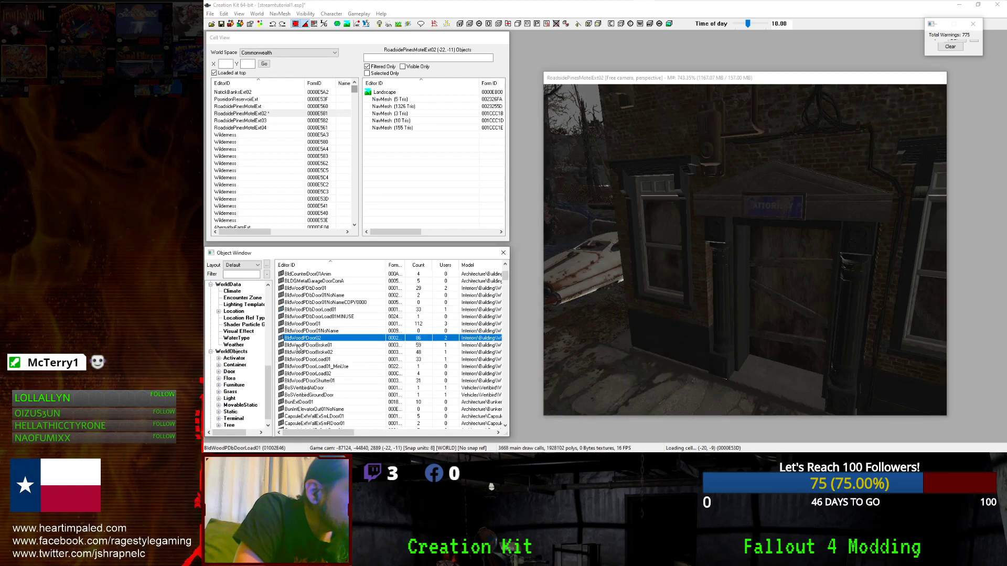
{"action": "left_click", "coordinate": [293, 346]}
{"action": "key", "text": "Up"}
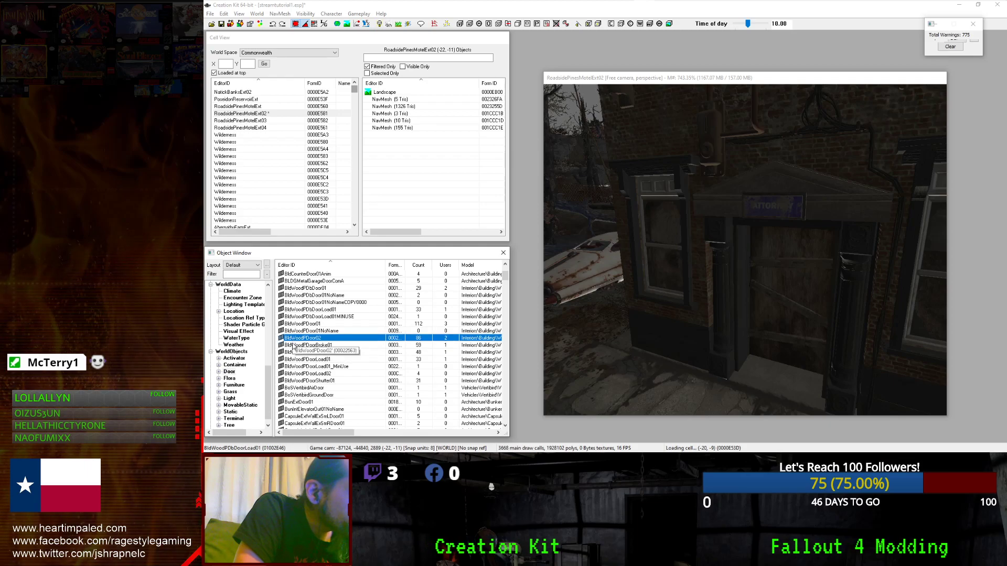
{"action": "left_click_drag", "start_coordinate": [307, 359], "coordinate": [713, 314]}
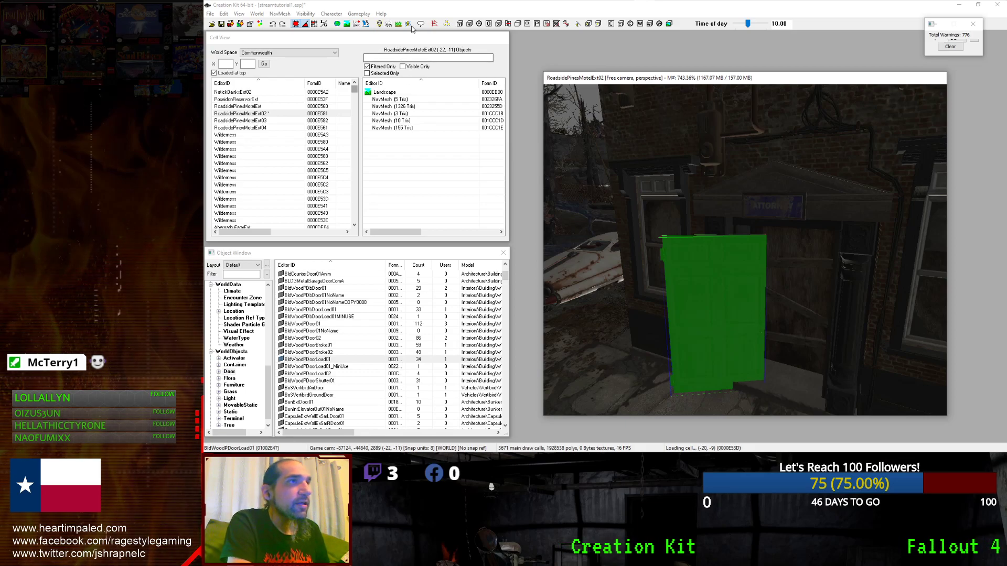
Switch the render window to bright lighting and examine the placed door against the attorney's boarded doorway.
{"action": "left_click", "coordinate": [379, 24]}
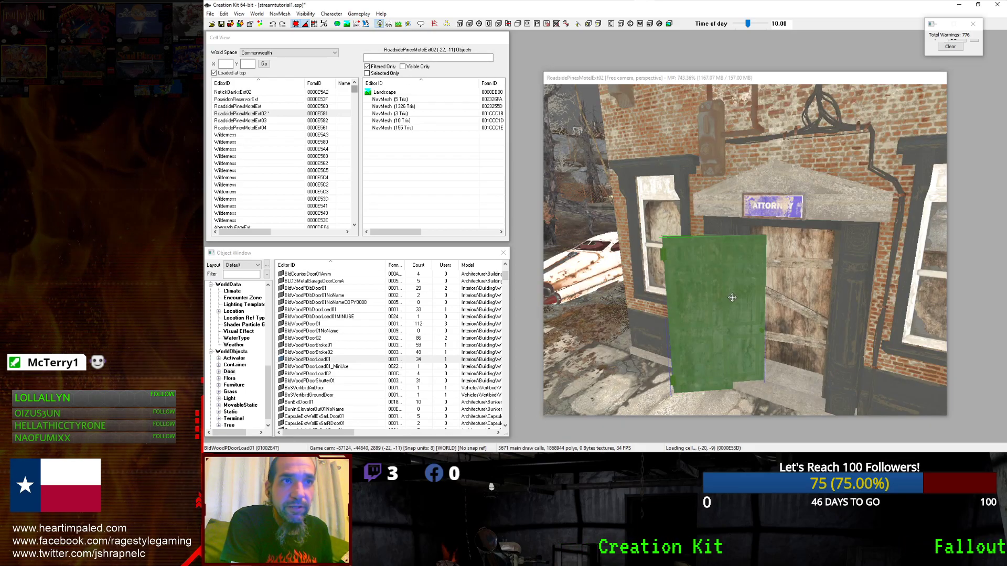
{"action": "scroll", "coordinate": [731, 298], "scroll_direction": "down", "scroll_amount": 5}
{"action": "scroll", "coordinate": [731, 297], "scroll_direction": "up", "scroll_amount": 8}
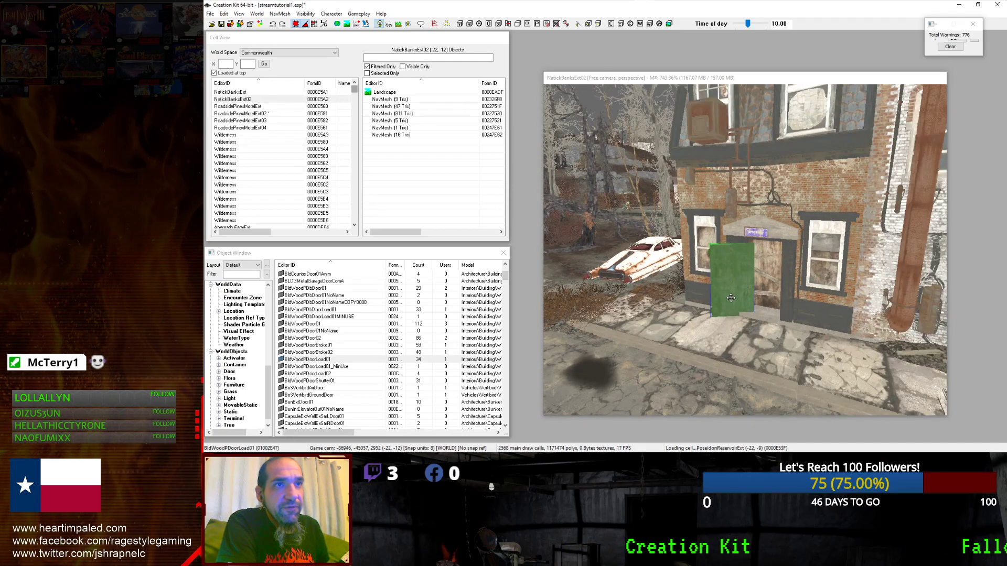
{"action": "scroll", "coordinate": [731, 298], "scroll_direction": "down", "scroll_amount": 3}
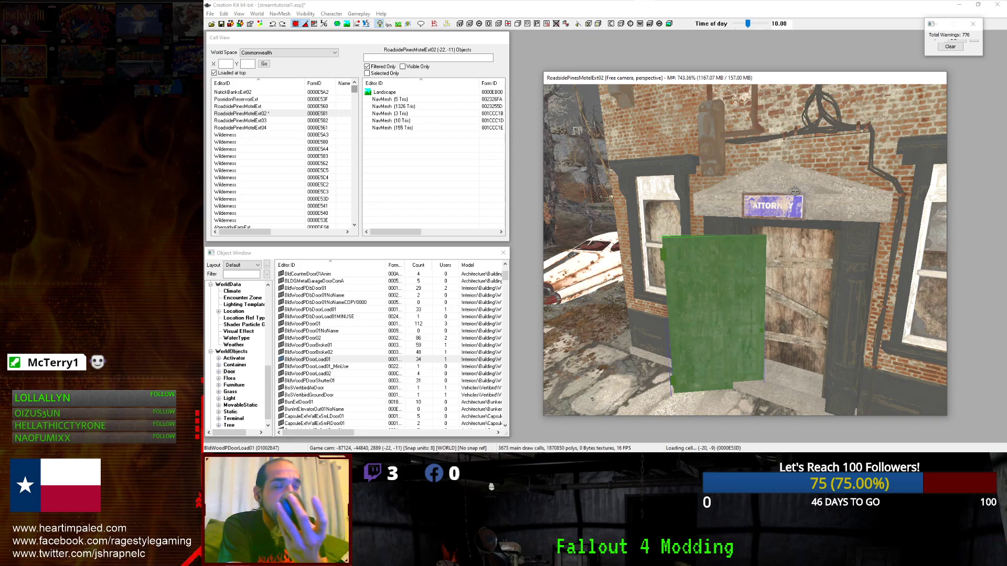
{"action": "right_click_drag", "start_coordinate": [794, 192], "coordinate": [795, 192]}
{"action": "scroll", "coordinate": [795, 194], "scroll_direction": "up", "scroll_amount": 3}
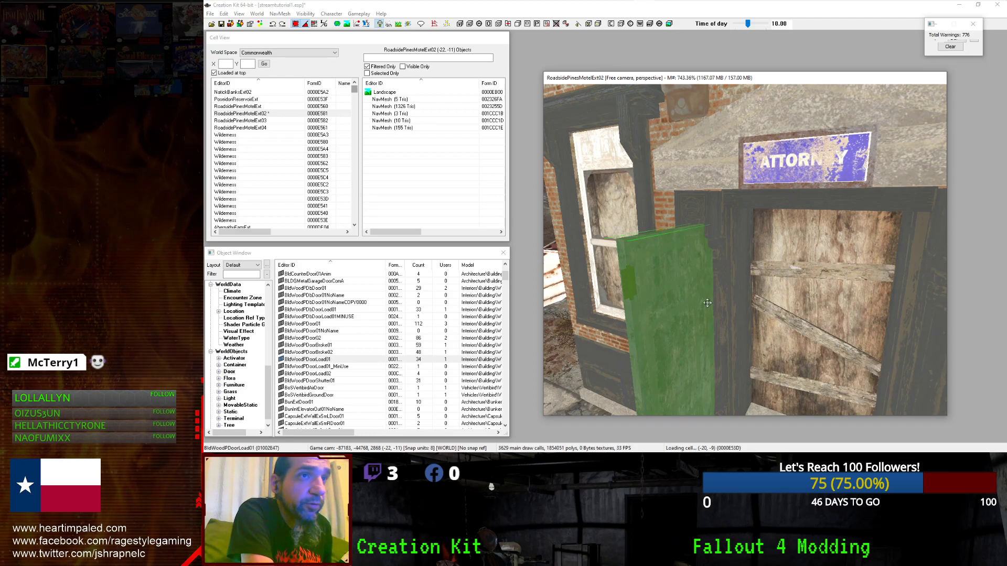
Try rotating the placed load door towards the attorney's doorway and undo each rotation.
{"action": "right_click_drag", "start_coordinate": [679, 314], "coordinate": [745, 249]}
{"action": "key", "text": "ctrl+z"}
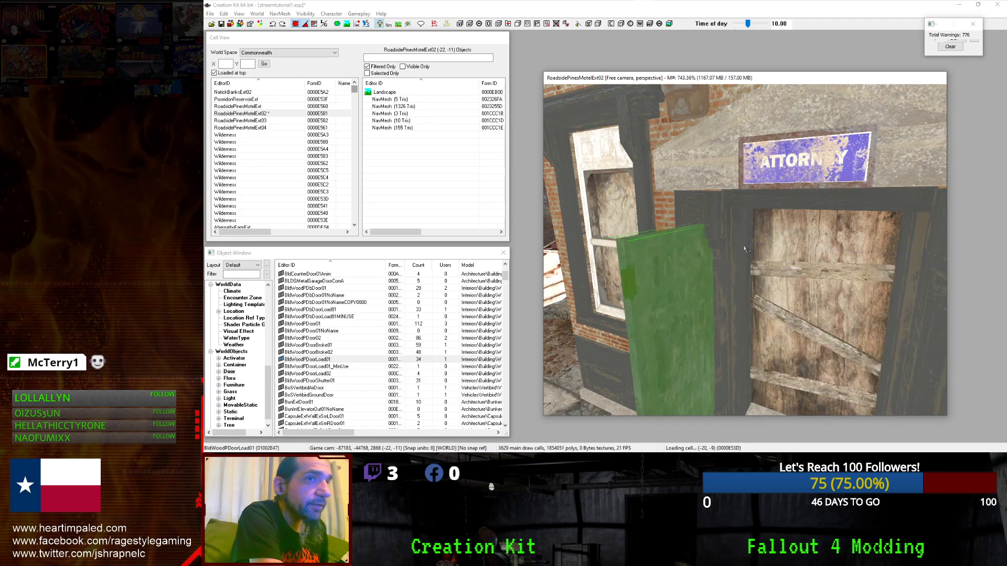
{"action": "middle_click_drag", "start_coordinate": [744, 249], "coordinate": [682, 292], "text": "shift"}
{"action": "scroll", "coordinate": [682, 292], "scroll_direction": "down", "scroll_amount": 3}
{"action": "scroll", "coordinate": [682, 292], "scroll_direction": "up", "scroll_amount": 3}
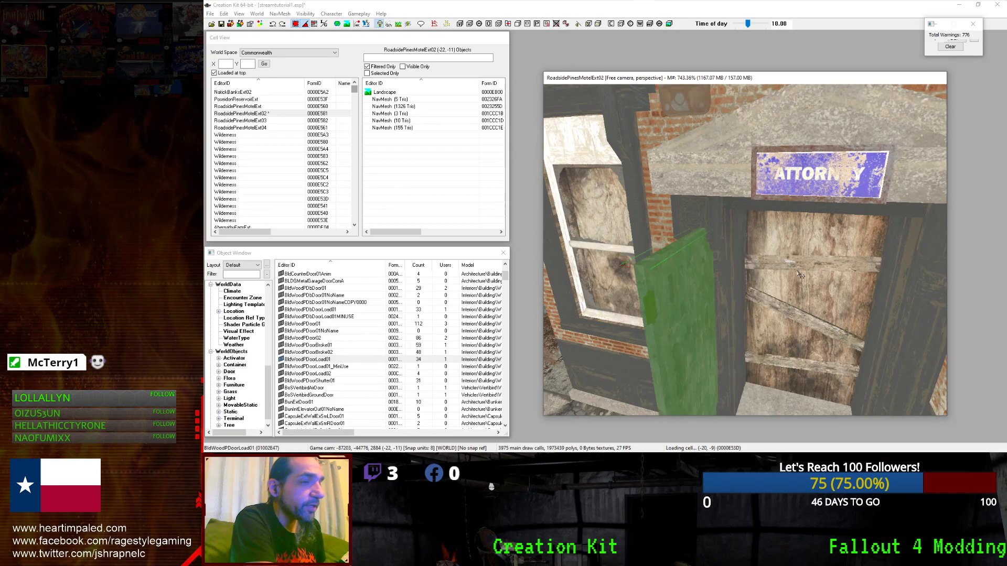
{"action": "right_click_drag", "start_coordinate": [707, 326], "coordinate": [770, 326]}
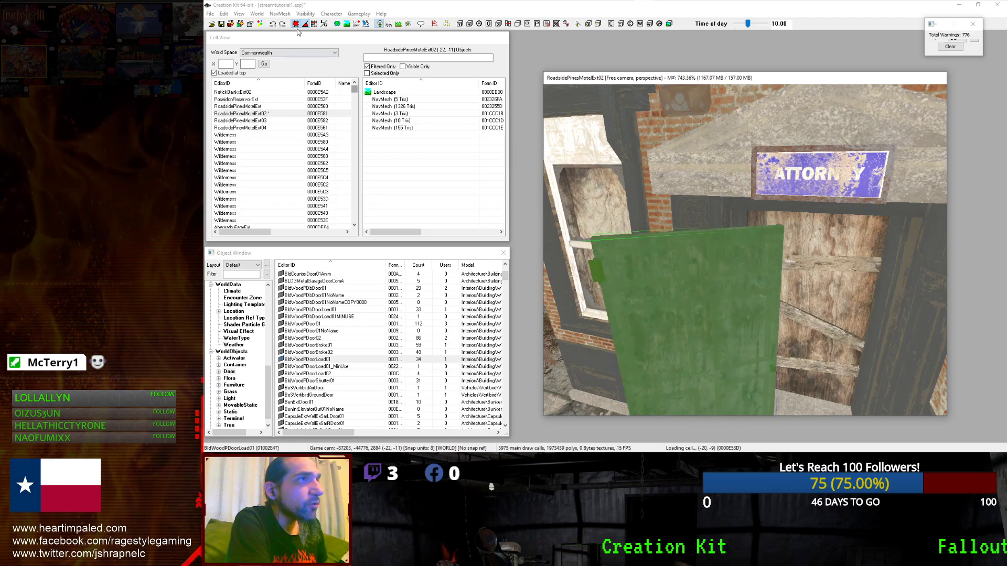
{"action": "key", "text": "ctrl+z"}
Set the Snap To Angle preference for reference movement to 90 and apply it.
{"action": "left_click", "coordinate": [224, 13]}
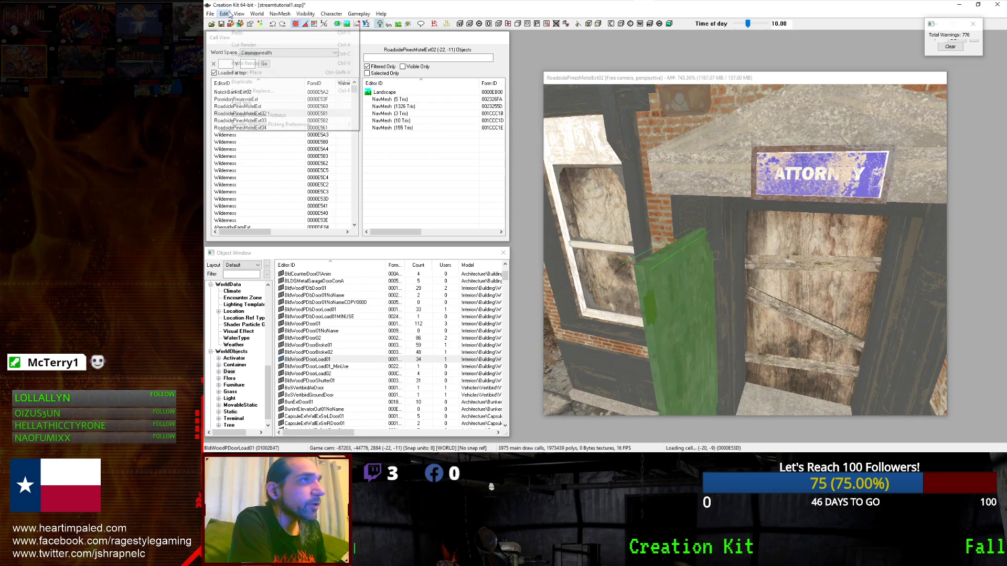
{"action": "mouse_move", "coordinate": [234, 13]}
{"action": "left_click", "coordinate": [239, 14]}
{"action": "left_click", "coordinate": [252, 25]}
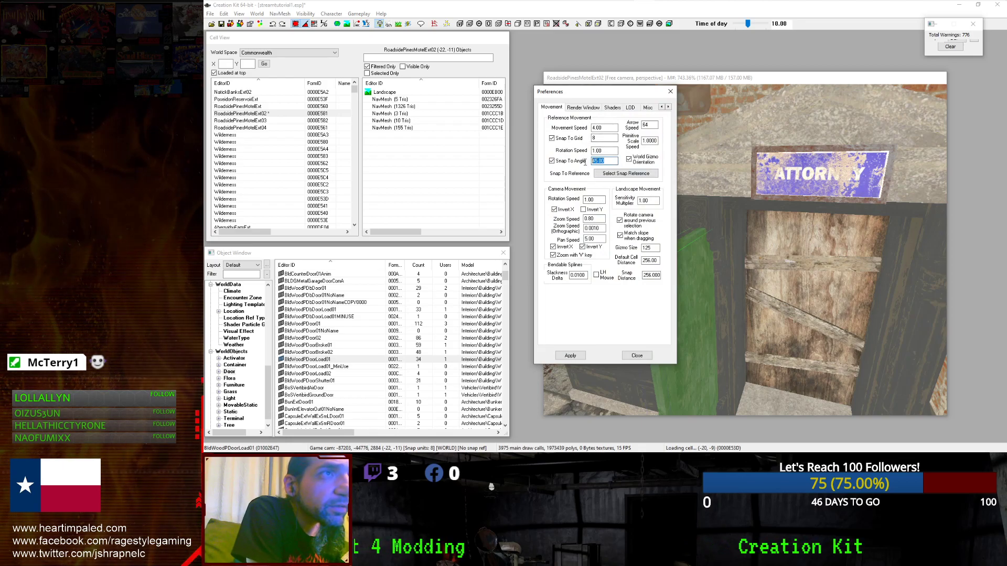
{"action": "type", "text": "90"}
{"action": "left_click", "coordinate": [570, 355]}
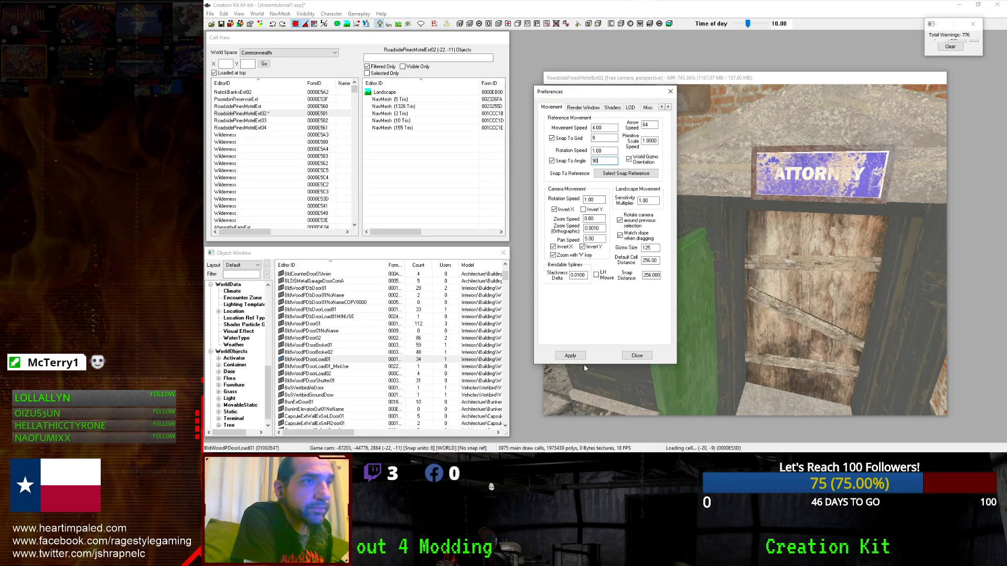
{"action": "left_click", "coordinate": [636, 355]}
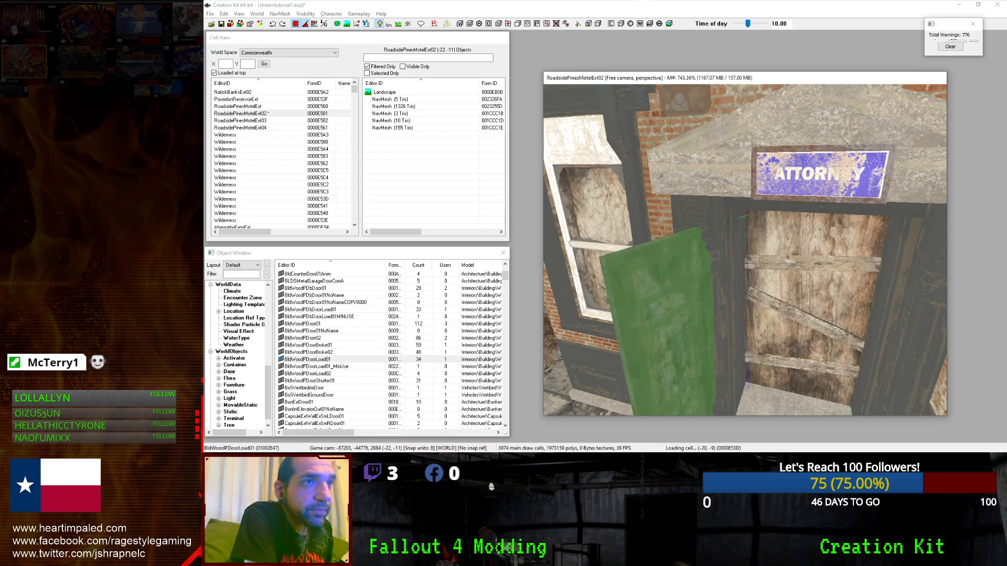
Rotate the load door in front of the attorney's entrance using the new snap angle.
{"action": "right_click_drag", "start_coordinate": [656, 320], "coordinate": [713, 320]}
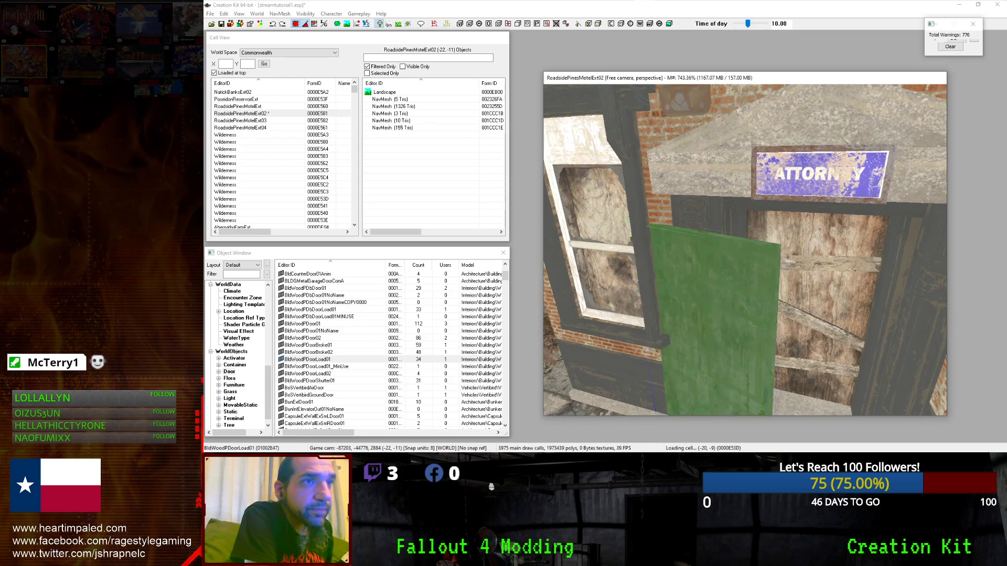
{"action": "right_click_drag", "start_coordinate": [697, 246], "coordinate": [686, 291]}
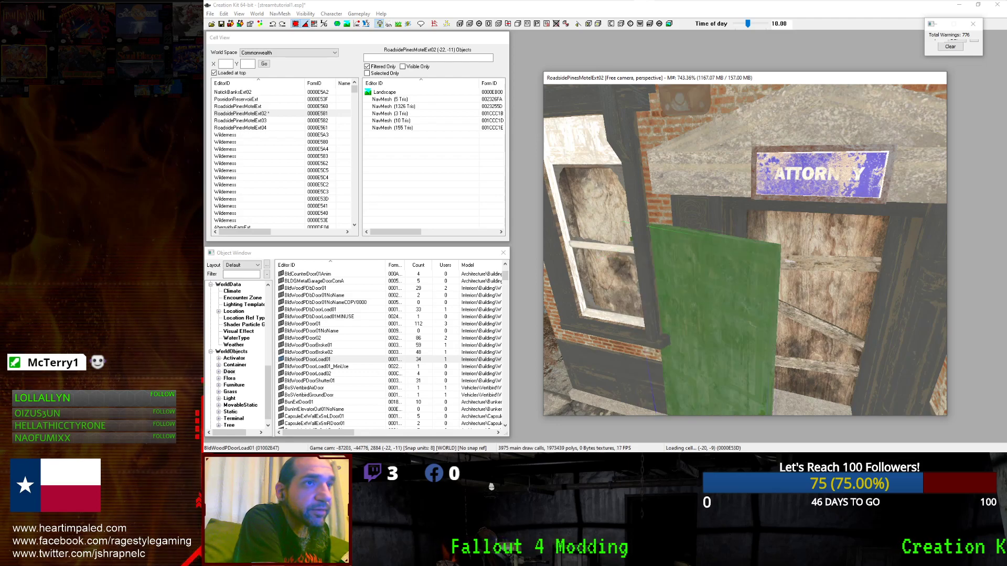
{"action": "scroll", "coordinate": [686, 292], "scroll_direction": "down", "scroll_amount": 2}
{"action": "scroll", "coordinate": [686, 292], "scroll_direction": "up", "scroll_amount": 1}
{"action": "right_click_drag", "start_coordinate": [685, 291], "coordinate": [716, 283]}
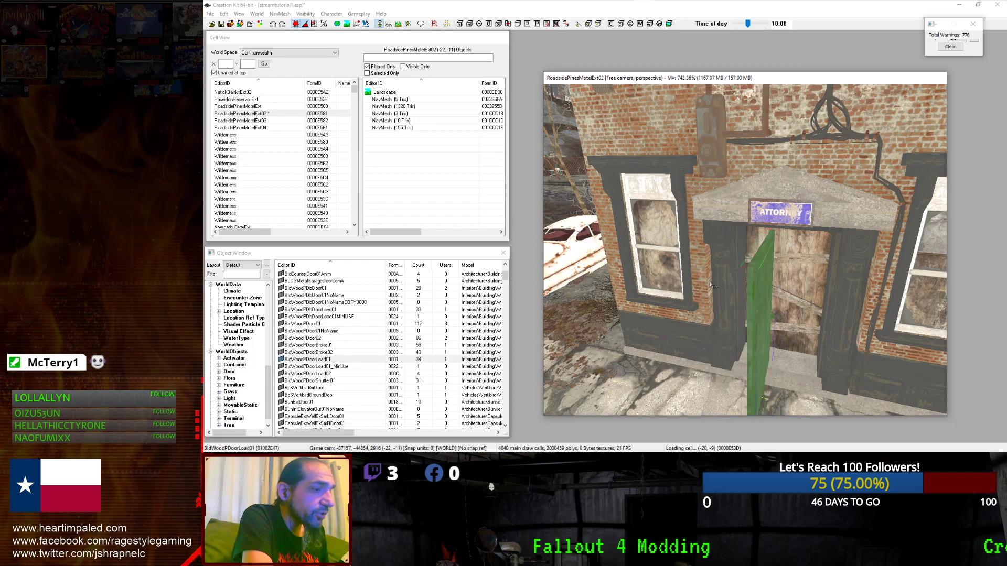
Try a further rotation of the load door from its edge-on orientation and undo it.
{"action": "right_click_drag", "start_coordinate": [760, 311], "coordinate": [773, 312]}
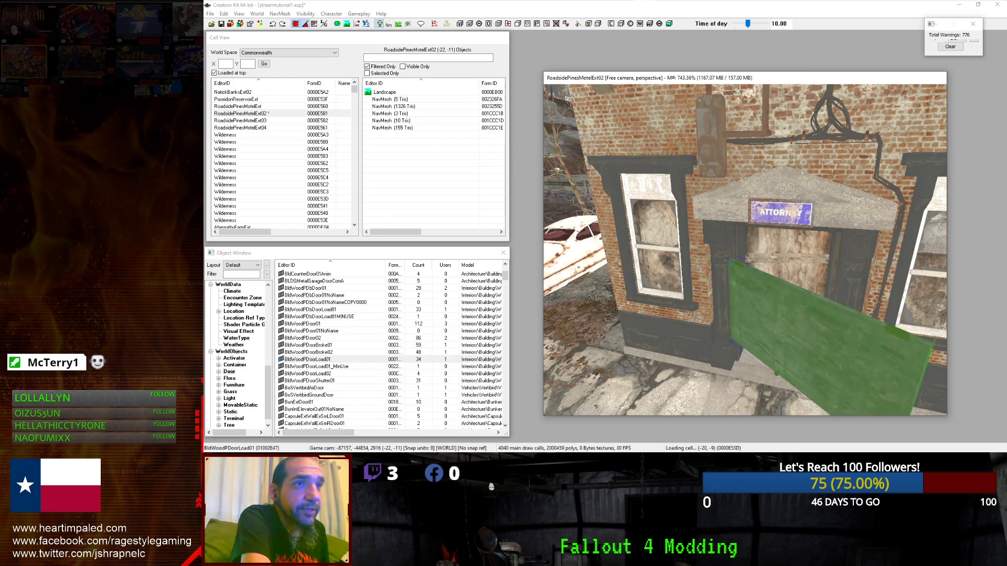
{"action": "left_click_drag", "start_coordinate": [756, 300], "coordinate": [756, 300]}
{"action": "left_click", "coordinate": [767, 310]}
{"action": "right_click_drag", "start_coordinate": [766, 309], "coordinate": [828, 335]}
{"action": "key", "text": "ctrl+z"}
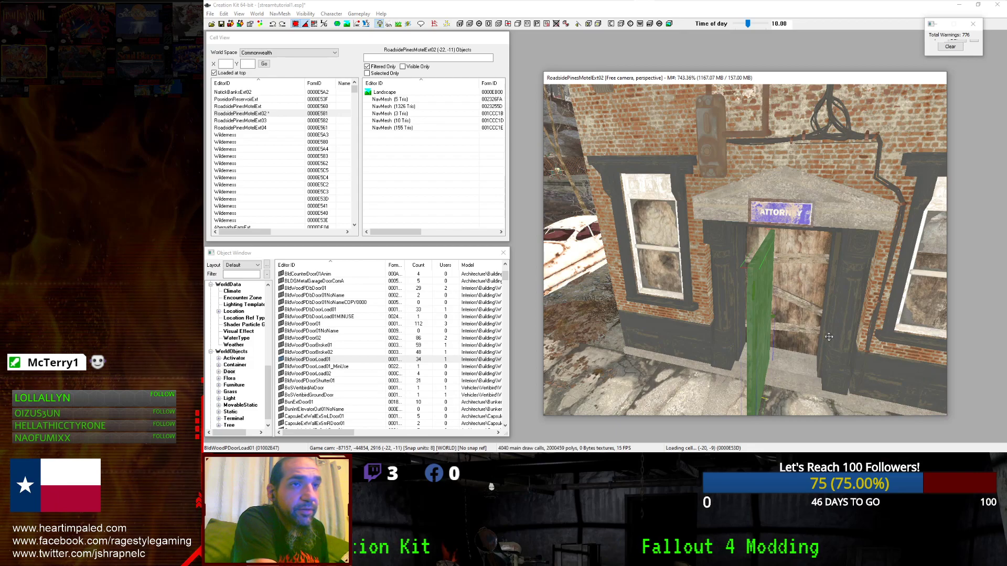
Rotate the load door upright and parallel to the wall, and move it into the attorney's doorway.
{"action": "right_click_drag", "start_coordinate": [829, 337], "coordinate": [849, 339]}
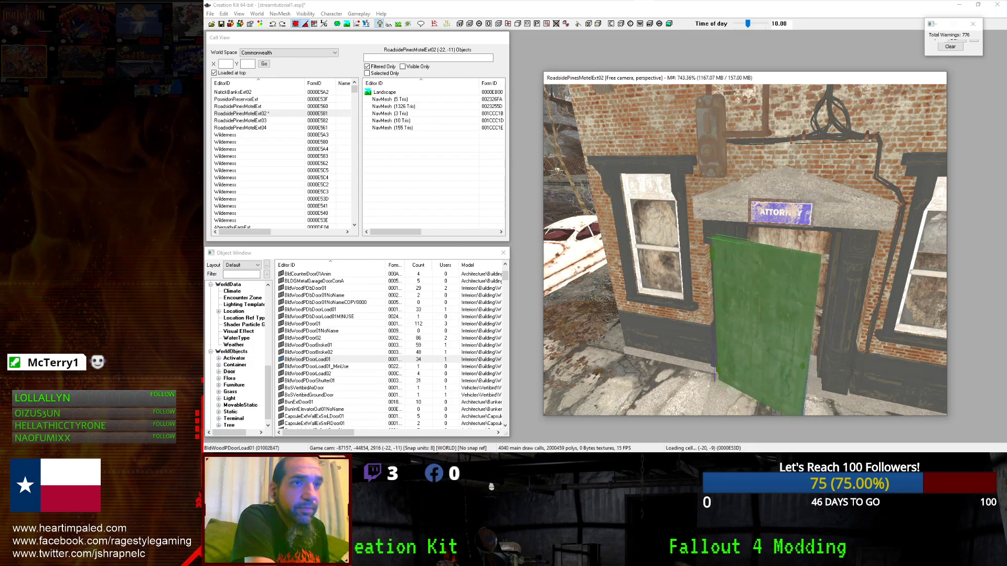
{"action": "scroll", "coordinate": [774, 321], "scroll_direction": "up", "scroll_amount": 1}
{"action": "scroll", "coordinate": [774, 320], "scroll_direction": "down", "scroll_amount": 1}
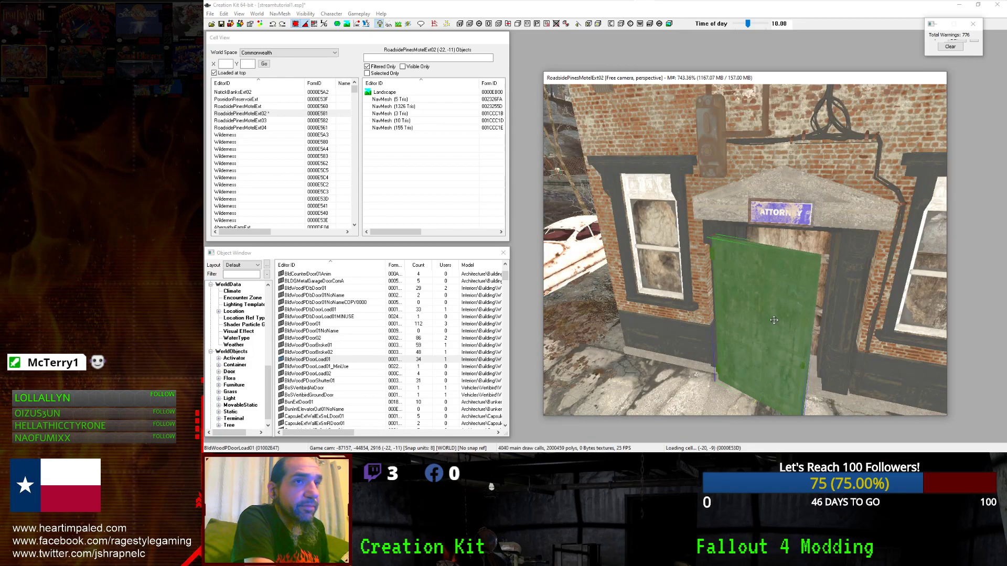
{"action": "right_click_drag", "start_coordinate": [742, 294], "coordinate": [724, 295]}
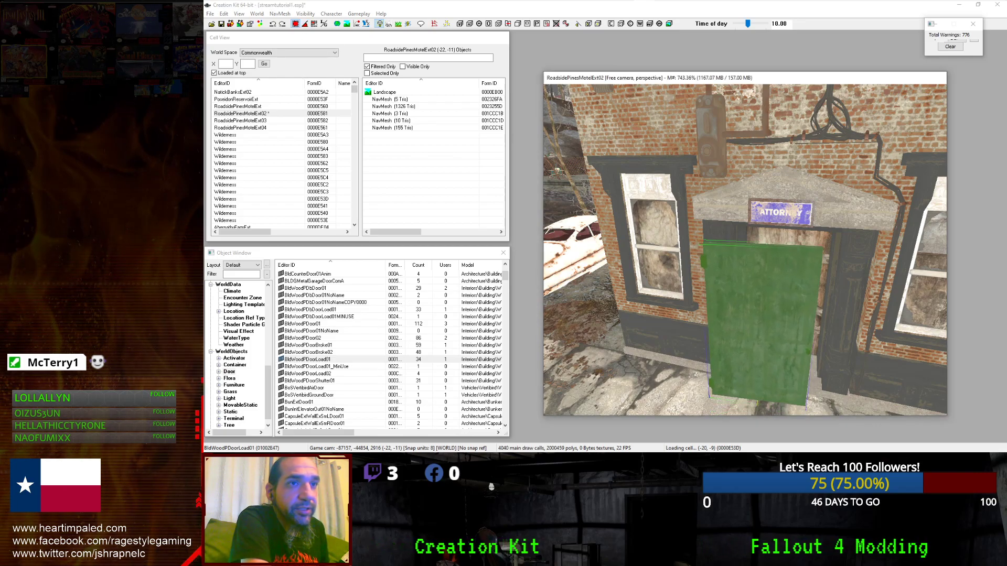
{"action": "left_click_drag", "start_coordinate": [741, 294], "coordinate": [773, 264]}
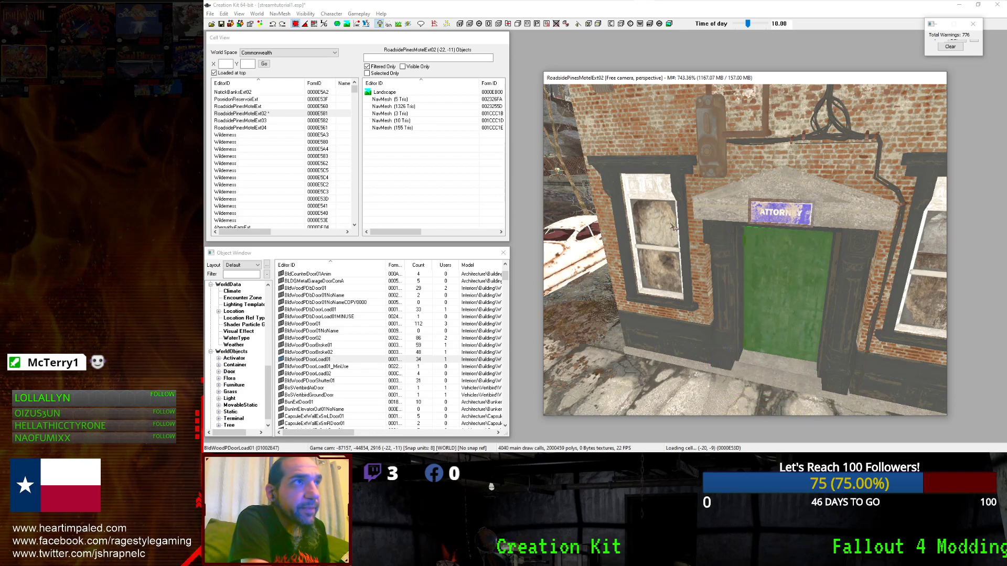
Raise the load door slightly along the vertical axis to fit the attorney's door frame.
{"action": "scroll", "coordinate": [813, 260], "scroll_direction": "up", "scroll_amount": 3}
{"action": "mouse_move", "coordinate": [732, 347]}
{"action": "middle_mouse_down", "text": "shift"}
{"action": "mouse_move", "coordinate": [776, 335]}
{"action": "mouse_move", "coordinate": [742, 335]}
{"action": "middle_mouse_up", "text": "shift"}
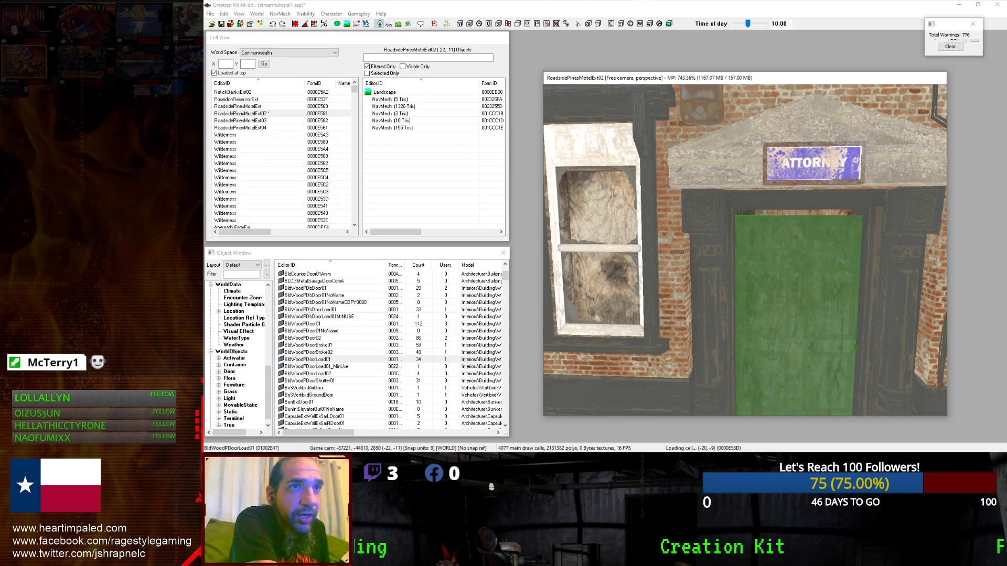
{"action": "scroll", "coordinate": [799, 287], "scroll_direction": "up", "scroll_amount": 3}
{"action": "mouse_move", "coordinate": [799, 287]}
{"action": "middle_mouse_down"}
{"action": "mouse_move", "coordinate": [798, 269]}
{"action": "mouse_move", "coordinate": [791, 284]}
{"action": "middle_mouse_up"}
{"action": "scroll", "coordinate": [799, 270], "scroll_direction": "down", "scroll_amount": 3}
{"action": "middle_click_drag", "start_coordinate": [716, 288], "coordinate": [716, 290]}
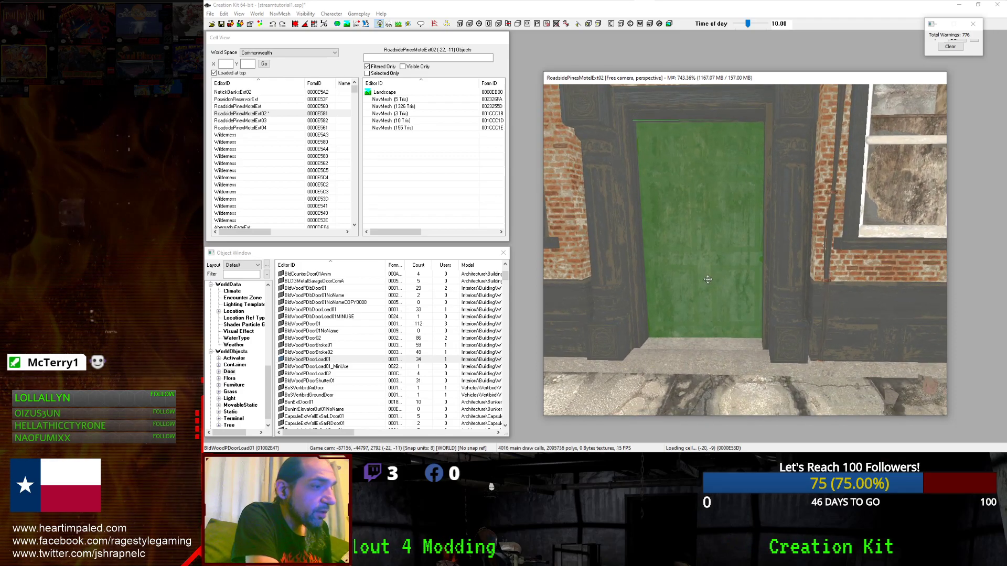
{"action": "key", "text": "z"}
{"action": "left_click_drag", "start_coordinate": [707, 279], "coordinate": [708, 273]}
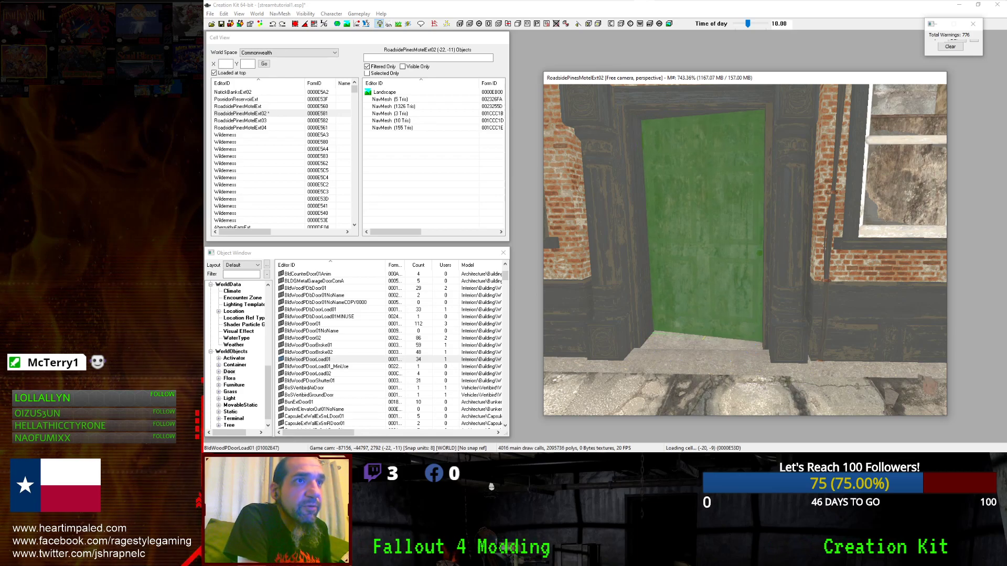
Fine-tune the load door's placement inside the frame so that it sits on the doorstep.
{"action": "key", "text": "o"}
{"action": "key", "text": "o"}
{"action": "mouse_move", "coordinate": [705, 263]}
{"action": "middle_mouse_down", "text": "shift"}
{"action": "mouse_move", "coordinate": [723, 281]}
{"action": "mouse_move", "coordinate": [794, 288]}
{"action": "mouse_move", "coordinate": [715, 272]}
{"action": "middle_mouse_up", "text": "shift"}
{"action": "left_click_drag", "start_coordinate": [716, 272], "coordinate": [713, 284]}
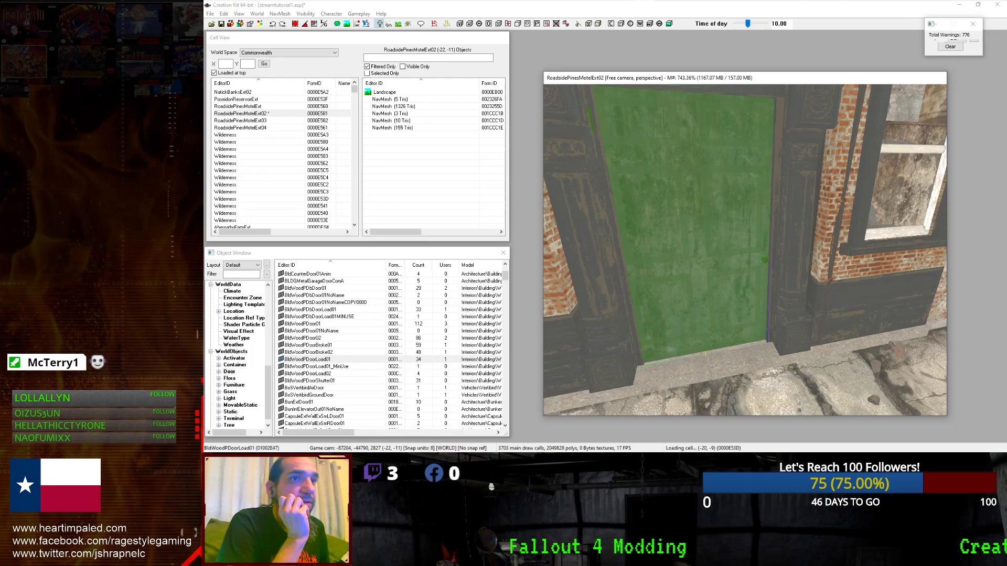
{"action": "left_click_drag", "start_coordinate": [708, 280], "coordinate": [708, 278]}
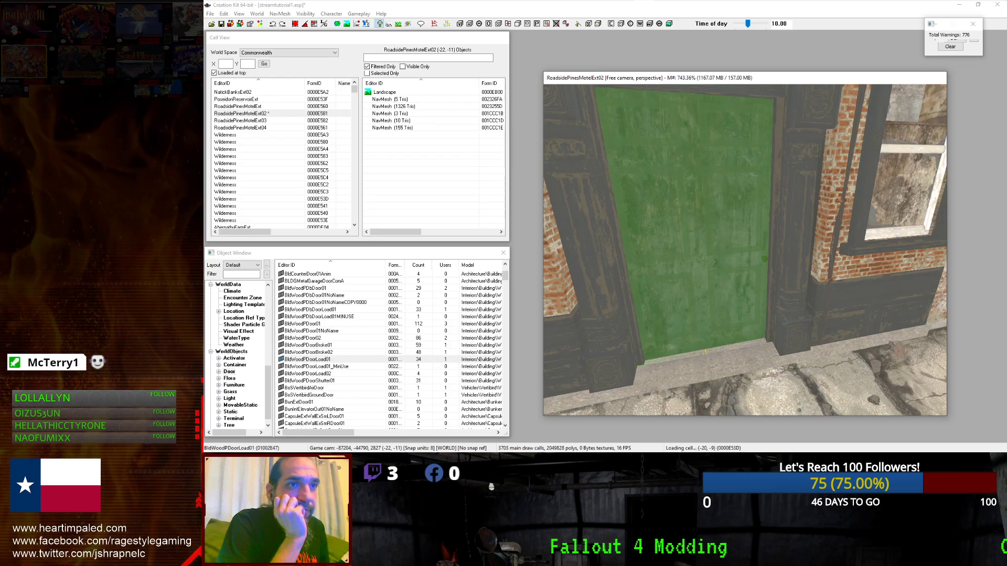
Try the Open By Default option in the load door's reference settings, clear it again and accept the settings.
{"action": "double_click", "coordinate": [700, 271]}
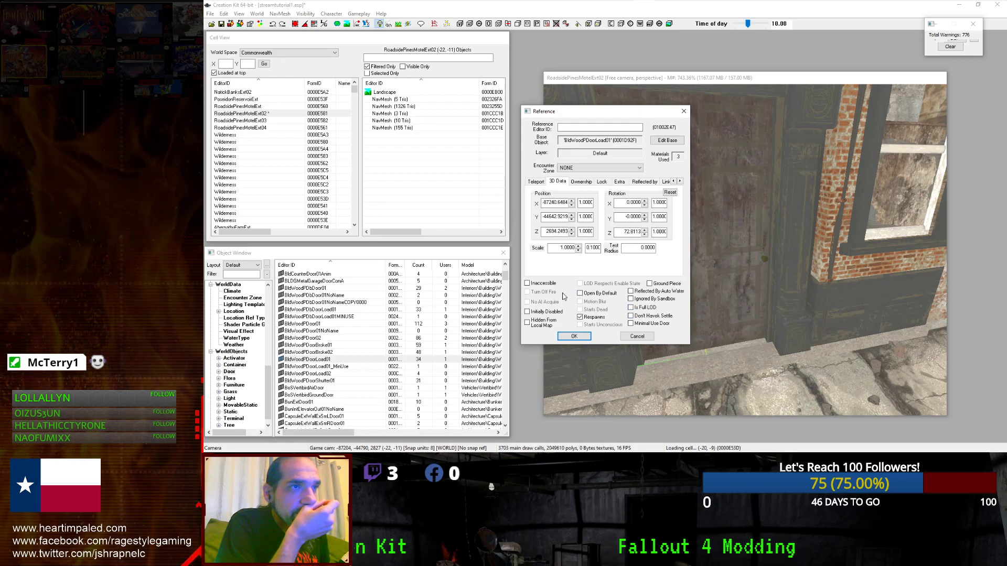
{"action": "left_click", "coordinate": [580, 294]}
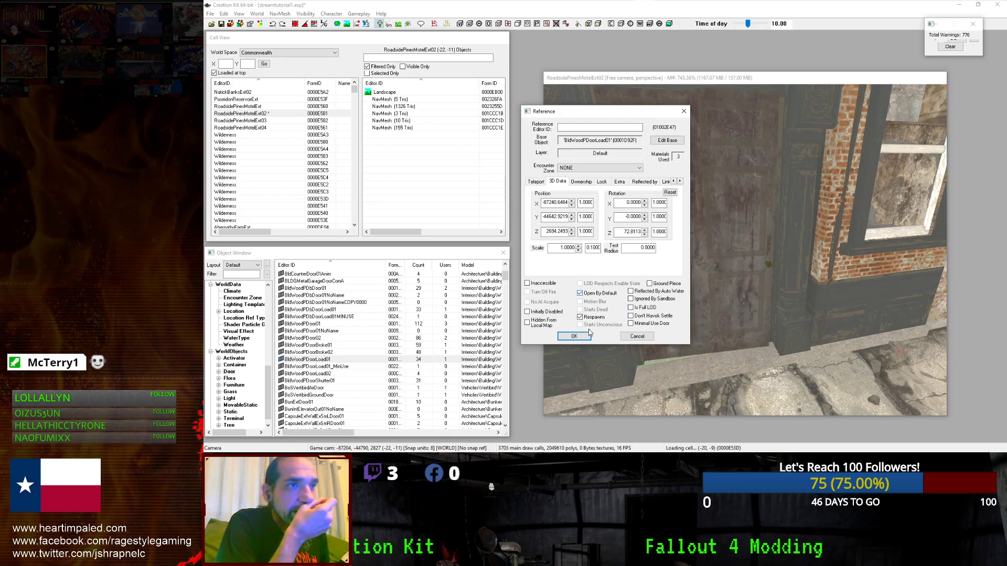
{"action": "left_click", "coordinate": [582, 294]}
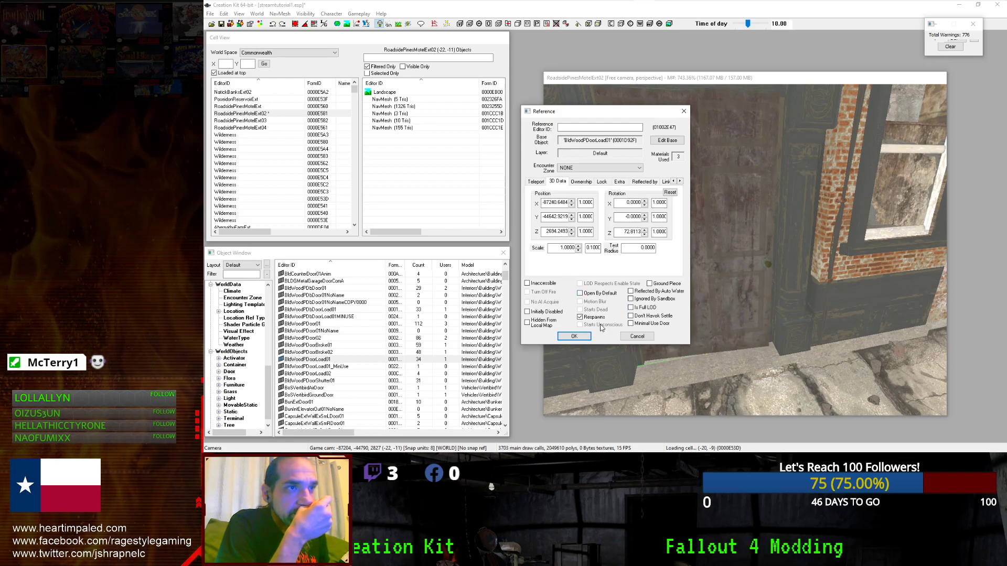
{"action": "left_click", "coordinate": [575, 336]}
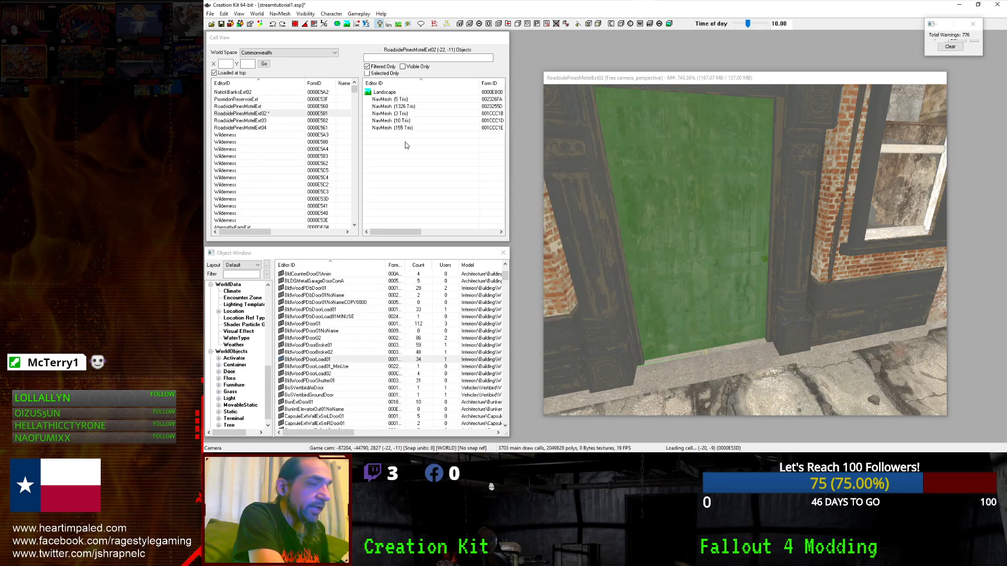
Save the plugin and check the load door's fit in the attorney's entrance from farther away.
{"action": "left_click", "coordinate": [221, 25]}
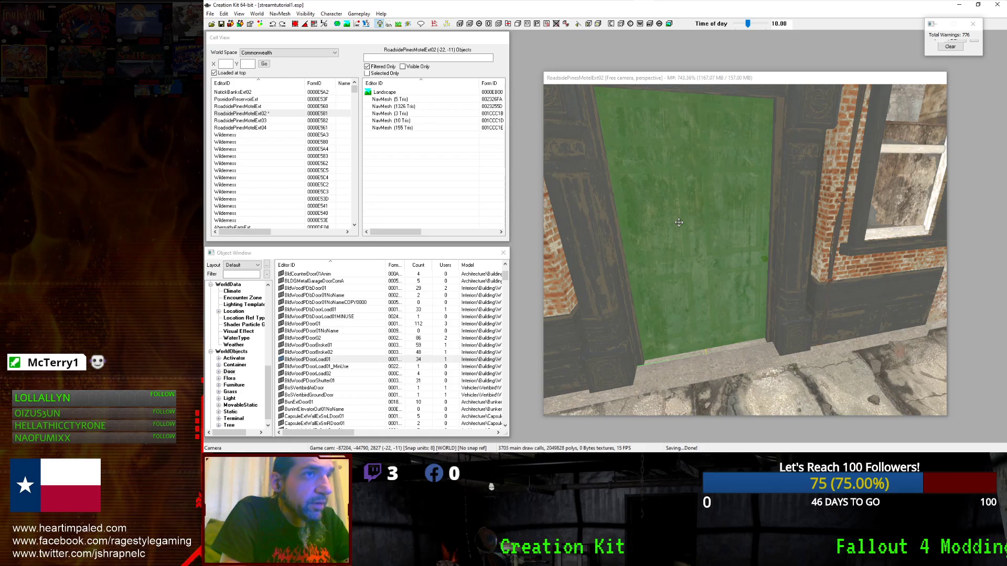
{"action": "scroll", "coordinate": [679, 222], "scroll_direction": "down", "scroll_amount": 5}
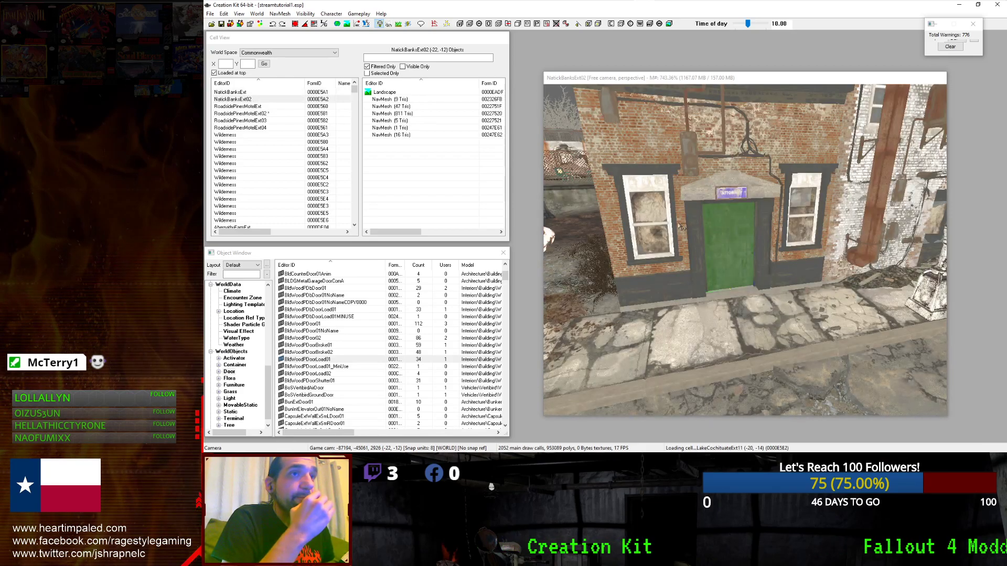
{"action": "scroll", "coordinate": [680, 226], "scroll_direction": "up", "scroll_amount": 5}
{"action": "scroll", "coordinate": [745, 239], "scroll_direction": "down", "scroll_amount": 2}
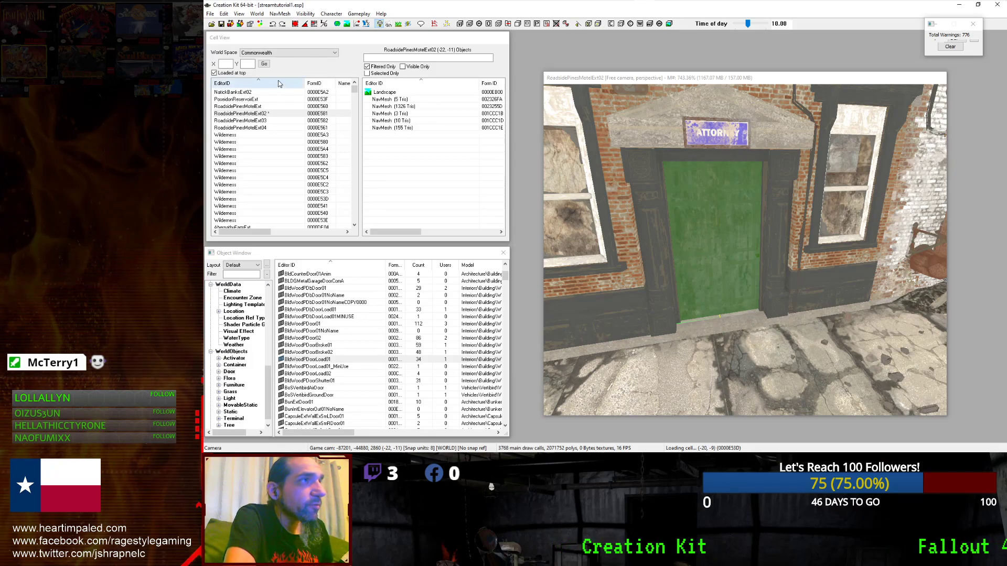
List the Interiors in the Cell View and select the aaaMarkers cell.
{"action": "left_click", "coordinate": [309, 53]}
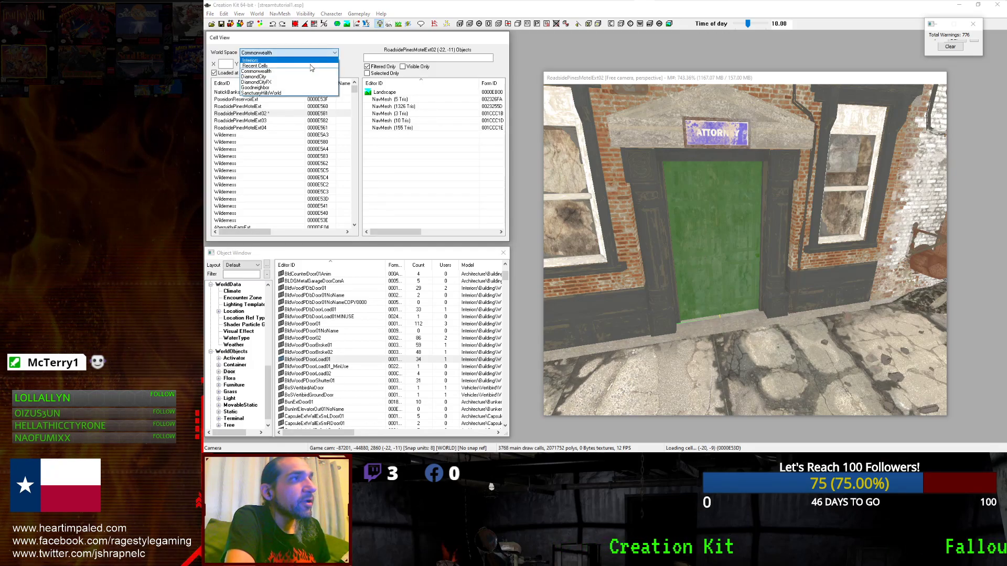
{"action": "left_click", "coordinate": [262, 60]}
{"action": "left_click", "coordinate": [240, 128]}
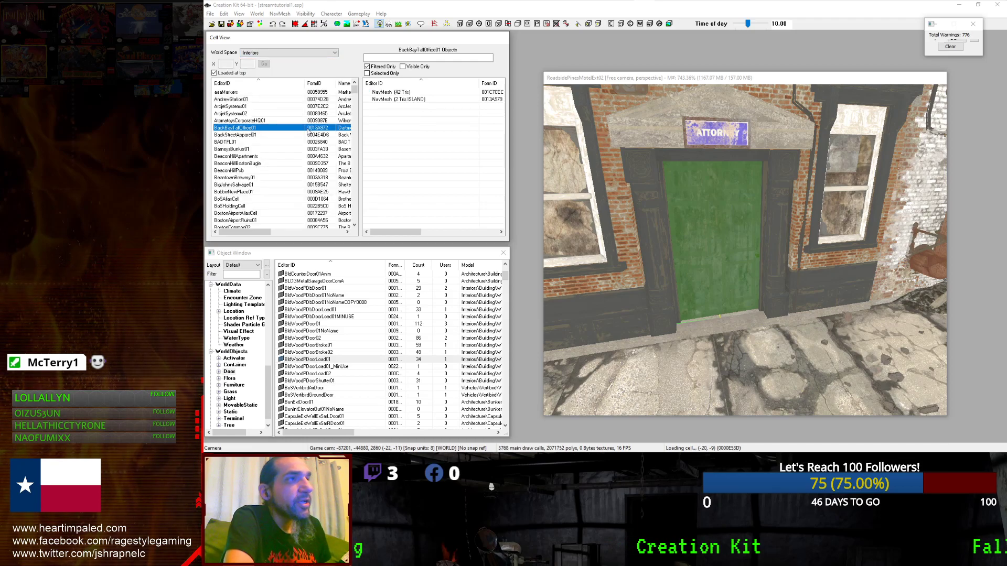
{"action": "left_click", "coordinate": [246, 100]}
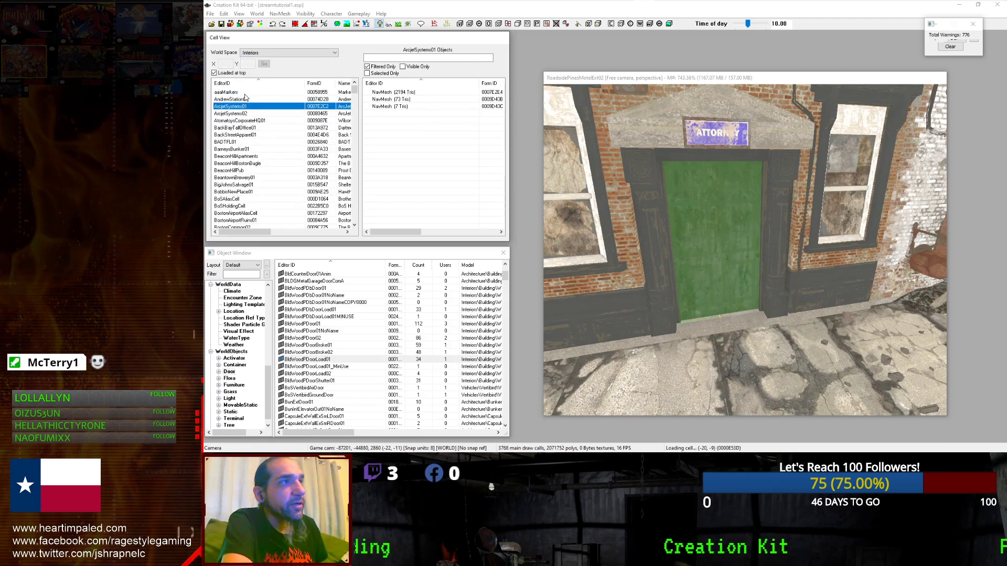
{"action": "key", "text": "Up"}
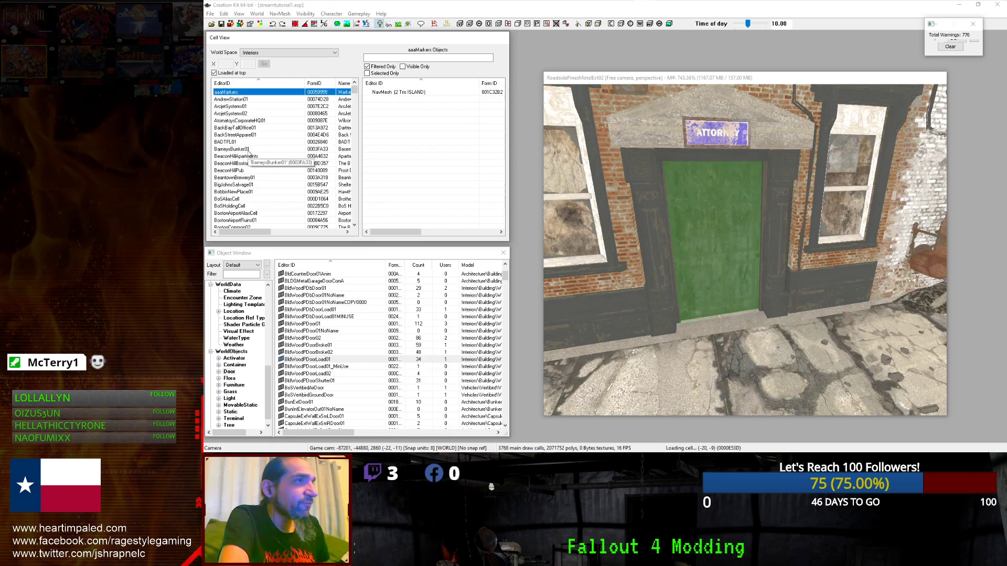
Look through the interior cells from BarneysBunker01 to BunkerHill01 and check which commands are available for a cell.
{"action": "right_click", "coordinate": [248, 151]}
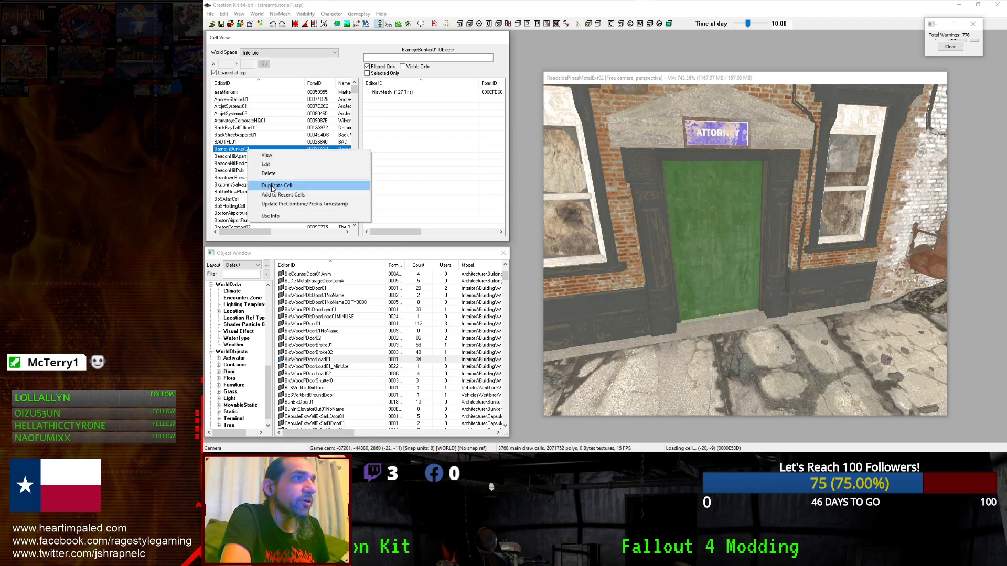
{"action": "left_click", "coordinate": [246, 83]}
{"action": "left_click", "coordinate": [247, 83]}
{"action": "right_click", "coordinate": [254, 121]}
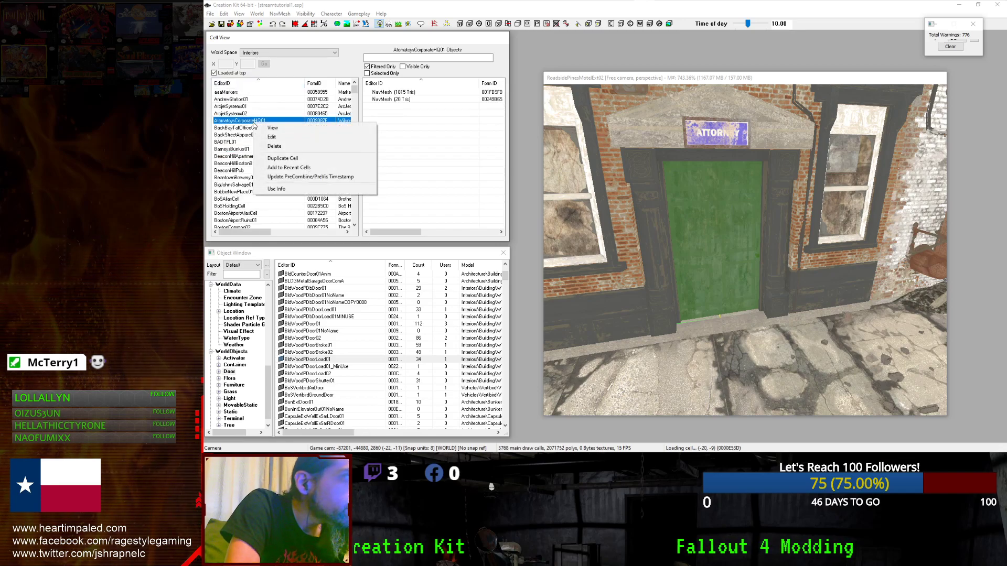
{"action": "left_click", "coordinate": [262, 168]}
{"action": "left_click", "coordinate": [260, 206]}
{"action": "scroll", "coordinate": [270, 197], "scroll_direction": "down", "scroll_amount": 4}
{"action": "scroll", "coordinate": [271, 197], "scroll_direction": "down", "scroll_amount": 1}
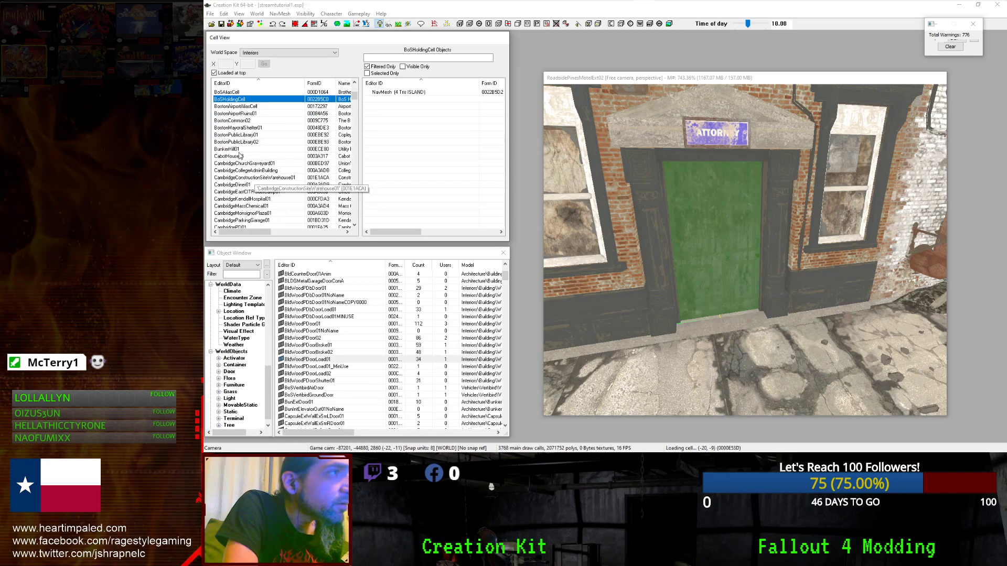
{"action": "left_click", "coordinate": [237, 149]}
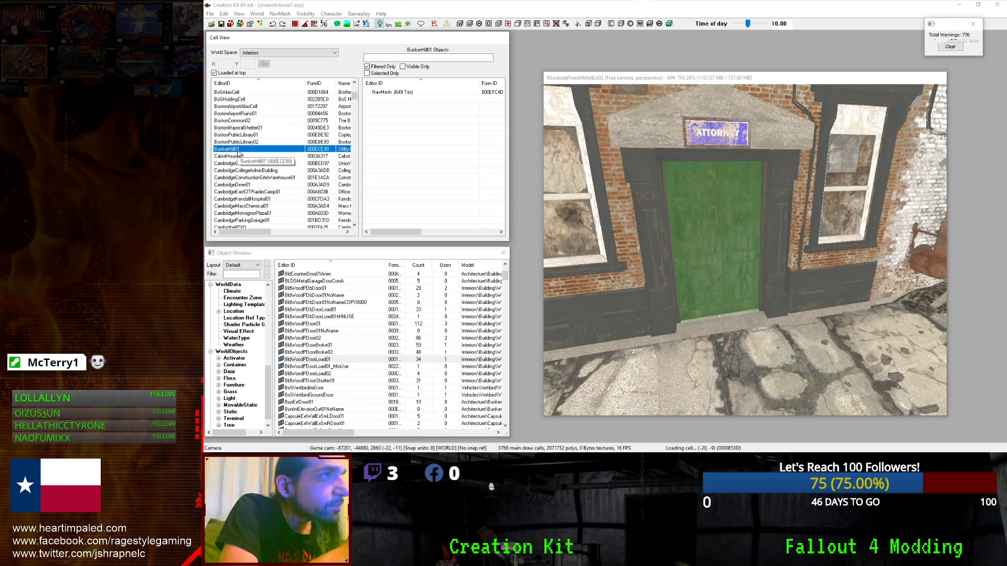
{"action": "right_click", "coordinate": [241, 153]}
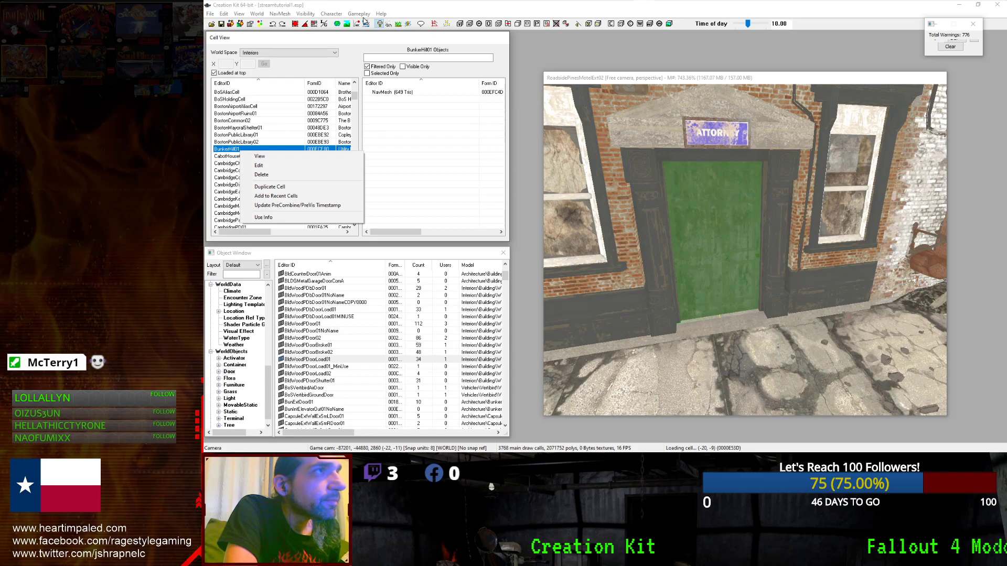
{"action": "left_click", "coordinate": [329, 14]}
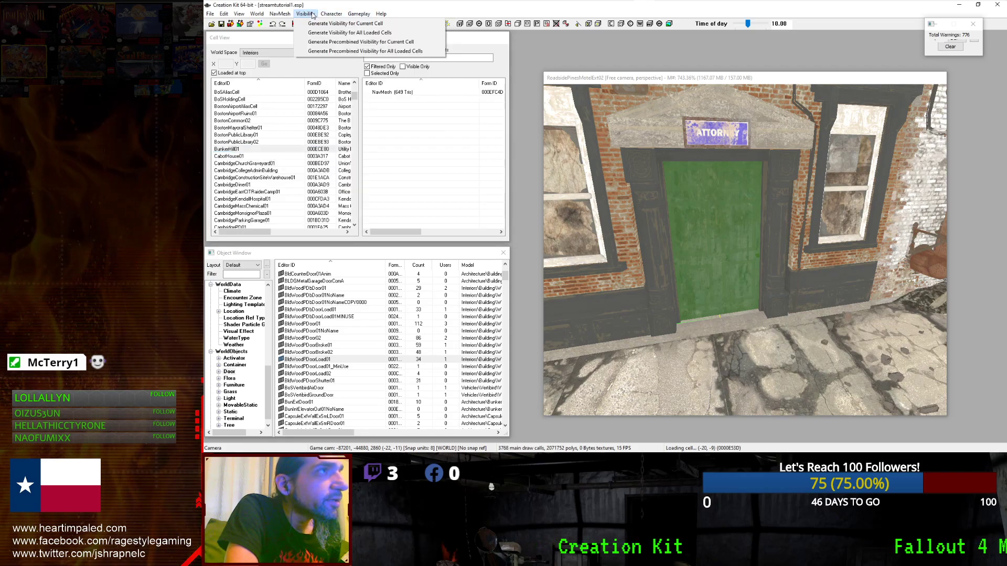
{"action": "mouse_move", "coordinate": [289, 14]}
{"action": "mouse_move", "coordinate": [357, 17]}
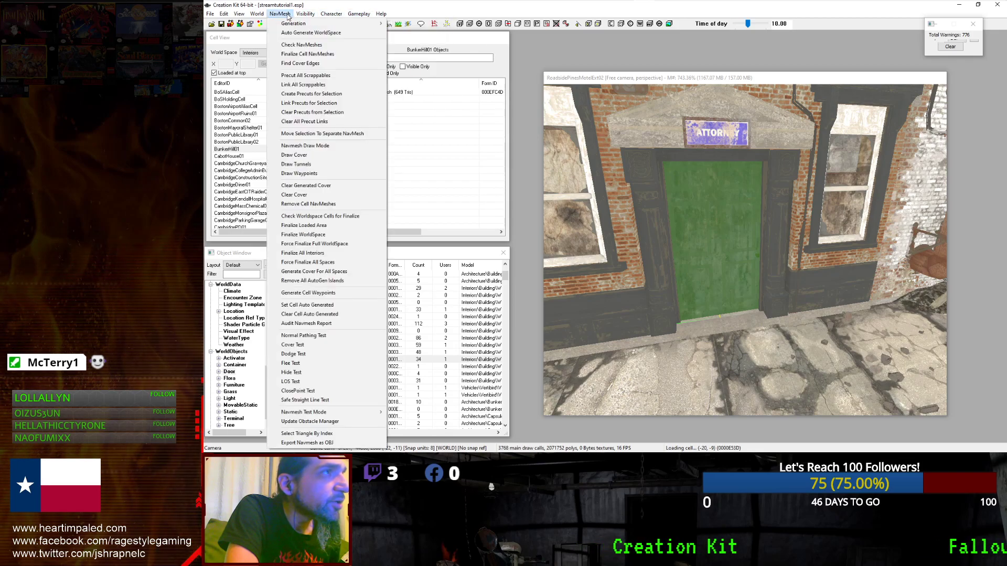
{"action": "mouse_move", "coordinate": [259, 17]}
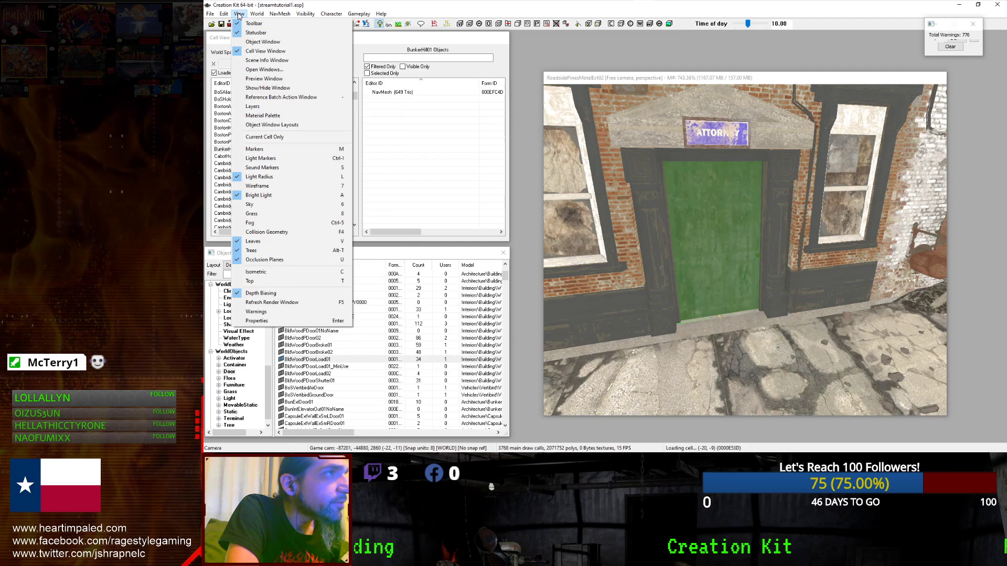
{"action": "left_click", "coordinate": [238, 15]}
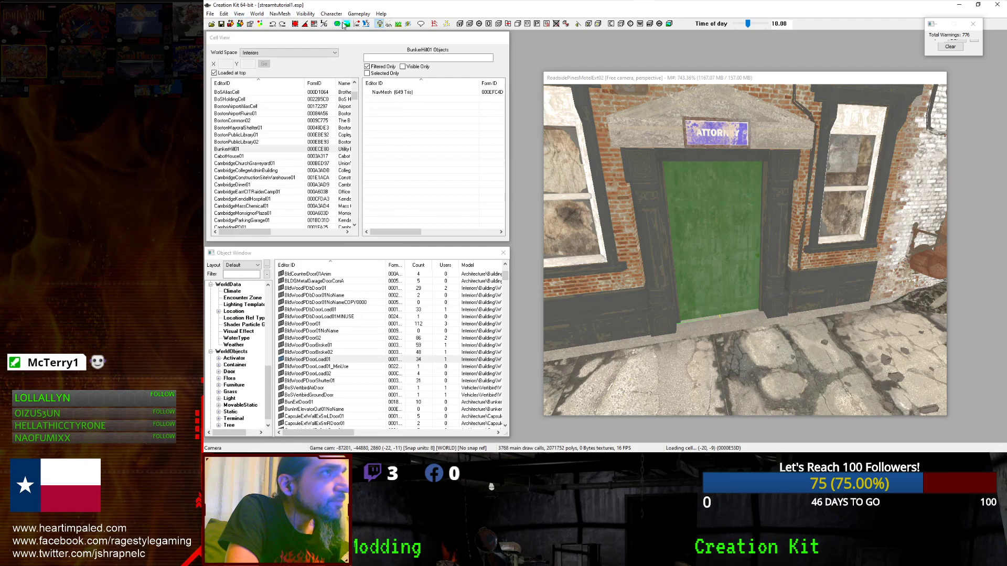
{"action": "left_click", "coordinate": [282, 170]}
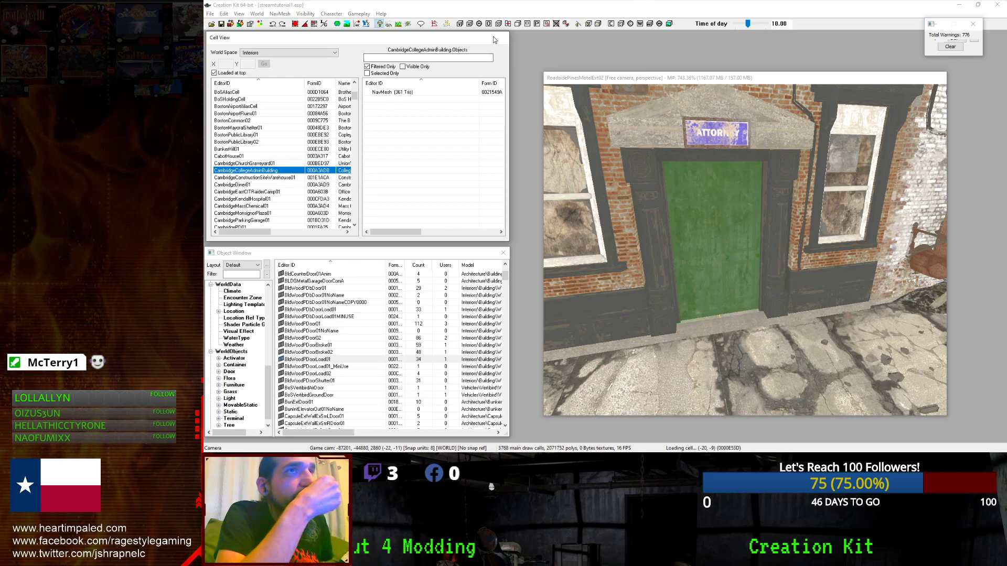
{"action": "left_click", "coordinate": [358, 15]}
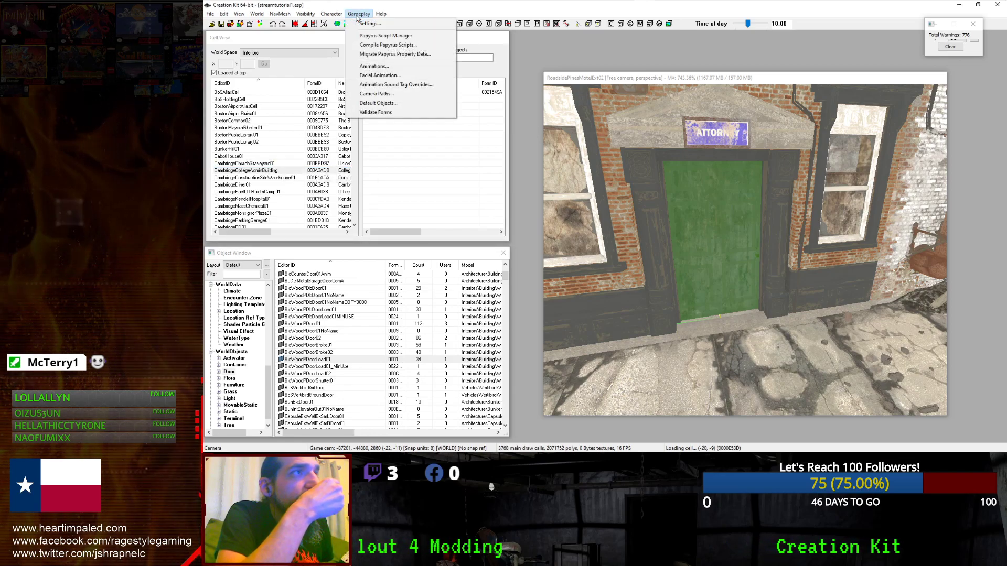
{"action": "left_click", "coordinate": [359, 16]}
Browse the Cambridge interior cells and turn off Filtered Only to list every object in the Cambridge hospital cell.
{"action": "left_click", "coordinate": [266, 166]}
{"action": "right_click", "coordinate": [267, 168]}
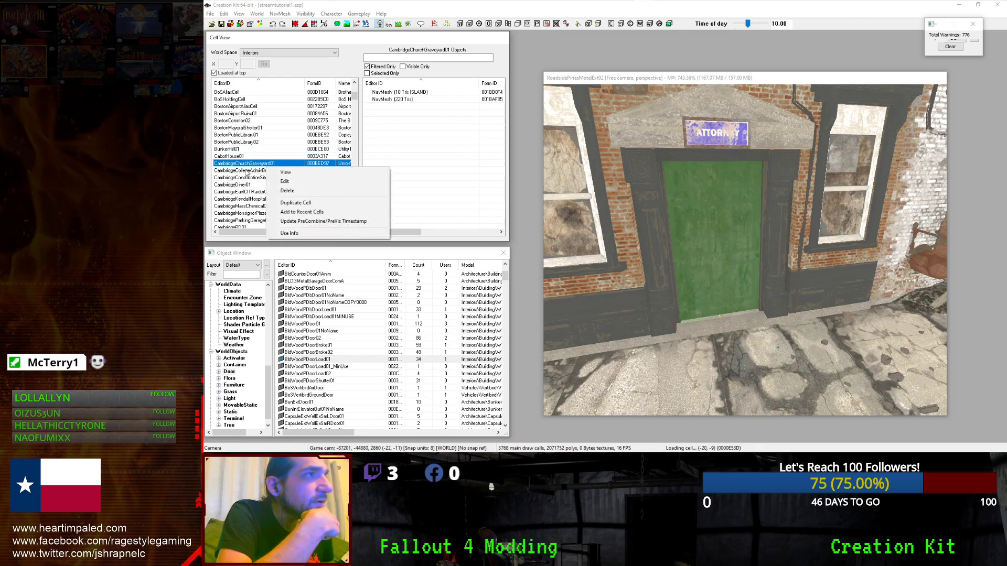
{"action": "left_click", "coordinate": [262, 176]}
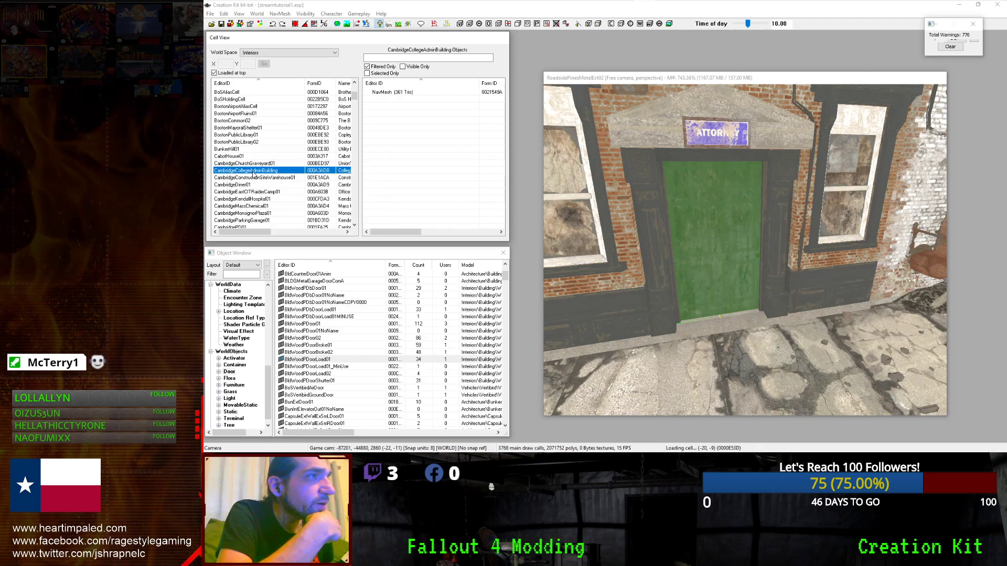
{"action": "left_click", "coordinate": [268, 178]}
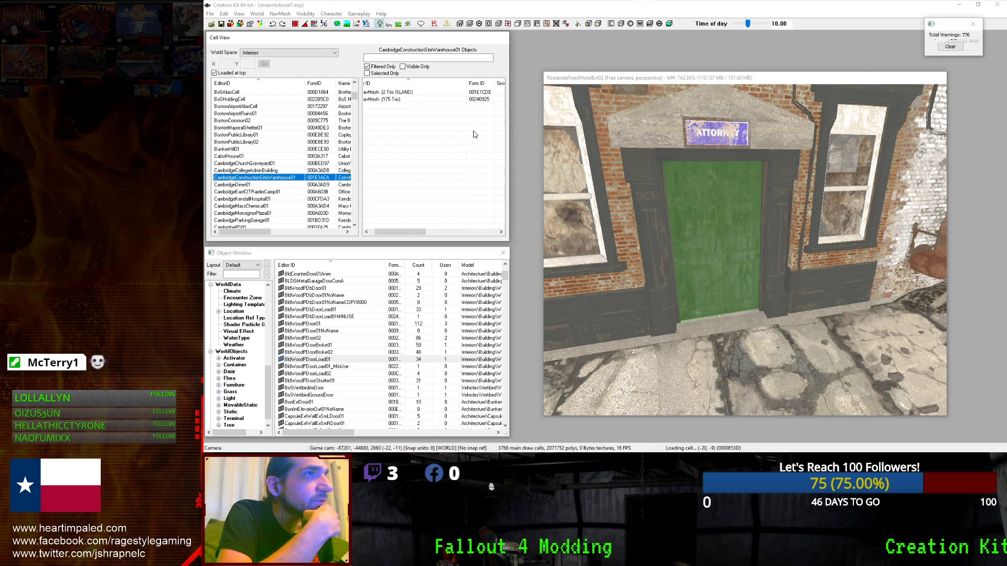
{"action": "left_click", "coordinate": [382, 59]}
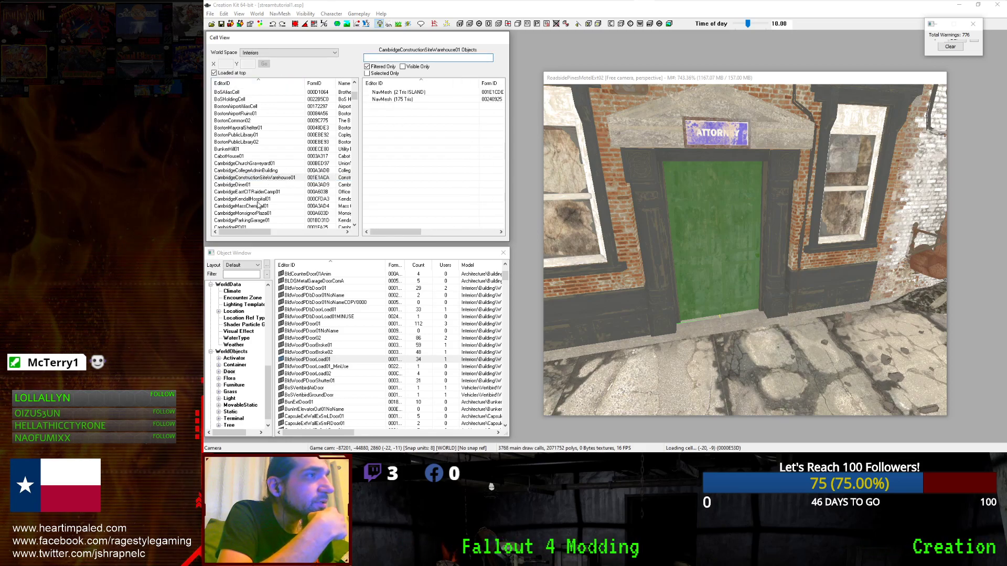
{"action": "left_click", "coordinate": [258, 200]}
{"action": "left_click", "coordinate": [300, 54]}
{"action": "left_click", "coordinate": [299, 54]}
{"action": "left_click", "coordinate": [387, 99]}
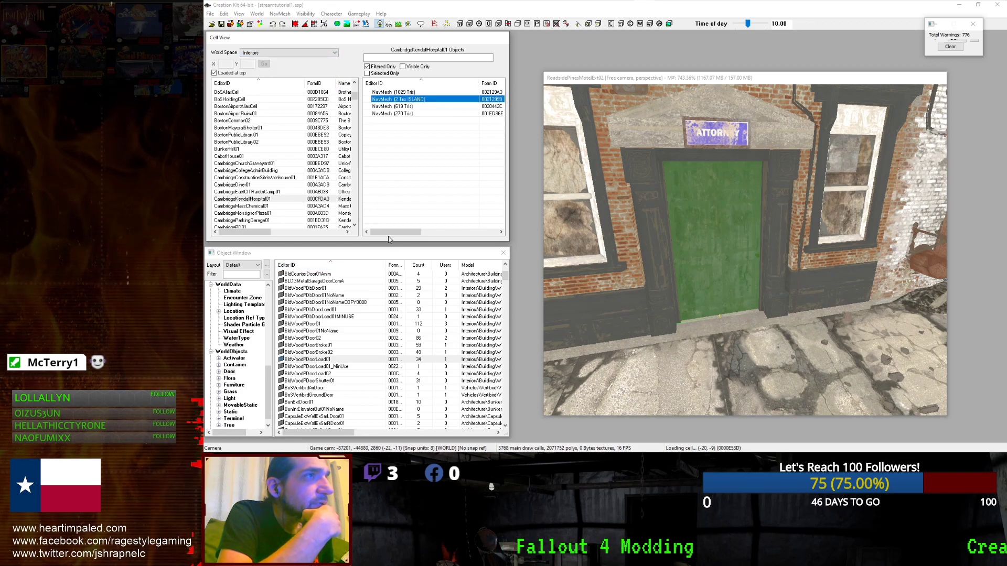
{"action": "left_click", "coordinate": [367, 74]}
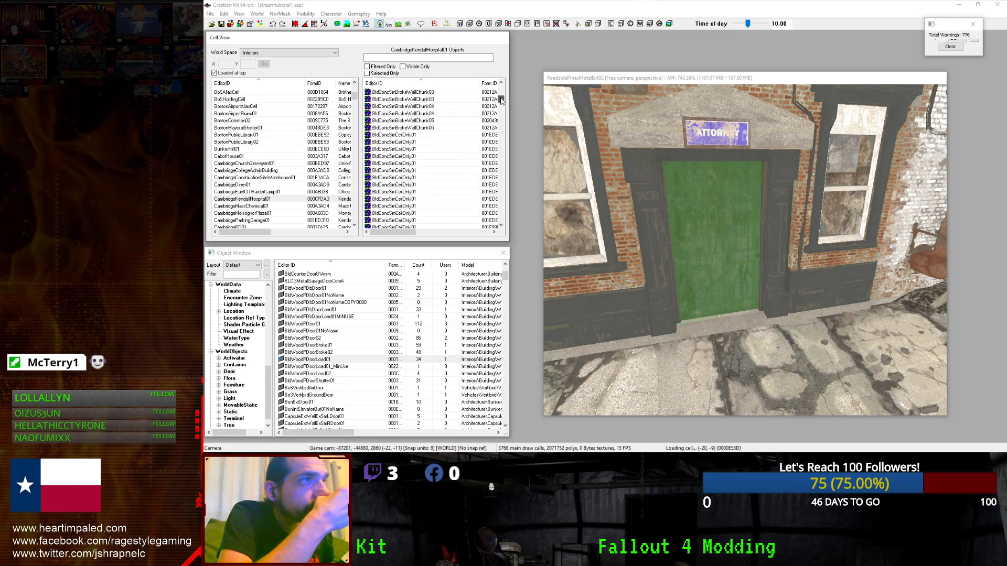
Load the CambridgeDiner01 interior cell in the render window and view its whole layout from outside.
{"action": "left_click", "coordinate": [265, 185]}
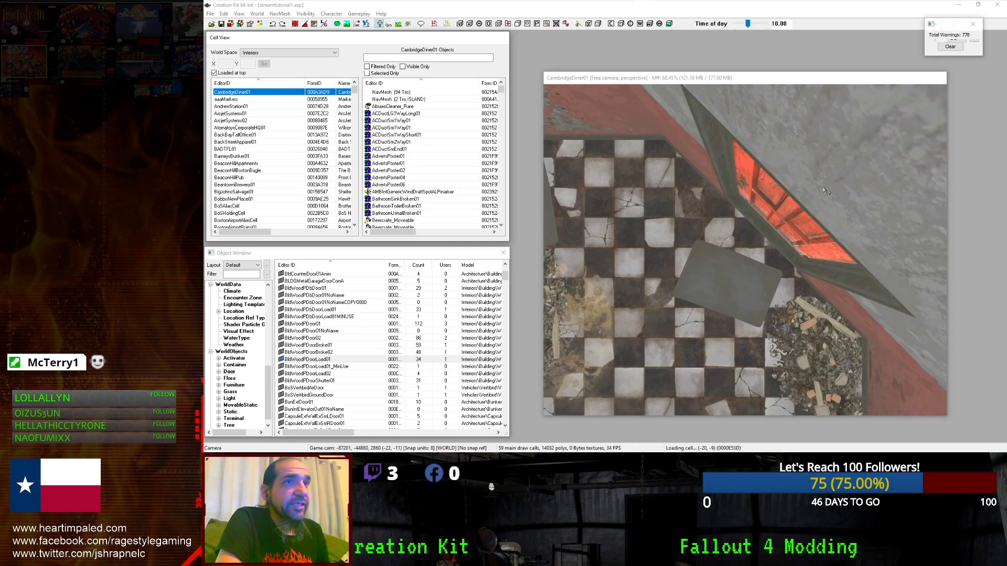
{"action": "scroll", "coordinate": [846, 195], "scroll_direction": "down", "scroll_amount": 5}
{"action": "middle_click_drag", "start_coordinate": [734, 181], "coordinate": [617, 152], "text": "shift"}
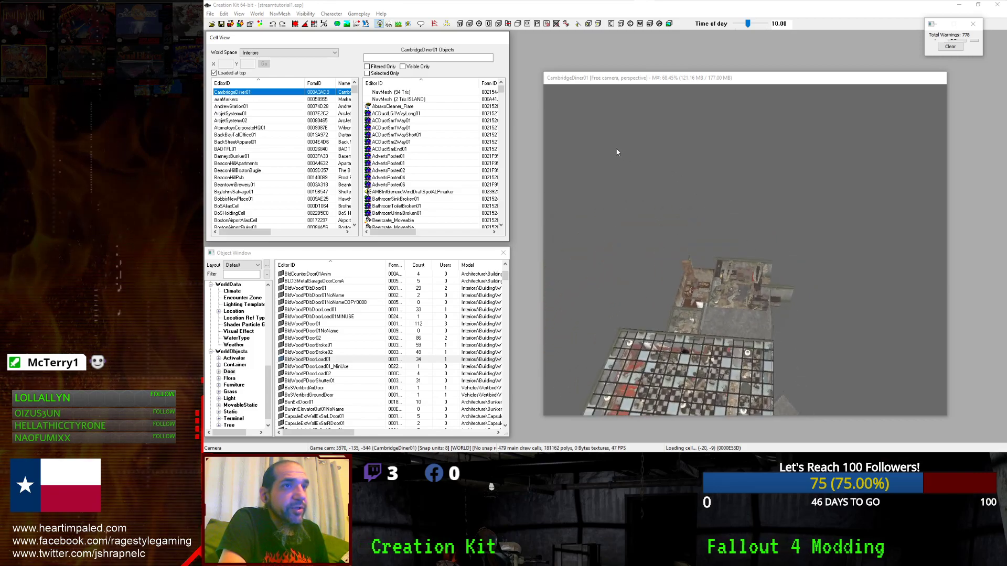
{"action": "scroll", "coordinate": [659, 213], "scroll_direction": "up", "scroll_amount": 10}
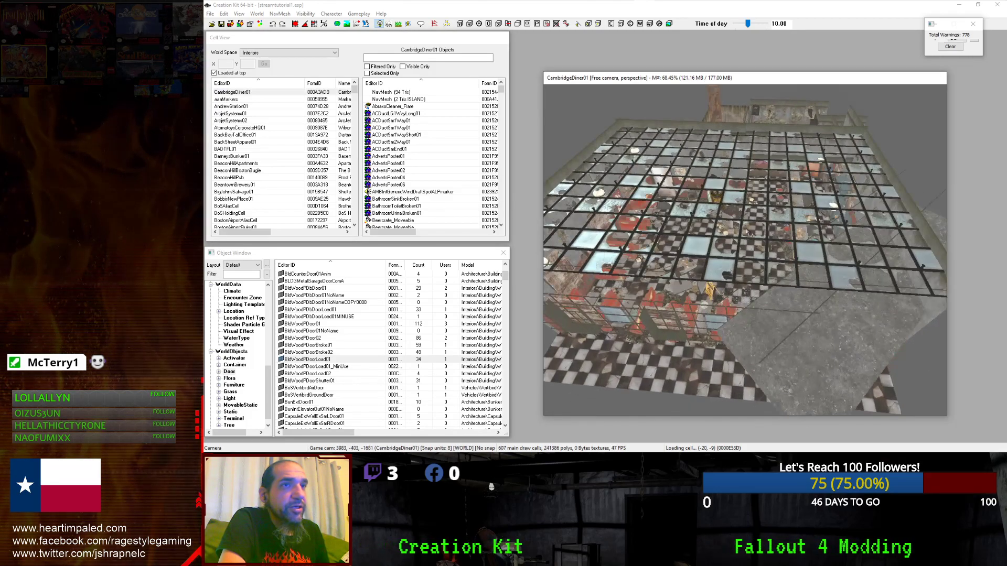
Duplicate the CambridgeDiner01 cell and look for the copy in the list of interiors.
{"action": "left_click", "coordinate": [254, 93]}
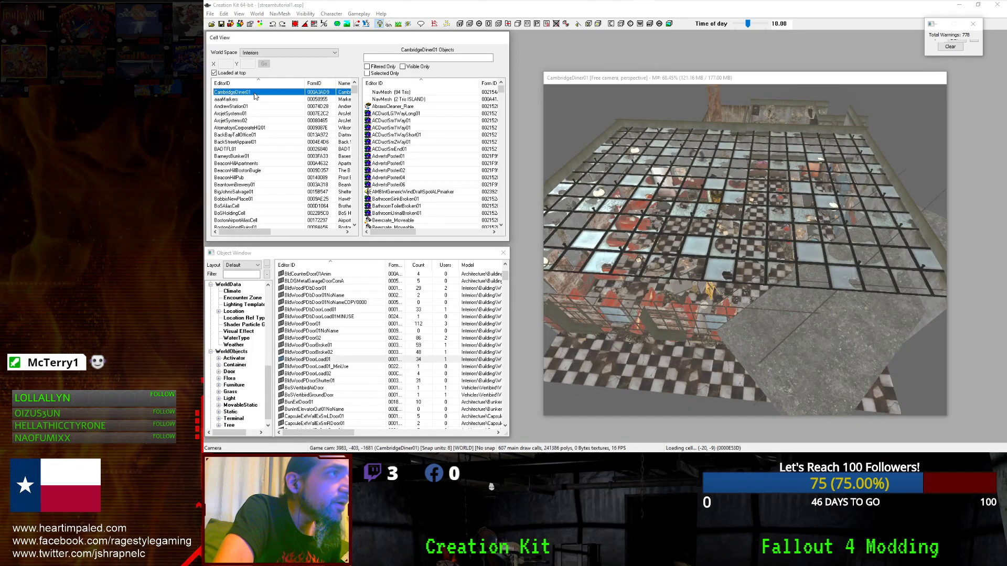
{"action": "right_click", "coordinate": [255, 96]}
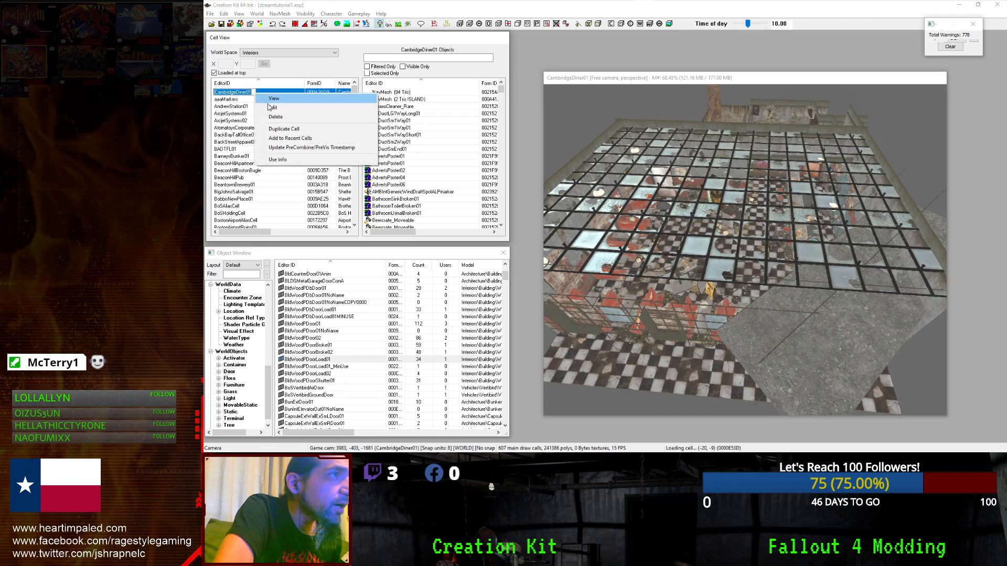
{"action": "left_click", "coordinate": [282, 129]}
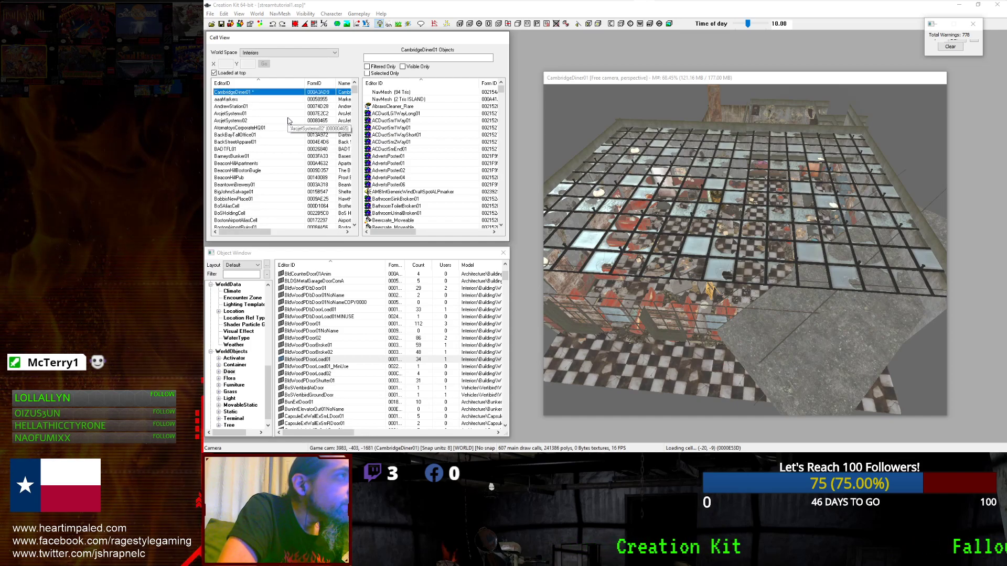
{"action": "scroll", "coordinate": [287, 121], "scroll_direction": "down", "scroll_amount": 5}
{"action": "scroll", "coordinate": [287, 121], "scroll_direction": "down", "scroll_amount": 4}
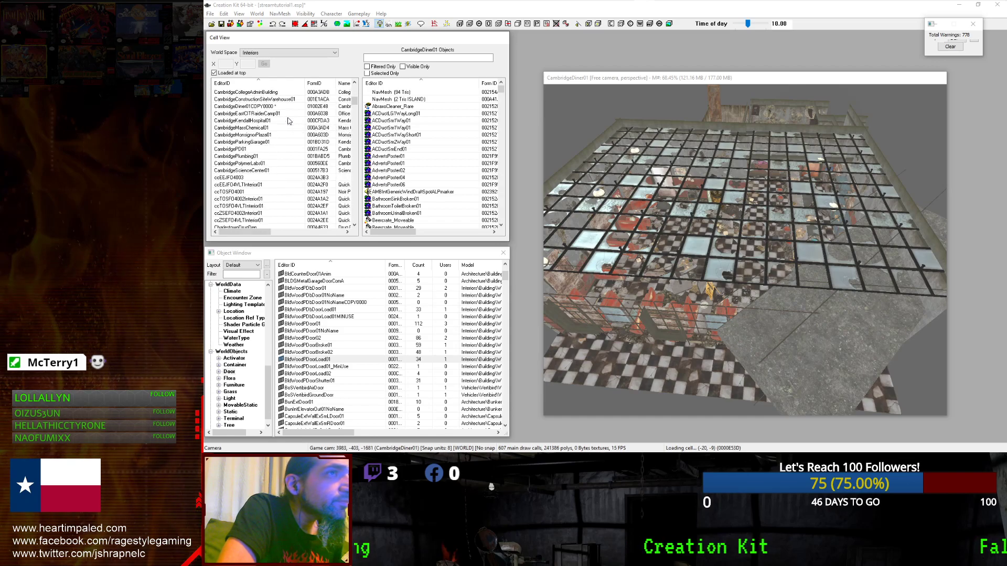
{"action": "scroll", "coordinate": [288, 121], "scroll_direction": "up", "scroll_amount": 3}
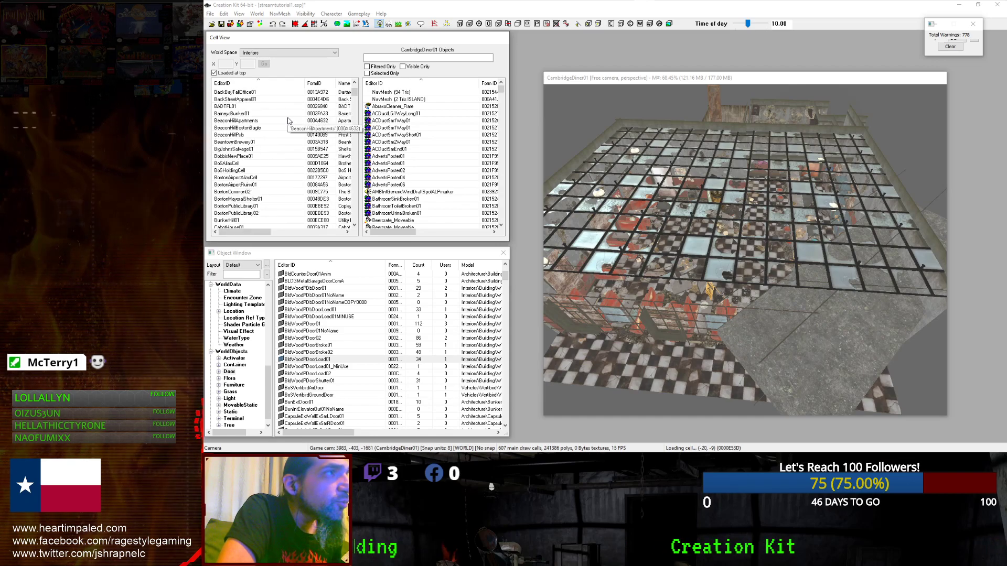
{"action": "scroll", "coordinate": [288, 121], "scroll_direction": "down", "scroll_amount": 15}
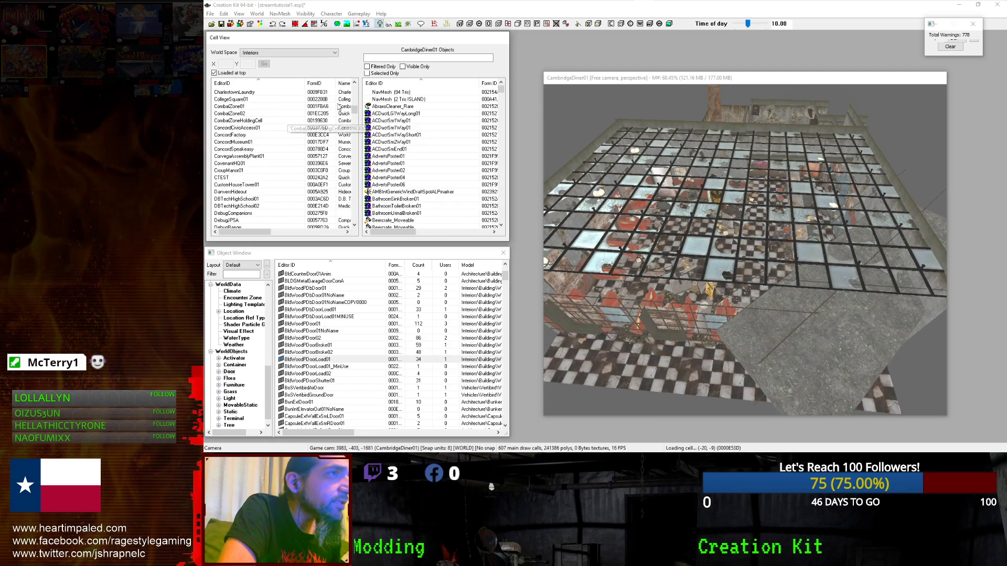
{"action": "left_click_drag", "start_coordinate": [354, 107], "coordinate": [340, 81]}
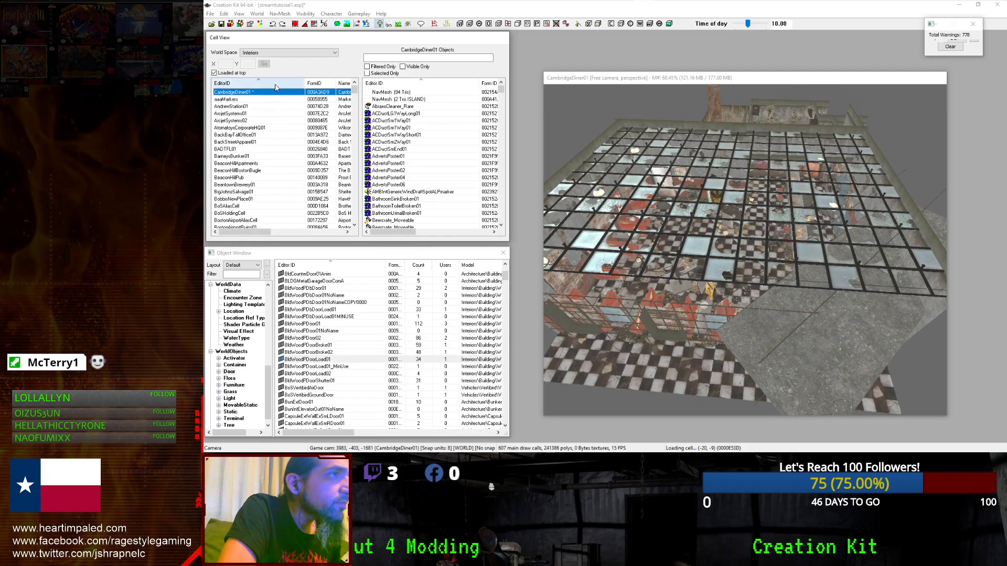
Duplicate the CambridgeDiner01 cell a second time and locate both copies among the Cambridge cells.
{"action": "right_click", "coordinate": [259, 94]}
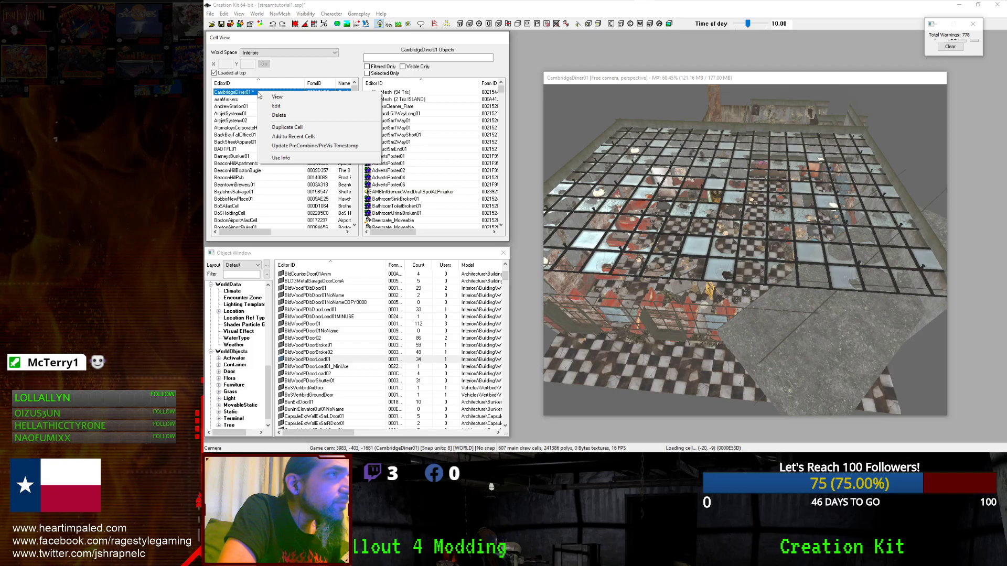
{"action": "left_click", "coordinate": [270, 127]}
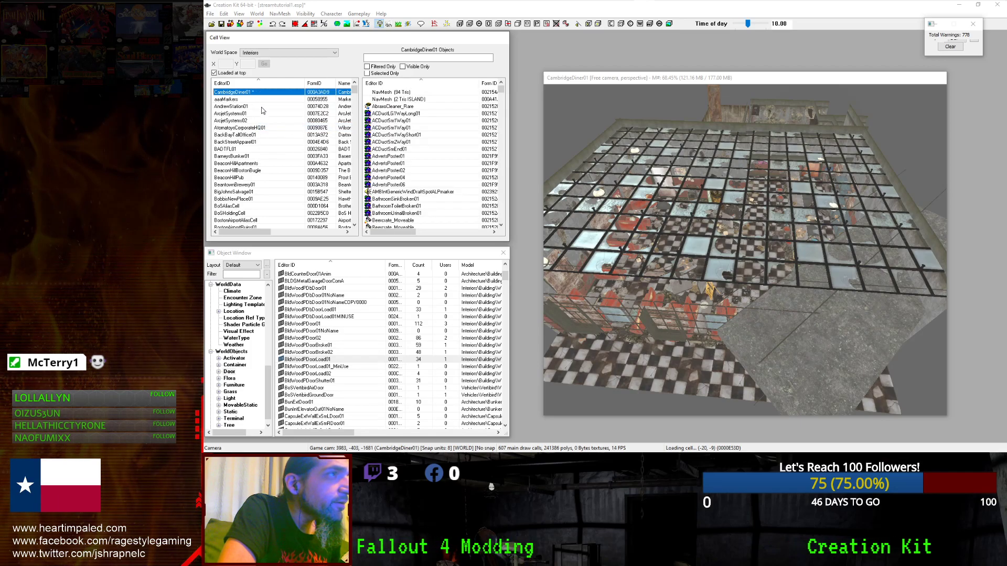
{"action": "scroll", "coordinate": [288, 116], "scroll_direction": "down", "scroll_amount": 7}
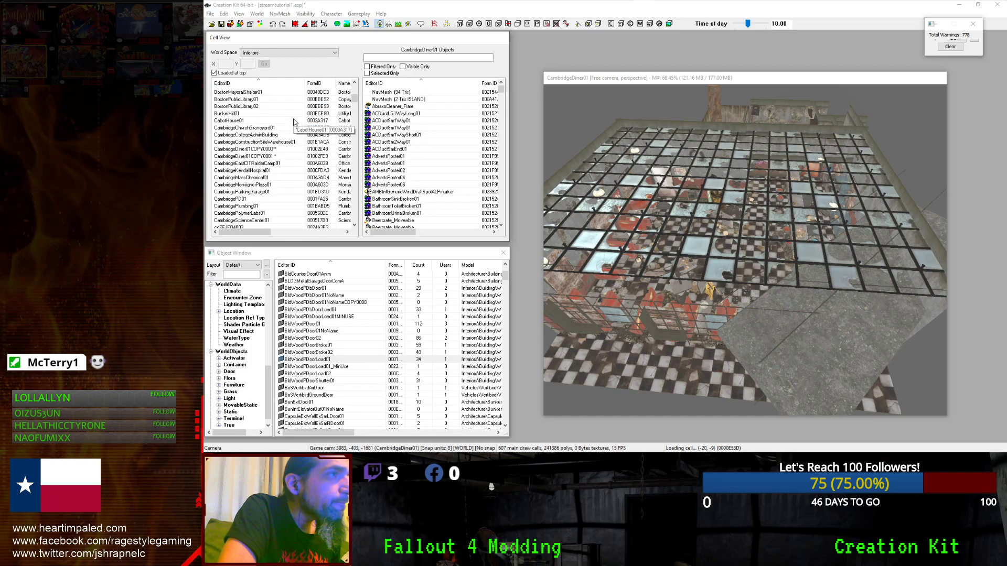
{"action": "scroll", "coordinate": [293, 121], "scroll_direction": "down", "scroll_amount": 1}
Rename the CambridgeDiner01COPY0000 cell as 00JennifersHideout and select the original CambridgeDiner01 cell.
{"action": "left_click", "coordinate": [274, 135]}
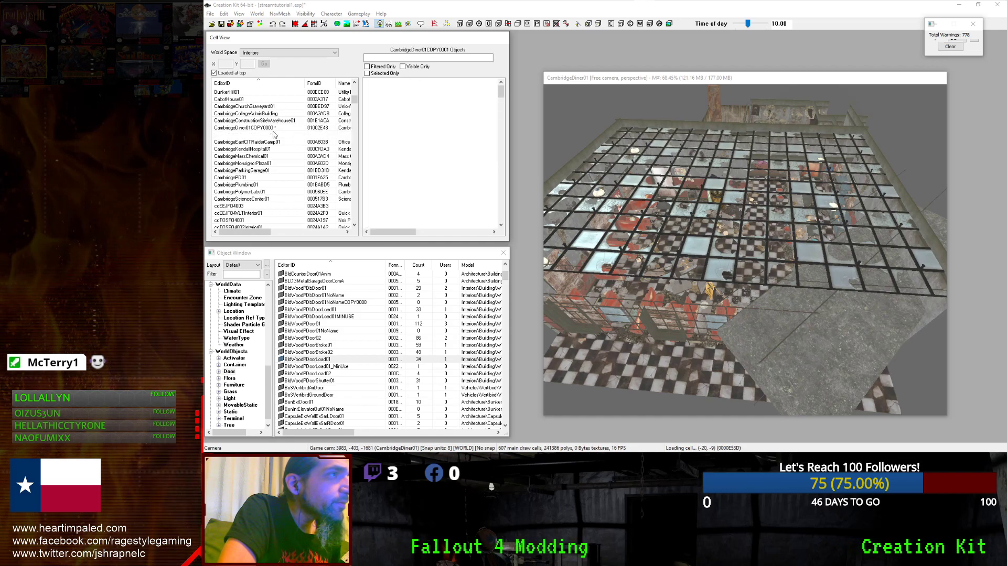
{"action": "left_click", "coordinate": [286, 128]}
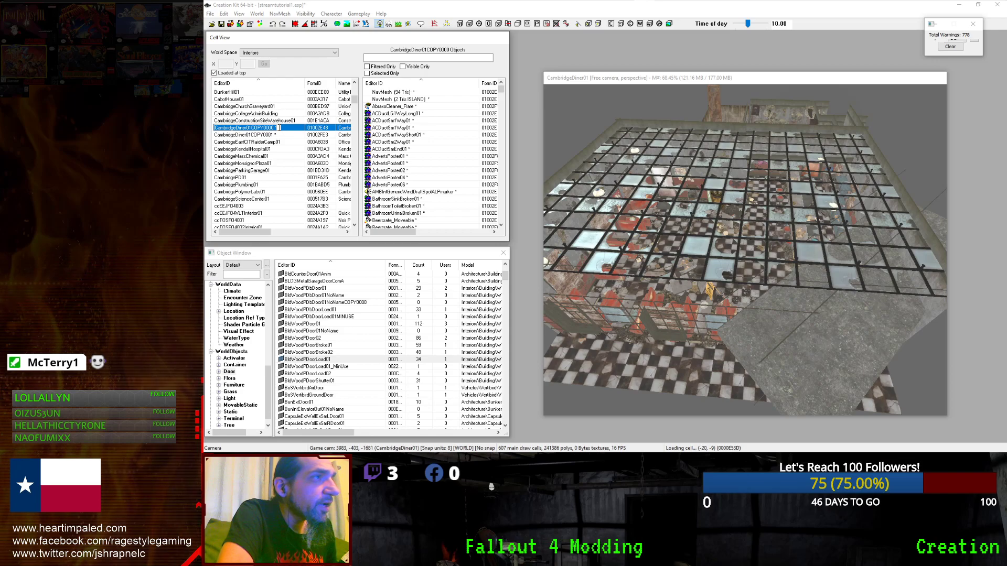
{"action": "type", "text": "00JennifersH"}
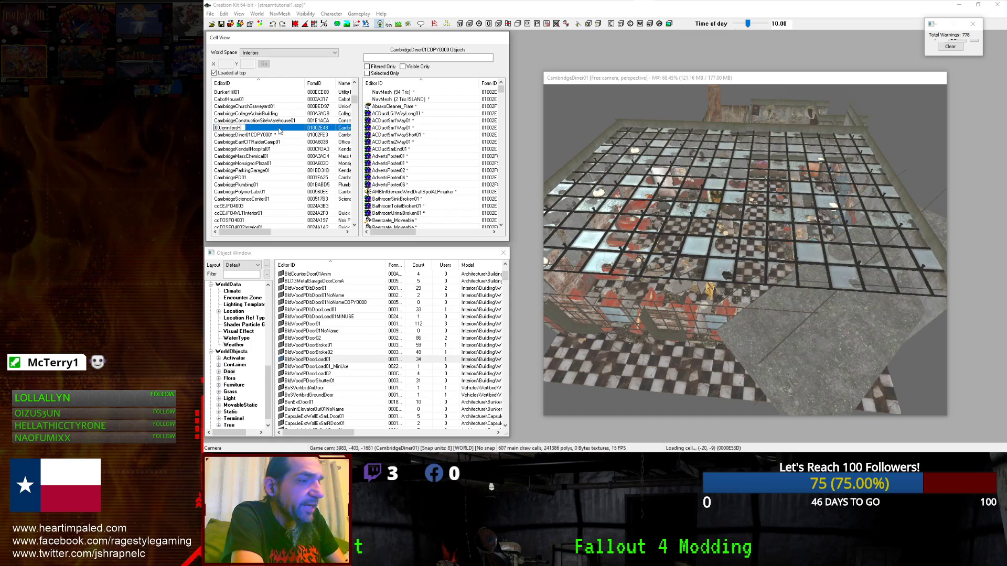
{"action": "key", "text": "Return"}
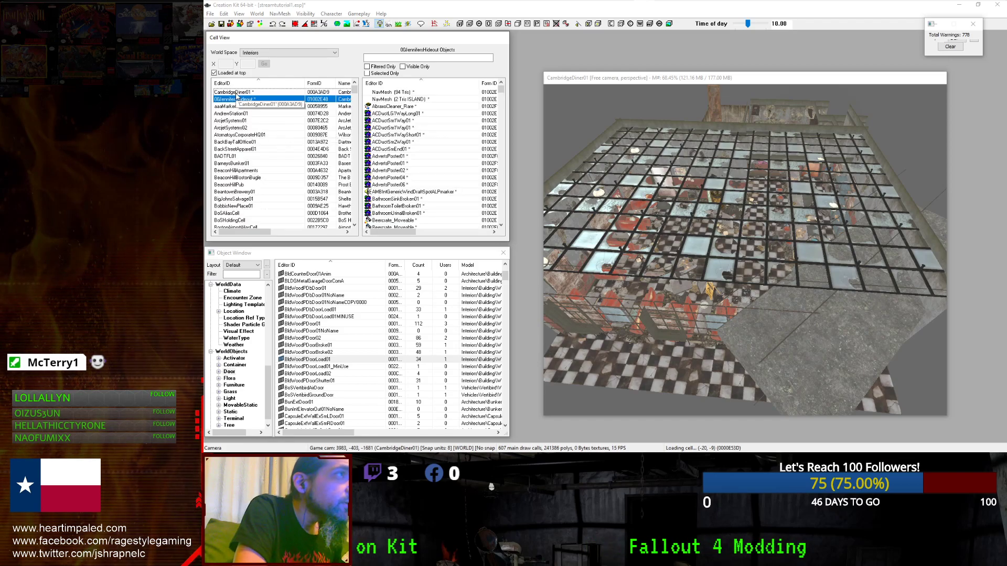
{"action": "left_click", "coordinate": [236, 93]}
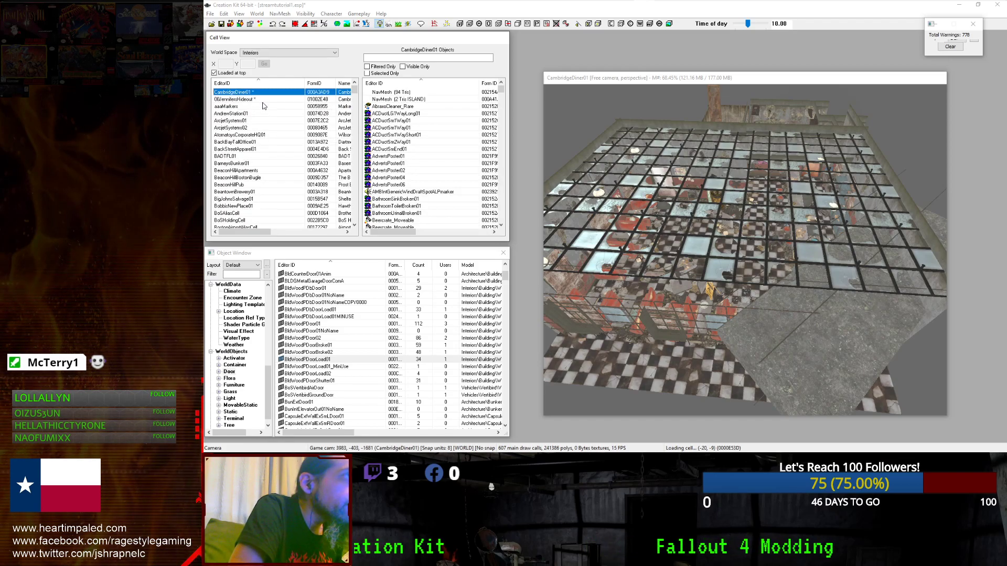
Create a new interior cell with the editor ID 00JennifersDiner01.
{"action": "left_click", "coordinate": [263, 106]}
{"action": "left_click", "coordinate": [279, 93]}
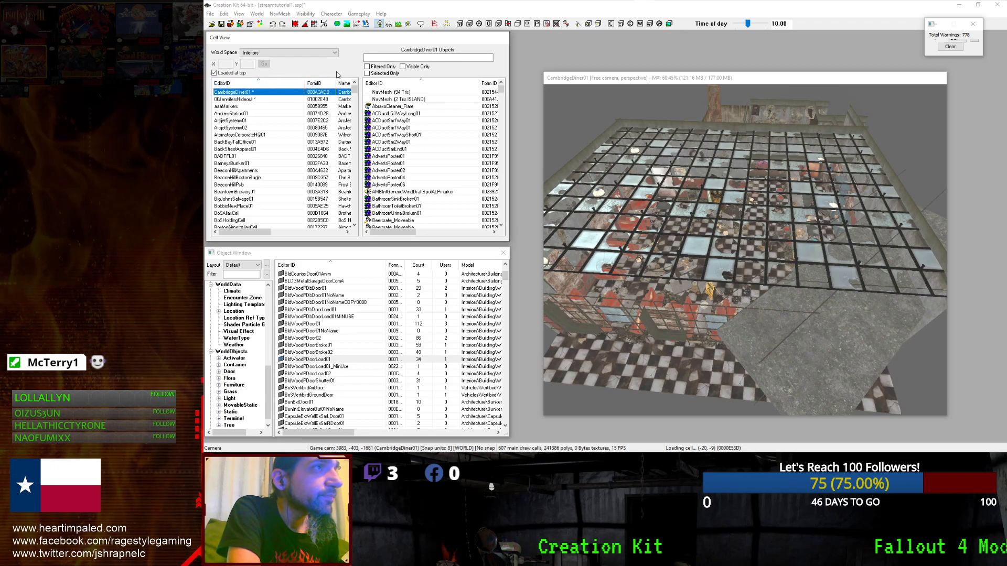
{"action": "left_click", "coordinate": [340, 15]}
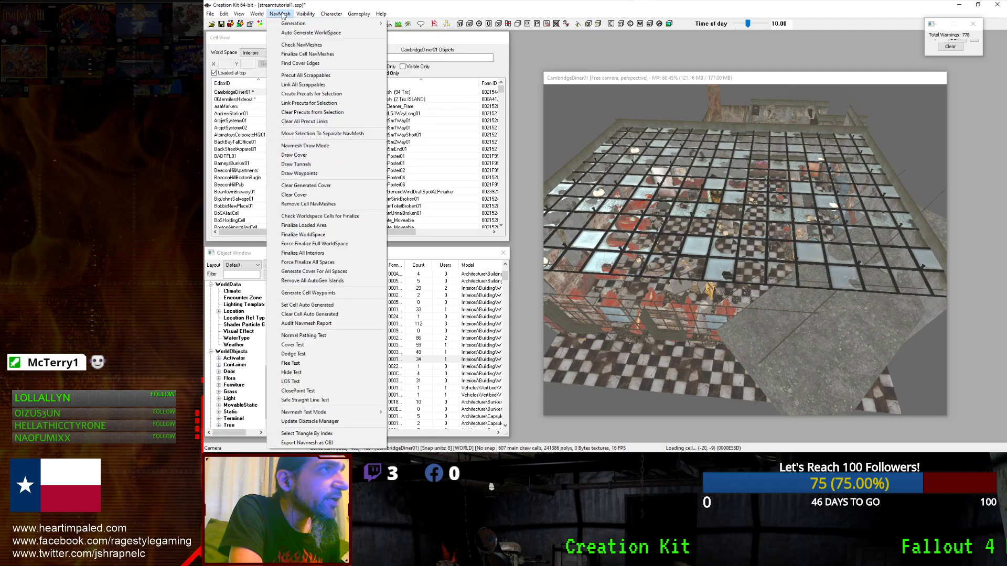
{"action": "mouse_move", "coordinate": [255, 16]}
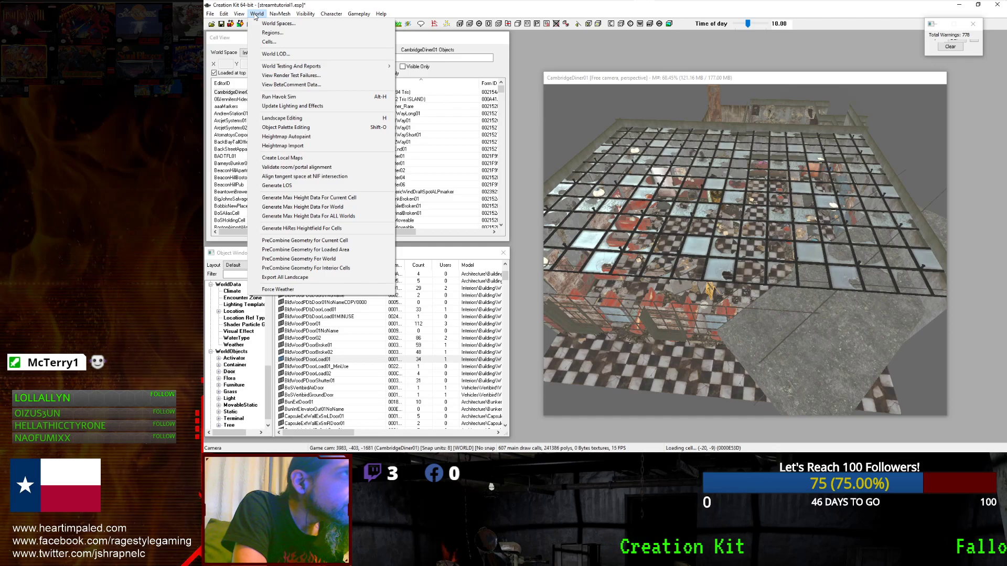
{"action": "left_click", "coordinate": [269, 41]}
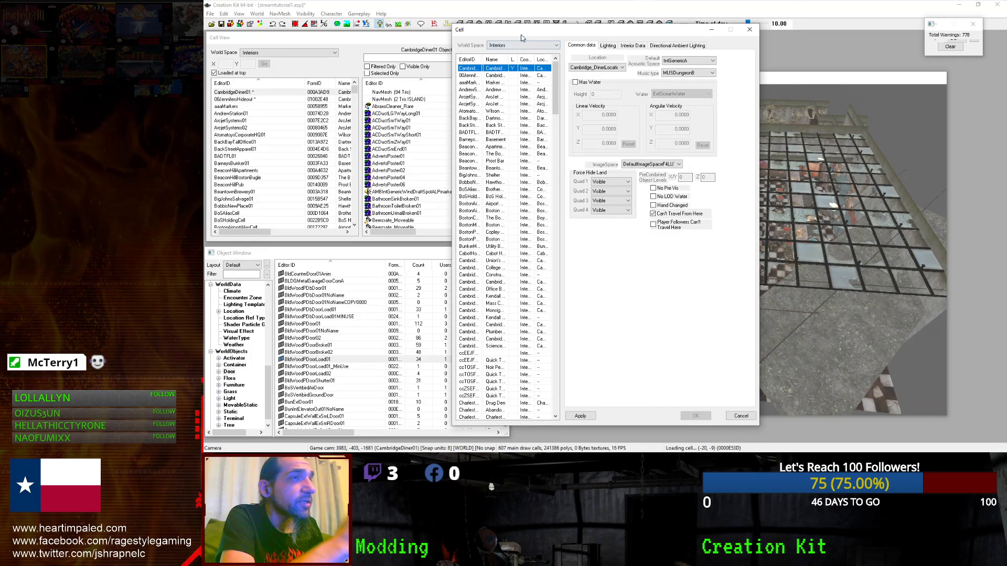
{"action": "right_click", "coordinate": [493, 76]}
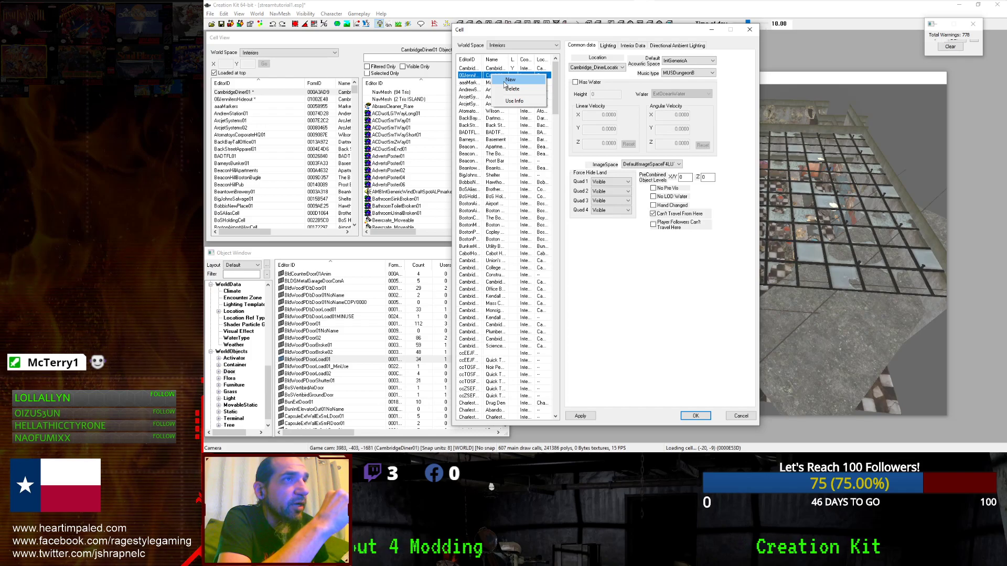
{"action": "left_click", "coordinate": [508, 80]}
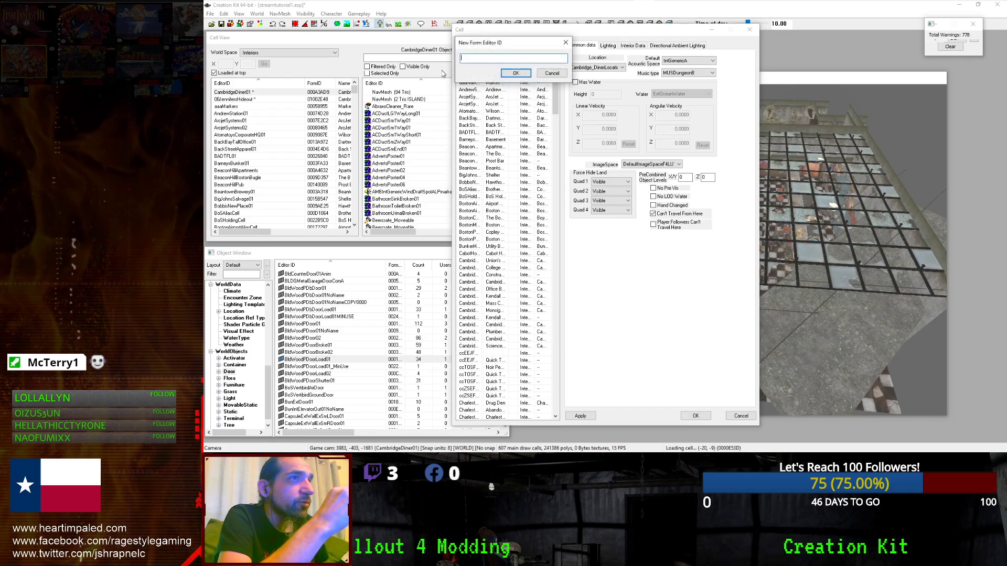
{"action": "type", "text": "00Jenni"}
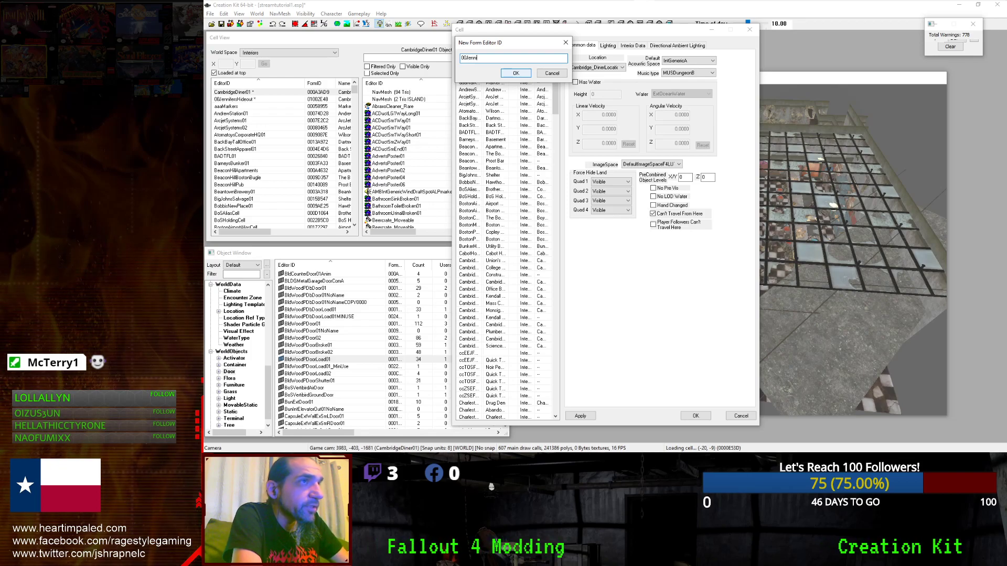
{"action": "type", "text": "fer"}
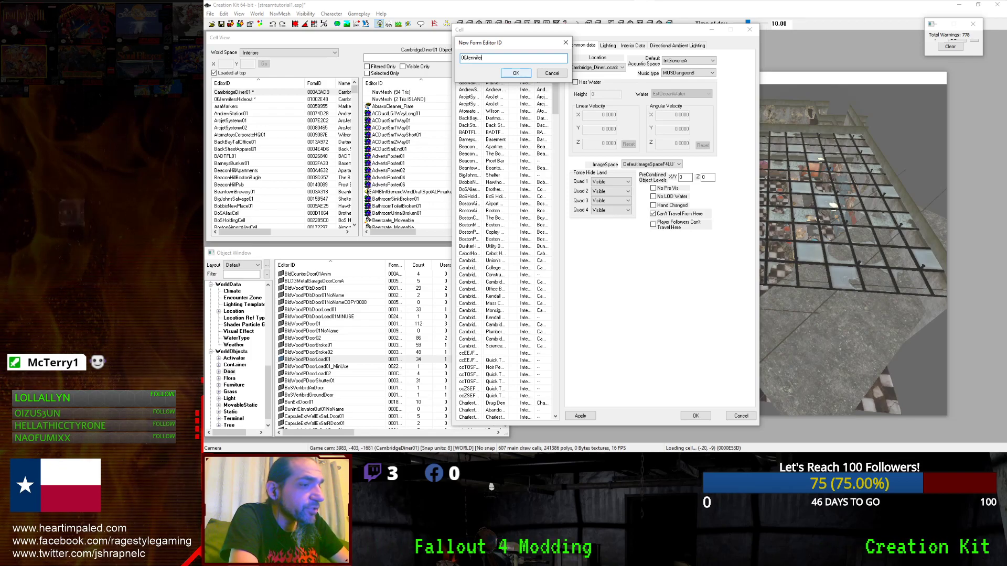
{"action": "type", "text": "sDiner01"}
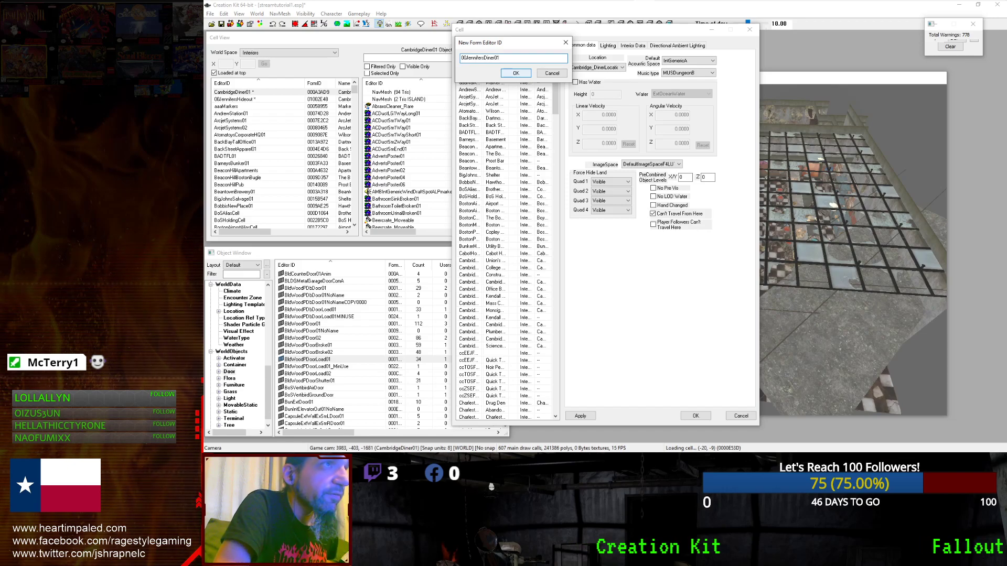
{"action": "left_click", "coordinate": [515, 73]}
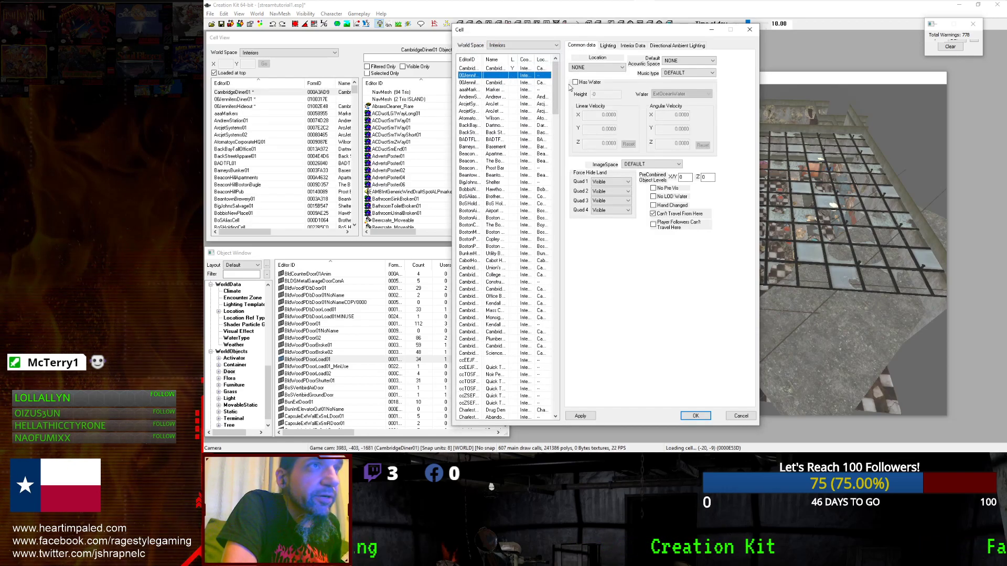
Assign the DefaultZCell lighting template to the new 00JennifersDiner01 cell.
{"action": "left_click", "coordinate": [607, 46]}
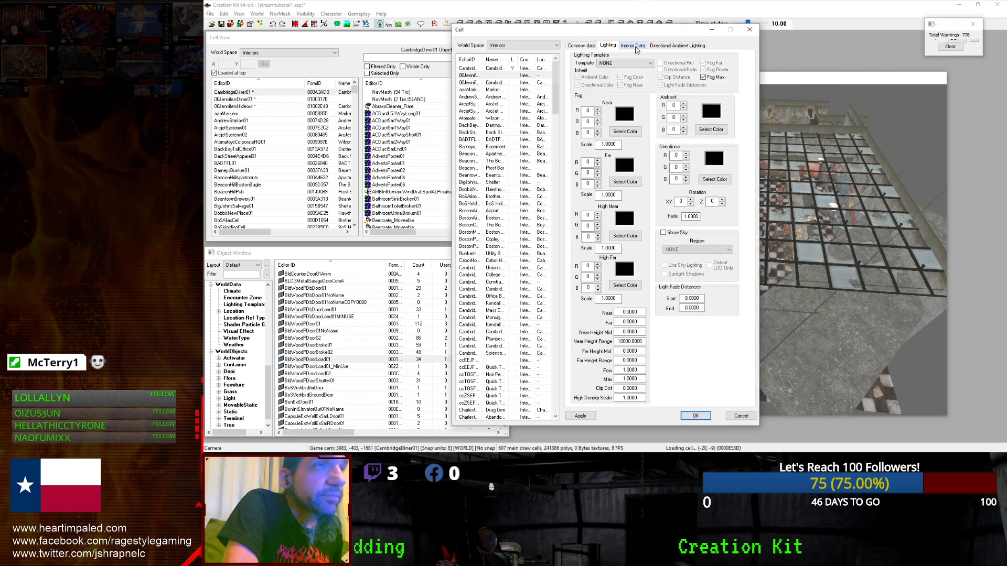
{"action": "left_click", "coordinate": [644, 63]}
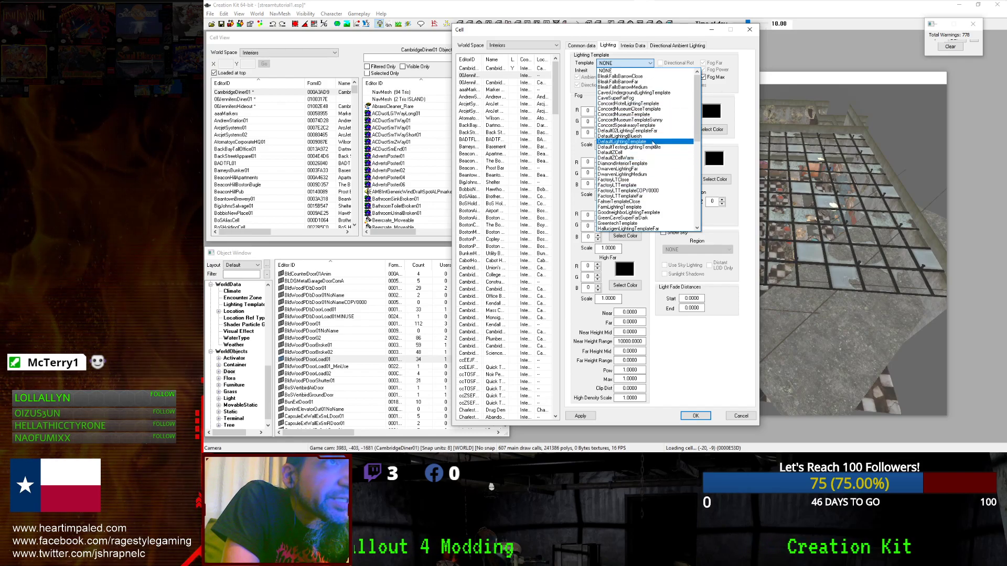
{"action": "left_click_drag", "start_coordinate": [699, 125], "coordinate": [700, 133]}
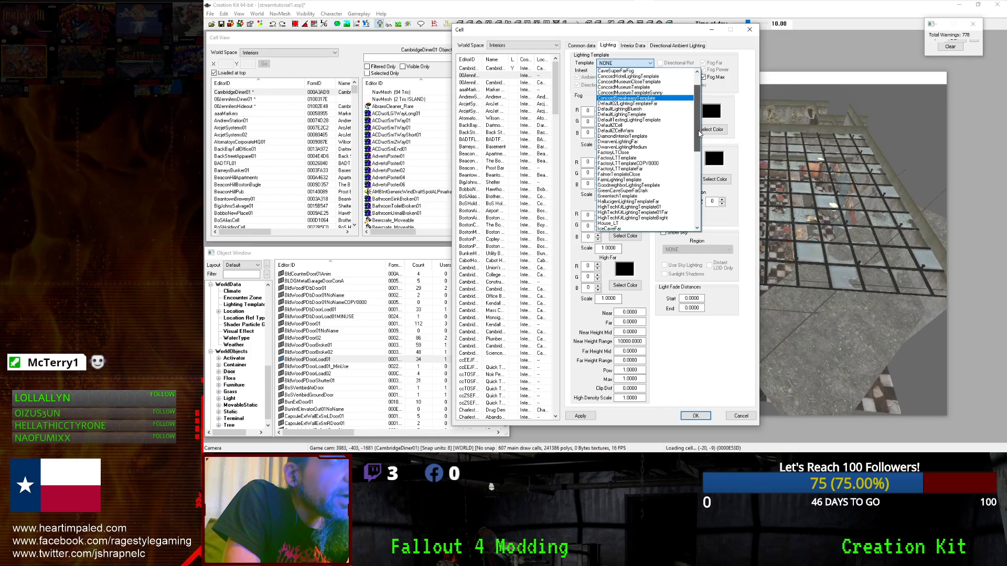
{"action": "left_click", "coordinate": [611, 125]}
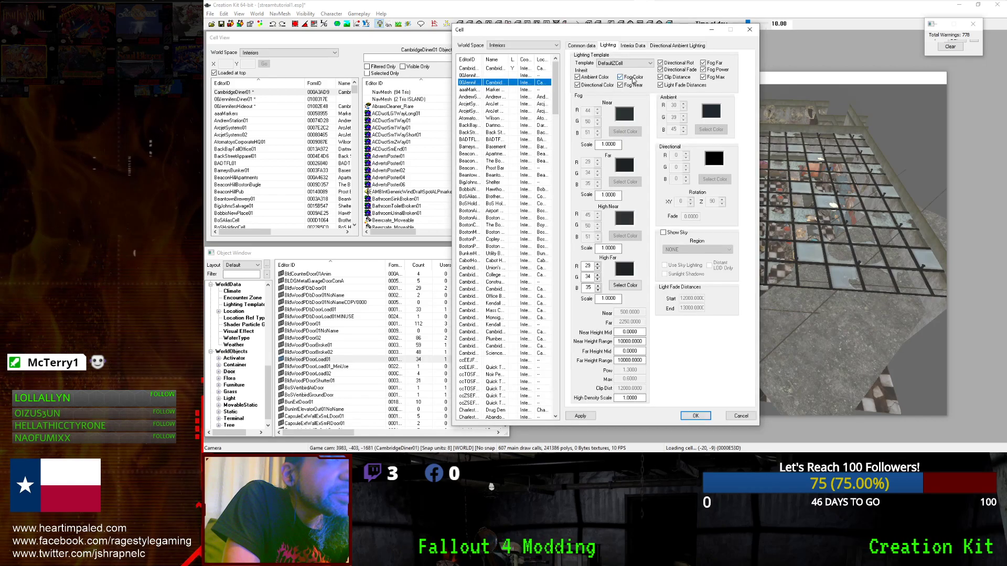
{"action": "left_click", "coordinate": [535, 78]}
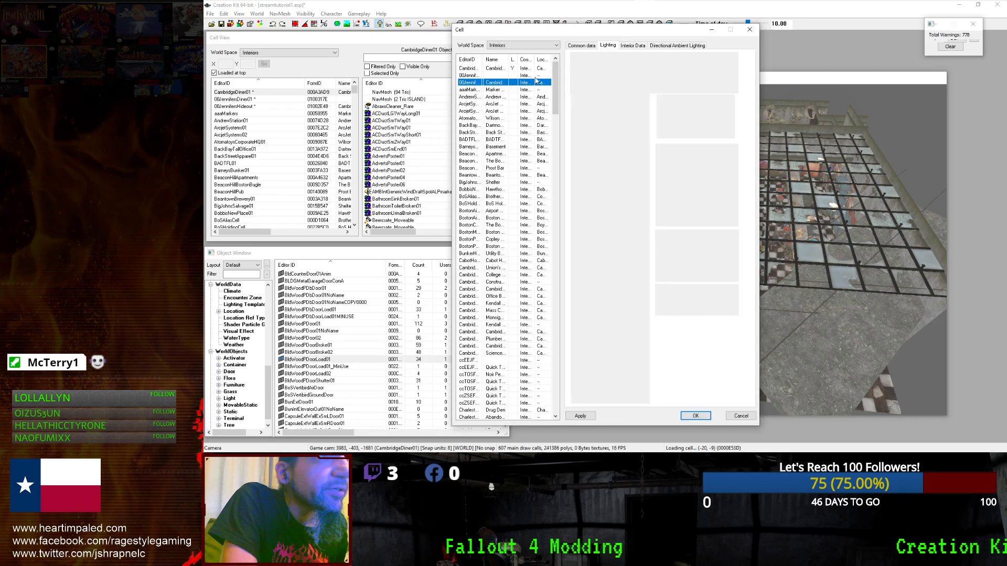
{"action": "left_click", "coordinate": [624, 63]}
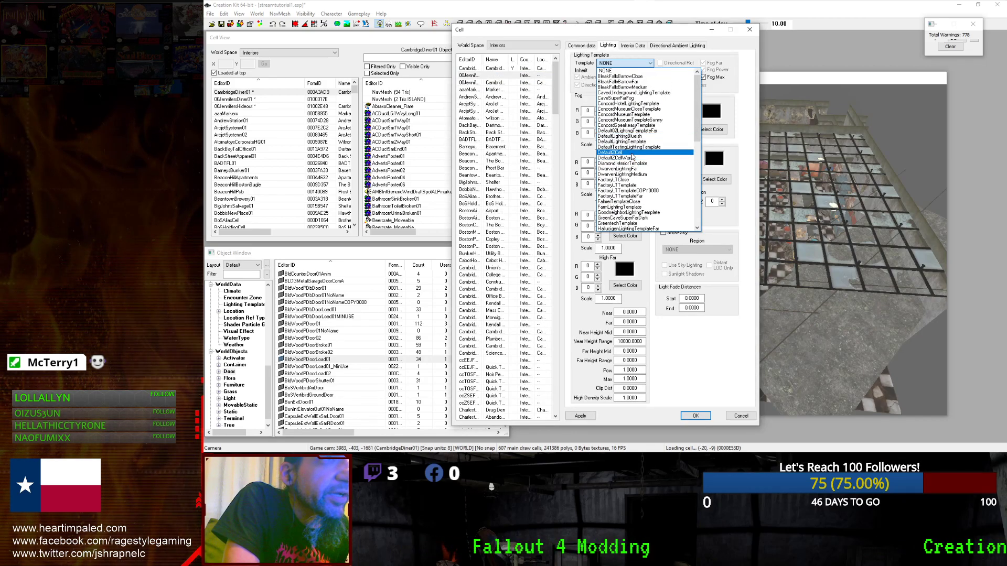
{"action": "left_click", "coordinate": [632, 153]}
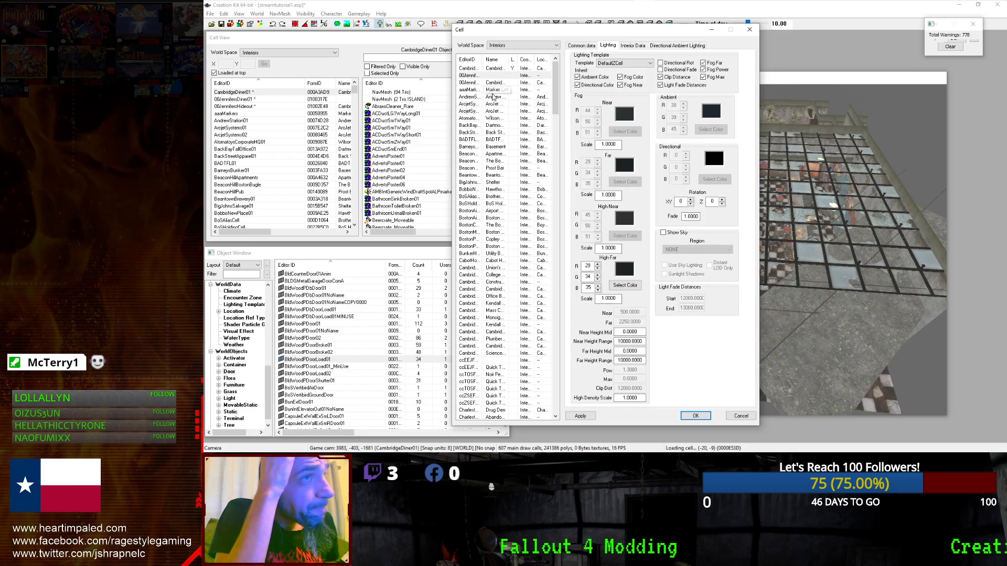
Name the new cell Jennifer's Diner in its interior data and show its directional ambient lighting.
{"action": "left_click", "coordinate": [632, 45]}
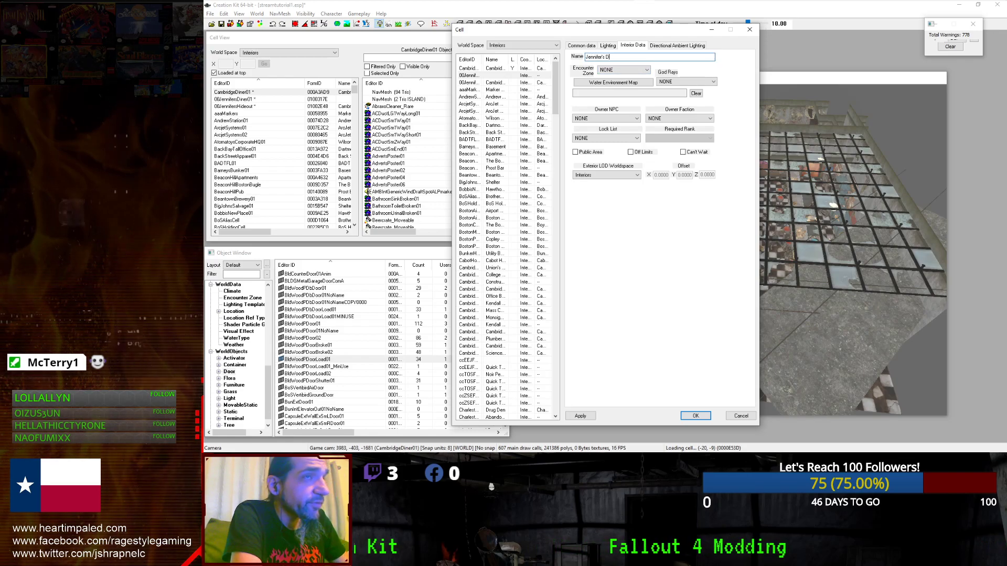
{"action": "left_click", "coordinate": [611, 72]}
{"action": "left_click", "coordinate": [649, 55]}
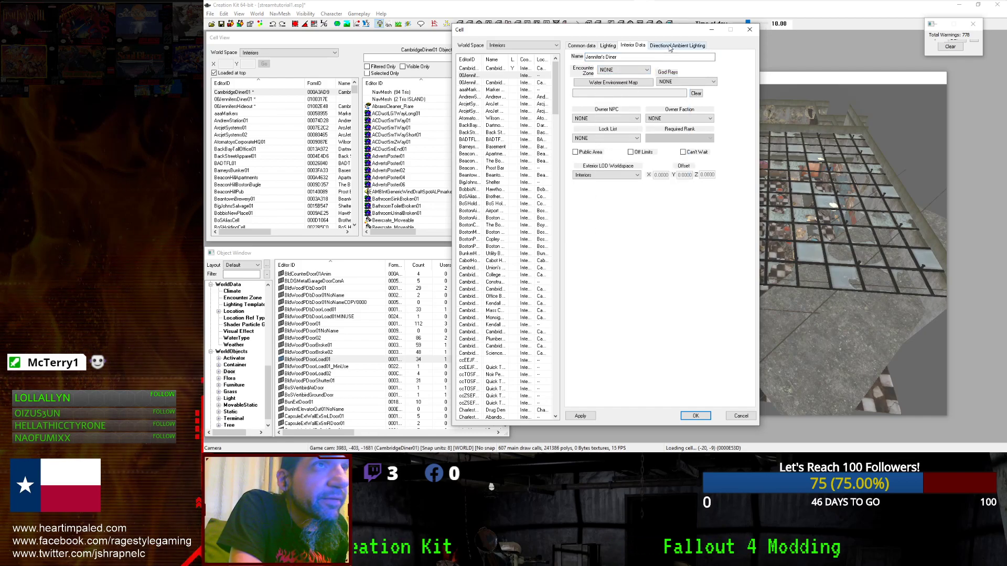
{"action": "left_click", "coordinate": [669, 46]}
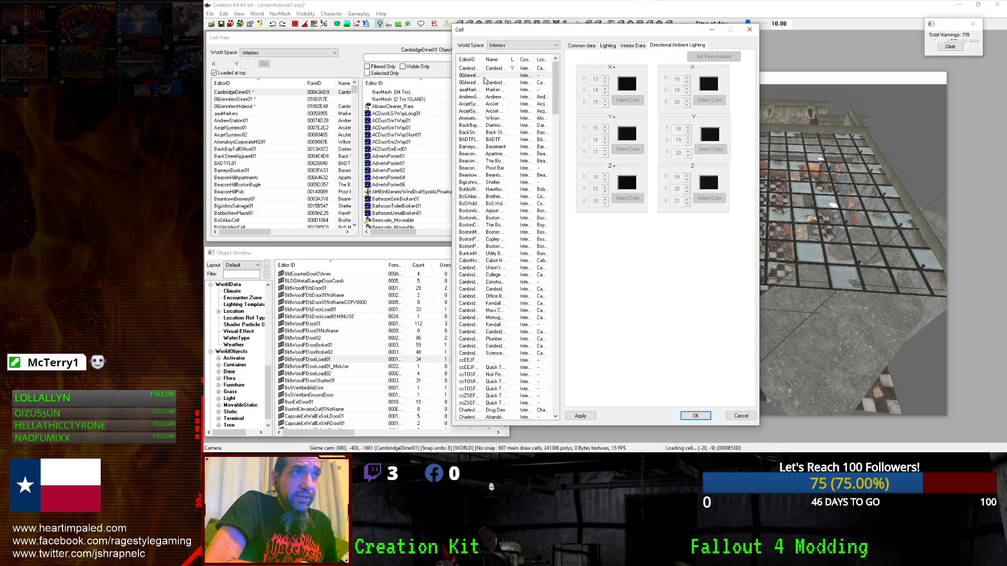
Compare the ambient lighting of the two custom cells, then apply the cell settings and save the plugin.
{"action": "left_click", "coordinate": [486, 83]}
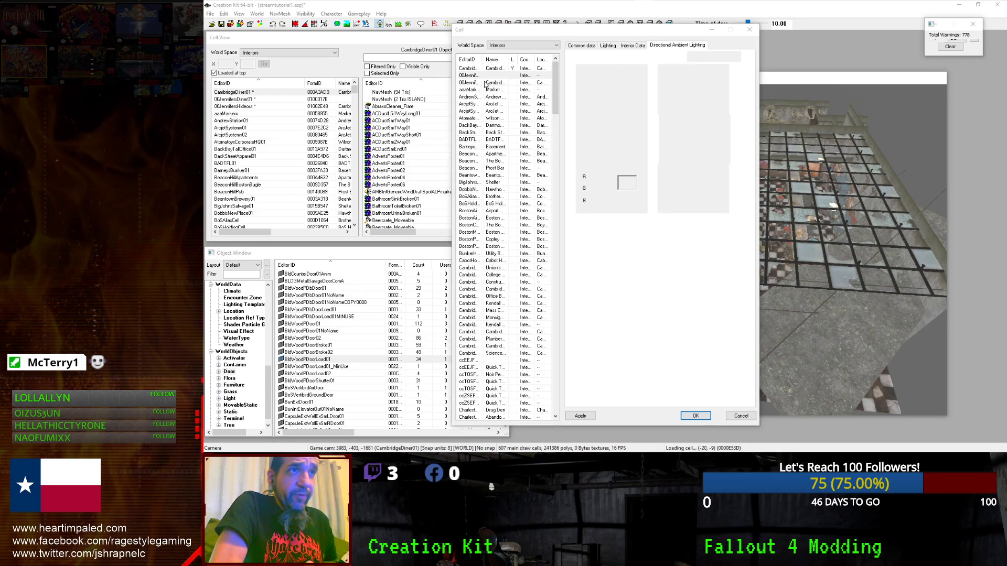
{"action": "left_click", "coordinate": [520, 77]}
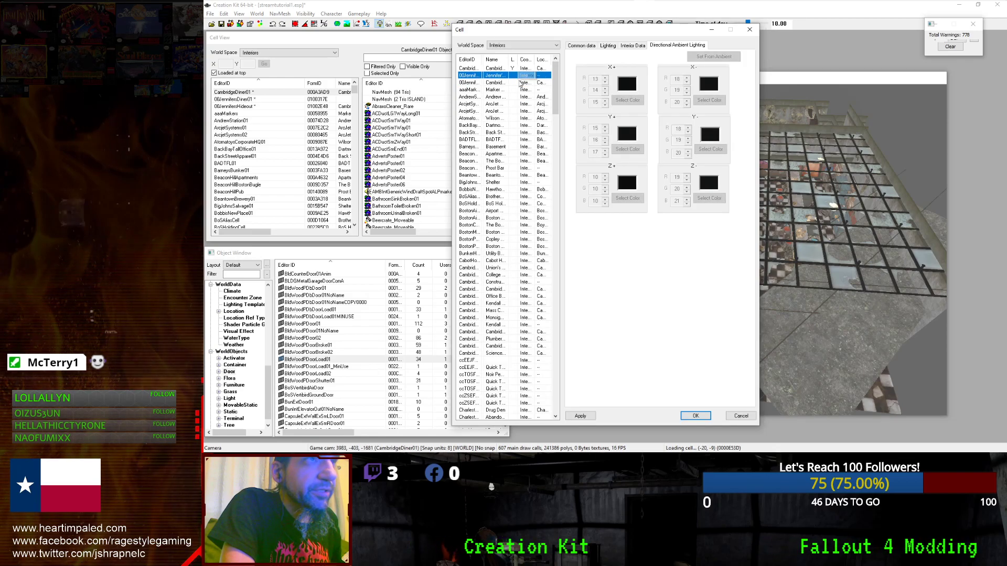
{"action": "left_click", "coordinate": [518, 85]}
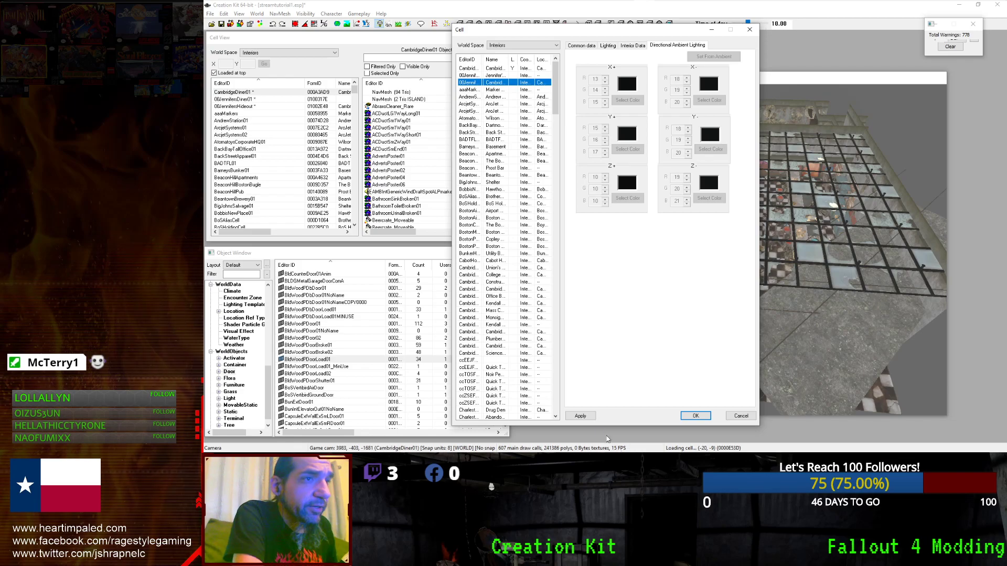
{"action": "left_click", "coordinate": [575, 417]}
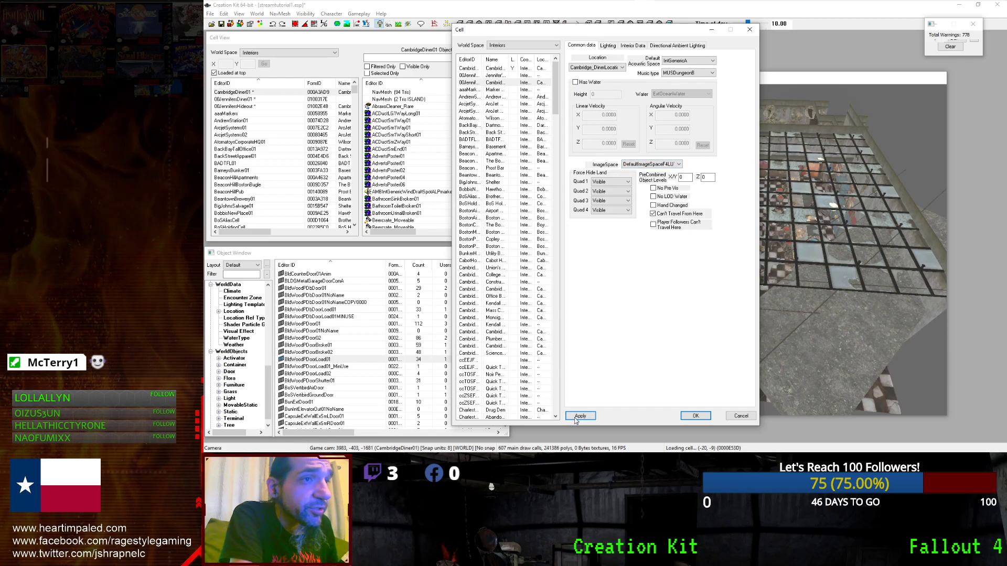
{"action": "left_click", "coordinate": [696, 415]}
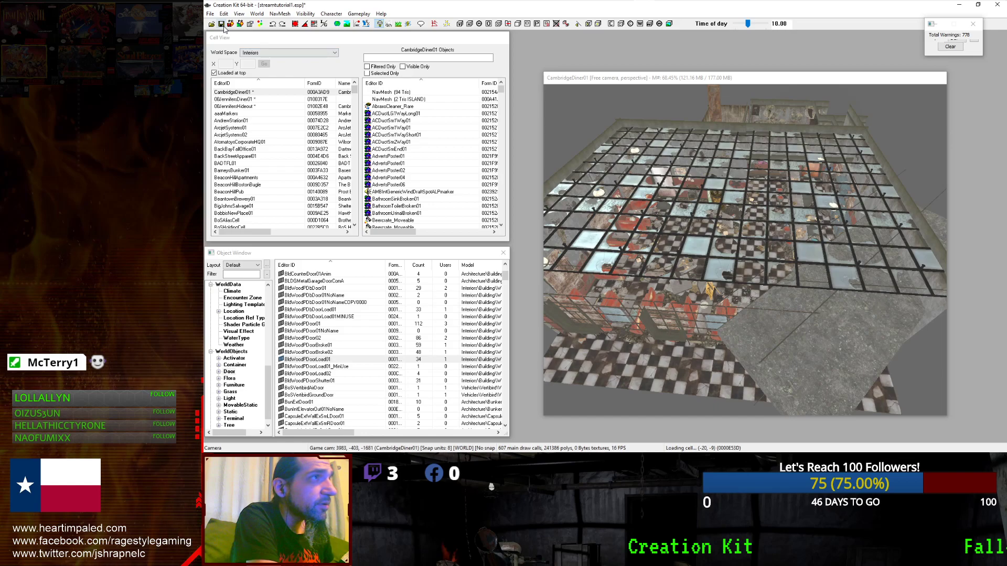
Examine the CambridgeDiner01 roof and dining room, picking out the red load door.
{"action": "scroll", "coordinate": [705, 187], "scroll_direction": "down", "scroll_amount": 1}
{"action": "scroll", "coordinate": [706, 188], "scroll_direction": "up", "scroll_amount": 5}
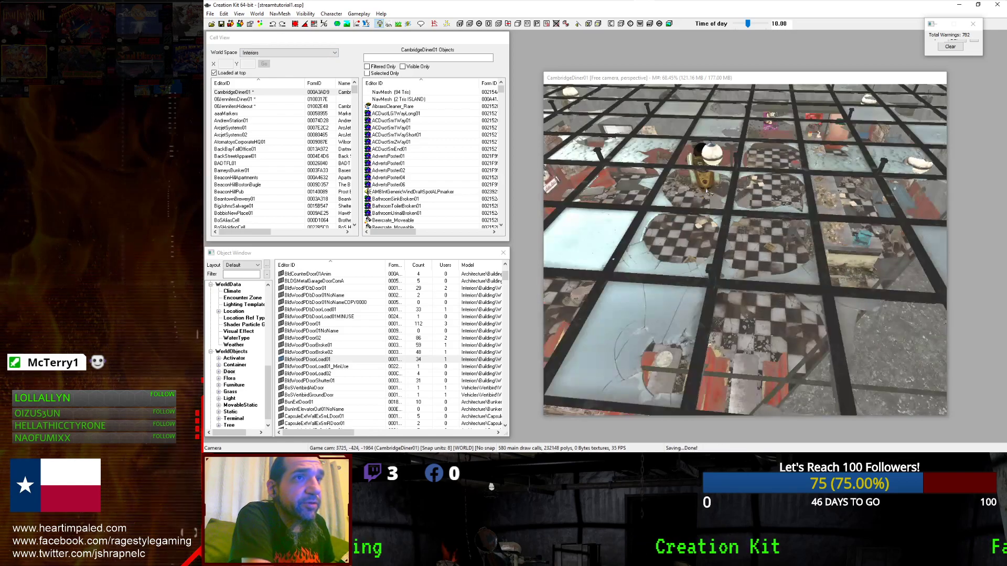
{"action": "scroll", "coordinate": [705, 187], "scroll_direction": "down", "scroll_amount": 4}
{"action": "scroll", "coordinate": [767, 185], "scroll_direction": "up", "scroll_amount": 6}
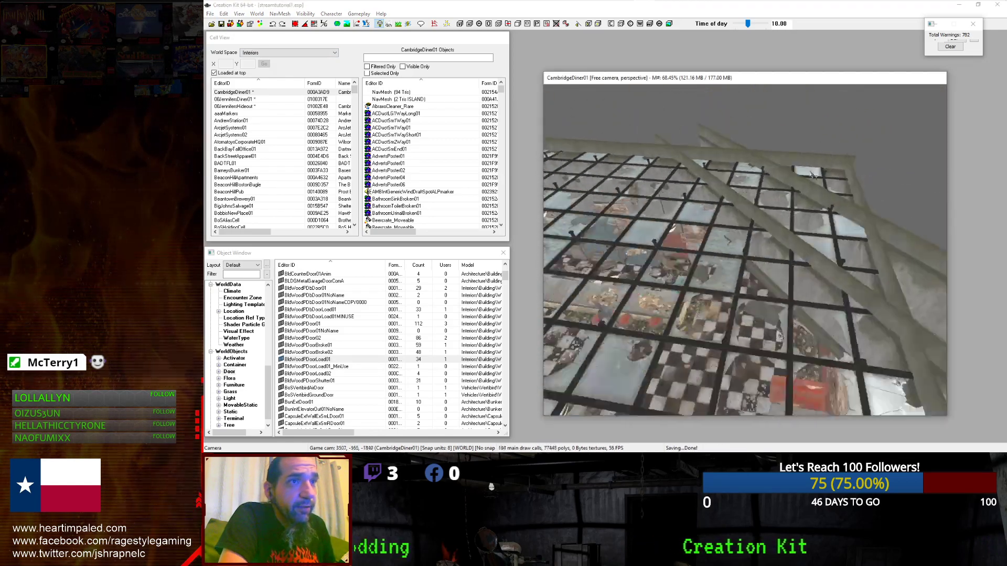
{"action": "middle_click_drag", "start_coordinate": [816, 140], "coordinate": [933, 115]}
{"action": "scroll", "coordinate": [931, 120], "scroll_direction": "down", "scroll_amount": 3}
{"action": "scroll", "coordinate": [860, 156], "scroll_direction": "down", "scroll_amount": 3}
{"action": "scroll", "coordinate": [821, 177], "scroll_direction": "up", "scroll_amount": 3}
{"action": "scroll", "coordinate": [781, 198], "scroll_direction": "down", "scroll_amount": 2}
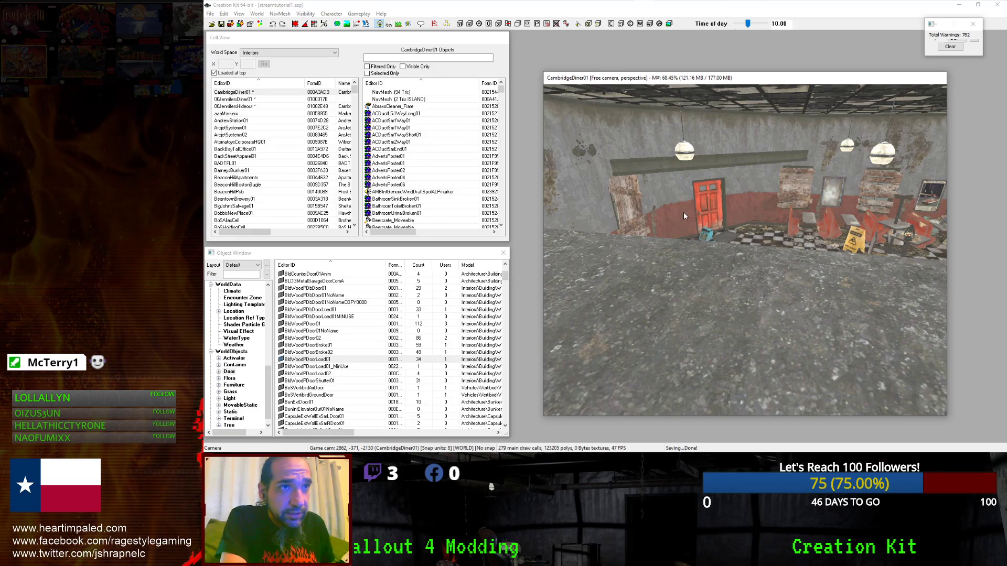
{"action": "right_click", "coordinate": [702, 214]}
{"action": "key", "text": "Escape"}
{"action": "middle_click_drag", "start_coordinate": [658, 215], "coordinate": [802, 228], "text": "shift"}
{"action": "scroll", "coordinate": [689, 257], "scroll_direction": "up", "scroll_amount": 5}
{"action": "scroll", "coordinate": [699, 261], "scroll_direction": "down", "scroll_amount": 4}
{"action": "scroll", "coordinate": [802, 228], "scroll_direction": "down", "scroll_amount": 4}
{"action": "scroll", "coordinate": [801, 228], "scroll_direction": "up", "scroll_amount": 7}
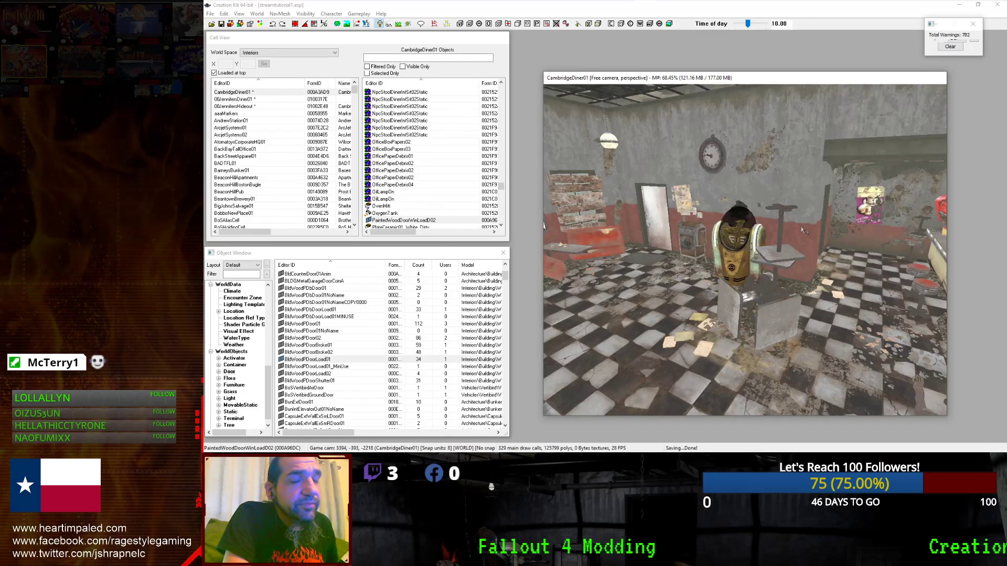
Select all the objects of the CambridgeDiner01 building in the render window.
{"action": "scroll", "coordinate": [801, 226], "scroll_direction": "down", "scroll_amount": 8}
{"action": "left_click_drag", "start_coordinate": [593, 127], "coordinate": [860, 393]}
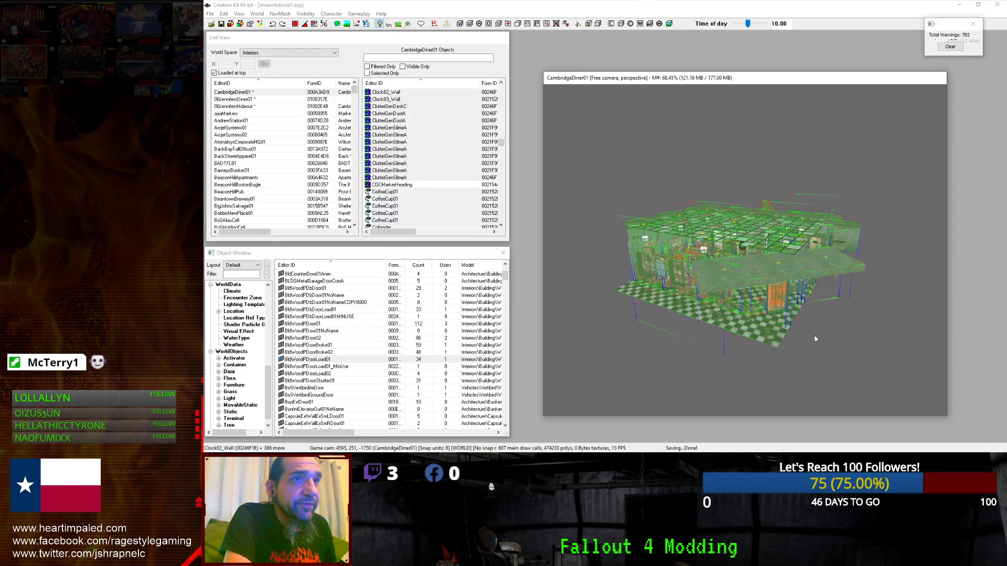
{"action": "scroll", "coordinate": [751, 306], "scroll_direction": "up", "scroll_amount": 3}
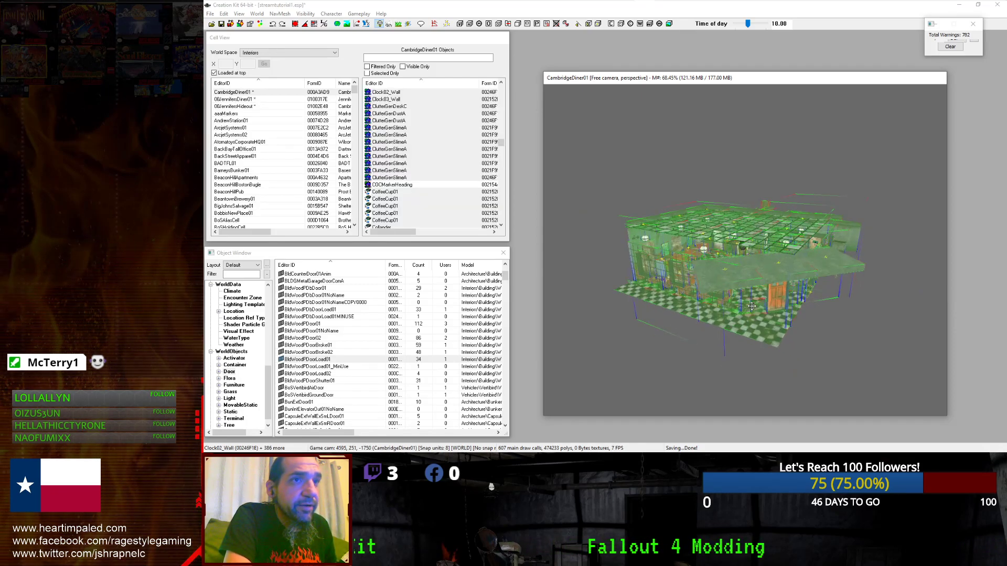
{"action": "scroll", "coordinate": [752, 306], "scroll_direction": "up", "scroll_amount": 5}
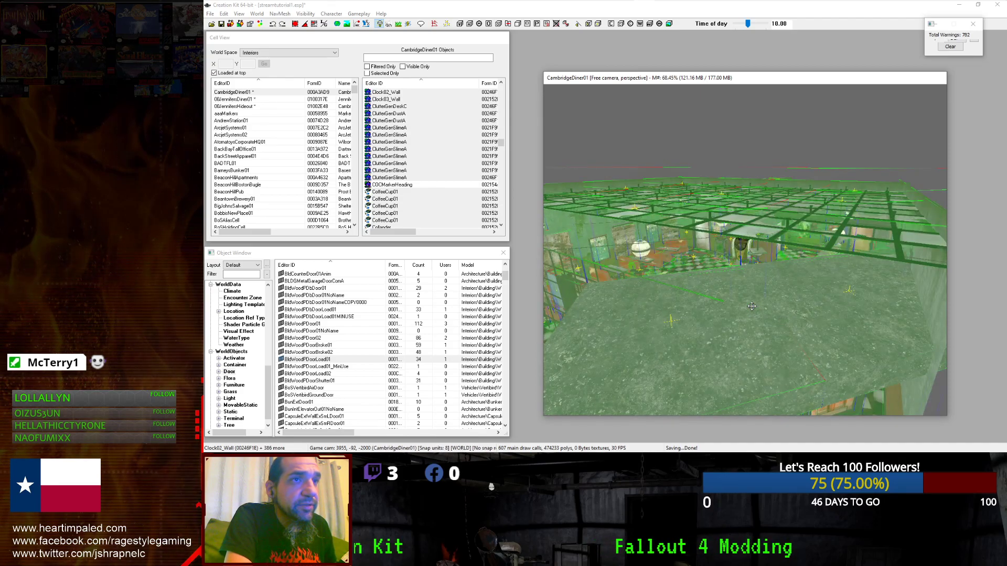
{"action": "scroll", "coordinate": [751, 306], "scroll_direction": "up", "scroll_amount": 6}
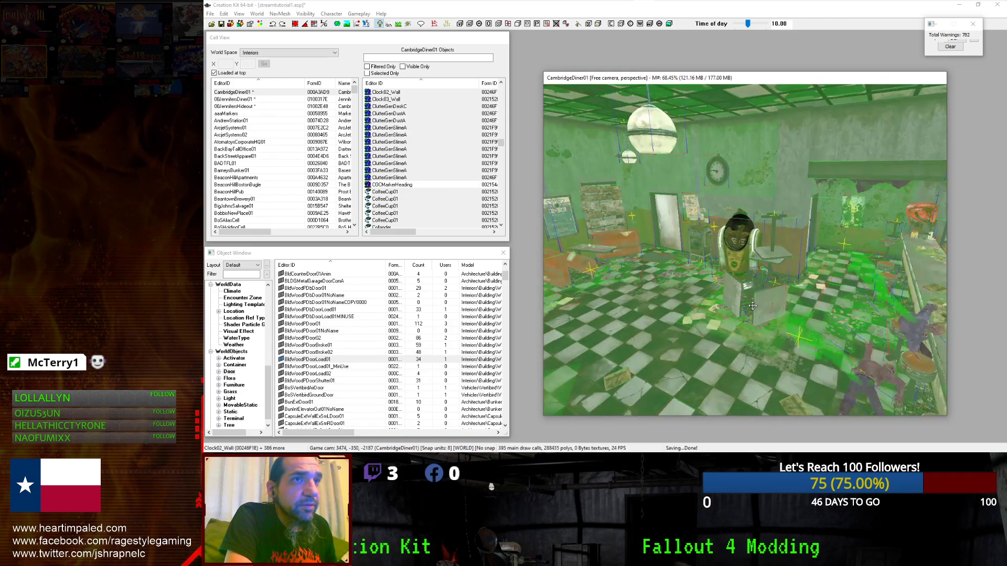
Select the diner's joined wall pieces behind the jukebox, delete them and undo the deletion.
{"action": "left_click", "coordinate": [774, 178]}
{"action": "scroll", "coordinate": [747, 171], "scroll_direction": "up", "scroll_amount": 4}
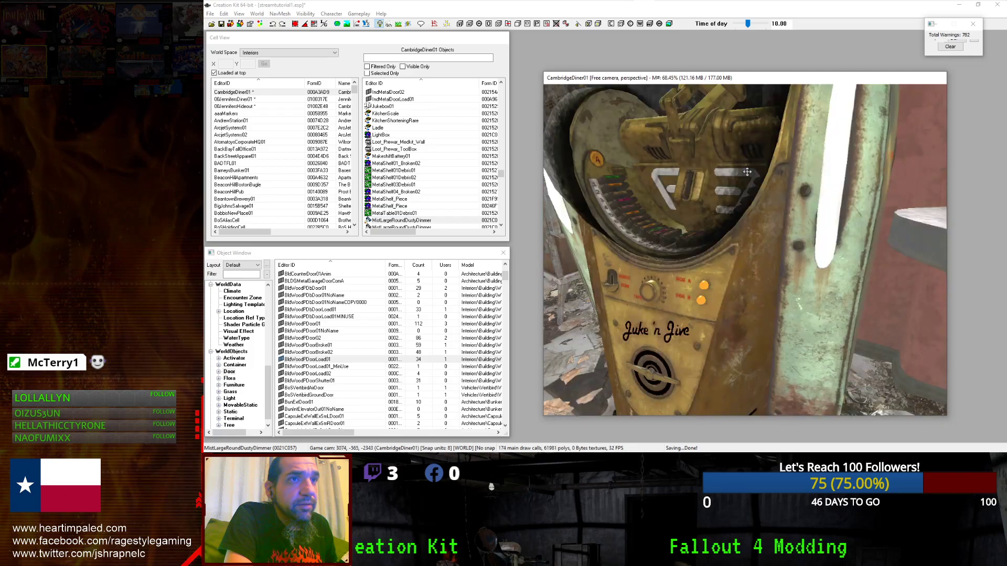
{"action": "middle_click_drag", "start_coordinate": [747, 172], "coordinate": [741, 196]}
{"action": "scroll", "coordinate": [740, 196], "scroll_direction": "up", "scroll_amount": 3}
{"action": "left_click", "coordinate": [740, 197]}
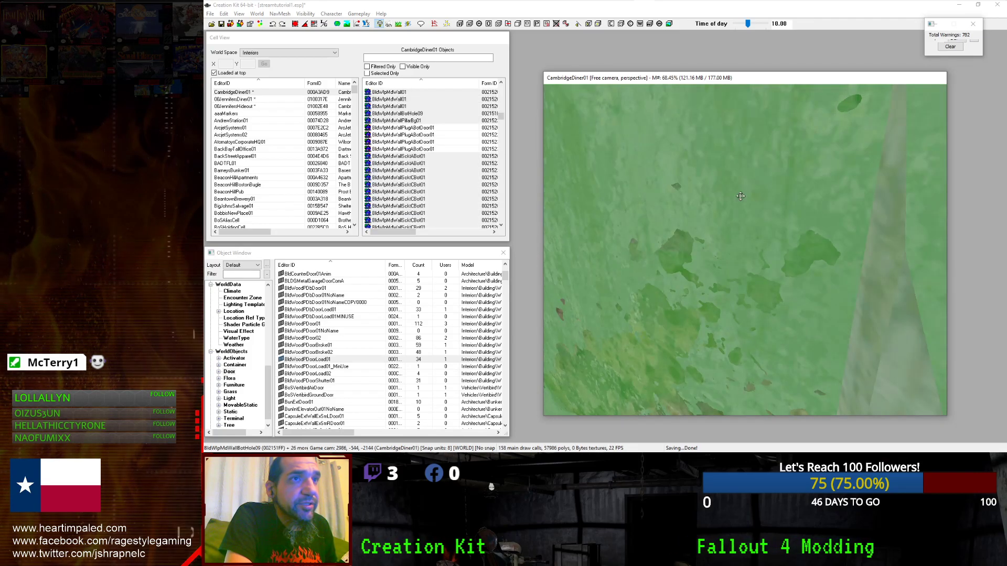
{"action": "scroll", "coordinate": [740, 196], "scroll_direction": "down", "scroll_amount": 4}
{"action": "key", "text": "Delete"}
{"action": "key", "text": "ctrl+z"}
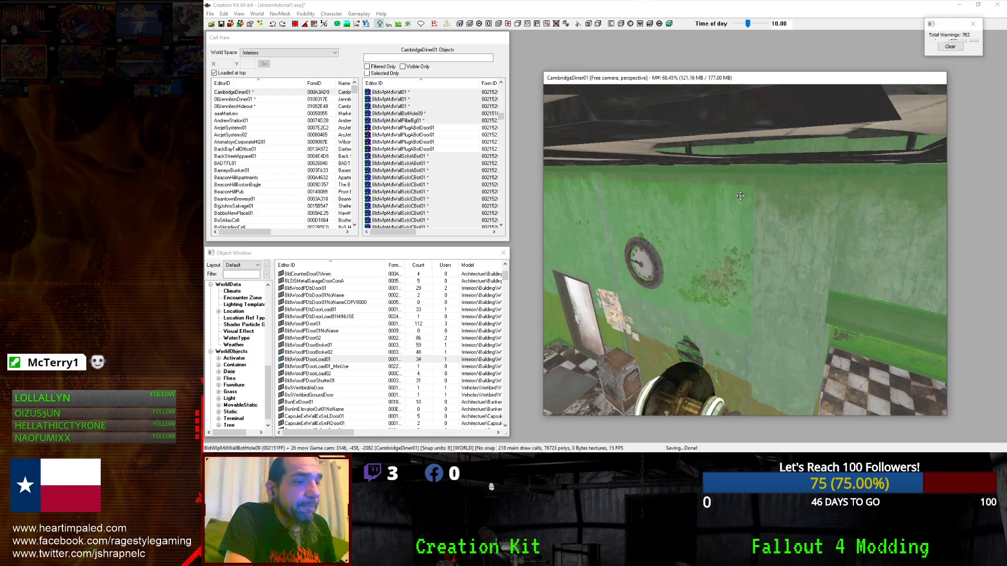
Examine the wall pieces around the jukebox and pick out the checkered floor piece in the dining room.
{"action": "scroll", "coordinate": [740, 196], "scroll_direction": "down", "scroll_amount": 8}
{"action": "mouse_move", "coordinate": [741, 196]}
{"action": "middle_mouse_down", "text": "shift"}
{"action": "mouse_move", "coordinate": [755, 168]}
{"action": "mouse_move", "coordinate": [715, 159]}
{"action": "mouse_move", "coordinate": [737, 192]}
{"action": "middle_mouse_up", "text": "shift"}
{"action": "scroll", "coordinate": [761, 161], "scroll_direction": "up", "scroll_amount": 6}
{"action": "scroll", "coordinate": [761, 162], "scroll_direction": "up", "scroll_amount": 5}
{"action": "scroll", "coordinate": [713, 159], "scroll_direction": "up", "scroll_amount": 5}
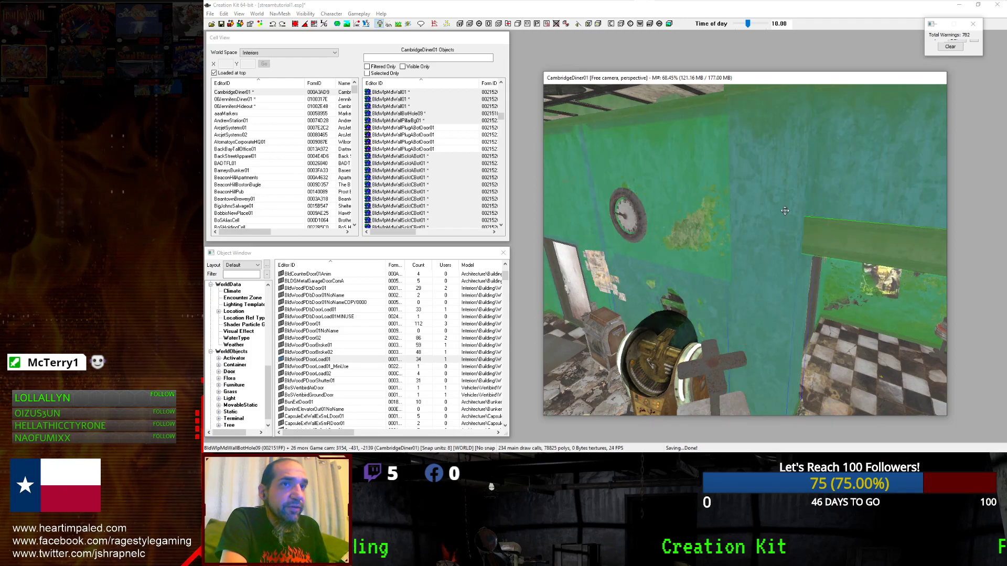
{"action": "scroll", "coordinate": [784, 211], "scroll_direction": "down", "scroll_amount": 3}
{"action": "middle_click_drag", "start_coordinate": [784, 211], "coordinate": [777, 89]}
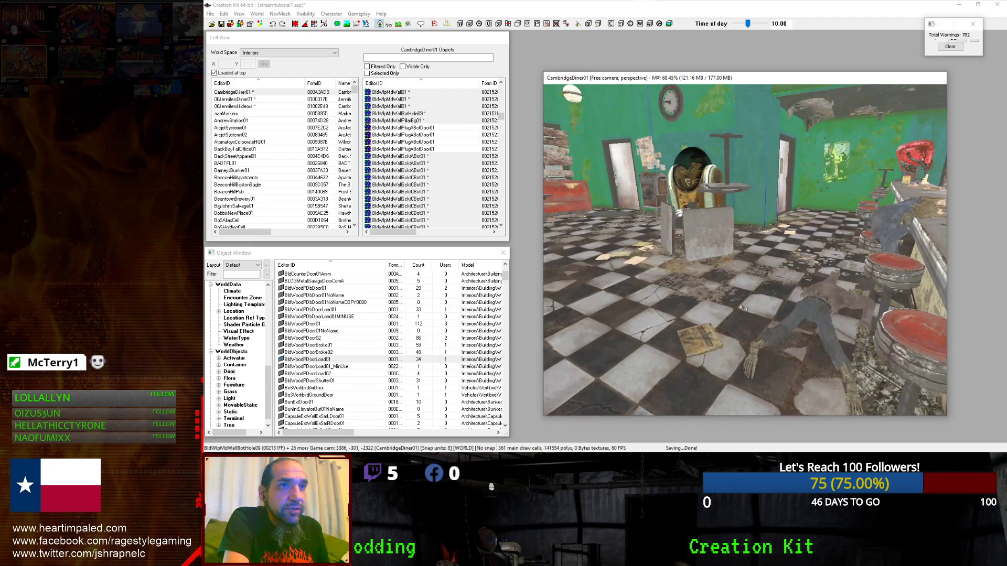
{"action": "left_click", "coordinate": [711, 331]}
{"action": "left_click", "coordinate": [652, 336]}
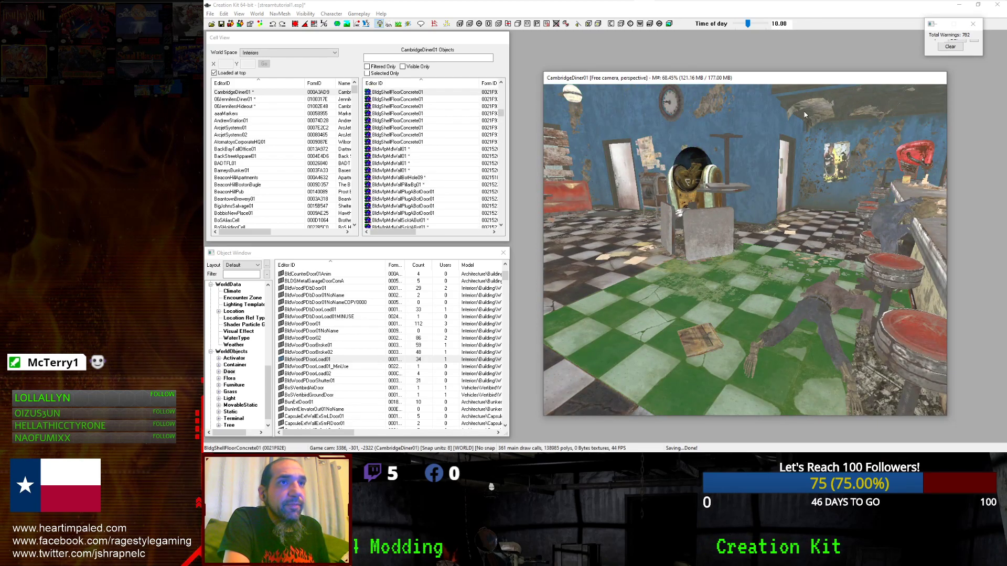
Select the joined wall pieces again and inspect how they enclose the boarded windows and booths.
{"action": "left_click", "coordinate": [767, 120]}
{"action": "scroll", "coordinate": [803, 145], "scroll_direction": "down", "scroll_amount": 3}
{"action": "middle_click_drag", "start_coordinate": [804, 146], "coordinate": [795, 188], "text": "shift"}
{"action": "scroll", "coordinate": [768, 183], "scroll_direction": "down", "scroll_amount": 3}
{"action": "scroll", "coordinate": [768, 183], "scroll_direction": "up", "scroll_amount": 5}
{"action": "scroll", "coordinate": [795, 188], "scroll_direction": "up", "scroll_amount": 4}
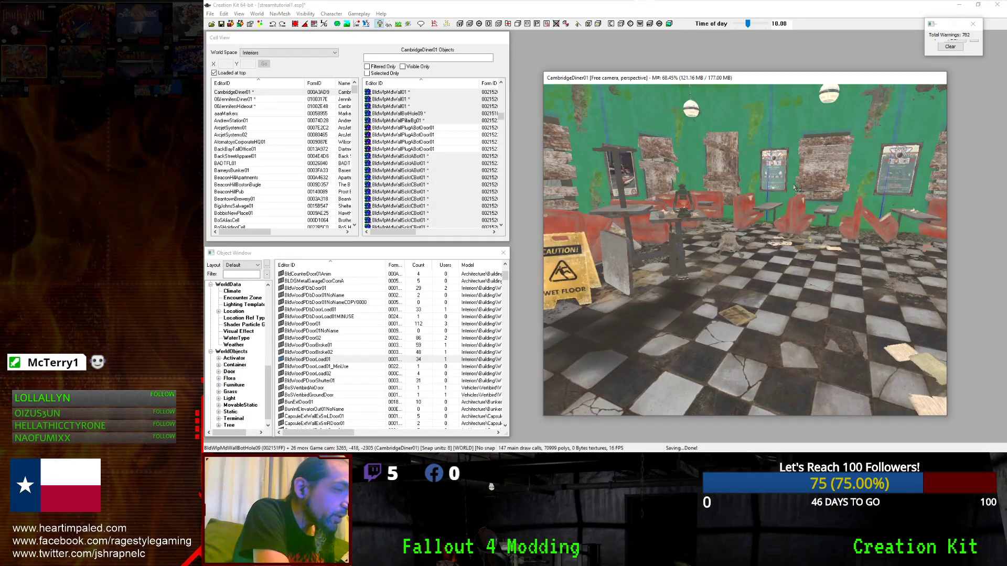
{"action": "scroll", "coordinate": [765, 173], "scroll_direction": "down", "scroll_amount": 3}
{"action": "middle_click_drag", "start_coordinate": [764, 173], "coordinate": [682, 262], "text": "shift"}
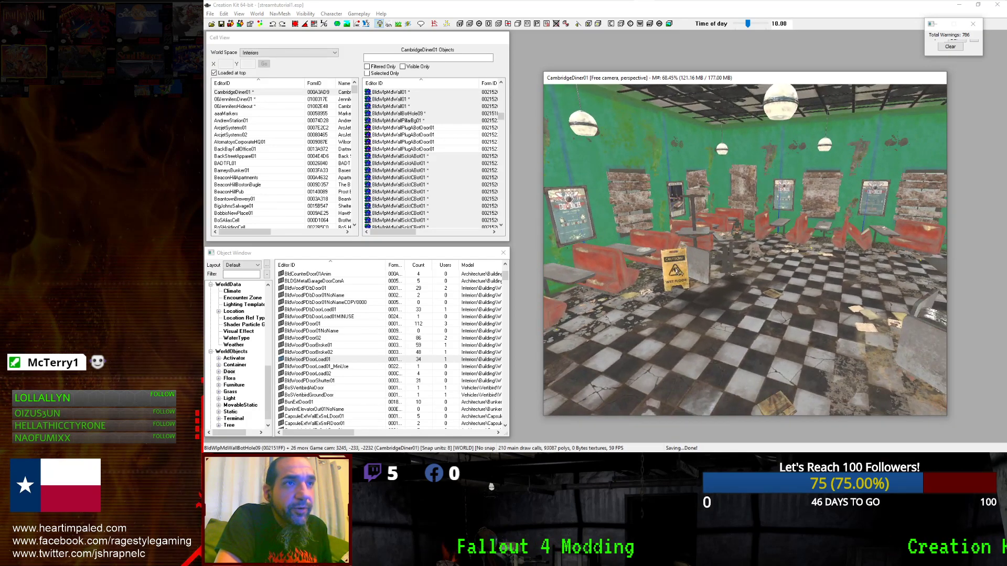
Pick out the wet floor sign and the overturned square table in the dining room.
{"action": "left_click", "coordinate": [672, 271]}
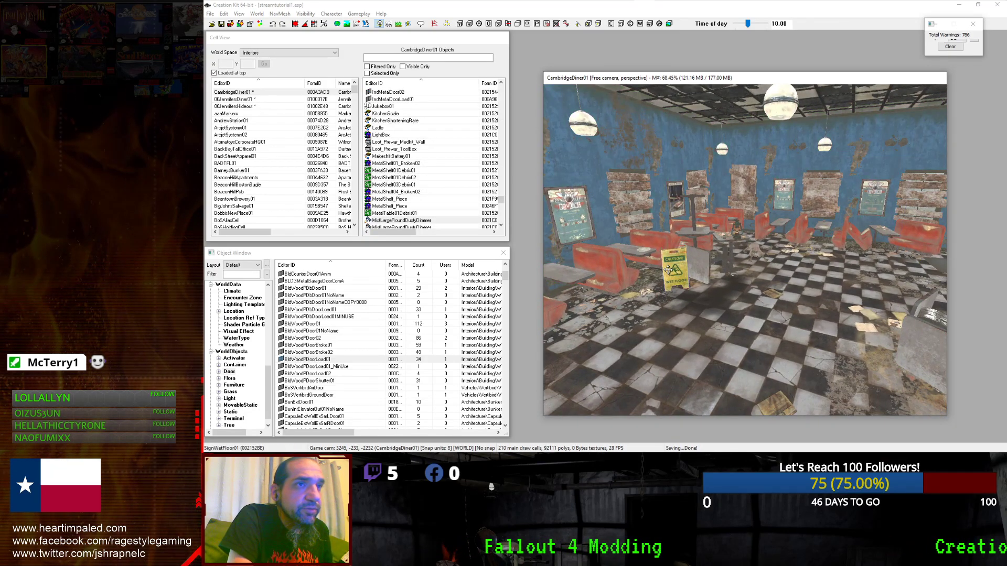
{"action": "left_click", "coordinate": [676, 277]}
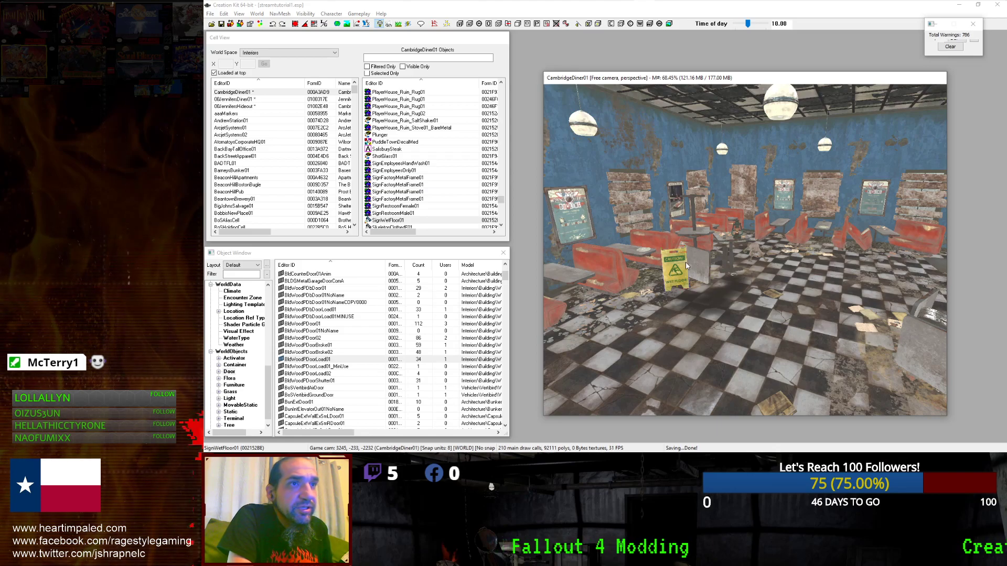
{"action": "left_click", "coordinate": [697, 266]}
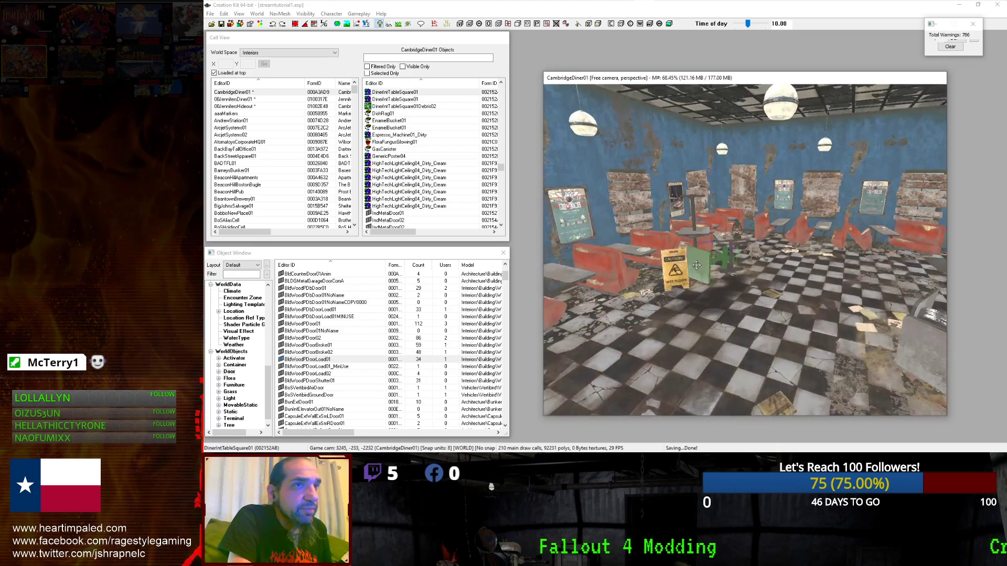
{"action": "scroll", "coordinate": [696, 265], "scroll_direction": "down", "scroll_amount": 4}
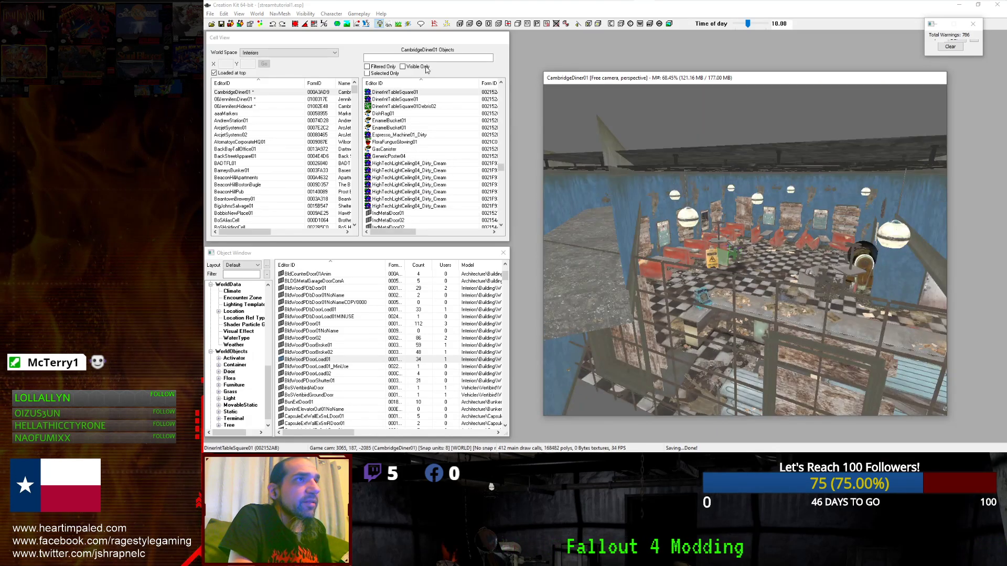
Show the diner in its own cell lighting and inspect the booth and the overturned table.
{"action": "left_click", "coordinate": [378, 25]}
{"action": "mouse_move", "coordinate": [734, 250]}
{"action": "middle_mouse_down", "text": "shift"}
{"action": "mouse_move", "coordinate": [787, 253]}
{"action": "mouse_move", "coordinate": [735, 236]}
{"action": "middle_mouse_up", "text": "shift"}
{"action": "scroll", "coordinate": [825, 230], "scroll_direction": "up", "scroll_amount": 5}
{"action": "left_click", "coordinate": [752, 231]}
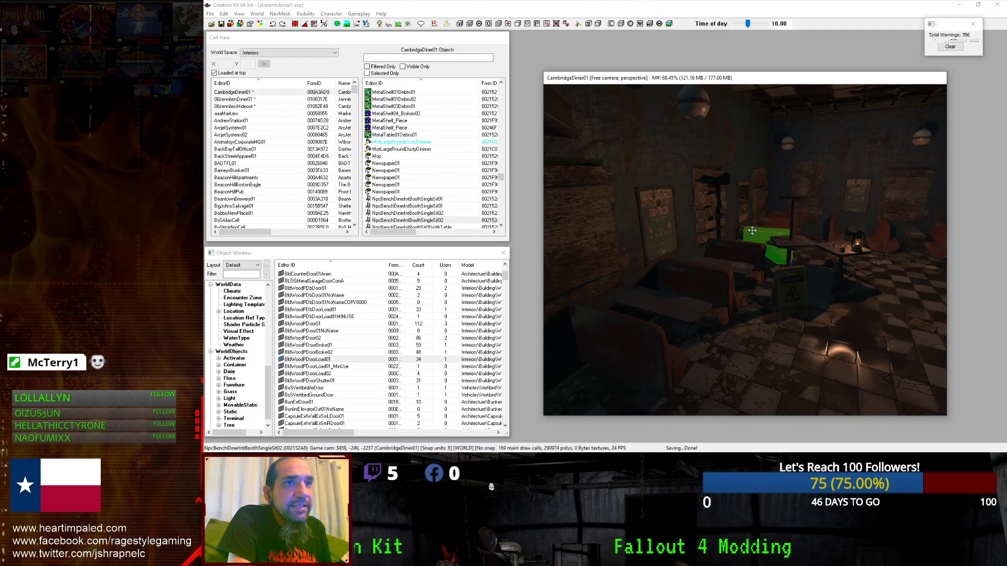
{"action": "left_click", "coordinate": [827, 305]}
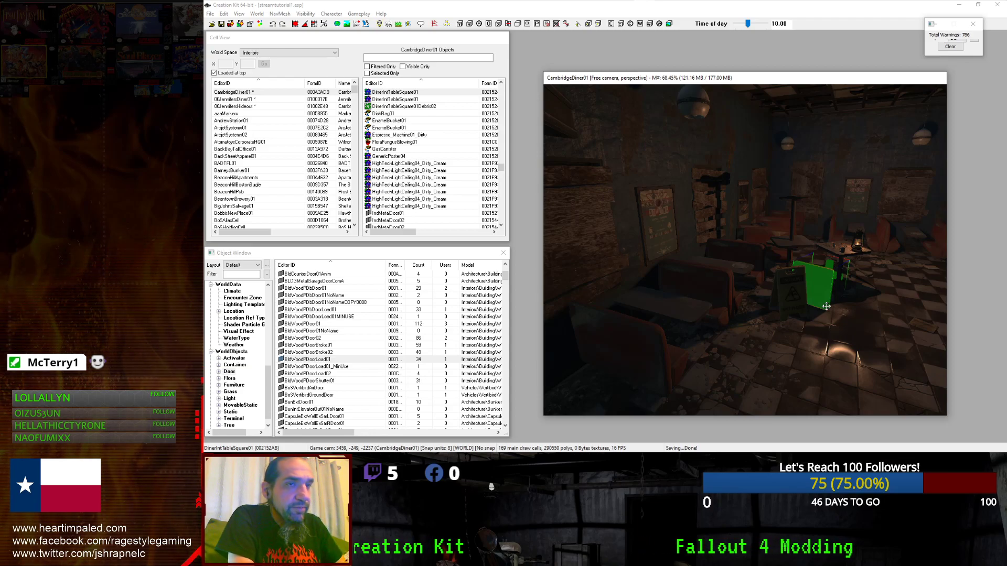
{"action": "scroll", "coordinate": [826, 306], "scroll_direction": "down", "scroll_amount": 5}
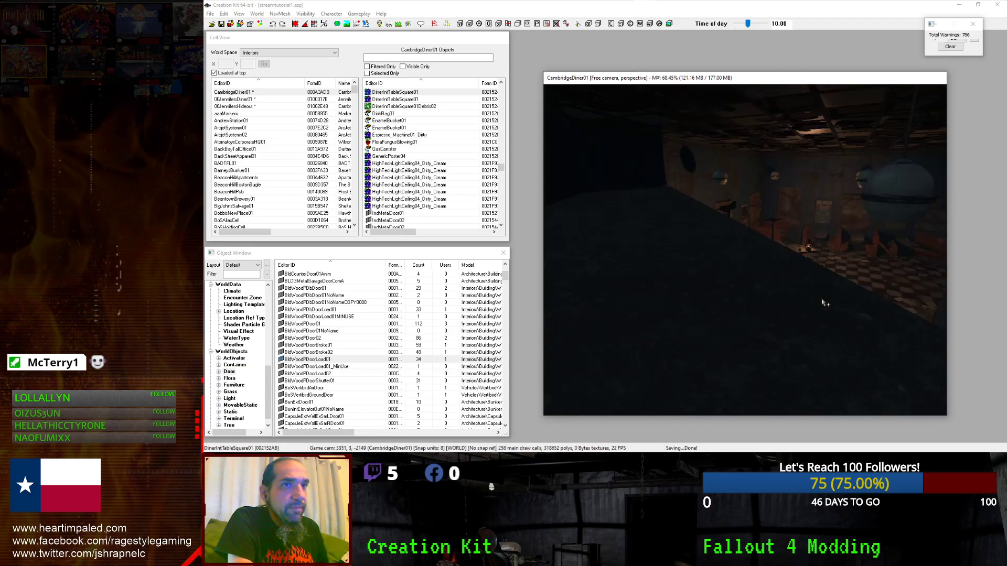
{"action": "scroll", "coordinate": [825, 305], "scroll_direction": "up", "scroll_amount": 2}
{"action": "mouse_move", "coordinate": [825, 305]}
{"action": "middle_mouse_down"}
{"action": "mouse_move", "coordinate": [796, 305]}
{"action": "mouse_move", "coordinate": [825, 307]}
{"action": "middle_mouse_up"}
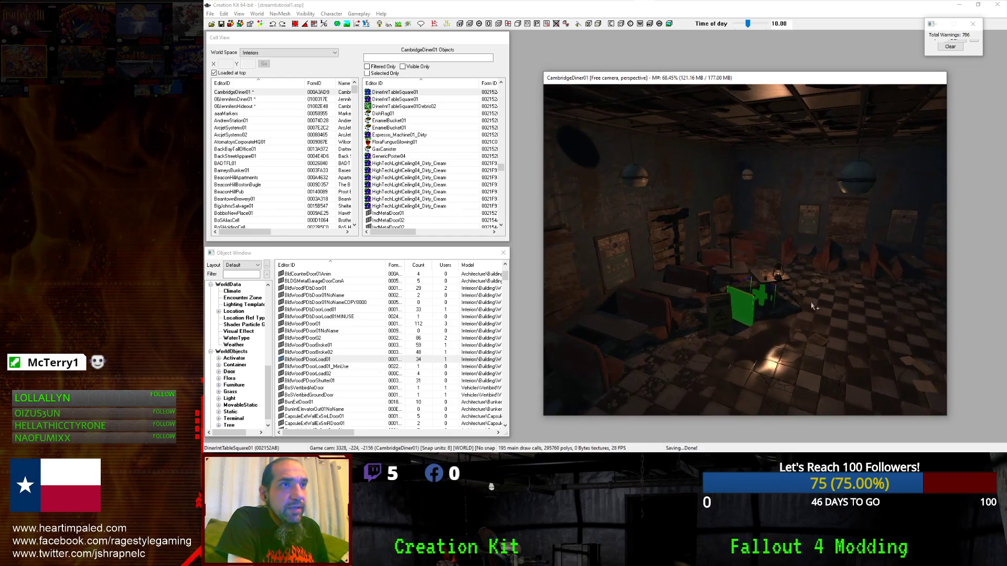
Filter the CambridgeDiner01 objects by "mist" and bring both MistLargeRoundDustyDimmer references into view.
{"action": "left_click", "coordinate": [462, 184]}
{"action": "left_click_drag", "start_coordinate": [501, 167], "coordinate": [493, 199]}
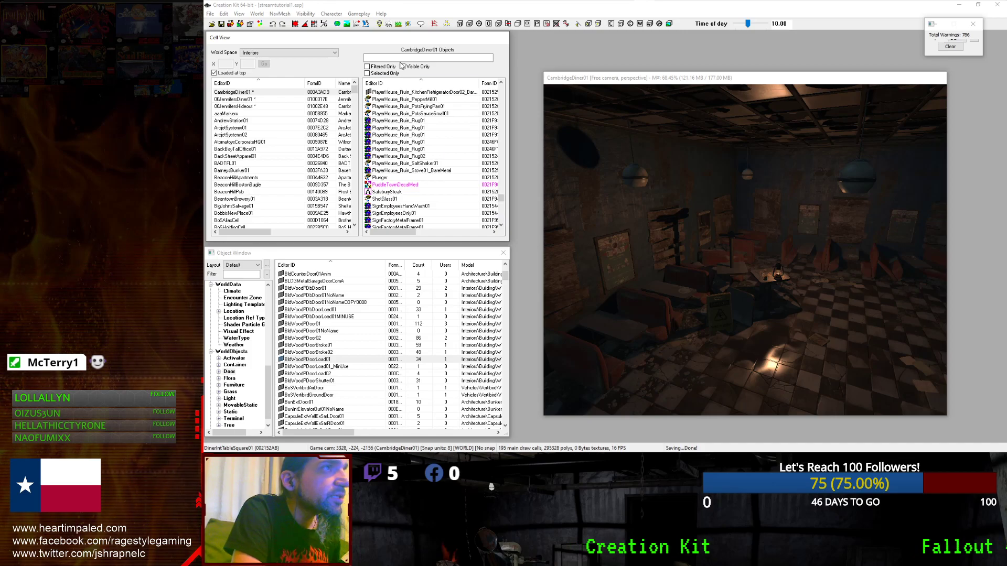
{"action": "type", "text": "mist"}
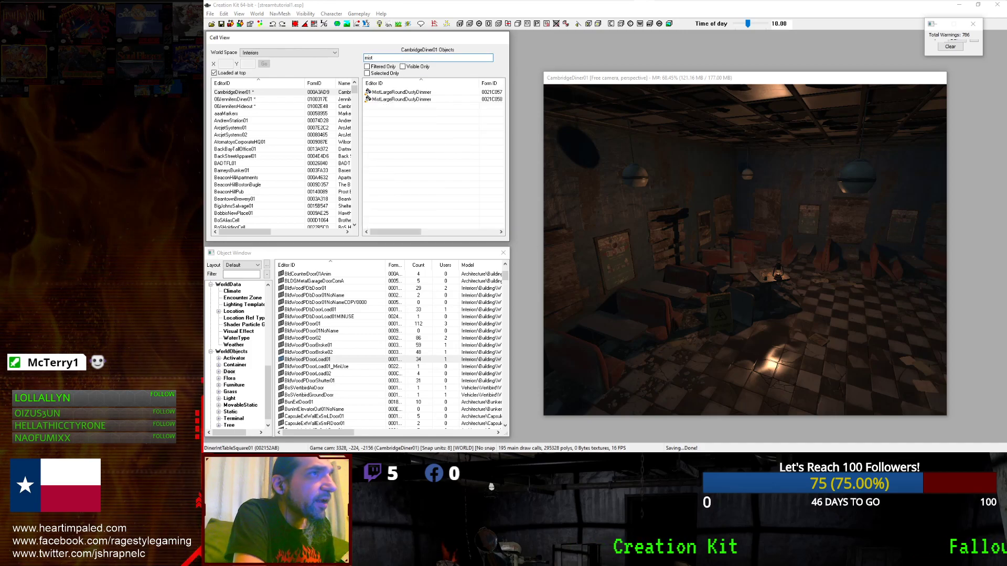
{"action": "double_click", "coordinate": [414, 92]}
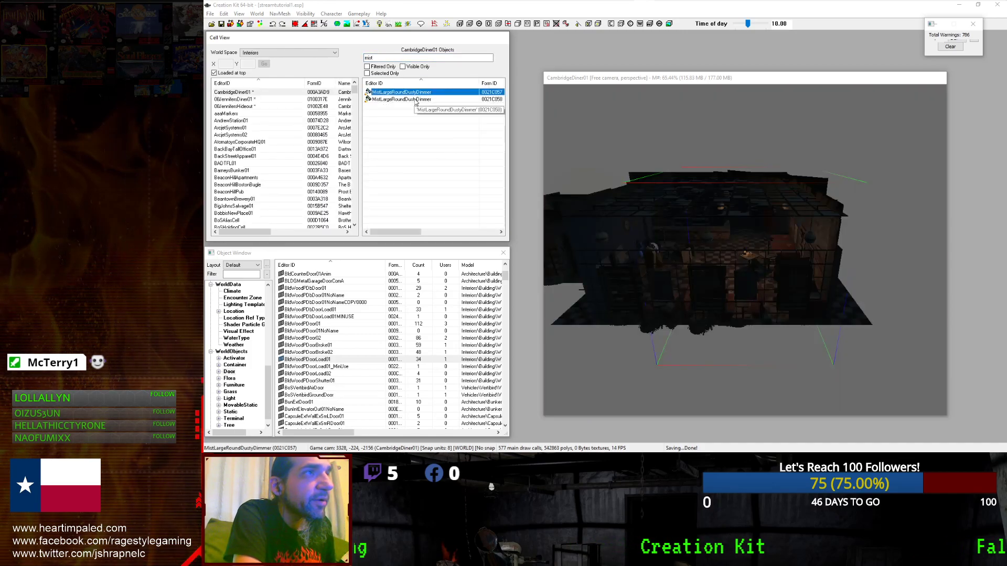
{"action": "double_click", "coordinate": [414, 99]}
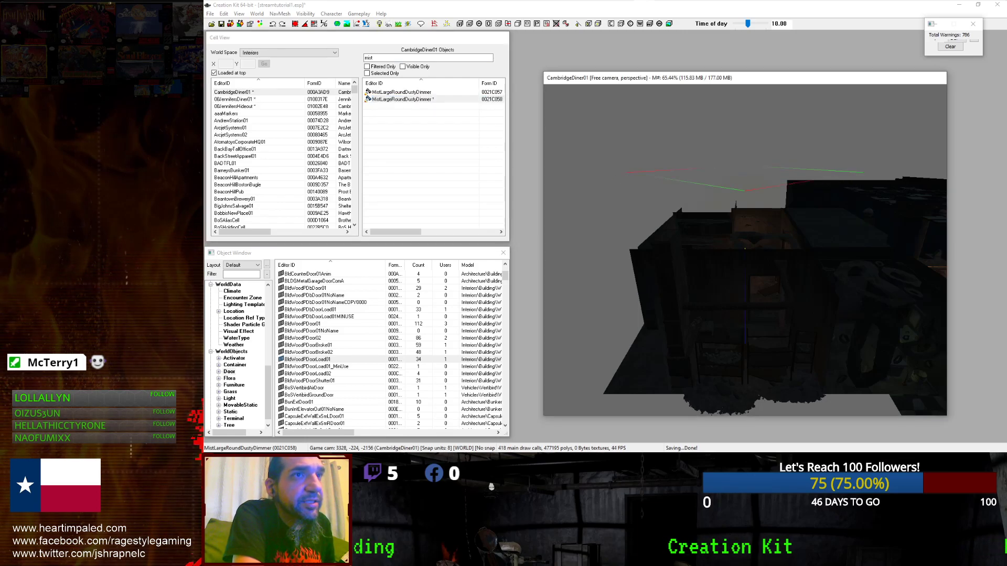
Examine the lit lantern in the kitchen area and its glow from several angles, ending with a view of the dining room.
{"action": "key", "text": "super"}
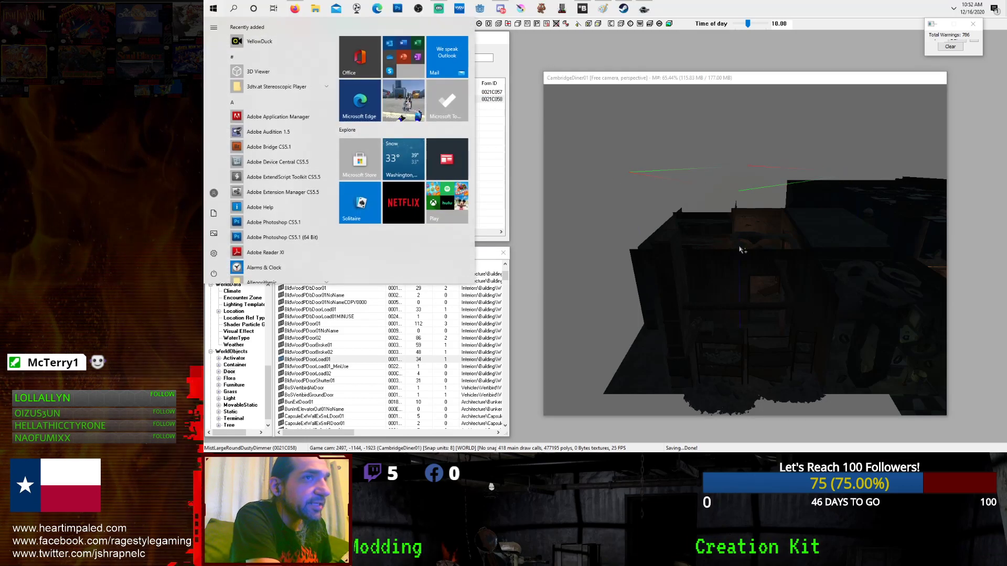
{"action": "key", "text": "super"}
{"action": "scroll", "coordinate": [757, 255], "scroll_direction": "up", "scroll_amount": 4}
{"action": "scroll", "coordinate": [757, 255], "scroll_direction": "up", "scroll_amount": 4}
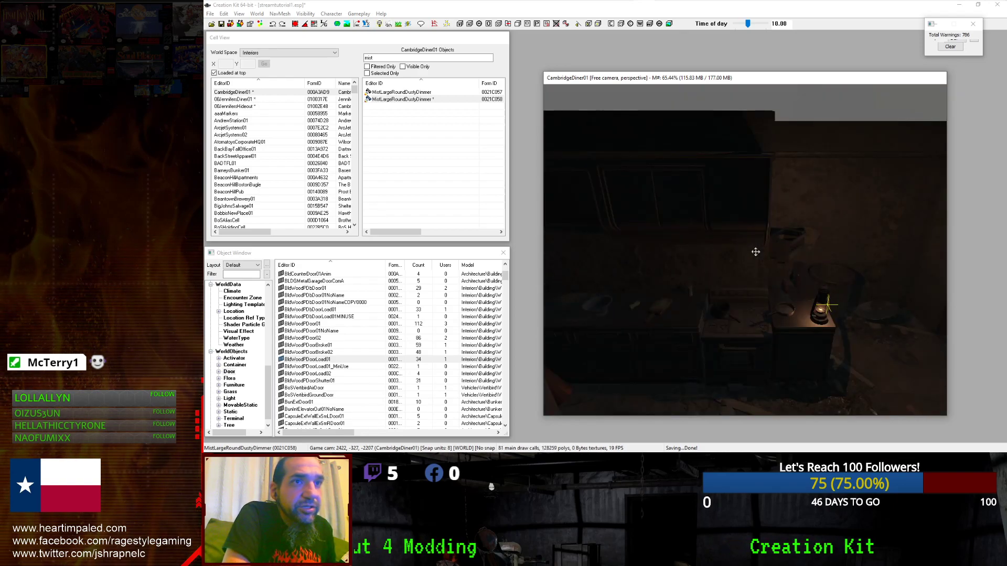
{"action": "scroll", "coordinate": [756, 252], "scroll_direction": "down", "scroll_amount": 1}
{"action": "scroll", "coordinate": [755, 252], "scroll_direction": "up", "scroll_amount": 3}
{"action": "middle_click_drag", "start_coordinate": [755, 251], "coordinate": [746, 243]}
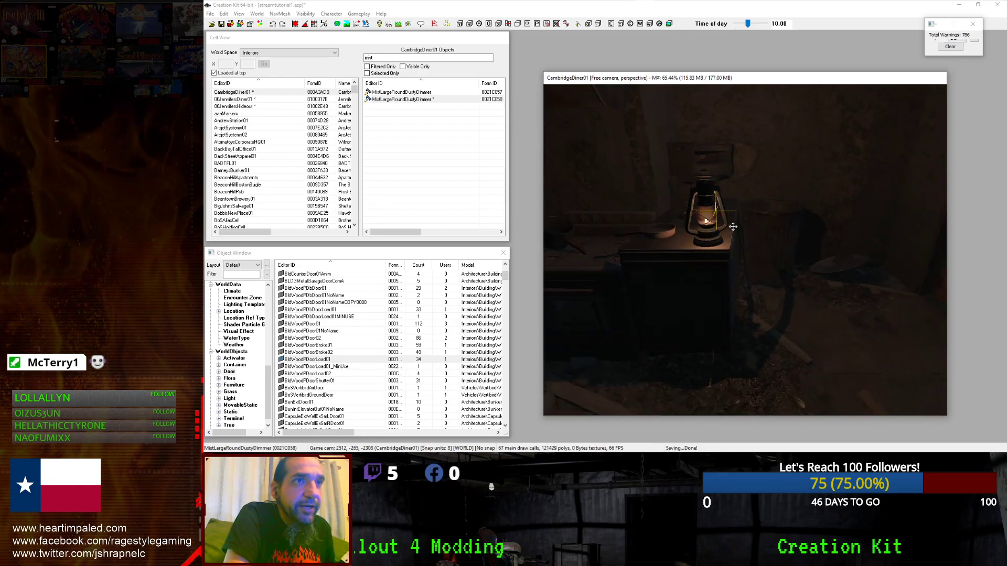
{"action": "middle_click_drag", "start_coordinate": [734, 231], "coordinate": [808, 236], "text": "shift"}
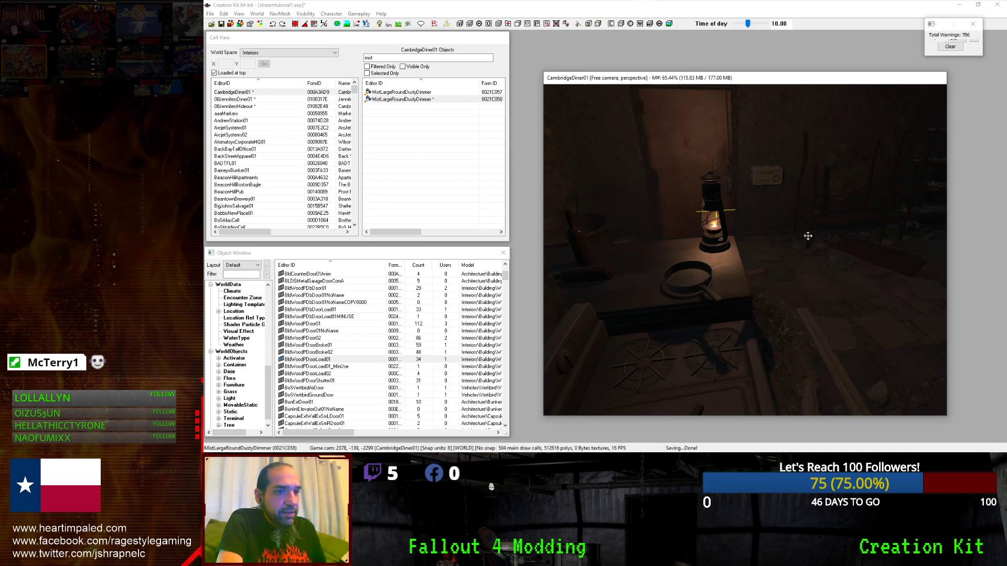
{"action": "middle_click_drag", "start_coordinate": [813, 231], "coordinate": [776, 220], "text": "shift"}
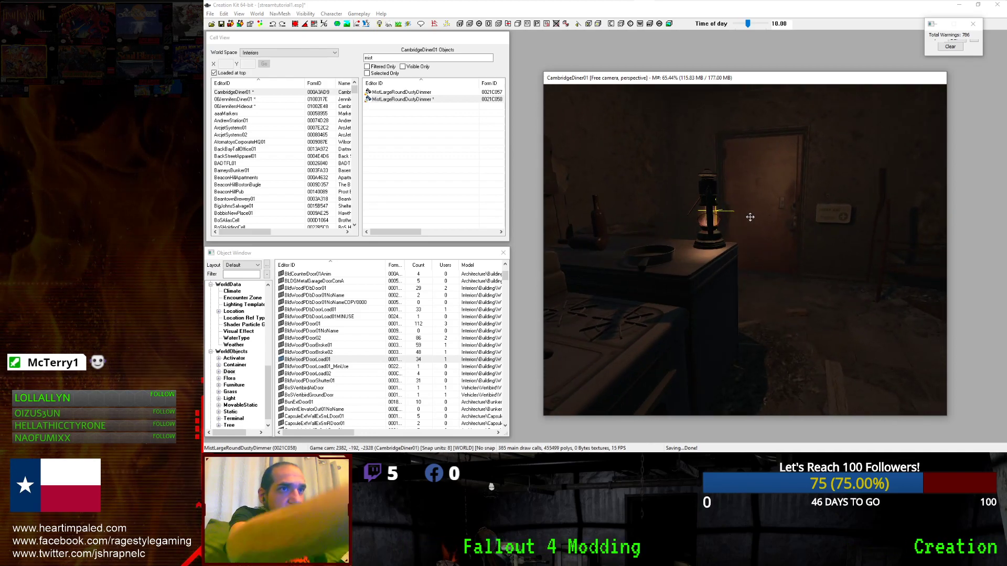
{"action": "left_click_drag", "start_coordinate": [739, 215], "coordinate": [756, 218]}
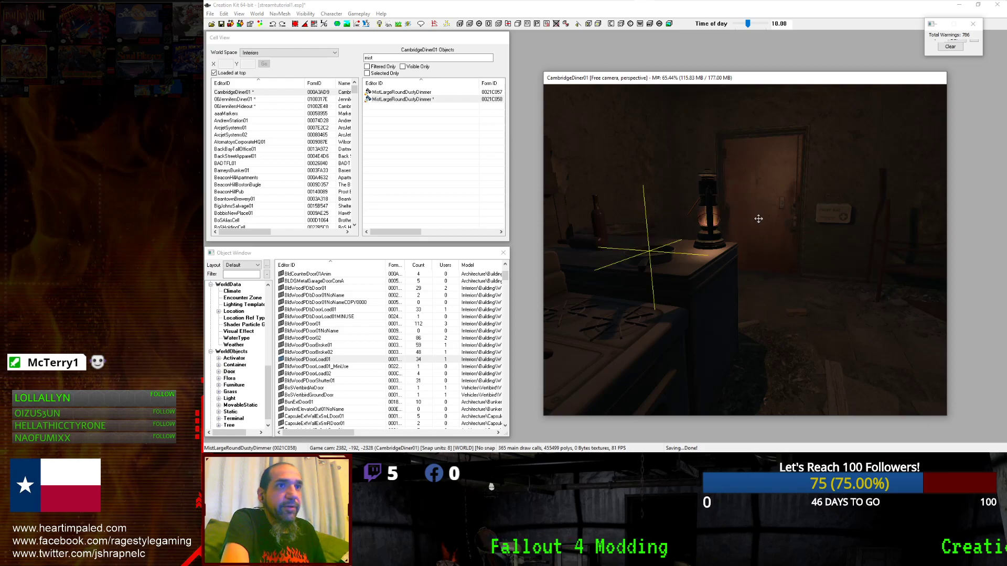
{"action": "key", "text": "d"}
{"action": "scroll", "coordinate": [774, 226], "scroll_direction": "down", "scroll_amount": 3}
{"action": "middle_click_drag", "start_coordinate": [838, 227], "coordinate": [659, 248], "text": "shift"}
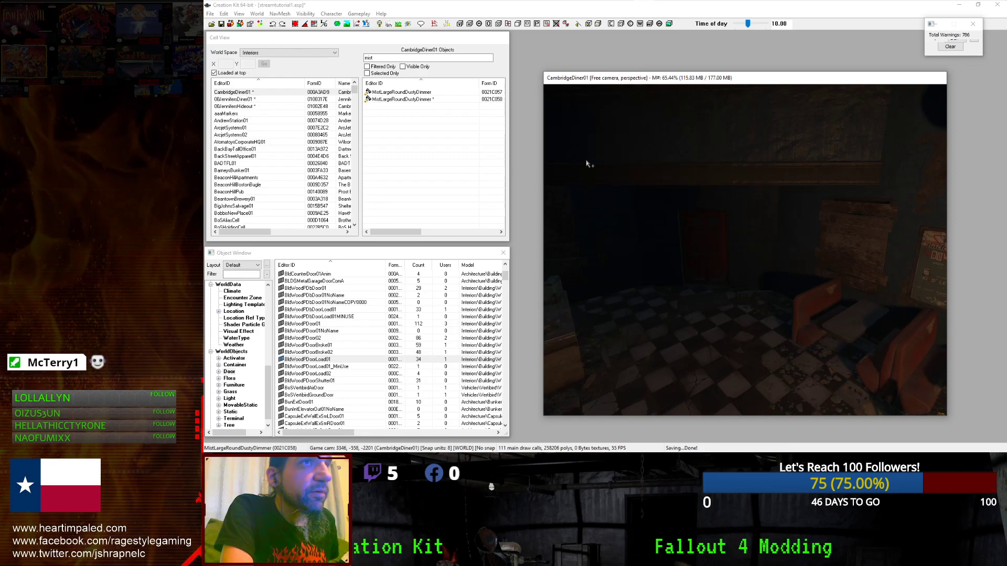
Clear the "mist" object filter and show the diner in bright editor lighting.
{"action": "double_click", "coordinate": [370, 58]}
{"action": "key", "text": "BackSpace"}
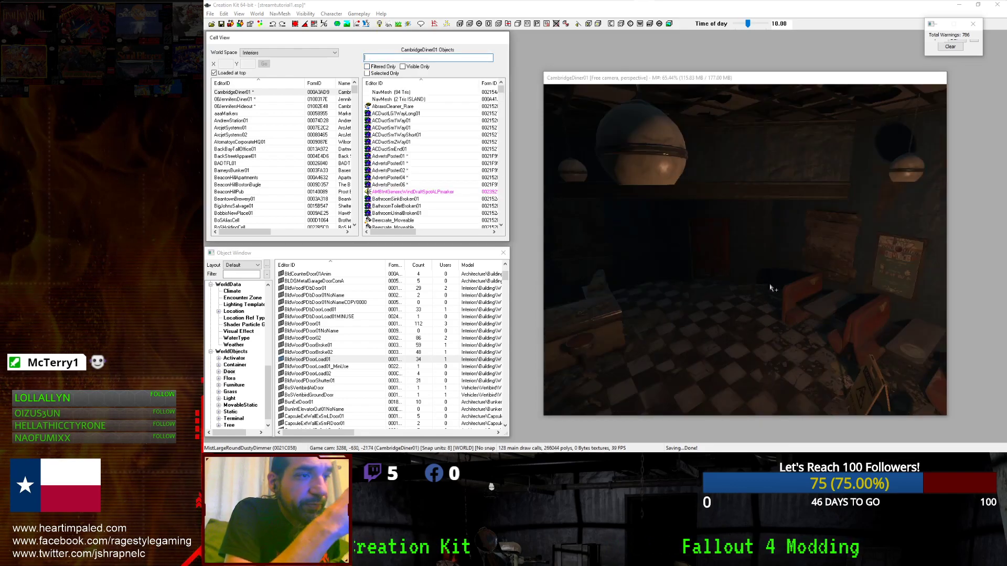
{"action": "left_click", "coordinate": [379, 23]}
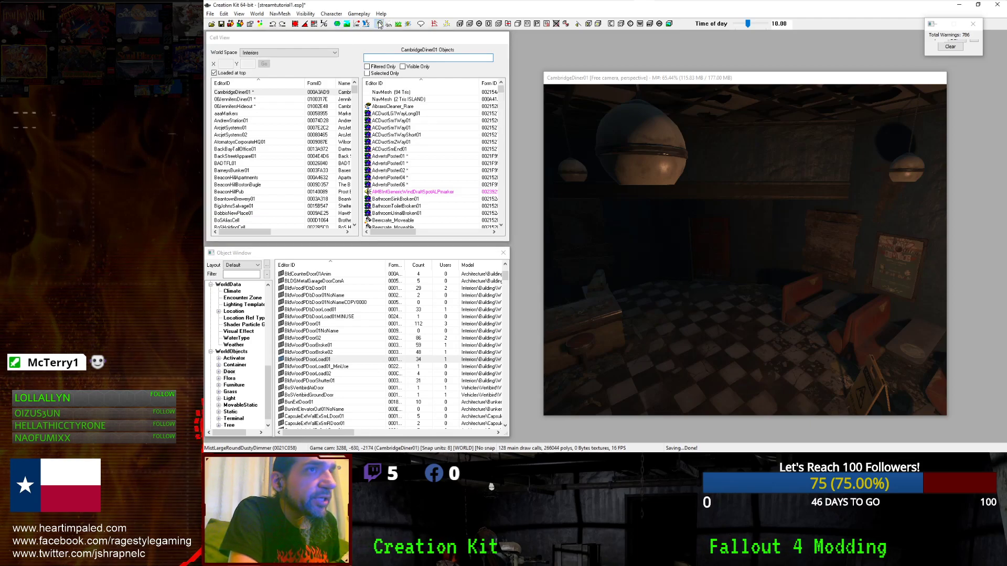
{"action": "scroll", "coordinate": [881, 320], "scroll_direction": "down", "scroll_amount": 3}
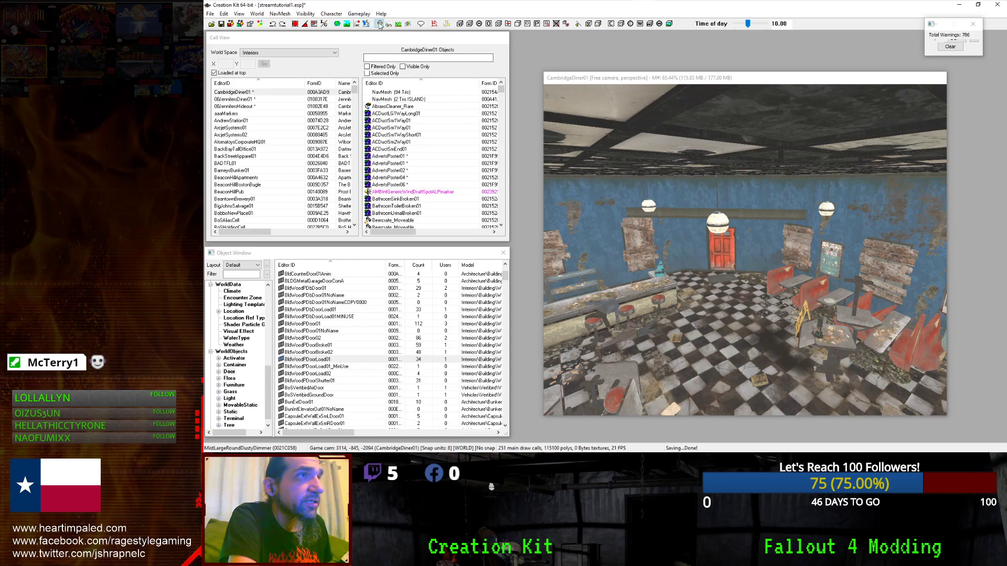
Show the dining room in its own cell lighting again and inspect the lantern-lit table and booths.
{"action": "key", "text": "a"}
{"action": "scroll", "coordinate": [805, 199], "scroll_direction": "down", "scroll_amount": 2}
{"action": "scroll", "coordinate": [805, 199], "scroll_direction": "up", "scroll_amount": 2}
{"action": "middle_click_drag", "start_coordinate": [806, 198], "coordinate": [781, 197]}
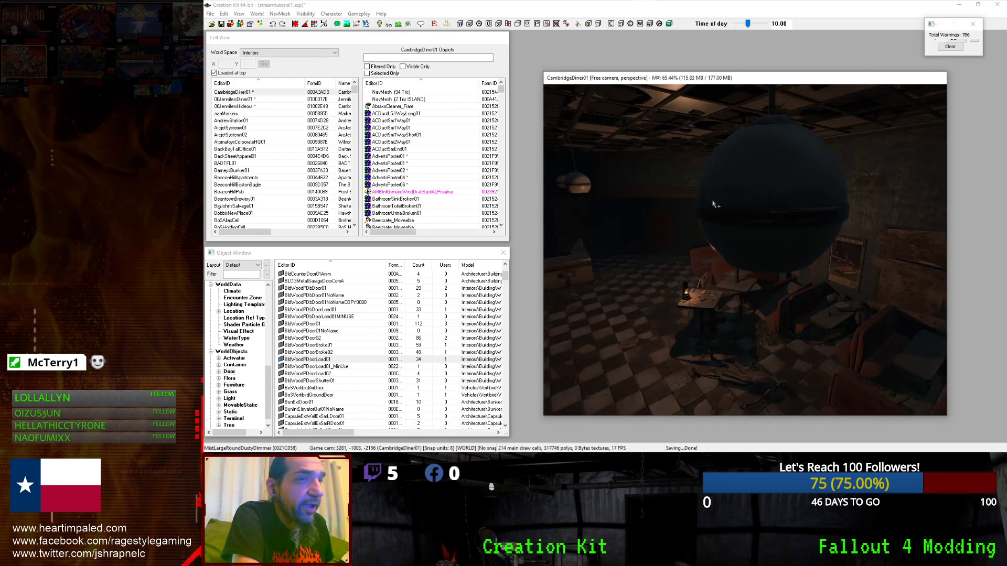
{"action": "scroll", "coordinate": [672, 255], "scroll_direction": "up", "scroll_amount": 3}
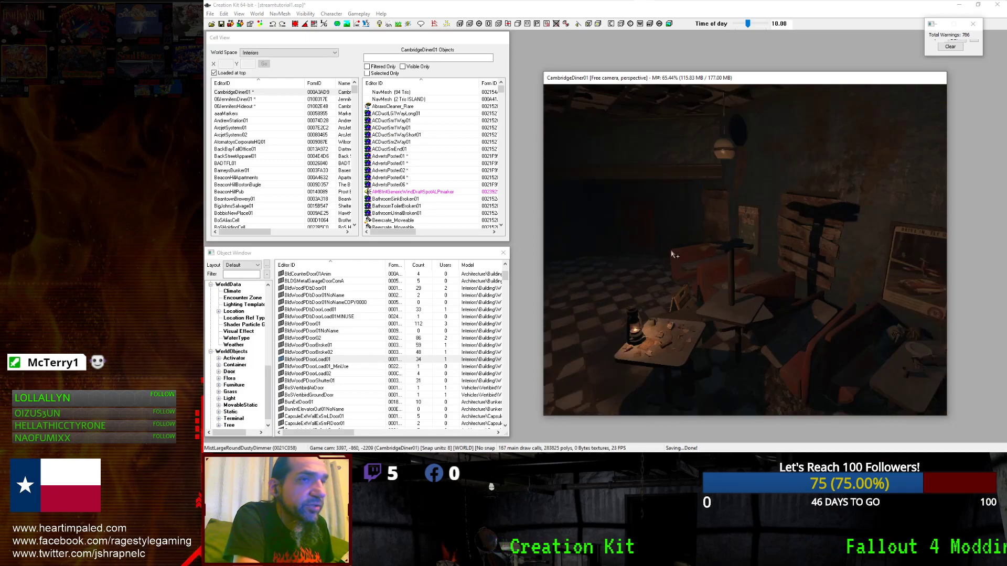
{"action": "scroll", "coordinate": [664, 248], "scroll_direction": "down", "scroll_amount": 3}
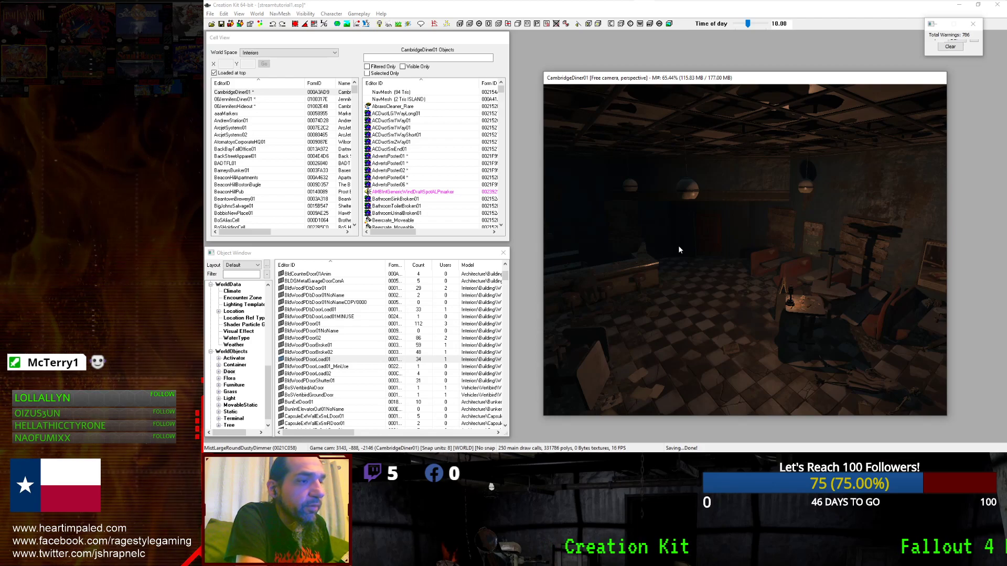
{"action": "key", "text": "ctrl+b"}
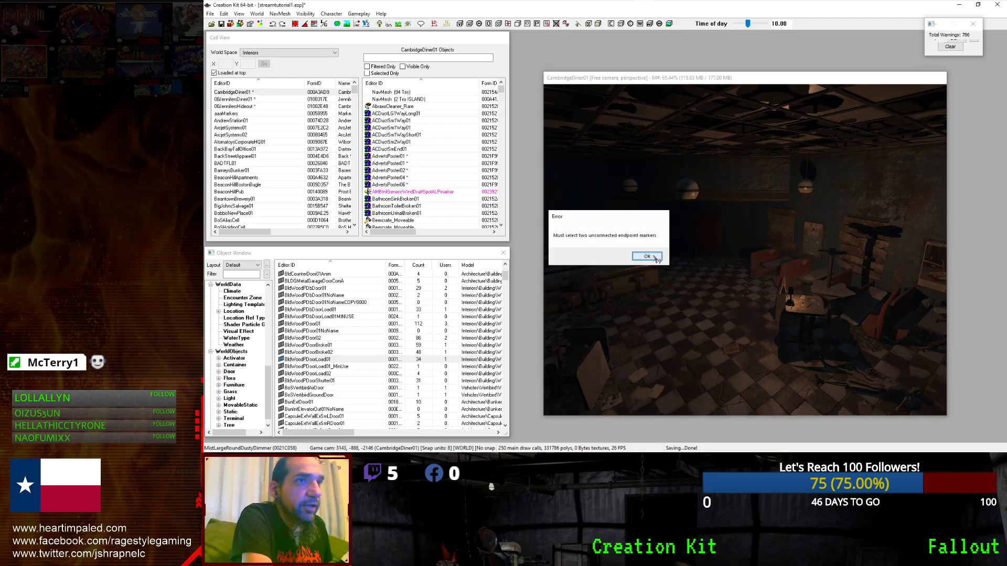
{"action": "left_click", "coordinate": [647, 256]}
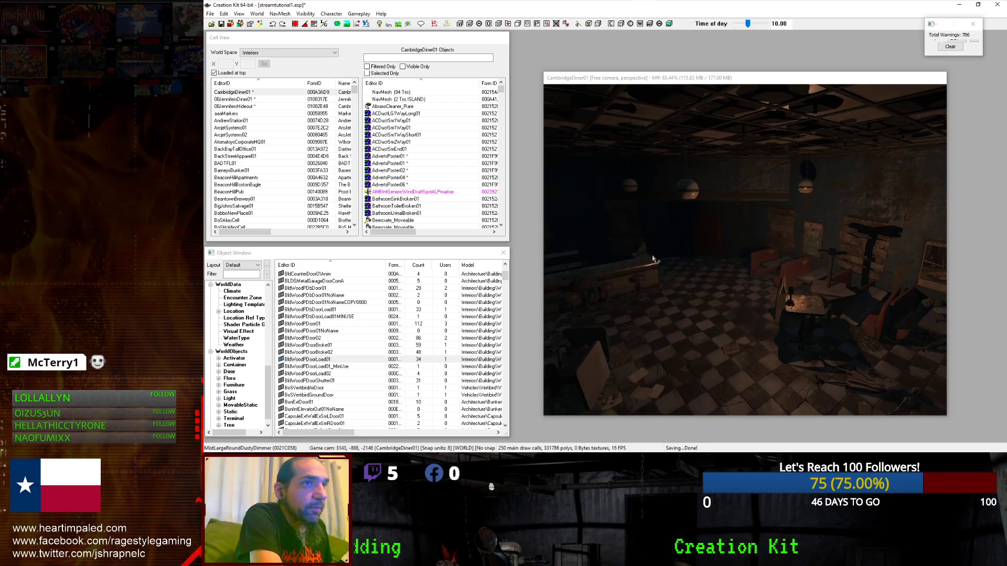
{"action": "left_click", "coordinate": [496, 199]}
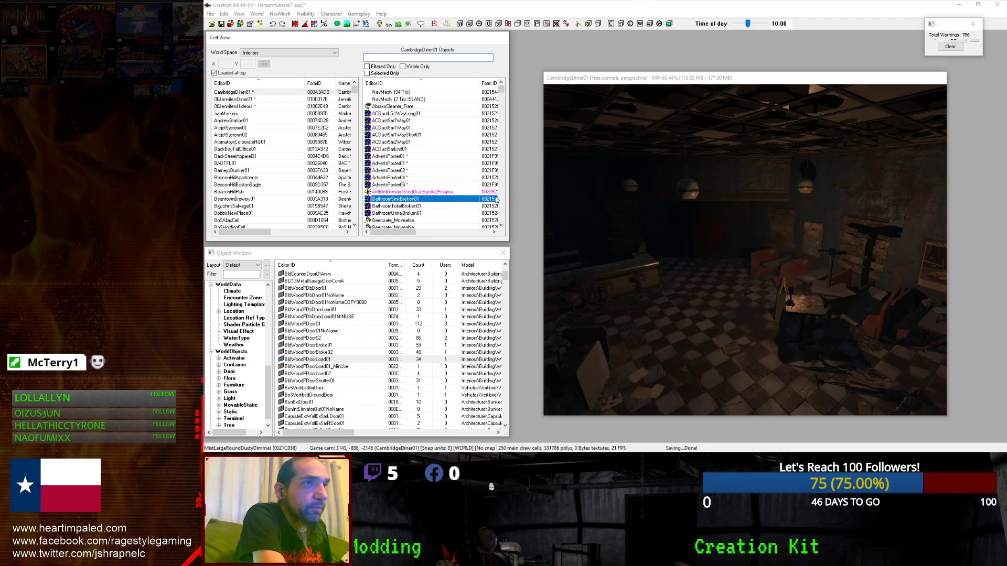
{"action": "left_click", "coordinate": [596, 80]}
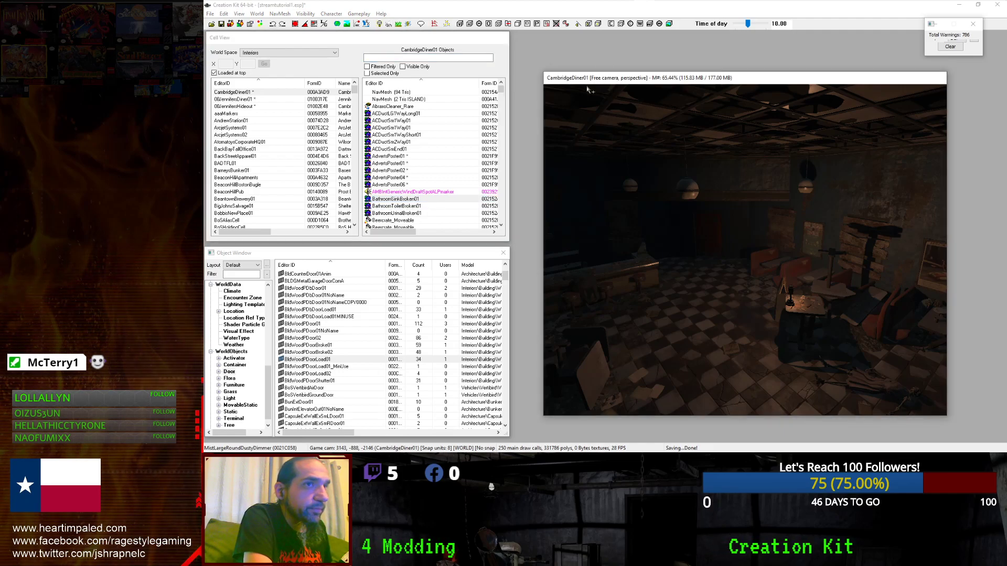
{"action": "key", "text": "F5"}
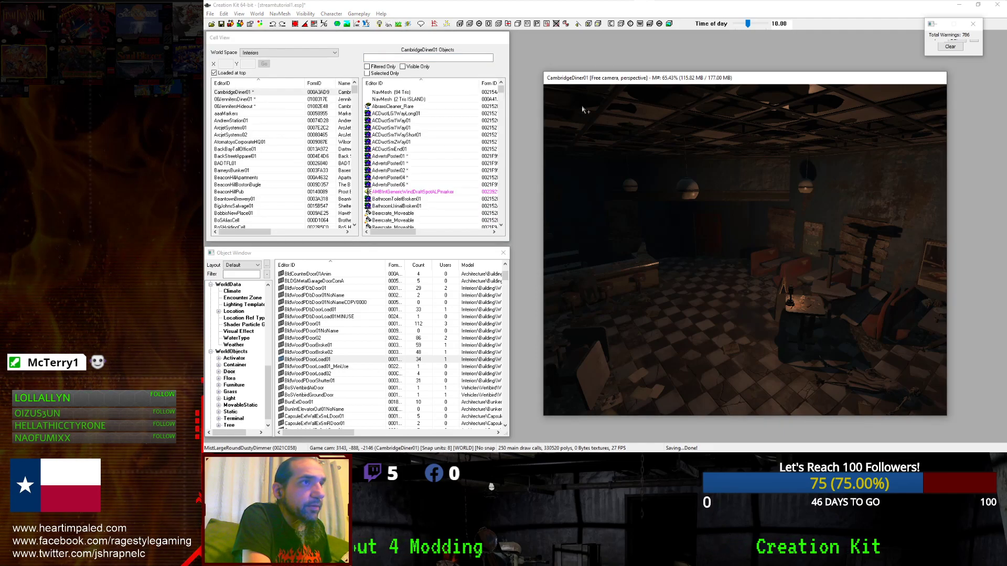
{"action": "key", "text": "p"}
{"action": "left_click", "coordinate": [593, 166]}
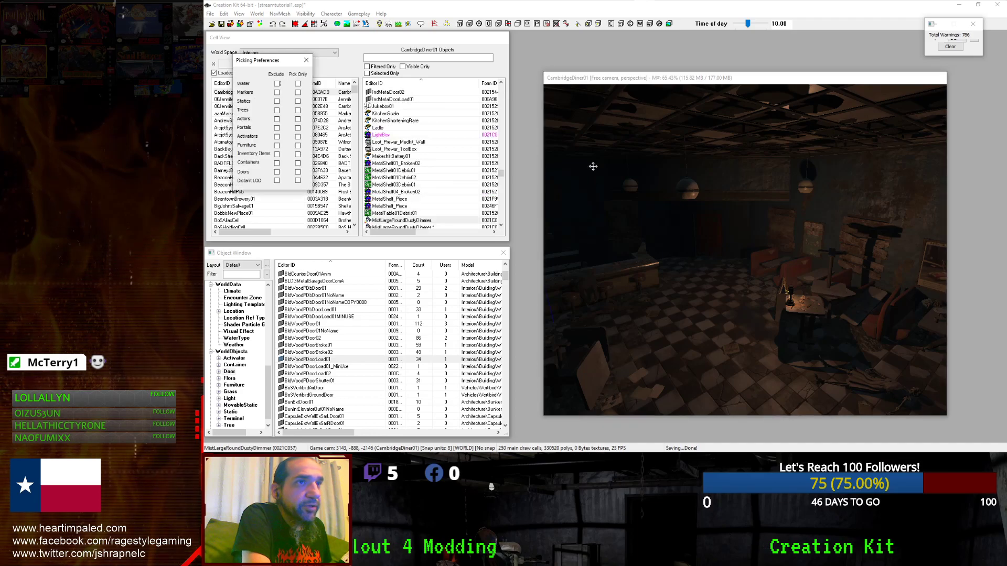
{"action": "left_click", "coordinate": [306, 62]}
Enable Markers and Misc Markers in the Show/Hide window for the diner view.
{"action": "left_click", "coordinate": [258, 14]}
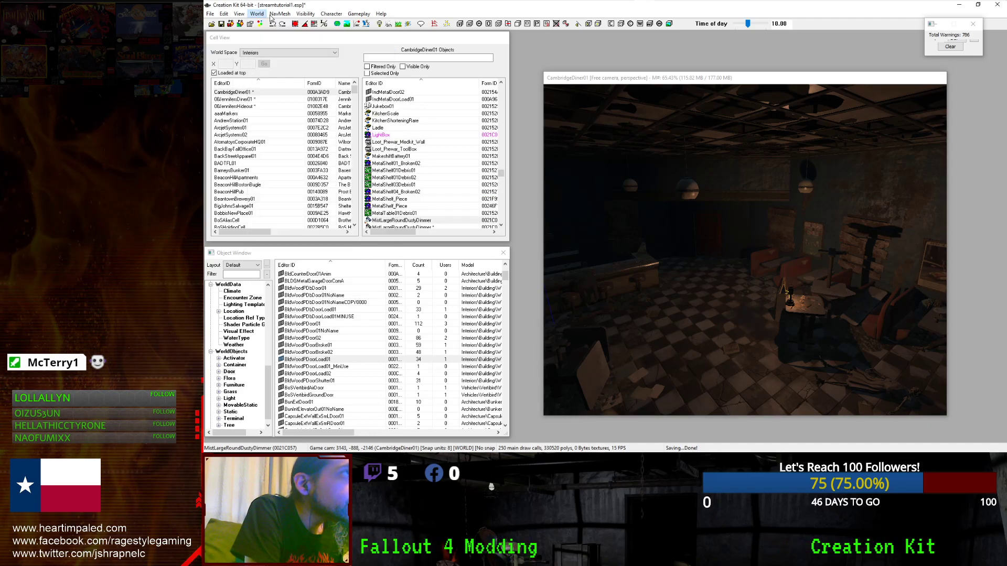
{"action": "mouse_move", "coordinate": [239, 14]}
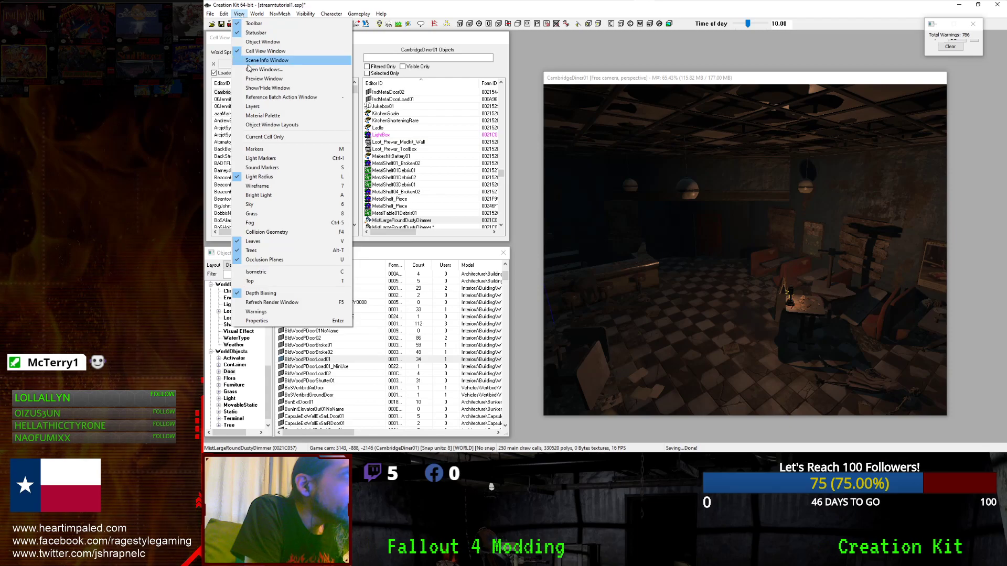
{"action": "left_click", "coordinate": [269, 88]}
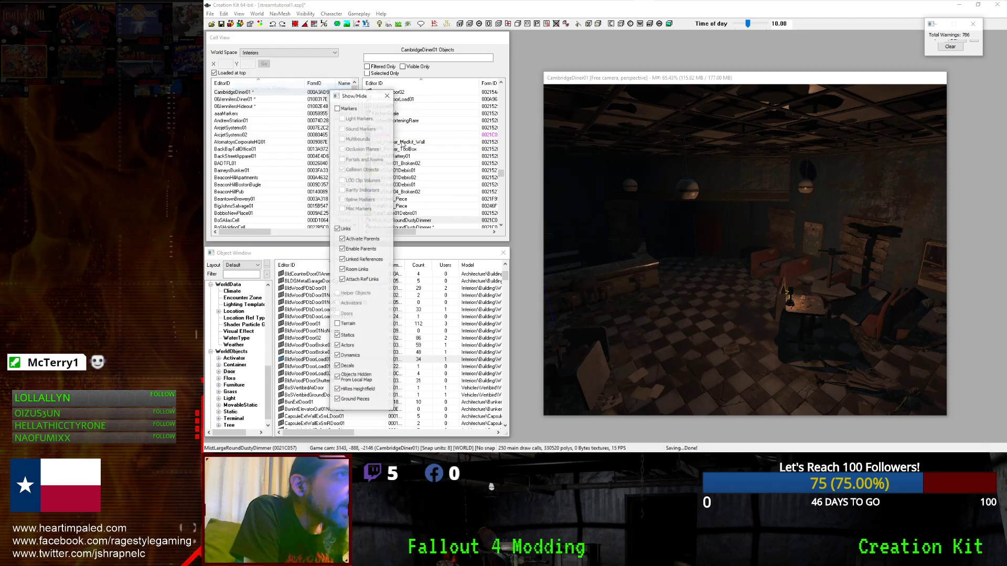
{"action": "left_click", "coordinate": [337, 107]}
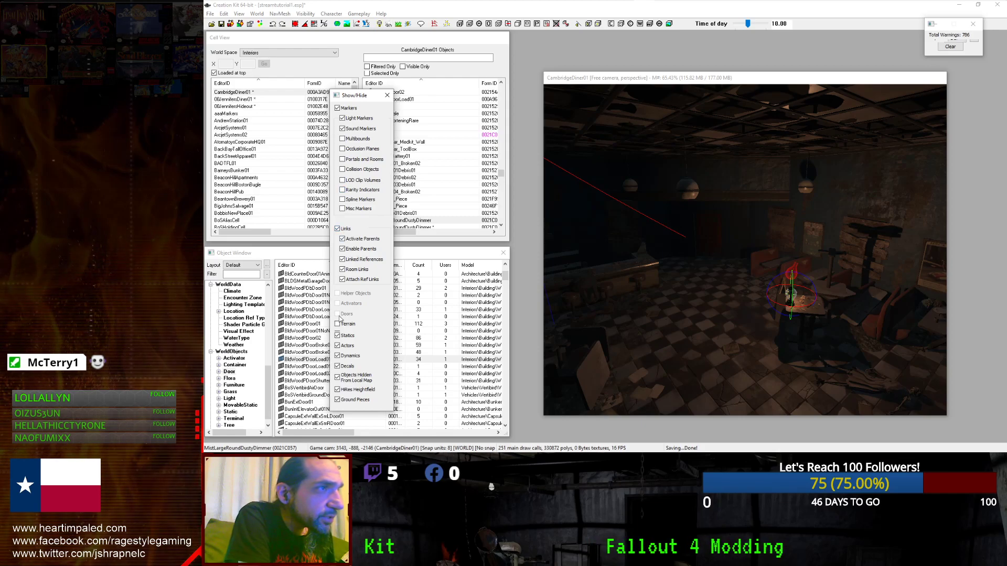
{"action": "left_click", "coordinate": [343, 209]}
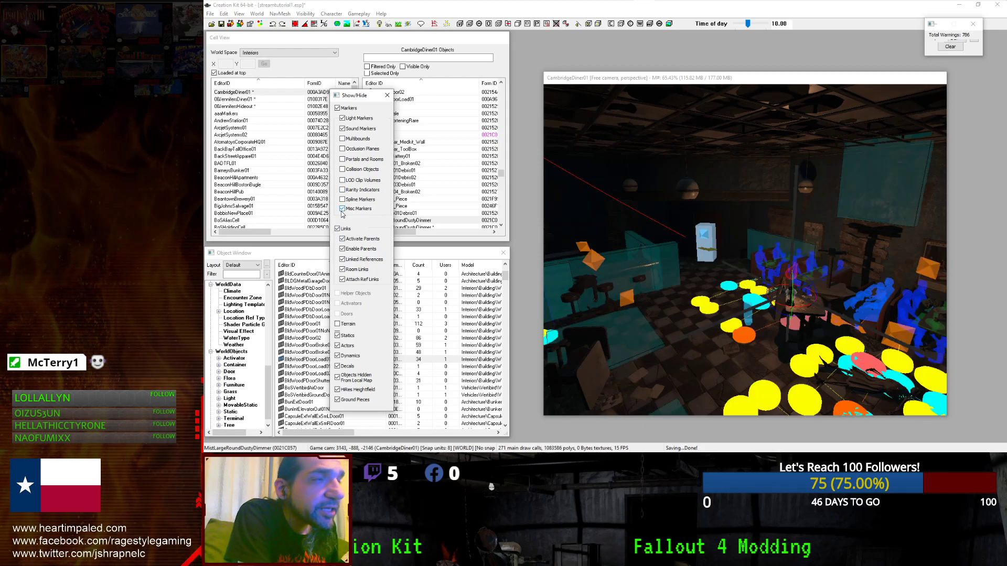
{"action": "left_click", "coordinate": [387, 95]}
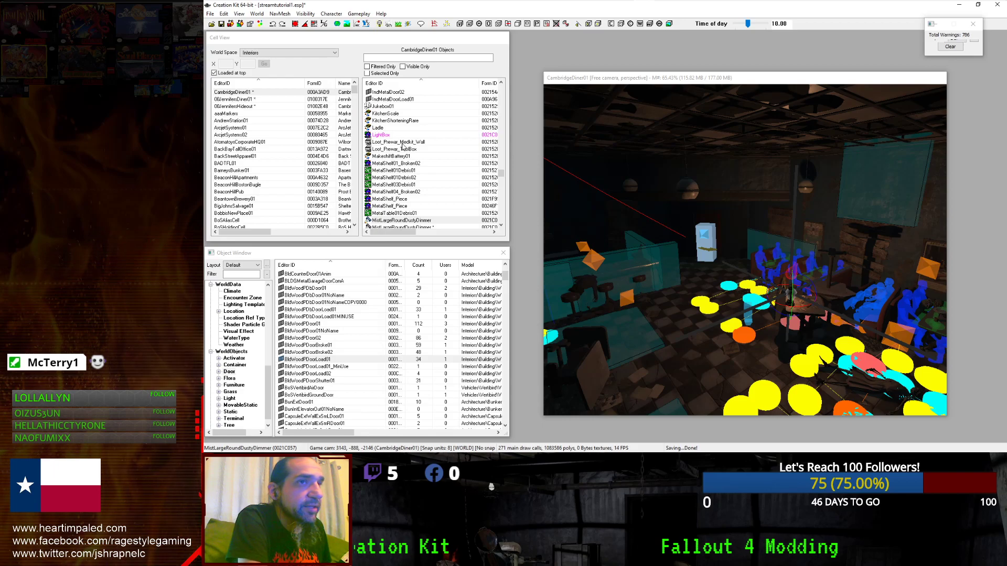
Compare the diner with markers shown and hidden, leaving them hidden, and look over the floor and lantern-lit table.
{"action": "key", "text": "m"}
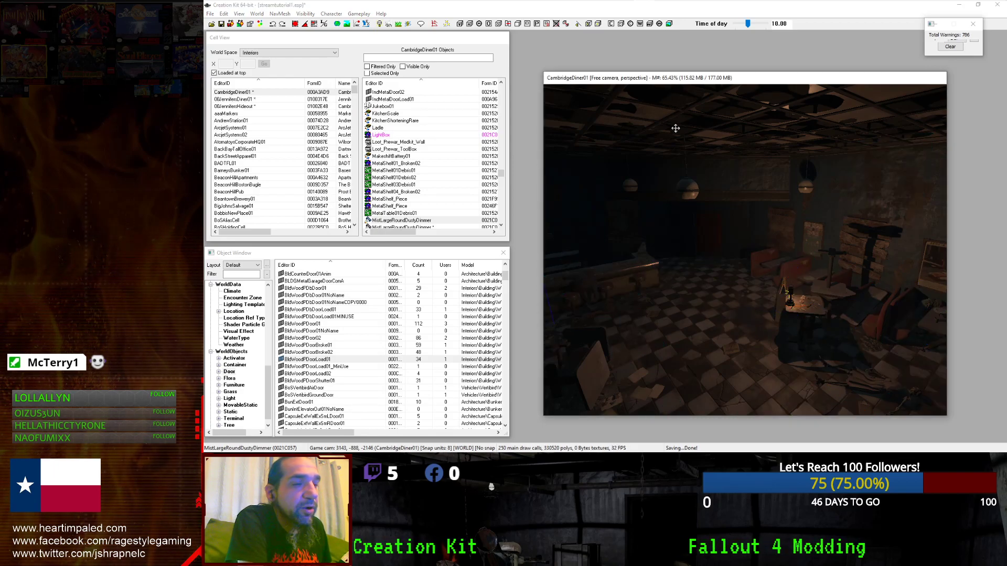
{"action": "key", "text": "m"}
{"action": "key", "text": "m"}
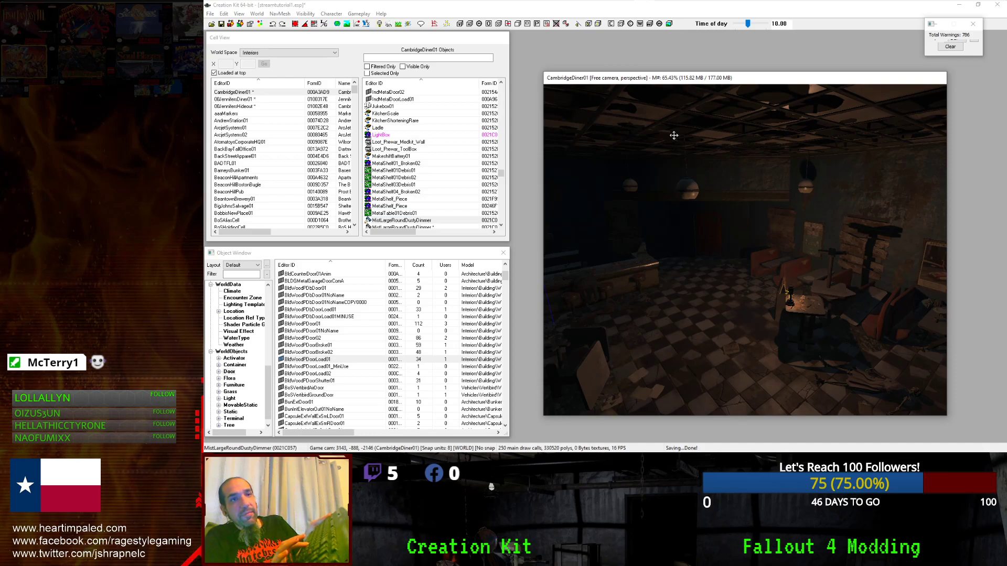
{"action": "key", "text": "m"}
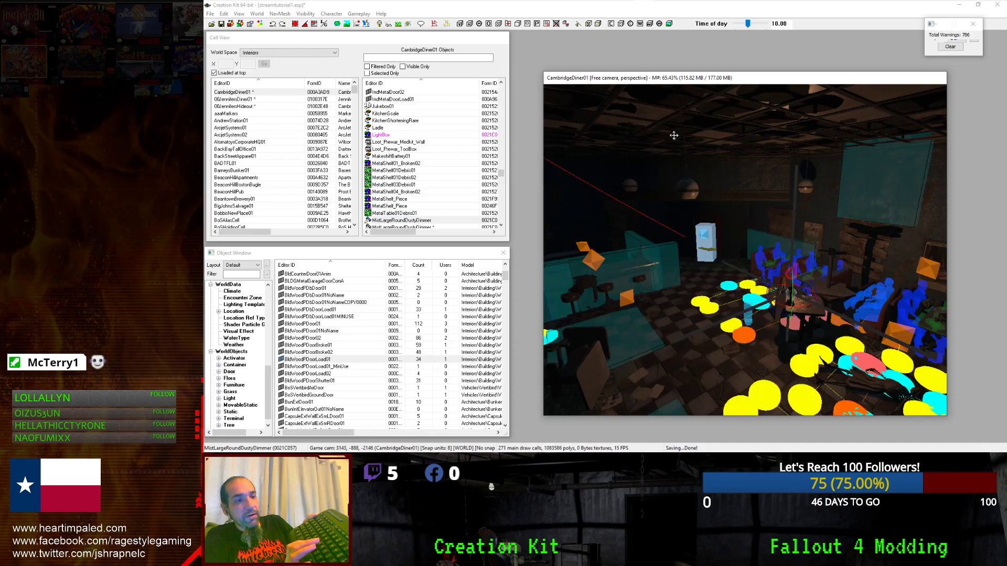
{"action": "key", "text": "m"}
{"action": "key", "text": "m"}
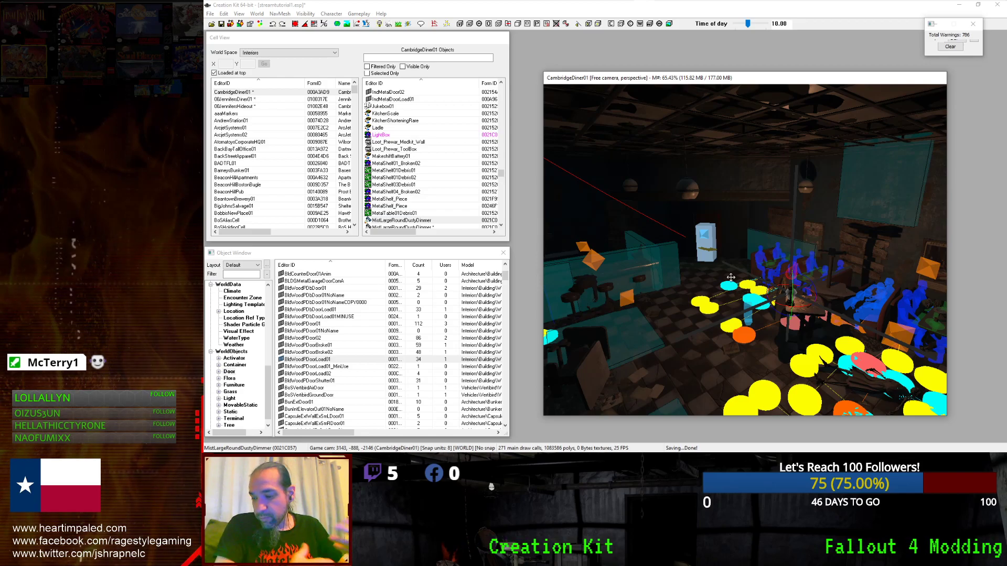
{"action": "key", "text": "m"}
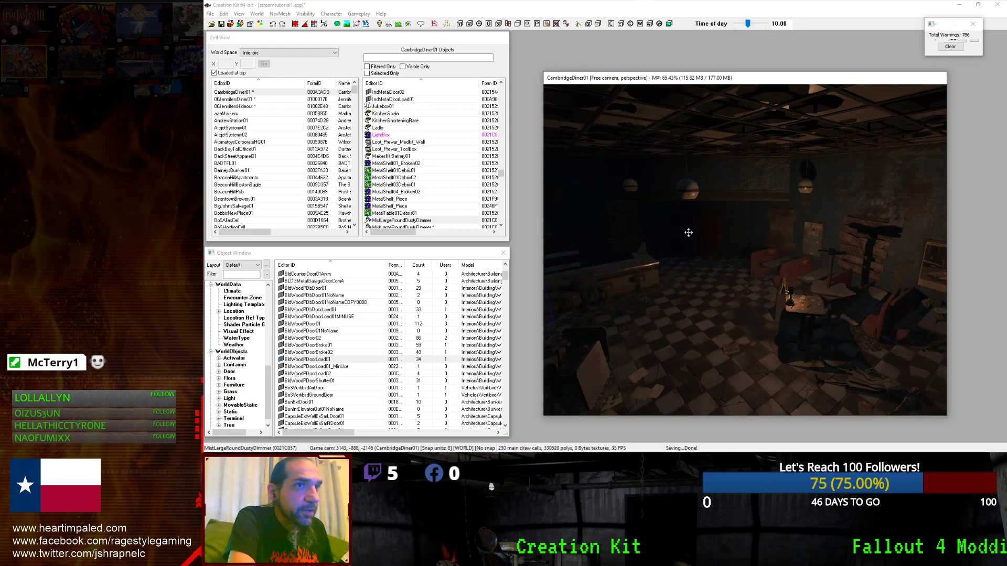
{"action": "scroll", "coordinate": [687, 232], "scroll_direction": "up", "scroll_amount": 3}
{"action": "mouse_move", "coordinate": [688, 232]}
{"action": "middle_mouse_down", "text": "shift"}
{"action": "mouse_move", "coordinate": [708, 260]}
{"action": "mouse_move", "coordinate": [688, 242]}
{"action": "middle_mouse_up", "text": "shift"}
{"action": "scroll", "coordinate": [705, 257], "scroll_direction": "up", "scroll_amount": 4}
{"action": "scroll", "coordinate": [710, 255], "scroll_direction": "down", "scroll_amount": 4}
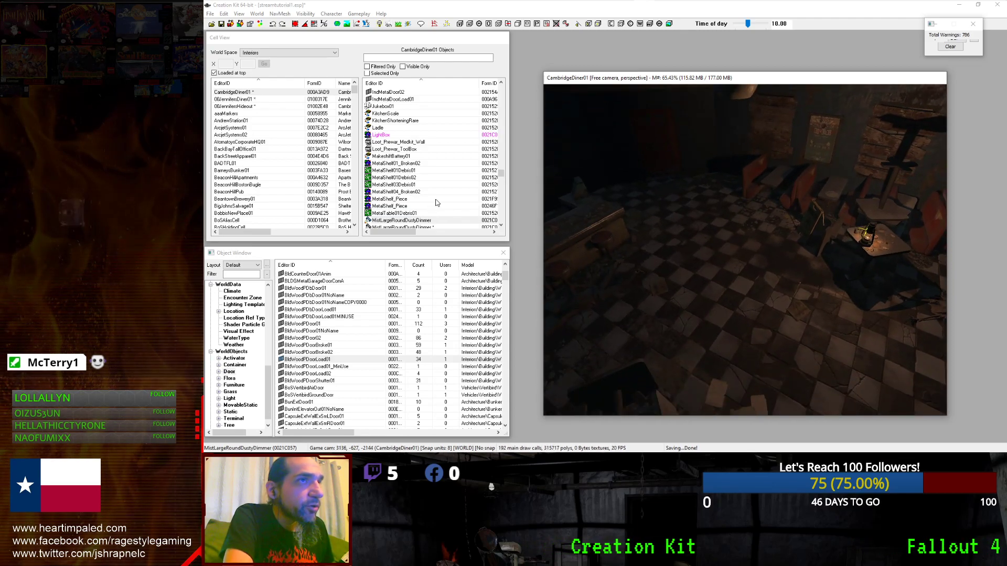
Load the 00JennifersHideout interior cell into the render window.
{"action": "left_click", "coordinate": [249, 93]}
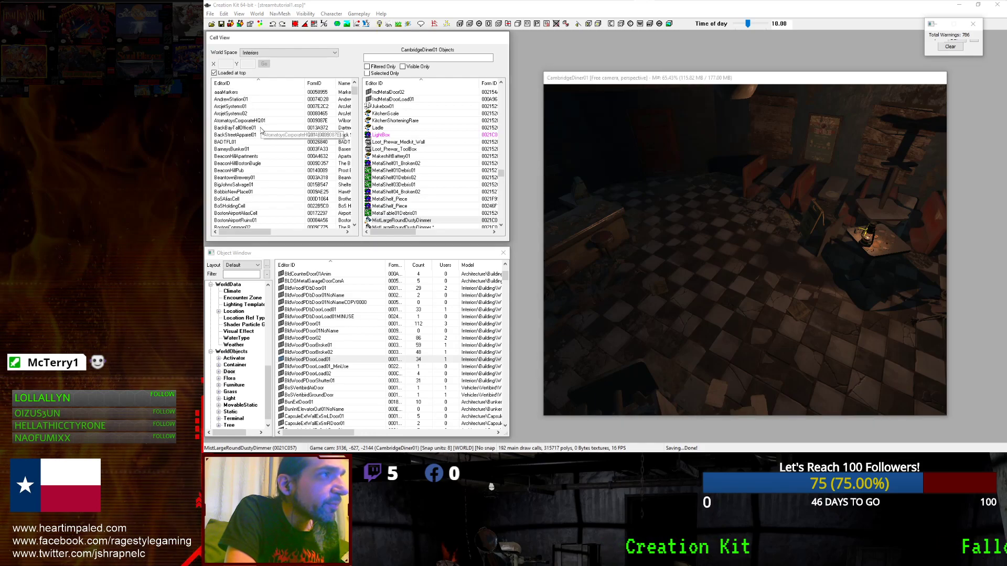
{"action": "left_click", "coordinate": [248, 106]}
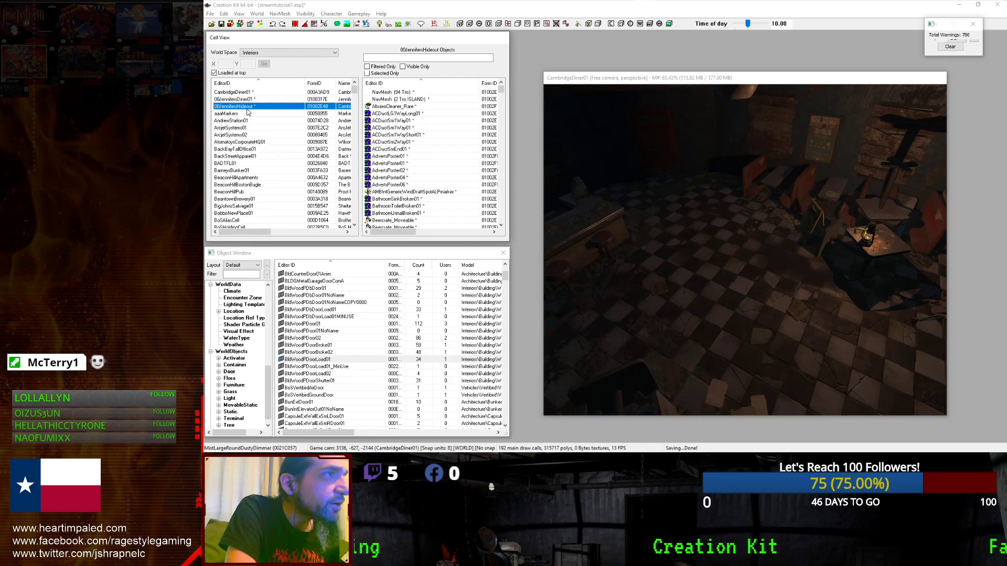
{"action": "double_click", "coordinate": [247, 107]}
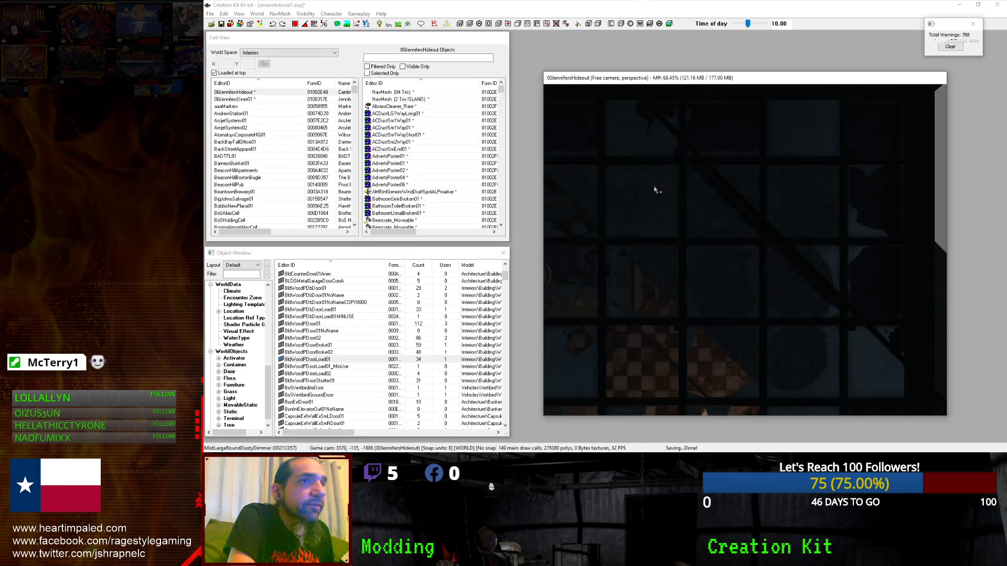
{"action": "middle_click_drag", "start_coordinate": [670, 238], "coordinate": [566, 173], "text": "shift"}
Delete the empty 00JennifersDiner01 interior cell and confirm the deletion.
{"action": "left_click", "coordinate": [223, 100]}
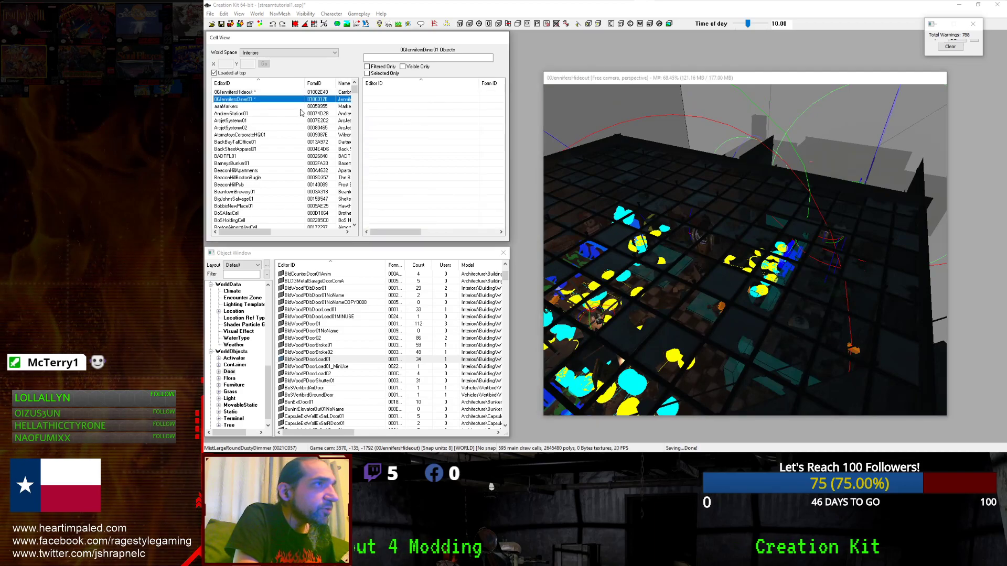
{"action": "left_click", "coordinate": [262, 93]}
{"action": "left_click", "coordinate": [259, 99]}
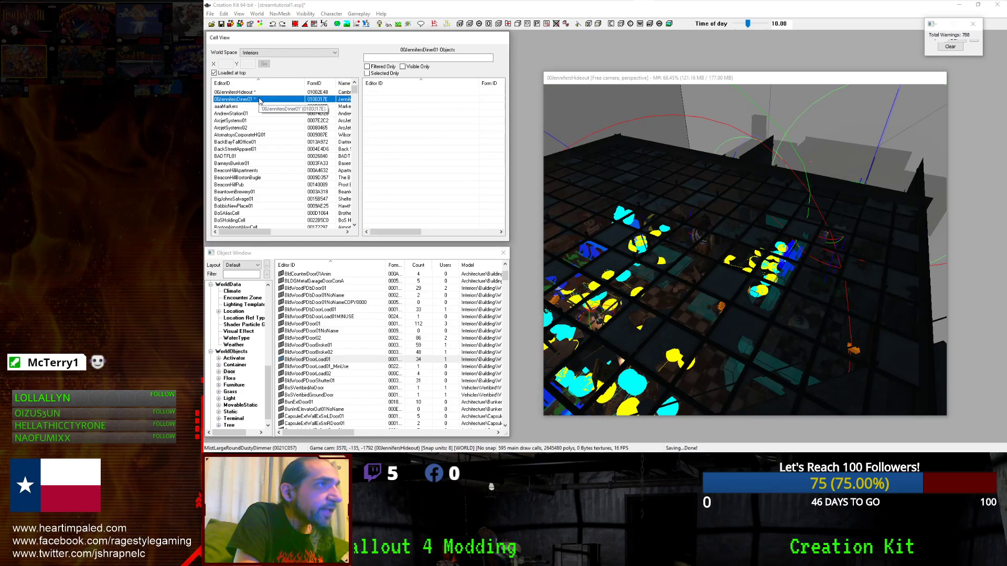
{"action": "key", "text": "Delete"}
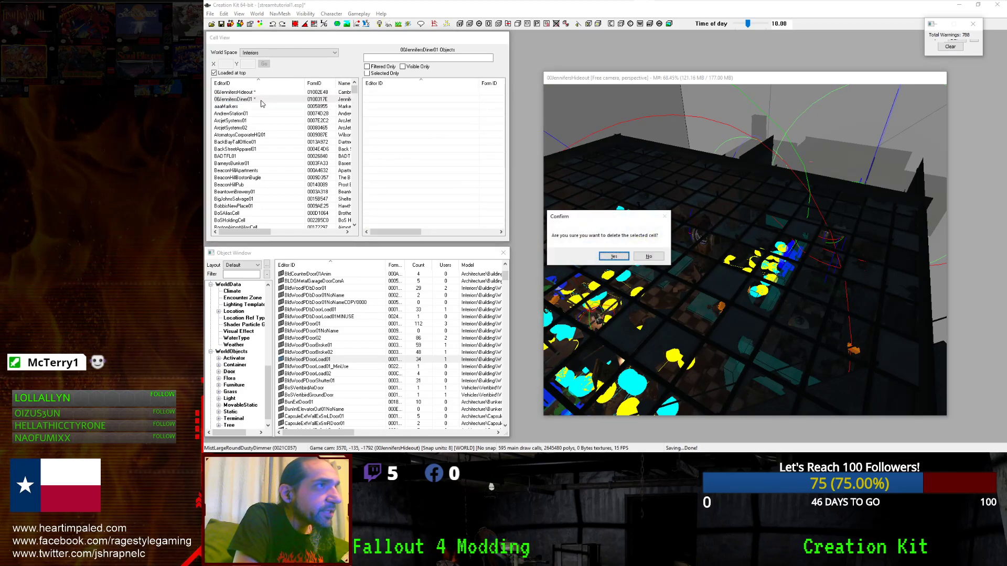
{"action": "left_click", "coordinate": [608, 256]}
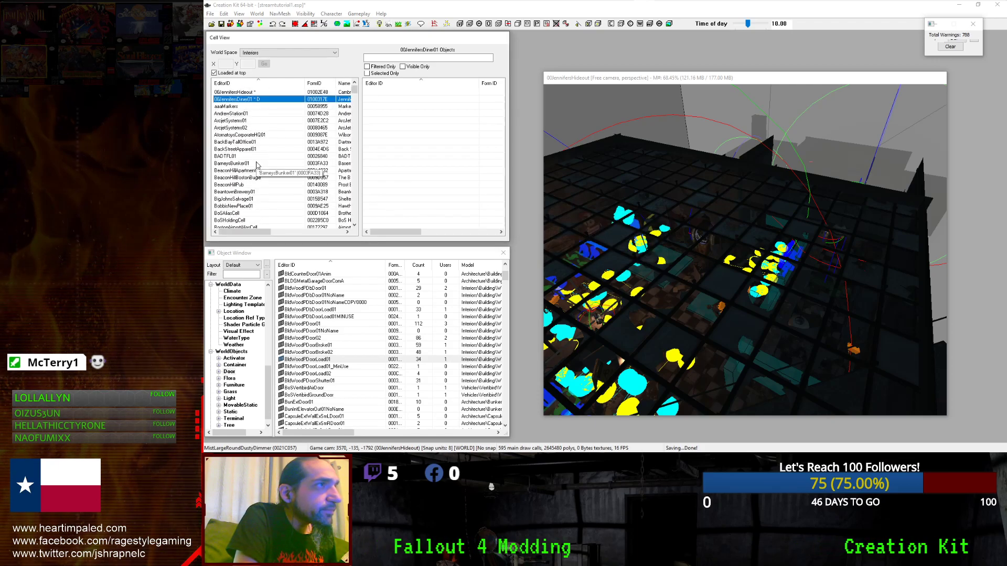
Bring the hideout's dining room into view with markers hidden and show it in bright editor lighting.
{"action": "scroll", "coordinate": [846, 324], "scroll_direction": "down", "scroll_amount": 5}
{"action": "scroll", "coordinate": [845, 324], "scroll_direction": "up", "scroll_amount": 5}
{"action": "middle_click_drag", "start_coordinate": [845, 324], "coordinate": [807, 335]}
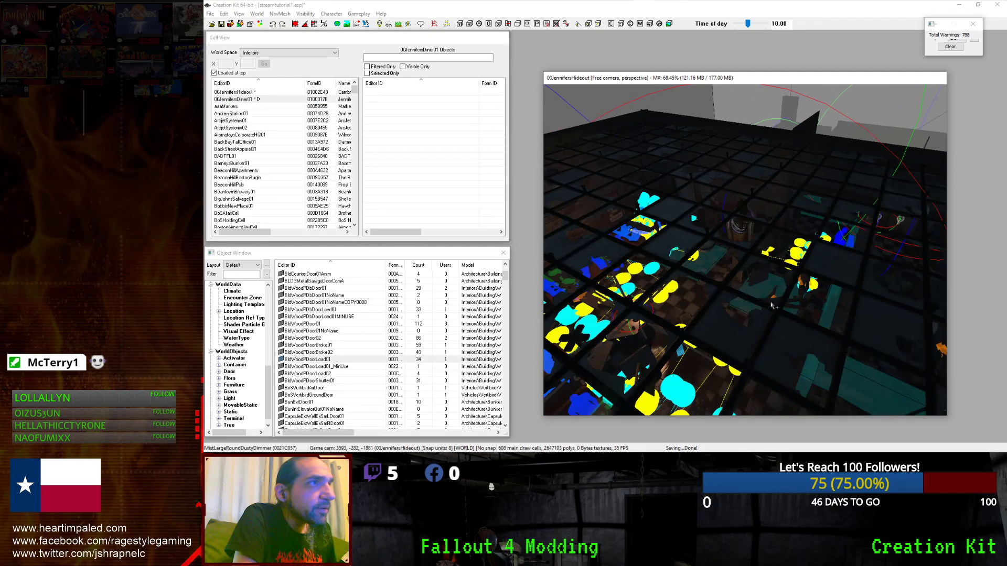
{"action": "scroll", "coordinate": [808, 336], "scroll_direction": "up", "scroll_amount": 3}
{"action": "scroll", "coordinate": [604, 270], "scroll_direction": "up", "scroll_amount": 6}
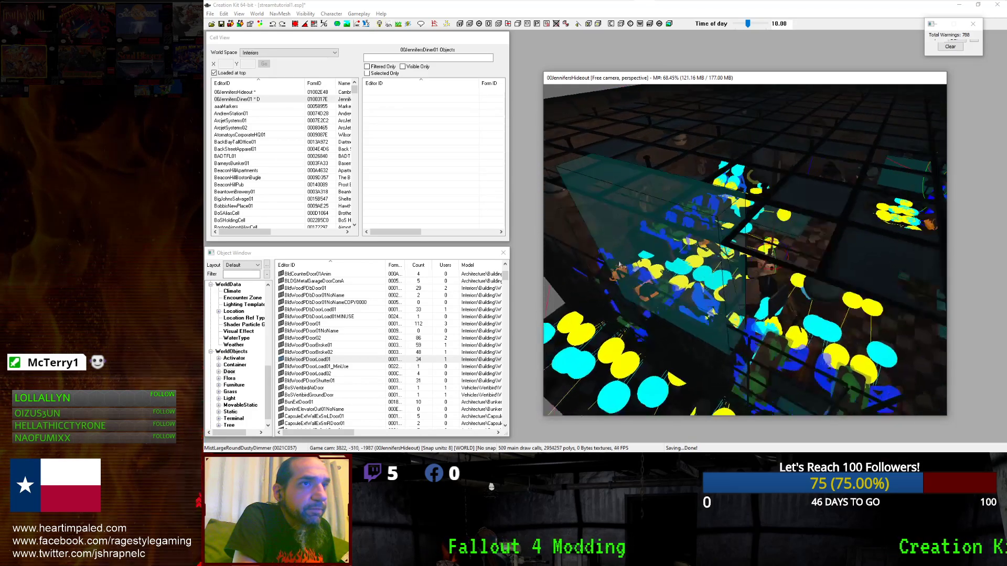
{"action": "middle_click_drag", "start_coordinate": [599, 267], "coordinate": [550, 275], "text": "shift"}
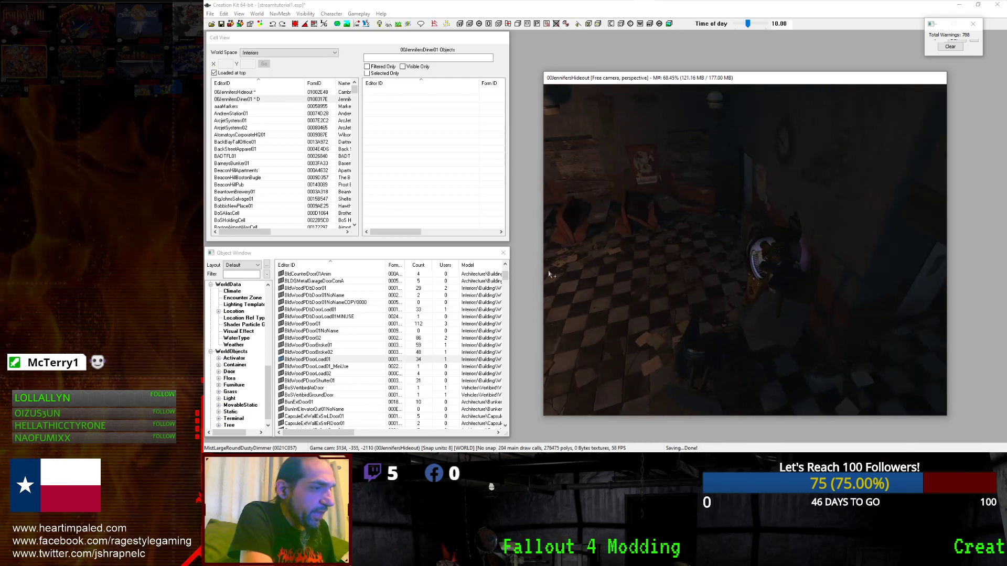
{"action": "left_click", "coordinate": [380, 24]}
{"action": "middle_click_drag", "start_coordinate": [711, 256], "coordinate": [722, 255], "text": "shift"}
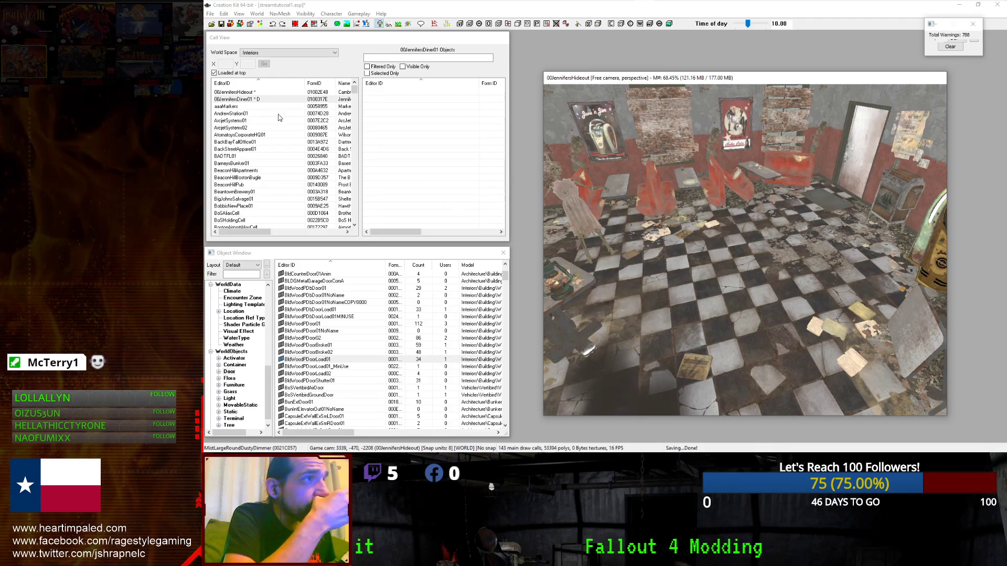
Filter the actors by "jennif" and place the 00EQJennifer NPC on the hideout's checkered dining-room floor.
{"action": "left_click", "coordinate": [247, 274]}
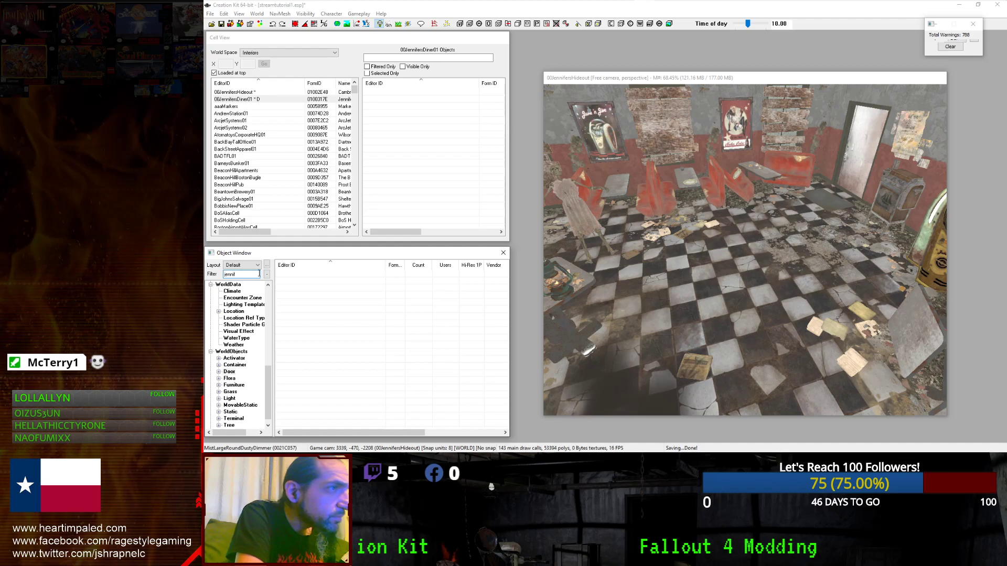
{"action": "scroll", "coordinate": [267, 400], "scroll_direction": "up", "scroll_amount": 15}
{"action": "left_click", "coordinate": [223, 284]}
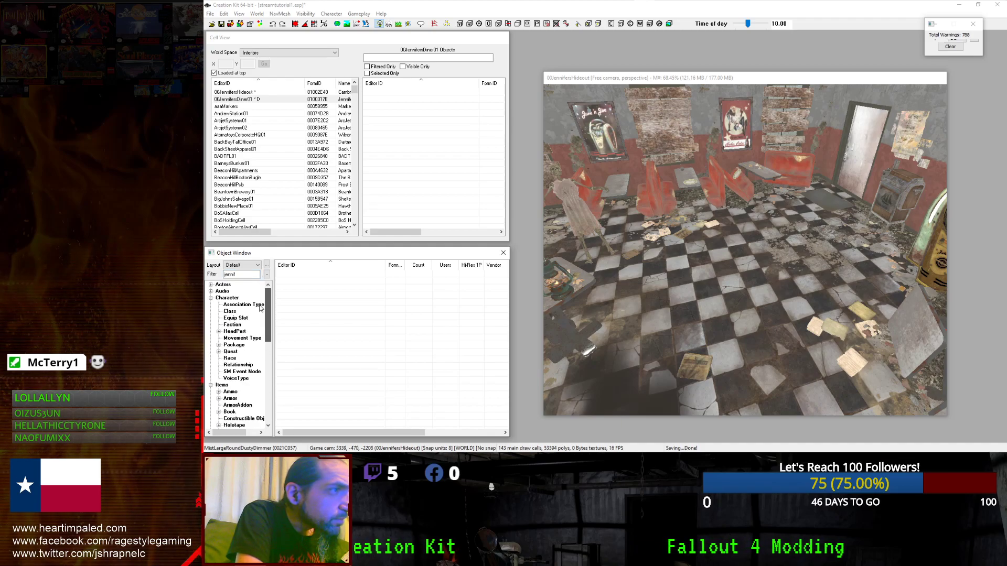
{"action": "left_click_drag", "start_coordinate": [287, 274], "coordinate": [643, 299]}
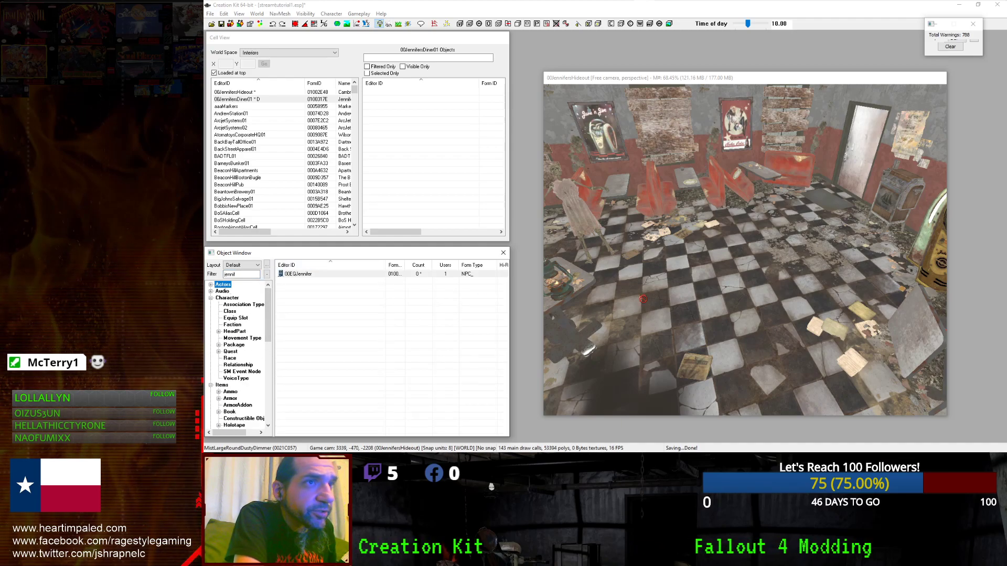
{"action": "left_click_drag", "start_coordinate": [773, 257], "coordinate": [764, 323]}
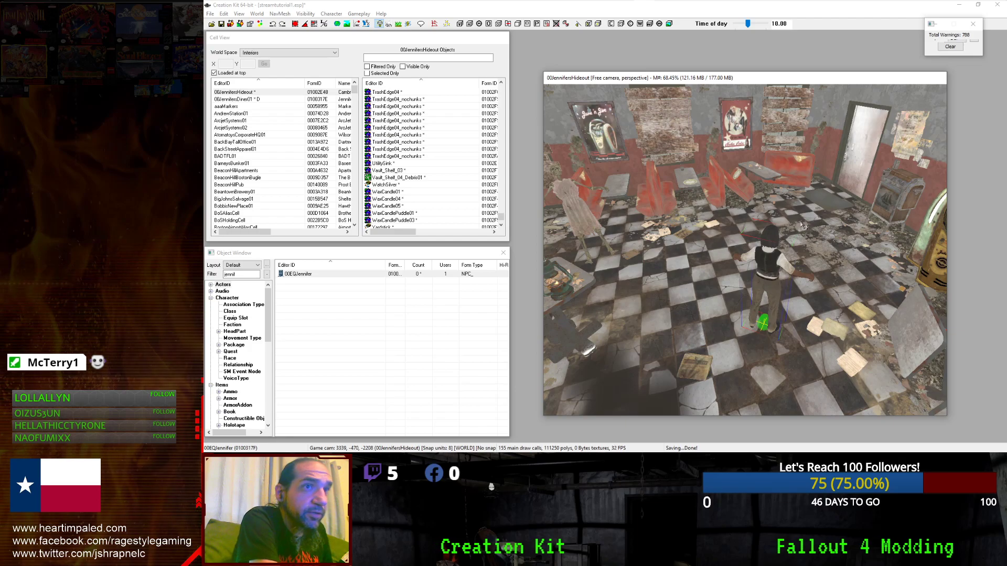
Examine the placed 00EQJennifer NPC from behind and from the front within the dining room.
{"action": "scroll", "coordinate": [776, 257], "scroll_direction": "up", "scroll_amount": 3}
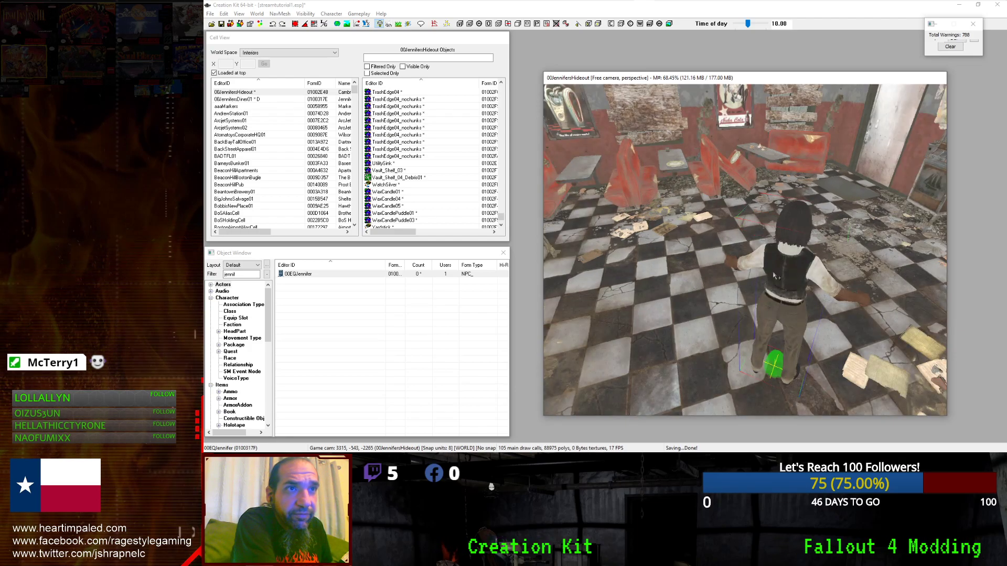
{"action": "middle_click_drag", "start_coordinate": [772, 275], "coordinate": [713, 227]}
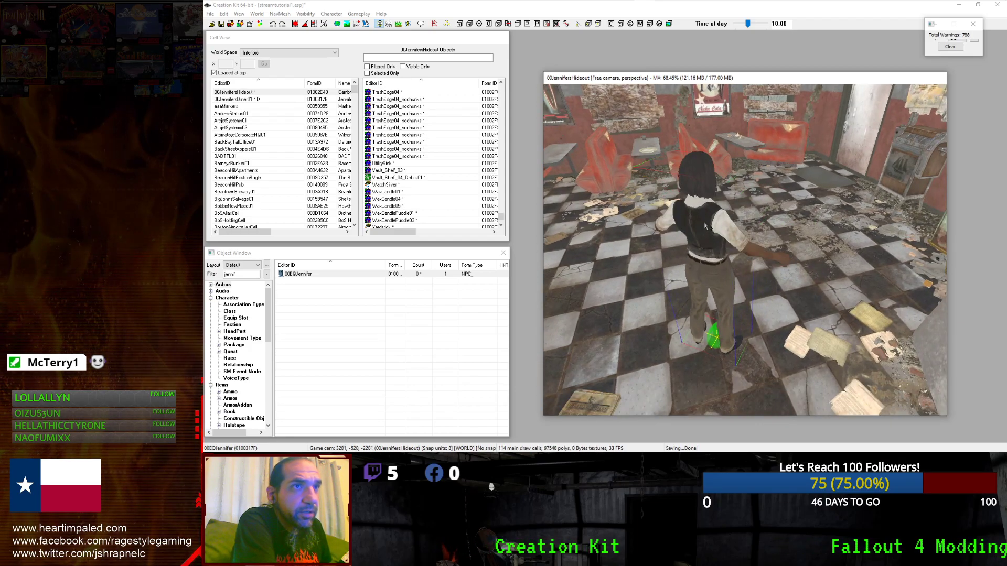
{"action": "scroll", "coordinate": [713, 227], "scroll_direction": "down", "scroll_amount": 5}
{"action": "scroll", "coordinate": [715, 226], "scroll_direction": "up", "scroll_amount": 4}
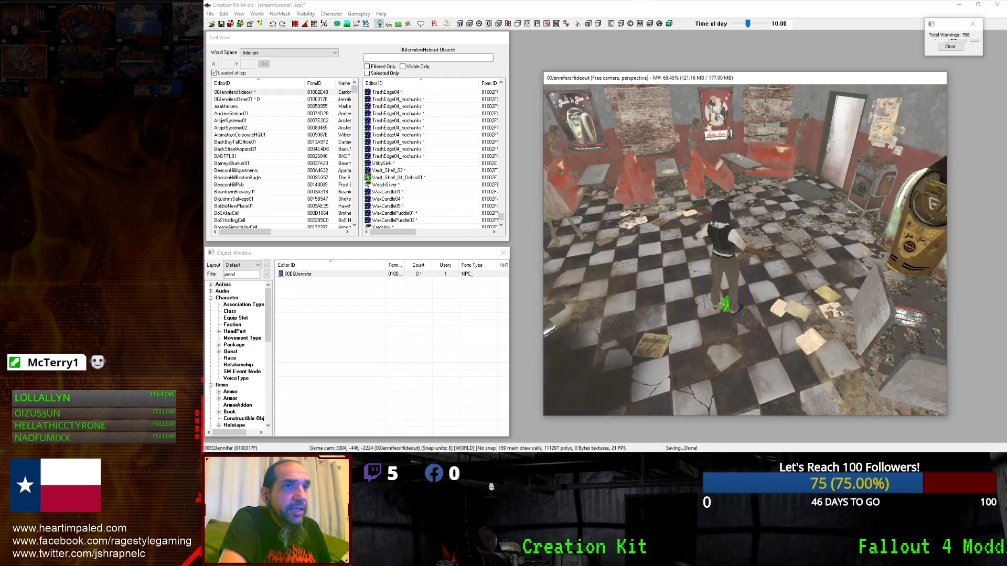
{"action": "middle_click_drag", "start_coordinate": [722, 227], "coordinate": [944, 232], "text": "shift"}
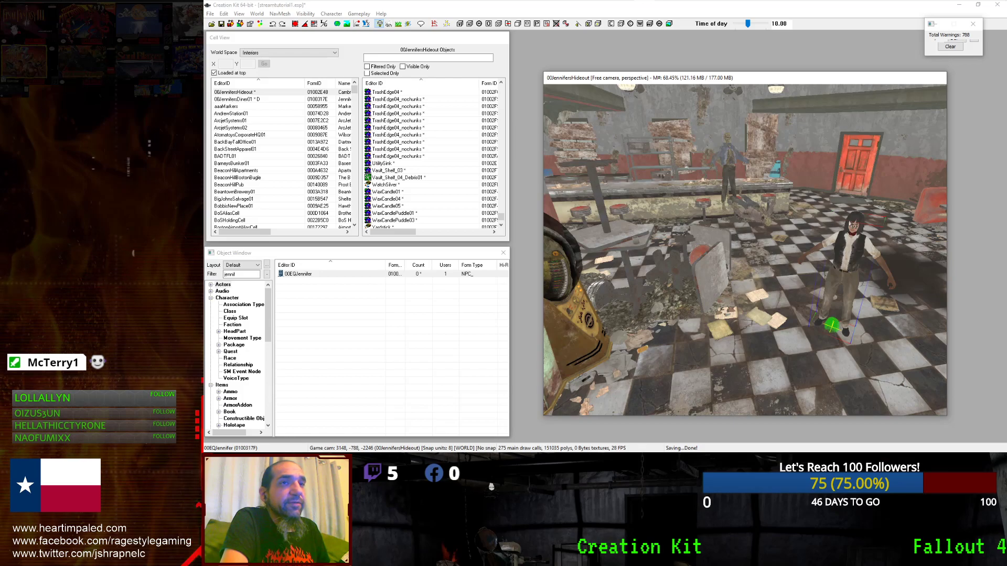
Delete the 00EQJennifer NPC placed on the hideout's dining-room floor.
{"action": "key", "text": "Delete"}
Open the reference of the hideout's red painted wooden door, check its base door form, and show its teleport settings.
{"action": "middle_click_drag", "start_coordinate": [853, 226], "coordinate": [825, 253], "text": "shift"}
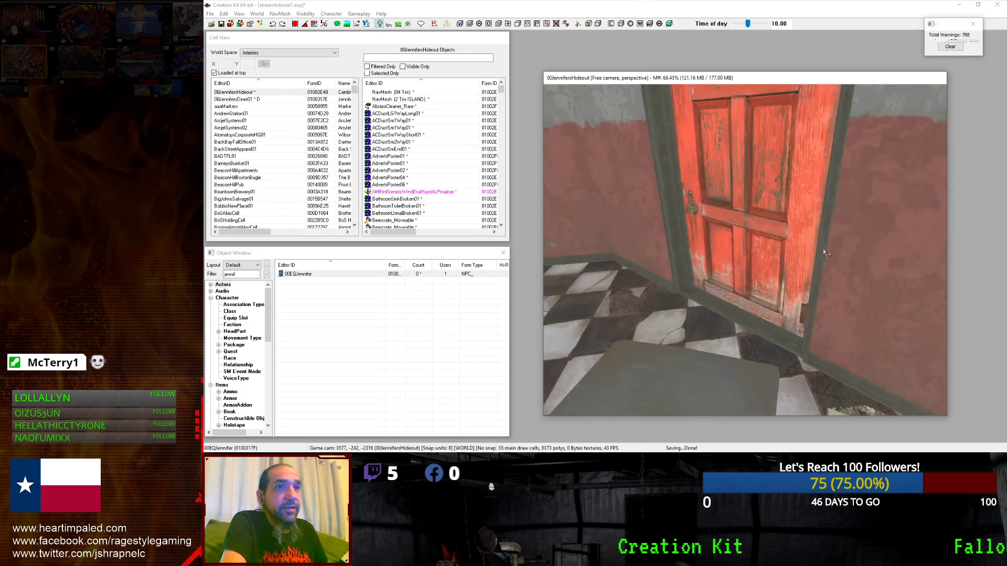
{"action": "left_click", "coordinate": [773, 225]}
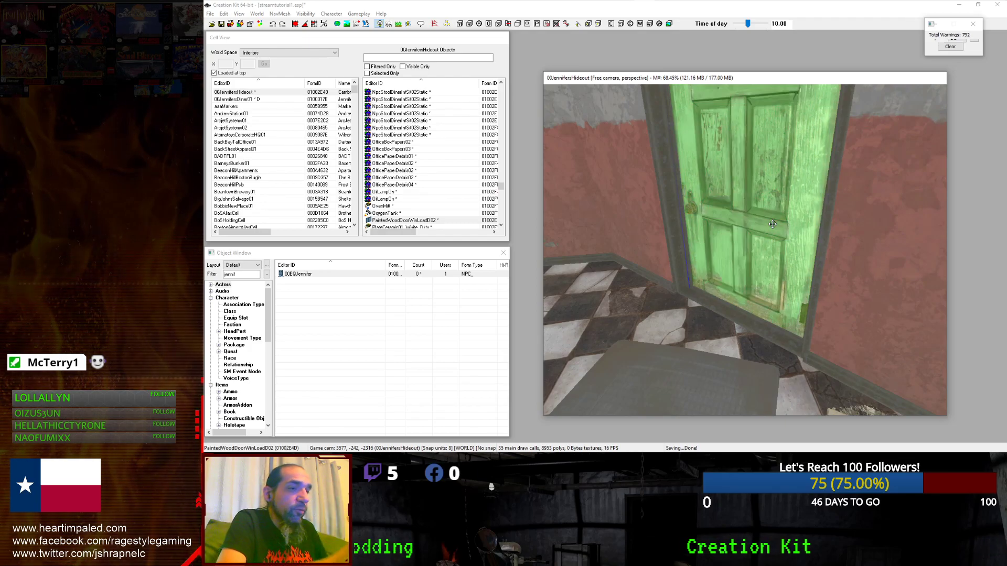
{"action": "double_click", "coordinate": [747, 203]}
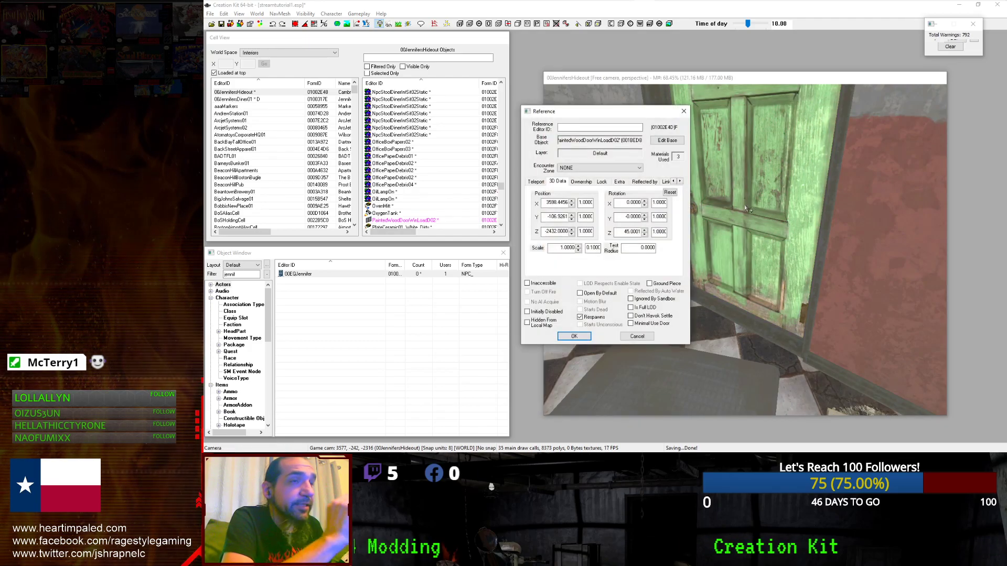
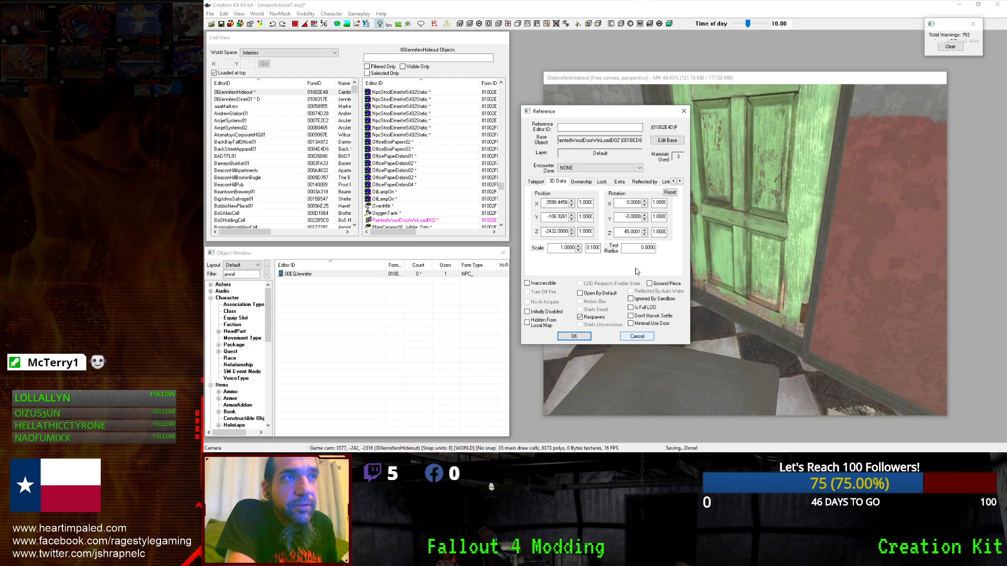
{"action": "left_click", "coordinate": [666, 141]}
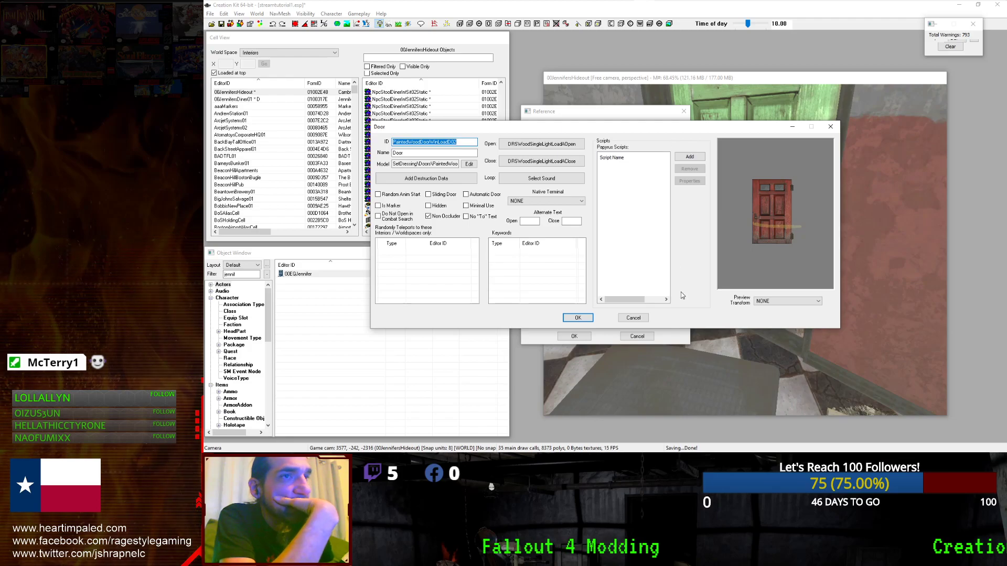
{"action": "left_click", "coordinate": [633, 319]}
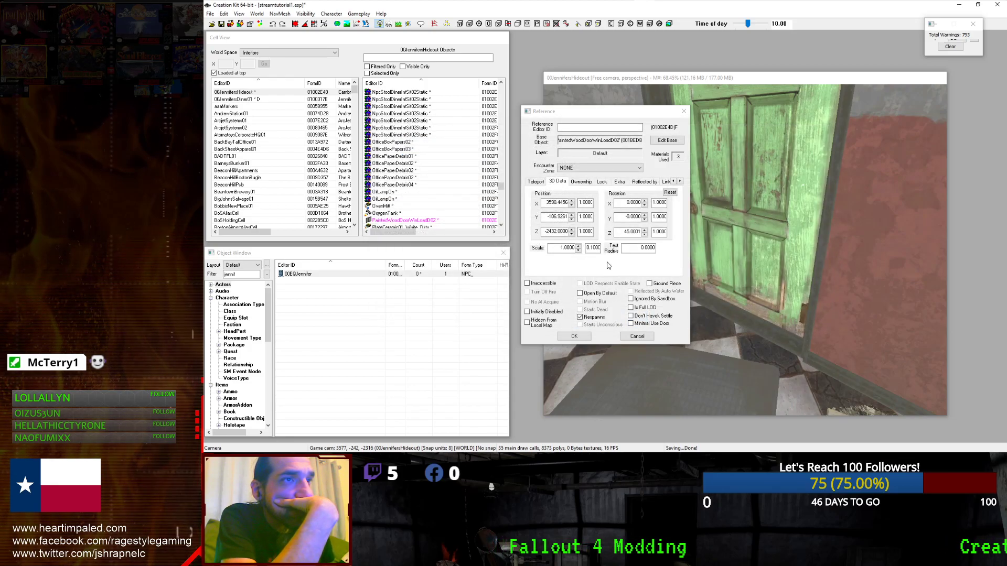
{"action": "left_click", "coordinate": [536, 182]}
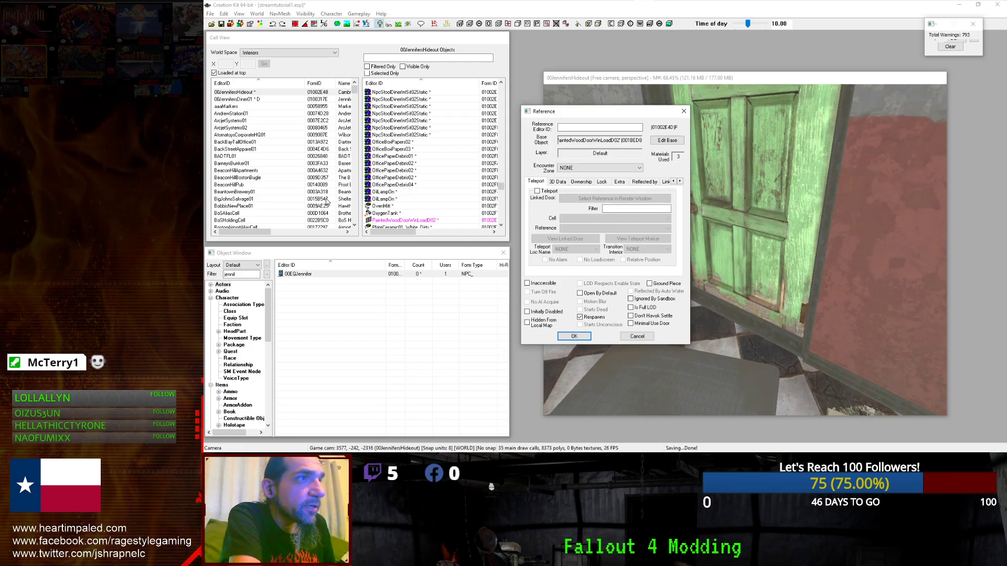
Load the RoadsidePinesMotelExt exterior cell from the recent cells.
{"action": "left_click", "coordinate": [299, 53]}
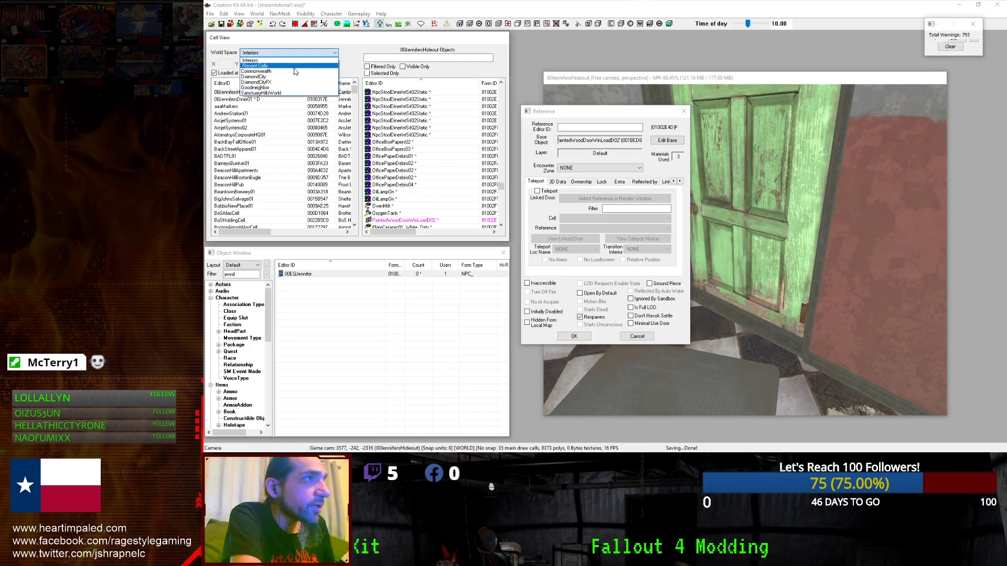
{"action": "left_click", "coordinate": [292, 72]}
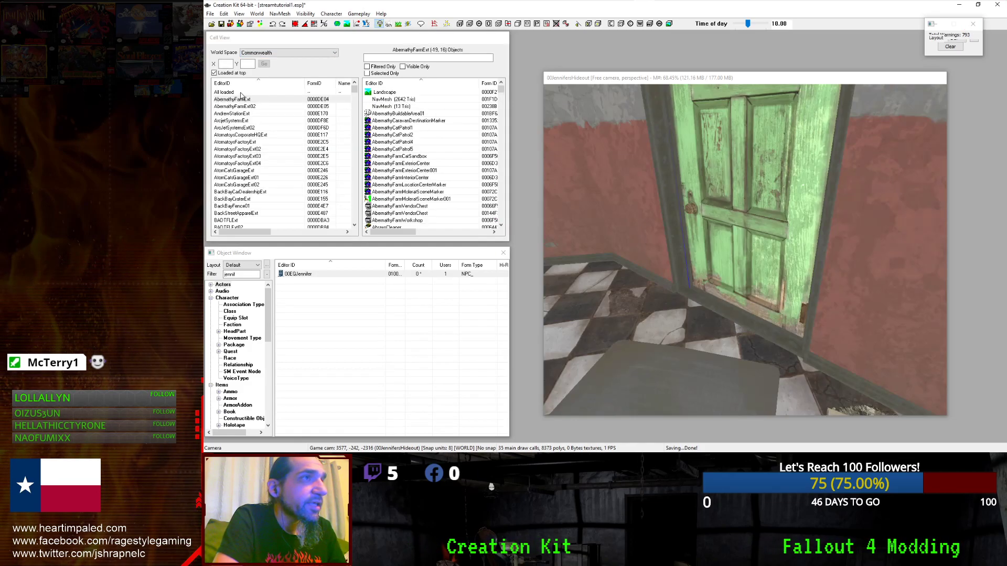
{"action": "left_click", "coordinate": [268, 53]}
{"action": "left_click", "coordinate": [257, 70]}
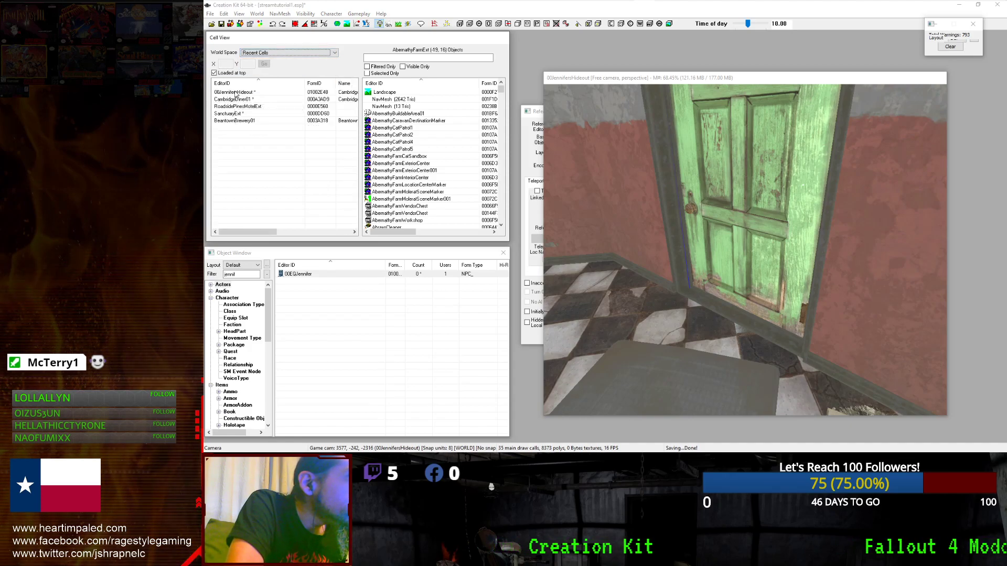
{"action": "left_click", "coordinate": [257, 107]}
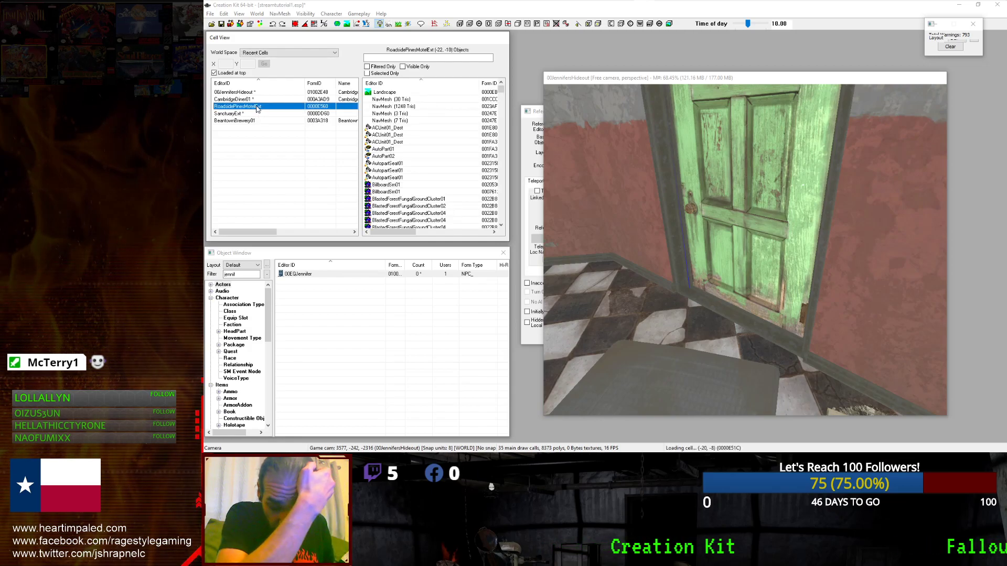
{"action": "double_click", "coordinate": [257, 107]}
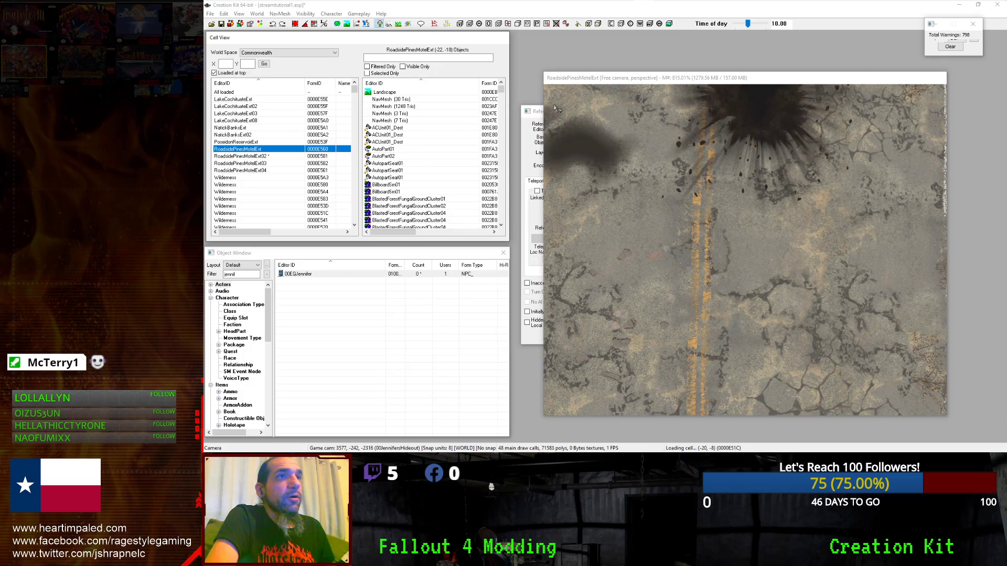
Locate the wooden door beneath the Attorney sign on the brick building and open its reference properties.
{"action": "left_click", "coordinate": [704, 83]}
{"action": "middle_click_drag", "start_coordinate": [708, 157], "coordinate": [740, 267], "text": "shift"}
{"action": "scroll", "coordinate": [715, 265], "scroll_direction": "down", "scroll_amount": 4}
{"action": "scroll", "coordinate": [775, 276], "scroll_direction": "up", "scroll_amount": 3}
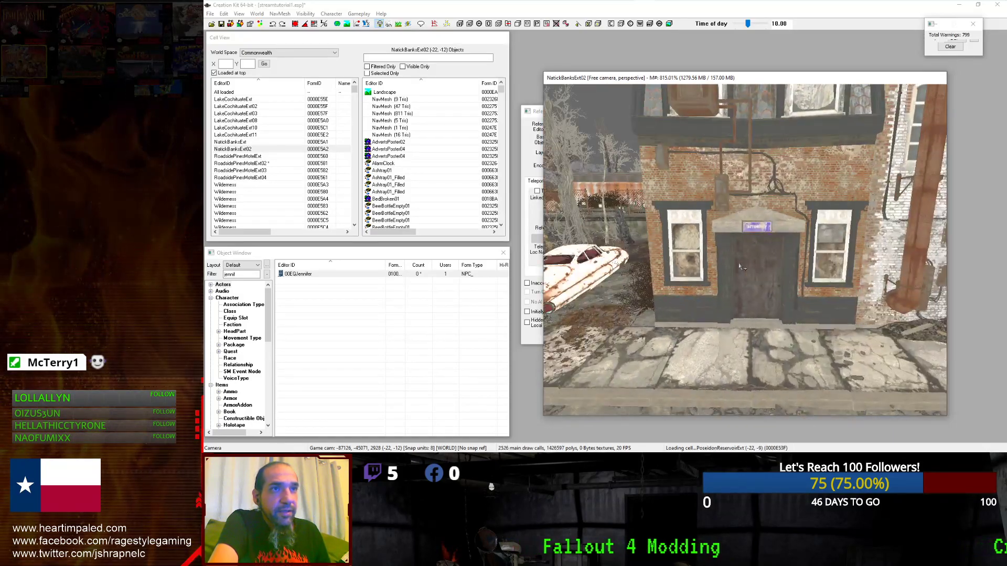
{"action": "scroll", "coordinate": [777, 254], "scroll_direction": "up", "scroll_amount": 5}
{"action": "scroll", "coordinate": [780, 257], "scroll_direction": "down", "scroll_amount": 3}
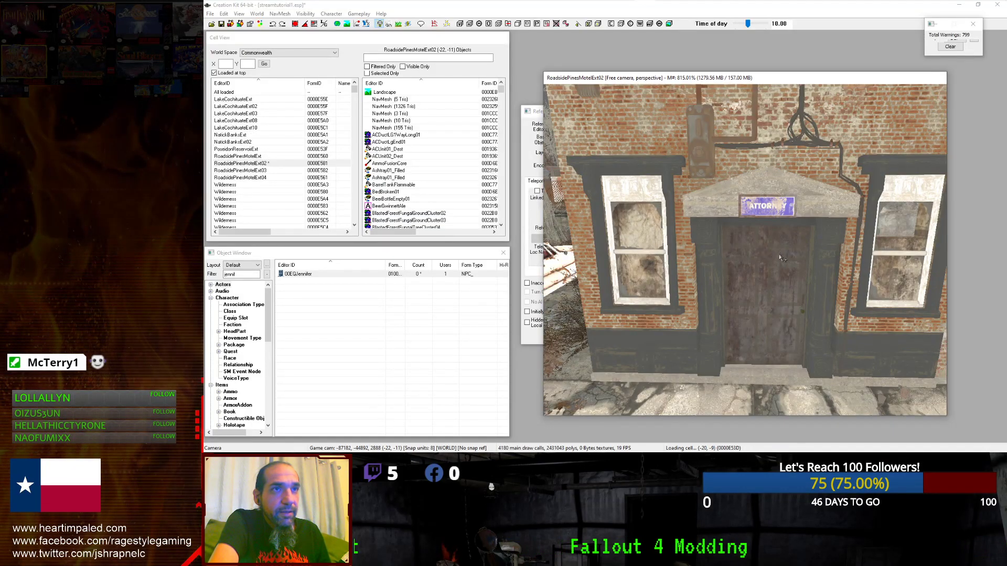
{"action": "left_click", "coordinate": [772, 276]}
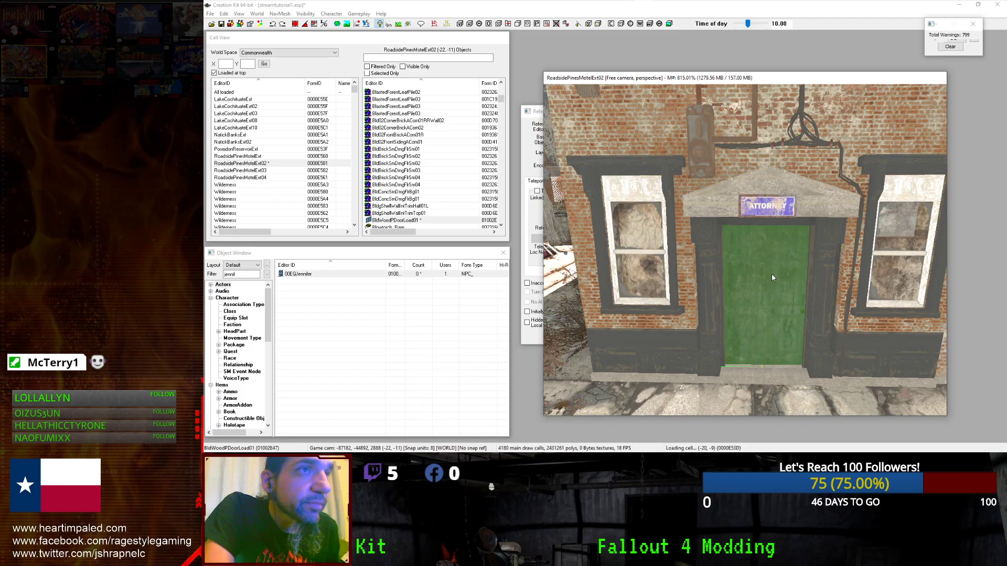
{"action": "double_click", "coordinate": [755, 227]}
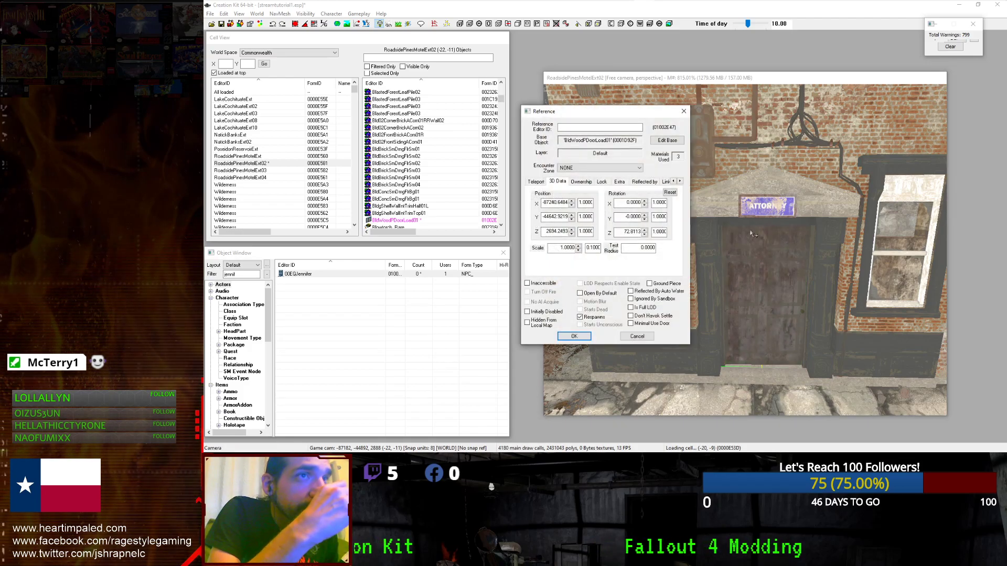
Swap the Attorney sign above the door for the Coffee Shop sign variant SignClutterG01b.
{"action": "left_click", "coordinate": [748, 208]}
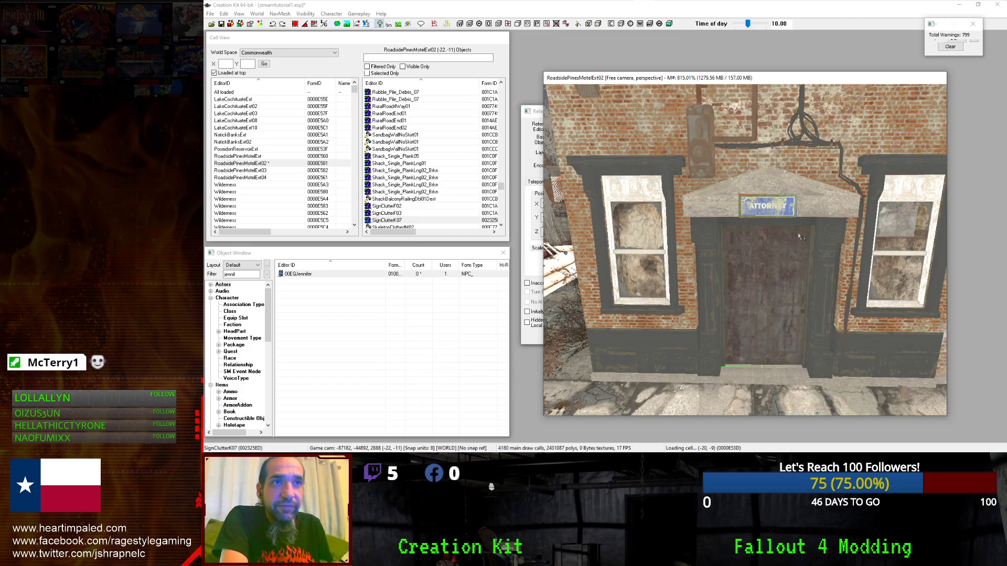
{"action": "scroll", "coordinate": [800, 237], "scroll_direction": "down", "scroll_amount": 1, "text": "alt"}
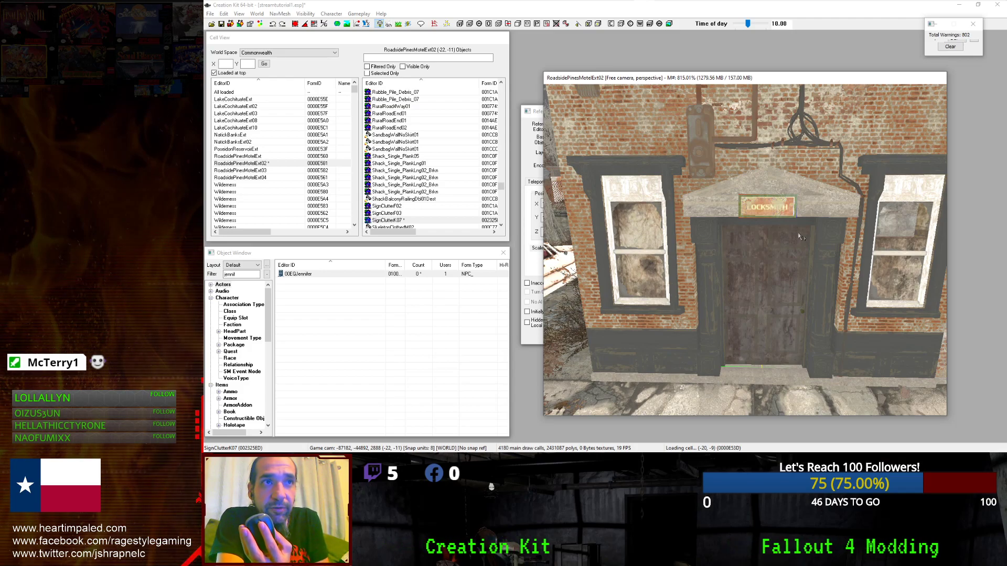
{"action": "scroll", "coordinate": [800, 237], "scroll_direction": "up", "scroll_amount": 1, "text": "alt"}
{"action": "scroll", "coordinate": [800, 237], "scroll_direction": "down", "scroll_amount": 1, "text": "alt"}
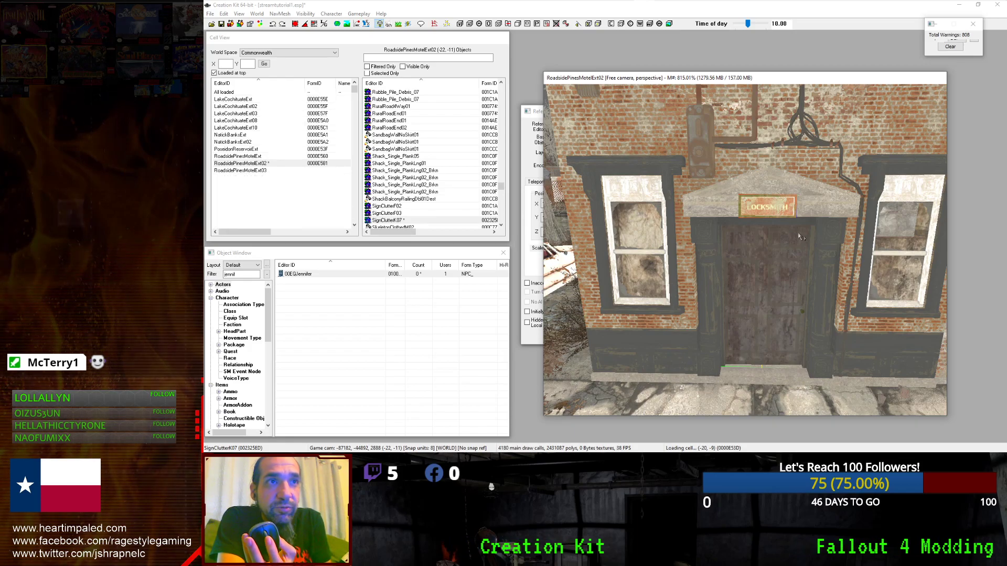
{"action": "scroll", "coordinate": [801, 237], "scroll_direction": "down", "scroll_amount": 1, "text": "alt"}
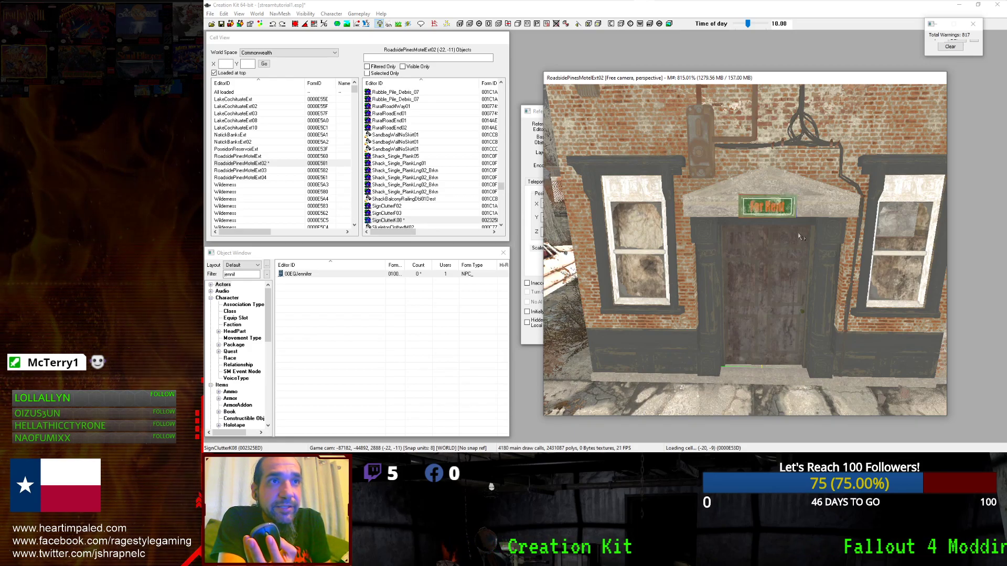
{"action": "scroll", "coordinate": [800, 237], "scroll_direction": "up", "scroll_amount": 1, "text": "alt"}
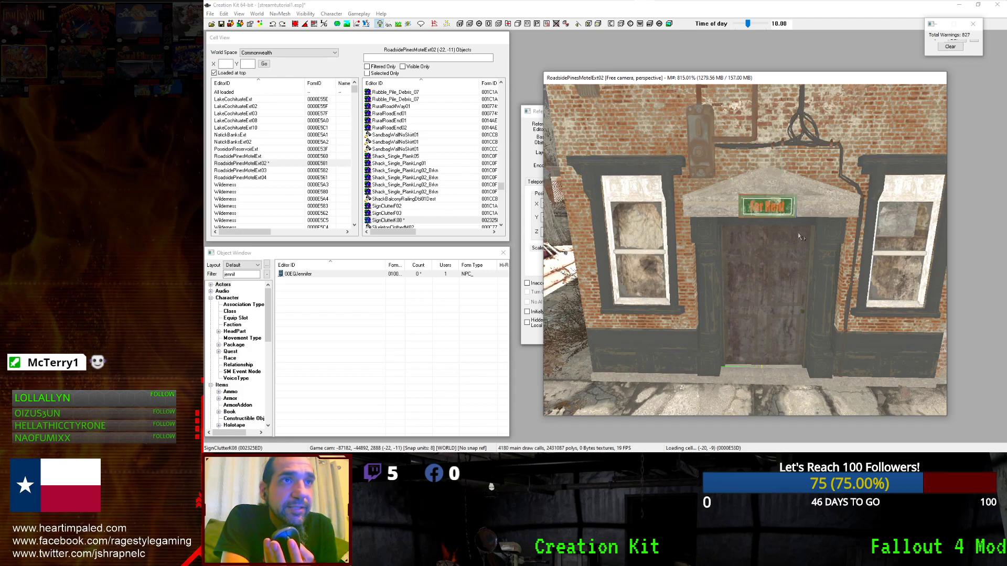
{"action": "scroll", "coordinate": [800, 237], "scroll_direction": "up", "scroll_amount": 3, "text": "alt"}
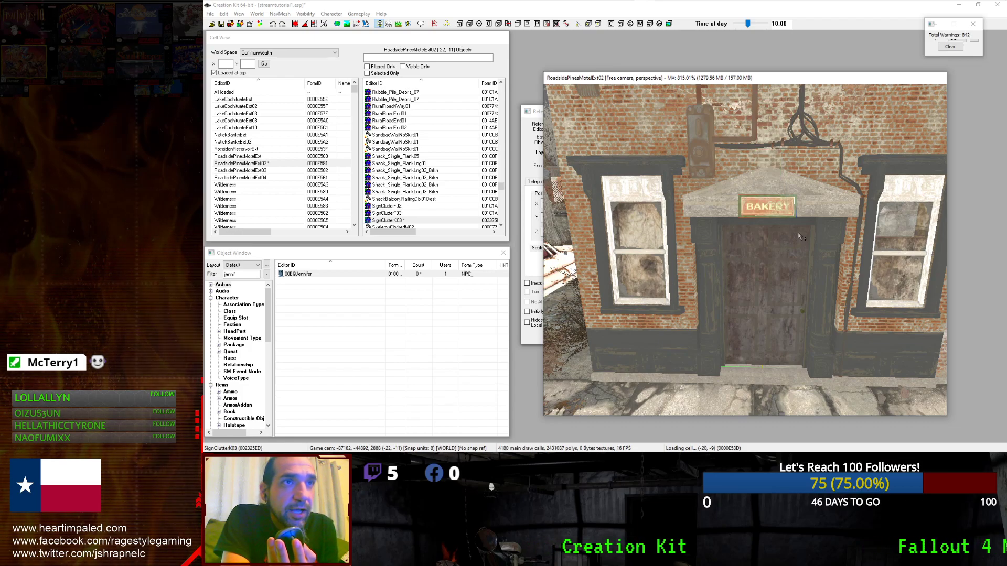
{"action": "scroll", "coordinate": [800, 237], "scroll_direction": "up", "scroll_amount": 3, "text": "alt"}
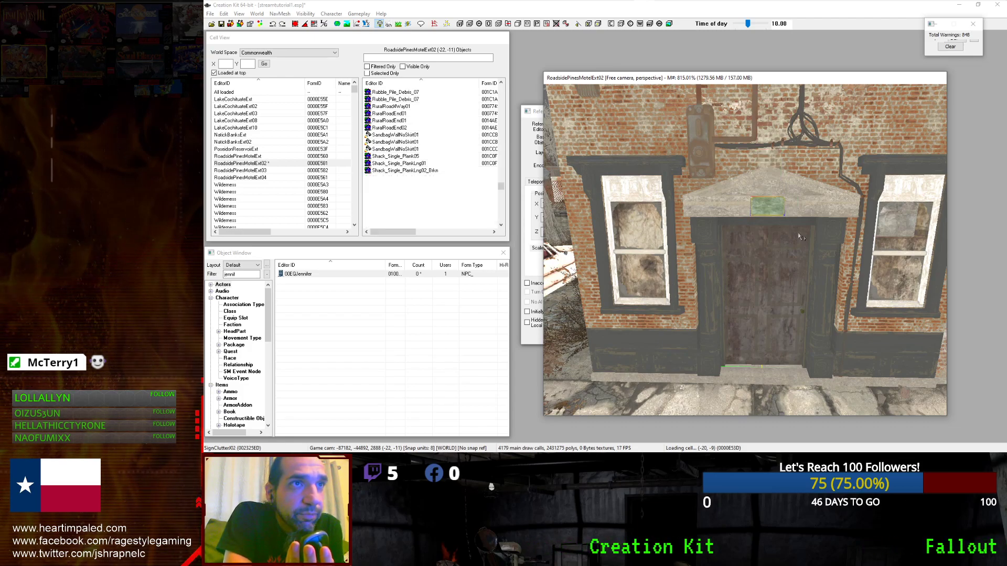
{"action": "scroll", "coordinate": [800, 237], "scroll_direction": "up", "scroll_amount": 1, "text": "alt"}
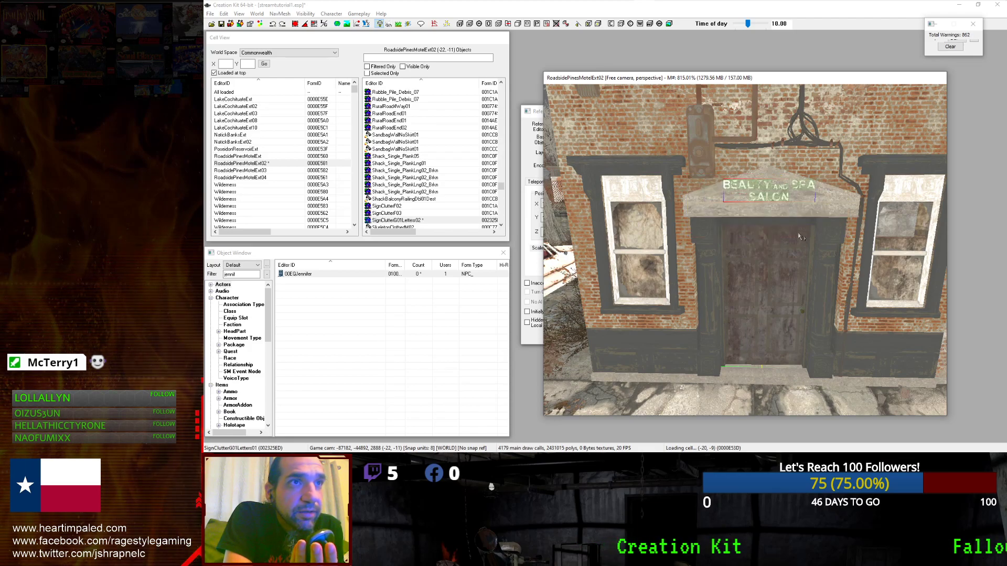
{"action": "scroll", "coordinate": [800, 237], "scroll_direction": "up", "scroll_amount": 2, "text": "alt"}
{"action": "scroll", "coordinate": [801, 237], "scroll_direction": "up", "scroll_amount": 2, "text": "alt"}
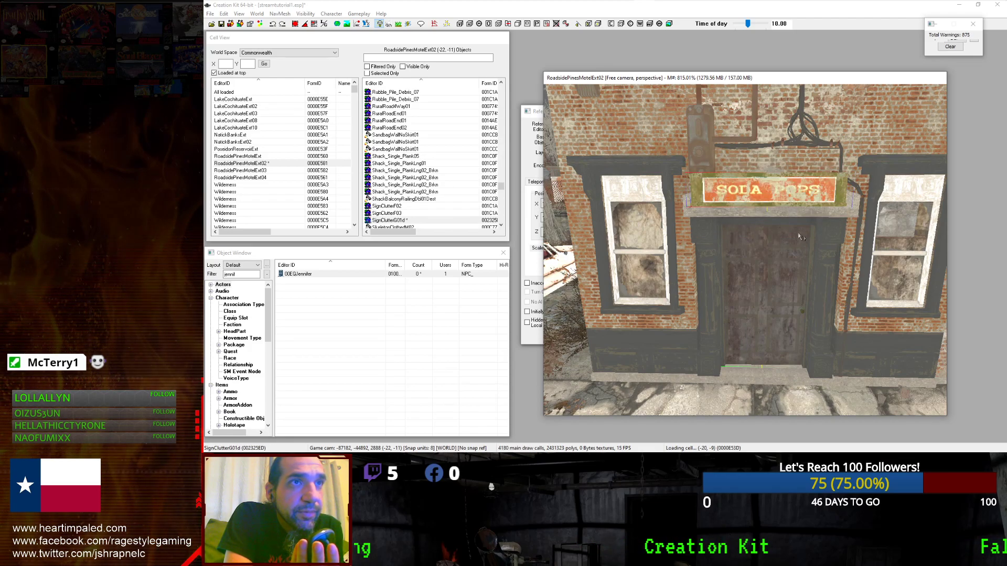
{"action": "scroll", "coordinate": [800, 237], "scroll_direction": "up", "scroll_amount": 1, "text": "alt"}
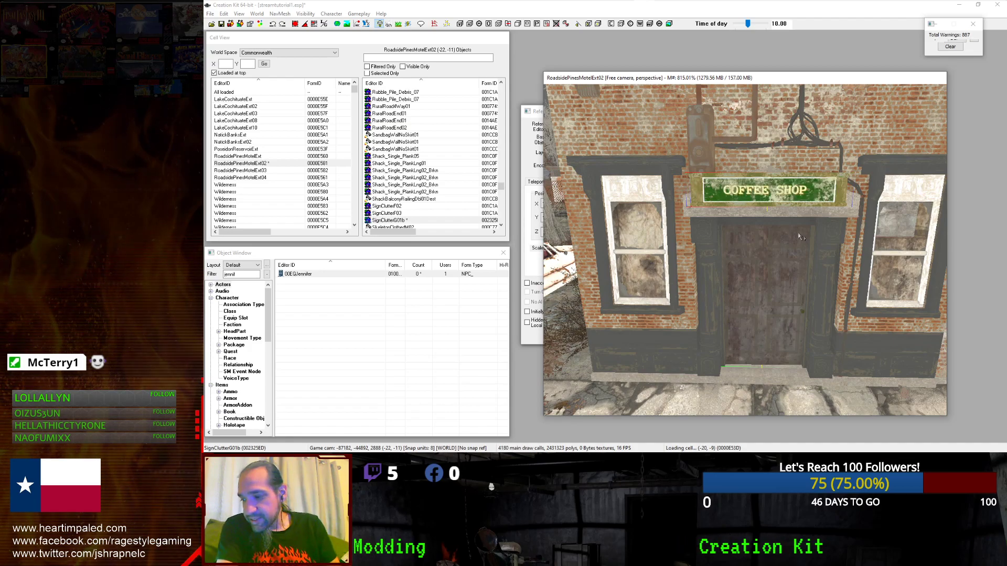
Close the open door reference dialogs and save the plugin.
{"action": "left_click", "coordinate": [220, 24]}
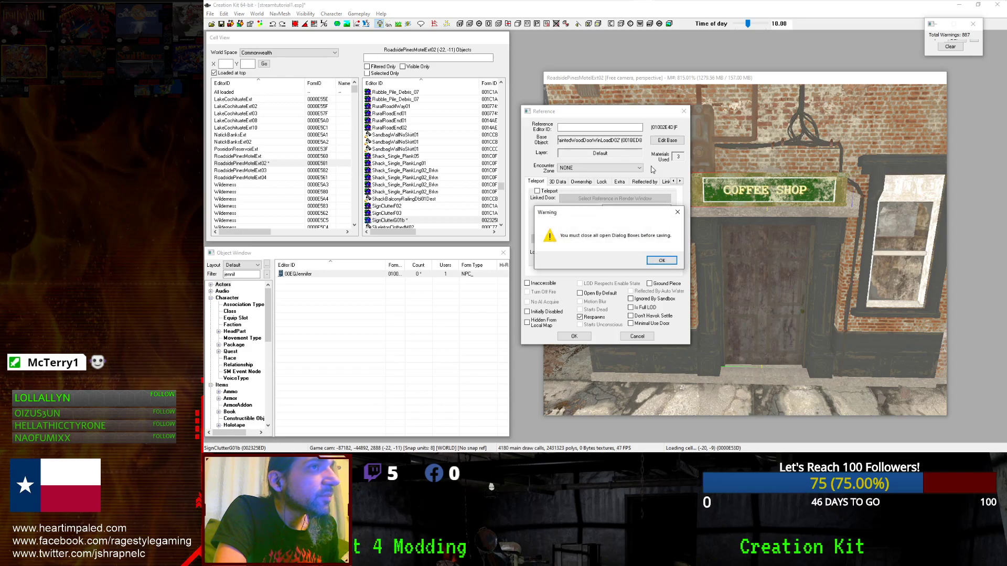
{"action": "left_click", "coordinate": [661, 261]}
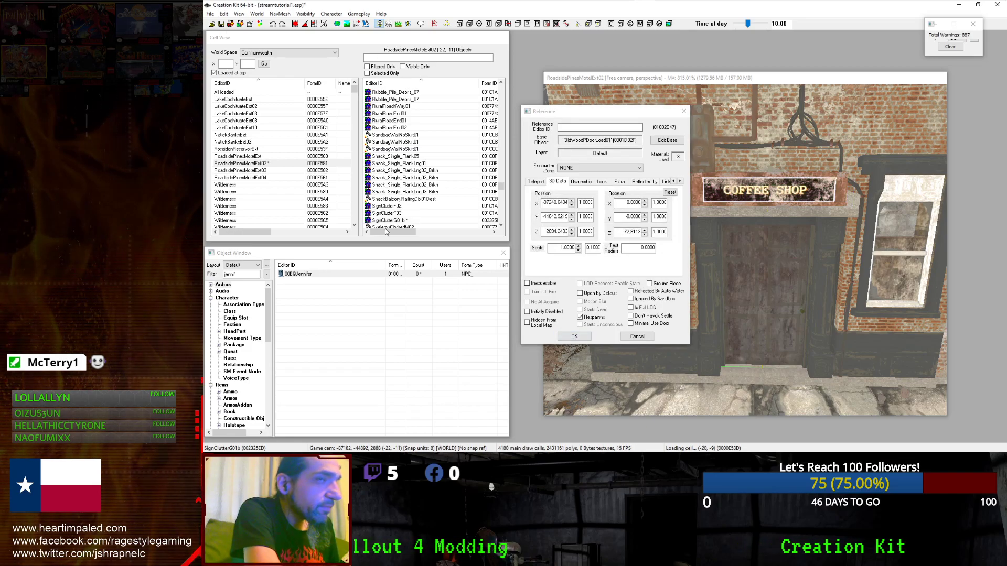
{"action": "left_click", "coordinate": [574, 336]}
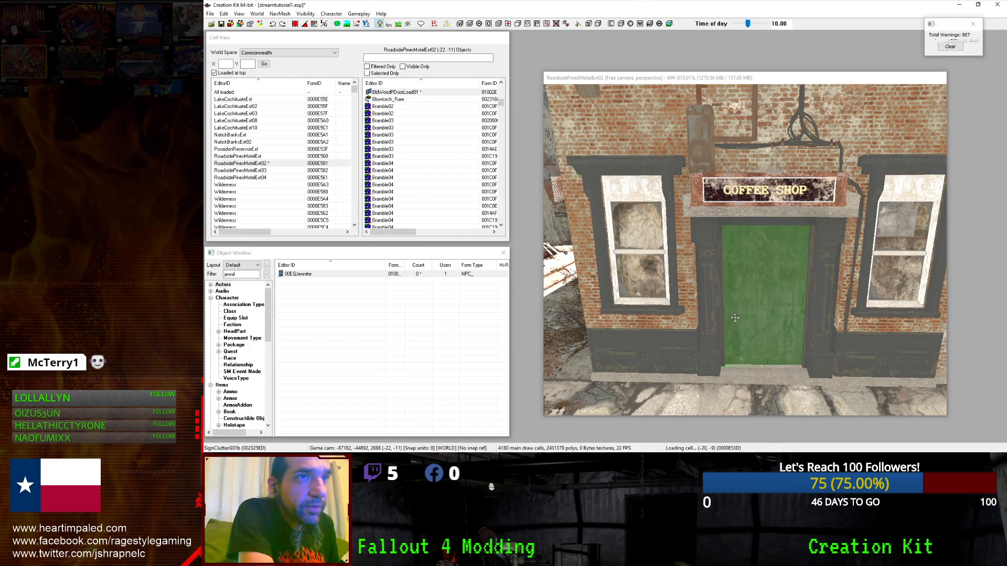
{"action": "double_click", "coordinate": [734, 317]}
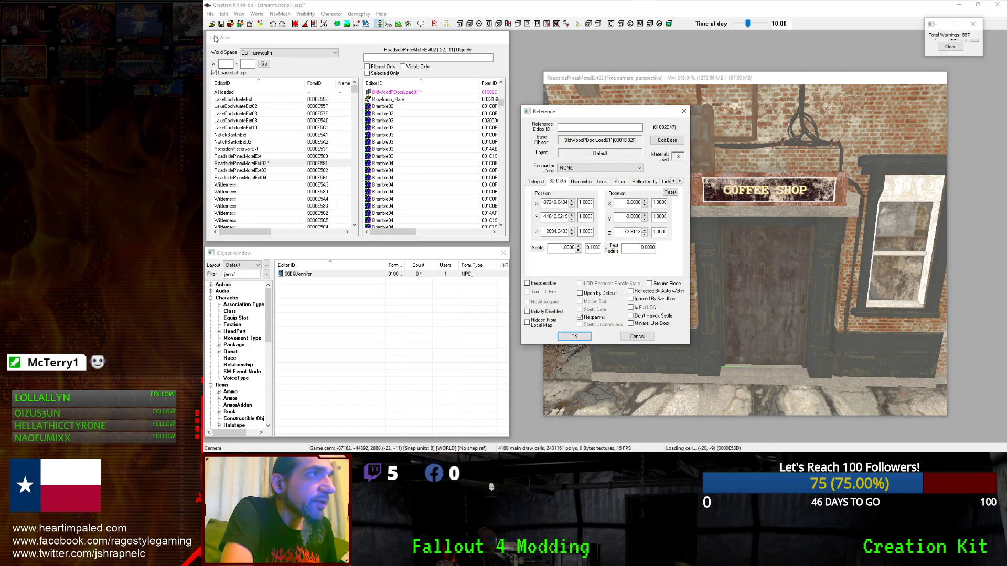
{"action": "left_click", "coordinate": [585, 337]}
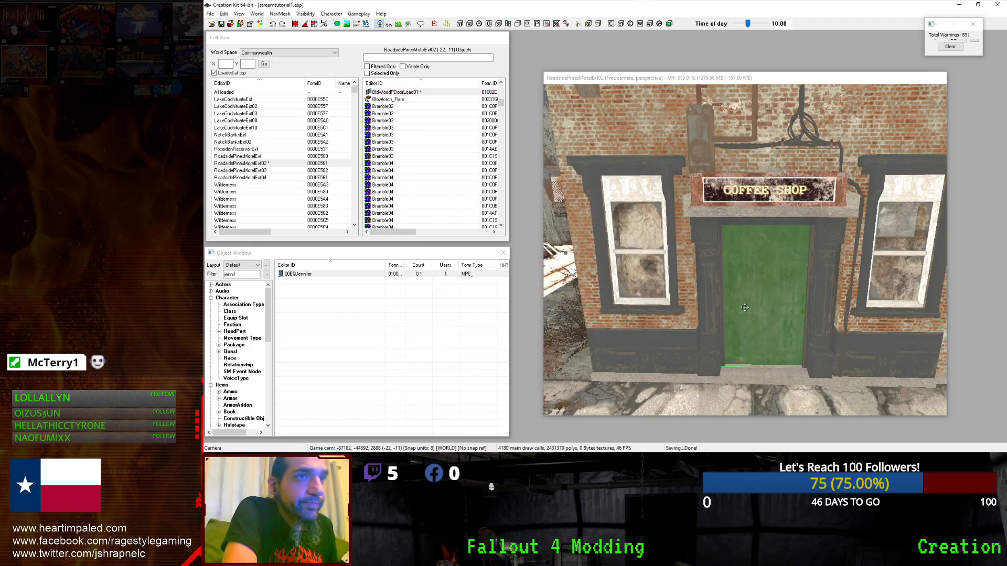
{"action": "left_click", "coordinate": [441, 40]}
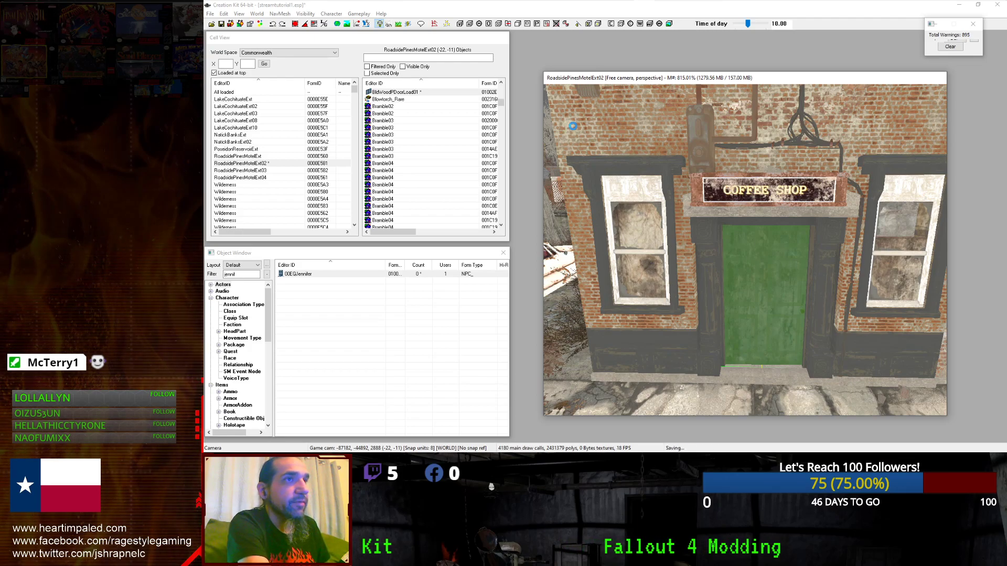
Open the coffee shop door's teleport settings and load the 00JennifersHideout interior to bring its green entrance door into view.
{"action": "double_click", "coordinate": [759, 307]}
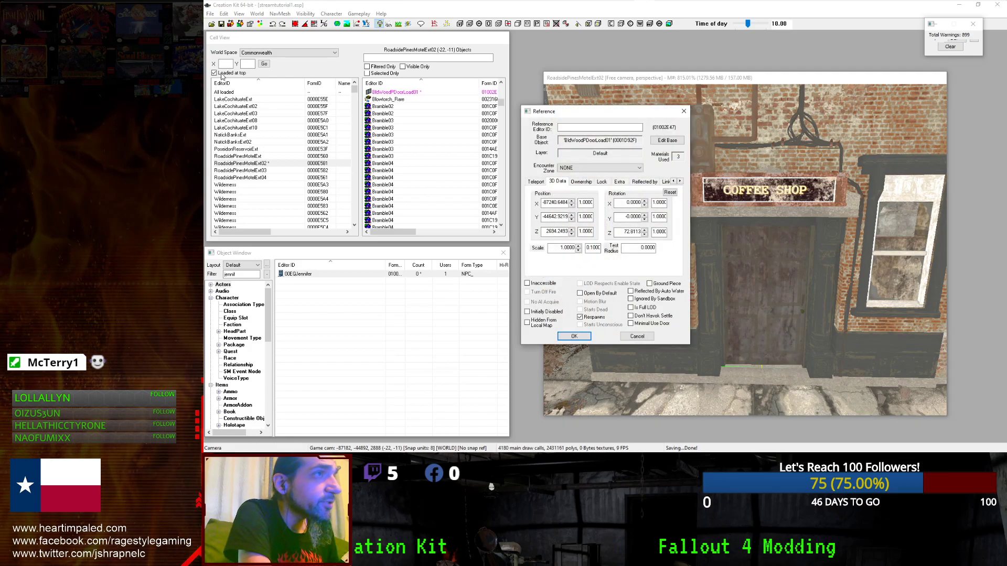
{"action": "left_click", "coordinate": [531, 182]}
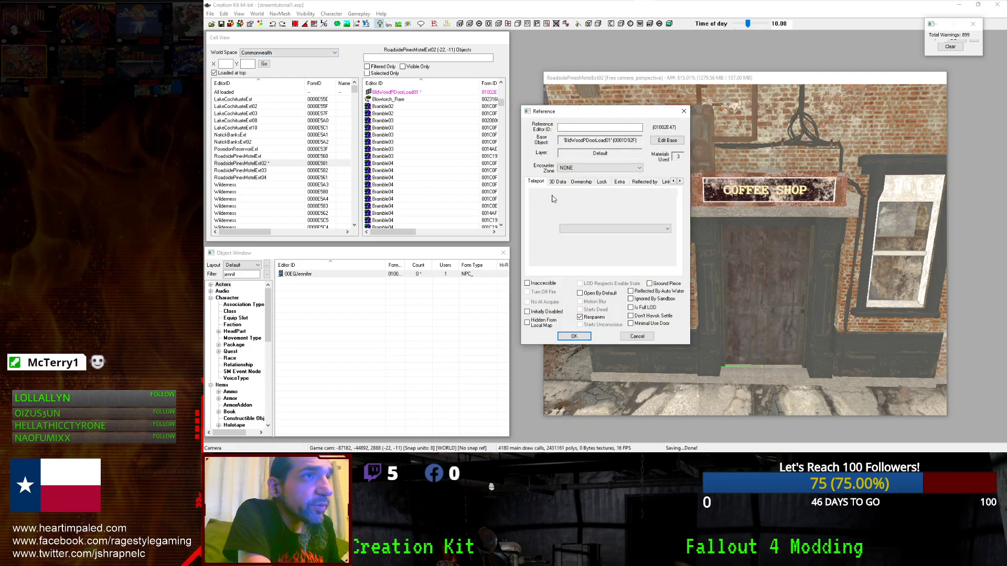
{"action": "left_click", "coordinate": [282, 53]}
{"action": "left_click", "coordinate": [249, 65]}
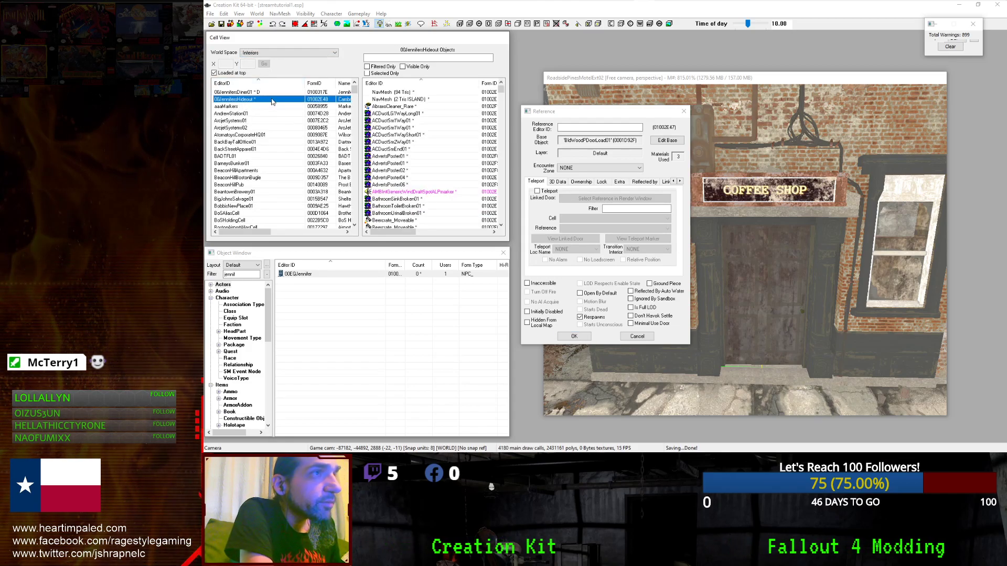
{"action": "double_click", "coordinate": [273, 100]}
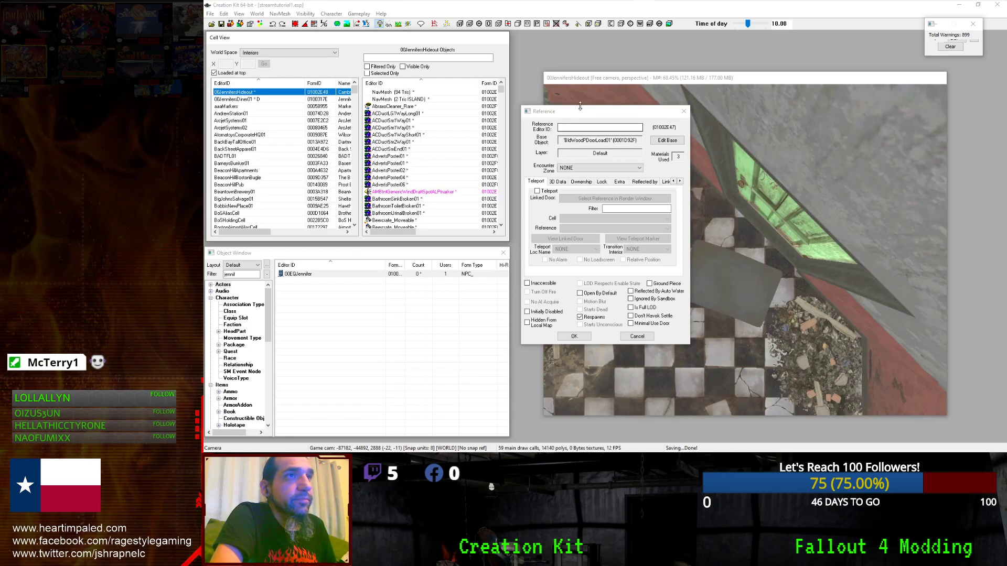
{"action": "left_click", "coordinate": [759, 188]}
{"action": "key", "text": "shift"}
{"action": "scroll", "coordinate": [761, 188], "scroll_direction": "down", "scroll_amount": 5}
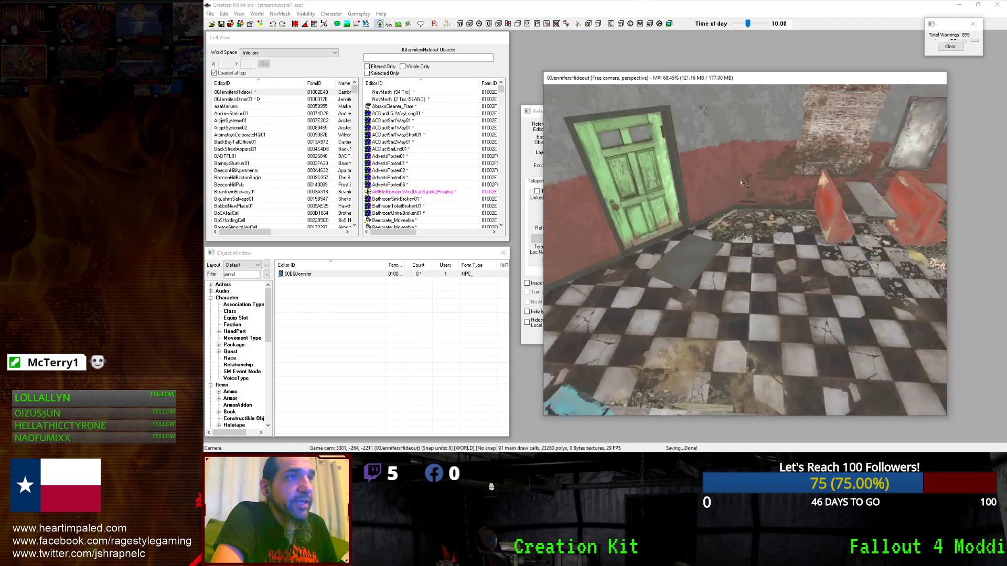
Enable teleport on the coffee shop door and link it to the green door in 00JennifersHideout.
{"action": "left_click", "coordinate": [525, 133]}
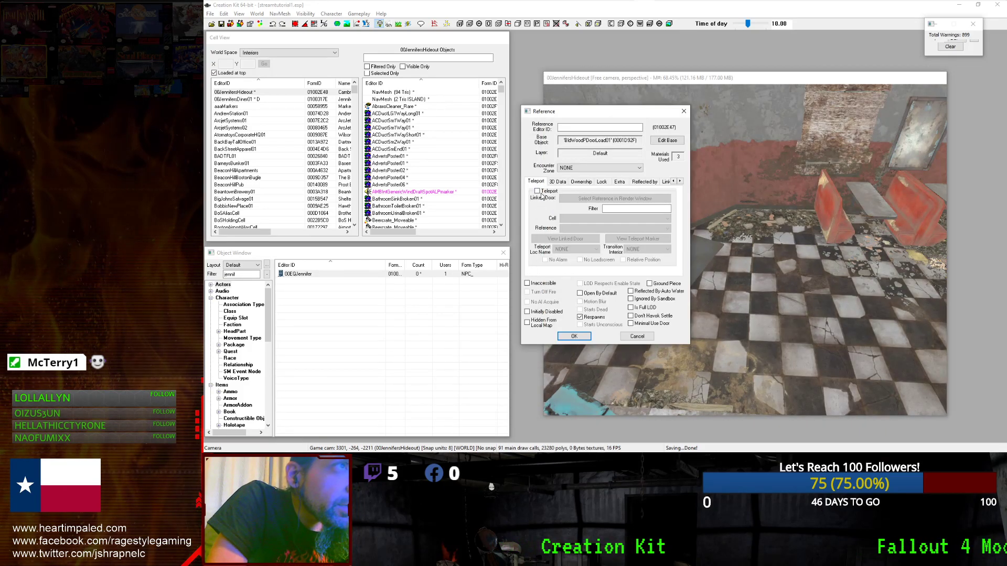
{"action": "left_click", "coordinate": [537, 191]}
{"action": "left_click_drag", "start_coordinate": [573, 118], "coordinate": [322, 152]}
{"action": "middle_click_drag", "start_coordinate": [679, 239], "coordinate": [628, 189], "text": "shift"}
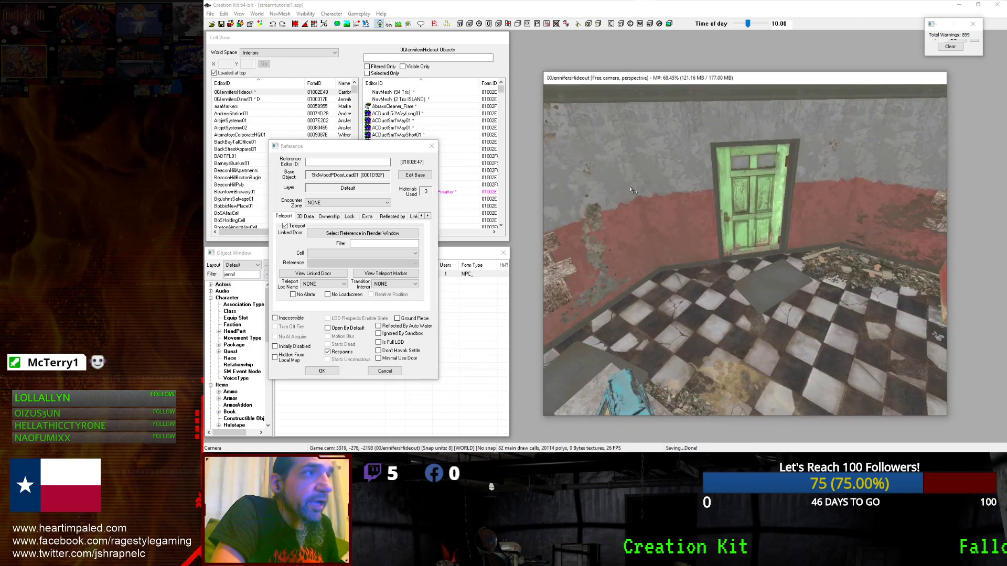
{"action": "scroll", "coordinate": [628, 190], "scroll_direction": "up", "scroll_amount": 3}
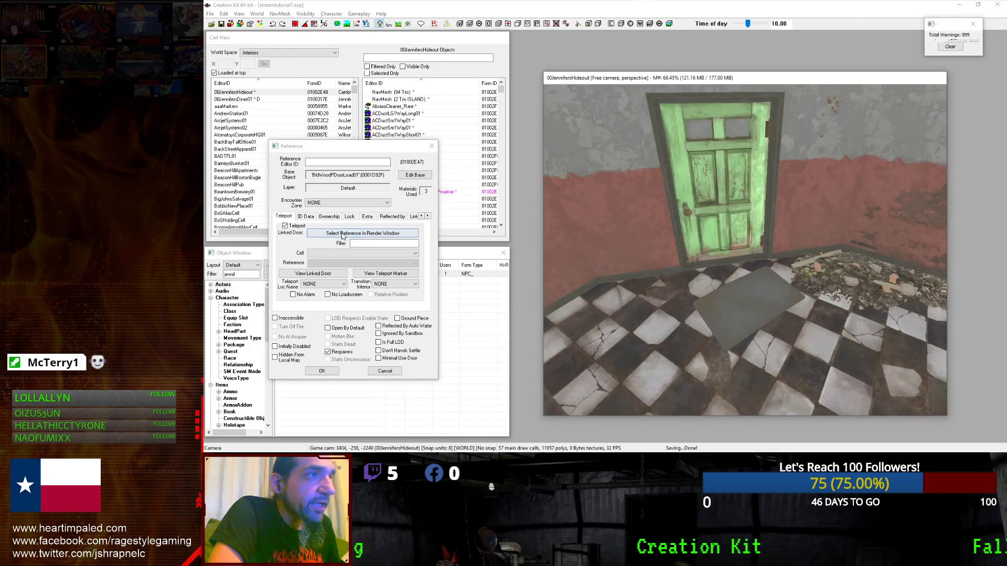
{"action": "left_click", "coordinate": [343, 233]}
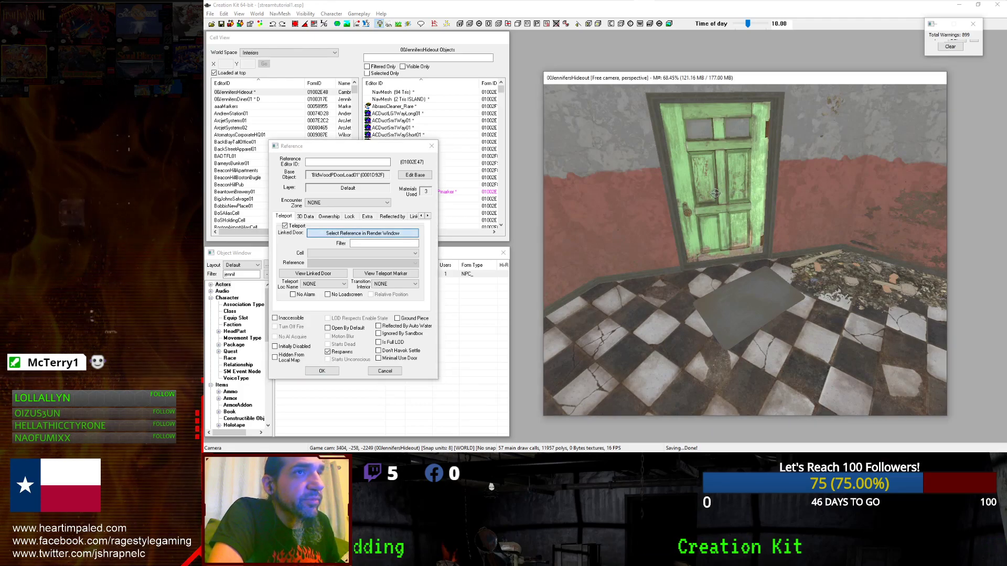
{"action": "left_click", "coordinate": [716, 192]}
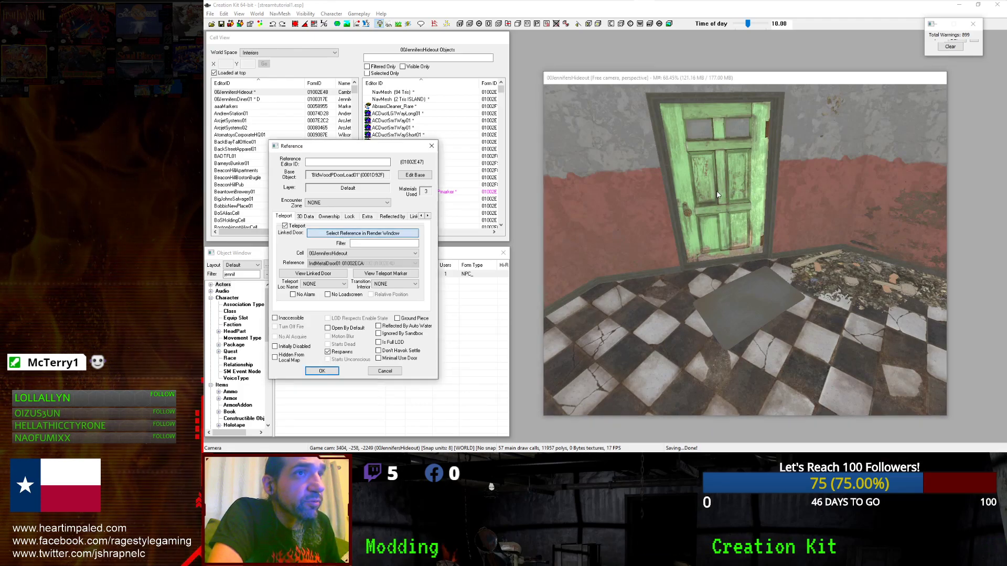
{"action": "left_click", "coordinate": [329, 372]}
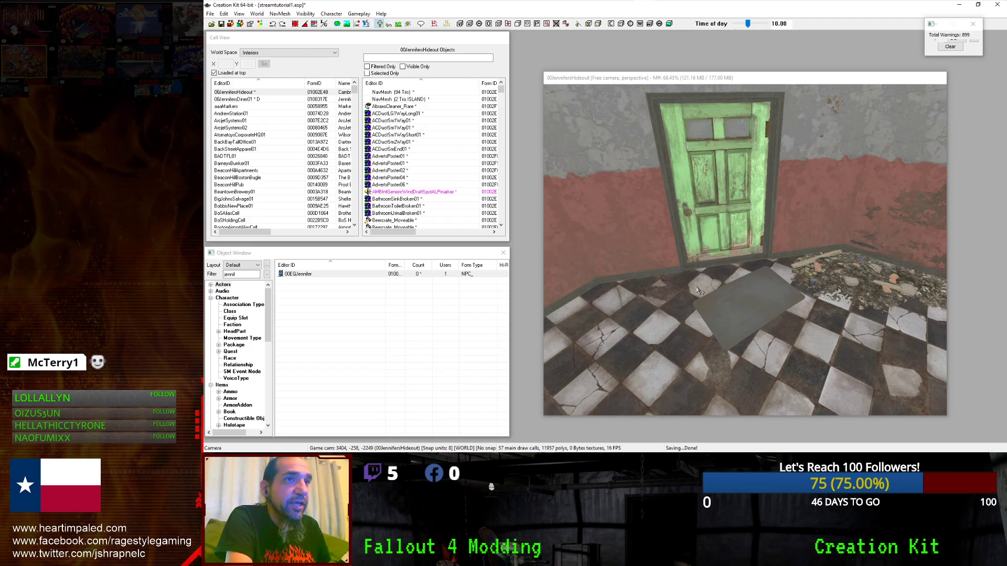
Move the teleport marker away from the green interior door and rotate it to point into the room.
{"action": "left_click", "coordinate": [693, 194]}
{"action": "scroll", "coordinate": [693, 195], "scroll_direction": "down", "scroll_amount": 3}
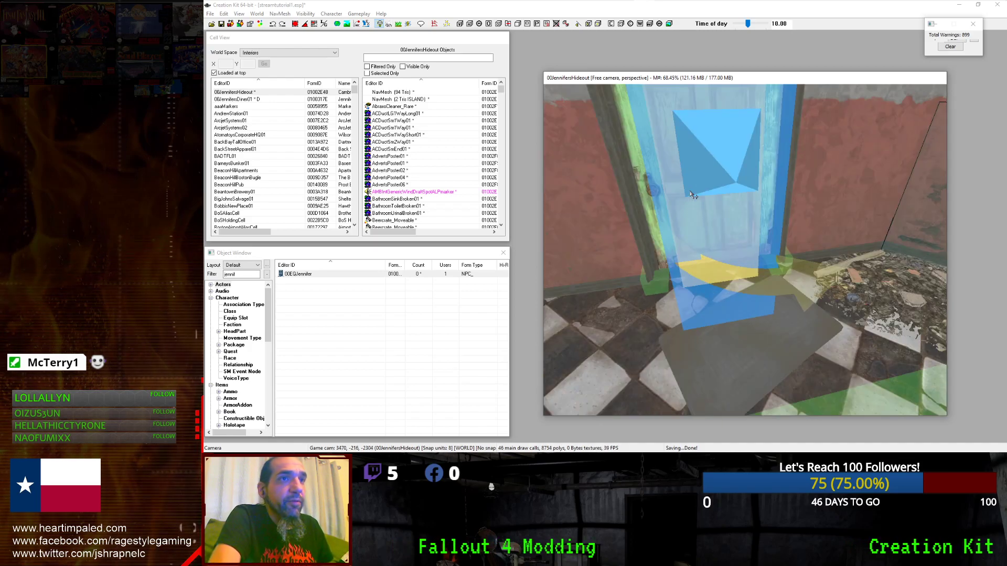
{"action": "middle_click_drag", "start_coordinate": [692, 195], "coordinate": [674, 210], "text": "shift"}
{"action": "scroll", "coordinate": [674, 210], "scroll_direction": "up", "scroll_amount": 4}
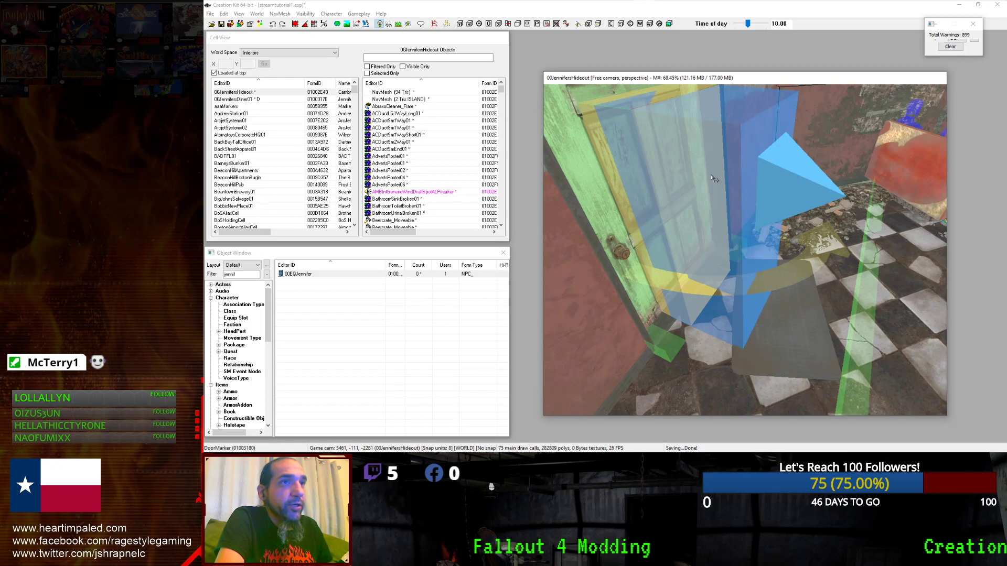
{"action": "left_click", "coordinate": [736, 179]}
{"action": "left_click", "coordinate": [664, 171]}
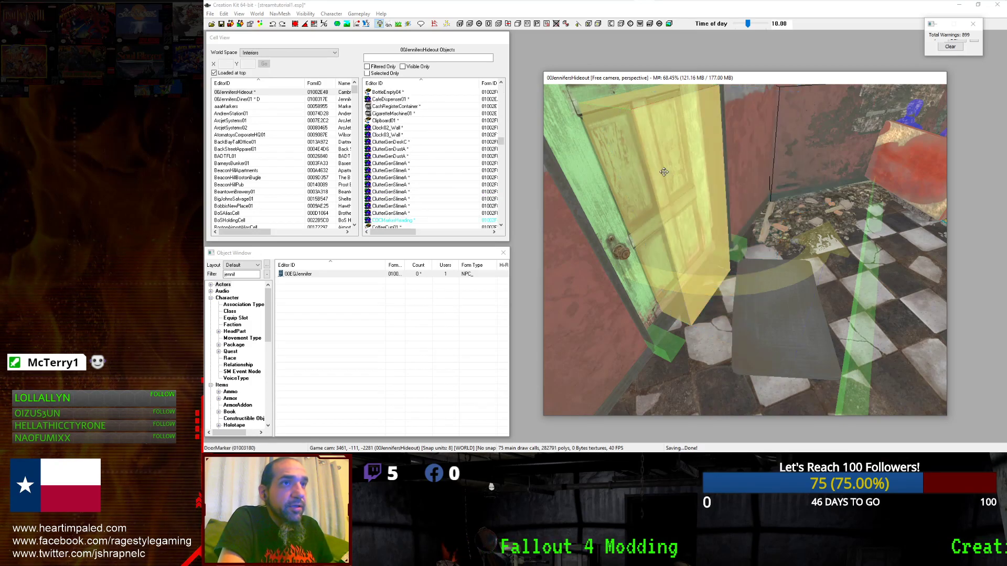
{"action": "left_click_drag", "start_coordinate": [656, 184], "coordinate": [765, 189]}
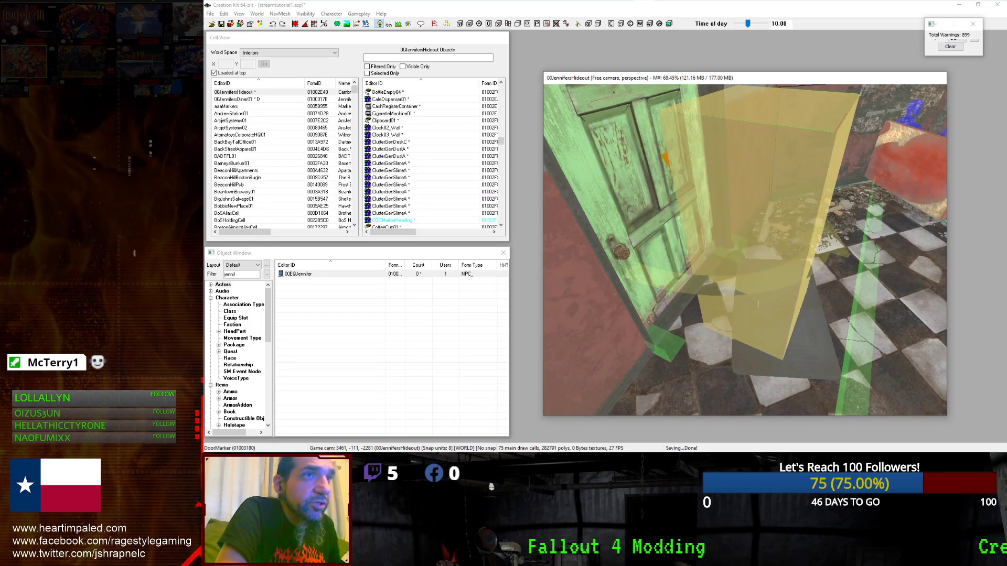
{"action": "right_click_drag", "start_coordinate": [766, 189], "coordinate": [834, 189]}
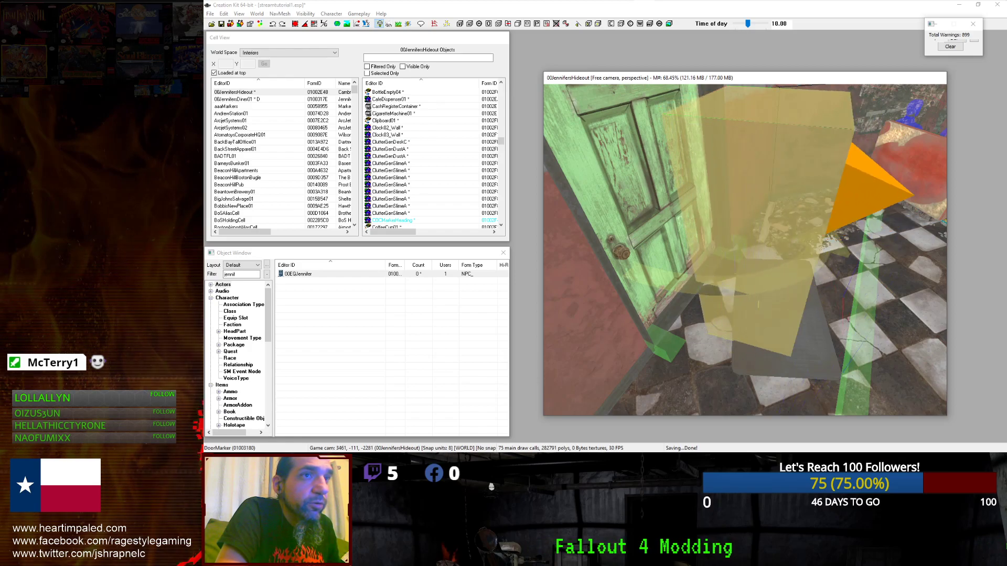
{"action": "left_click_drag", "start_coordinate": [820, 199], "coordinate": [902, 198]}
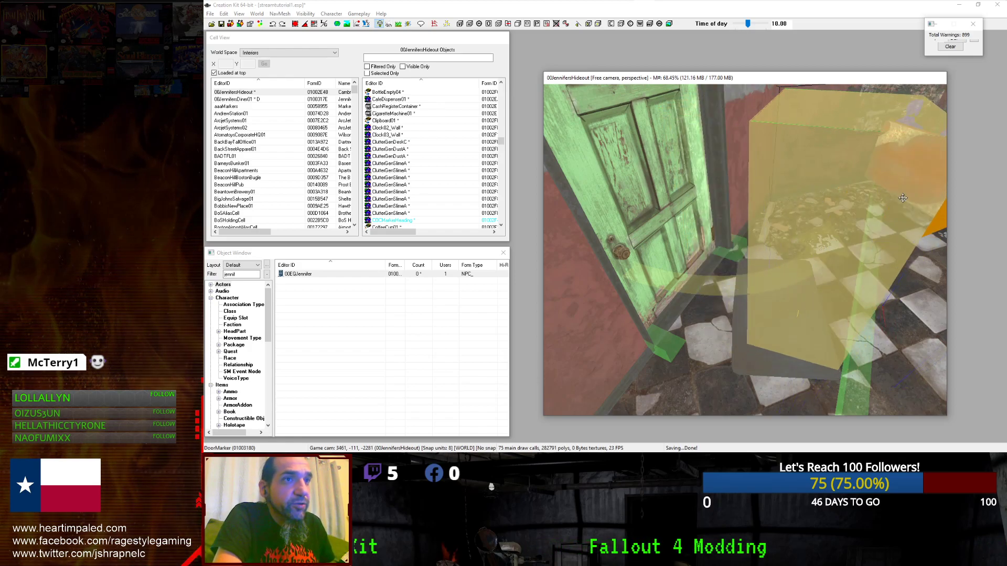
Jump from the interior teleport marker to its door reference in RoadsidePinesMotelExt02.
{"action": "double_click", "coordinate": [828, 227]}
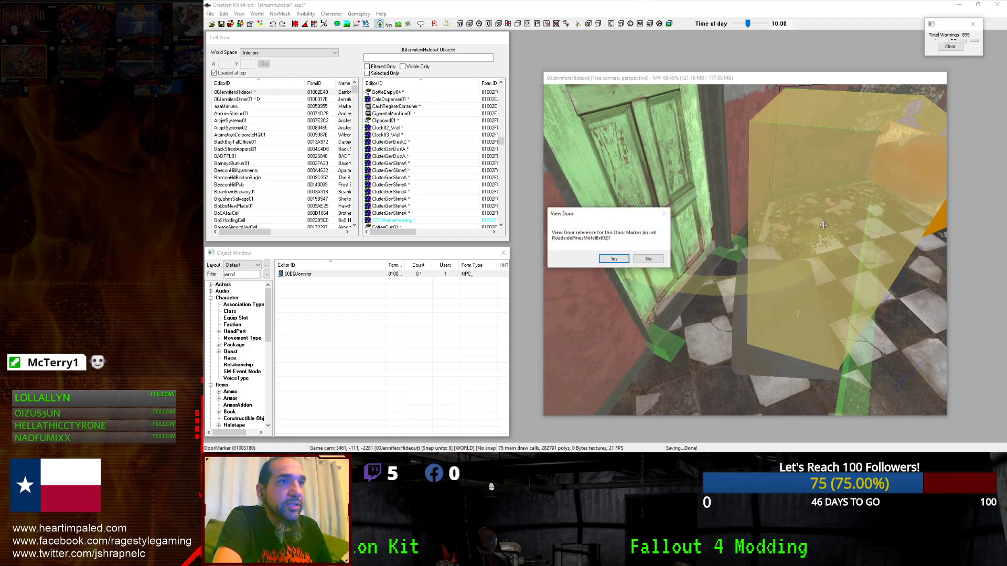
{"action": "left_click", "coordinate": [613, 258]}
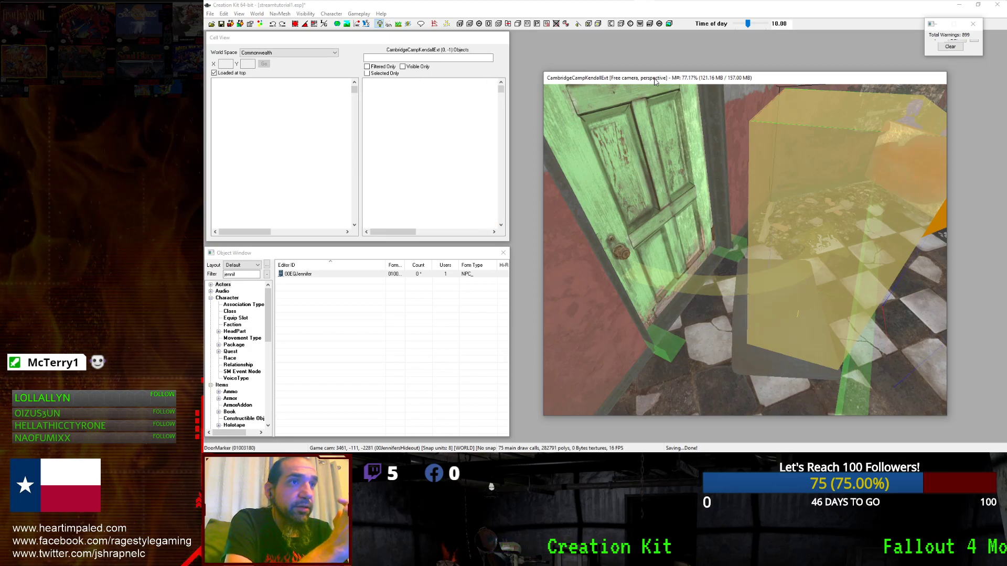
{"action": "middle_click_drag", "start_coordinate": [687, 109], "coordinate": [760, 247]}
{"action": "scroll", "coordinate": [769, 262], "scroll_direction": "up", "scroll_amount": 3}
Move the exterior teleport marker out in front of the coffee shop door and rotate it to face the street.
{"action": "left_click", "coordinate": [769, 261]}
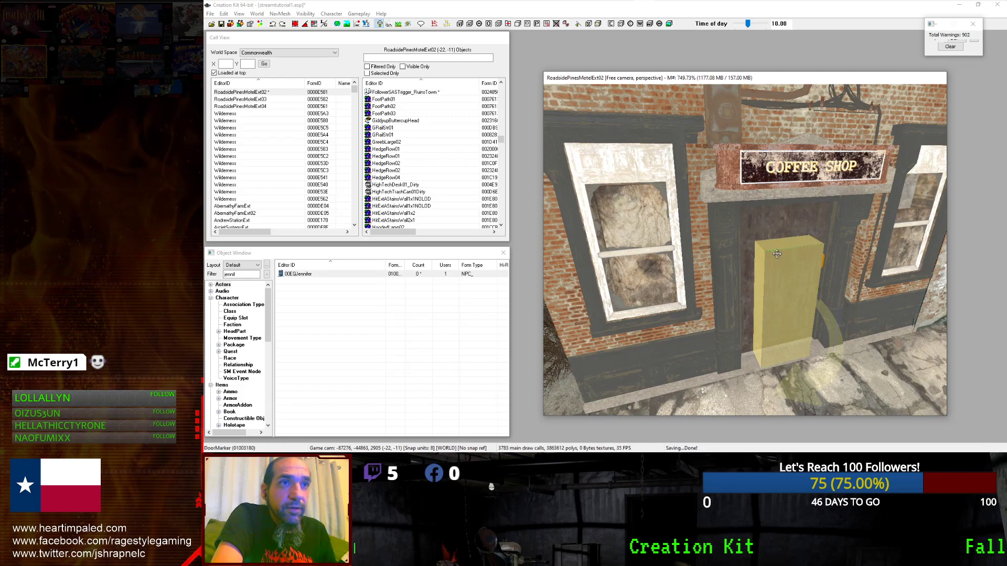
{"action": "left_click_drag", "start_coordinate": [777, 266], "coordinate": [871, 332]}
{"action": "right_click_drag", "start_coordinate": [872, 331], "coordinate": [928, 332]}
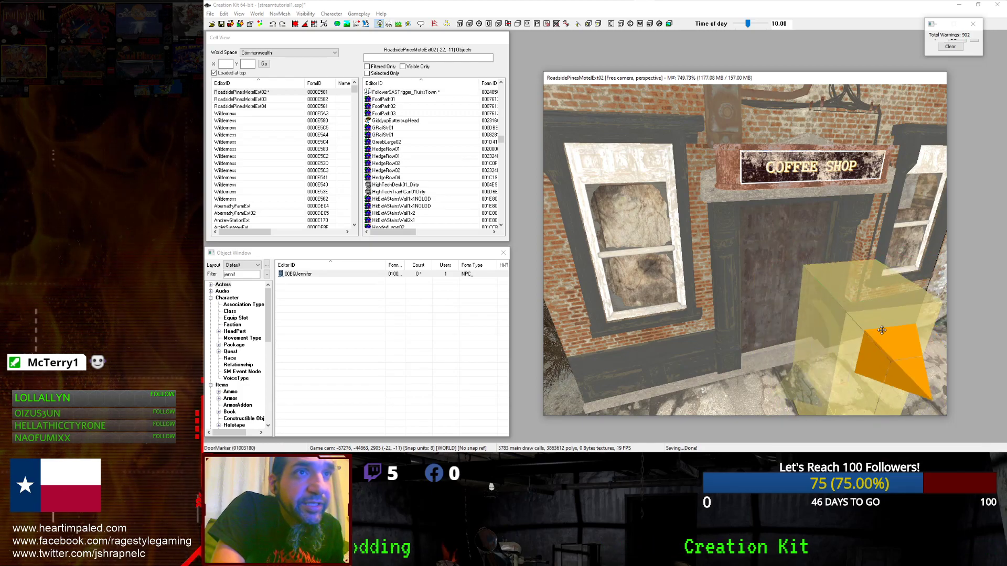
Open the coffee shop door's reference properties and make the door locked.
{"action": "left_click", "coordinate": [794, 252]}
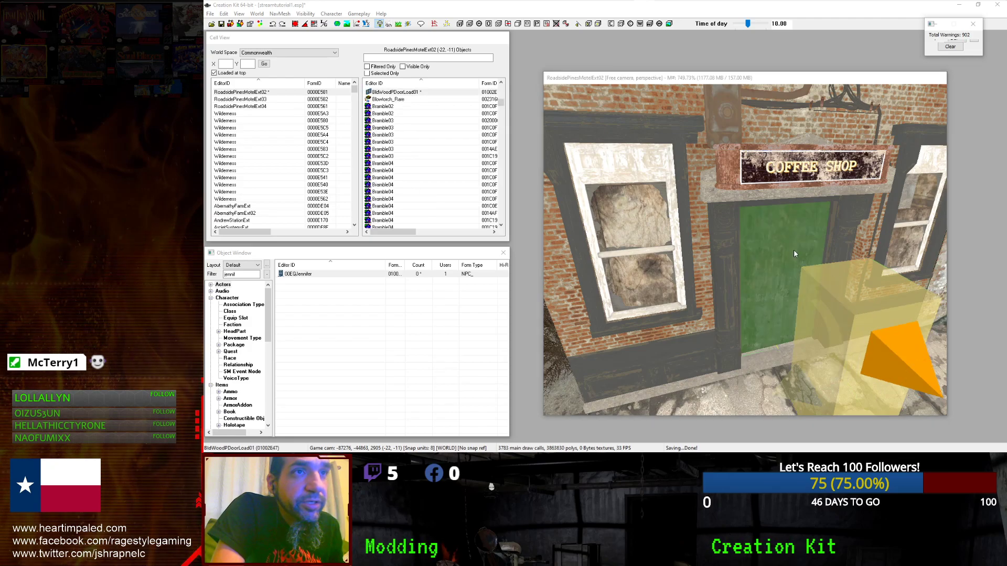
{"action": "double_click", "coordinate": [747, 247]}
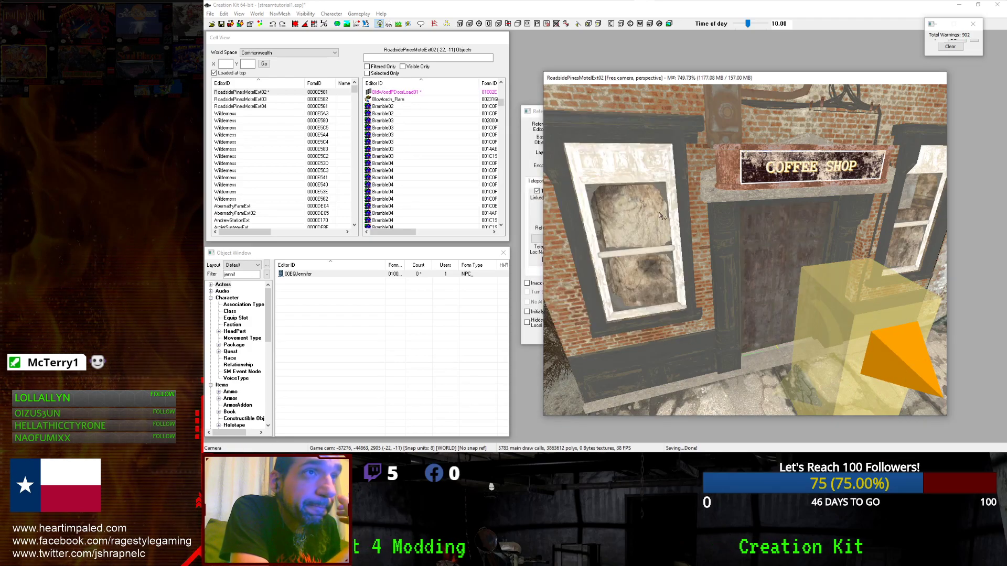
{"action": "left_click", "coordinate": [528, 219]}
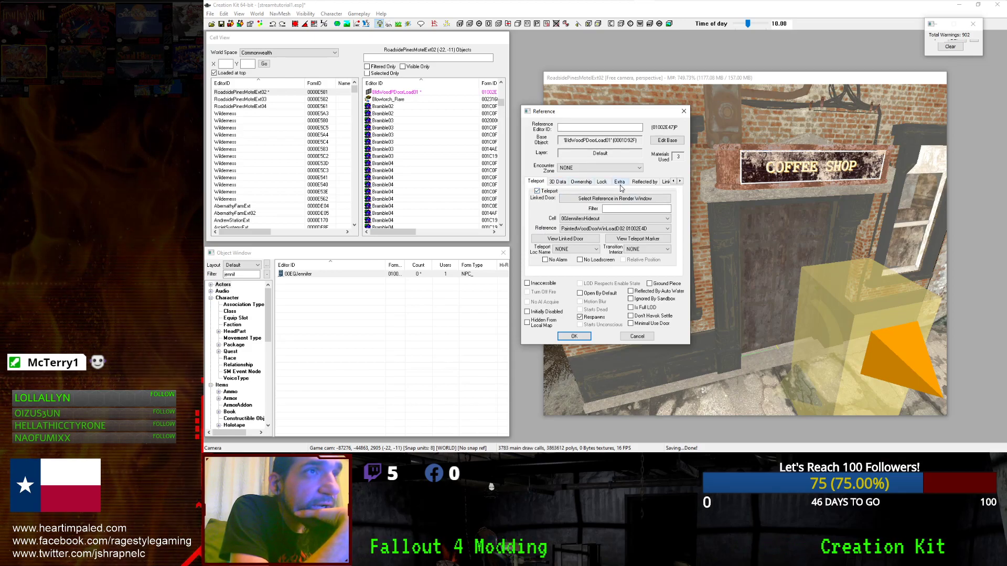
{"action": "left_click", "coordinate": [601, 181]}
{"action": "left_click", "coordinate": [545, 196]}
Go through the available lock levels for the door and set the level to Novice.
{"action": "left_click", "coordinate": [603, 213]}
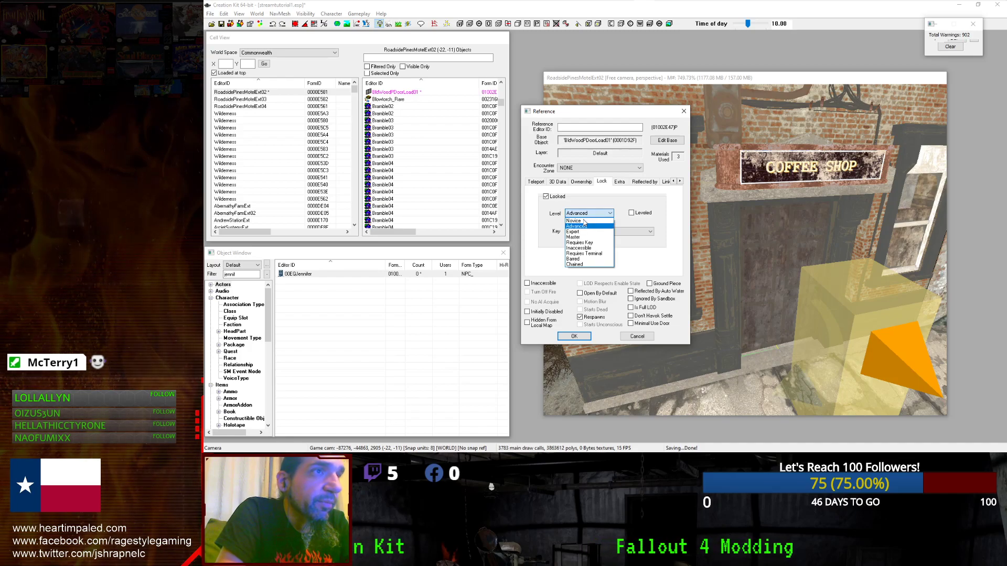
{"action": "key", "text": "Down"}
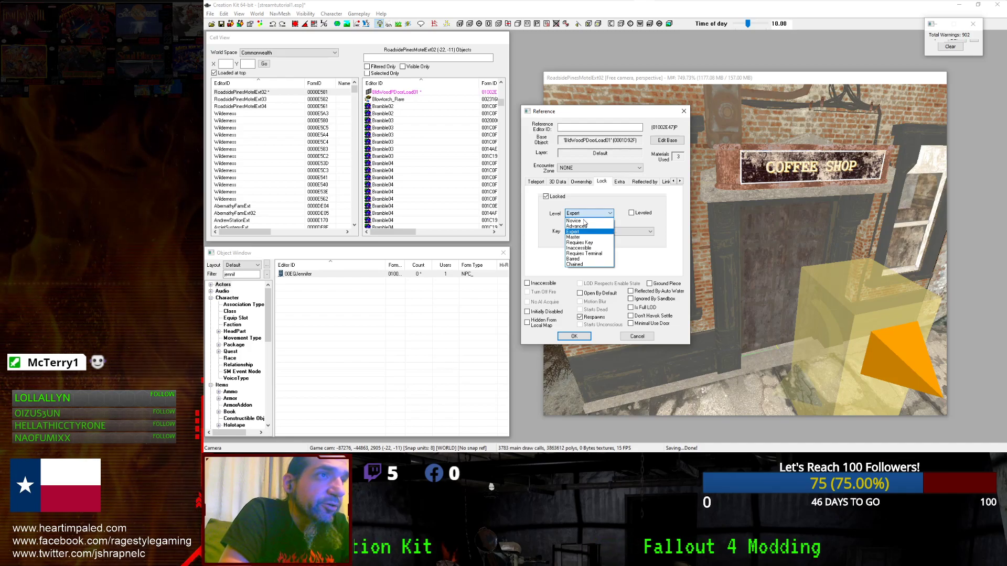
{"action": "key", "text": "Down"}
{"action": "key", "text": "Down"}
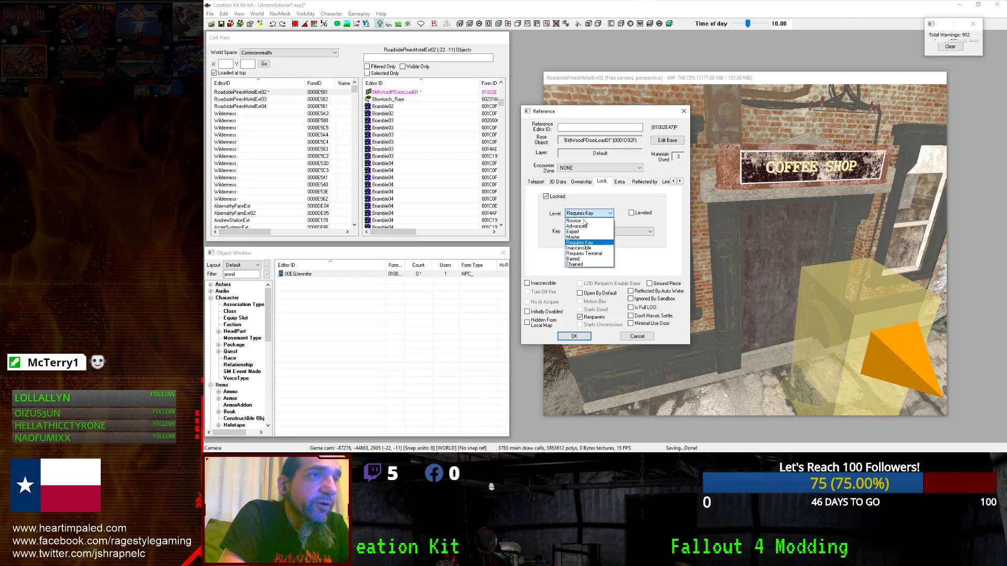
{"action": "key", "text": "Down"}
{"action": "key", "text": "Down"}
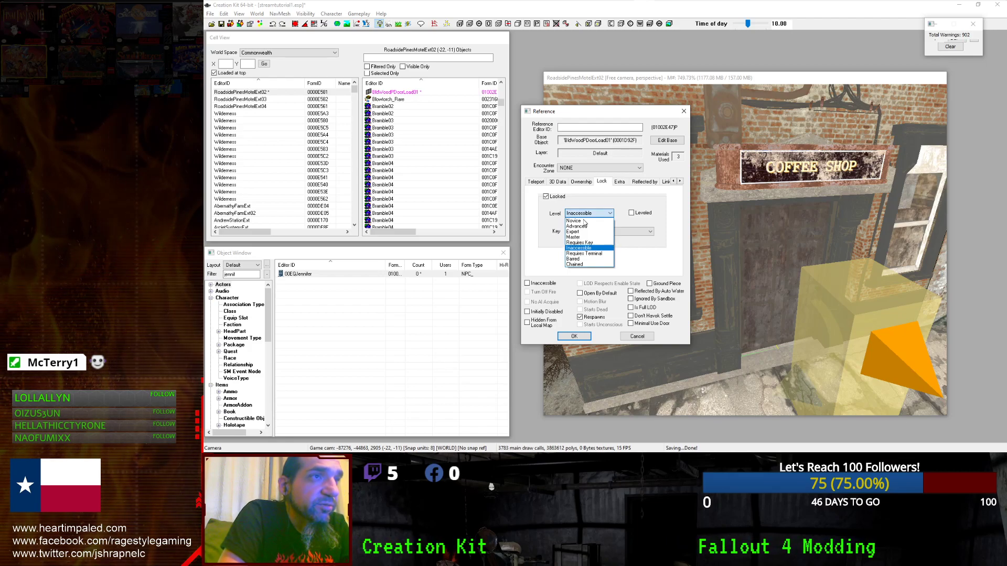
{"action": "key", "text": "Down"}
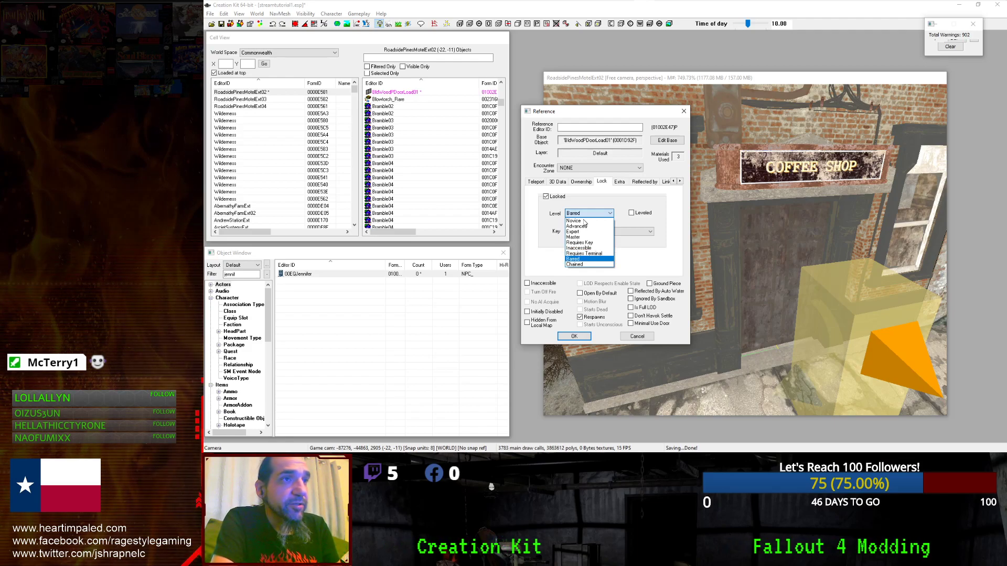
{"action": "key", "text": "Down"}
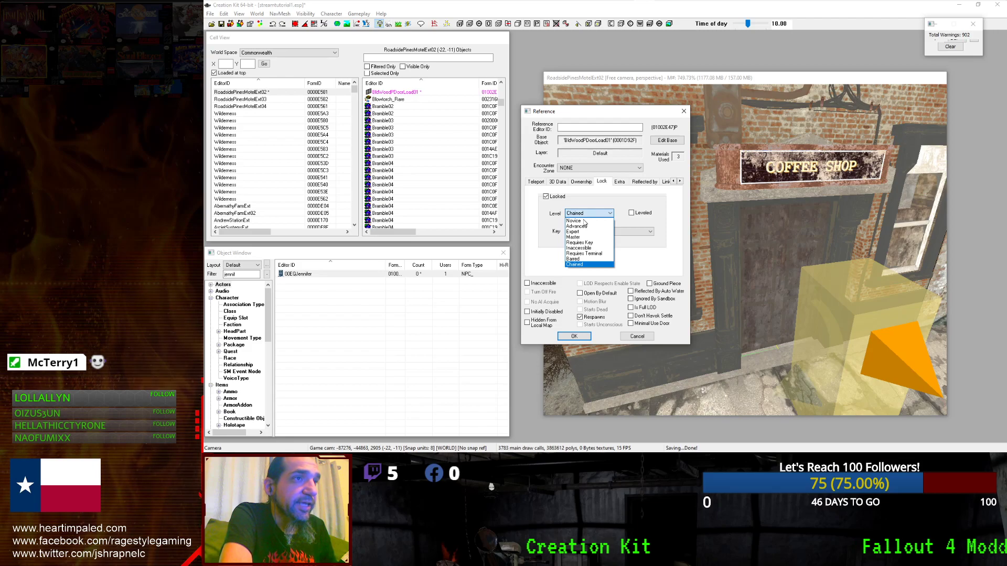
{"action": "left_click", "coordinate": [583, 221]}
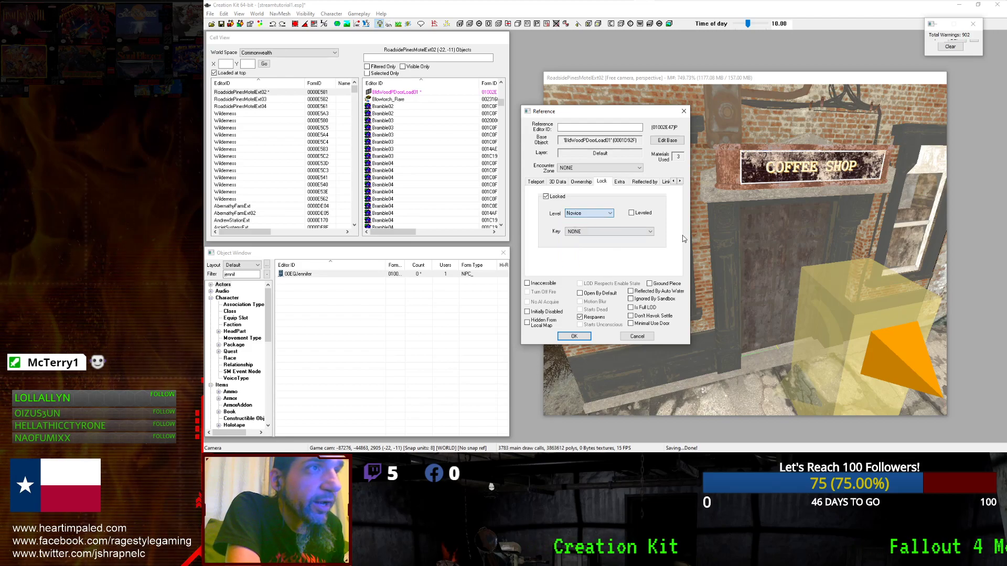
Look through the coffee shop door's extra, reflection and linked-reference settings, and return to its teleport settings.
{"action": "left_click", "coordinate": [621, 183]}
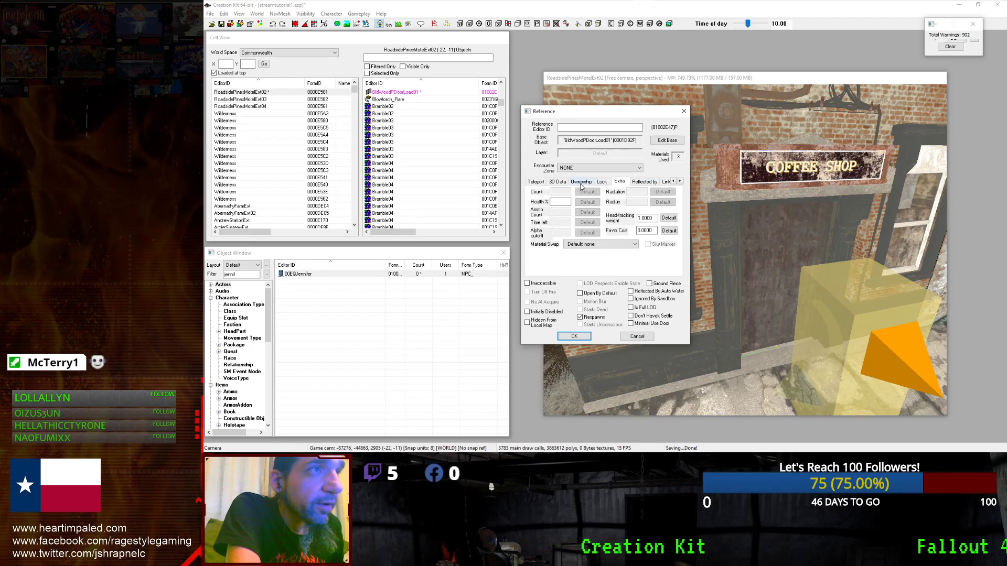
{"action": "left_click", "coordinate": [645, 182]}
{"action": "left_click", "coordinate": [665, 182]}
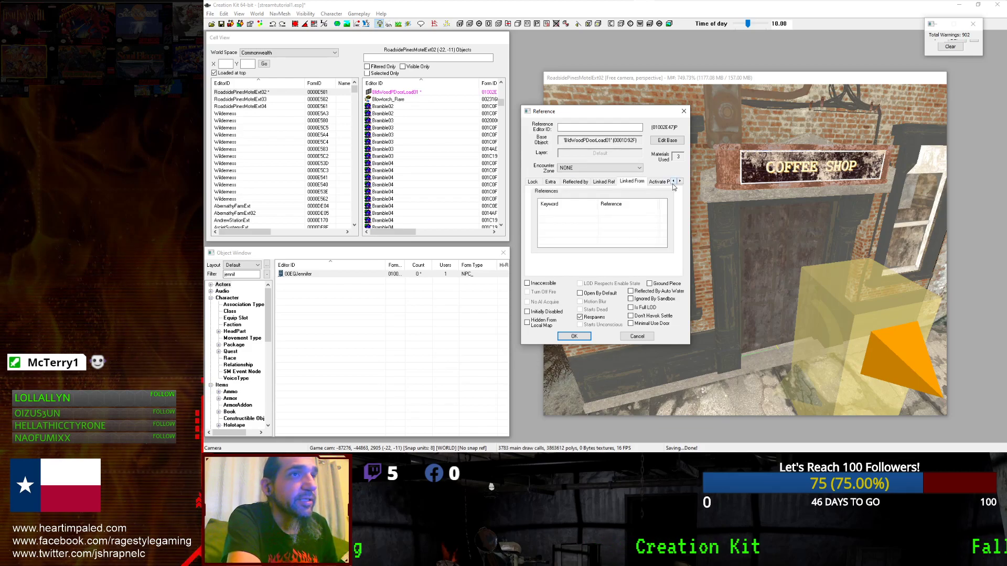
{"action": "left_click", "coordinate": [536, 181]}
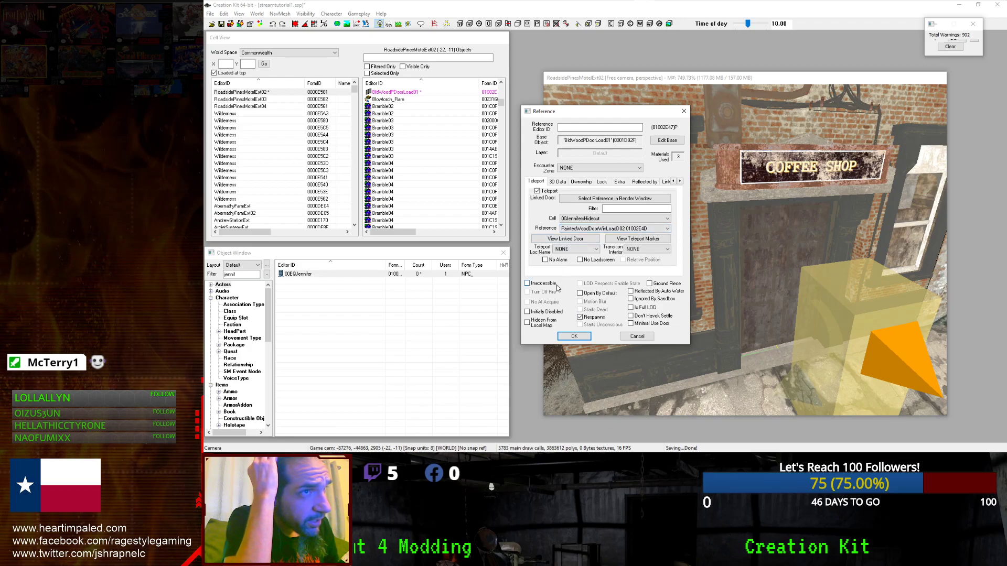
Check the teleport location name and transition interior options, keep both at NONE, and accept the door's properties.
{"action": "left_click", "coordinate": [571, 250]}
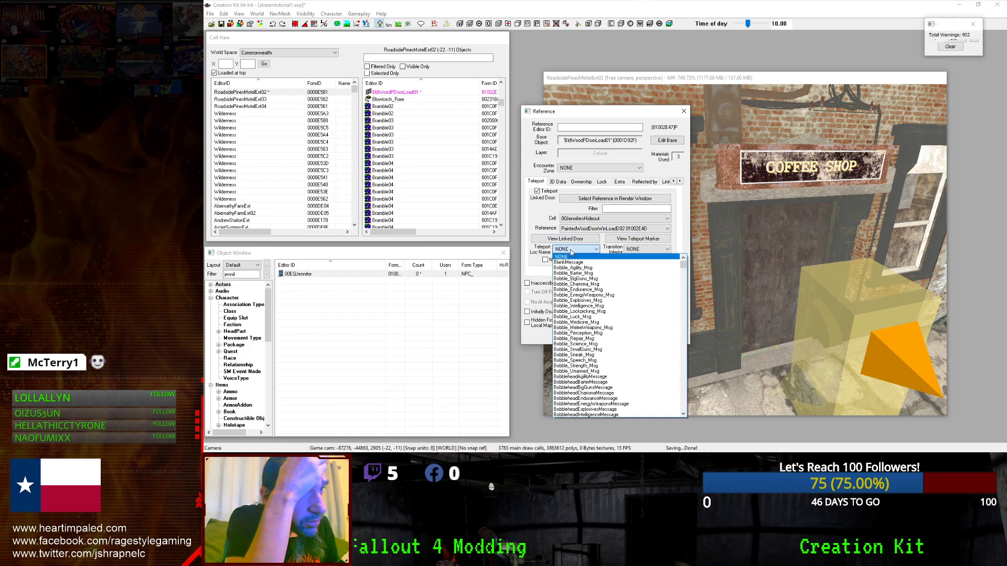
{"action": "left_click", "coordinate": [572, 252]}
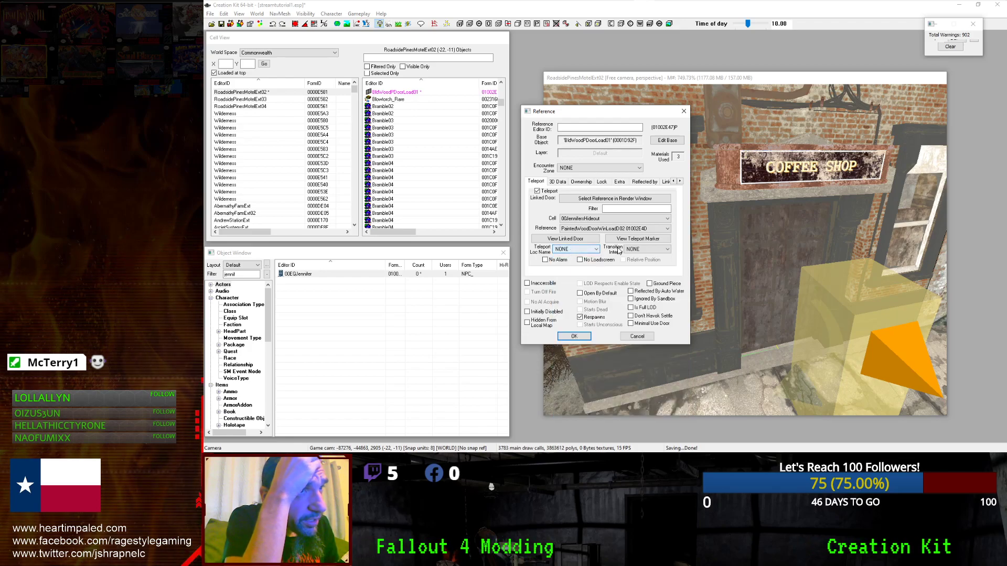
{"action": "left_click", "coordinate": [634, 250]}
{"action": "left_click", "coordinate": [641, 255]}
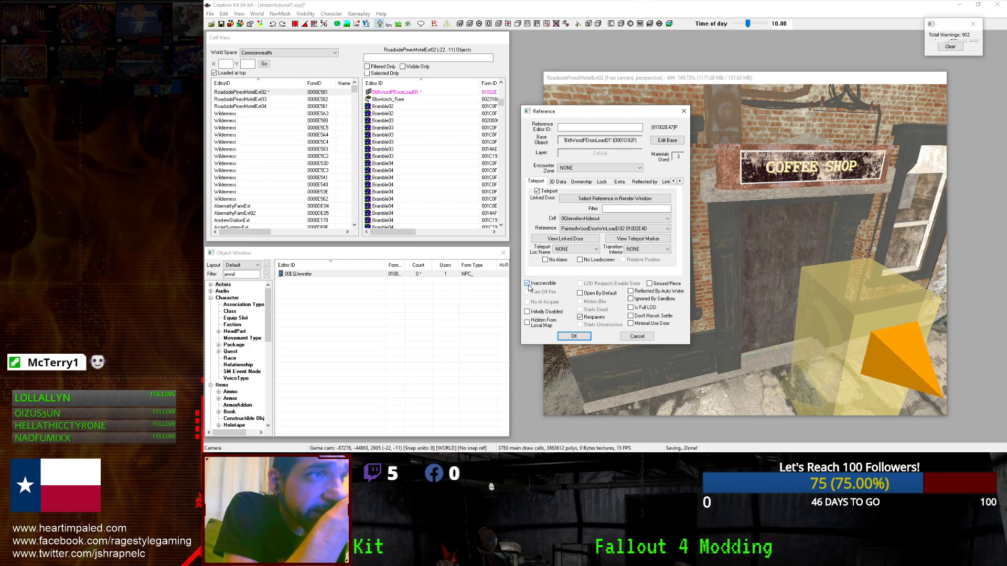
{"action": "left_click", "coordinate": [586, 337]}
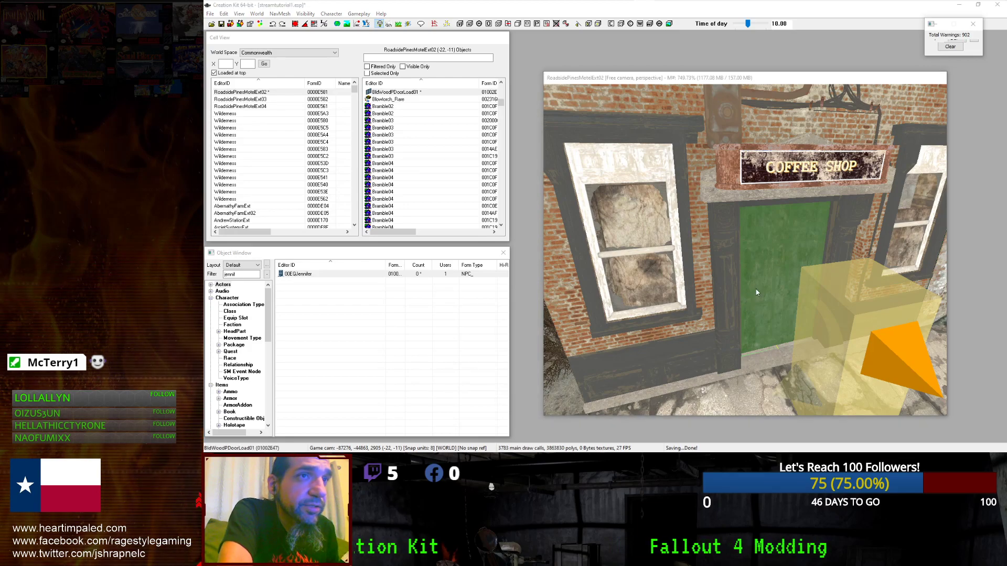
{"action": "double_click", "coordinate": [756, 292]}
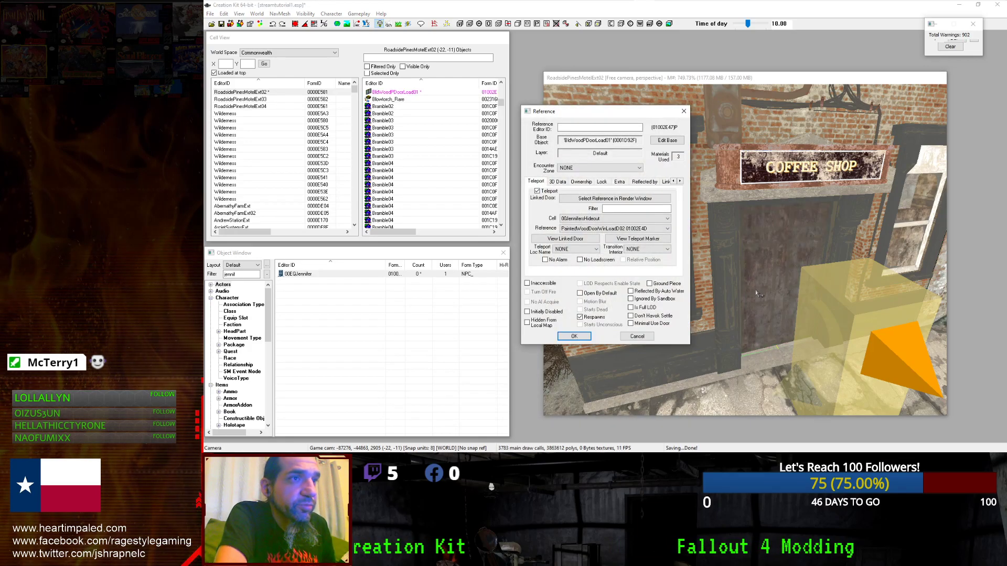
{"action": "left_click", "coordinate": [569, 339]}
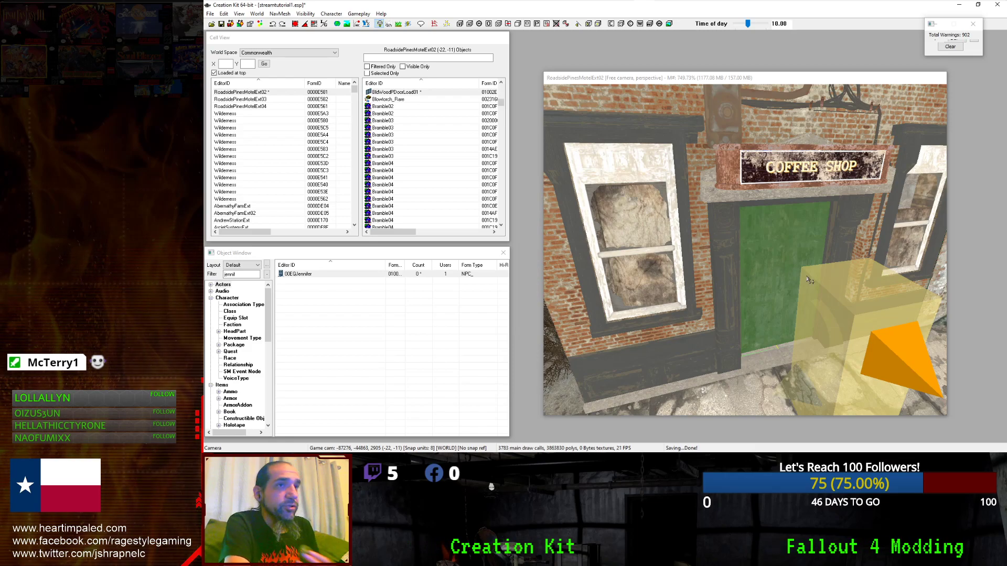
Try cycling the coffee shop door through alternative door objects, and restore it to BldWoodPDoorLoad01.
{"action": "key", "text": "KP_Add"}
{"action": "key", "text": "KP_Add"}
{"action": "key", "text": "KP_Add"}
{"action": "key", "text": "KP_Add"}
{"action": "key", "text": "KP_Add"}
{"action": "key", "text": "KP_Add"}
{"action": "key", "text": "KP_Subtract"}
{"action": "key", "text": "KP_Subtract"}
{"action": "key", "text": "KP_Subtract"}
{"action": "key", "text": "KP_Subtract"}
{"action": "key", "text": "KP_Subtract"}
{"action": "key", "text": "KP_Subtract"}
{"action": "key", "text": "KP_Subtract"}
{"action": "key", "text": "KP_Subtract"}
{"action": "key", "text": "KP_Subtract"}
{"action": "key", "text": "KP_Subtract"}
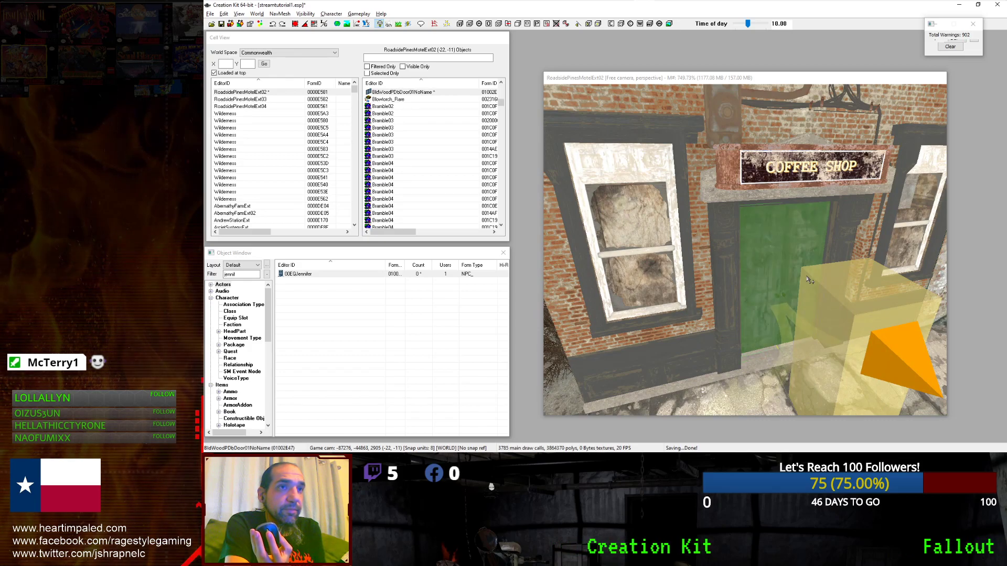
{"action": "key", "text": "KP_Subtract"}
{"action": "key", "text": "KP_Subtract"}
{"action": "key", "text": "KP_Subtract"}
{"action": "key", "text": "KP_Subtract"}
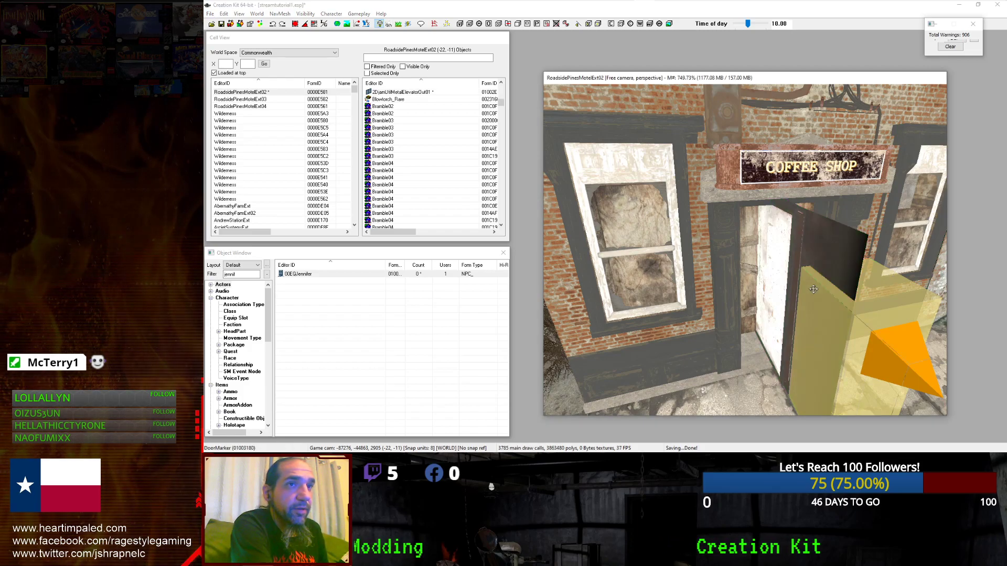
{"action": "key", "text": "Delete"}
{"action": "left_click", "coordinate": [777, 280]}
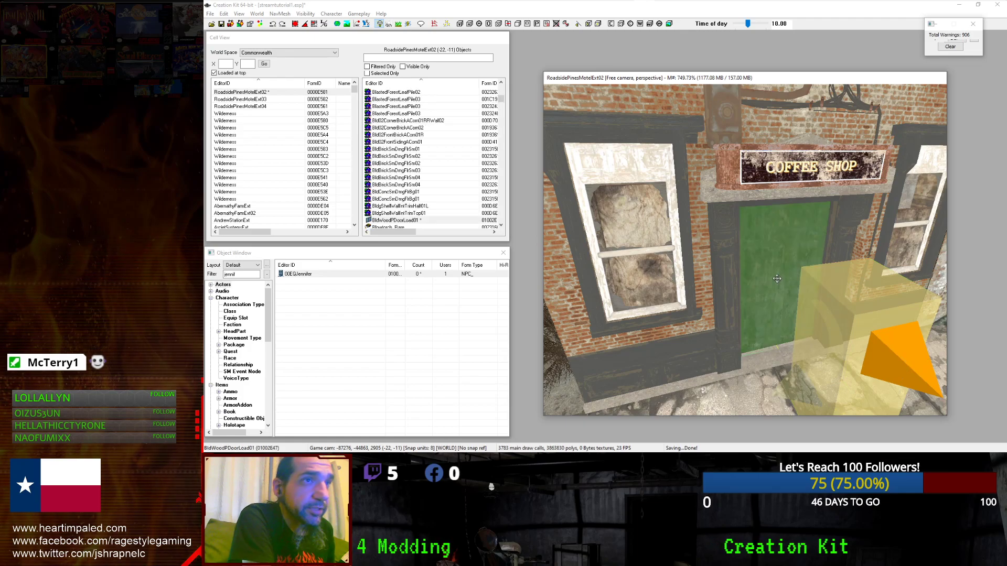
Filter the world objects by "painted" and select the PaintedWoodDoorLoadA02 door.
{"action": "left_click", "coordinate": [248, 273]}
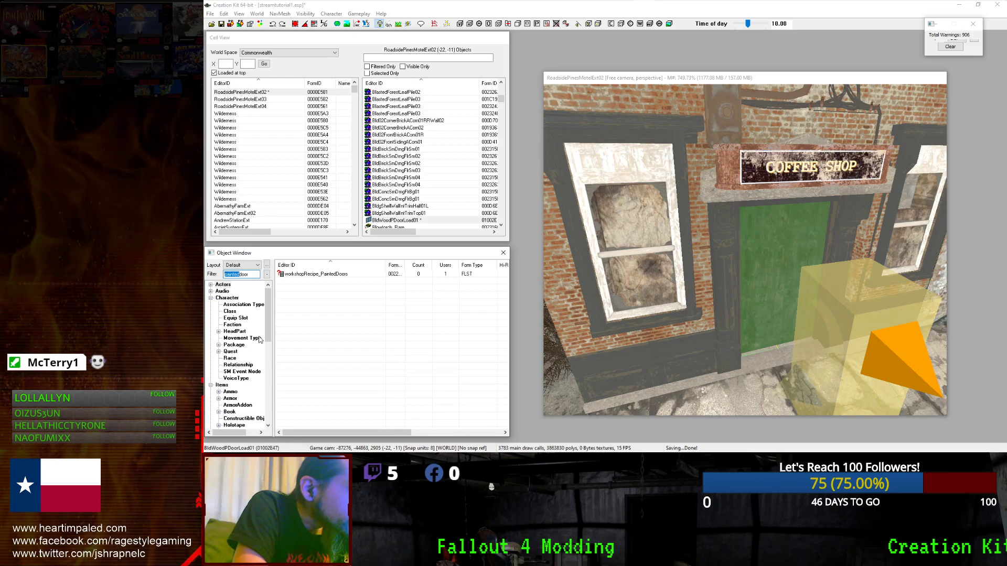
{"action": "left_click_drag", "start_coordinate": [268, 329], "coordinate": [267, 410]}
{"action": "left_click", "coordinate": [231, 345]}
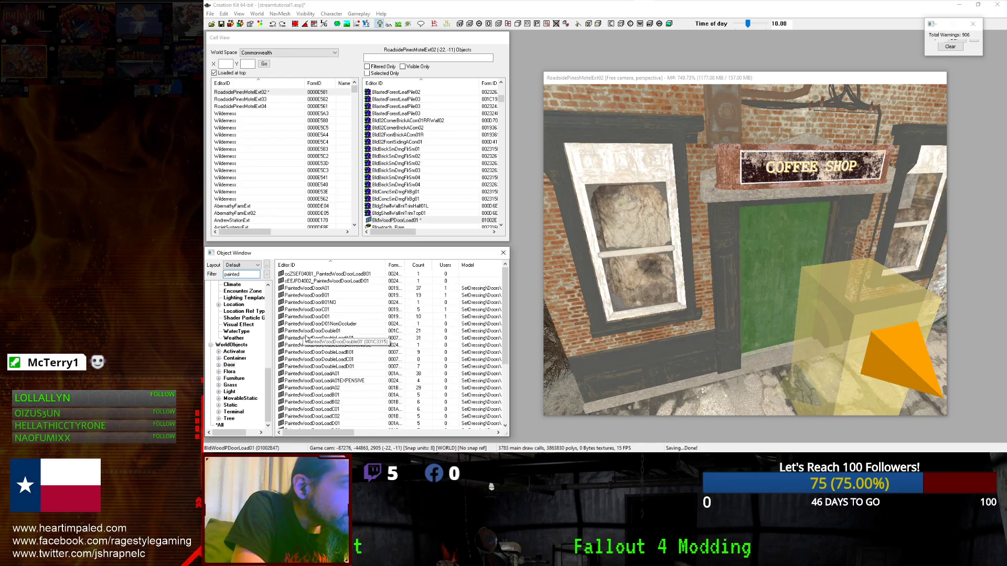
{"action": "scroll", "coordinate": [323, 343], "scroll_direction": "down", "scroll_amount": 1}
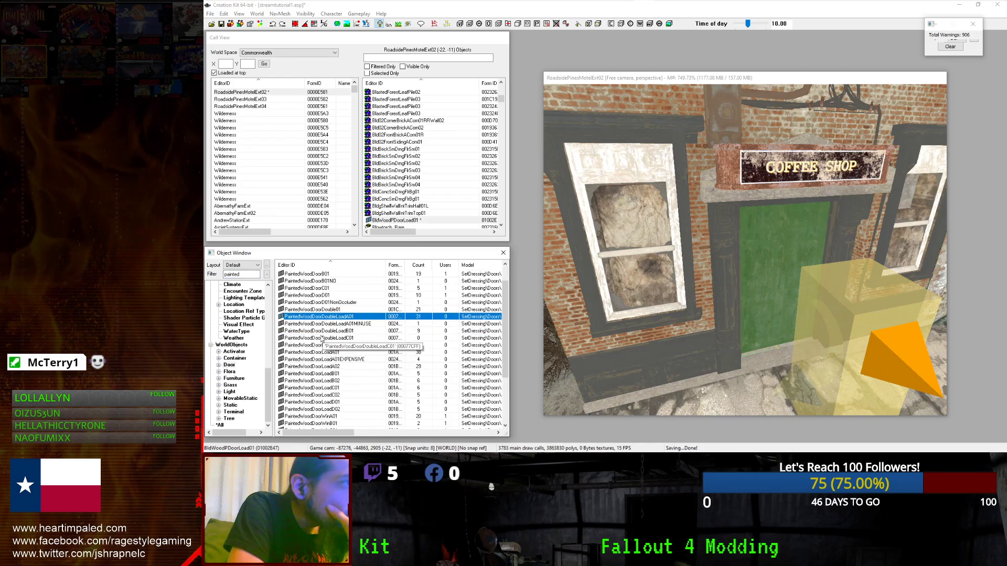
{"action": "left_click", "coordinate": [315, 367]}
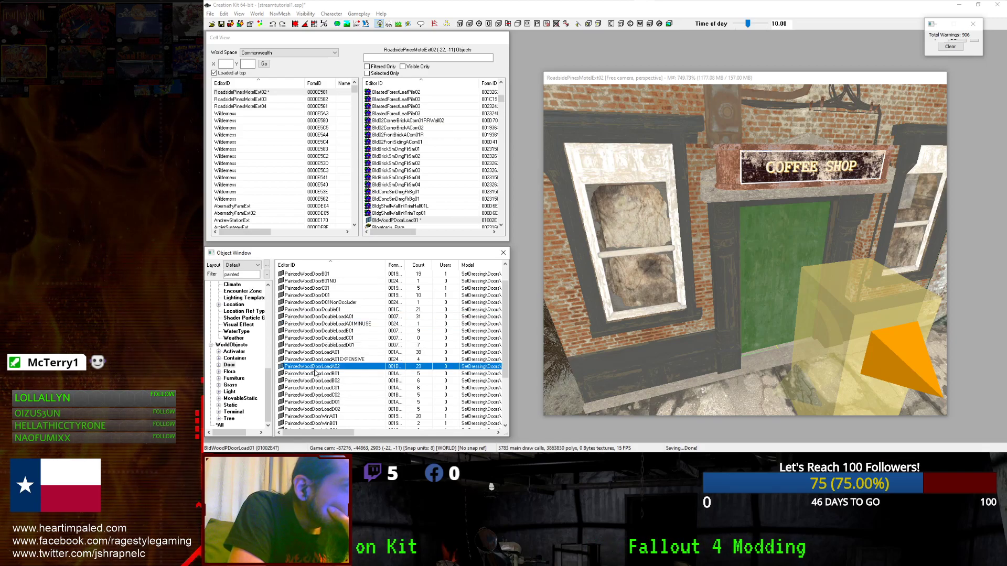
{"action": "left_click", "coordinate": [313, 370]}
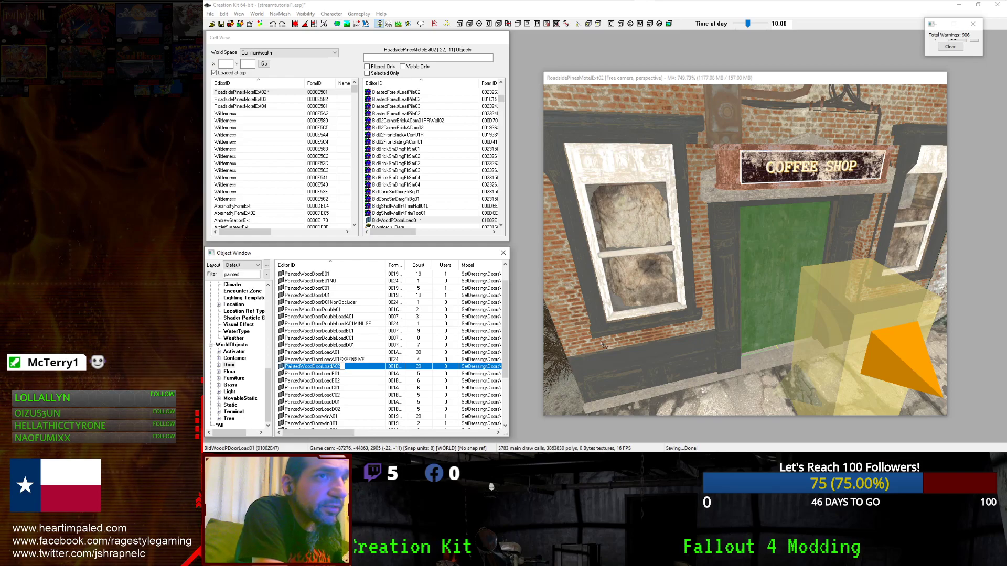
Start a Search & Replace on the selected coffee shop door and browse the replacement forms to the PaintedWoodDoor entries.
{"action": "left_click", "coordinate": [749, 289]}
{"action": "key", "text": "ctrl+f"}
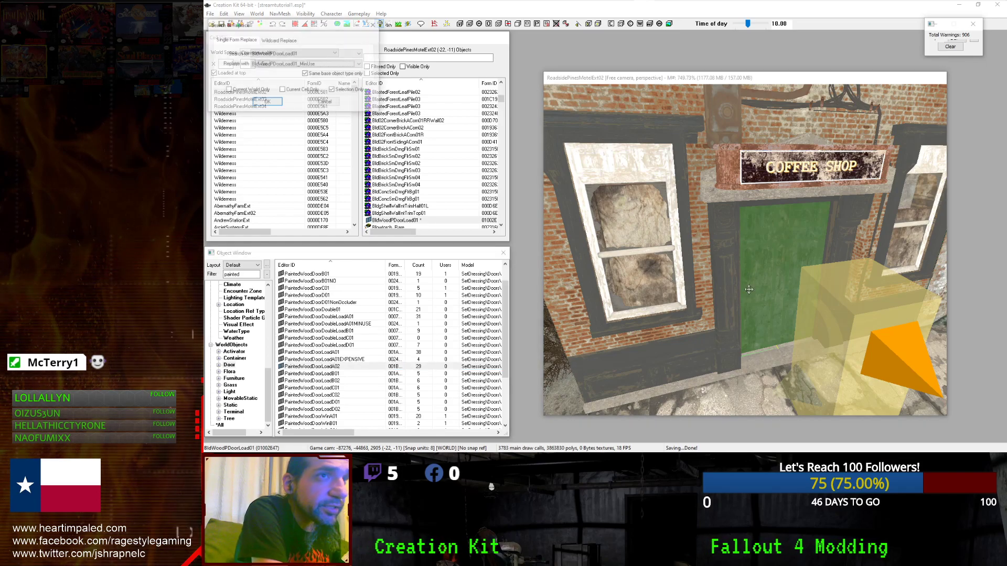
{"action": "left_click", "coordinate": [312, 65]}
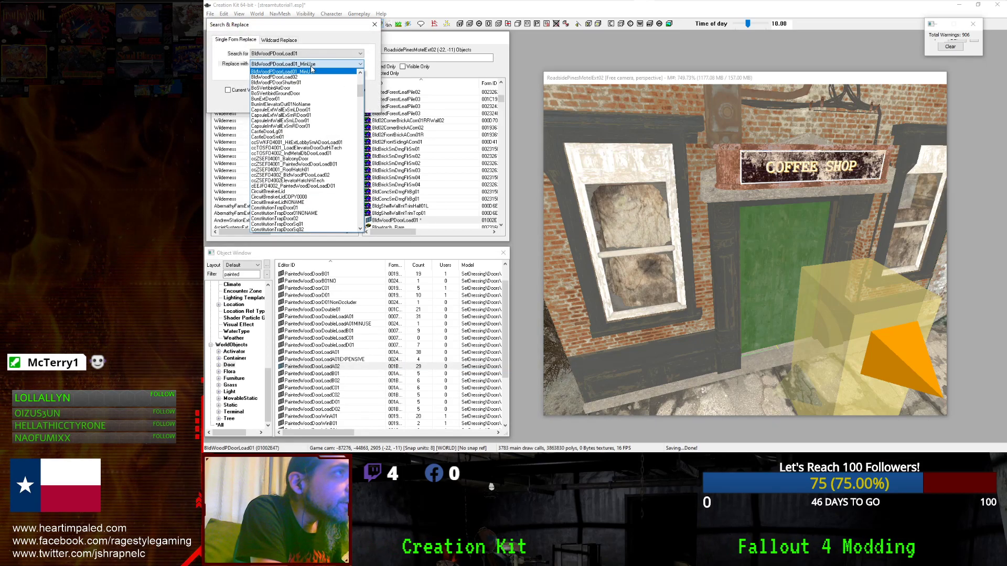
{"action": "key", "text": "f"}
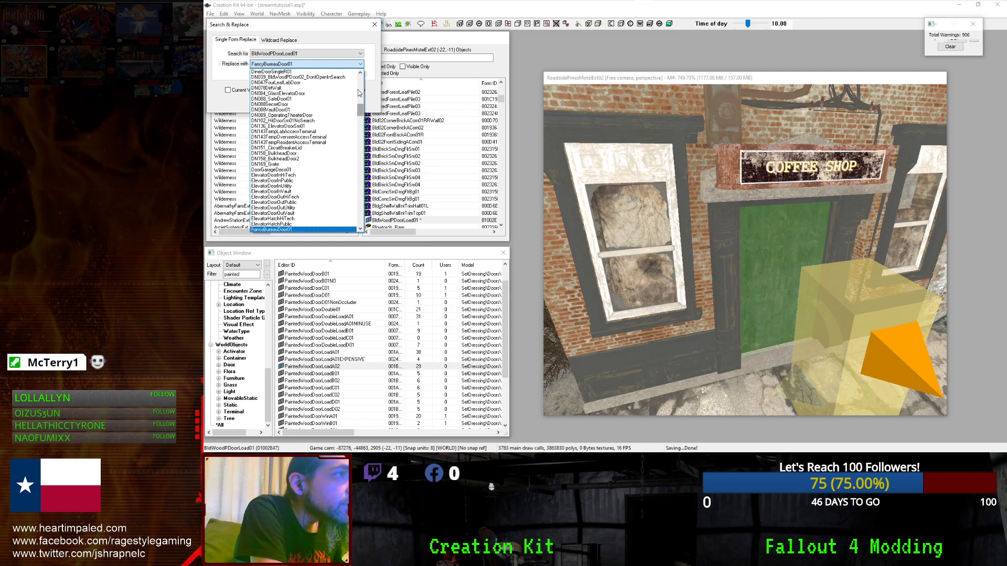
{"action": "left_click_drag", "start_coordinate": [360, 110], "coordinate": [362, 168]}
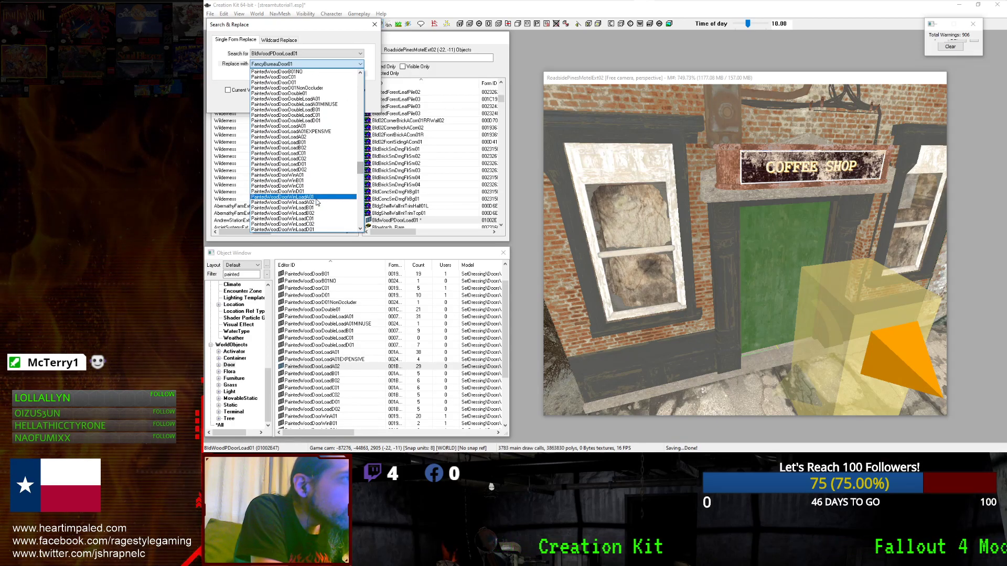
{"action": "scroll", "coordinate": [316, 202], "scroll_direction": "down", "scroll_amount": 3}
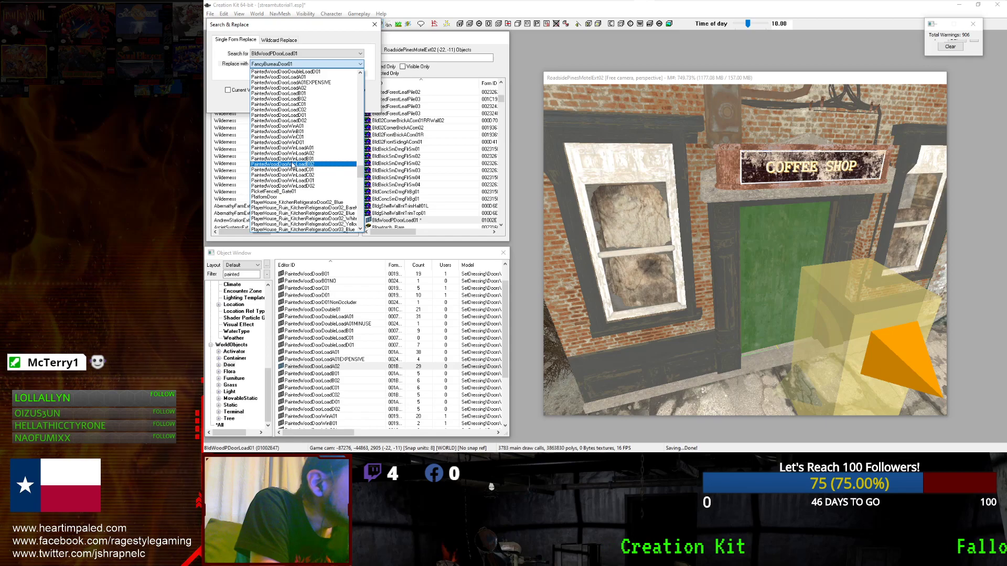
Replace the selected coffee shop door BldWoodPDoorLoad01 with PaintedWoodDoorWinLoadA01, limiting the replacement to the selection.
{"action": "left_click", "coordinate": [292, 148]}
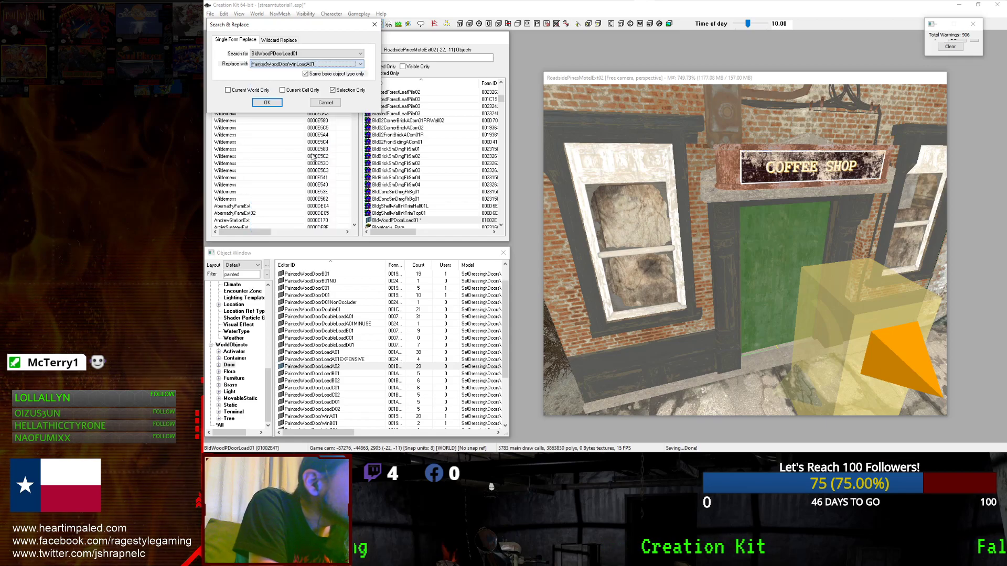
{"action": "left_click", "coordinate": [277, 103]}
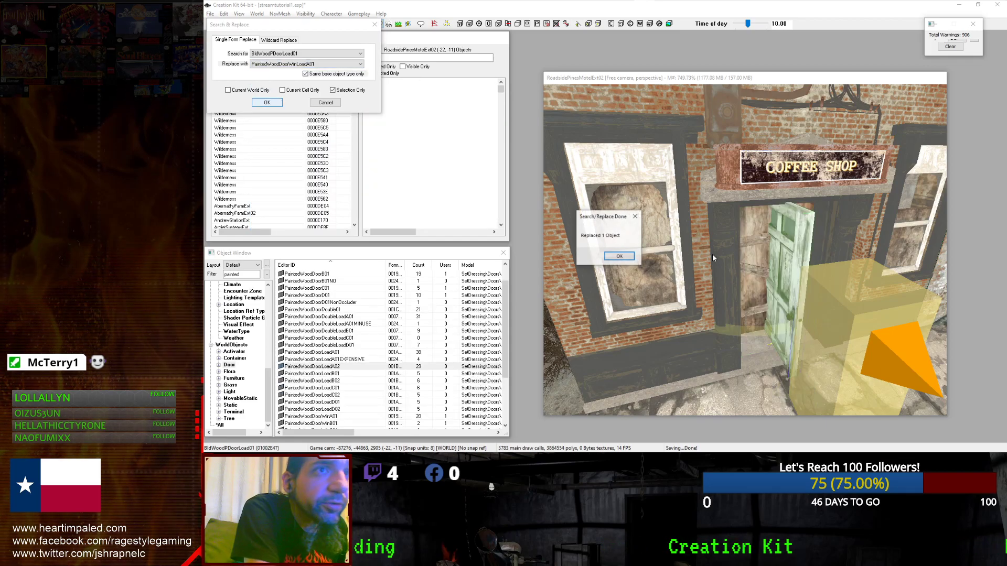
{"action": "left_click", "coordinate": [611, 257]}
{"action": "right_click_drag", "start_coordinate": [777, 260], "coordinate": [818, 260]}
{"action": "scroll", "coordinate": [777, 256], "scroll_direction": "down", "scroll_amount": 3}
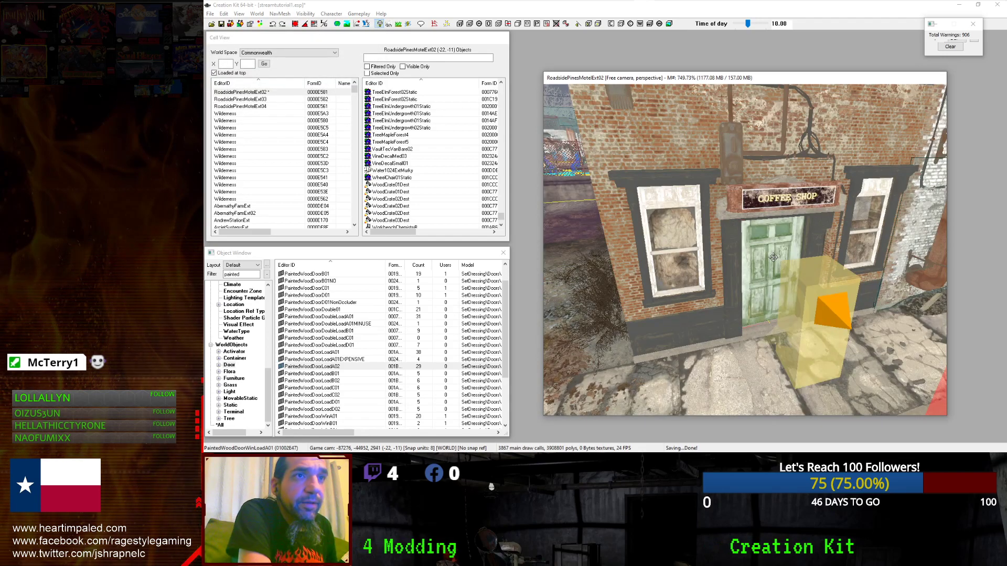
Inspect the coffee shop door's teleport reference and follow its door marker to the linked door in 00JennifersHideout.
{"action": "double_click", "coordinate": [774, 261]}
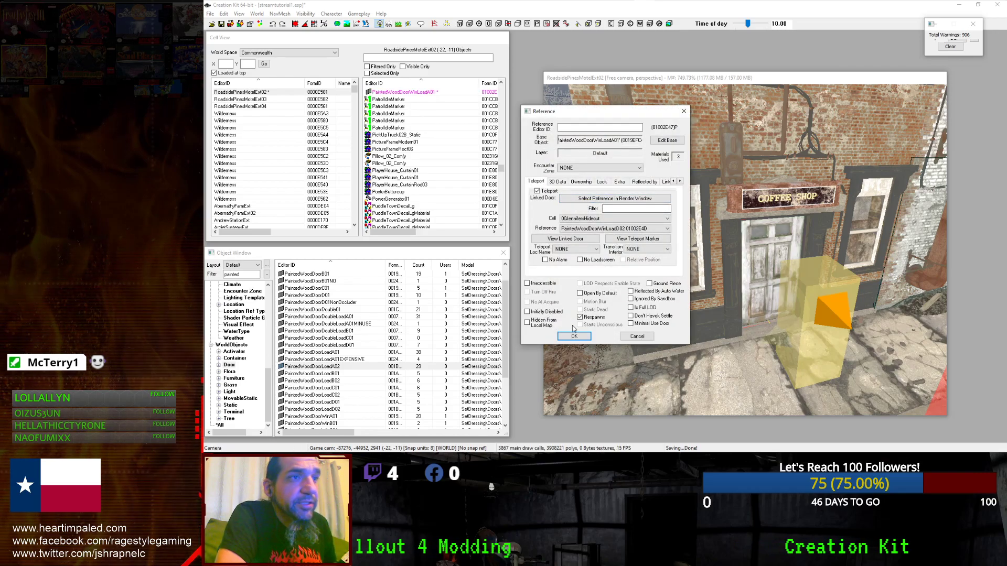
{"action": "left_click", "coordinate": [573, 200]}
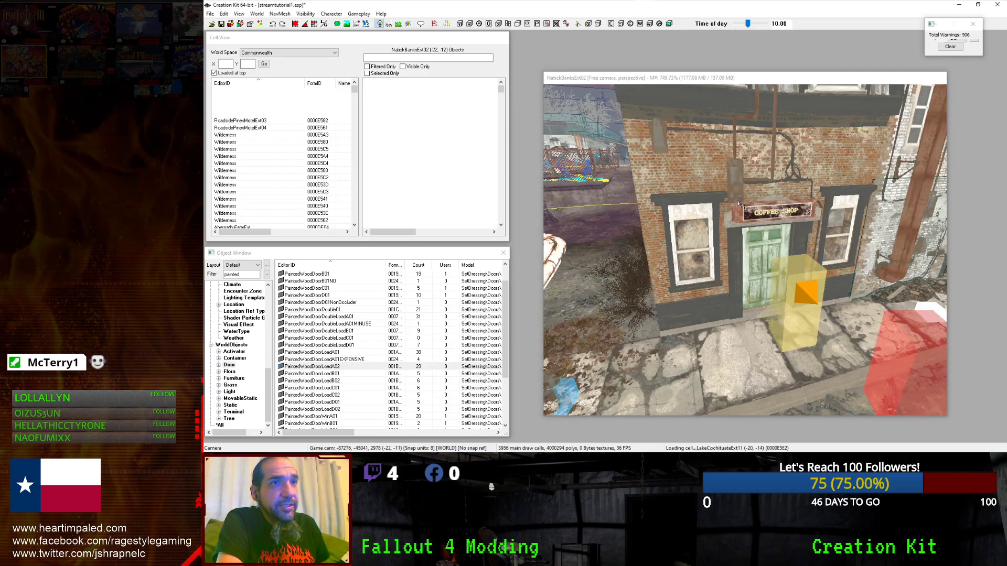
{"action": "scroll", "coordinate": [747, 209], "scroll_direction": "up", "scroll_amount": 5}
{"action": "left_click", "coordinate": [754, 218]}
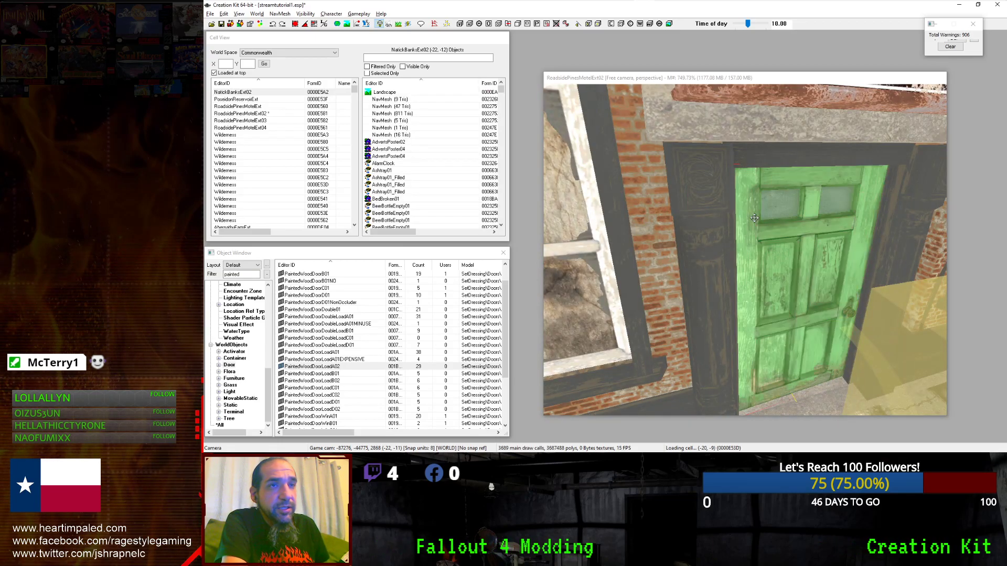
{"action": "scroll", "coordinate": [754, 218], "scroll_direction": "down", "scroll_amount": 5}
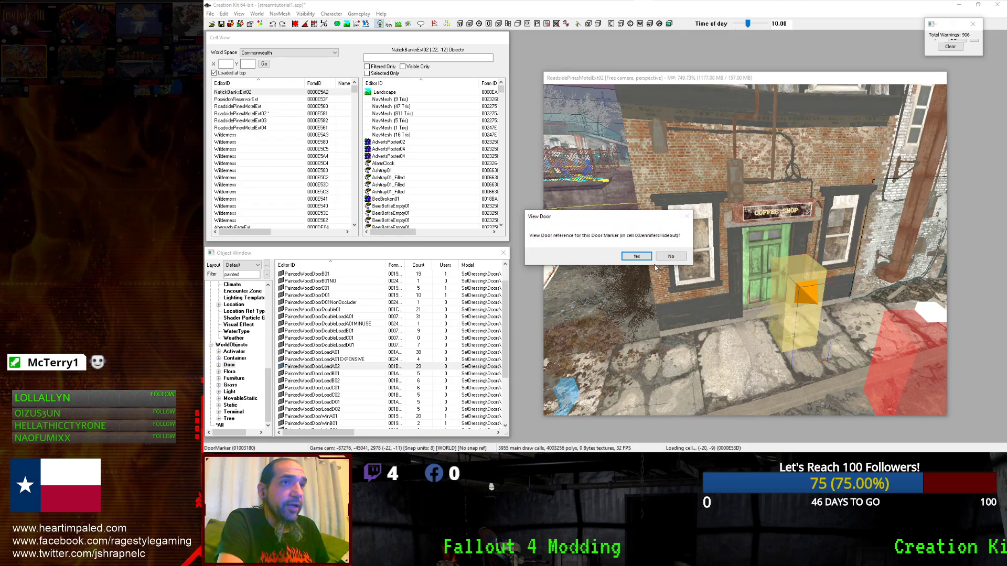
{"action": "left_click", "coordinate": [630, 256]}
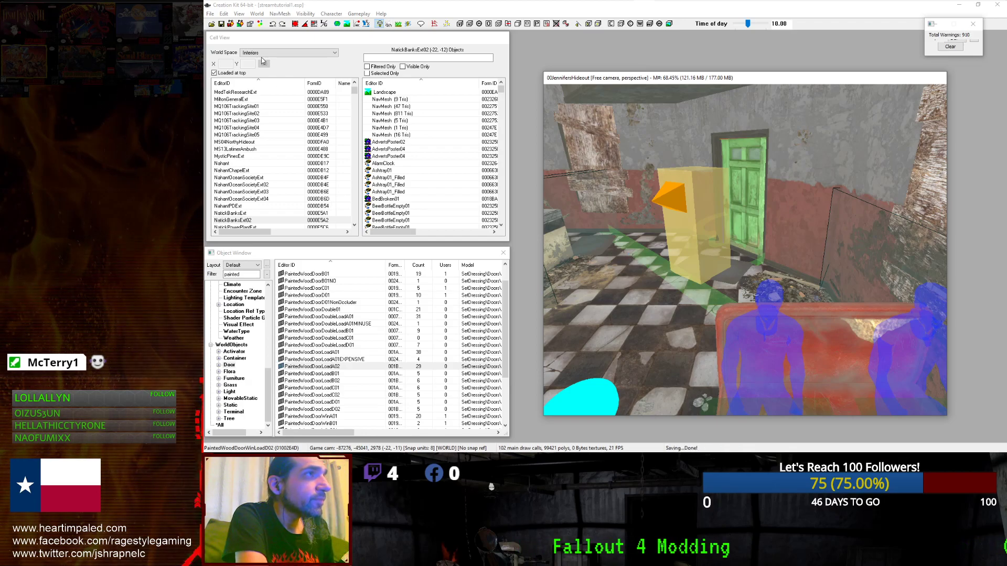
Look over the hideout interior and filter the cell's object list by "raider".
{"action": "scroll", "coordinate": [610, 151], "scroll_direction": "down", "scroll_amount": 10}
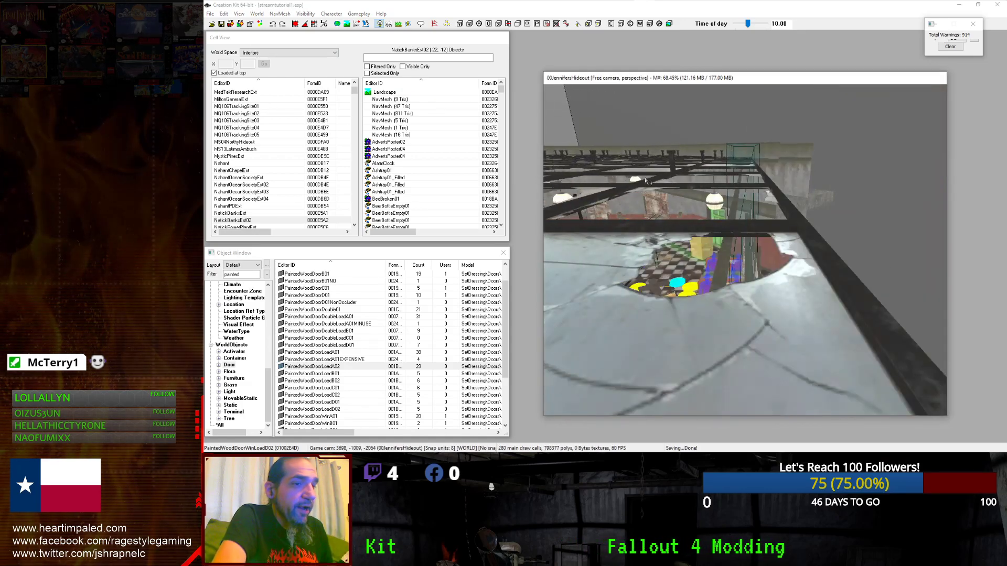
{"action": "scroll", "coordinate": [645, 181], "scroll_direction": "up", "scroll_amount": 10}
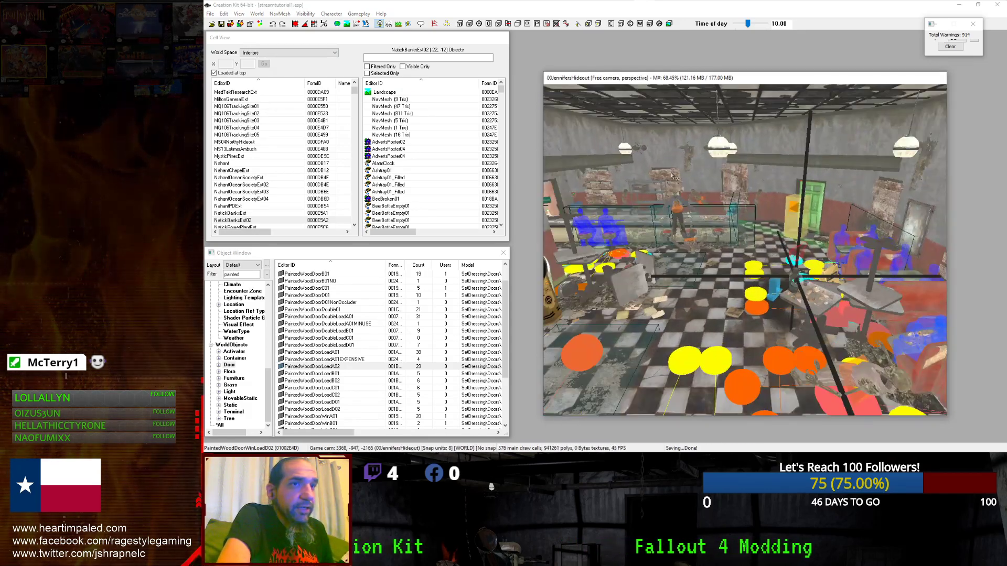
{"action": "scroll", "coordinate": [674, 177], "scroll_direction": "up", "scroll_amount": 5}
{"action": "left_click", "coordinate": [382, 170]}
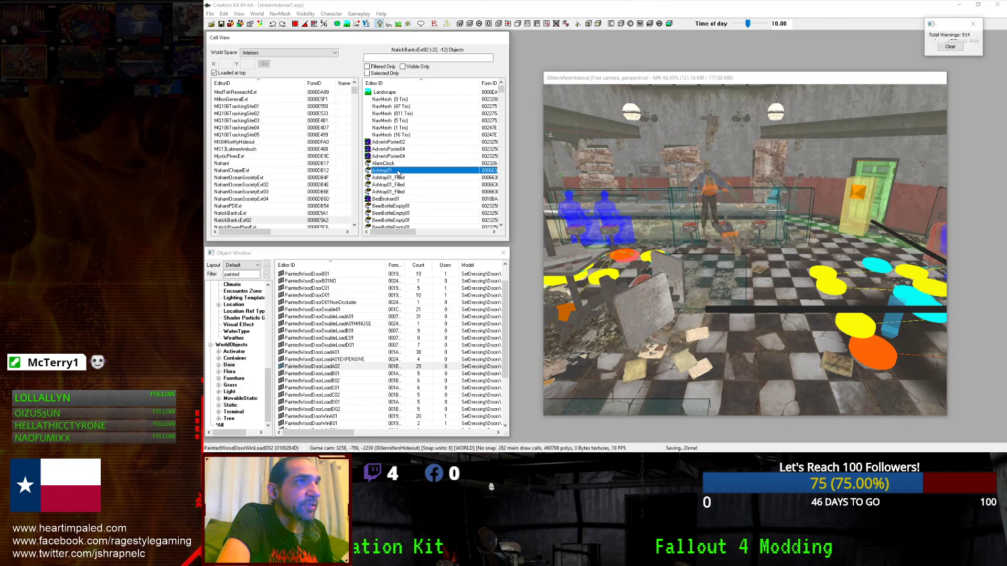
{"action": "left_click", "coordinate": [384, 58]}
{"action": "type", "text": "raider"}
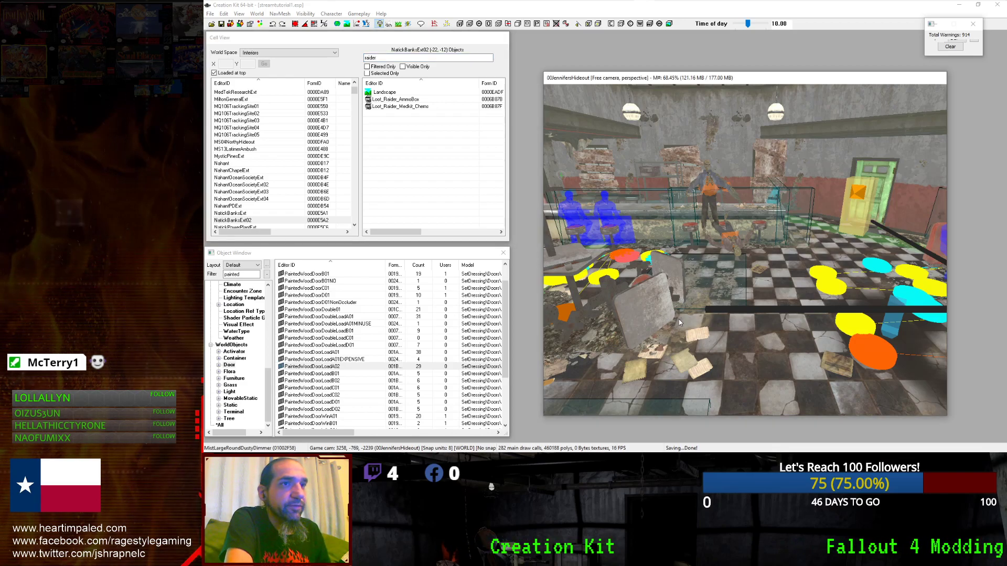
{"action": "scroll", "coordinate": [678, 319], "scroll_direction": "down", "scroll_amount": 2}
{"action": "scroll", "coordinate": [680, 323], "scroll_direction": "down", "scroll_amount": 2}
{"action": "scroll", "coordinate": [680, 322], "scroll_direction": "up", "scroll_amount": 4}
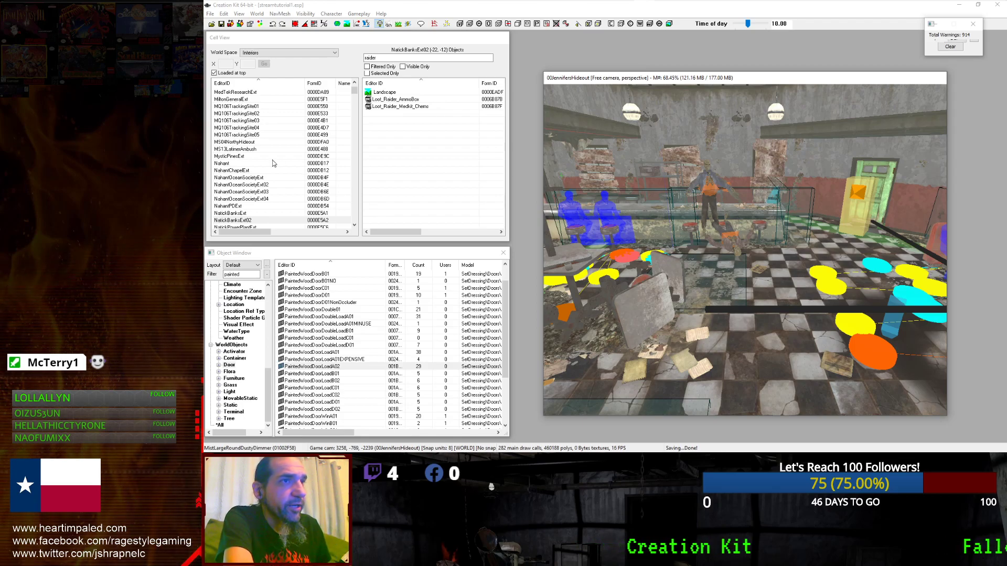
Reload the Interiors world space's cell list and load the 00JennifersHideout cell from it.
{"action": "left_click", "coordinate": [228, 107]}
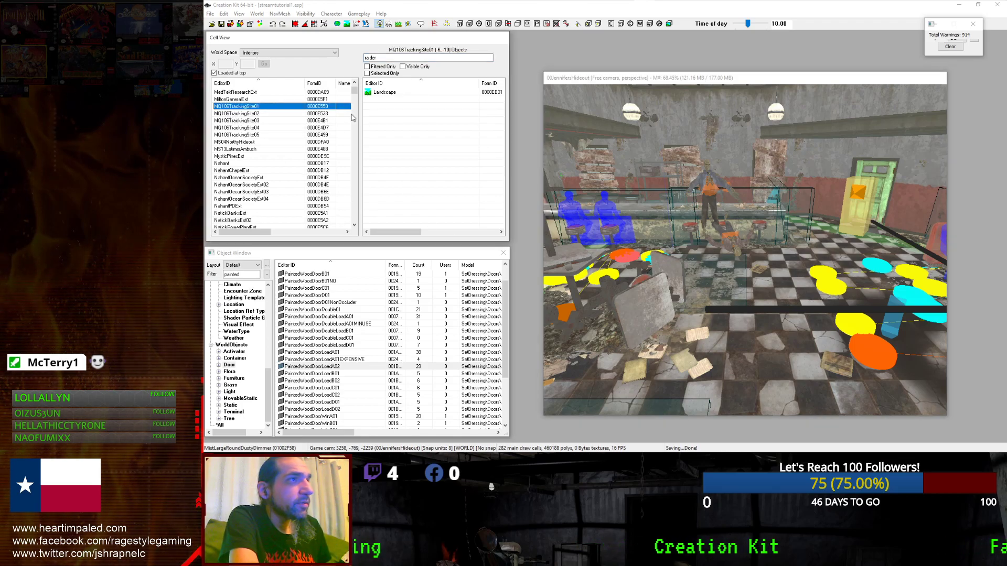
{"action": "scroll", "coordinate": [737, 179], "scroll_direction": "down", "scroll_amount": 4}
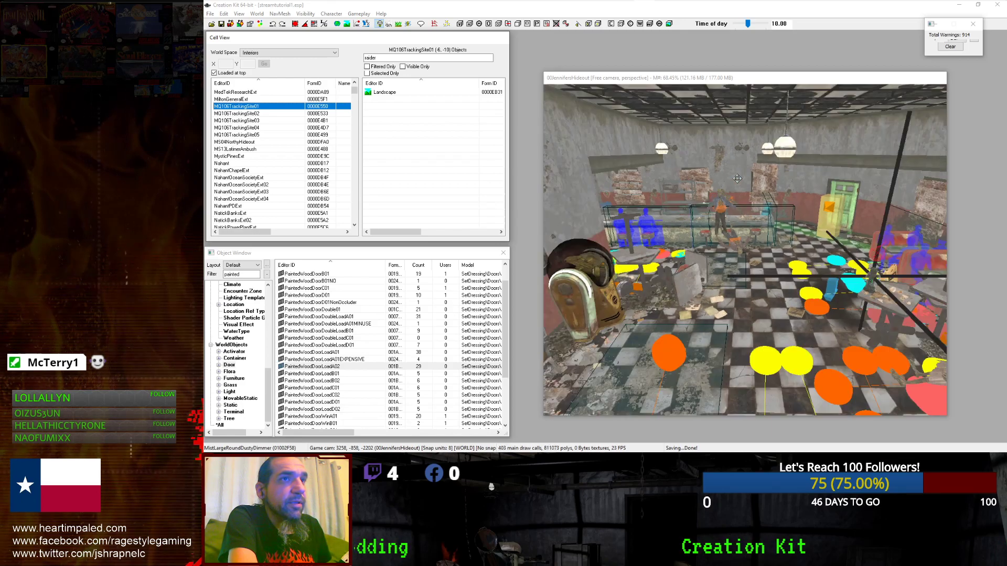
{"action": "scroll", "coordinate": [737, 178], "scroll_direction": "up", "scroll_amount": 5}
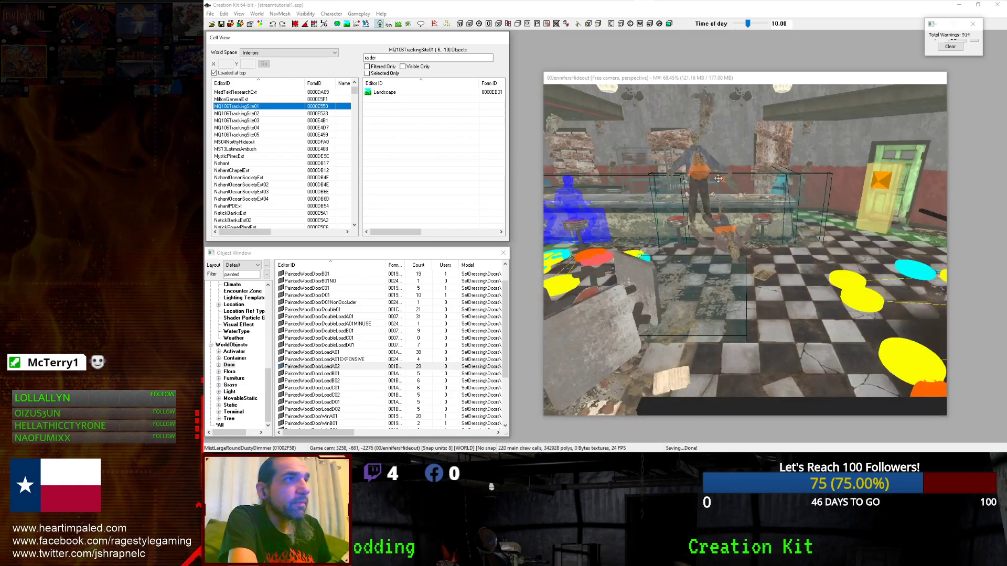
{"action": "left_click", "coordinate": [263, 55]}
{"action": "left_click", "coordinate": [264, 53]}
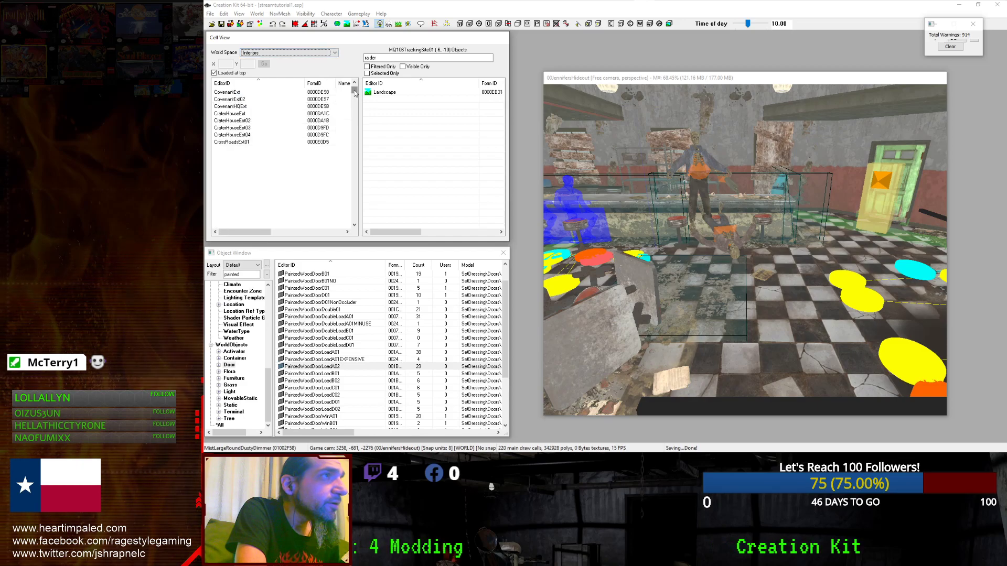
{"action": "left_click", "coordinate": [276, 53]}
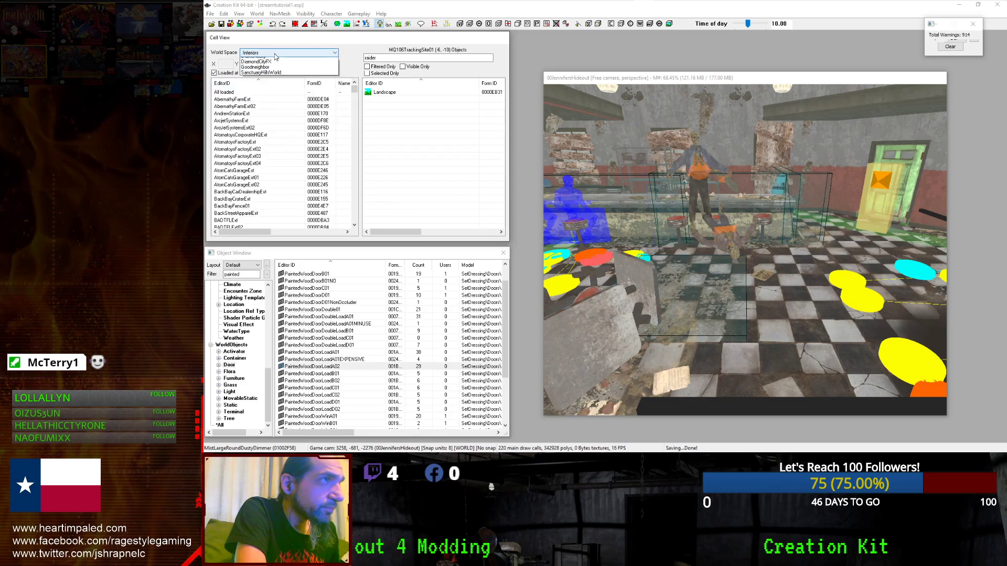
{"action": "left_click", "coordinate": [275, 53]}
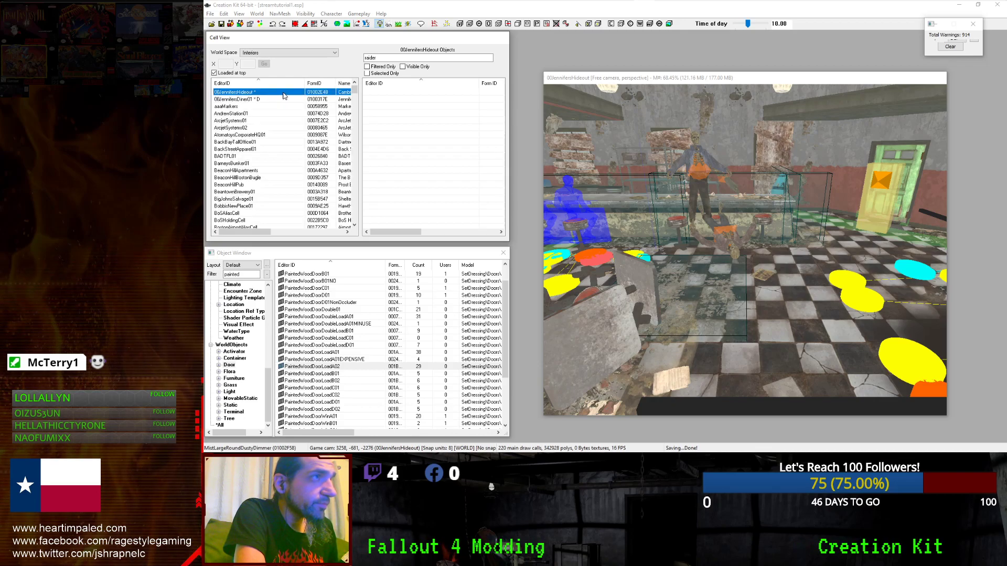
Open the 00JennifersHideout cell for editing and show its interior data.
{"action": "right_click", "coordinate": [299, 94]}
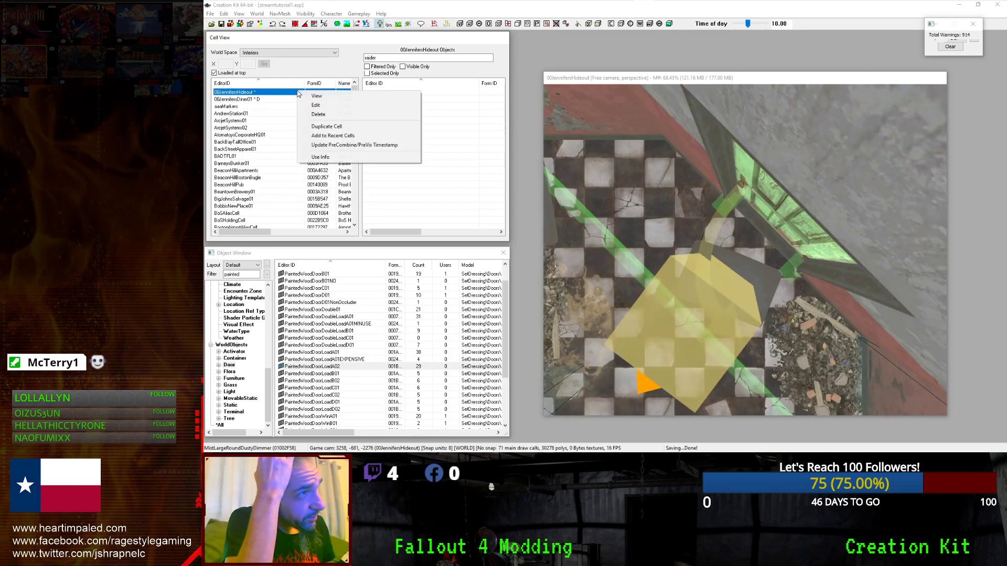
{"action": "left_click", "coordinate": [289, 91]}
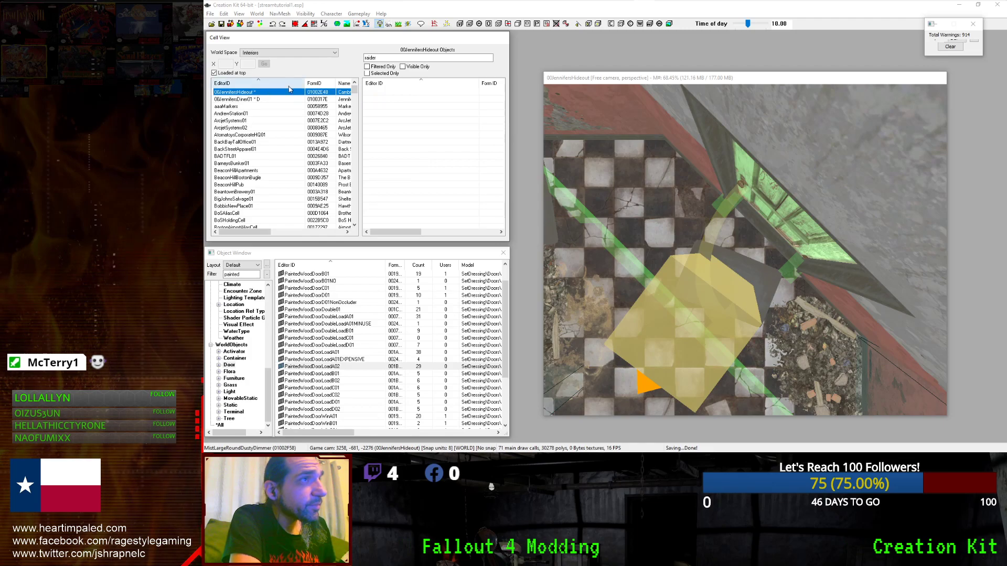
{"action": "right_click", "coordinate": [268, 95]}
{"action": "left_click", "coordinate": [288, 109]}
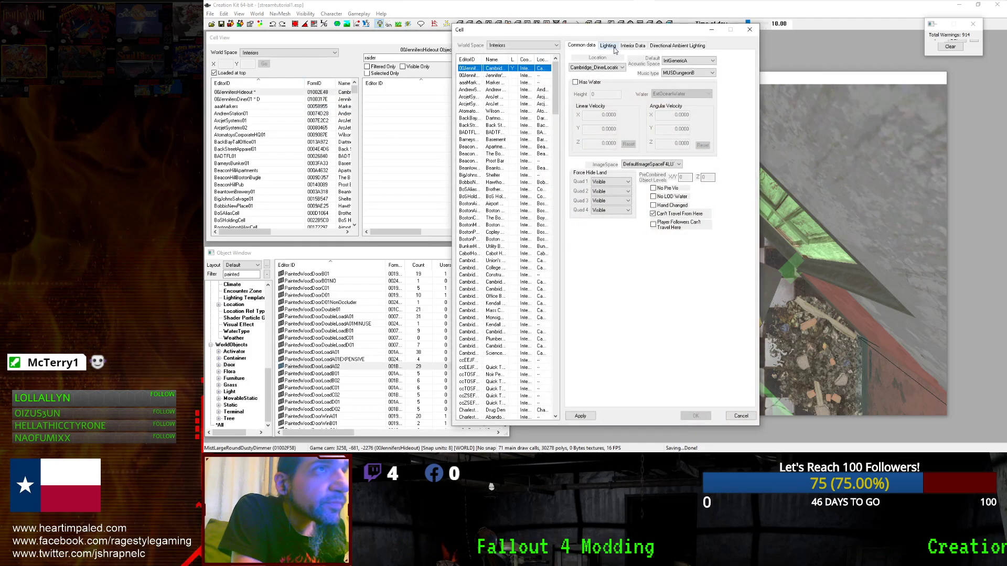
{"action": "left_click", "coordinate": [630, 45]}
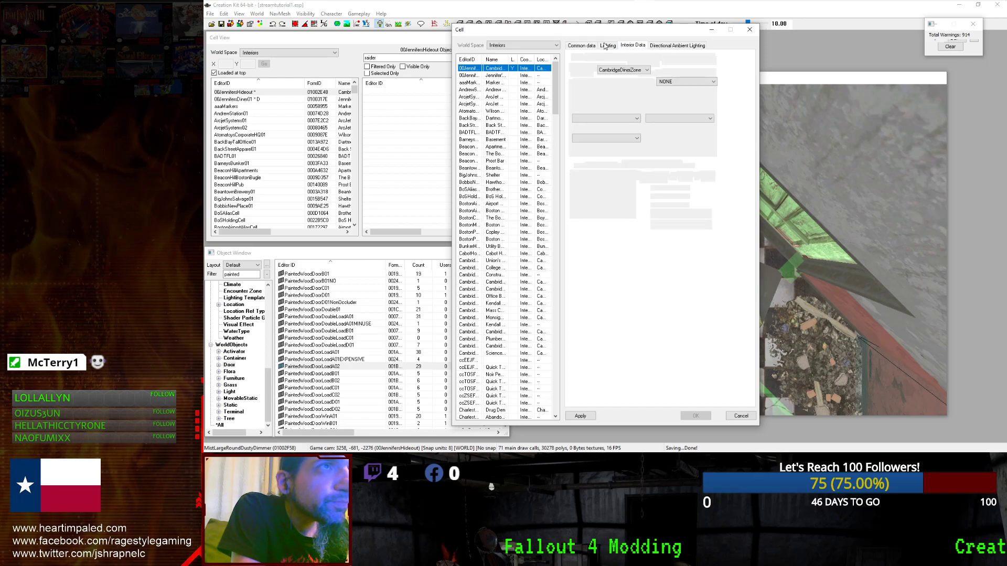
Try other encounter zones for the hideout cell, including NONE and AndrewStationZone, and reselect the cell.
{"action": "left_click", "coordinate": [624, 70]}
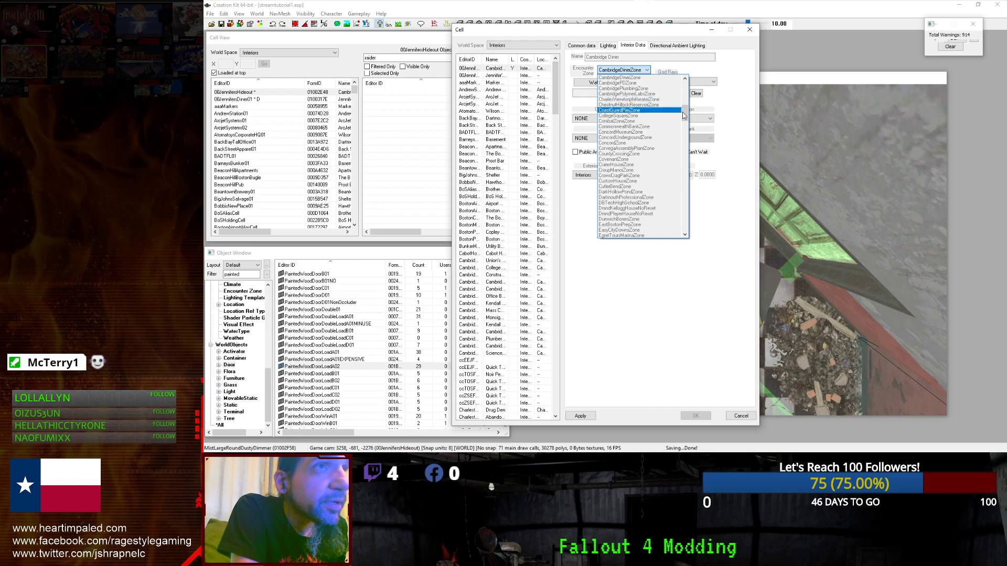
{"action": "left_click_drag", "start_coordinate": [684, 109], "coordinate": [692, 83]}
{"action": "left_click", "coordinate": [664, 78]}
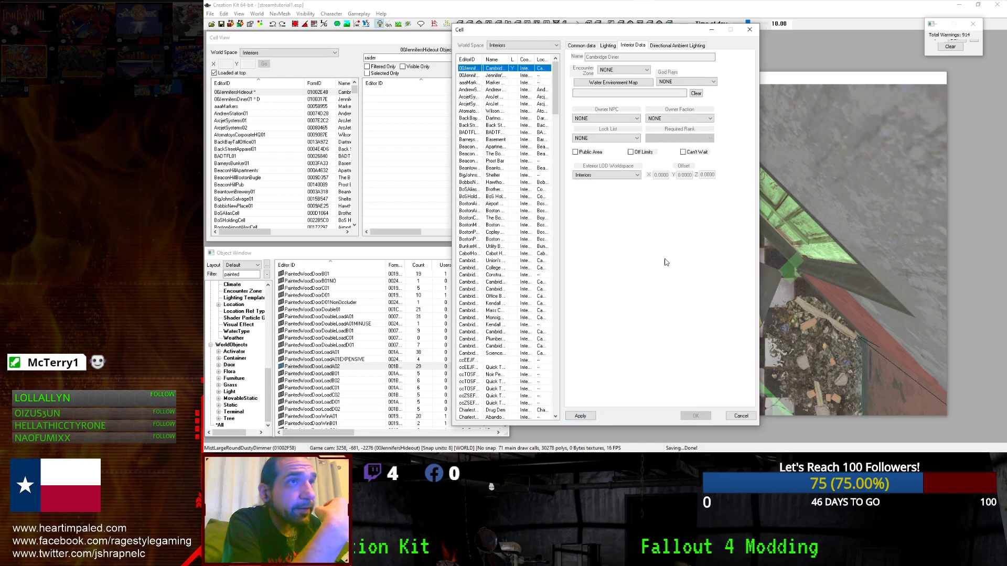
{"action": "left_click", "coordinate": [615, 75]}
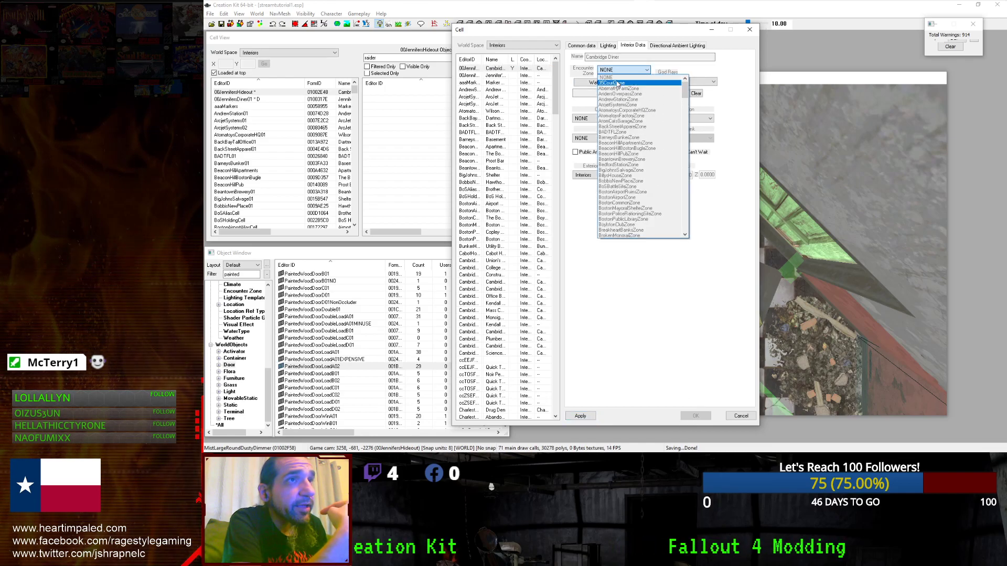
{"action": "left_click", "coordinate": [617, 85]}
{"action": "left_click", "coordinate": [618, 71]}
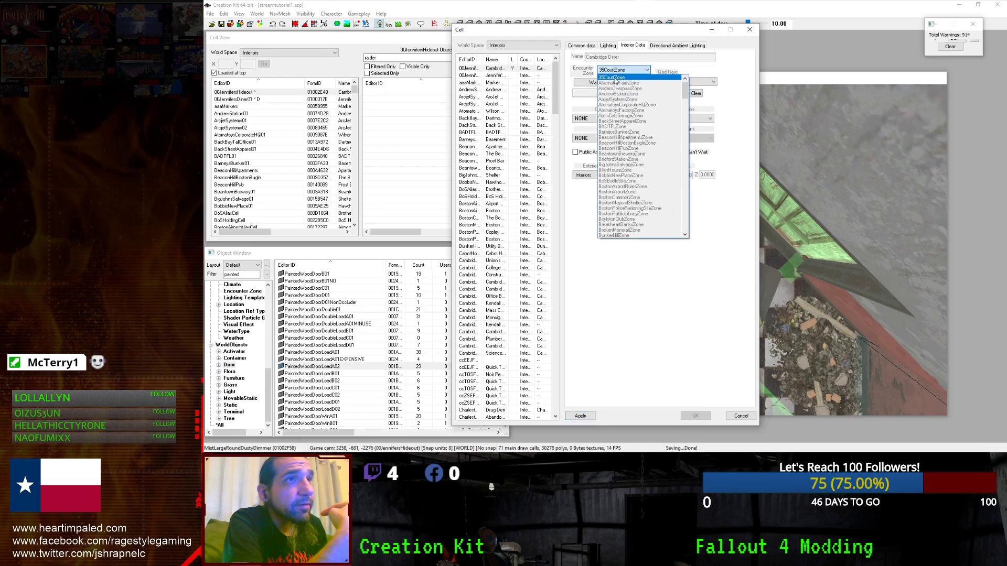
{"action": "left_click", "coordinate": [617, 94]}
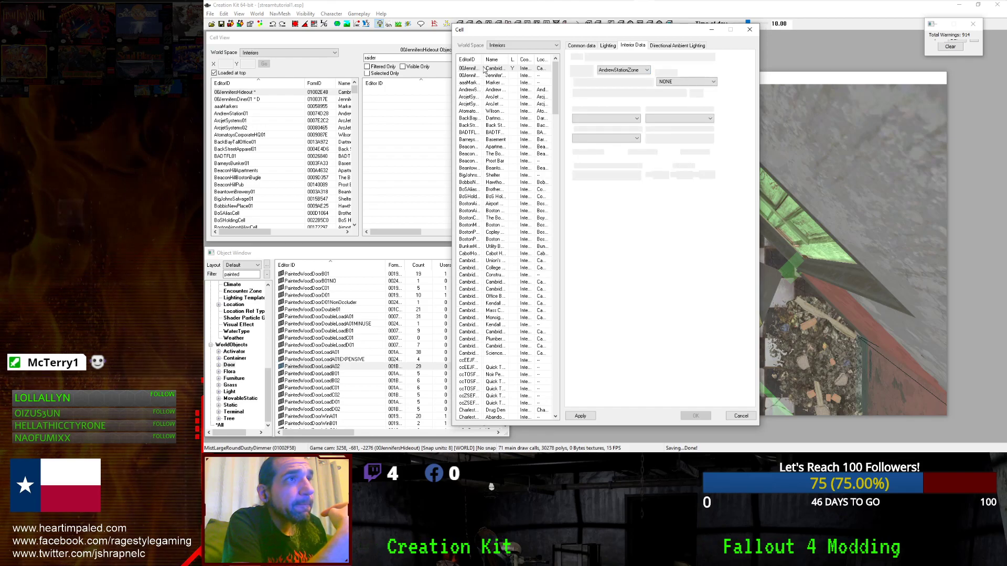
{"action": "left_click", "coordinate": [483, 69]}
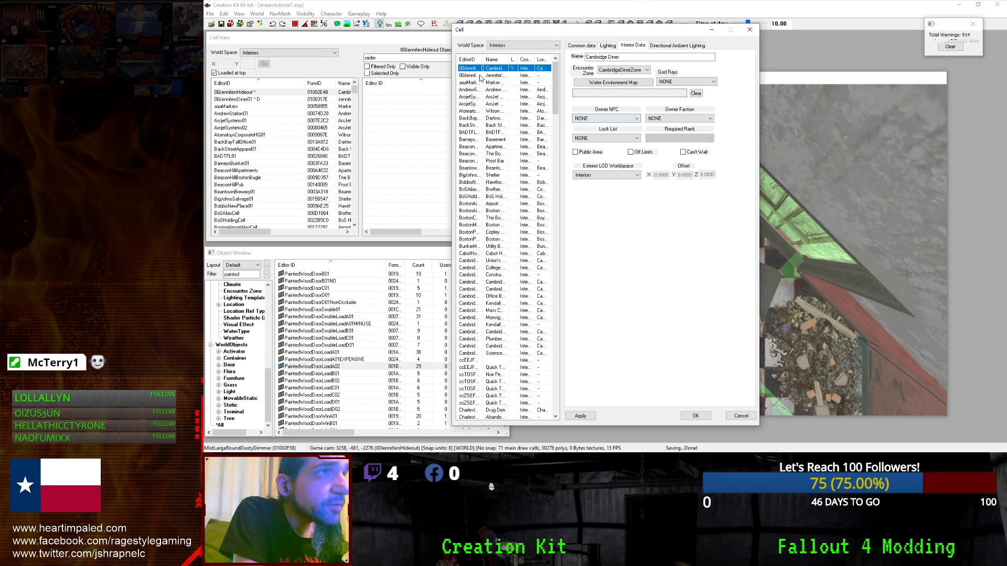
Widen the cell list's name and editor ID columns and rename the 00JennifersHideout cell as Jennifer's Coffee Shop.
{"action": "left_click_drag", "start_coordinate": [508, 60], "coordinate": [540, 59]}
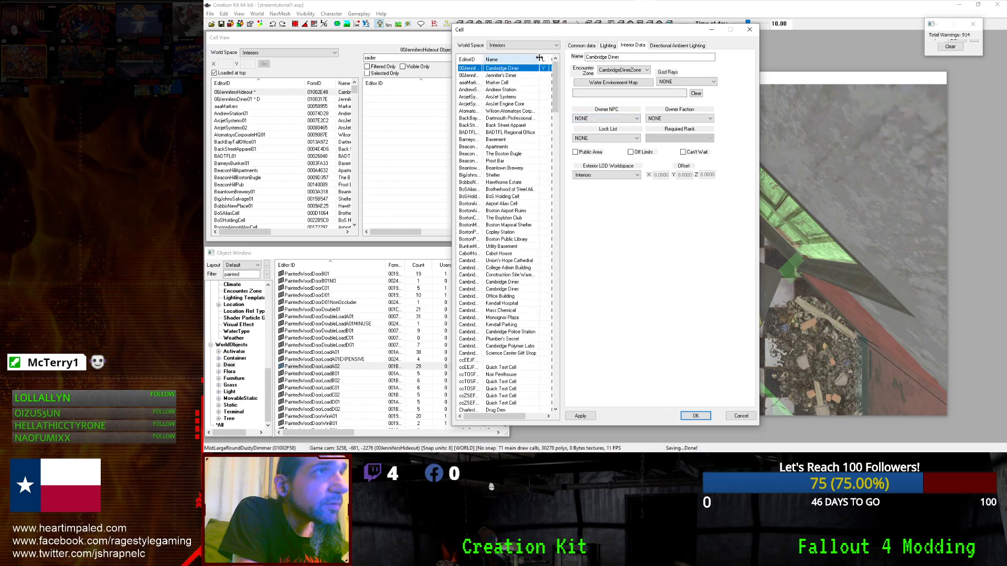
{"action": "left_click", "coordinate": [503, 76]}
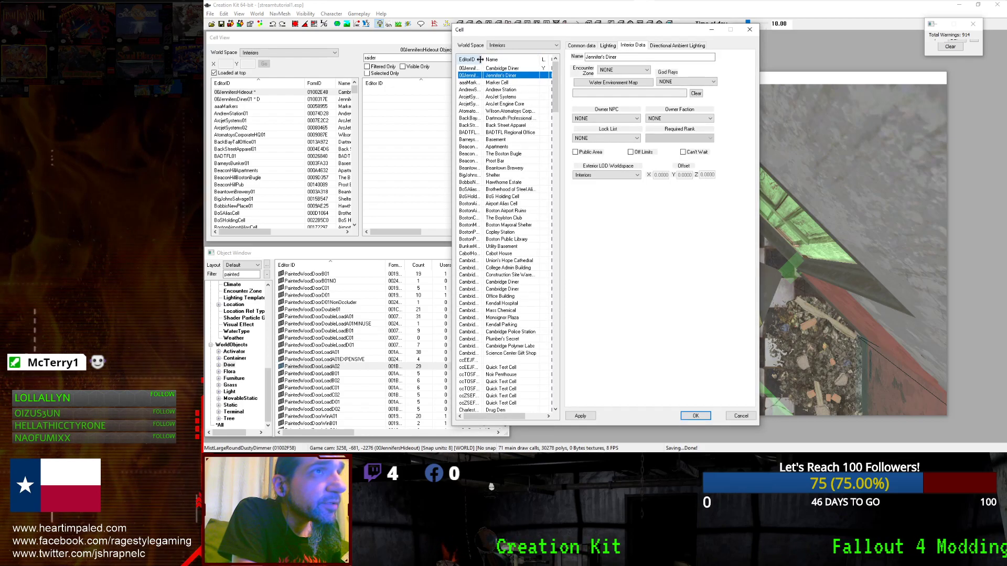
{"action": "left_click_drag", "start_coordinate": [480, 60], "coordinate": [514, 60]}
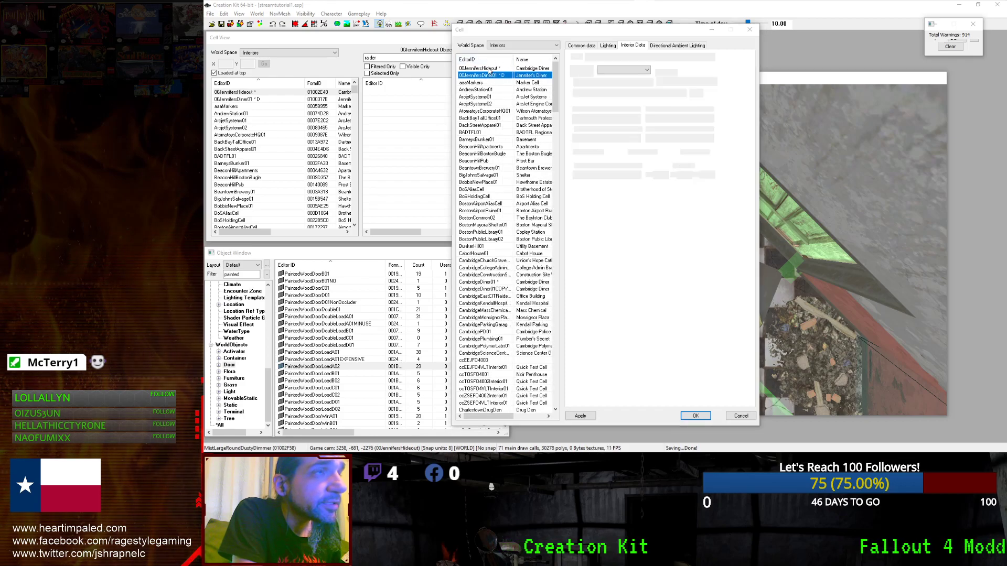
{"action": "left_click", "coordinate": [490, 69]}
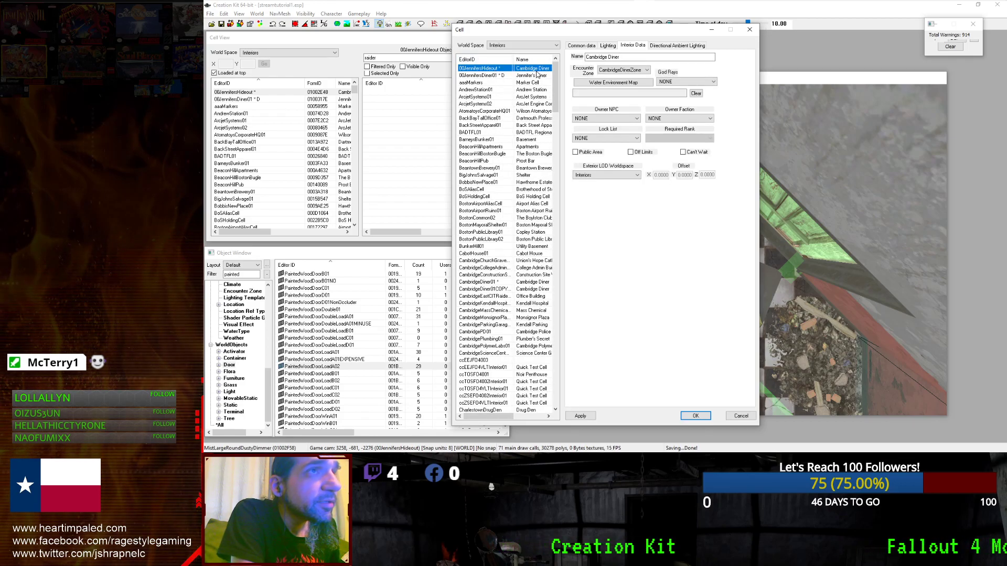
{"action": "left_click_drag", "start_coordinate": [608, 56], "coordinate": [585, 57]}
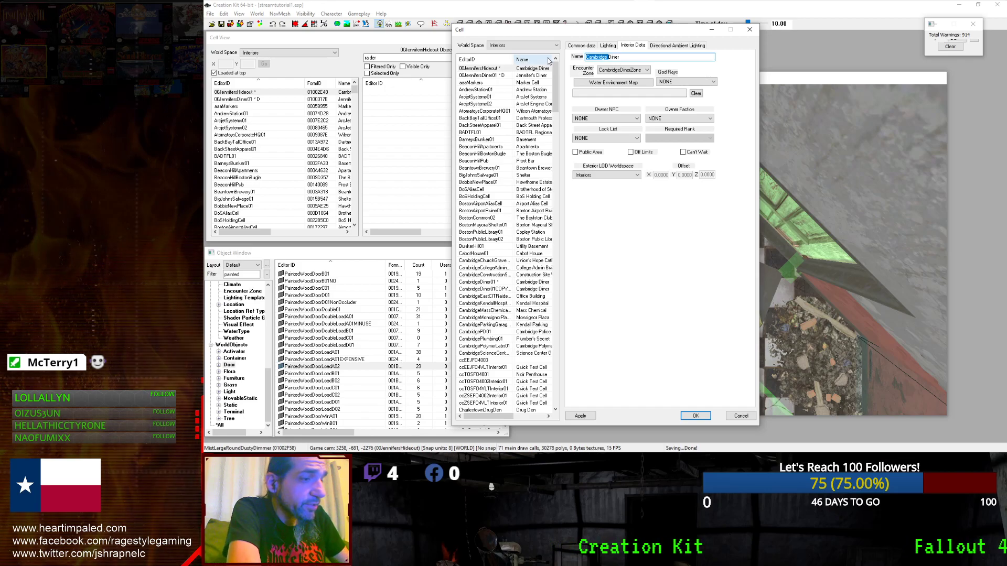
{"action": "type", "text": "Jennifer's Coffee Shop"}
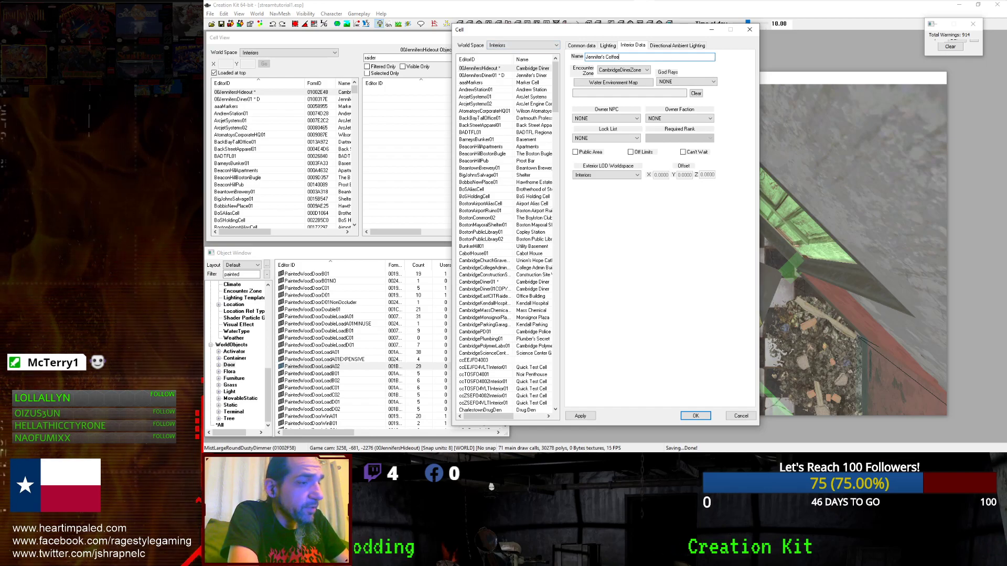
Set the hideout cell's location to NONE in its common data and accept the cell changes.
{"action": "left_click", "coordinate": [582, 46]}
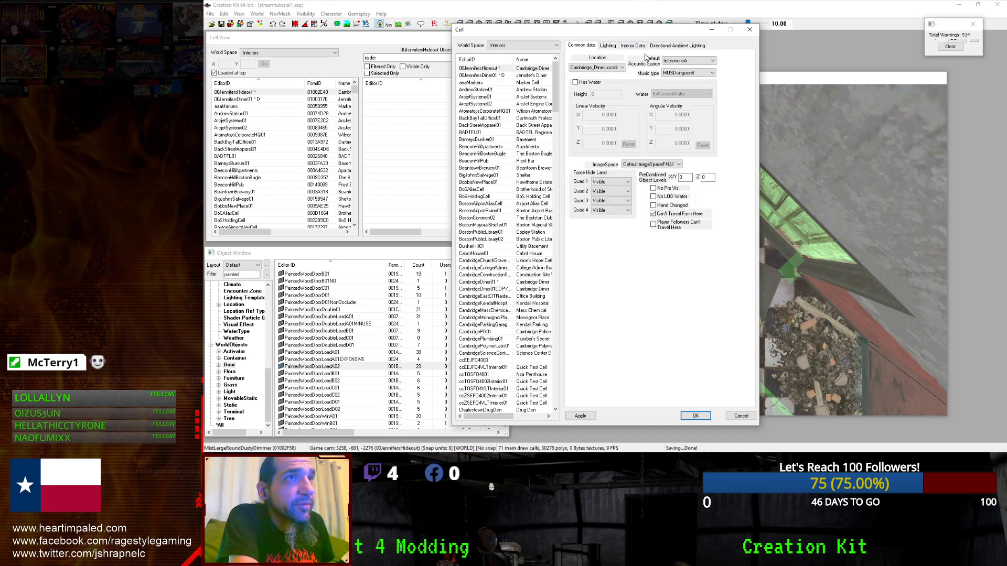
{"action": "left_click", "coordinate": [611, 68]}
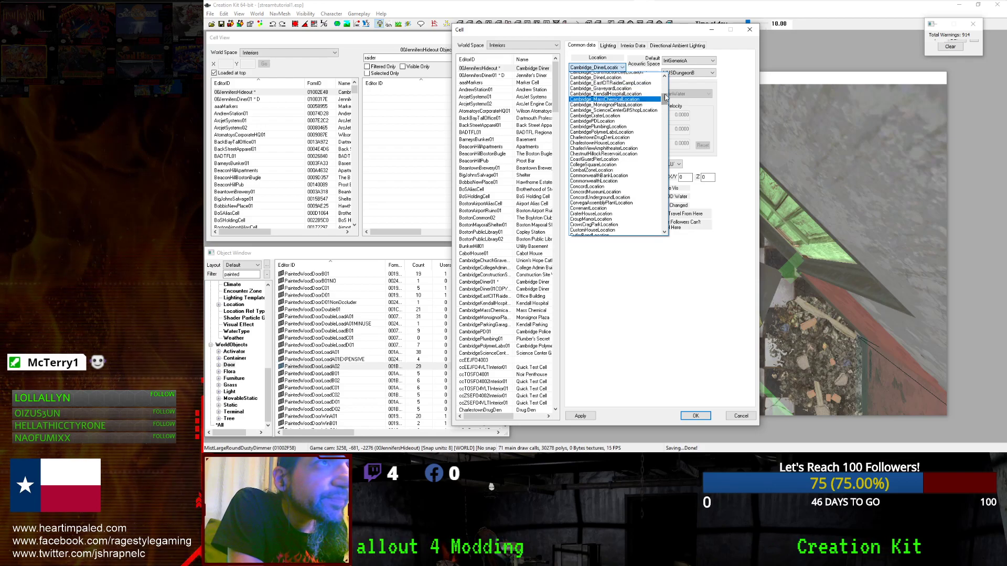
{"action": "left_click_drag", "start_coordinate": [665, 98], "coordinate": [665, 77]}
{"action": "left_click", "coordinate": [614, 74]}
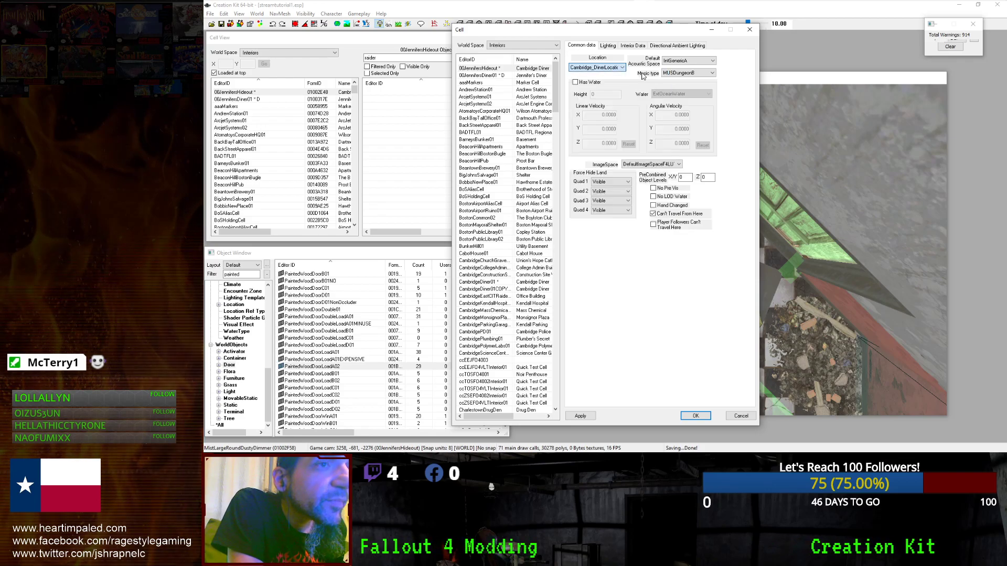
{"action": "left_click", "coordinate": [632, 47]}
{"action": "left_click", "coordinate": [607, 46]}
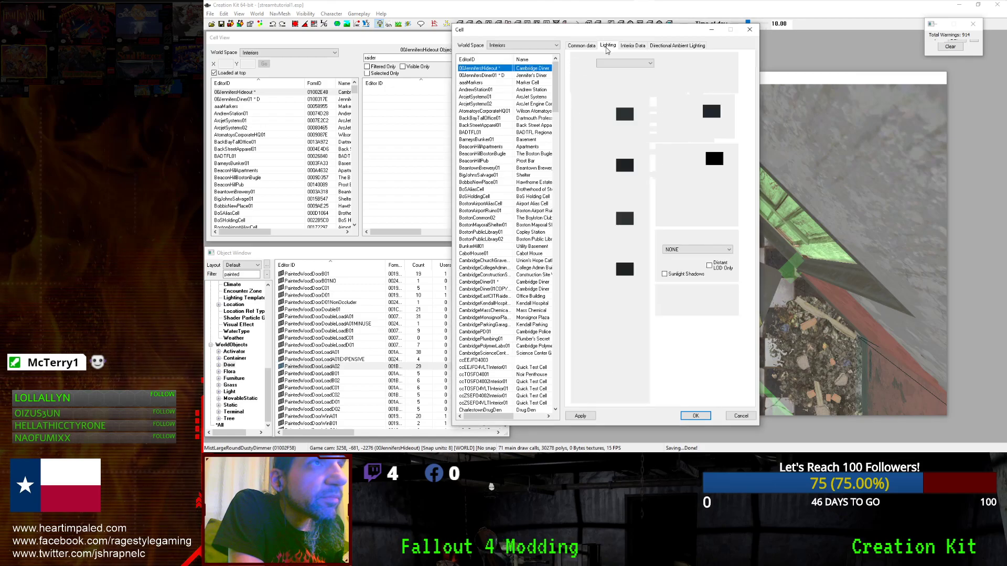
{"action": "left_click", "coordinate": [586, 46]}
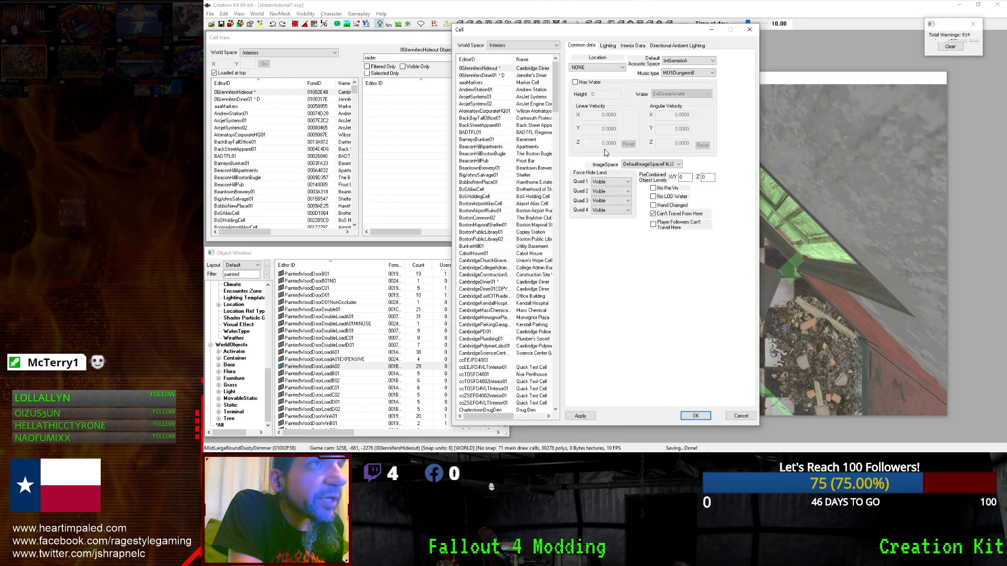
{"action": "left_click", "coordinate": [695, 415]}
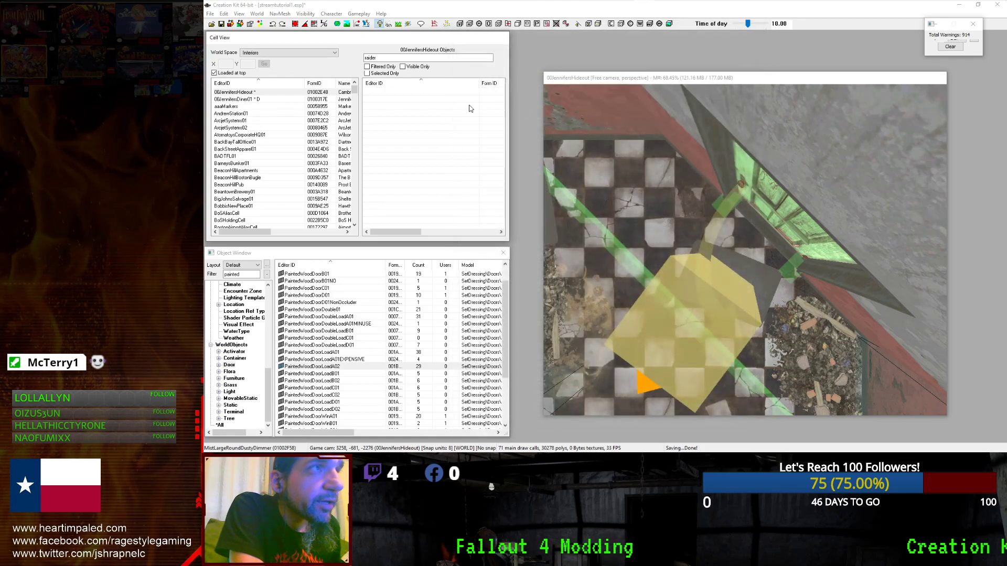
Hide the markers in the render view over the diner's booth area.
{"action": "scroll", "coordinate": [654, 208], "scroll_direction": "down", "scroll_amount": 5}
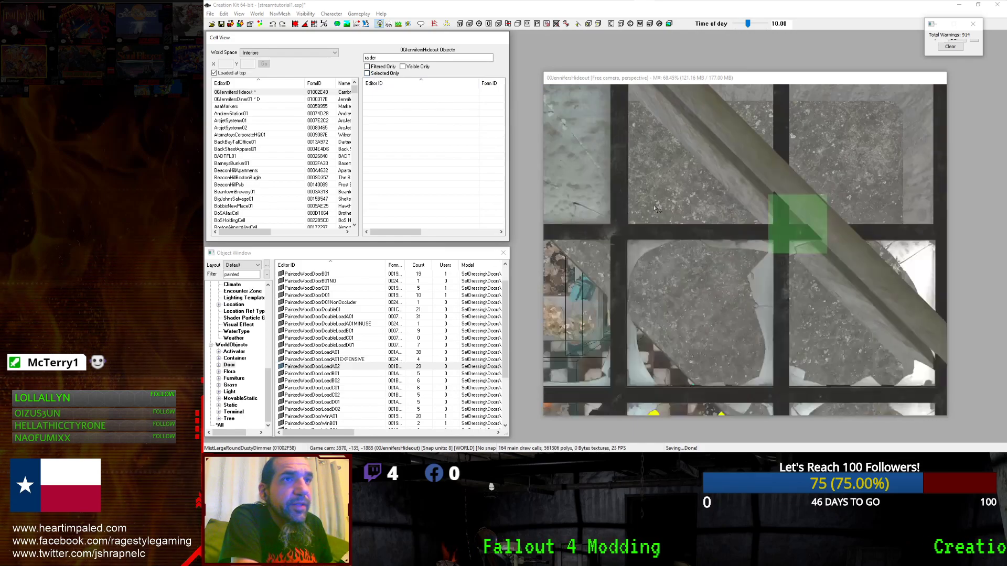
{"action": "middle_click_drag", "start_coordinate": [657, 208], "coordinate": [791, 189], "text": "shift"}
{"action": "scroll", "coordinate": [724, 159], "scroll_direction": "down", "scroll_amount": 5}
{"action": "scroll", "coordinate": [731, 163], "scroll_direction": "up", "scroll_amount": 8}
{"action": "scroll", "coordinate": [731, 162], "scroll_direction": "down", "scroll_amount": 3}
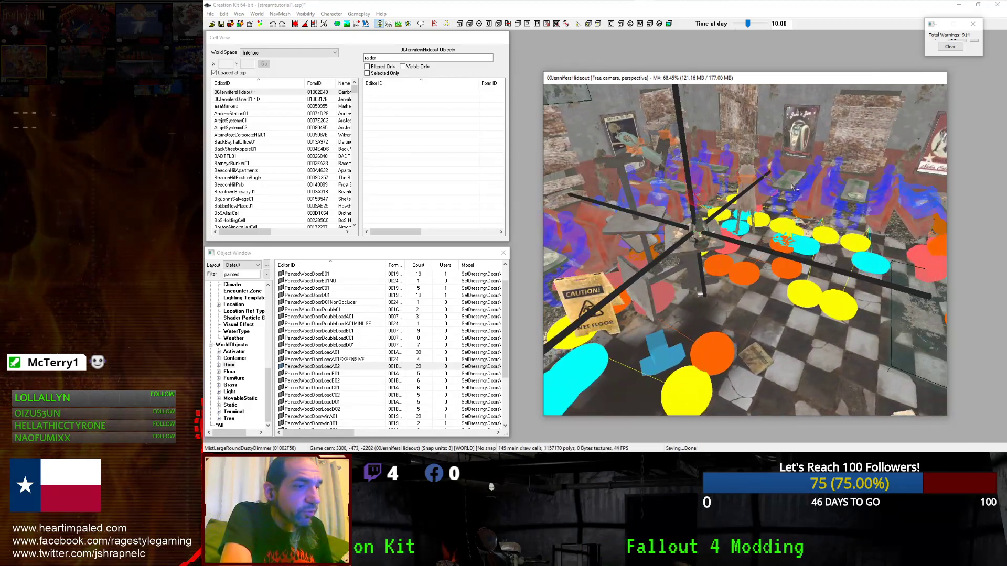
{"action": "key", "text": "m"}
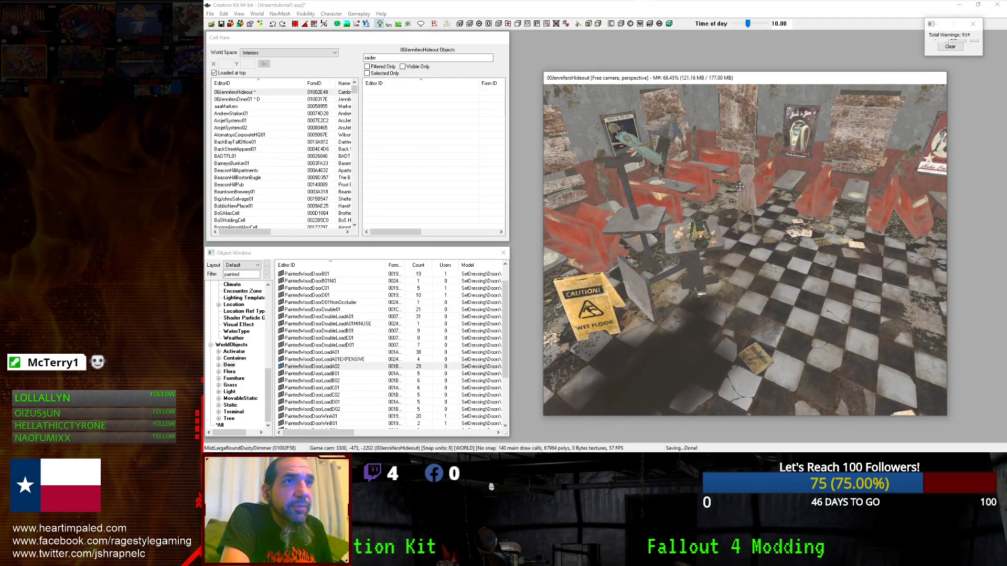
Delete the three clothed skeletons standing near the booths.
{"action": "scroll", "coordinate": [717, 168], "scroll_direction": "up", "scroll_amount": 1}
{"action": "scroll", "coordinate": [718, 168], "scroll_direction": "down", "scroll_amount": 3}
{"action": "scroll", "coordinate": [722, 171], "scroll_direction": "up", "scroll_amount": 2}
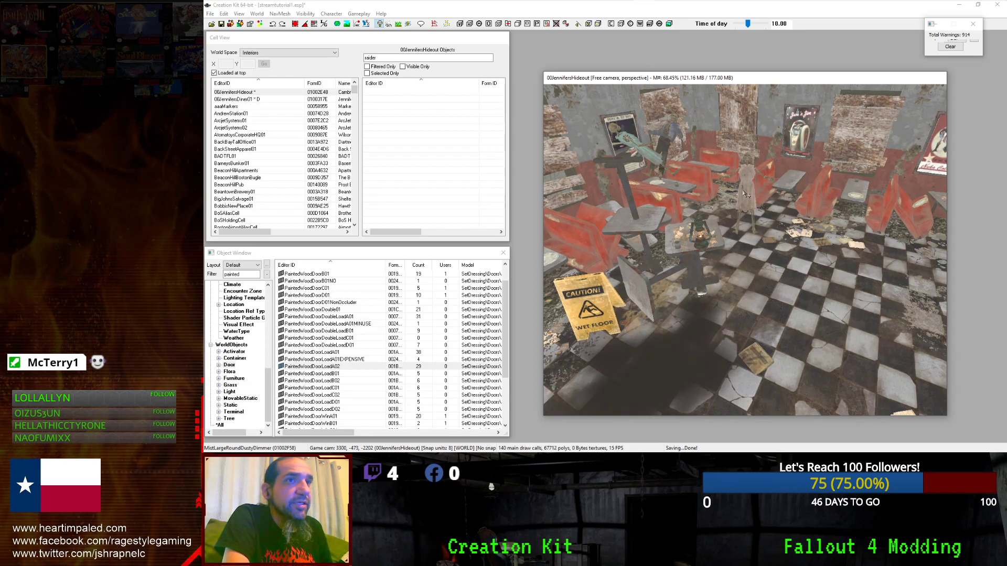
{"action": "scroll", "coordinate": [754, 172], "scroll_direction": "up", "scroll_amount": 3}
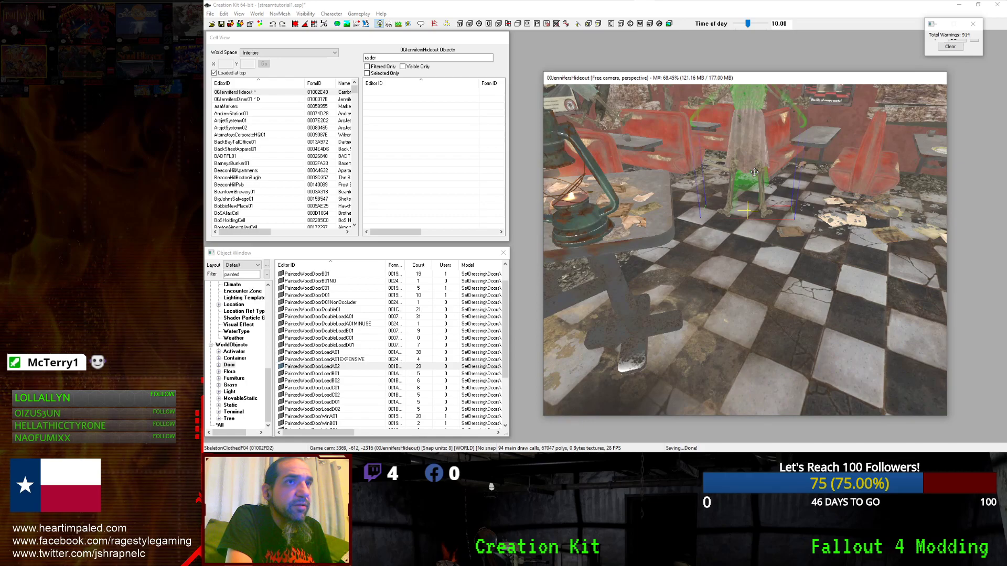
{"action": "scroll", "coordinate": [754, 172], "scroll_direction": "down", "scroll_amount": 3}
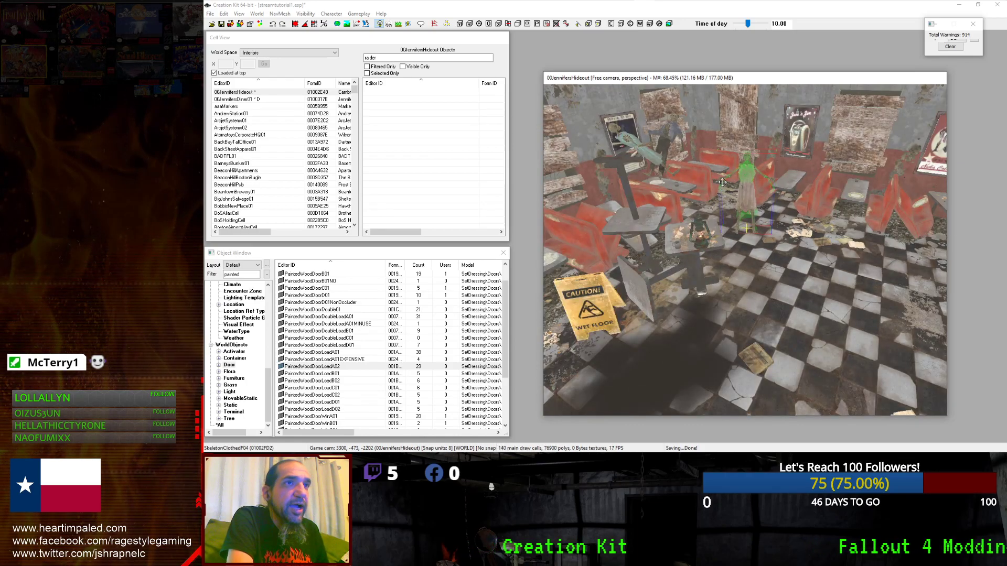
{"action": "key", "text": "Delete"}
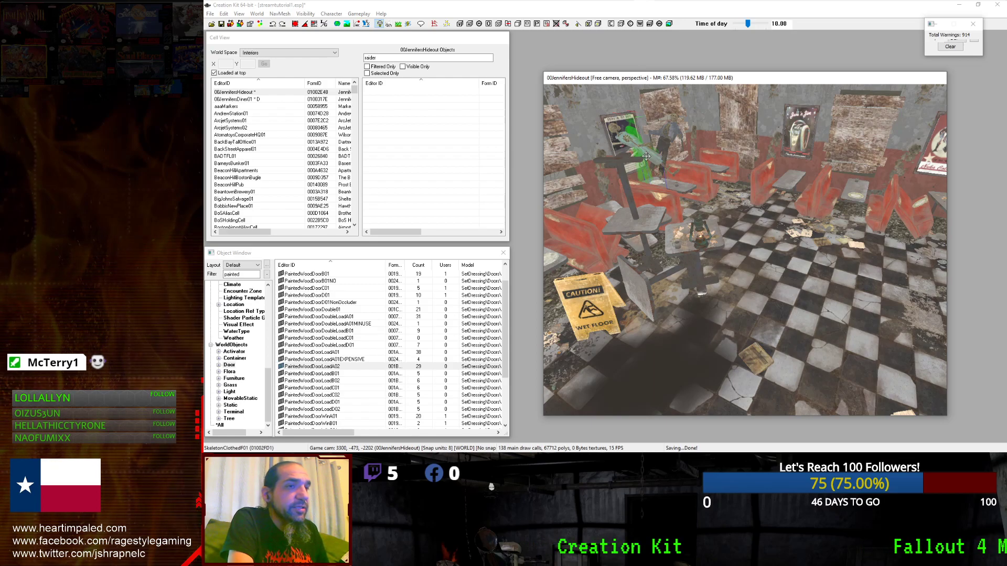
{"action": "key", "text": "Delete"}
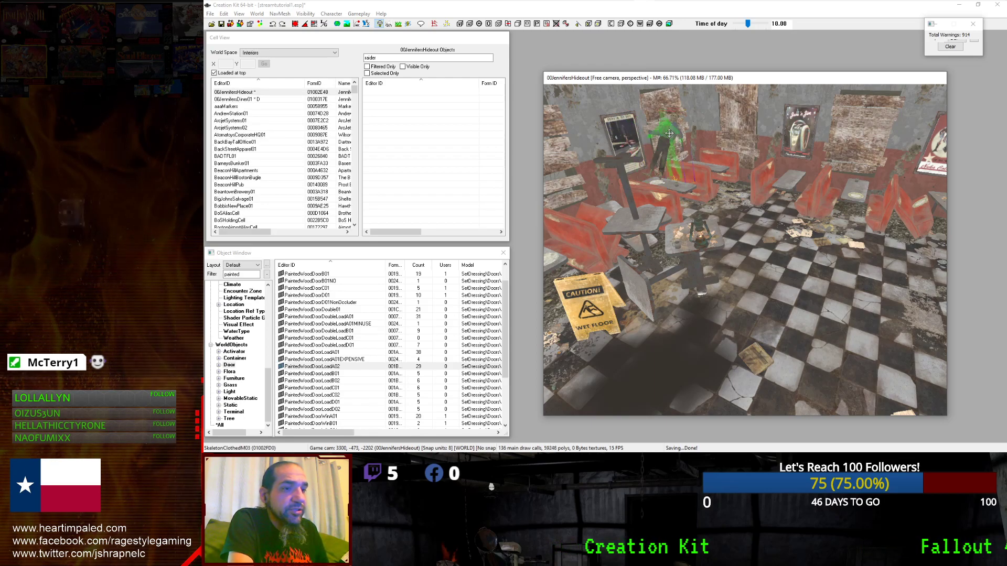
{"action": "key", "text": "Delete"}
{"action": "scroll", "coordinate": [731, 203], "scroll_direction": "down", "scroll_amount": 5}
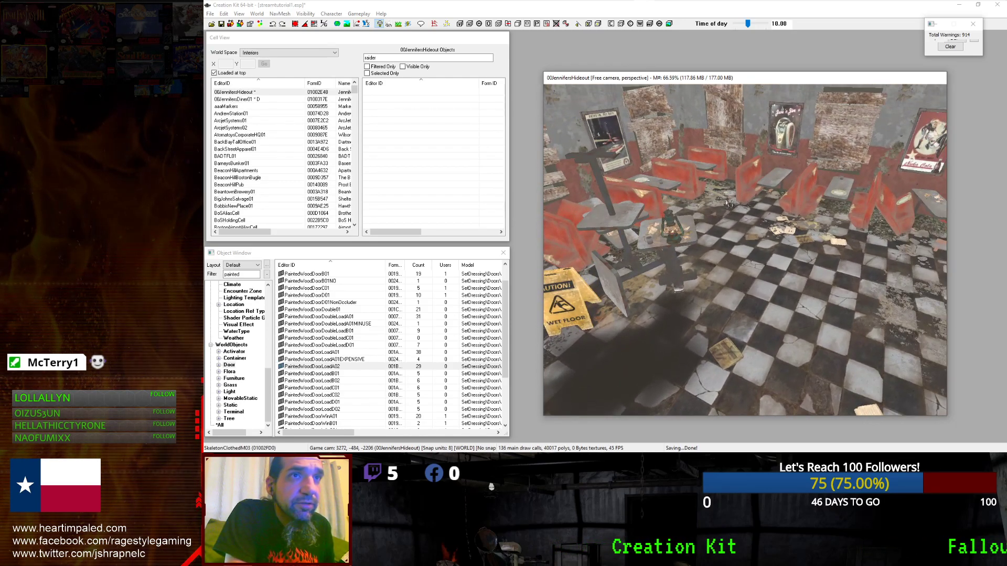
Show the markers again and look over the dining area and the counter.
{"action": "key", "text": "m"}
{"action": "scroll", "coordinate": [726, 204], "scroll_direction": "down", "scroll_amount": 10}
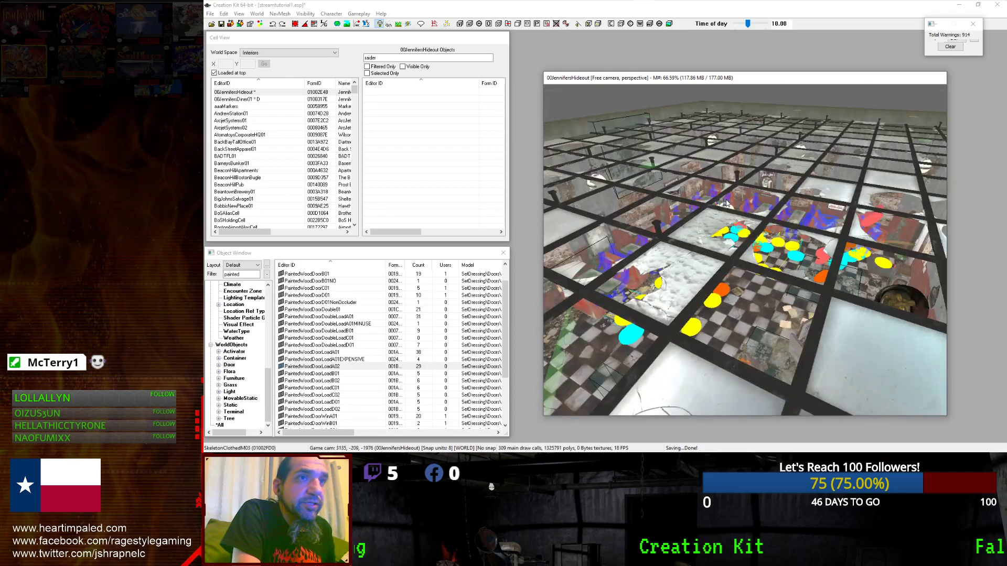
{"action": "scroll", "coordinate": [726, 204], "scroll_direction": "up", "scroll_amount": 11}
{"action": "key", "text": "shift"}
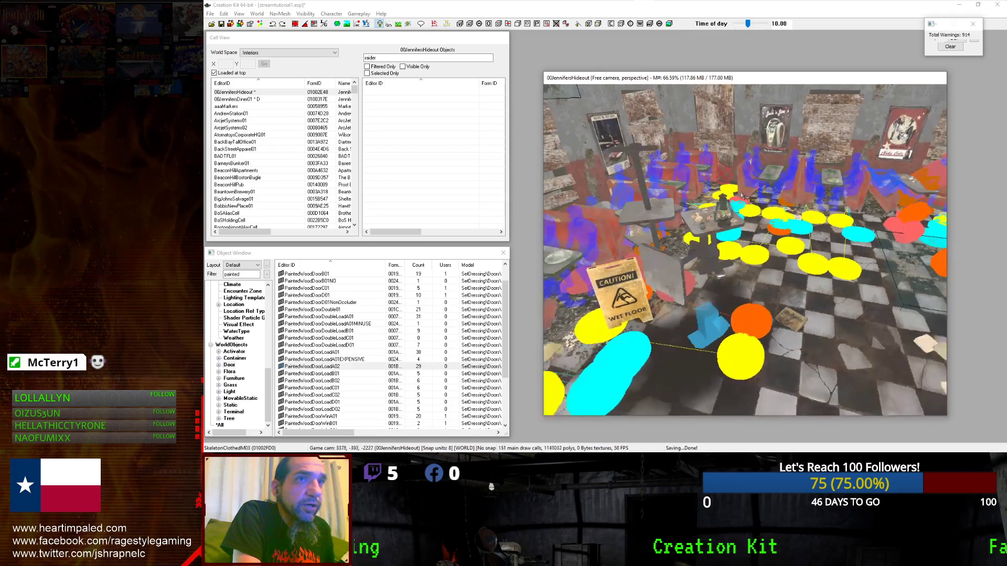
{"action": "key", "text": "shift"}
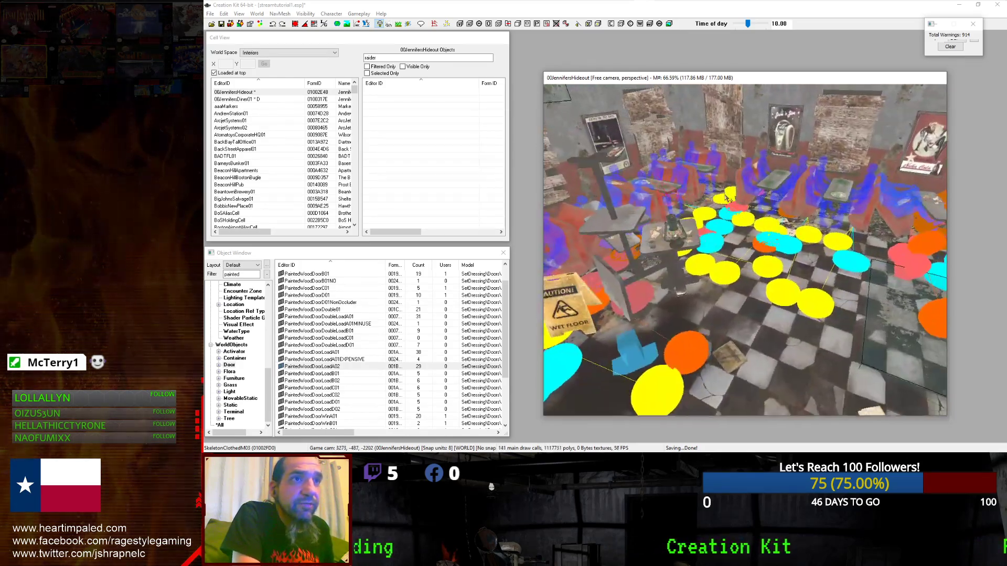
{"action": "key", "text": "shift"}
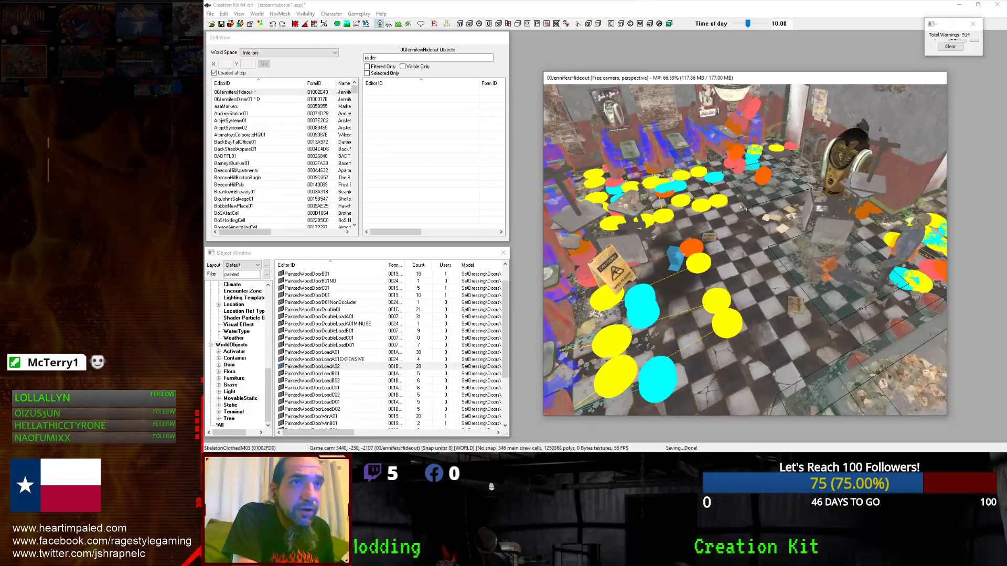
{"action": "scroll", "coordinate": [763, 223], "scroll_direction": "down", "scroll_amount": 5}
{"action": "scroll", "coordinate": [763, 225], "scroll_direction": "up", "scroll_amount": 5}
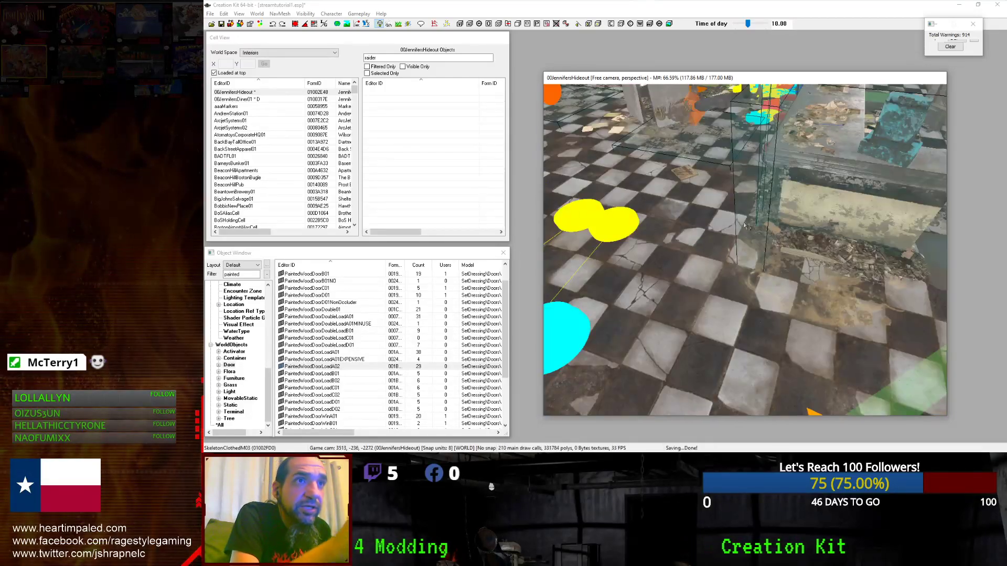
Delete the debris on the floor beside the entrance door.
{"action": "scroll", "coordinate": [744, 226], "scroll_direction": "down", "scroll_amount": 3}
{"action": "key", "text": "shift"}
{"action": "scroll", "coordinate": [812, 228], "scroll_direction": "up", "scroll_amount": 4}
{"action": "scroll", "coordinate": [812, 228], "scroll_direction": "up", "scroll_amount": 4}
{"action": "key", "text": "shift"}
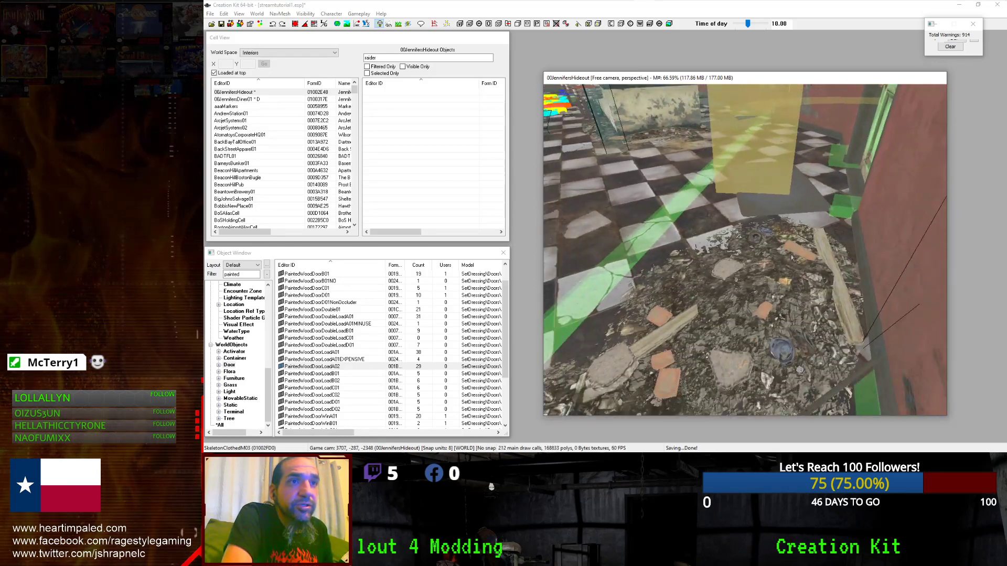
{"action": "left_click", "coordinate": [755, 290]}
{"action": "key", "text": "Delete"}
{"action": "scroll", "coordinate": [755, 291], "scroll_direction": "down", "scroll_amount": 3}
Delete the gross stain decals and trash edge pieces around the counter's end corner, and select the counter corner.
{"action": "key", "text": "shift"}
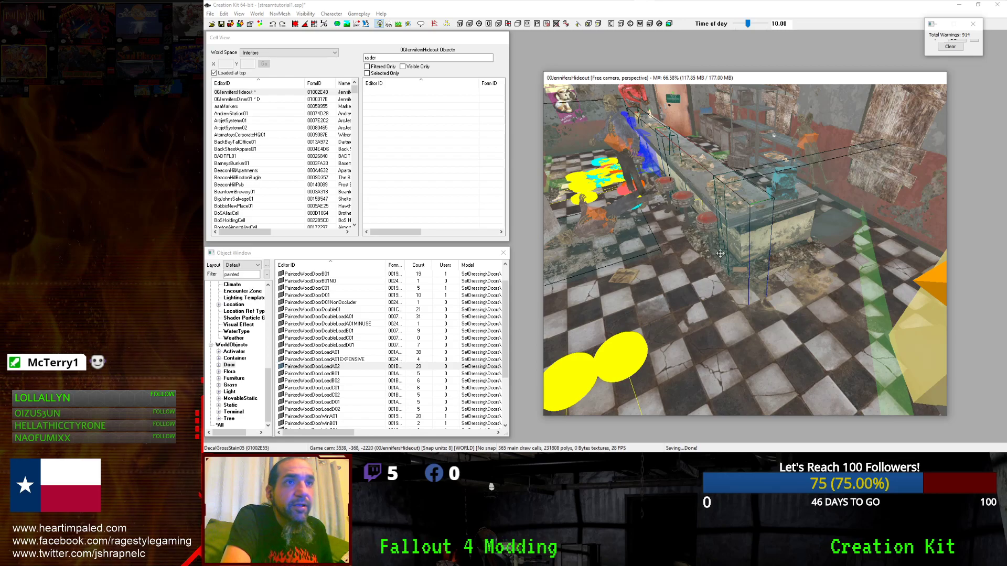
{"action": "left_click", "coordinate": [727, 262]}
{"action": "key", "text": "Delete"}
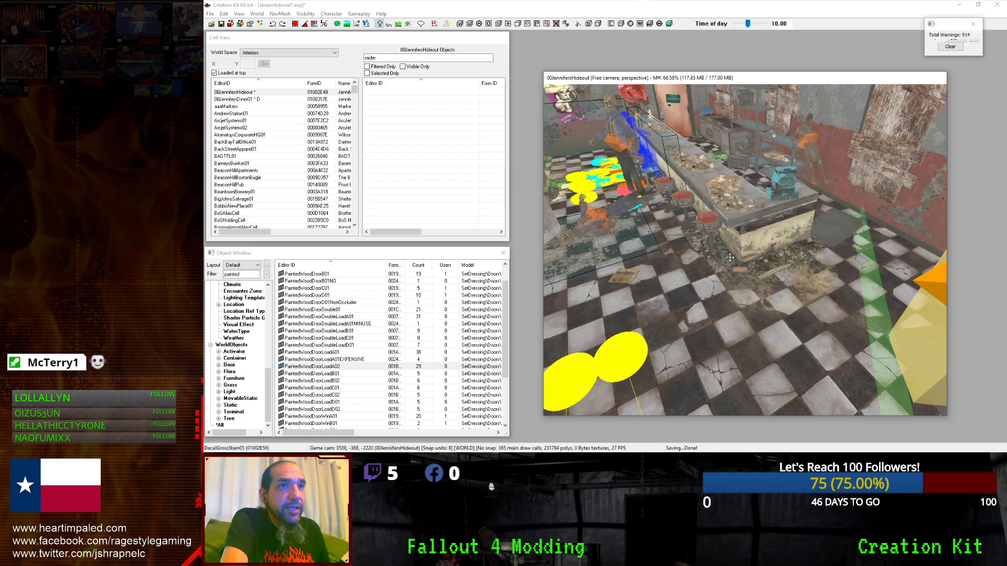
{"action": "left_click", "coordinate": [728, 262]}
{"action": "key", "text": "Delete"}
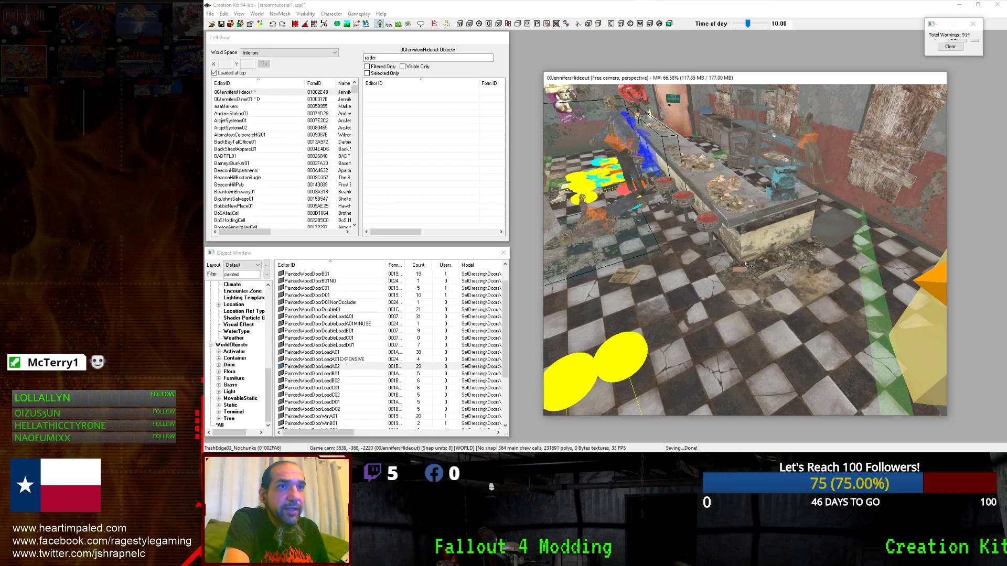
{"action": "left_click", "coordinate": [742, 255]}
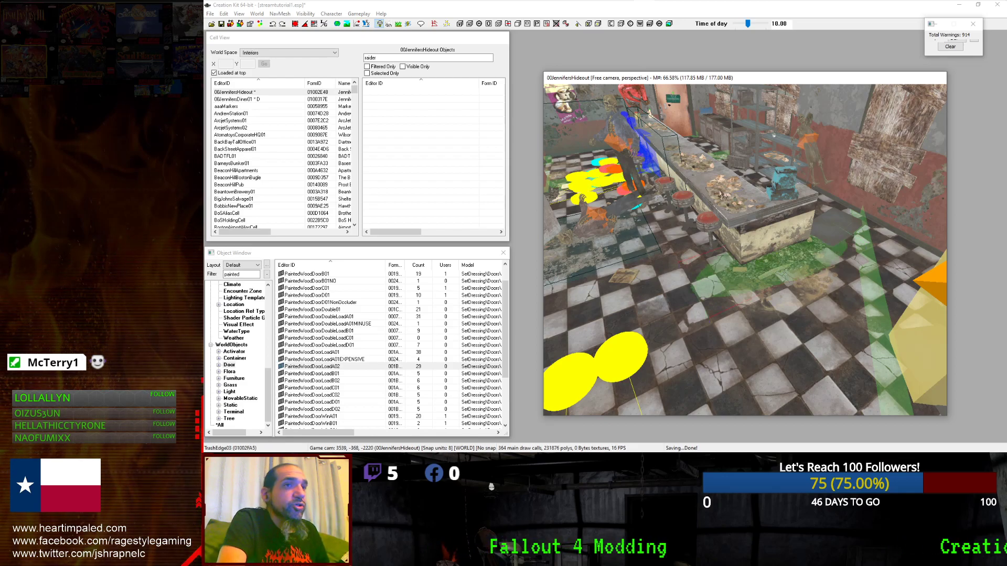
{"action": "left_click", "coordinate": [720, 192]}
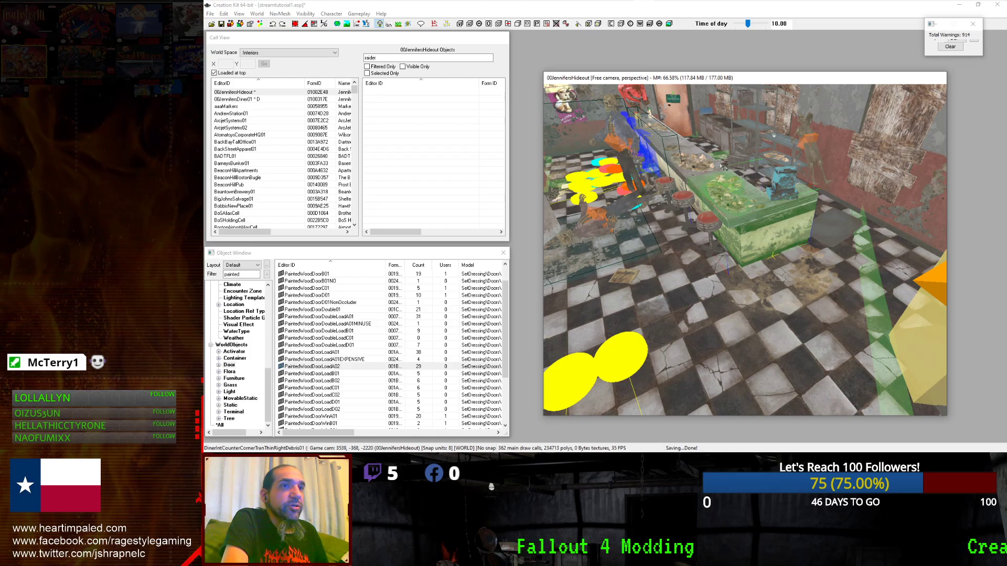
Delete the floor decals around the overturned tables near the vending machine.
{"action": "middle_click_drag", "start_coordinate": [721, 165], "coordinate": [781, 204]}
{"action": "scroll", "coordinate": [766, 220], "scroll_direction": "up", "scroll_amount": 3}
{"action": "middle_click_drag", "start_coordinate": [681, 252], "coordinate": [750, 294]}
{"action": "left_click", "coordinate": [748, 314]}
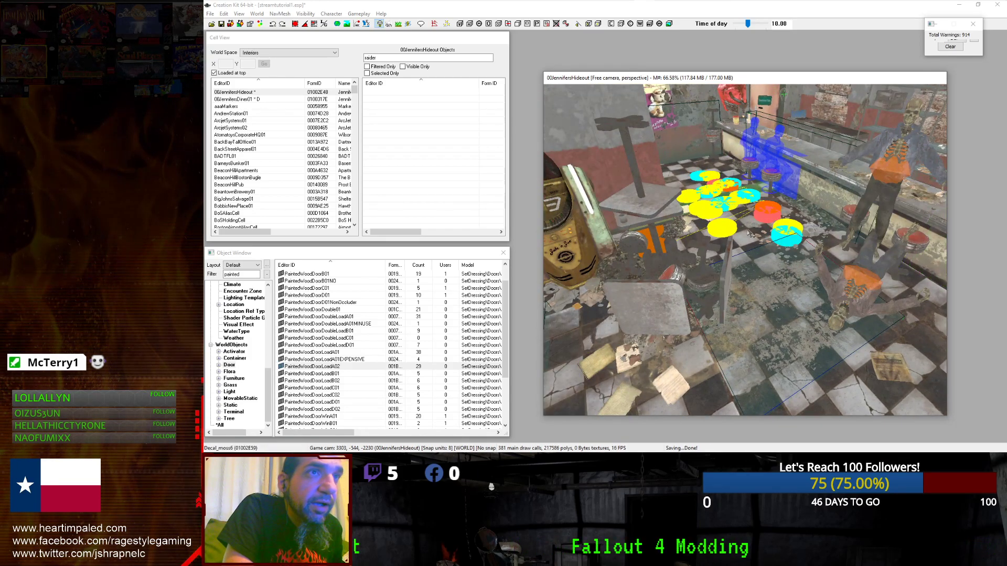
{"action": "middle_click_drag", "start_coordinate": [709, 278], "coordinate": [755, 278], "text": "shift"}
{"action": "left_click", "coordinate": [691, 268]}
{"action": "left_click", "coordinate": [681, 300]}
{"action": "left_click", "coordinate": [741, 331]}
{"action": "middle_click_drag", "start_coordinate": [741, 331], "coordinate": [688, 331], "text": "shift"}
{"action": "key", "text": "Delete"}
{"action": "left_click", "coordinate": [744, 331]}
{"action": "key", "text": "Delete"}
Delete the clothed skeleton beside the red stools along the diner counter.
{"action": "scroll", "coordinate": [677, 339], "scroll_direction": "down", "scroll_amount": 5}
{"action": "scroll", "coordinate": [650, 342], "scroll_direction": "up", "scroll_amount": 4}
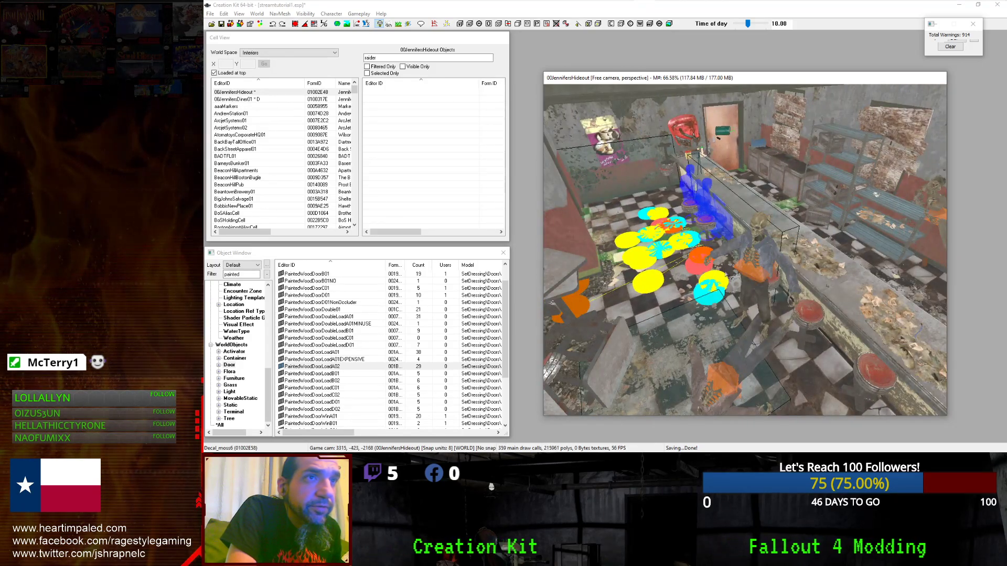
{"action": "left_click", "coordinate": [758, 258]}
{"action": "key", "text": "Delete"}
Delete the clothed female skeleton behind the counter, including its use by the linked bobby pin box.
{"action": "middle_click_drag", "start_coordinate": [776, 251], "coordinate": [748, 230]}
{"action": "left_click", "coordinate": [748, 231]}
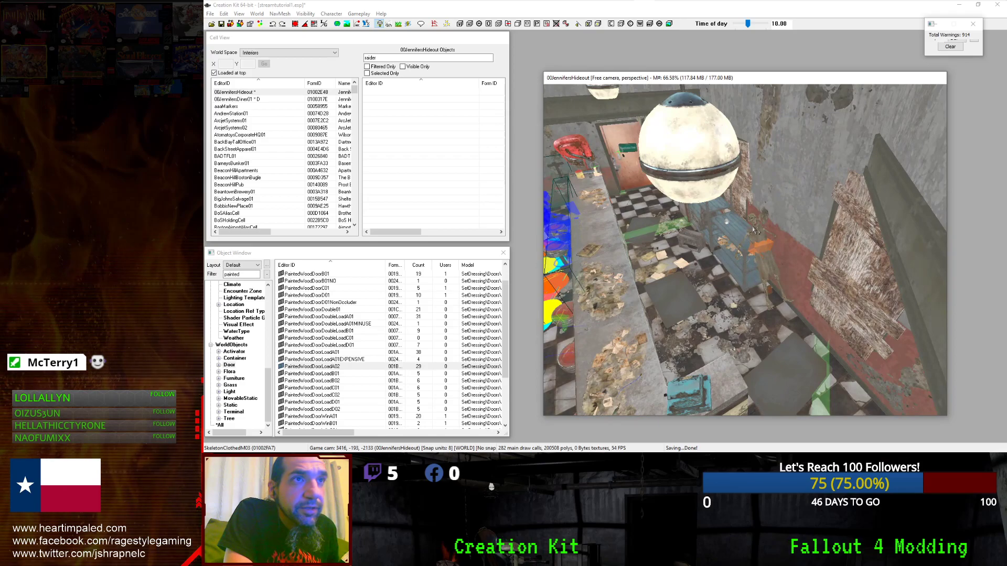
{"action": "key", "text": "Delete"}
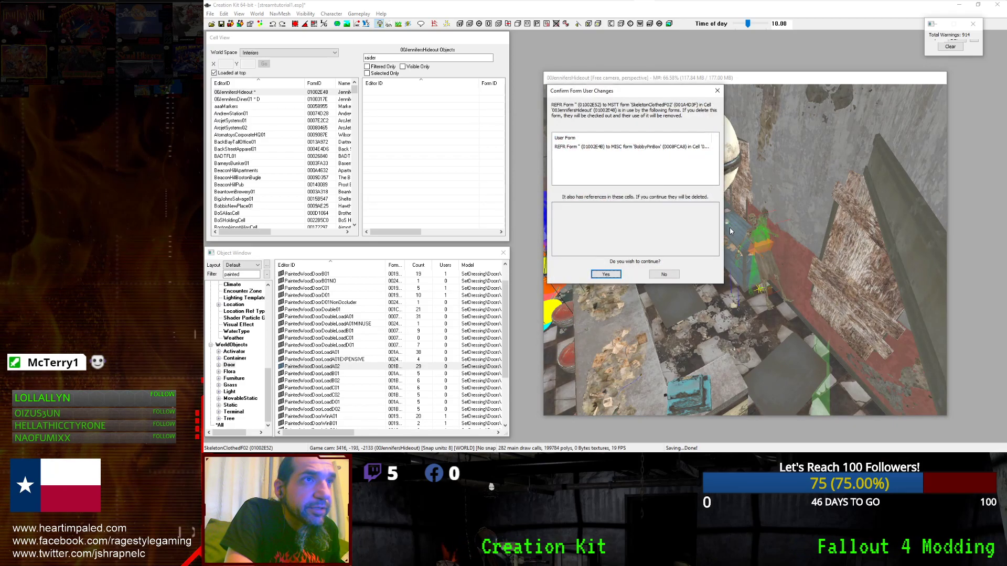
{"action": "left_click", "coordinate": [663, 275]}
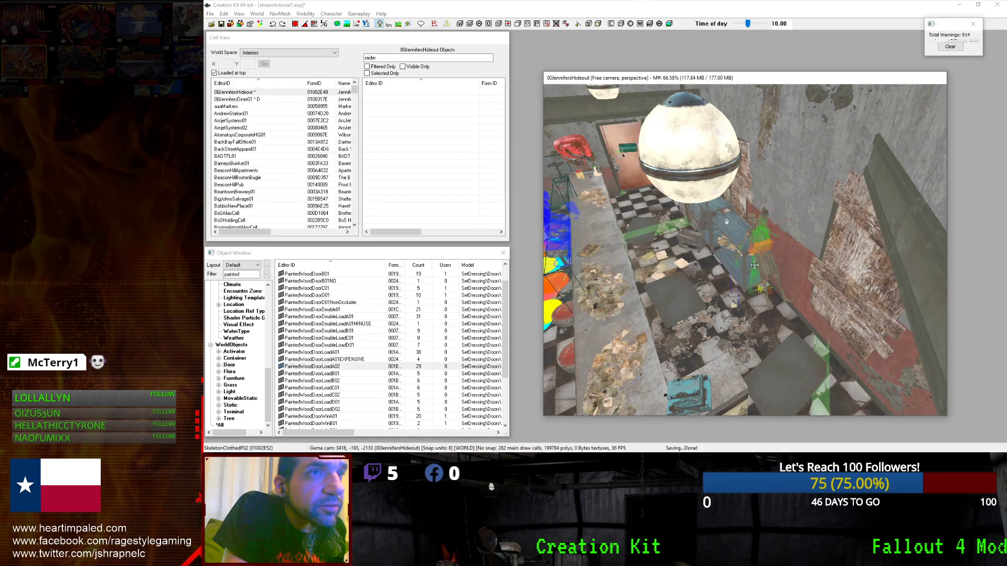
{"action": "key", "text": "Delete"}
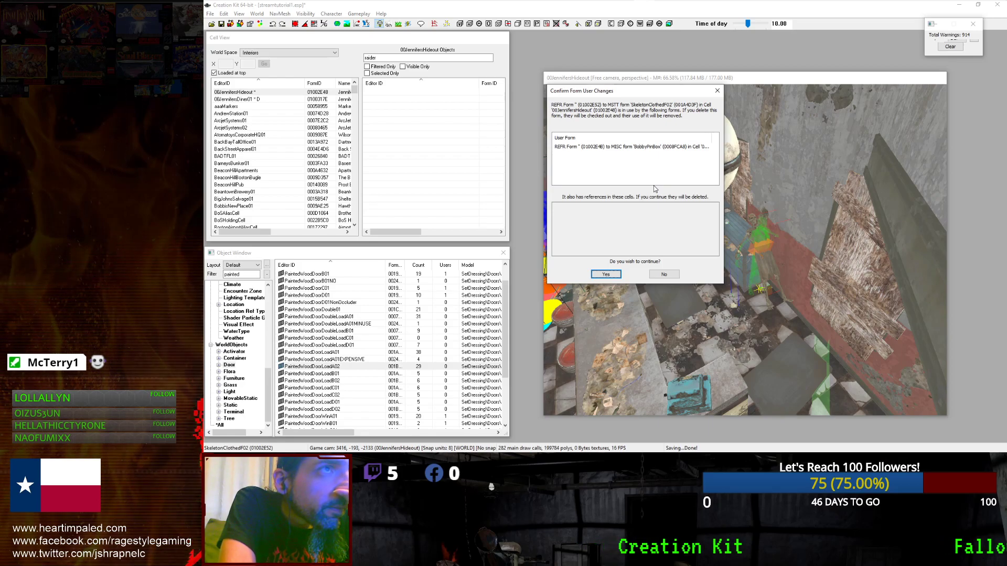
{"action": "key", "text": "Return"}
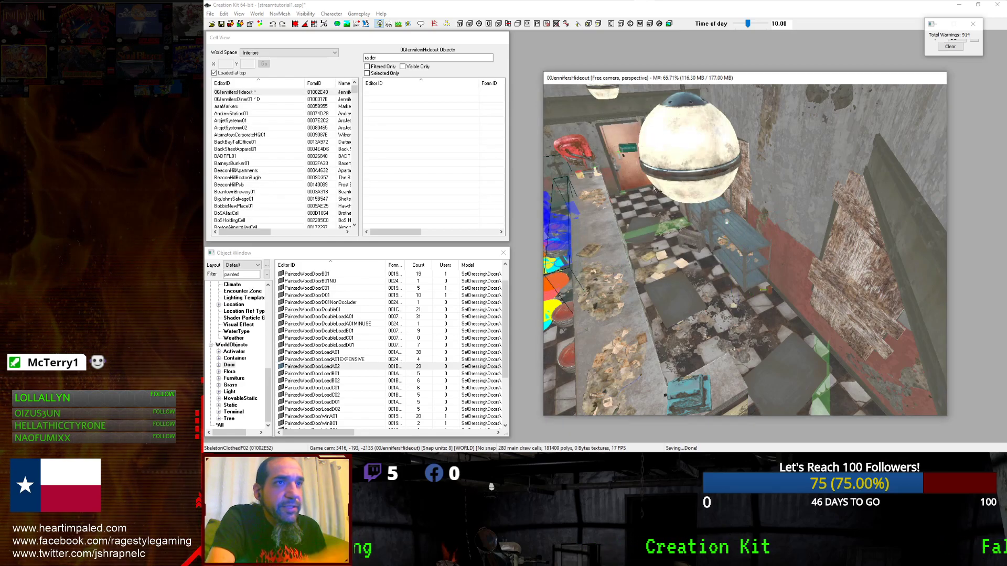
Move the cash register from the counter's end corner further along the countertop and rotate it.
{"action": "scroll", "coordinate": [697, 261], "scroll_direction": "down", "scroll_amount": 5}
{"action": "scroll", "coordinate": [744, 257], "scroll_direction": "up", "scroll_amount": 3}
{"action": "middle_click_drag", "start_coordinate": [770, 273], "coordinate": [731, 252]}
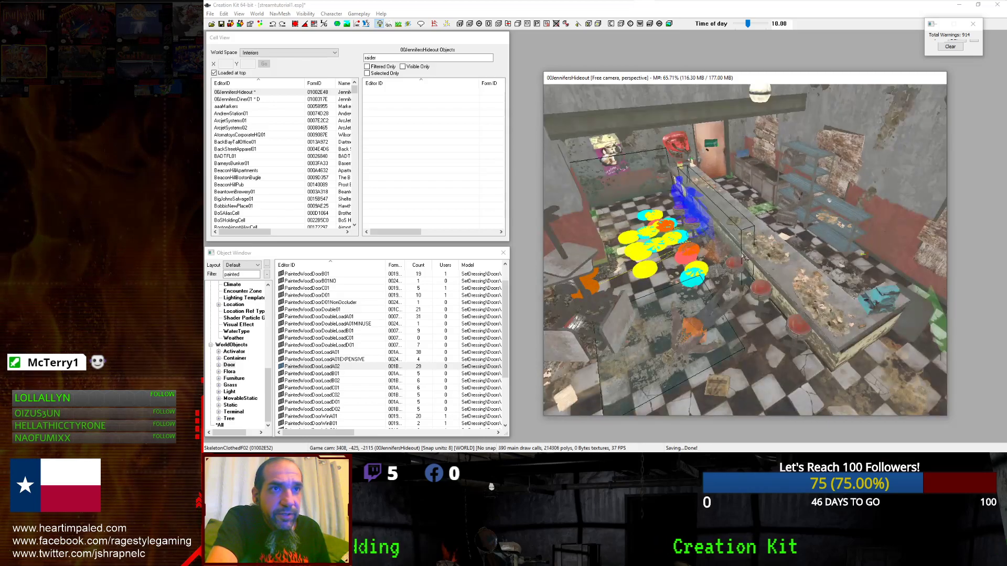
{"action": "scroll", "coordinate": [733, 252], "scroll_direction": "up", "scroll_amount": 5}
{"action": "scroll", "coordinate": [731, 251], "scroll_direction": "down", "scroll_amount": 3}
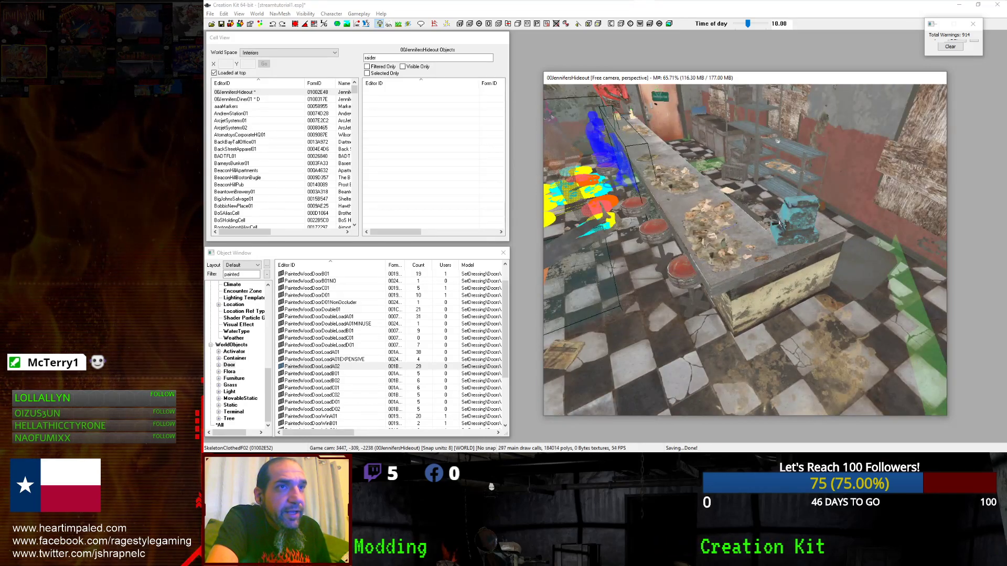
{"action": "left_click_drag", "start_coordinate": [786, 230], "coordinate": [693, 188]}
{"action": "right_click_drag", "start_coordinate": [683, 187], "coordinate": [705, 187]}
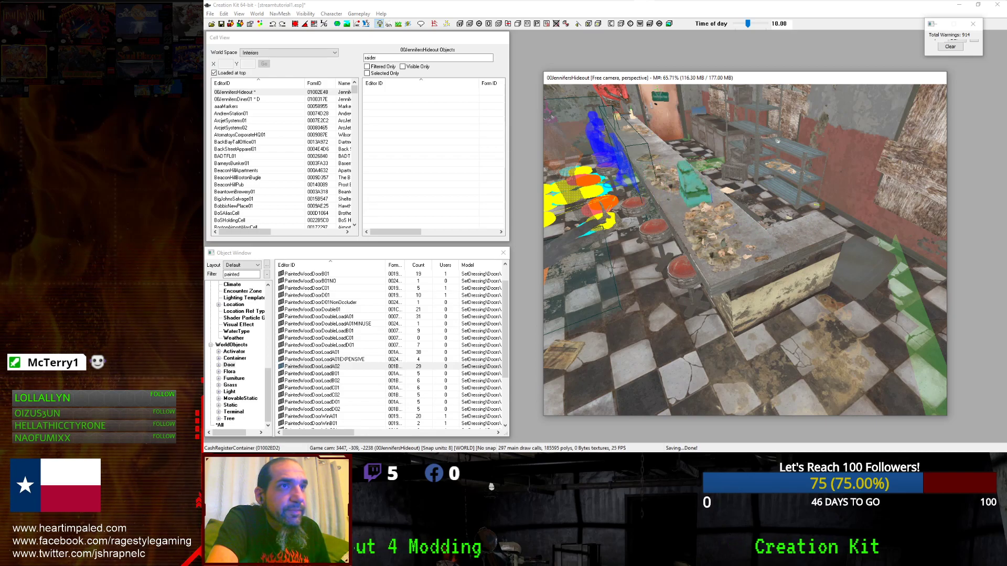
Duplicate the cash register twice and space the copies out along the counter.
{"action": "middle_click_drag", "start_coordinate": [689, 180], "coordinate": [775, 245], "text": "shift"}
{"action": "scroll", "coordinate": [774, 245], "scroll_direction": "down", "scroll_amount": 2}
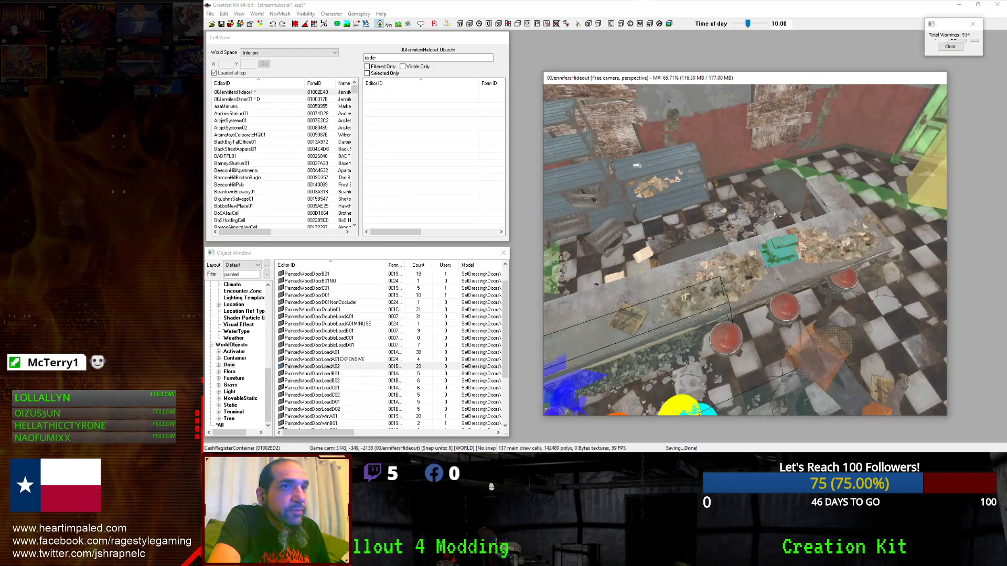
{"action": "key", "text": "ctrl+d"}
{"action": "left_click_drag", "start_coordinate": [774, 245], "coordinate": [576, 313]}
{"action": "key", "text": "ctrl+d"}
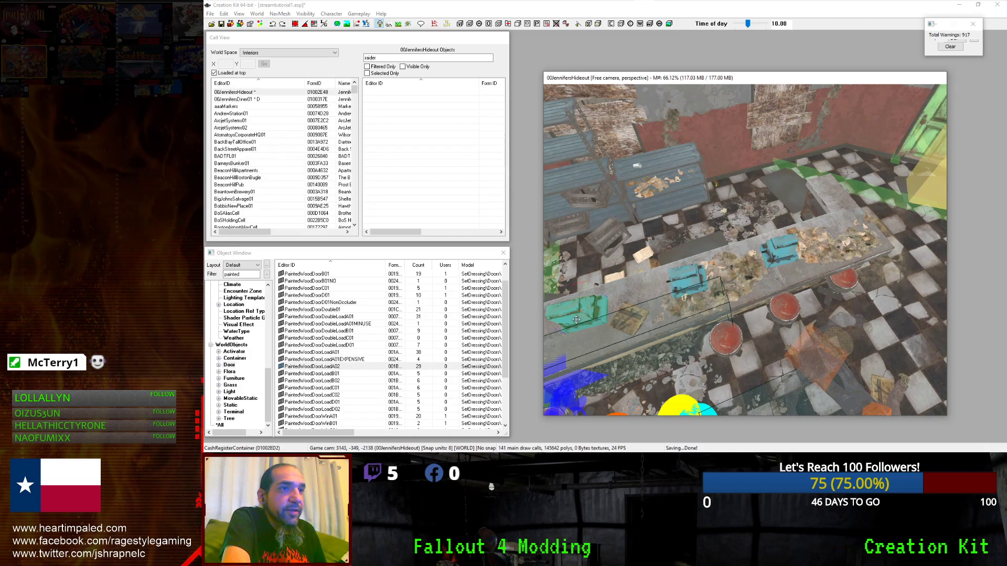
{"action": "middle_click_drag", "start_coordinate": [622, 330], "coordinate": [571, 296], "text": "shift"}
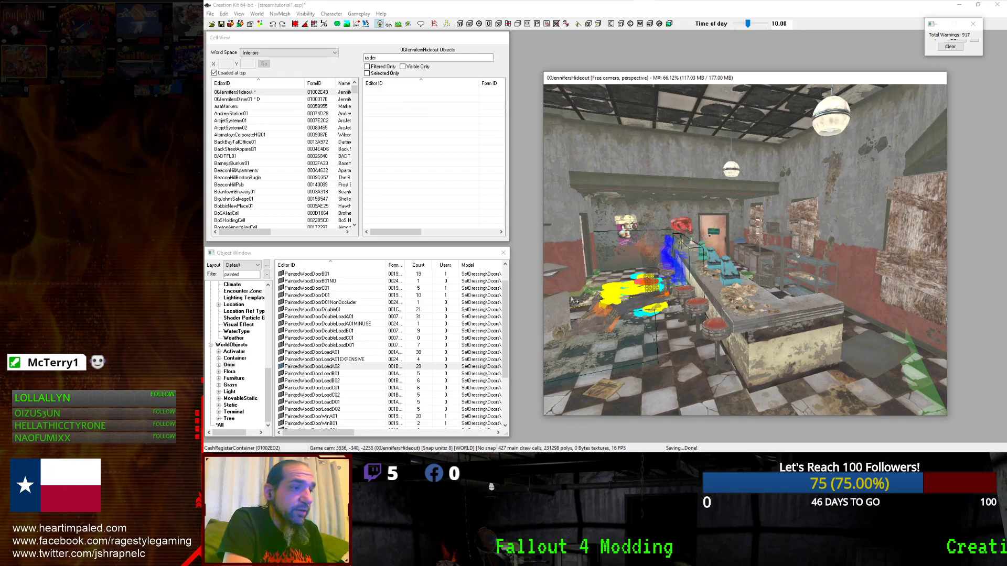
Open the reference properties of the IndMetalDoorLoad01 door, check its teleport settings, and close them.
{"action": "middle_click_drag", "start_coordinate": [528, 310], "coordinate": [852, 321], "text": "shift"}
{"action": "left_click", "coordinate": [787, 194]}
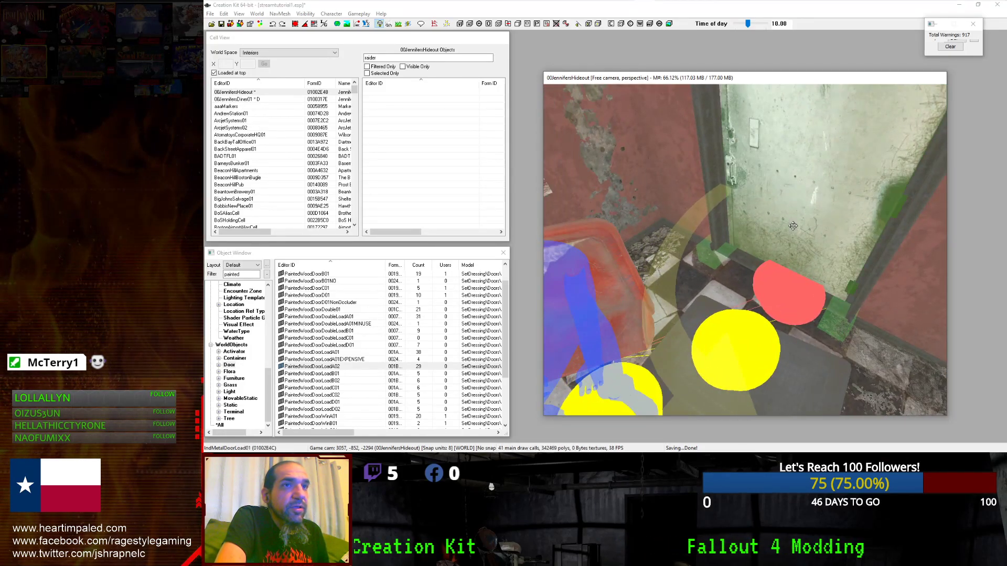
{"action": "double_click", "coordinate": [786, 197]}
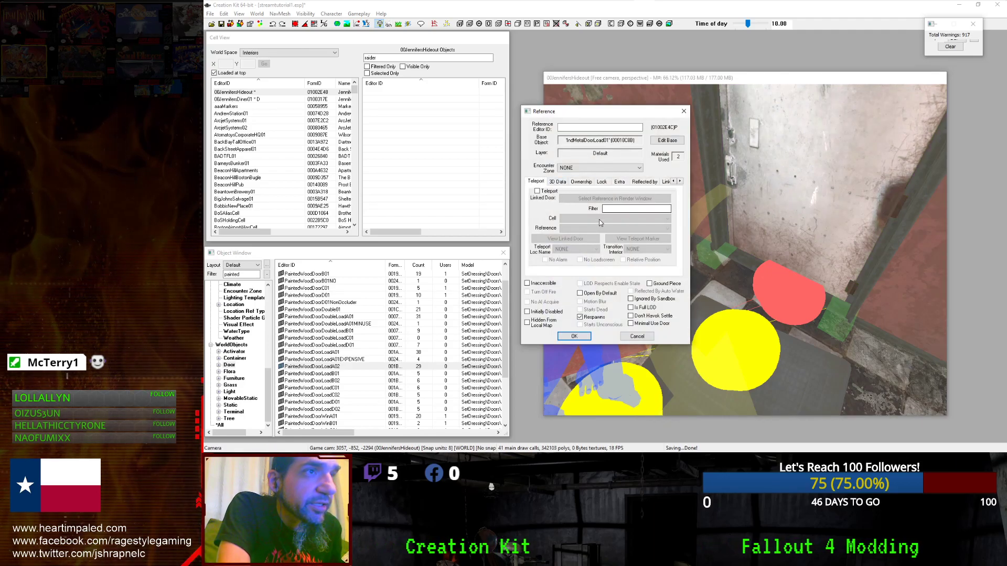
{"action": "left_click", "coordinate": [577, 336]}
Return to the counter and stools and save the streamtutorial1.esp plugin.
{"action": "scroll", "coordinate": [704, 252], "scroll_direction": "down", "scroll_amount": 5}
{"action": "scroll", "coordinate": [704, 253], "scroll_direction": "down", "scroll_amount": 2}
{"action": "middle_click_drag", "start_coordinate": [704, 252], "coordinate": [739, 278], "text": "shift"}
{"action": "scroll", "coordinate": [739, 278], "scroll_direction": "up", "scroll_amount": 5}
{"action": "scroll", "coordinate": [738, 278], "scroll_direction": "down", "scroll_amount": 2}
{"action": "left_click", "coordinate": [221, 25]}
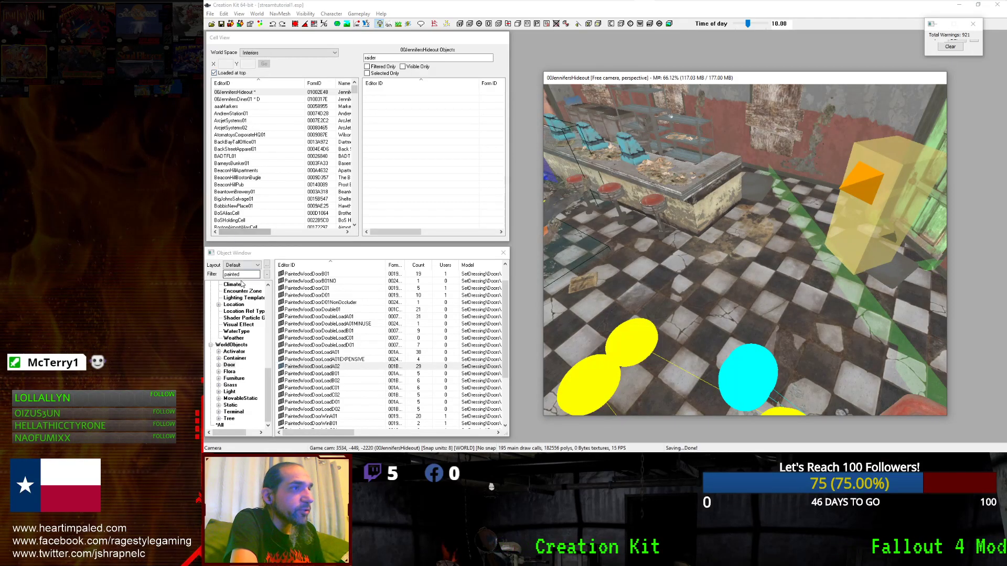
Collapse the unneeded object categories and list the Actor objects filtered by "raider".
{"action": "left_click", "coordinate": [247, 275]}
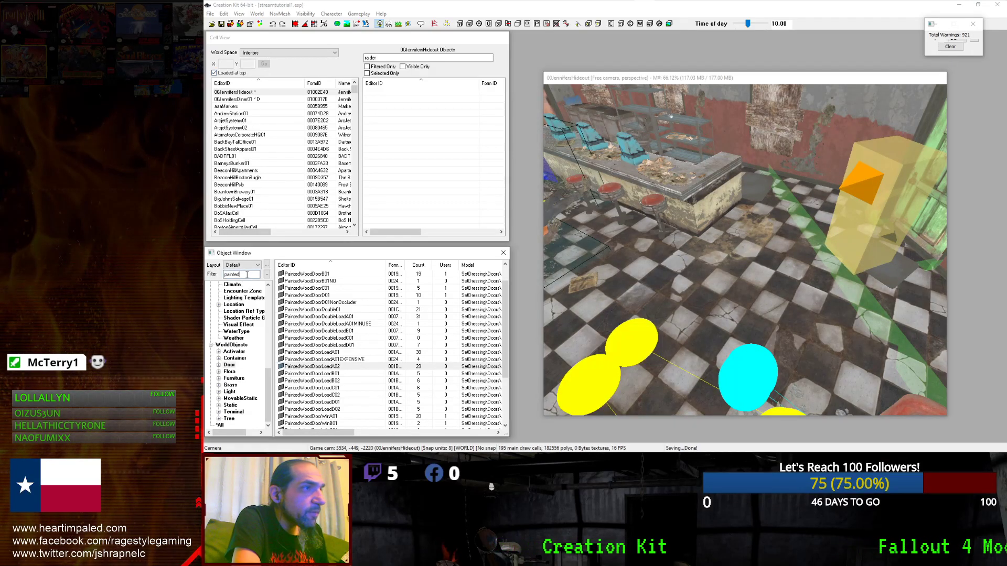
{"action": "left_click_drag", "start_coordinate": [266, 407], "coordinate": [243, 305]}
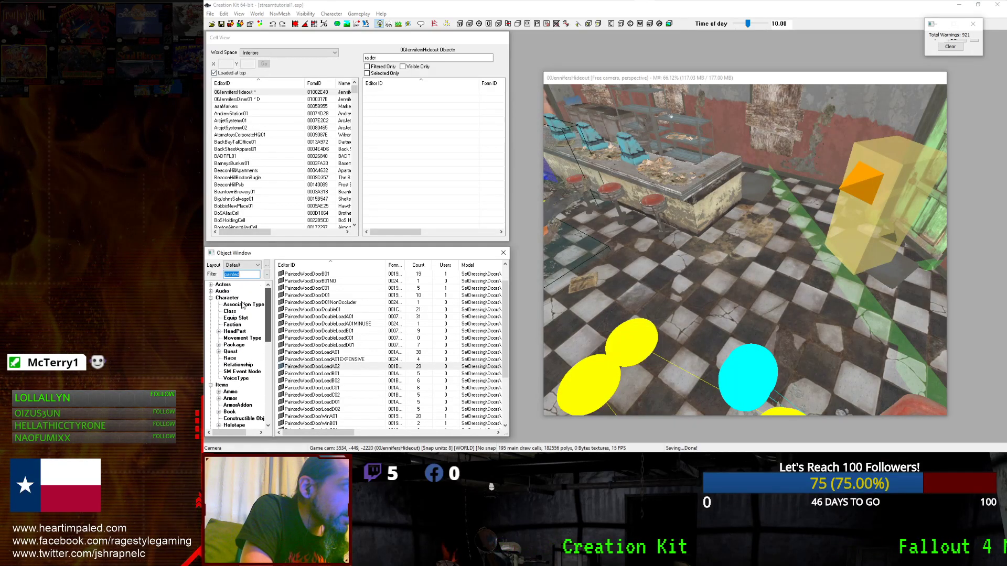
{"action": "left_click", "coordinate": [211, 299]}
{"action": "left_click", "coordinate": [211, 305]}
{"action": "left_click", "coordinate": [211, 291]}
{"action": "left_click", "coordinate": [212, 291]}
{"action": "left_click", "coordinate": [211, 285]}
{"action": "left_click", "coordinate": [226, 290]}
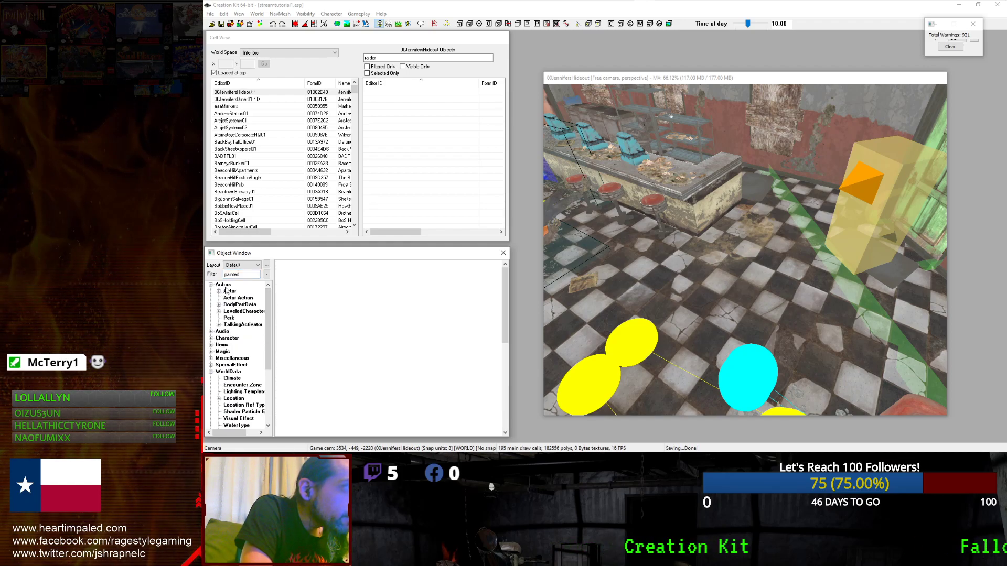
{"action": "left_click", "coordinate": [225, 286]}
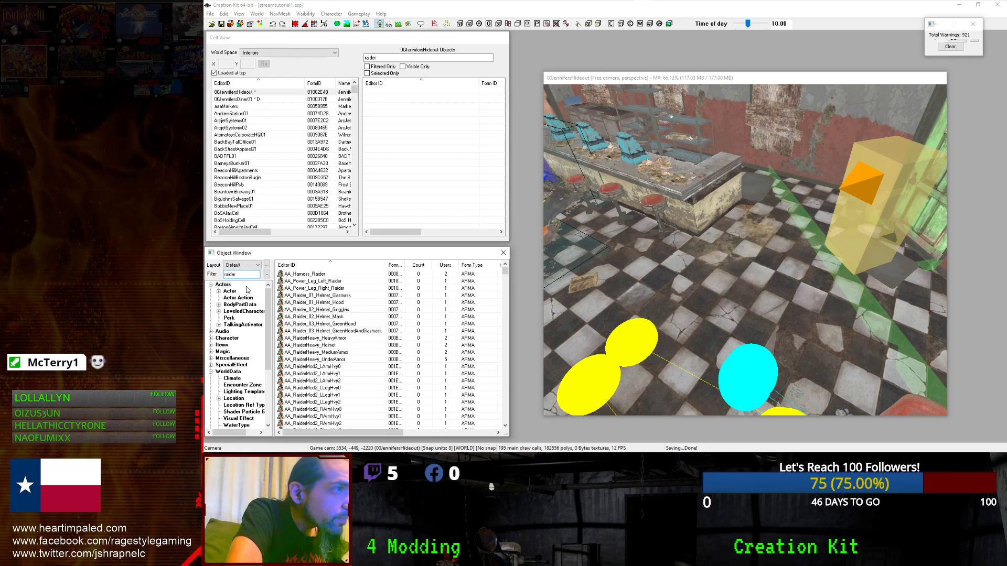
{"action": "left_click", "coordinate": [230, 292]}
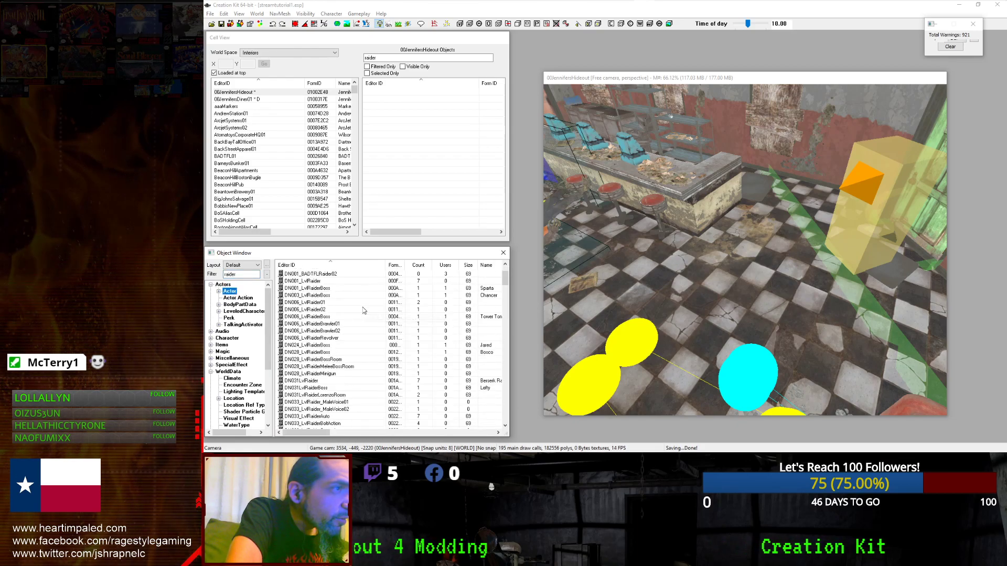
Look through the filtered raider actors, from the dungeon-specific entries to the levelled raiders.
{"action": "scroll", "coordinate": [318, 324], "scroll_direction": "down", "scroll_amount": 8}
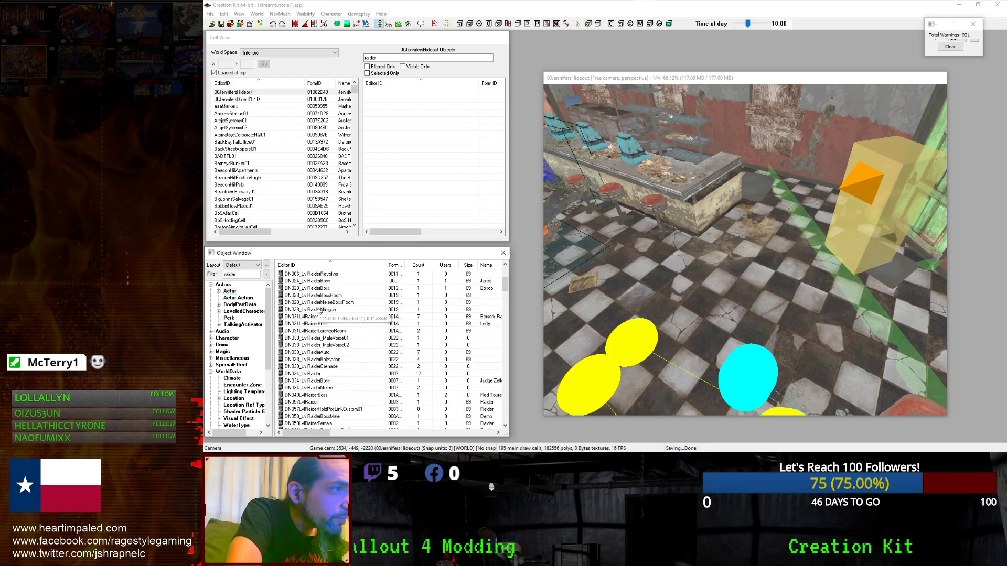
{"action": "scroll", "coordinate": [320, 311], "scroll_direction": "down", "scroll_amount": 10}
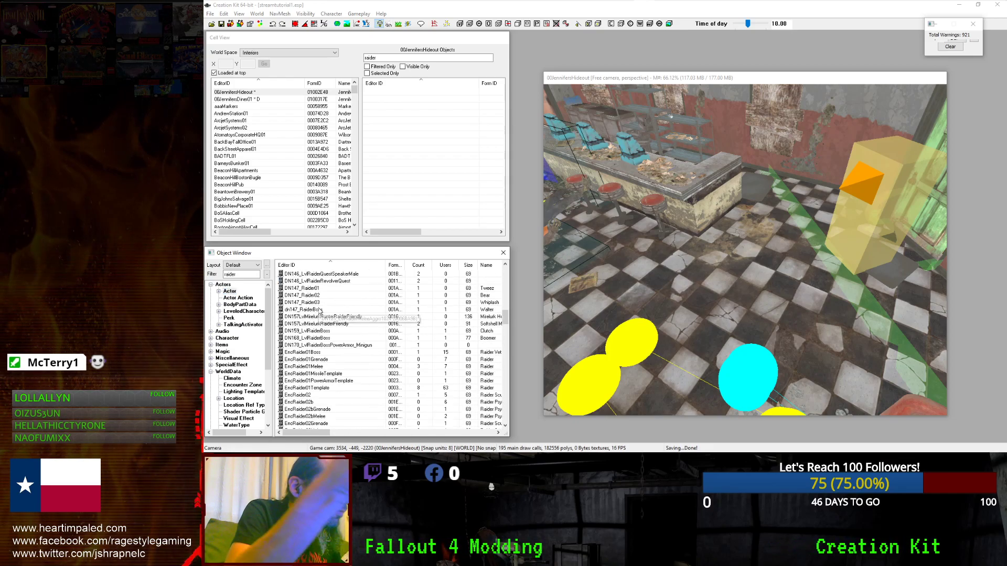
{"action": "scroll", "coordinate": [320, 312], "scroll_direction": "up", "scroll_amount": 7}
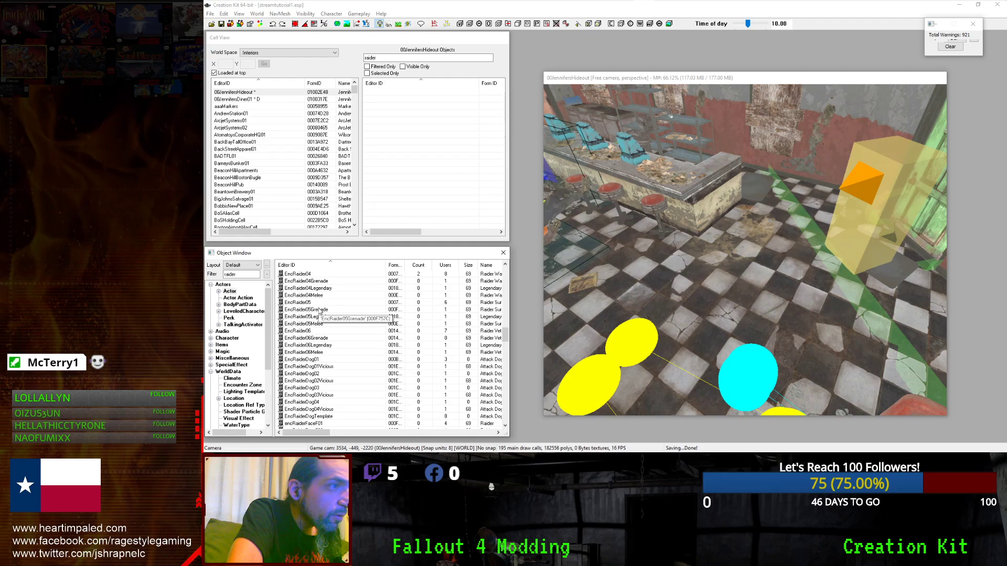
{"action": "scroll", "coordinate": [323, 314], "scroll_direction": "up", "scroll_amount": 8}
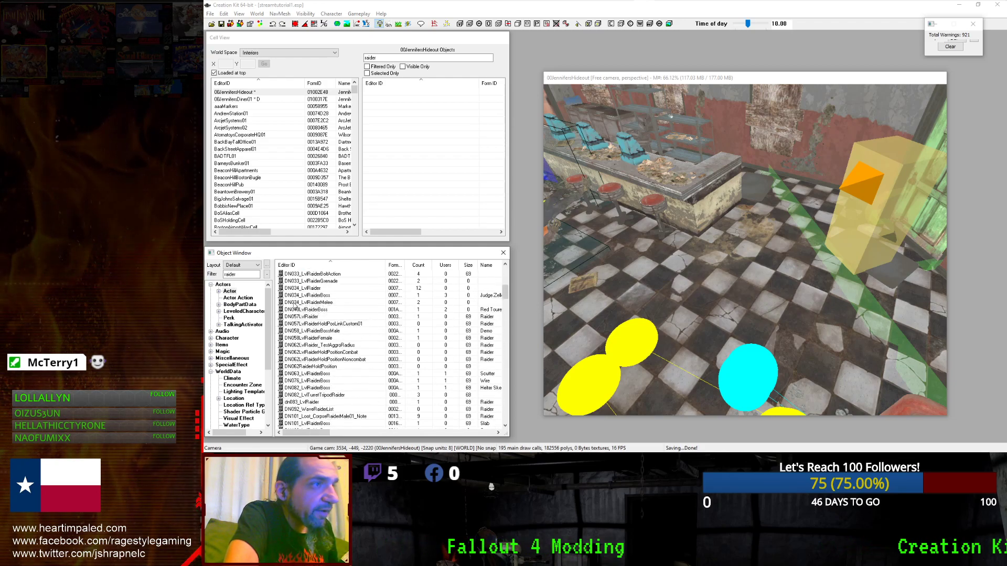
{"action": "scroll", "coordinate": [293, 367], "scroll_direction": "down", "scroll_amount": 1}
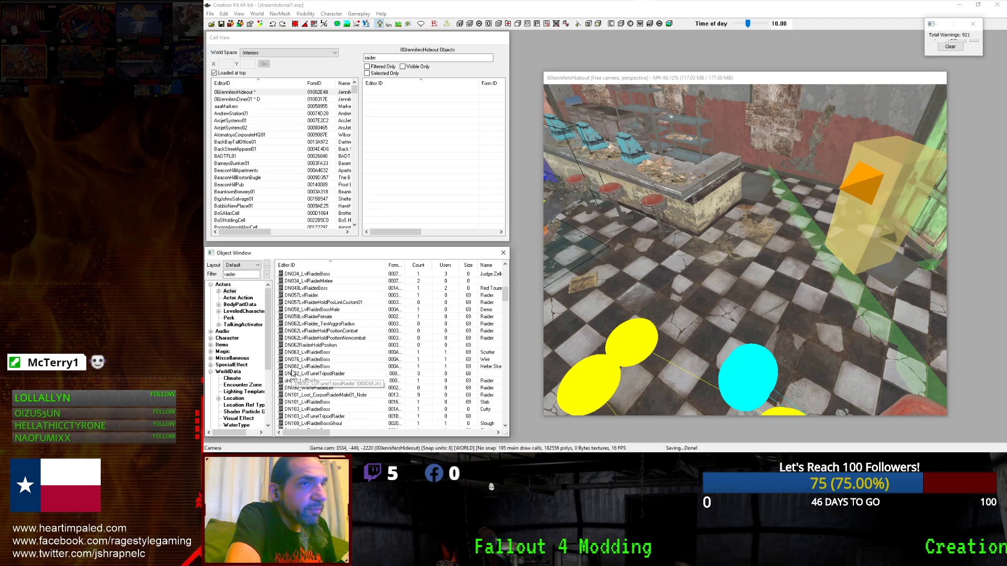
{"action": "scroll", "coordinate": [292, 373], "scroll_direction": "down", "scroll_amount": 8}
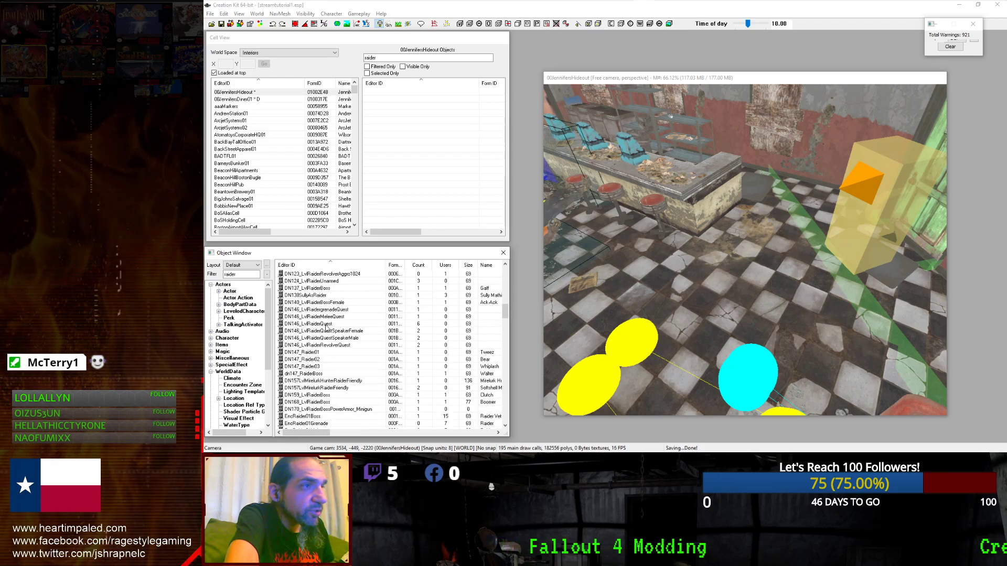
{"action": "scroll", "coordinate": [323, 367], "scroll_direction": "down", "scroll_amount": 5}
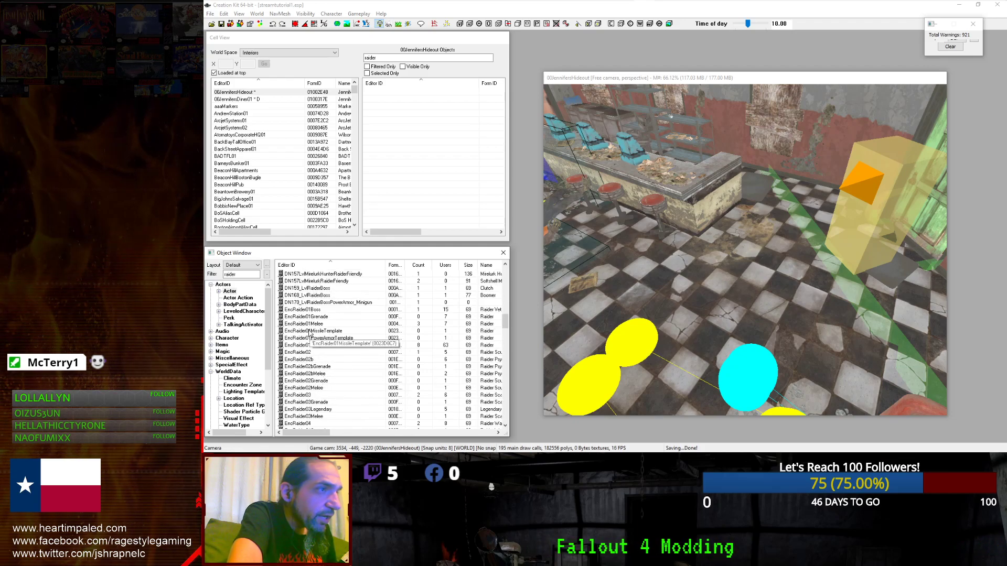
{"action": "scroll", "coordinate": [303, 358], "scroll_direction": "down", "scroll_amount": 6}
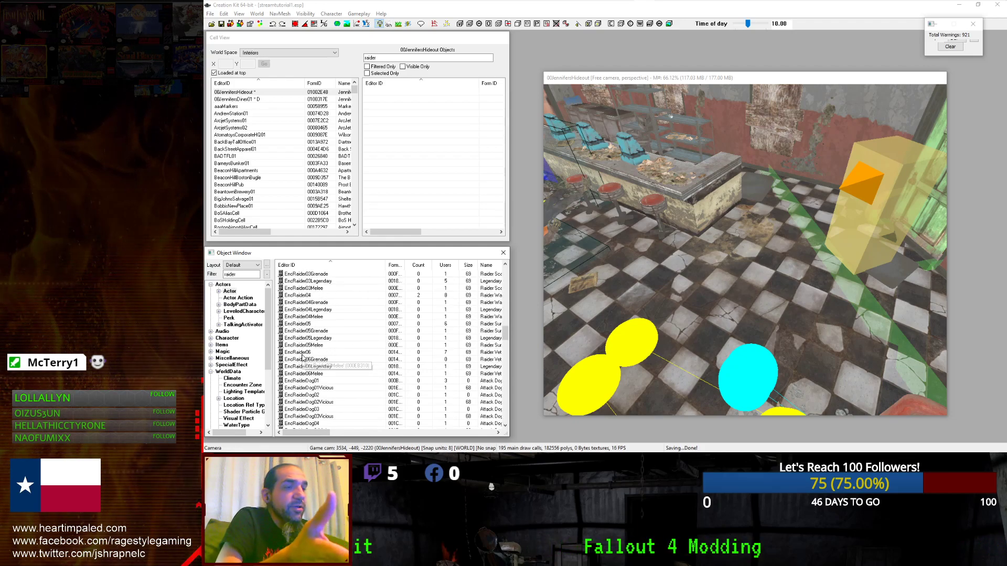
{"action": "scroll", "coordinate": [303, 358], "scroll_direction": "down", "scroll_amount": 7}
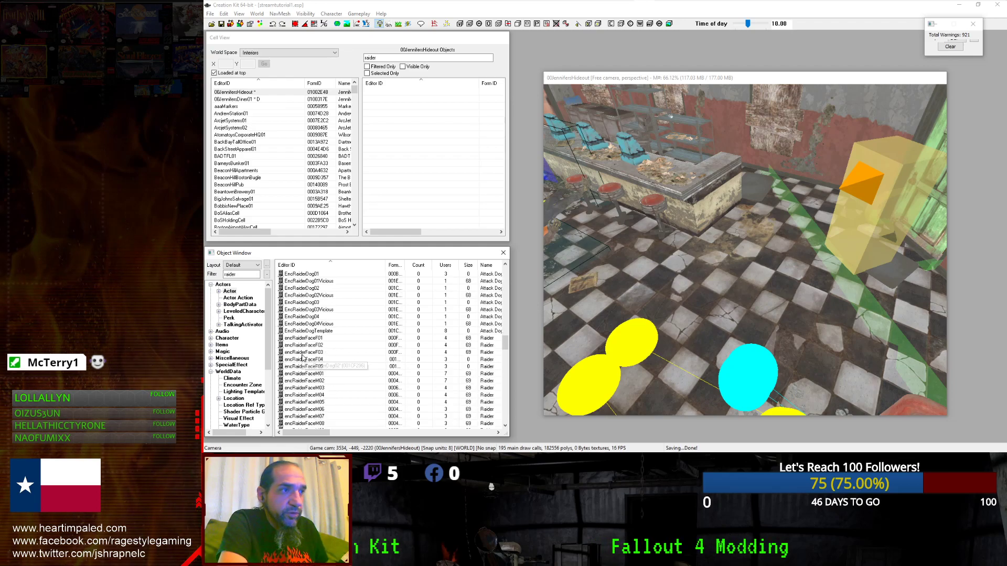
{"action": "scroll", "coordinate": [304, 358], "scroll_direction": "down", "scroll_amount": 6}
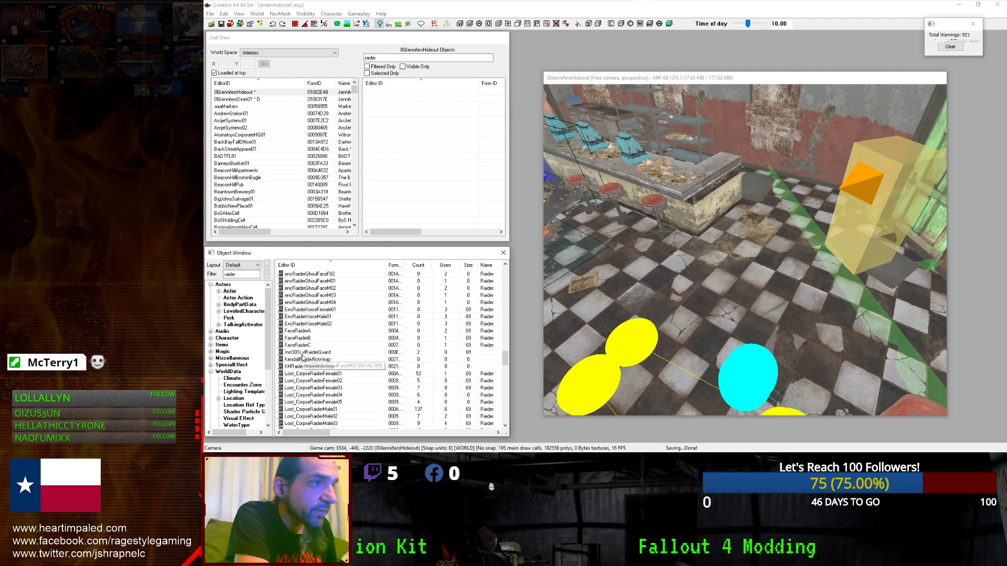
{"action": "scroll", "coordinate": [306, 357], "scroll_direction": "down", "scroll_amount": 5}
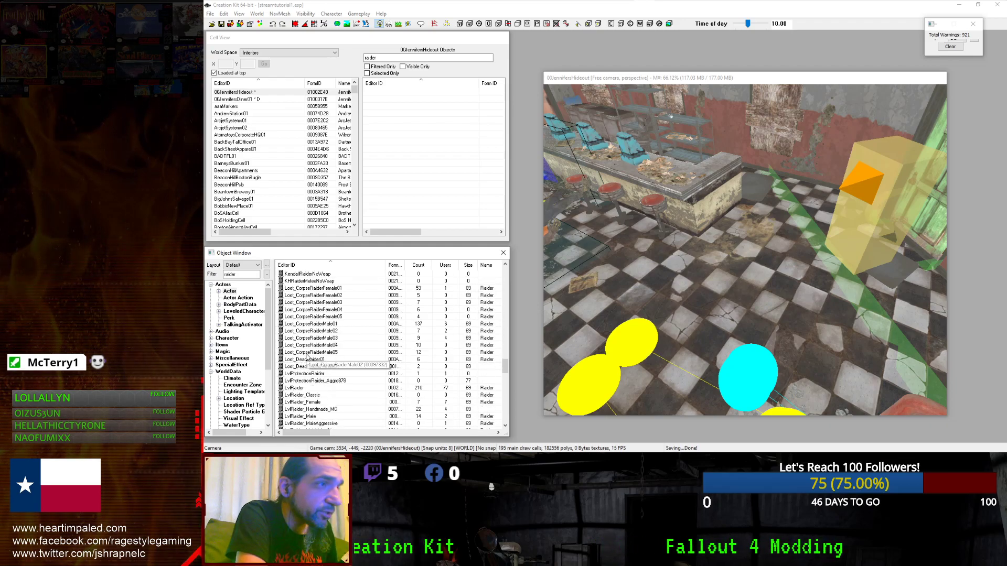
{"action": "scroll", "coordinate": [307, 405], "scroll_direction": "down", "scroll_amount": 1}
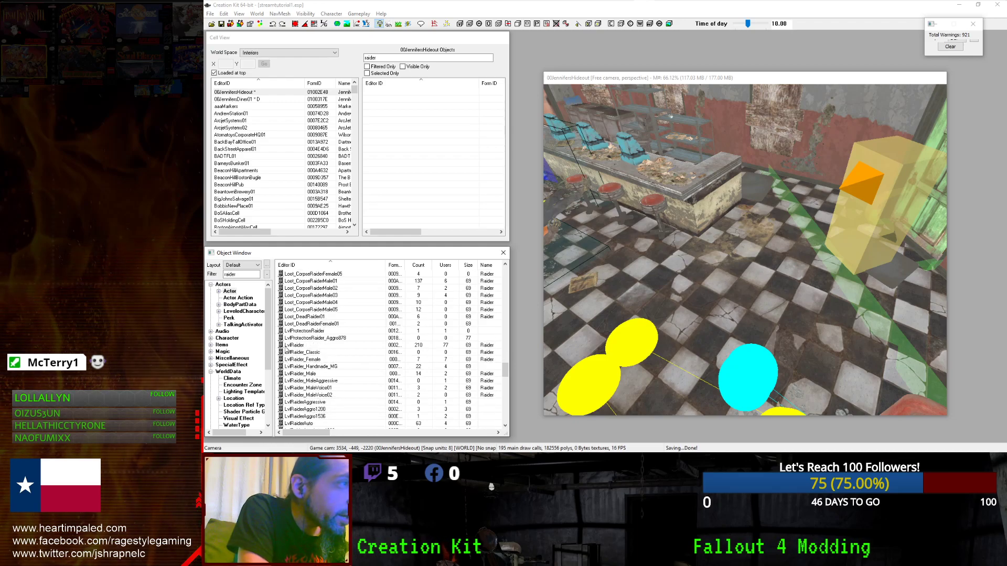
Select the LvlRaider actor, compare its levelled variants, and select LvlRaiderAggro1200.
{"action": "left_click", "coordinate": [286, 345]}
{"action": "scroll", "coordinate": [301, 336], "scroll_direction": "down", "scroll_amount": 1}
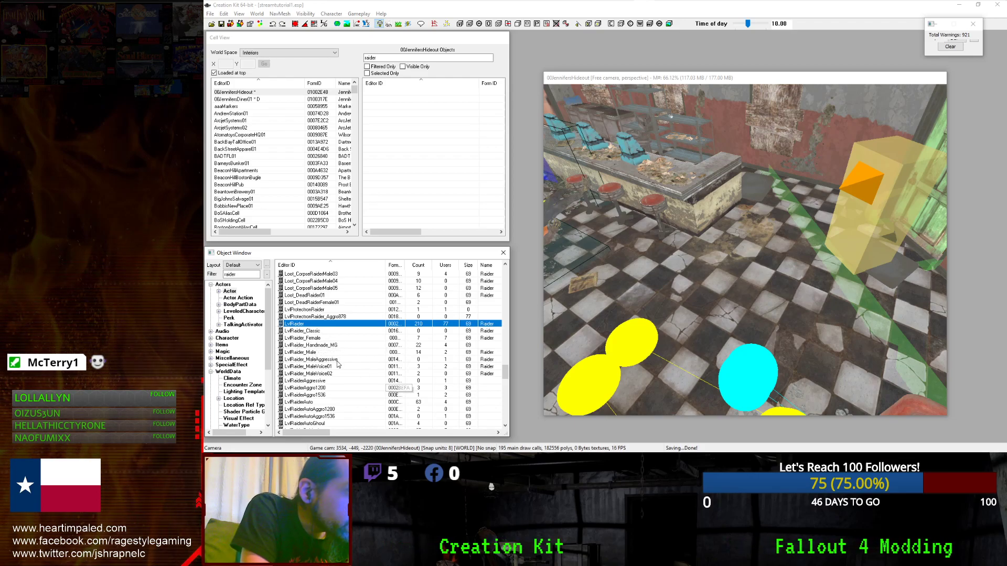
{"action": "scroll", "coordinate": [338, 365], "scroll_direction": "down", "scroll_amount": 1}
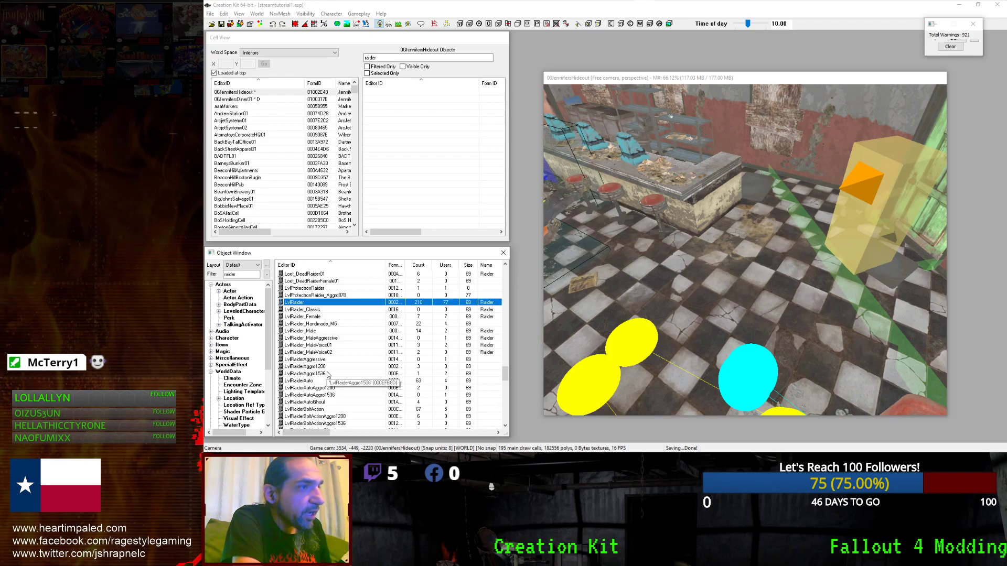
{"action": "scroll", "coordinate": [317, 355], "scroll_direction": "down", "scroll_amount": 1}
{"action": "left_click", "coordinate": [318, 345]}
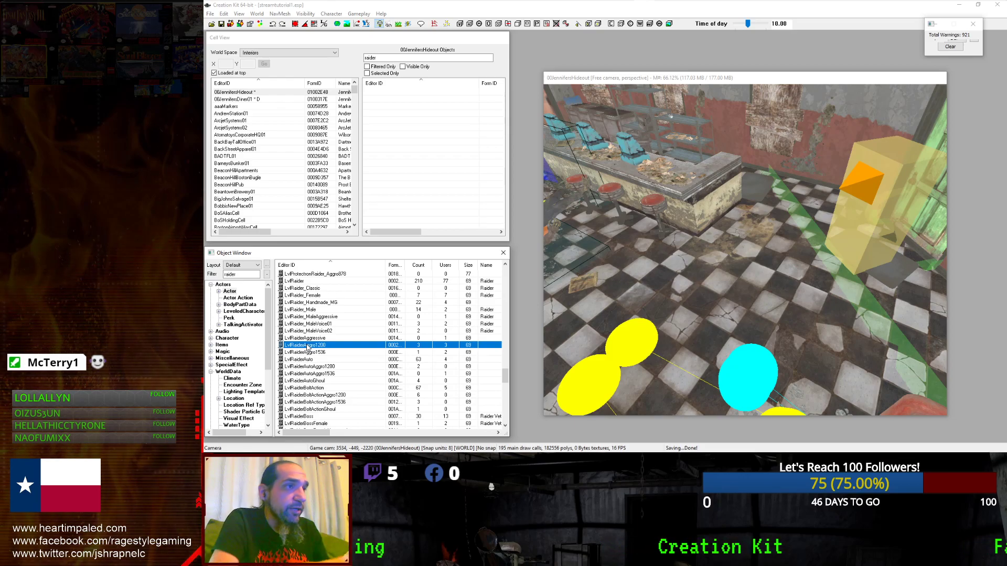
Place a LvlRaider actor on the diner floor, duplicate it twice, and spread the copies between the tables and counter.
{"action": "scroll", "coordinate": [308, 347], "scroll_direction": "down", "scroll_amount": 1}
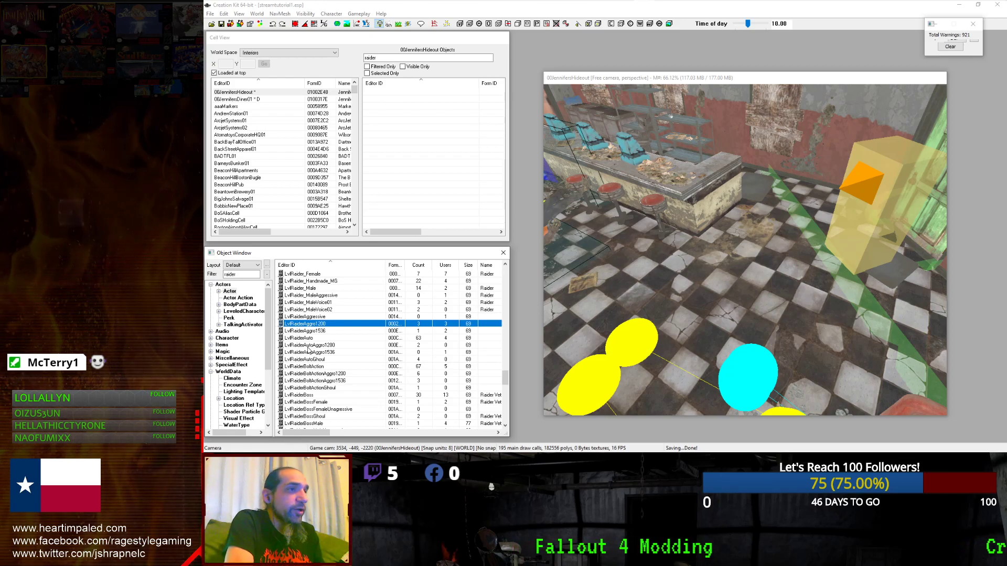
{"action": "scroll", "coordinate": [308, 352], "scroll_direction": "up", "scroll_amount": 2}
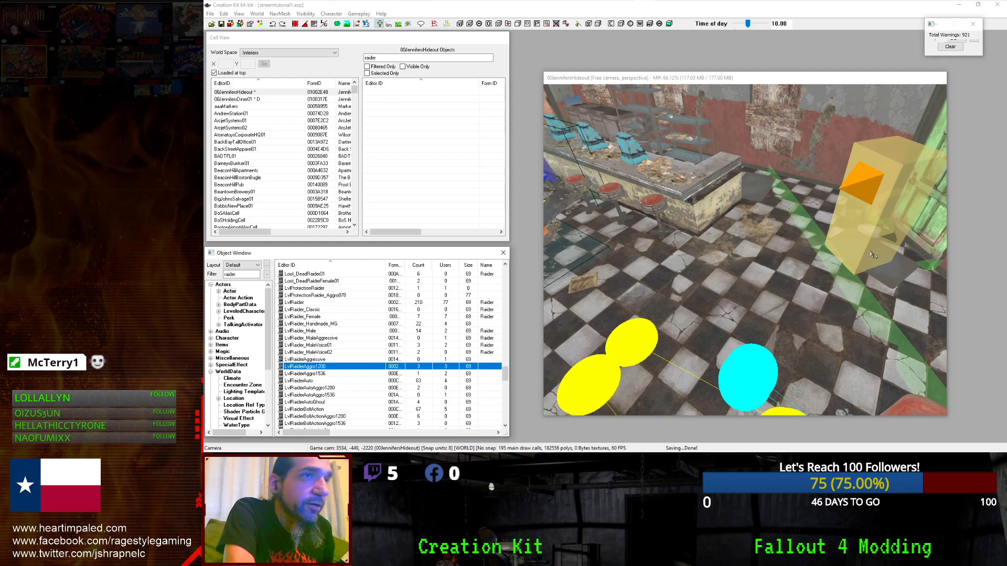
{"action": "left_click", "coordinate": [767, 184]}
{"action": "scroll", "coordinate": [768, 184], "scroll_direction": "down", "scroll_amount": 3}
{"action": "middle_click_drag", "start_coordinate": [767, 184], "coordinate": [882, 152]}
{"action": "left_click_drag", "start_coordinate": [296, 303], "coordinate": [648, 381]}
{"action": "key", "text": "ctrl+d"}
{"action": "key", "text": "ctrl+d"}
{"action": "right_click_drag", "start_coordinate": [649, 378], "coordinate": [650, 375]}
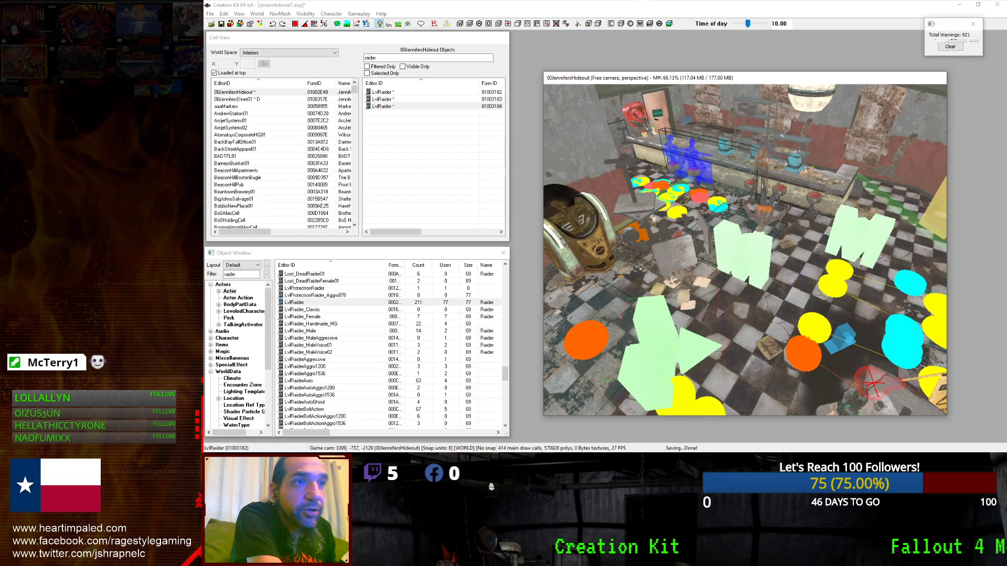
Raise the foreground raider's leveled actor level modifier above Easy.
{"action": "double_click", "coordinate": [653, 377]}
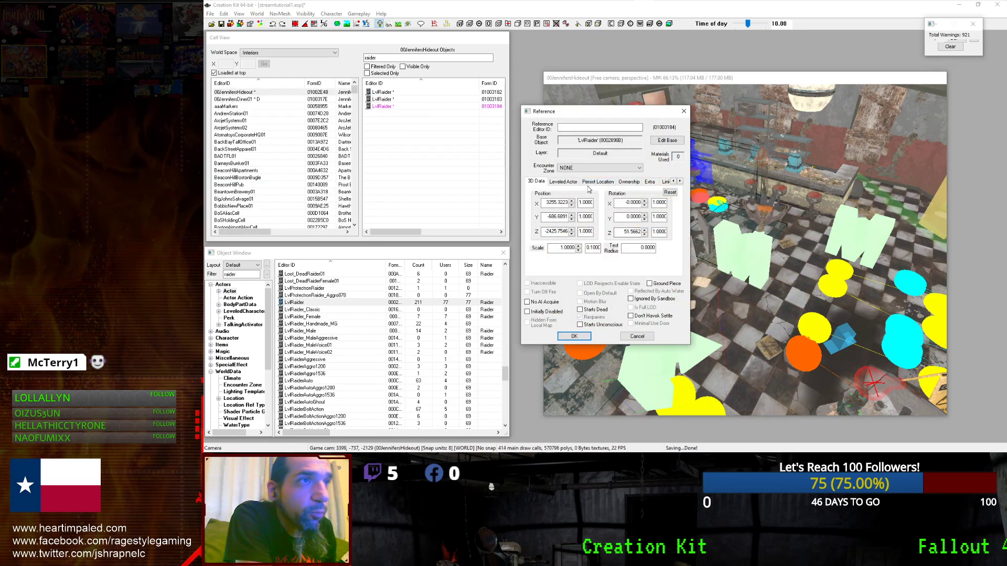
{"action": "left_click", "coordinate": [563, 182]}
{"action": "left_click", "coordinate": [619, 223]}
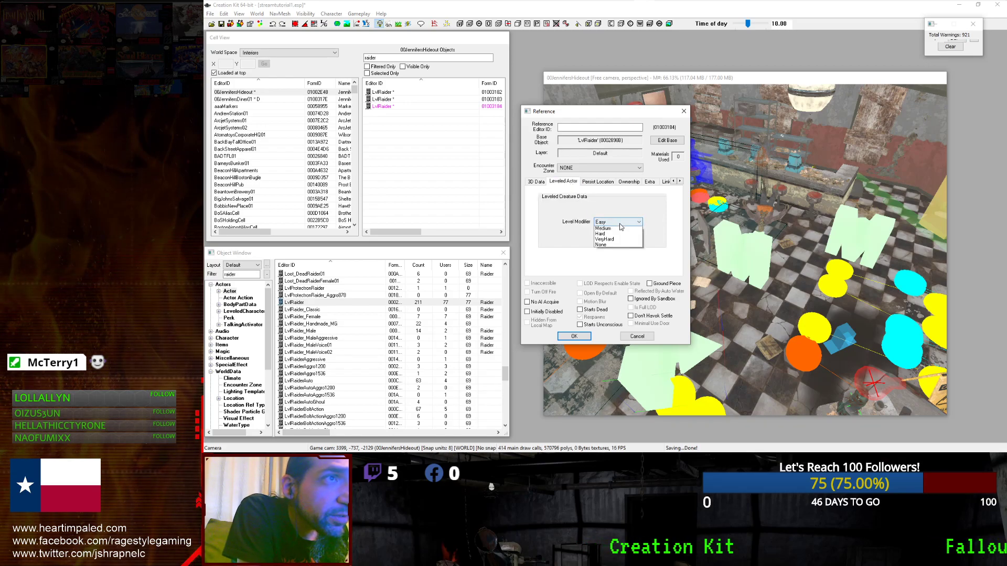
{"action": "left_click", "coordinate": [573, 336]}
Set the level modifier to Medium for both the middle raider and the raider near the end of the counter.
{"action": "double_click", "coordinate": [735, 252]}
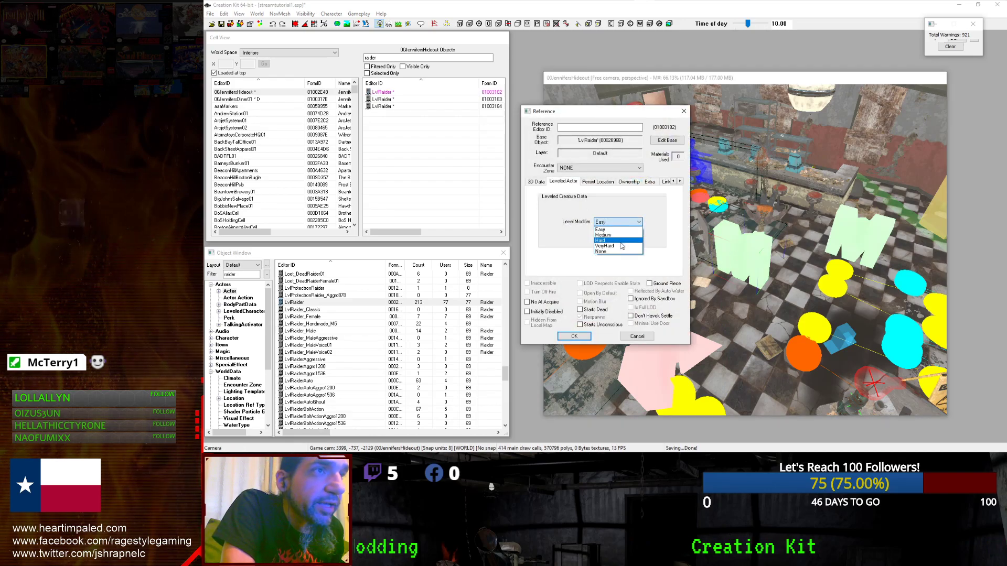
{"action": "left_click", "coordinate": [618, 235]}
{"action": "left_click", "coordinate": [574, 336]}
{"action": "left_click", "coordinate": [847, 255]}
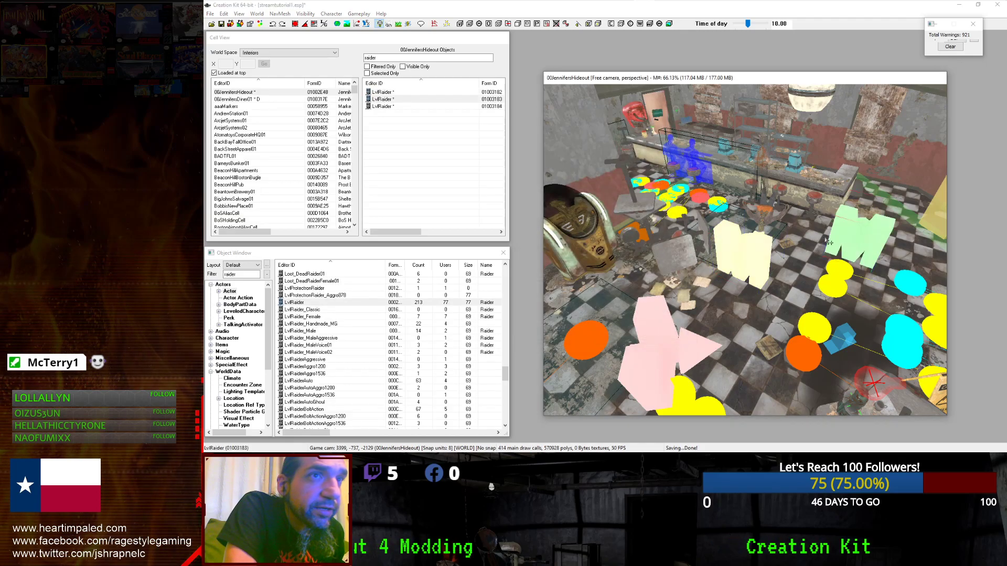
{"action": "double_click", "coordinate": [839, 230]}
{"action": "left_click", "coordinate": [618, 222]}
{"action": "left_click", "coordinate": [617, 241]}
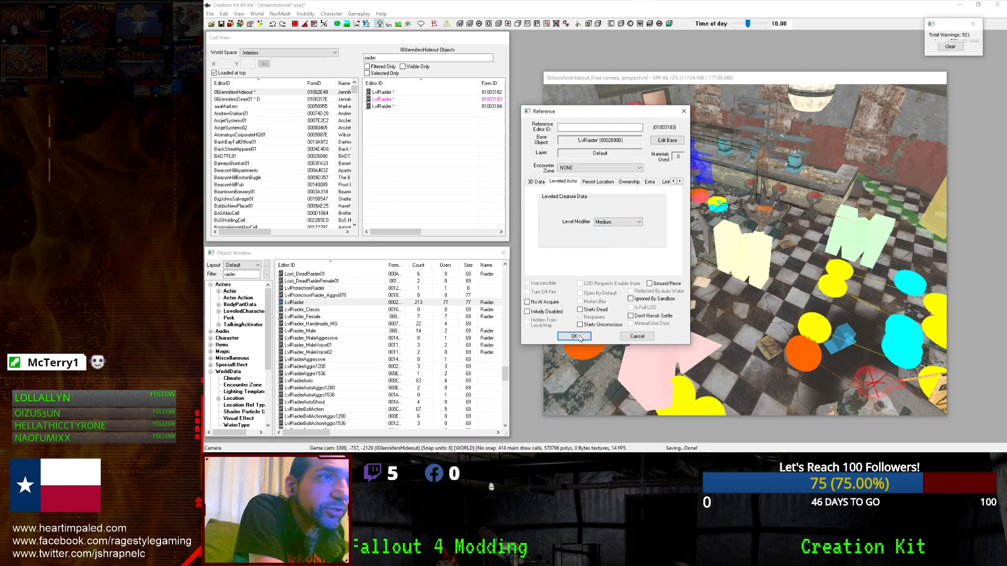
{"action": "left_click", "coordinate": [574, 336]}
Duplicate the Medium raider near the counter twice, placing one copy in front of it and the other farther back toward the counter.
{"action": "left_click", "coordinate": [857, 231]}
{"action": "key", "text": "ctrl+d"}
{"action": "left_click_drag", "start_coordinate": [857, 230], "coordinate": [878, 292]}
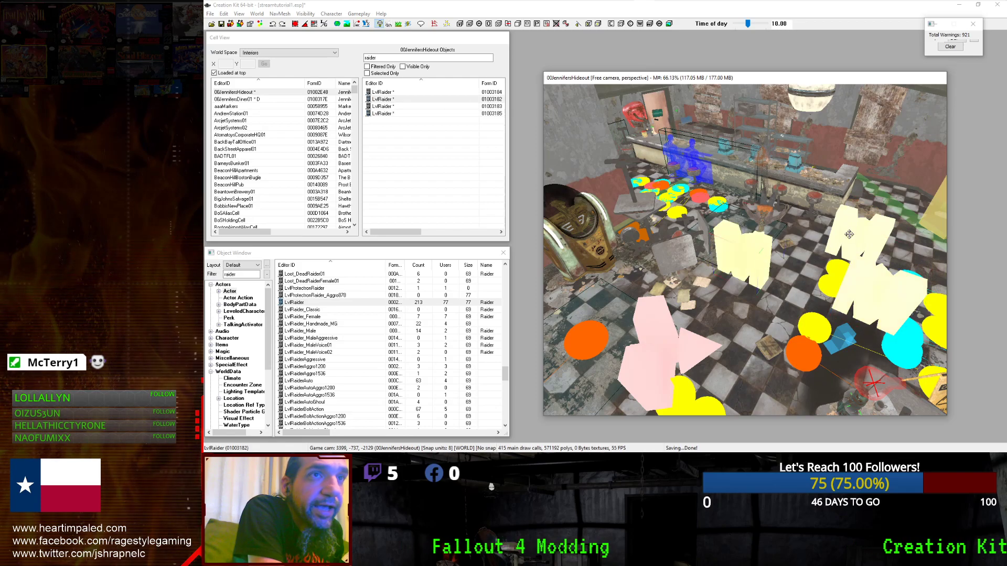
{"action": "key", "text": "ctrl+d"}
{"action": "left_click_drag", "start_coordinate": [846, 237], "coordinate": [909, 180]}
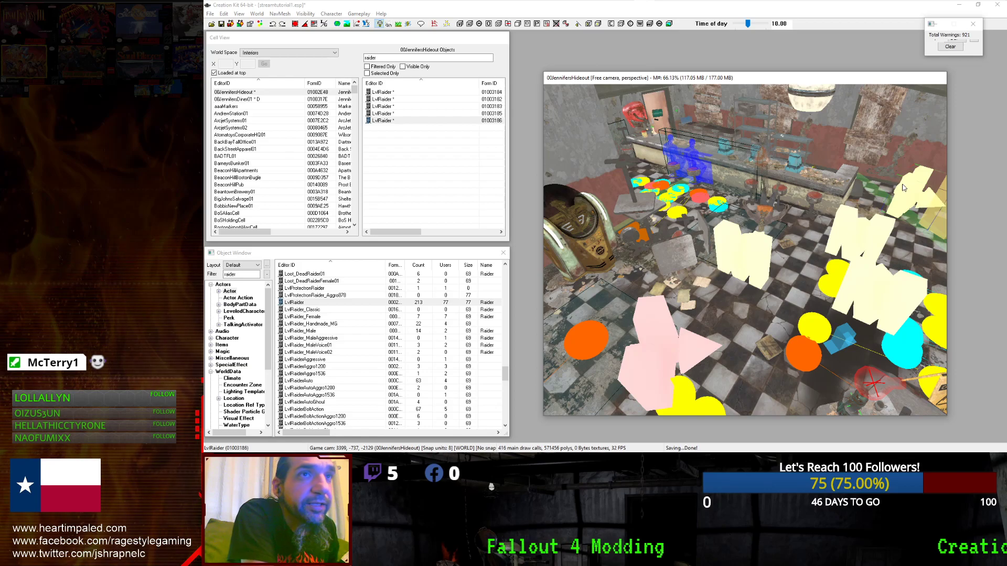
Set the level modifier of the farthest duplicated raider to Easy.
{"action": "double_click", "coordinate": [903, 187]}
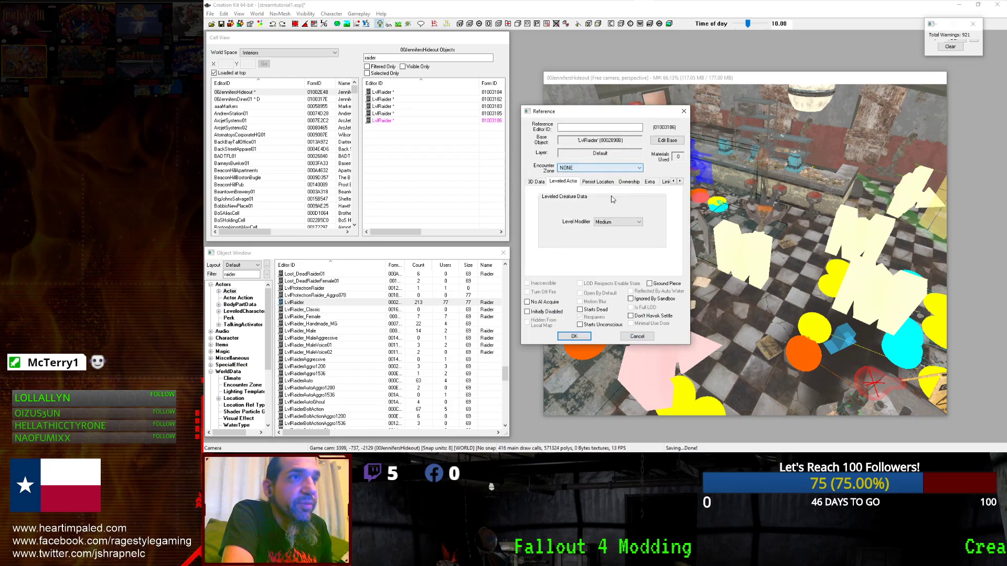
{"action": "left_click", "coordinate": [620, 222]}
{"action": "left_click", "coordinate": [608, 229]}
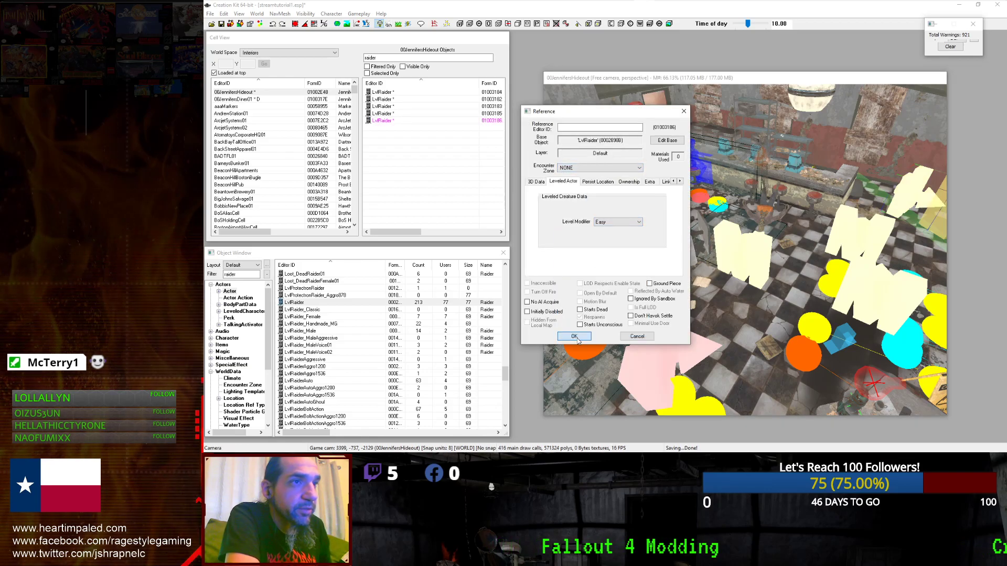
{"action": "left_click", "coordinate": [574, 336]}
Reposition the other duplicated Medium raider on the open floor beside the two existing Medium raiders.
{"action": "middle_click_drag", "start_coordinate": [727, 255], "coordinate": [834, 262], "text": "shift"}
{"action": "scroll", "coordinate": [726, 255], "scroll_direction": "up", "scroll_amount": 5}
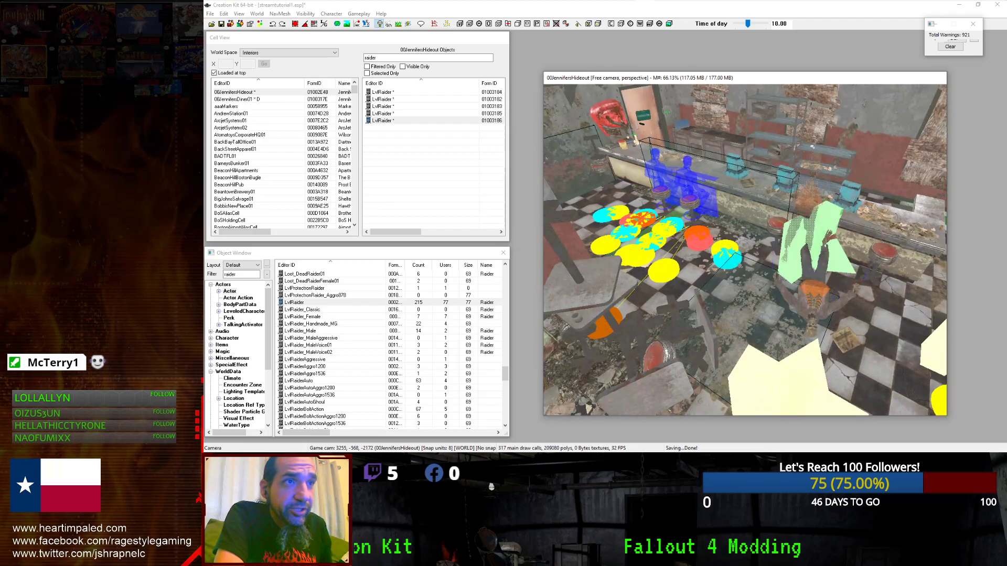
{"action": "middle_click_drag", "start_coordinate": [787, 230], "coordinate": [750, 255]}
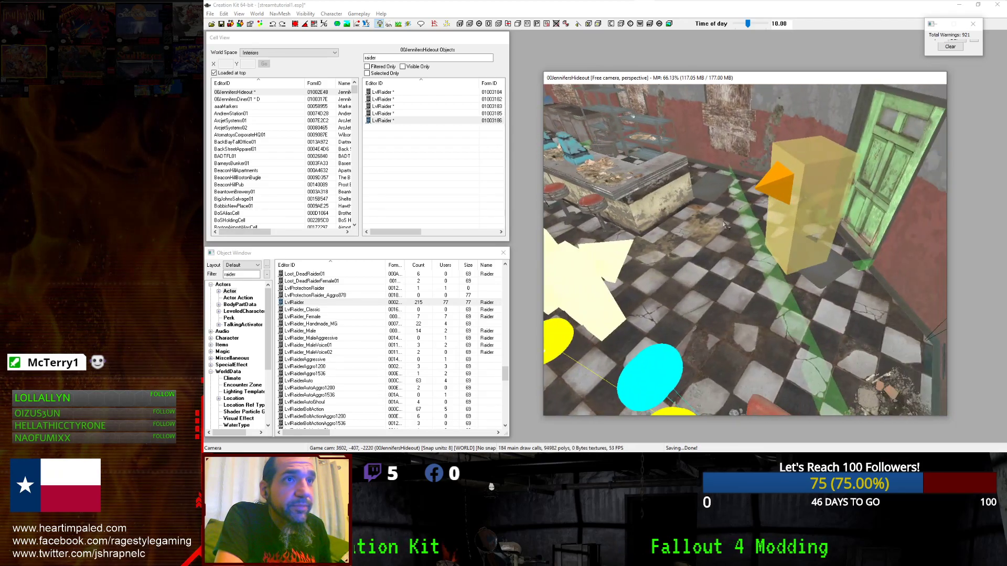
{"action": "scroll", "coordinate": [751, 255], "scroll_direction": "down", "scroll_amount": 3}
{"action": "left_click_drag", "start_coordinate": [754, 255], "coordinate": [676, 366]}
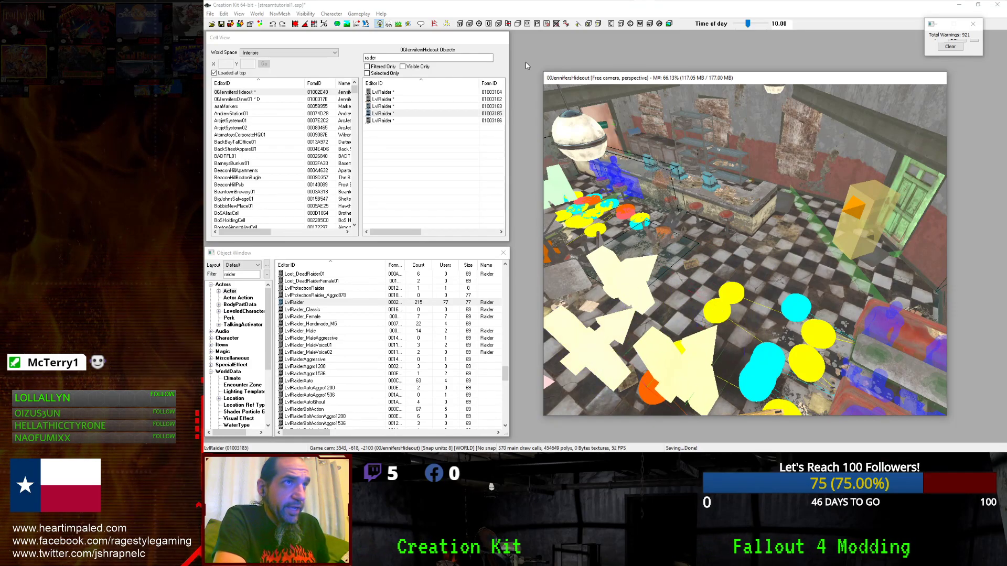
Turn on navmesh editing for the diner interior, check the floor coverage, and finalize the cell's navmesh.
{"action": "key", "text": "ctrl+e"}
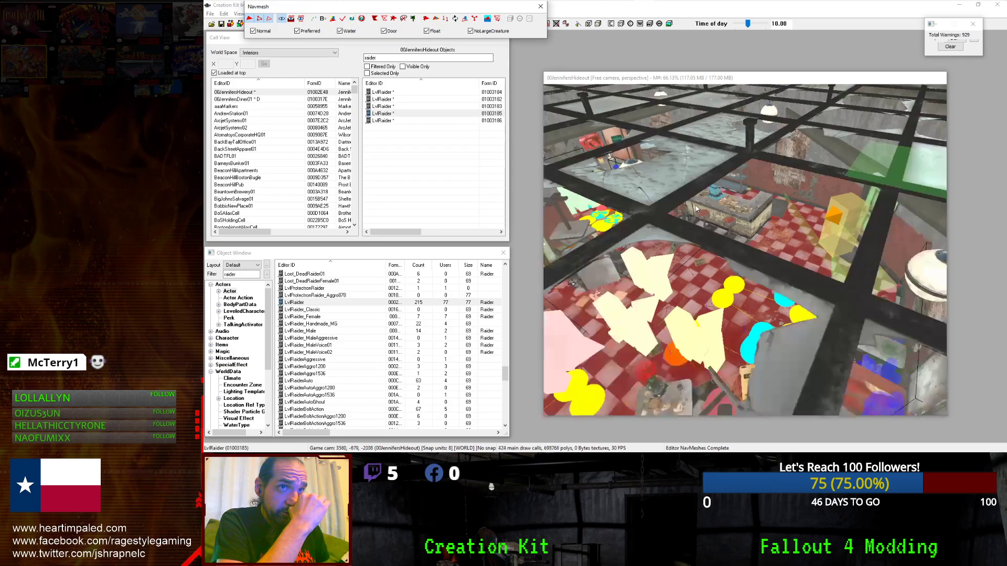
{"action": "scroll", "coordinate": [695, 206], "scroll_direction": "up", "scroll_amount": 3}
{"action": "mouse_move", "coordinate": [695, 206]}
{"action": "middle_mouse_down"}
{"action": "mouse_move", "coordinate": [657, 216]}
{"action": "mouse_move", "coordinate": [707, 202]}
{"action": "middle_mouse_up"}
{"action": "scroll", "coordinate": [657, 216], "scroll_direction": "up", "scroll_amount": 4}
{"action": "scroll", "coordinate": [659, 216], "scroll_direction": "down", "scroll_amount": 3}
{"action": "scroll", "coordinate": [658, 216], "scroll_direction": "up", "scroll_amount": 4}
{"action": "scroll", "coordinate": [708, 205], "scroll_direction": "down", "scroll_amount": 5}
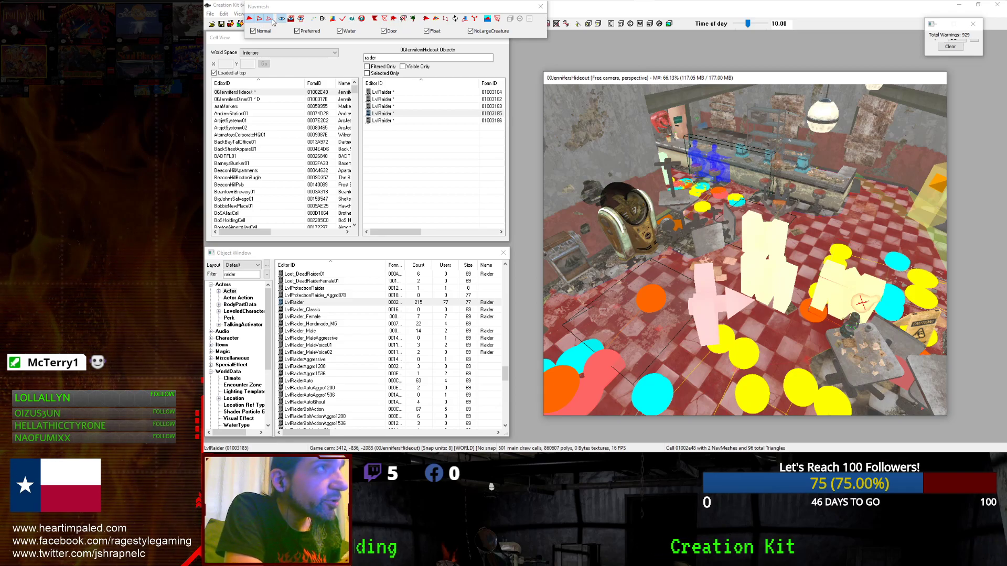
{"action": "left_click", "coordinate": [343, 20]}
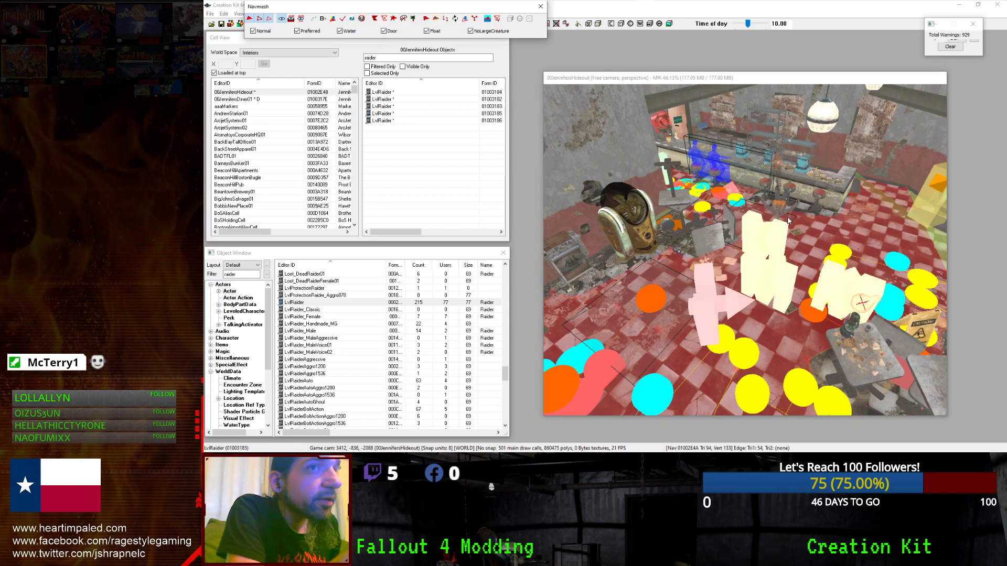
Inspect the navmesh triangles around the interior load door and its marker, and leave navmesh editing.
{"action": "scroll", "coordinate": [818, 231], "scroll_direction": "down", "scroll_amount": 3}
{"action": "middle_click_drag", "start_coordinate": [860, 233], "coordinate": [742, 227]}
{"action": "scroll", "coordinate": [742, 227], "scroll_direction": "up", "scroll_amount": 10}
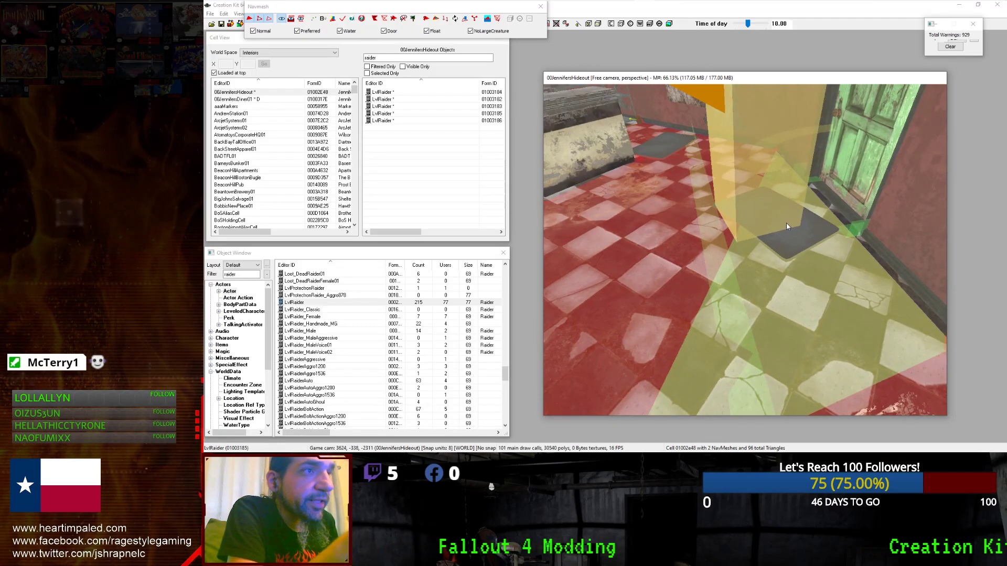
{"action": "scroll", "coordinate": [785, 222], "scroll_direction": "down", "scroll_amount": 2}
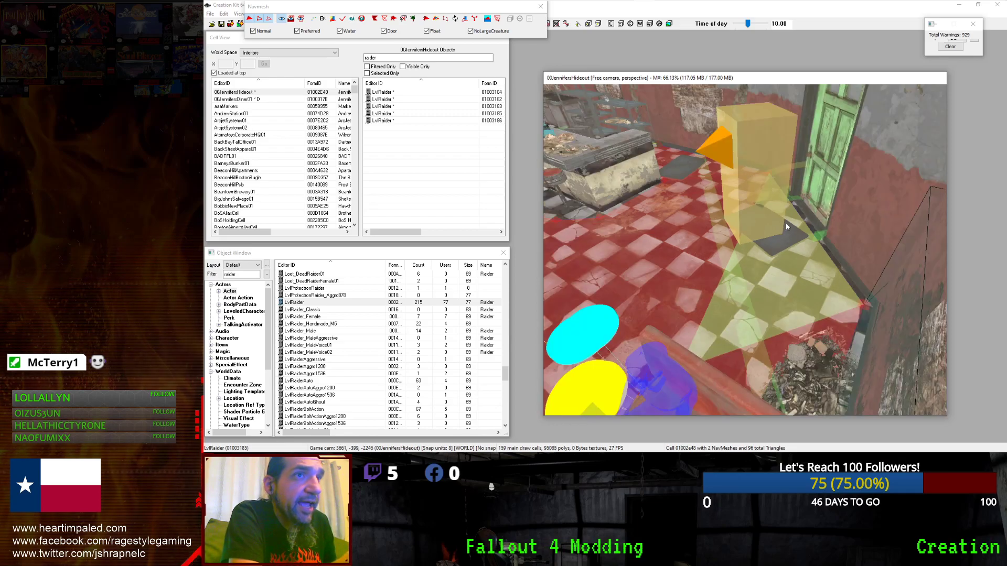
{"action": "middle_click_drag", "start_coordinate": [786, 223], "coordinate": [797, 229]}
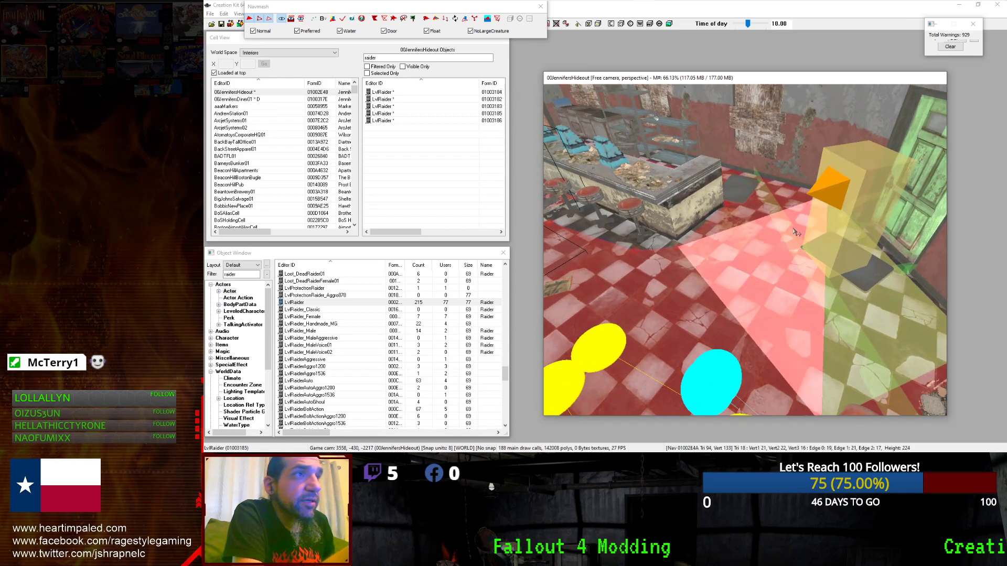
{"action": "left_click", "coordinate": [540, 7]}
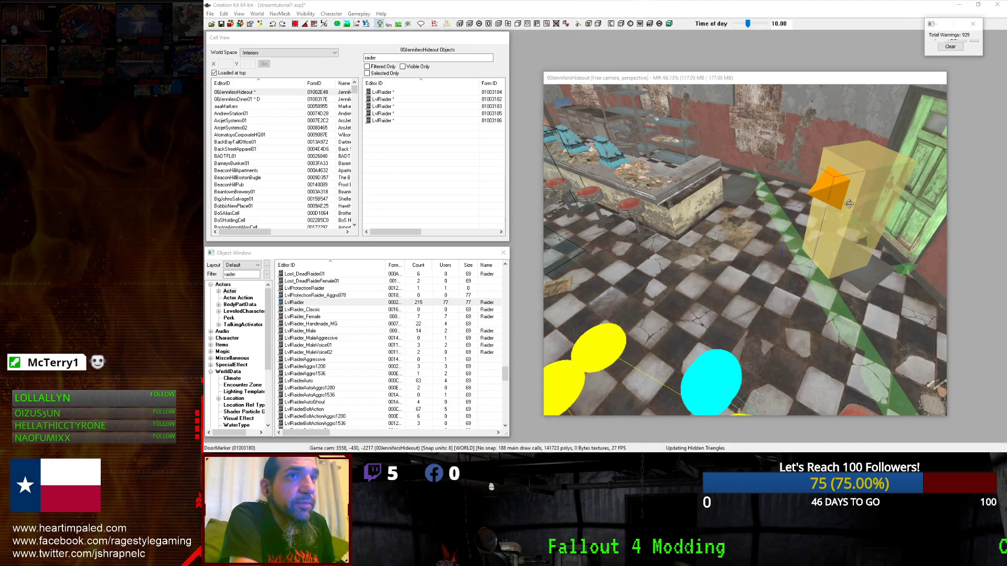
Jump from the interior load door's marker to its linked Coffee Shop door in the exterior cell.
{"action": "double_click", "coordinate": [850, 205]}
{"action": "left_click", "coordinate": [613, 259]}
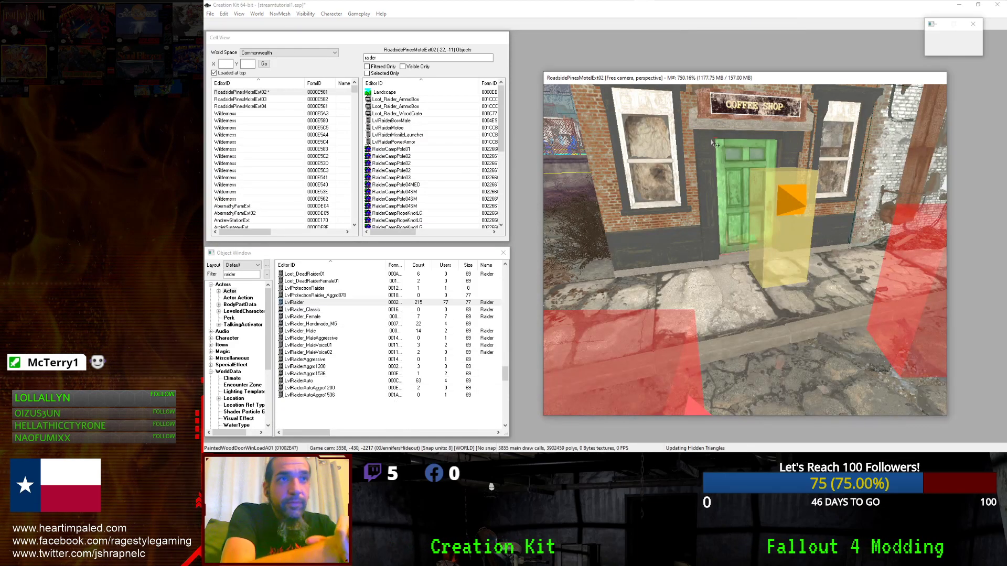
{"action": "mouse_move", "coordinate": [733, 174]}
{"action": "middle_mouse_down", "text": "shift"}
{"action": "mouse_move", "coordinate": [733, 187]}
{"action": "mouse_move", "coordinate": [731, 175]}
{"action": "middle_mouse_up", "text": "shift"}
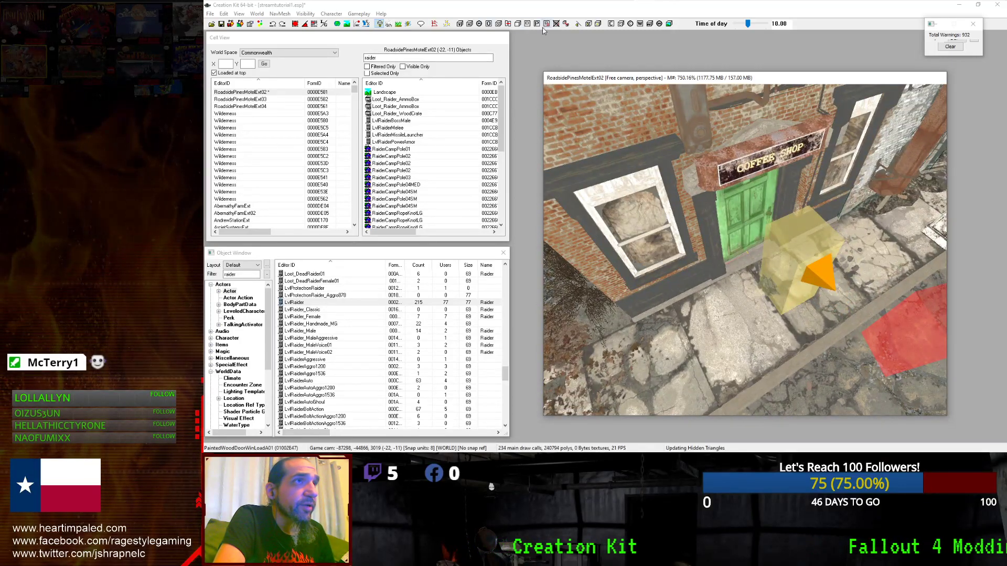
Turn on navmesh editing for the exterior and add a navmesh triangle along the Coffee Shop door's threshold.
{"action": "left_click", "coordinate": [434, 24]}
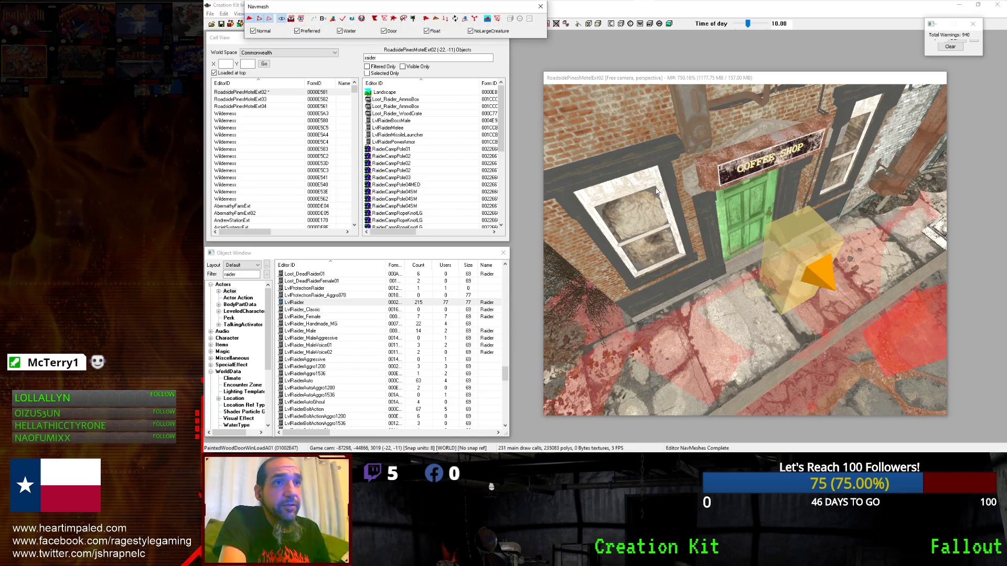
{"action": "scroll", "coordinate": [734, 262], "scroll_direction": "up", "scroll_amount": 3}
{"action": "left_click", "coordinate": [718, 317]}
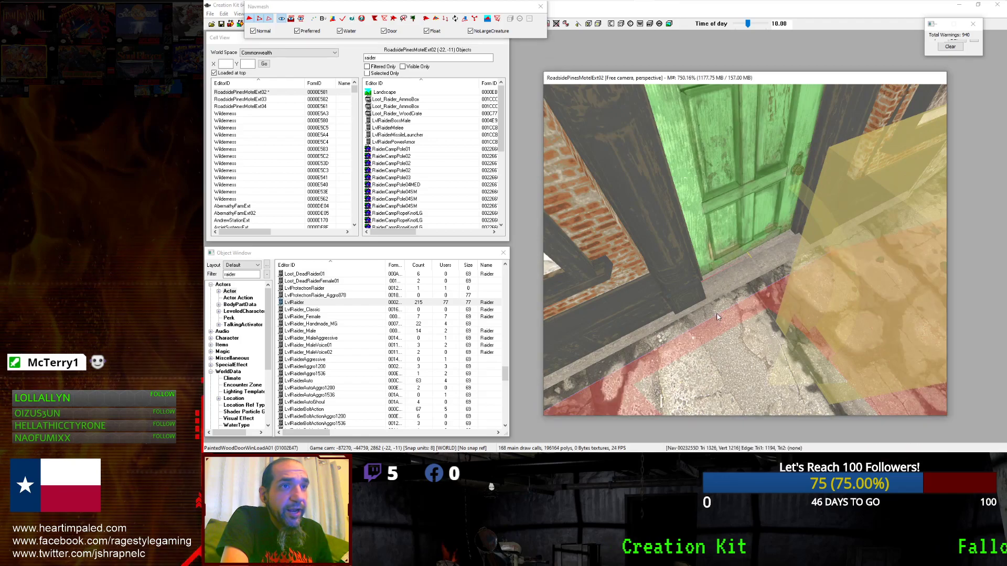
{"action": "left_click", "coordinate": [730, 331]}
{"action": "left_click", "coordinate": [717, 318]}
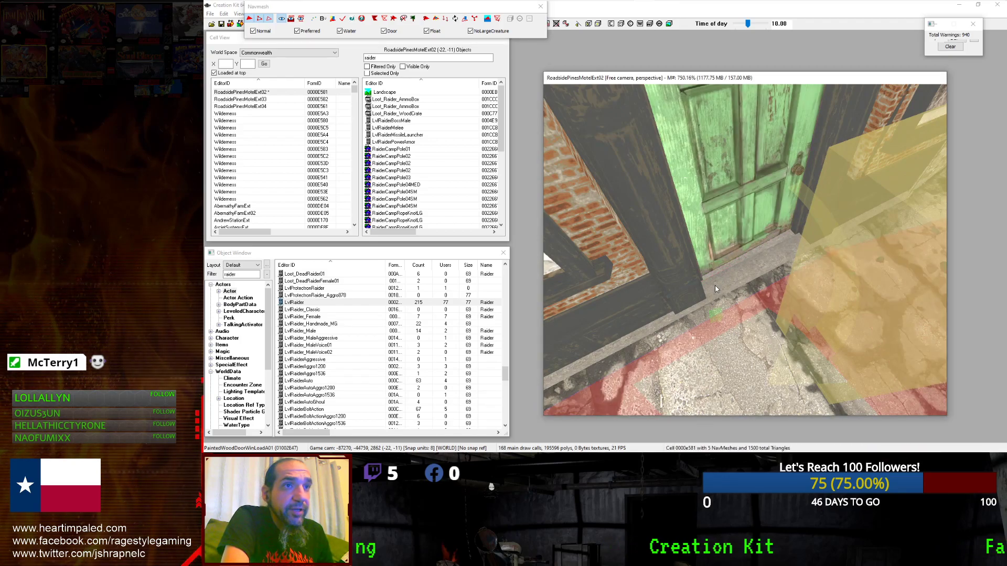
{"action": "scroll", "coordinate": [724, 287], "scroll_direction": "up", "scroll_amount": 2}
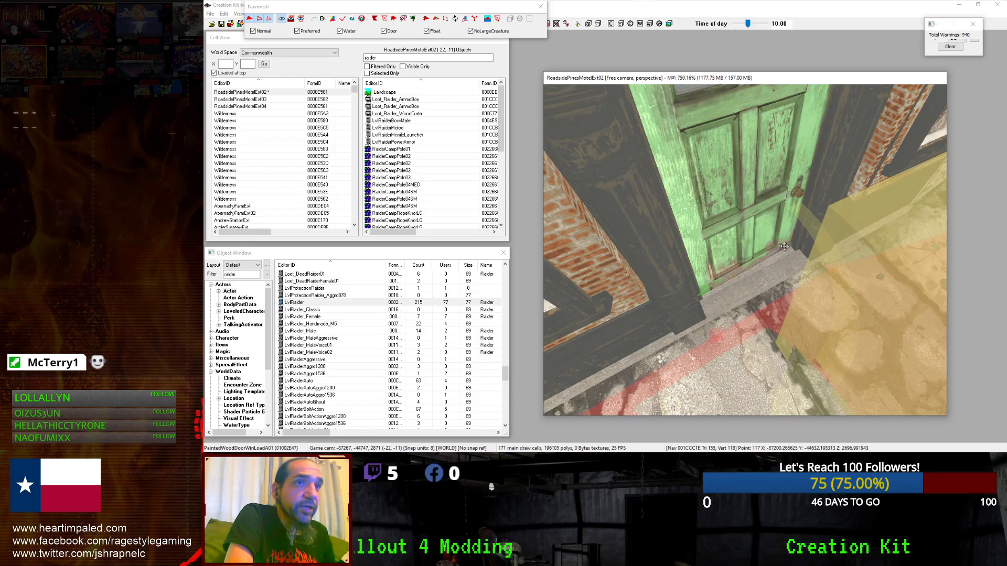
{"action": "left_click", "coordinate": [717, 338]}
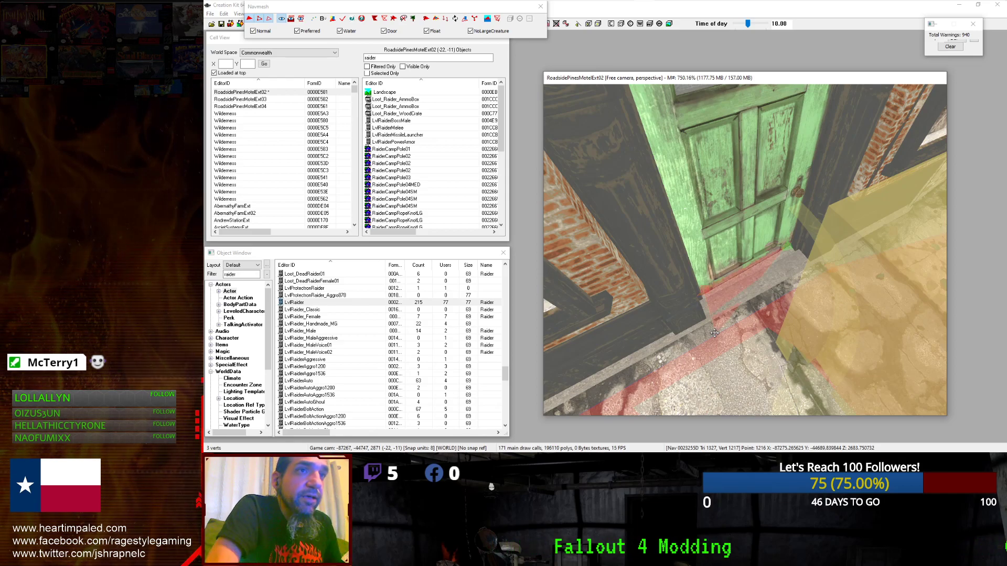
Connect the threshold triangle to the sidewalk navmesh by building the missing triangles between their vertices.
{"action": "middle_click_drag", "start_coordinate": [714, 332], "coordinate": [770, 330], "text": "shift"}
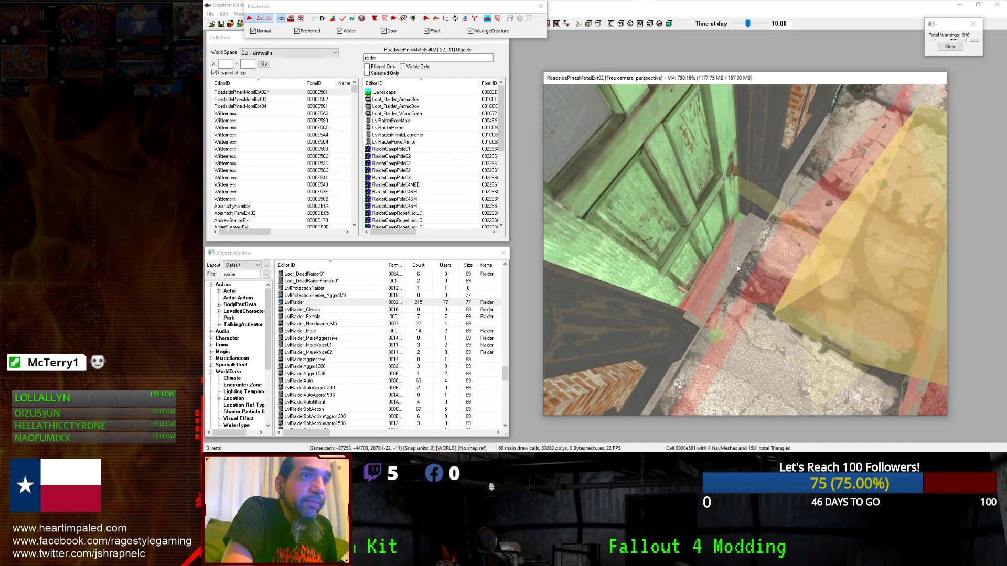
{"action": "left_click", "coordinate": [740, 221]}
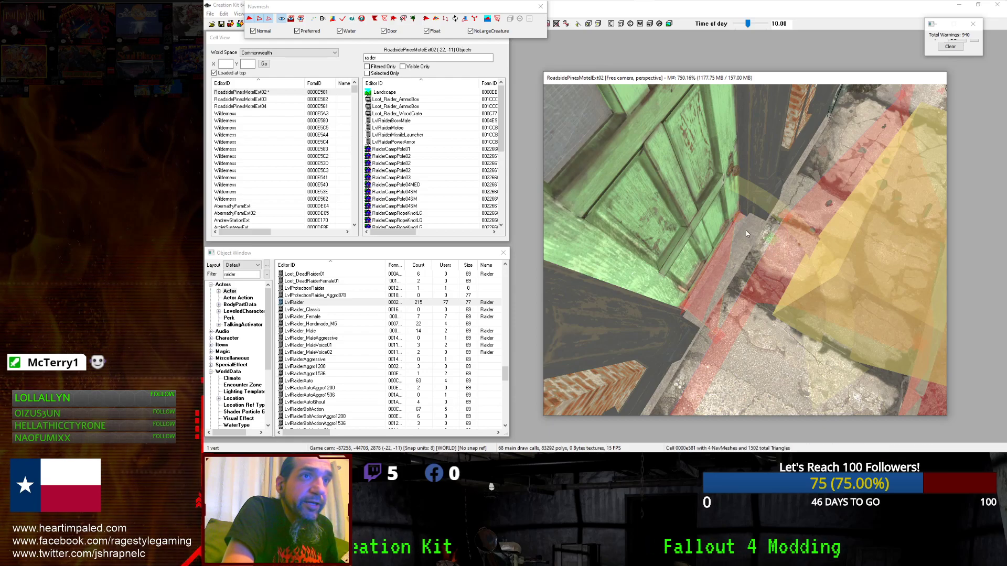
{"action": "left_click", "coordinate": [715, 336], "text": "ctrl"}
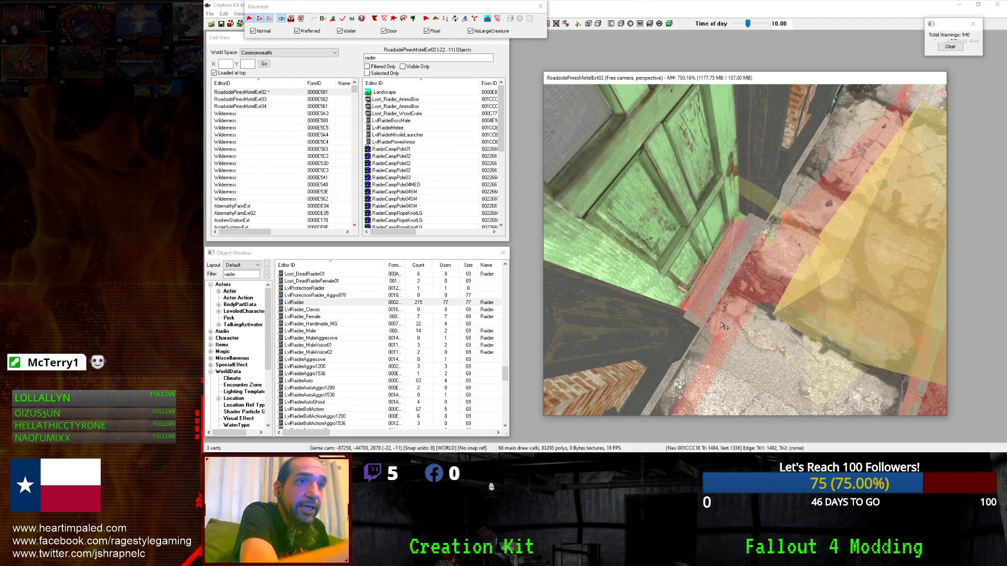
{"action": "middle_click_drag", "start_coordinate": [704, 260], "coordinate": [711, 249], "text": "shift"}
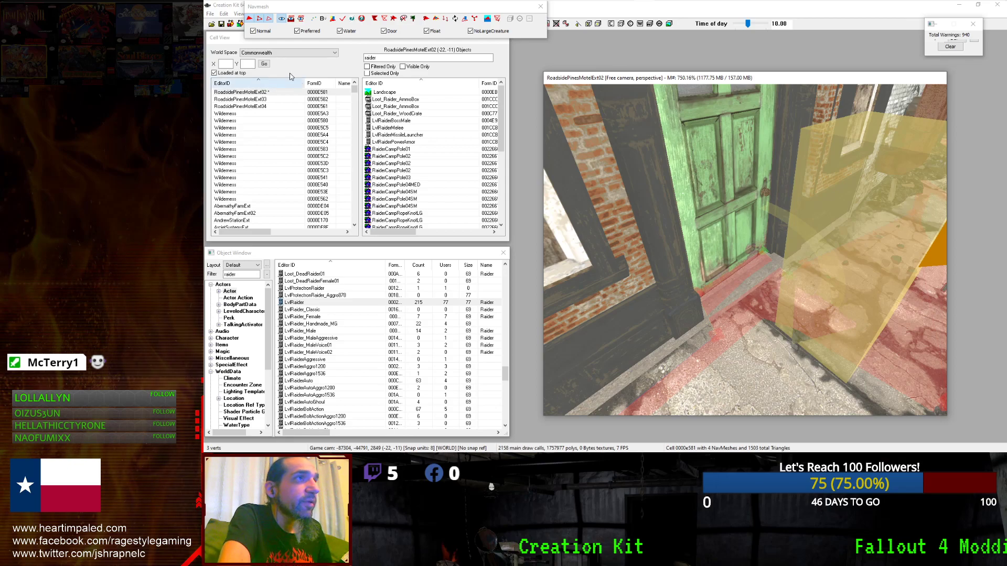
Finalize the exterior cell's navmesh and inspect the triangles in front of the Coffee Shop door.
{"action": "left_click", "coordinate": [344, 20]}
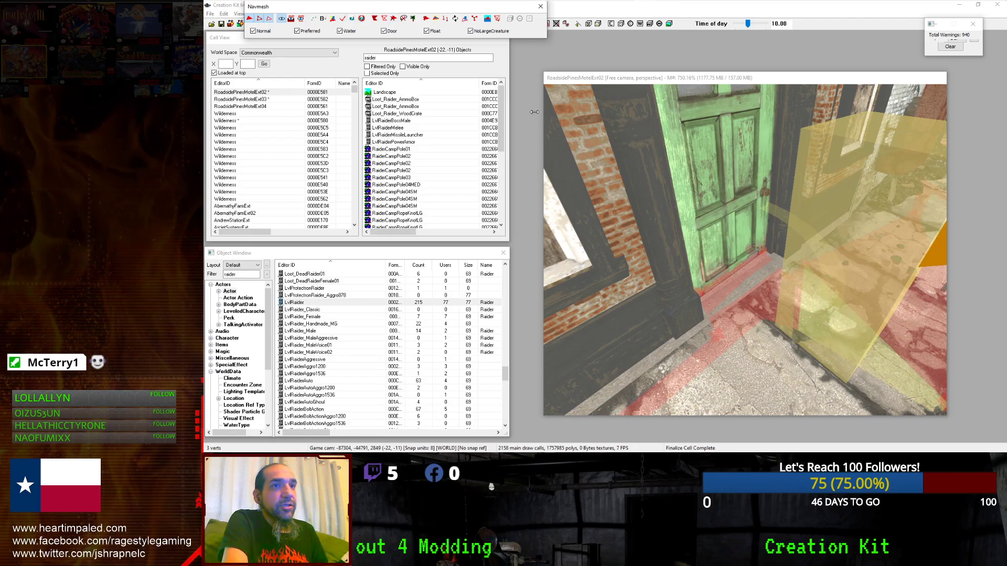
{"action": "middle_click_drag", "start_coordinate": [741, 262], "coordinate": [668, 287], "text": "shift"}
{"action": "scroll", "coordinate": [710, 303], "scroll_direction": "down", "scroll_amount": 5}
{"action": "scroll", "coordinate": [668, 288], "scroll_direction": "up", "scroll_amount": 4}
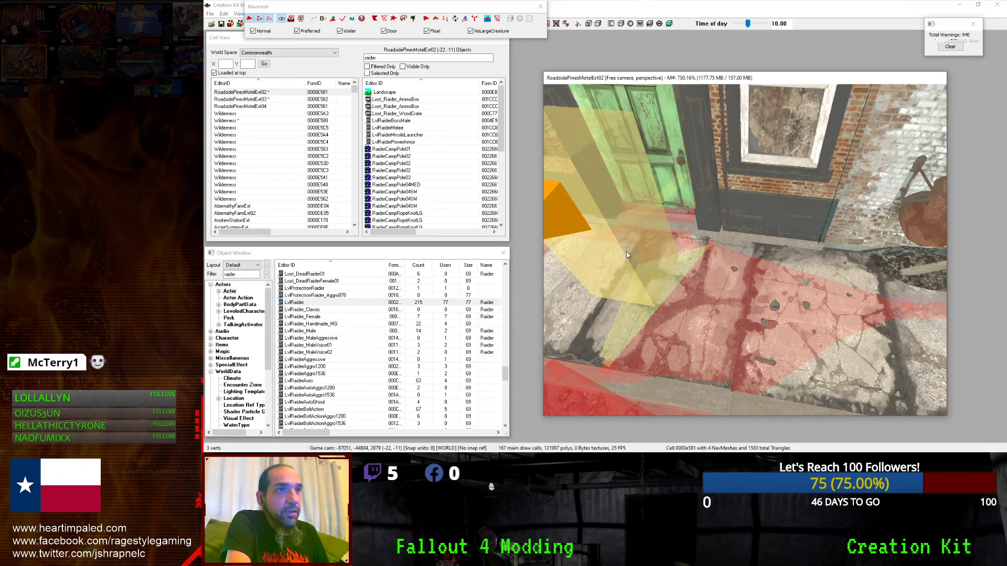
Hide the markers and inspect the navmesh triangles around the Coffee Shop door, with and without drawing them through the world geometry.
{"action": "middle_click_drag", "start_coordinate": [637, 256], "coordinate": [641, 259]}
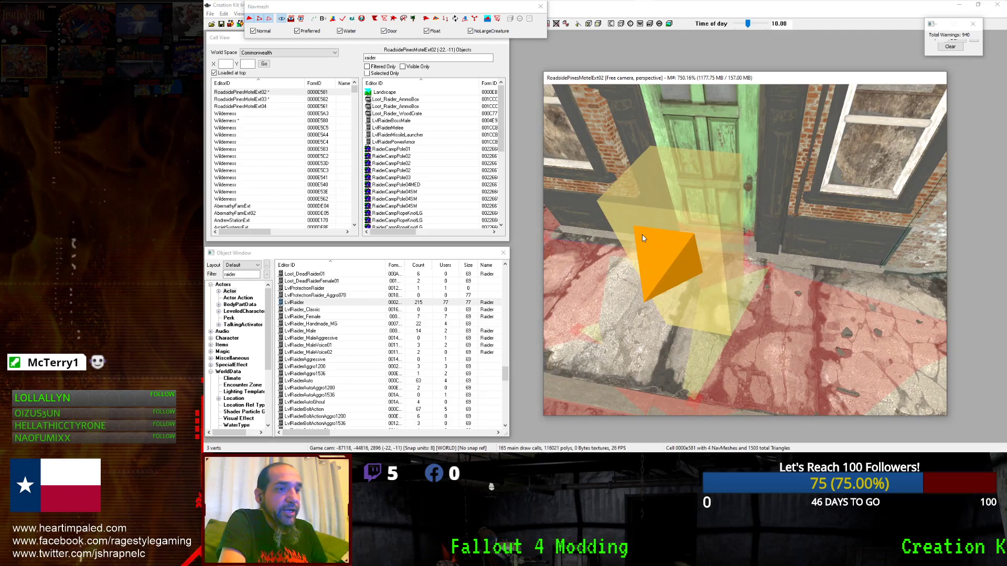
{"action": "key", "text": "m"}
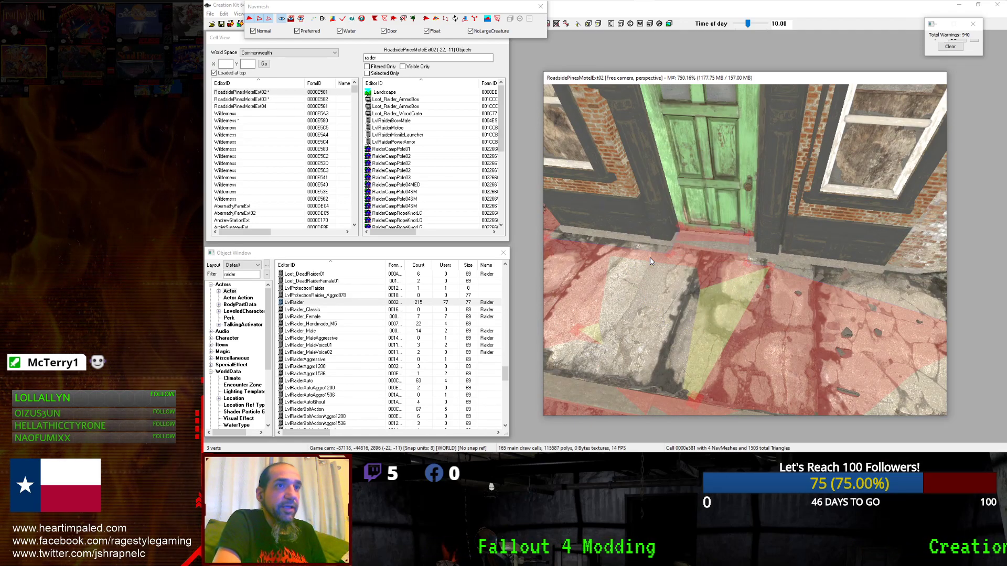
{"action": "left_click", "coordinate": [710, 321]}
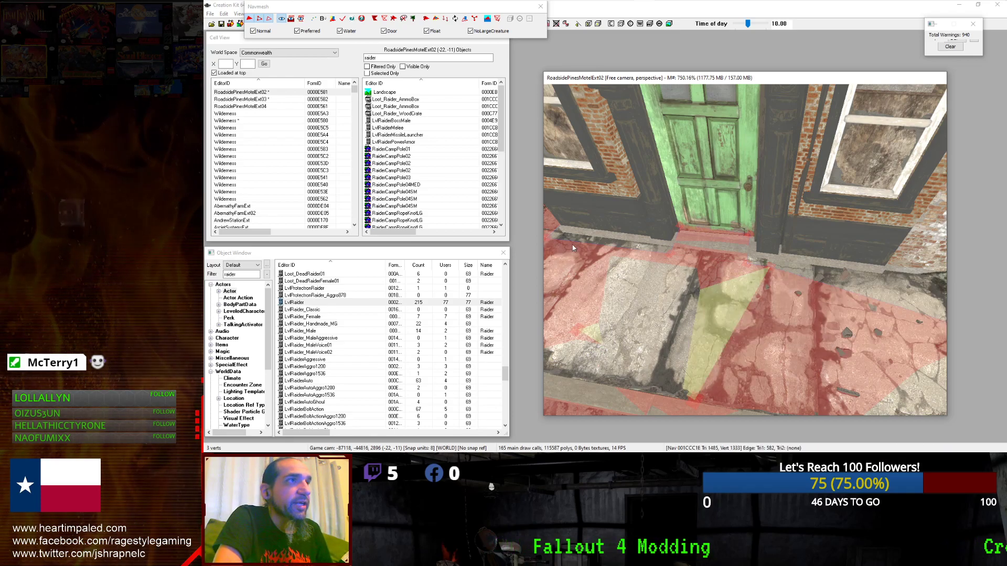
{"action": "left_click", "coordinate": [291, 19]}
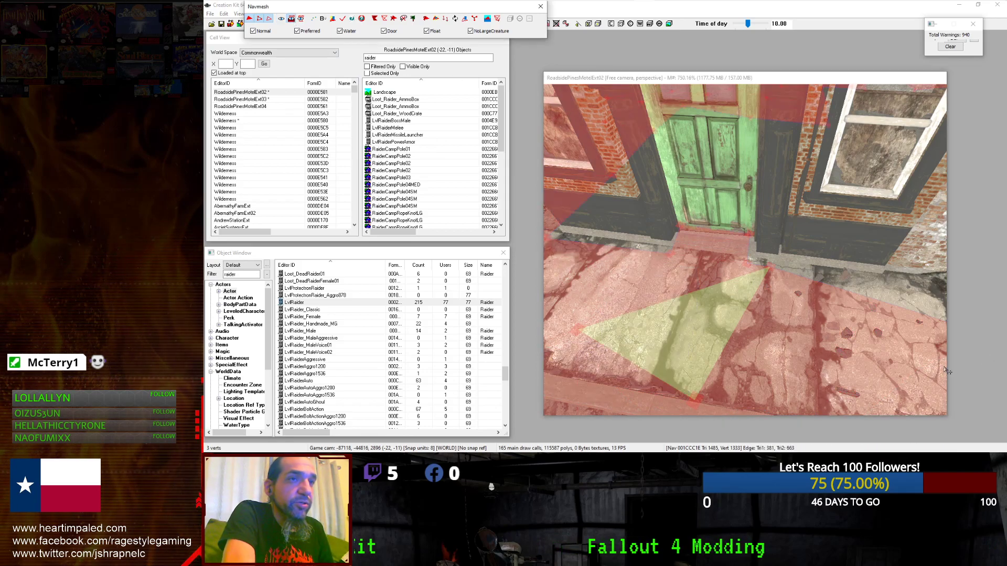
{"action": "left_click", "coordinate": [684, 349]}
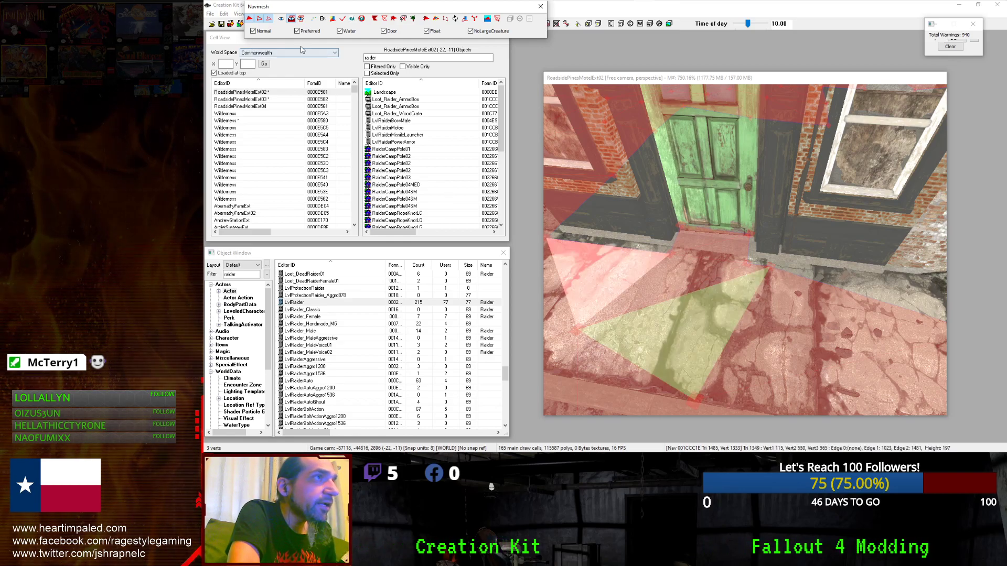
{"action": "left_click", "coordinate": [283, 20]}
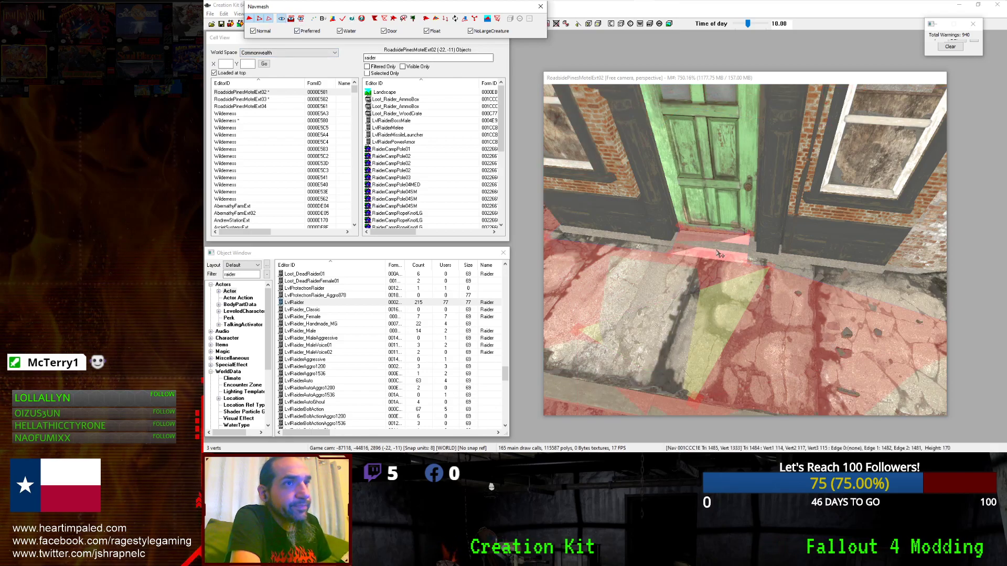
{"action": "scroll", "coordinate": [716, 252], "scroll_direction": "down", "scroll_amount": 7}
{"action": "scroll", "coordinate": [716, 250], "scroll_direction": "up", "scroll_amount": 2}
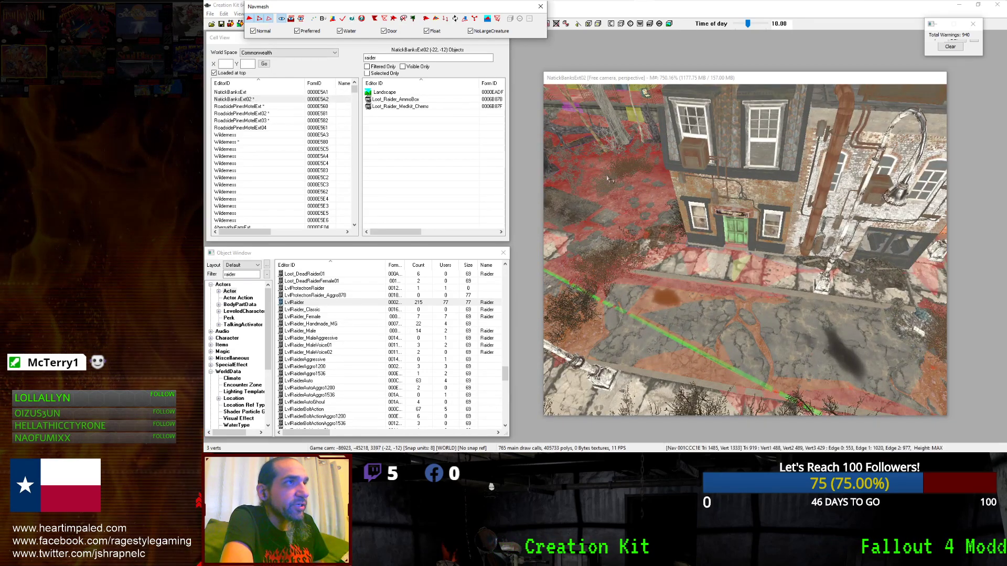
Hide the world geometry so only the navmesh is drawn, and examine its coverage around the Coffee Shop building and neighbouring roads.
{"action": "left_click", "coordinate": [291, 19]}
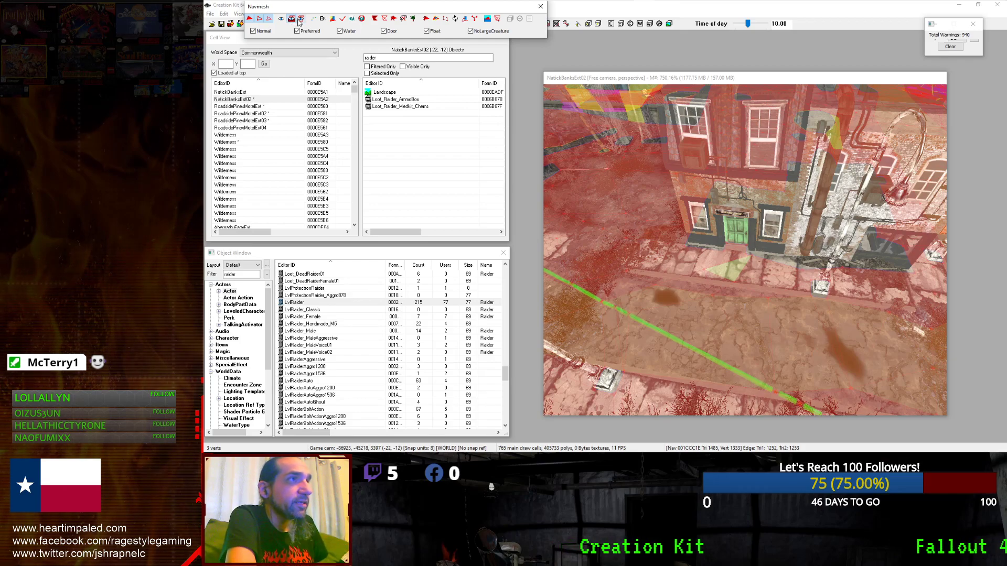
{"action": "left_click", "coordinate": [300, 19]}
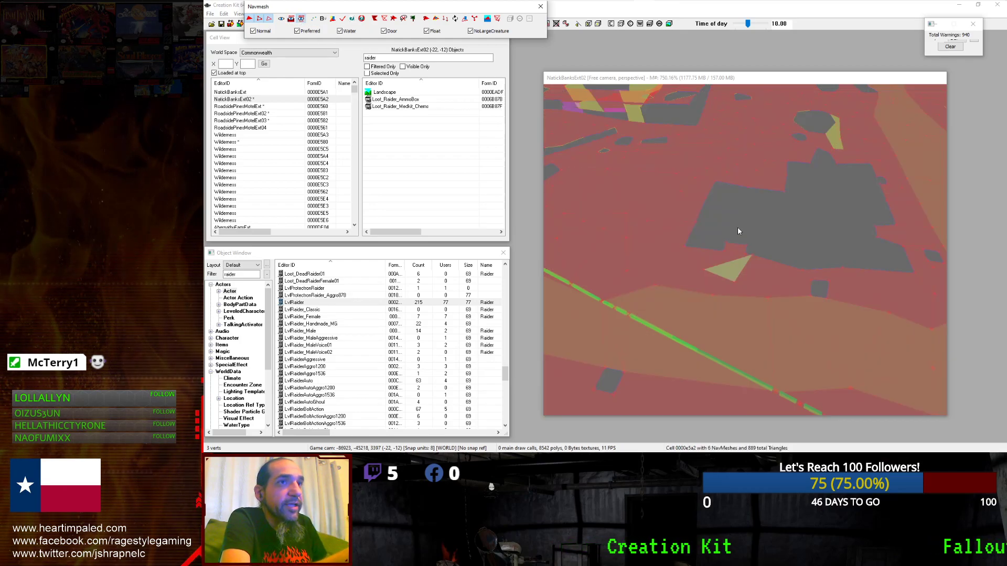
{"action": "scroll", "coordinate": [729, 230], "scroll_direction": "down", "scroll_amount": 4}
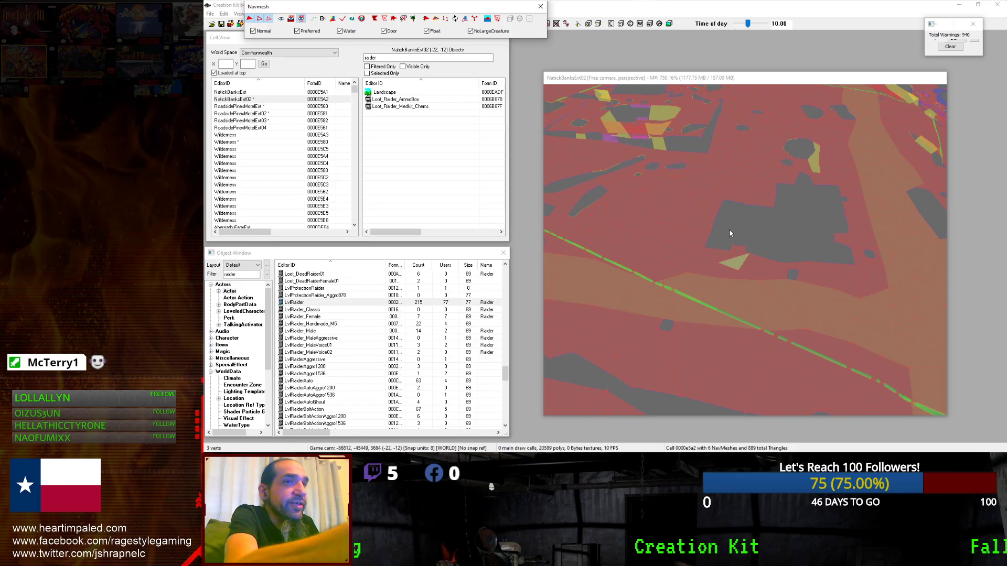
{"action": "scroll", "coordinate": [728, 232], "scroll_direction": "up", "scroll_amount": 1}
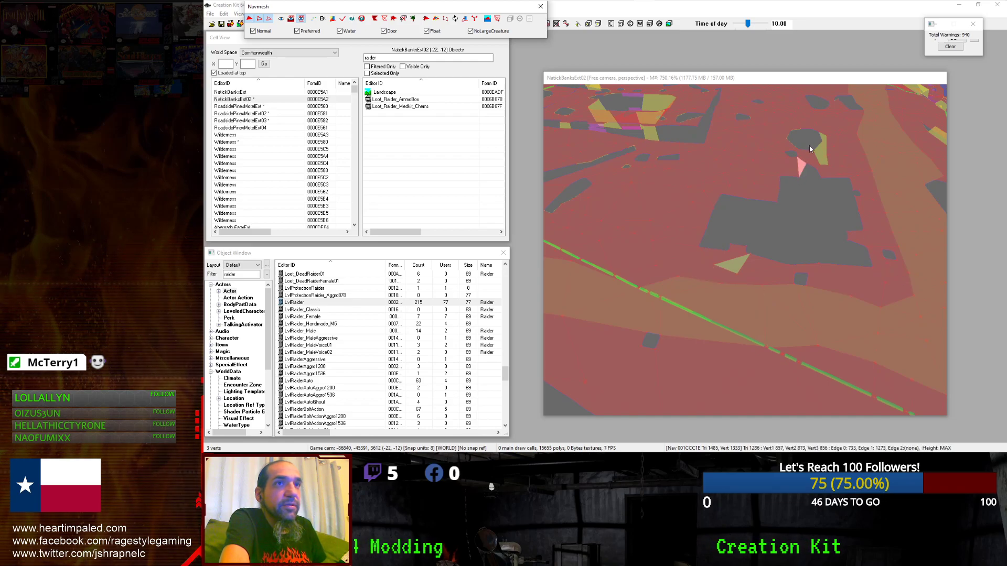
{"action": "scroll", "coordinate": [811, 161], "scroll_direction": "down", "scroll_amount": 1}
{"action": "scroll", "coordinate": [812, 161], "scroll_direction": "down", "scroll_amount": 5}
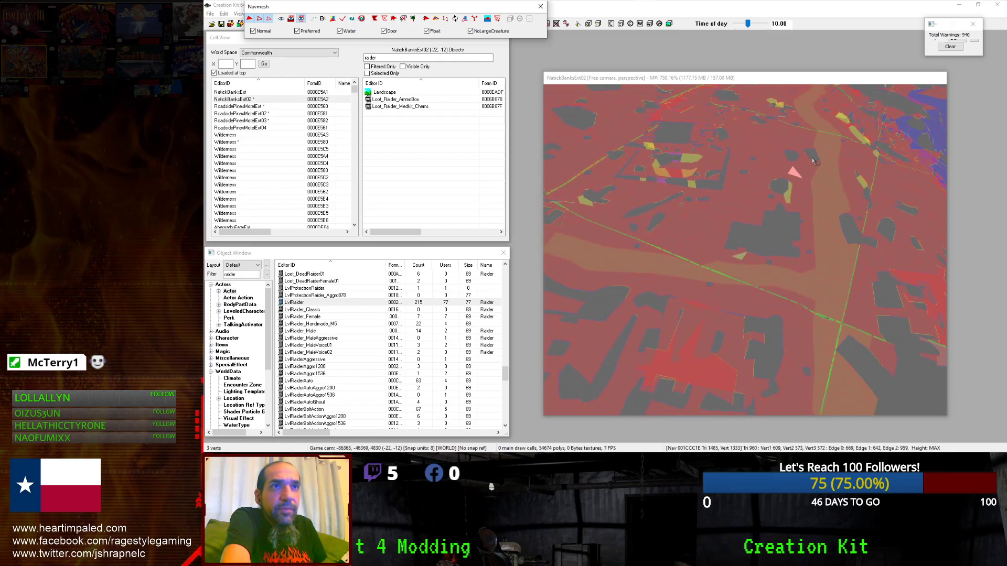
{"action": "scroll", "coordinate": [812, 160], "scroll_direction": "down", "scroll_amount": 1}
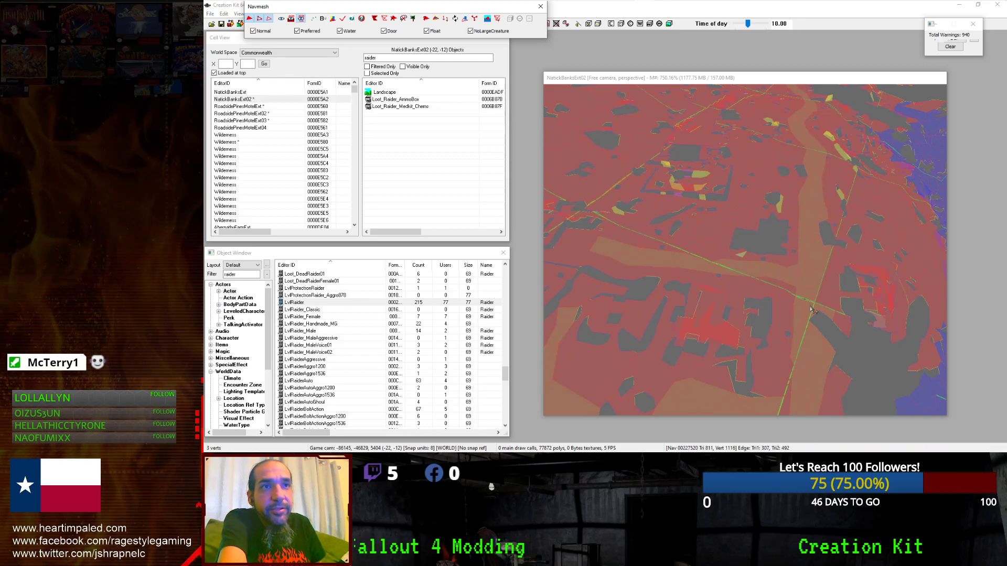
{"action": "scroll", "coordinate": [810, 291], "scroll_direction": "up", "scroll_amount": 4}
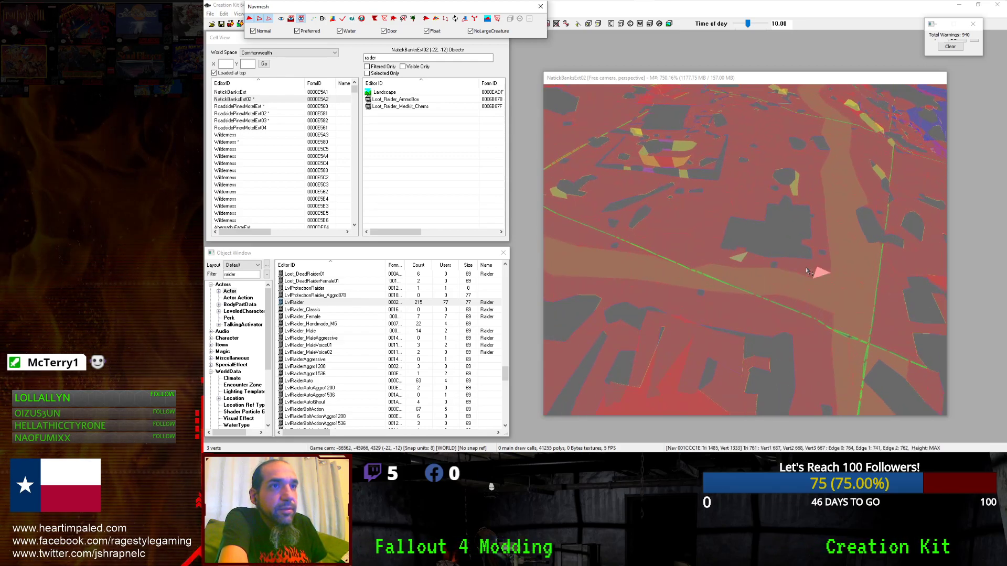
{"action": "scroll", "coordinate": [807, 271], "scroll_direction": "up", "scroll_amount": 2}
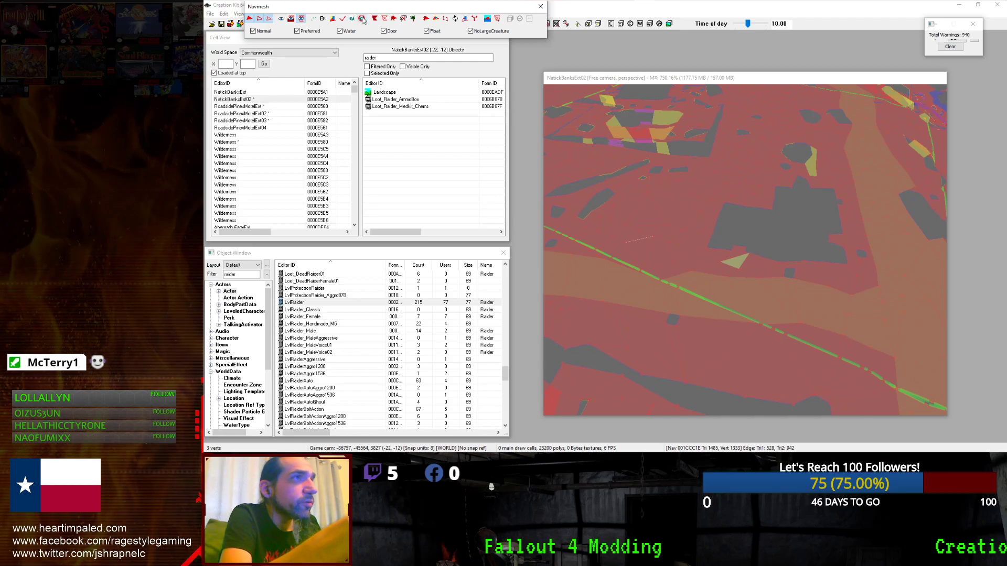
Restore the normal world display, leave navmesh editing and save the plugin.
{"action": "left_click", "coordinate": [291, 20]}
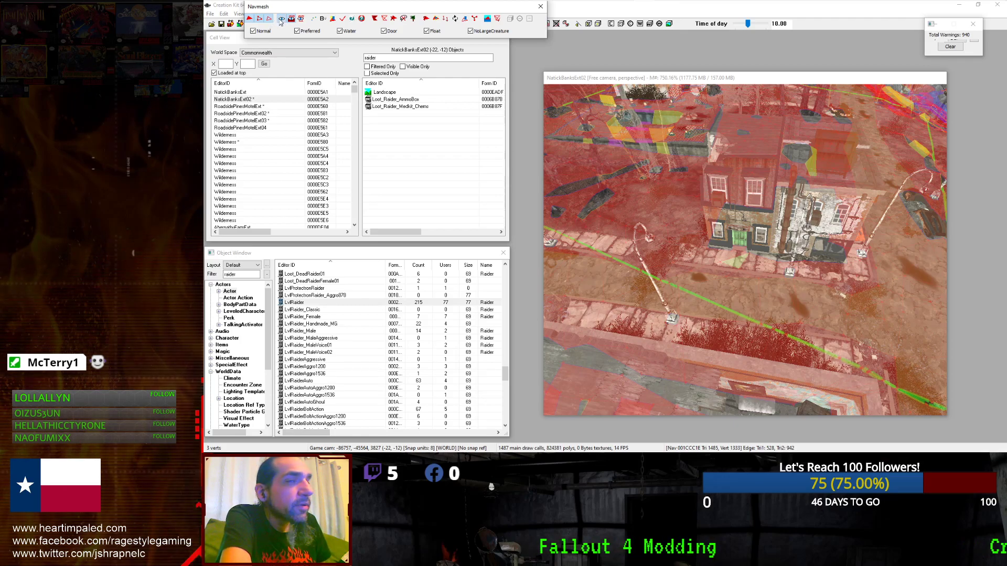
{"action": "left_click", "coordinate": [281, 20]}
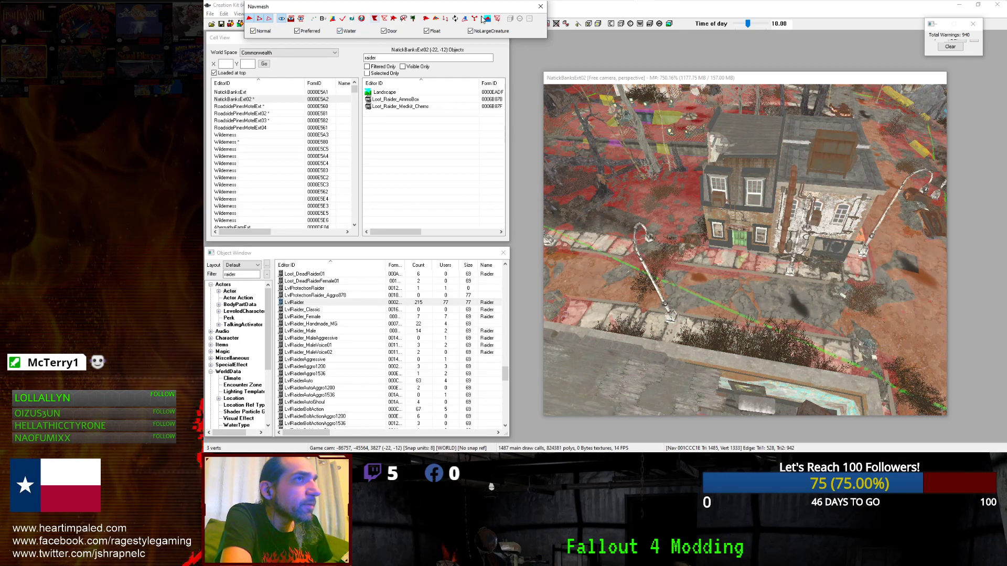
{"action": "left_click", "coordinate": [539, 7]}
{"action": "scroll", "coordinate": [798, 158], "scroll_direction": "down", "scroll_amount": 2}
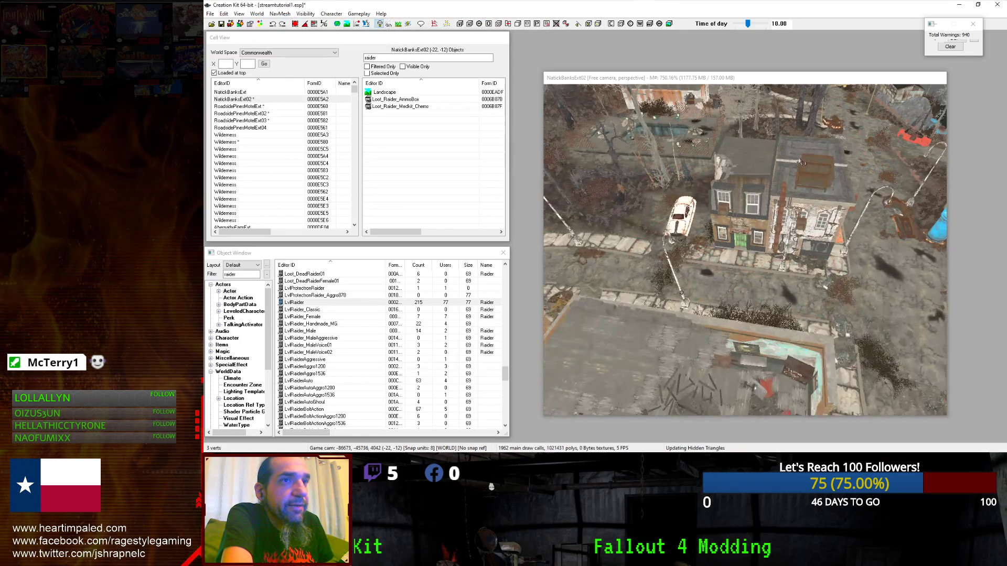
{"action": "scroll", "coordinate": [798, 159], "scroll_direction": "up", "scroll_amount": 5}
{"action": "scroll", "coordinate": [799, 160], "scroll_direction": "down", "scroll_amount": 2}
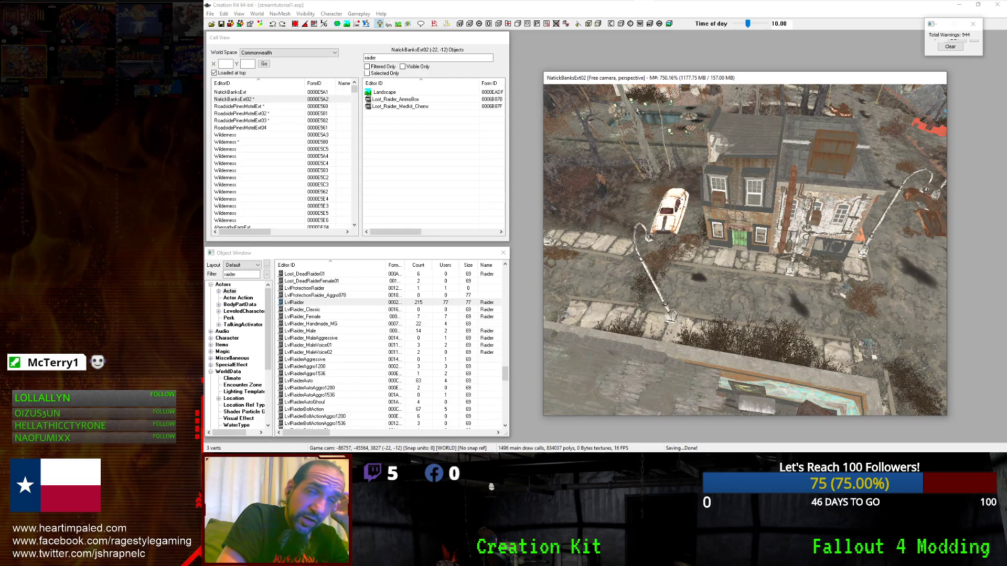
Survey the ruined buildings around the Natick Banks cells for a place to put an NPC.
{"action": "scroll", "coordinate": [757, 273], "scroll_direction": "down", "scroll_amount": 5}
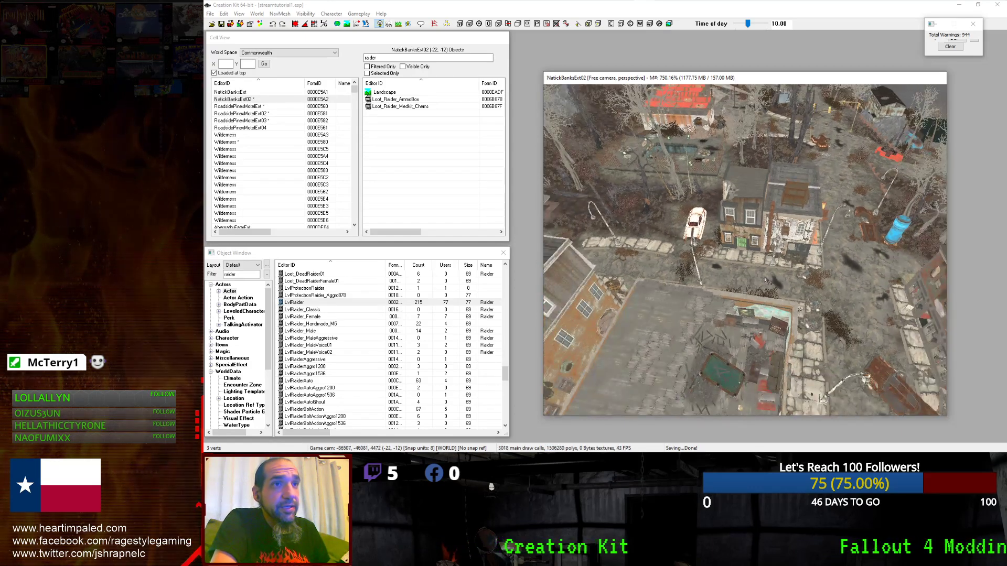
{"action": "middle_click_drag", "start_coordinate": [821, 347], "coordinate": [807, 230]}
{"action": "scroll", "coordinate": [807, 229], "scroll_direction": "up", "scroll_amount": 10}
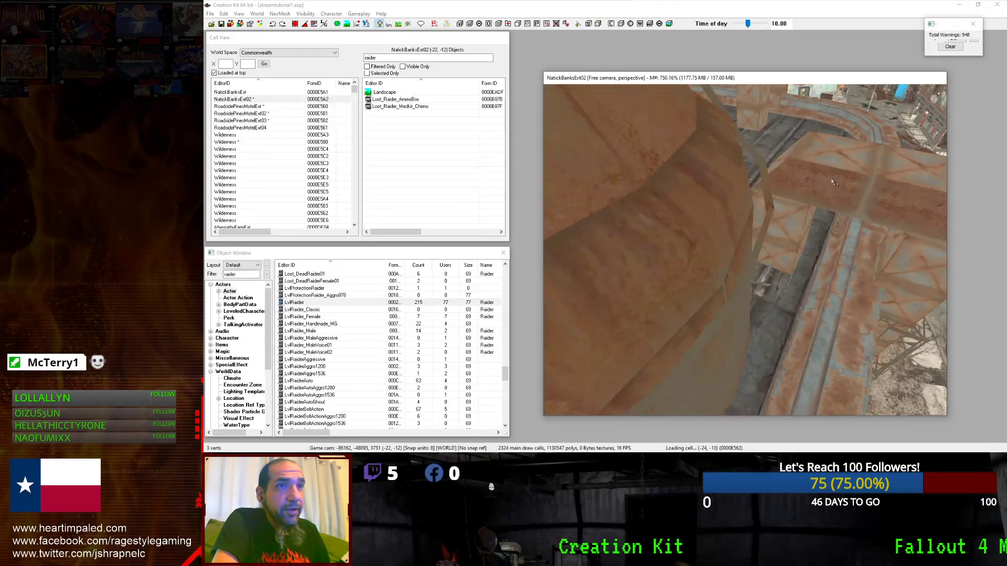
{"action": "scroll", "coordinate": [807, 161], "scroll_direction": "up", "scroll_amount": 5}
{"action": "middle_click_drag", "start_coordinate": [807, 161], "coordinate": [834, 329]}
{"action": "scroll", "coordinate": [834, 330], "scroll_direction": "down", "scroll_amount": 5}
{"action": "middle_click_drag", "start_coordinate": [877, 246], "coordinate": [713, 172]}
{"action": "scroll", "coordinate": [713, 173], "scroll_direction": "up", "scroll_amount": 6}
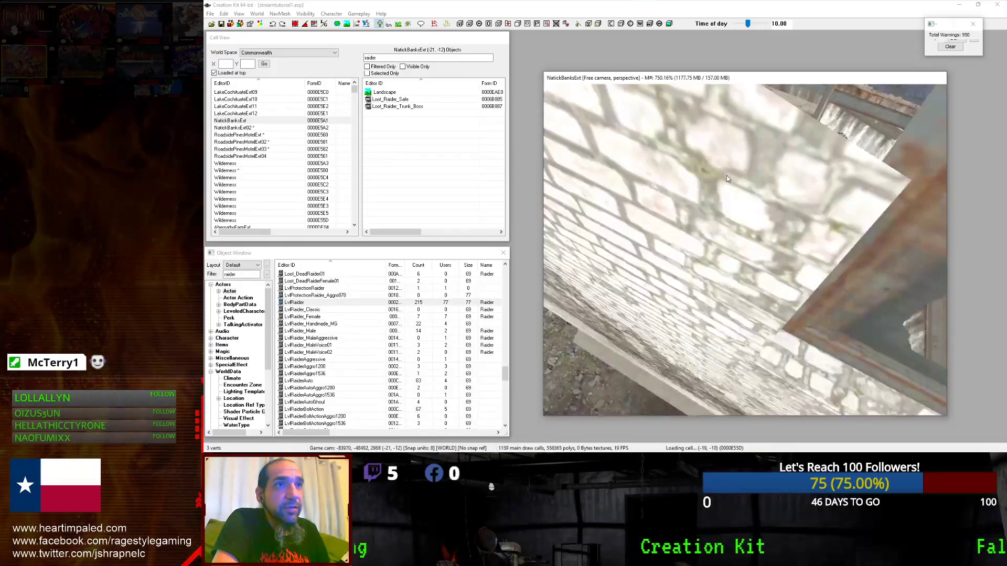
{"action": "middle_click_drag", "start_coordinate": [740, 197], "coordinate": [756, 196]}
{"action": "scroll", "coordinate": [756, 196], "scroll_direction": "down", "scroll_amount": 5}
{"action": "scroll", "coordinate": [754, 197], "scroll_direction": "up", "scroll_amount": 5}
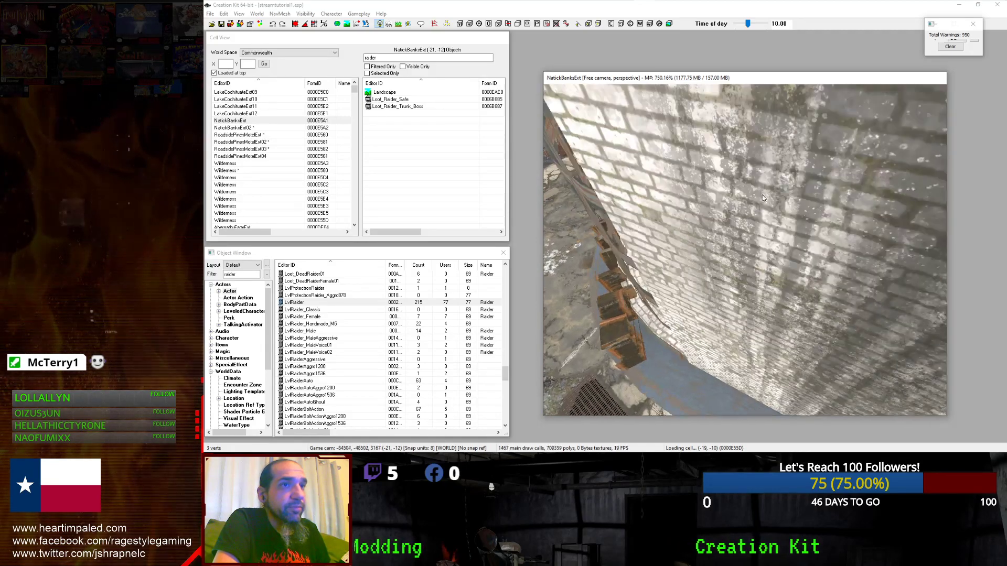
{"action": "middle_click_drag", "start_coordinate": [753, 197], "coordinate": [735, 188]}
{"action": "scroll", "coordinate": [736, 188], "scroll_direction": "up", "scroll_amount": 6}
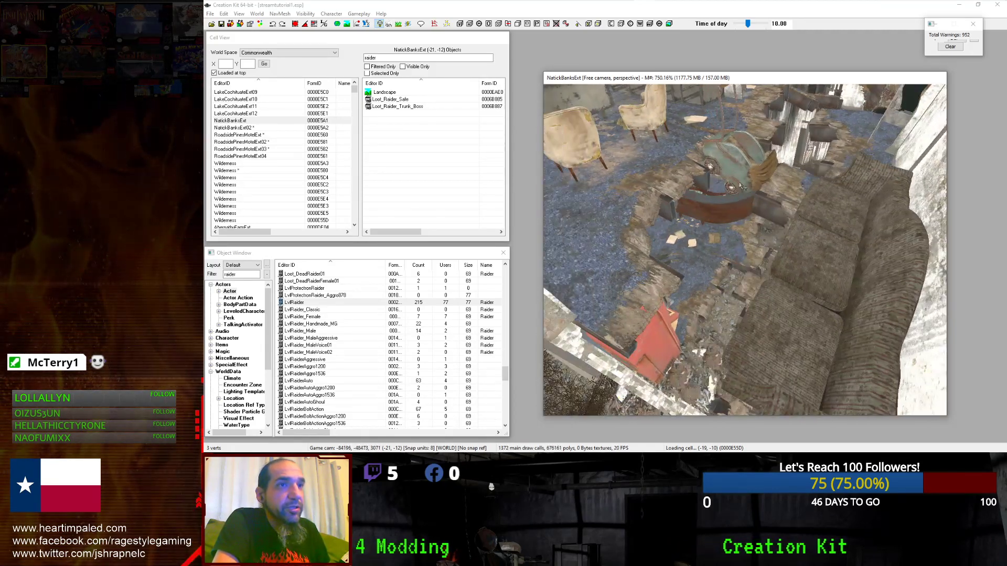
{"action": "mouse_move", "coordinate": [740, 183]}
{"action": "middle_mouse_down"}
{"action": "mouse_move", "coordinate": [764, 178]}
{"action": "mouse_move", "coordinate": [751, 187]}
{"action": "middle_mouse_up"}
{"action": "scroll", "coordinate": [734, 190], "scroll_direction": "down", "scroll_amount": 10}
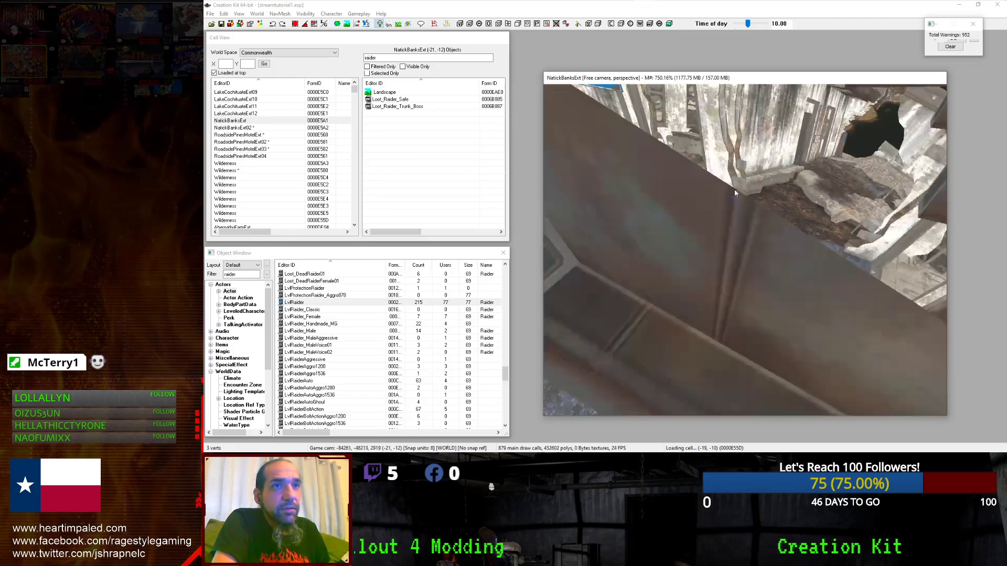
{"action": "scroll", "coordinate": [734, 190], "scroll_direction": "down", "scroll_amount": 5}
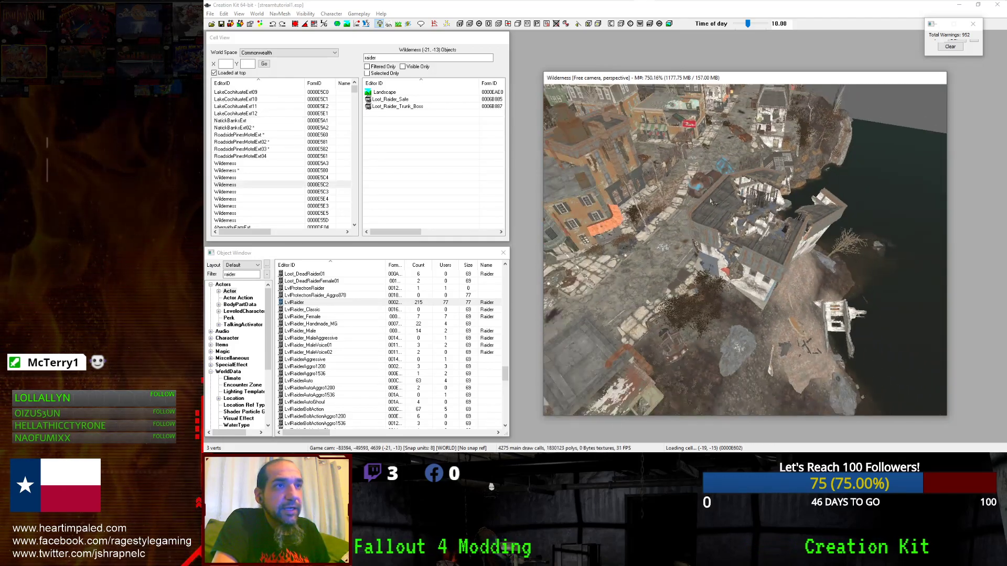
Examine the yellow wooden house in the neighbouring Wilderness cell, ending at its railed porch.
{"action": "middle_click_drag", "start_coordinate": [734, 190], "coordinate": [844, 215]}
{"action": "middle_click_drag", "start_coordinate": [654, 208], "coordinate": [692, 217]}
{"action": "scroll", "coordinate": [745, 231], "scroll_direction": "up", "scroll_amount": 3}
{"action": "middle_click_drag", "start_coordinate": [807, 314], "coordinate": [666, 194]}
{"action": "scroll", "coordinate": [823, 186], "scroll_direction": "down", "scroll_amount": 3}
{"action": "middle_click_drag", "start_coordinate": [822, 185], "coordinate": [729, 221]}
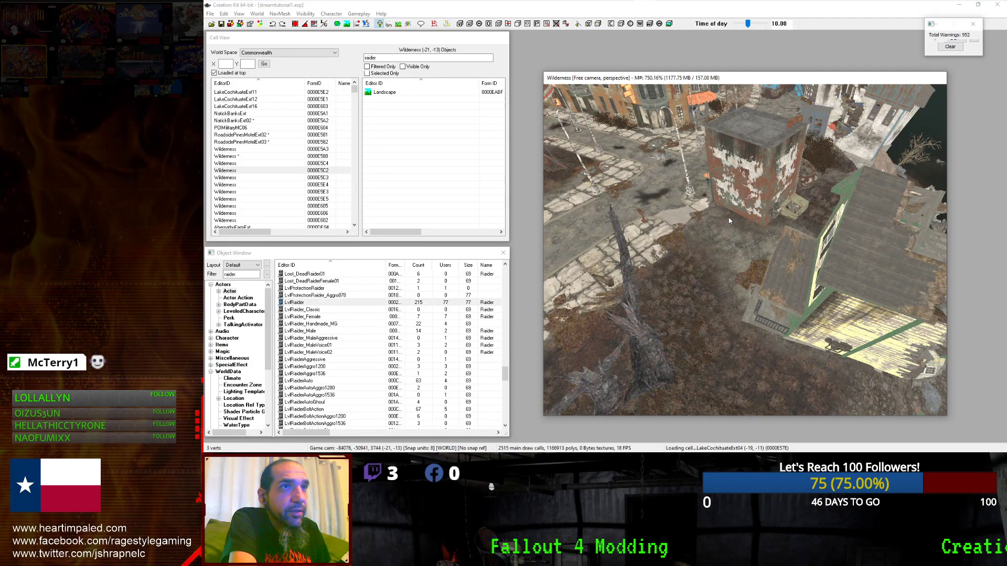
{"action": "scroll", "coordinate": [729, 220], "scroll_direction": "up", "scroll_amount": 2}
{"action": "scroll", "coordinate": [734, 210], "scroll_direction": "up", "scroll_amount": 5}
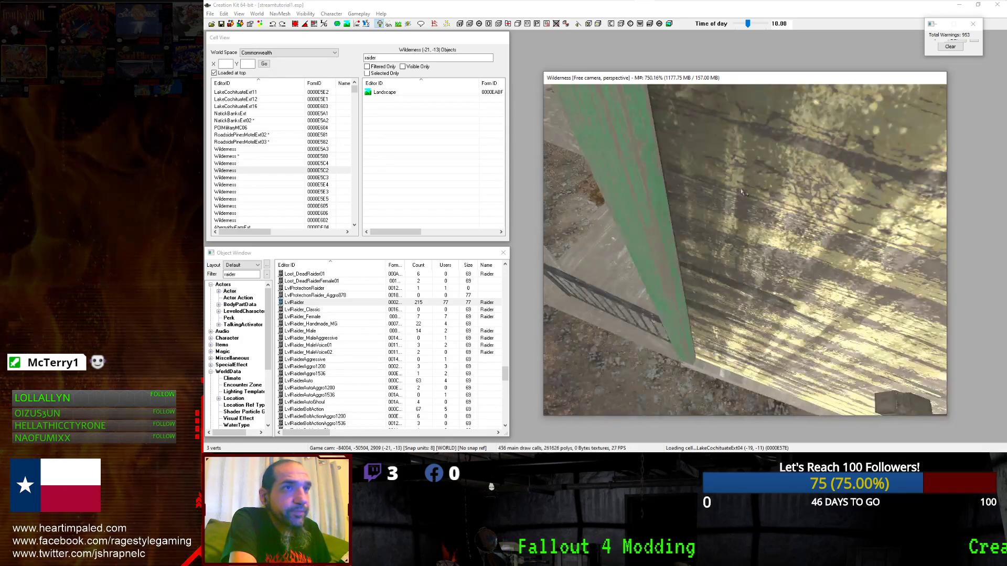
{"action": "scroll", "coordinate": [745, 192], "scroll_direction": "up", "scroll_amount": 5}
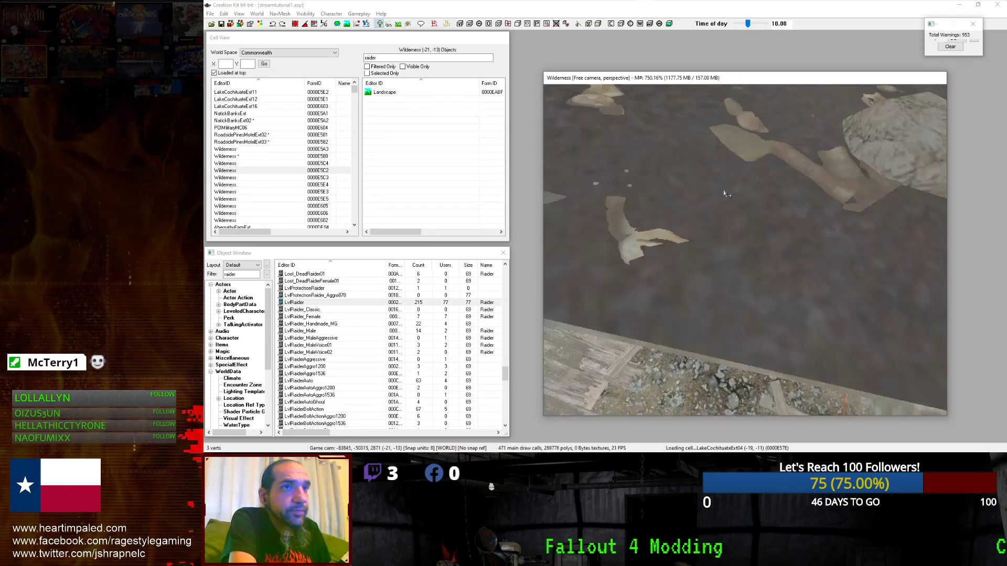
{"action": "middle_click_drag", "start_coordinate": [726, 185], "coordinate": [860, 177]}
{"action": "scroll", "coordinate": [782, 175], "scroll_direction": "up", "scroll_amount": 5}
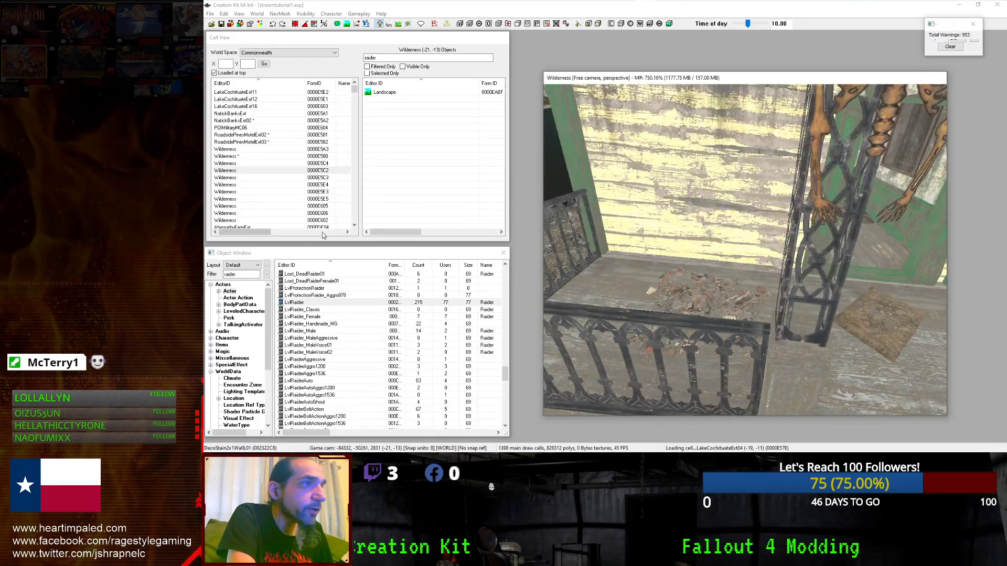
Filter the objects for "jenn", place the 00EQJennifer actor on the yellow house's porch and save the plugin.
{"action": "left_click", "coordinate": [308, 288]}
{"action": "left_click", "coordinate": [256, 274]}
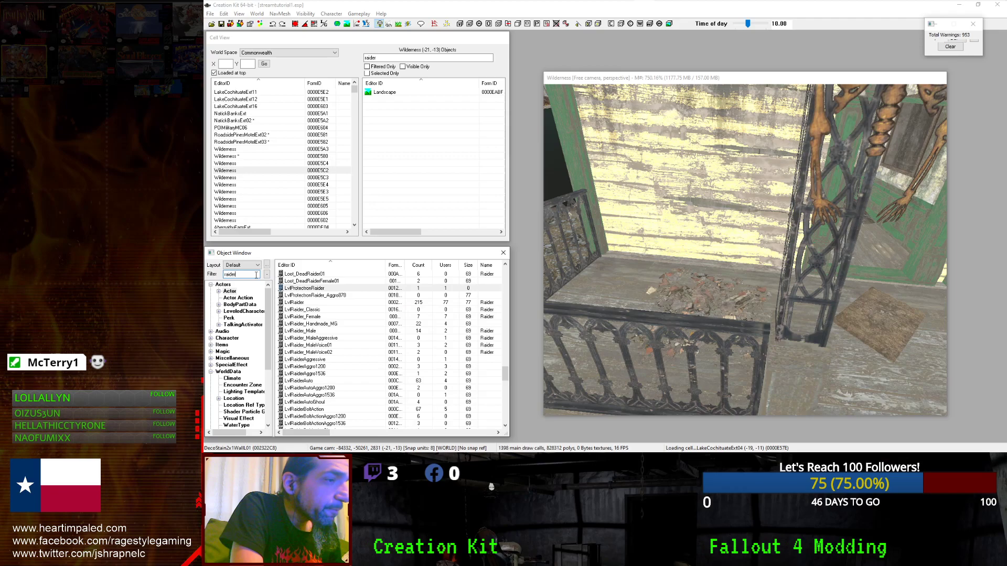
{"action": "key", "text": "BackSpace"}
{"action": "key", "text": "BackSpace"}
{"action": "key", "text": "BackSpace"}
{"action": "key", "text": "BackSpace"}
{"action": "key", "text": "BackSpace"}
{"action": "key", "text": "BackSpace"}
{"action": "type", "text": "jenn"}
{"action": "left_click_drag", "start_coordinate": [304, 274], "coordinate": [677, 296]}
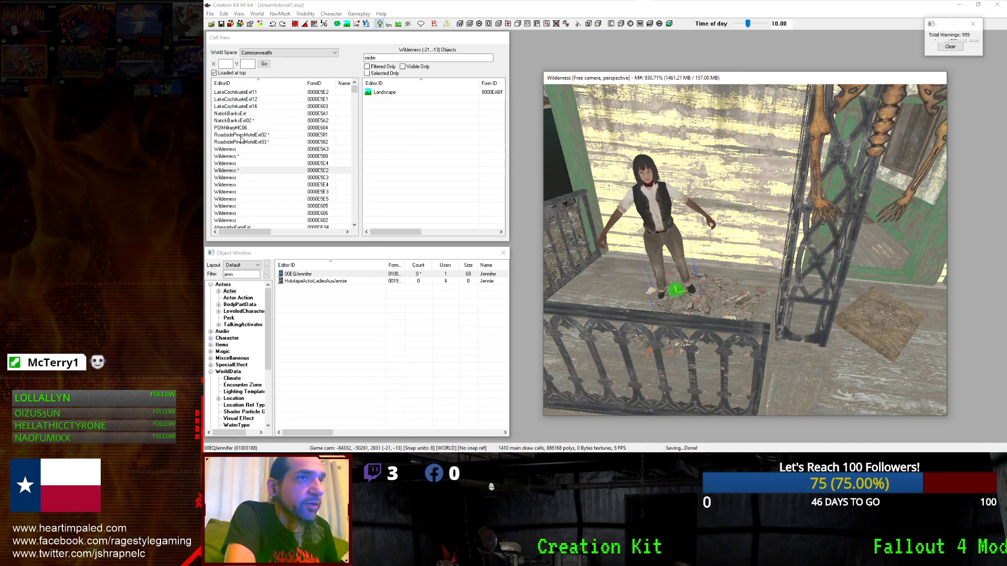
Look through the object categories for where voice types are kept and list the VoiceType objects under Character.
{"action": "left_click", "coordinate": [269, 115]}
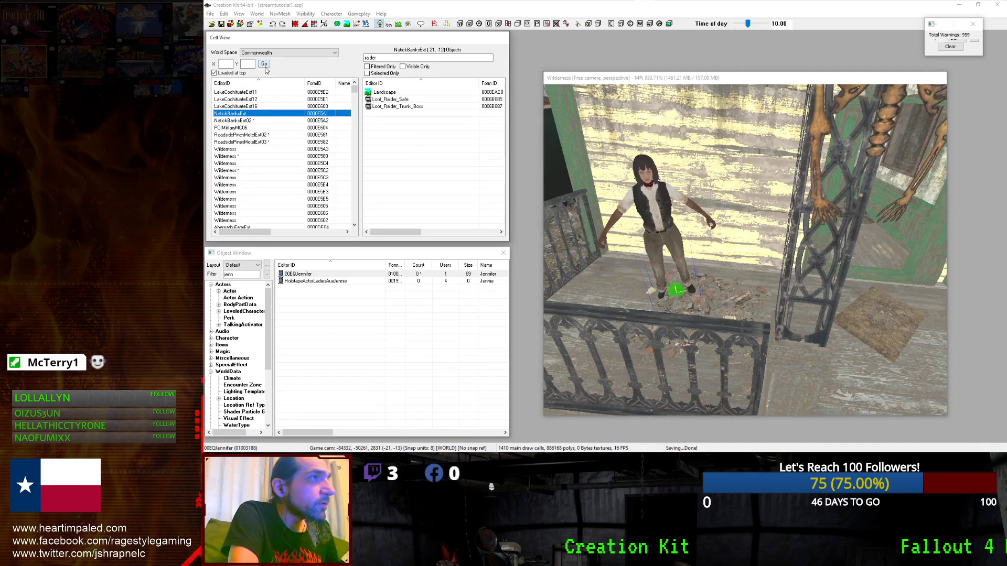
{"action": "double_click", "coordinate": [274, 55]}
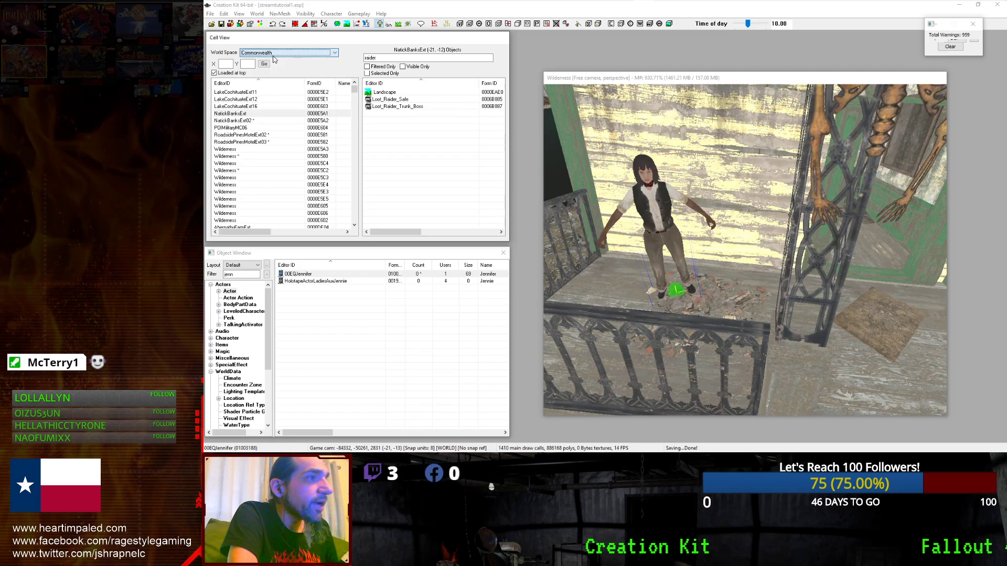
{"action": "double_click", "coordinate": [251, 274]}
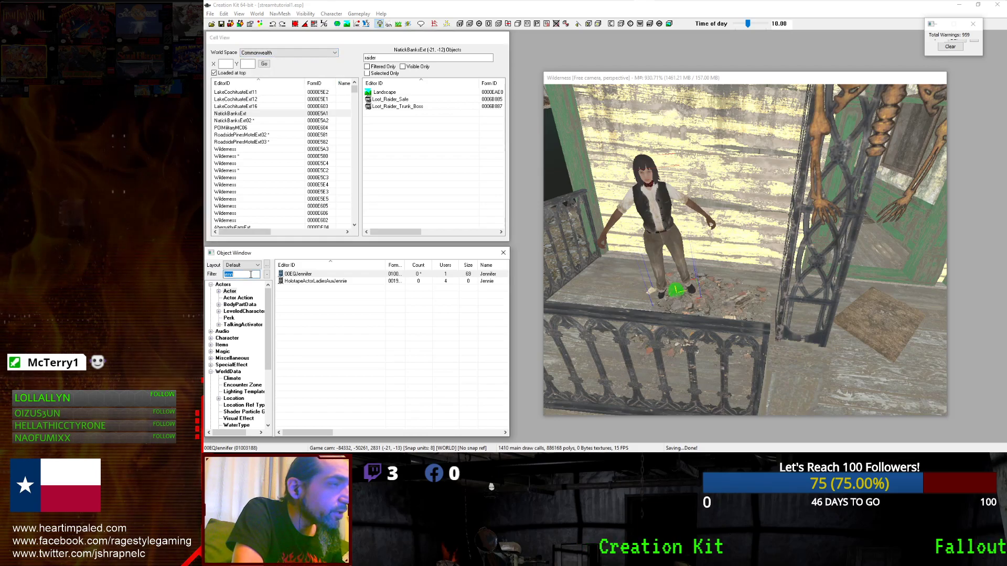
{"action": "left_click", "coordinate": [211, 378]}
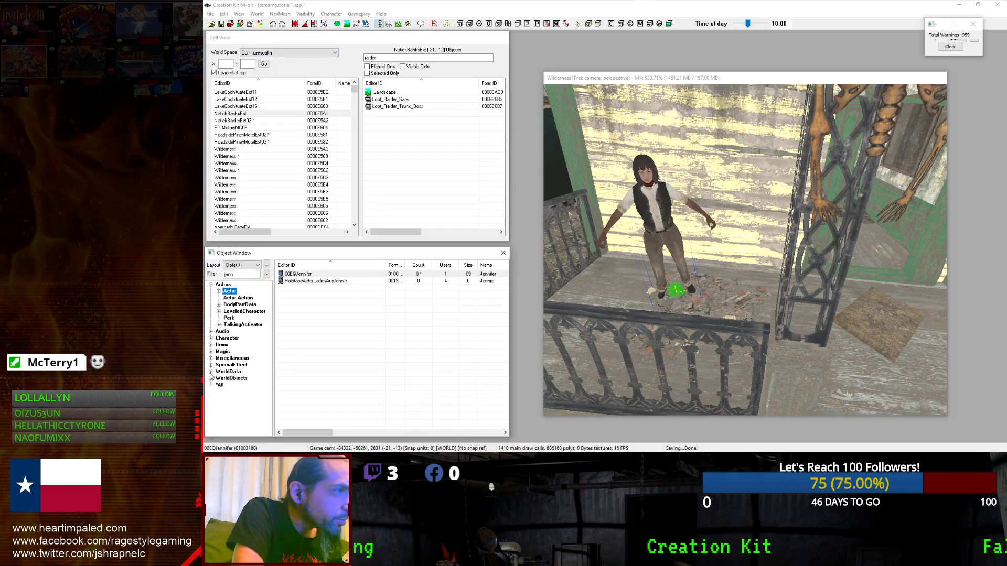
{"action": "left_click", "coordinate": [211, 372]}
{"action": "left_click", "coordinate": [210, 359]}
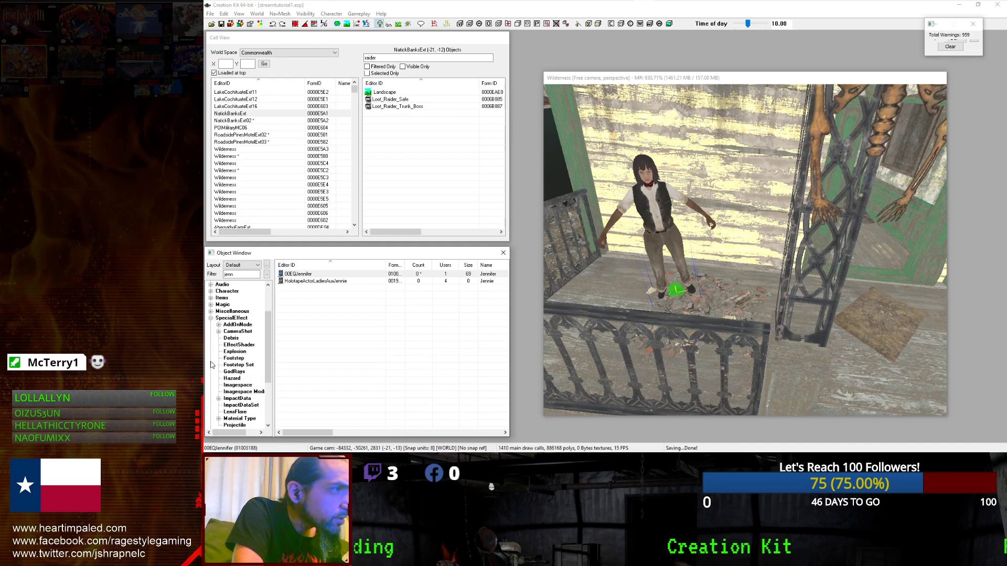
{"action": "left_click", "coordinate": [211, 319]}
{"action": "left_click", "coordinate": [211, 352]}
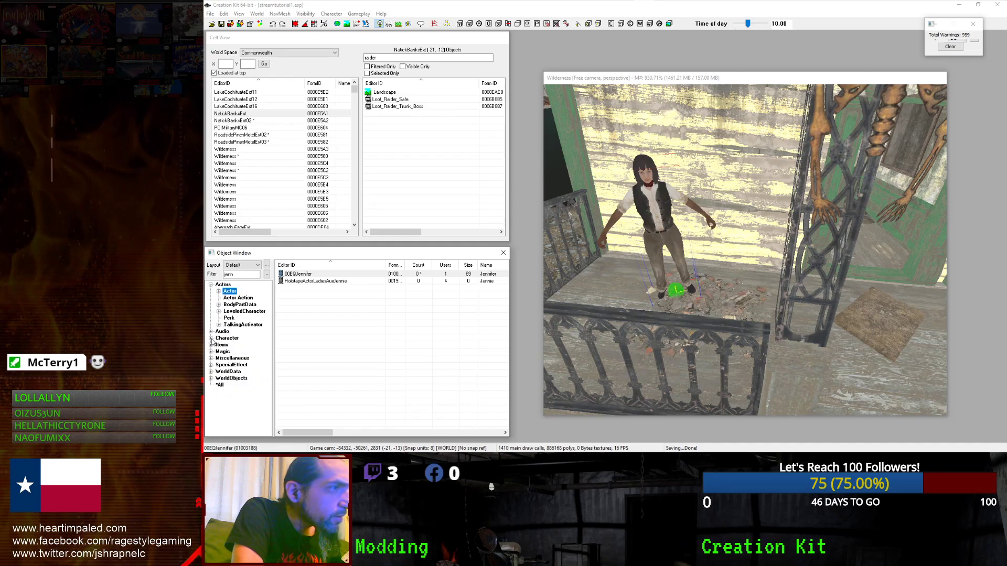
{"action": "left_click", "coordinate": [210, 358]}
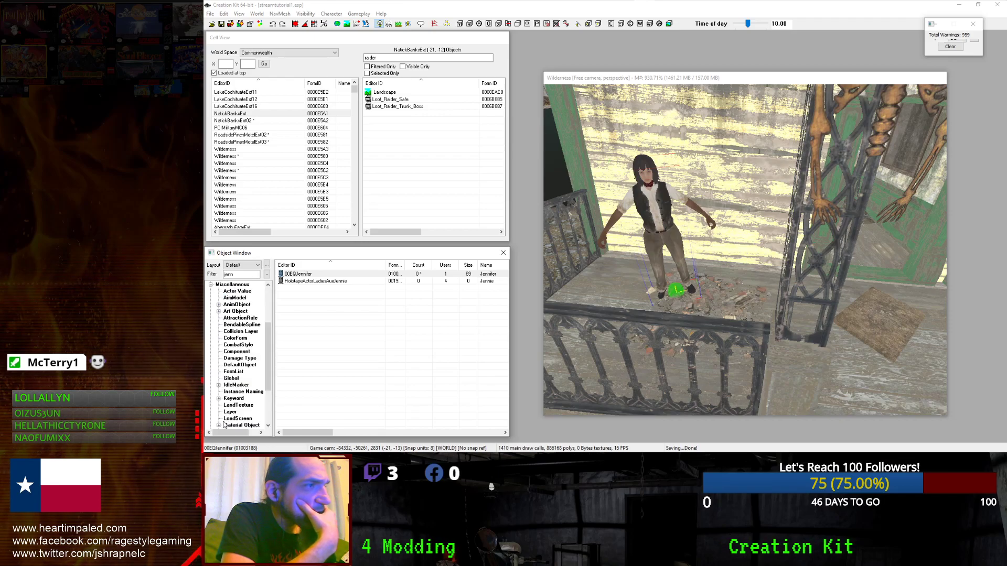
{"action": "scroll", "coordinate": [224, 425], "scroll_direction": "down", "scroll_amount": 2}
{"action": "scroll", "coordinate": [222, 415], "scroll_direction": "up", "scroll_amount": 6}
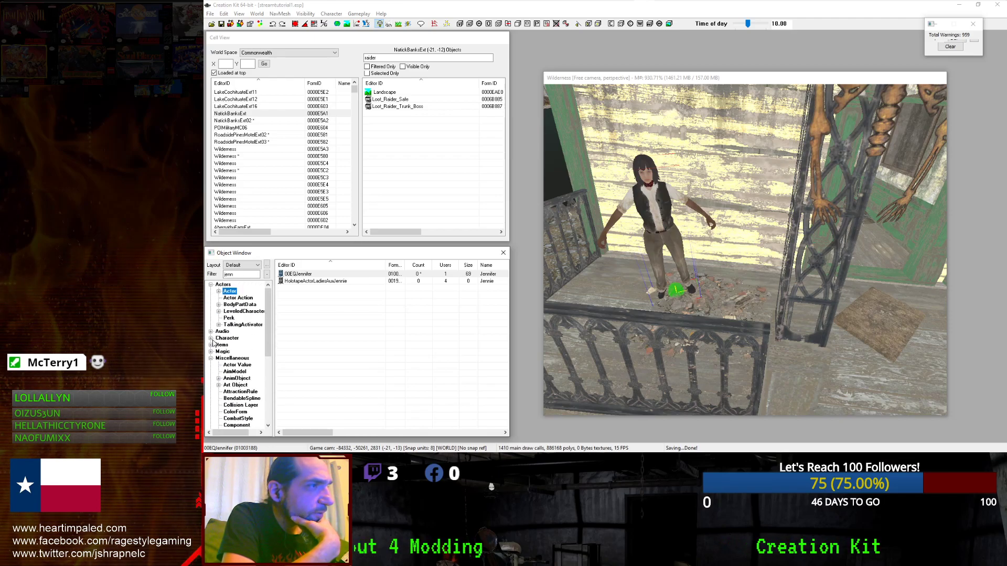
{"action": "scroll", "coordinate": [230, 383], "scroll_direction": "down", "scroll_amount": 1}
{"action": "left_click", "coordinate": [233, 400]}
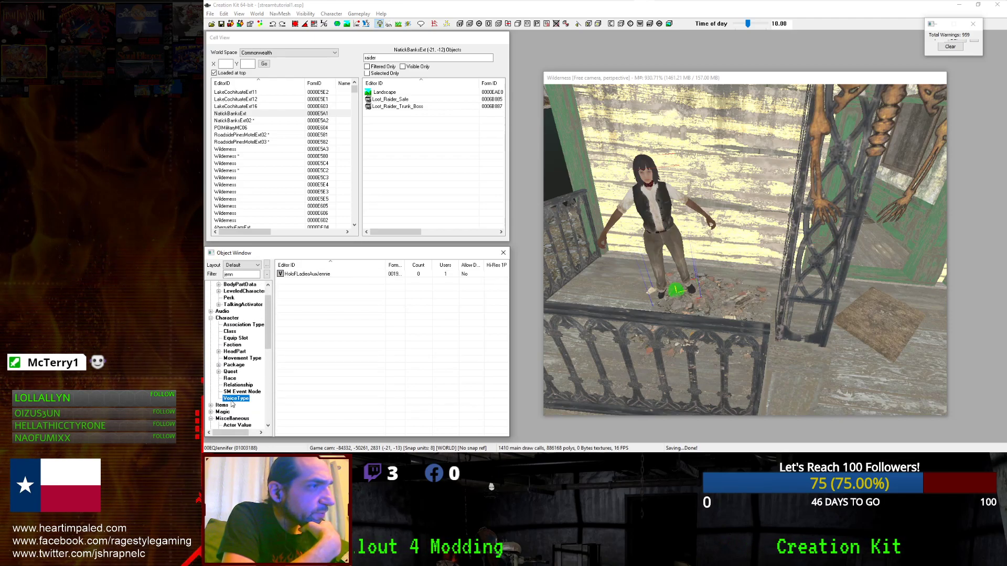
Create a new female voice type with the ID 00EQJenniferVoiceType.
{"action": "right_click", "coordinate": [296, 303]}
{"action": "right_click", "coordinate": [287, 290]}
{"action": "left_click", "coordinate": [295, 292]}
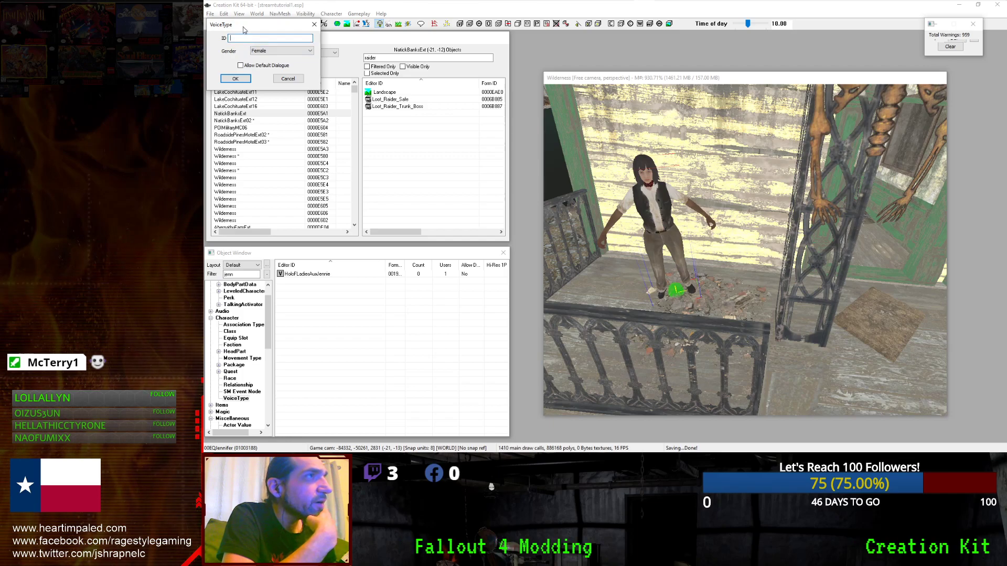
{"action": "left_click_drag", "start_coordinate": [243, 30], "coordinate": [485, 210]}
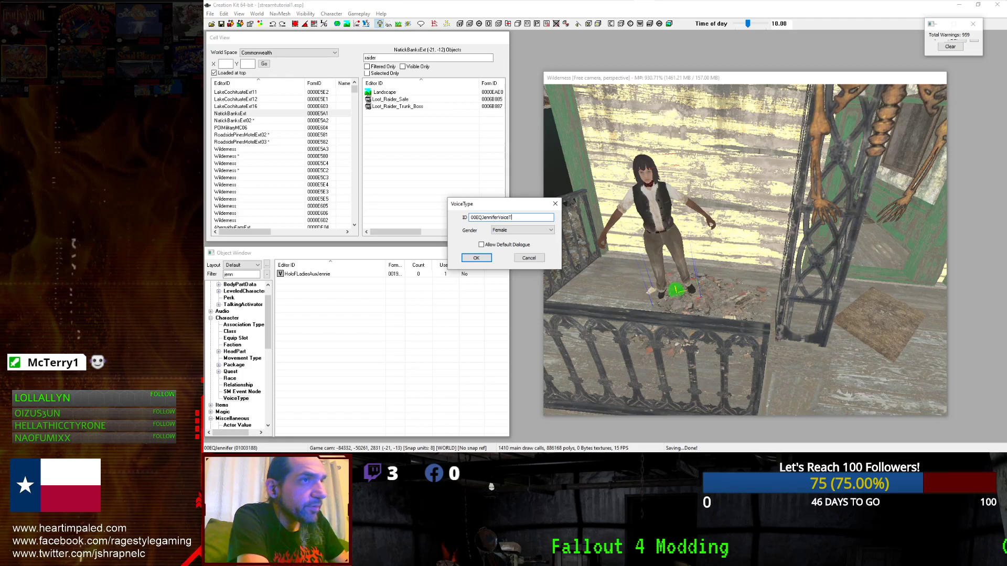
{"action": "type", "text": "e"}
{"action": "key", "text": "Return"}
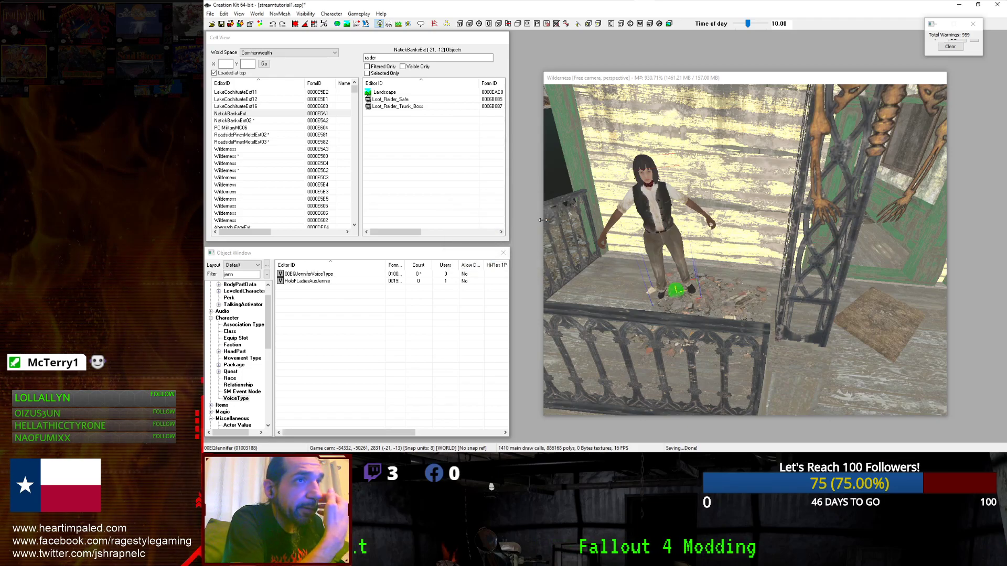
Assign 00EQJenniferVoiceType as the voice type in the traits of the 00EQJennifer actor on the porch and accept the changes.
{"action": "double_click", "coordinate": [651, 207]}
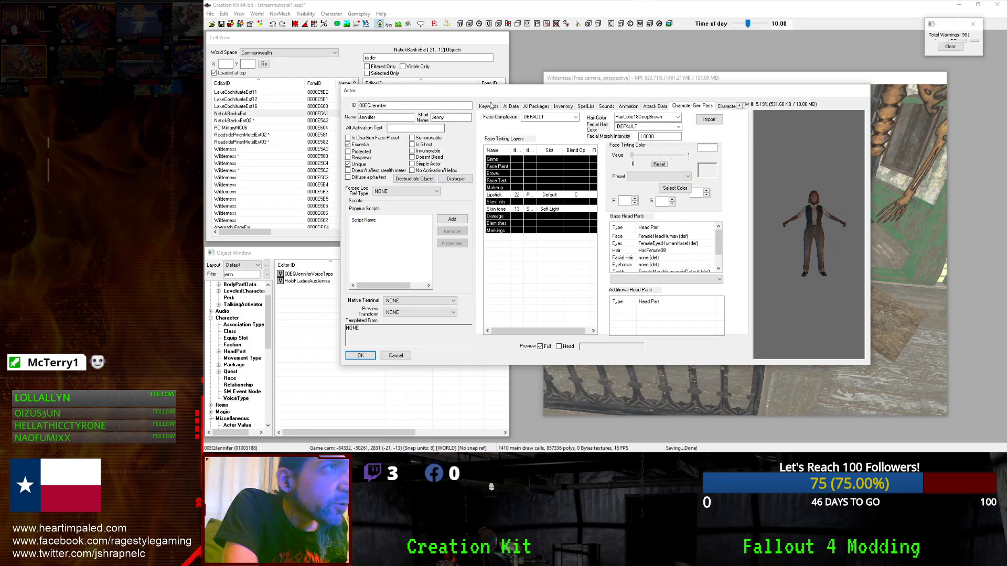
{"action": "left_click", "coordinate": [737, 106]}
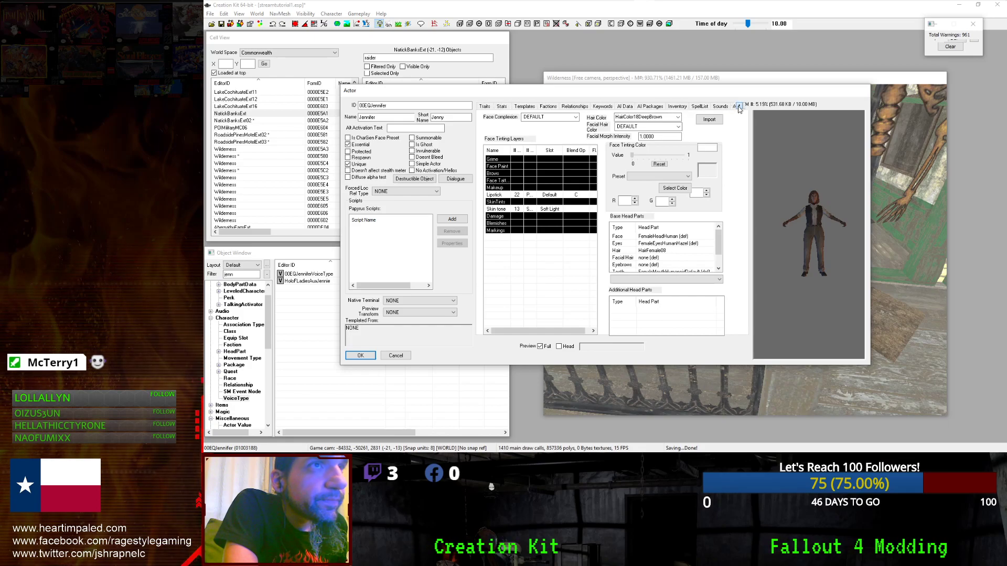
{"action": "left_click", "coordinate": [485, 106]}
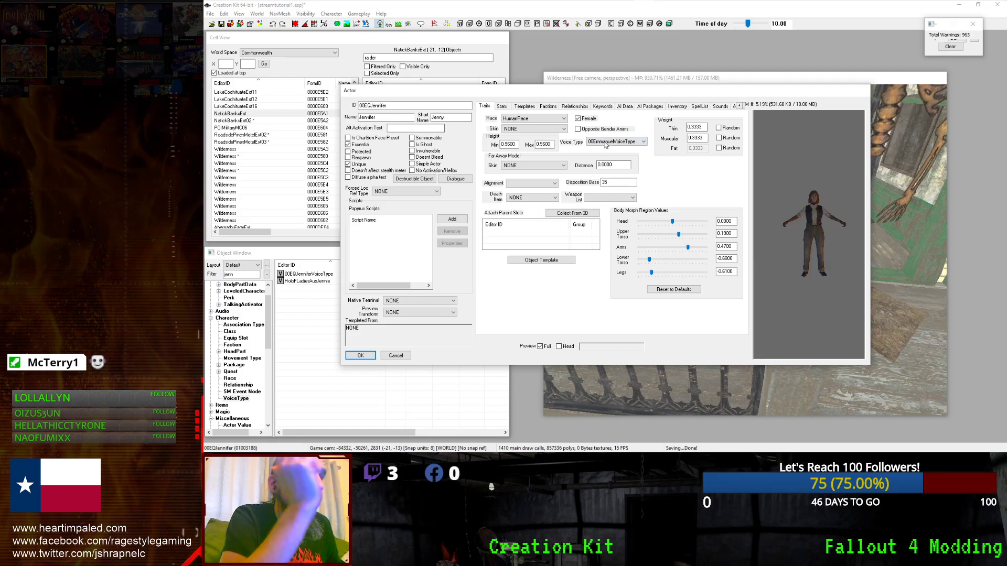
{"action": "left_click", "coordinate": [606, 142]}
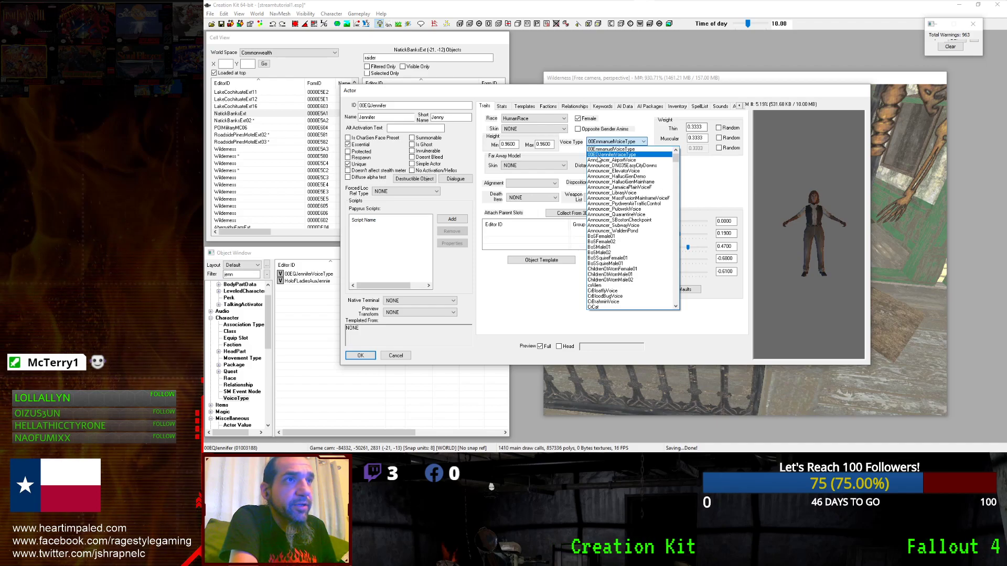
{"action": "left_click", "coordinate": [603, 155]}
{"action": "left_click", "coordinate": [361, 356]}
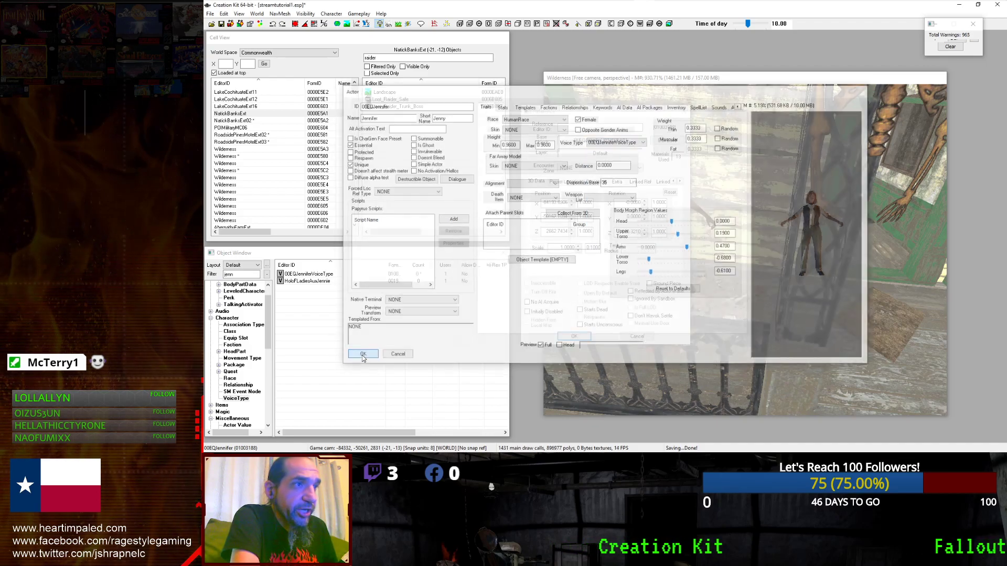
{"action": "left_click", "coordinate": [573, 336]}
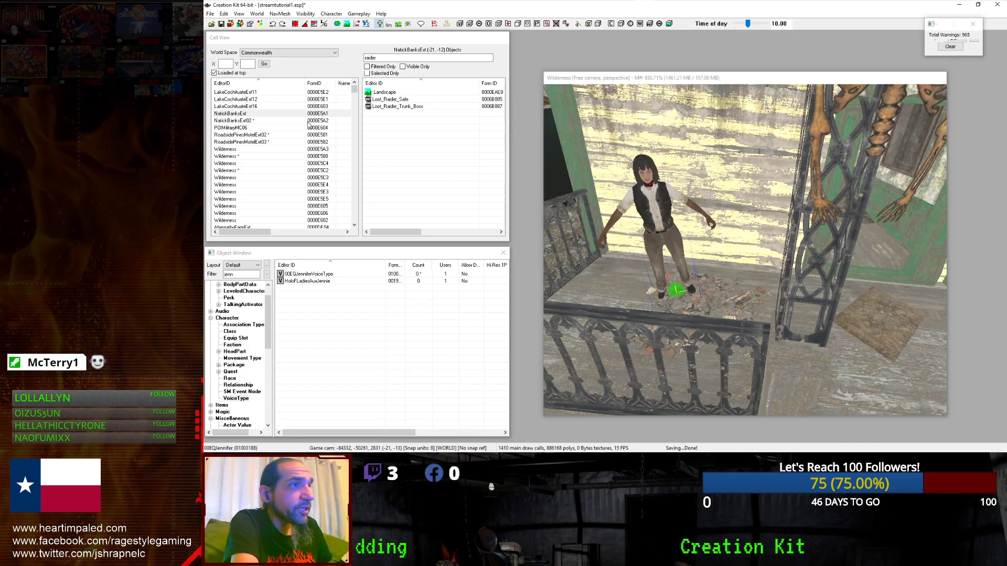
Filter the objects for "emm" and open 00EmmanuelQuest at its scenes.
{"action": "double_click", "coordinate": [255, 274]}
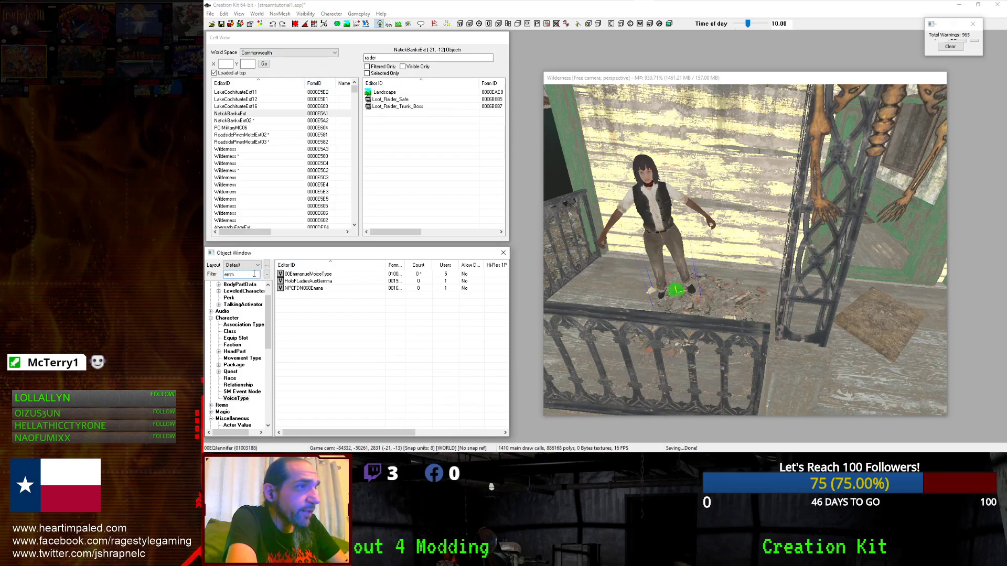
{"action": "left_click", "coordinate": [287, 274]}
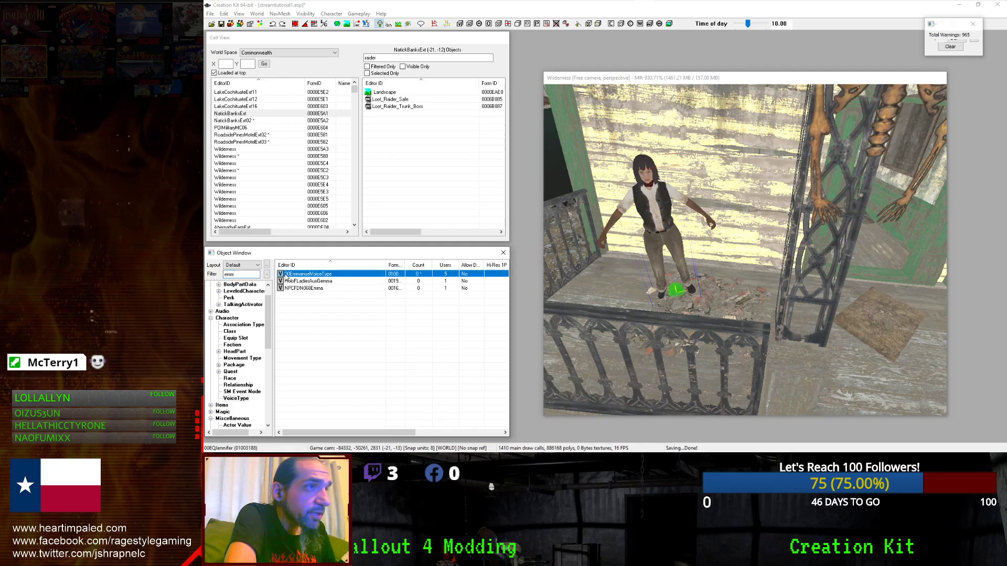
{"action": "left_click", "coordinate": [303, 281]}
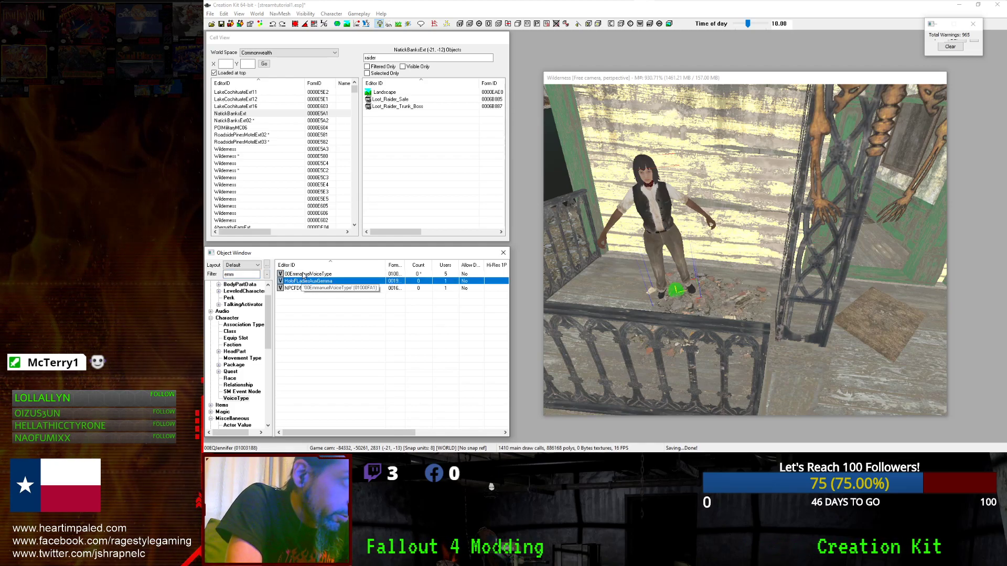
{"action": "left_click", "coordinate": [302, 274]}
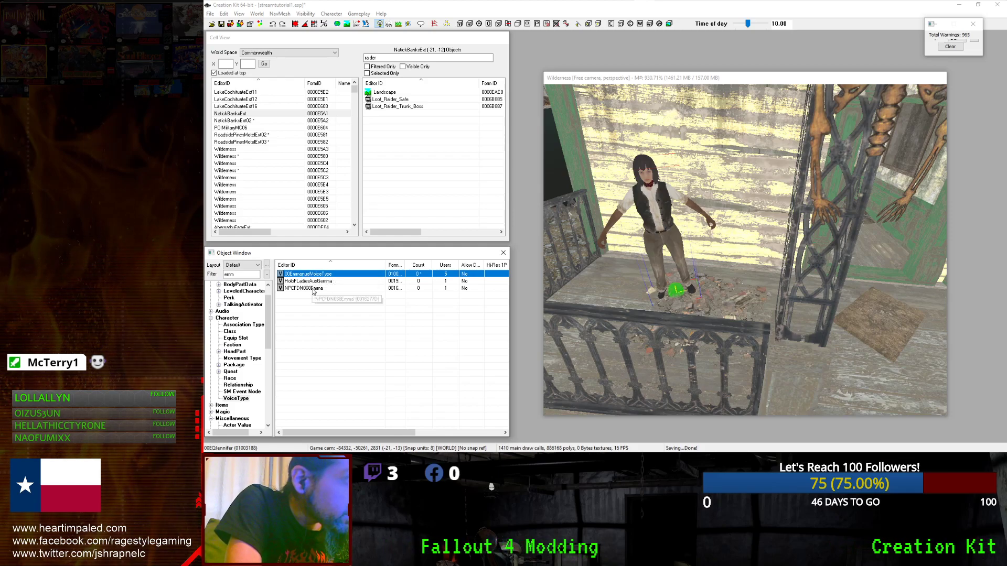
{"action": "double_click", "coordinate": [251, 275]}
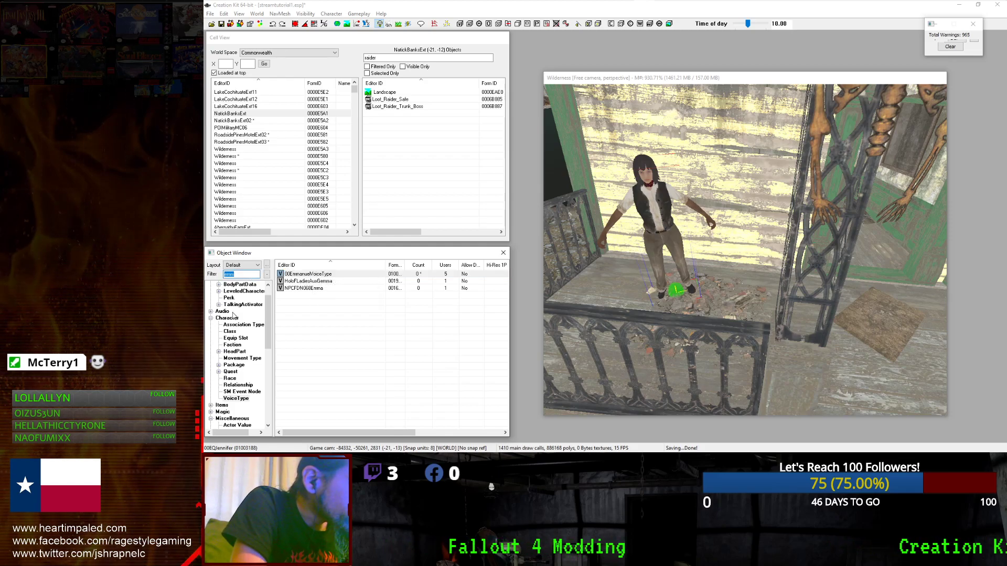
{"action": "scroll", "coordinate": [230, 295], "scroll_direction": "up", "scroll_amount": 1}
{"action": "left_click", "coordinate": [224, 284]}
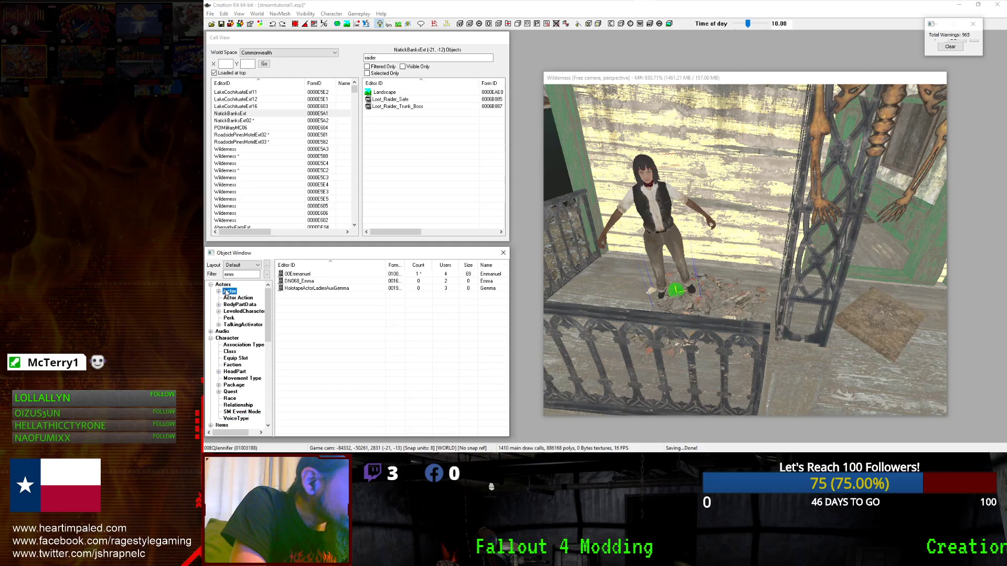
{"action": "double_click", "coordinate": [290, 289]}
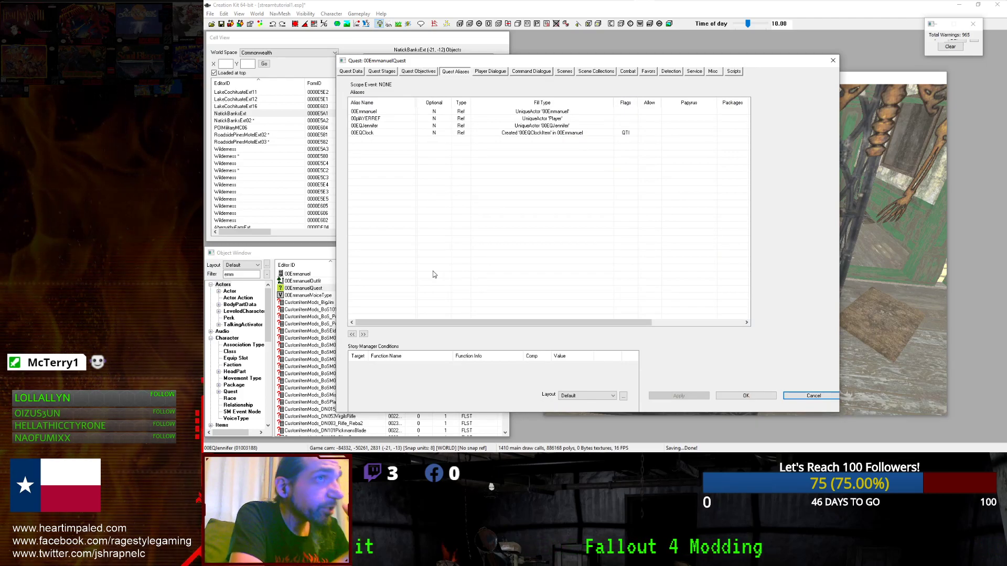
{"action": "left_click", "coordinate": [564, 72]}
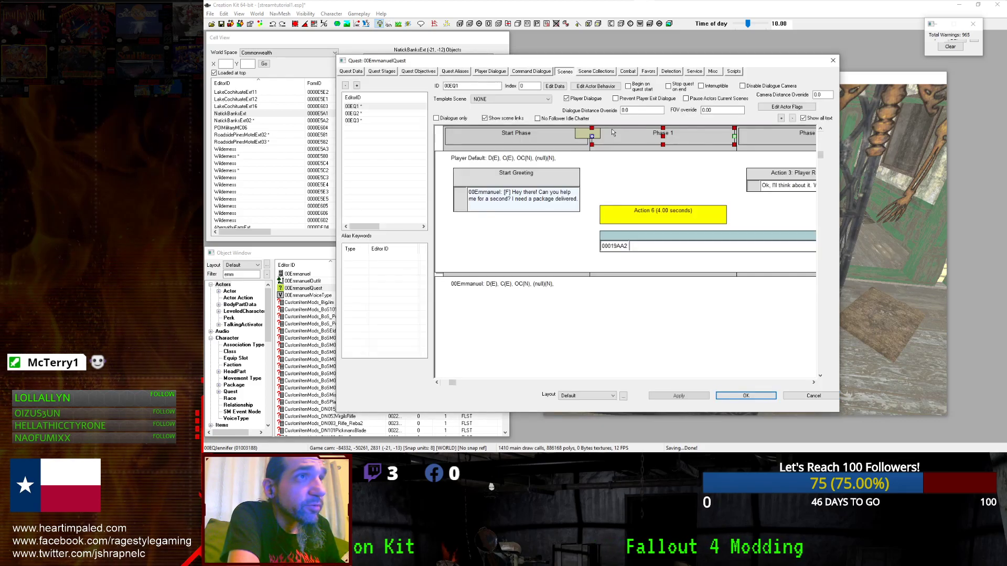
Add a new scene with the ID 00EmmanuelQuest04 to the quest.
{"action": "left_click", "coordinate": [365, 114]}
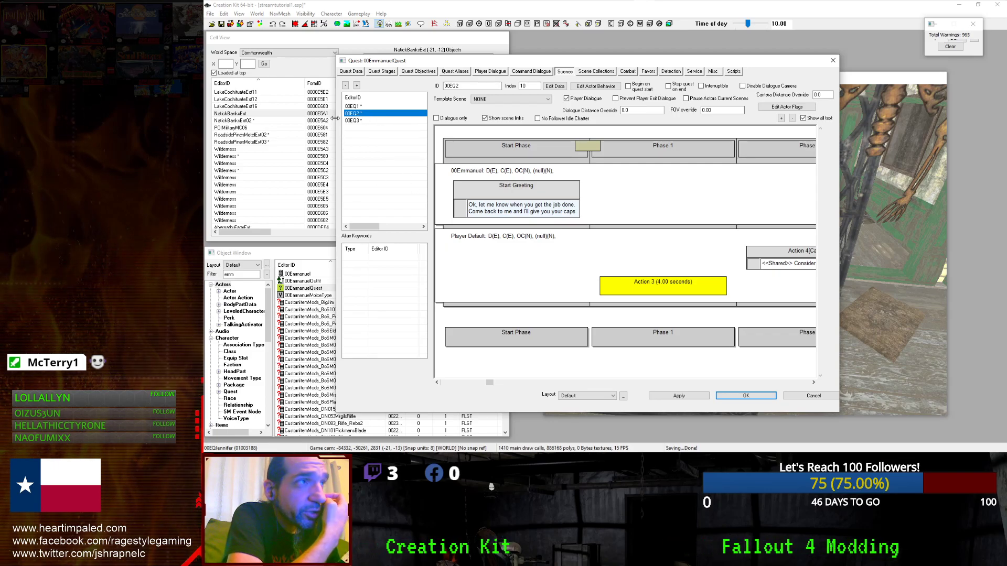
{"action": "right_click", "coordinate": [361, 118]}
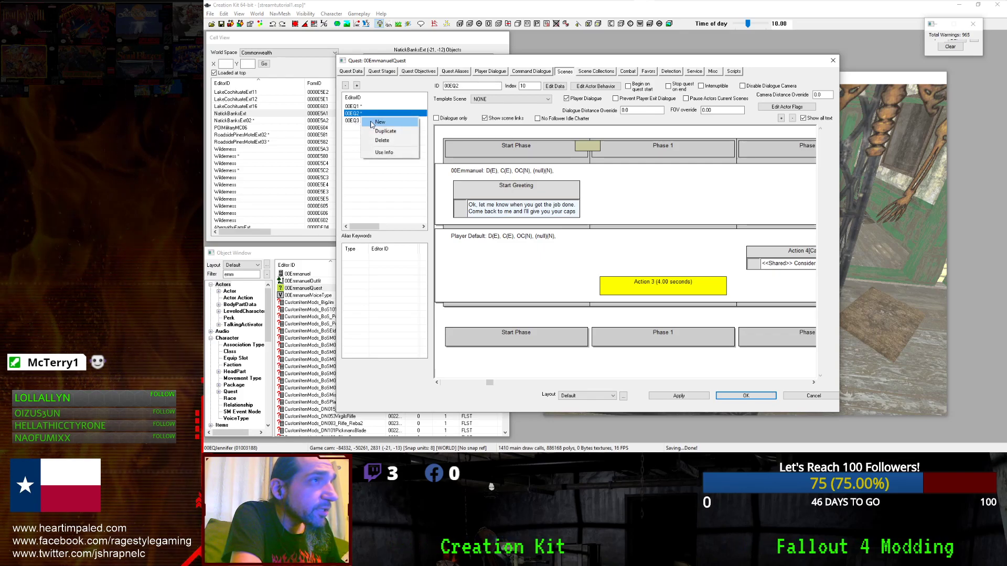
{"action": "left_click", "coordinate": [378, 122]}
{"action": "left_click", "coordinate": [401, 90]}
{"action": "type", "text": "04"}
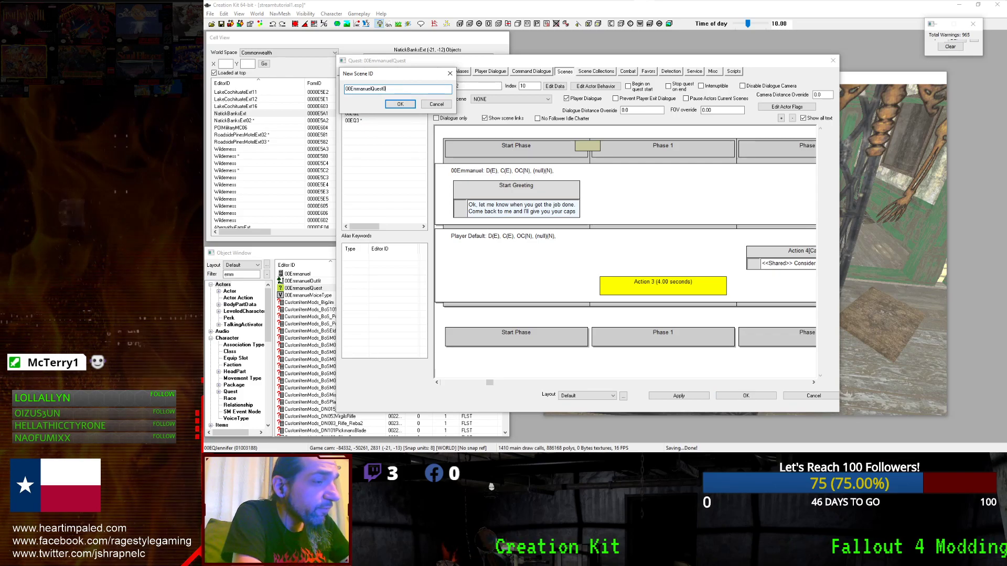
{"action": "left_click", "coordinate": [400, 104]}
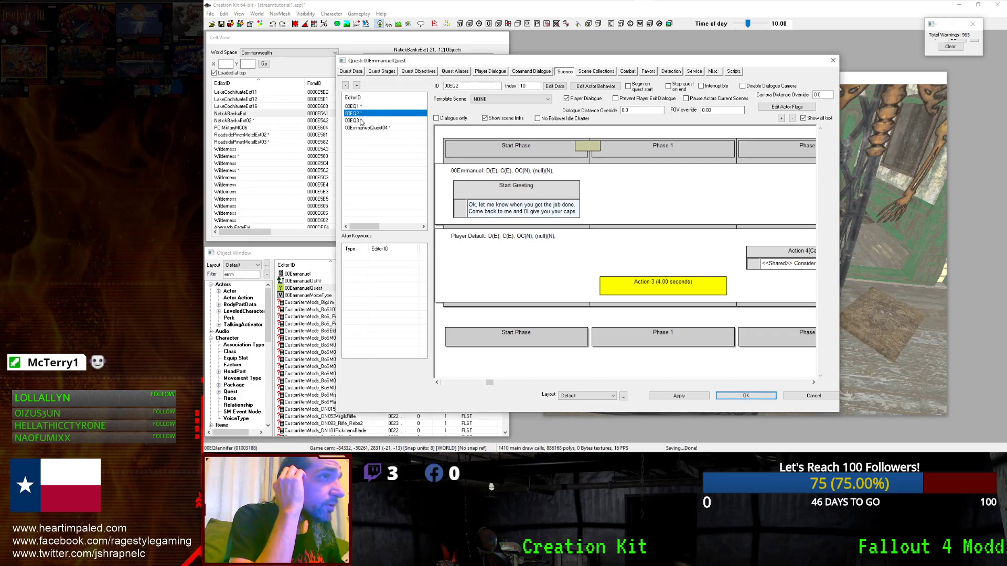
Rename the new quest scene as 00EQ4 to match the naming of the other scenes.
{"action": "left_click", "coordinate": [364, 128]}
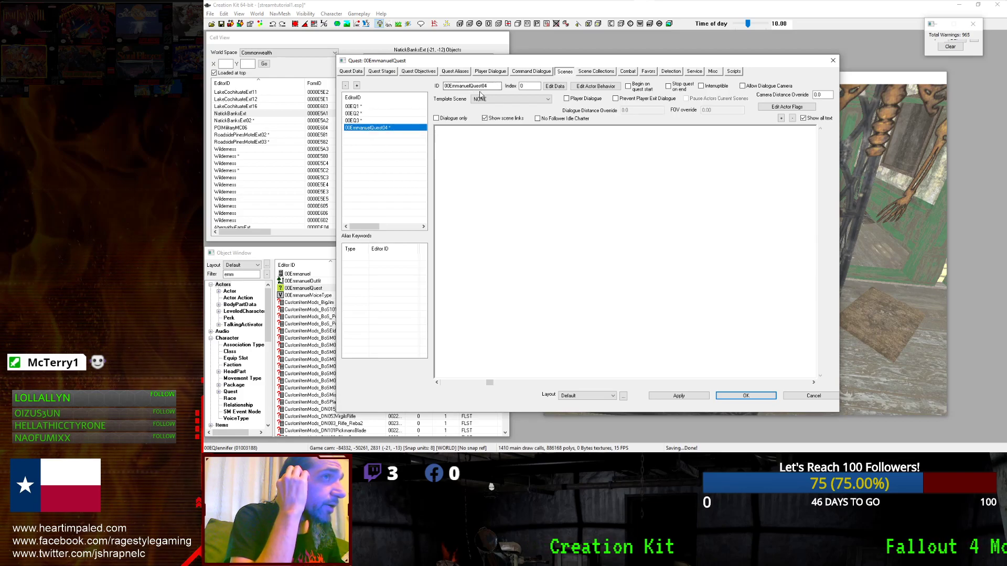
{"action": "left_click_drag", "start_coordinate": [485, 85], "coordinate": [452, 92]}
{"action": "key", "text": "BackSpace"}
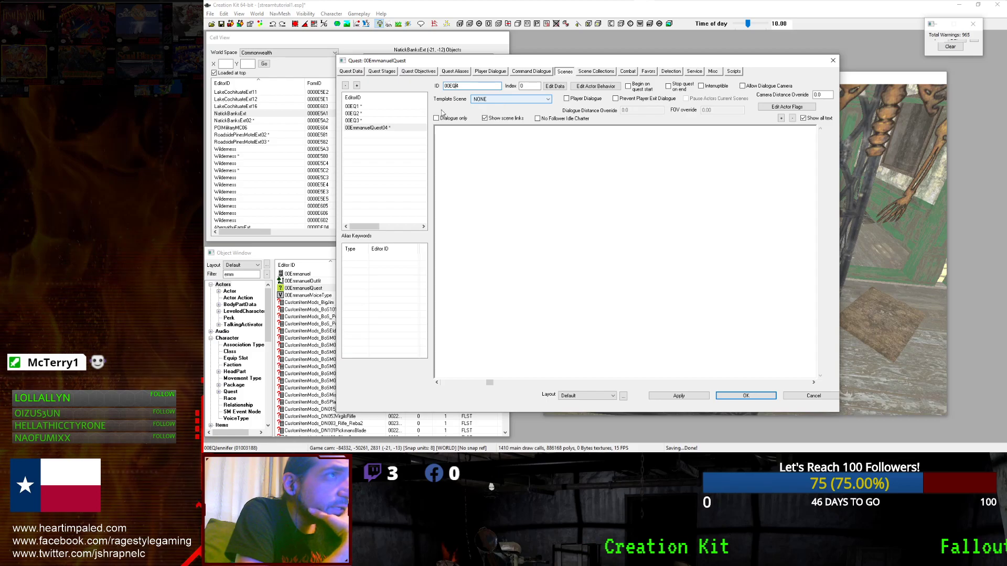
{"action": "left_click", "coordinate": [372, 121]}
{"action": "left_click", "coordinate": [375, 128]}
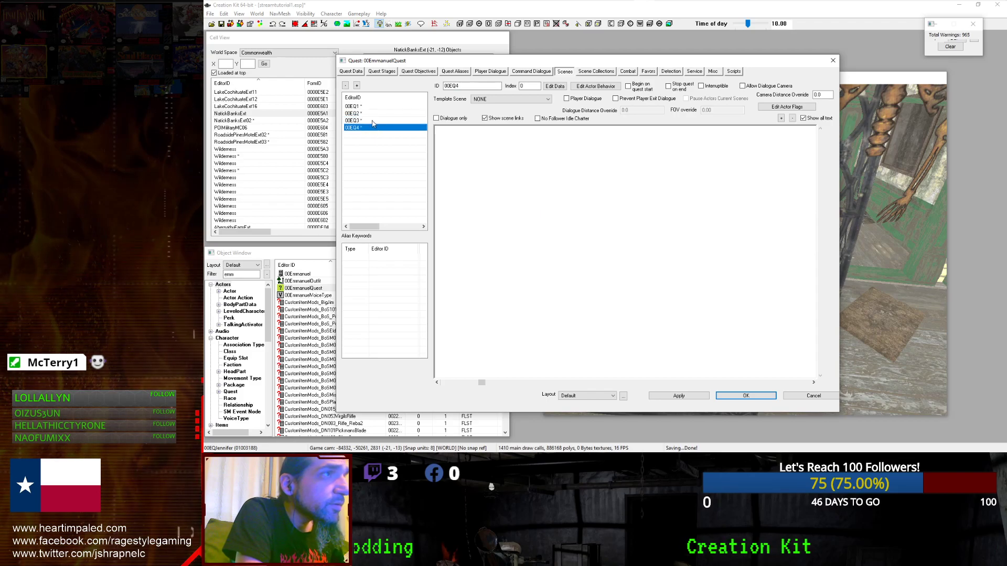
{"action": "left_click", "coordinate": [372, 120]}
{"action": "left_click", "coordinate": [366, 127]}
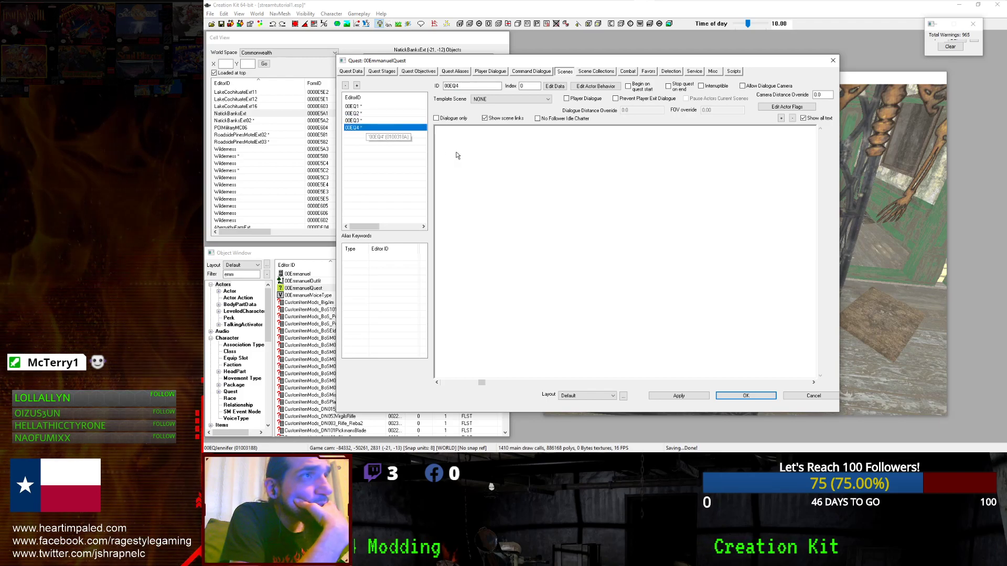
Create a blank info in the quest's 00EmmanuelGreeting topic and dismiss its response and topic info windows without entering anything.
{"action": "left_click", "coordinate": [713, 71]}
{"action": "left_click", "coordinate": [540, 119]}
{"action": "right_click", "coordinate": [530, 127]}
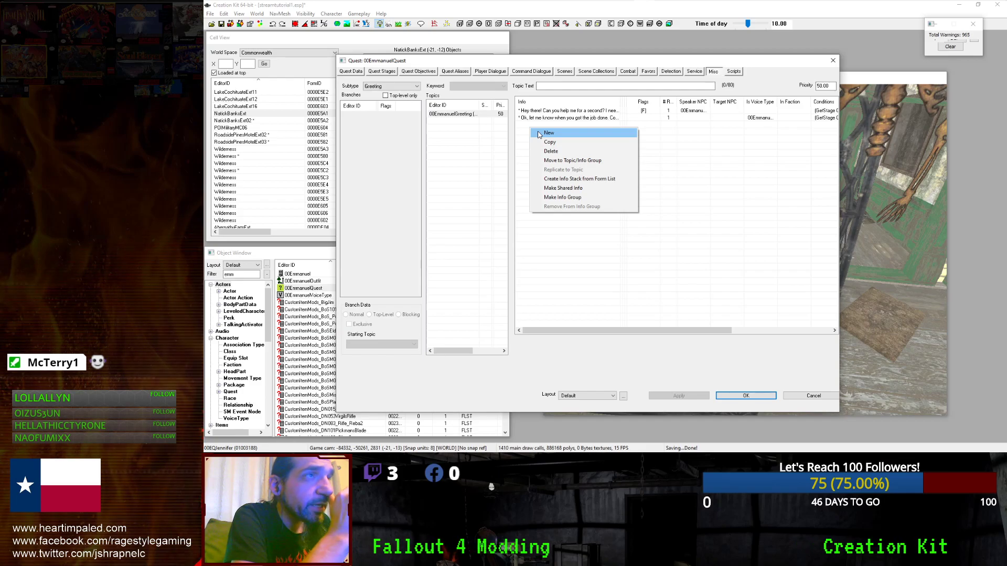
{"action": "left_click", "coordinate": [548, 134]}
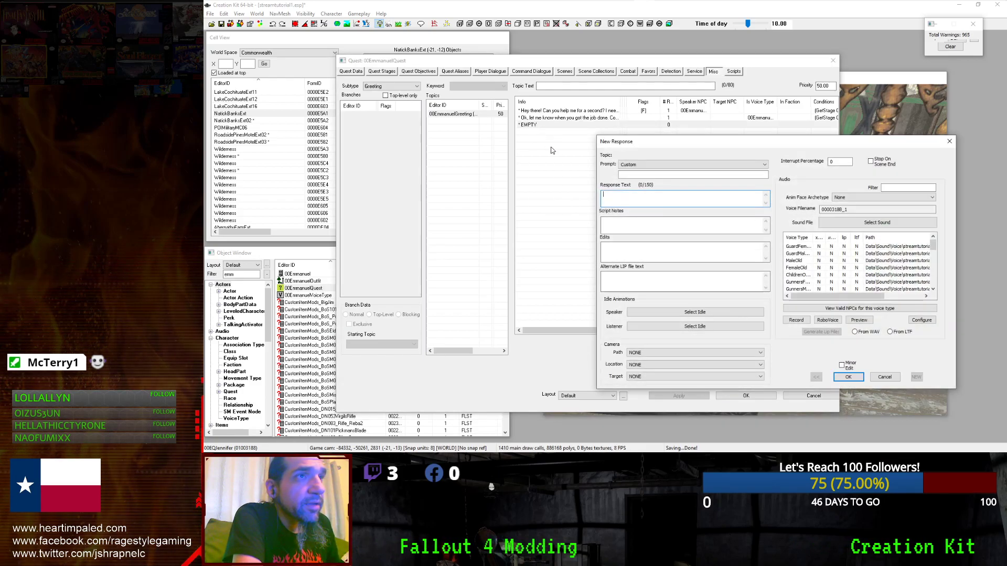
{"action": "left_click", "coordinate": [880, 380]}
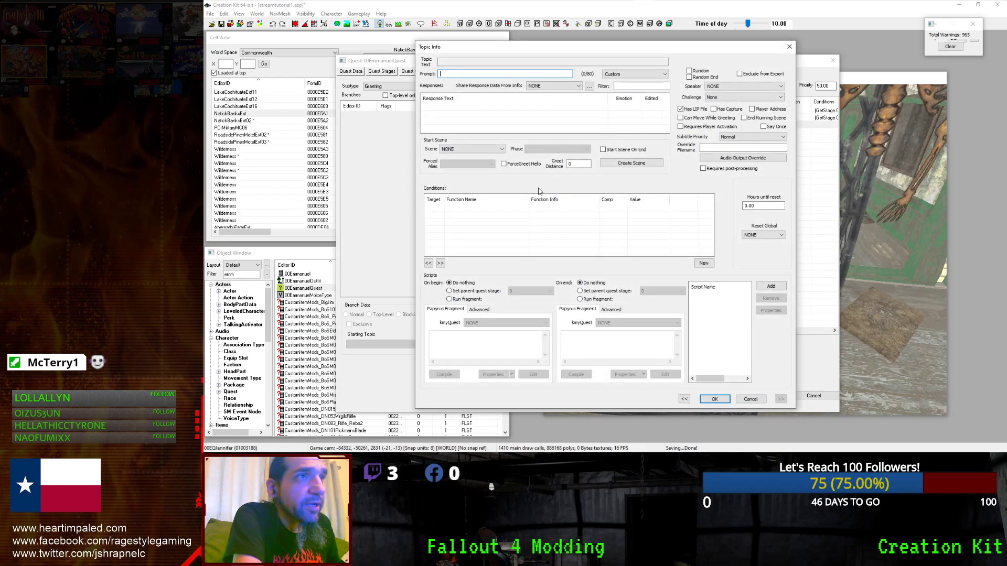
{"action": "left_click", "coordinate": [750, 400]}
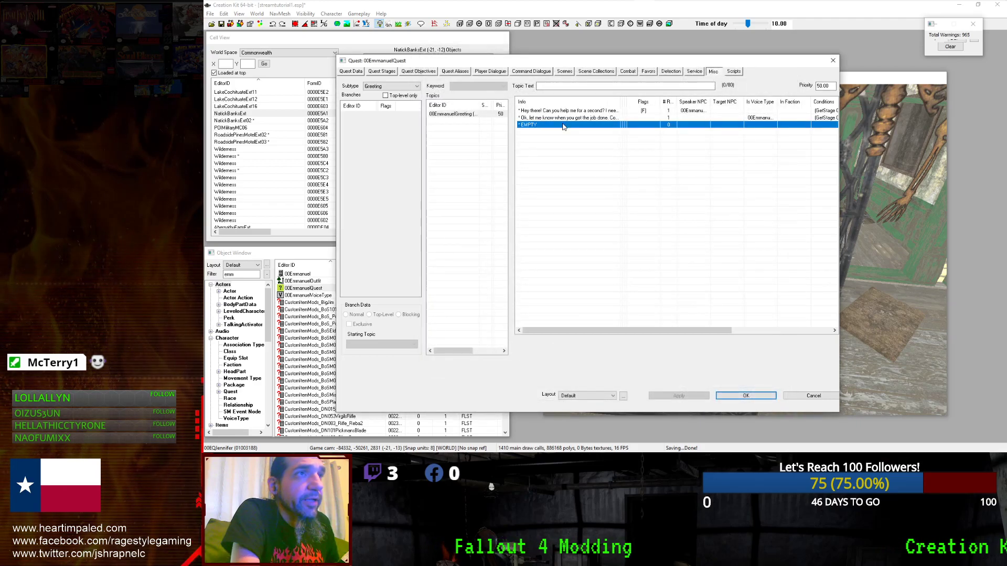
Look through the topic types available for a new miscellaneous topic in 00EmmanuelQuest, without adding one.
{"action": "right_click", "coordinate": [458, 140]}
{"action": "left_click", "coordinate": [483, 145]}
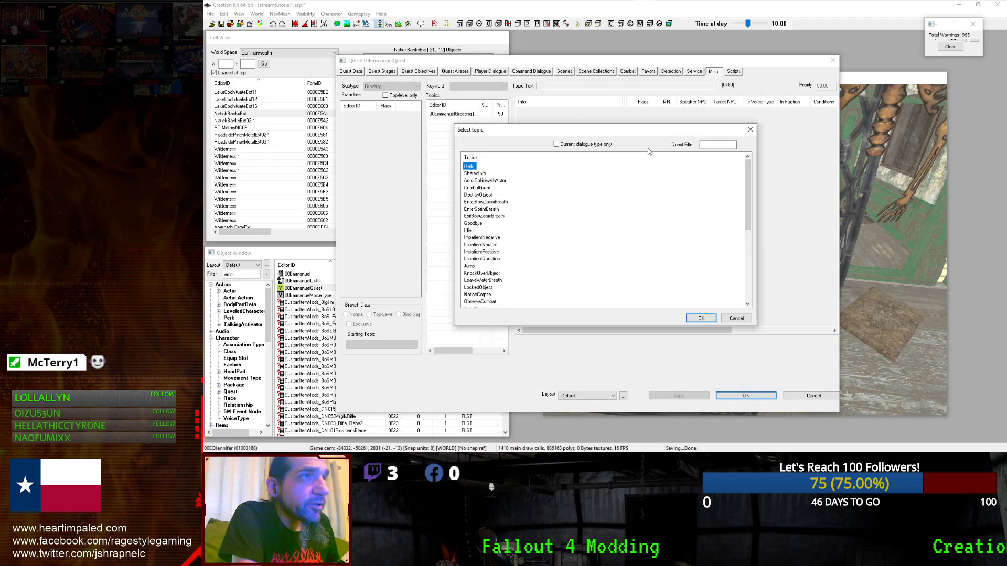
{"action": "scroll", "coordinate": [519, 194], "scroll_direction": "down", "scroll_amount": 10}
{"action": "scroll", "coordinate": [517, 205], "scroll_direction": "down", "scroll_amount": 3}
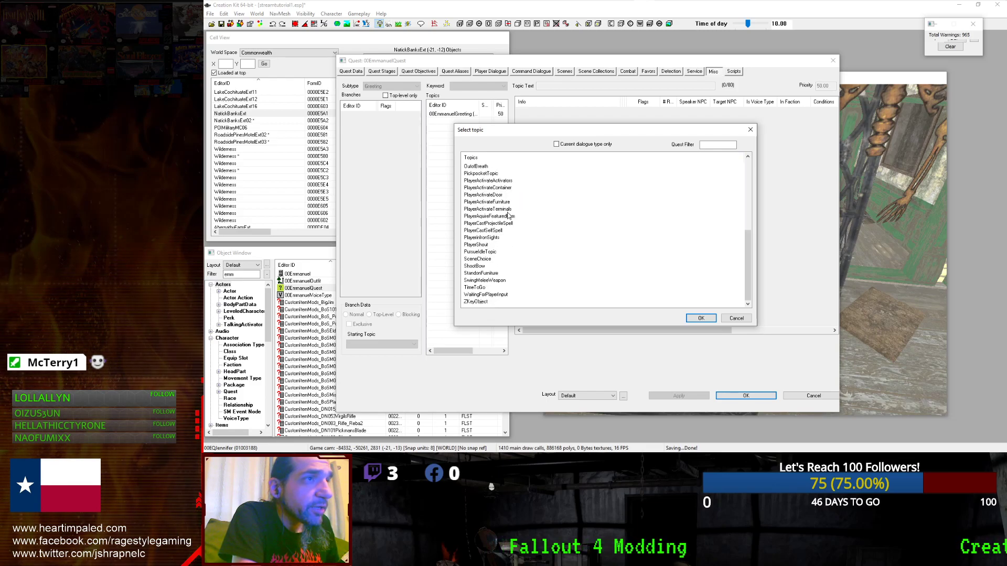
{"action": "scroll", "coordinate": [502, 234], "scroll_direction": "up", "scroll_amount": 15}
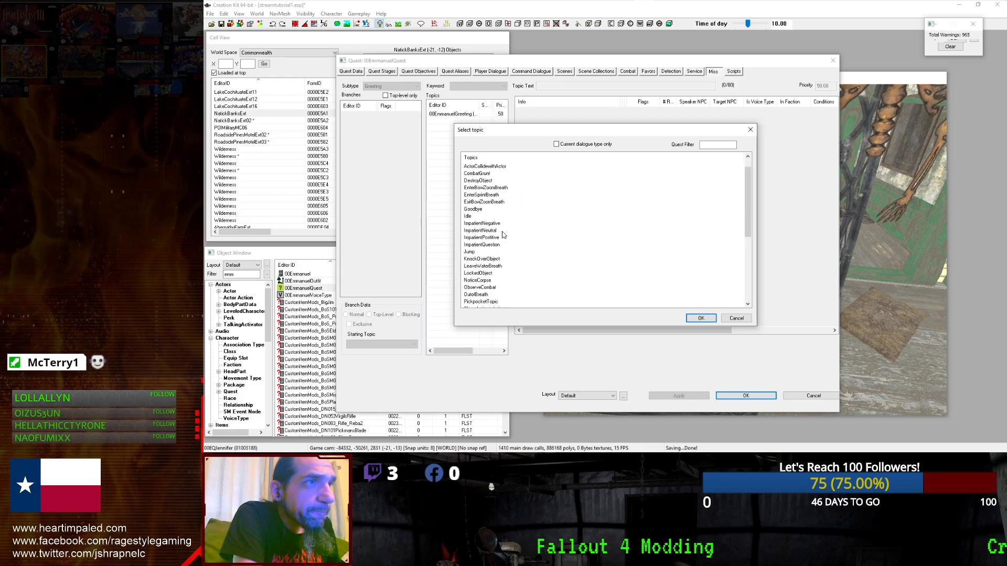
{"action": "scroll", "coordinate": [502, 234], "scroll_direction": "down", "scroll_amount": 15}
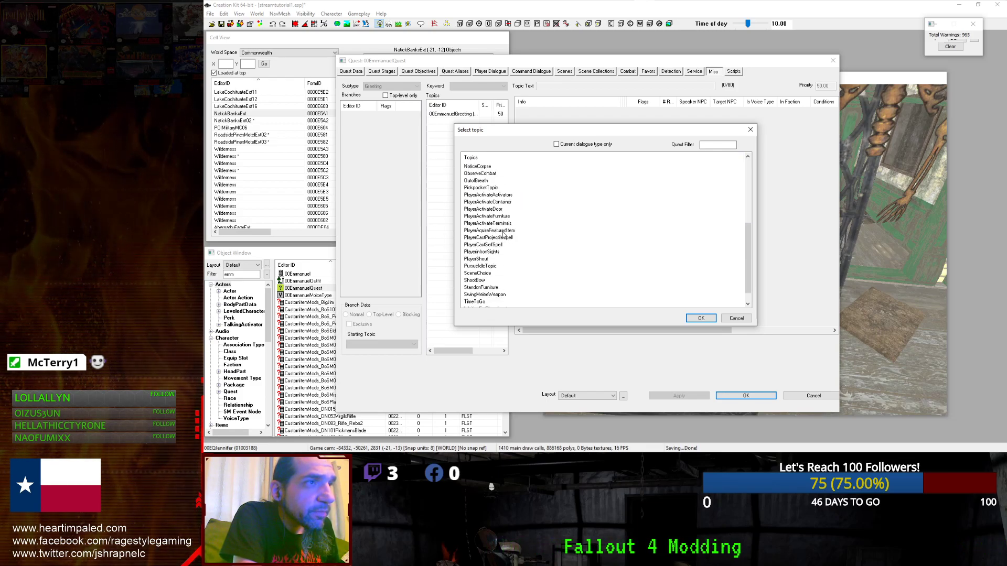
{"action": "scroll", "coordinate": [503, 235], "scroll_direction": "up", "scroll_amount": 15}
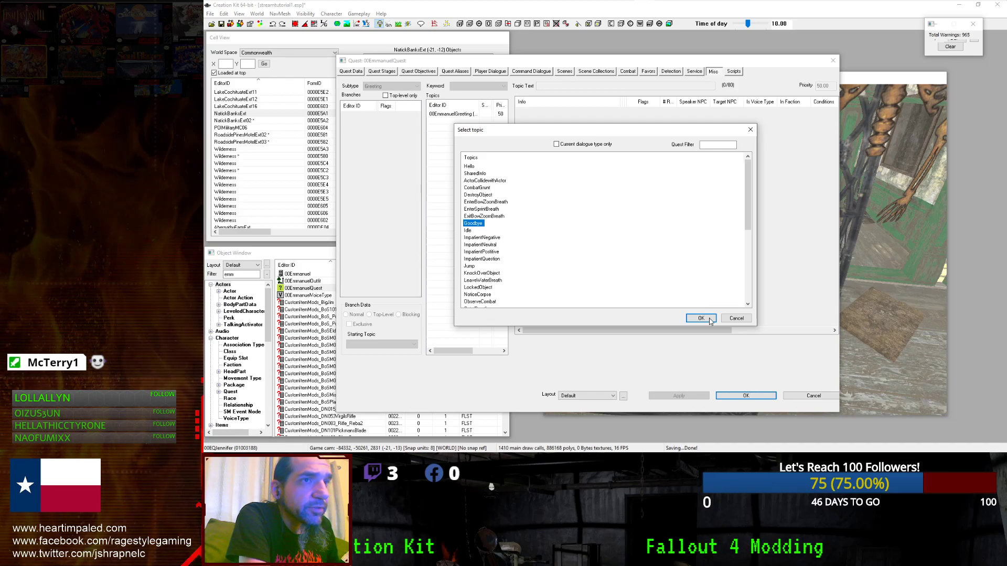
{"action": "scroll", "coordinate": [503, 189], "scroll_direction": "down", "scroll_amount": 15}
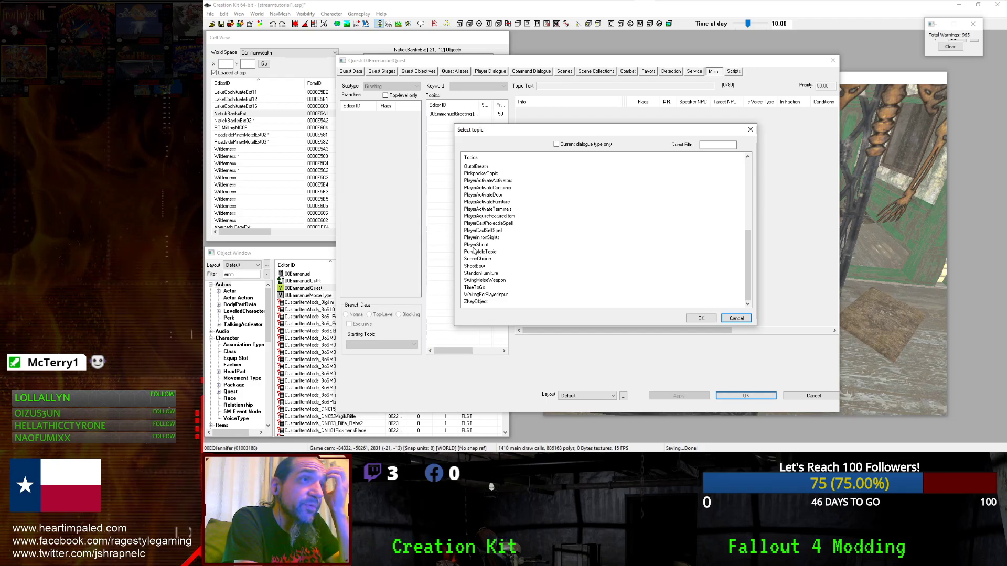
{"action": "scroll", "coordinate": [473, 249], "scroll_direction": "up", "scroll_amount": 3}
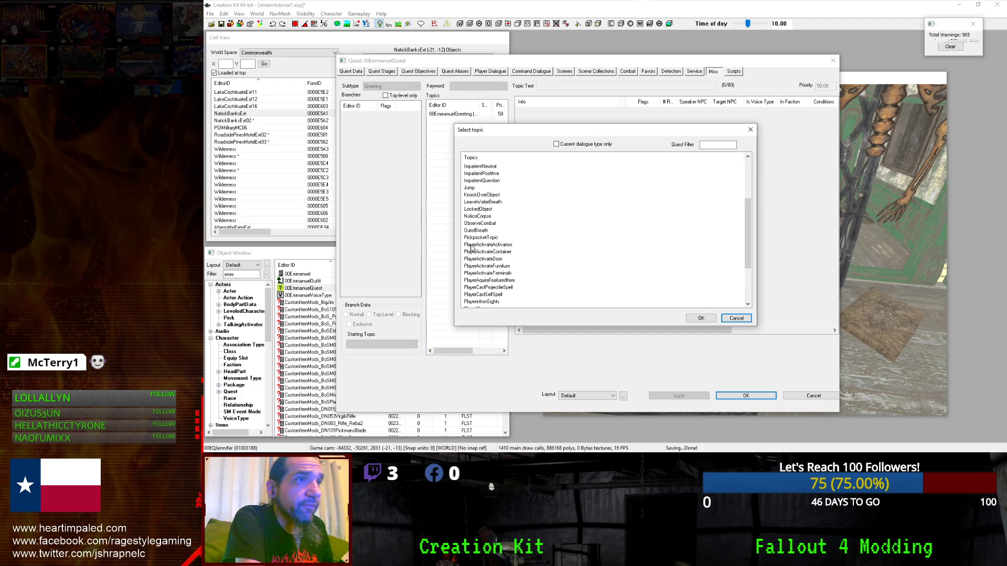
{"action": "left_click", "coordinate": [469, 187]}
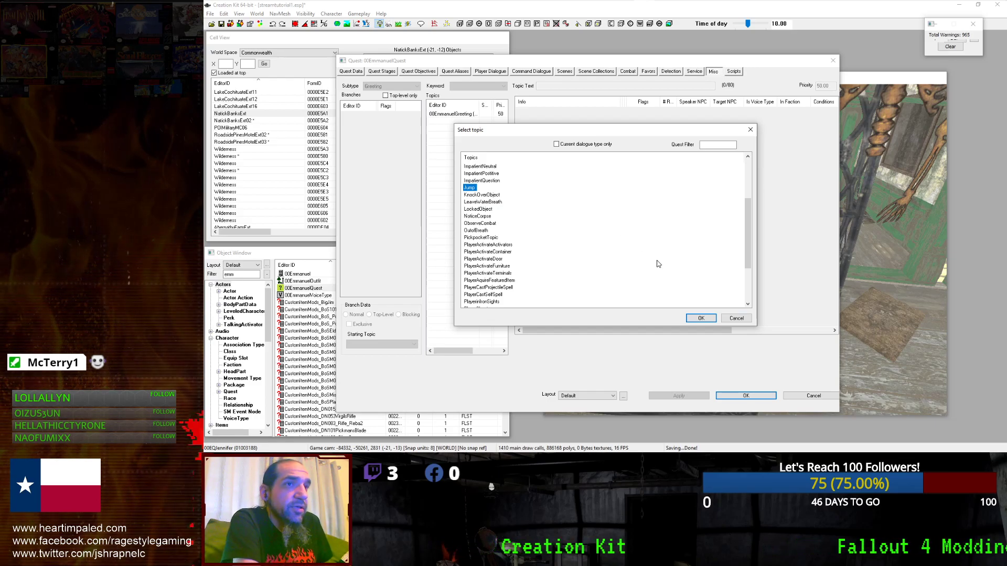
{"action": "left_click", "coordinate": [735, 319]}
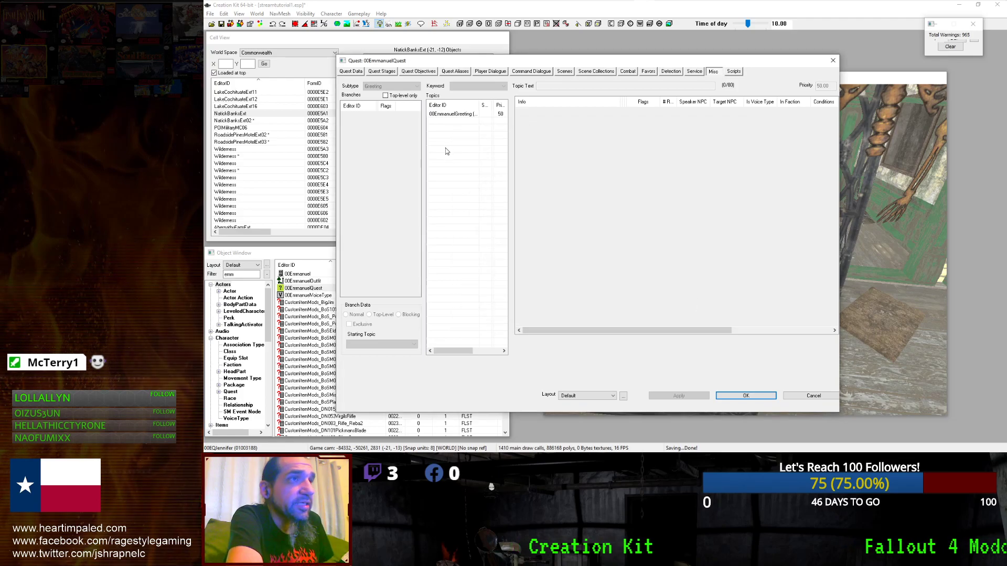
Select the 00EmmanuelGreeting topic again and restore its deleted empty info.
{"action": "left_click", "coordinate": [445, 115]}
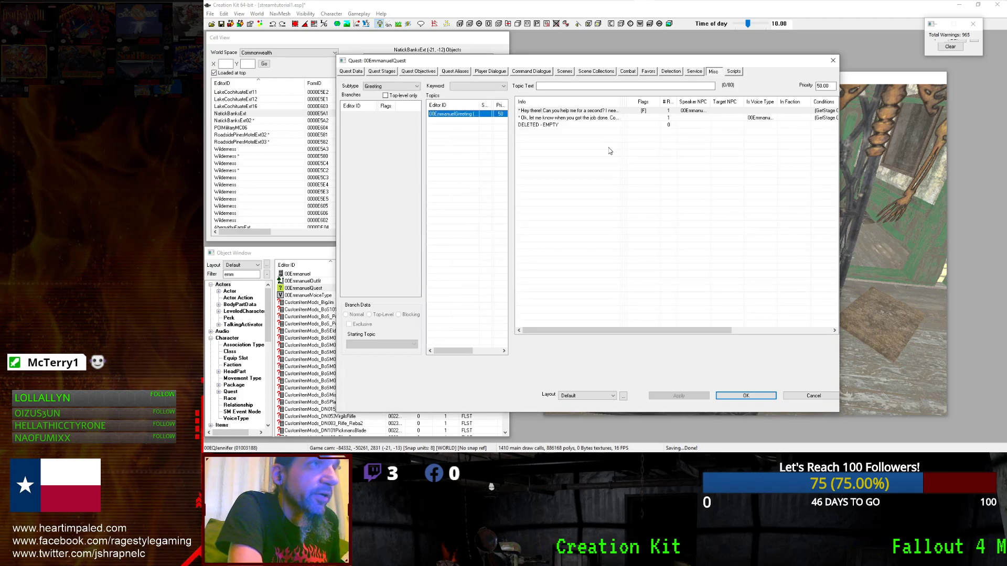
{"action": "left_click", "coordinate": [555, 126]}
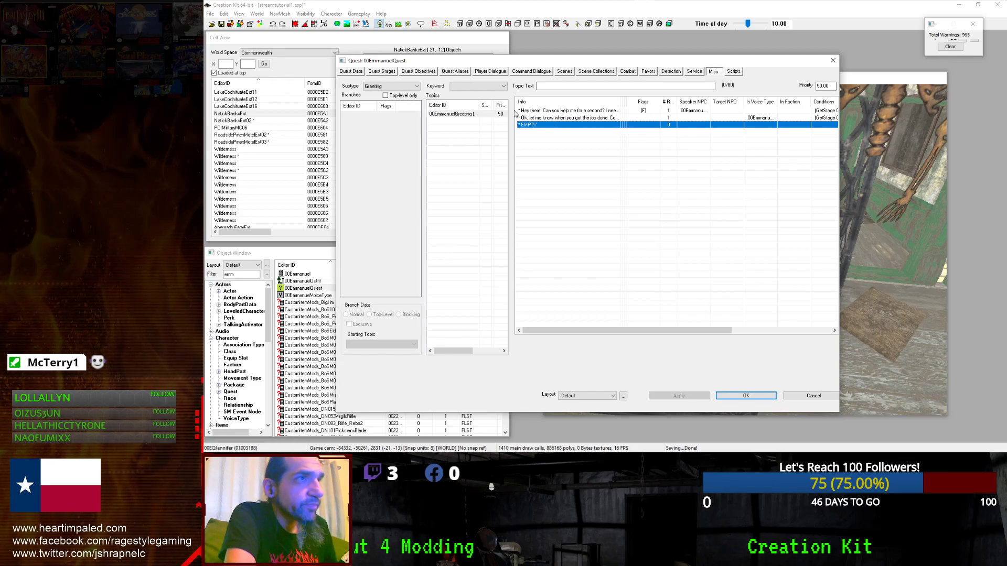
{"action": "right_click", "coordinate": [464, 114]}
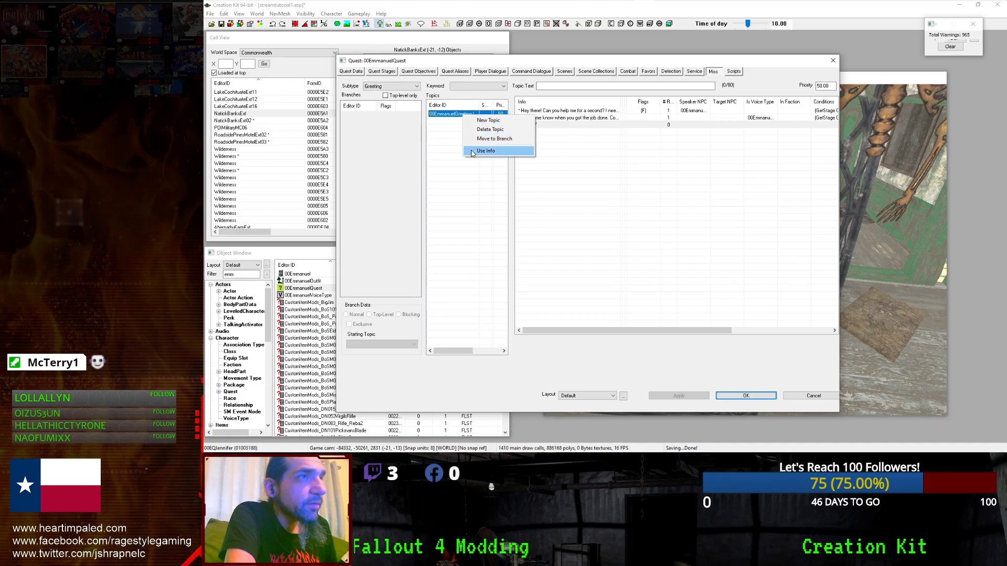
{"action": "left_click", "coordinate": [569, 155]}
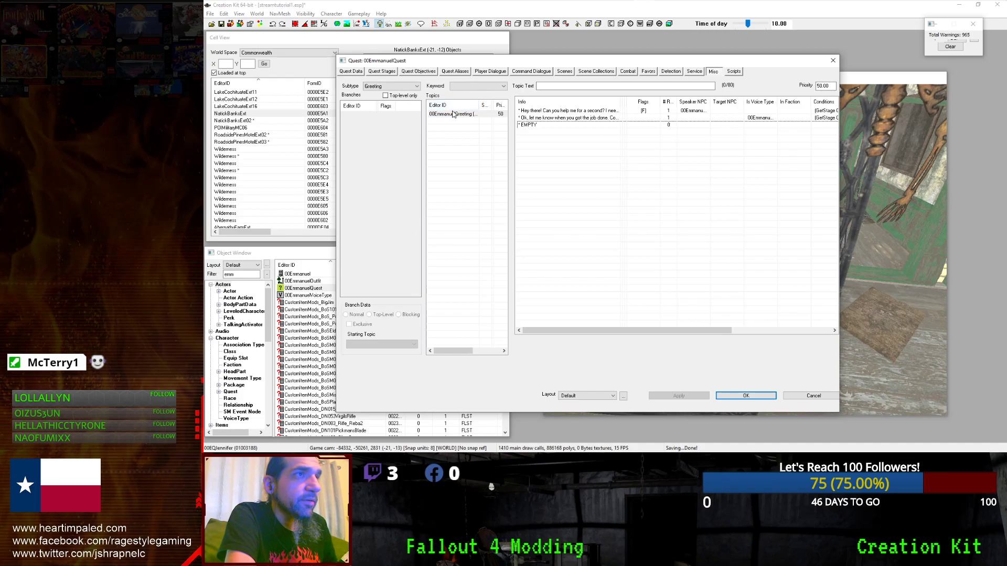
Write the empty info's response: thanks for the package, Diner overrun by Raiders, ending "I need someone to take them out before I can return to my home.".
{"action": "left_click", "coordinate": [530, 125]}
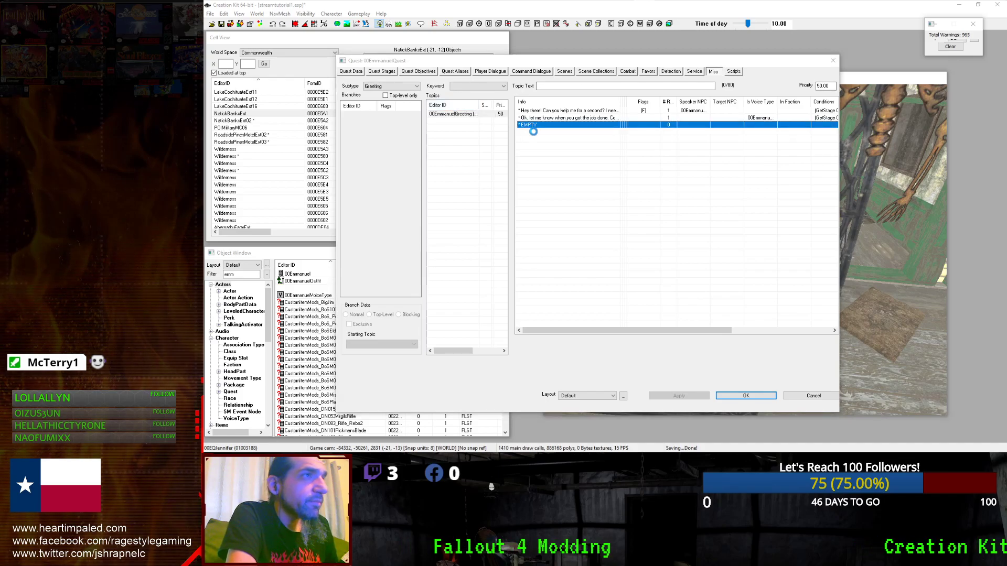
{"action": "double_click", "coordinate": [529, 125]}
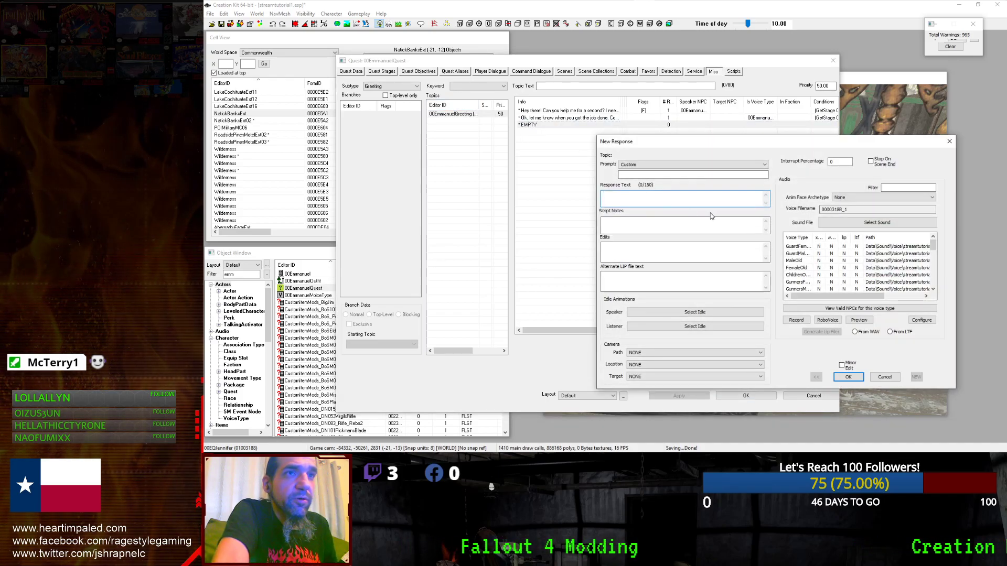
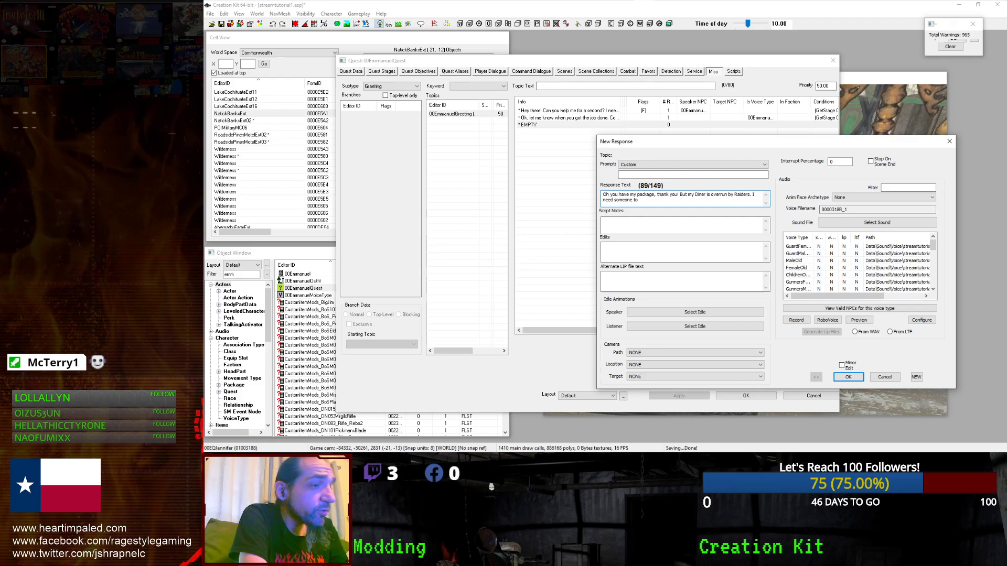
{"action": "type", "text": "ake t"}
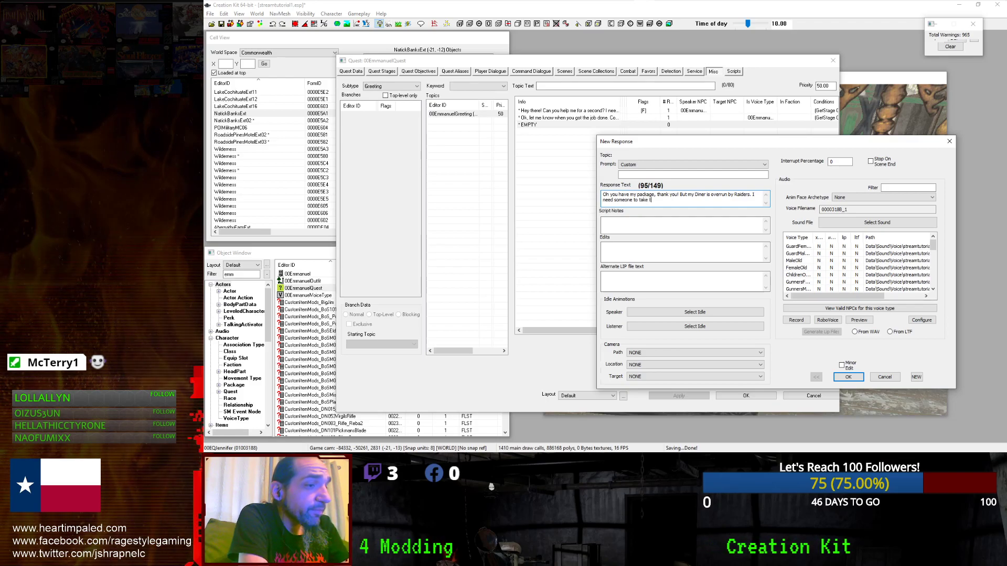
{"action": "type", "text": "hem out before I can"}
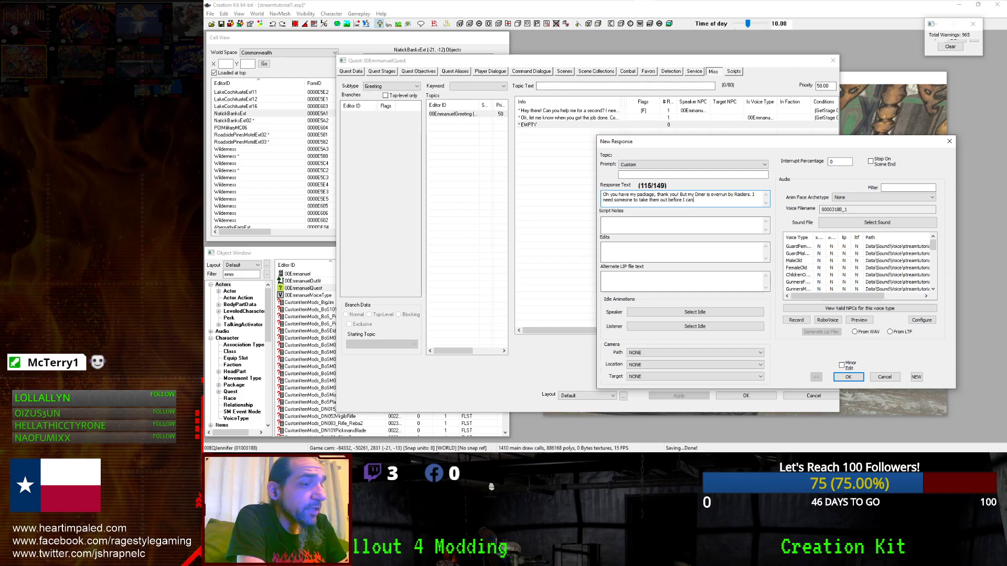
{"action": "type", "text": " return to my "}
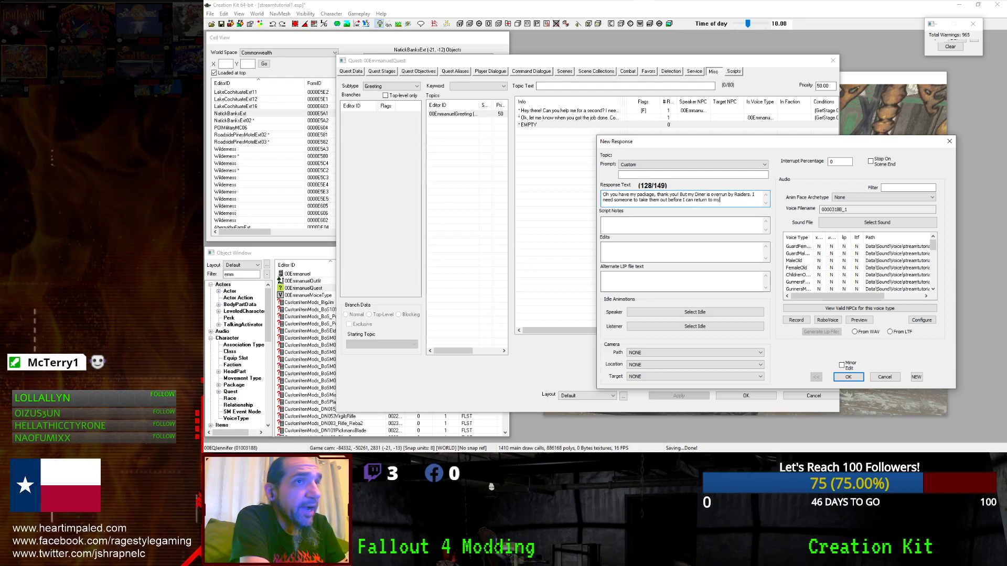
{"action": "type", "text": "home."}
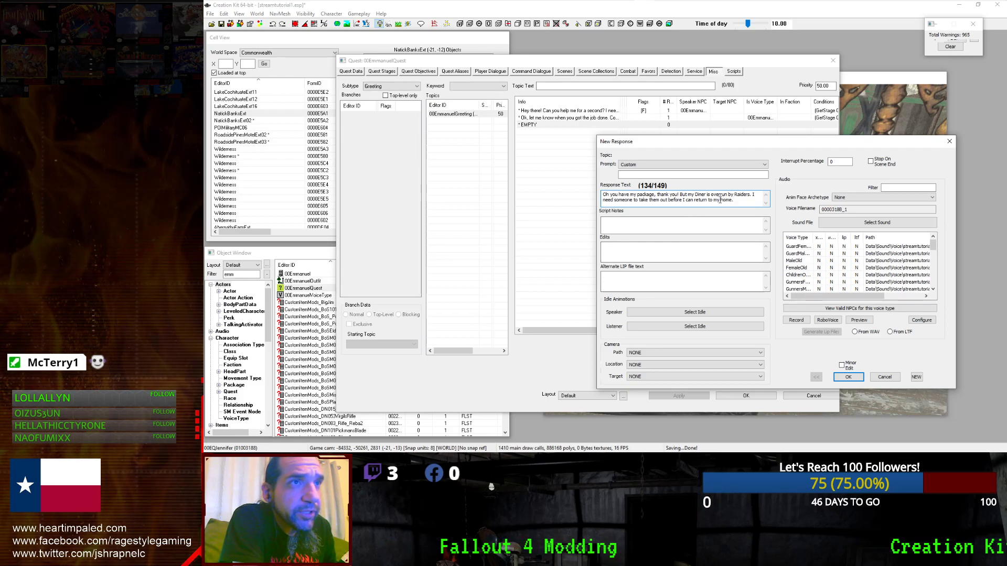
Replace "Diner" with "Coffee Shop" in the response text and accept the response.
{"action": "double_click", "coordinate": [703, 195]}
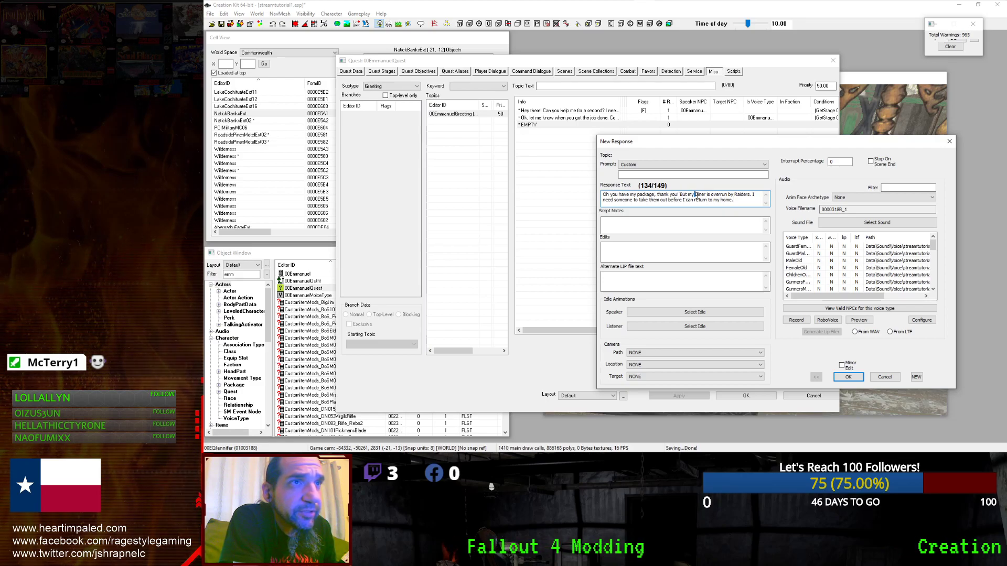
{"action": "key", "text": "BackSpace"}
{"action": "type", "text": "Coffee Shop"}
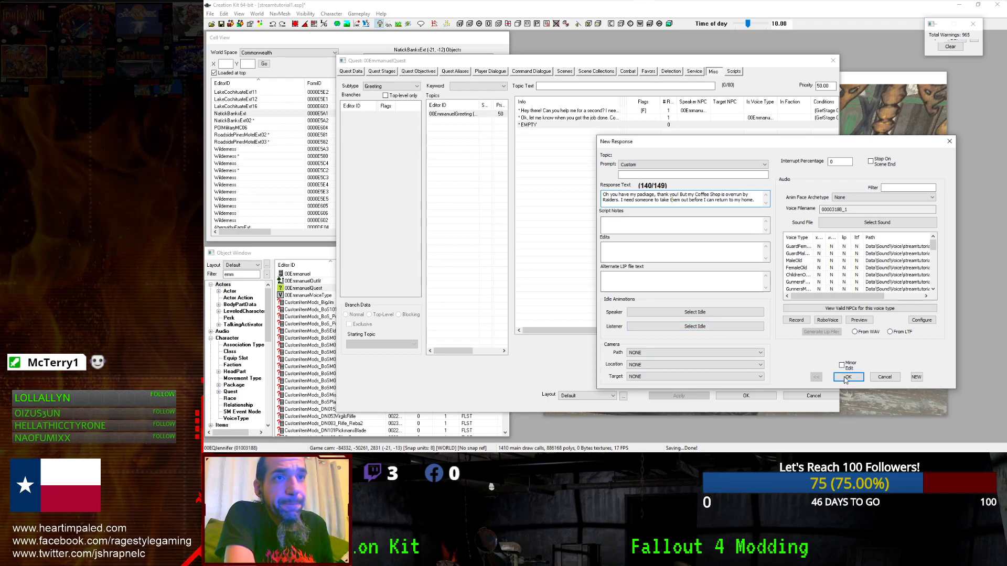
{"action": "left_click", "coordinate": [847, 377]}
Add a GetIsVoiceType condition for 00EQJenniferVoiceType, equal to 1, to the new greeting info.
{"action": "right_click", "coordinate": [508, 221]}
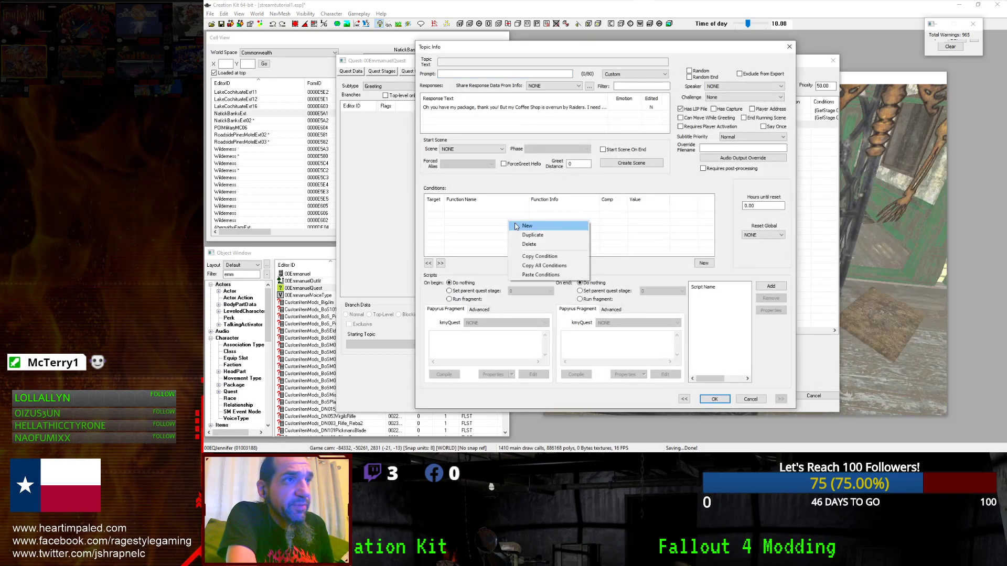
{"action": "left_click", "coordinate": [520, 224]}
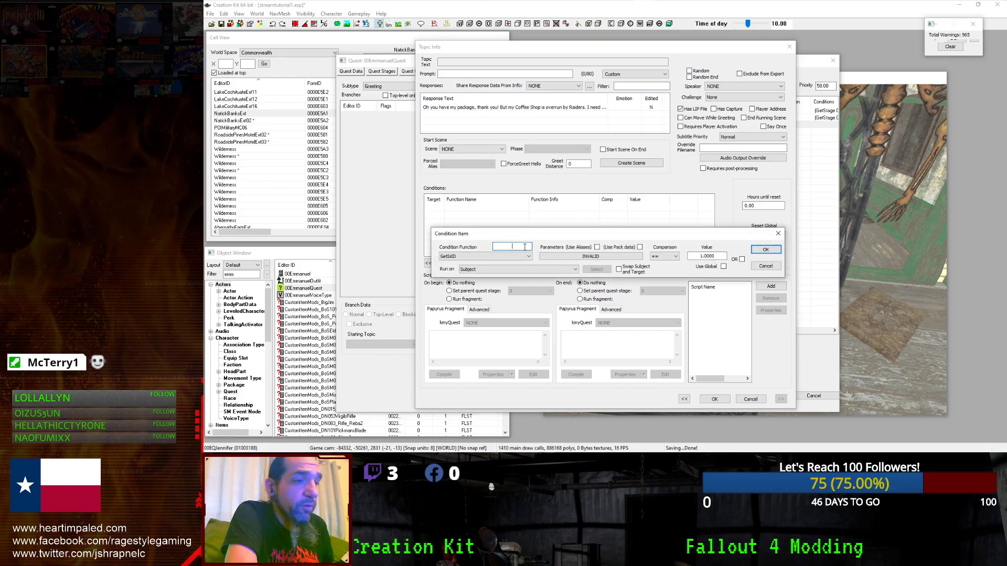
{"action": "type", "text": "voicetype"}
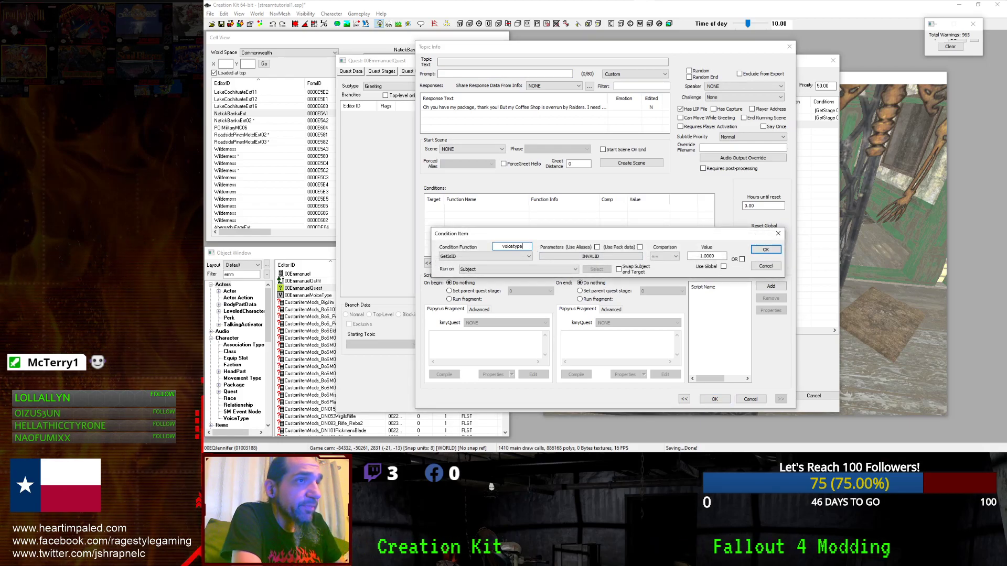
{"action": "left_click", "coordinate": [516, 255]}
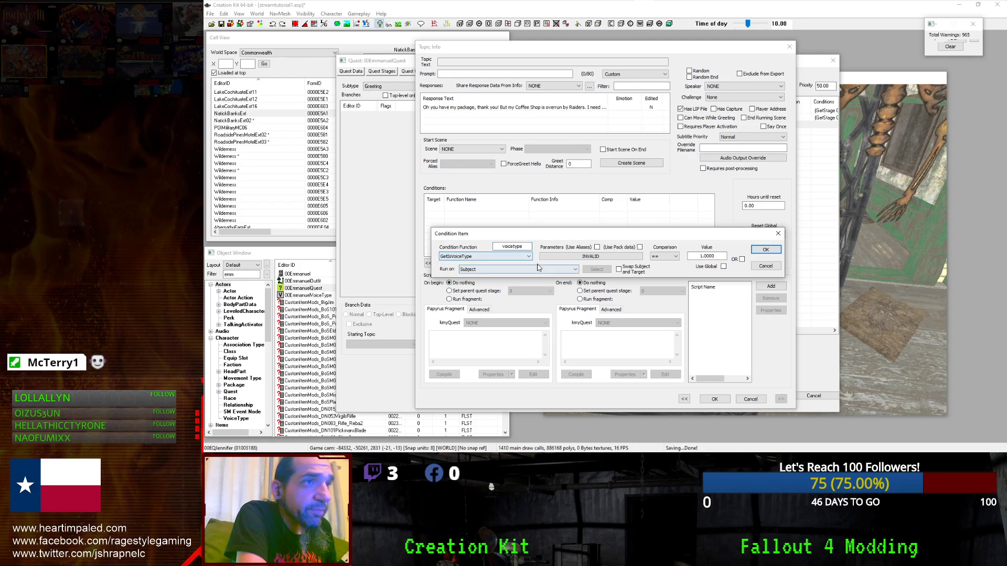
{"action": "left_click", "coordinate": [516, 261]}
{"action": "left_click", "coordinate": [590, 256]}
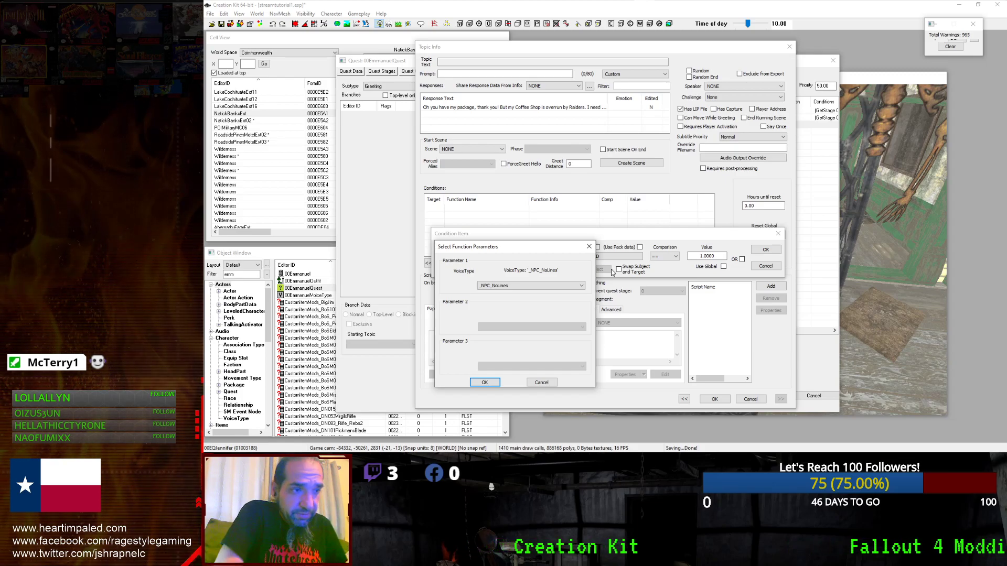
{"action": "left_click", "coordinate": [530, 286]}
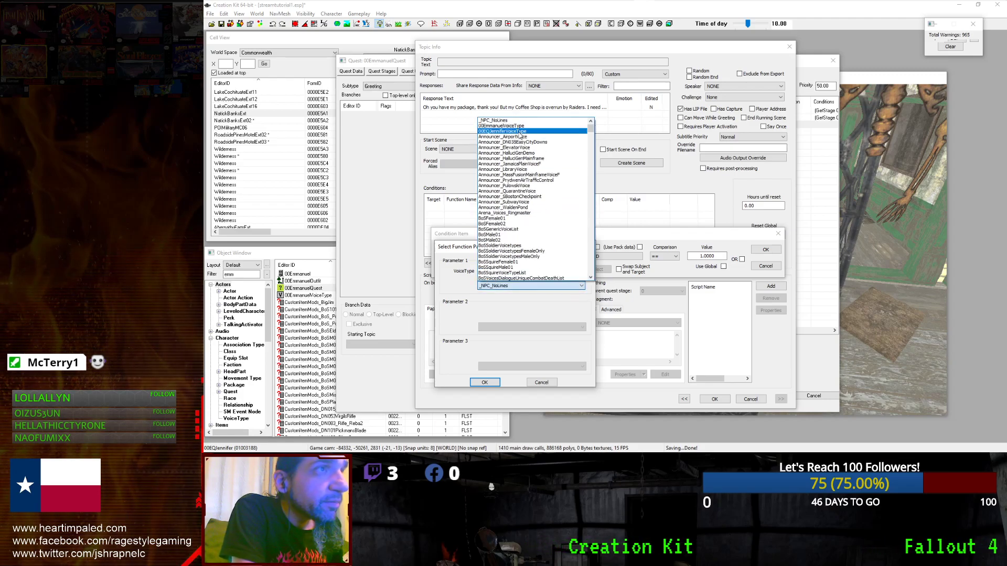
{"action": "left_click", "coordinate": [519, 132]}
{"action": "left_click", "coordinate": [483, 383]}
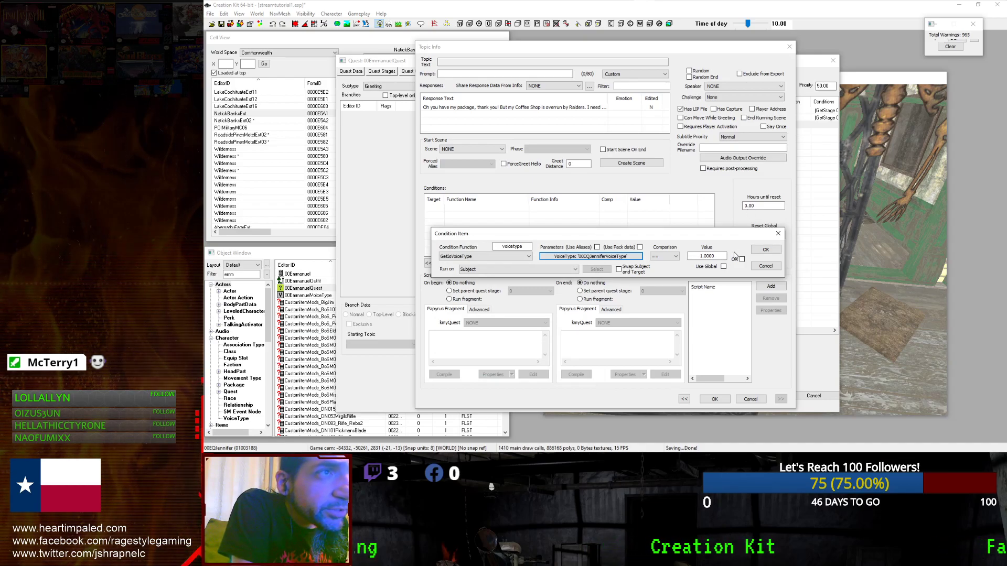
{"action": "left_click", "coordinate": [766, 249]}
{"action": "right_click", "coordinate": [579, 229]}
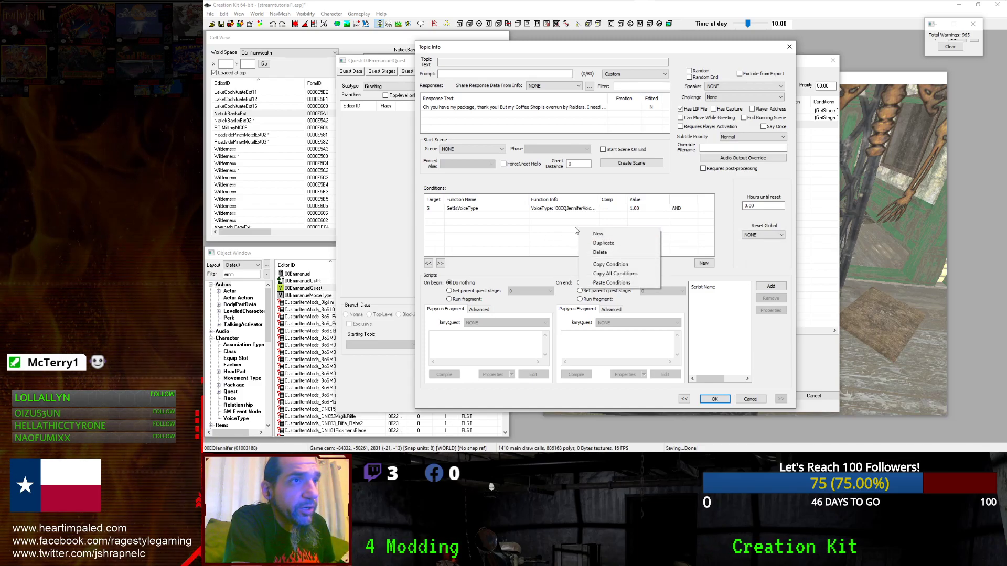
{"action": "left_click", "coordinate": [546, 214]}
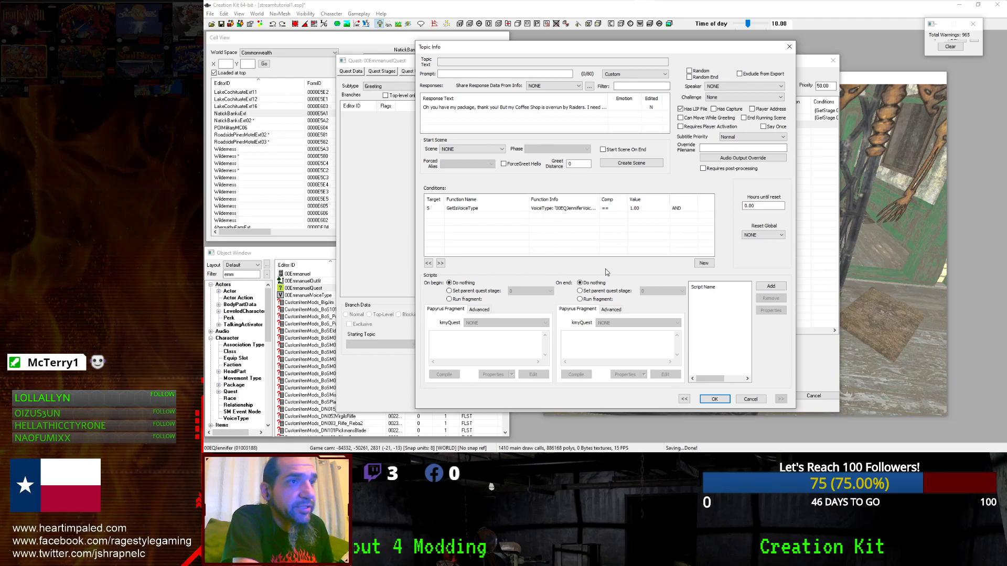
Accept the new greeting info and the 00EmmanuelQuest changes, closing the quest.
{"action": "left_click", "coordinate": [717, 400]}
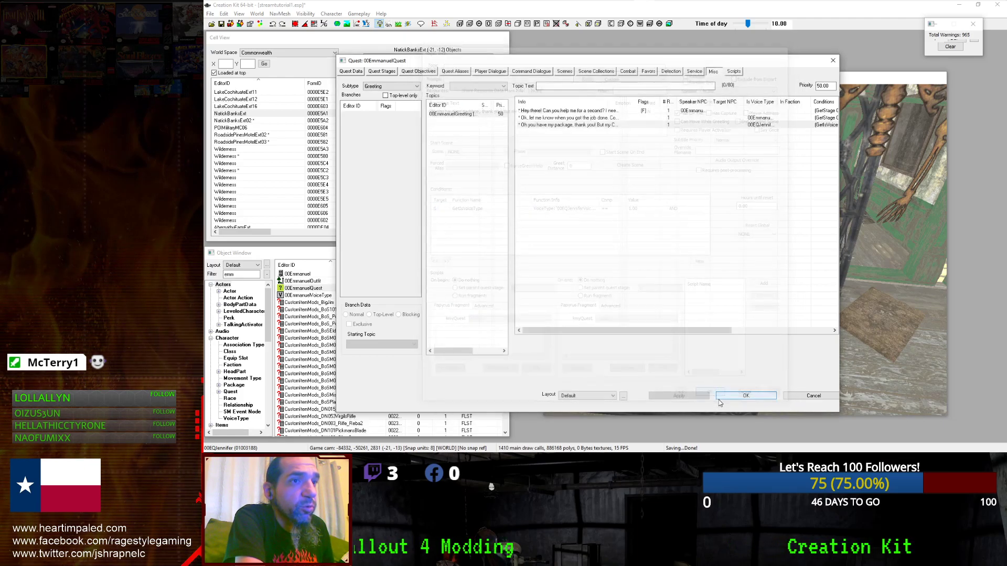
{"action": "left_click", "coordinate": [719, 397]}
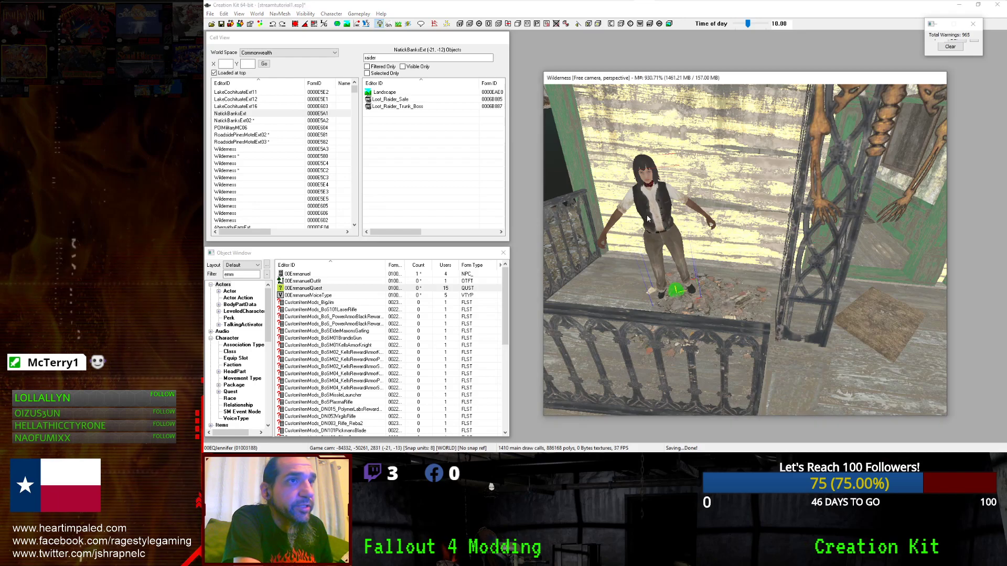
{"action": "double_click", "coordinate": [641, 199]}
{"action": "left_click", "coordinate": [666, 140]}
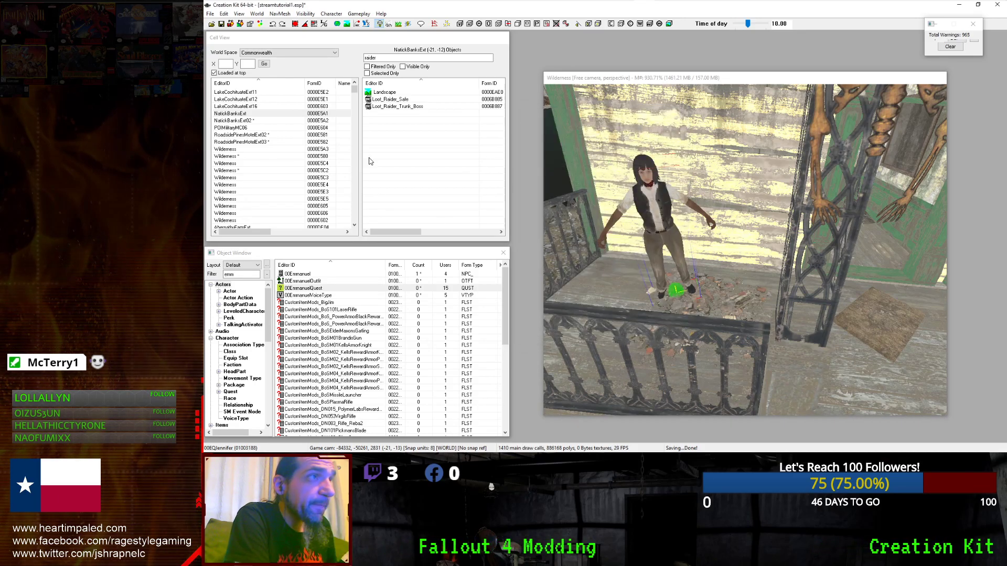
Reopen 00EmmanuelQuest and remove the 00Emmanuel actor from scene 00EQ3.
{"action": "double_click", "coordinate": [297, 288]}
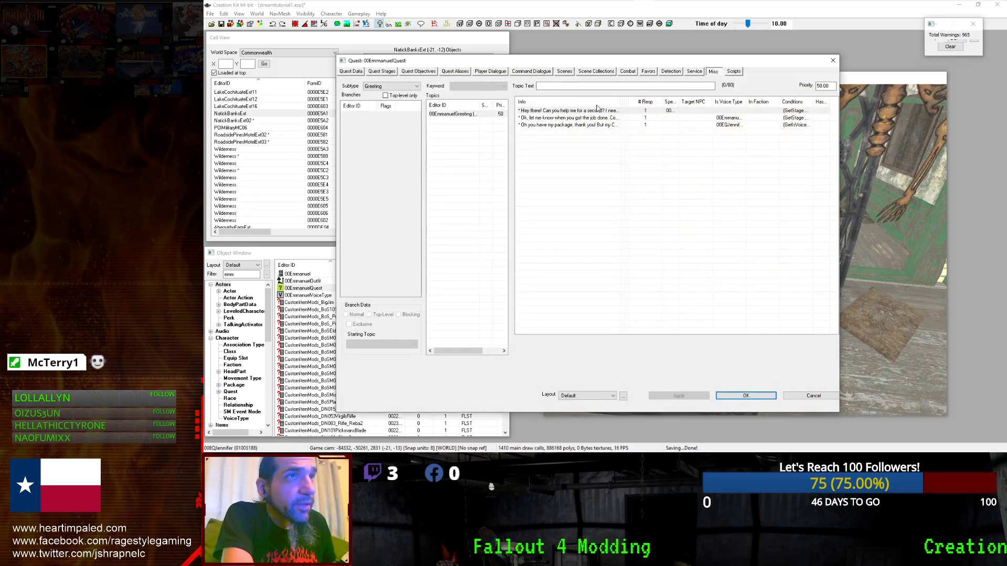
{"action": "left_click", "coordinate": [566, 72]}
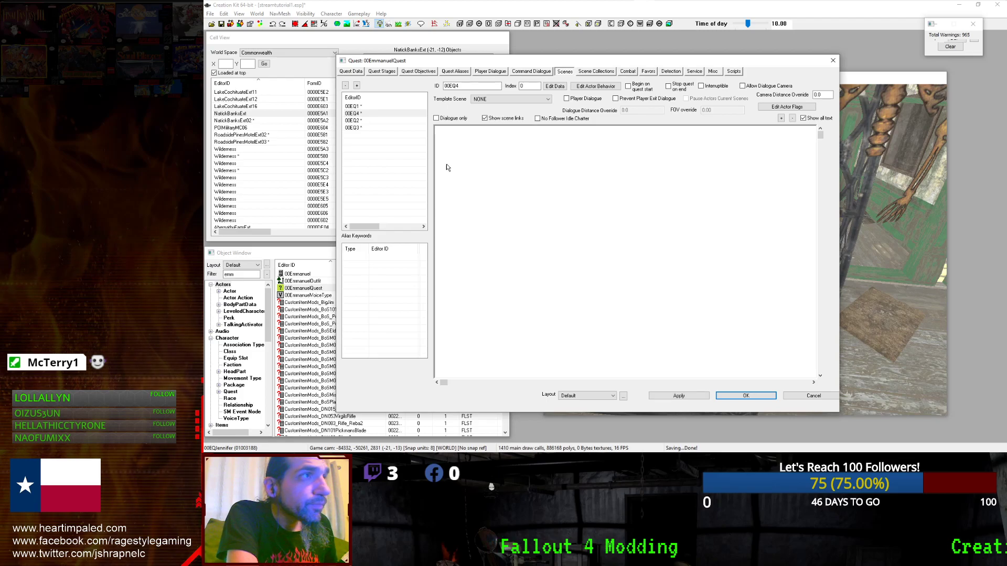
{"action": "left_click", "coordinate": [363, 121]}
{"action": "left_click", "coordinate": [363, 113]}
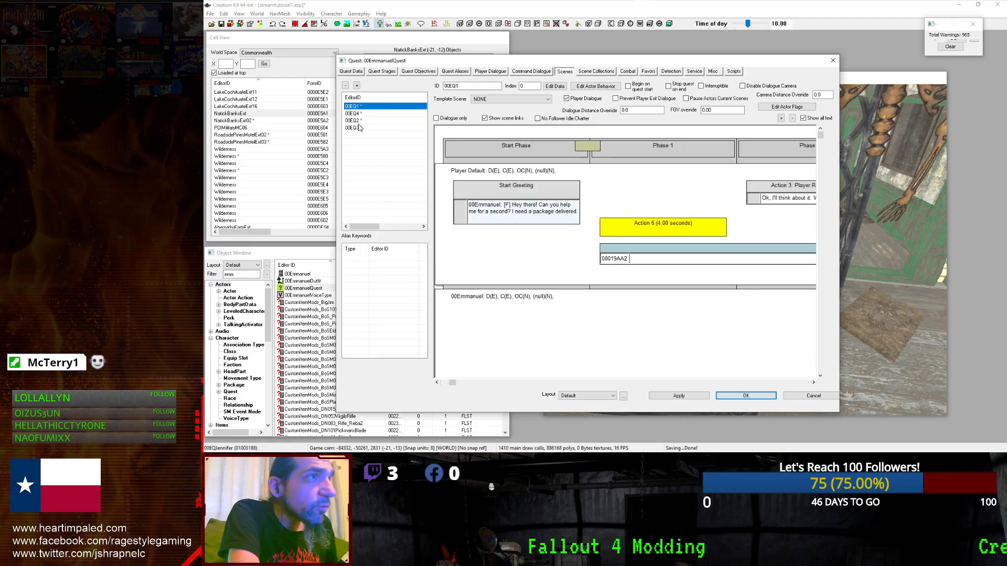
{"action": "left_click", "coordinate": [357, 127]}
{"action": "right_click", "coordinate": [493, 194]}
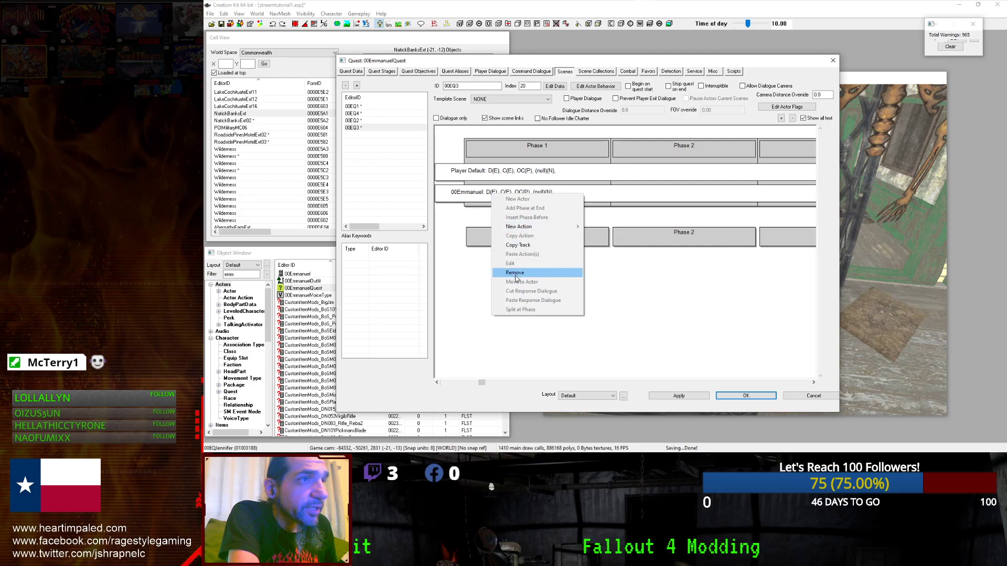
{"action": "left_click", "coordinate": [516, 273]}
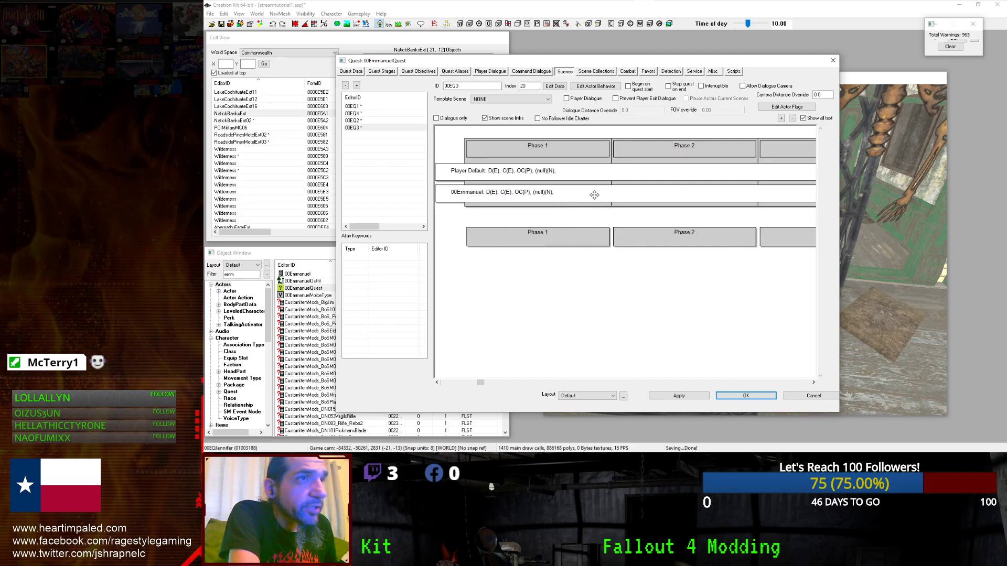
{"action": "right_click", "coordinate": [635, 199]}
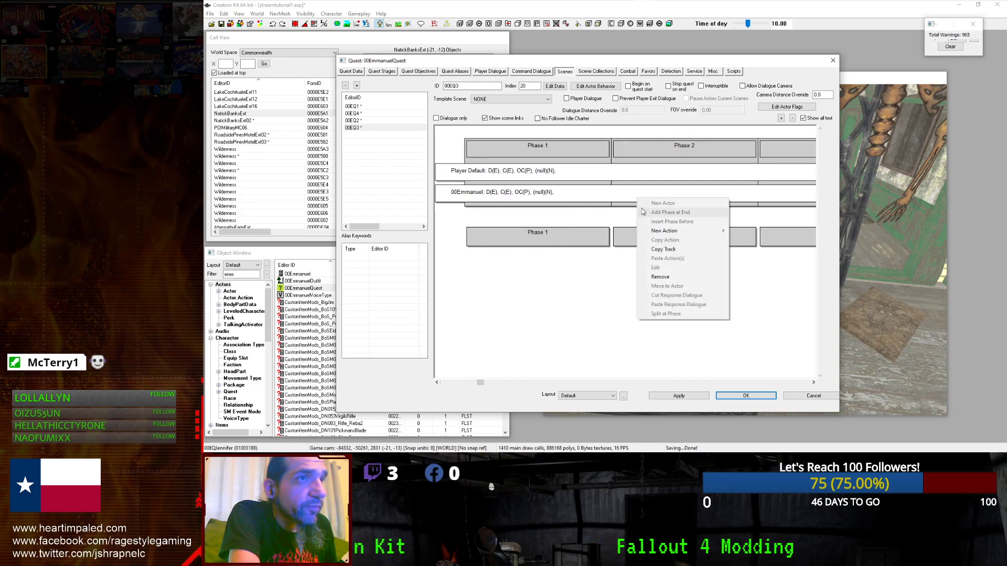
{"action": "left_click", "coordinate": [668, 282]}
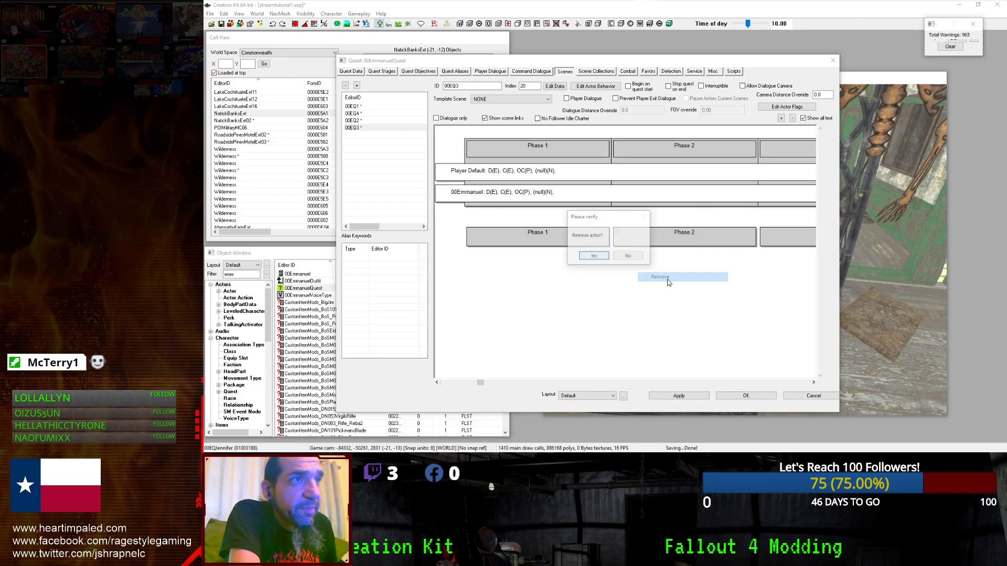
{"action": "left_click", "coordinate": [625, 253]}
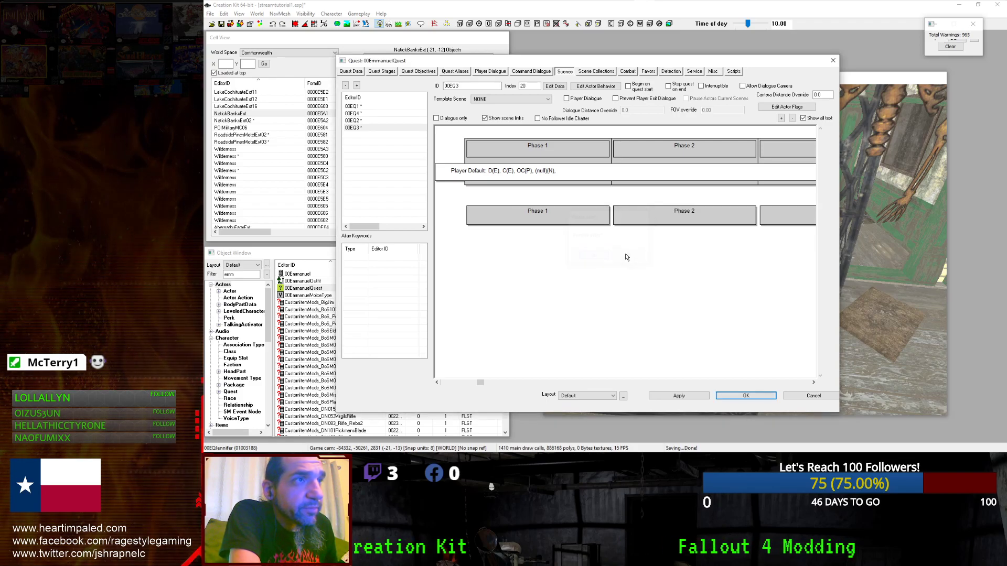
Add the 00EQJennifer alias as an actor to scene 00EQ3 and enable Player Dialogue for the scene.
{"action": "right_click", "coordinate": [540, 193]}
{"action": "left_click", "coordinate": [563, 197]}
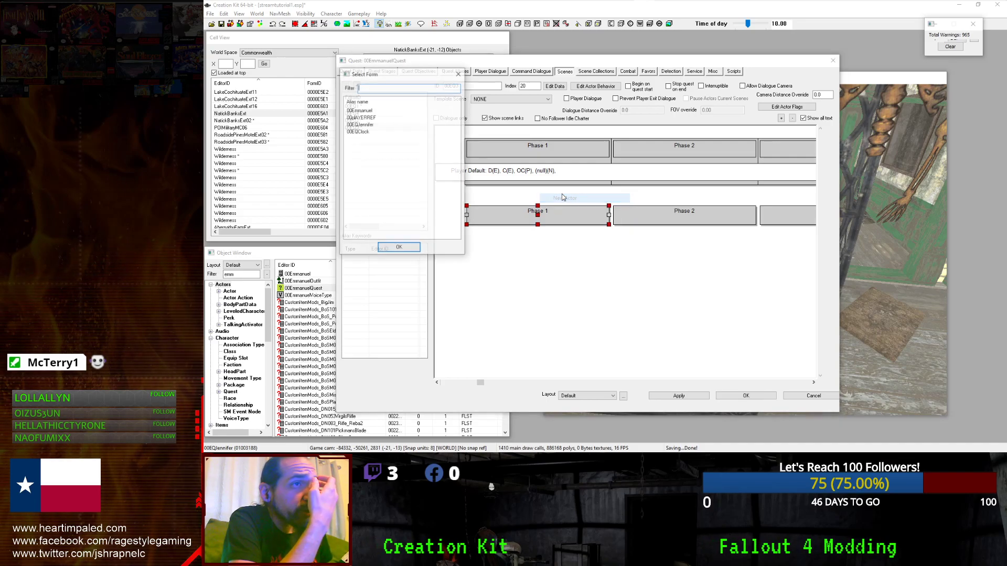
{"action": "double_click", "coordinate": [382, 124]}
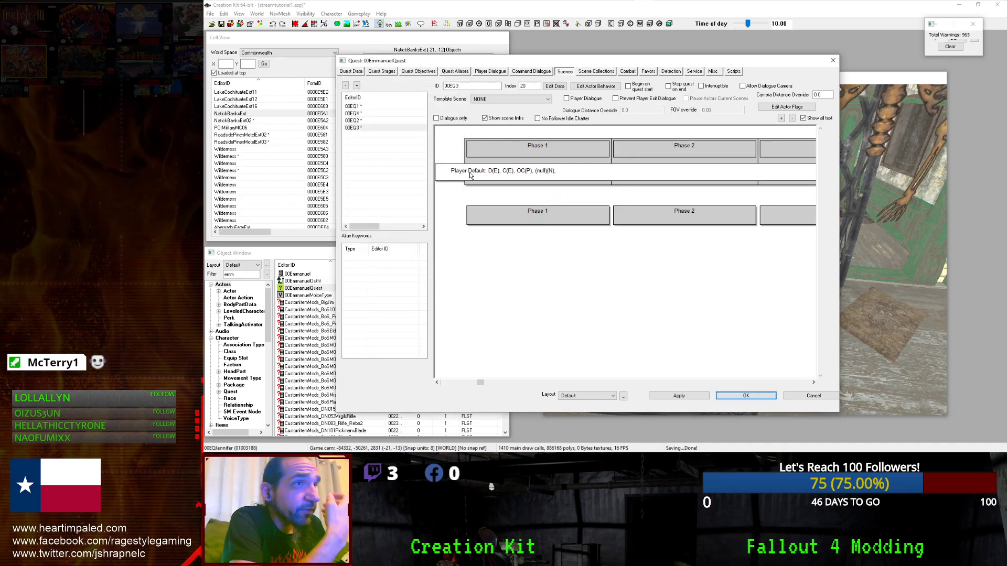
{"action": "right_click", "coordinate": [559, 197]}
{"action": "left_click", "coordinate": [581, 201]}
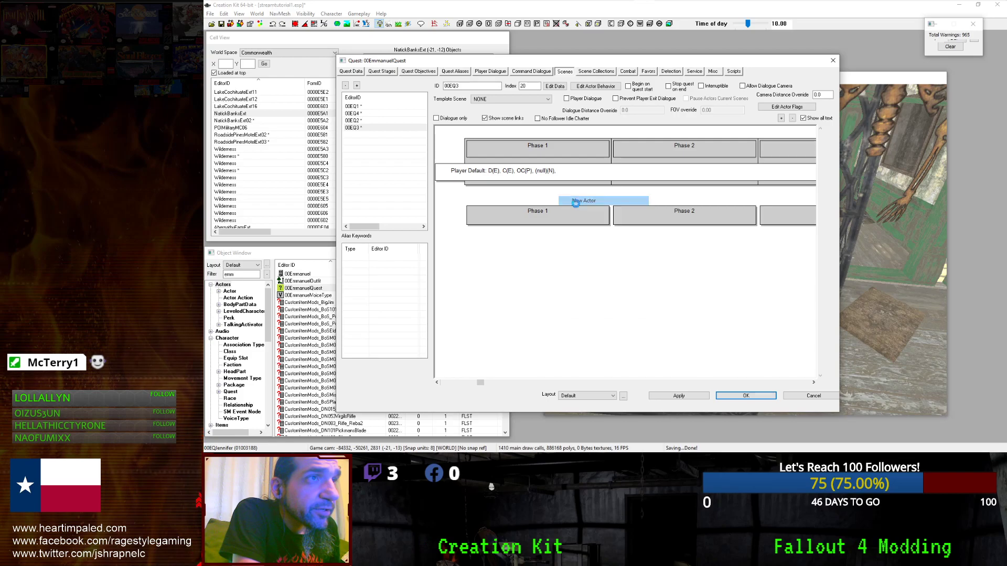
{"action": "double_click", "coordinate": [359, 125]}
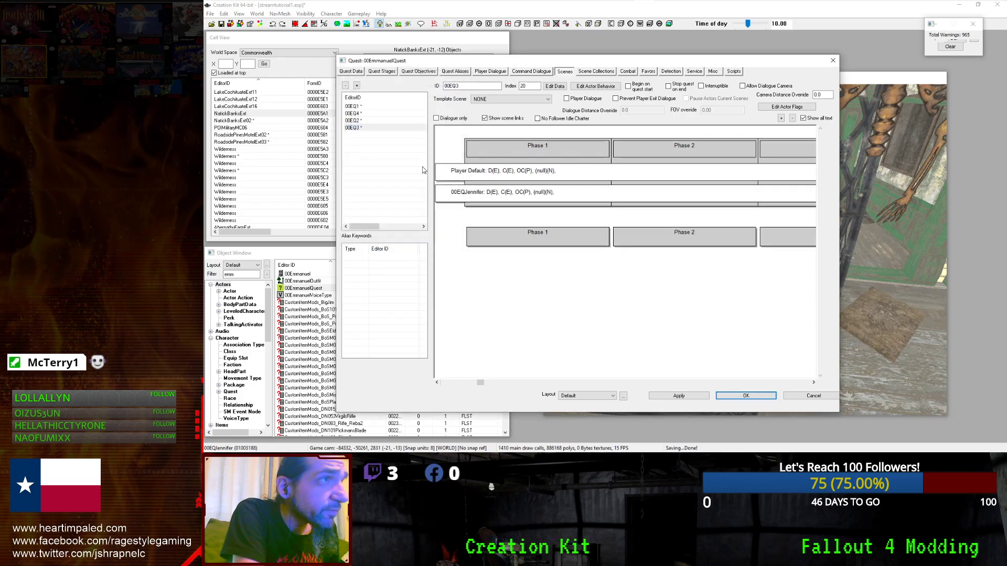
{"action": "left_click", "coordinate": [538, 149]}
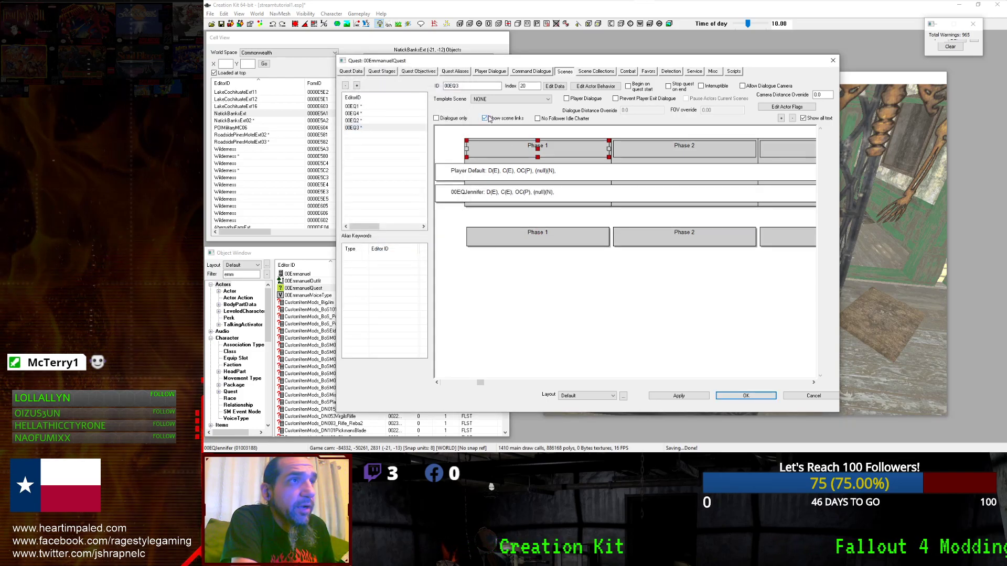
{"action": "left_click", "coordinate": [567, 100]}
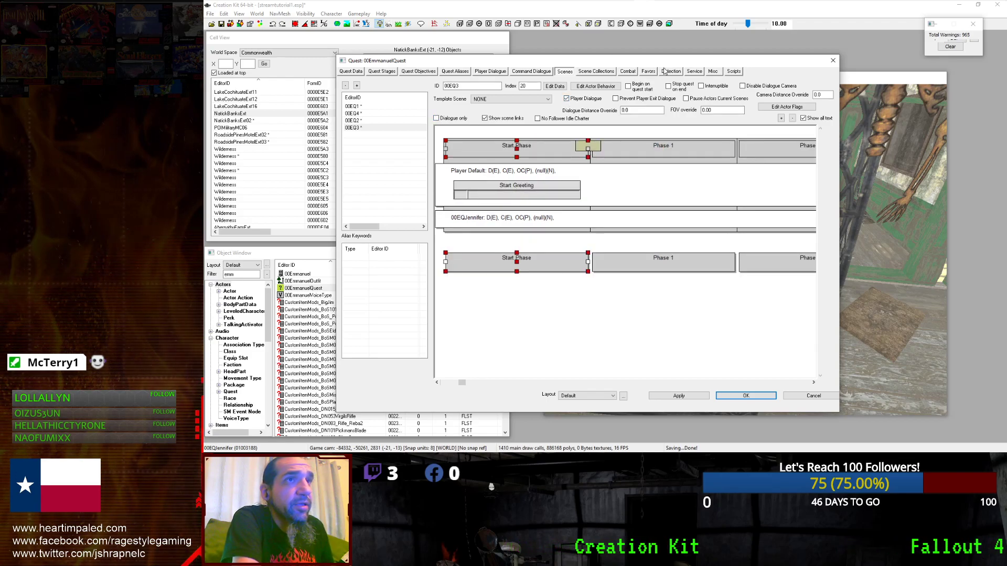
Set the start scene of the greeting about the package and the overrun Coffee Shop to 00EQ3.
{"action": "left_click", "coordinate": [715, 75]}
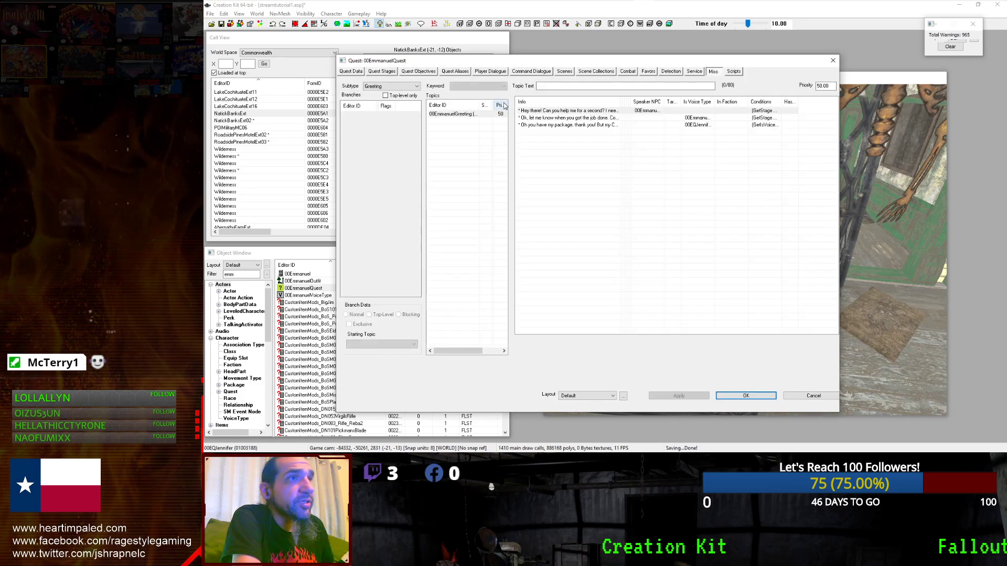
{"action": "left_click", "coordinate": [534, 125]}
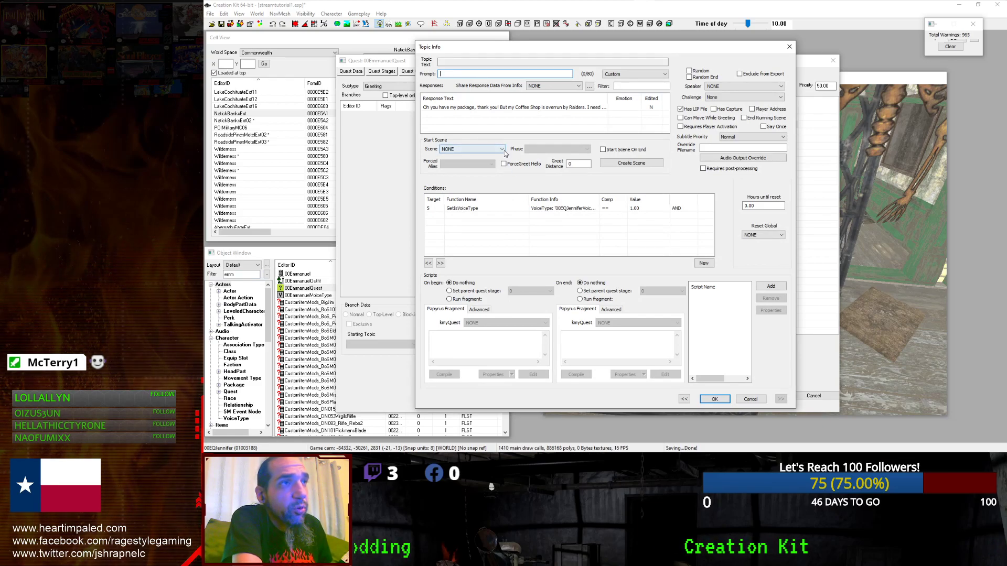
{"action": "left_click", "coordinate": [495, 149]}
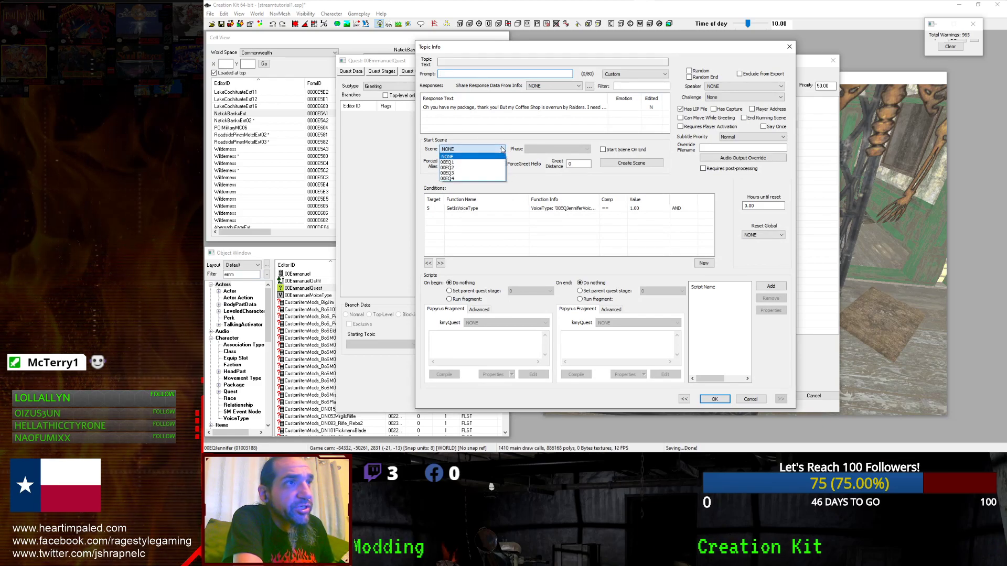
{"action": "left_click", "coordinate": [472, 174]}
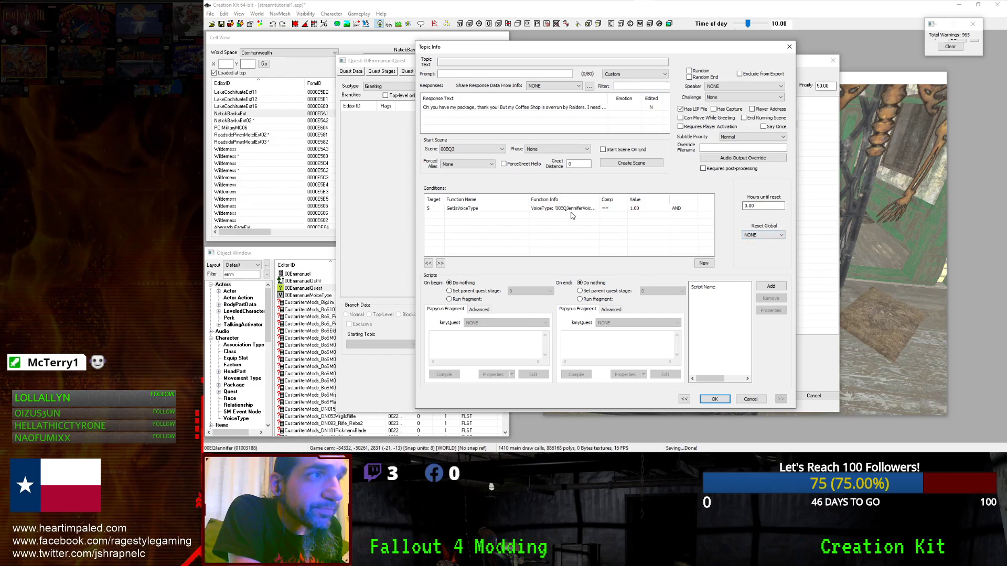
Make the greeting set the parent quest stage to 20 on end, and accept the info.
{"action": "left_click", "coordinate": [602, 292]}
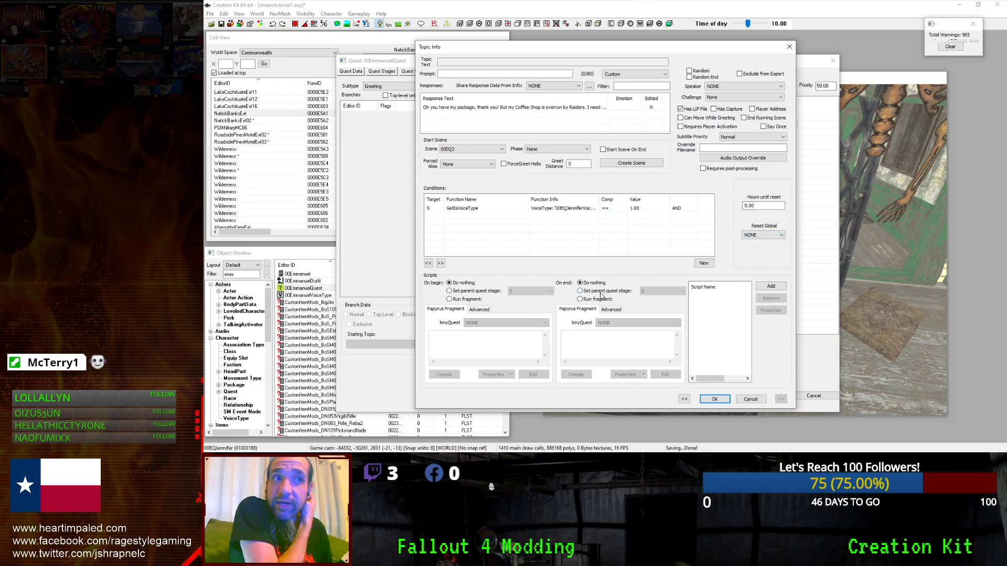
{"action": "left_click", "coordinate": [658, 292]}
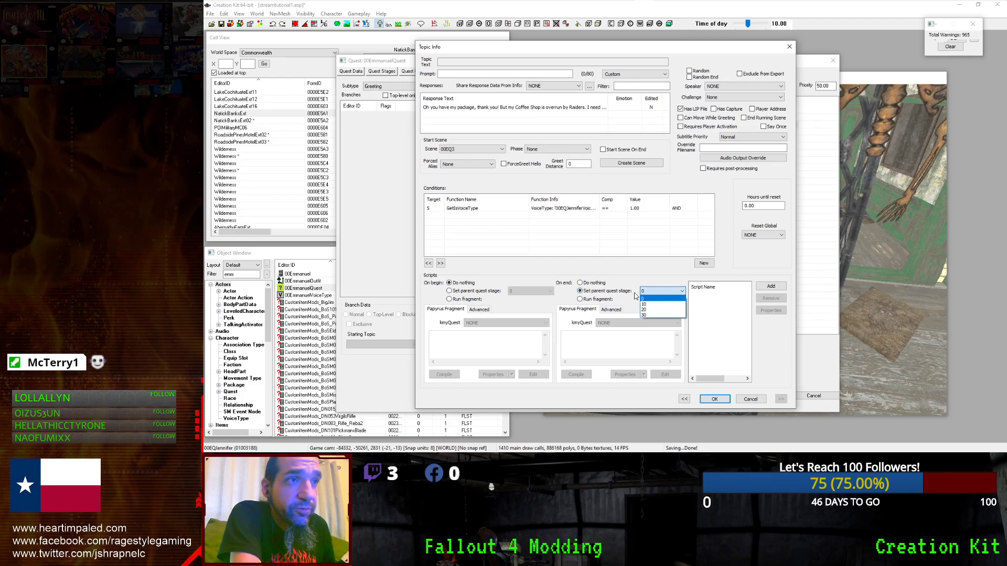
{"action": "left_click", "coordinate": [658, 310]}
{"action": "left_click", "coordinate": [714, 399]}
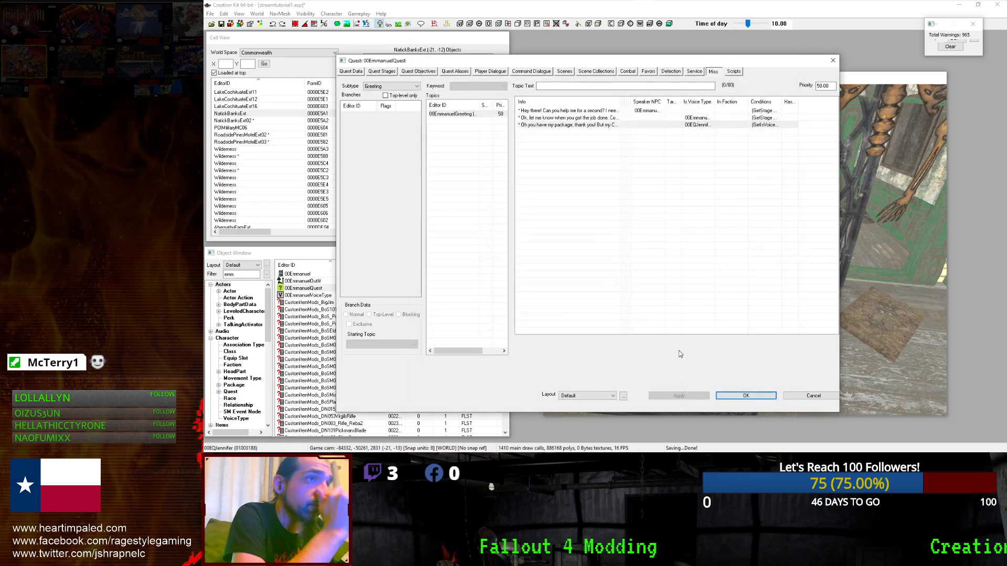
Add a GetStage condition for 00EmmanuelQuest, equal to 10, to the Coffee Shop greeting and accept the info.
{"action": "left_click", "coordinate": [555, 126]}
{"action": "double_click", "coordinate": [570, 126]}
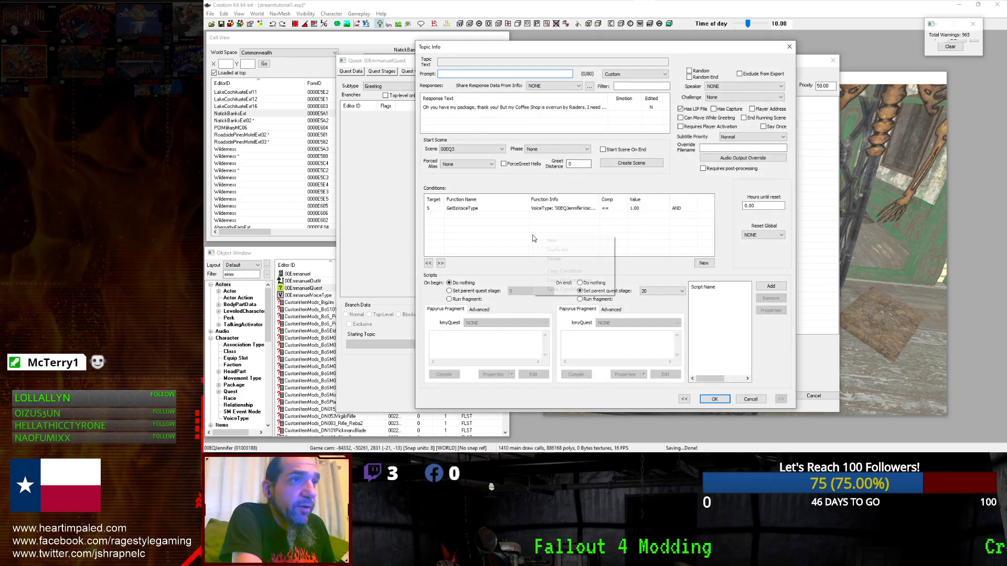
{"action": "double_click", "coordinate": [565, 244]}
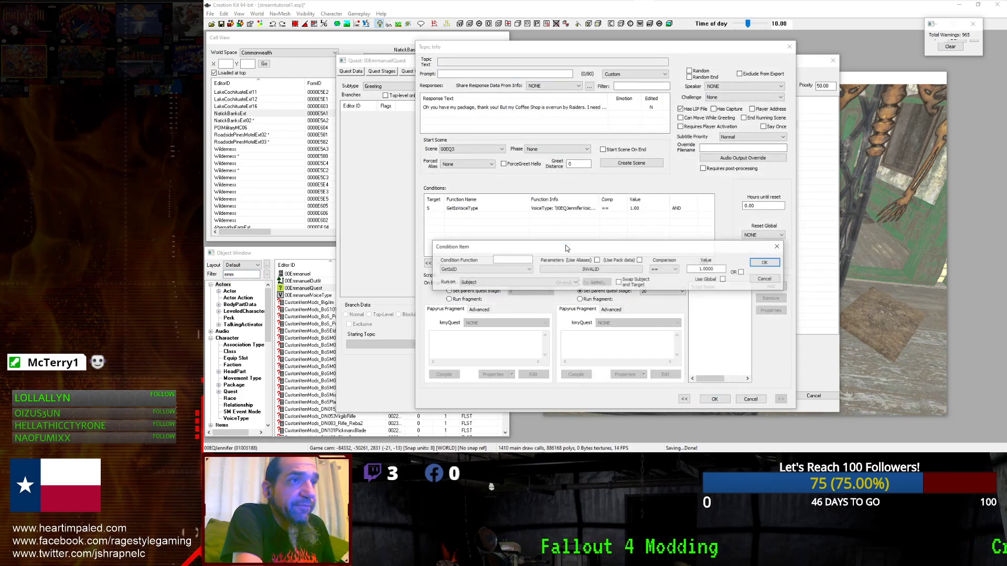
{"action": "left_click", "coordinate": [513, 272]}
{"action": "left_click", "coordinate": [501, 276]}
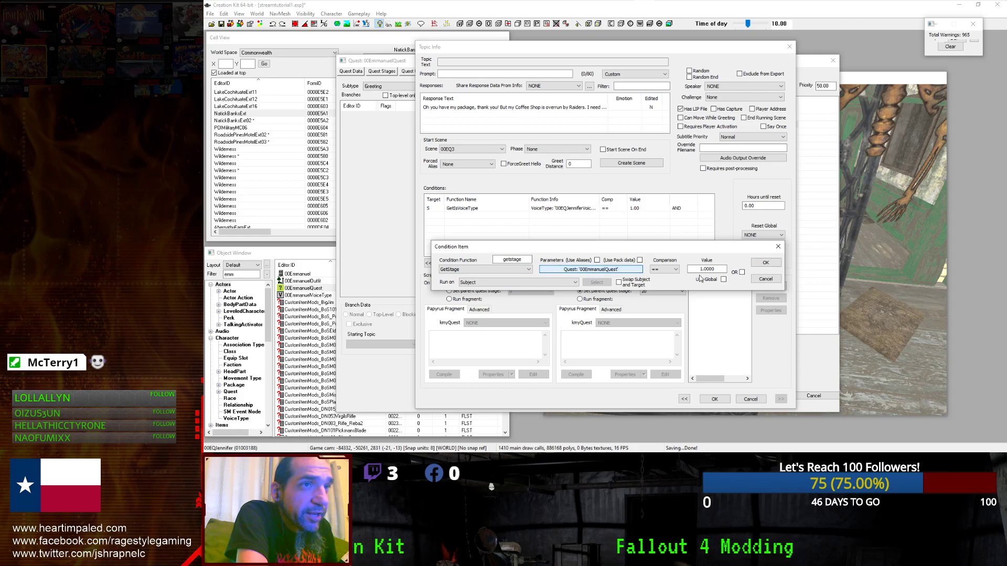
{"action": "left_click_drag", "start_coordinate": [699, 270], "coordinate": [735, 272]}
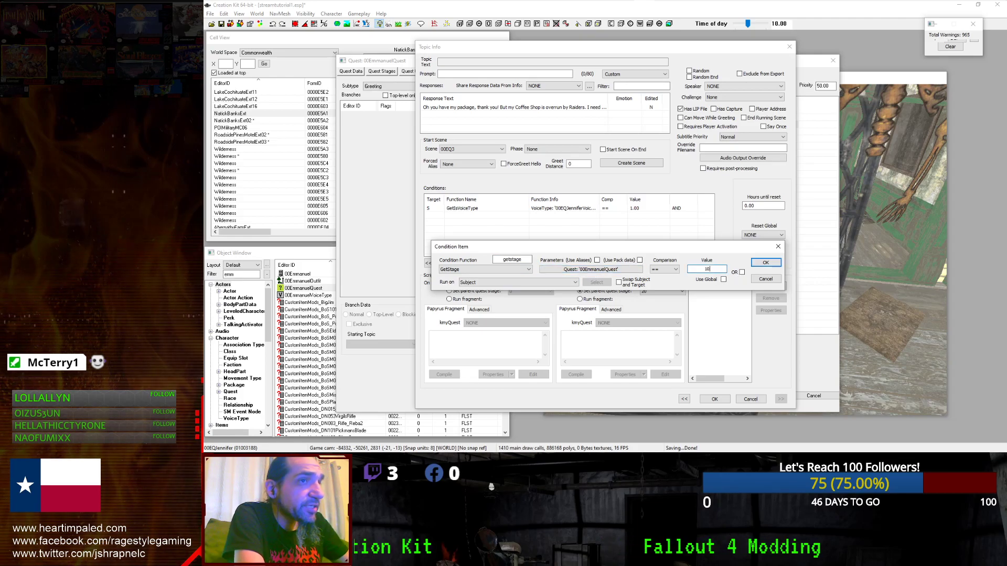
{"action": "key", "text": "Return"}
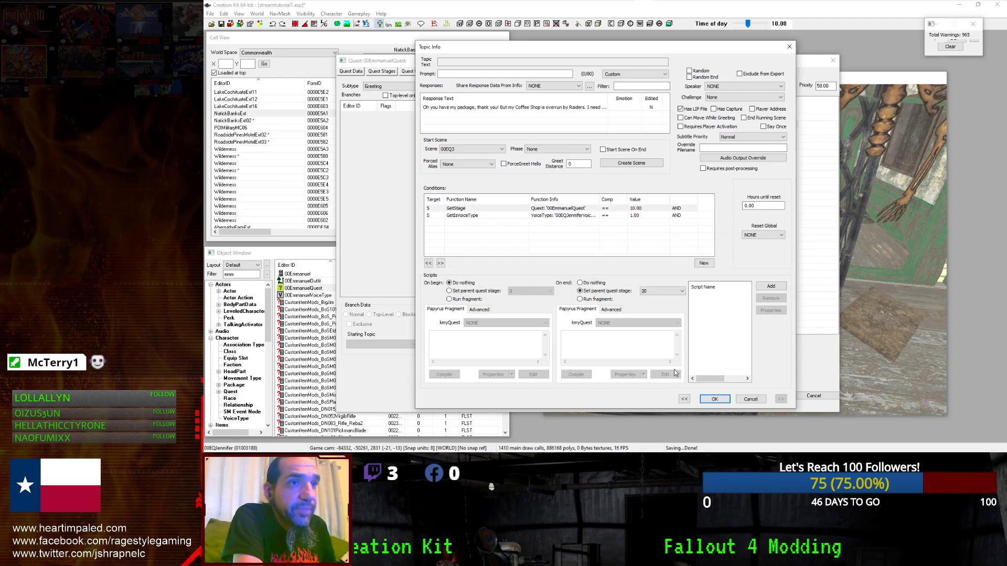
{"action": "left_click", "coordinate": [714, 399]}
Review the Coffee Shop greeting's conditions, the quest stages, and the layouts of scenes 00EQ4, 00EQ2 and 00EQ3.
{"action": "left_click", "coordinate": [592, 127]}
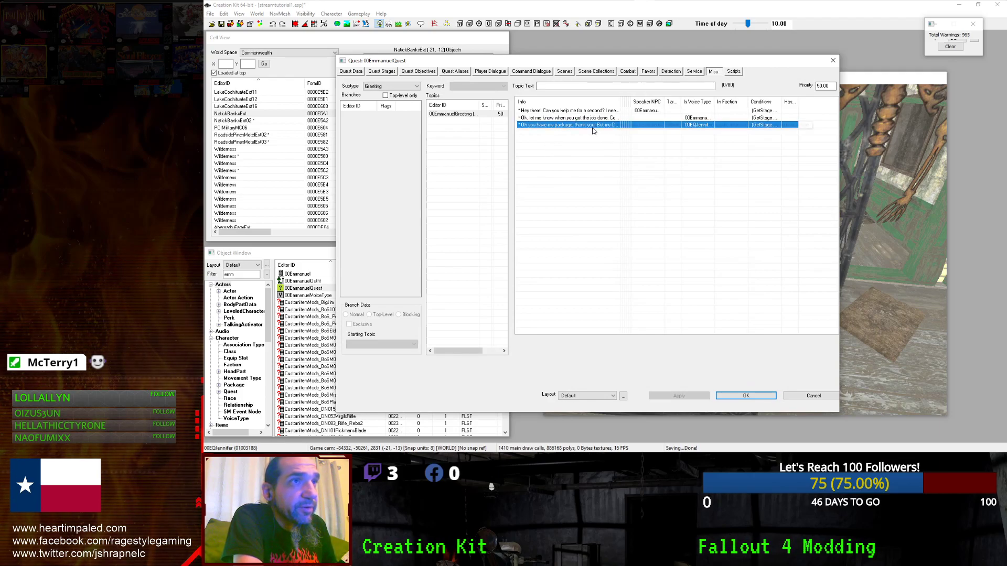
{"action": "double_click", "coordinate": [554, 126]}
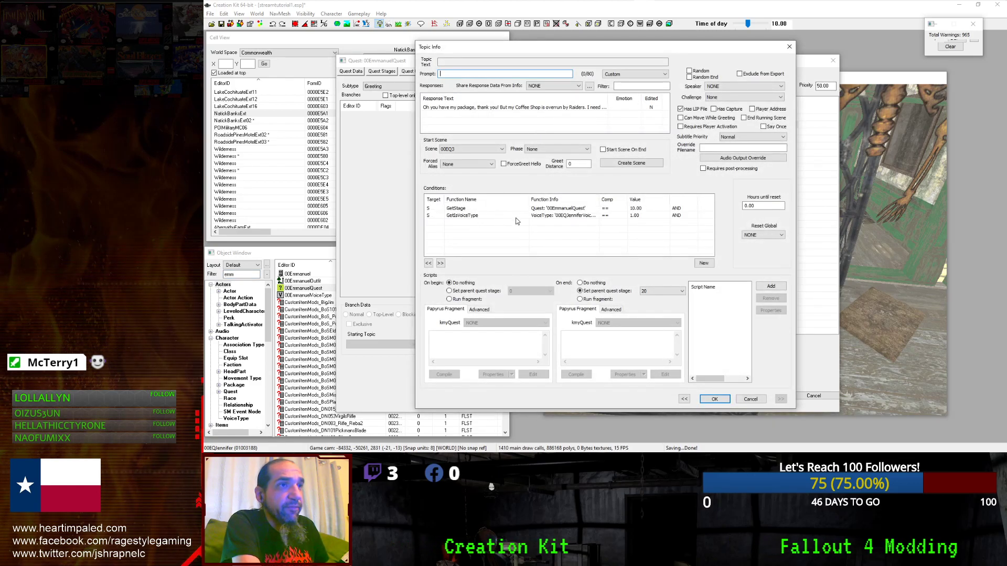
{"action": "left_click", "coordinate": [726, 401]}
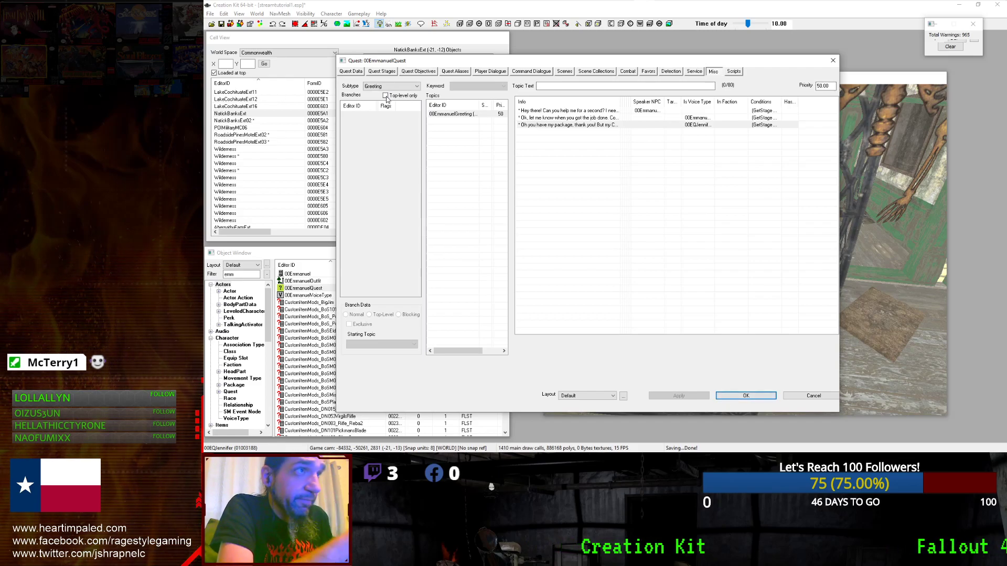
{"action": "left_click", "coordinate": [381, 71]}
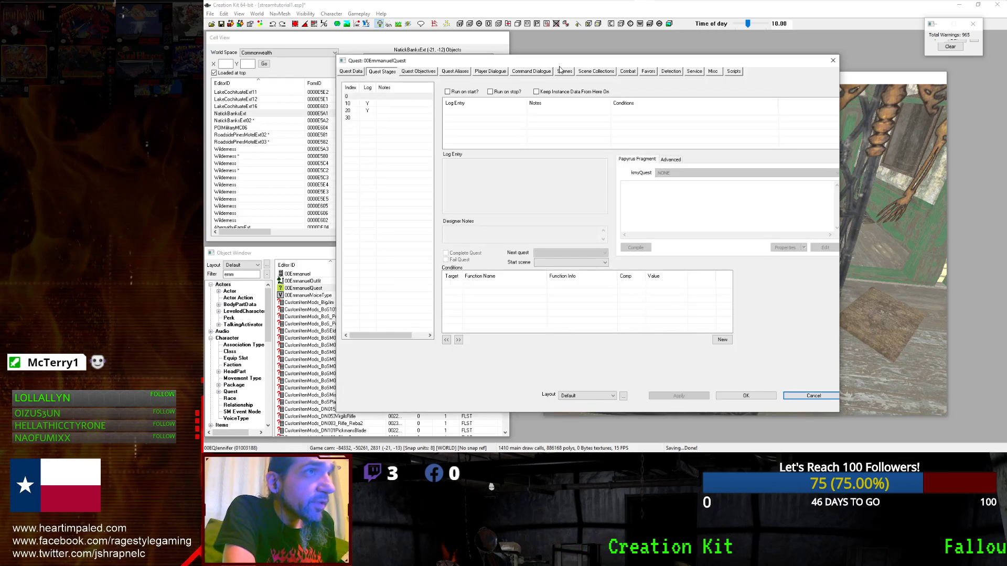
{"action": "left_click", "coordinate": [565, 72]}
{"action": "left_click", "coordinate": [363, 114]}
{"action": "left_click", "coordinate": [363, 120]}
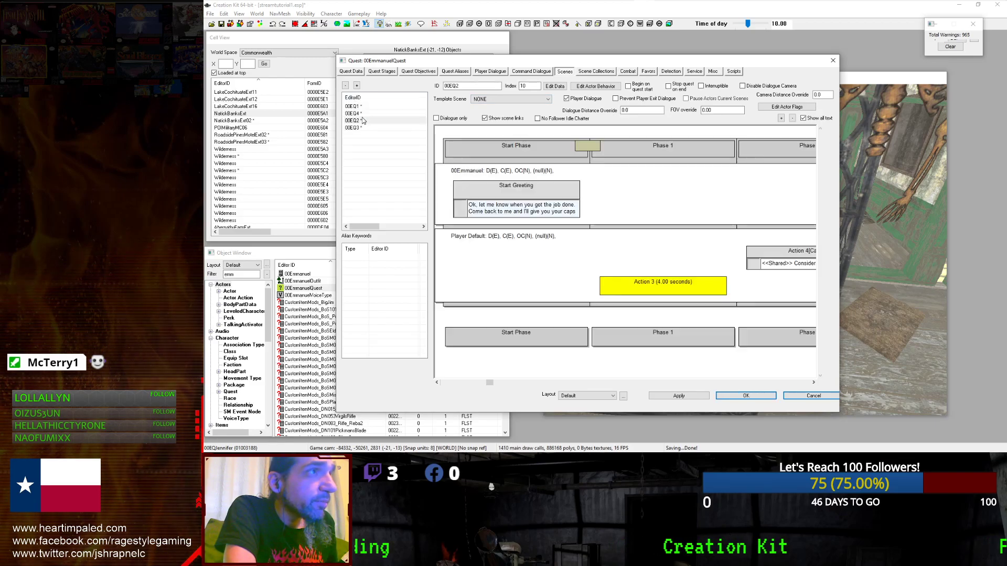
{"action": "left_click", "coordinate": [361, 128]}
{"action": "left_click", "coordinate": [366, 121]}
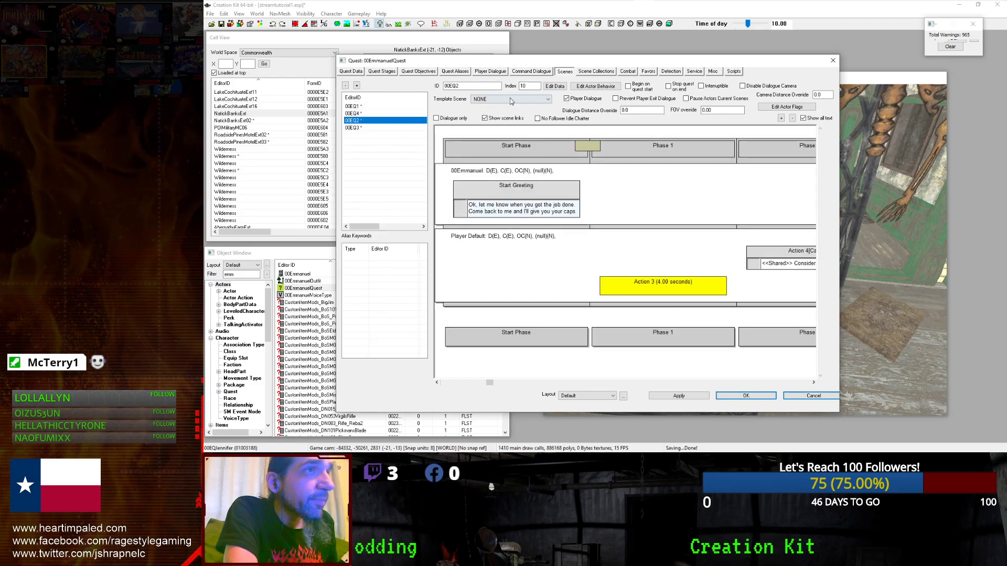
Add a 7-second timer action for 00EQJennifer in Phase 1 of scene 00EQ3.
{"action": "left_click", "coordinate": [367, 128]}
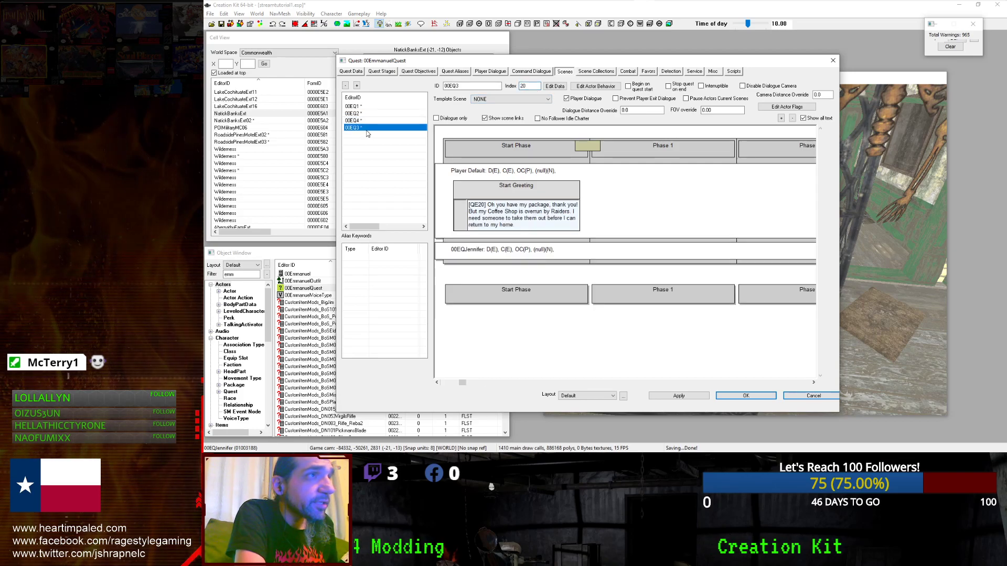
{"action": "left_click", "coordinate": [365, 121]}
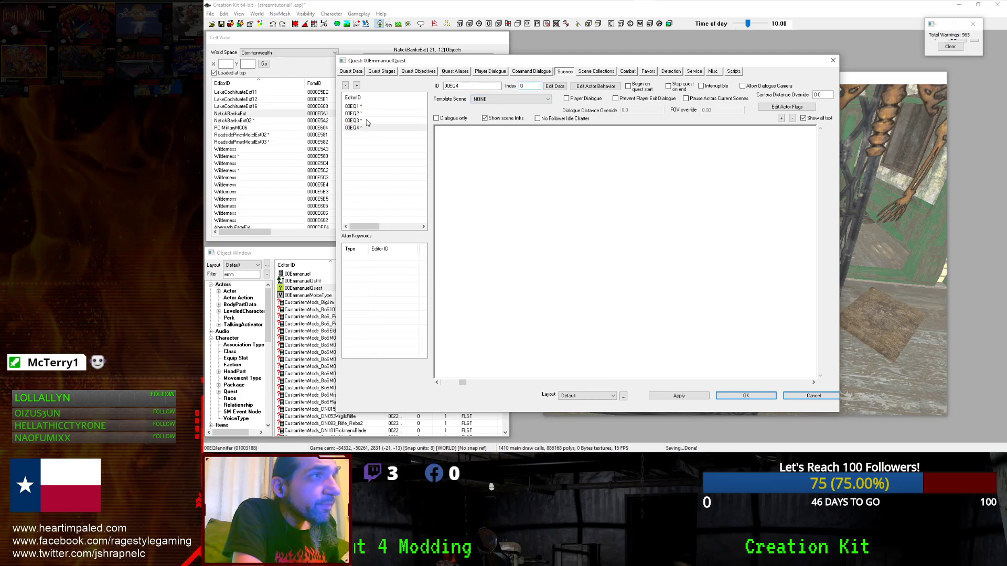
{"action": "left_click", "coordinate": [361, 127]}
{"action": "left_click", "coordinate": [367, 114]}
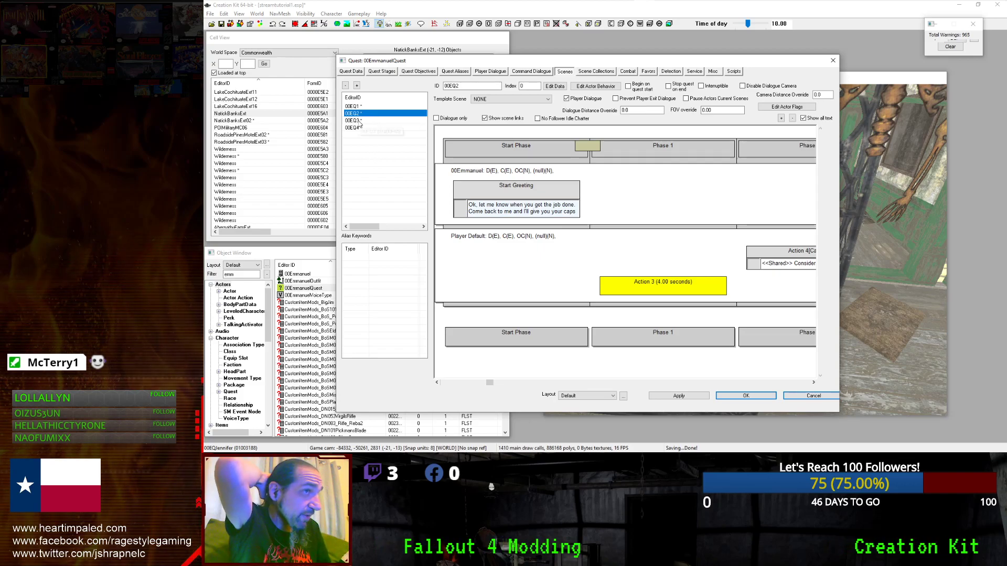
{"action": "left_click", "coordinate": [358, 121]}
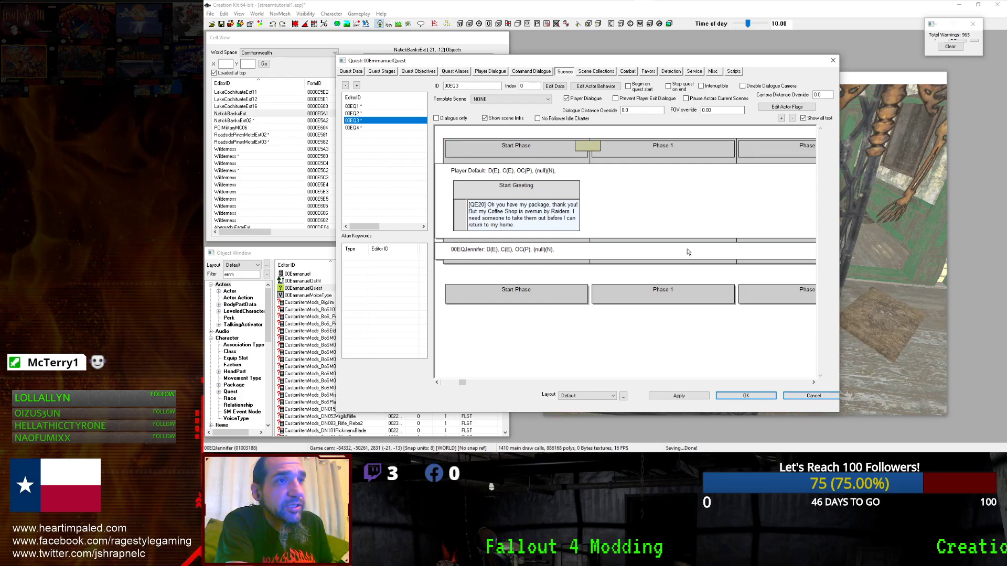
{"action": "right_click", "coordinate": [653, 252]}
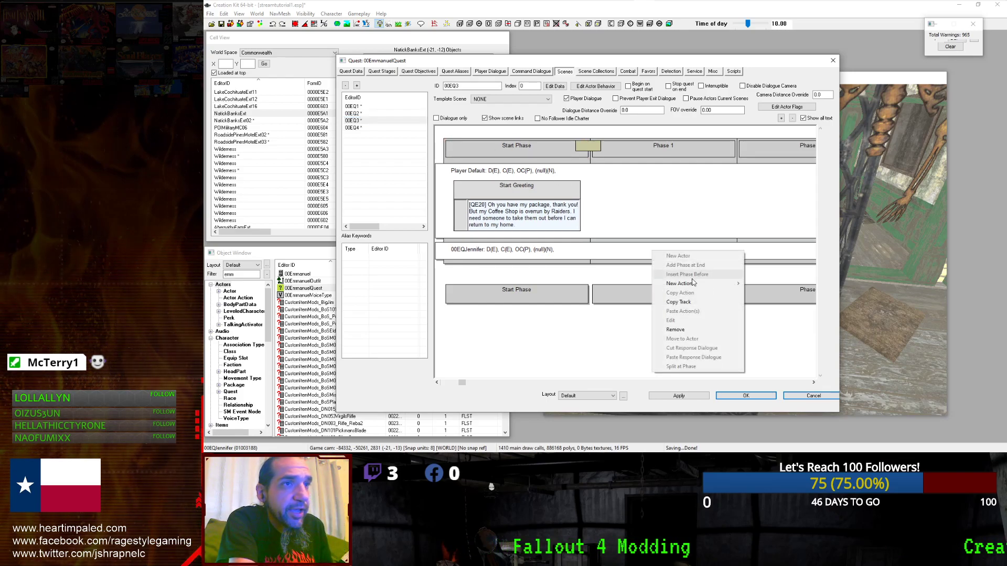
{"action": "mouse_move", "coordinate": [693, 283]}
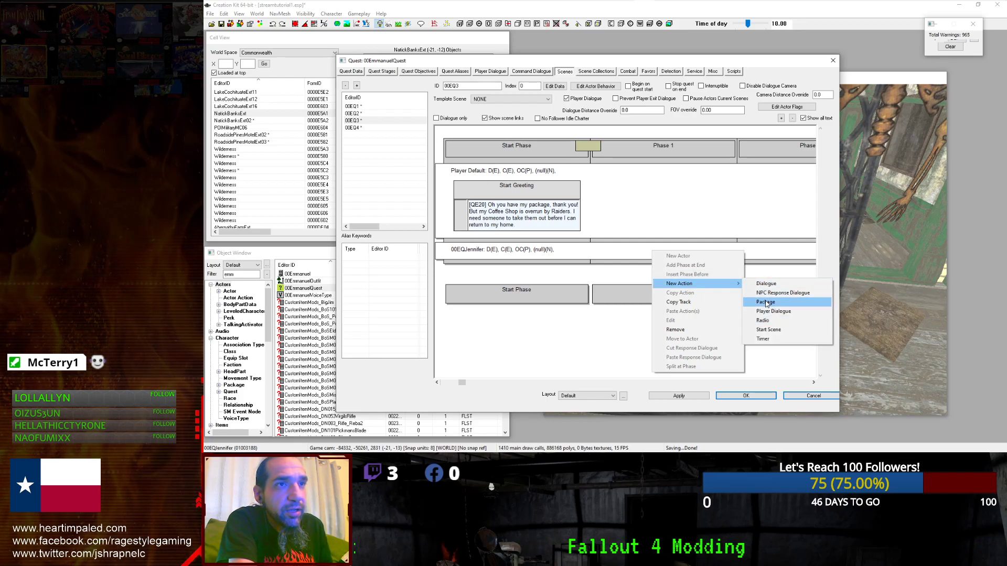
{"action": "left_click", "coordinate": [763, 339]}
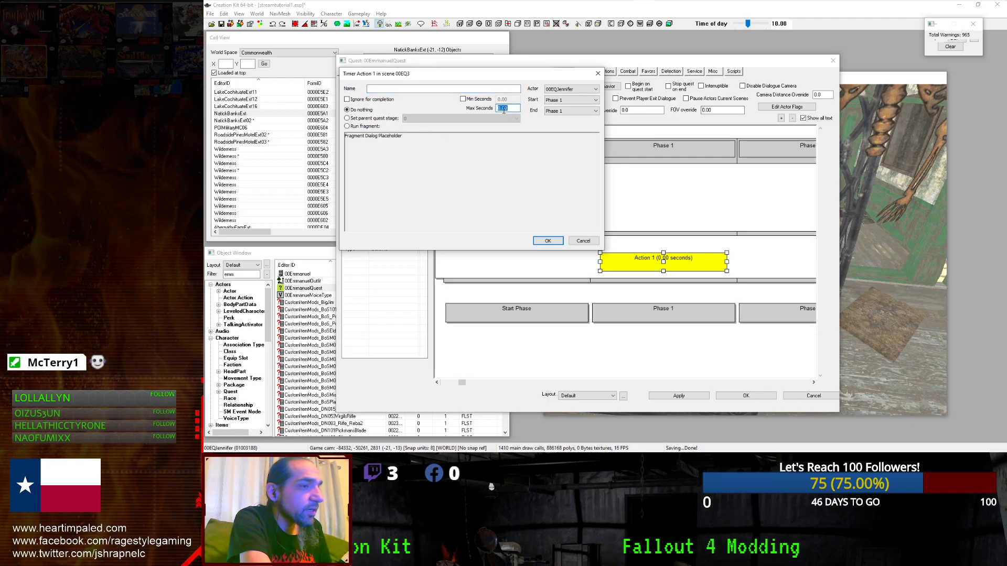
{"action": "left_click", "coordinate": [541, 238]}
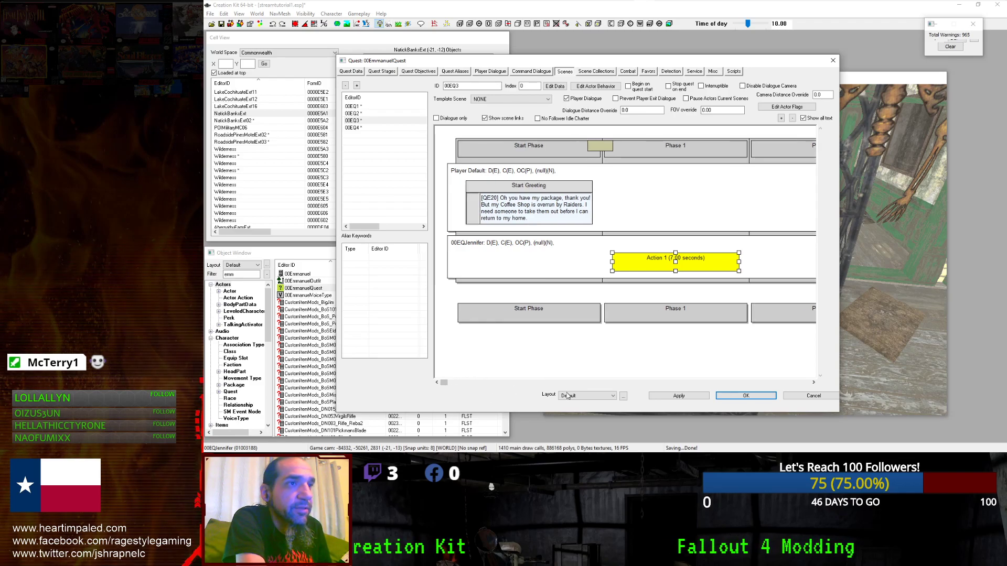
Add a dialogue action for 00EQJennifer in Phase 3 of scene 00EQ3 and create a new info in it.
{"action": "left_click", "coordinate": [491, 382]}
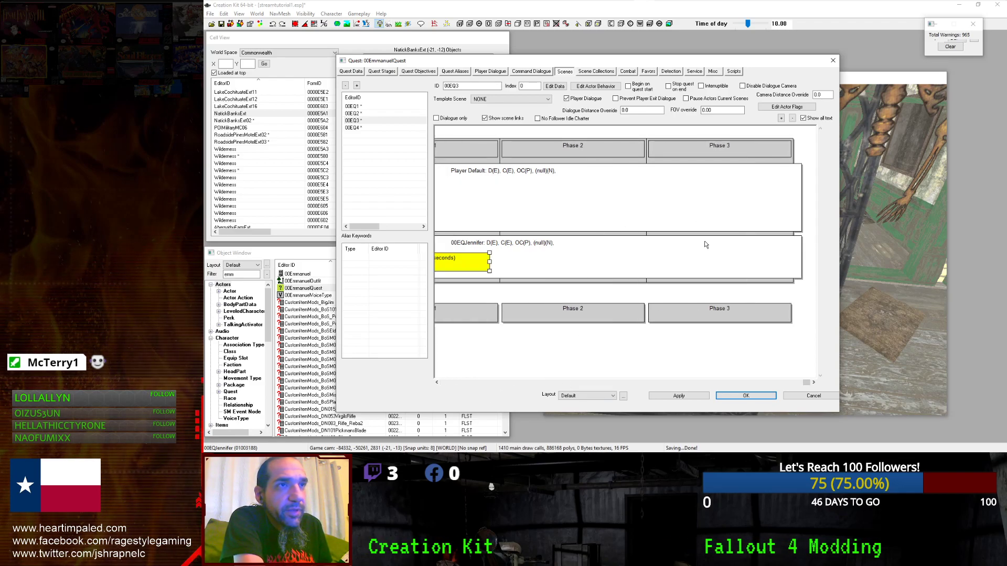
{"action": "right_click", "coordinate": [713, 268]}
{"action": "mouse_move", "coordinate": [771, 300]}
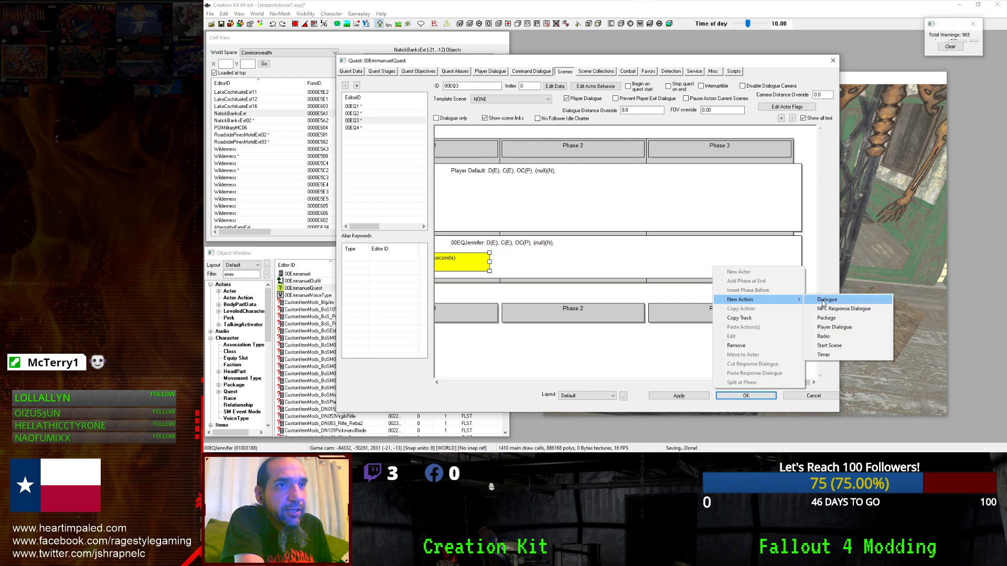
{"action": "left_click", "coordinate": [822, 301]}
{"action": "right_click", "coordinate": [422, 244]}
{"action": "left_click", "coordinate": [441, 250]}
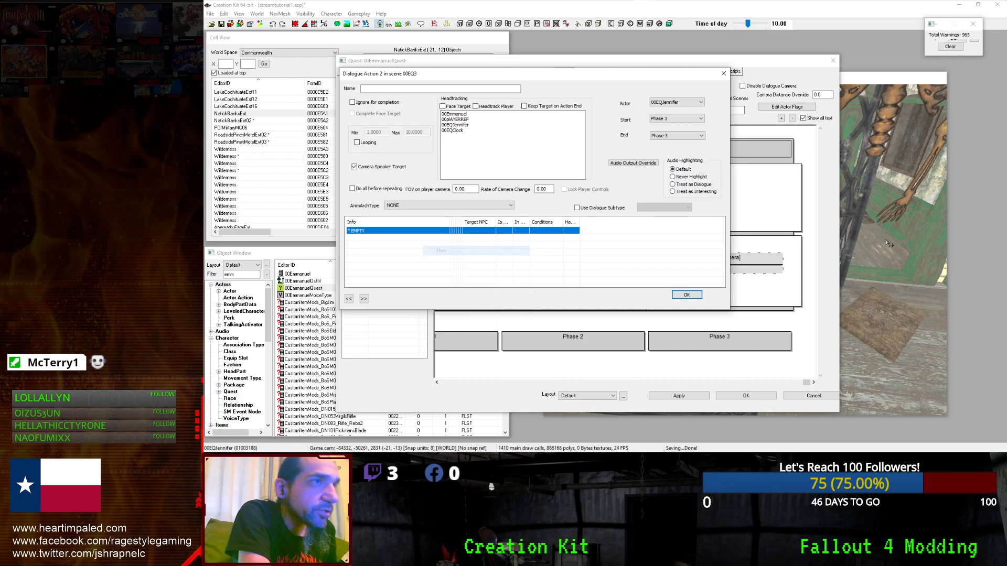
Enter the info's response text "Yes I have brought your package. I'll clean out the coffee shop. Just wait here until I have returned.".
{"action": "double_click", "coordinate": [417, 231]}
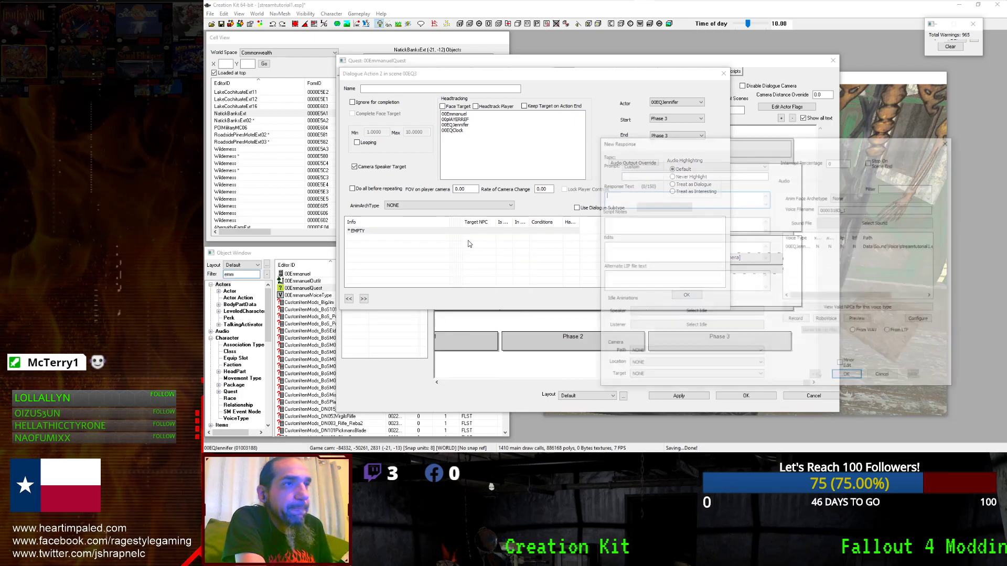
{"action": "type", "text": "Yes I have brought your package. I'll clea"}
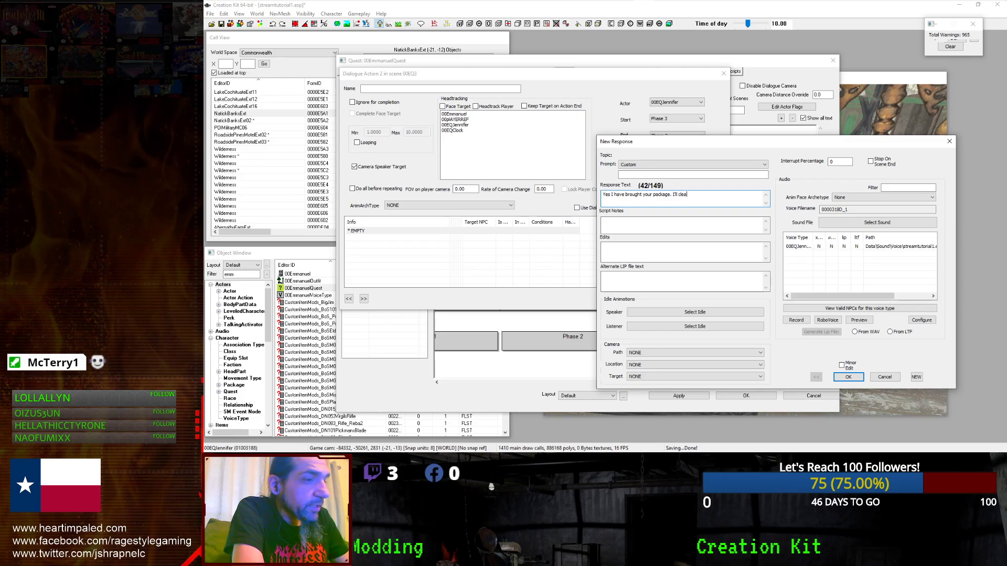
{"action": "type", "text": "n out the r"}
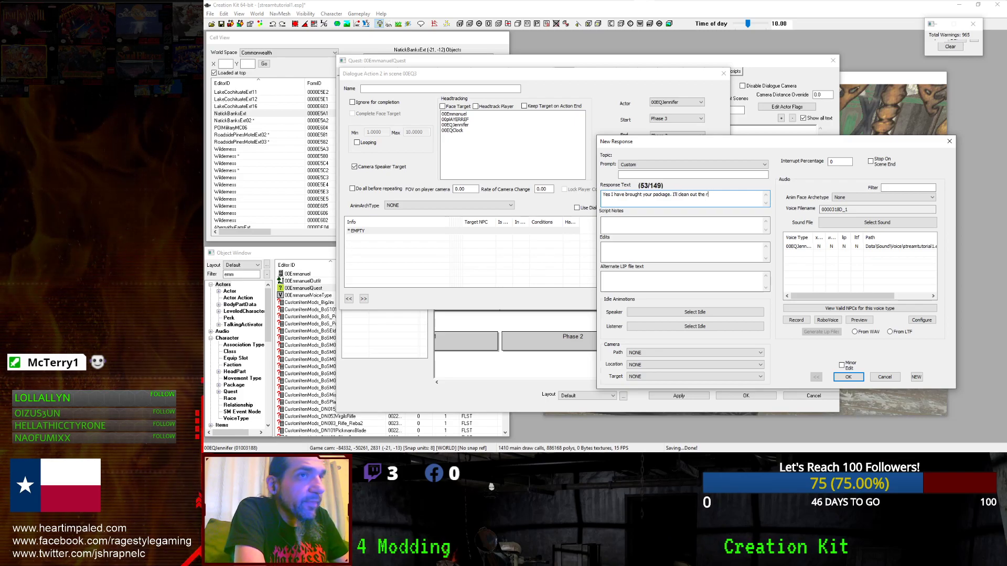
{"action": "type", "text": "e "}
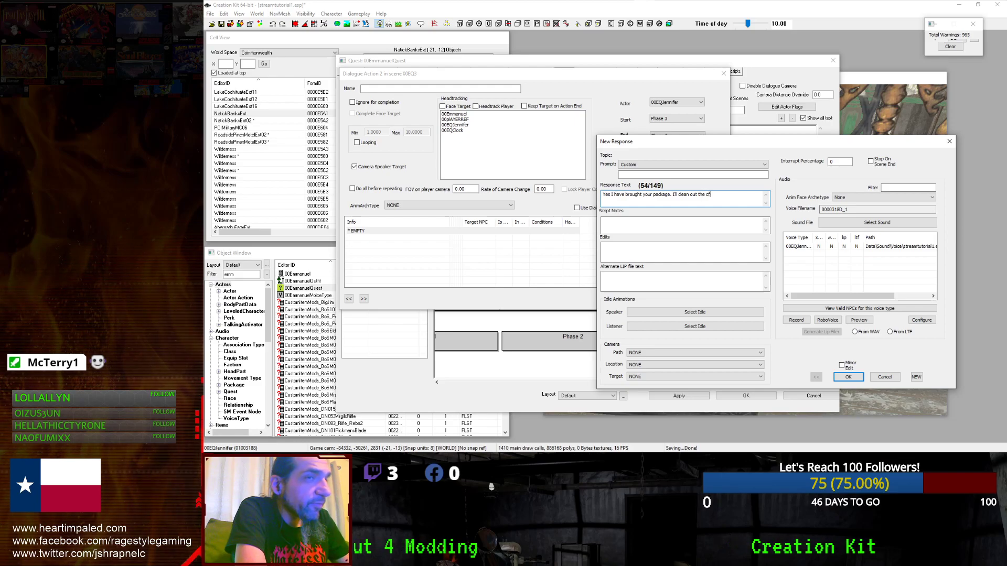
{"action": "type", "text": "coffee"}
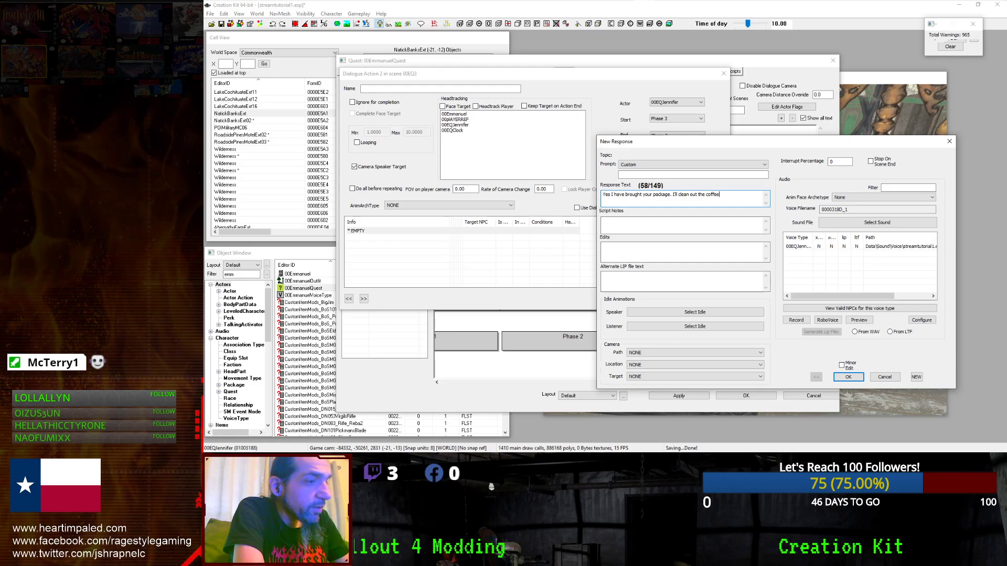
{"action": "type", "text": " shop"}
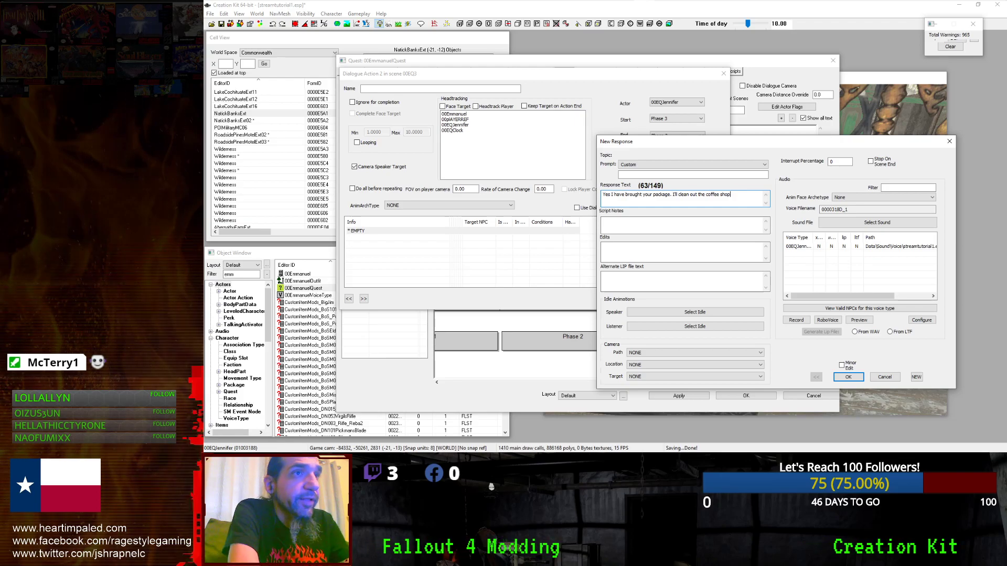
{"action": "key", "text": "BackSpace"}
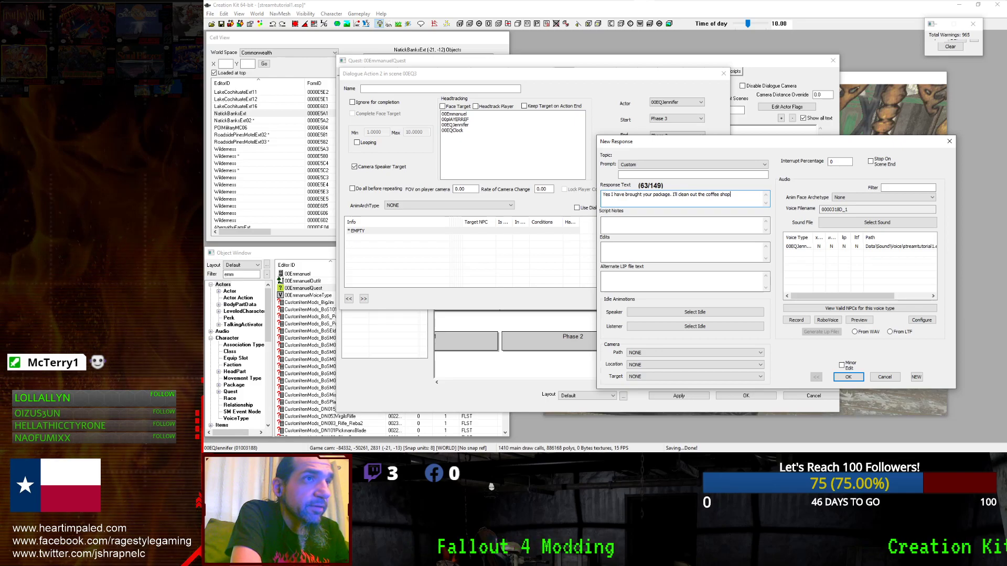
{"action": "type", "text": "."}
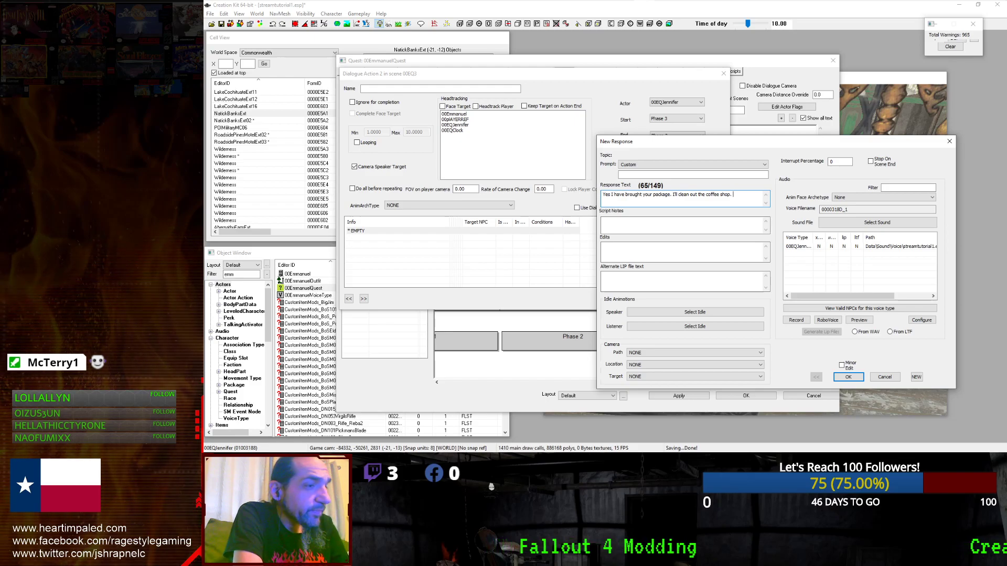
{"action": "type", "text": "Just wait he"}
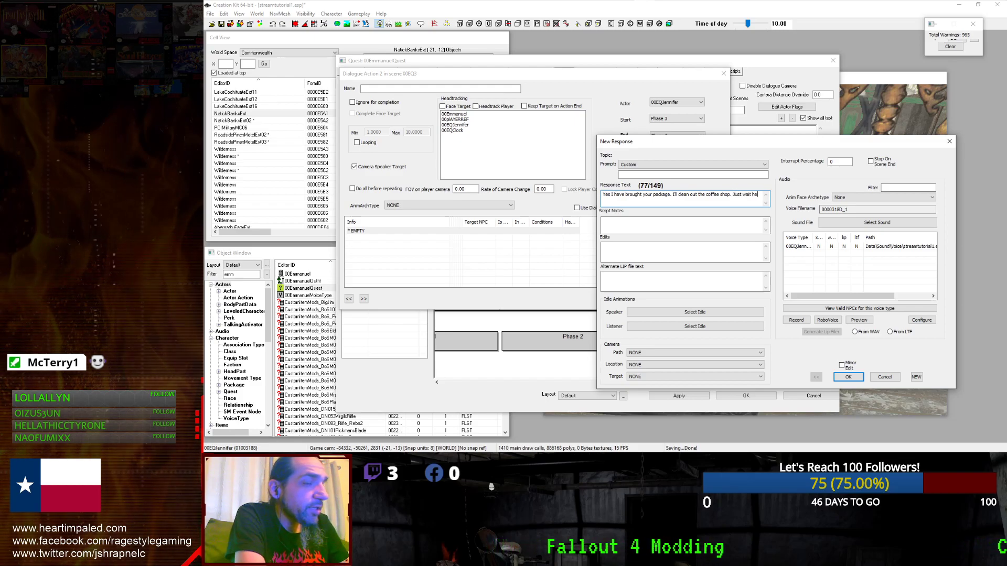
{"action": "type", "text": "re until I have returned."}
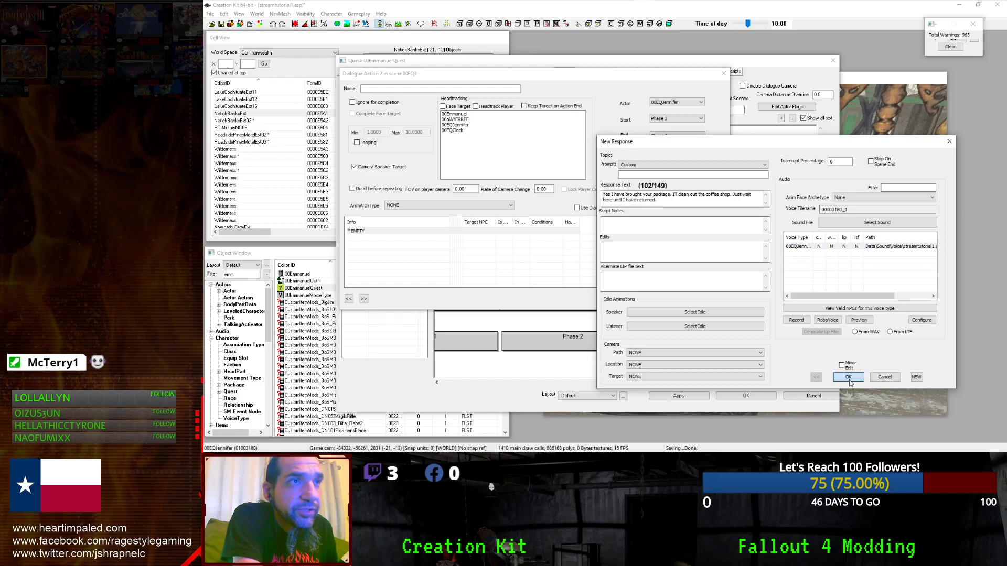
{"action": "left_click", "coordinate": [848, 378]}
Create a GetIsID condition on the new topic info and open its function parameters.
{"action": "left_click", "coordinate": [476, 106]}
{"action": "left_click", "coordinate": [583, 224]}
{"action": "right_click", "coordinate": [540, 231]}
{"action": "left_click", "coordinate": [545, 239]}
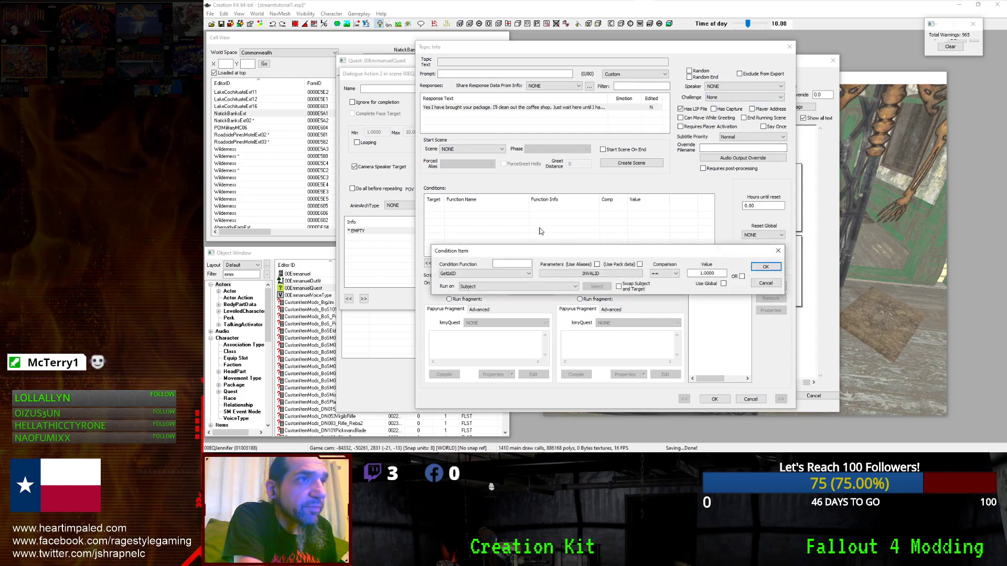
{"action": "left_click", "coordinate": [506, 273]}
{"action": "left_click", "coordinate": [506, 281]}
{"action": "left_click", "coordinate": [540, 273]}
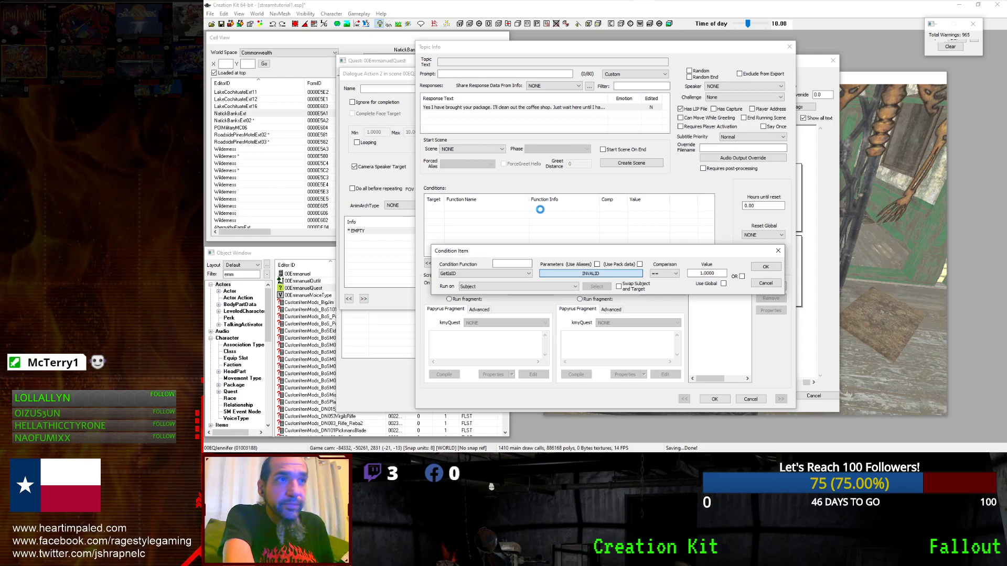
{"action": "left_click", "coordinate": [531, 303]}
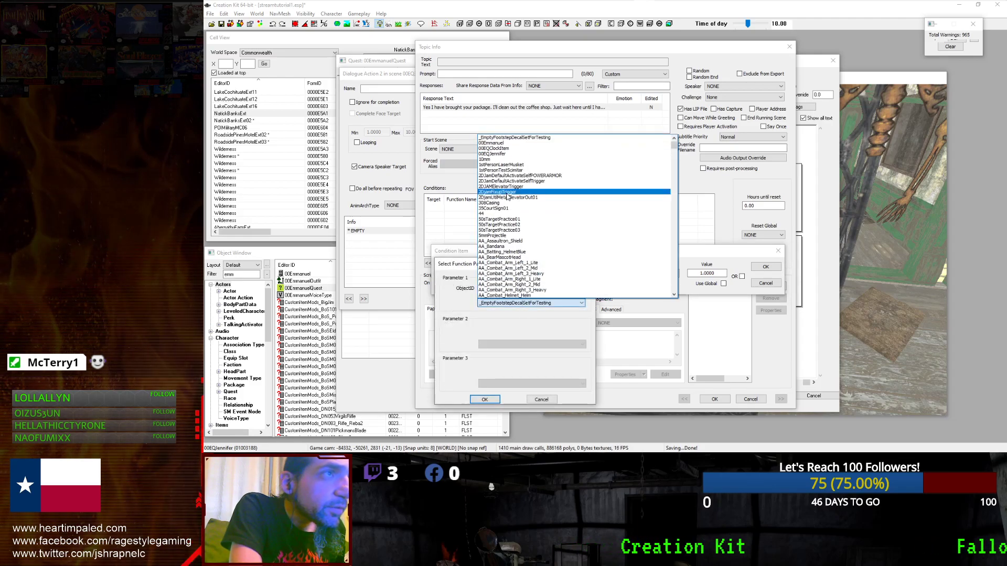
{"action": "type", "text": "plywoodDoor01"}
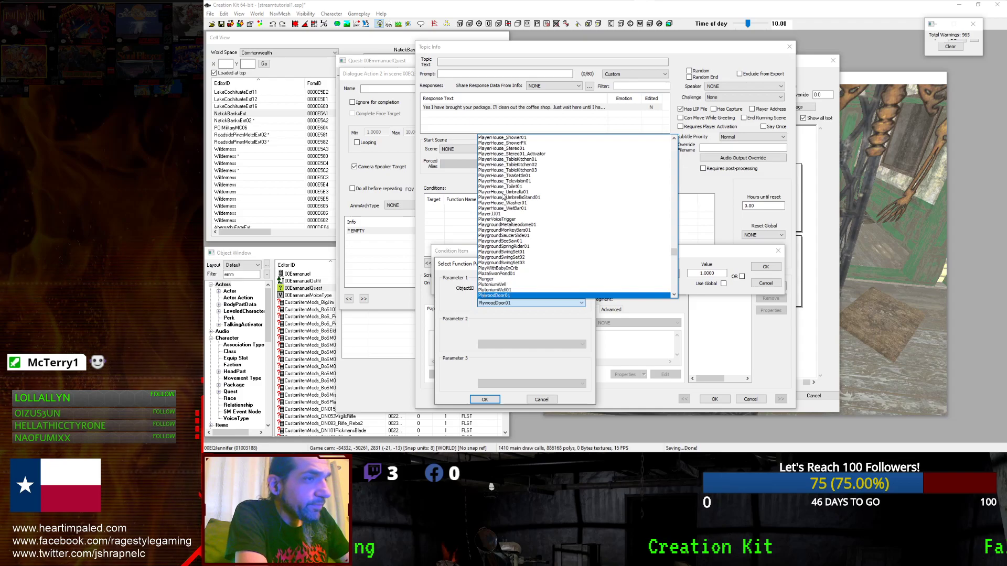
{"action": "scroll", "coordinate": [516, 226], "scroll_direction": "down", "scroll_amount": 4}
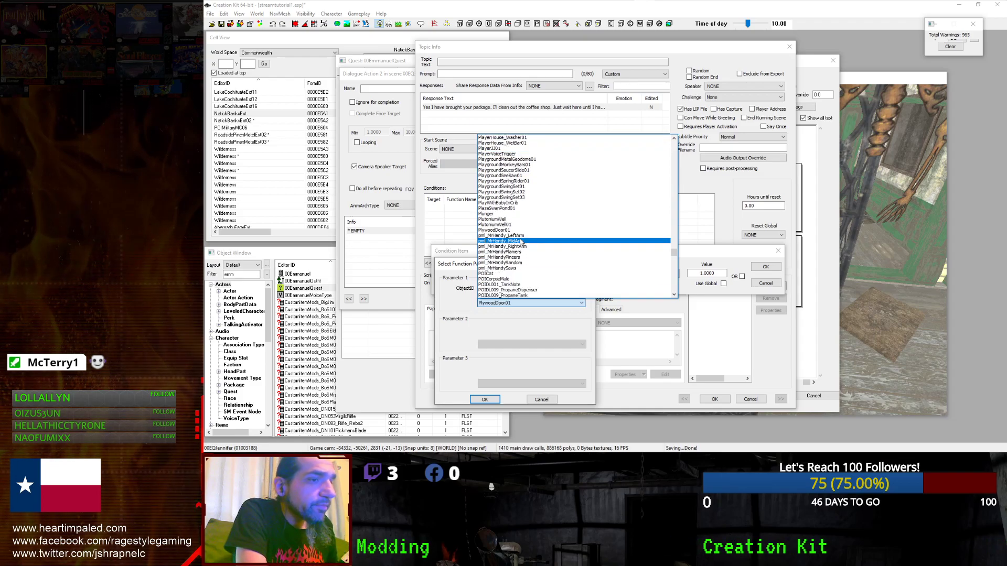
{"action": "scroll", "coordinate": [577, 246], "scroll_direction": "down", "scroll_amount": 15}
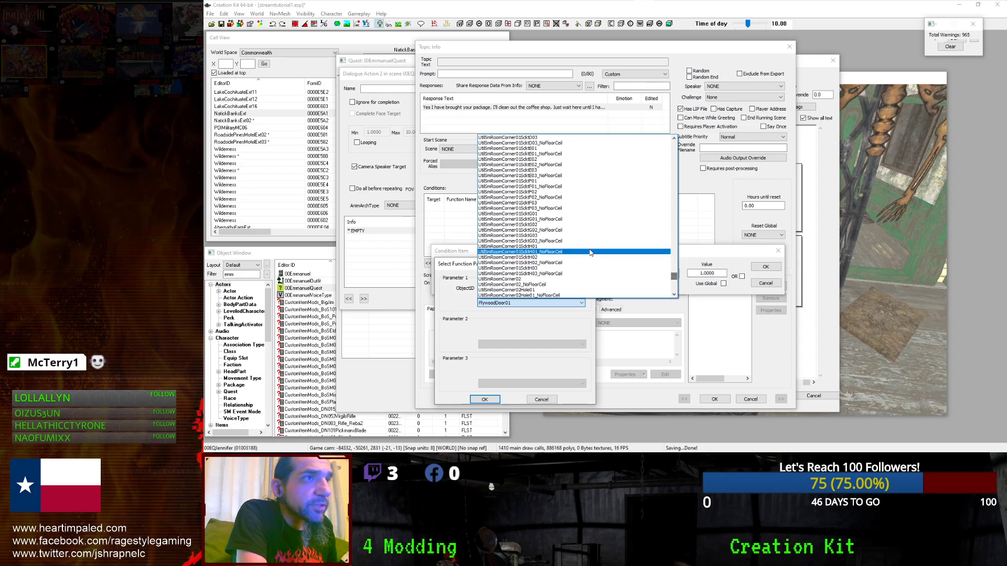
{"action": "scroll", "coordinate": [588, 250], "scroll_direction": "up", "scroll_amount": 8}
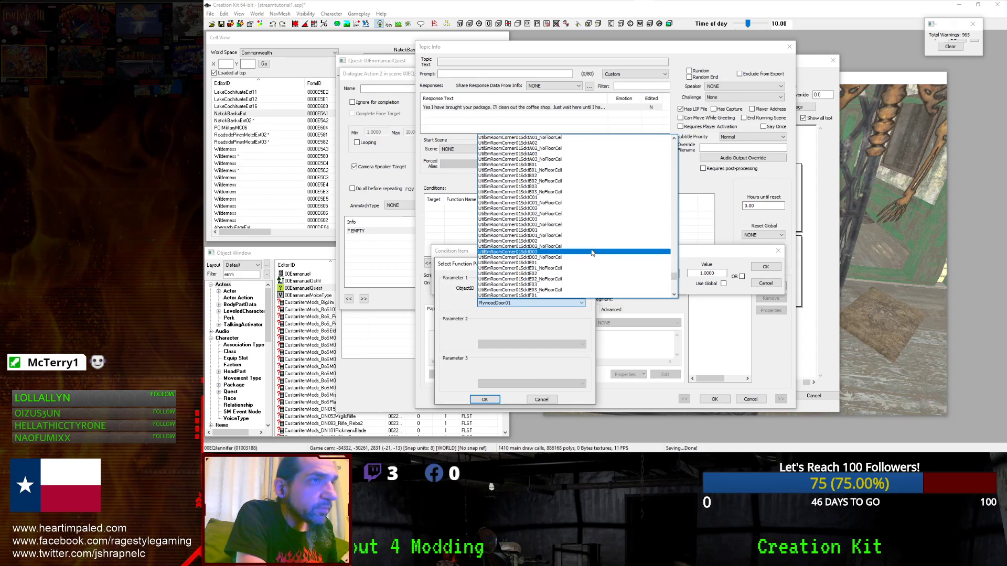
{"action": "scroll", "coordinate": [588, 241], "scroll_direction": "up", "scroll_amount": 6}
{"action": "left_click", "coordinate": [533, 187]}
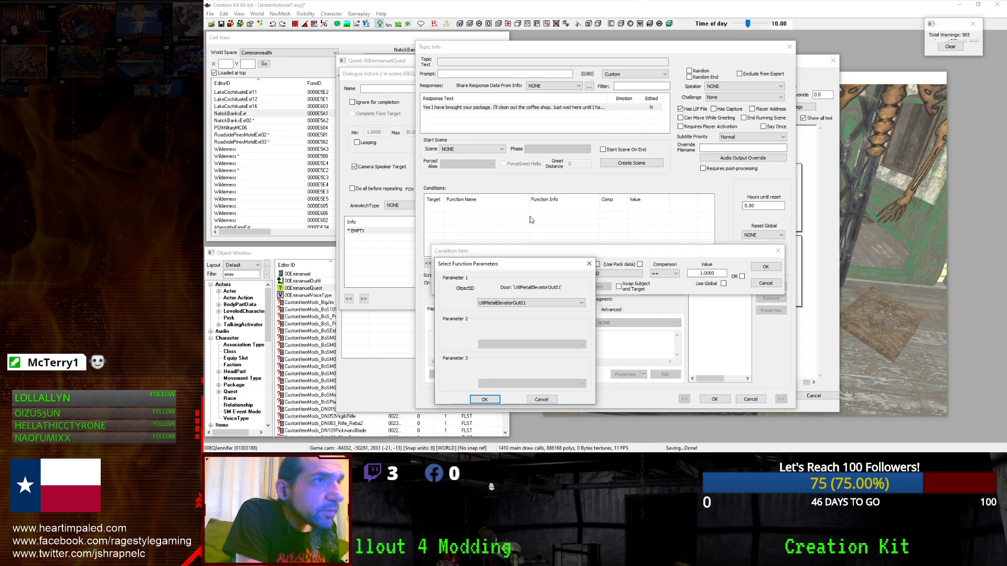
Set the GetIsID condition's object to Player and accept the condition.
{"action": "left_click", "coordinate": [519, 303]}
{"action": "type", "text": "play"}
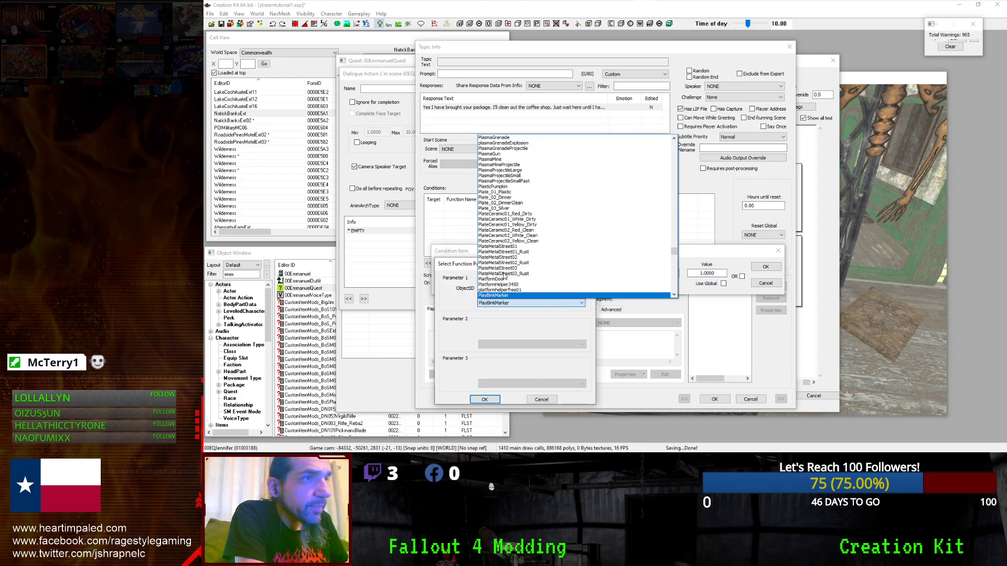
{"action": "type", "text": "er"}
{"action": "key", "text": "Return"}
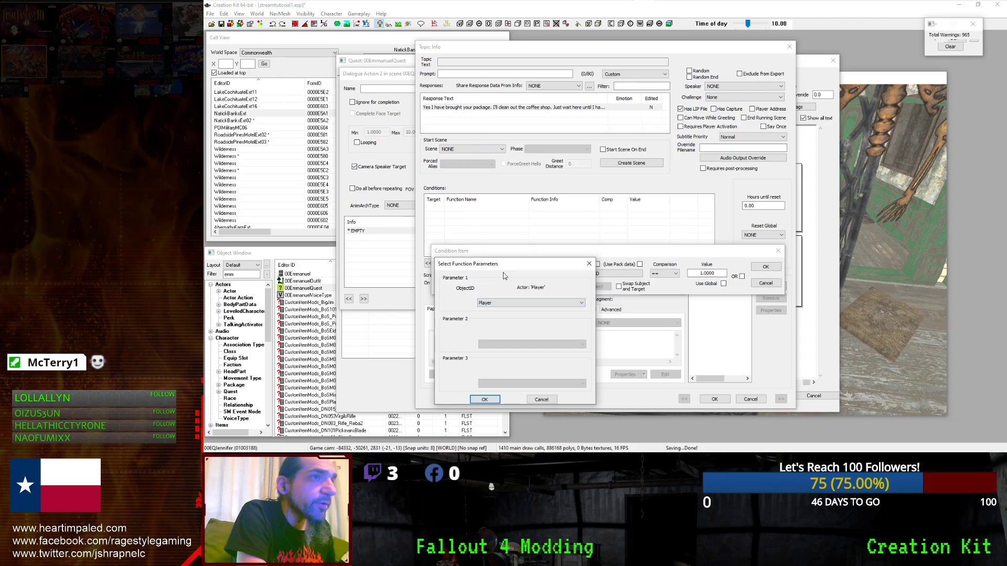
{"action": "key", "text": "Return"}
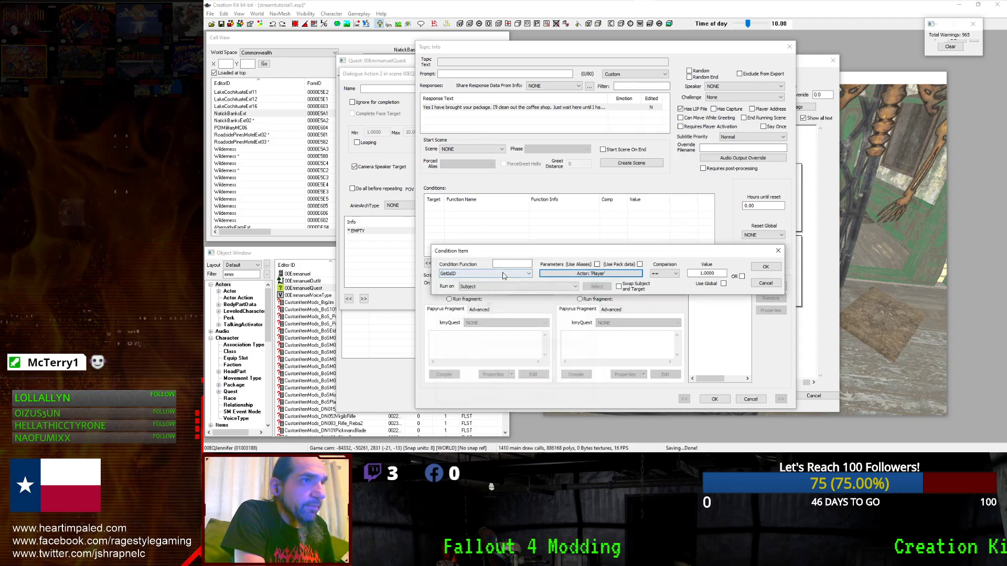
{"action": "left_click", "coordinate": [761, 268]}
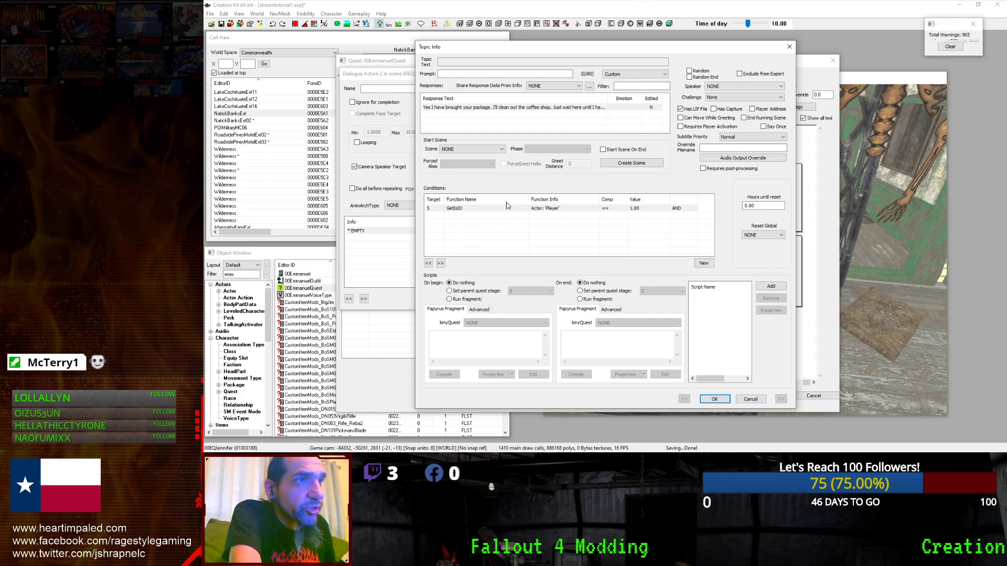
Check the package response's text and voice files, then accept the response, the topic info and the dialogue action.
{"action": "double_click", "coordinate": [514, 108]}
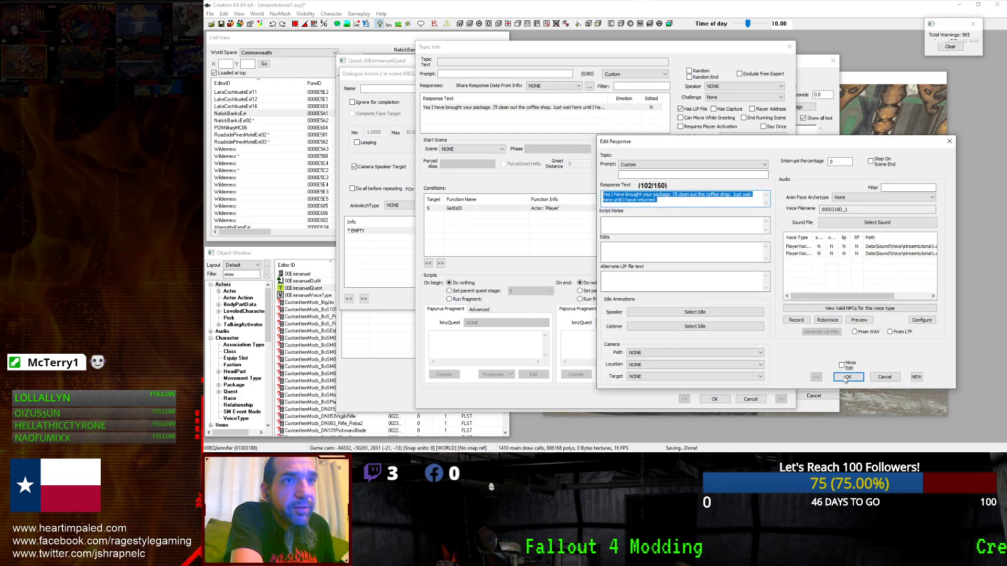
{"action": "left_click", "coordinate": [846, 377]}
{"action": "left_click", "coordinate": [718, 400]}
{"action": "left_click", "coordinate": [687, 296]}
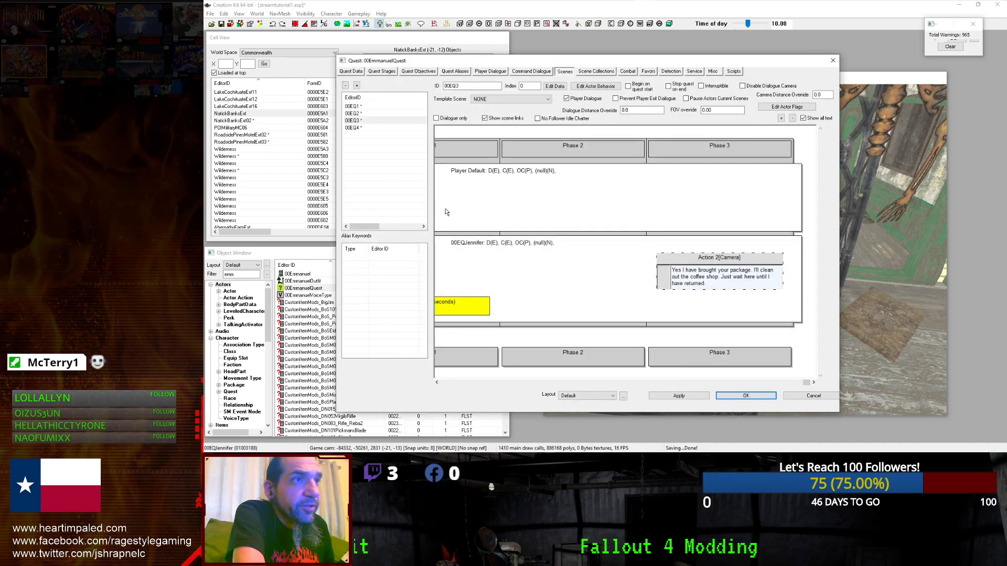
Move the Phase 3 package reply action from the 00EQJennifer row to the Player Default row and check its dialogue action settings.
{"action": "left_click_drag", "start_coordinate": [697, 257], "coordinate": [697, 185]}
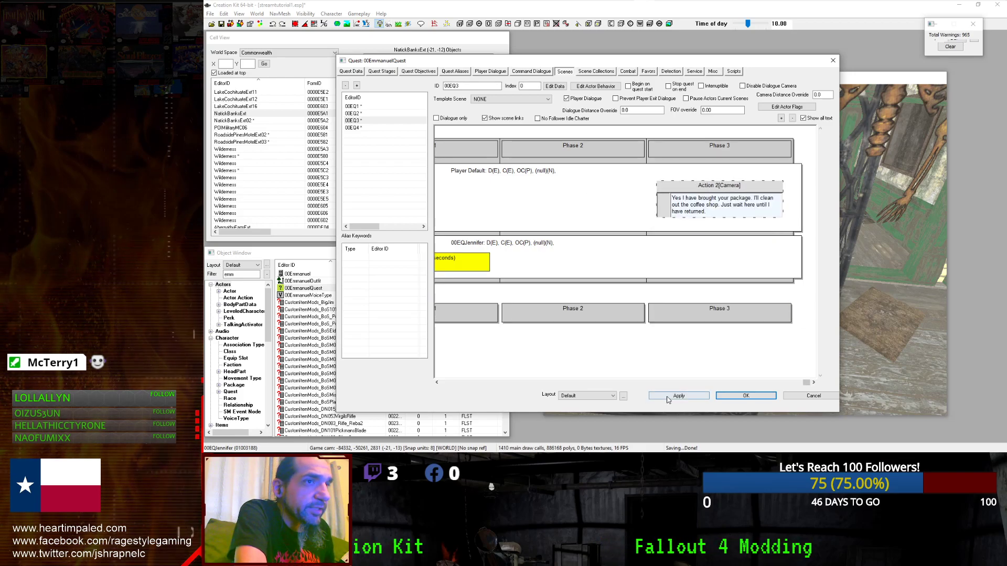
{"action": "double_click", "coordinate": [735, 187]}
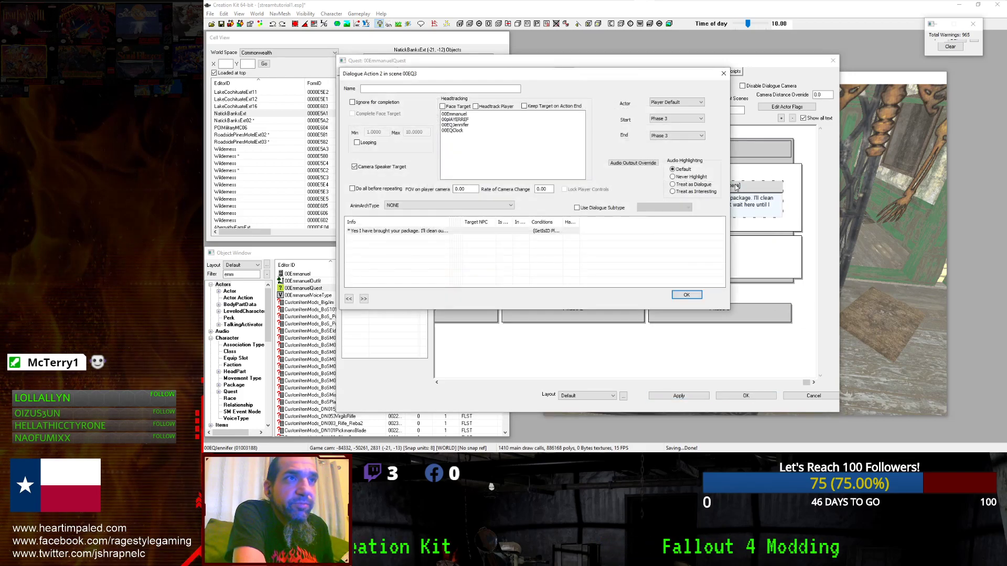
{"action": "left_click", "coordinate": [723, 74]}
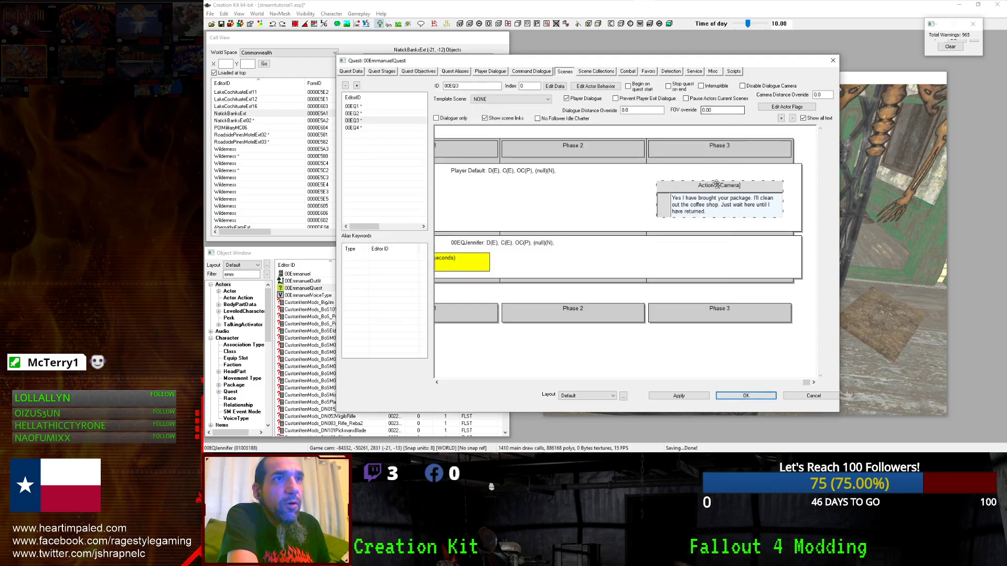
Make the package reply's topic info end the running scene and set parent quest stage 20 on end, then accept the info and the quest.
{"action": "double_click", "coordinate": [675, 199]}
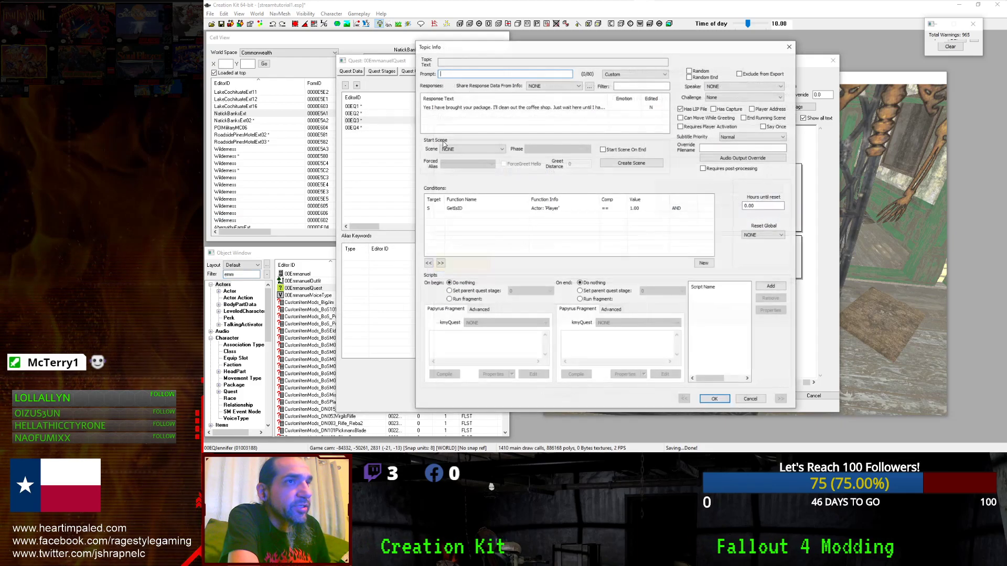
{"action": "left_click", "coordinate": [747, 119]}
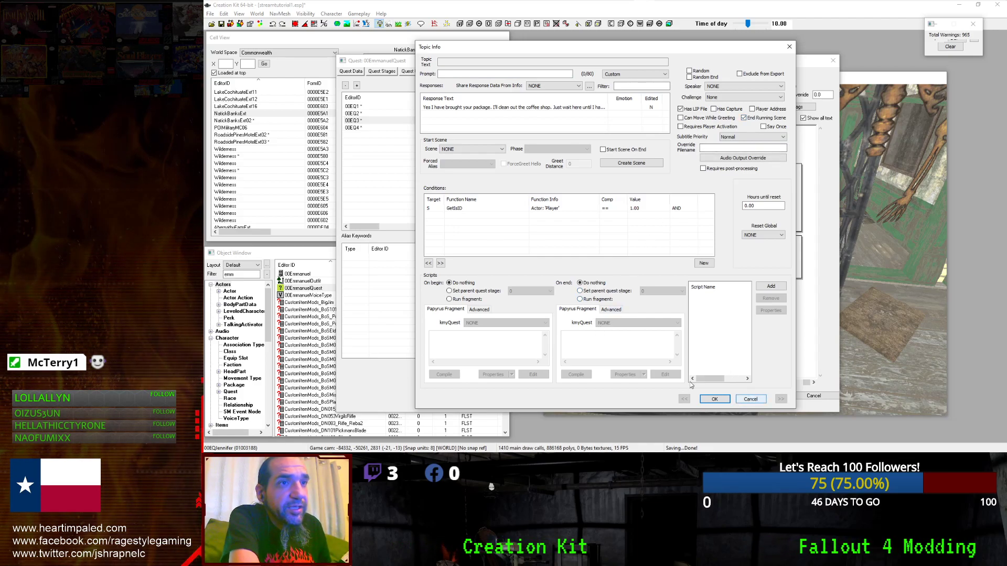
{"action": "left_click", "coordinate": [608, 291]}
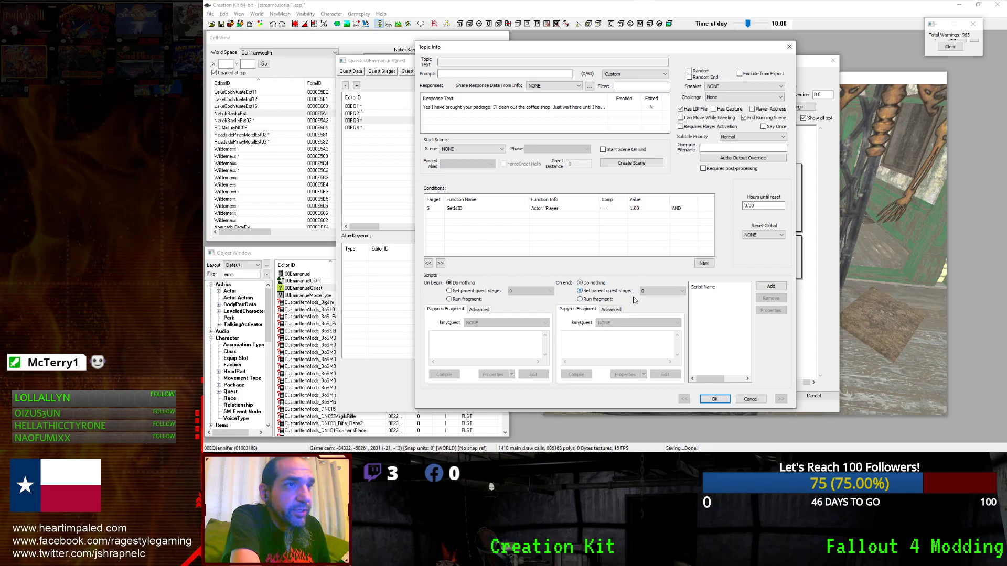
{"action": "left_click", "coordinate": [662, 291]}
{"action": "left_click", "coordinate": [655, 308]}
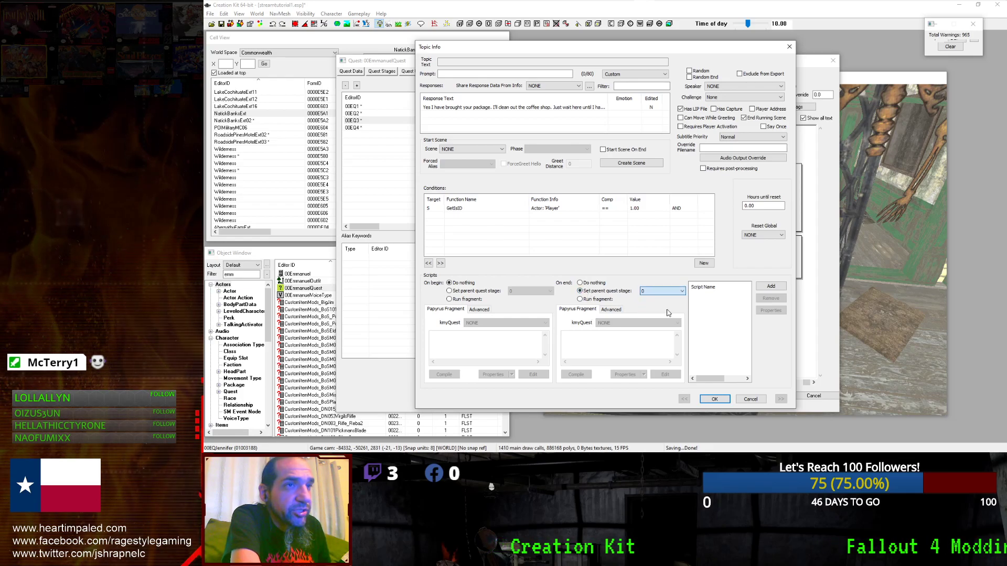
{"action": "left_click", "coordinate": [715, 399]}
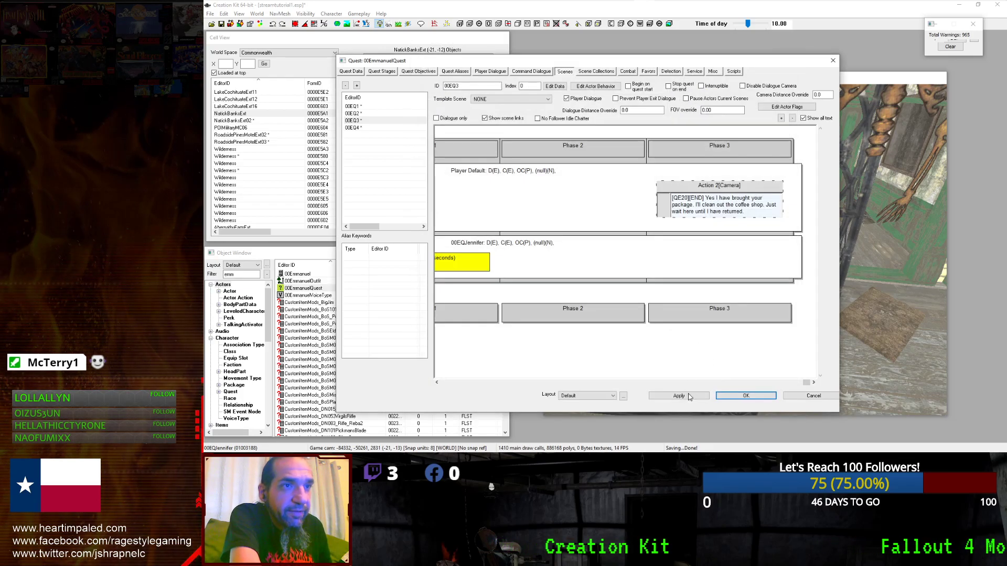
{"action": "left_click", "coordinate": [748, 396]}
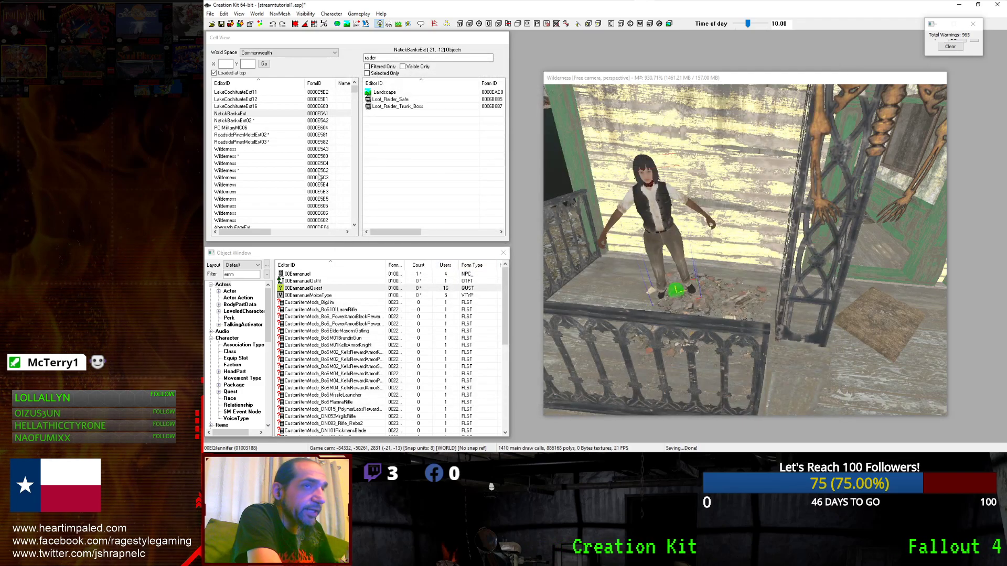
Inspect the reference settings of the placed 00EQJennifer actor in the render view and close them.
{"action": "left_click", "coordinate": [611, 79]}
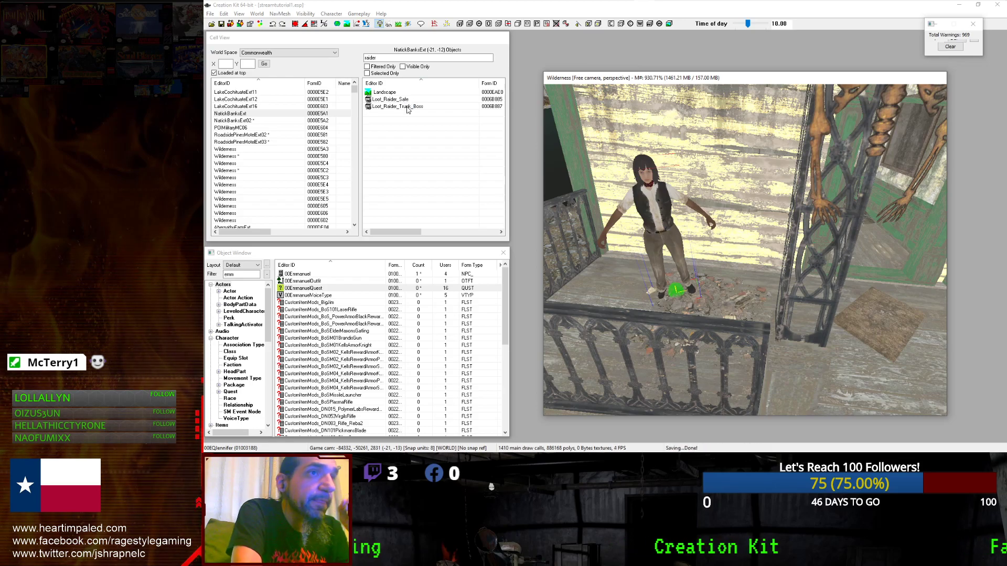
{"action": "double_click", "coordinate": [662, 214]}
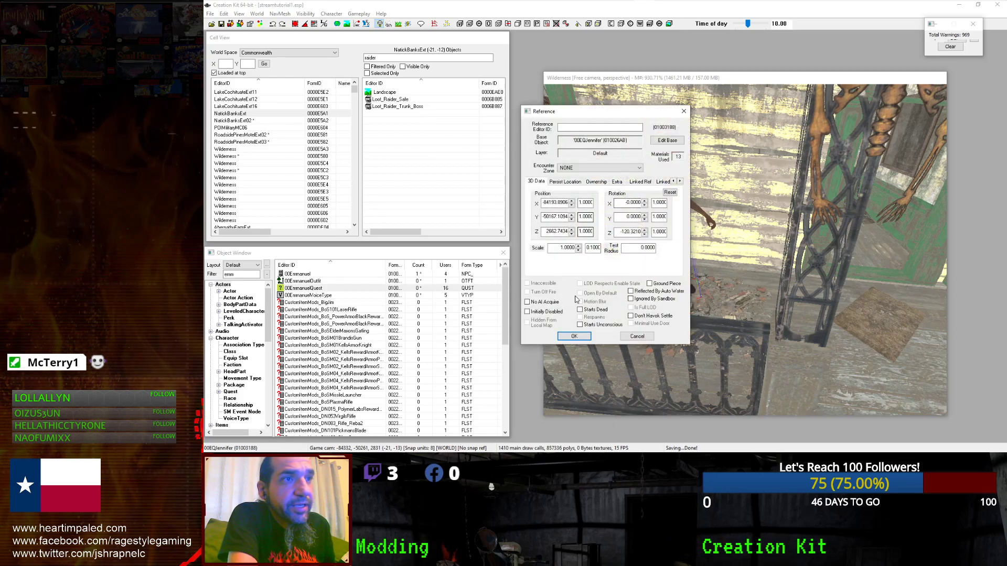
{"action": "left_click", "coordinate": [575, 336]}
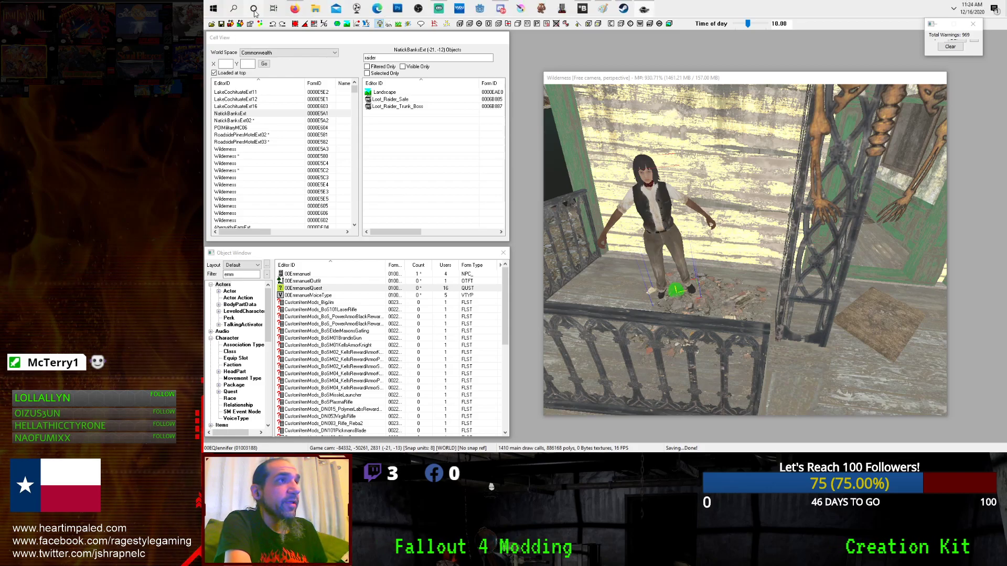
Switch to Firefox, close the open Twitch and Facebook pages, and search Google for "creation kit".
{"action": "left_click", "coordinate": [300, 11]}
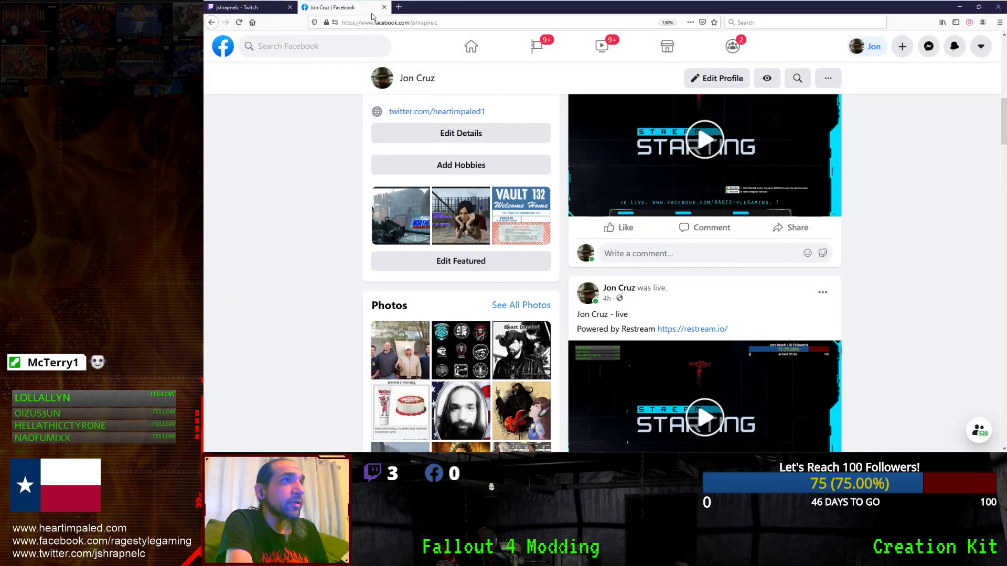
{"action": "left_click", "coordinate": [384, 7]}
{"action": "left_click", "coordinate": [304, 7]}
{"action": "left_click", "coordinate": [290, 6]}
{"action": "left_click", "coordinate": [430, 22]}
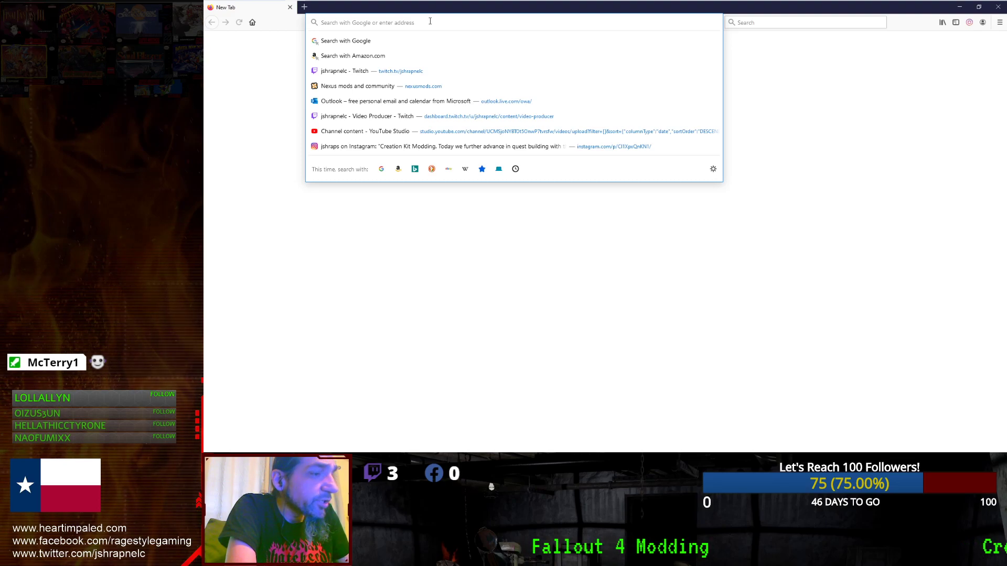
{"action": "type", "text": "creas"}
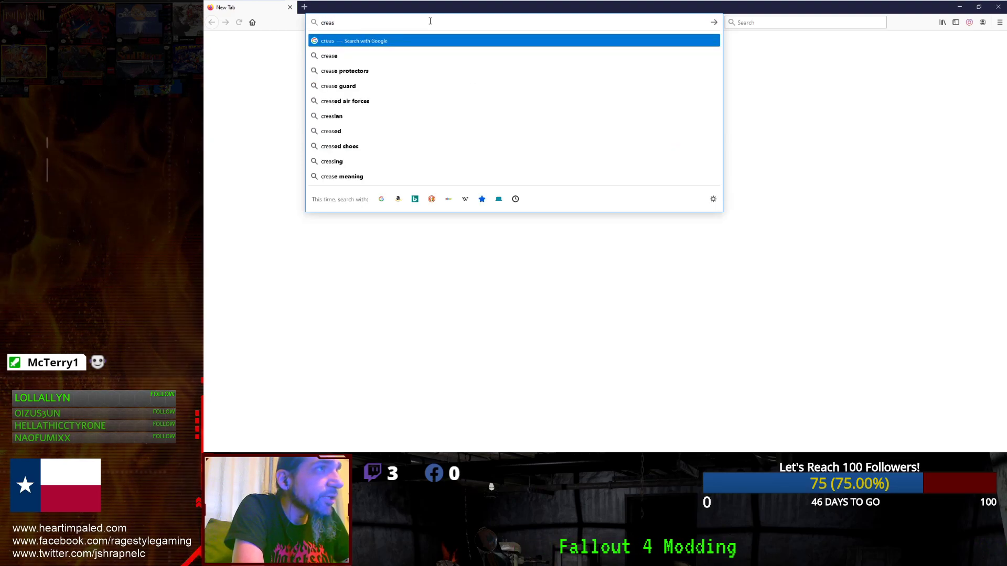
{"action": "key", "text": "BackSpace"}
{"action": "type", "text": "tion kit"}
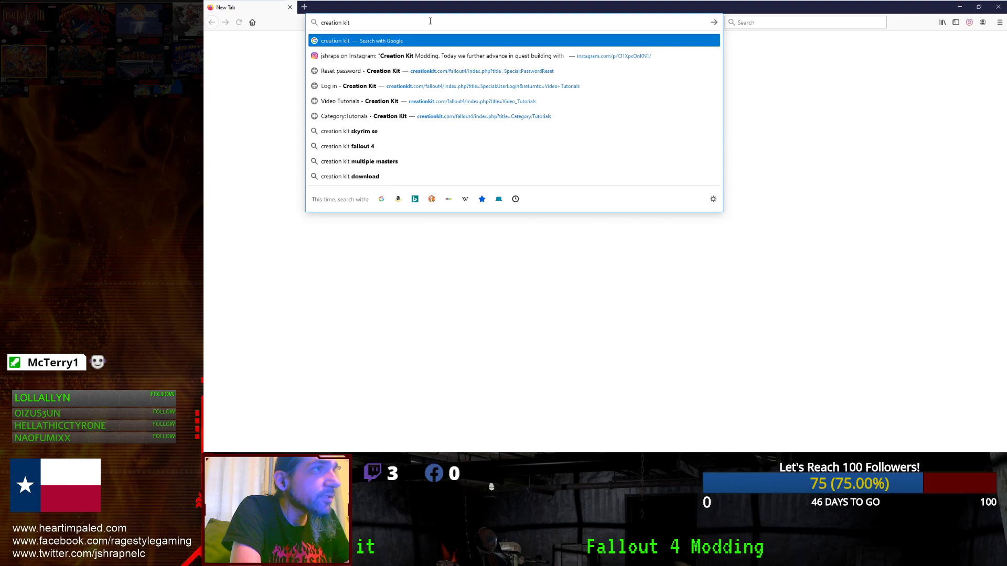
{"action": "key", "text": "Return"}
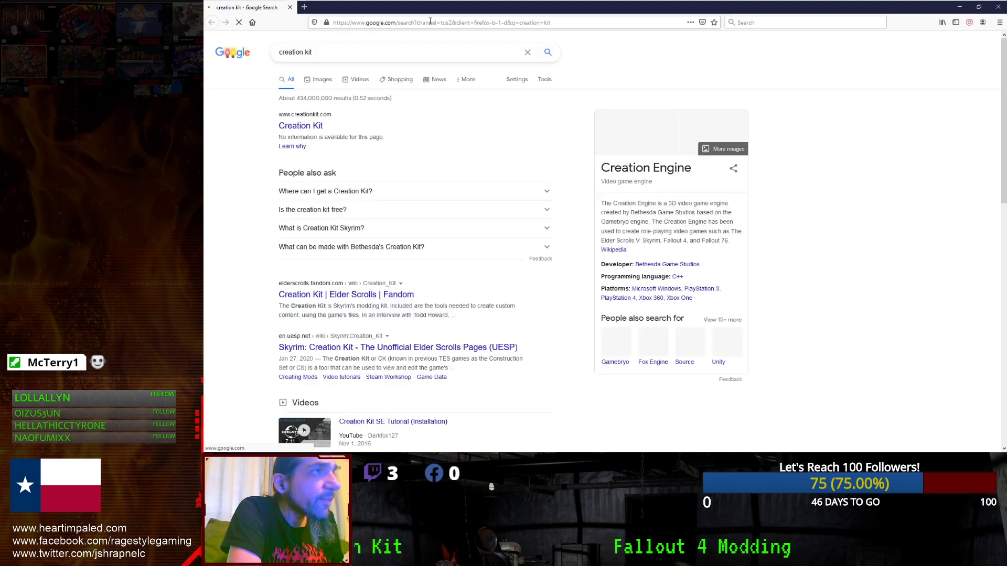
Open the Fallout 4 Creation Kit wiki, look at its Scripting Guides, and examine the Papyrus index in the Scripting Reference.
{"action": "left_click", "coordinate": [440, 139]}
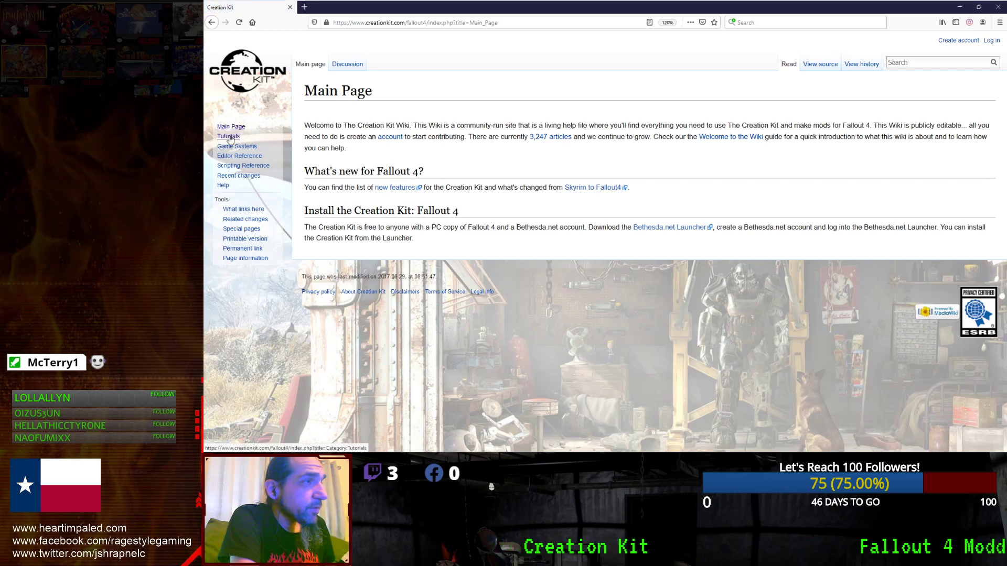
{"action": "left_click_drag", "start_coordinate": [405, 22], "coordinate": [537, 35]}
{"action": "left_click", "coordinate": [834, 325]}
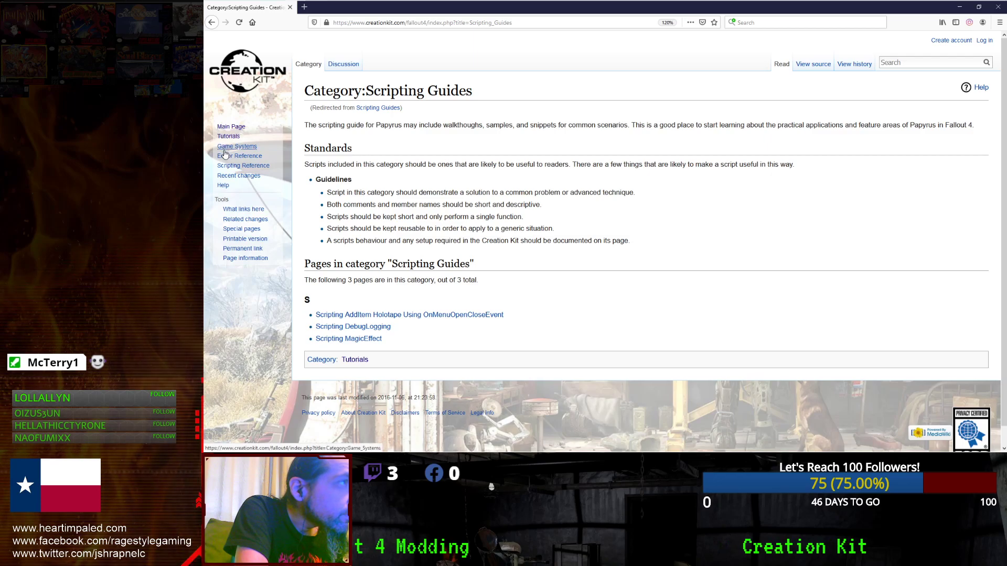
{"action": "left_click", "coordinate": [227, 173]}
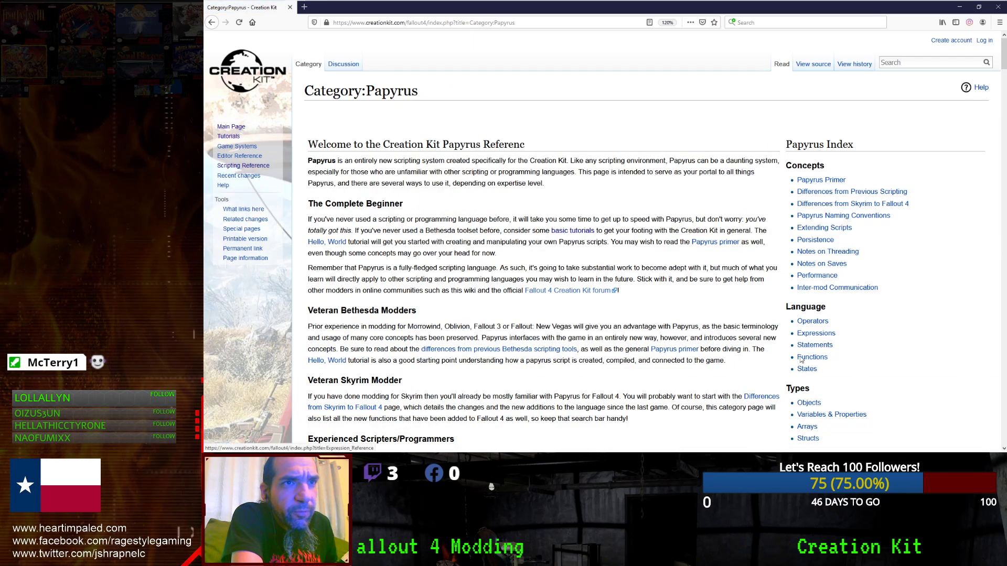
{"action": "scroll", "coordinate": [796, 383], "scroll_direction": "down", "scroll_amount": 3}
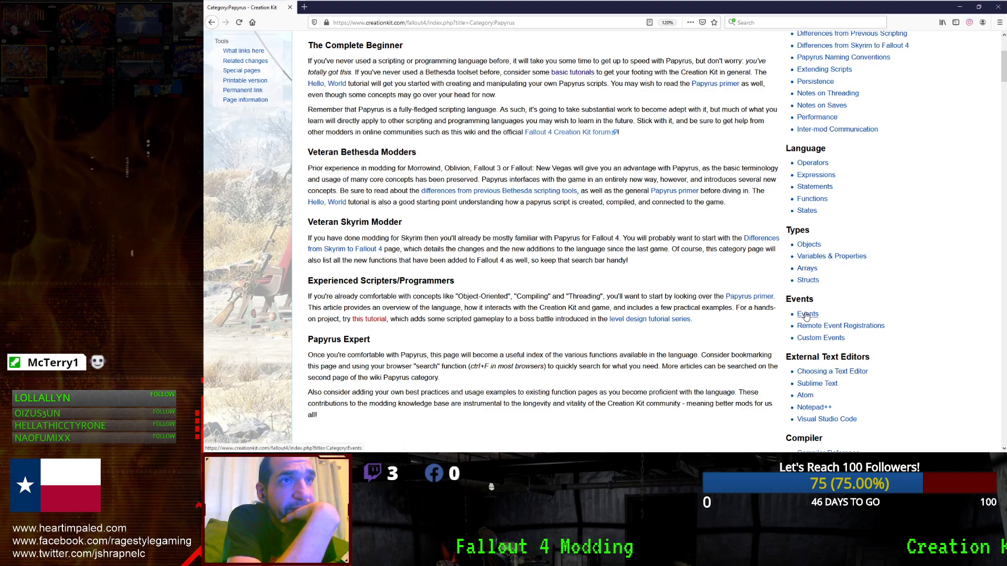
{"action": "scroll", "coordinate": [807, 157], "scroll_direction": "up", "scroll_amount": 2}
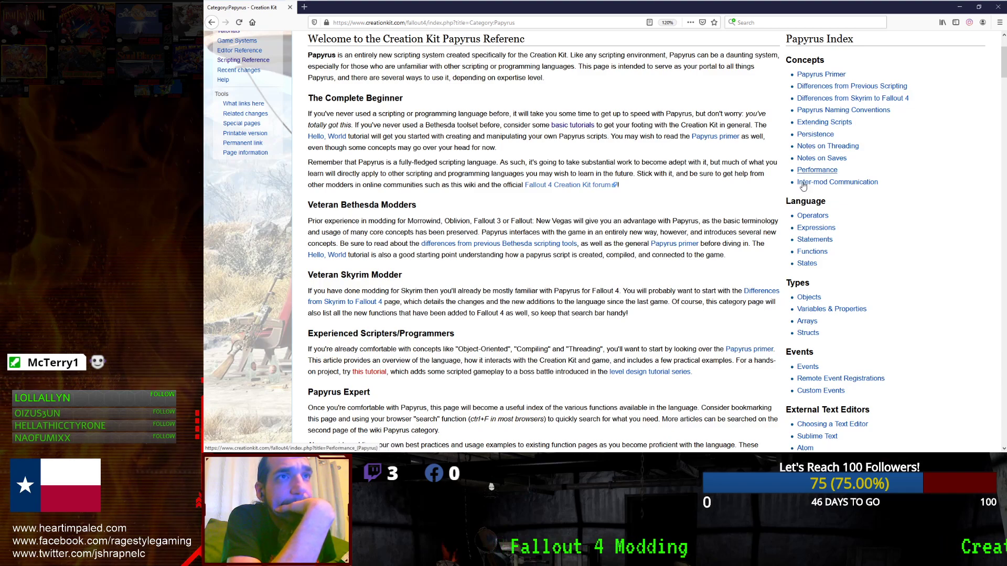
Look over the Papyrus index, open the Objects page under Types, and view the script object inheritance list.
{"action": "scroll", "coordinate": [800, 283], "scroll_direction": "down", "scroll_amount": 3}
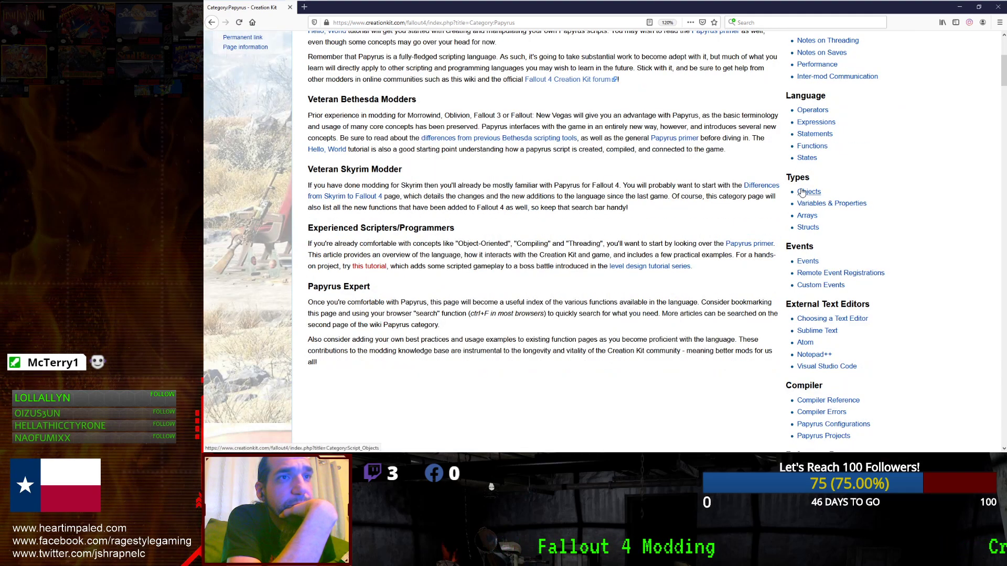
{"action": "scroll", "coordinate": [712, 225], "scroll_direction": "up", "scroll_amount": 5}
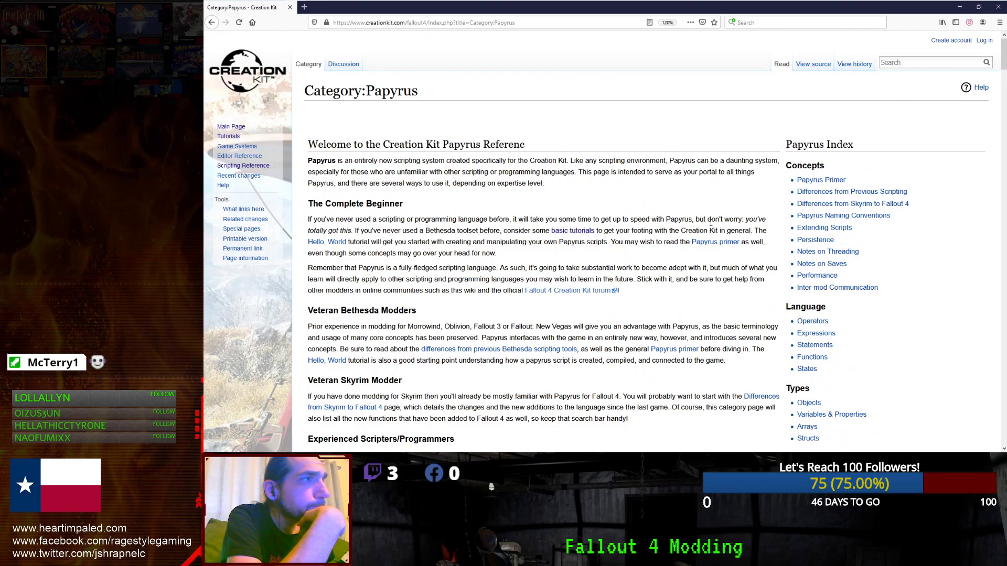
{"action": "scroll", "coordinate": [723, 223], "scroll_direction": "down", "scroll_amount": 1}
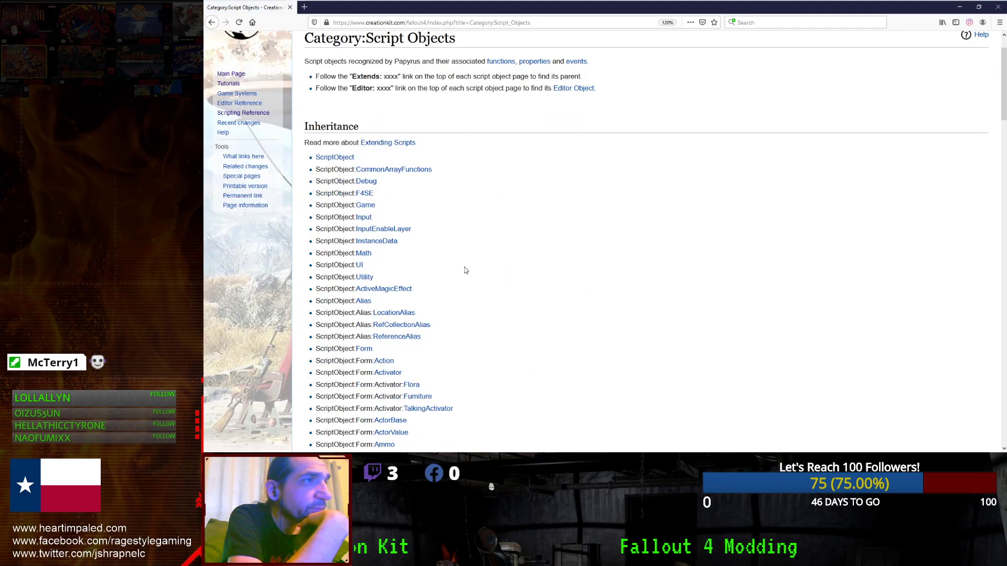
{"action": "scroll", "coordinate": [463, 270], "scroll_direction": "up", "scroll_amount": 1}
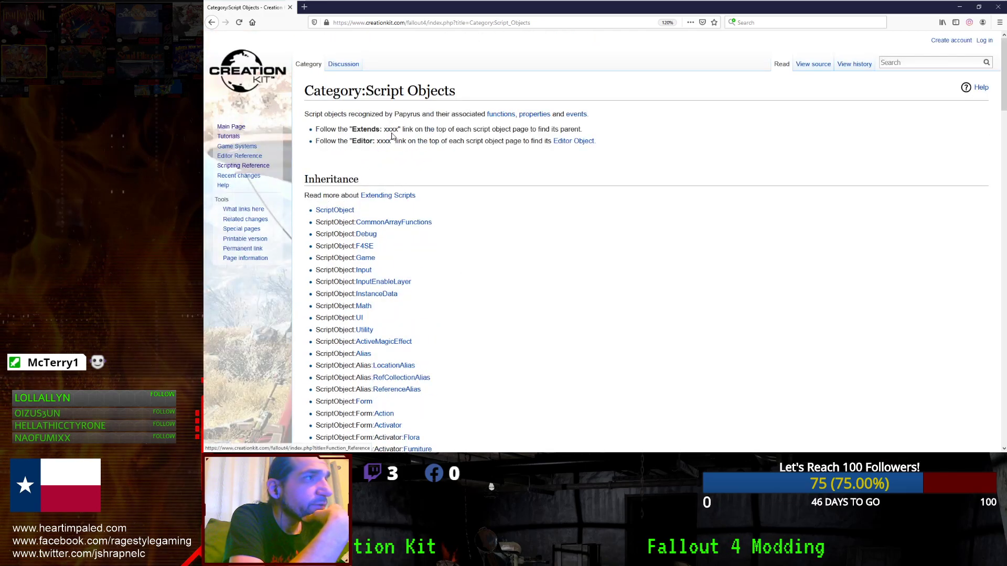
Return to the Scripting Reference, open the Functions page under Language, and skim its definitions, special variables and calling examples.
{"action": "left_click", "coordinate": [235, 166]}
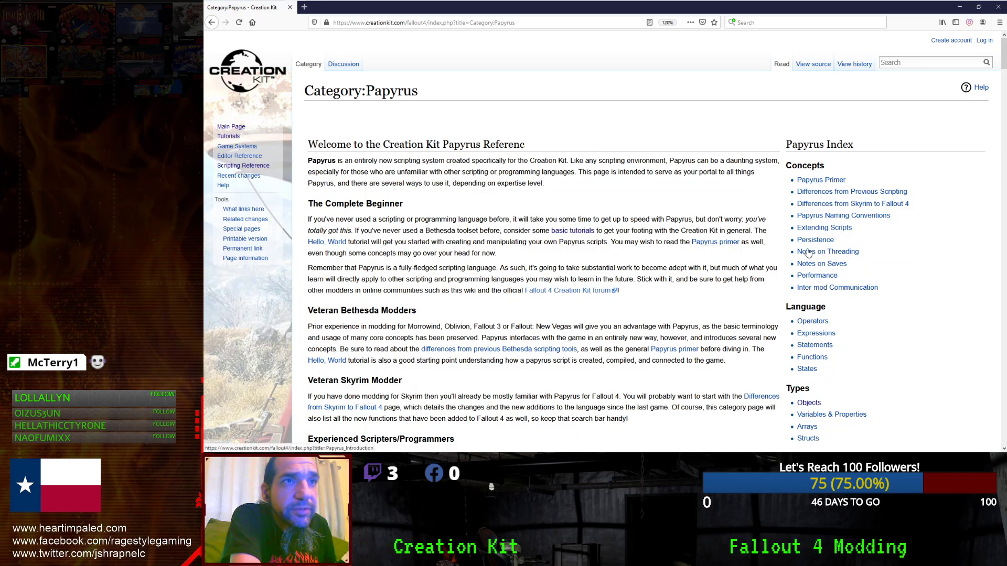
{"action": "scroll", "coordinate": [803, 305], "scroll_direction": "down", "scroll_amount": 2}
{"action": "left_click", "coordinate": [807, 305]}
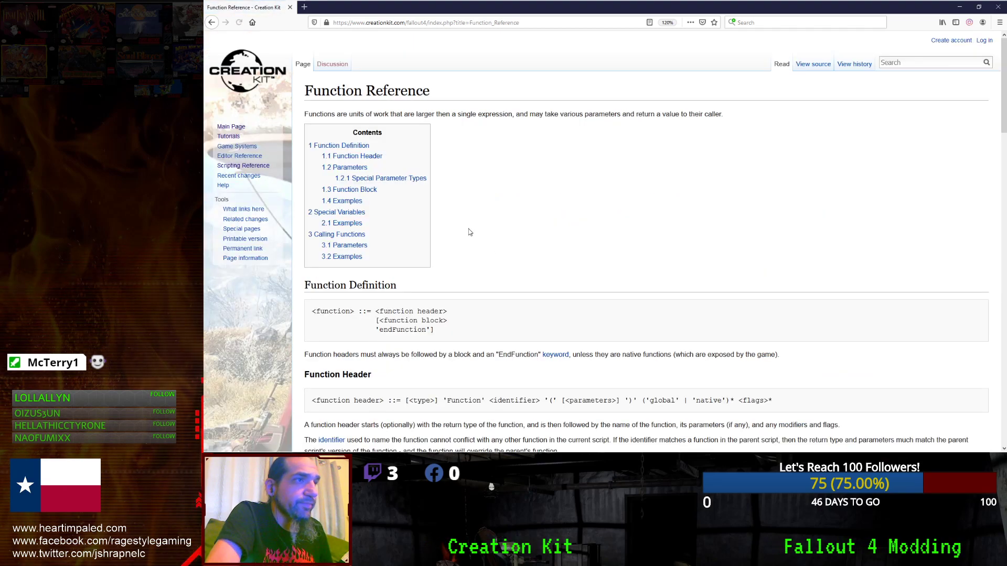
{"action": "scroll", "coordinate": [465, 226], "scroll_direction": "down", "scroll_amount": 15}
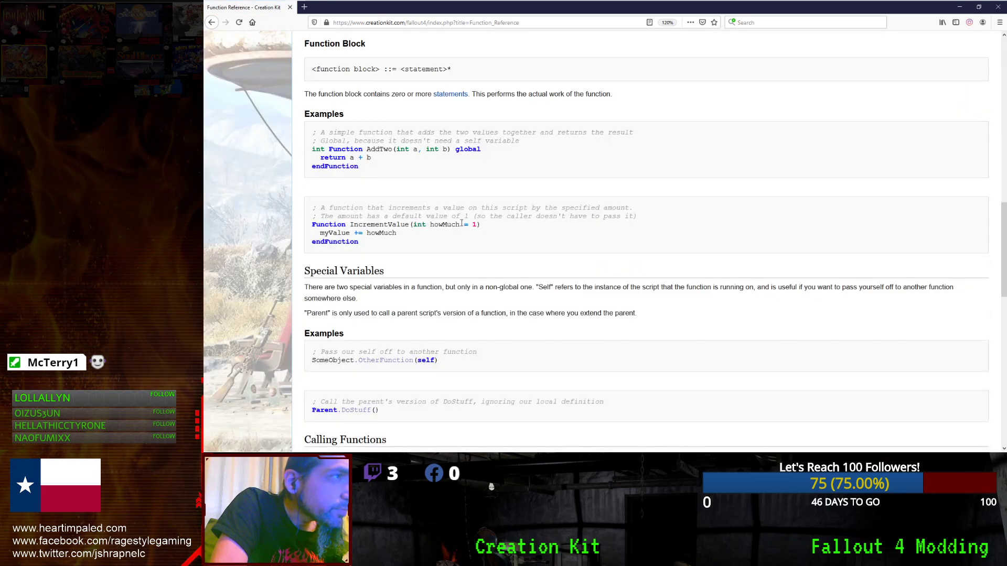
{"action": "scroll", "coordinate": [461, 226], "scroll_direction": "down", "scroll_amount": 7}
{"action": "scroll", "coordinate": [461, 225], "scroll_direction": "down", "scroll_amount": 5}
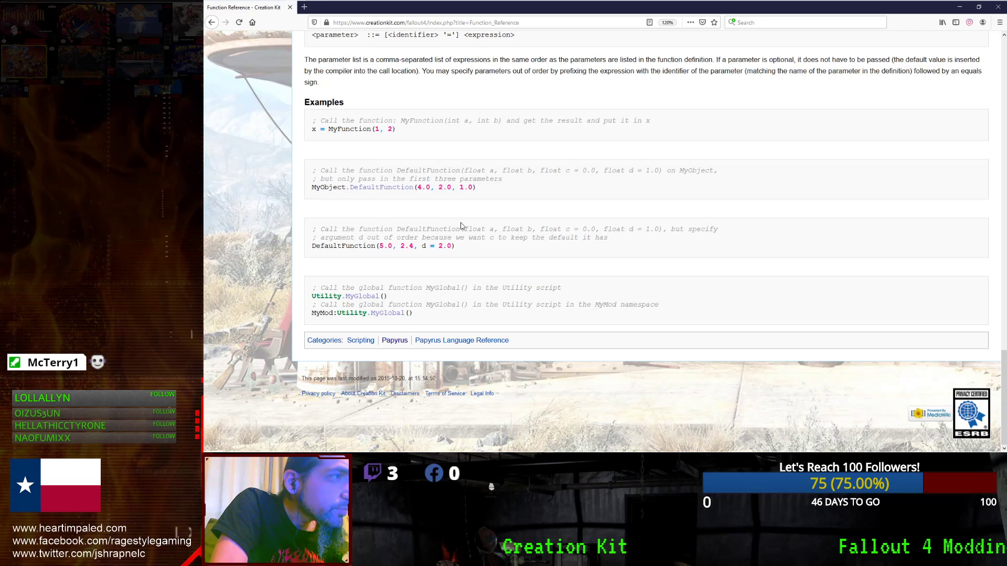
{"action": "scroll", "coordinate": [461, 225], "scroll_direction": "up", "scroll_amount": 20}
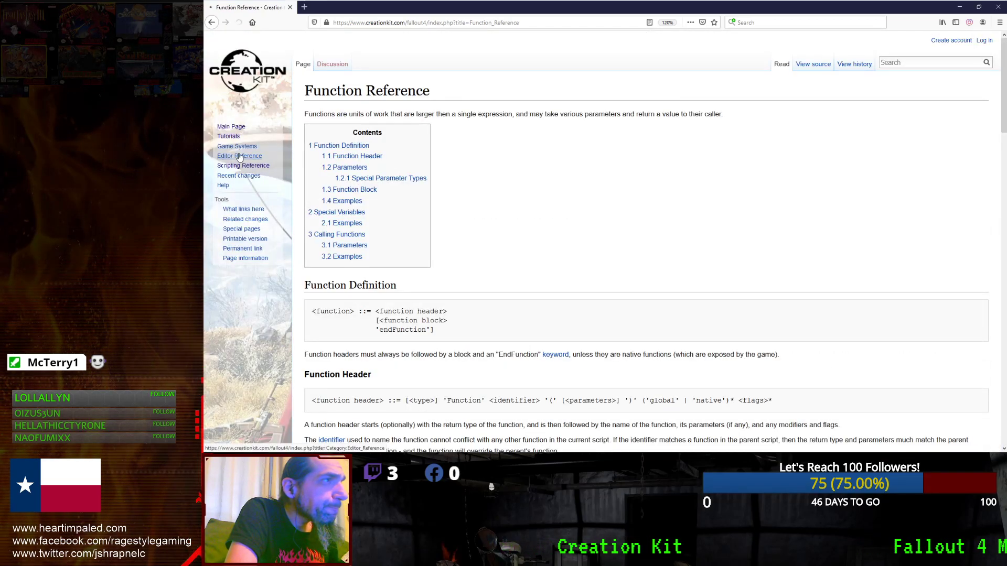
Open the Editor Reference category and look over its index of windows and reference pages.
{"action": "left_click", "coordinate": [239, 156]}
{"action": "scroll", "coordinate": [367, 204], "scroll_direction": "down", "scroll_amount": 5}
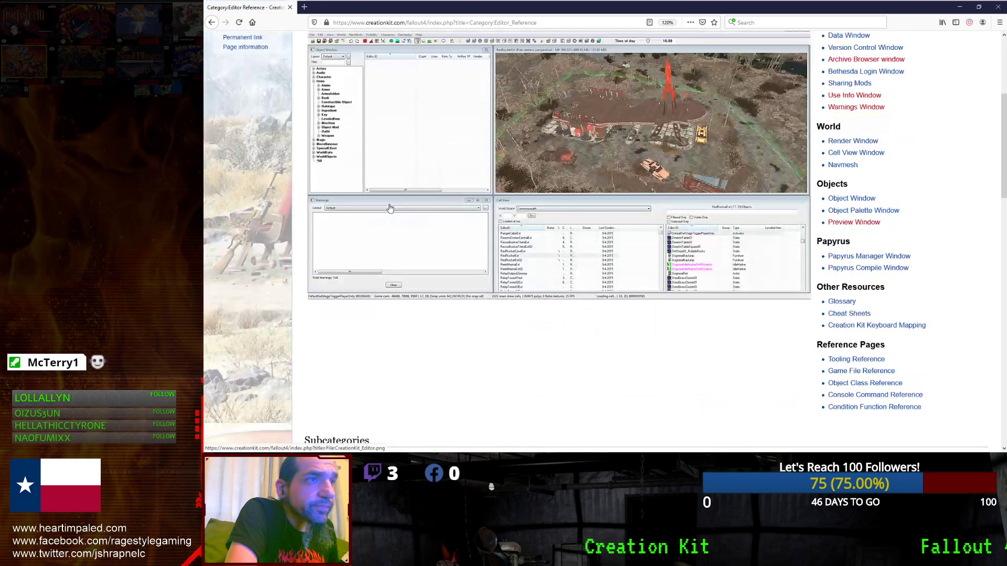
{"action": "scroll", "coordinate": [383, 209], "scroll_direction": "up", "scroll_amount": 3}
{"action": "scroll", "coordinate": [230, 130], "scroll_direction": "up", "scroll_amount": 2}
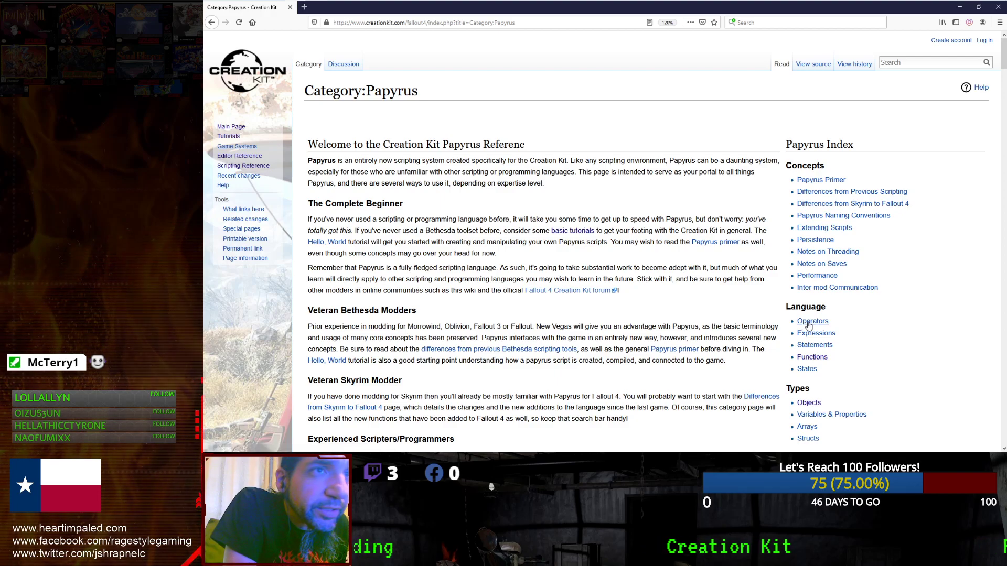
Look through the Papyrus index, open the Operators page under Language, and skim its operator descriptions and examples.
{"action": "scroll", "coordinate": [808, 326], "scroll_direction": "down", "scroll_amount": 1}
{"action": "scroll", "coordinate": [808, 350], "scroll_direction": "down", "scroll_amount": 1}
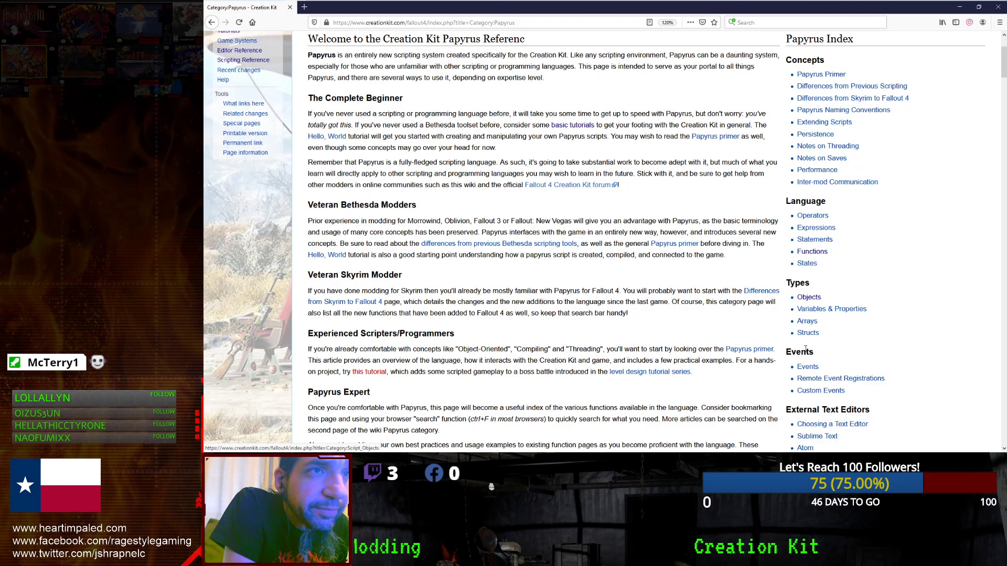
{"action": "scroll", "coordinate": [810, 372], "scroll_direction": "down", "scroll_amount": 1}
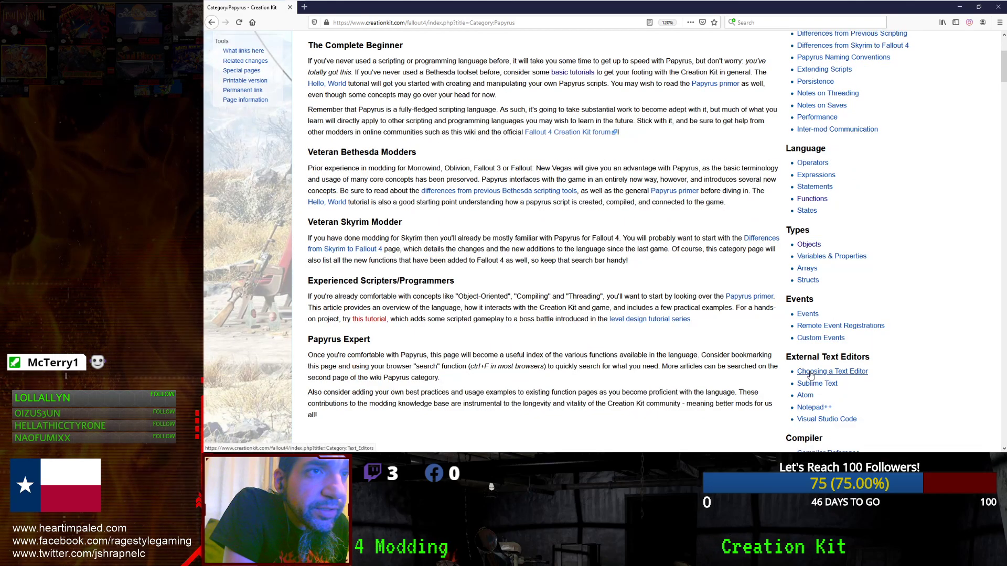
{"action": "scroll", "coordinate": [802, 400], "scroll_direction": "down", "scroll_amount": 1}
{"action": "scroll", "coordinate": [803, 401], "scroll_direction": "up", "scroll_amount": 3}
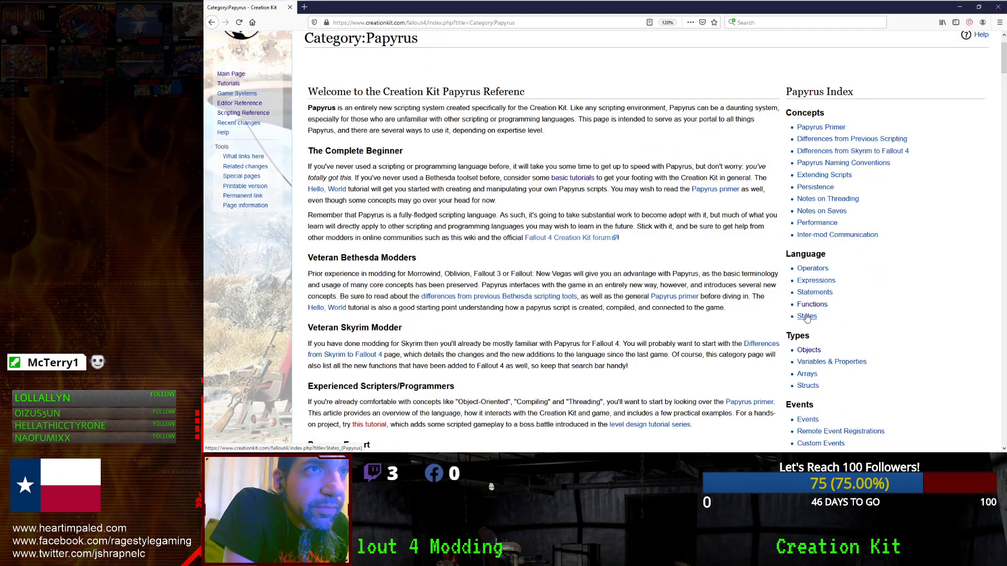
{"action": "scroll", "coordinate": [802, 315], "scroll_direction": "up", "scroll_amount": 1}
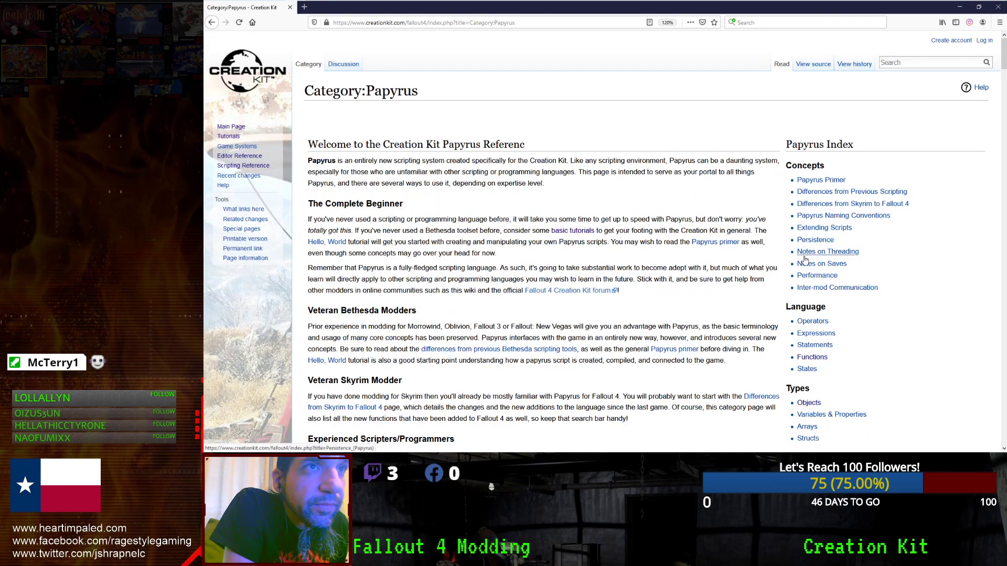
{"action": "left_click", "coordinate": [810, 321]}
{"action": "scroll", "coordinate": [528, 248], "scroll_direction": "down", "scroll_amount": 15}
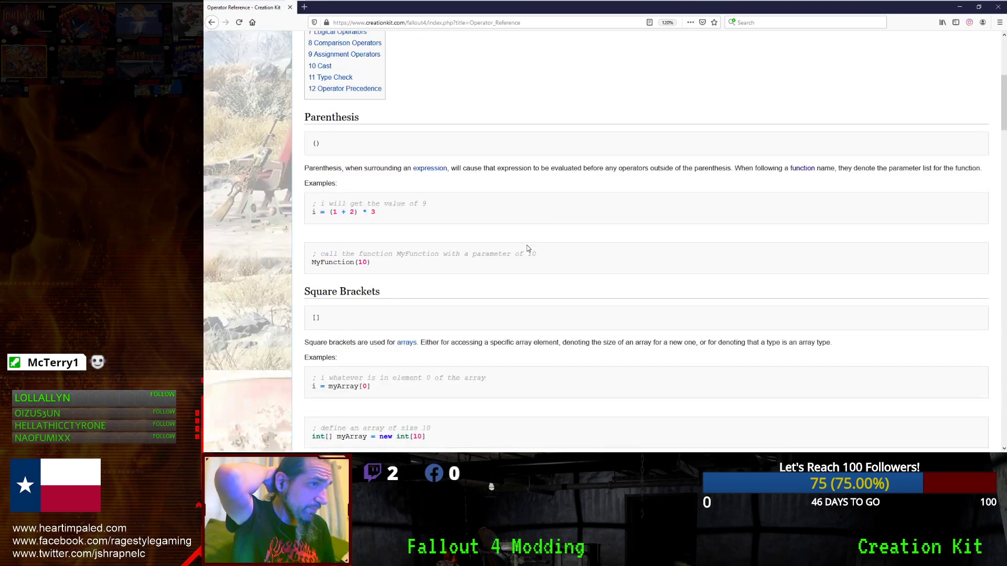
{"action": "scroll", "coordinate": [528, 249], "scroll_direction": "down", "scroll_amount": 10}
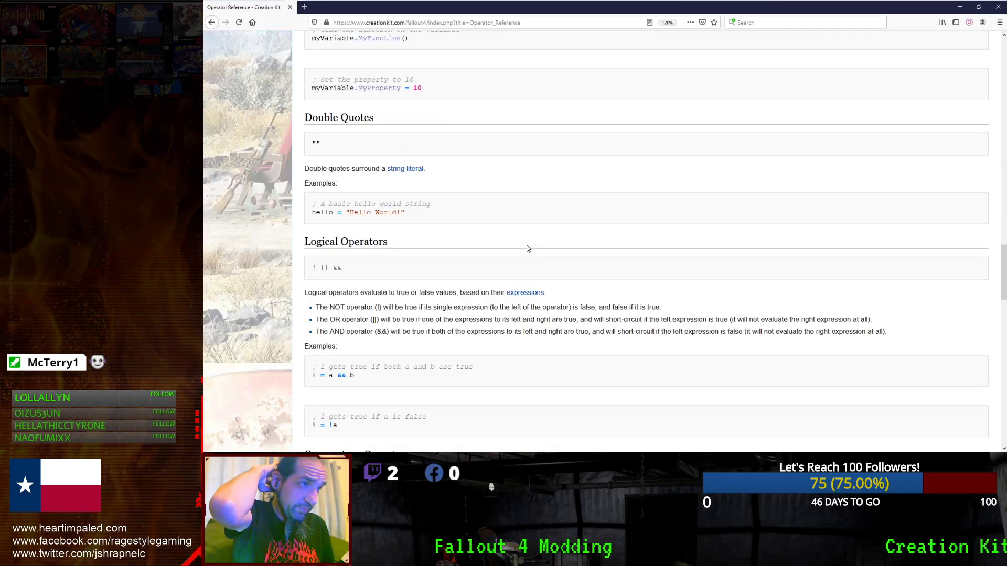
{"action": "scroll", "coordinate": [528, 249], "scroll_direction": "up", "scroll_amount": 8}
{"action": "scroll", "coordinate": [527, 248], "scroll_direction": "up", "scroll_amount": 17}
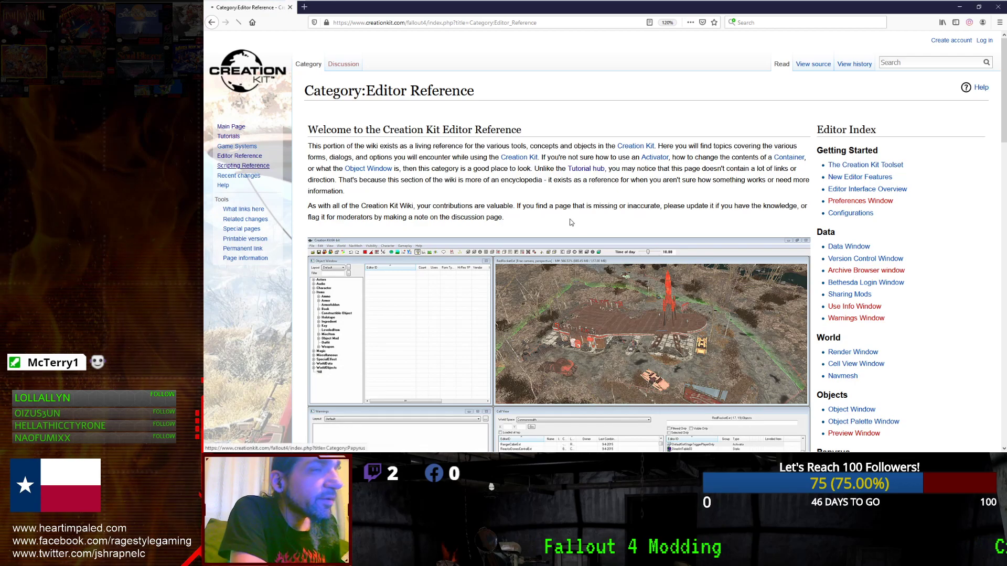
Open the Expressions page from the Papyrus index, view its syntax and examples, and return to the index.
{"action": "scroll", "coordinate": [818, 239], "scroll_direction": "down", "scroll_amount": 2}
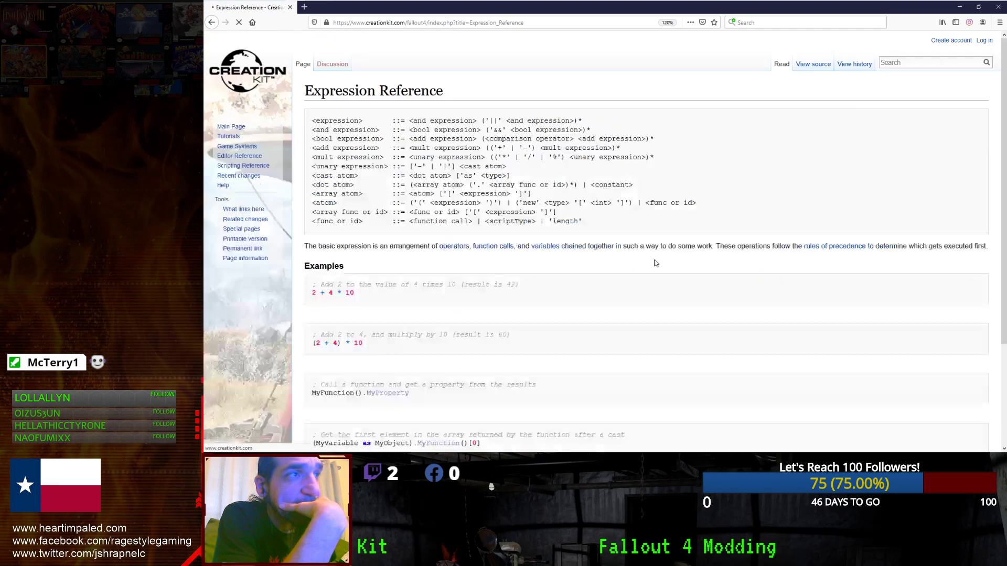
{"action": "scroll", "coordinate": [277, 141], "scroll_direction": "down", "scroll_amount": 10}
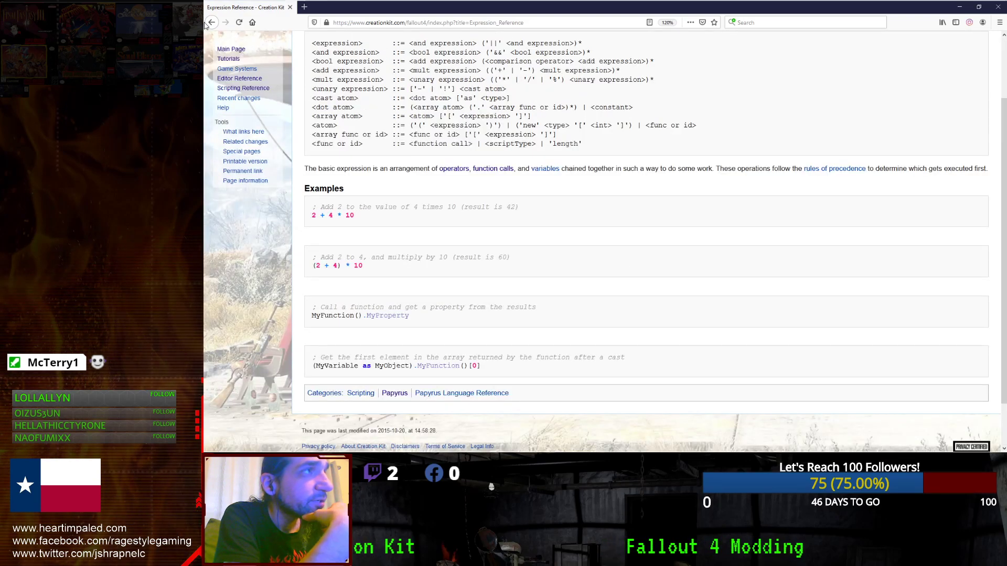
{"action": "left_click", "coordinate": [207, 25]}
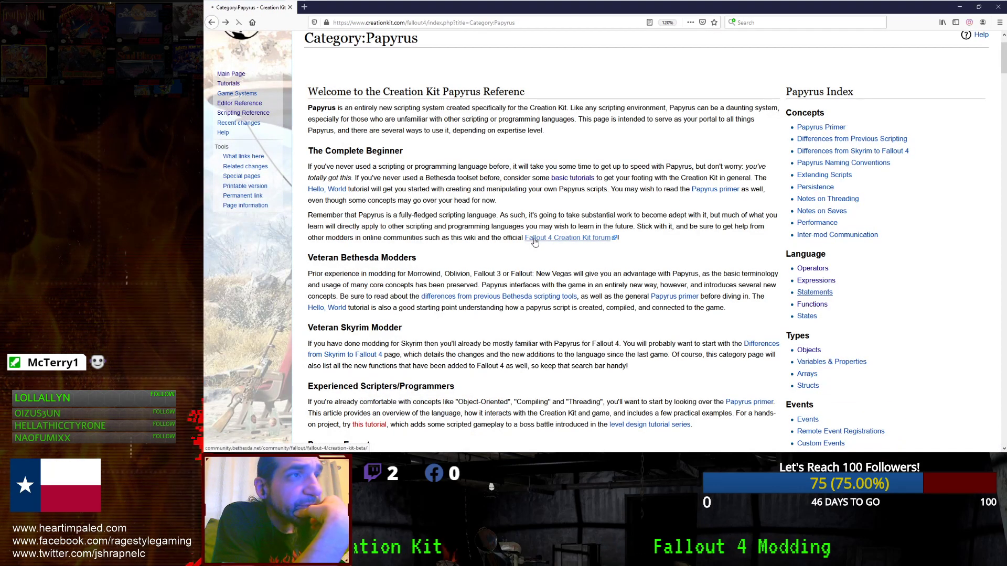
Open the Statements page from the Papyrus index, skim through to the If Statement section, and return to the index.
{"action": "left_click", "coordinate": [809, 293]}
{"action": "scroll", "coordinate": [532, 234], "scroll_direction": "down", "scroll_amount": 7}
{"action": "scroll", "coordinate": [537, 237], "scroll_direction": "down", "scroll_amount": 10}
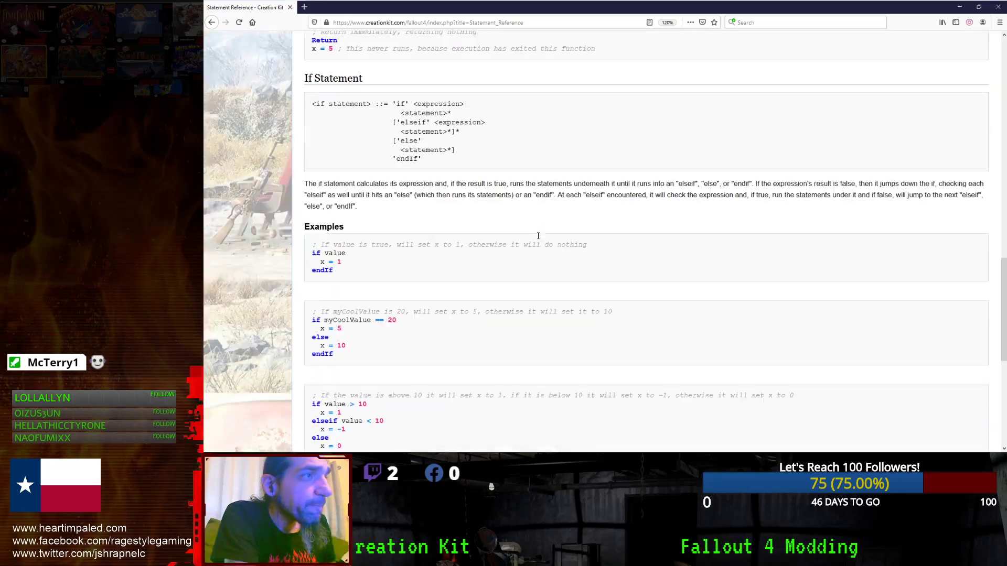
{"action": "key", "text": "Home"}
{"action": "left_click", "coordinate": [211, 22]}
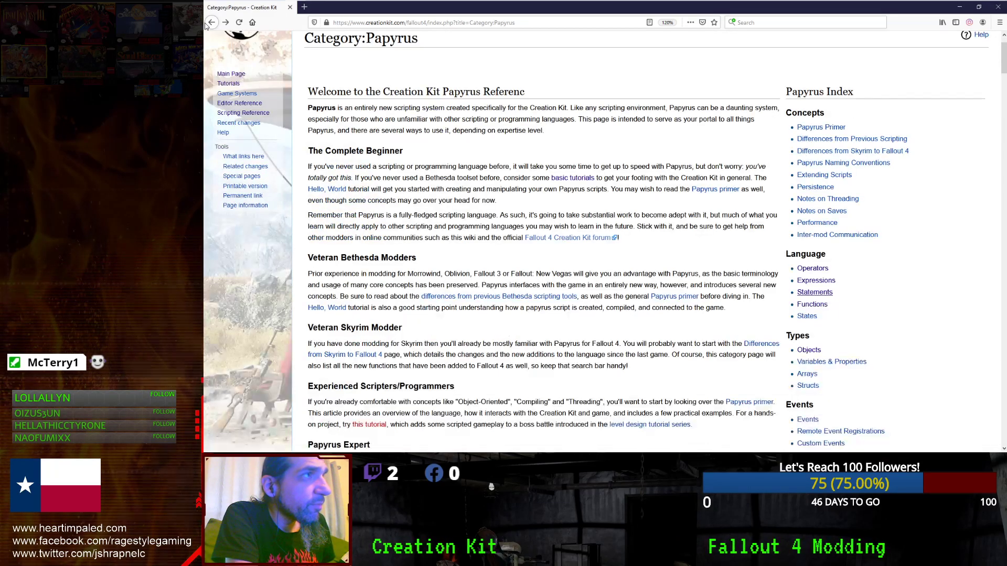
Open the Events category from the Papyrus index and look through its OnHit examples and the list of event pages.
{"action": "scroll", "coordinate": [802, 274], "scroll_direction": "down", "scroll_amount": 2}
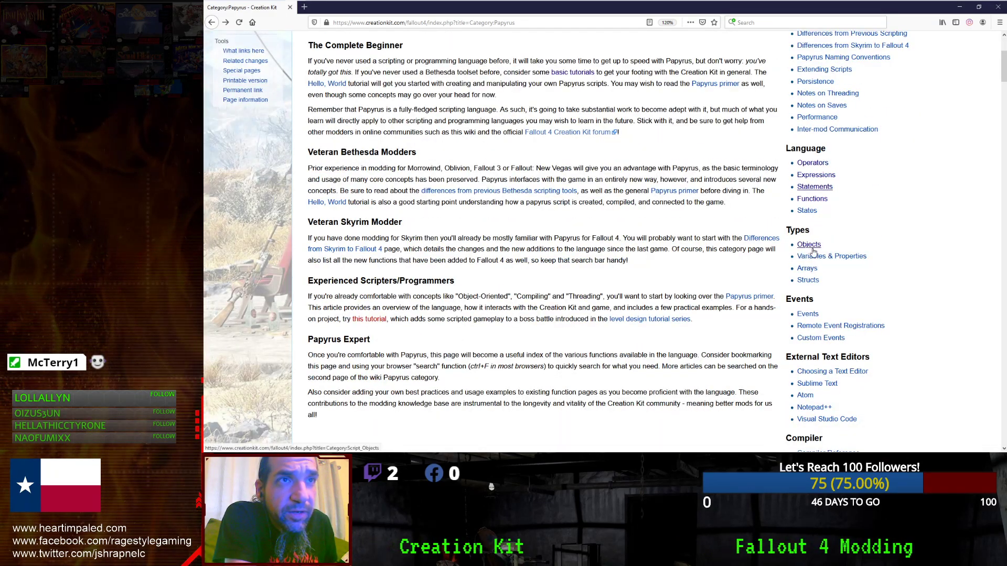
{"action": "left_click", "coordinate": [807, 313]}
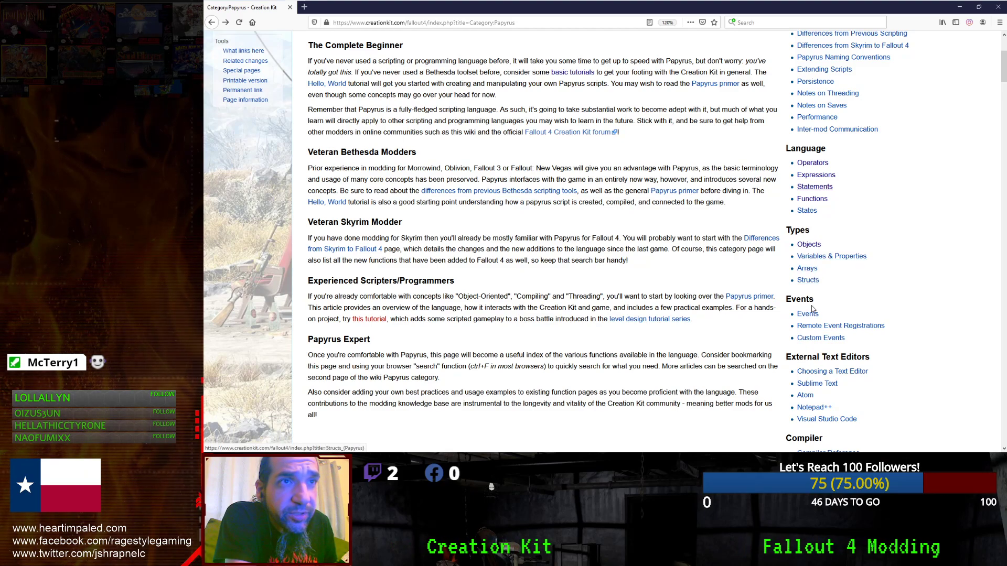
{"action": "scroll", "coordinate": [476, 193], "scroll_direction": "down", "scroll_amount": 4}
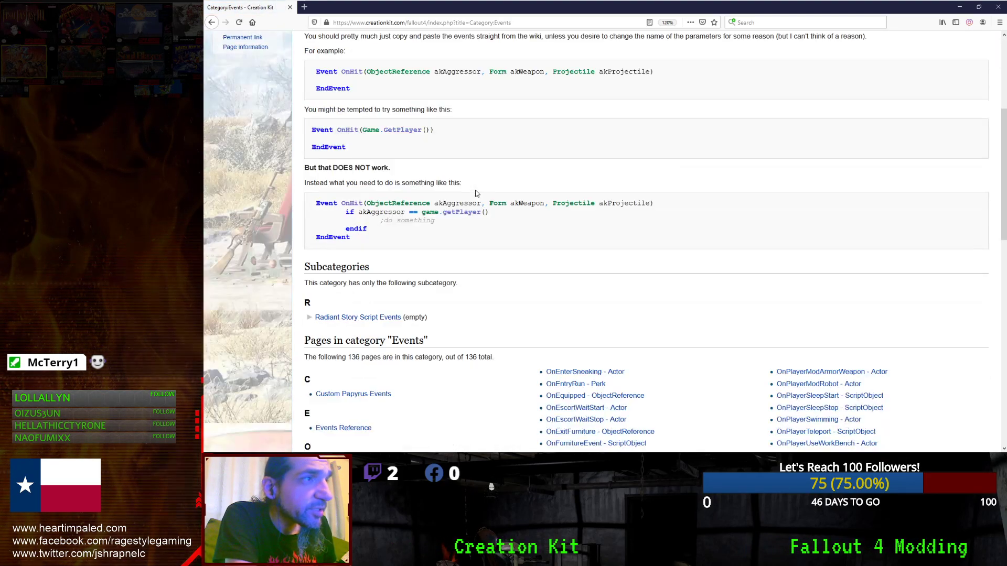
{"action": "scroll", "coordinate": [477, 194], "scroll_direction": "down", "scroll_amount": 3}
{"action": "scroll", "coordinate": [477, 194], "scroll_direction": "down", "scroll_amount": 2}
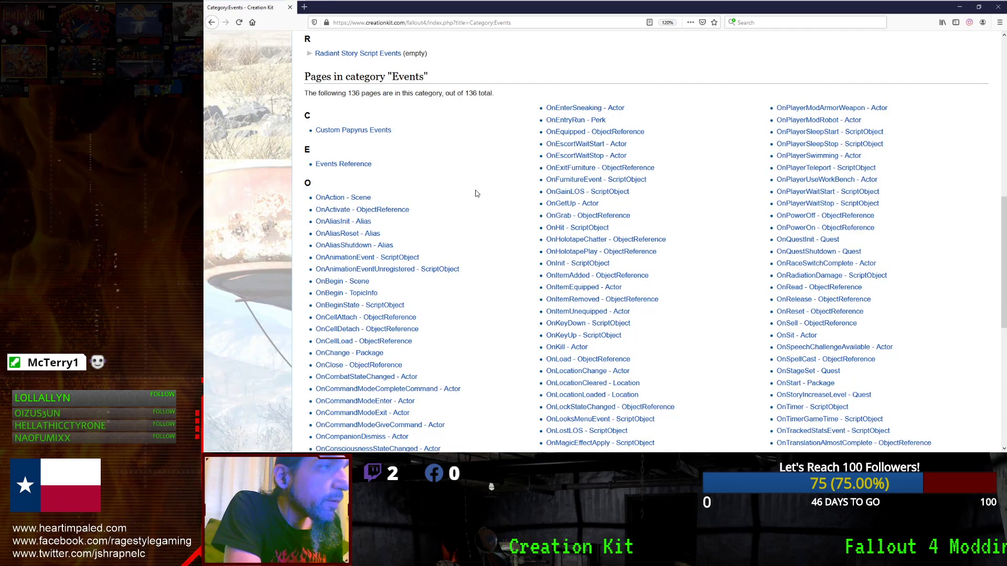
{"action": "scroll", "coordinate": [477, 194], "scroll_direction": "down", "scroll_amount": 7}
{"action": "scroll", "coordinate": [478, 194], "scroll_direction": "up", "scroll_amount": 8}
{"action": "scroll", "coordinate": [477, 193], "scroll_direction": "up", "scroll_amount": 3}
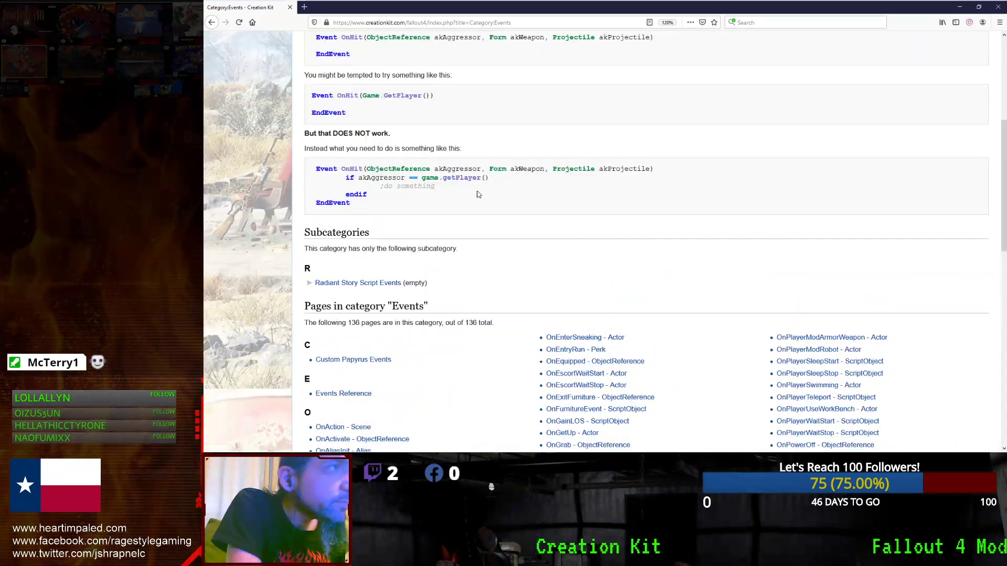
{"action": "scroll", "coordinate": [364, 264], "scroll_direction": "up", "scroll_amount": 4}
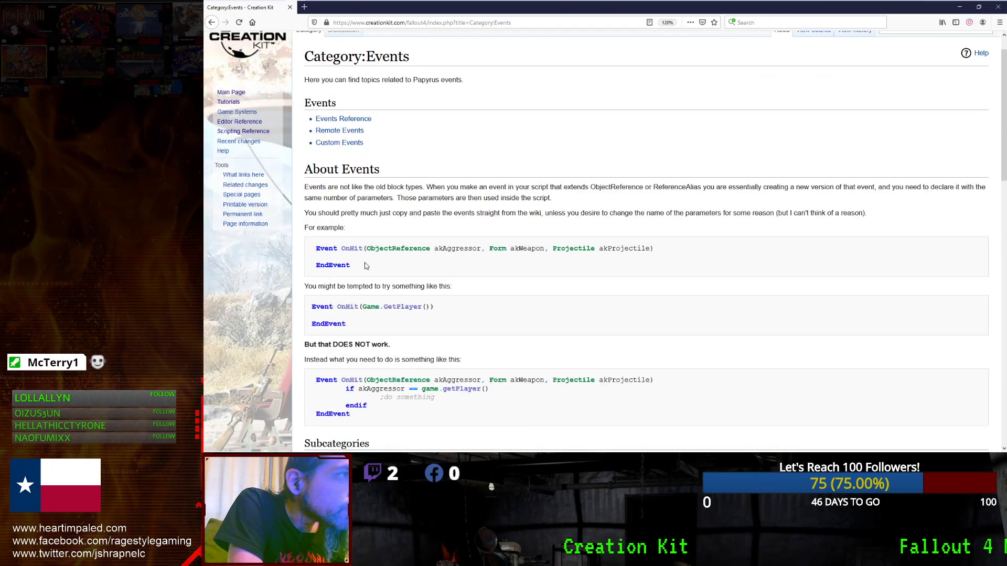
Examine the alphabetical list of pages in the Events category, from the custom events to the remote event registration entry.
{"action": "scroll", "coordinate": [448, 285], "scroll_direction": "down", "scroll_amount": 1}
{"action": "scroll", "coordinate": [449, 289], "scroll_direction": "down", "scroll_amount": 4}
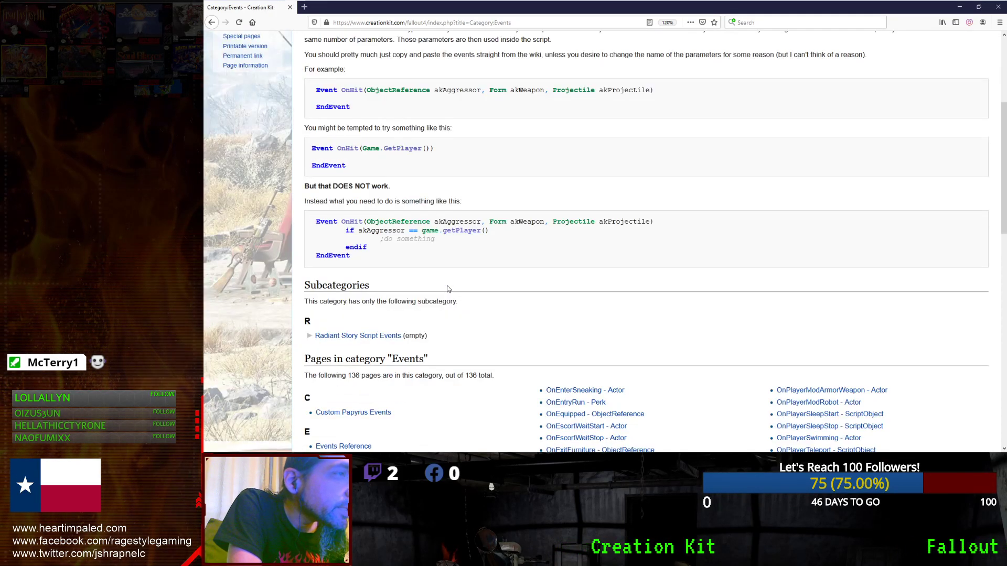
{"action": "scroll", "coordinate": [448, 289], "scroll_direction": "down", "scroll_amount": 1}
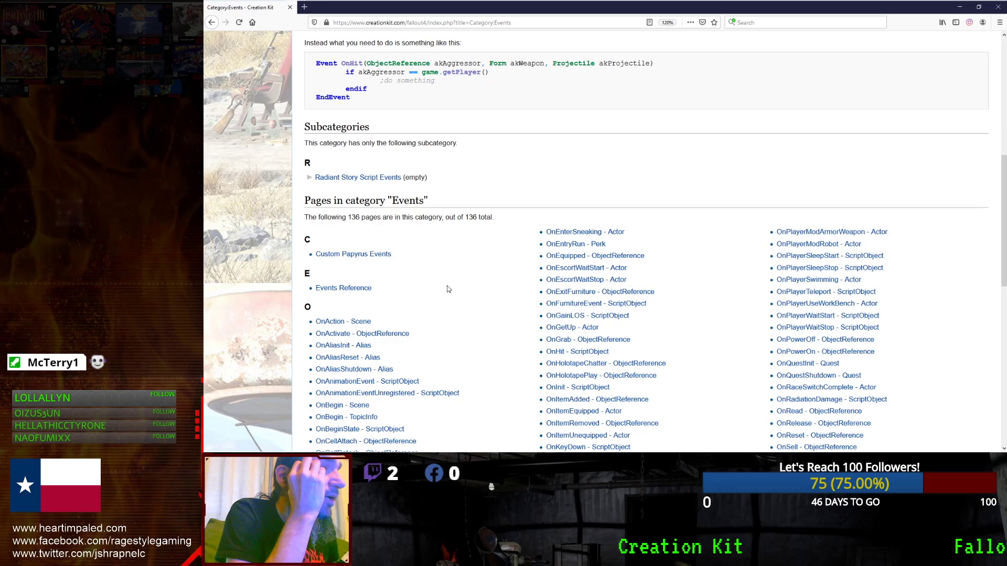
{"action": "scroll", "coordinate": [448, 288], "scroll_direction": "down", "scroll_amount": 1}
{"action": "scroll", "coordinate": [448, 289], "scroll_direction": "down", "scroll_amount": 1}
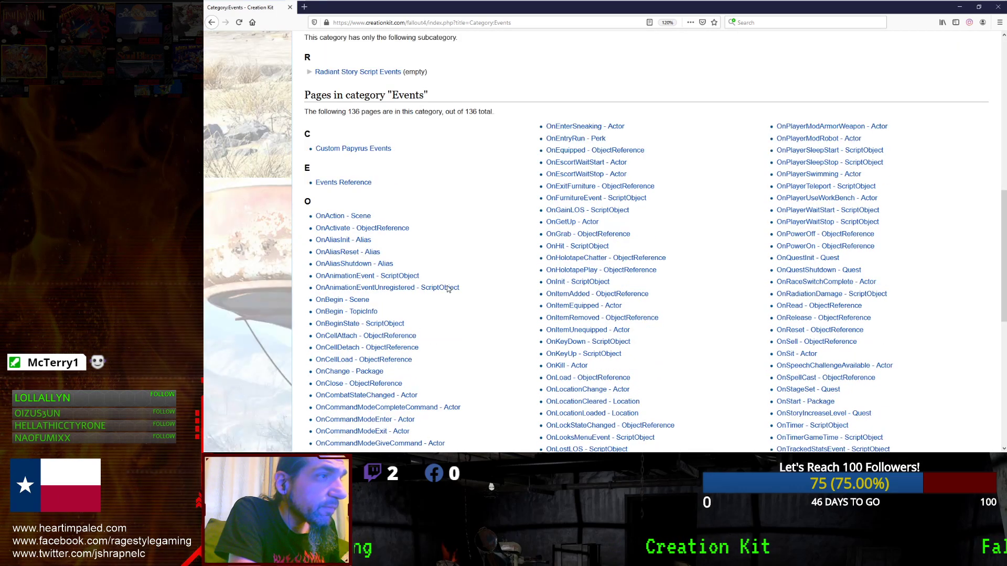
{"action": "scroll", "coordinate": [449, 289], "scroll_direction": "down", "scroll_amount": 2}
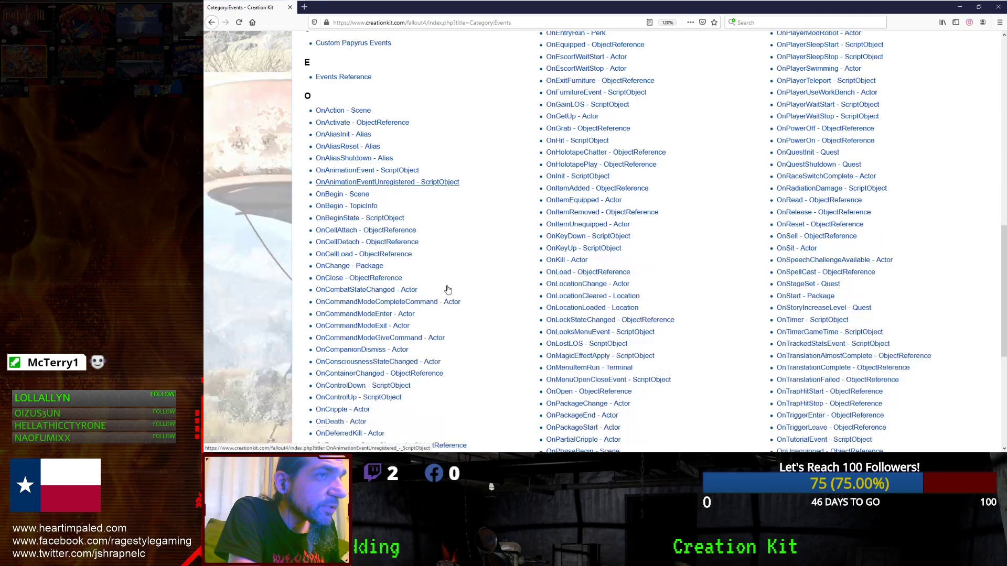
{"action": "scroll", "coordinate": [448, 289], "scroll_direction": "down", "scroll_amount": 2}
{"action": "scroll", "coordinate": [448, 288], "scroll_direction": "down", "scroll_amount": 2}
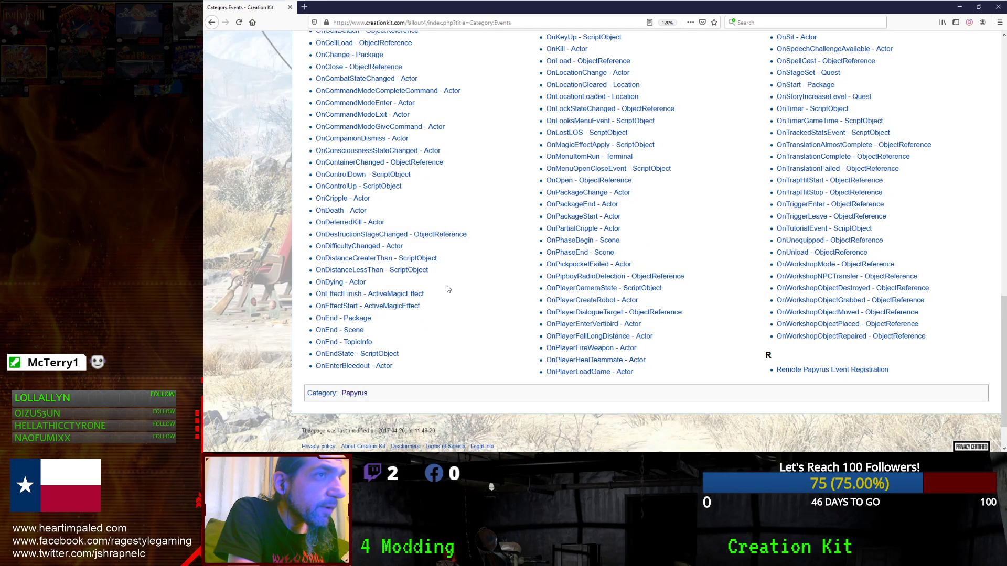
{"action": "scroll", "coordinate": [735, 329], "scroll_direction": "up", "scroll_amount": 3}
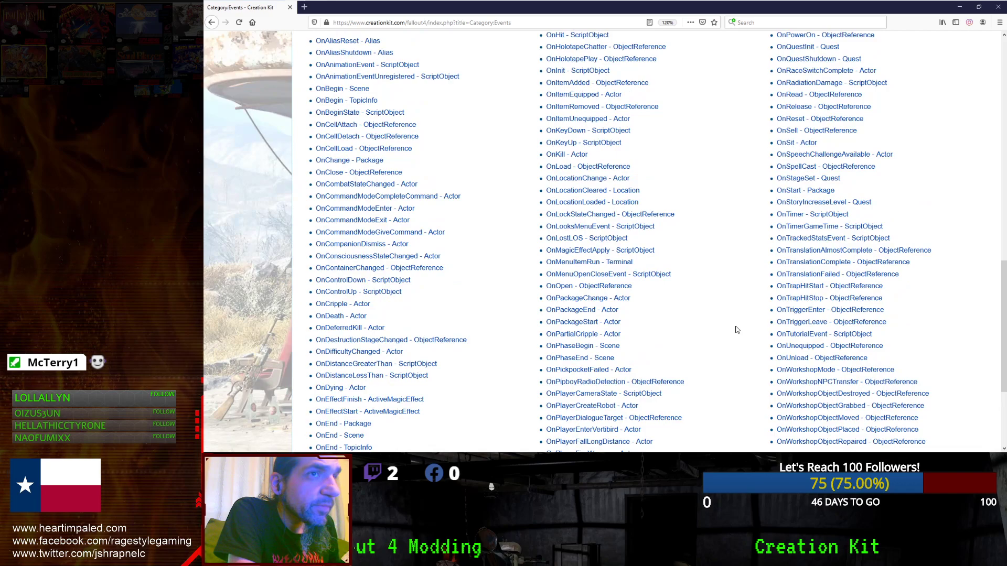
Look over the Events category's page list once more, from its subcategories down to the object reference events.
{"action": "scroll", "coordinate": [735, 328], "scroll_direction": "up", "scroll_amount": 2}
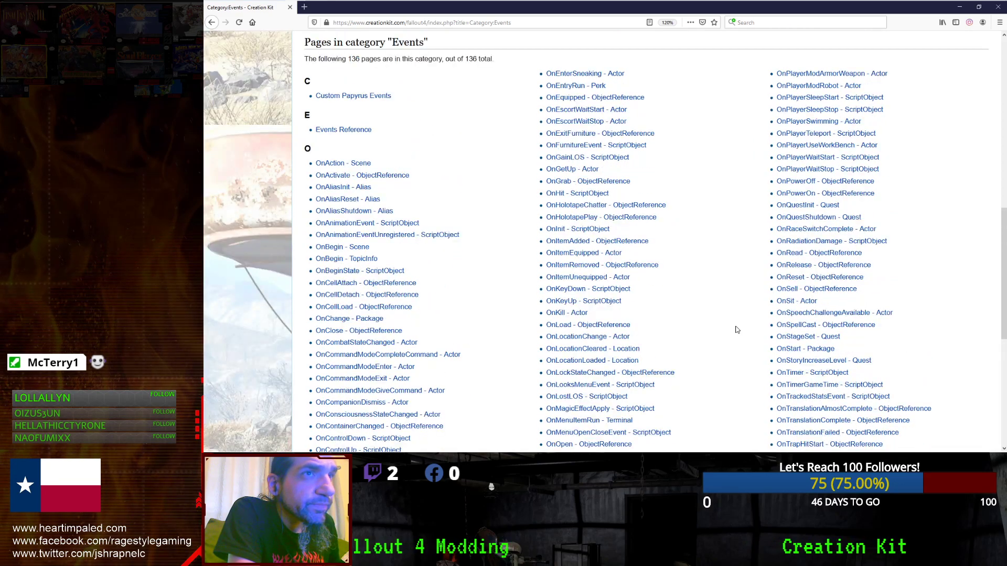
{"action": "scroll", "coordinate": [736, 329], "scroll_direction": "up", "scroll_amount": 2}
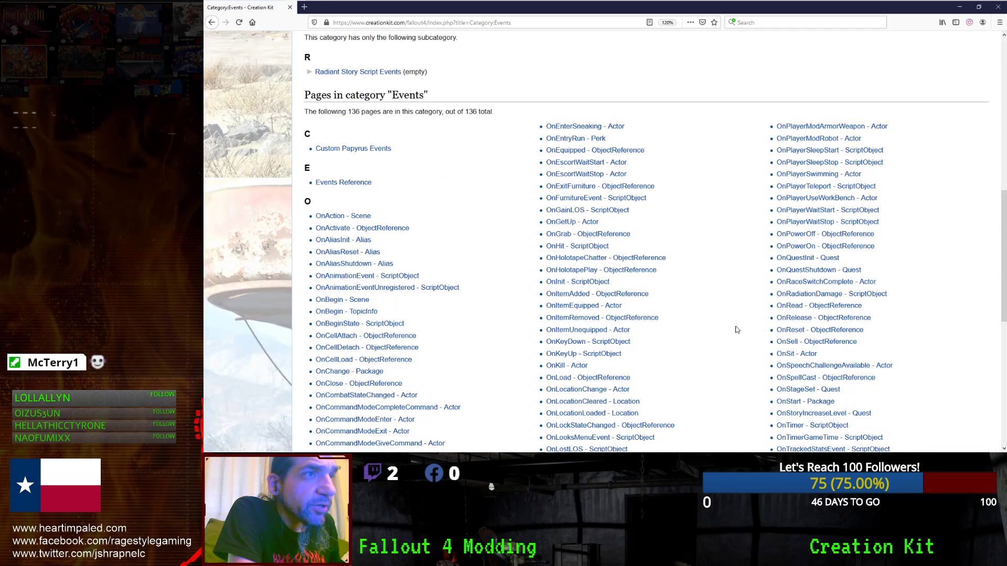
{"action": "scroll", "coordinate": [735, 329], "scroll_direction": "down", "scroll_amount": 2}
{"action": "scroll", "coordinate": [736, 329], "scroll_direction": "down", "scroll_amount": 4}
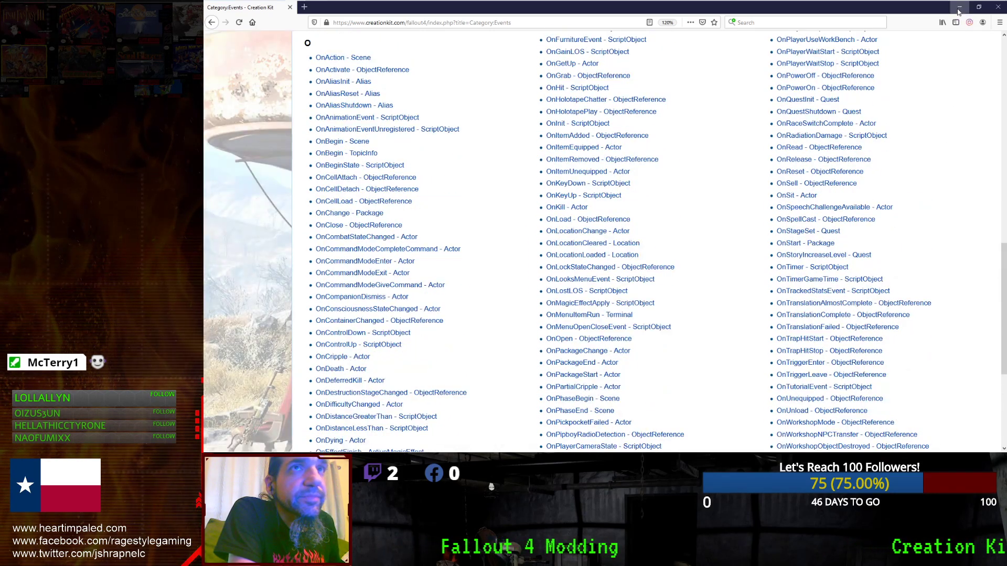
Switch to the Creation Kit, select the 00Emmanuel NPC in the Object Window, and return to the wiki's Events category.
{"action": "key", "text": "alt+Tab"}
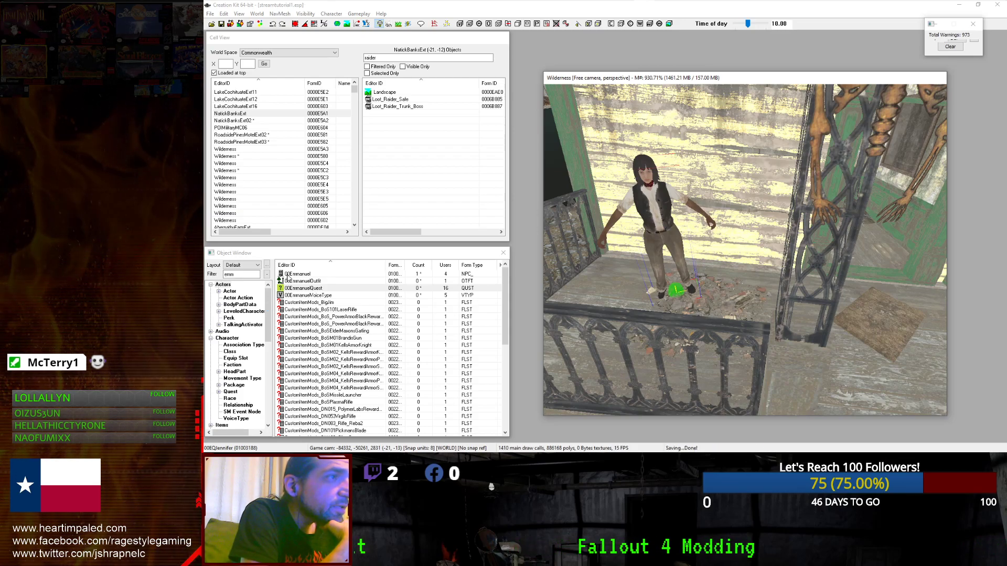
{"action": "left_click", "coordinate": [287, 274]}
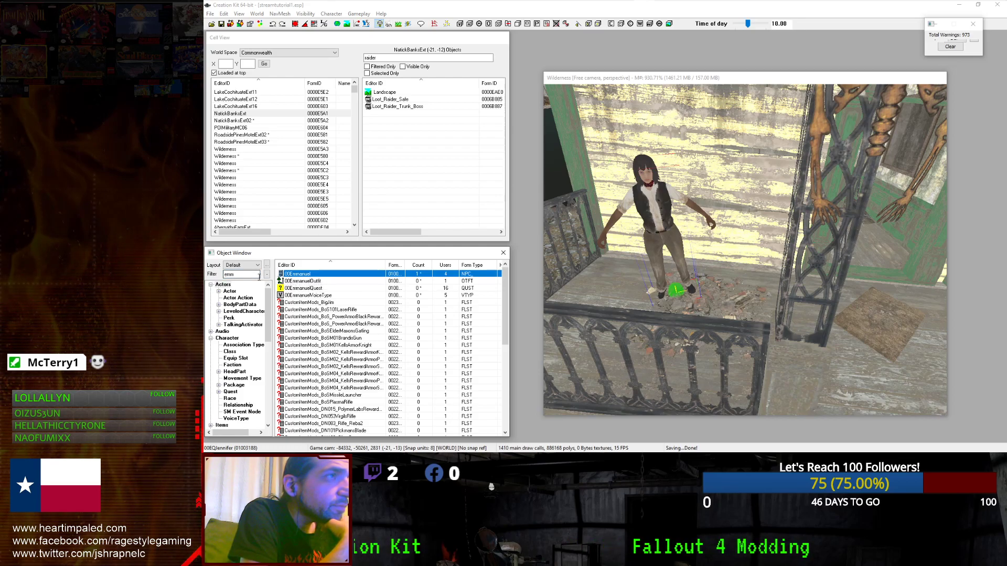
{"action": "mouse_move", "coordinate": [622, 11]}
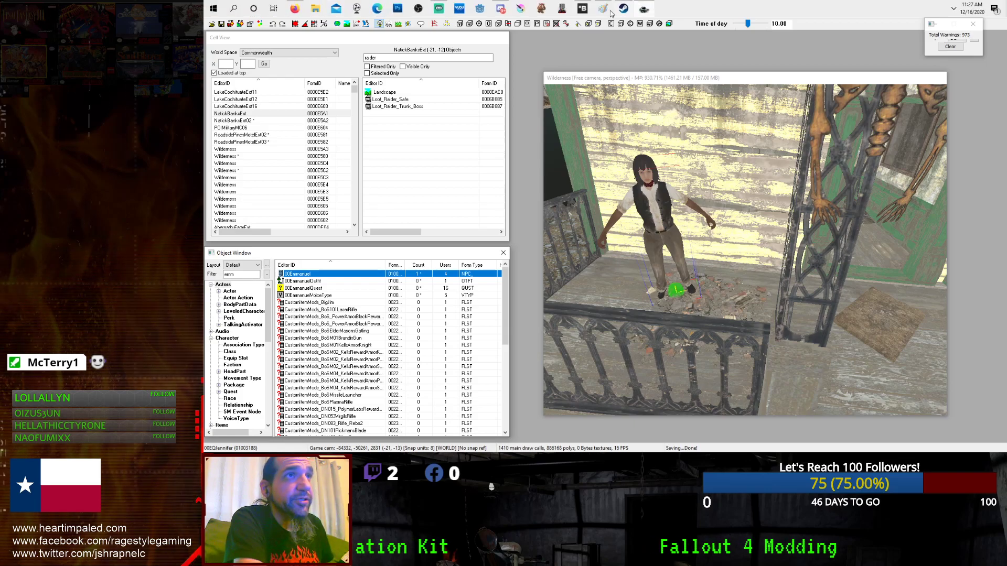
{"action": "left_click", "coordinate": [294, 8]}
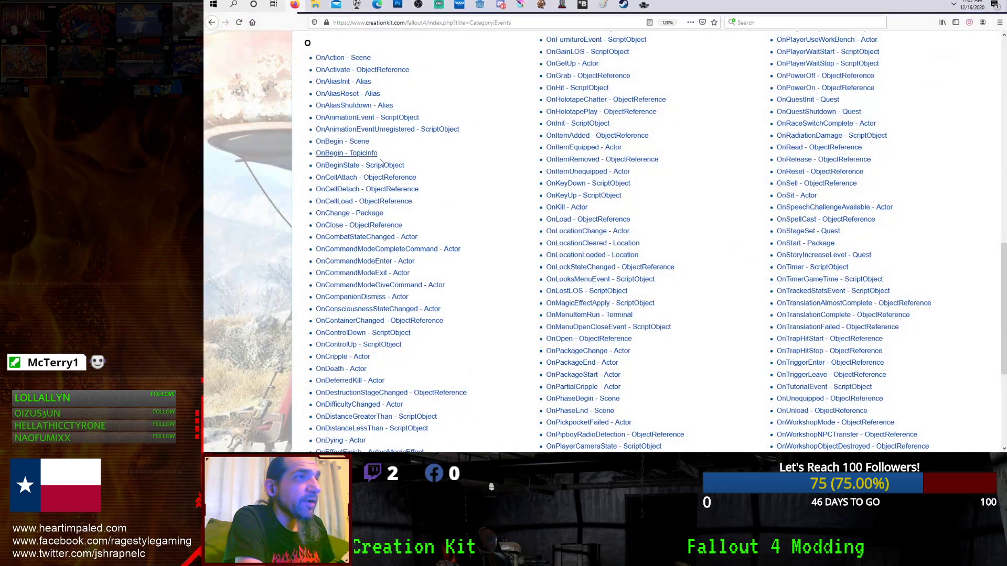
Open the OnContainerChanged - ObjectReference event page from the Events category and read its syntax, parameters, examples and notes.
{"action": "scroll", "coordinate": [509, 214], "scroll_direction": "up", "scroll_amount": 5}
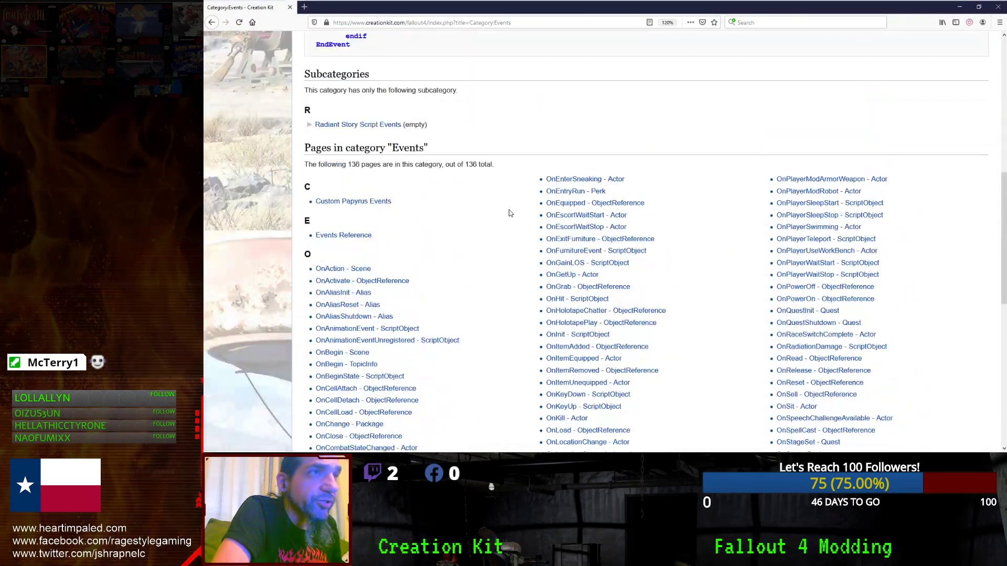
{"action": "scroll", "coordinate": [509, 213], "scroll_direction": "down", "scroll_amount": 1}
{"action": "scroll", "coordinate": [509, 213], "scroll_direction": "down", "scroll_amount": 3}
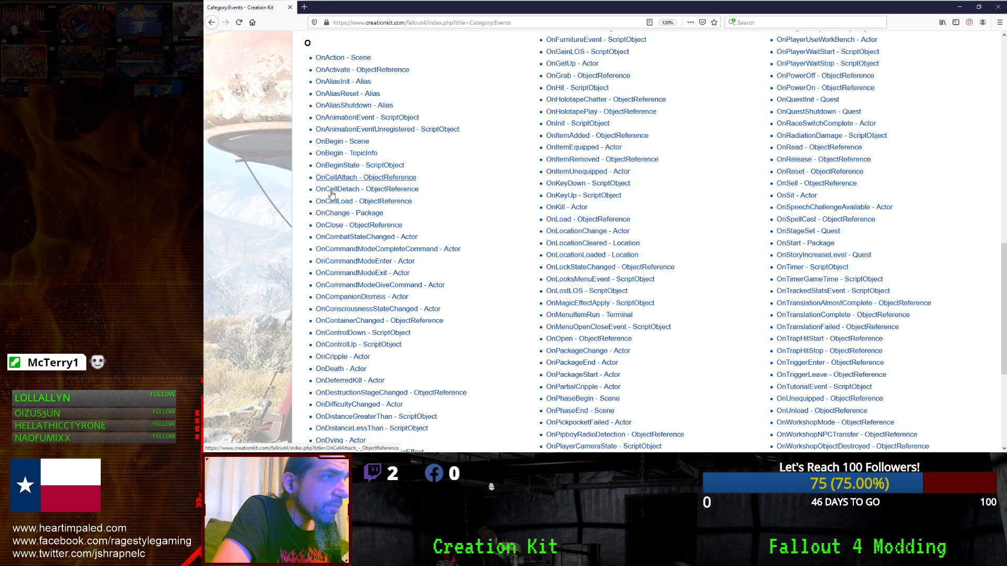
{"action": "left_click", "coordinate": [340, 320]}
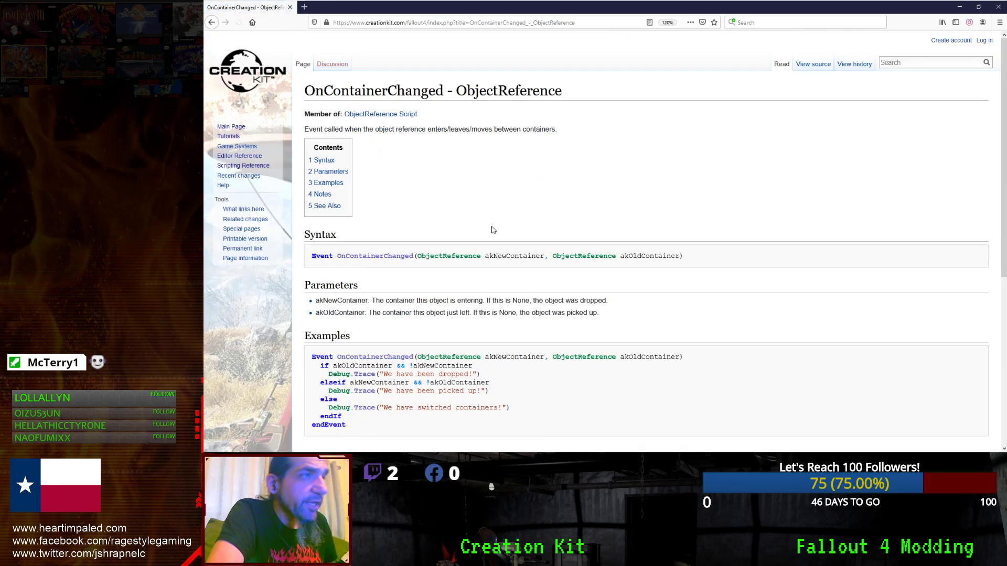
{"action": "scroll", "coordinate": [493, 231], "scroll_direction": "down", "scroll_amount": 2}
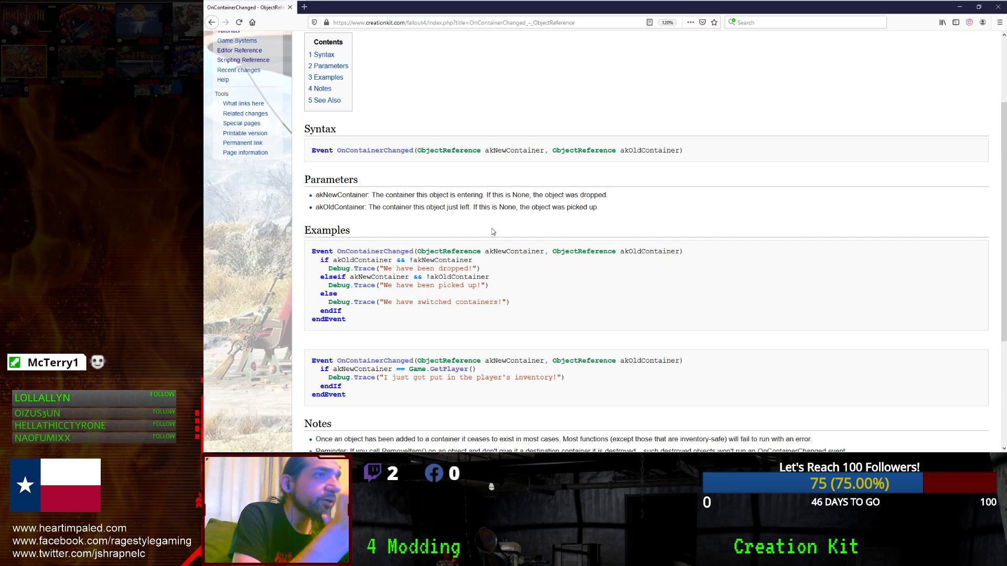
{"action": "scroll", "coordinate": [493, 231], "scroll_direction": "down", "scroll_amount": 2}
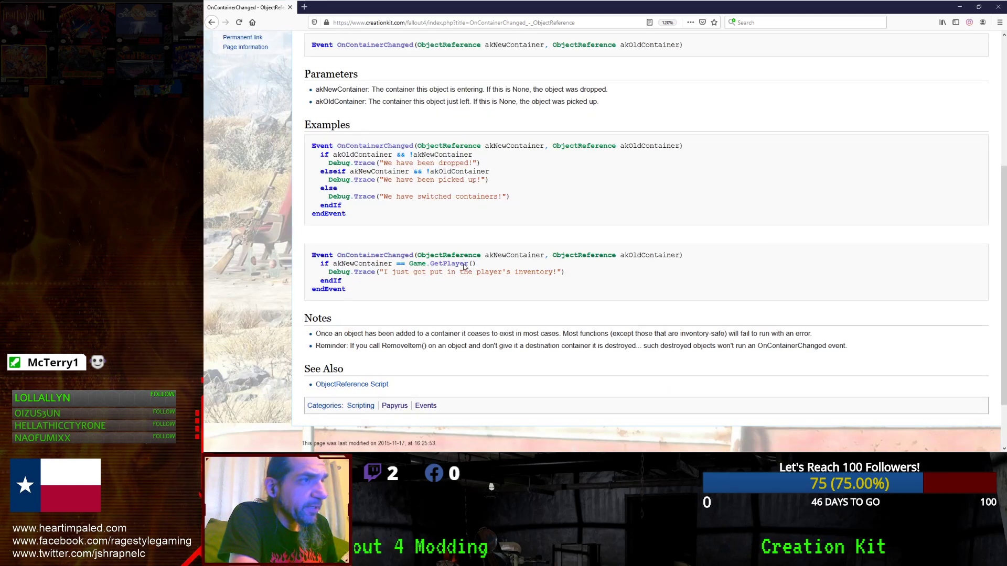
{"action": "scroll", "coordinate": [454, 282], "scroll_direction": "up", "scroll_amount": 1}
{"action": "scroll", "coordinate": [458, 237], "scroll_direction": "up", "scroll_amount": 1}
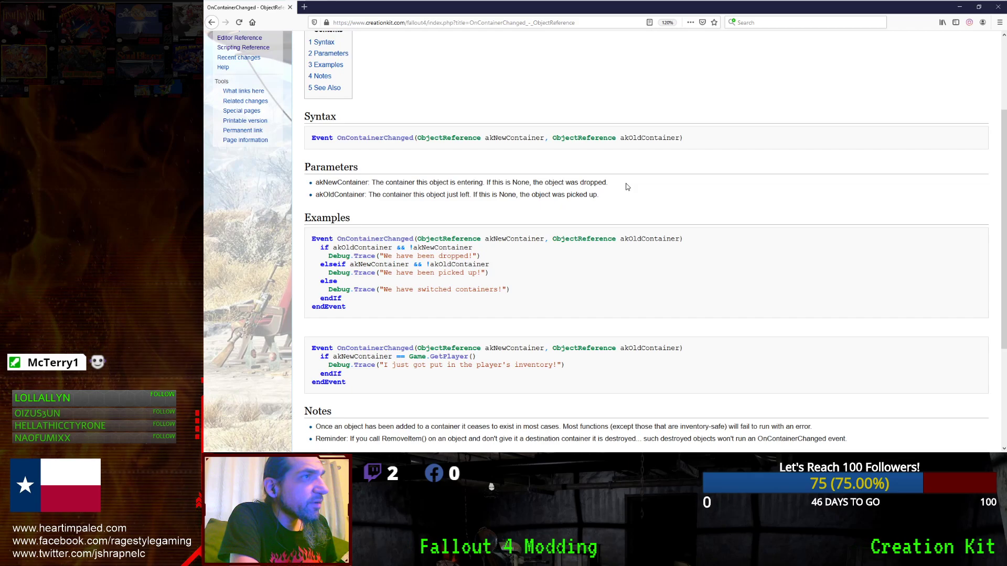
Open the ObjectReference Script page from the OnContainerChanged page and skim its member functions from Activate to the Get functions.
{"action": "scroll", "coordinate": [550, 178], "scroll_direction": "up", "scroll_amount": 2}
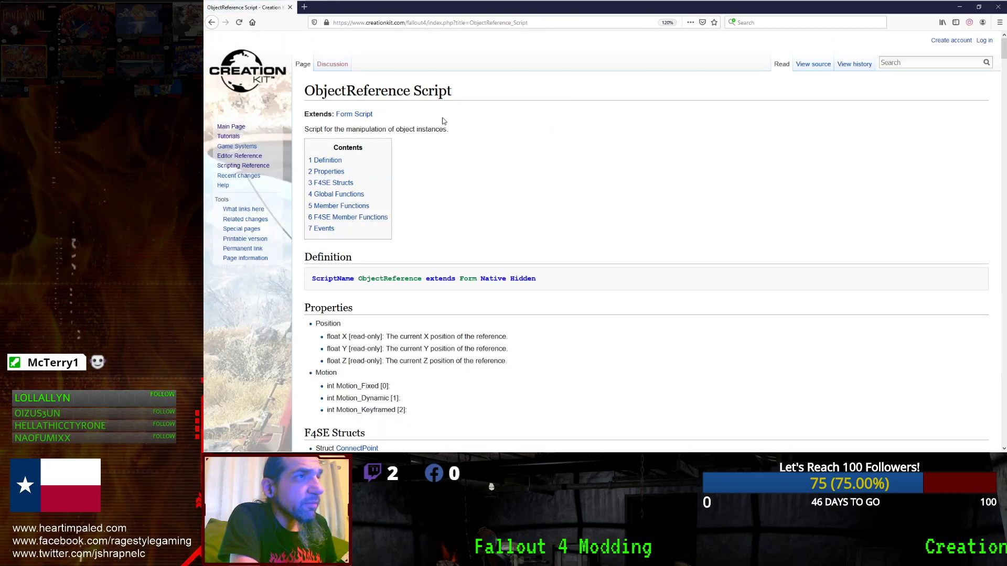
{"action": "scroll", "coordinate": [759, 128], "scroll_direction": "down", "scroll_amount": 6}
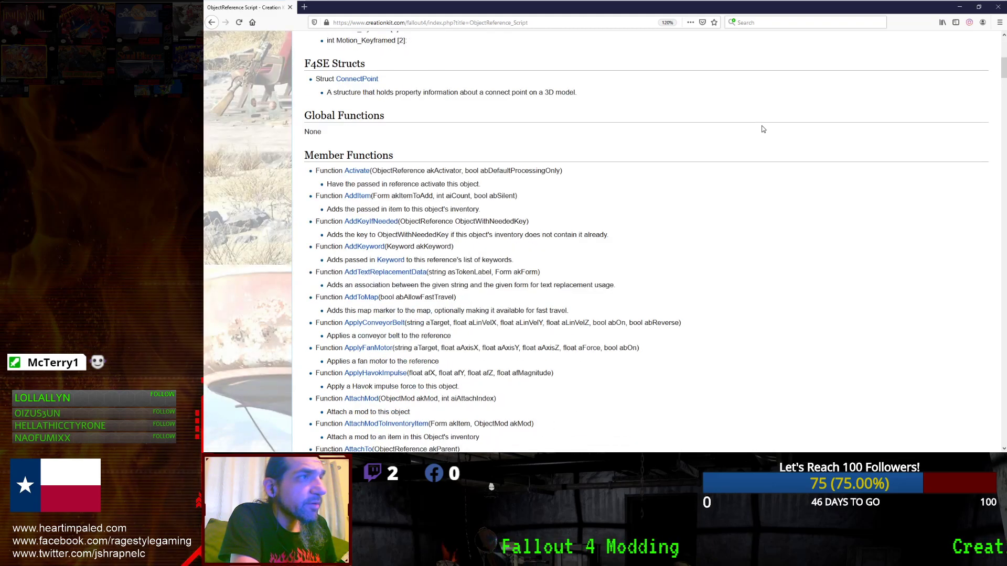
{"action": "scroll", "coordinate": [763, 129], "scroll_direction": "down", "scroll_amount": 2}
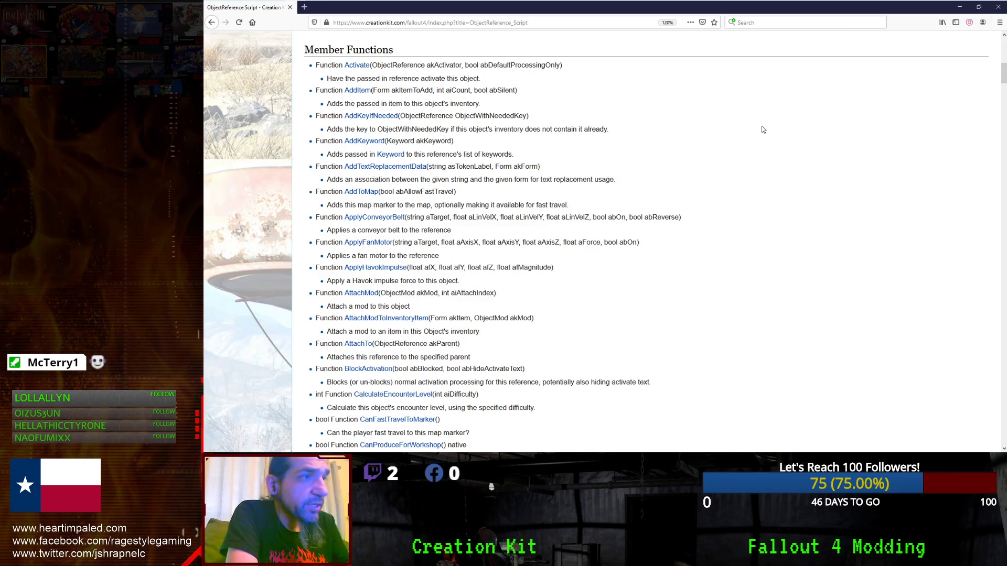
{"action": "scroll", "coordinate": [737, 157], "scroll_direction": "down", "scroll_amount": 3}
{"action": "scroll", "coordinate": [764, 198], "scroll_direction": "down", "scroll_amount": 3}
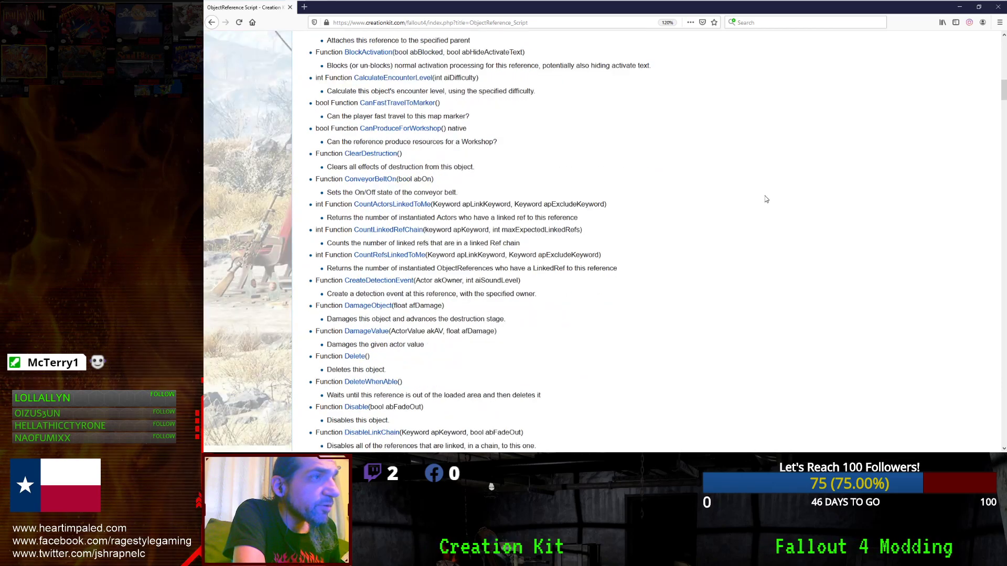
{"action": "scroll", "coordinate": [758, 218], "scroll_direction": "down", "scroll_amount": 15}
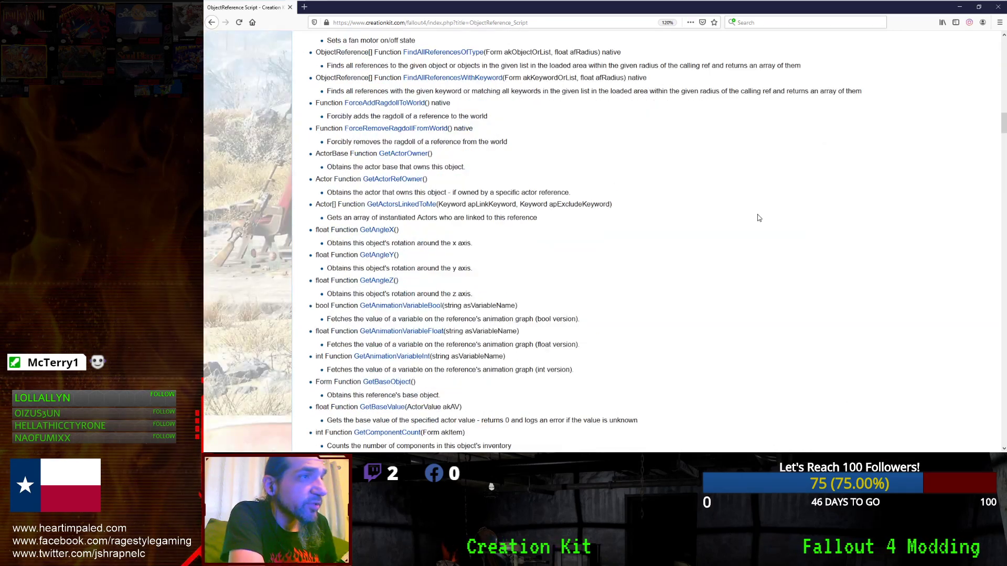
{"action": "scroll", "coordinate": [758, 218], "scroll_direction": "down", "scroll_amount": 3}
{"action": "scroll", "coordinate": [758, 218], "scroll_direction": "down", "scroll_amount": 3}
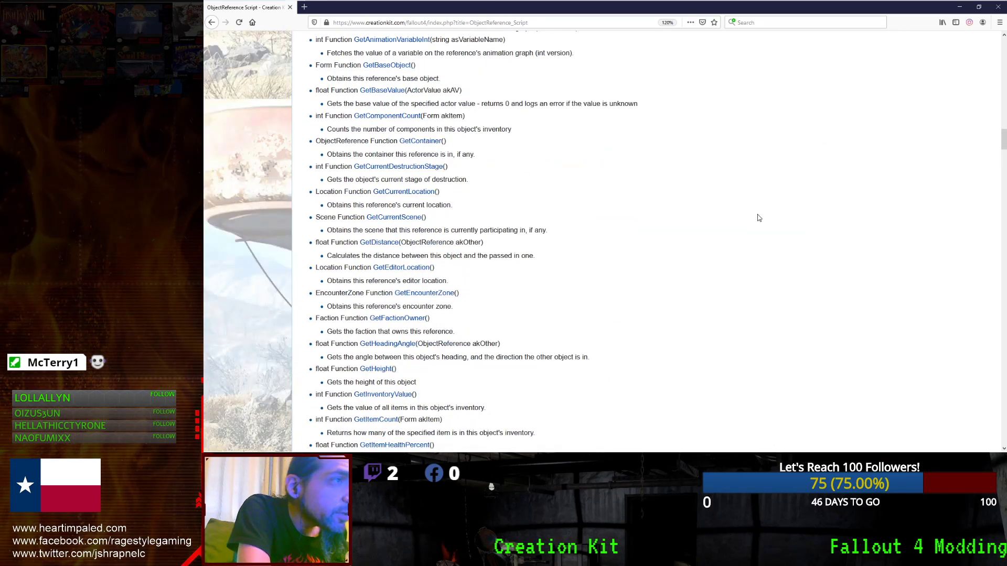
{"action": "scroll", "coordinate": [758, 218], "scroll_direction": "down", "scroll_amount": 4}
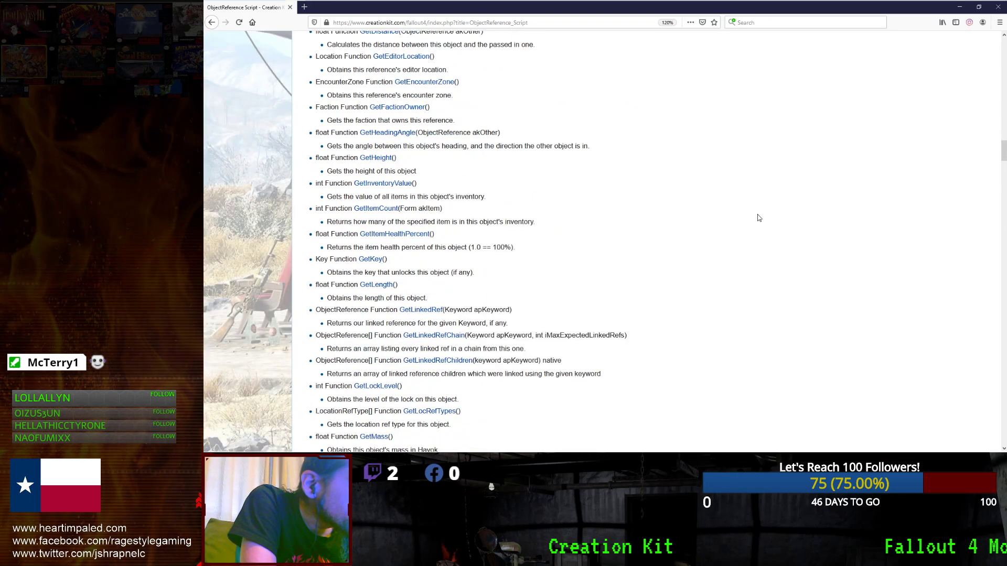
{"action": "scroll", "coordinate": [758, 217], "scroll_direction": "down", "scroll_amount": 7}
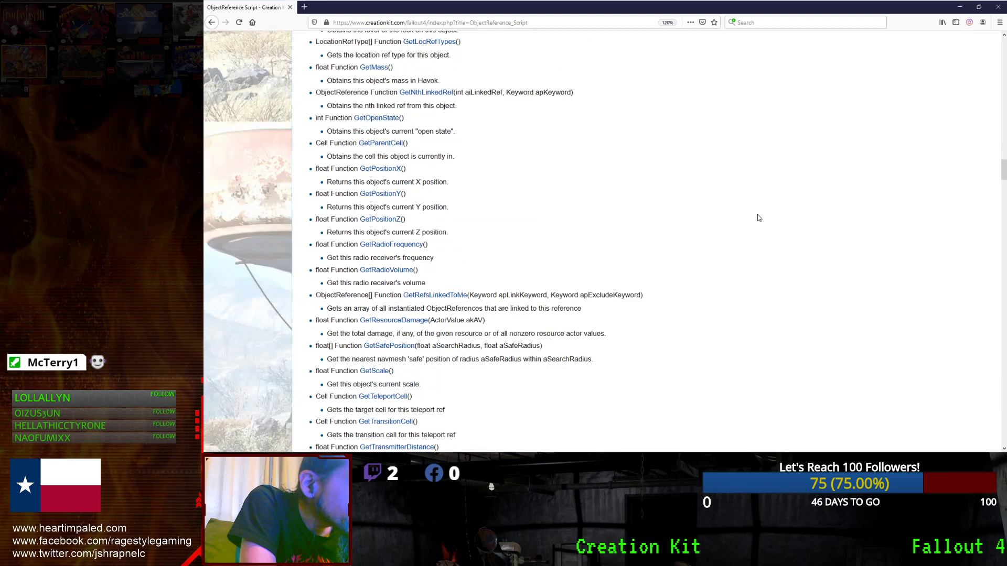
Return to the start of the Member Functions list and review the first entries, such as Activate and AddItem.
{"action": "scroll", "coordinate": [758, 218], "scroll_direction": "up", "scroll_amount": 15}
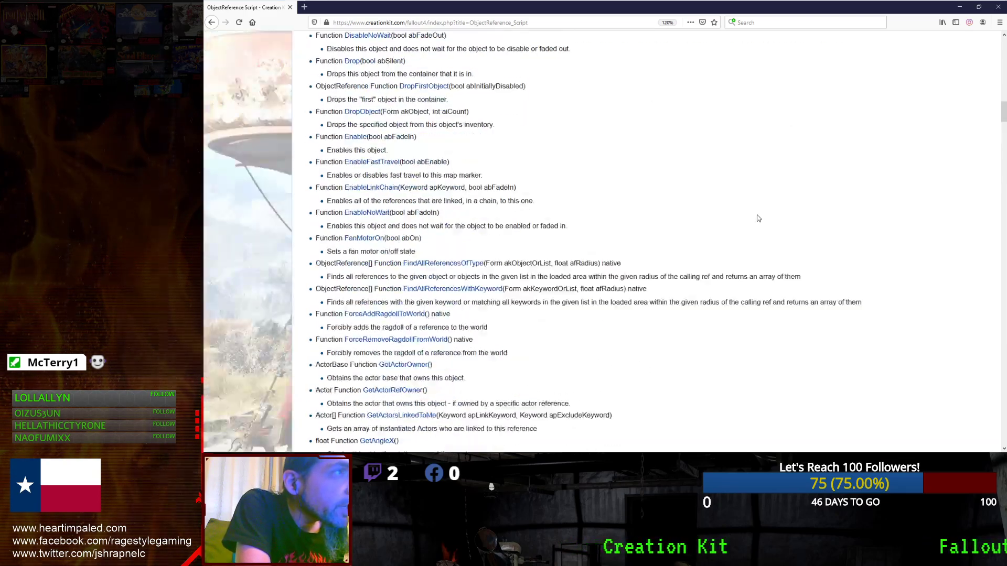
{"action": "scroll", "coordinate": [757, 217], "scroll_direction": "up", "scroll_amount": 15}
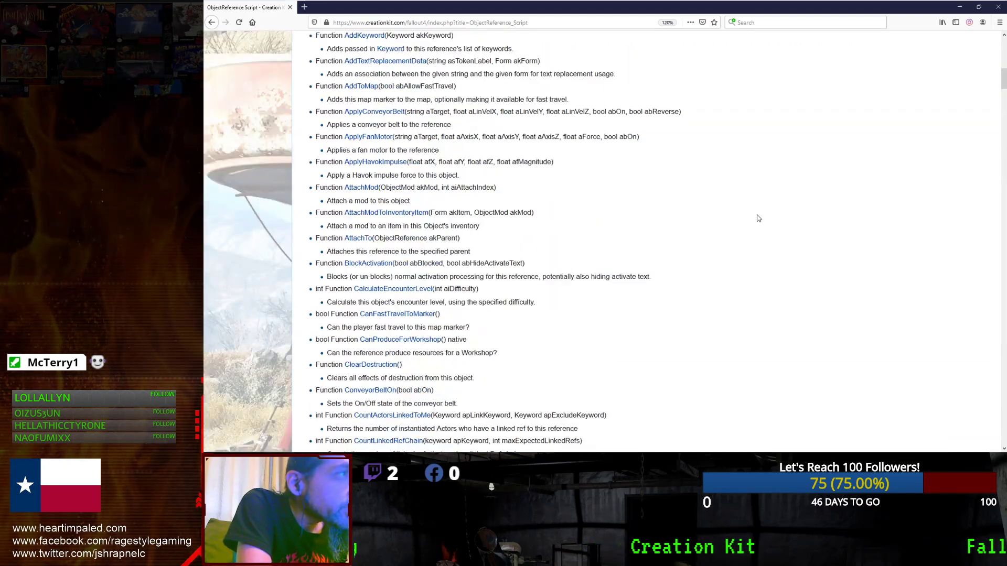
{"action": "scroll", "coordinate": [758, 217], "scroll_direction": "up", "scroll_amount": 5}
{"action": "scroll", "coordinate": [758, 217], "scroll_direction": "down", "scroll_amount": 1}
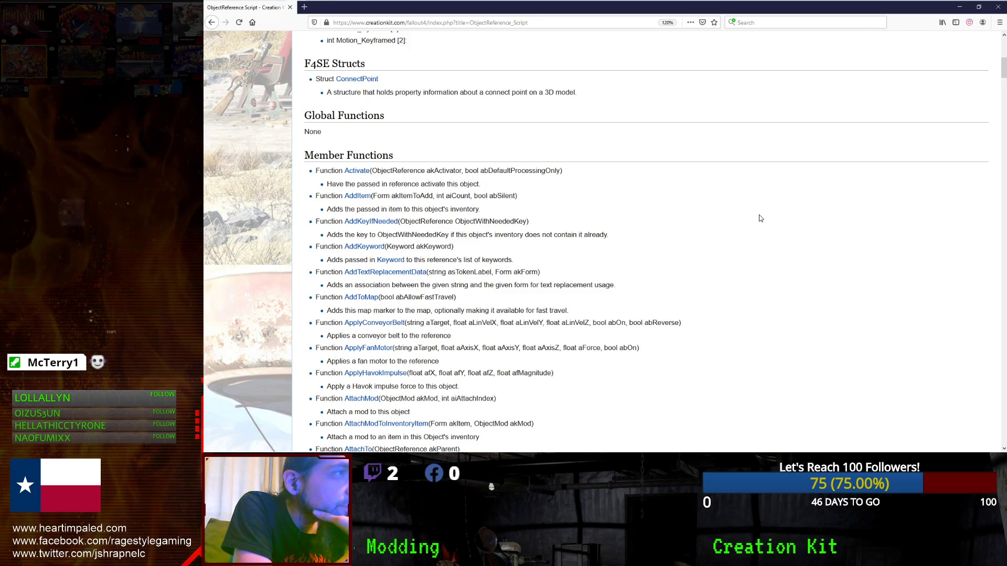
{"action": "scroll", "coordinate": [759, 218], "scroll_direction": "down", "scroll_amount": 1}
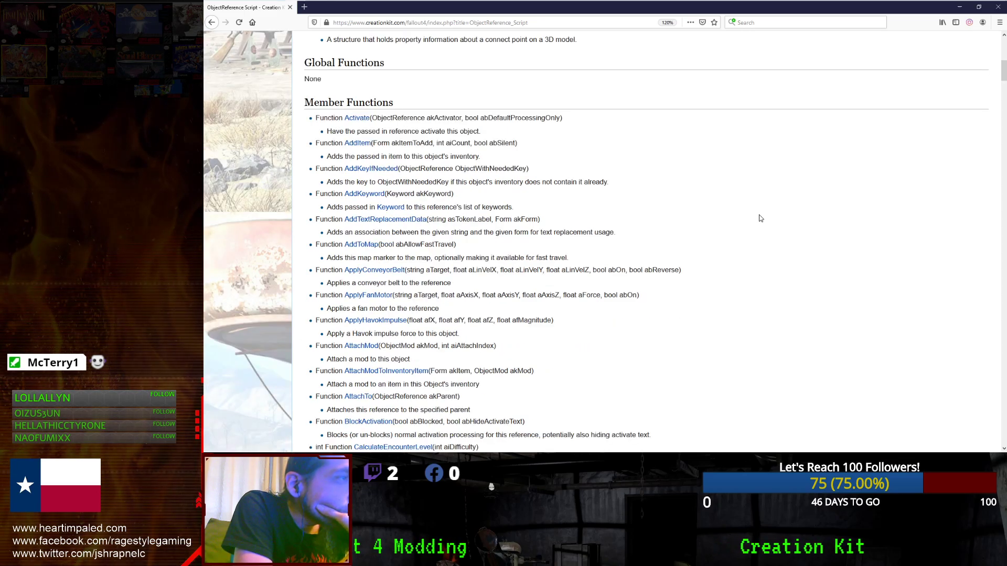
{"action": "scroll", "coordinate": [760, 218], "scroll_direction": "down", "scroll_amount": 1}
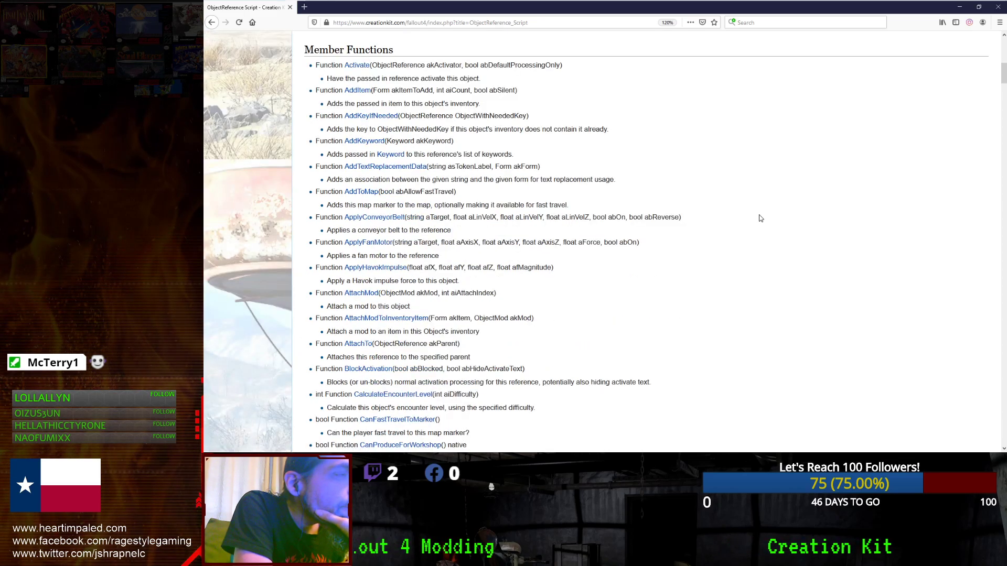
Find the RemoveItem function further along the ObjectReference member functions and highlight its full signature with parameters.
{"action": "scroll", "coordinate": [760, 219], "scroll_direction": "down", "scroll_amount": 15}
{"action": "scroll", "coordinate": [759, 218], "scroll_direction": "down", "scroll_amount": 20}
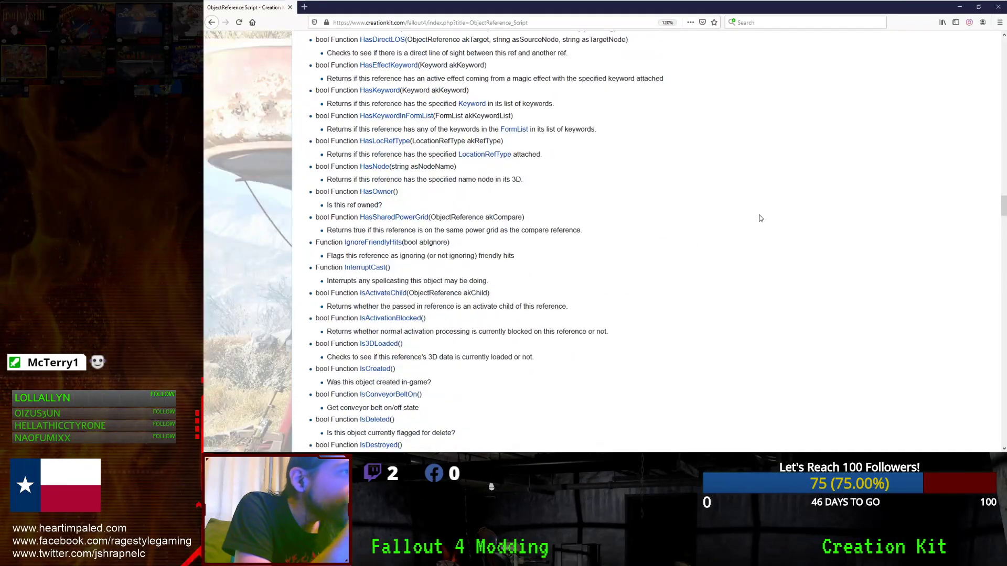
{"action": "scroll", "coordinate": [761, 218], "scroll_direction": "down", "scroll_amount": 10}
{"action": "scroll", "coordinate": [760, 218], "scroll_direction": "down", "scroll_amount": 20}
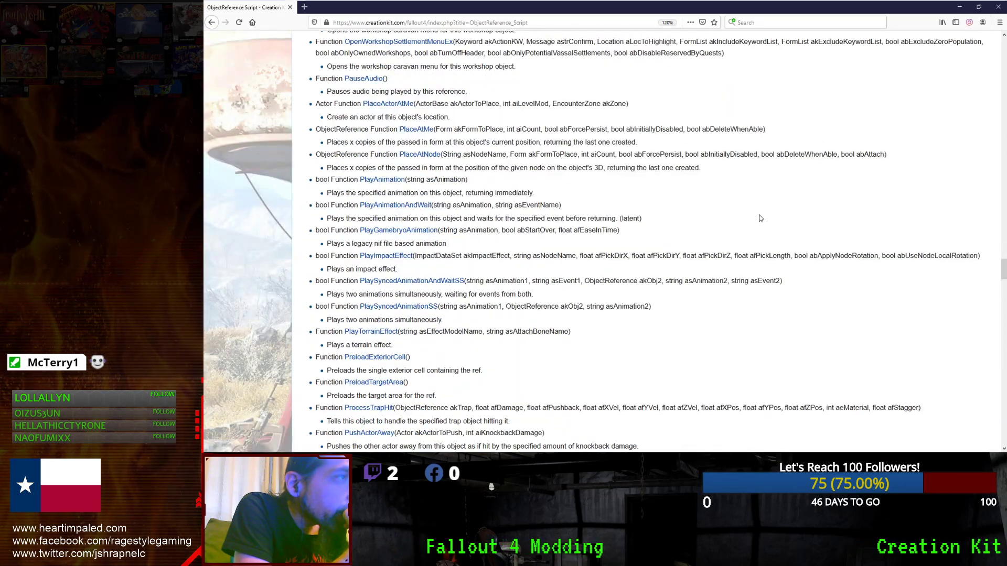
{"action": "scroll", "coordinate": [760, 218], "scroll_direction": "down", "scroll_amount": 6}
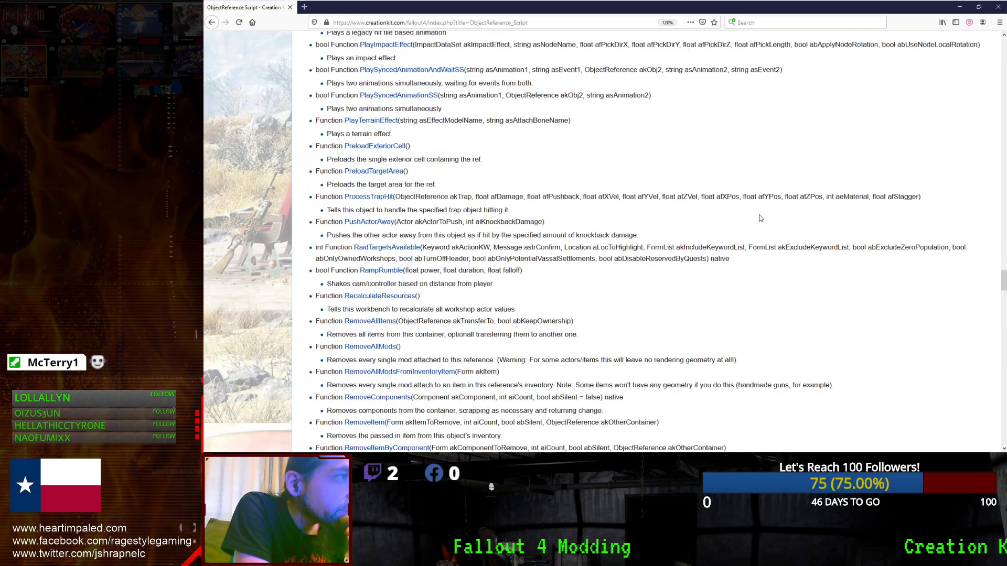
{"action": "scroll", "coordinate": [761, 218], "scroll_direction": "down", "scroll_amount": 3}
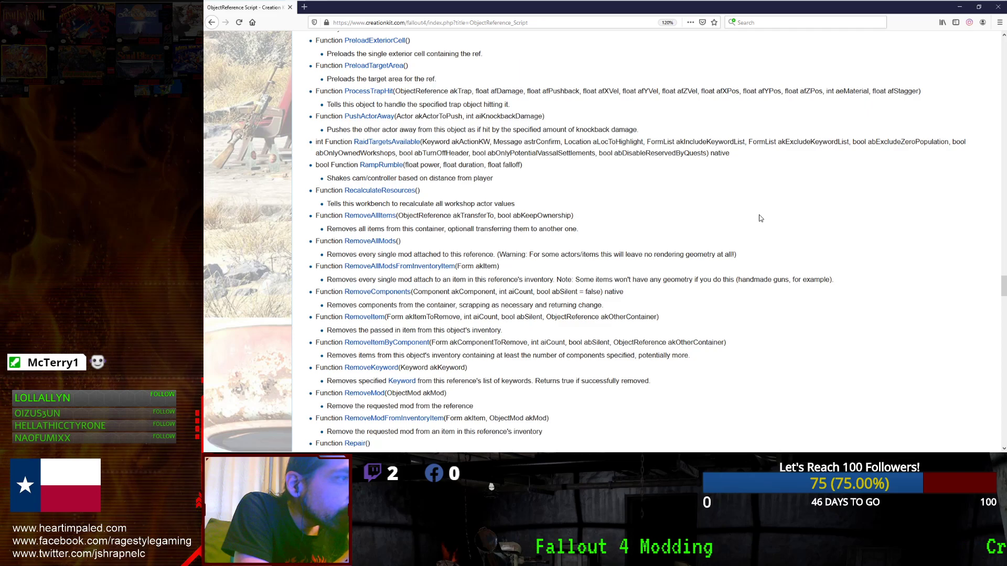
{"action": "scroll", "coordinate": [760, 218], "scroll_direction": "down", "scroll_amount": 2}
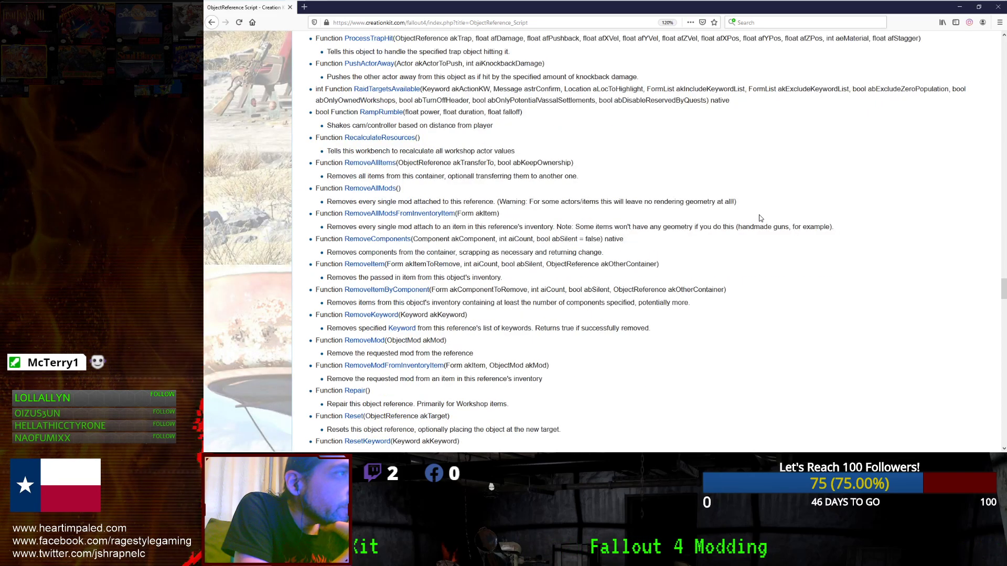
{"action": "left_click_drag", "start_coordinate": [659, 265], "coordinate": [334, 265]}
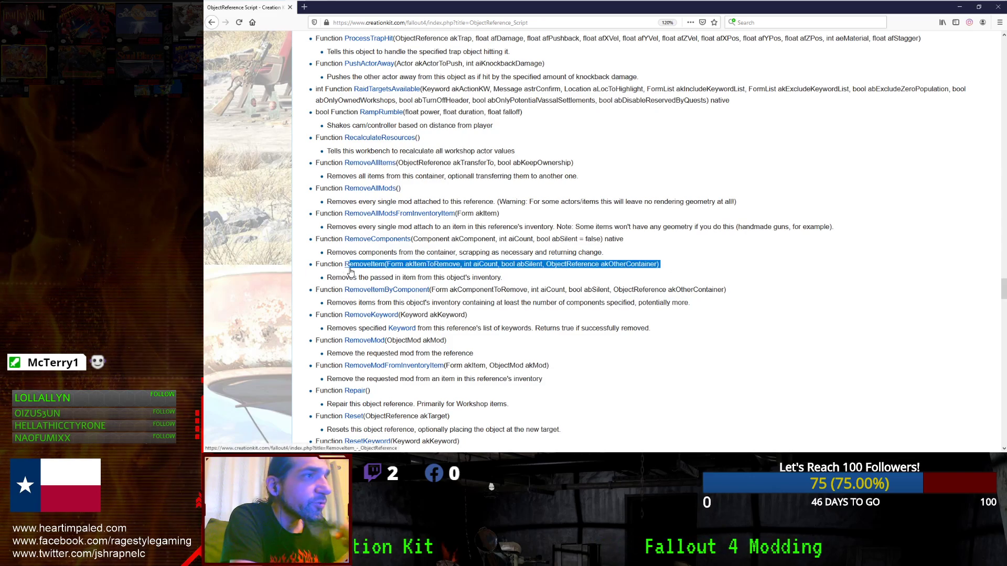
{"action": "left_click_drag", "start_coordinate": [327, 277], "coordinate": [660, 264]}
Switch to the Creation Kit and select the 00EmmanuelQuest quest in the Object Window.
{"action": "mouse_move", "coordinate": [638, 12]}
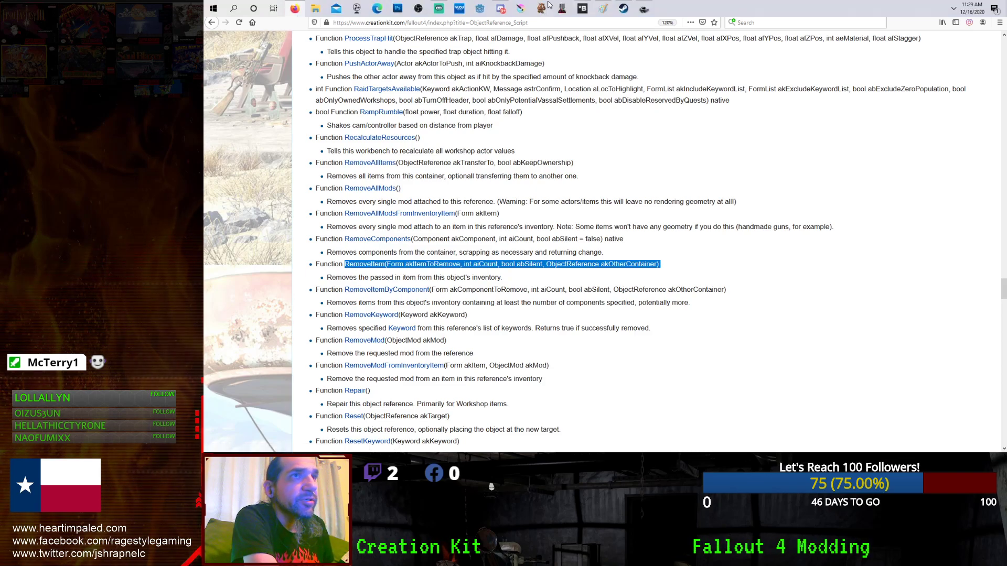
{"action": "left_click", "coordinate": [641, 9]}
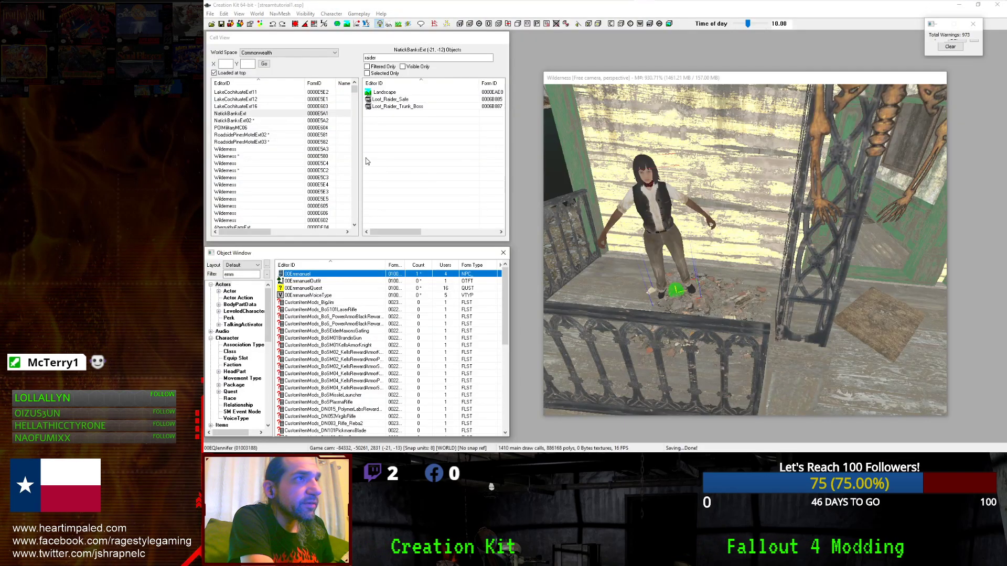
{"action": "left_click", "coordinate": [292, 289]}
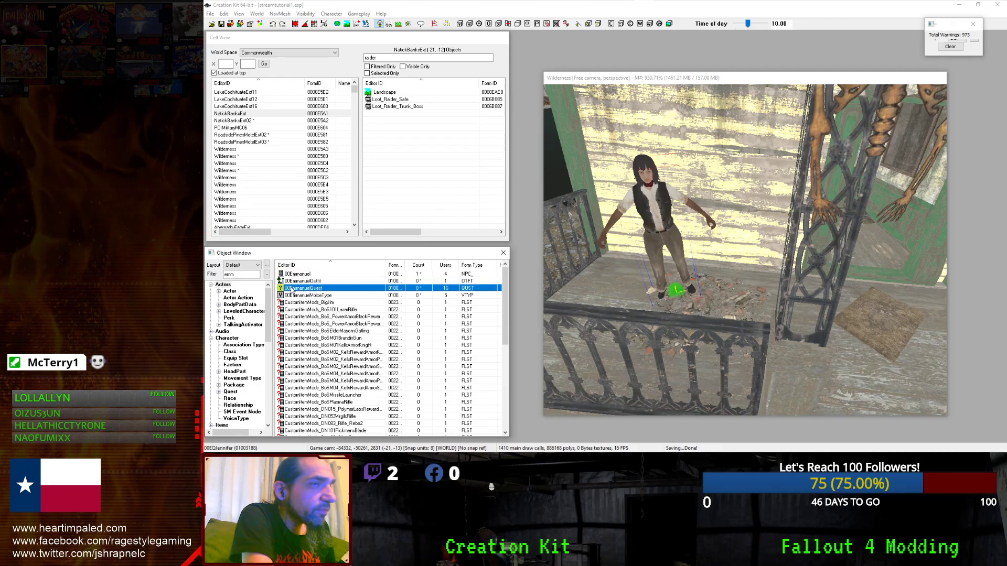
Open 00EmmanuelQuest and look through the phases of its scenes 00EQ3 and 00EQ1 up to the last phase.
{"action": "double_click", "coordinate": [292, 290]}
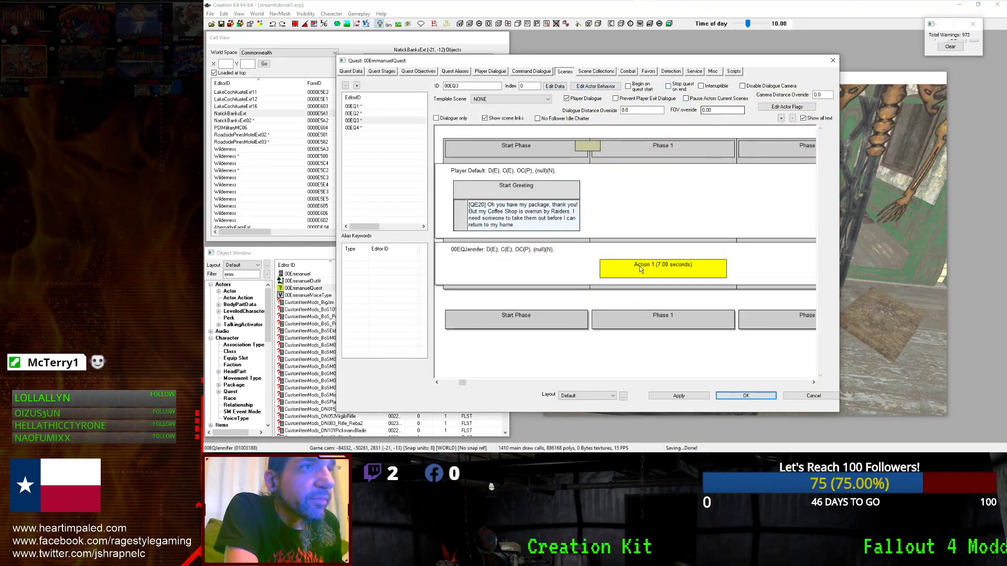
{"action": "left_click_drag", "start_coordinate": [461, 385], "coordinate": [798, 385]}
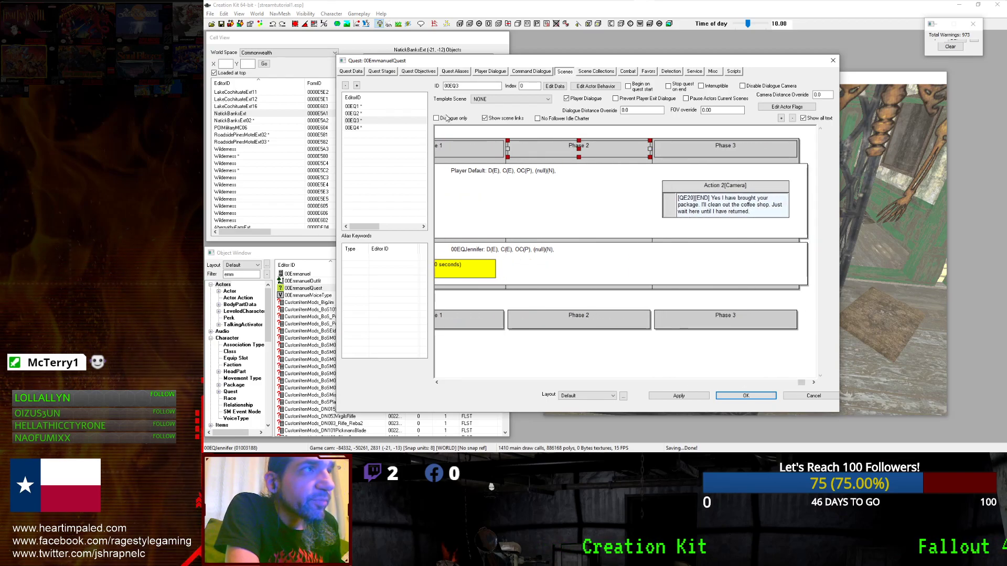
{"action": "left_click", "coordinate": [374, 108]}
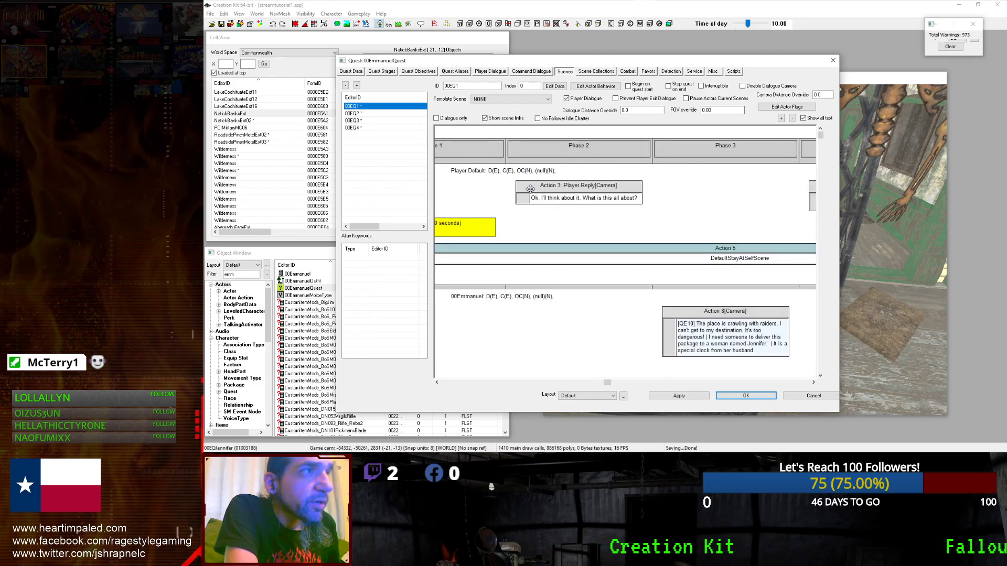
{"action": "left_click_drag", "start_coordinate": [607, 382], "coordinate": [810, 402]}
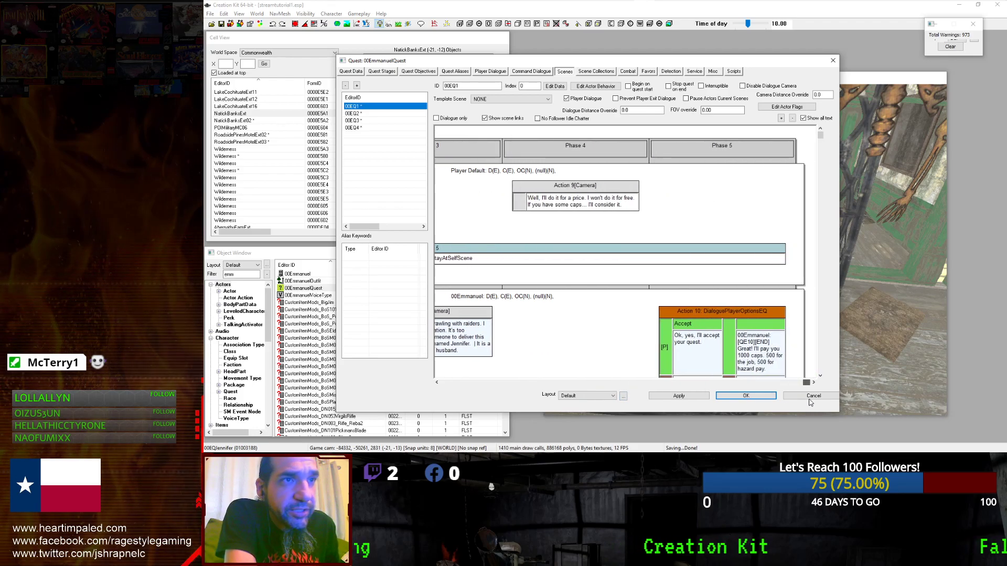
Inspect the NPC positive response's topic info in the DialoguePlayerOptionsEQ action of scene 00EQ1, then return to the scene.
{"action": "double_click", "coordinate": [694, 312]}
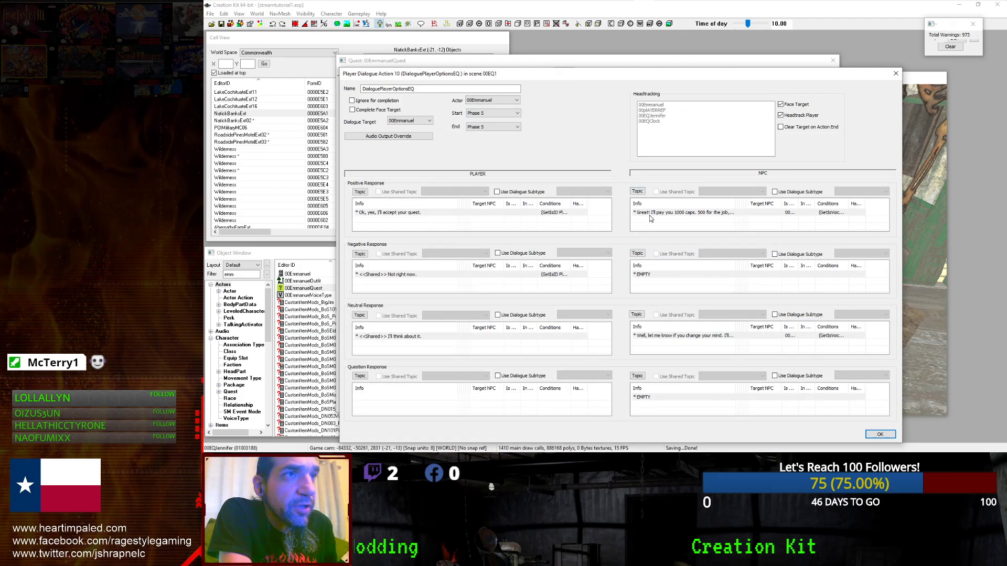
{"action": "double_click", "coordinate": [682, 213]}
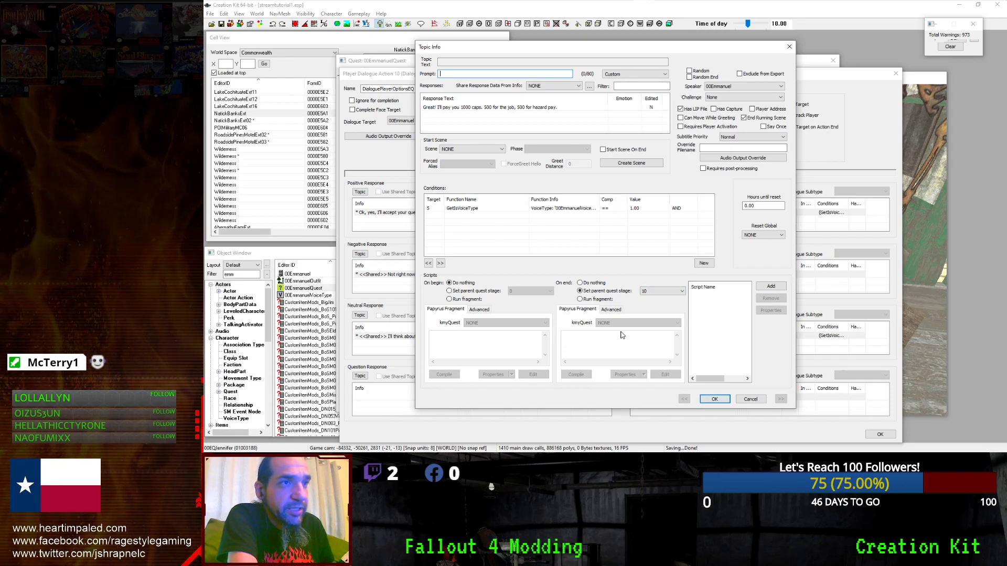
{"action": "left_click", "coordinate": [715, 399]}
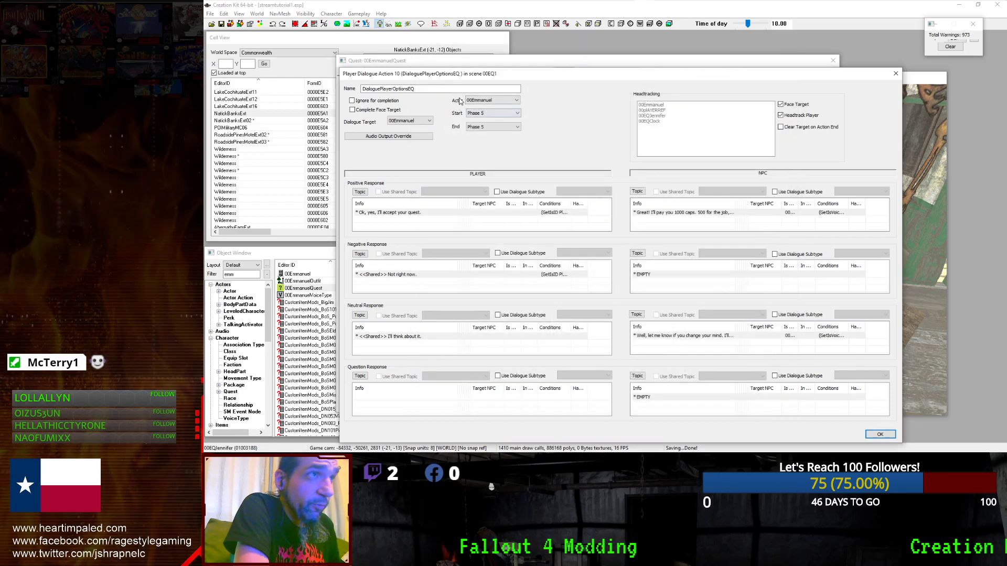
{"action": "left_click", "coordinate": [880, 434]}
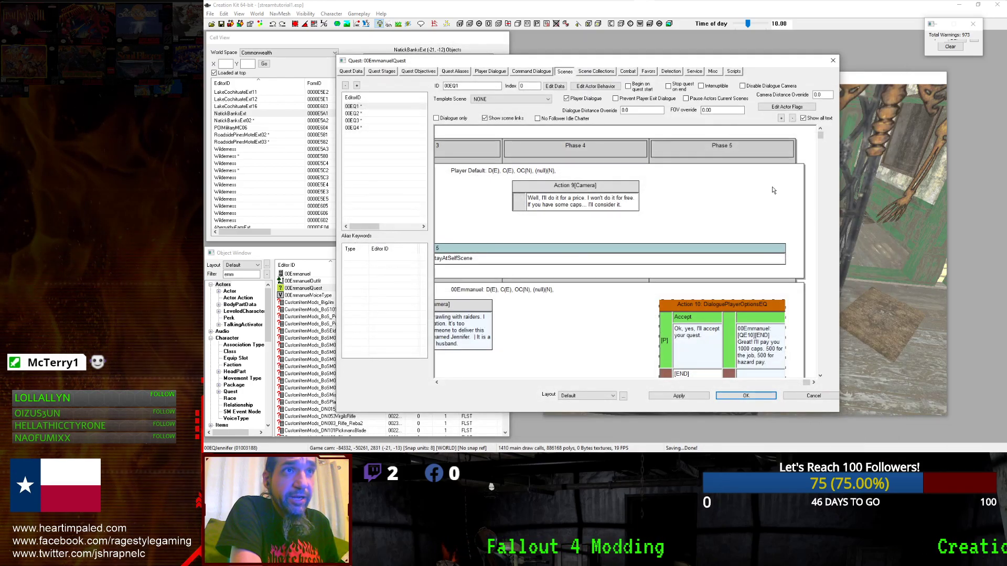
Check the completion settings of Phase 5 and the accept response in scene 00EQ1, leaving them as they are.
{"action": "double_click", "coordinate": [704, 155]}
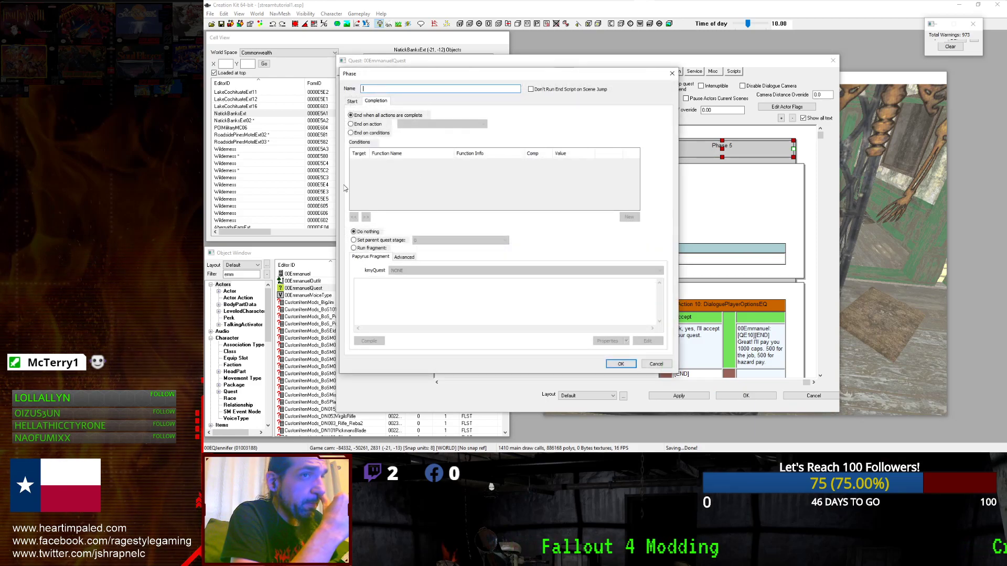
{"action": "left_click", "coordinate": [646, 366]}
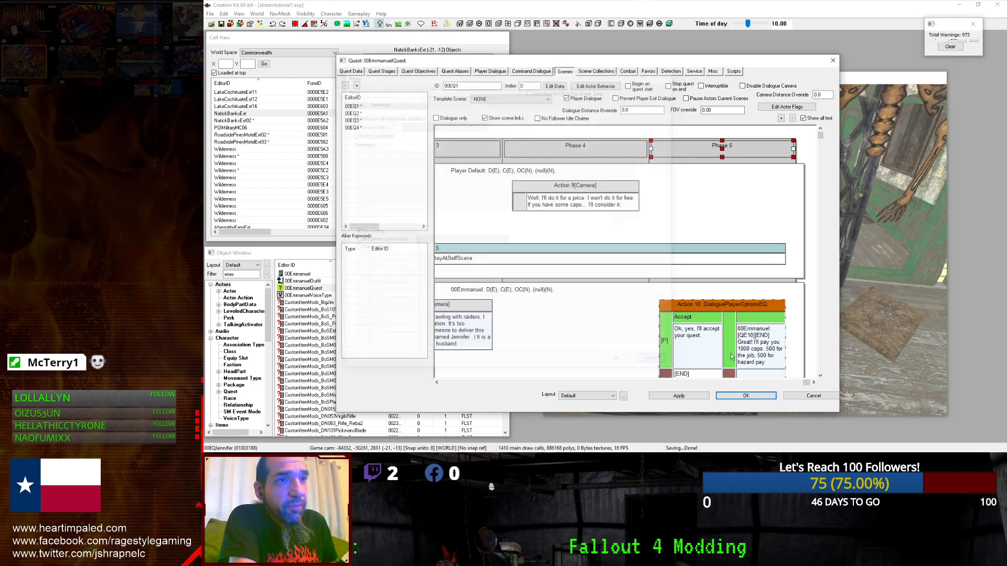
{"action": "double_click", "coordinate": [753, 343]}
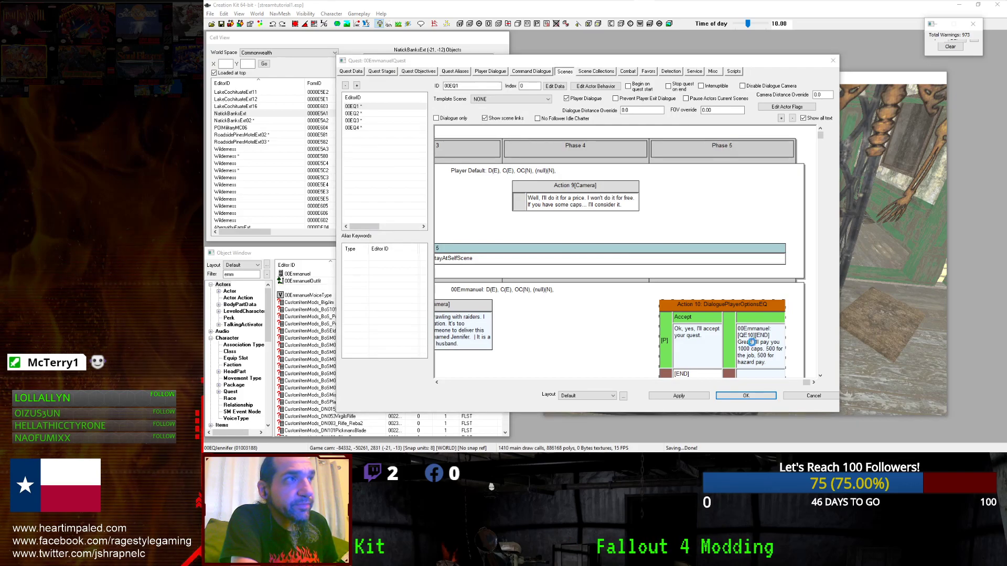
{"action": "left_click", "coordinate": [751, 398]}
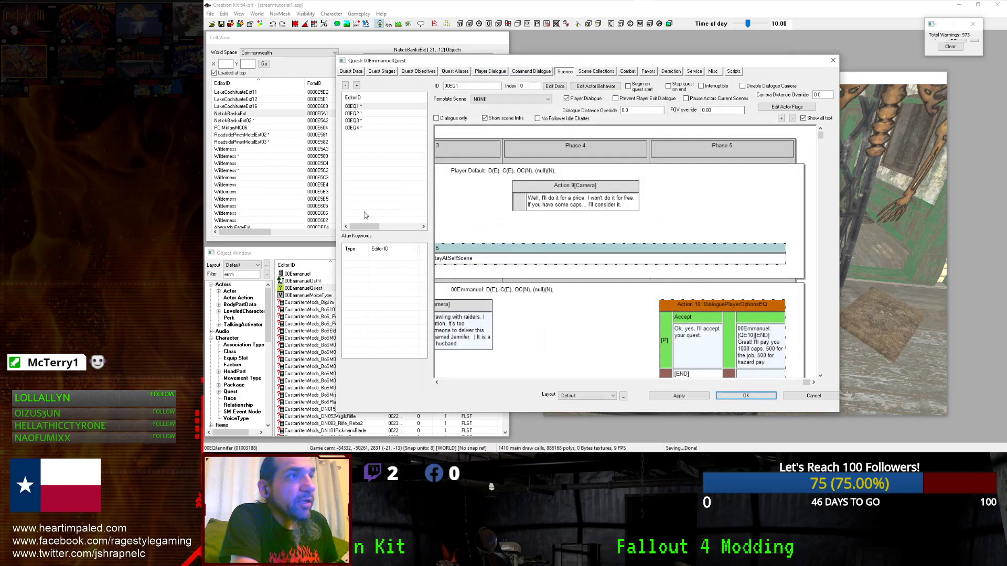
{"action": "left_click", "coordinate": [353, 113]}
{"action": "left_click", "coordinate": [371, 107]}
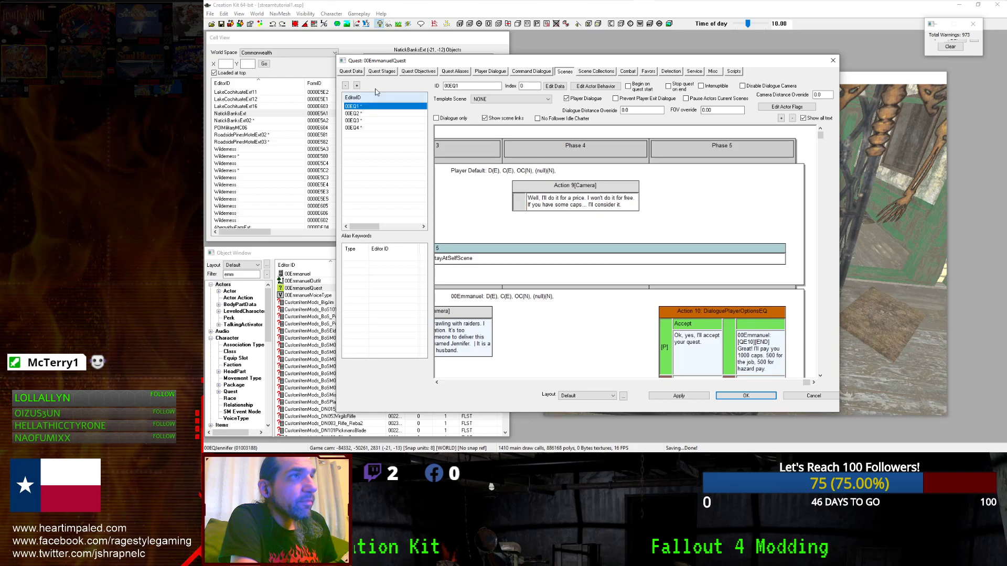
Add a RemoveItem call to the Papyrus fragment of quest stage 10, with item count 1 and silent flag 0.
{"action": "left_click", "coordinate": [382, 72]}
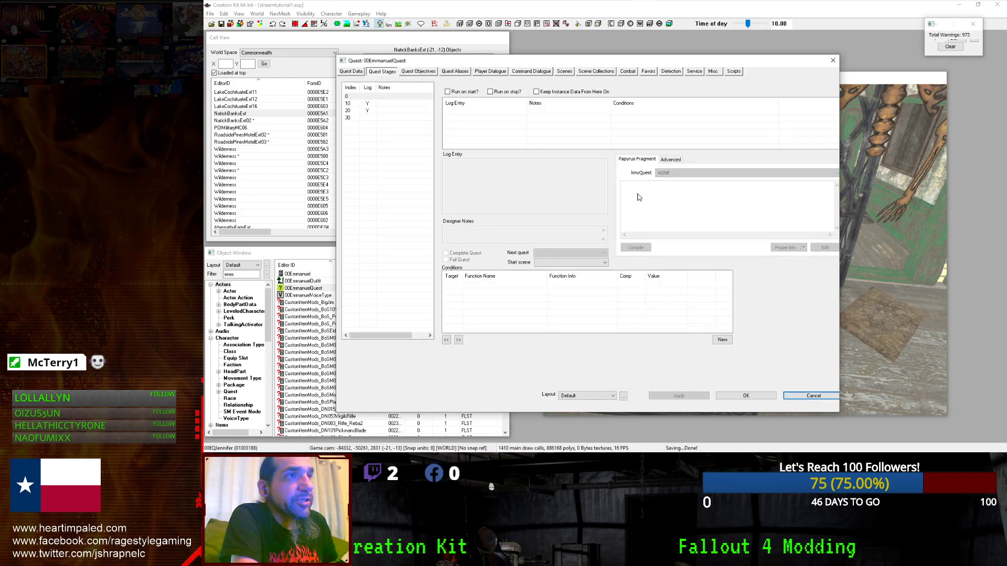
{"action": "left_click", "coordinate": [359, 103]}
{"action": "left_click", "coordinate": [710, 196]}
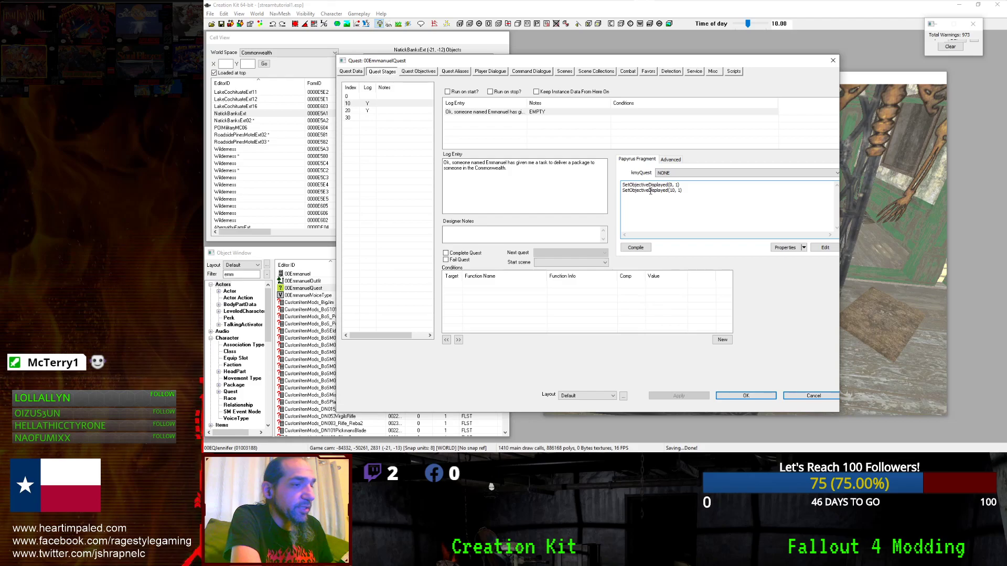
{"action": "type", "text": "RemoveItem(Form akItemToRemove, int aiCount, bool abSilent, ObjectReference akOtherContainer)"}
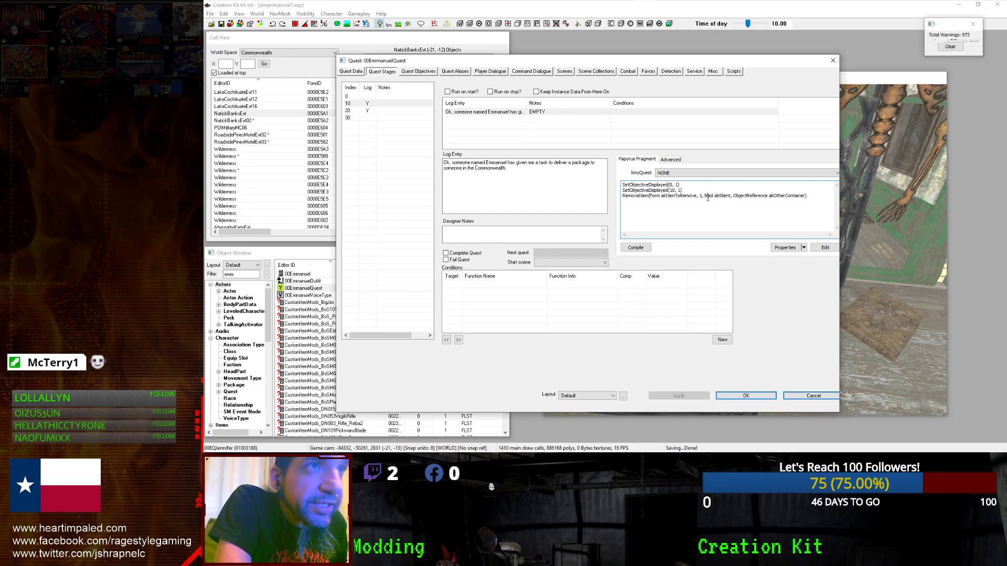
{"action": "type", "text": "0"}
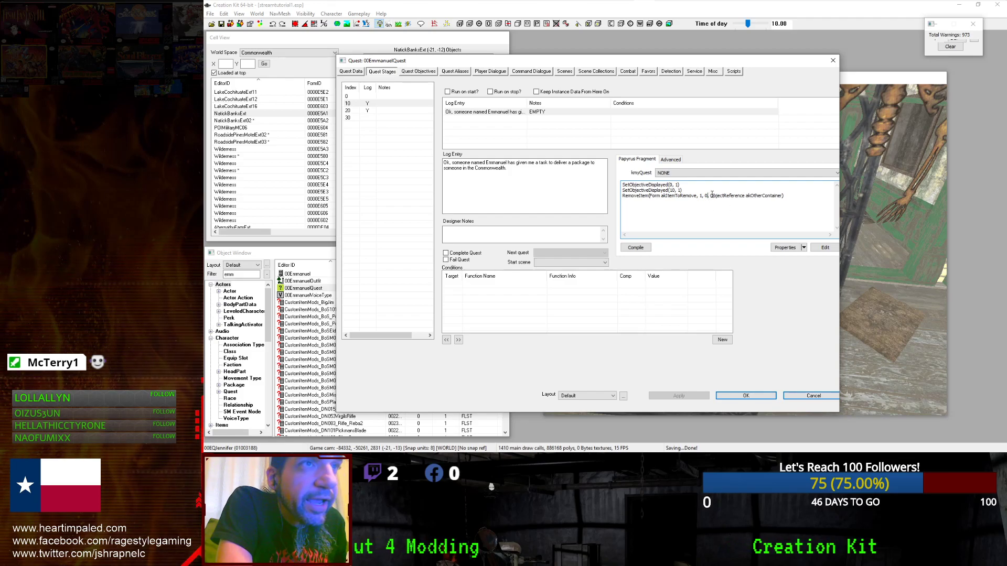
Replace the RemoveItem call's ObjectReference akOtherContainer parameter with game.GetPlayer().
{"action": "left_click_drag", "start_coordinate": [709, 195], "coordinate": [783, 196]}
{"action": "left_click", "coordinate": [781, 195]}
{"action": "left_click_drag", "start_coordinate": [780, 195], "coordinate": [710, 197]}
{"action": "type", "text": "game.Get"}
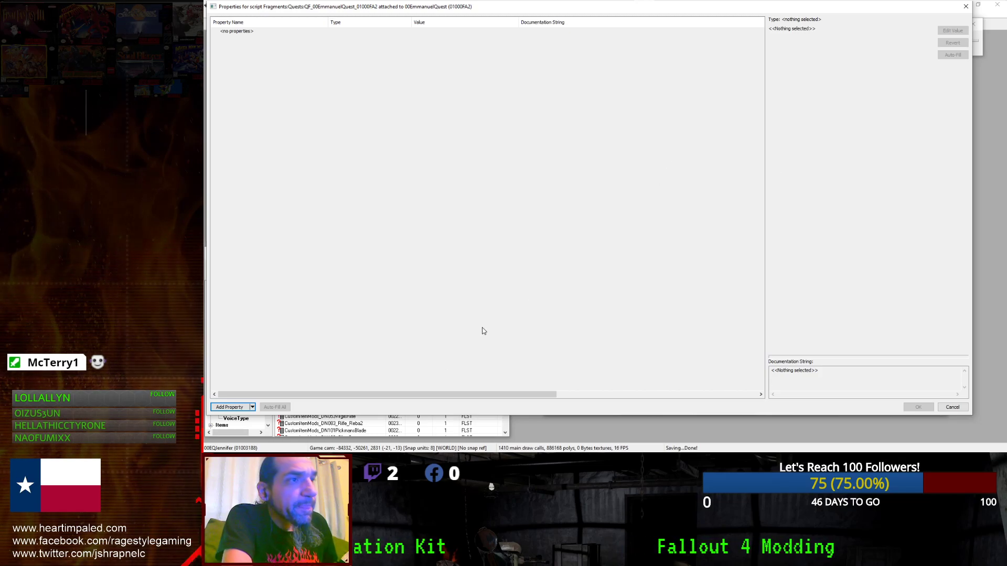
Add a script property of type MiscObject named JensClock to the quest's fragment script.
{"action": "left_click", "coordinate": [249, 409]}
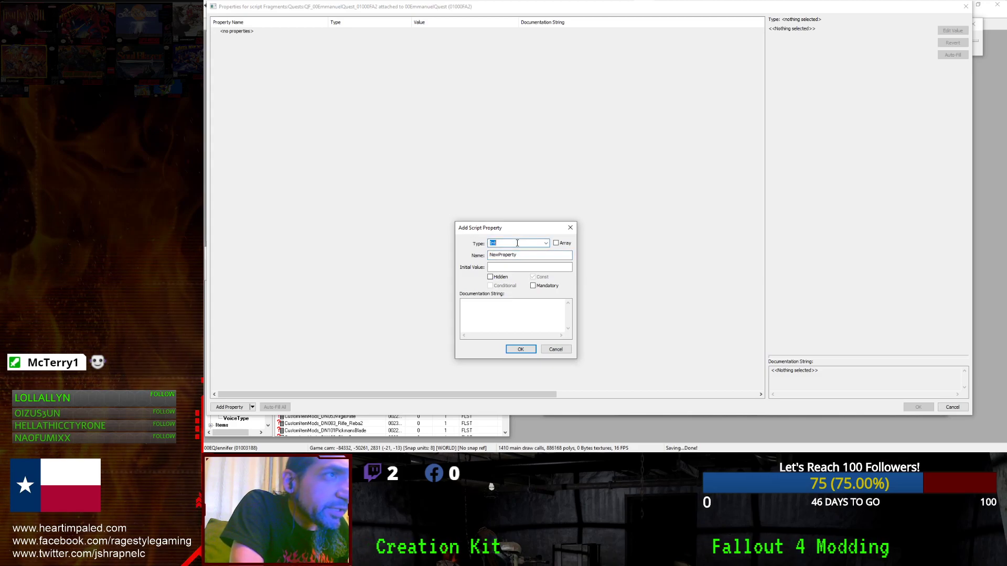
{"action": "left_click", "coordinate": [546, 244]}
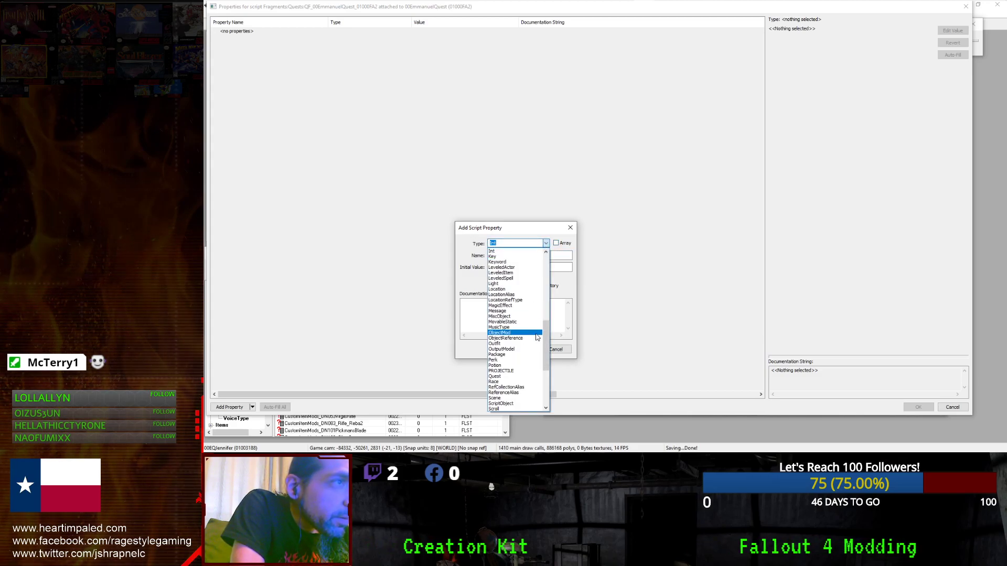
{"action": "mouse_move", "coordinate": [546, 350]}
{"action": "left_mouse_down"}
{"action": "mouse_move", "coordinate": [543, 385]}
{"action": "mouse_move", "coordinate": [537, 290]}
{"action": "mouse_move", "coordinate": [535, 344]}
{"action": "left_mouse_up"}
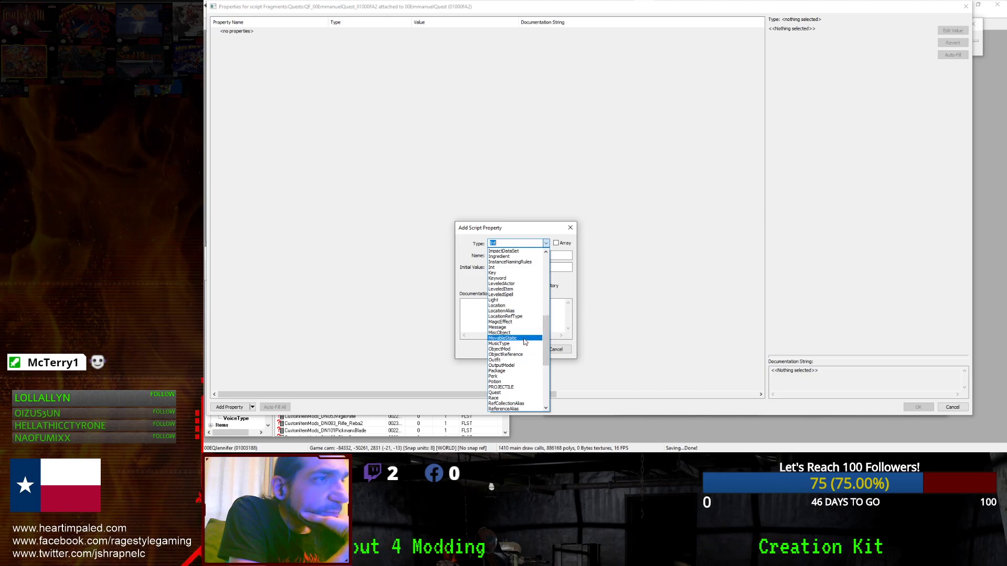
{"action": "left_click", "coordinate": [524, 333]}
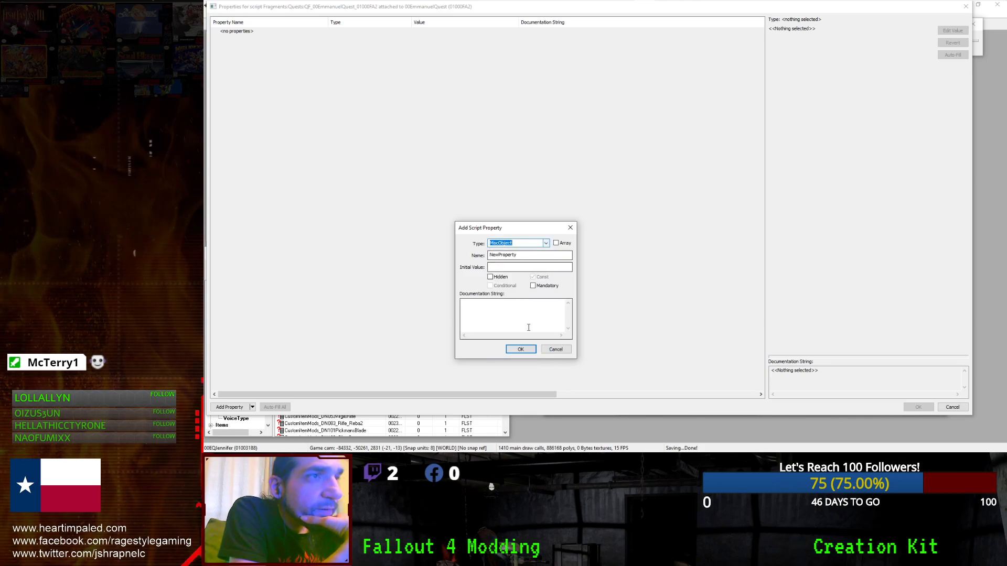
{"action": "left_click", "coordinate": [545, 244]}
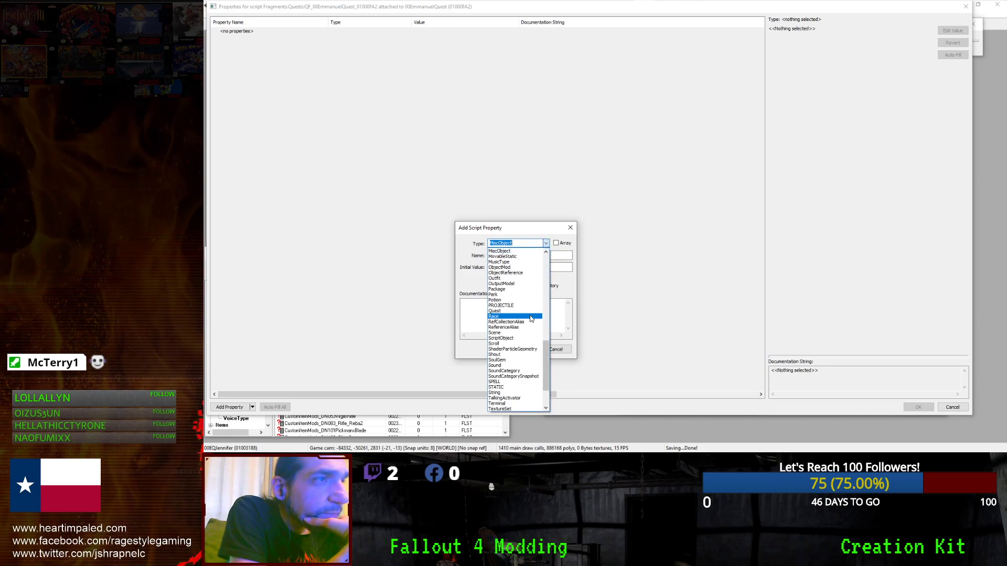
{"action": "scroll", "coordinate": [526, 336], "scroll_direction": "down", "scroll_amount": 2}
{"action": "scroll", "coordinate": [519, 315], "scroll_direction": "up", "scroll_amount": 2}
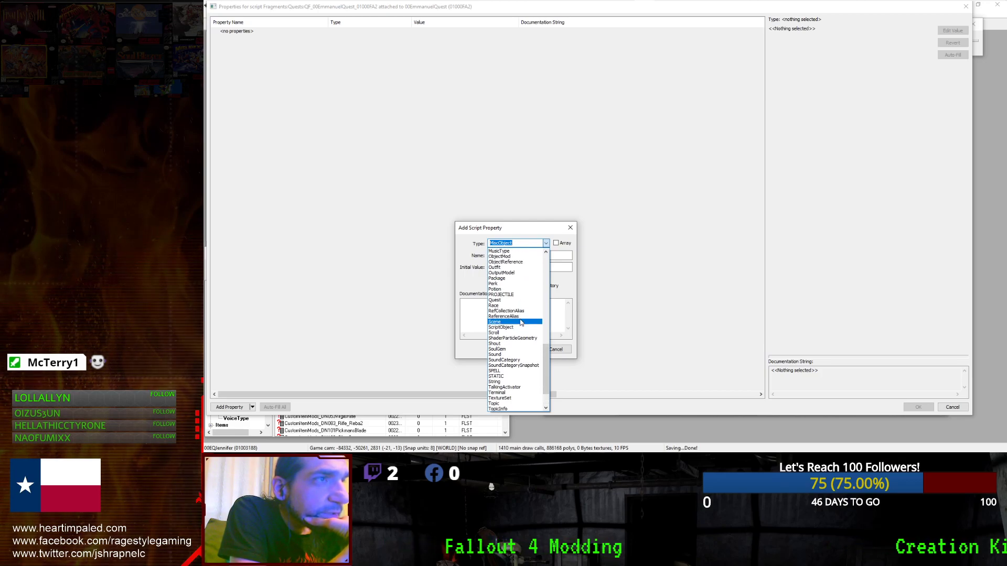
{"action": "scroll", "coordinate": [509, 286], "scroll_direction": "up", "scroll_amount": 2}
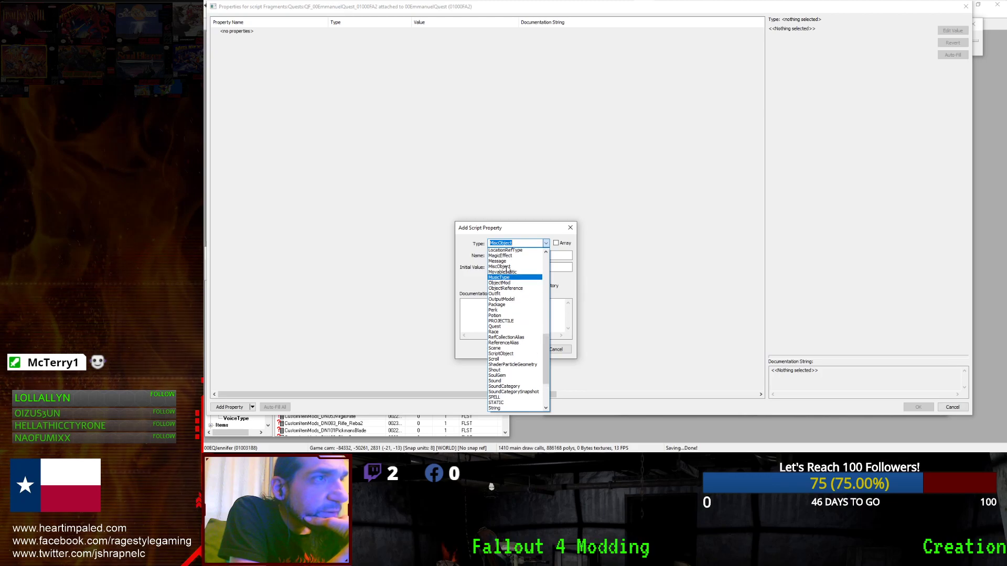
{"action": "left_click", "coordinate": [503, 273]}
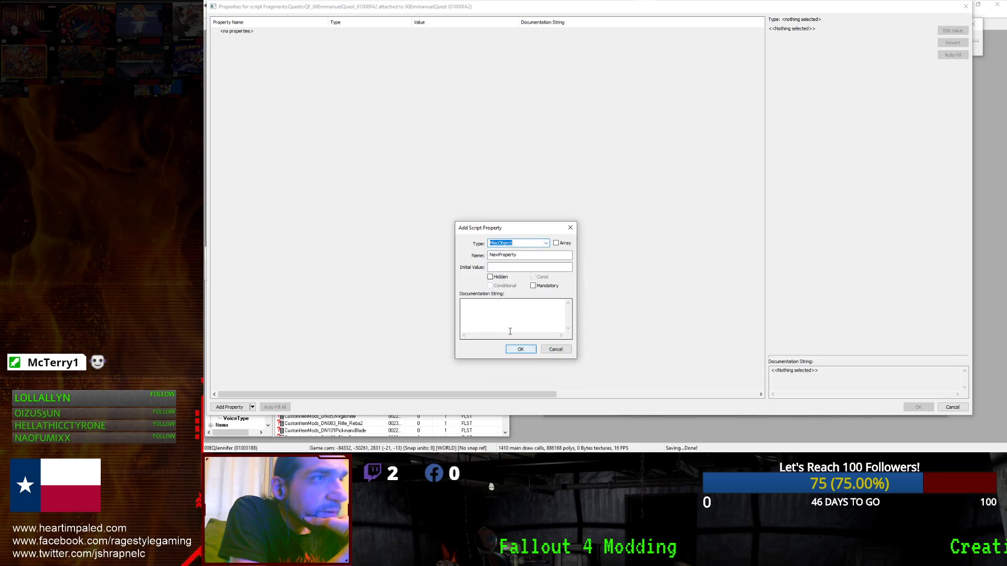
{"action": "double_click", "coordinate": [519, 257]}
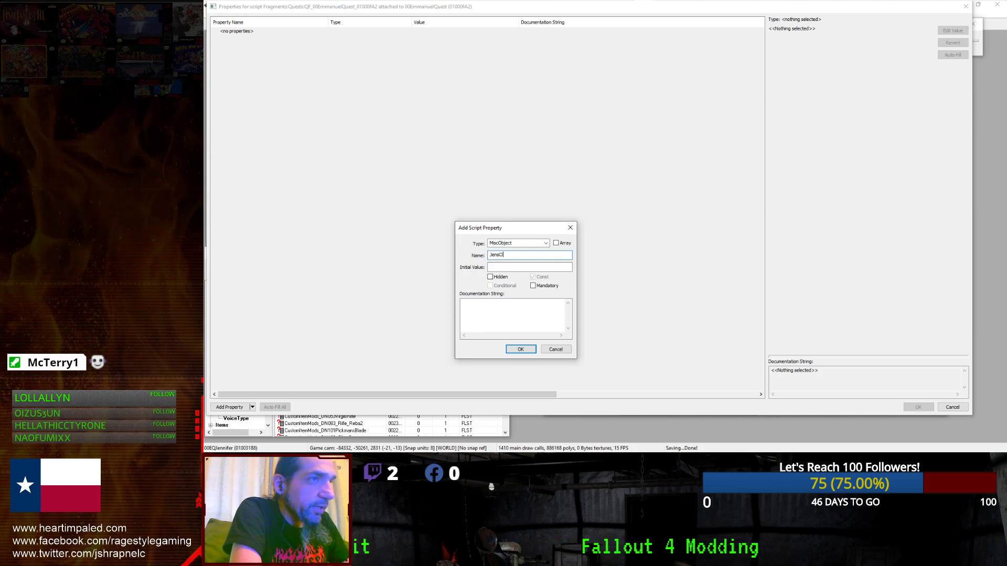
{"action": "key", "text": "Return"}
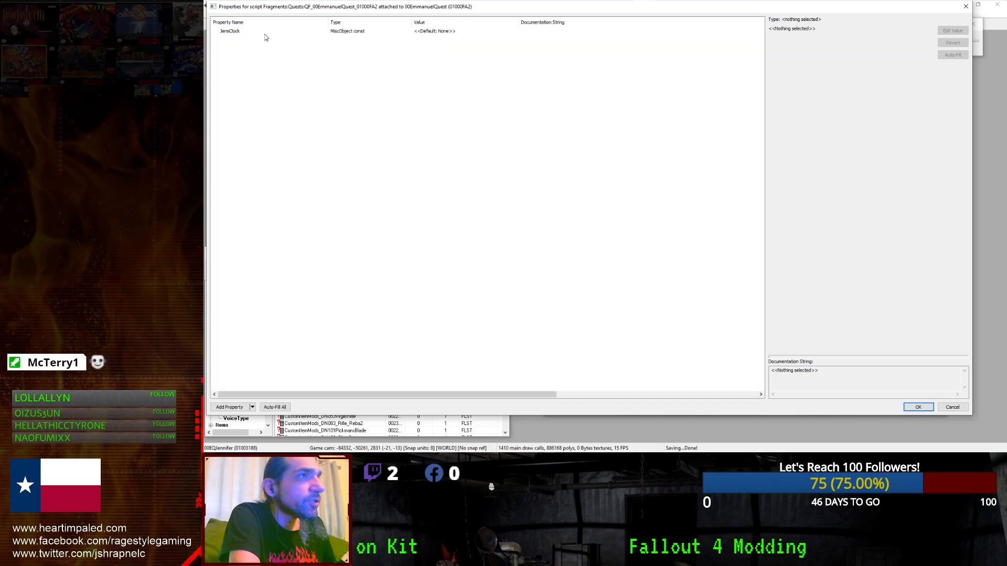
Assign the 00EQClockItem object to the JensClock property and accept the script properties.
{"action": "left_click", "coordinate": [266, 34]}
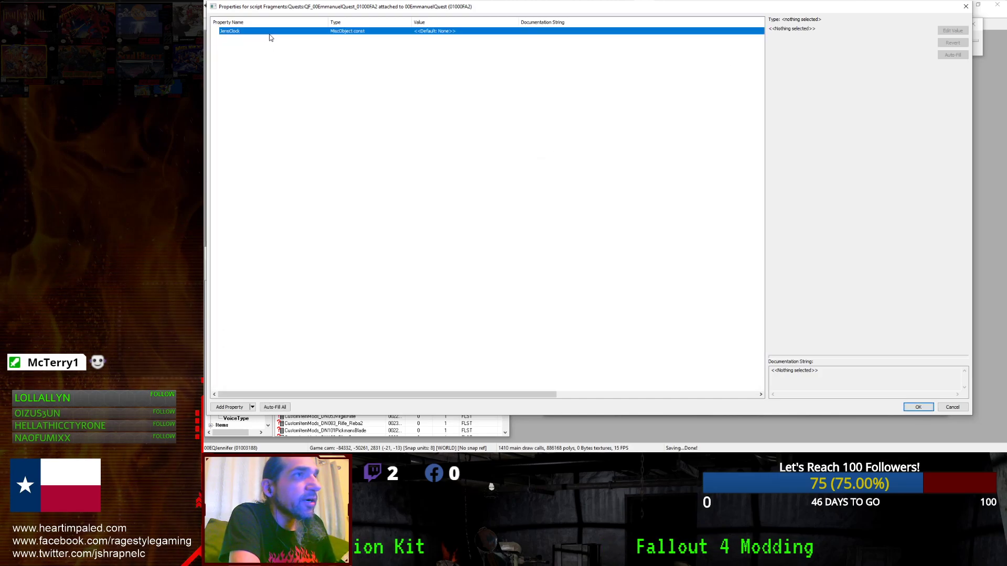
{"action": "double_click", "coordinate": [435, 32]}
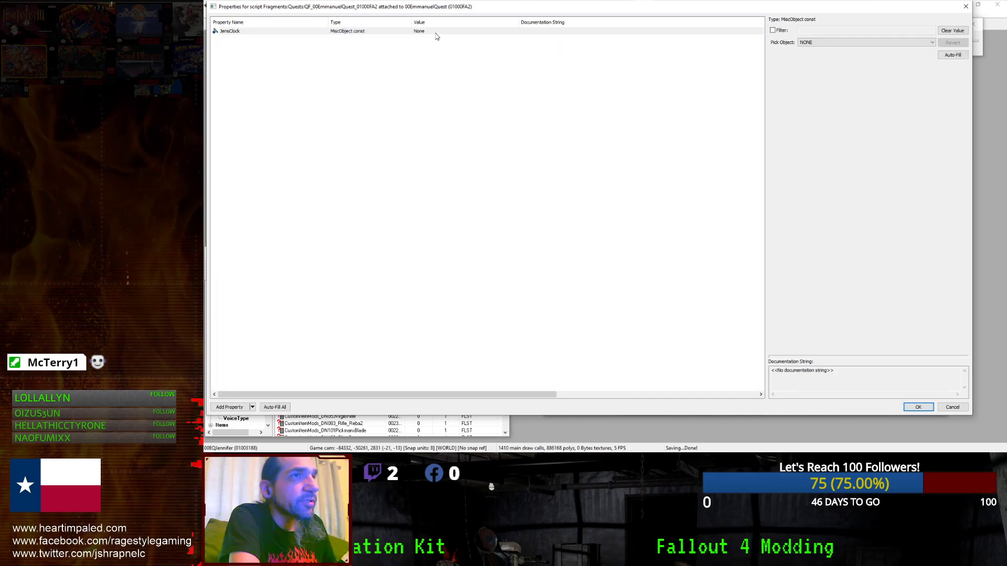
{"action": "left_click", "coordinate": [866, 42]}
{"action": "left_click", "coordinate": [847, 56]}
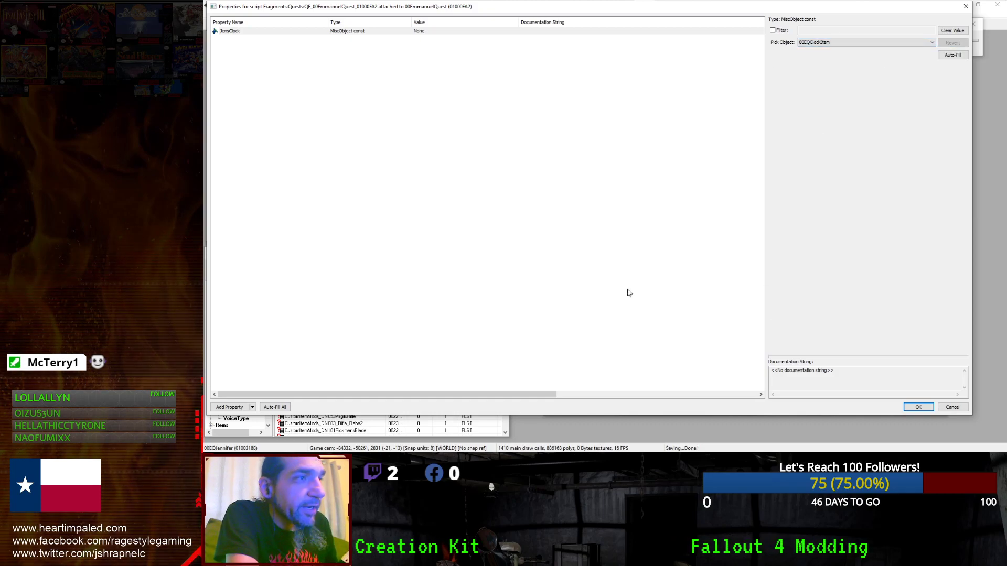
{"action": "left_click", "coordinate": [918, 407]}
Replace the item parameter of the commented-out RemoveItem line with JensClock and compile the stage 10 fragment.
{"action": "double_click", "coordinate": [709, 196]}
{"action": "left_click", "coordinate": [754, 197]}
{"action": "left_click_drag", "start_coordinate": [699, 196], "coordinate": [650, 196]}
{"action": "type", "text": "JensClock"}
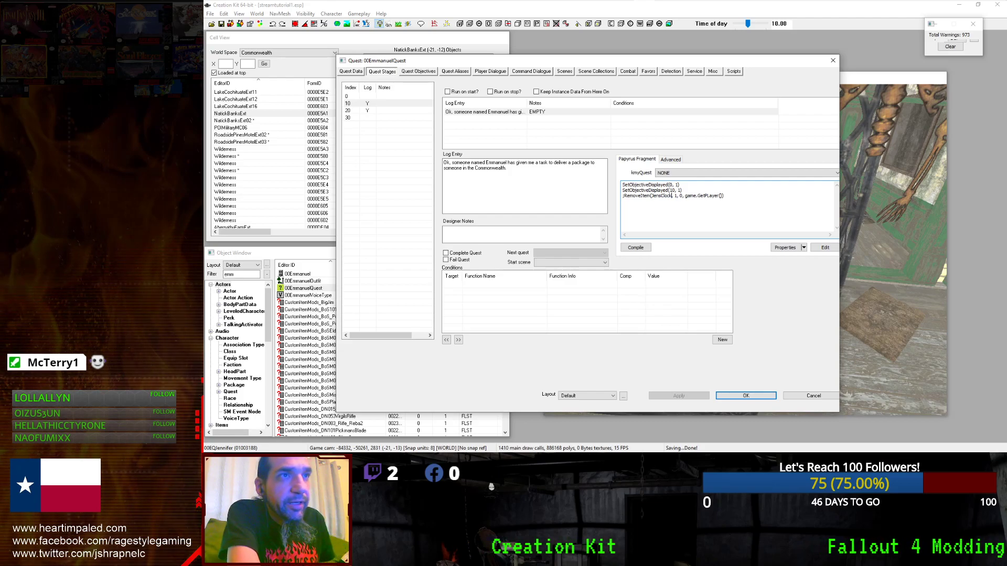
{"action": "left_click", "coordinate": [636, 247]}
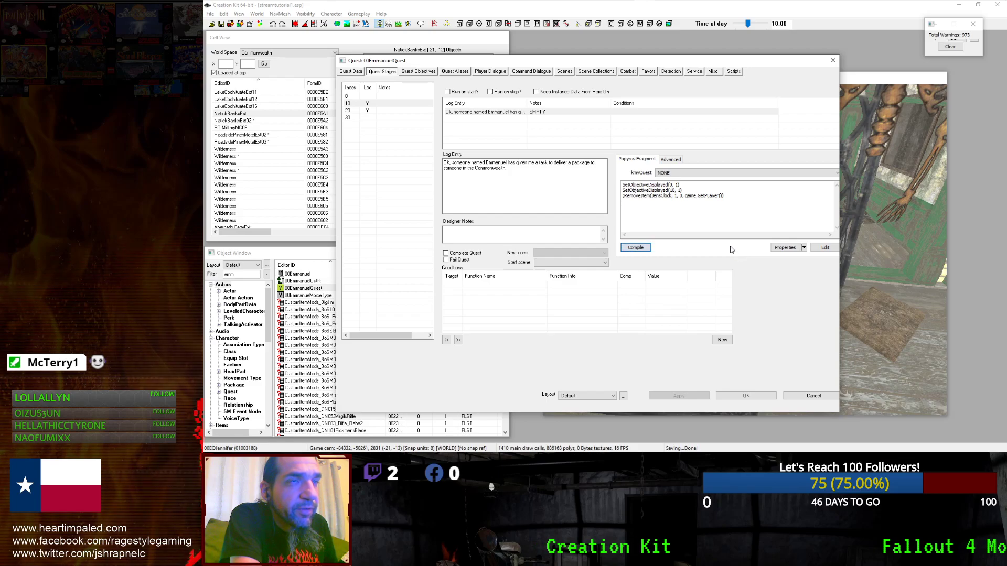
Uncomment the RemoveItem line in the stage 10 fragment, compile it and read the full compile error.
{"action": "left_click", "coordinate": [720, 195]}
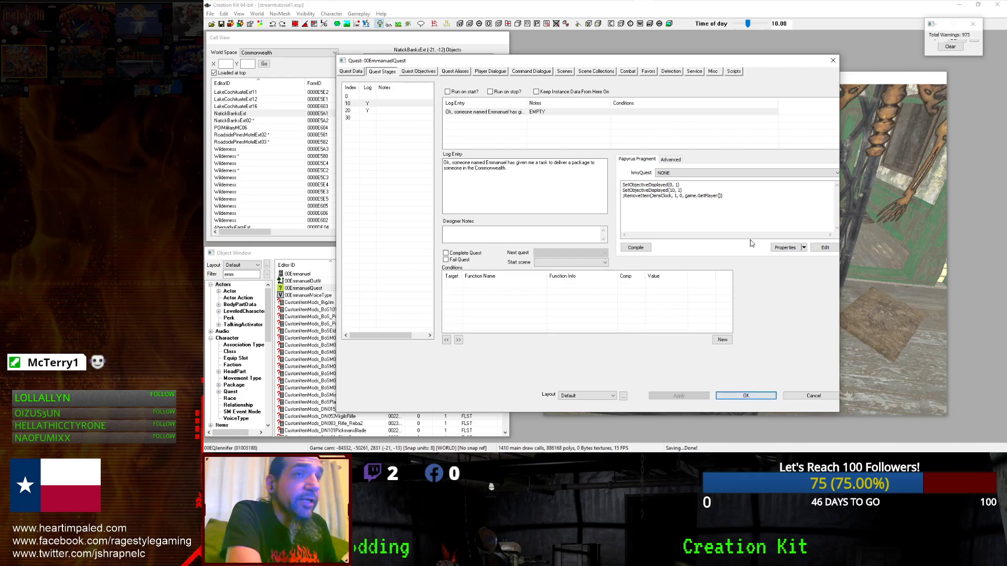
{"action": "left_click_drag", "start_coordinate": [741, 204], "coordinate": [651, 197]}
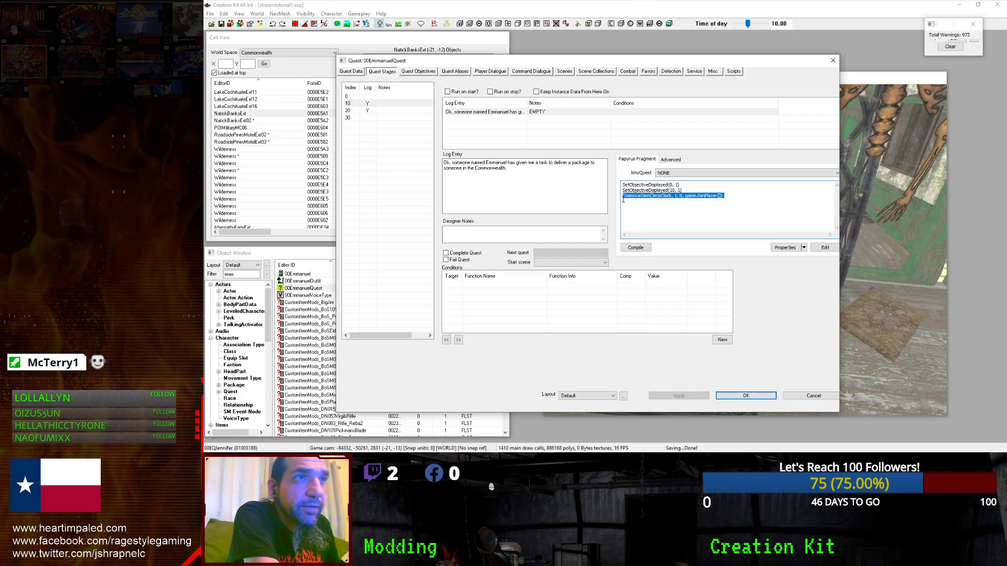
{"action": "left_click", "coordinate": [635, 248]}
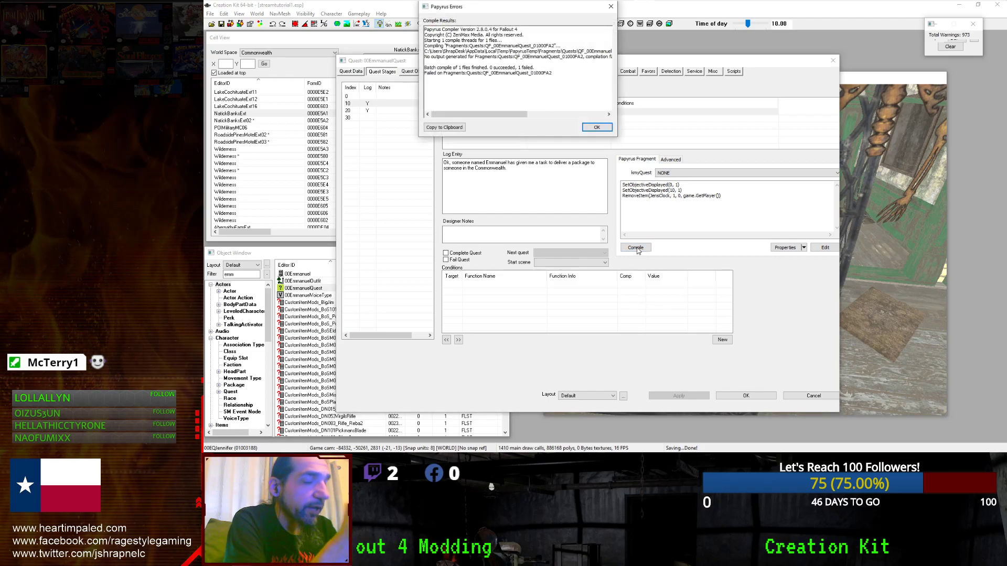
{"action": "left_click_drag", "start_coordinate": [503, 114], "coordinate": [618, 124]}
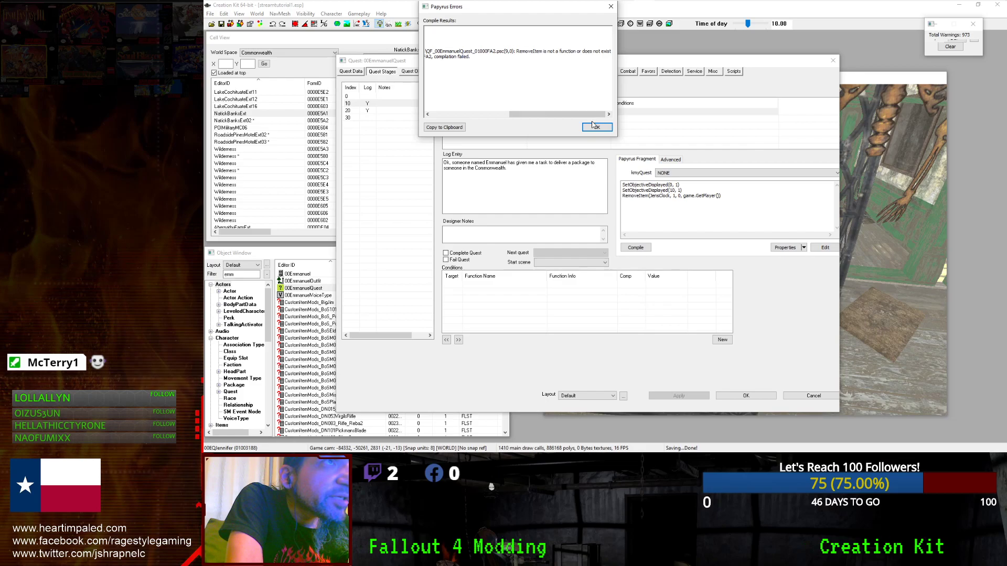
{"action": "left_click", "coordinate": [596, 127]}
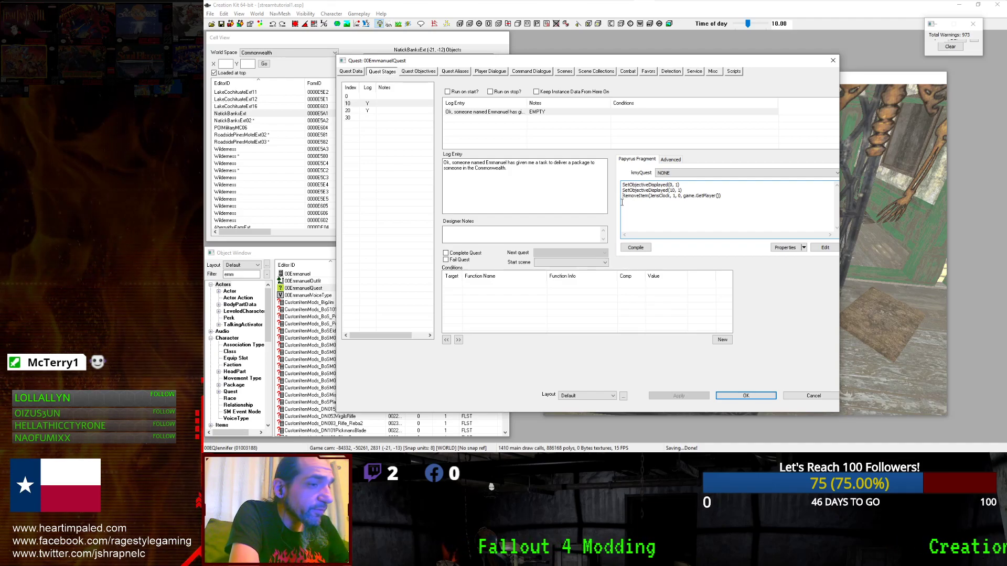
Try prefixing the RemoveItem call with ObjectReference, remove the prefix and comment the line out again.
{"action": "type", "text": ".R"}
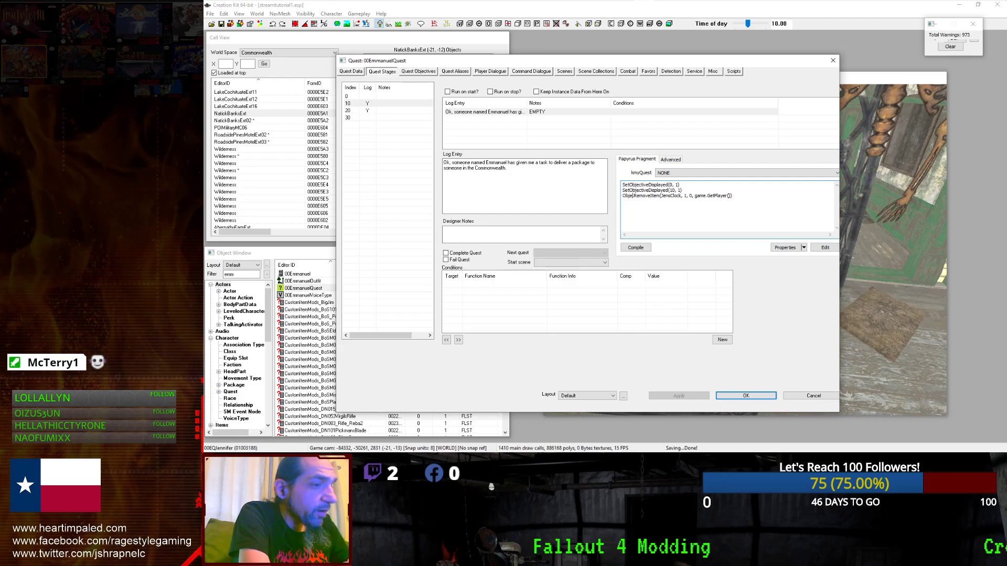
{"action": "type", "text": "ectReference"}
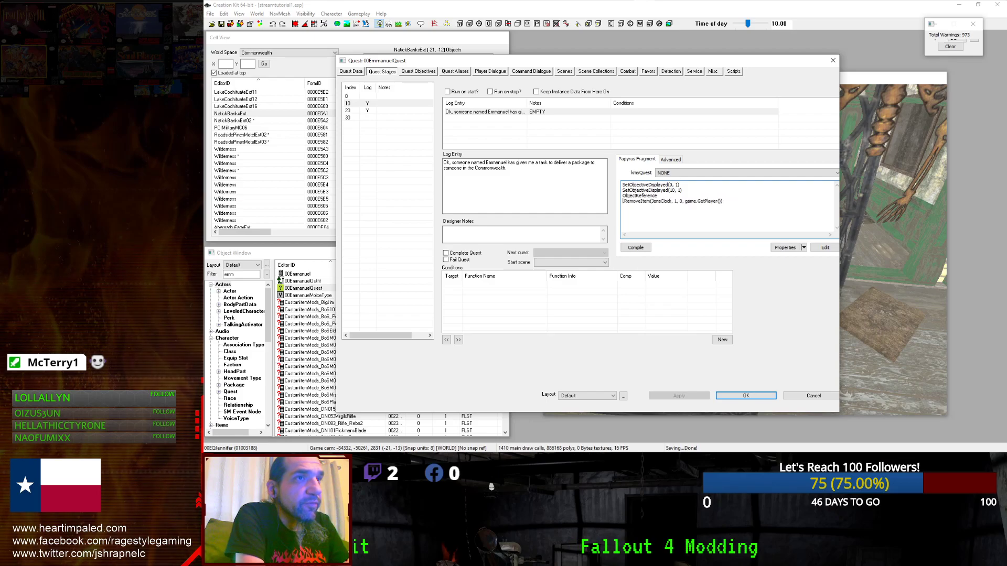
{"action": "key", "text": "BackSpace"}
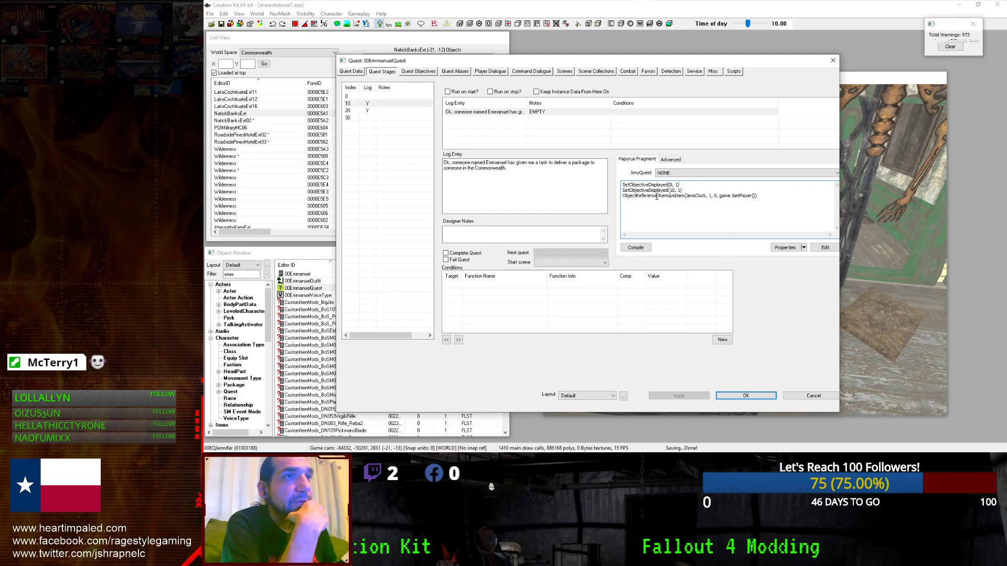
{"action": "left_click_drag", "start_coordinate": [658, 196], "coordinate": [622, 195]}
{"action": "key", "text": "BackSpace"}
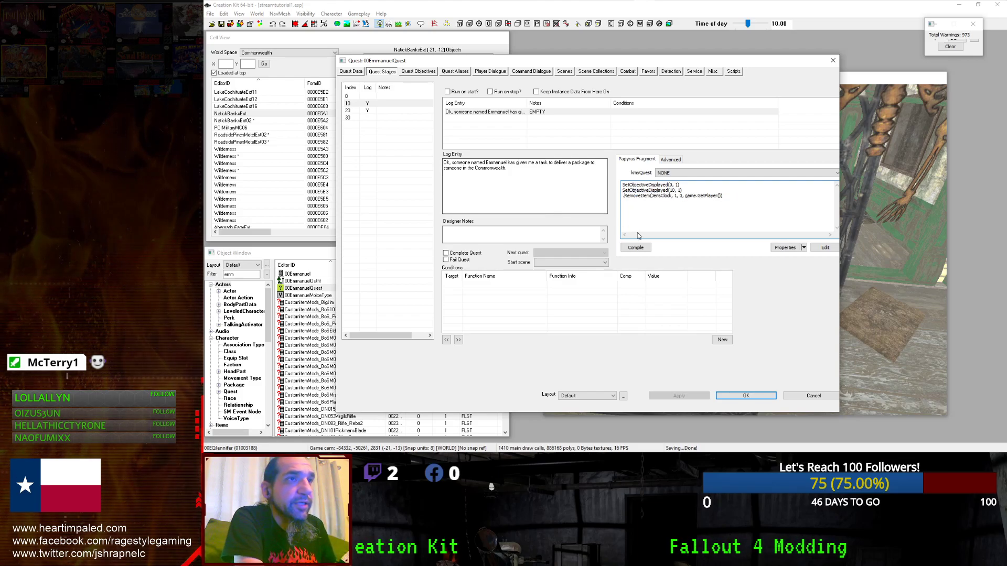
{"action": "type", "text": ";"}
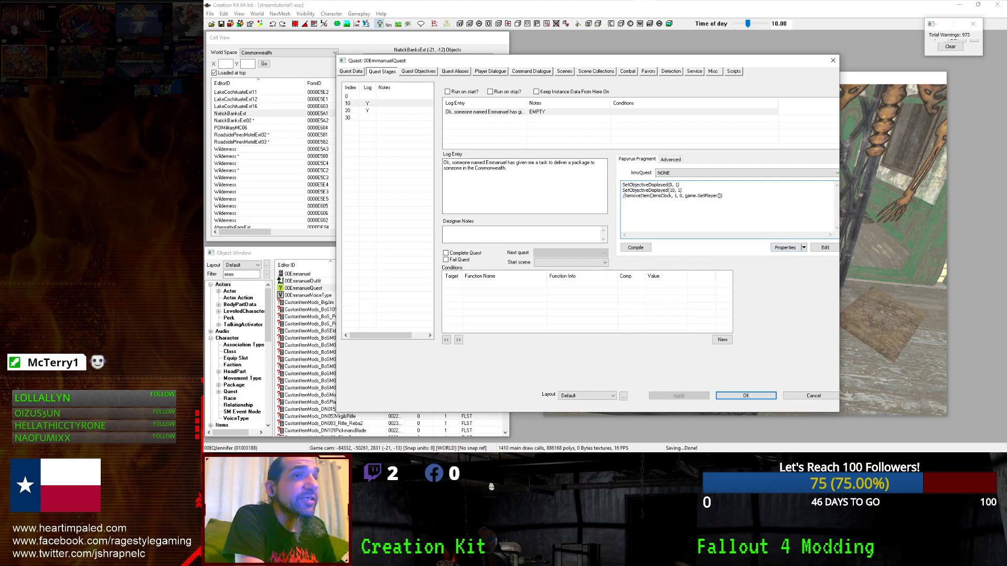
Open the properties of the quest's fragment script.
{"action": "left_click", "coordinate": [785, 247]}
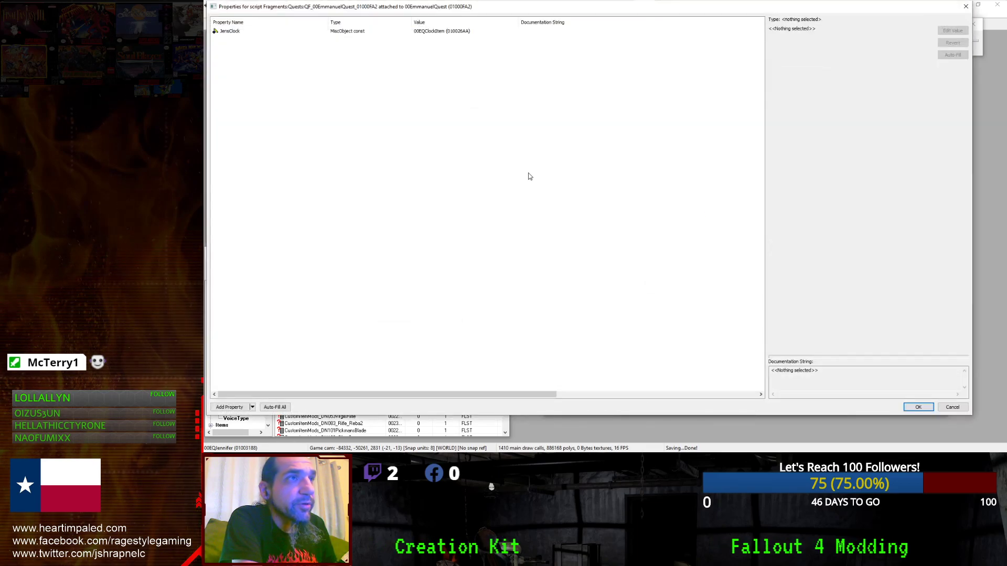
{"action": "left_click", "coordinate": [229, 407]}
{"action": "left_click_drag", "start_coordinate": [268, 20], "coordinate": [497, 208]}
{"action": "left_click", "coordinate": [530, 224]}
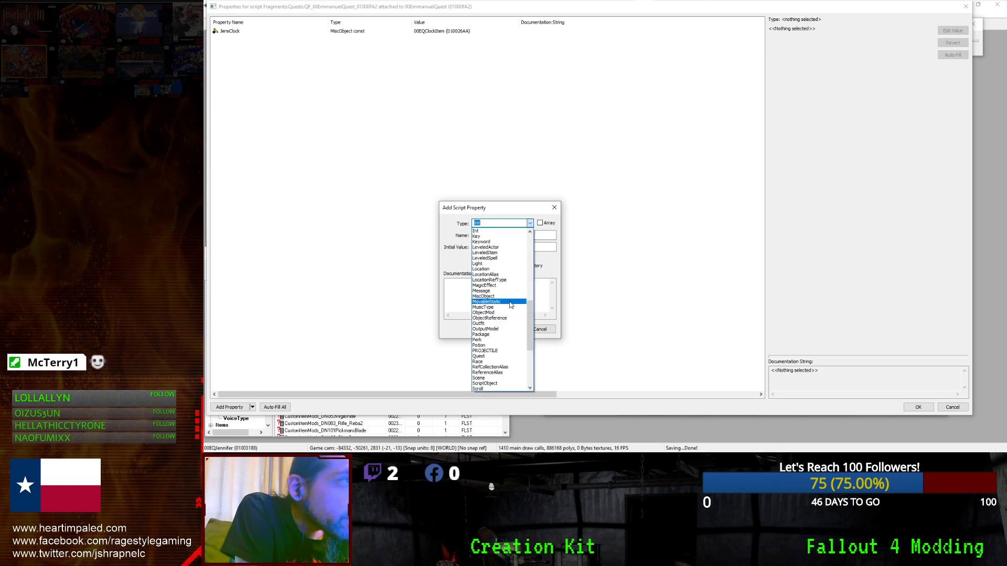
{"action": "left_click", "coordinate": [524, 350]}
{"action": "left_click", "coordinate": [544, 329]}
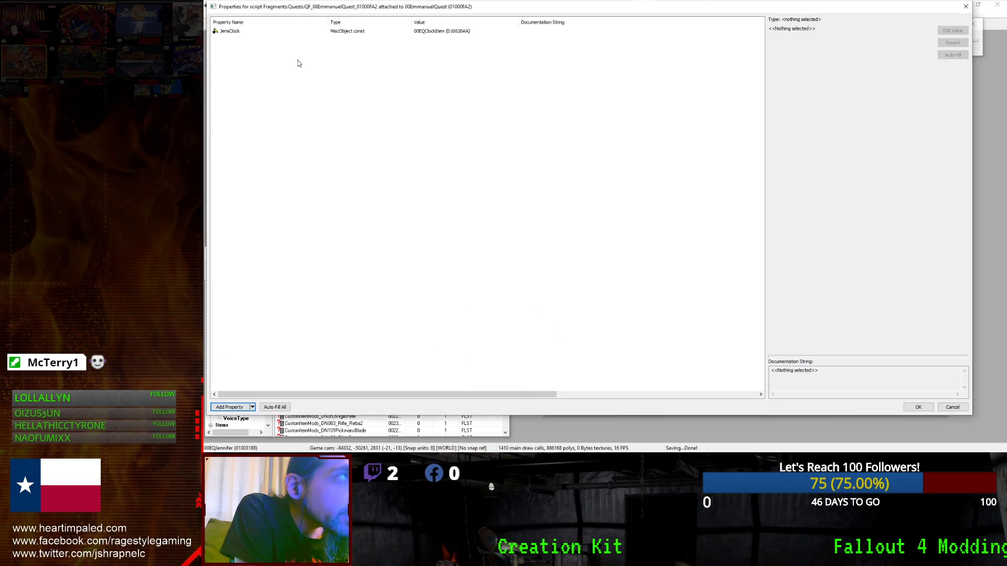
Add a script property of type ReferenceAlias named AliasEmmanuel to the fragment script.
{"action": "left_click", "coordinate": [229, 407]}
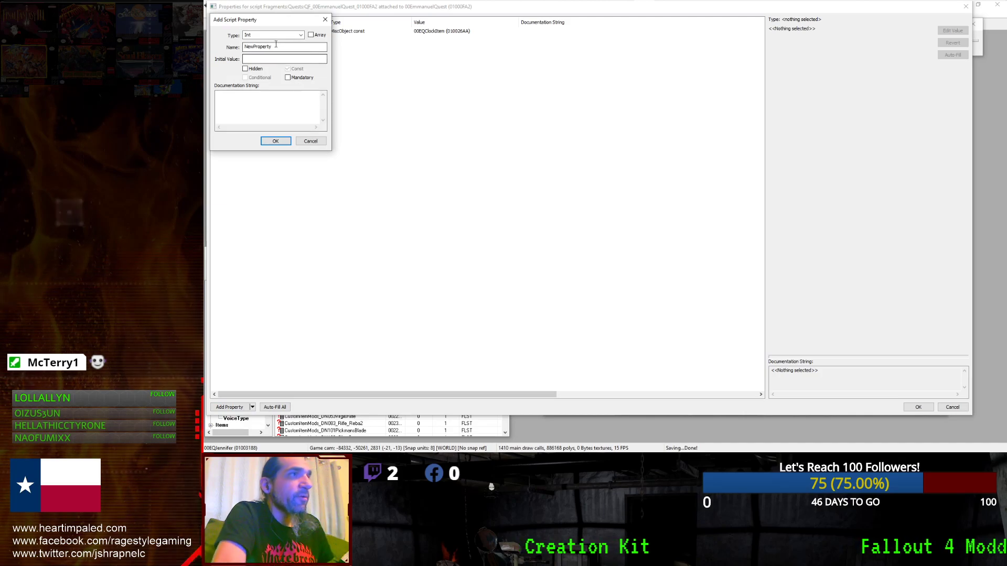
{"action": "type", "text": "renceAlias"}
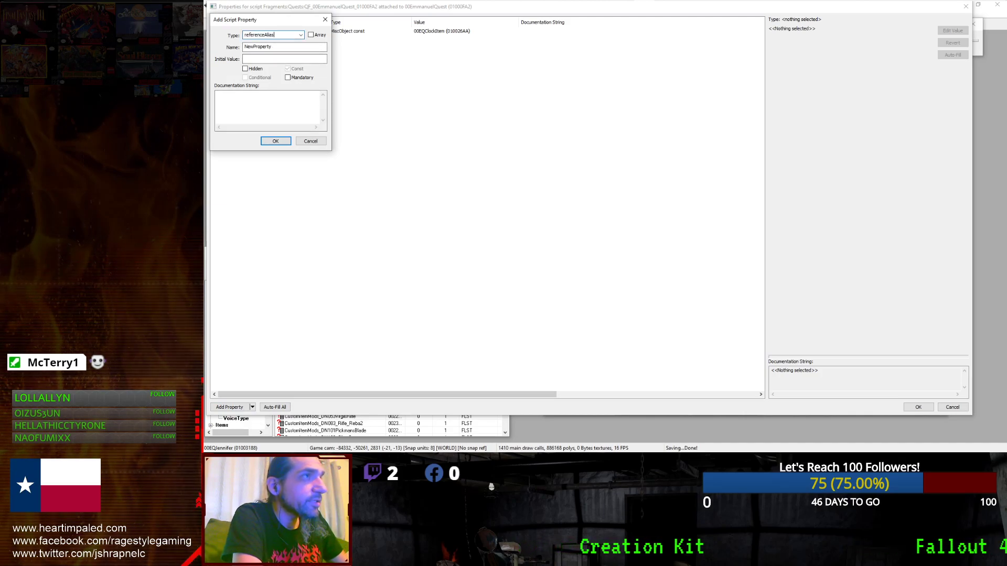
{"action": "left_click", "coordinate": [301, 35]}
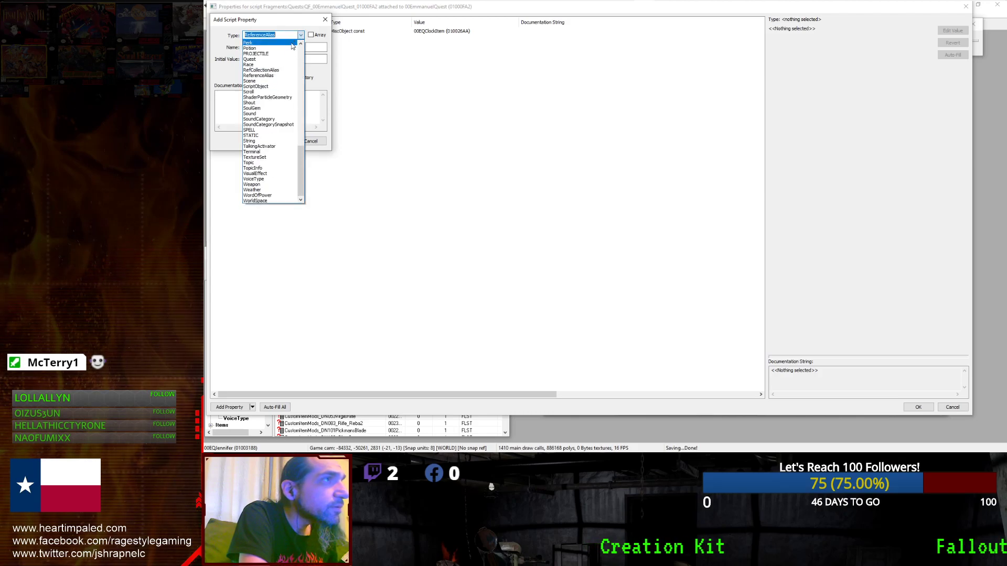
{"action": "left_click", "coordinate": [276, 75]}
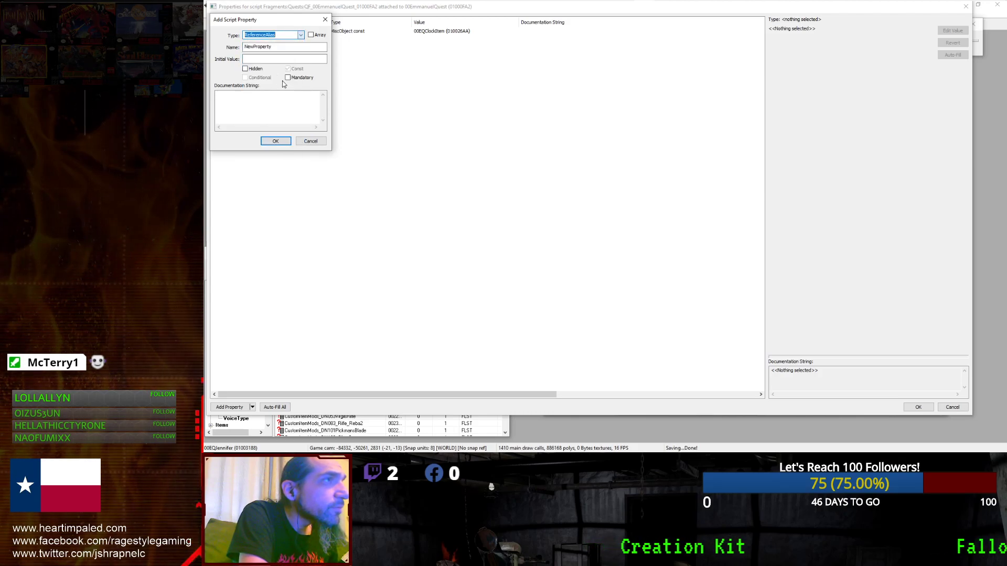
{"action": "double_click", "coordinate": [259, 47]}
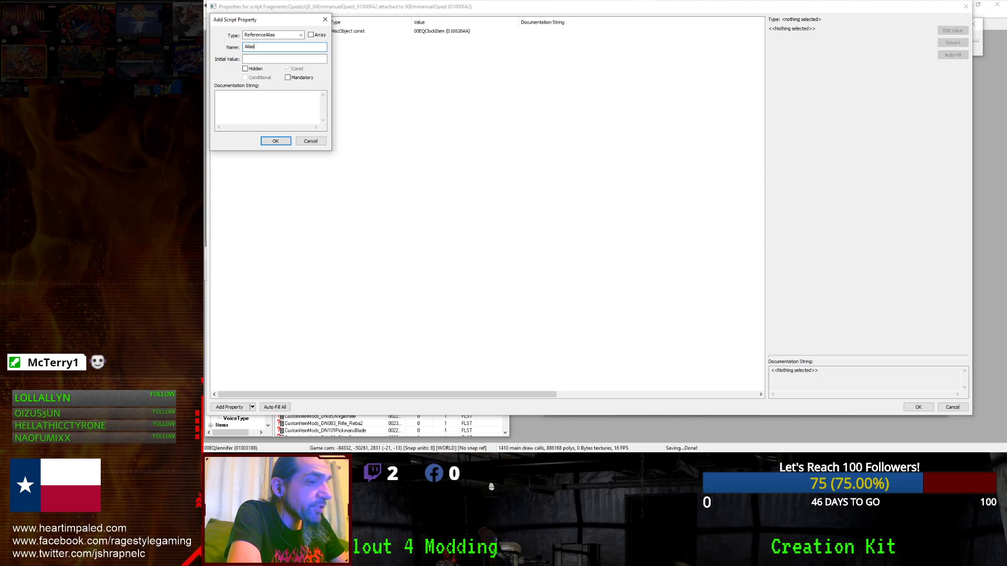
{"action": "key", "text": "BackSpace"}
{"action": "key", "text": "BackSpace"}
{"action": "key", "text": "BackSpace"}
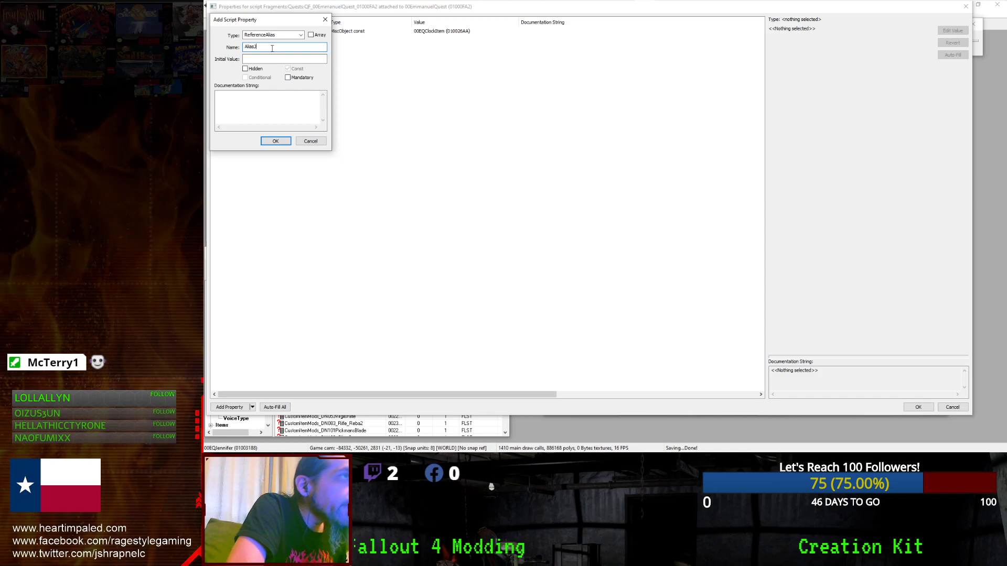
{"action": "type", "text": "Emmanuel"}
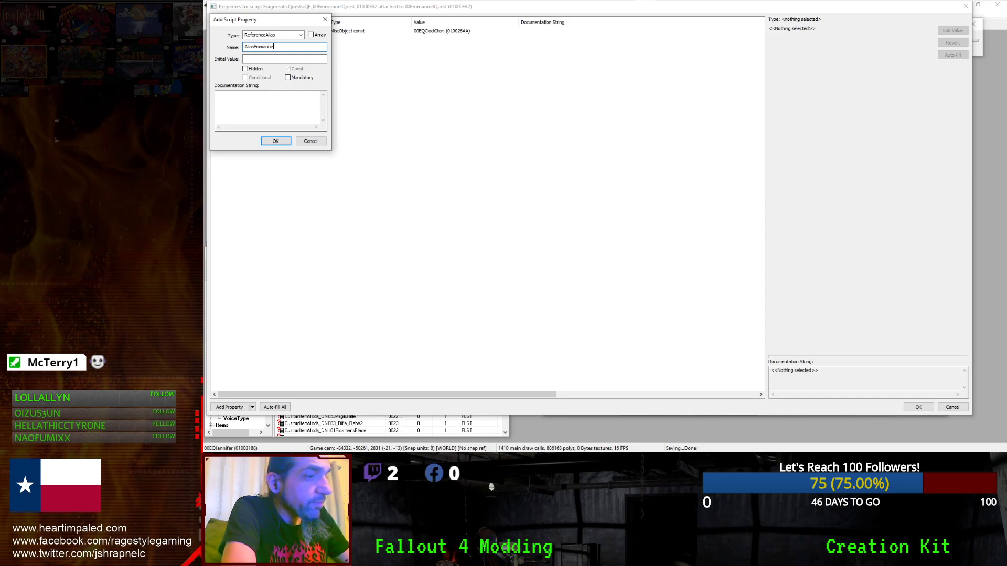
{"action": "key", "text": "Return"}
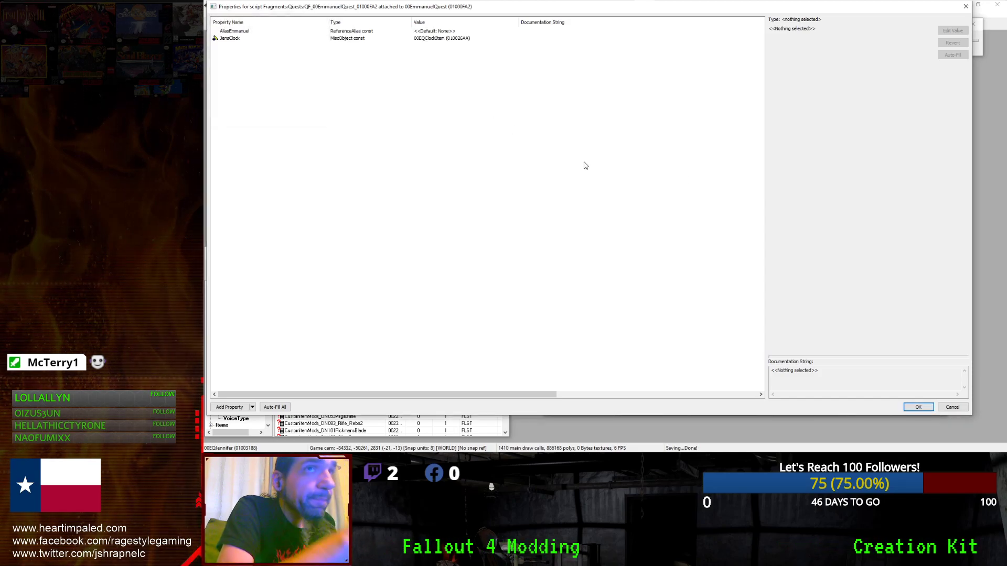
Assign the 00Emmanuel alias of 00EmmanuelQuest to the AliasEmmanuel property and accept the script properties.
{"action": "left_click", "coordinate": [542, 38]}
{"action": "left_click", "coordinate": [425, 32]}
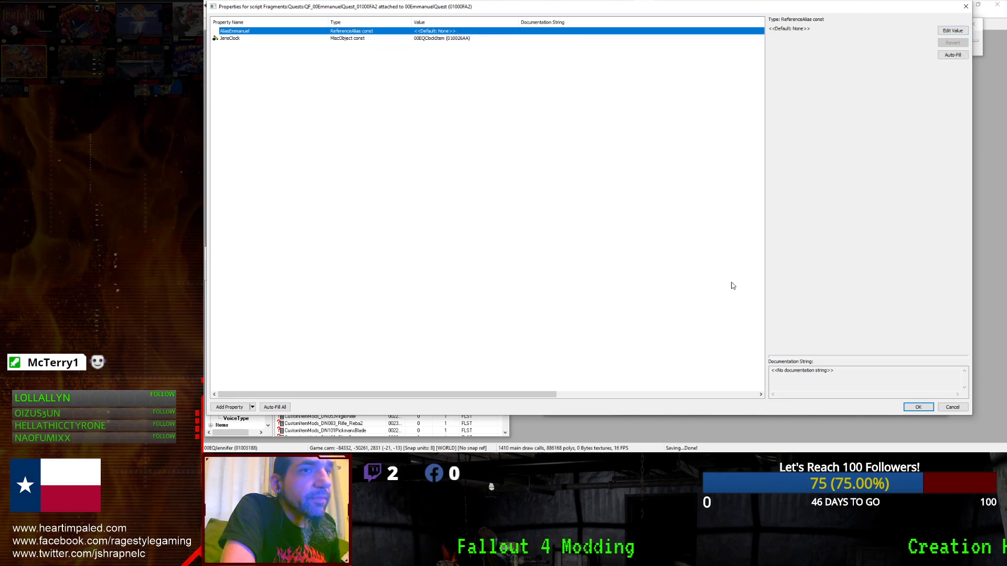
{"action": "left_click", "coordinate": [953, 30]}
{"action": "left_click", "coordinate": [892, 55]}
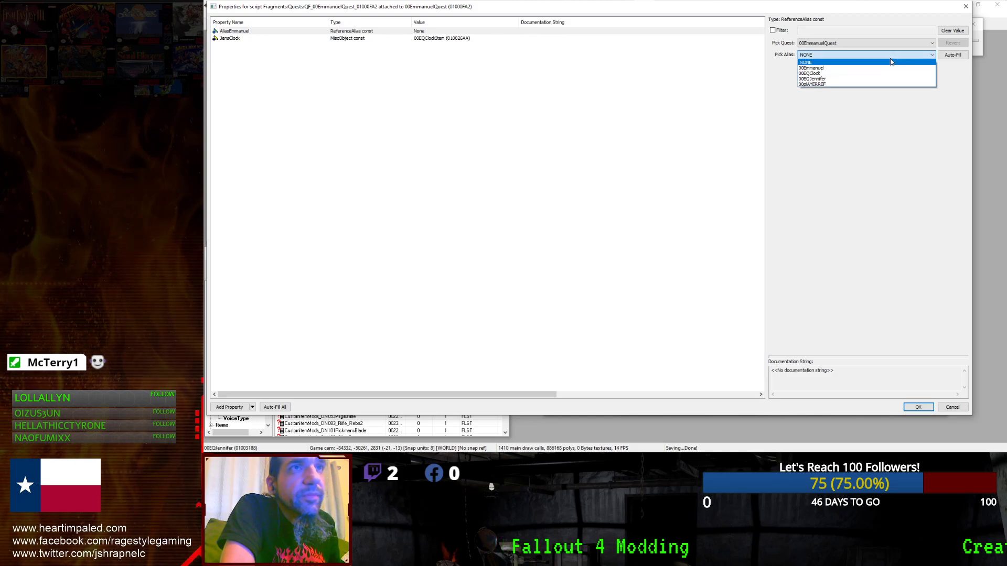
{"action": "left_click", "coordinate": [882, 68]}
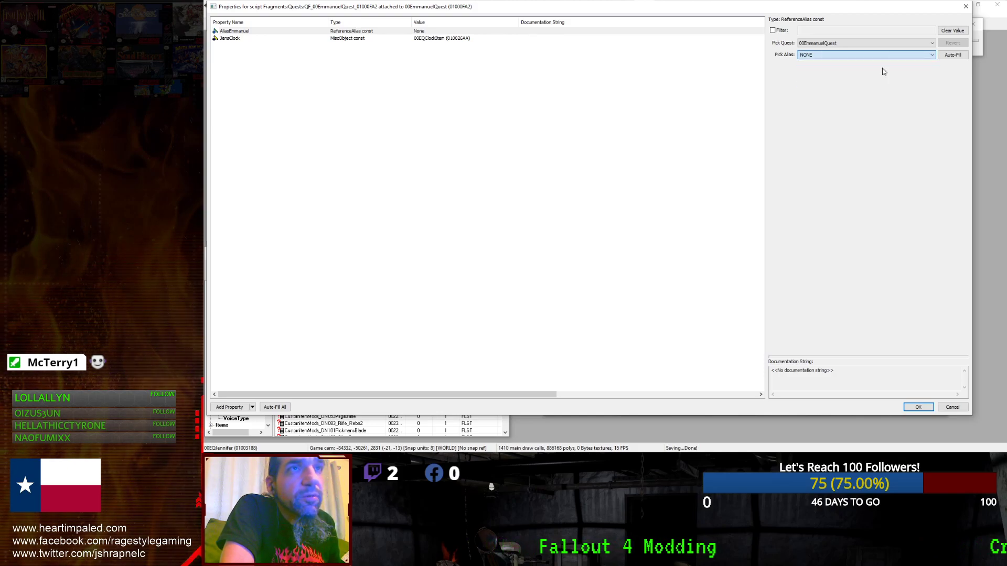
{"action": "left_click", "coordinate": [394, 32]}
{"action": "left_click", "coordinate": [392, 37]}
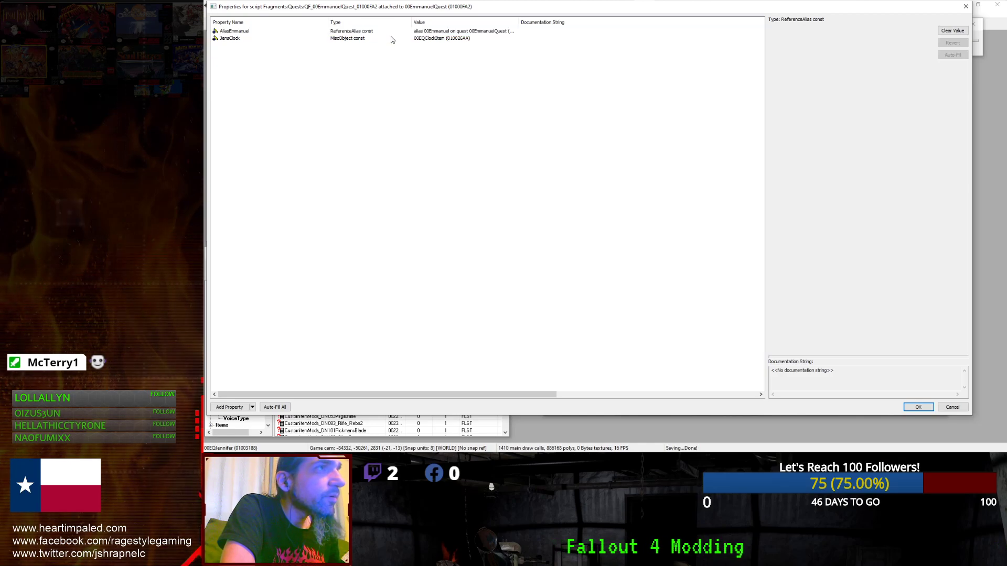
{"action": "left_click", "coordinate": [439, 63]}
{"action": "left_click", "coordinate": [440, 32]}
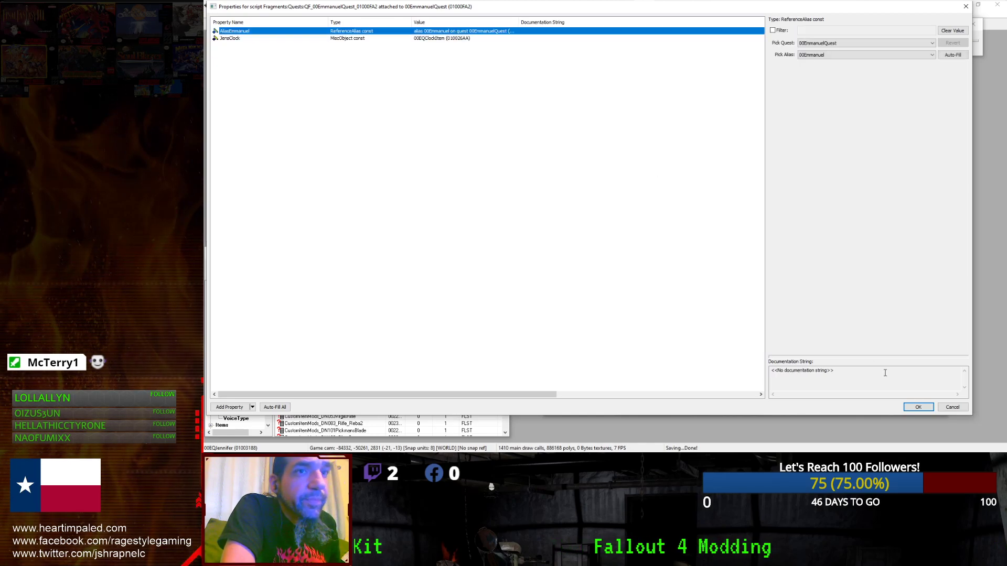
{"action": "left_click", "coordinate": [917, 407]}
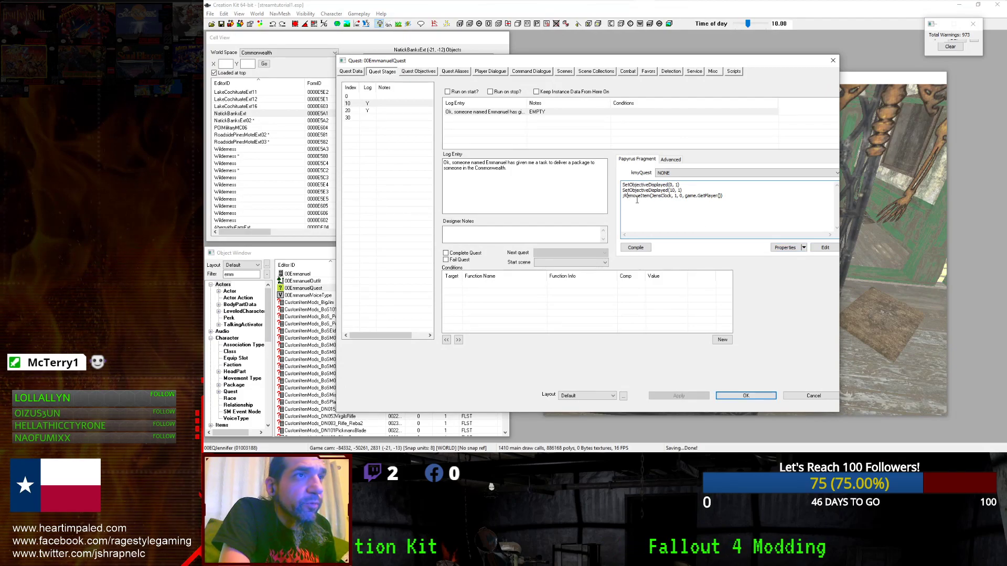
Uncomment the RemoveItem call, prefix it with the property name AliasEmmanuel and a dot, and compile the stage 10 fragment.
{"action": "key", "text": "BackSpace"}
{"action": "type", "text": "Ela"}
{"action": "key", "text": "BackSpace"}
{"action": "type", "text": "ias"}
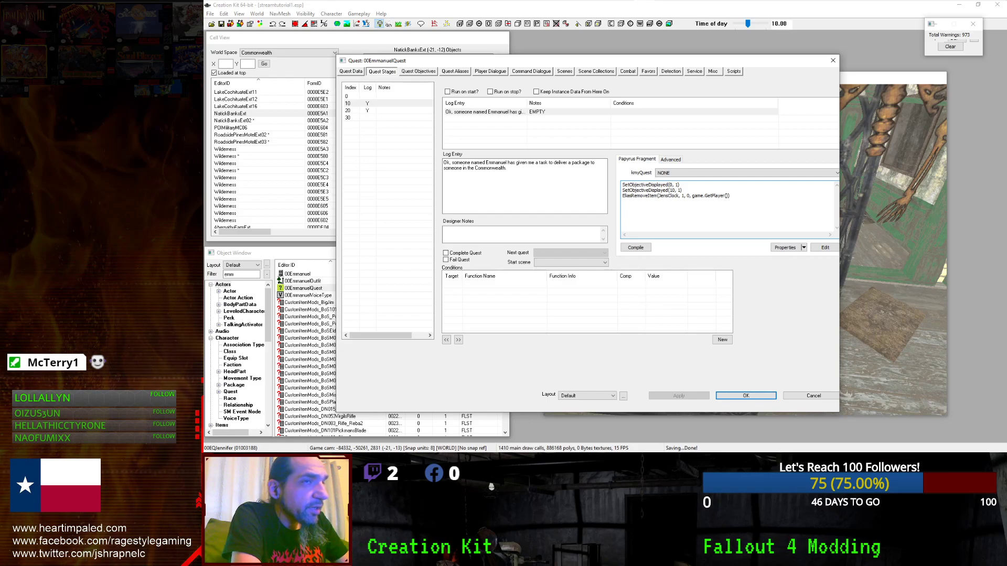
{"action": "left_click", "coordinate": [781, 247]}
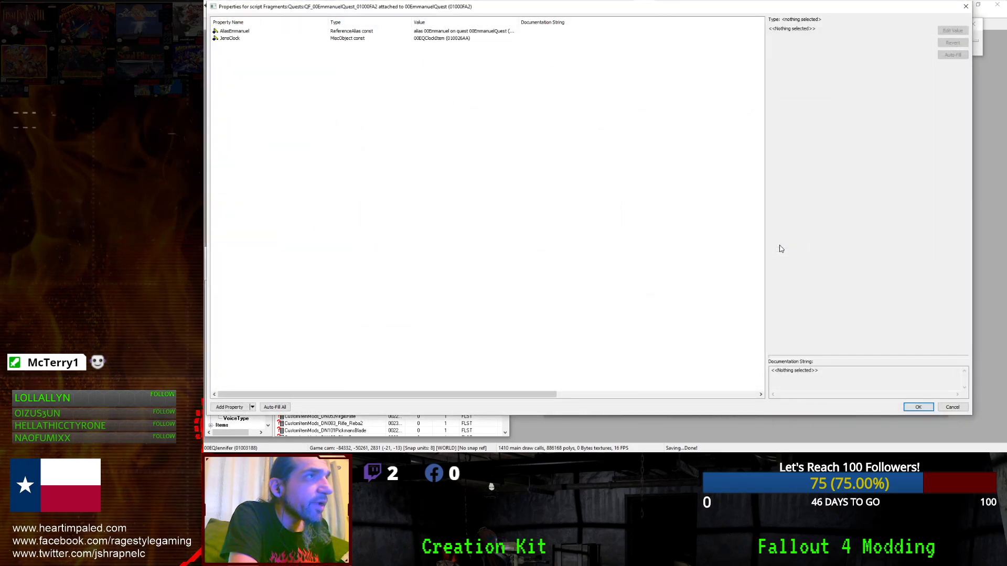
{"action": "left_click", "coordinate": [921, 408]}
{"action": "left_click", "coordinate": [631, 196]}
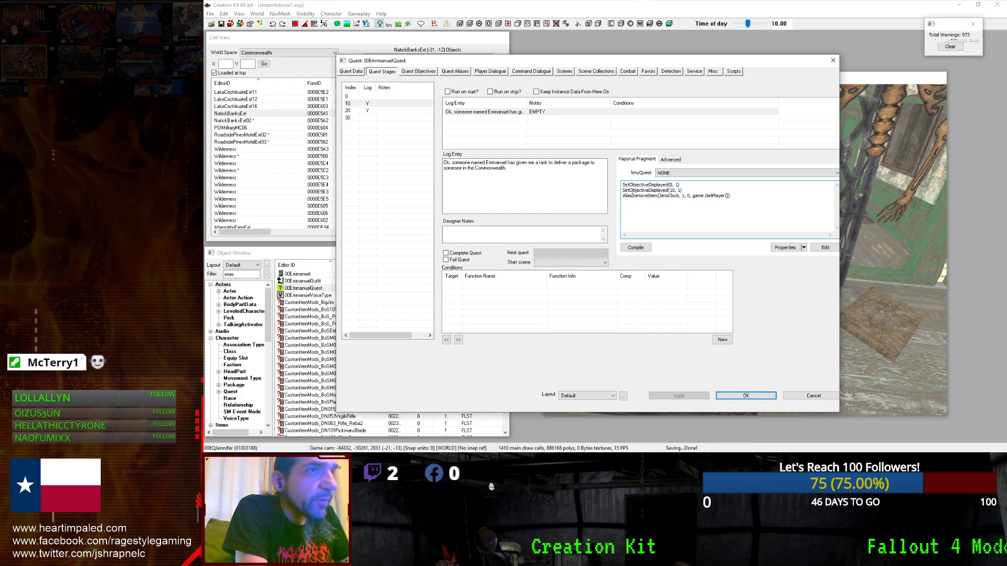
{"action": "type", "text": "Emmanuel."}
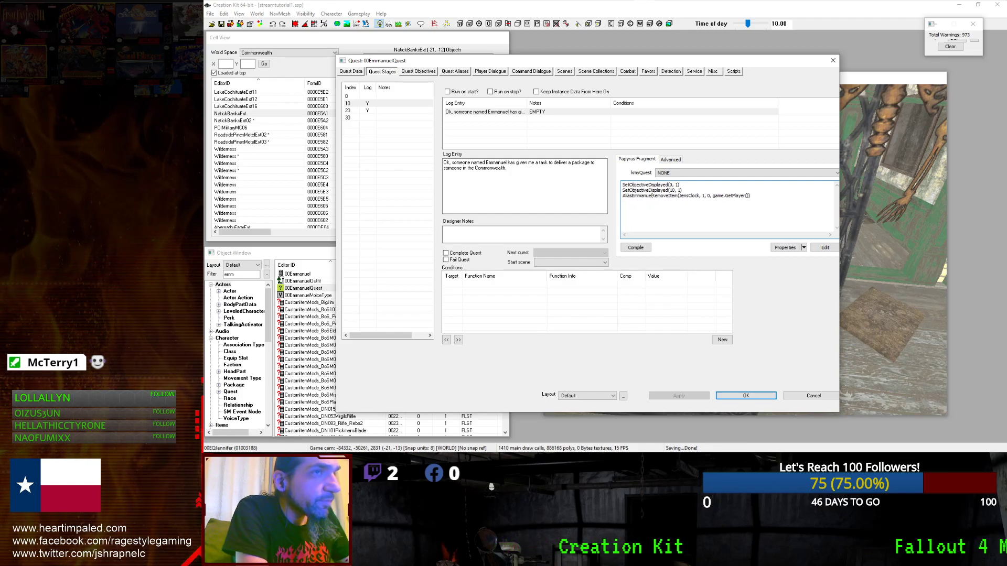
{"action": "left_click", "coordinate": [634, 248]}
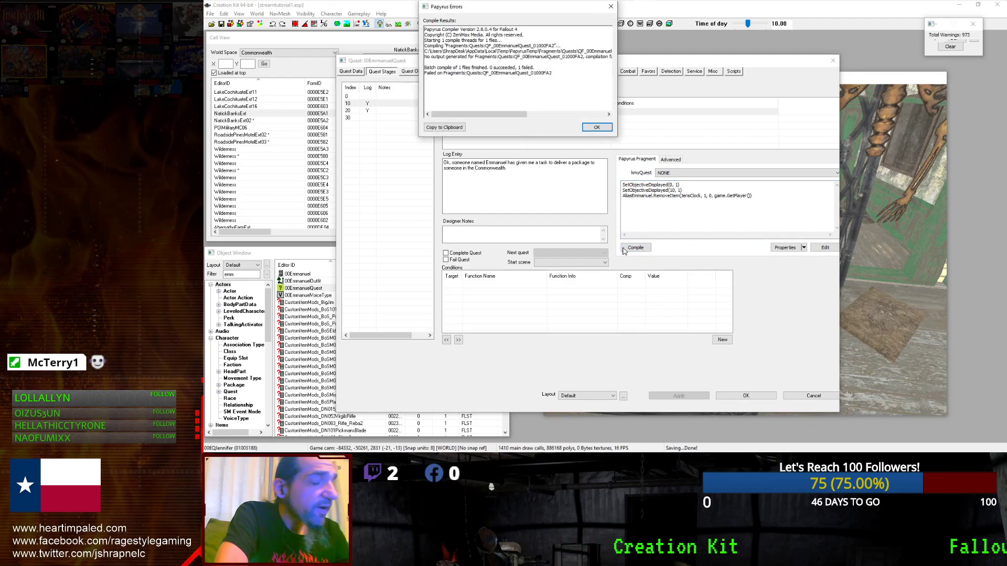
Insert getActor() between AliasEmmanuel and RemoveItem in the call, compile the fragment and read the full compile errors.
{"action": "left_click", "coordinate": [596, 127]}
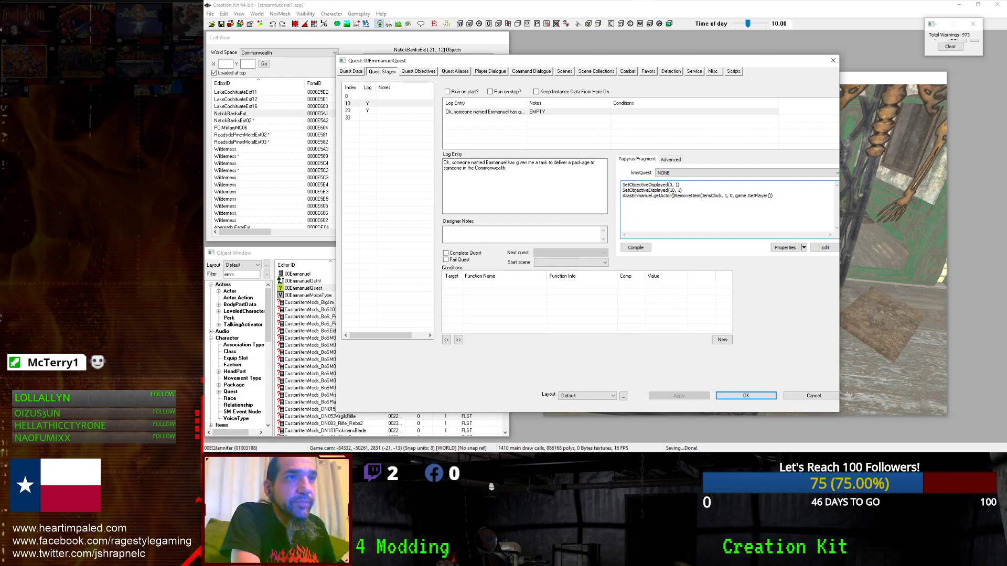
{"action": "left_click", "coordinate": [636, 247]}
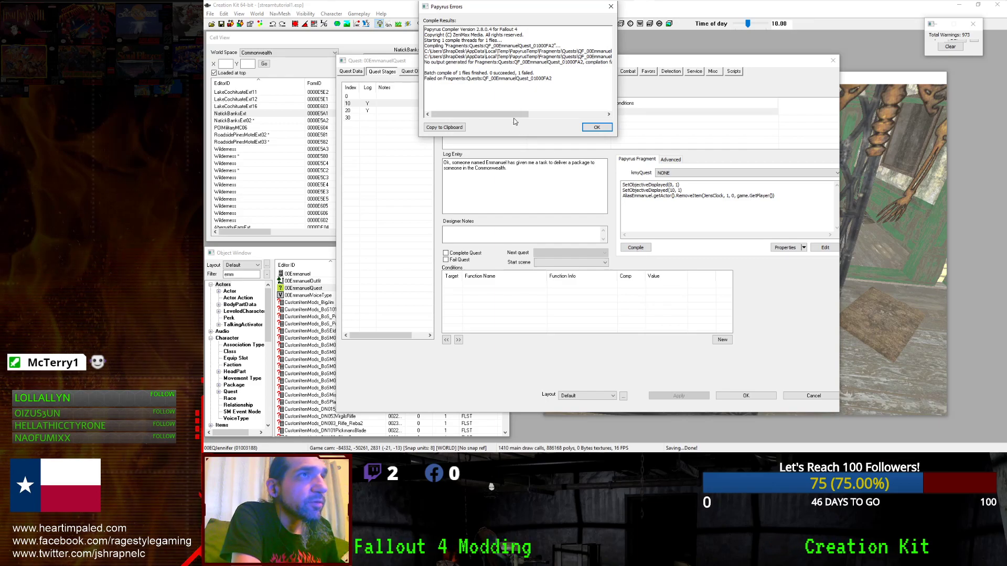
{"action": "left_click_drag", "start_coordinate": [520, 114], "coordinate": [615, 117]}
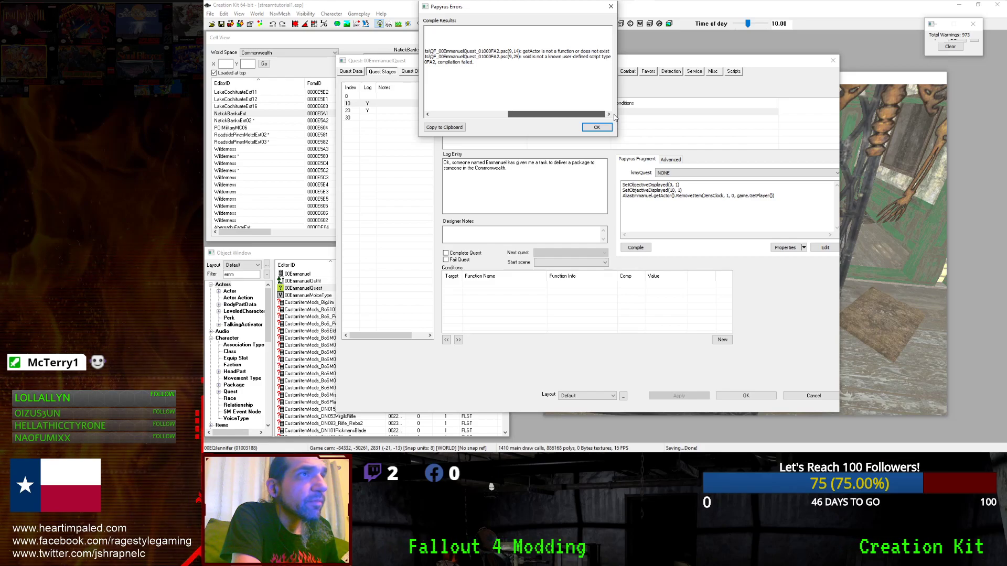
Change getActor() to getActorRef() in the stage 10 RemoveItem call, compile the fragment and accept the quest changes.
{"action": "left_click", "coordinate": [610, 131]}
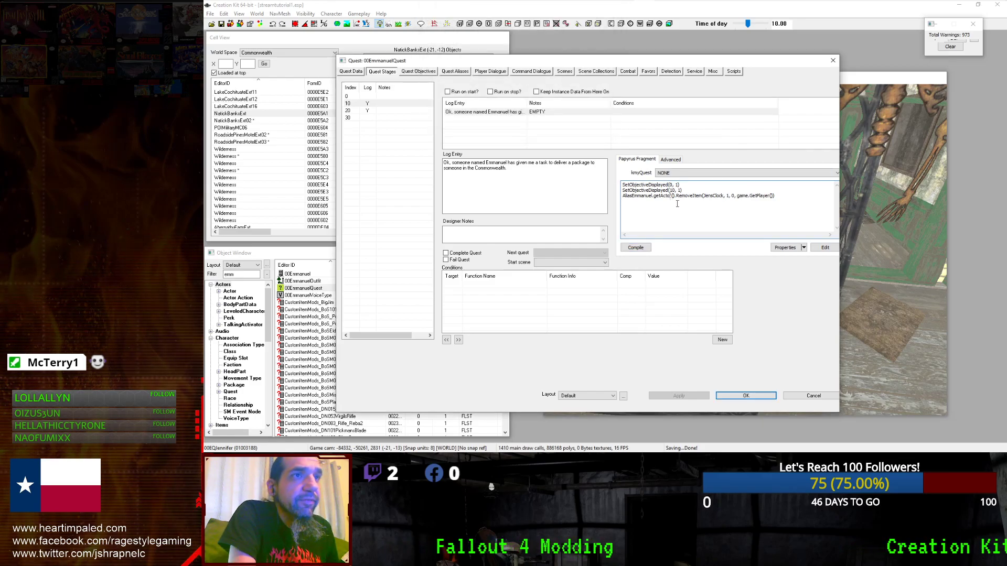
{"action": "type", "text": "Ref"}
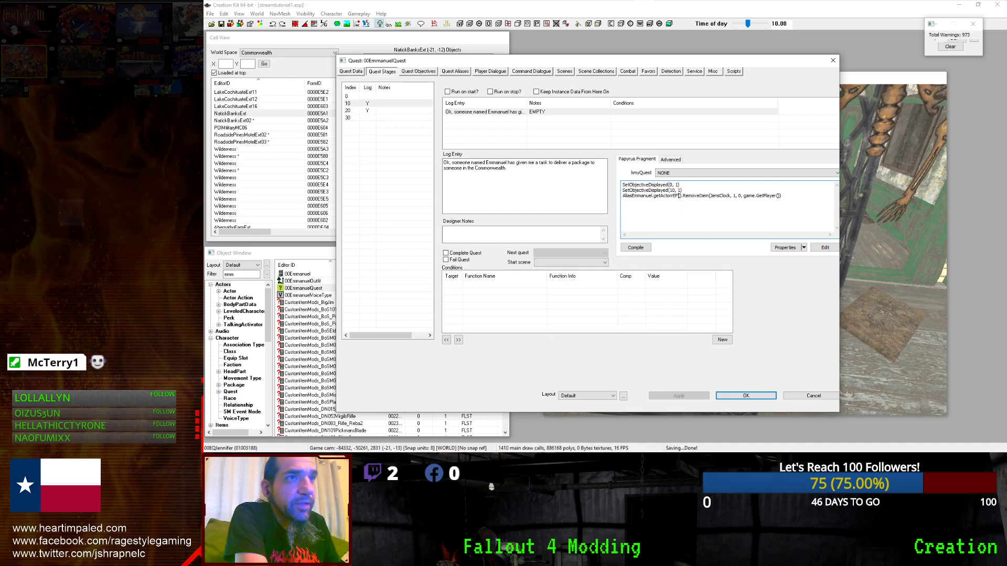
{"action": "key", "text": "BackSpace"}
{"action": "key", "text": "BackSpace"}
{"action": "key", "text": "BackSpace"}
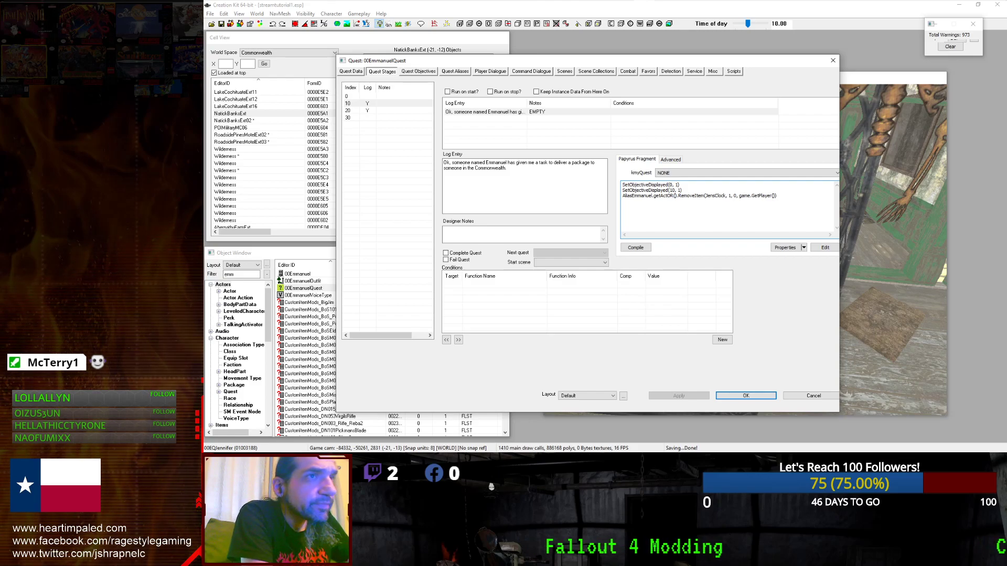
{"action": "type", "text": "orRef"}
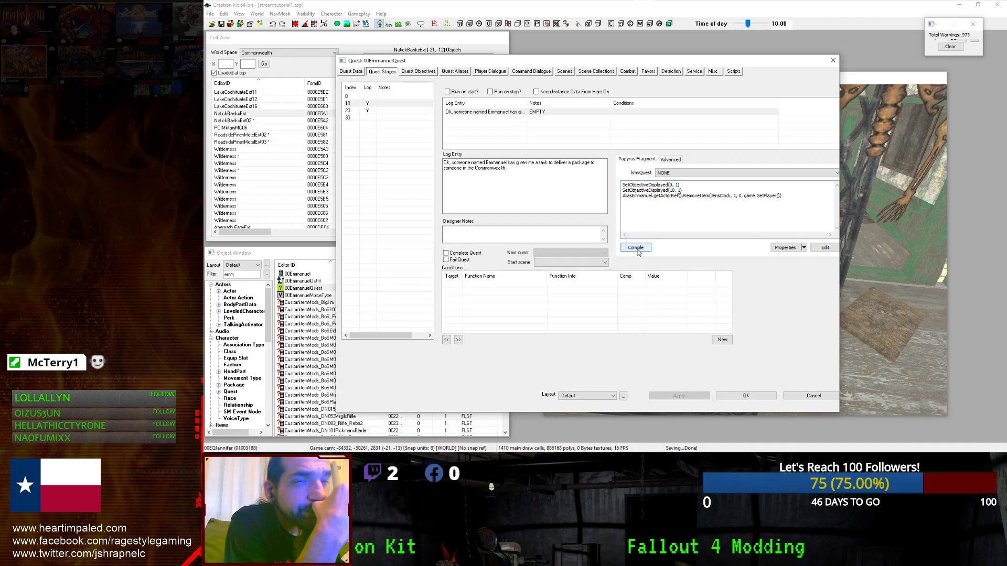
{"action": "left_click", "coordinate": [636, 248]}
{"action": "left_click", "coordinate": [726, 394]}
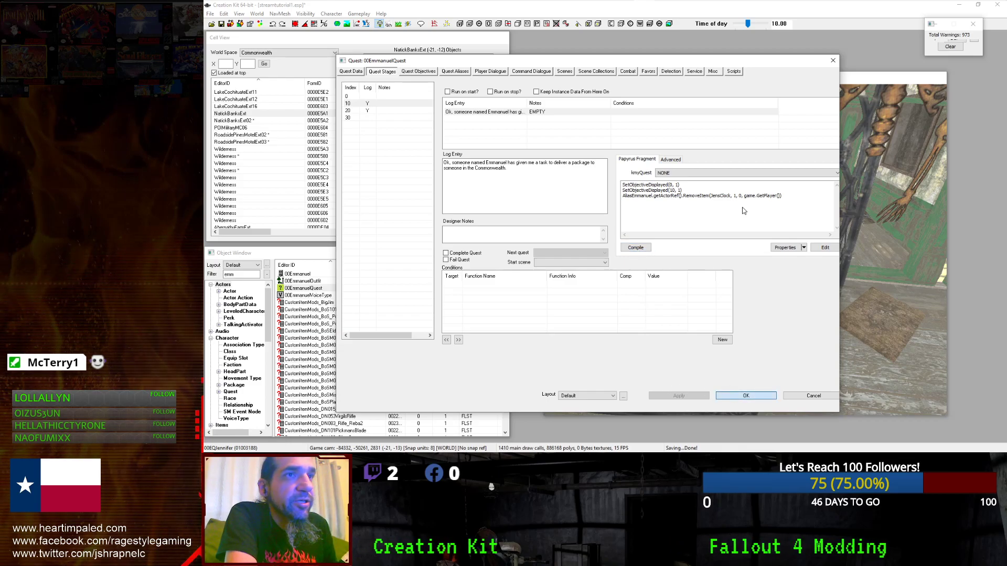
{"action": "left_click", "coordinate": [733, 396]}
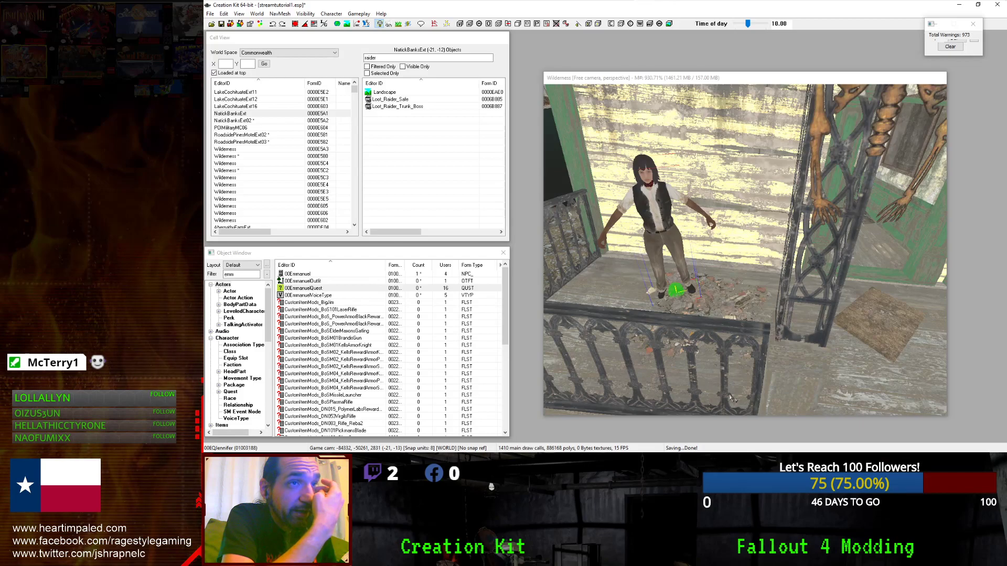
Reopen 00EmmanuelQuest and review the Player Default dialogue in phase 3 of scene 00EQ3.
{"action": "mouse_move", "coordinate": [731, 398]}
{"action": "right_mouse_down"}
{"action": "mouse_move", "coordinate": [771, 397]}
{"action": "mouse_move", "coordinate": [750, 397]}
{"action": "right_mouse_up"}
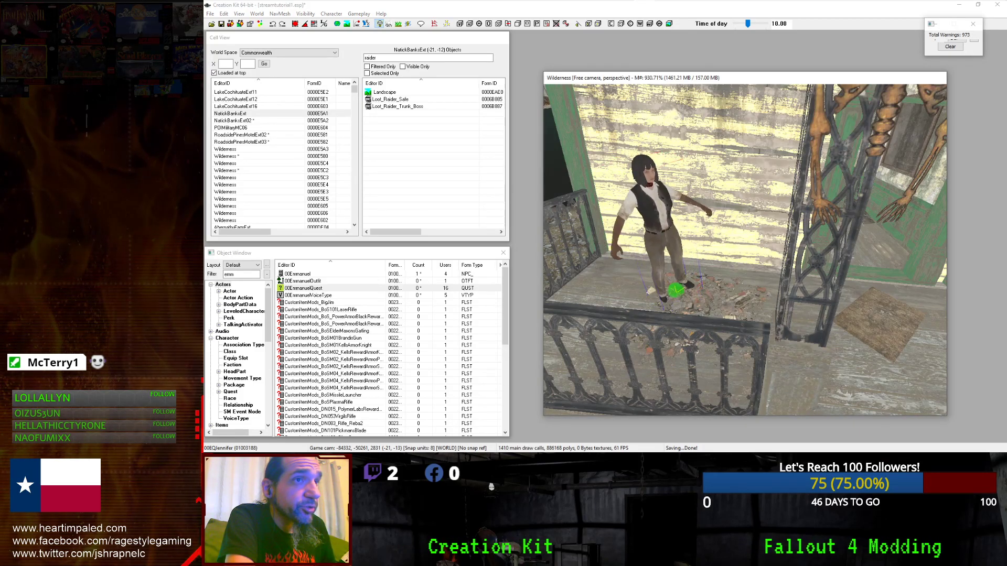
{"action": "double_click", "coordinate": [354, 273]}
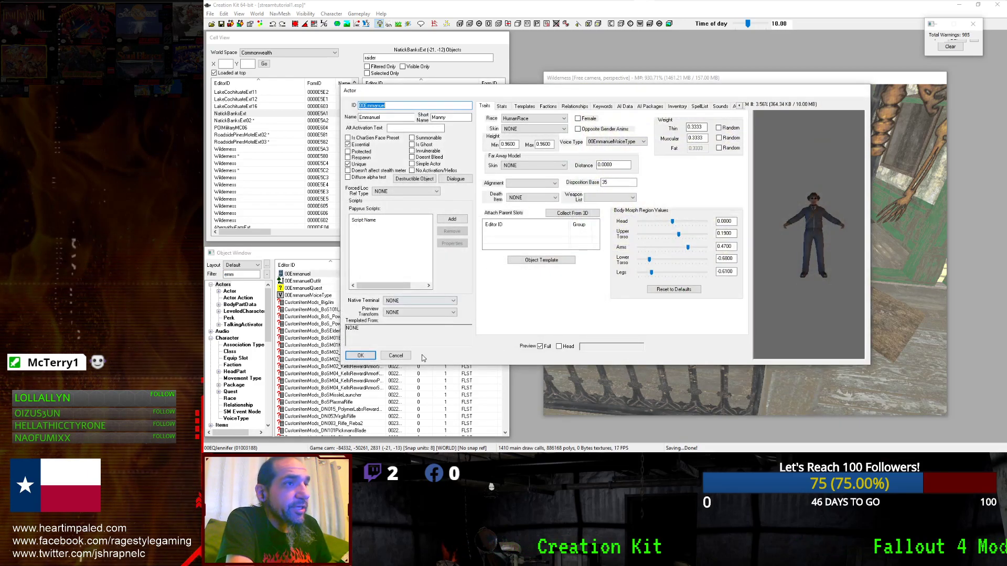
{"action": "left_click", "coordinate": [396, 355]}
{"action": "double_click", "coordinate": [325, 289]}
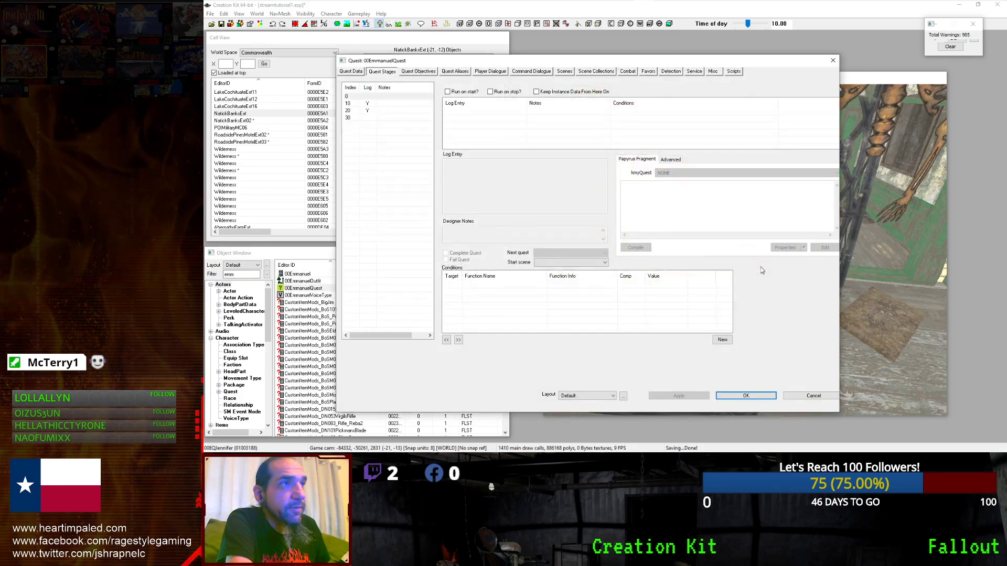
{"action": "left_click", "coordinate": [565, 71]}
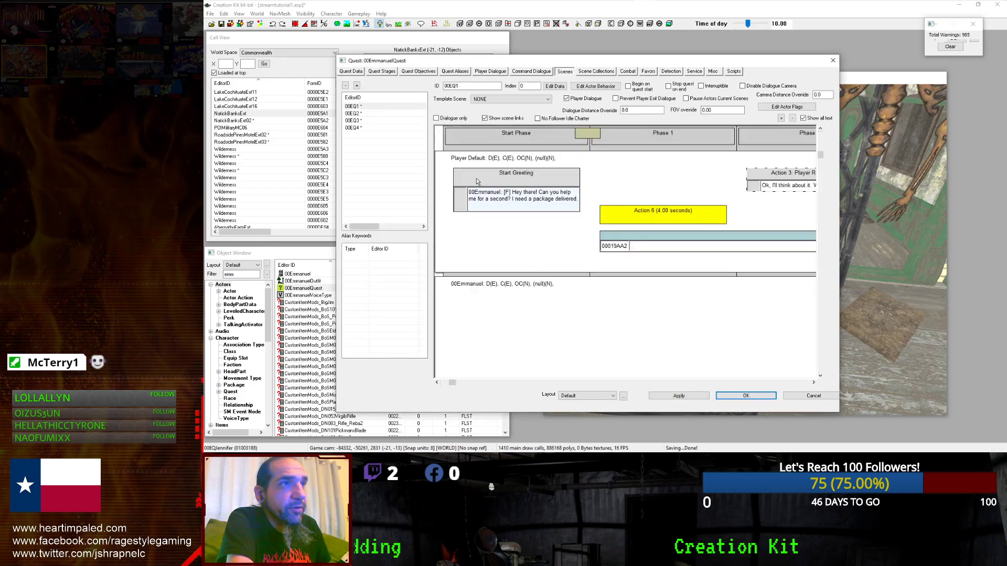
{"action": "left_click", "coordinate": [349, 120]}
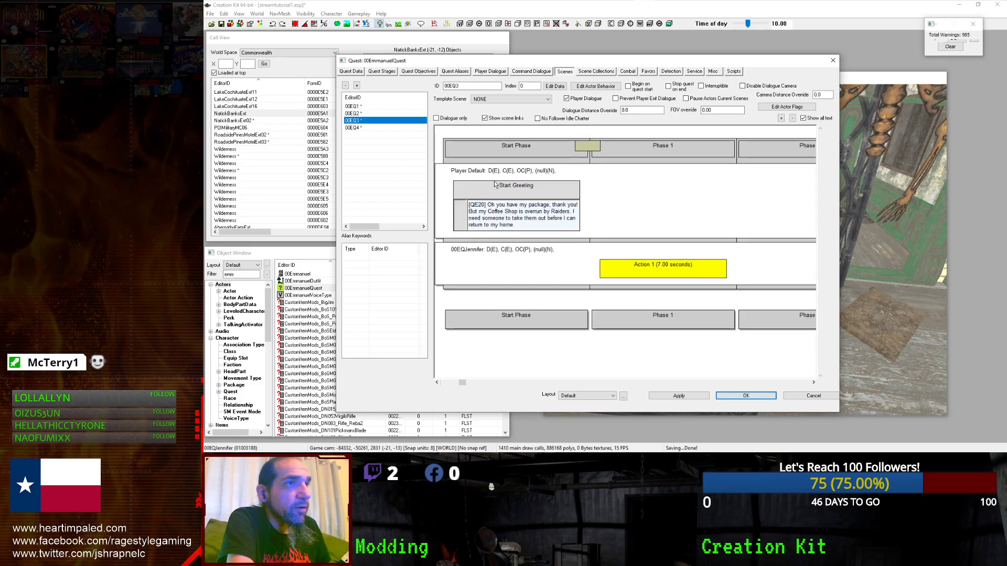
{"action": "left_click_drag", "start_coordinate": [462, 382], "coordinate": [812, 398]}
{"action": "double_click", "coordinate": [712, 192]}
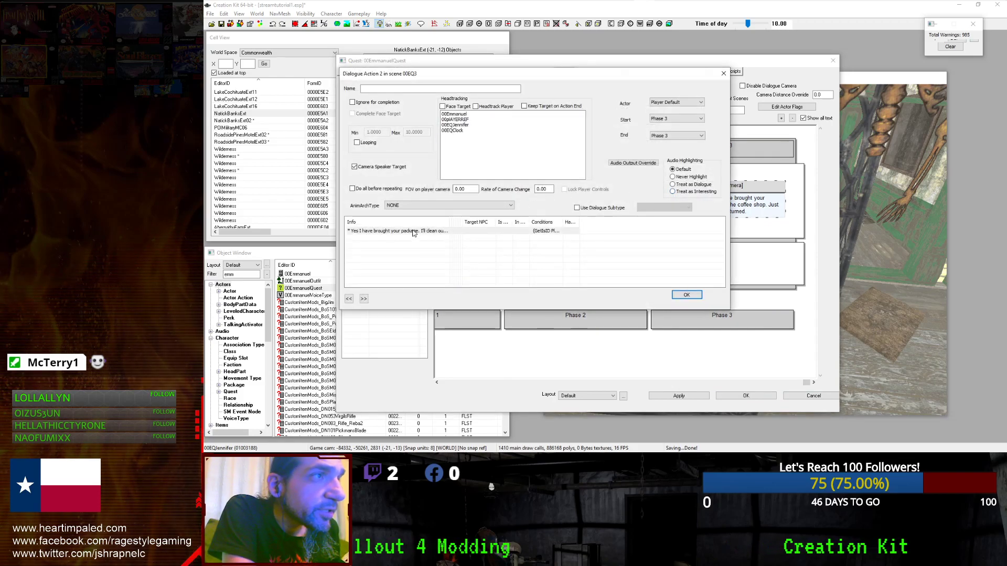
{"action": "left_click", "coordinate": [687, 295]}
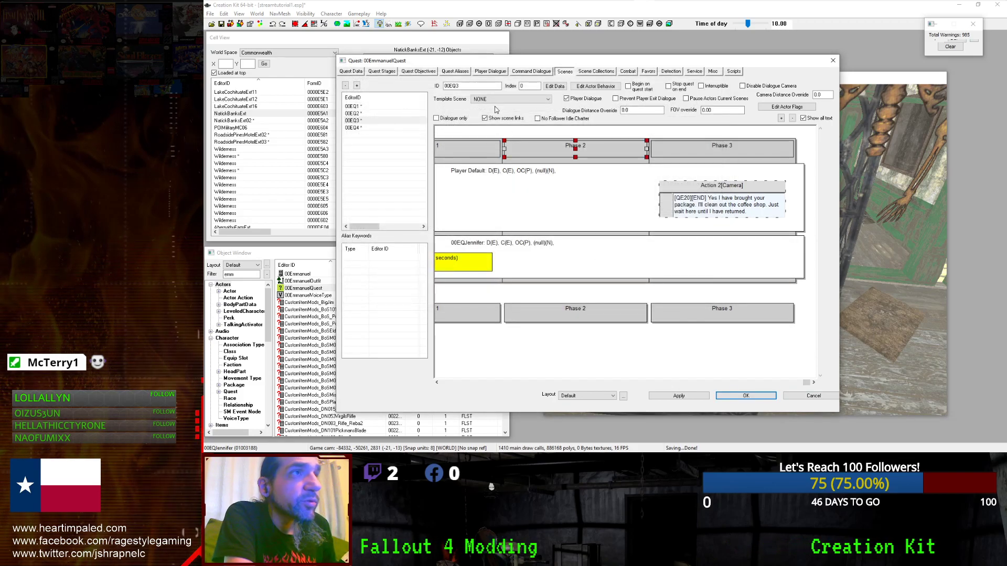
Review the quest's objectives 0 and 10 and the log entries and fragments of stages 10 and 20.
{"action": "left_click", "coordinate": [419, 72]}
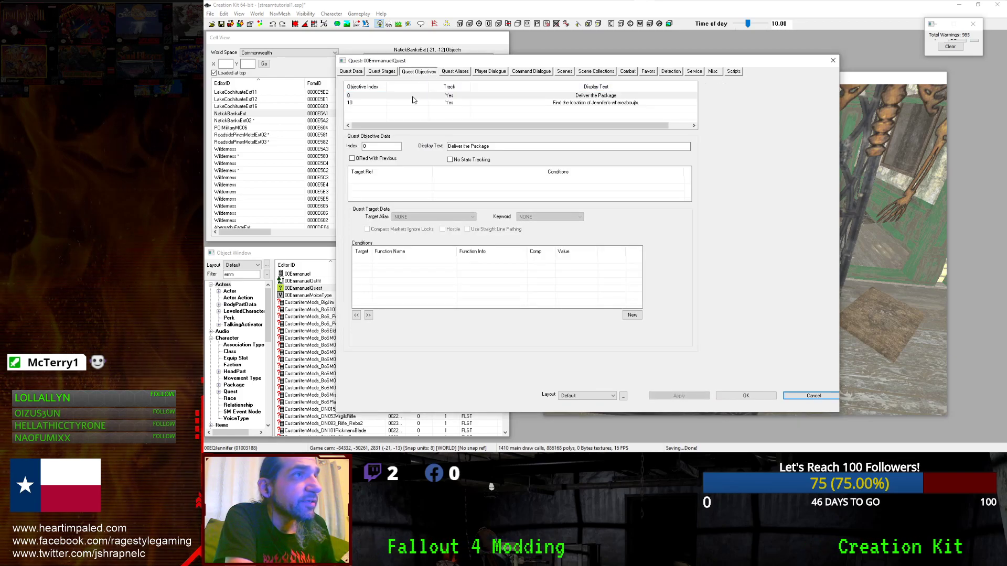
{"action": "left_click", "coordinate": [439, 103]}
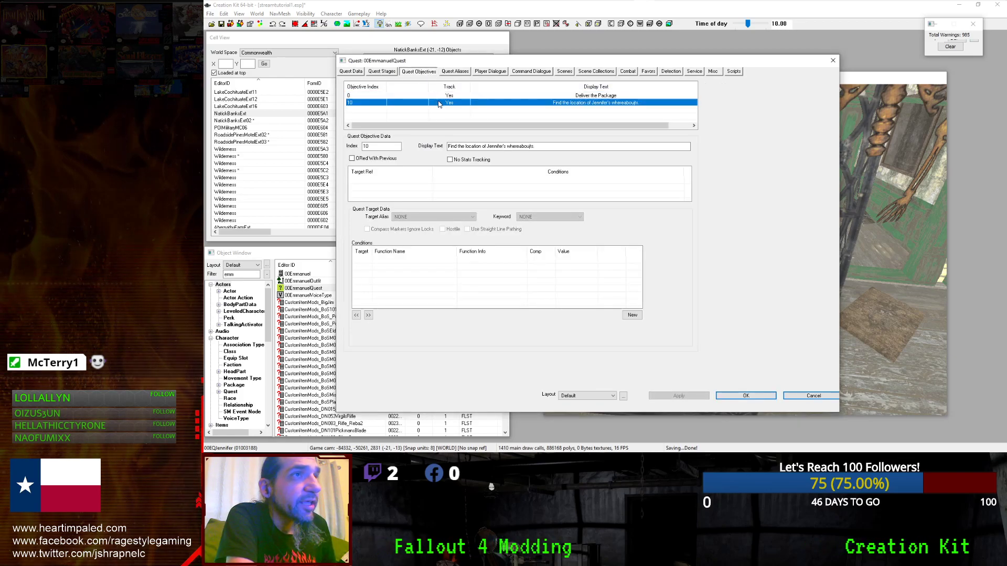
{"action": "left_click", "coordinate": [501, 113]}
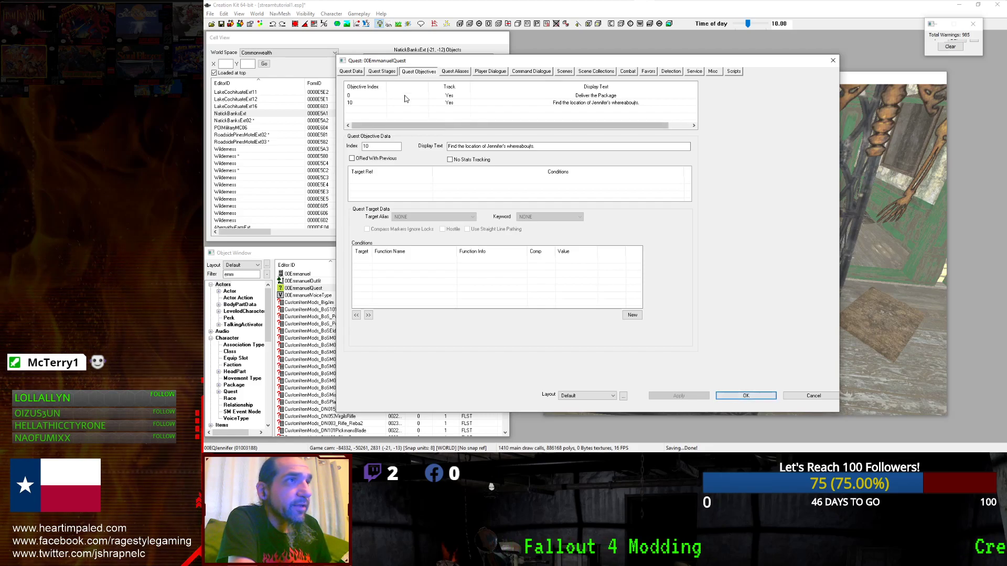
{"action": "left_click", "coordinate": [383, 71]}
{"action": "left_click", "coordinate": [380, 110]}
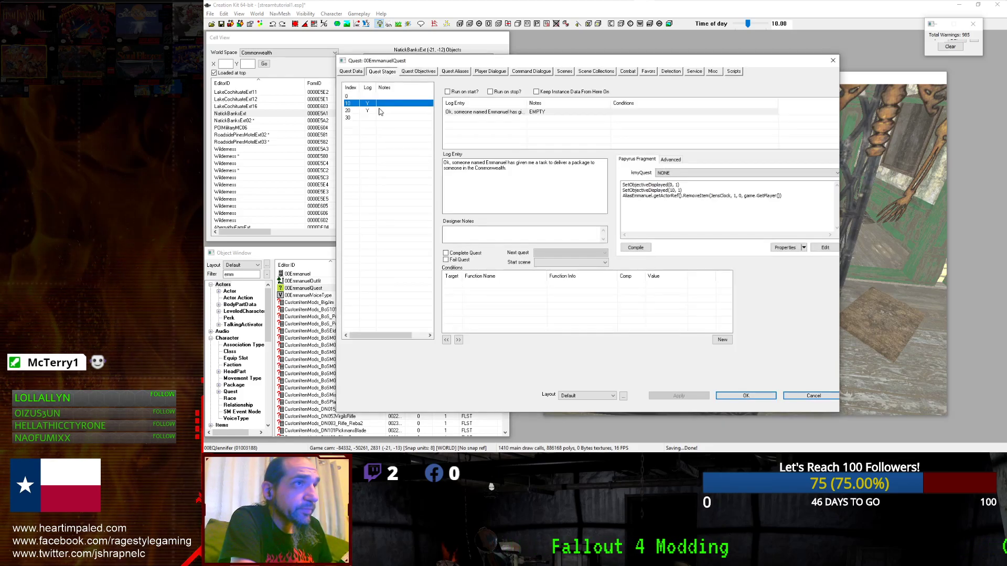
{"action": "left_click", "coordinate": [532, 172]}
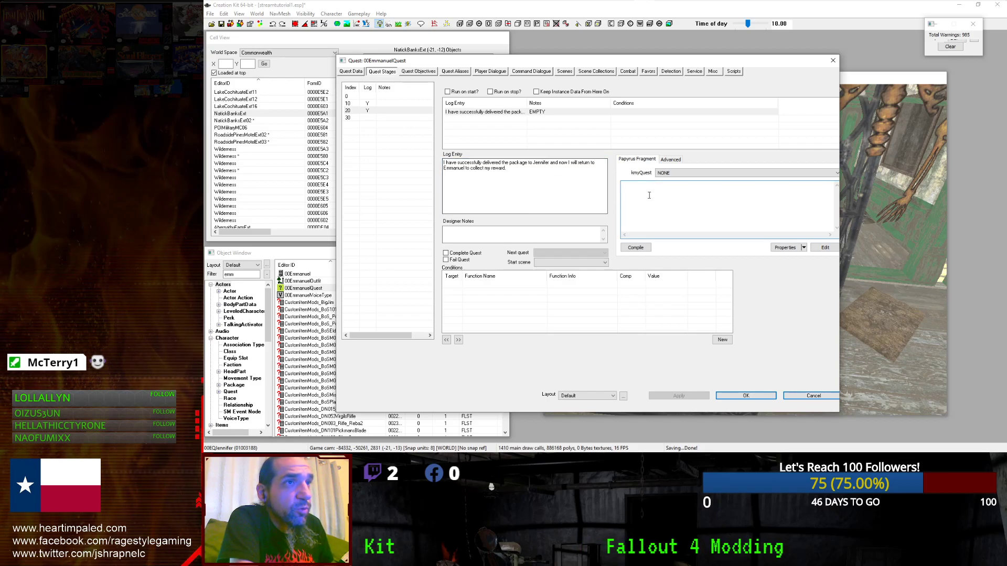
Copy the two SetObjectiveDisplayed lines from the stage 10 fragment into the stage 20 fragment.
{"action": "left_click", "coordinate": [387, 103]}
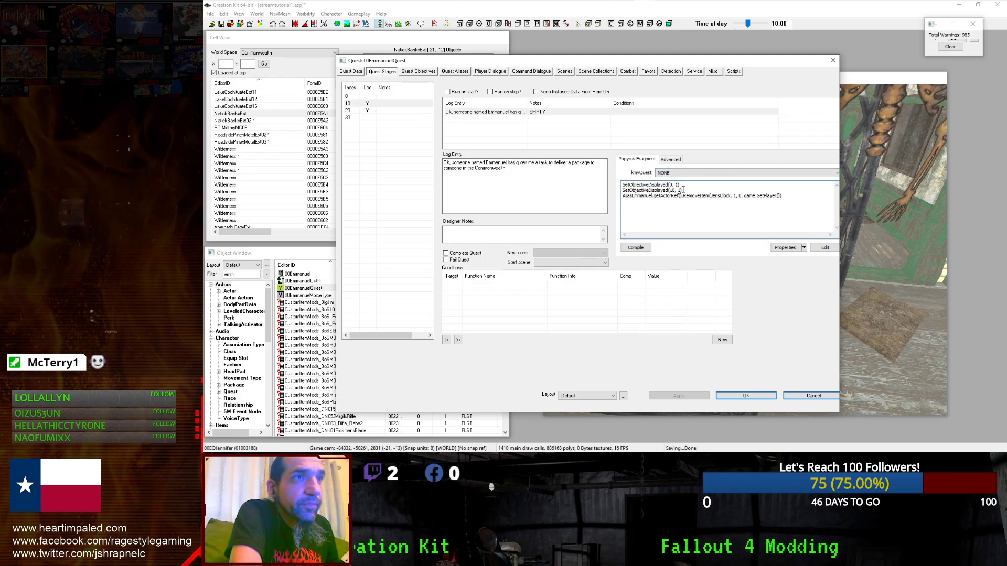
{"action": "left_click_drag", "start_coordinate": [683, 190], "coordinate": [622, 184]}
{"action": "key", "text": "ctrl+c"}
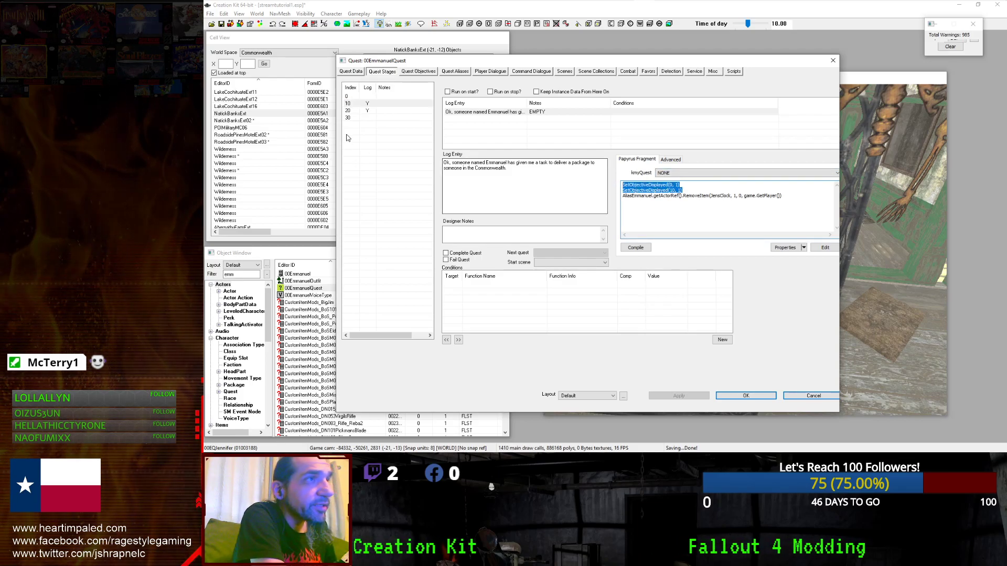
{"action": "left_click", "coordinate": [369, 110]}
{"action": "left_click", "coordinate": [667, 204]}
{"action": "key", "text": "ctrl+v"}
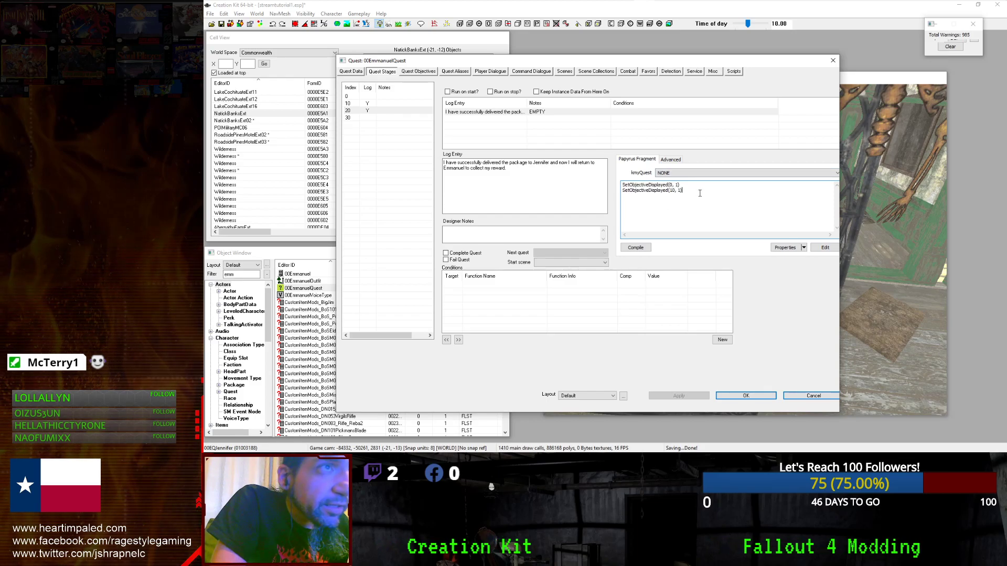
Change the first line of the stage 20 fragment to SetObjectiveCompleted(0, 1) and check it against quest objective 0.
{"action": "left_click_drag", "start_coordinate": [649, 185], "coordinate": [662, 184]}
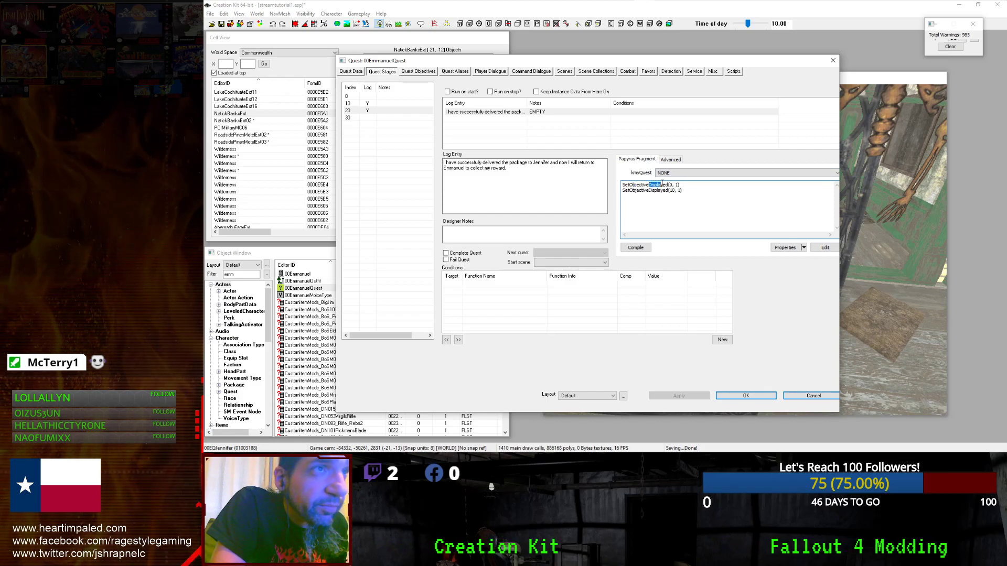
{"action": "type", "text": "Completed"}
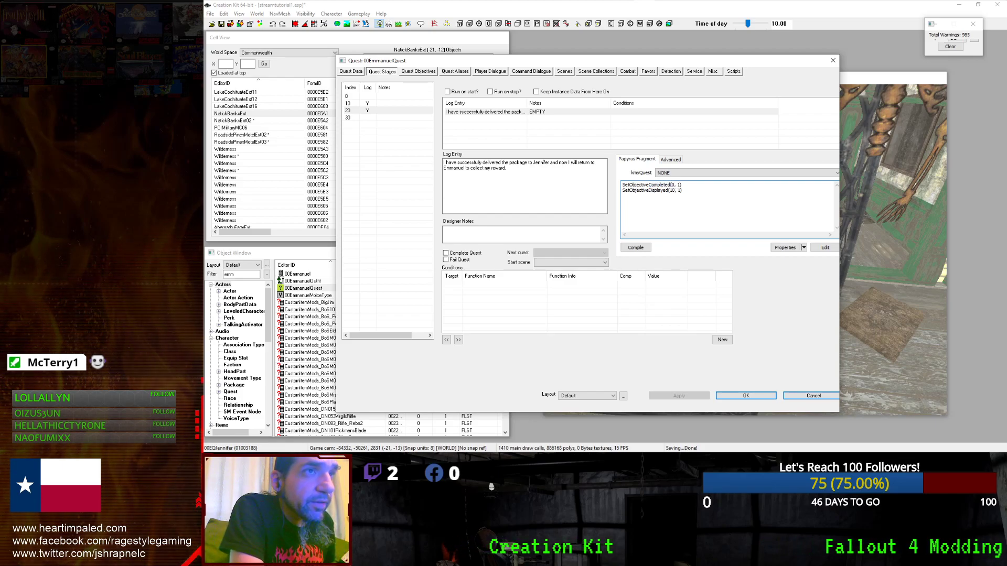
{"action": "left_click", "coordinate": [427, 73]}
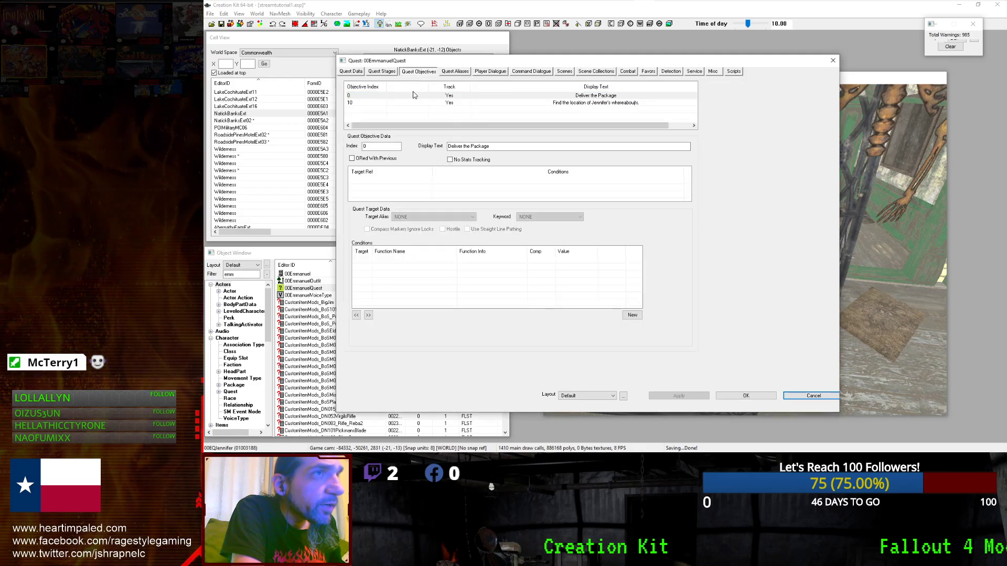
{"action": "left_click", "coordinate": [414, 95]}
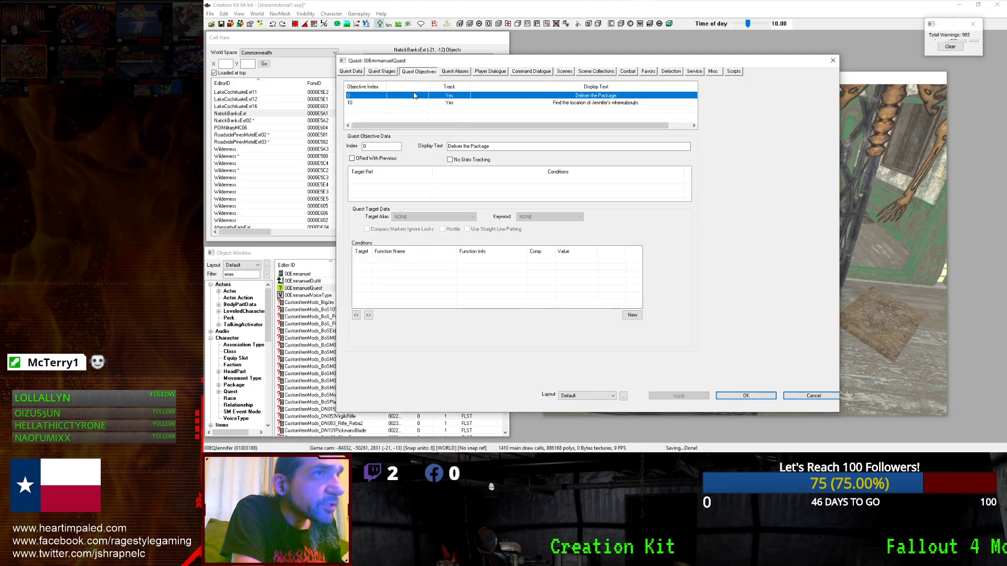
{"action": "left_click", "coordinate": [385, 73]}
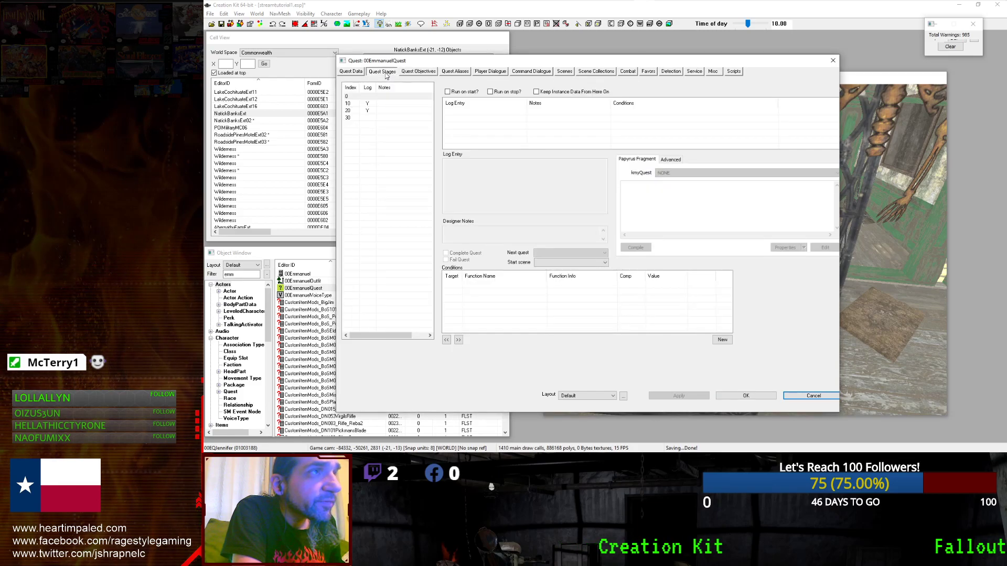
Delete the SetObjectiveDisplayed(10, 1) line from the stage 20 fragment and compile it.
{"action": "left_click", "coordinate": [350, 111]}
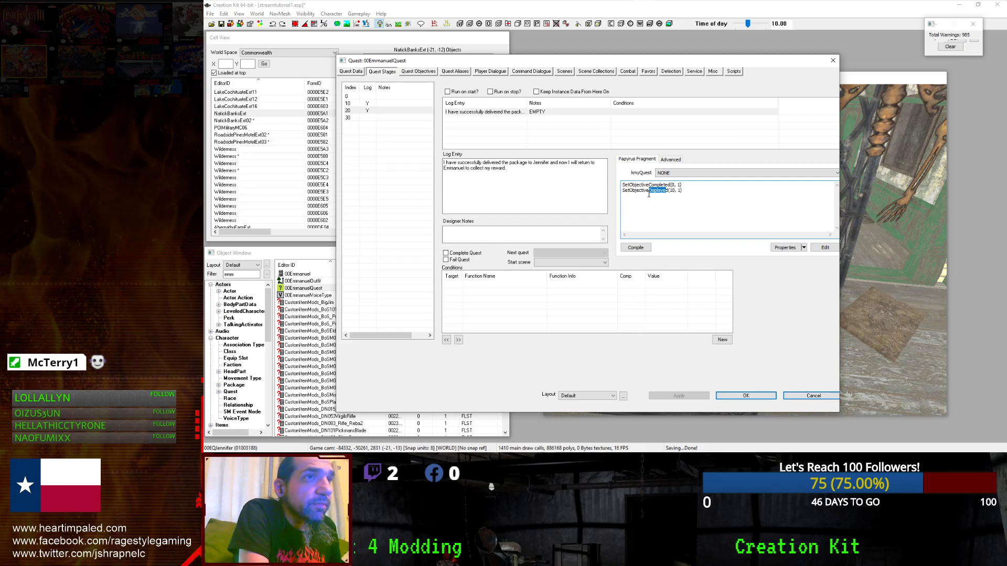
{"action": "key", "text": "BackSpace"}
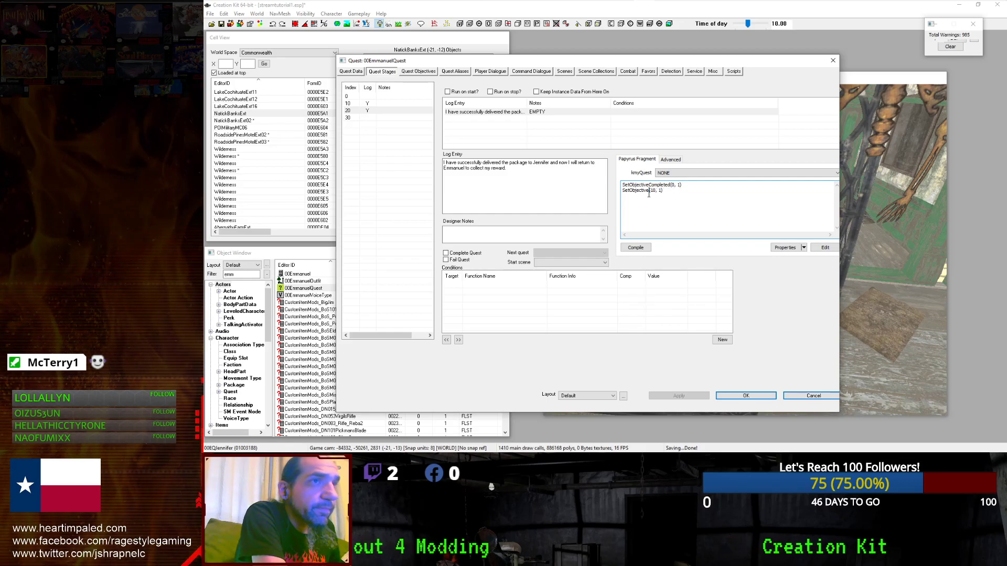
{"action": "left_click_drag", "start_coordinate": [669, 192], "coordinate": [542, 191]}
{"action": "key", "text": "BackSpace"}
{"action": "key", "text": "BackSpace"}
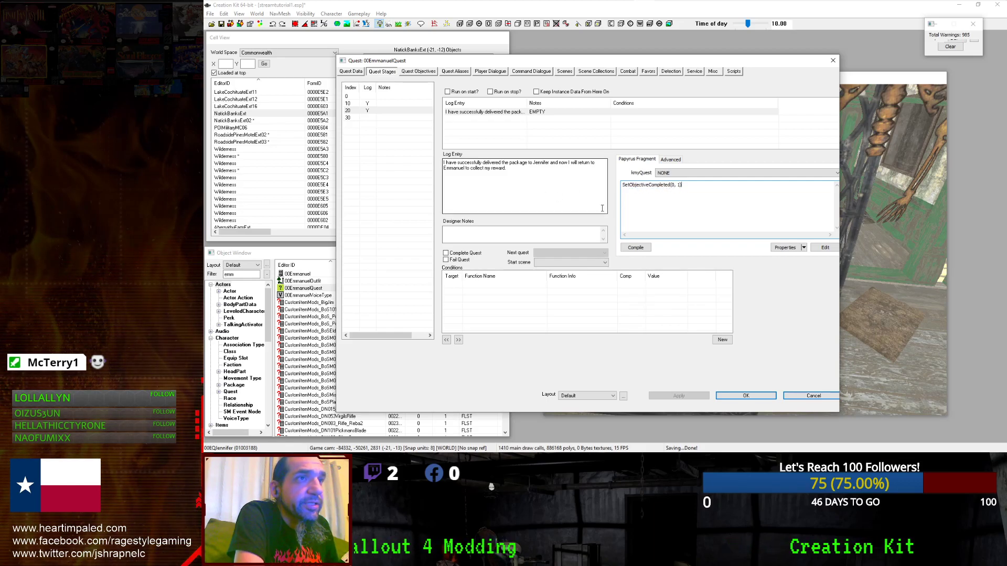
{"action": "left_click", "coordinate": [636, 246]}
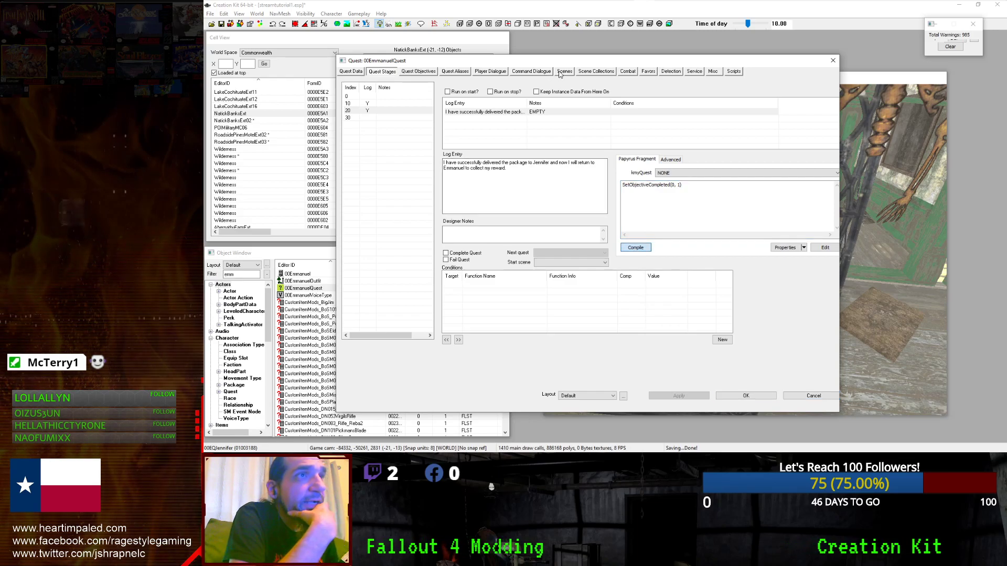
Open the topic info of the "Oh you have my package, thank you!" greeting in scene 00EQ3.
{"action": "left_click", "coordinate": [564, 71]}
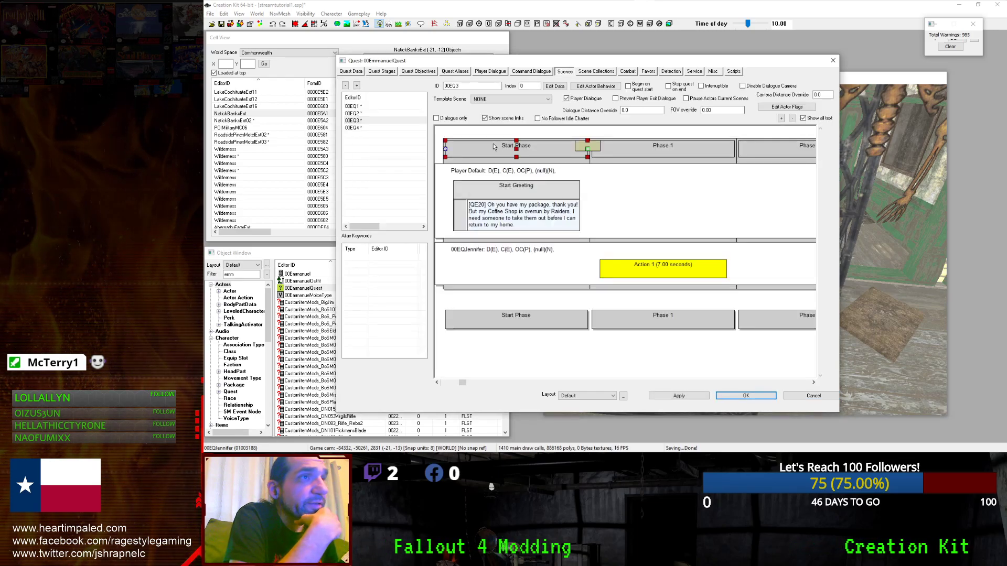
{"action": "double_click", "coordinate": [483, 188]}
{"action": "left_click", "coordinate": [481, 174]}
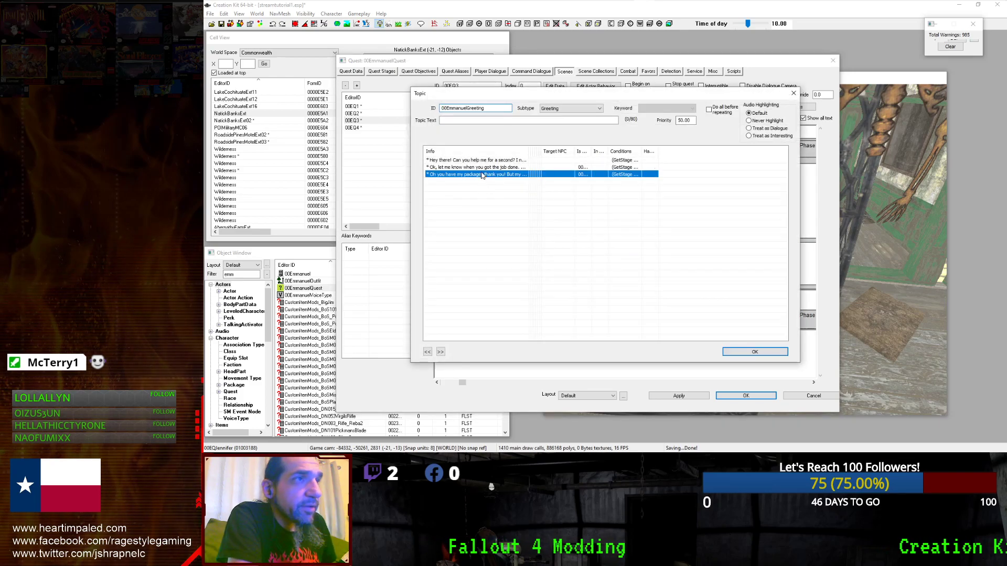
{"action": "double_click", "coordinate": [553, 174]}
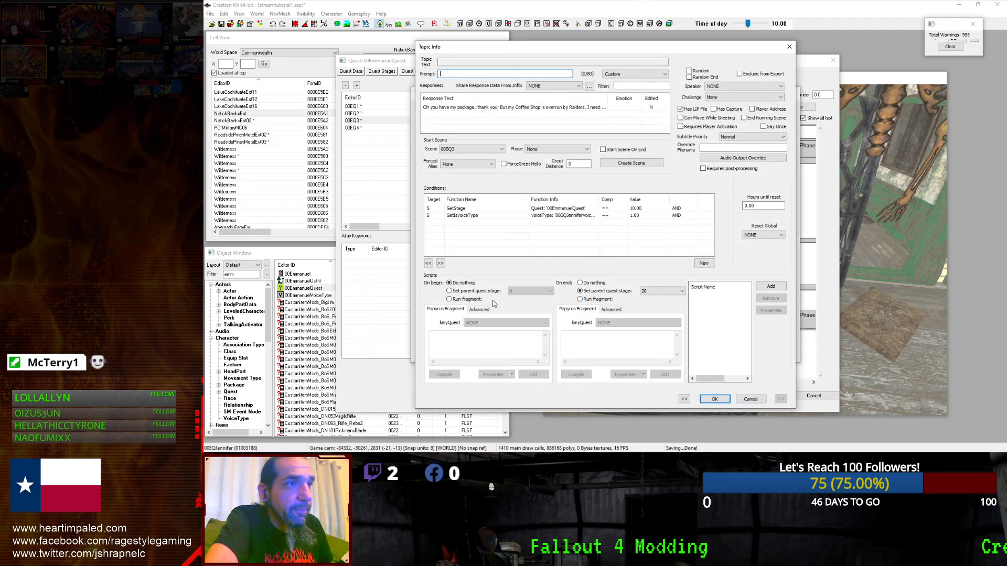
Switch the package greeting's begin script to a run fragment and open that fragment's properties.
{"action": "left_click", "coordinate": [450, 299]}
{"action": "left_click", "coordinate": [469, 347]}
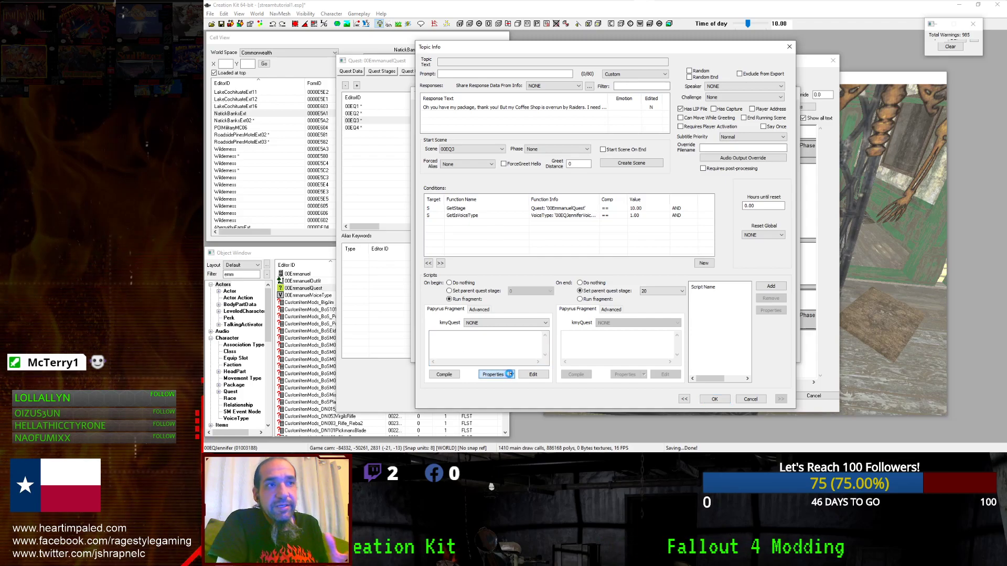
{"action": "left_click", "coordinate": [508, 374]}
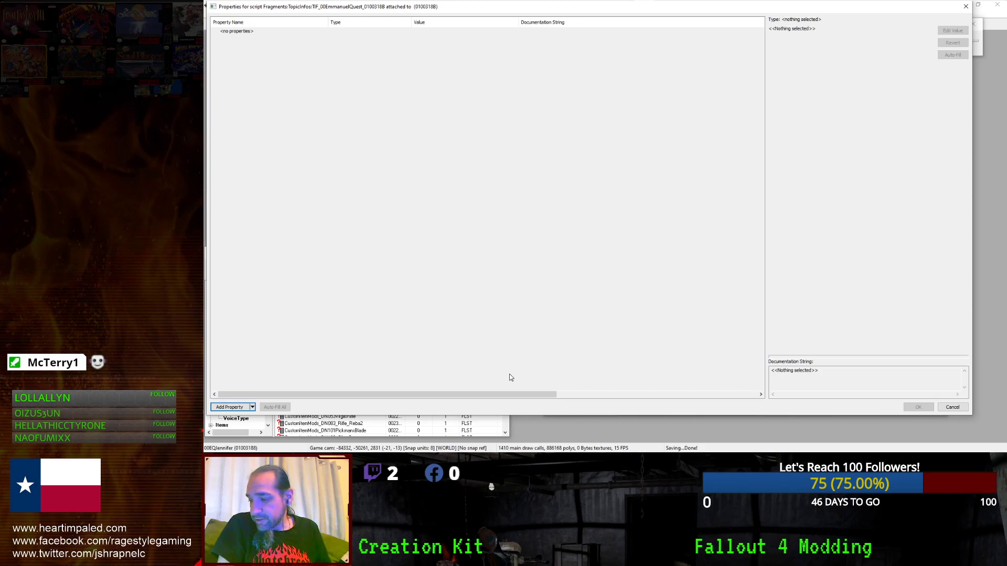
Add a script property of type Quest named EmmanuelQuest to the greeting's begin fragment.
{"action": "left_click", "coordinate": [230, 407]}
{"action": "left_click", "coordinate": [257, 35]}
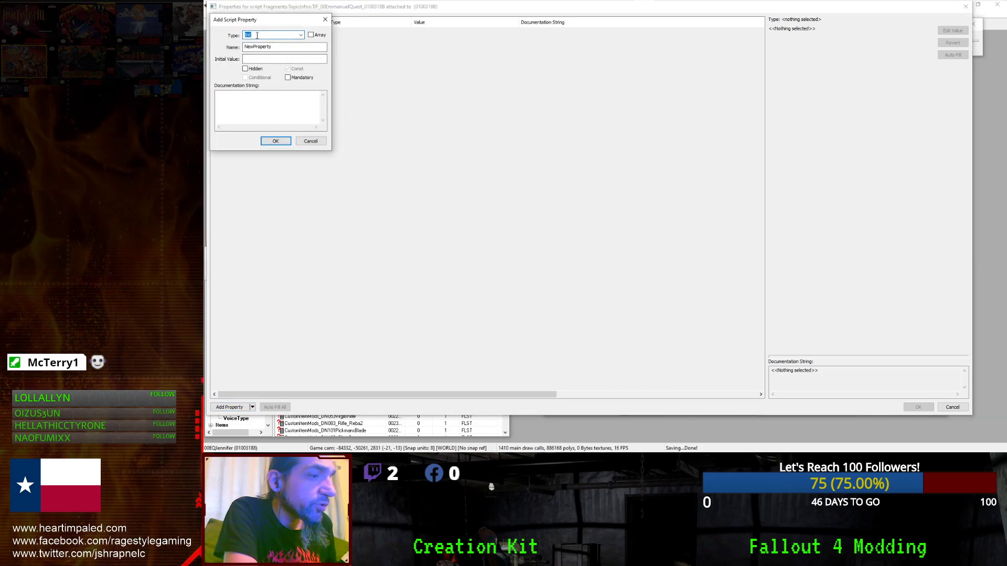
{"action": "type", "text": "que"}
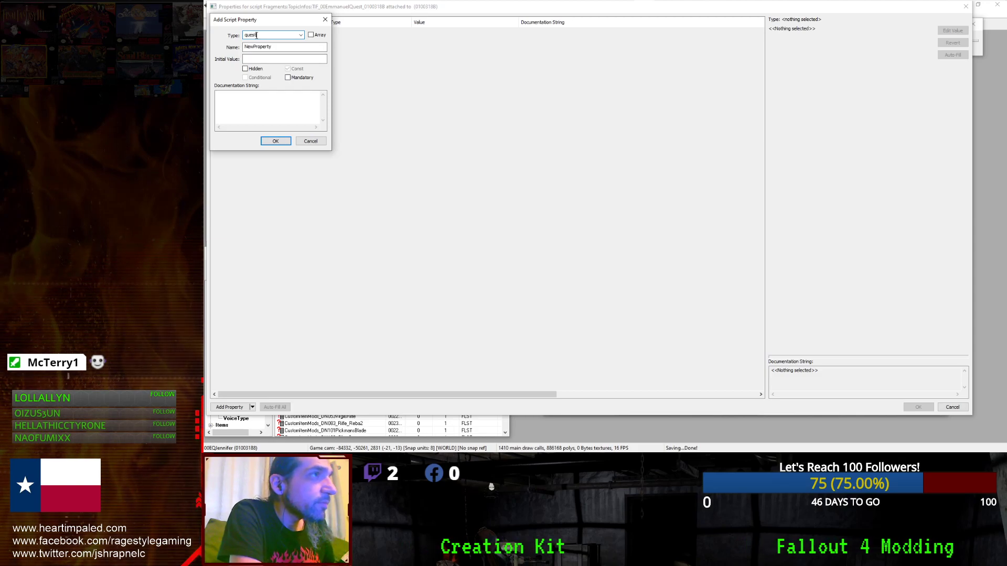
{"action": "type", "text": "st"}
{"action": "left_click", "coordinate": [256, 47]}
{"action": "left_click", "coordinate": [300, 35]}
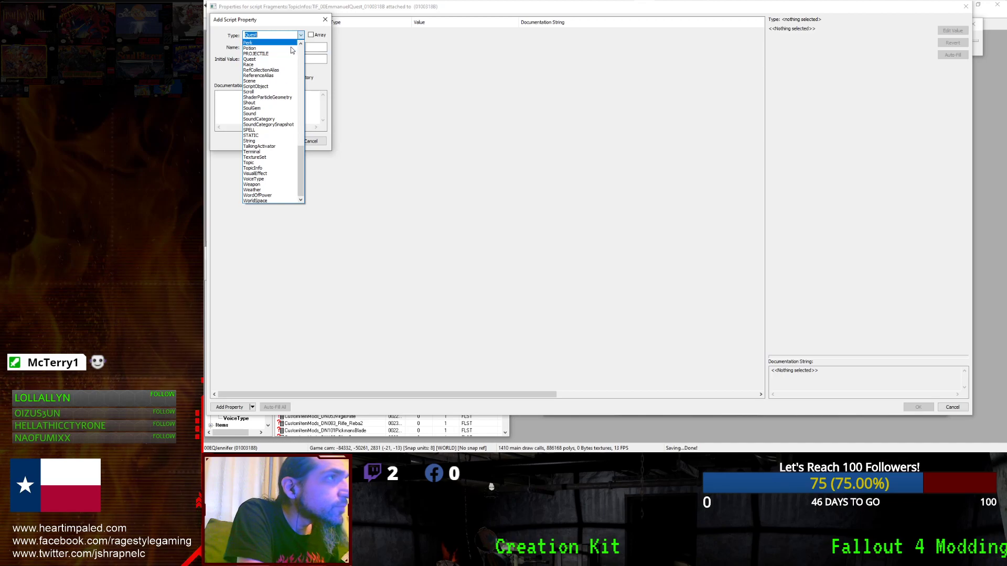
{"action": "left_click", "coordinate": [264, 59]}
{"action": "double_click", "coordinate": [263, 47]}
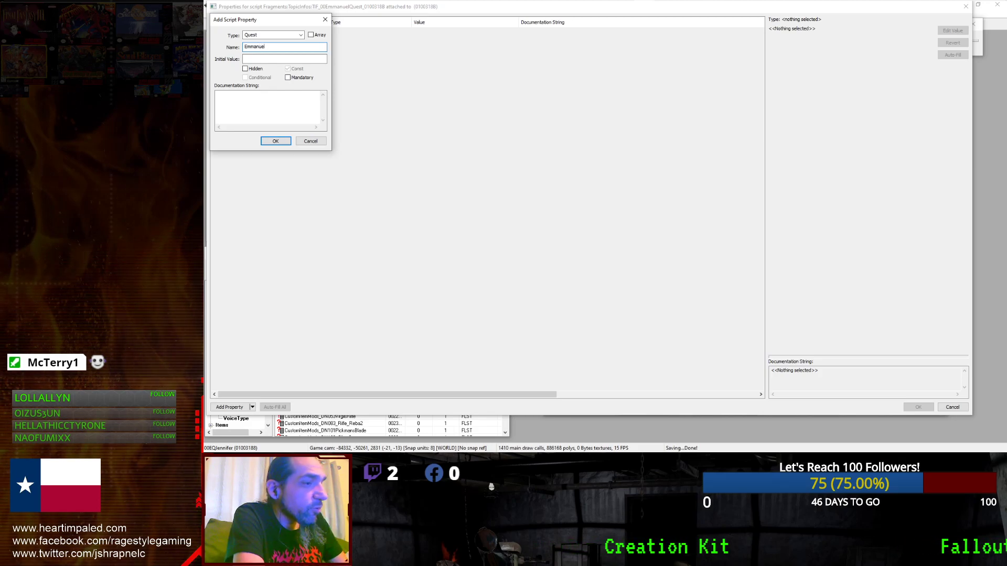
{"action": "key", "text": "Return"}
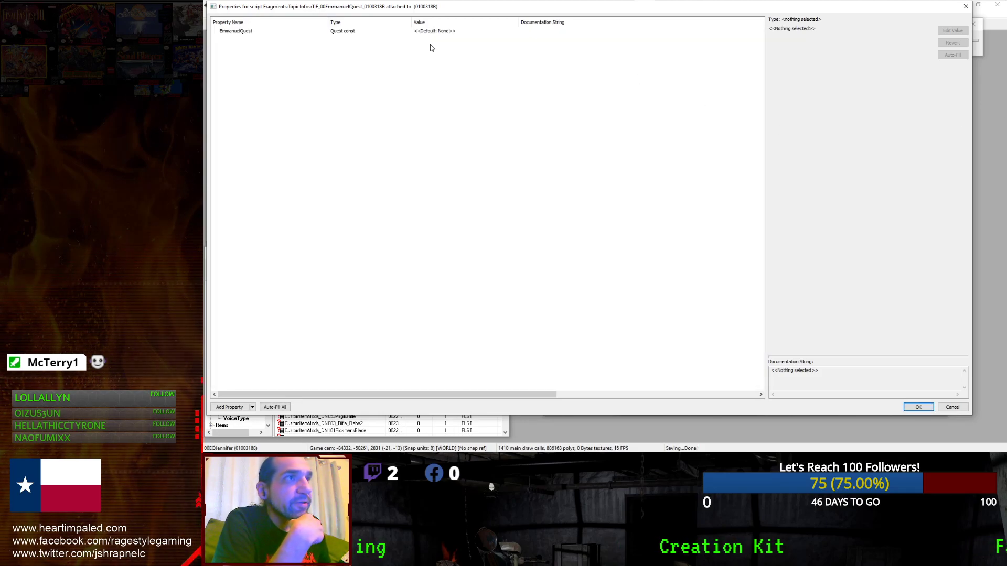
Assign the 00EmmanuelQuest quest as the value of the EmmanuelQuest property and accept the properties.
{"action": "left_click", "coordinate": [519, 33]}
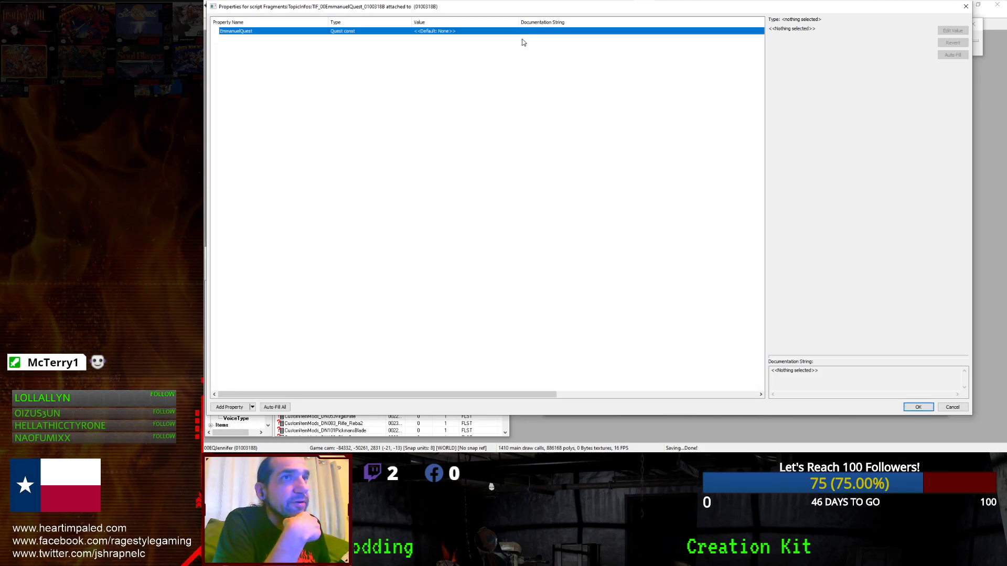
{"action": "left_click", "coordinate": [963, 32]}
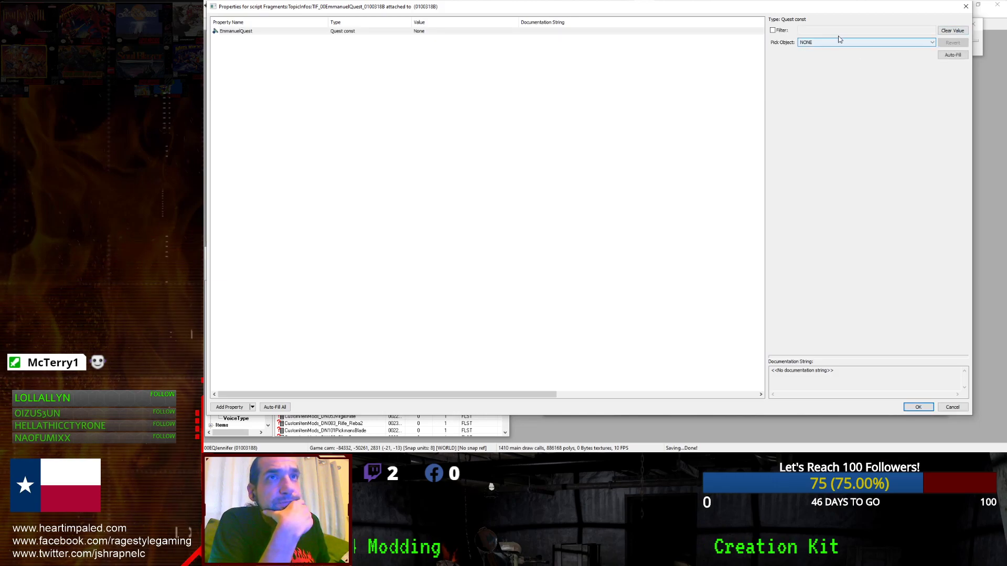
{"action": "left_click", "coordinate": [807, 42]}
{"action": "left_click", "coordinate": [816, 55]}
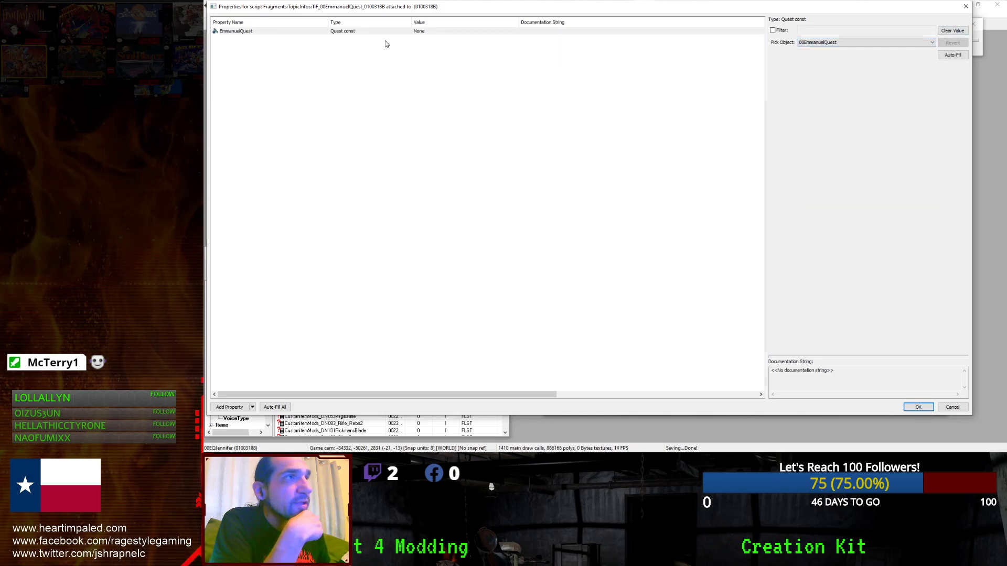
{"action": "key", "text": "Return"}
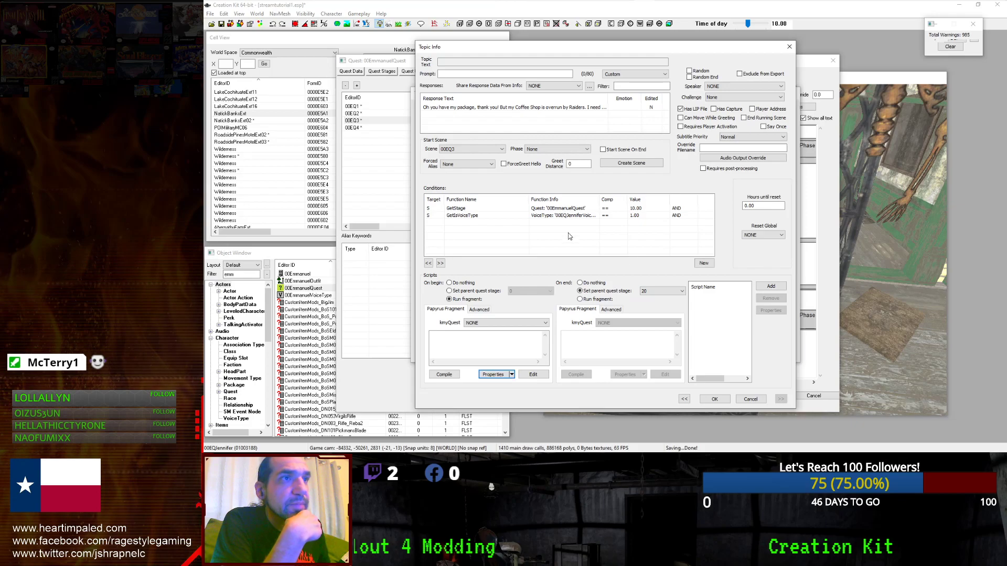
Write EmmanuelQuest.SetObjectiveCompleted(10) in the greeting's begin fragment and recheck the fragment's property assignment.
{"action": "left_click", "coordinate": [481, 338]}
{"action": "type", "text": "Completed"}
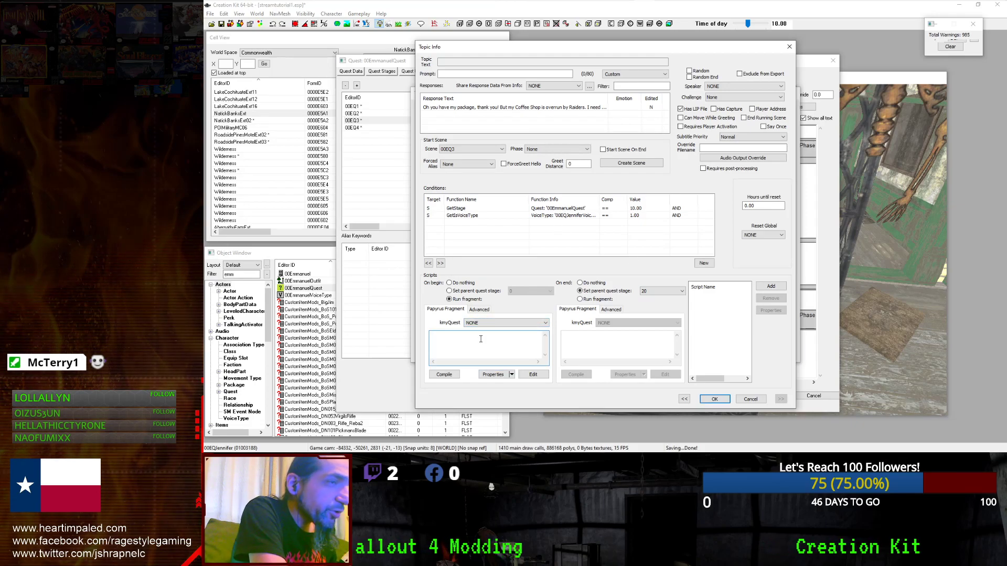
{"action": "left_click_drag", "start_coordinate": [458, 337], "coordinate": [391, 338]}
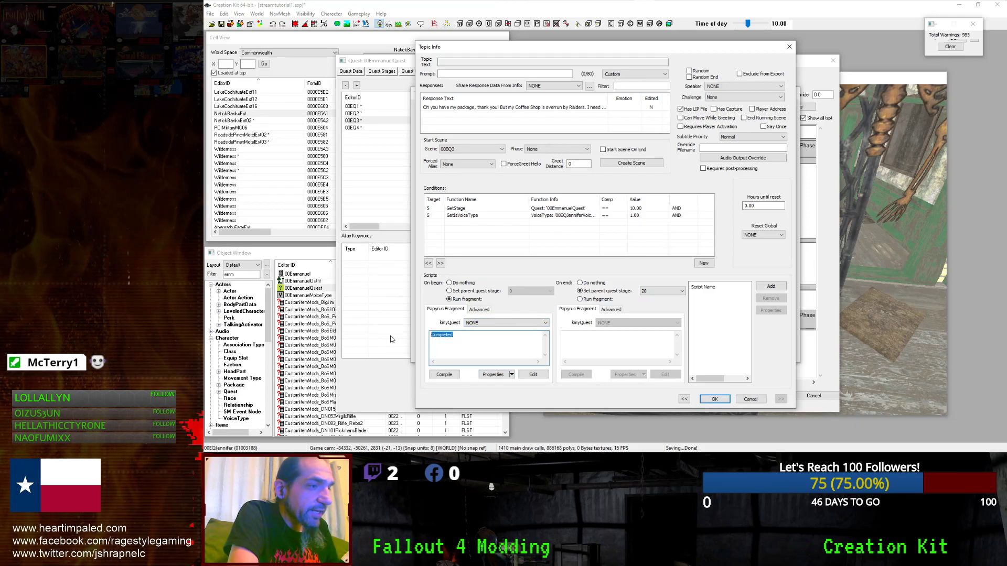
{"action": "key", "text": "Left"}
{"action": "type", "text": "SetOb"}
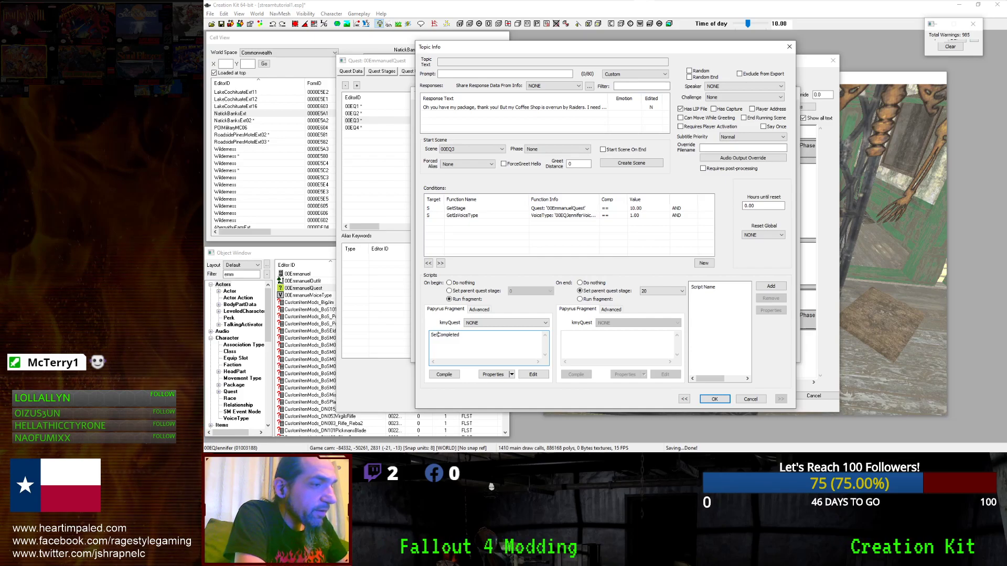
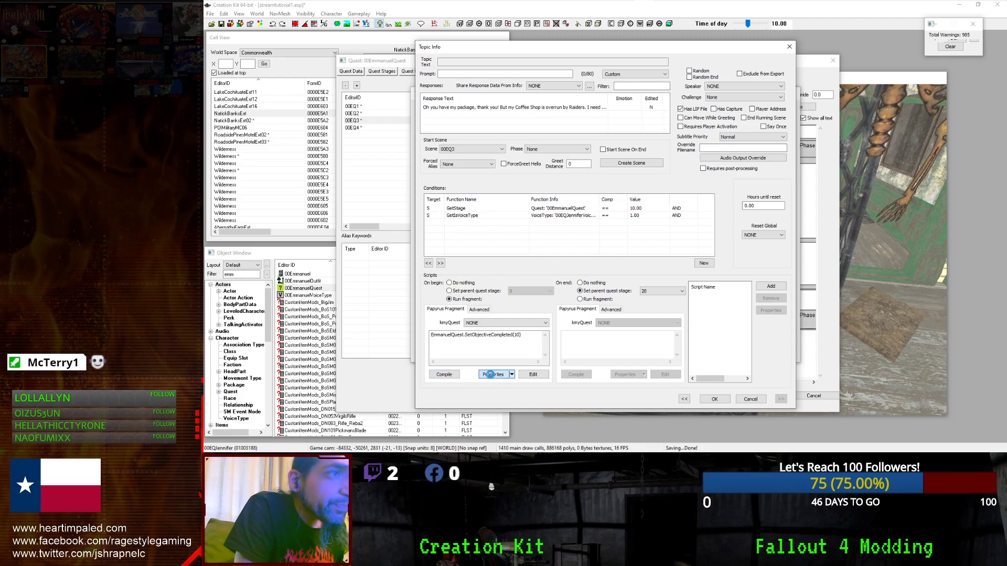
{"action": "left_click", "coordinate": [492, 374]}
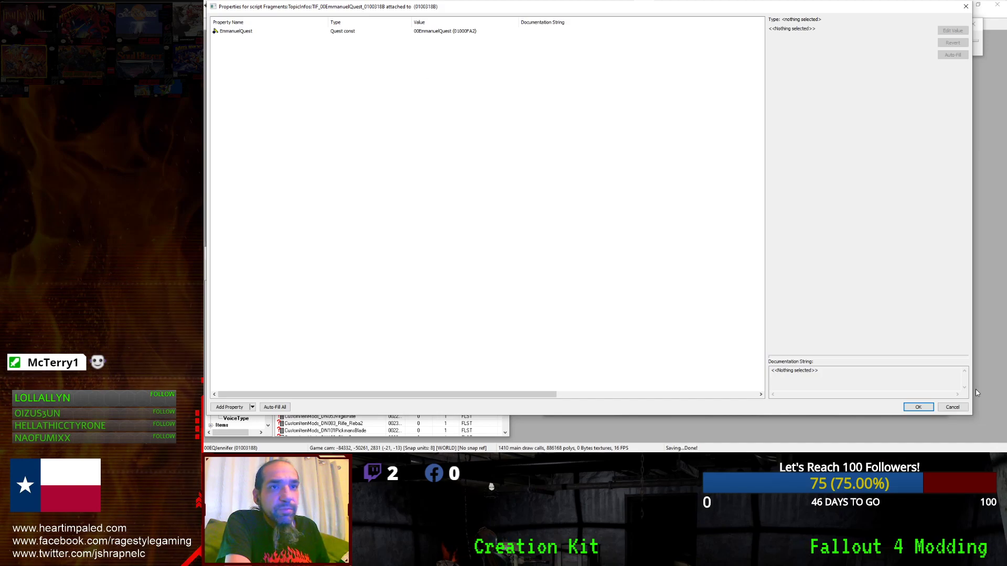
{"action": "left_click", "coordinate": [909, 409]}
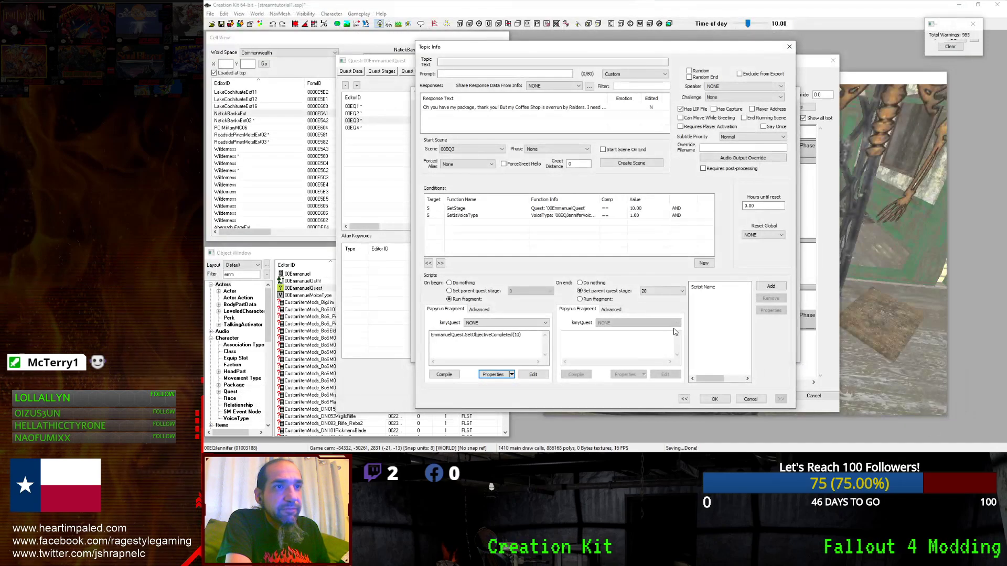
Accept the greeting's topic info, its topic and the 00EmmanuelQuest quest, and save the plugin.
{"action": "left_click", "coordinate": [708, 399]}
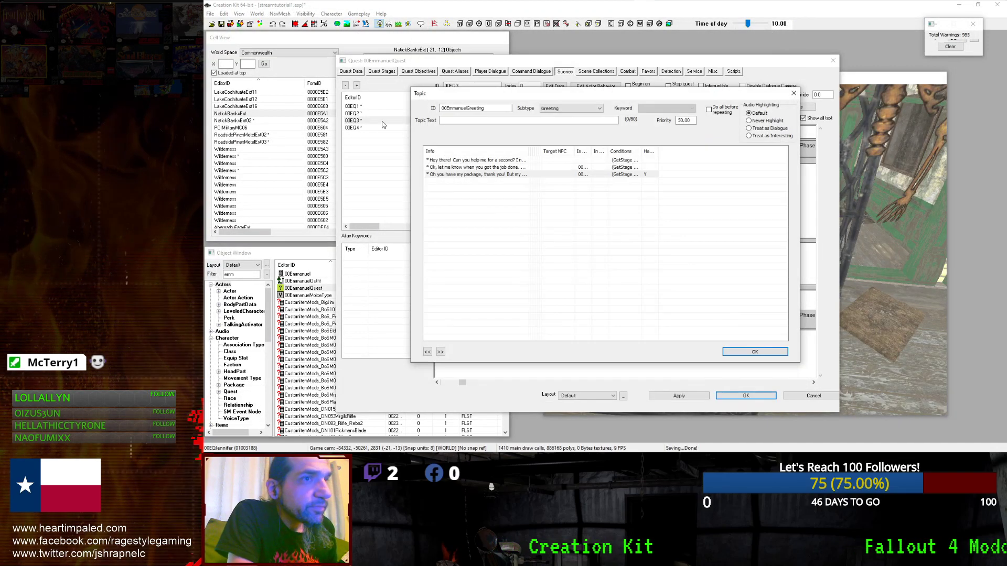
{"action": "left_click", "coordinate": [752, 352]}
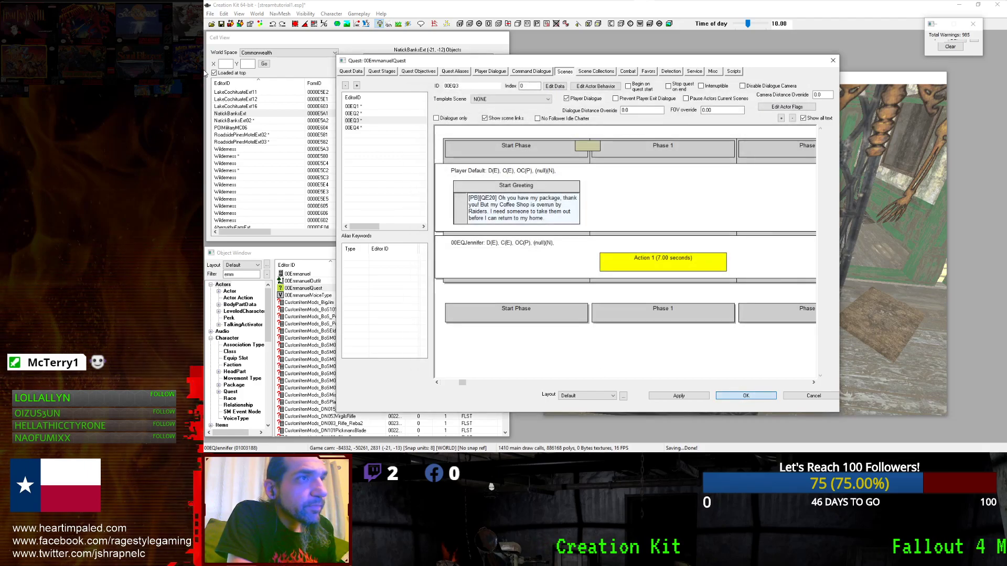
{"action": "left_click", "coordinate": [746, 395]}
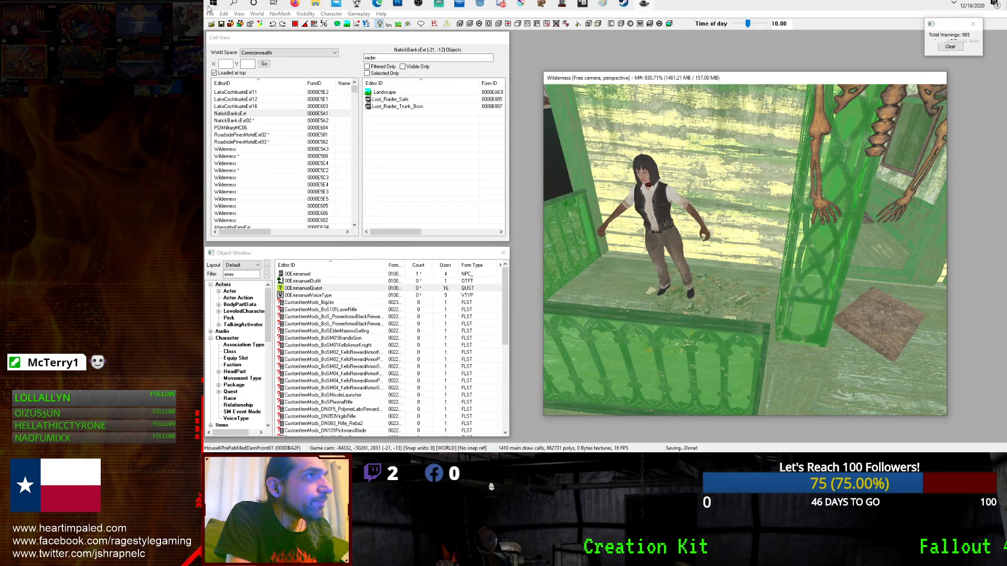
{"action": "left_click", "coordinate": [223, 24]}
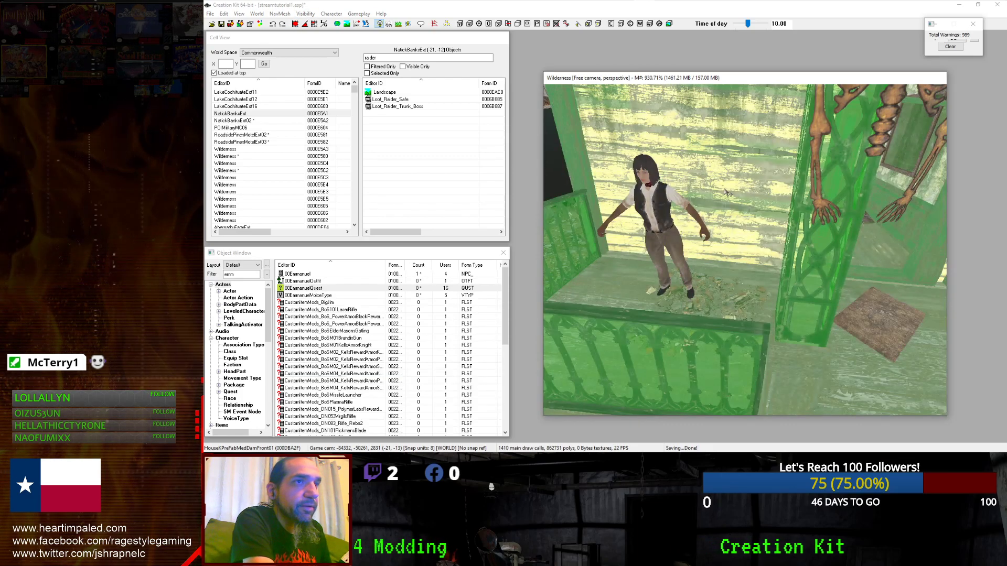
Reopen 00EmmanuelQuest and examine the phases and dialogue of scene 00EQ3 and the contents of scene 00EQ4.
{"action": "left_click", "coordinate": [659, 212]}
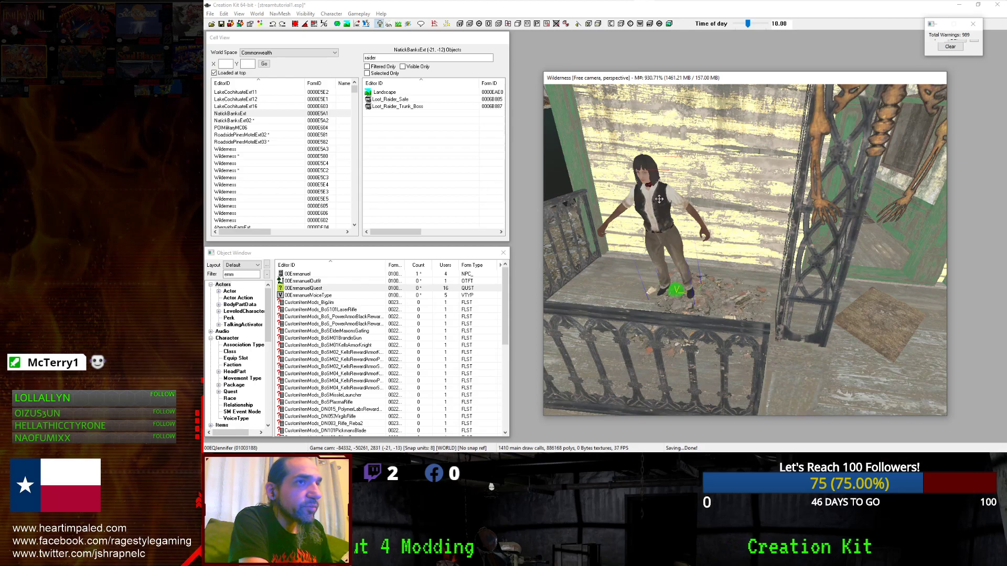
{"action": "left_click", "coordinate": [311, 288]}
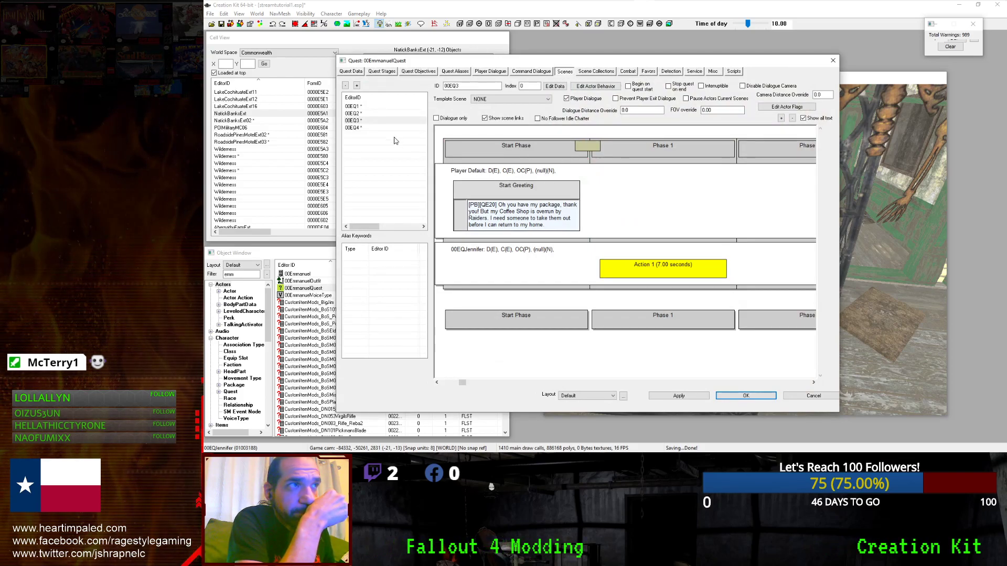
{"action": "left_click", "coordinate": [536, 376]}
{"action": "left_click_drag", "start_coordinate": [468, 383], "coordinate": [805, 397]}
{"action": "left_click", "coordinate": [357, 128]}
{"action": "left_click", "coordinate": [390, 121]}
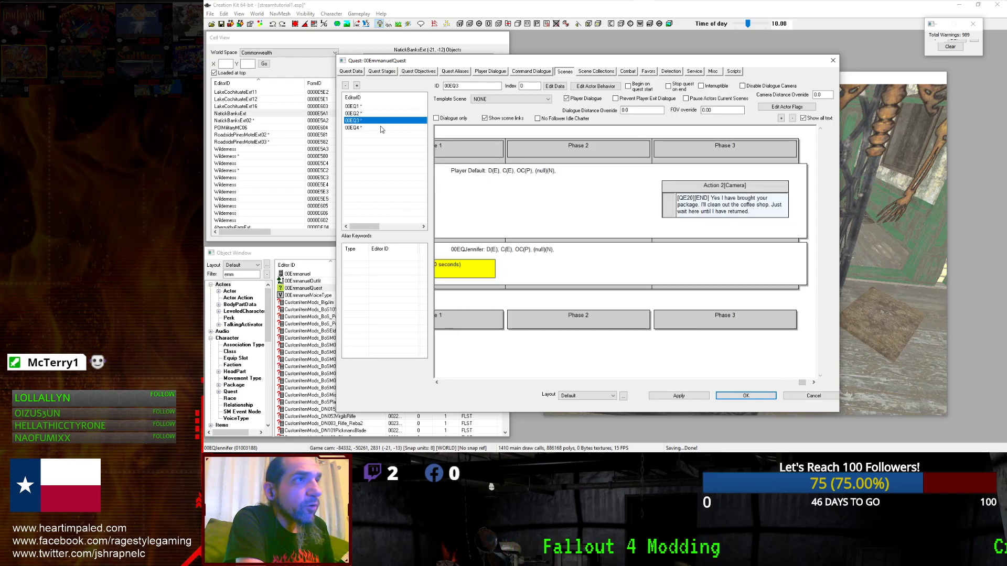
{"action": "left_click", "coordinate": [382, 128]}
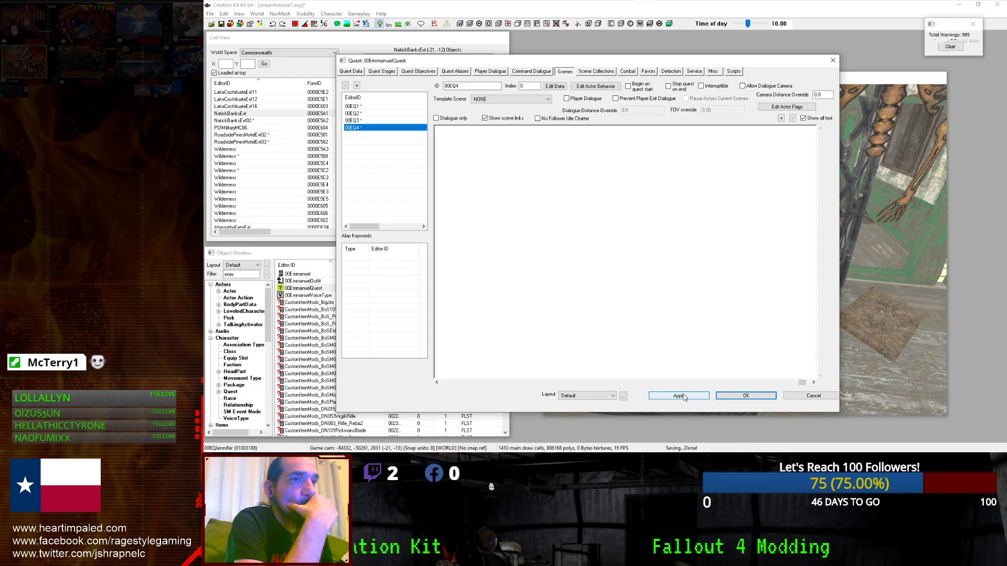
Add a new empty log entry to stage 30 of the quest.
{"action": "left_click", "coordinate": [382, 72]}
{"action": "left_click", "coordinate": [410, 73]}
{"action": "left_click", "coordinate": [395, 73]}
{"action": "left_click", "coordinate": [373, 118]}
{"action": "right_click", "coordinate": [471, 125]}
{"action": "left_click", "coordinate": [482, 129]}
Write the stage 30 log entry as "I need to clean out Jennifer's Coffee Shop!".
{"action": "left_click", "coordinate": [496, 176]}
{"action": "type", "text": "I nee"}
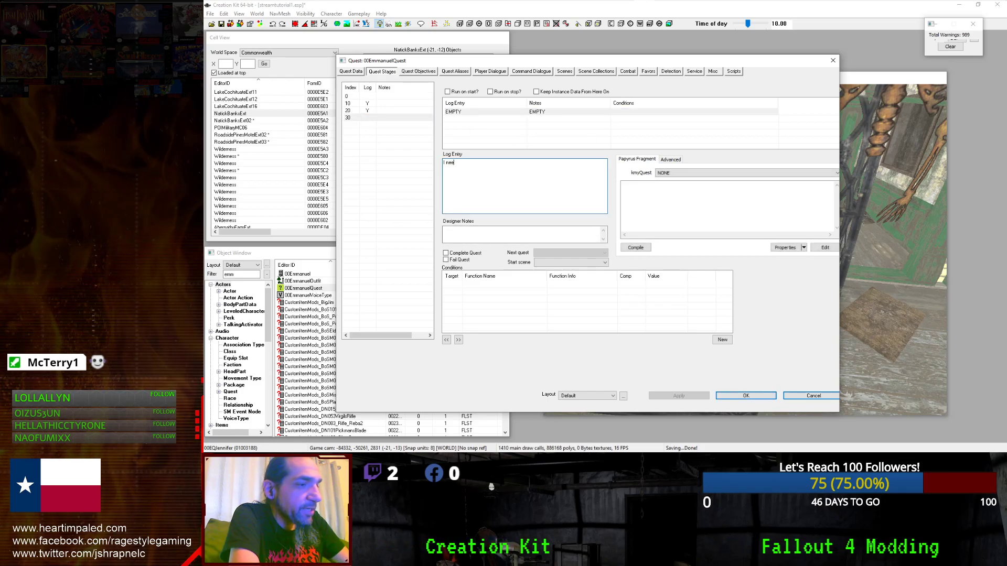
{"action": "type", "text": "d to clean out"}
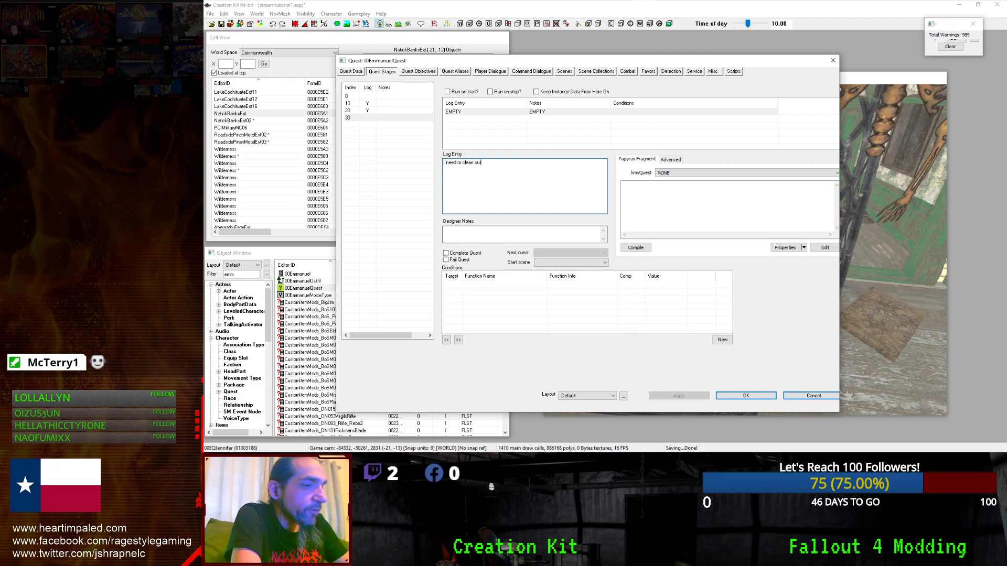
{"action": "type", "text": " Jennifer's "}
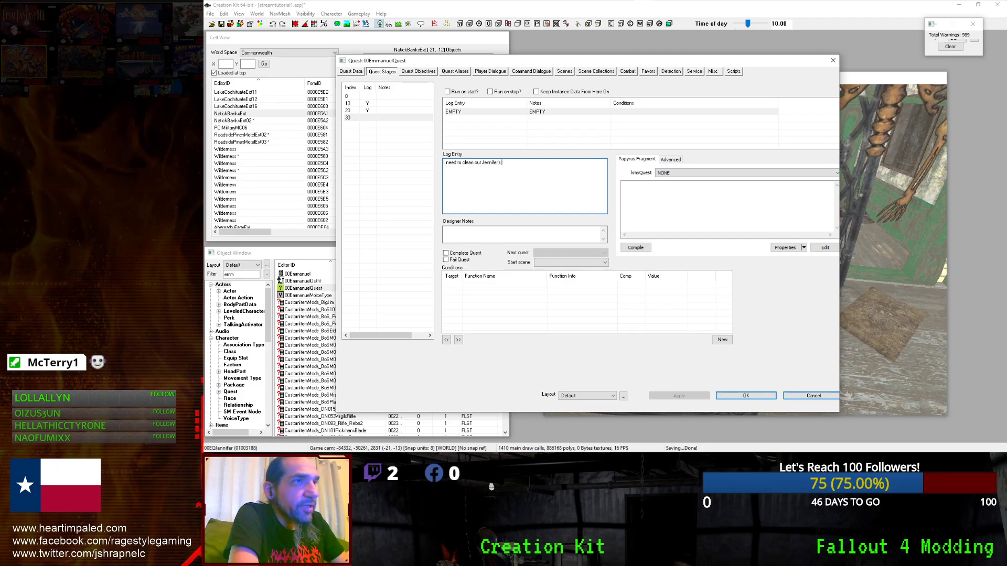
{"action": "type", "text": "Coffee"}
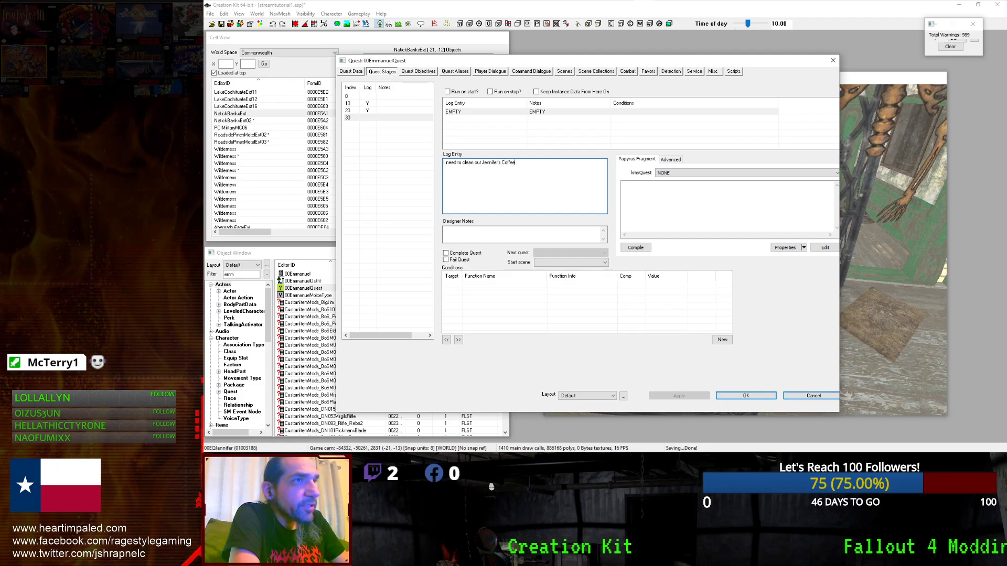
{"action": "type", "text": " Shop!"}
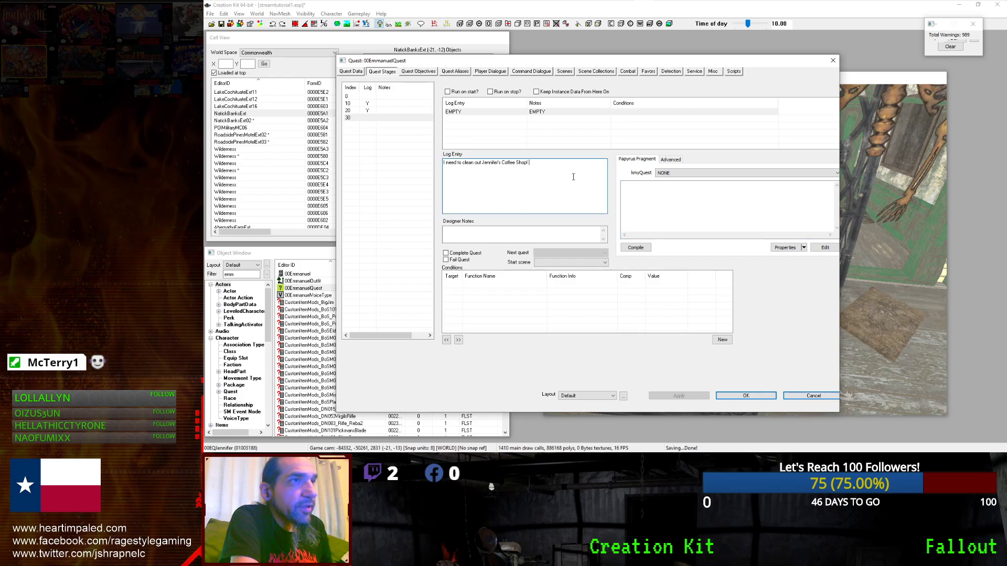
{"action": "left_click", "coordinate": [458, 113]}
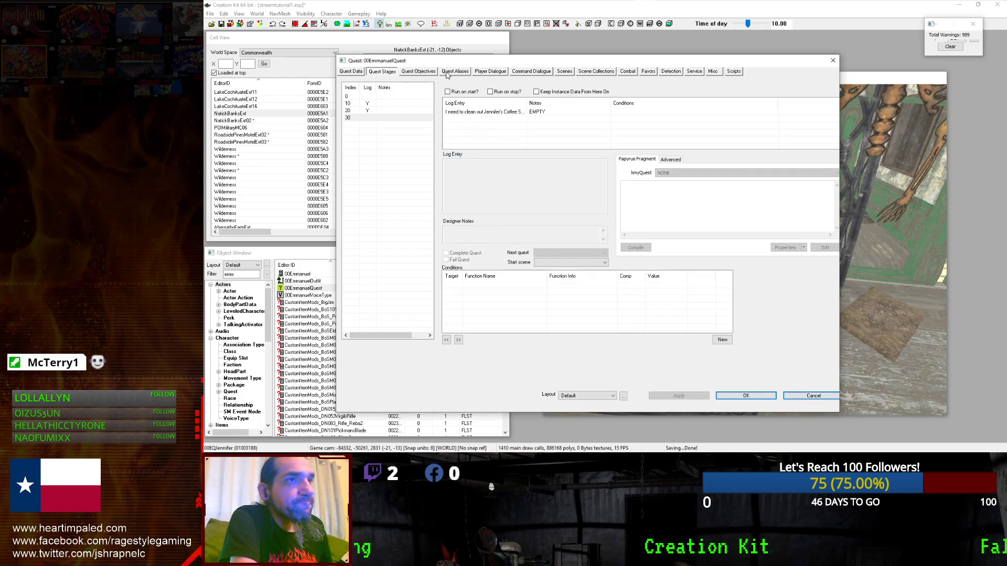
Rewrite the stage 20 log entry as "I have successfully delivered the package. But now I need to clean out her coffee Shop from Raiders.".
{"action": "left_click", "coordinate": [371, 118]}
{"action": "left_click", "coordinate": [372, 110]}
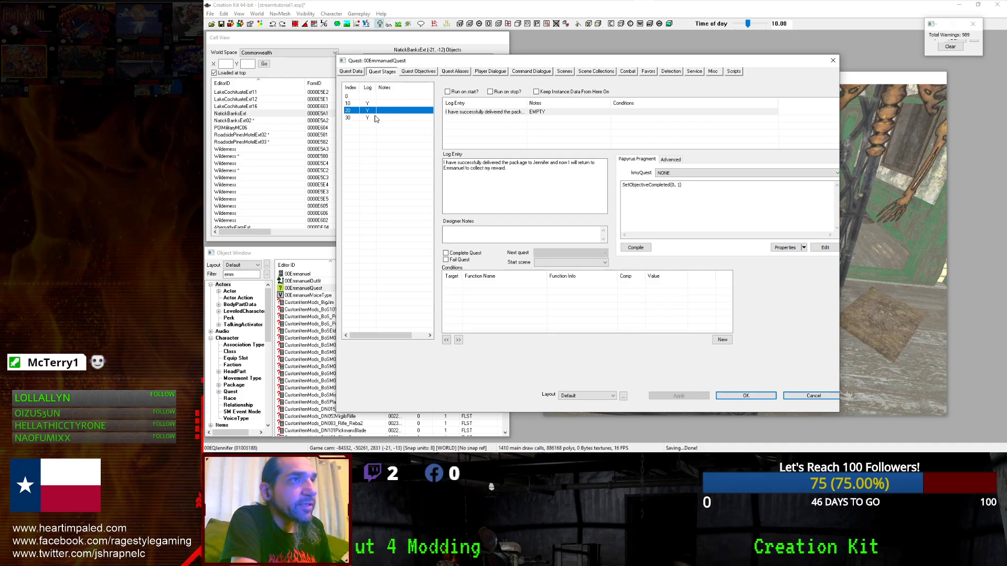
{"action": "left_click_drag", "start_coordinate": [523, 102], "coordinate": [681, 112]}
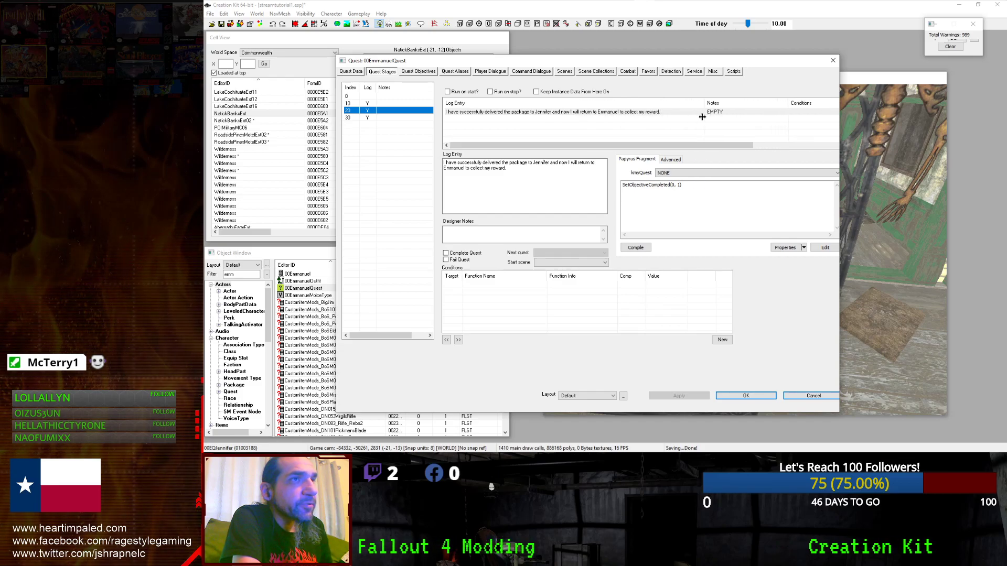
{"action": "left_click", "coordinate": [636, 113]}
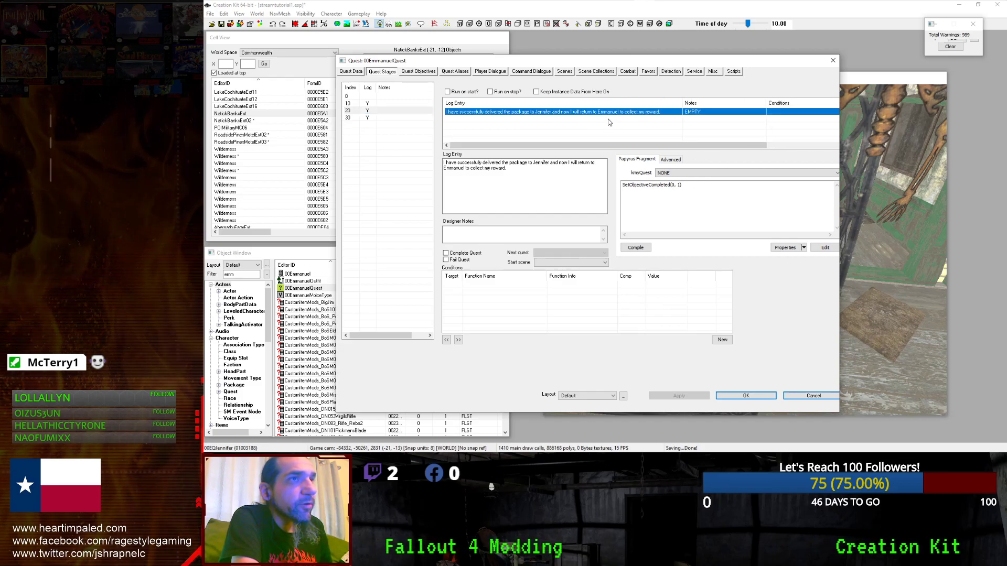
{"action": "left_click_drag", "start_coordinate": [507, 168], "coordinate": [528, 164]}
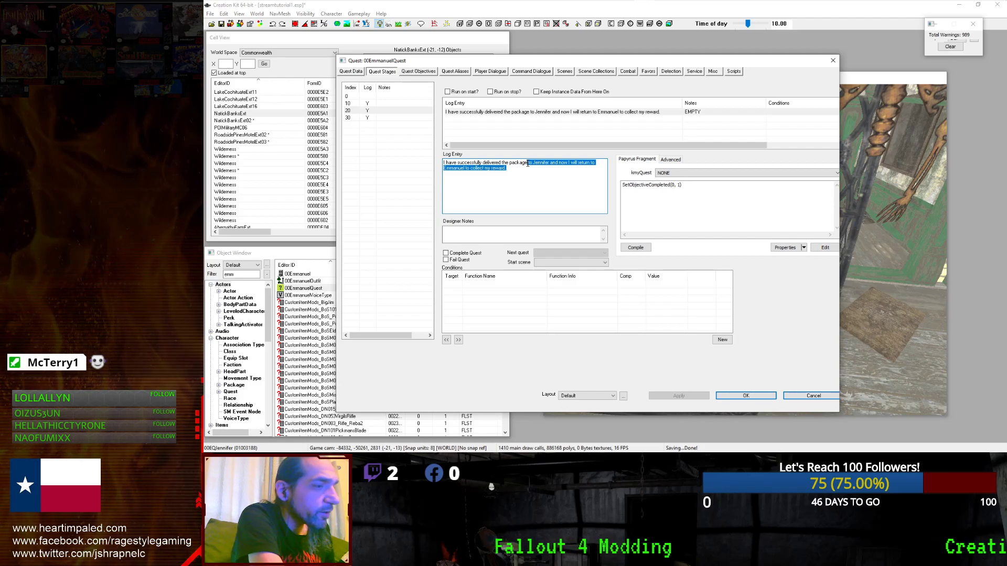
{"action": "key", "text": "BackSpace"}
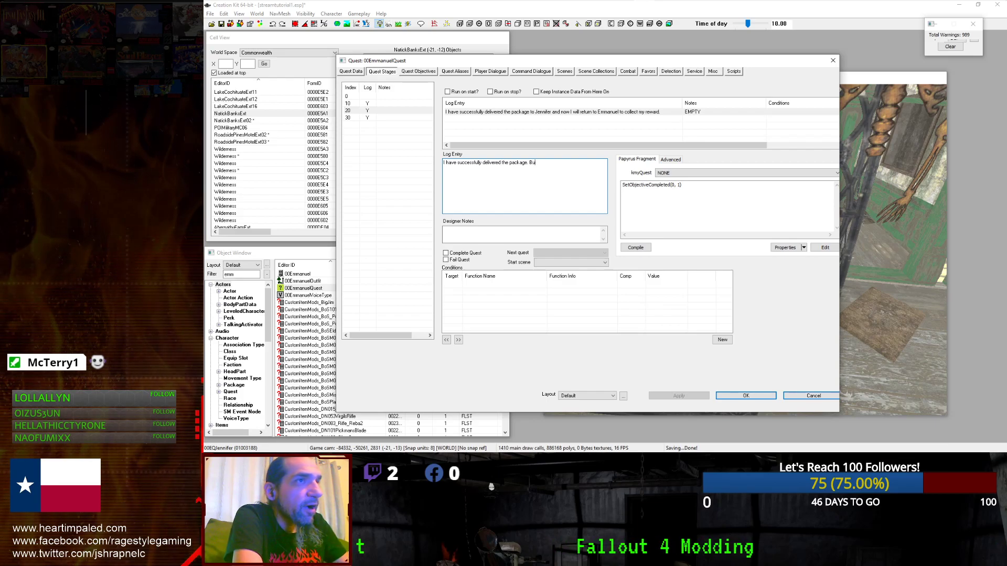
{"action": "type", "text": ". But now I need to clean ou"}
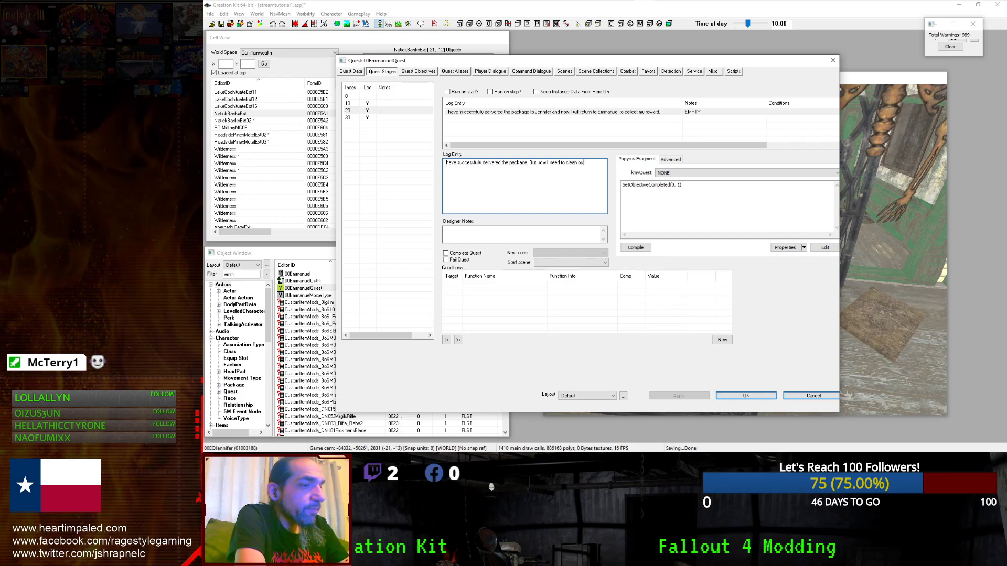
{"action": "type", "text": "t her coffe"}
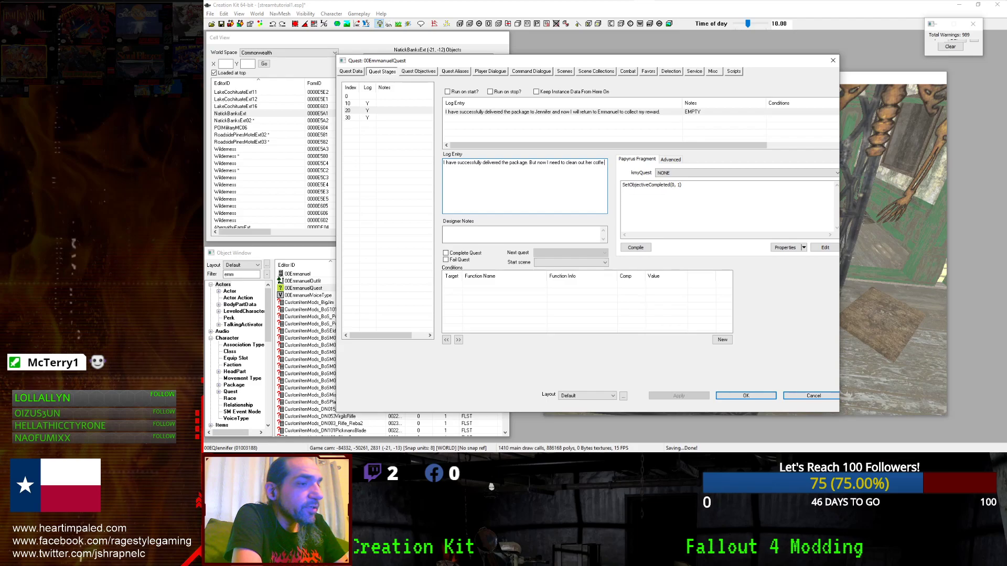
{"action": "type", "text": "e Shop "}
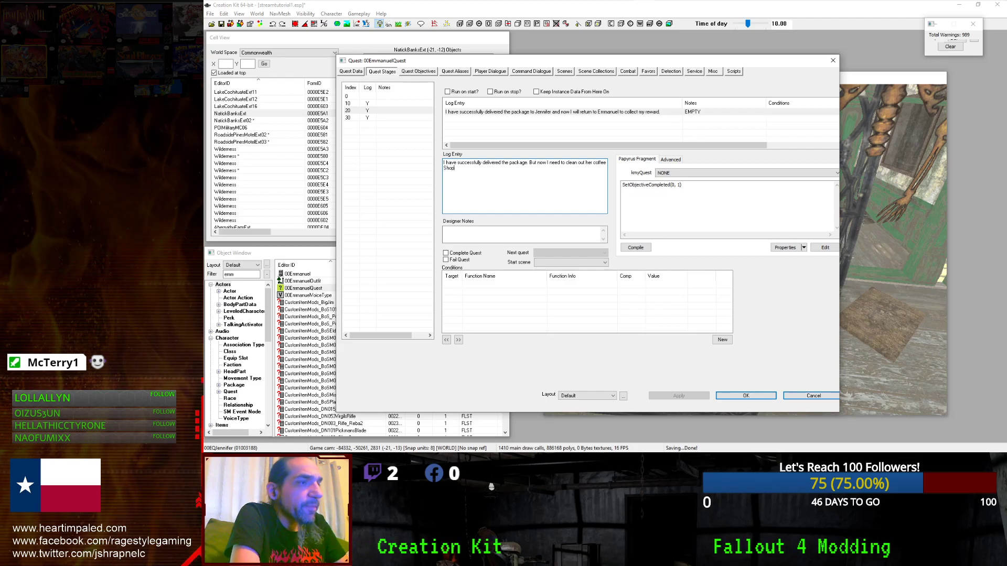
{"action": "type", "text": "from Raid"}
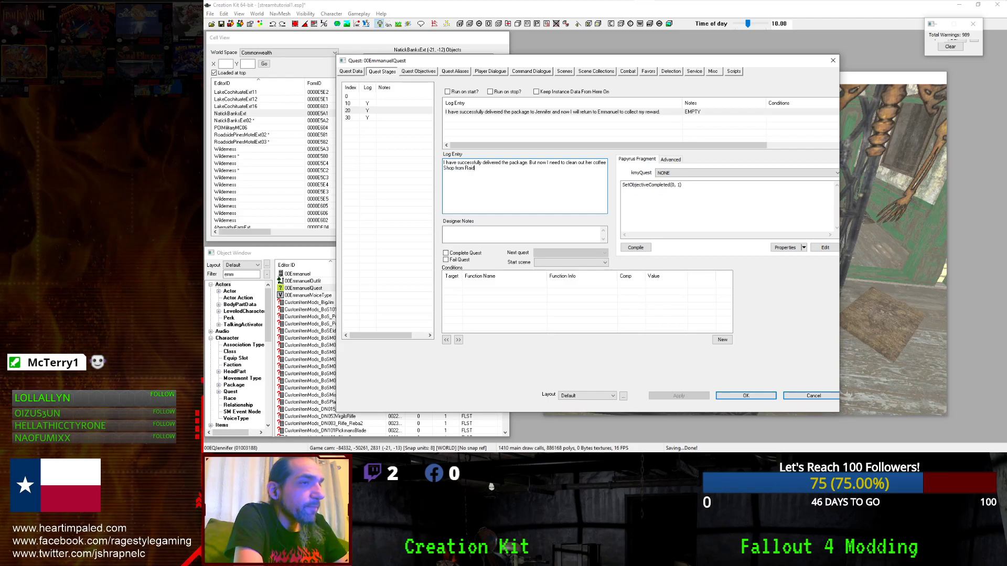
{"action": "type", "text": "ers."}
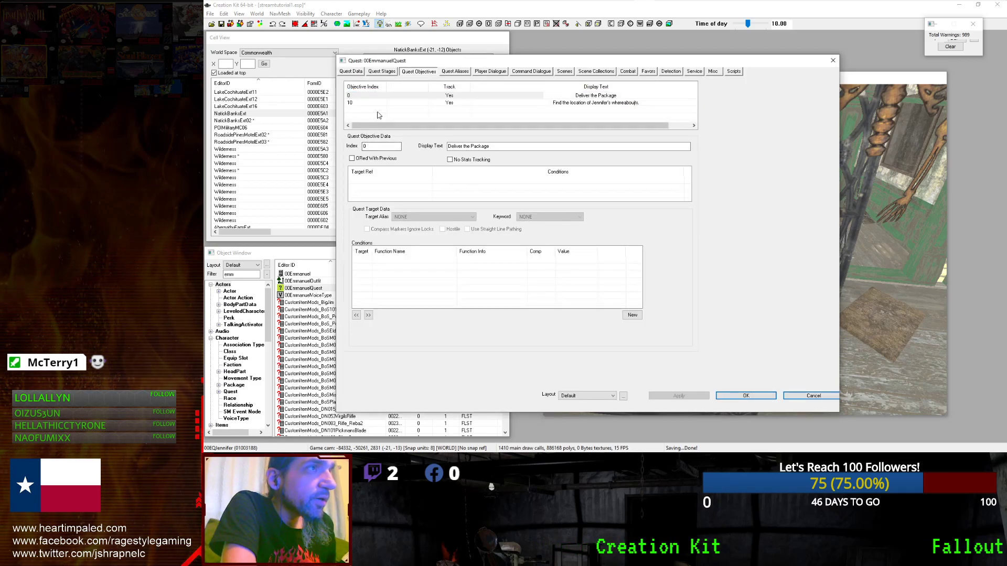
Add a quest objective with index 20 and the display text "Kill the raiders.".
{"action": "left_click", "coordinate": [398, 115]}
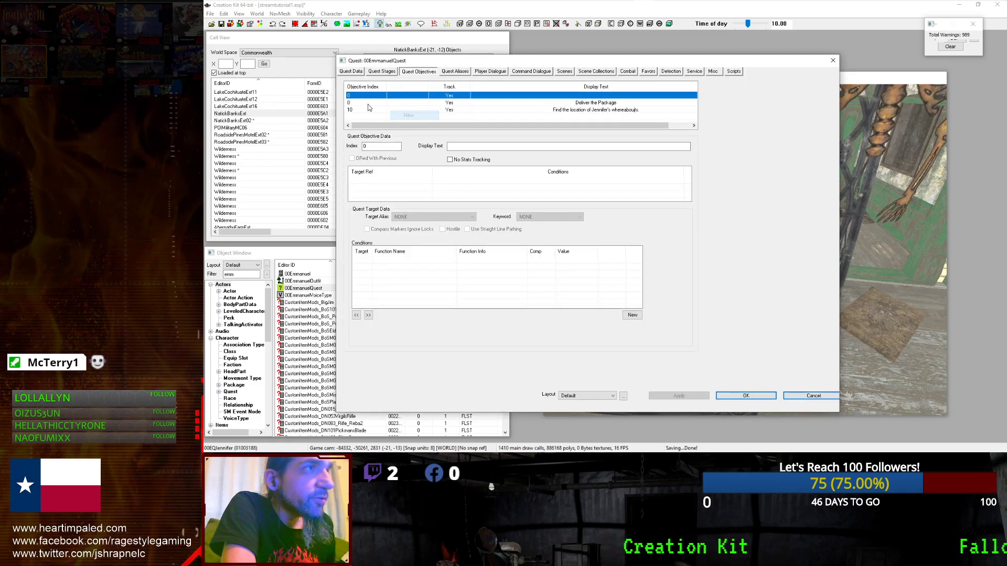
{"action": "left_click", "coordinate": [367, 147]}
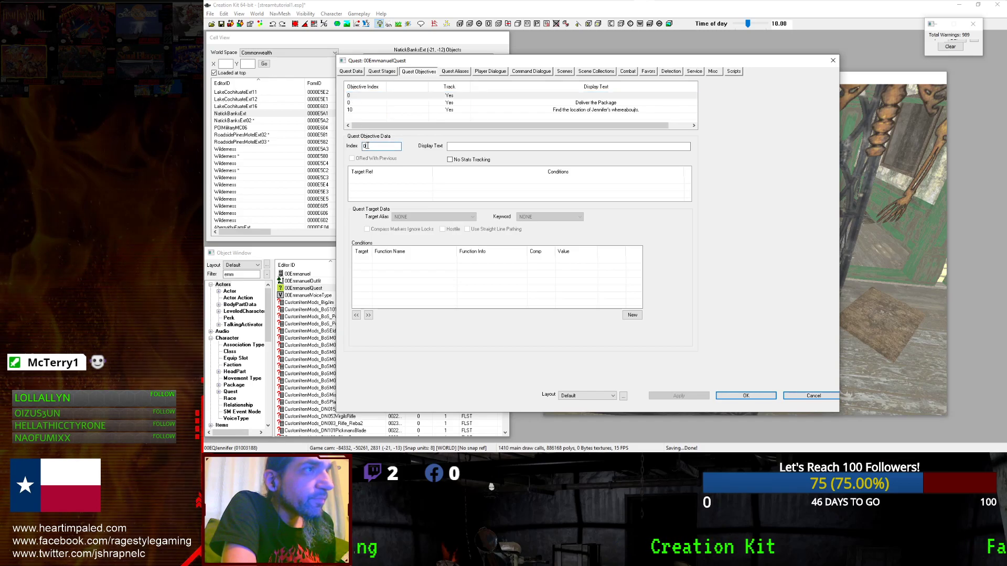
{"action": "left_click", "coordinate": [457, 147]}
{"action": "left_click", "coordinate": [457, 147]}
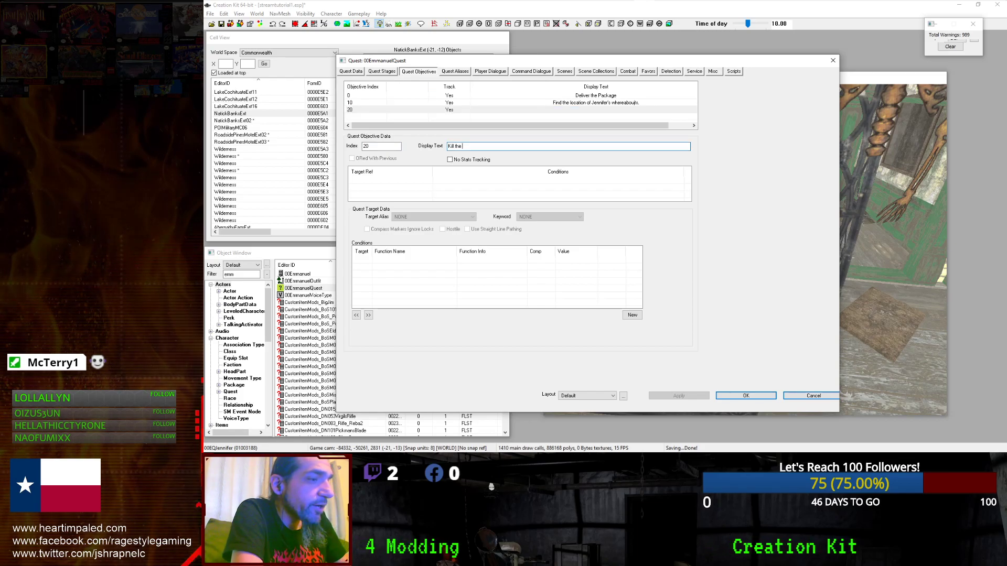
{"action": "type", "text": "raiders."}
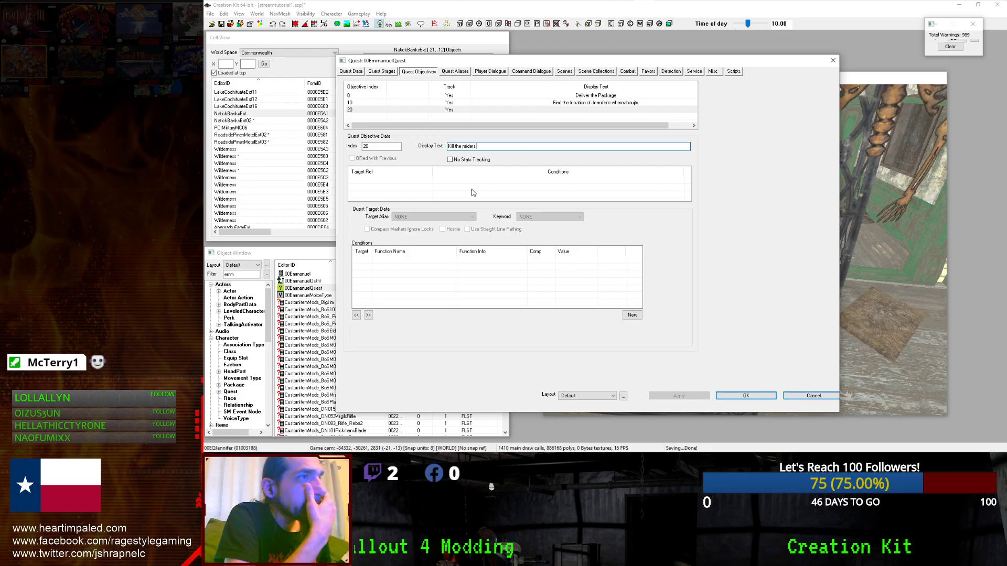
{"action": "left_click", "coordinate": [418, 191]}
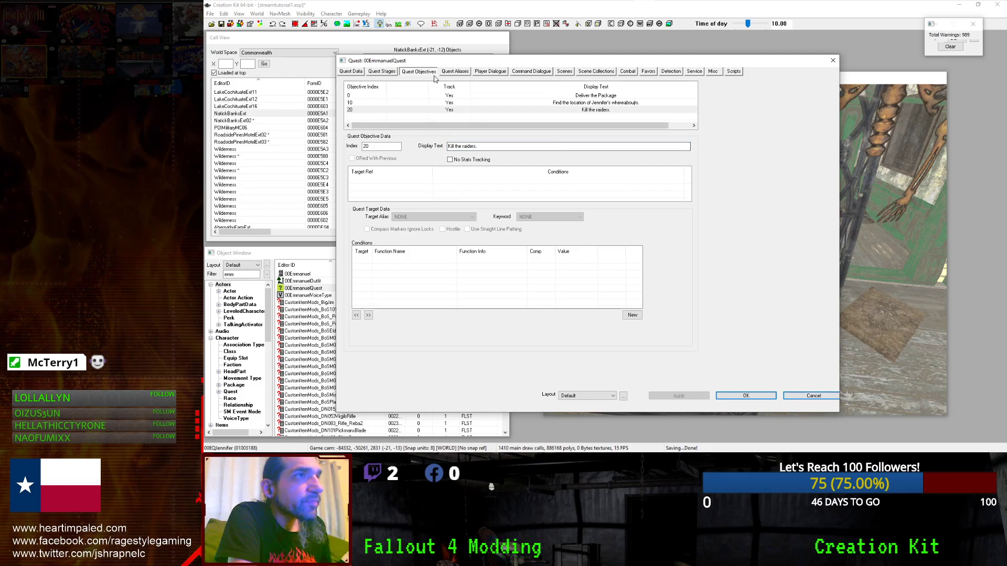
Add a quest target to objective 10 and set its target alias to 00EQJennifer.
{"action": "left_click", "coordinate": [440, 111]}
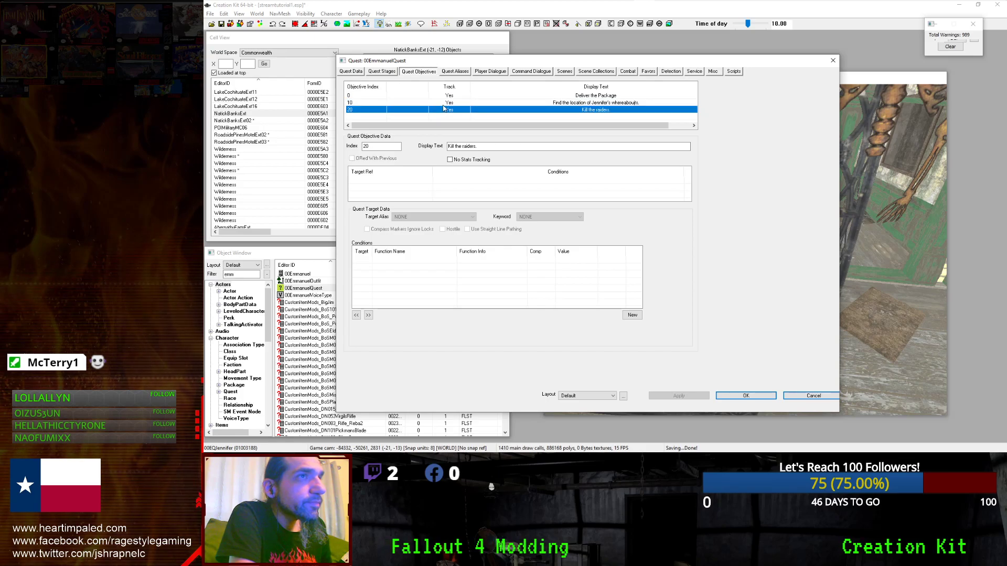
{"action": "left_click", "coordinate": [440, 103]}
{"action": "right_click", "coordinate": [425, 192]}
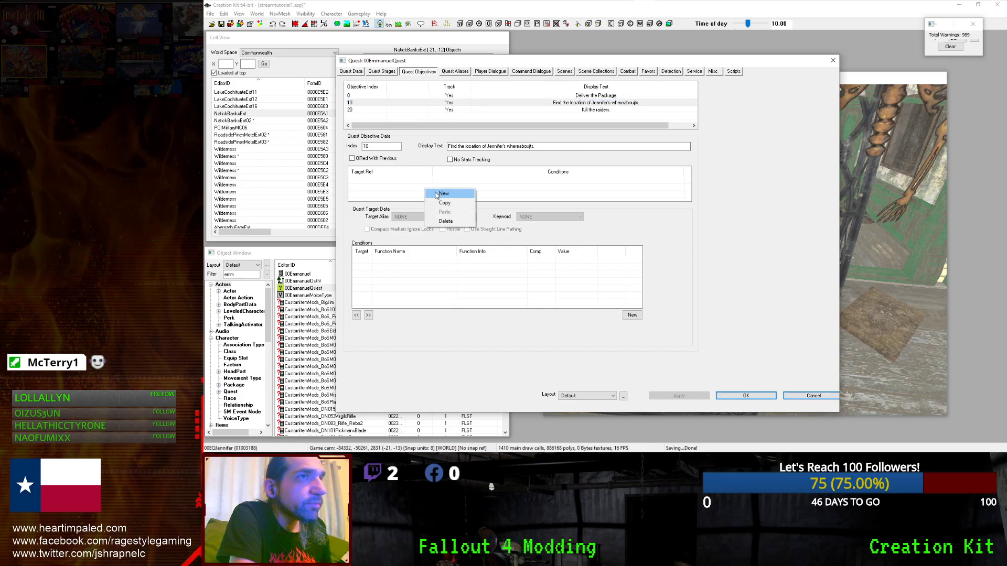
{"action": "left_click", "coordinate": [404, 183]}
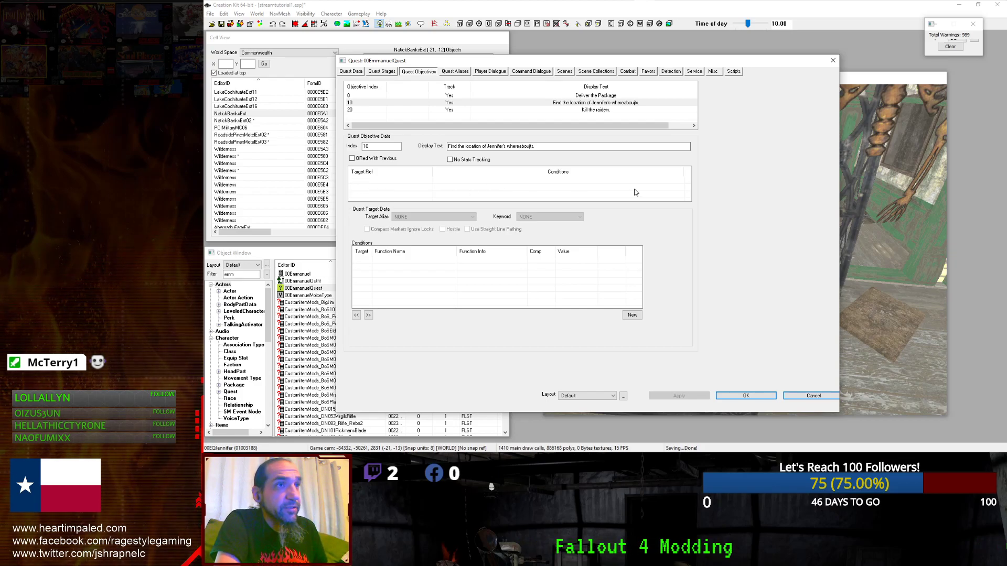
{"action": "right_click", "coordinate": [450, 173]}
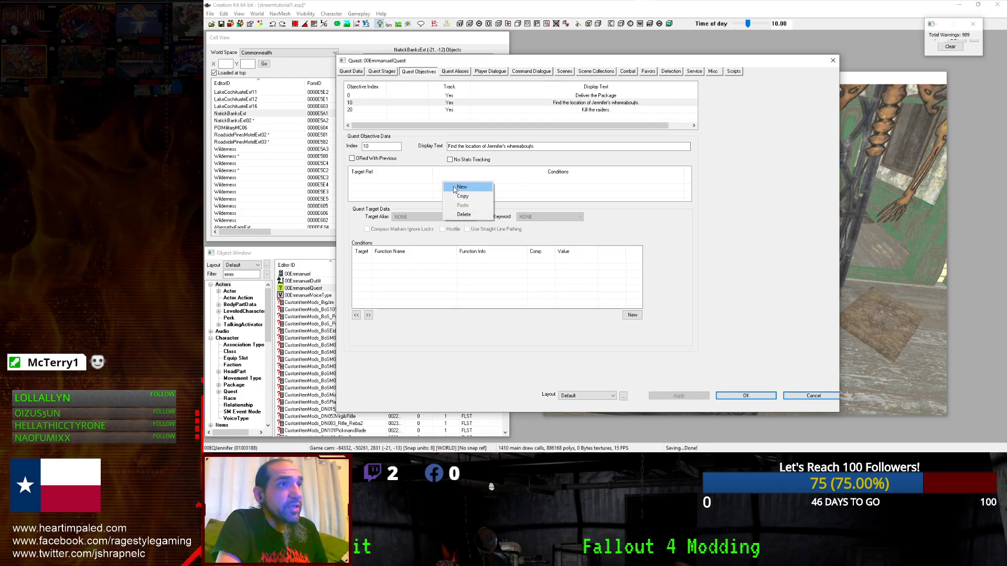
{"action": "left_click", "coordinate": [453, 185]}
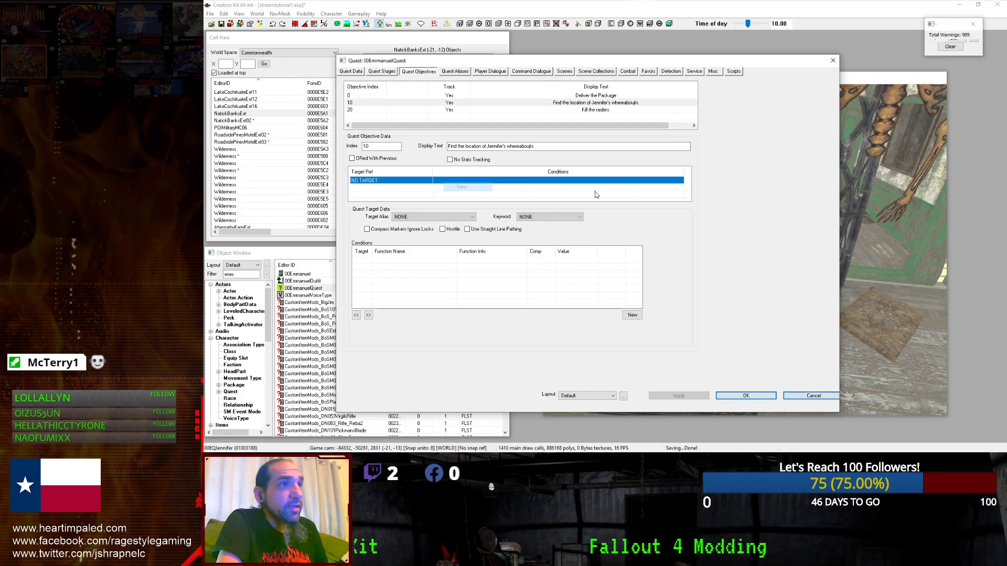
{"action": "right_click", "coordinate": [441, 181]}
{"action": "left_click", "coordinate": [414, 217]}
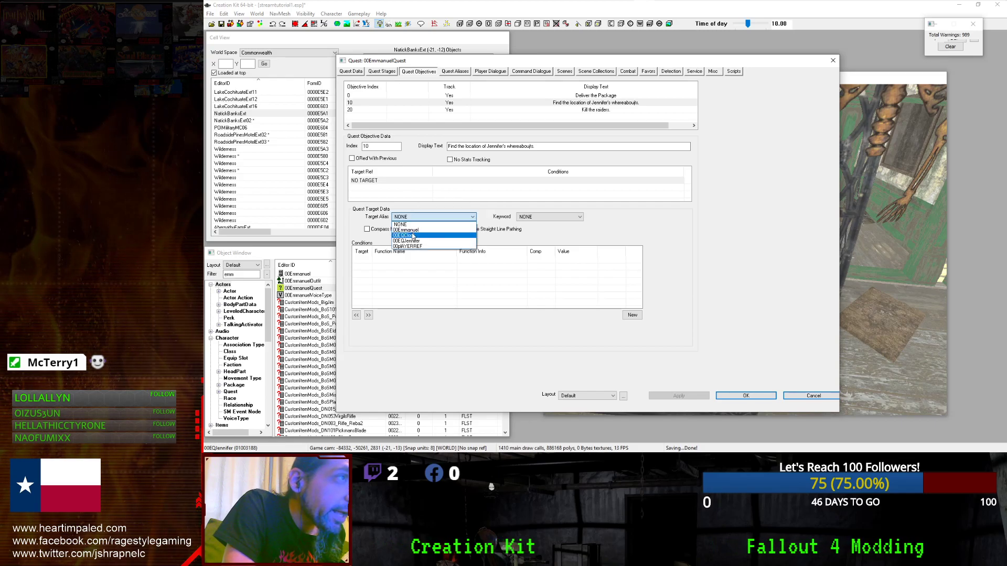
{"action": "left_click", "coordinate": [412, 241]}
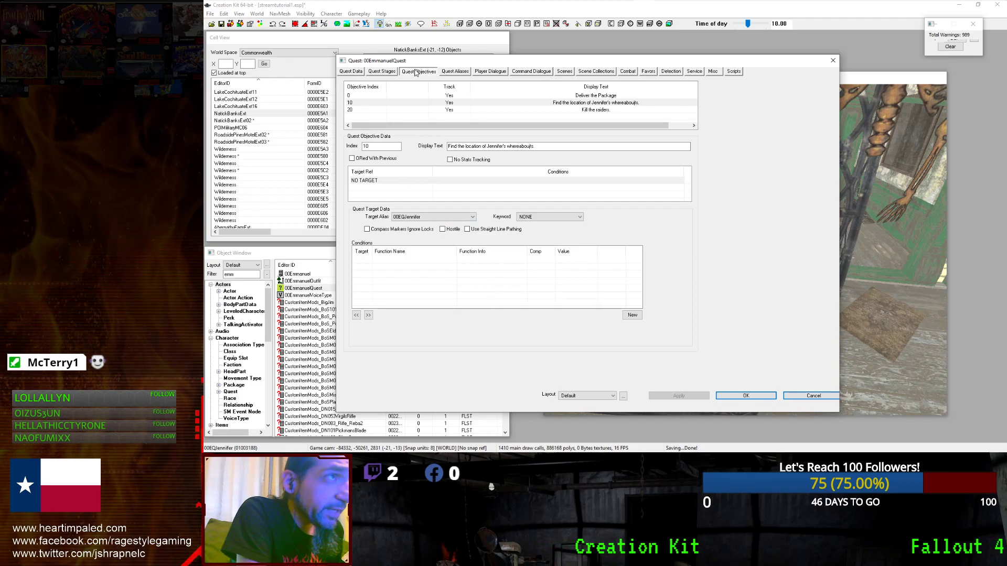
Create a new reference collection alias for the quest, filled by Find Matching Reference and restricted to actors only.
{"action": "left_click", "coordinate": [391, 96]}
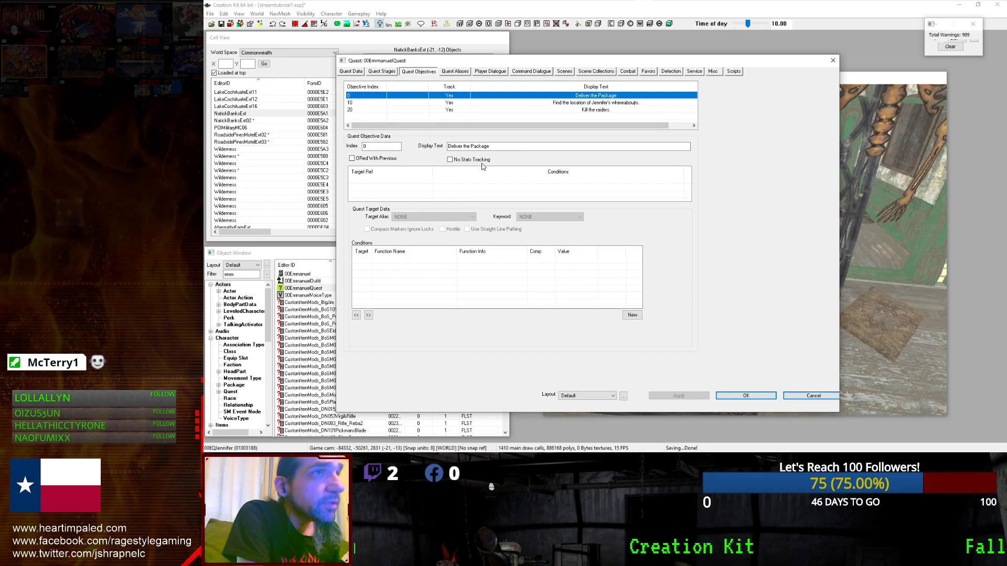
{"action": "left_click", "coordinate": [535, 97]}
{"action": "left_click", "coordinate": [513, 111]}
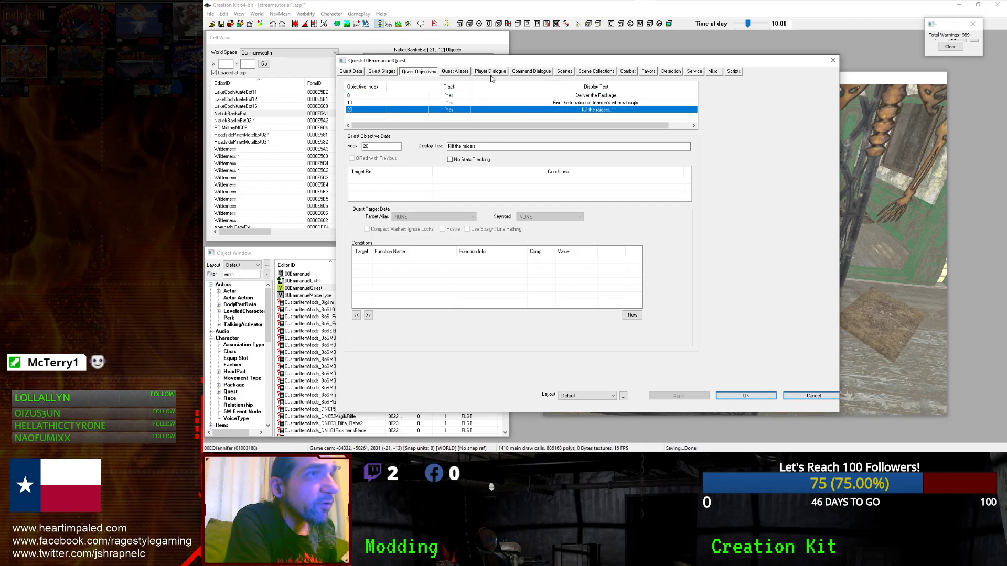
{"action": "left_click", "coordinate": [454, 72]}
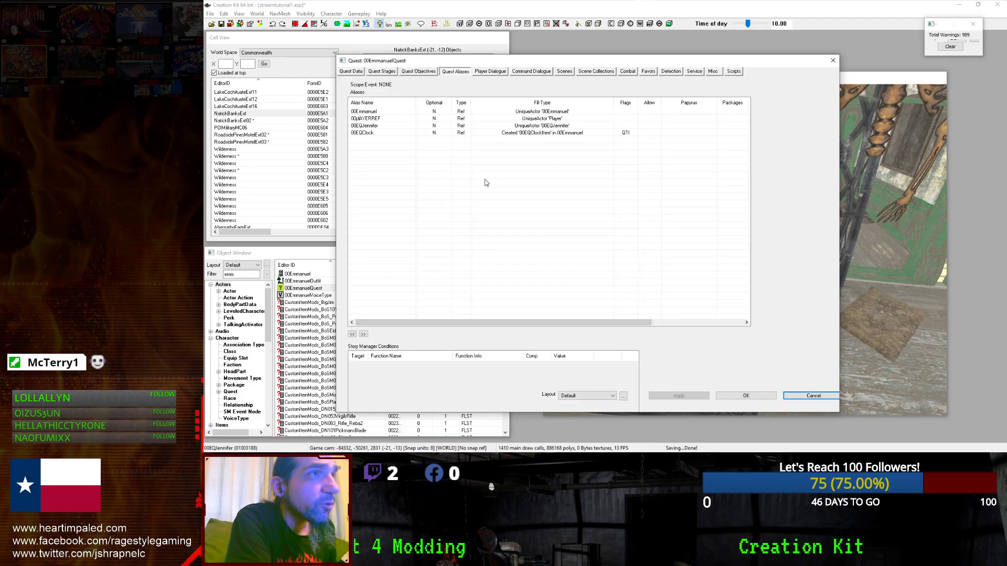
{"action": "right_click", "coordinate": [473, 208]}
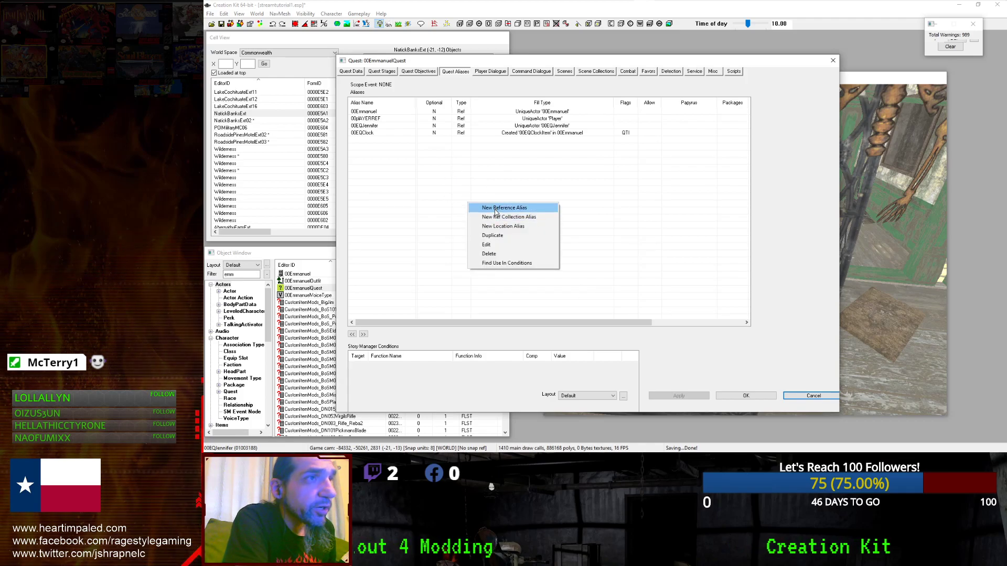
{"action": "left_click", "coordinate": [553, 217]}
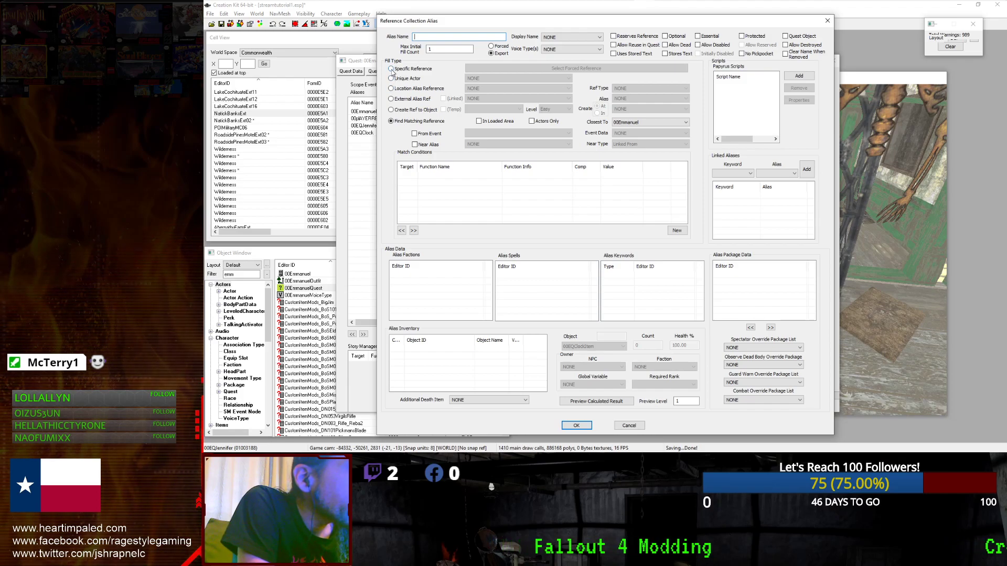
{"action": "left_click", "coordinate": [391, 121]}
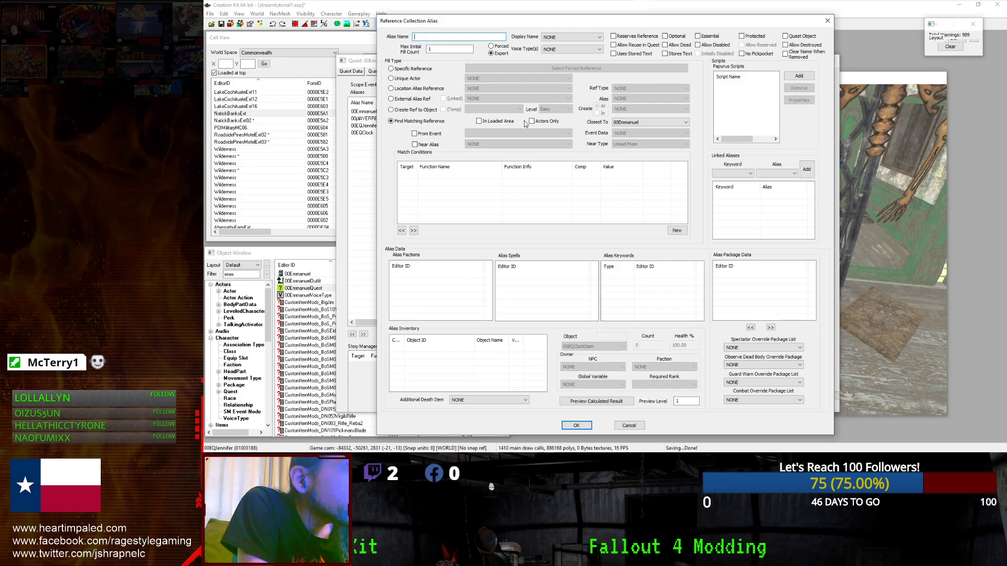
{"action": "left_click", "coordinate": [629, 122]}
{"action": "left_click", "coordinate": [629, 123]}
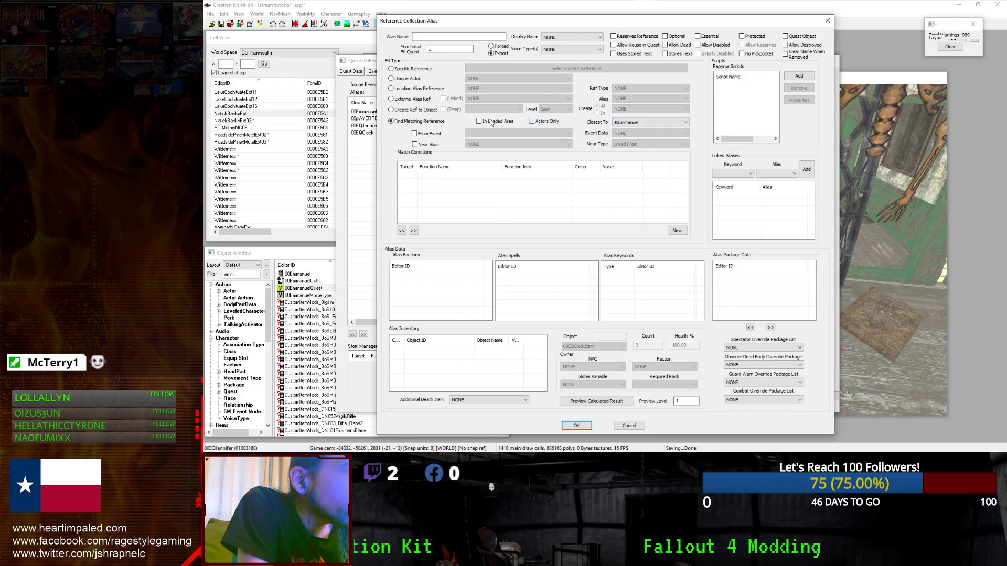
{"action": "left_click", "coordinate": [532, 121]}
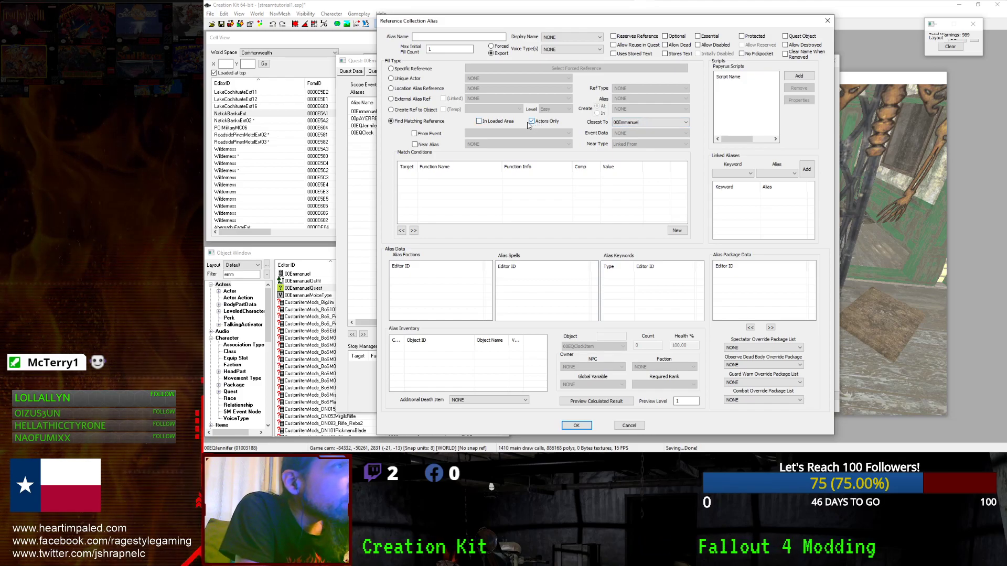
{"action": "left_click", "coordinate": [415, 144]}
{"action": "left_click", "coordinate": [478, 144]}
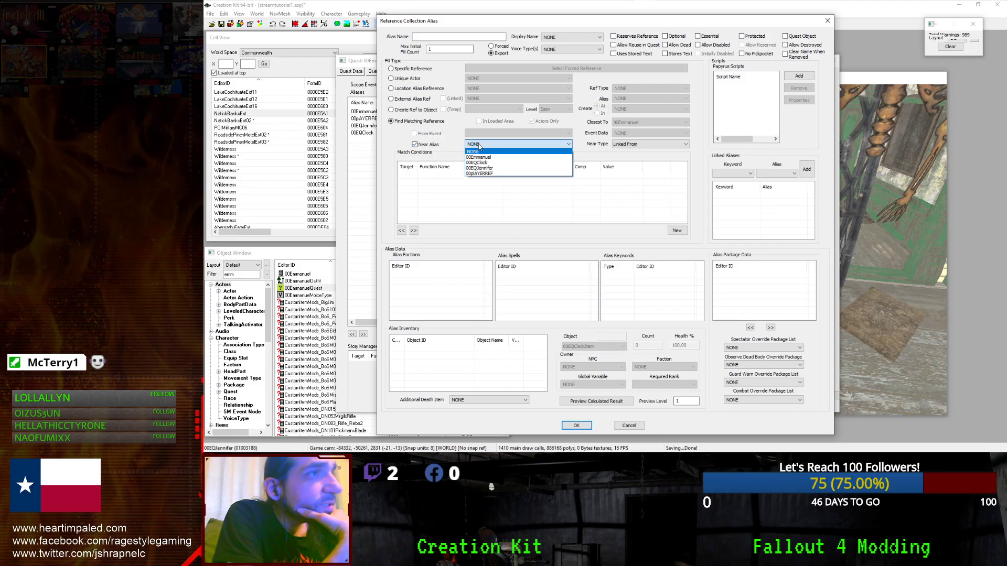
{"action": "left_click", "coordinate": [479, 145]}
{"action": "left_click", "coordinate": [414, 144]}
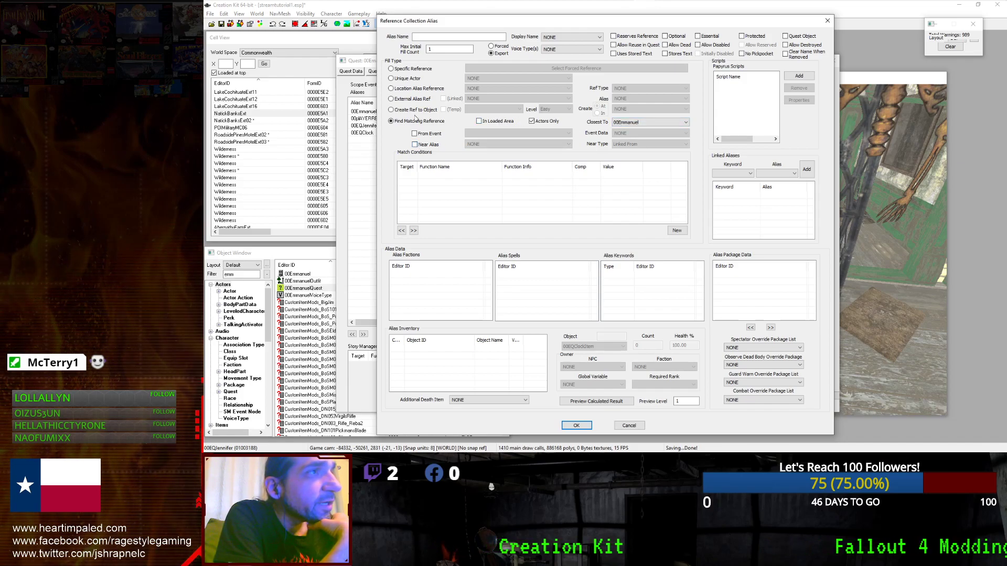
Close the reference collection alias and accept the changes to the 00EmmanuelQuest quest.
{"action": "left_click", "coordinate": [576, 425]}
{"action": "left_click", "coordinate": [664, 257]}
{"action": "left_click", "coordinate": [723, 394]}
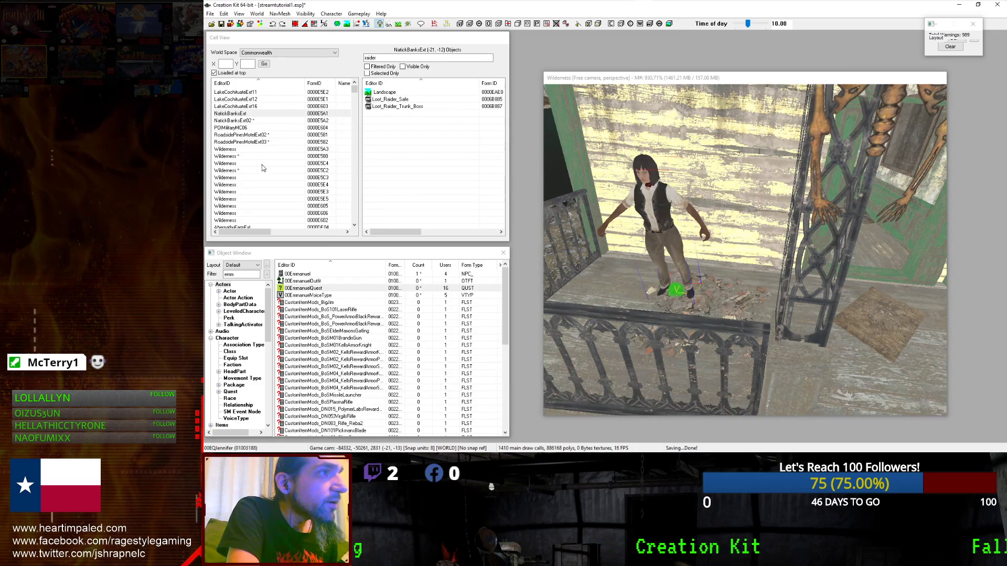
Create a new location with the ID 00JennifersCoffeeShop and the name "Jennifer's Coffee Shop".
{"action": "left_click", "coordinate": [241, 276]}
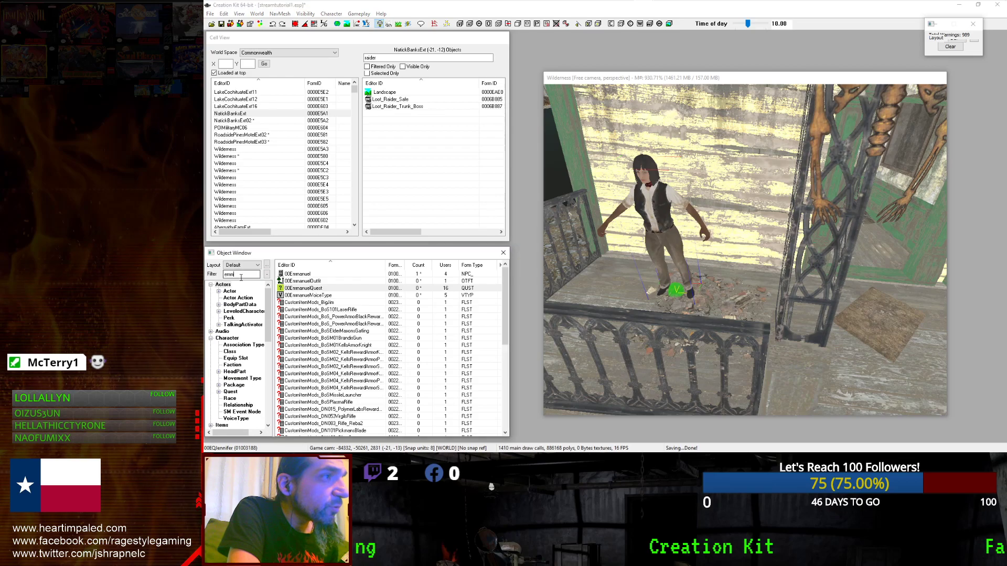
{"action": "left_click", "coordinate": [210, 338]}
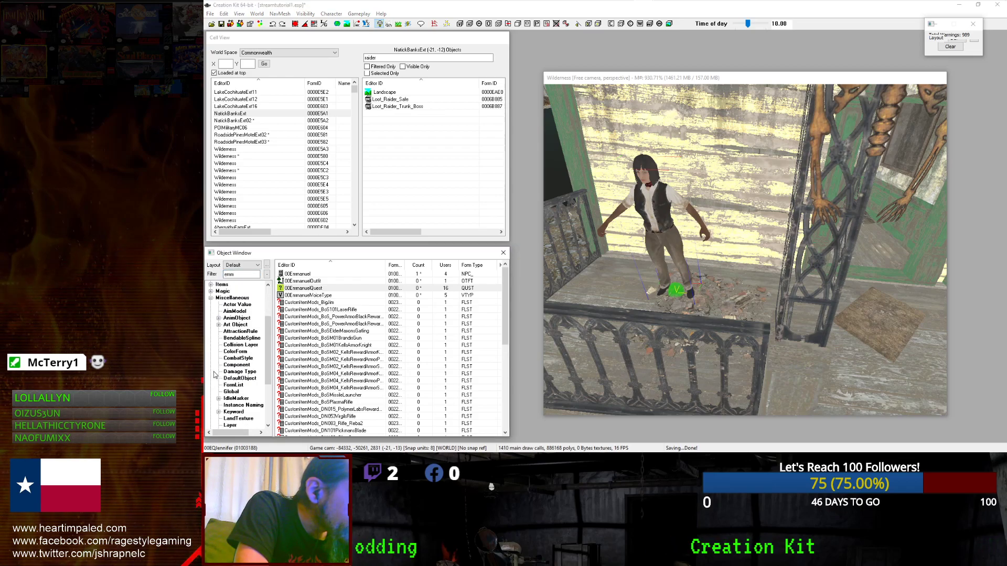
{"action": "left_click", "coordinate": [210, 359]}
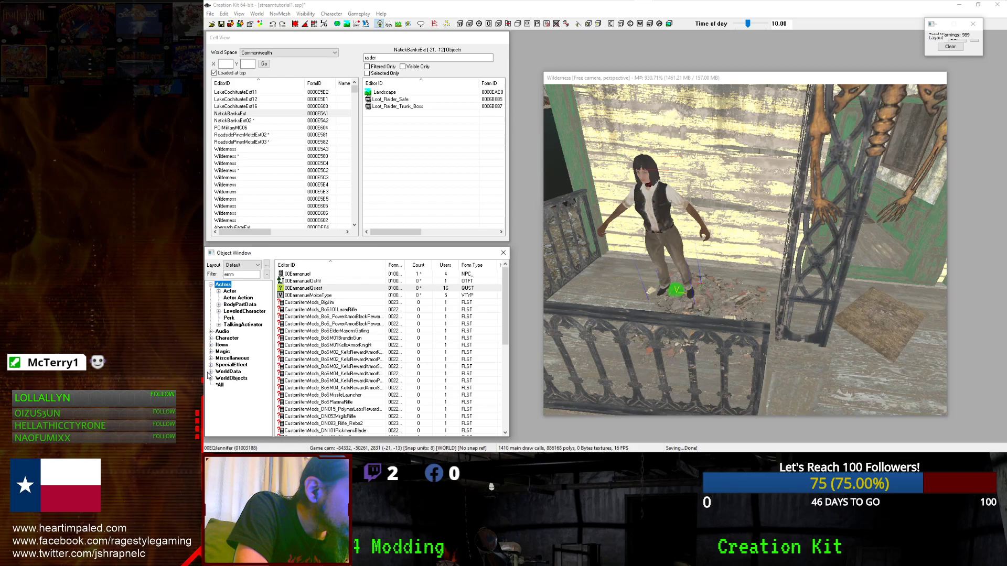
{"action": "left_click", "coordinate": [210, 371]}
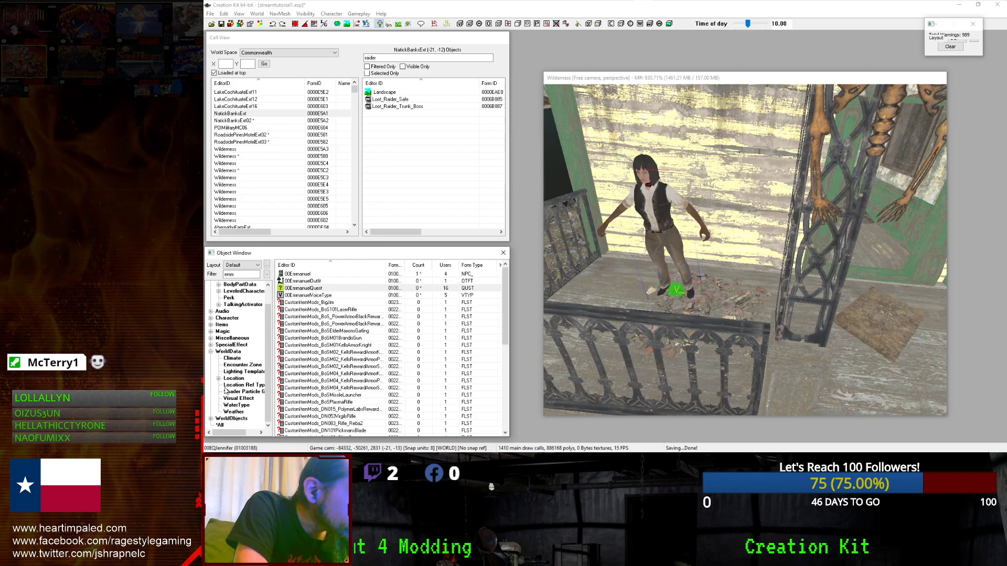
{"action": "left_click", "coordinate": [233, 378]}
{"action": "right_click", "coordinate": [343, 382]}
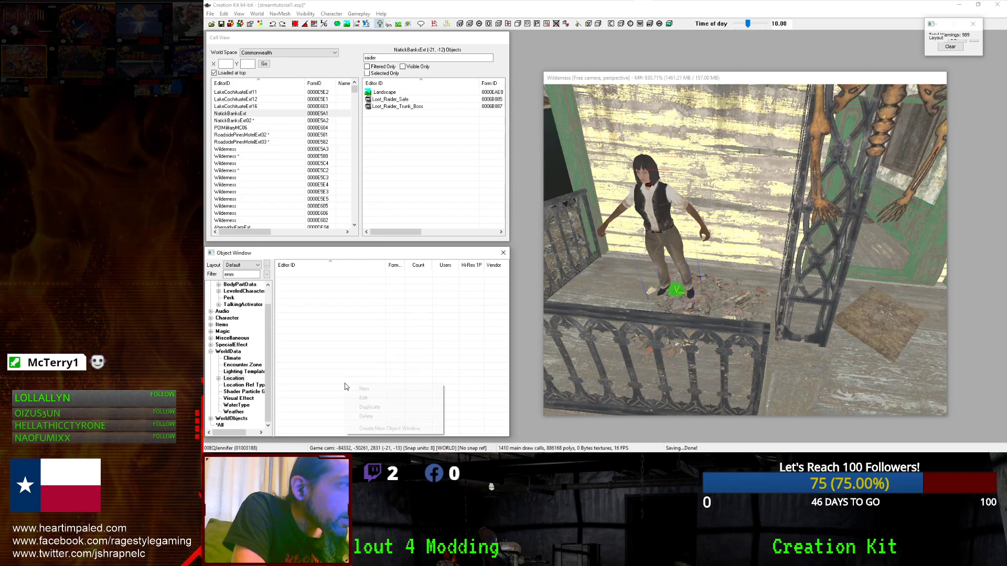
{"action": "left_click", "coordinate": [356, 388]}
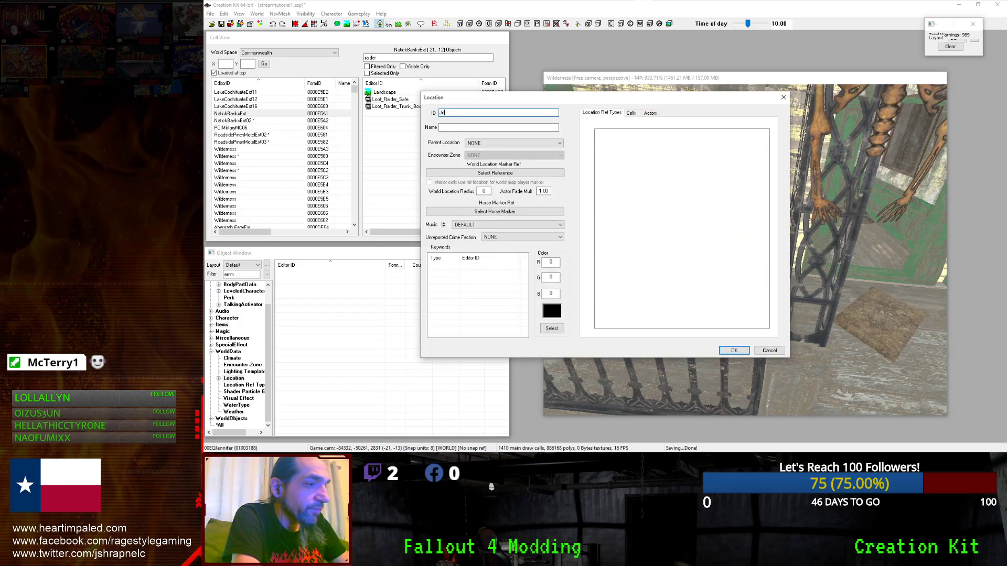
{"action": "type", "text": "0"}
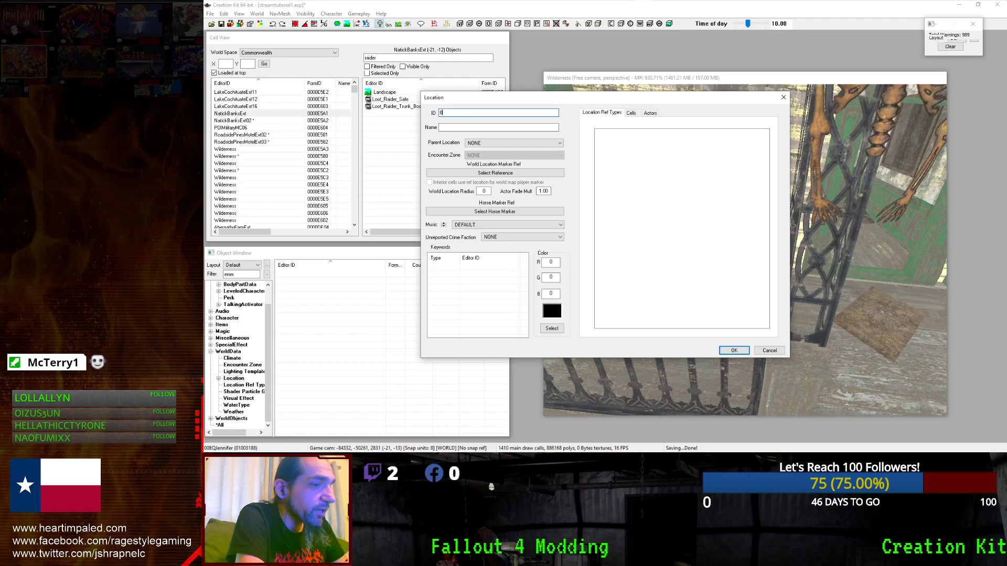
{"action": "type", "text": "0Jennifers"}
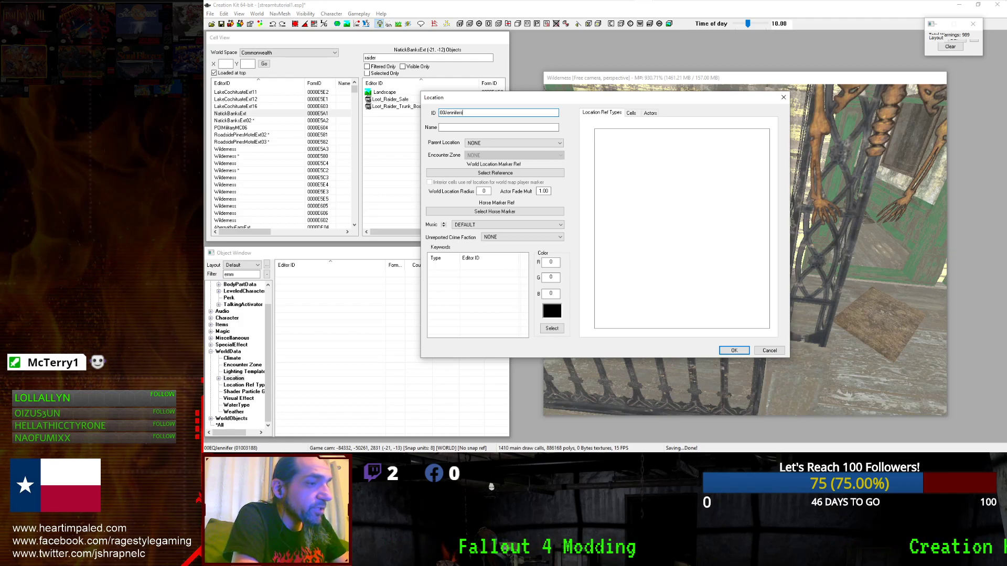
{"action": "type", "text": "CoffeeShop"}
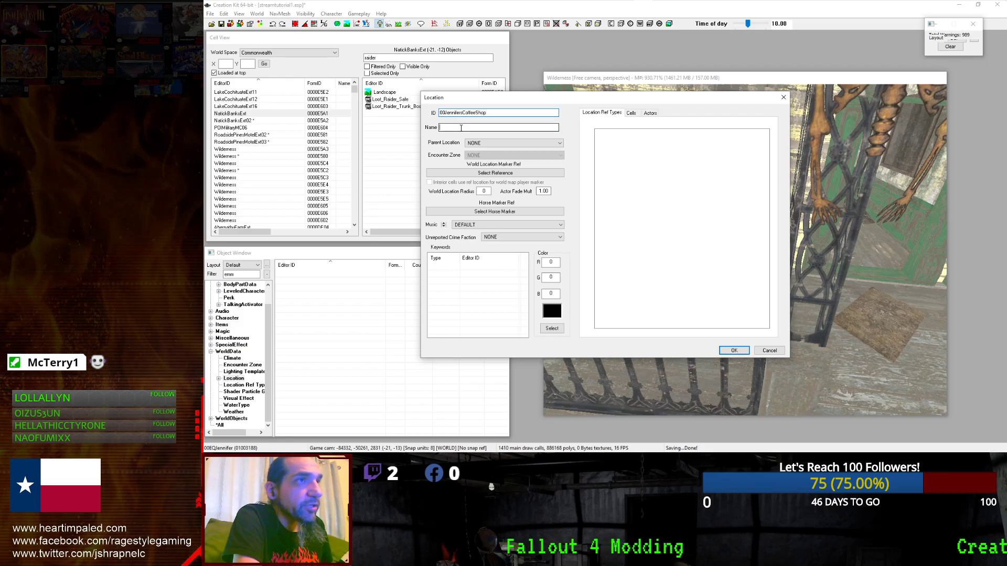
{"action": "left_click", "coordinate": [460, 128]}
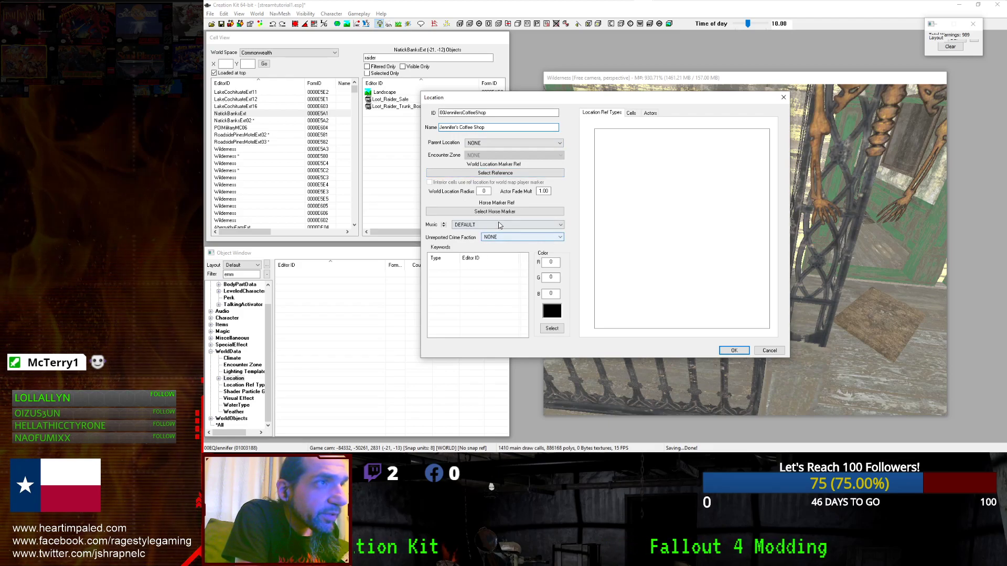
{"action": "right_click", "coordinate": [460, 292]}
{"action": "left_click", "coordinate": [475, 296]}
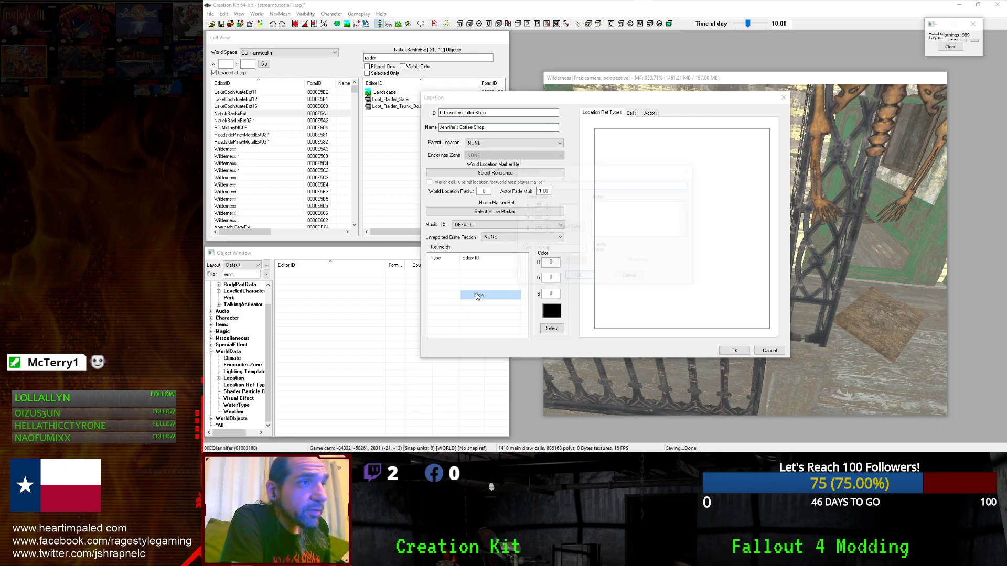
{"action": "left_click", "coordinate": [630, 278]}
Add the existing LocEncRaiders keyword to the coffee shop location.
{"action": "right_click", "coordinate": [438, 314]}
{"action": "left_click", "coordinate": [454, 325]}
{"action": "type", "text": "r"}
{"action": "type", "text": "as"}
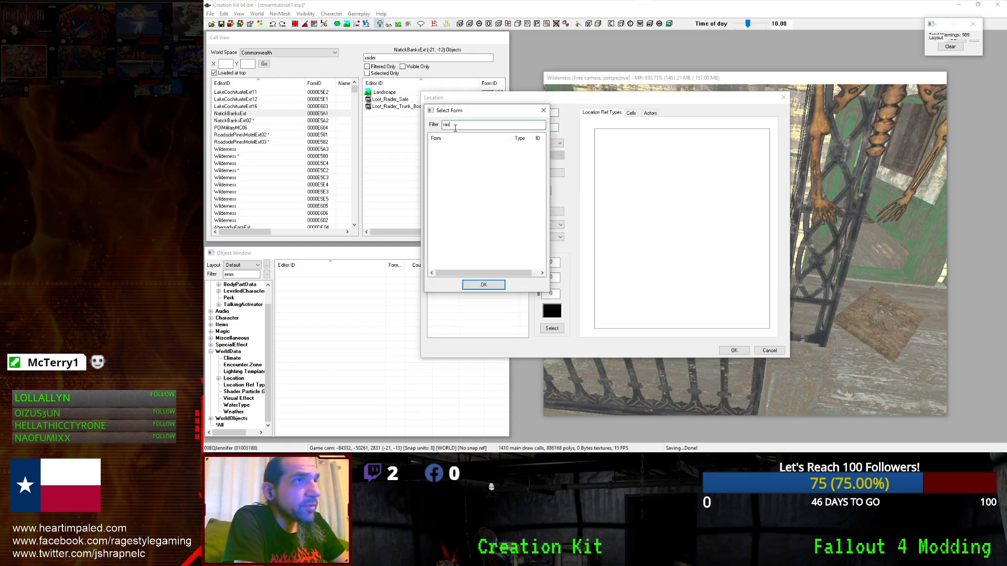
{"action": "key", "text": "BackSpace"}
{"action": "type", "text": "de"}
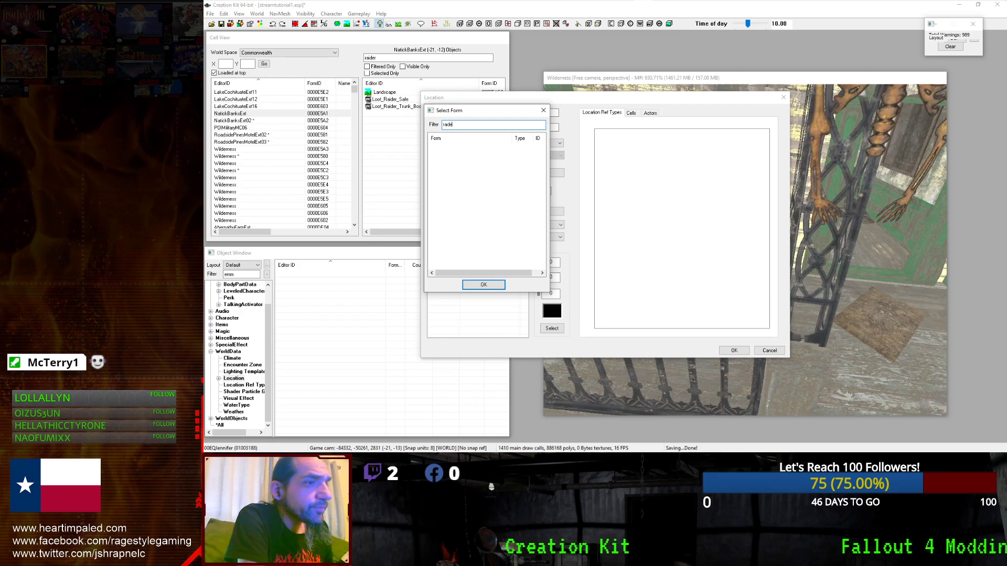
{"action": "type", "text": "de"}
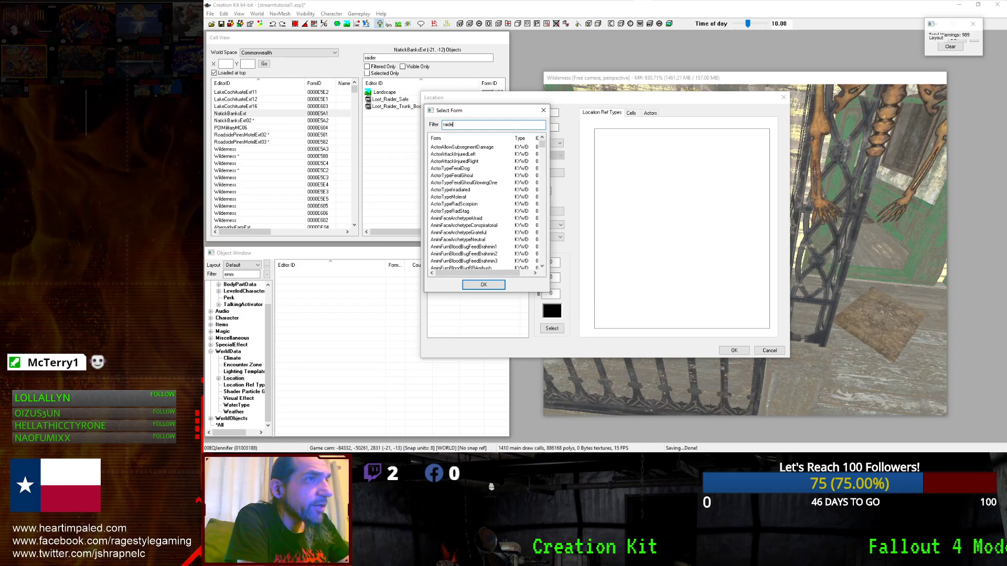
{"action": "type", "text": "rs"}
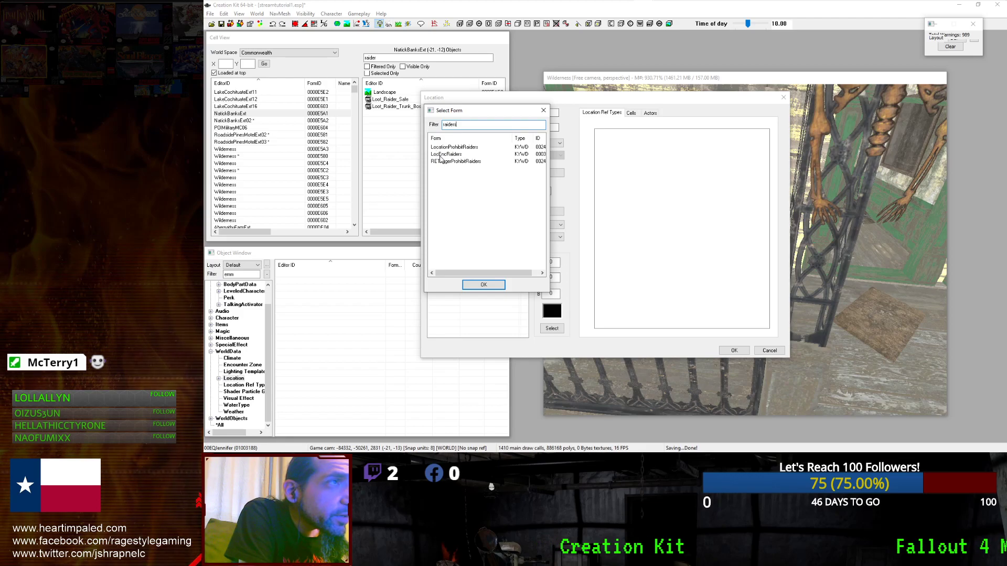
{"action": "left_click", "coordinate": [457, 155]}
{"action": "left_click", "coordinate": [476, 284]}
Add the existing LocTypeInteriorCell keyword to the coffee shop location.
{"action": "right_click", "coordinate": [467, 303]}
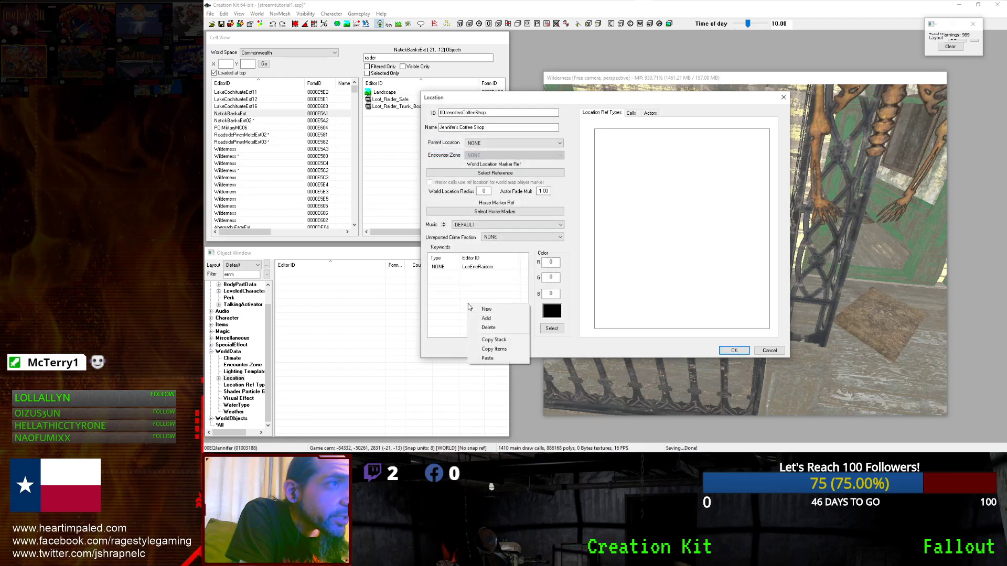
{"action": "left_click", "coordinate": [478, 317]}
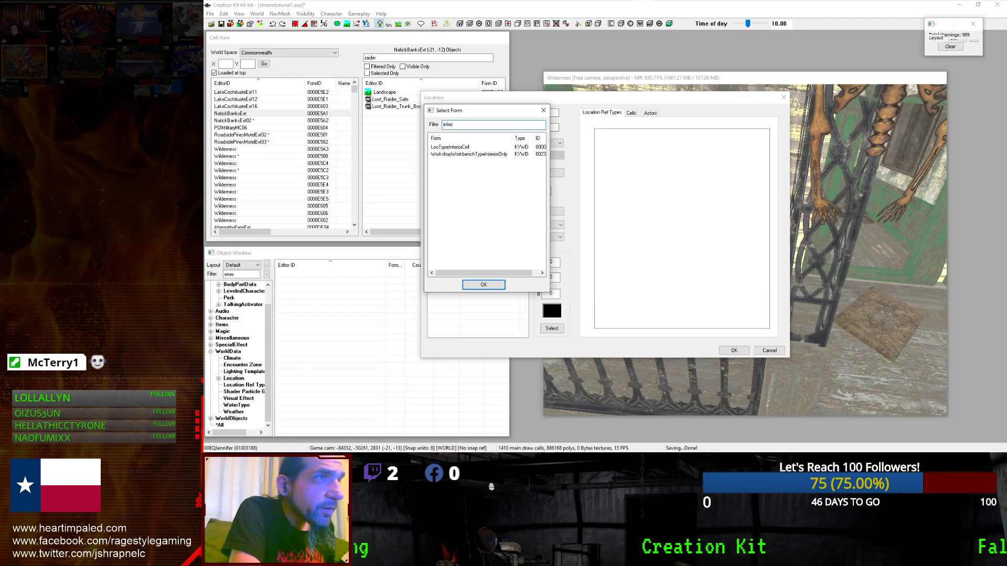
{"action": "left_click", "coordinate": [449, 147]}
{"action": "left_click", "coordinate": [483, 285]}
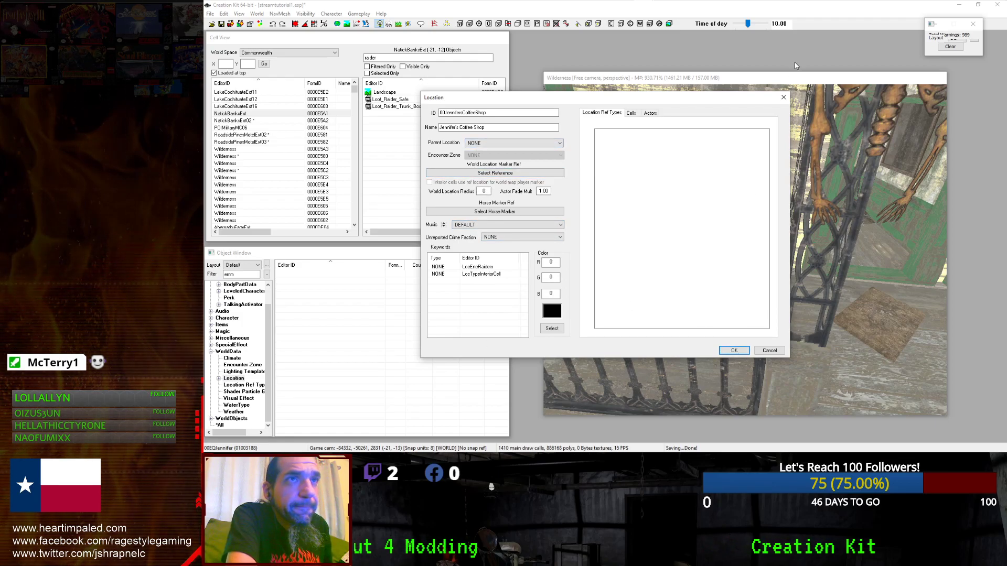
Set the location's world location marker reference to the green door under the Coffee Shop sign and accept the location.
{"action": "left_click", "coordinate": [796, 77]}
{"action": "scroll", "coordinate": [748, 187], "scroll_direction": "down", "scroll_amount": 10}
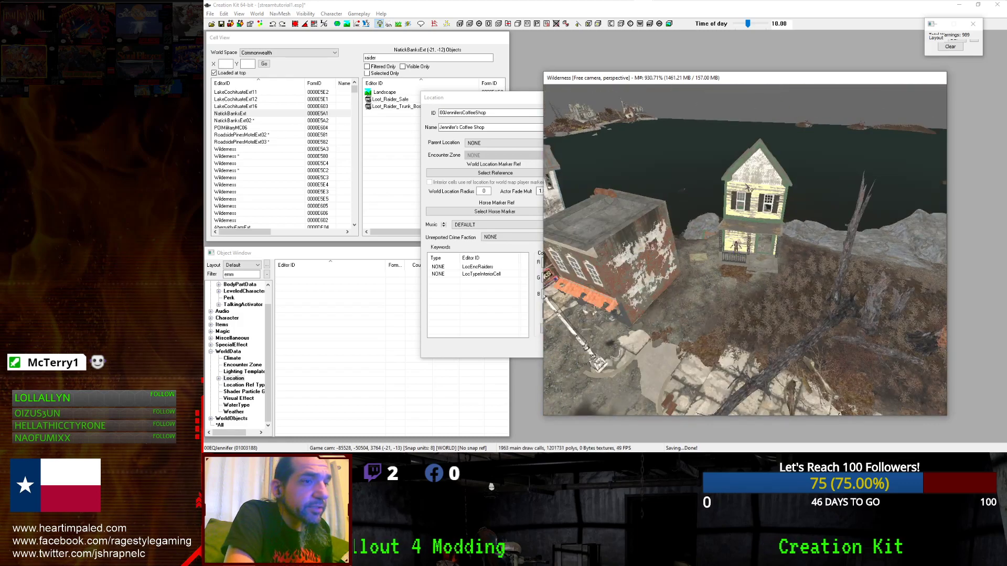
{"action": "scroll", "coordinate": [748, 187], "scroll_direction": "down", "scroll_amount": 10}
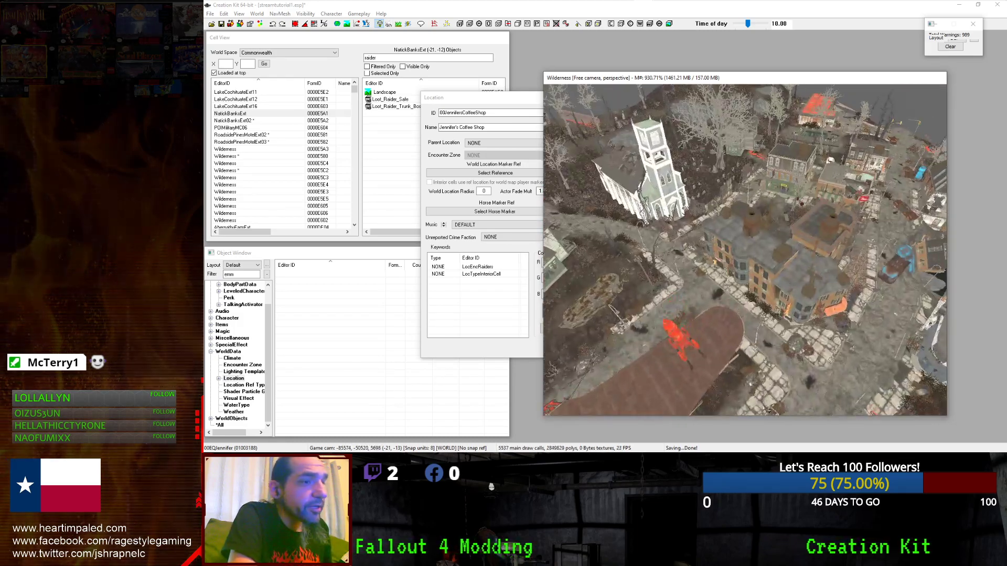
{"action": "scroll", "coordinate": [784, 241], "scroll_direction": "up", "scroll_amount": 3}
{"action": "scroll", "coordinate": [784, 227], "scroll_direction": "up", "scroll_amount": 2}
{"action": "middle_click_drag", "start_coordinate": [824, 202], "coordinate": [645, 268]}
{"action": "middle_click_drag", "start_coordinate": [749, 137], "coordinate": [755, 231]}
{"action": "scroll", "coordinate": [767, 299], "scroll_direction": "up", "scroll_amount": 3}
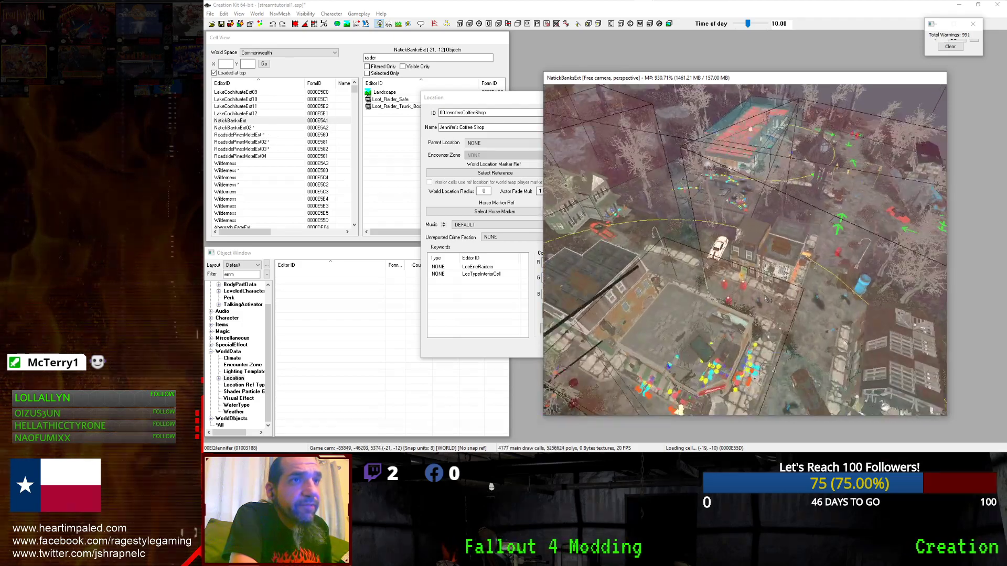
{"action": "scroll", "coordinate": [766, 298], "scroll_direction": "up", "scroll_amount": 5}
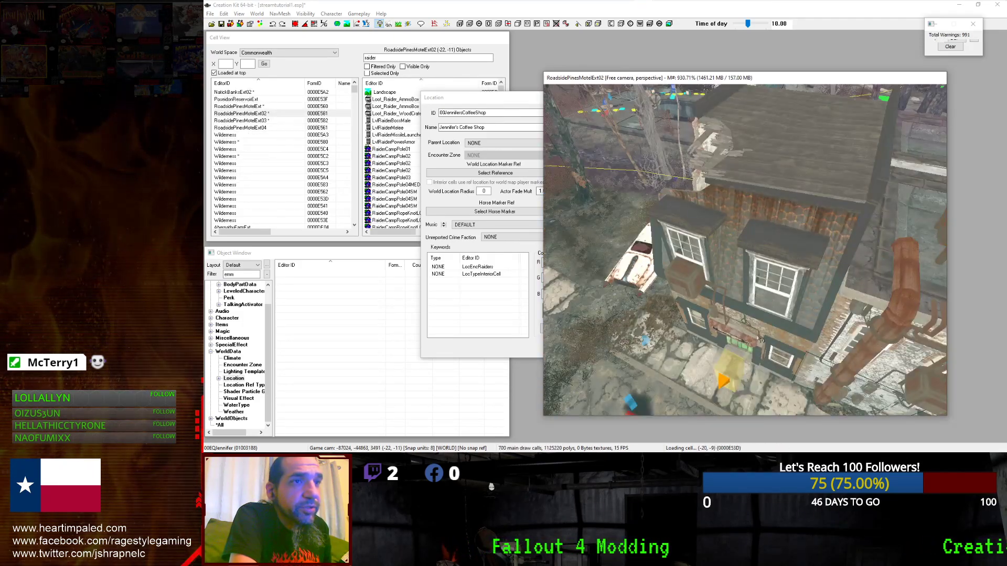
{"action": "scroll", "coordinate": [724, 355], "scroll_direction": "up", "scroll_amount": 4}
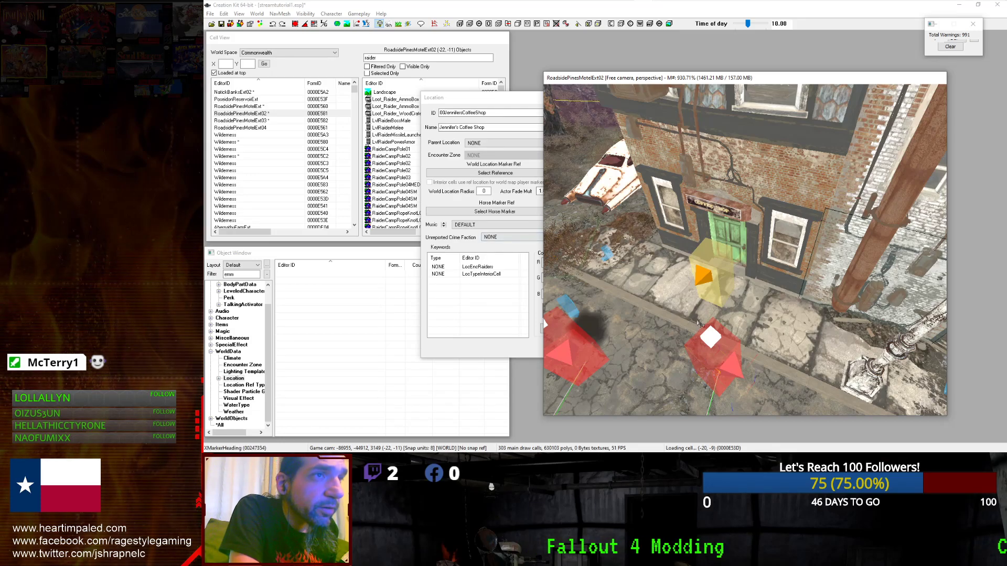
{"action": "scroll", "coordinate": [687, 239], "scroll_direction": "up", "scroll_amount": 3}
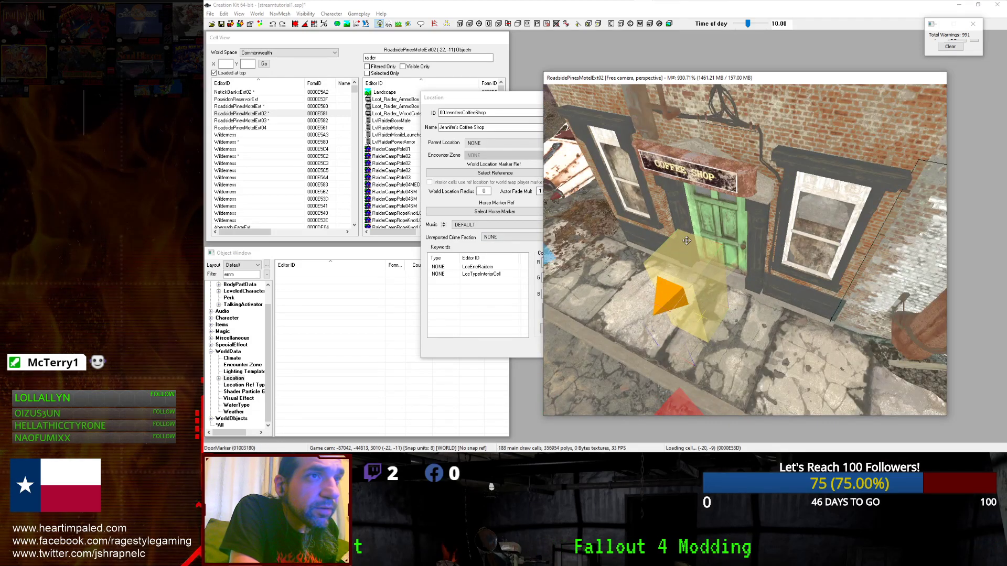
{"action": "left_click", "coordinate": [477, 173]}
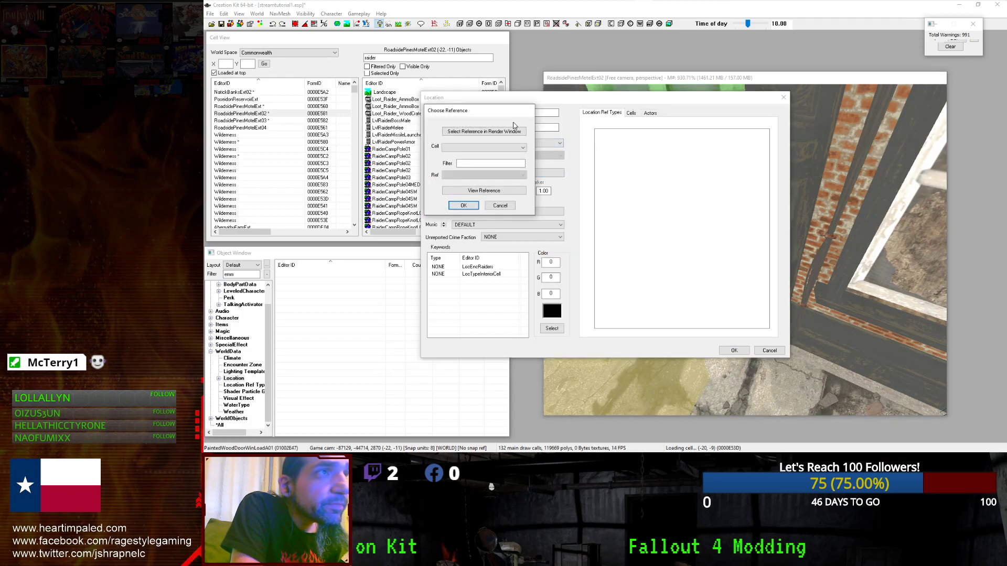
{"action": "left_click", "coordinate": [460, 132]}
{"action": "double_click", "coordinate": [700, 169]}
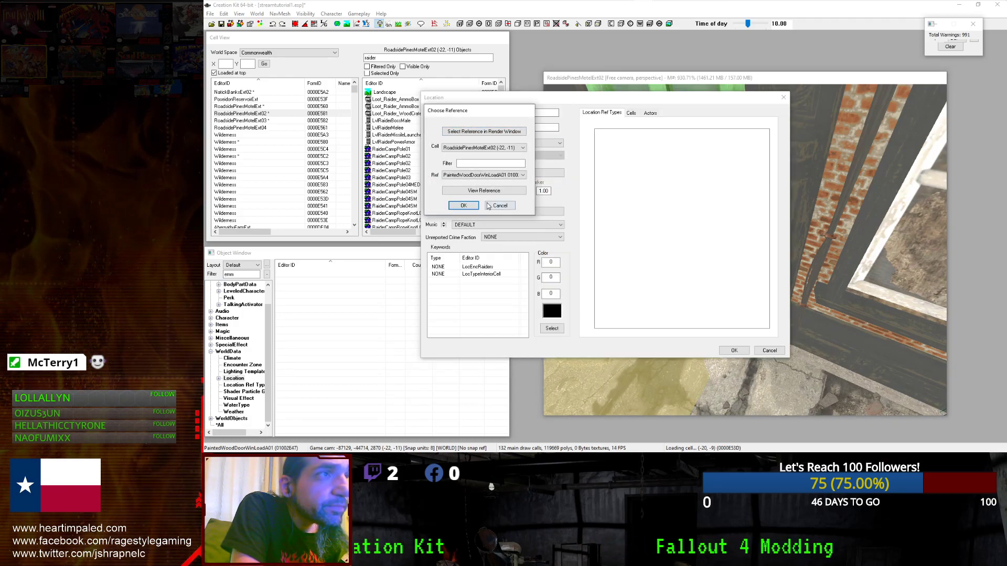
{"action": "left_click", "coordinate": [464, 206]}
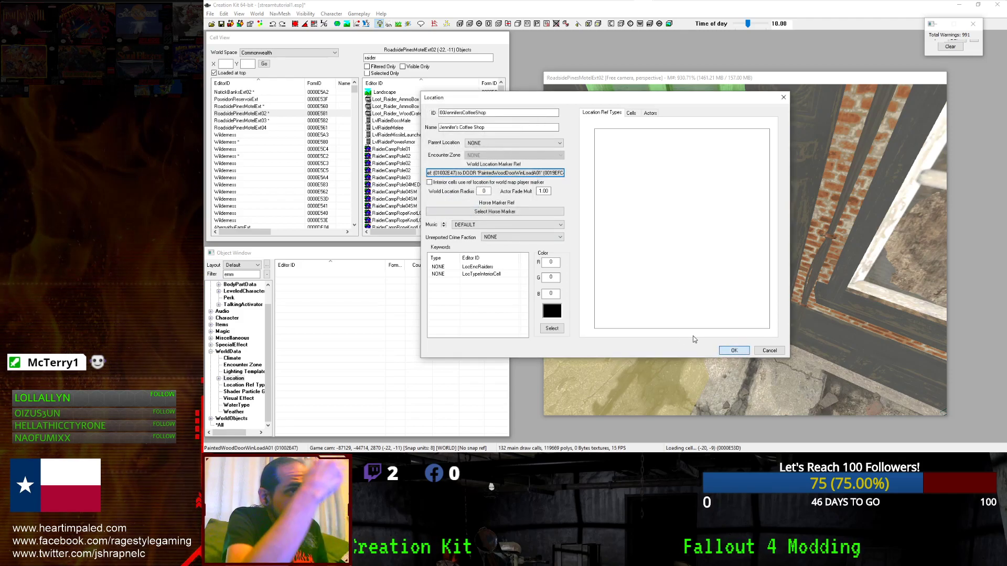
{"action": "left_click", "coordinate": [728, 352]}
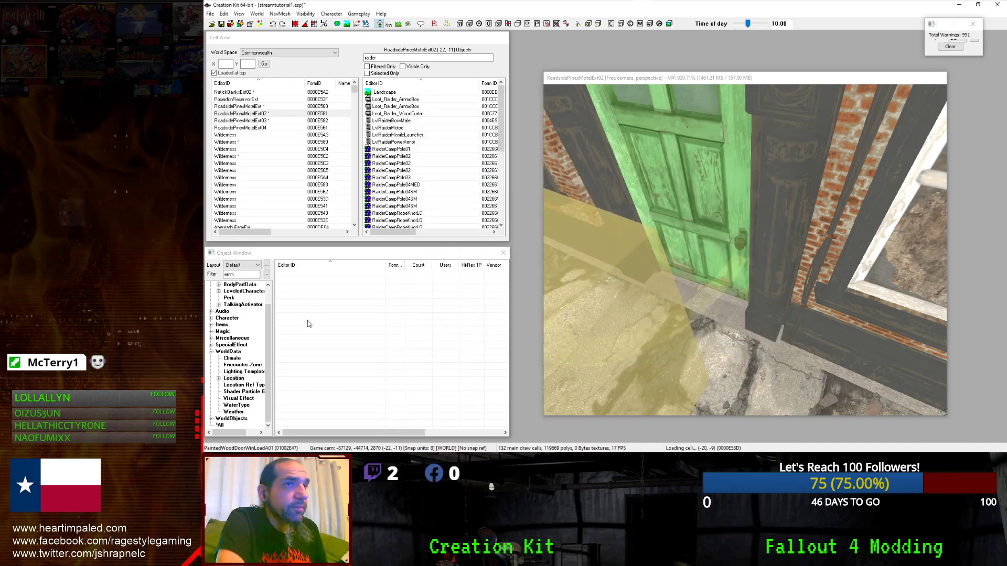
Open the 00JennifersHideout cell for editing from the recently used cells.
{"action": "scroll", "coordinate": [688, 211], "scroll_direction": "down", "scroll_amount": 5}
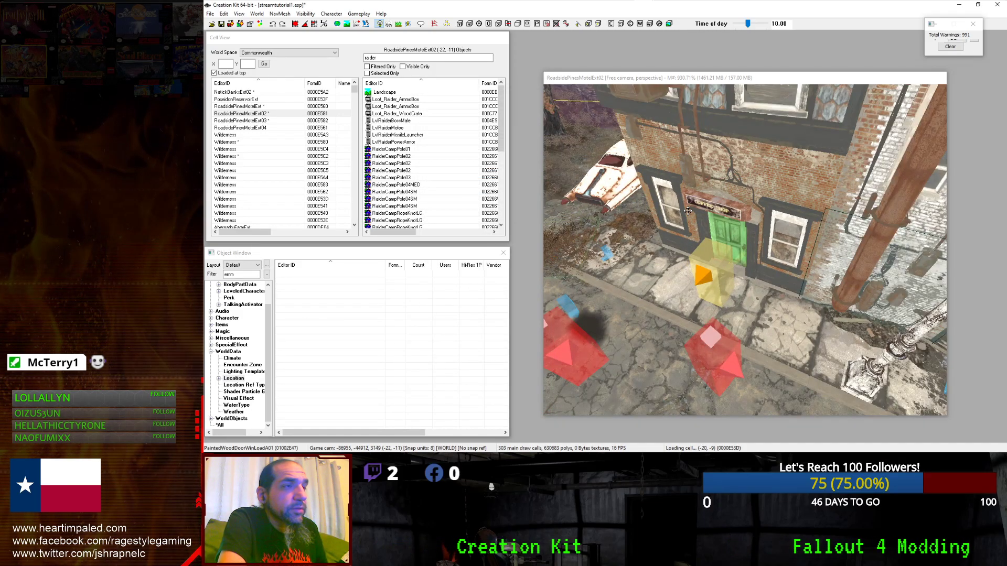
{"action": "scroll", "coordinate": [688, 211], "scroll_direction": "up", "scroll_amount": 2}
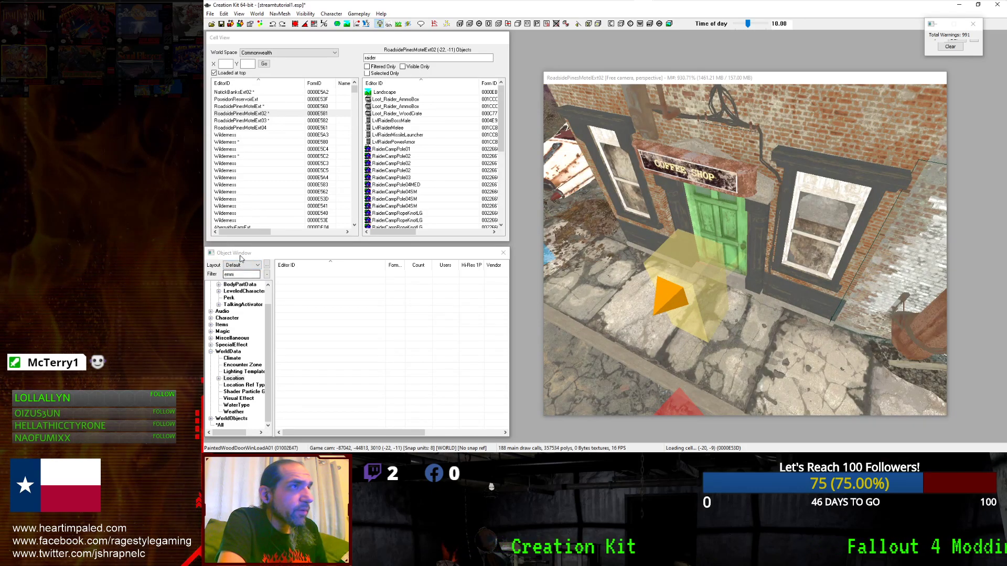
{"action": "left_click", "coordinate": [285, 93]}
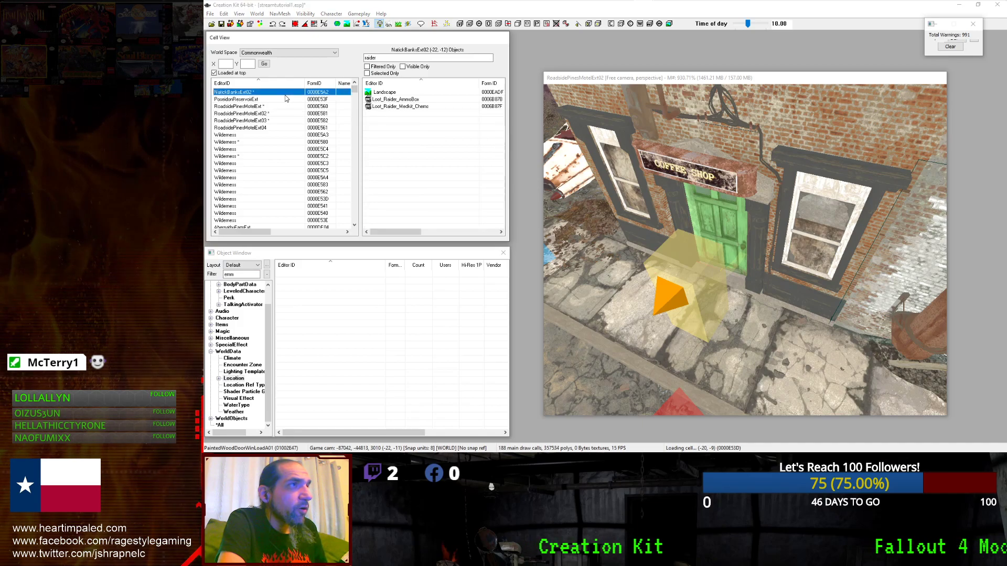
{"action": "scroll", "coordinate": [286, 110], "scroll_direction": "up", "scroll_amount": 3}
{"action": "left_click", "coordinate": [268, 52]}
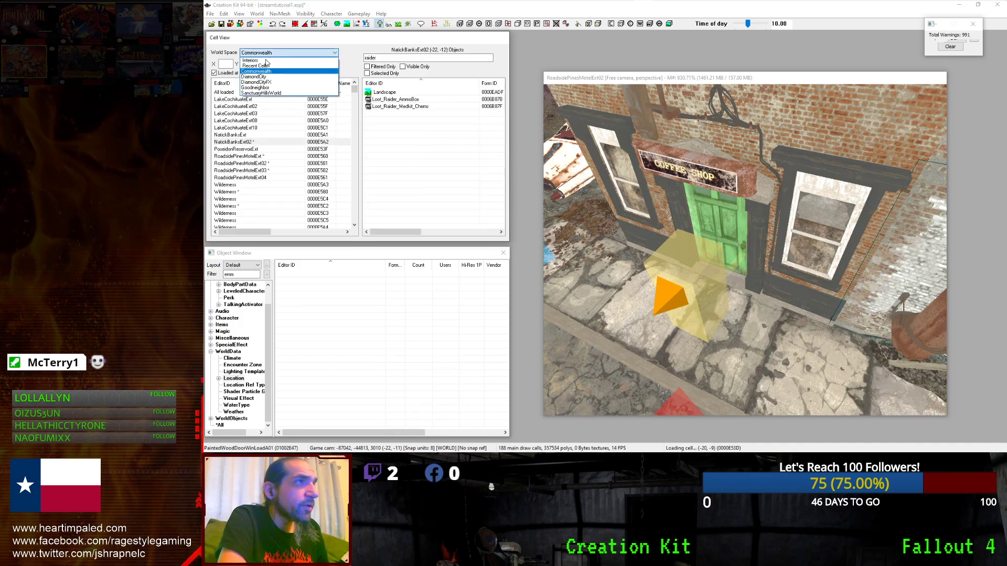
{"action": "left_click", "coordinate": [255, 65]}
{"action": "left_click", "coordinate": [311, 99]}
{"action": "left_click", "coordinate": [397, 92]}
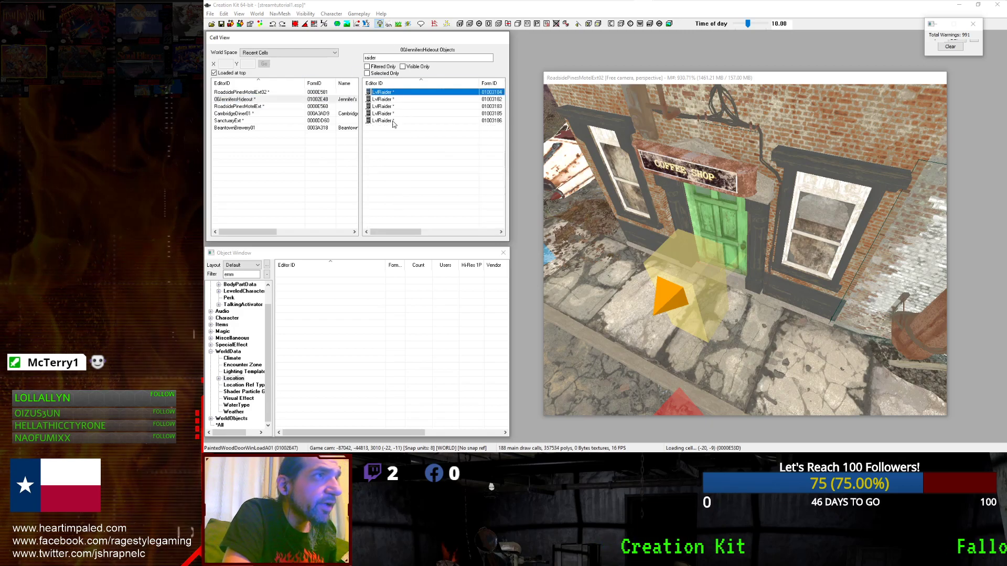
{"action": "right_click", "coordinate": [223, 100]}
{"action": "left_click", "coordinate": [235, 112]}
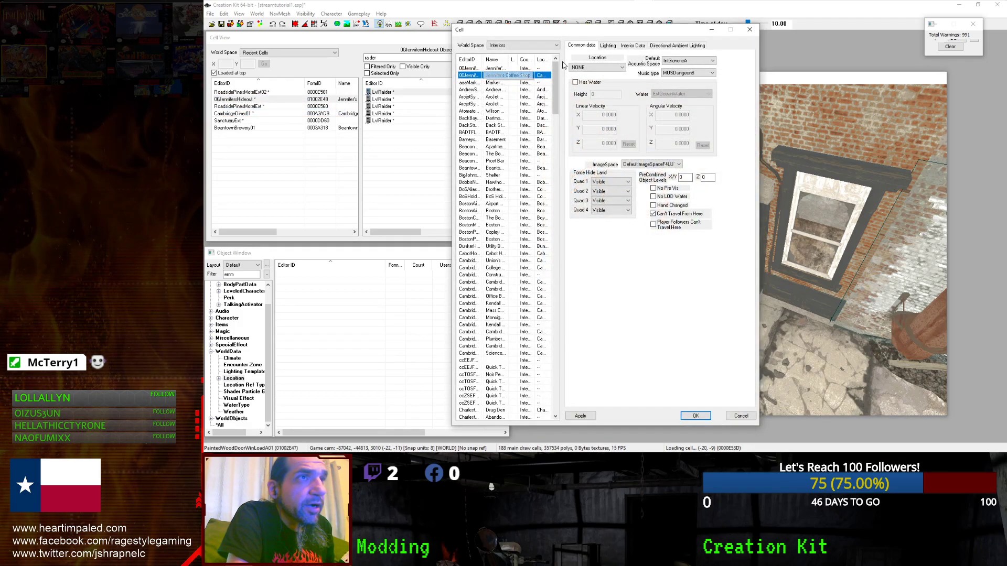
Compare the lighting and interior data of the two Jennifer cells to find how the coffee shop cell is set up.
{"action": "left_click", "coordinate": [495, 69]}
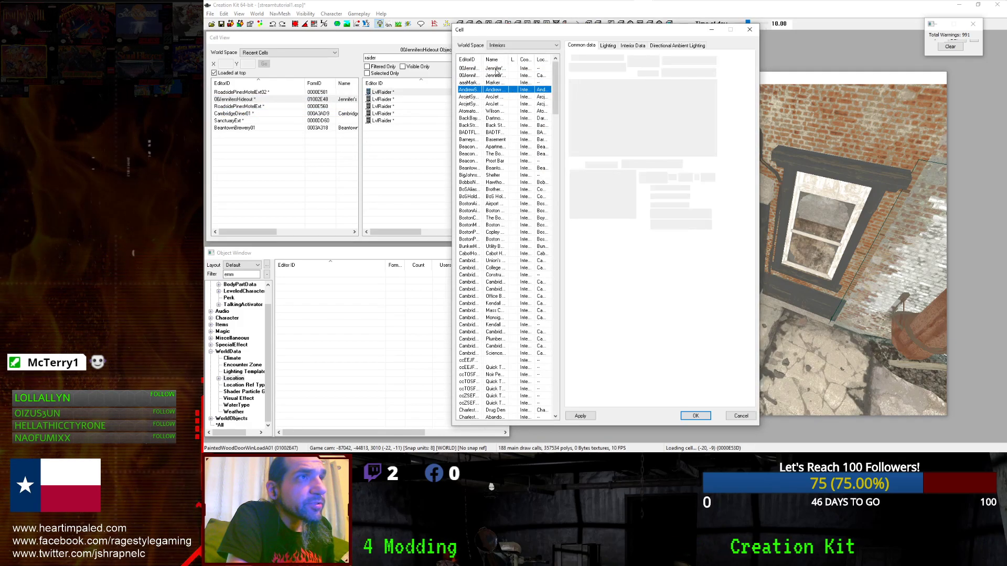
{"action": "left_click", "coordinate": [608, 46]}
{"action": "left_click", "coordinate": [632, 47]}
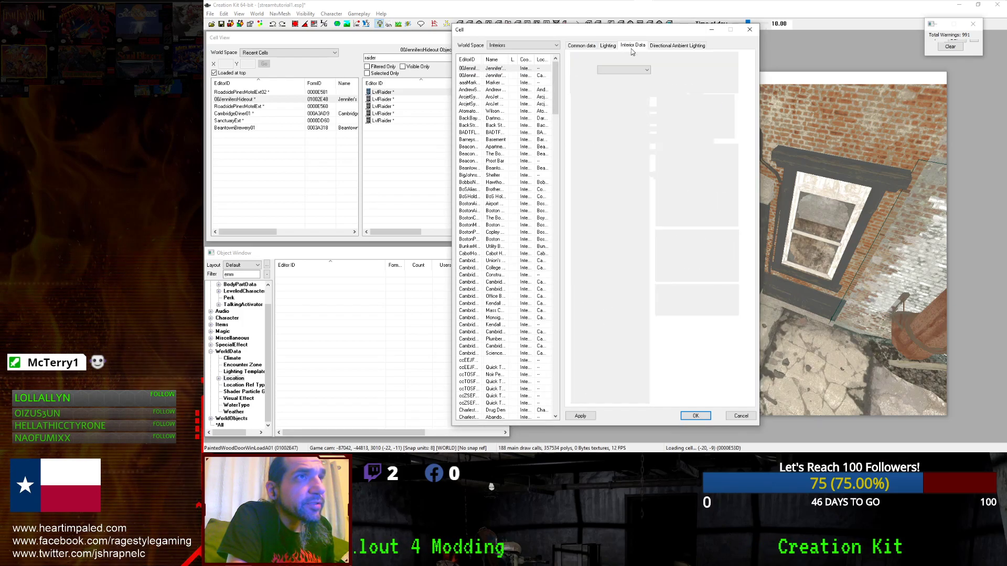
{"action": "left_click", "coordinate": [580, 45]}
{"action": "left_click", "coordinate": [522, 75]}
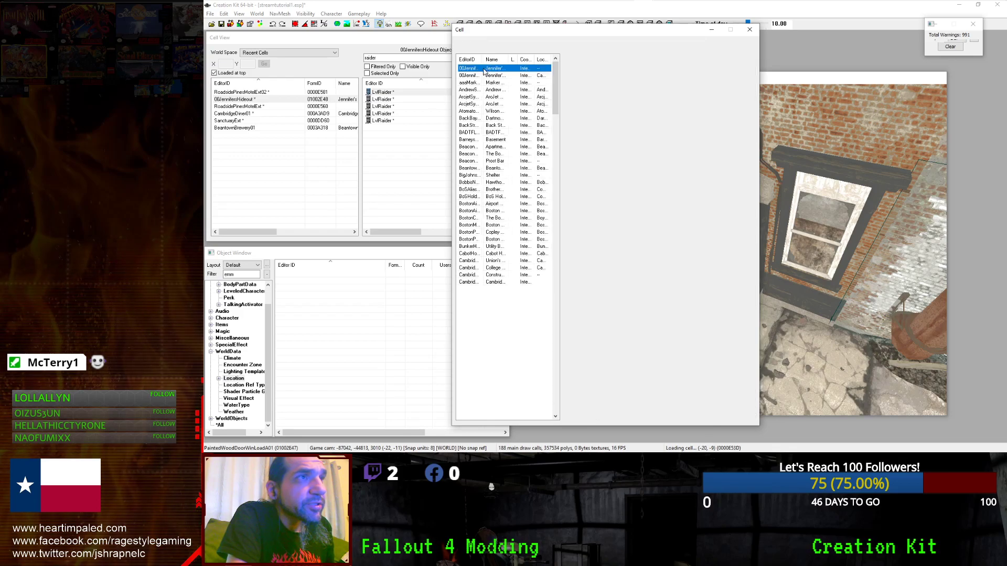
{"action": "left_click", "coordinate": [608, 45]}
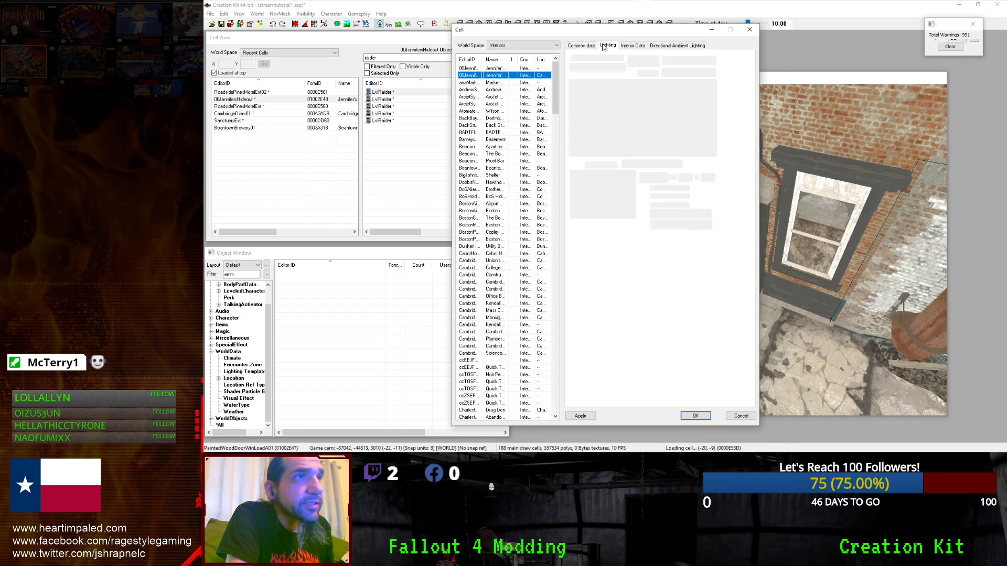
{"action": "left_click", "coordinate": [629, 46]}
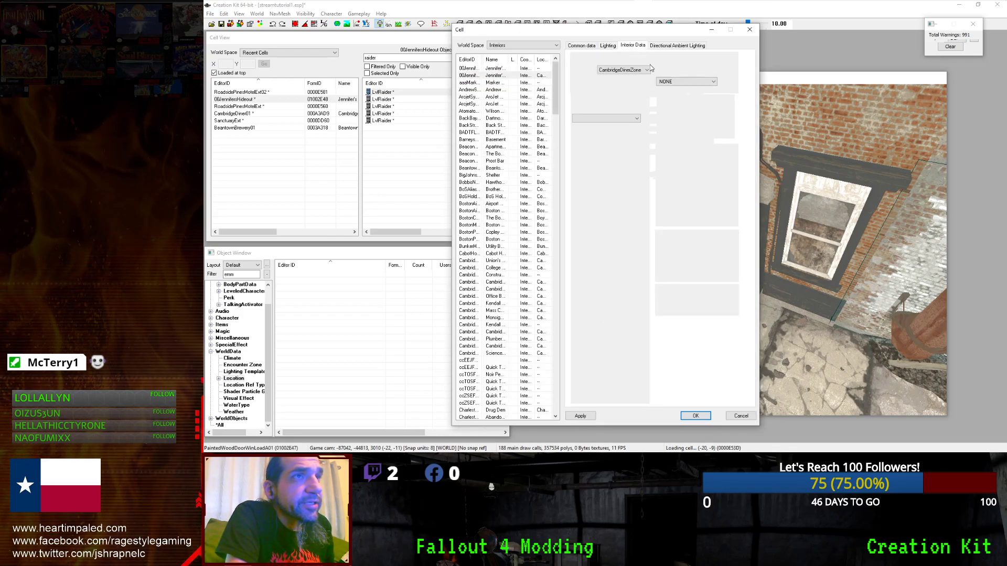
{"action": "left_click", "coordinate": [610, 46]}
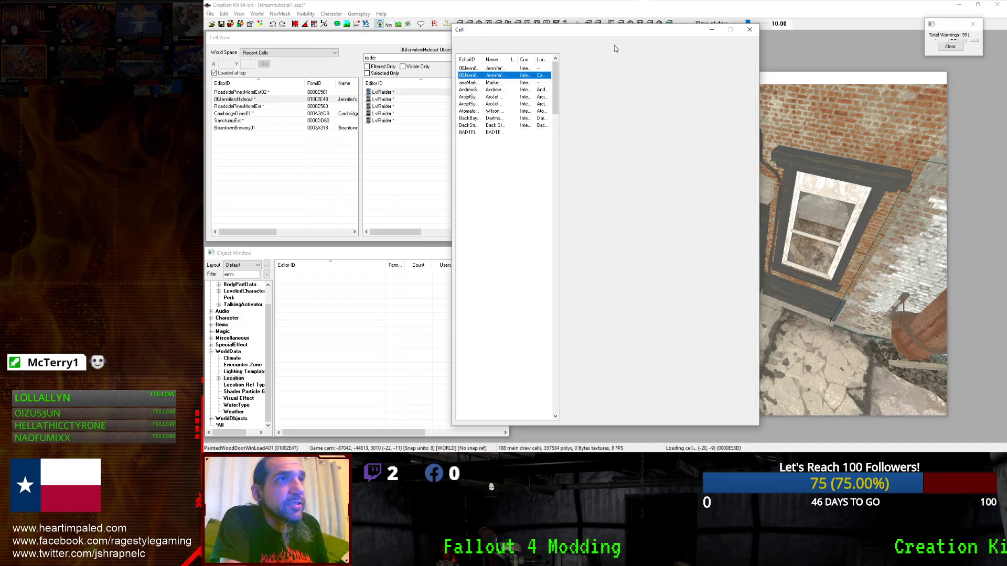
{"action": "left_click", "coordinate": [631, 47]}
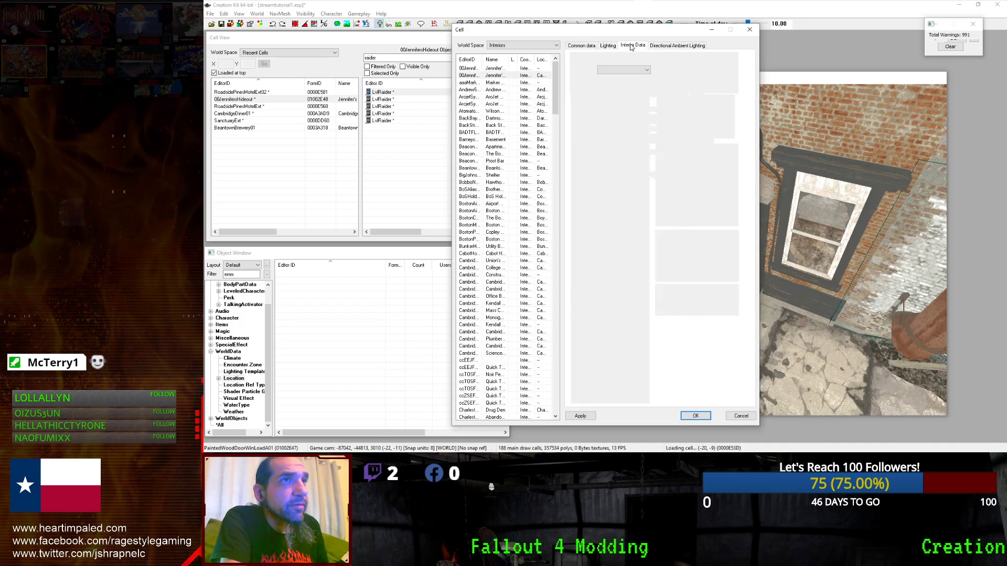
Try to find an encounter zone for the coffee shop among the existing zones starting with J.
{"action": "left_click", "coordinate": [619, 70]}
{"action": "left_click_drag", "start_coordinate": [684, 116], "coordinate": [680, 68]}
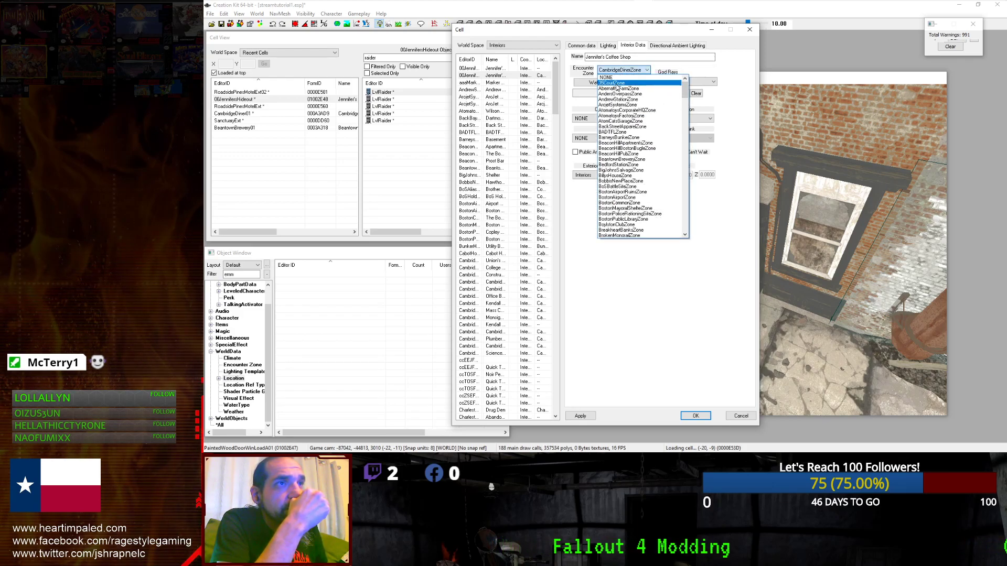
{"action": "key", "text": "j"}
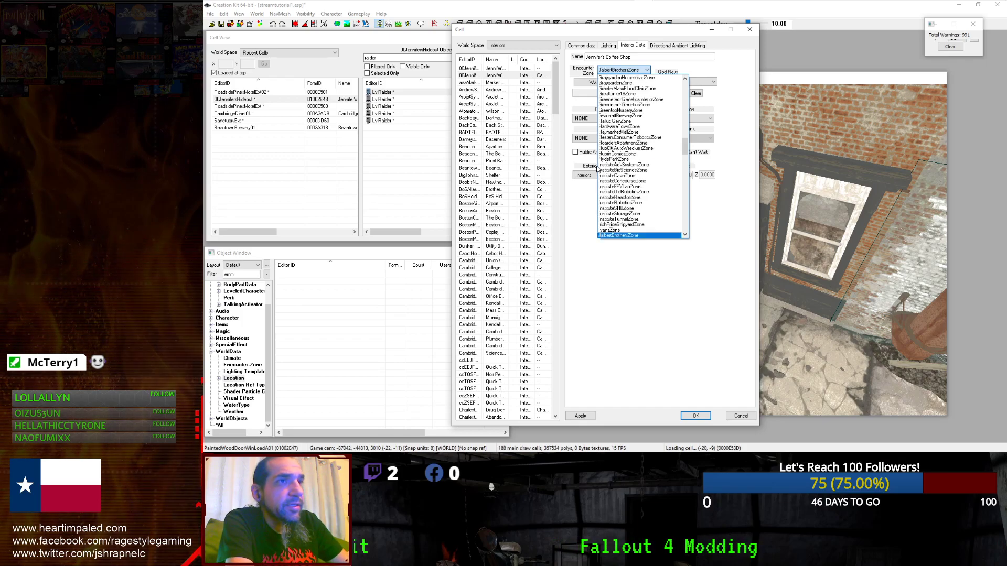
{"action": "scroll", "coordinate": [607, 164], "scroll_direction": "down", "scroll_amount": 2}
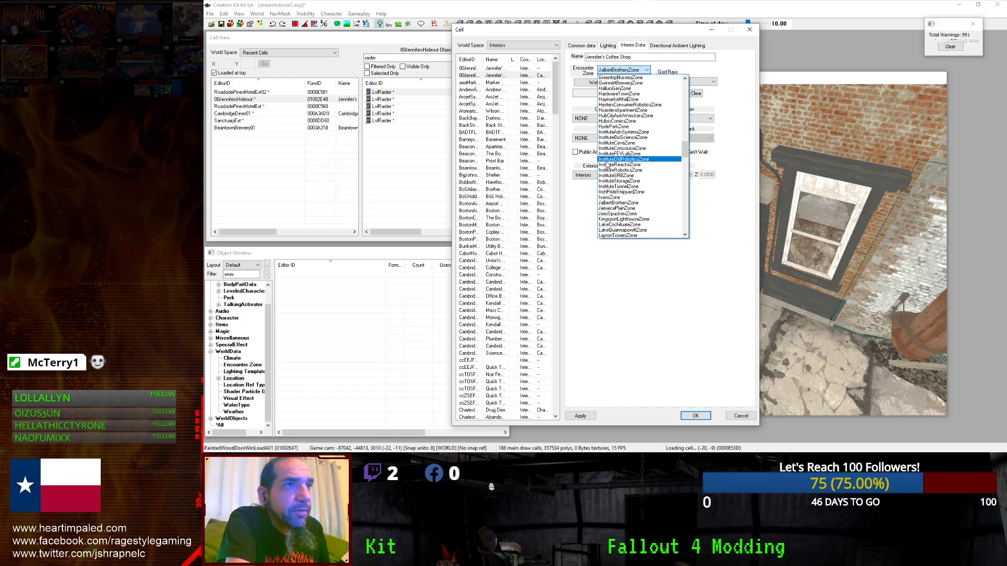
{"action": "scroll", "coordinate": [606, 164], "scroll_direction": "up", "scroll_amount": 1}
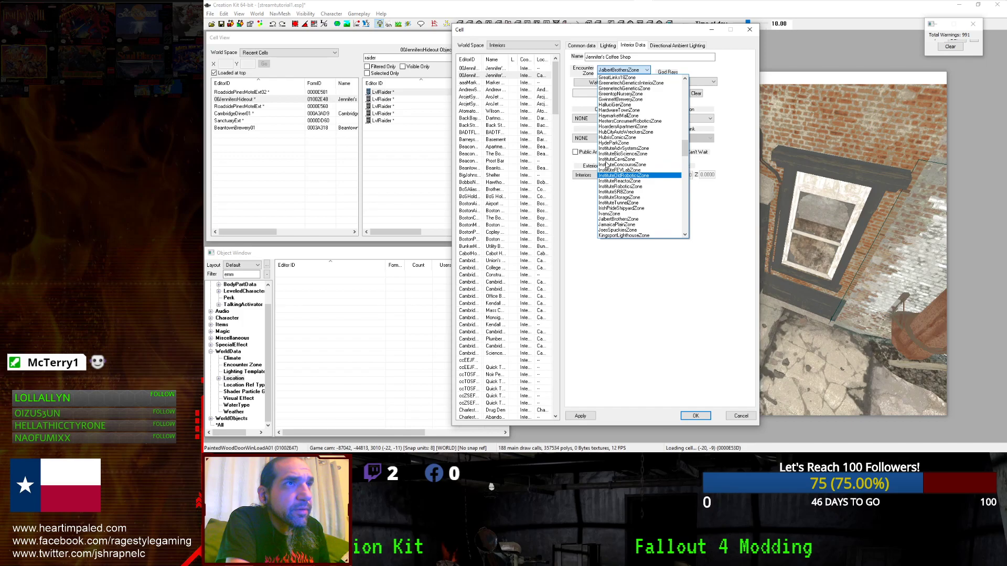
{"action": "left_click", "coordinate": [595, 71]}
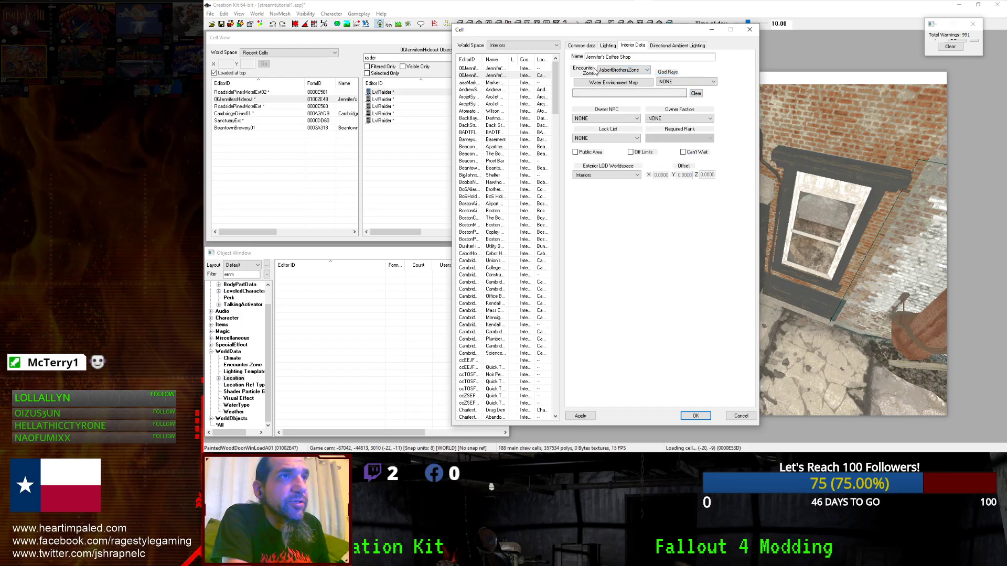
Set the hideout cell's location to 00JennifersCoffeeShop.
{"action": "left_click", "coordinate": [608, 45]}
{"action": "left_click", "coordinate": [581, 45]}
{"action": "left_click", "coordinate": [593, 68]}
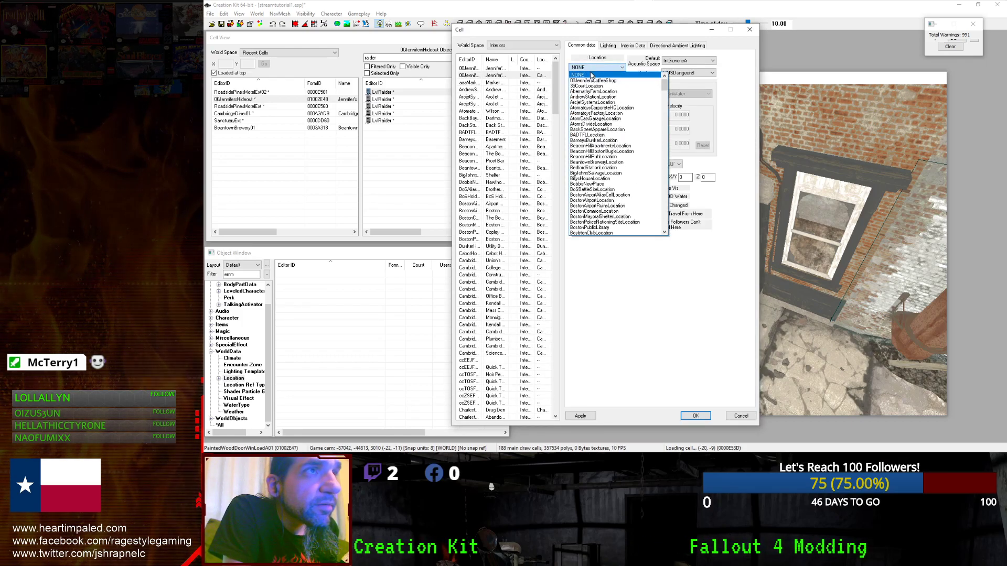
{"action": "left_click", "coordinate": [597, 81]}
Set the hideout cell's encounter zone to NONE and accept the cell changes.
{"action": "left_click", "coordinate": [632, 46]}
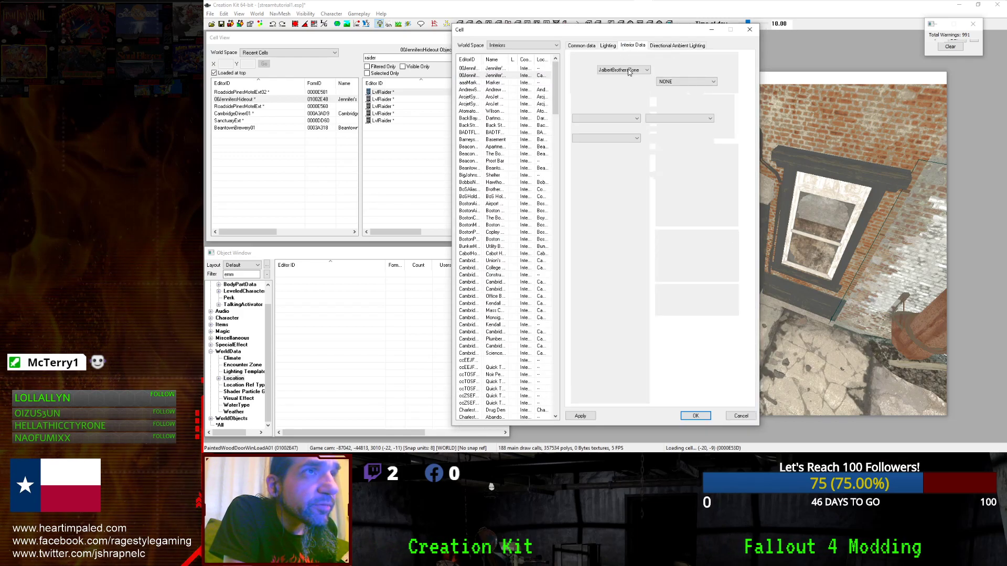
{"action": "left_click", "coordinate": [627, 70]}
{"action": "left_click_drag", "start_coordinate": [684, 165], "coordinate": [683, 79]}
{"action": "left_click", "coordinate": [663, 78]}
{"action": "left_click", "coordinate": [580, 415]}
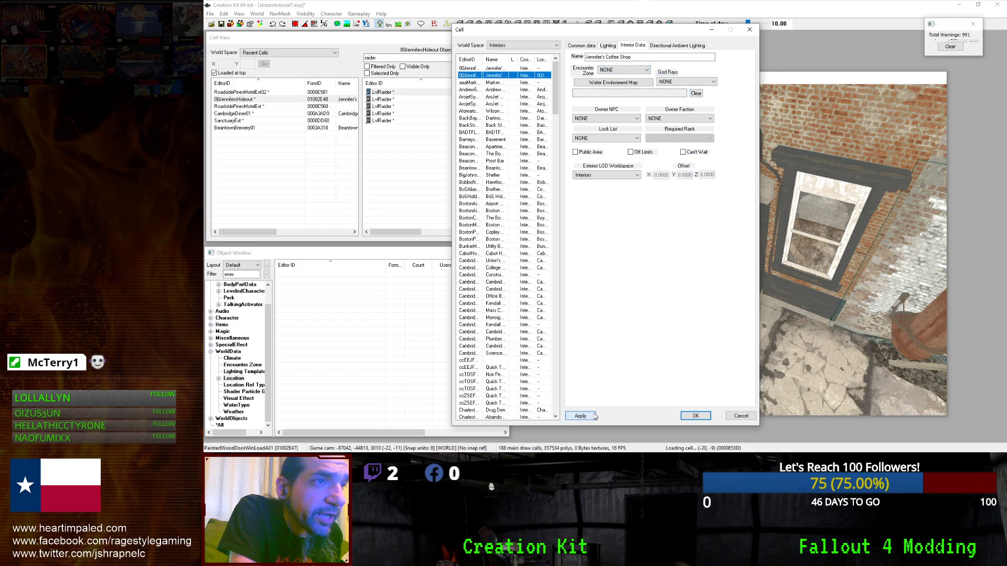
{"action": "left_click", "coordinate": [698, 416]}
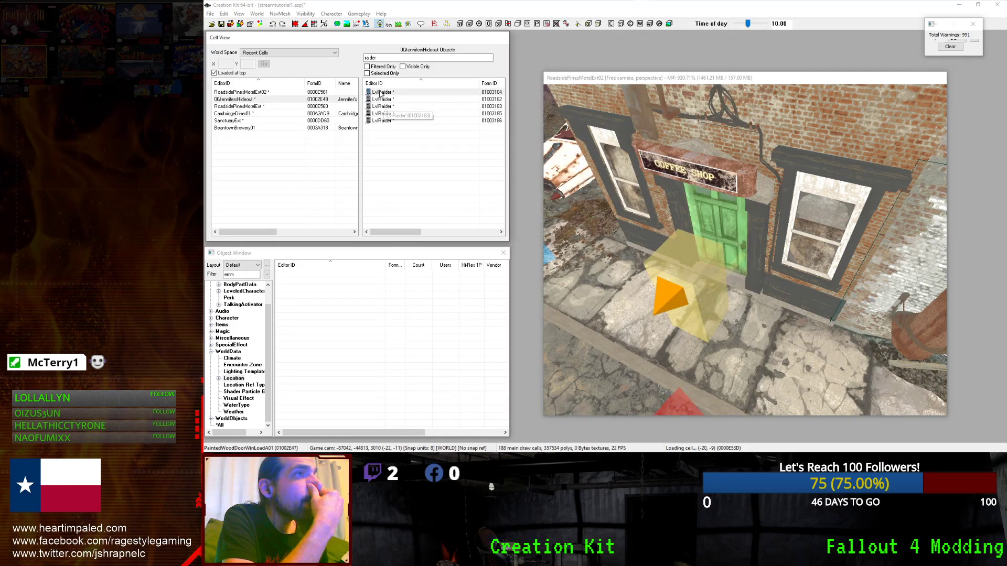
Filter the location records by "jen" and open 00JennifersCoffeeShop.
{"action": "middle_click_drag", "start_coordinate": [664, 209], "coordinate": [719, 237]}
{"action": "scroll", "coordinate": [719, 237], "scroll_direction": "down", "scroll_amount": 2}
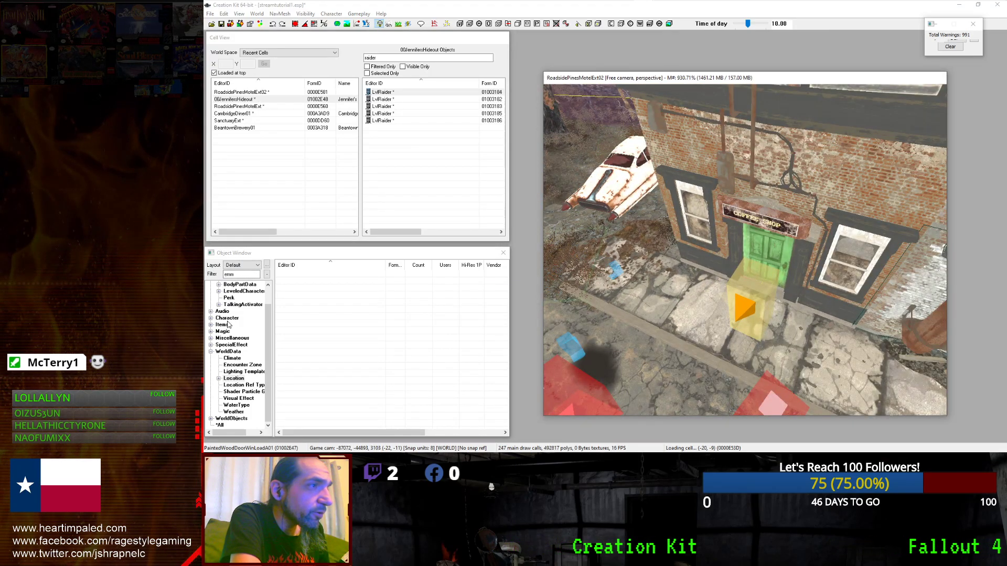
{"action": "left_click", "coordinate": [233, 378]}
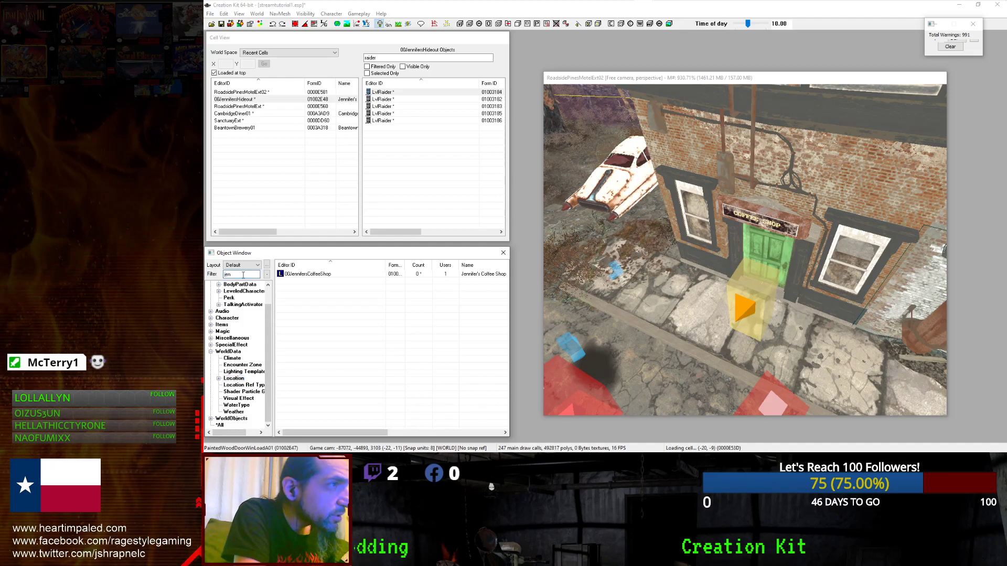
{"action": "left_click", "coordinate": [288, 275]}
{"action": "double_click", "coordinate": [287, 277]}
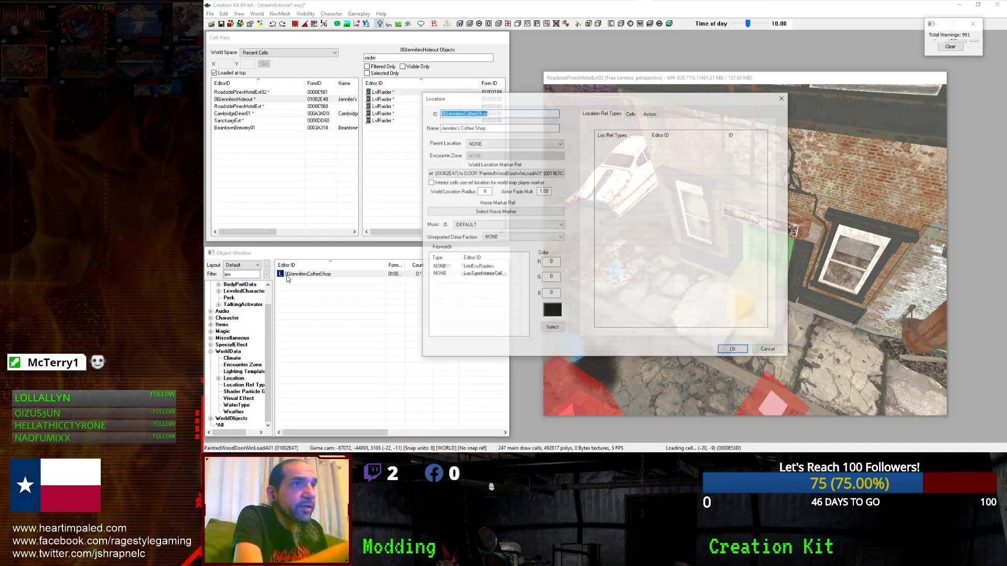
Check the coffee shop location's keywords, reference types, cells and actors, and close the record.
{"action": "left_click", "coordinate": [478, 274]}
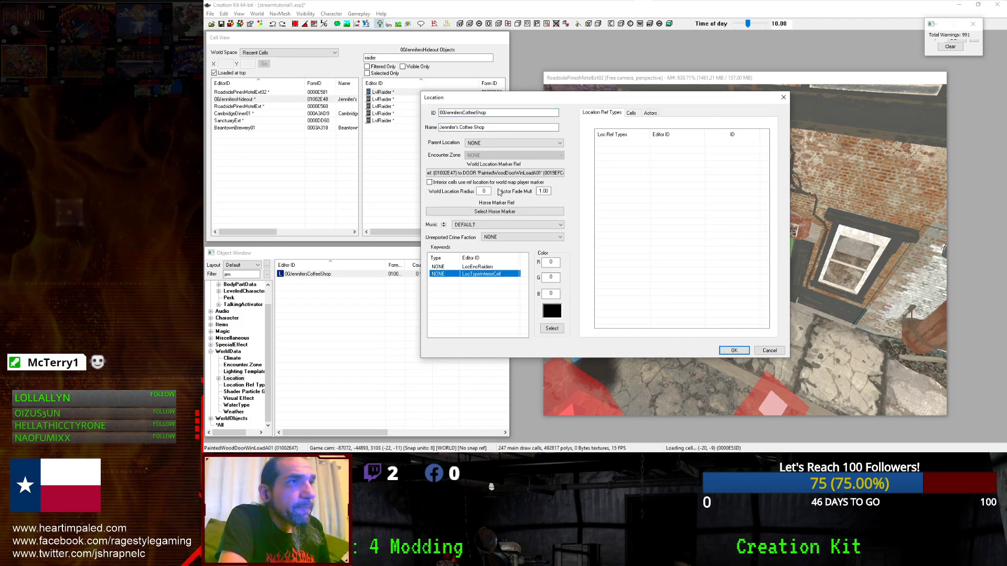
{"action": "left_click", "coordinate": [633, 160]}
{"action": "left_click", "coordinate": [630, 113]}
{"action": "left_click", "coordinate": [651, 113]}
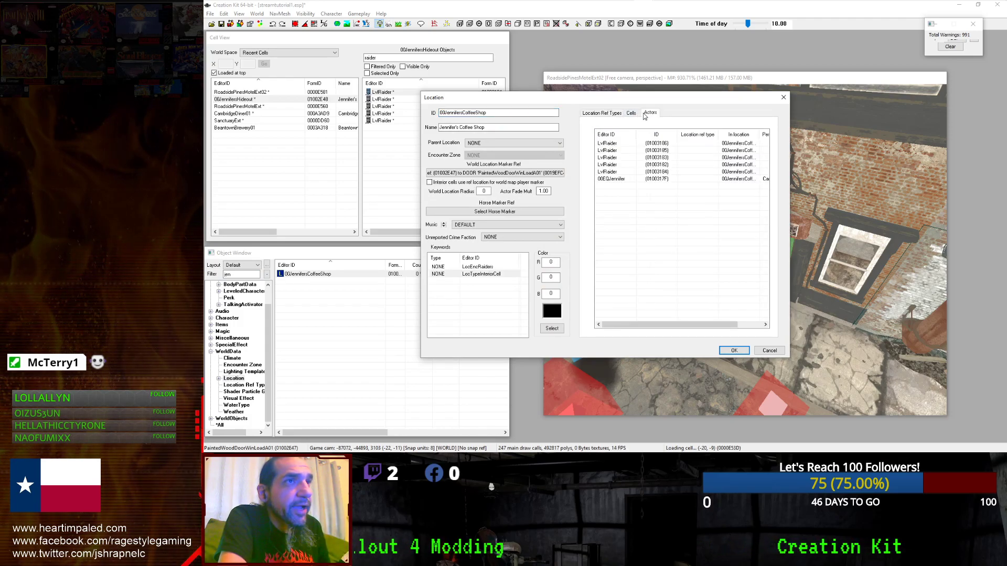
{"action": "left_click", "coordinate": [602, 113]}
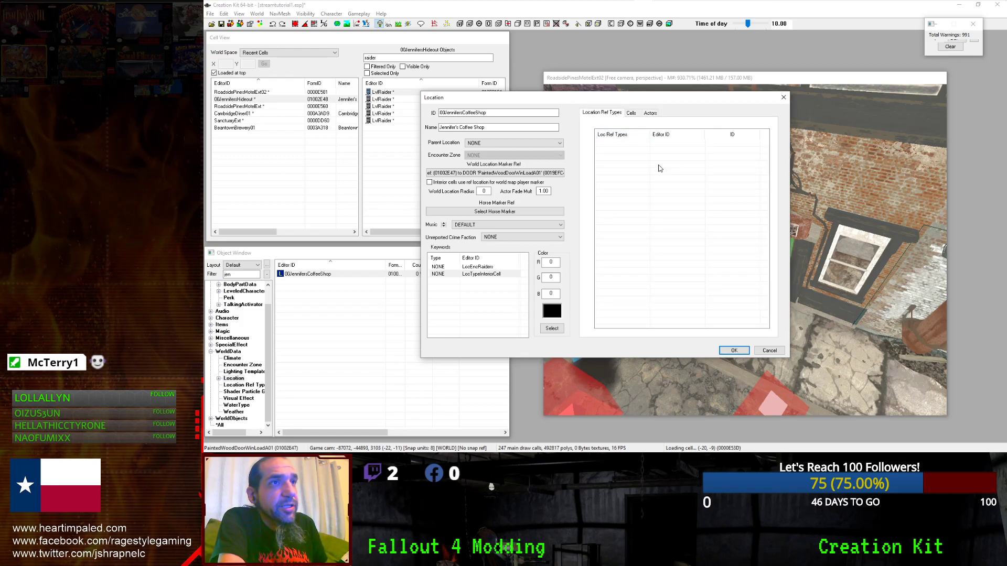
{"action": "left_click", "coordinate": [650, 113]}
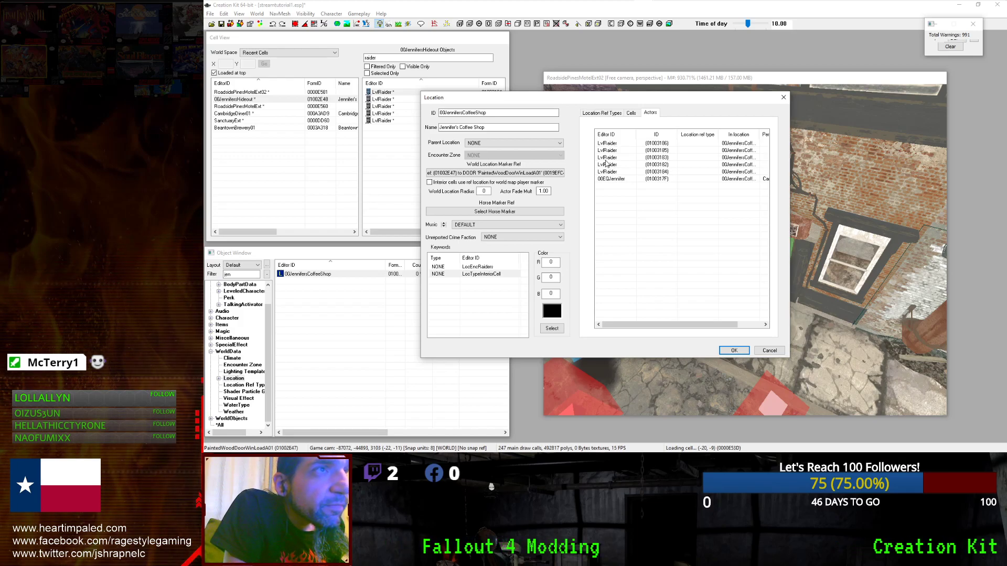
{"action": "left_click", "coordinate": [734, 350]}
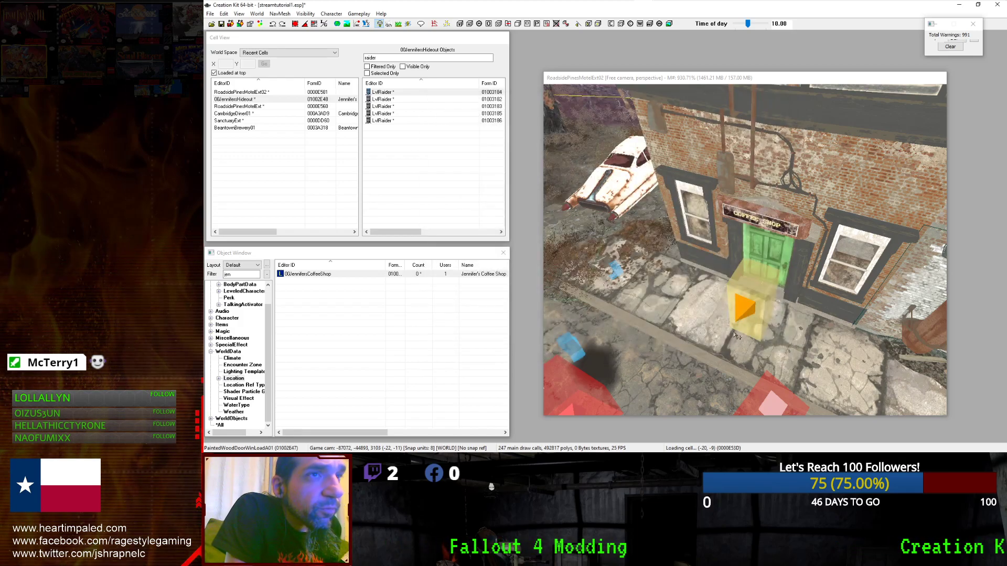
Load the coffee shop interior from the door marker outside the green door and inspect the room around the counter.
{"action": "double_click", "coordinate": [747, 318]}
{"action": "left_click", "coordinate": [636, 257]}
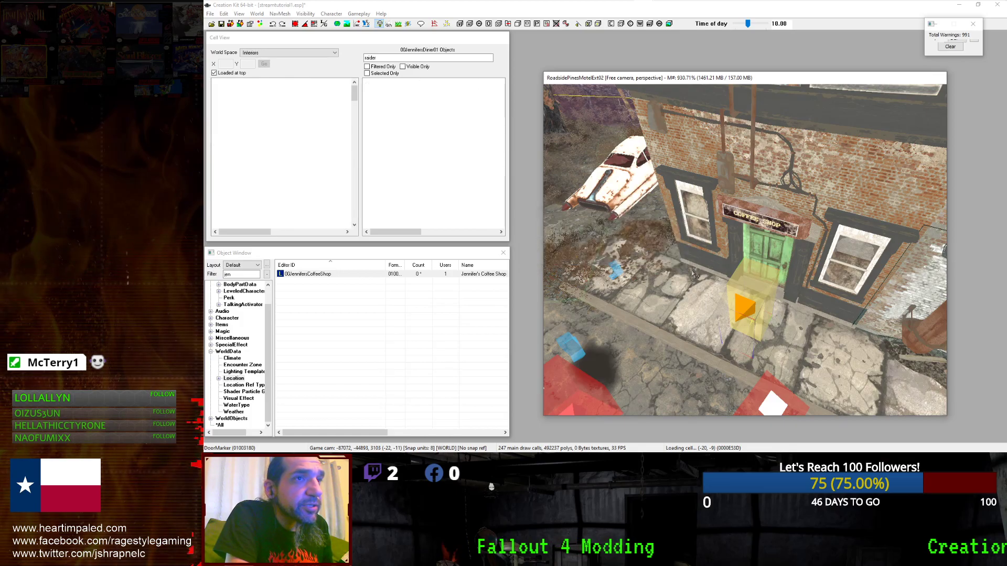
{"action": "mouse_move", "coordinate": [632, 294]}
{"action": "middle_mouse_down", "text": "shift"}
{"action": "mouse_move", "coordinate": [526, 306]}
{"action": "mouse_move", "coordinate": [530, 335]}
{"action": "mouse_move", "coordinate": [651, 262]}
{"action": "mouse_move", "coordinate": [632, 337]}
{"action": "mouse_move", "coordinate": [642, 320]}
{"action": "mouse_move", "coordinate": [616, 317]}
{"action": "mouse_move", "coordinate": [675, 308]}
{"action": "mouse_move", "coordinate": [621, 279]}
{"action": "middle_mouse_up", "text": "shift"}
{"action": "scroll", "coordinate": [632, 337], "scroll_direction": "up", "scroll_amount": 5}
{"action": "left_click", "coordinate": [417, 164]}
{"action": "middle_click_drag", "start_coordinate": [692, 183], "coordinate": [736, 197], "text": "shift"}
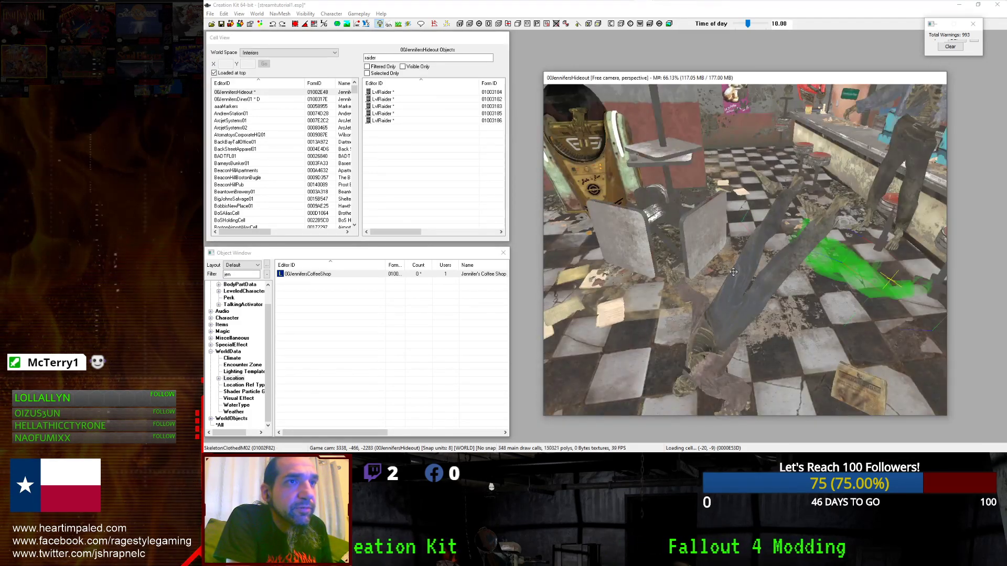
{"action": "middle_click_drag", "start_coordinate": [733, 272], "coordinate": [747, 276], "text": "shift"}
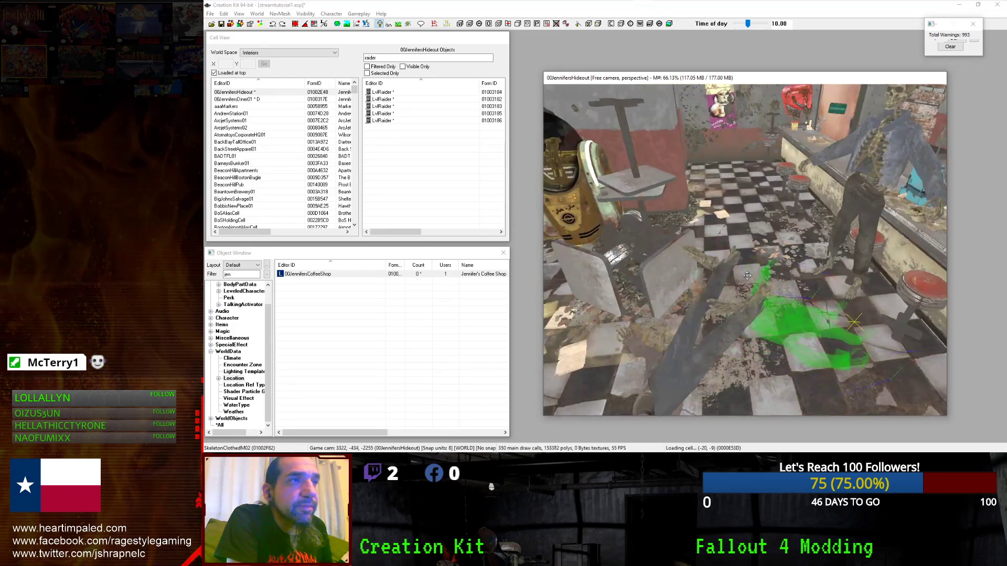
{"action": "left_click", "coordinate": [315, 274]}
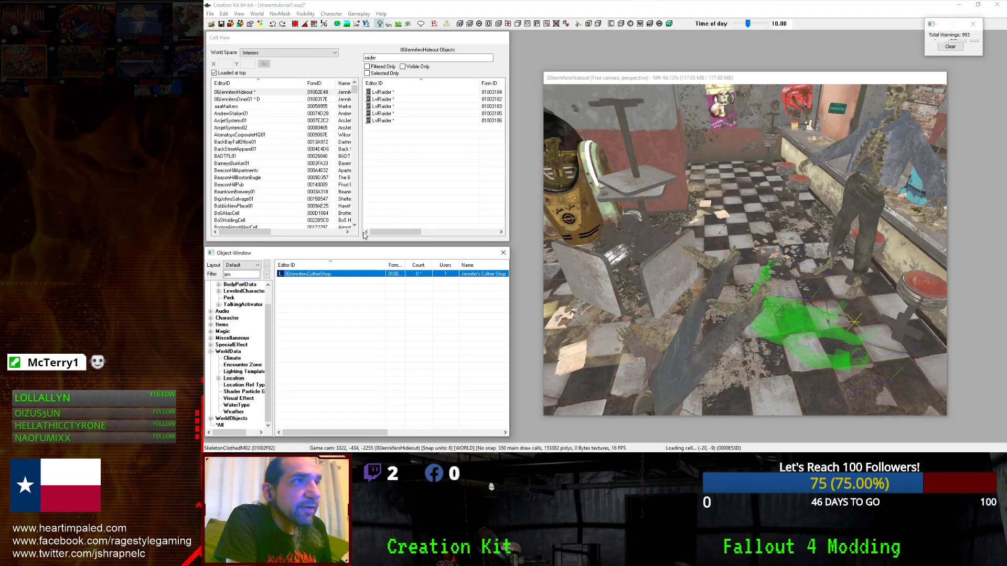
{"action": "scroll", "coordinate": [774, 262], "scroll_direction": "down", "scroll_amount": 5}
{"action": "scroll", "coordinate": [773, 262], "scroll_direction": "up", "scroll_amount": 1}
{"action": "middle_click_drag", "start_coordinate": [774, 262], "coordinate": [734, 227]}
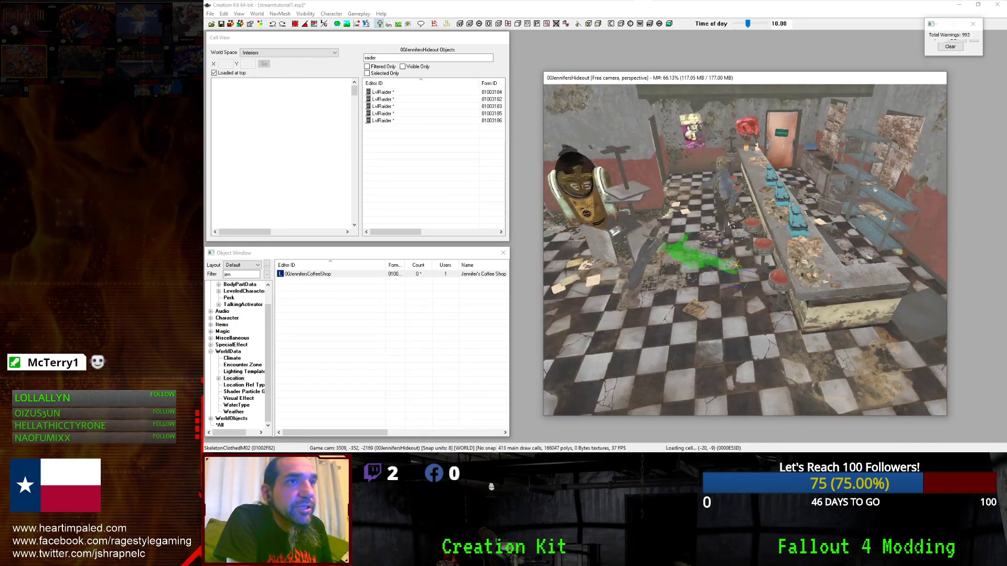
Delete the clothed skeletons in the open floor area in front of the coffee shop counter.
{"action": "left_click", "coordinate": [723, 209]}
{"action": "key", "text": "Delete"}
{"action": "left_click", "coordinate": [720, 205]}
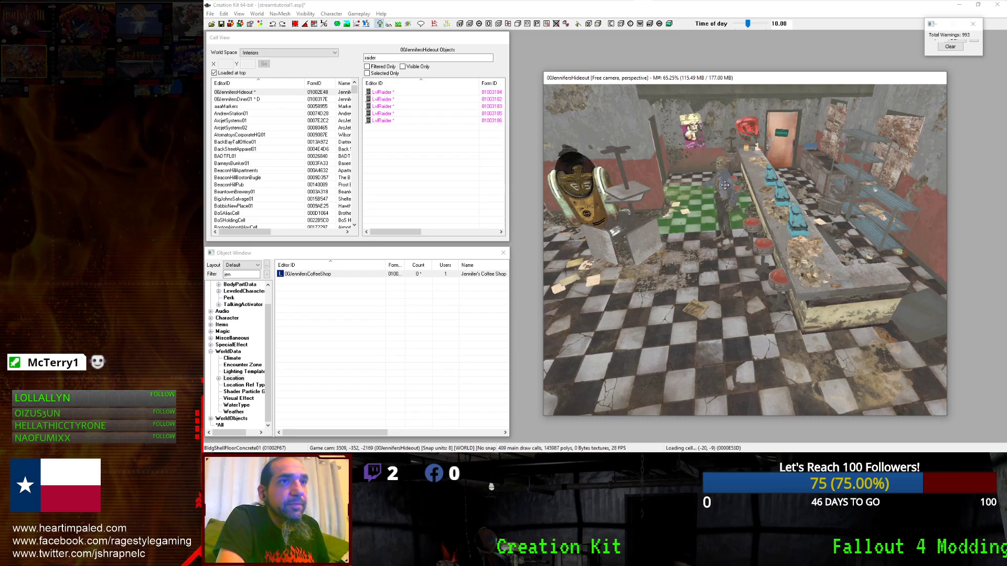
{"action": "middle_click_drag", "start_coordinate": [724, 185], "coordinate": [811, 221]}
{"action": "scroll", "coordinate": [807, 220], "scroll_direction": "up", "scroll_amount": 3}
{"action": "scroll", "coordinate": [803, 220], "scroll_direction": "down", "scroll_amount": 5}
{"action": "scroll", "coordinate": [803, 220], "scroll_direction": "down", "scroll_amount": 4}
{"action": "scroll", "coordinate": [802, 220], "scroll_direction": "up", "scroll_amount": 8}
{"action": "middle_click_drag", "start_coordinate": [803, 220], "coordinate": [780, 236]}
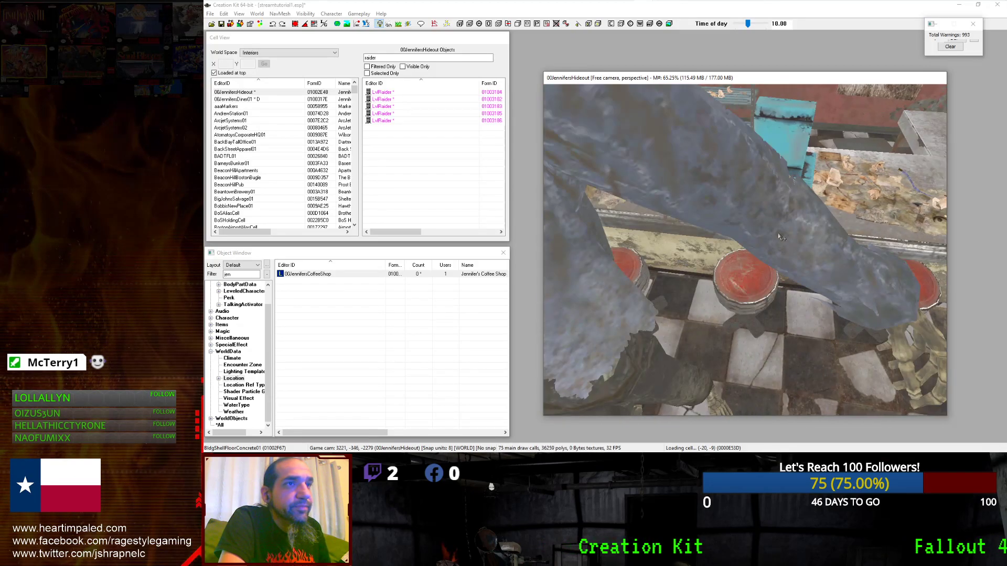
{"action": "left_click", "coordinate": [732, 211]}
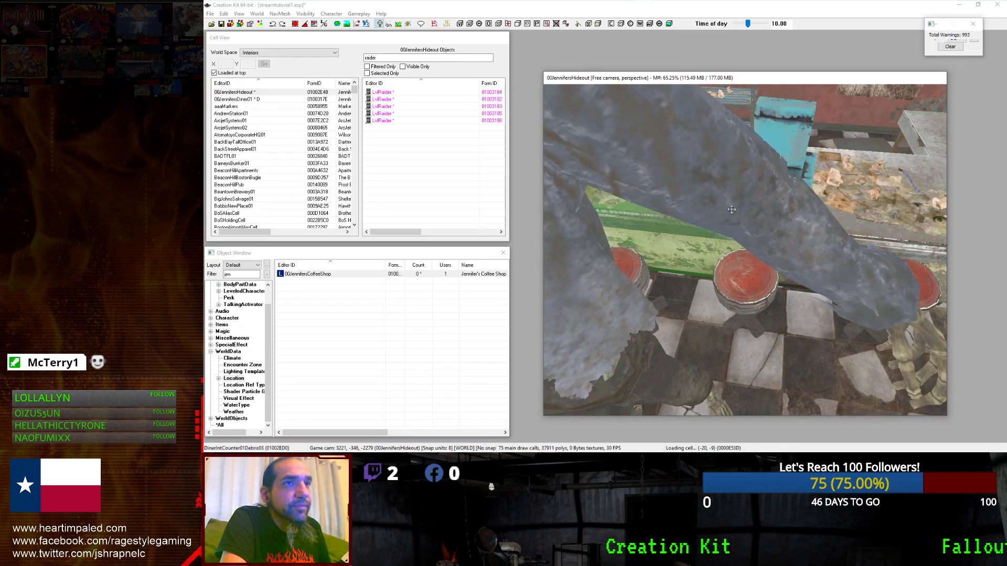
{"action": "left_click", "coordinate": [561, 314]}
{"action": "scroll", "coordinate": [569, 319], "scroll_direction": "down", "scroll_amount": 3}
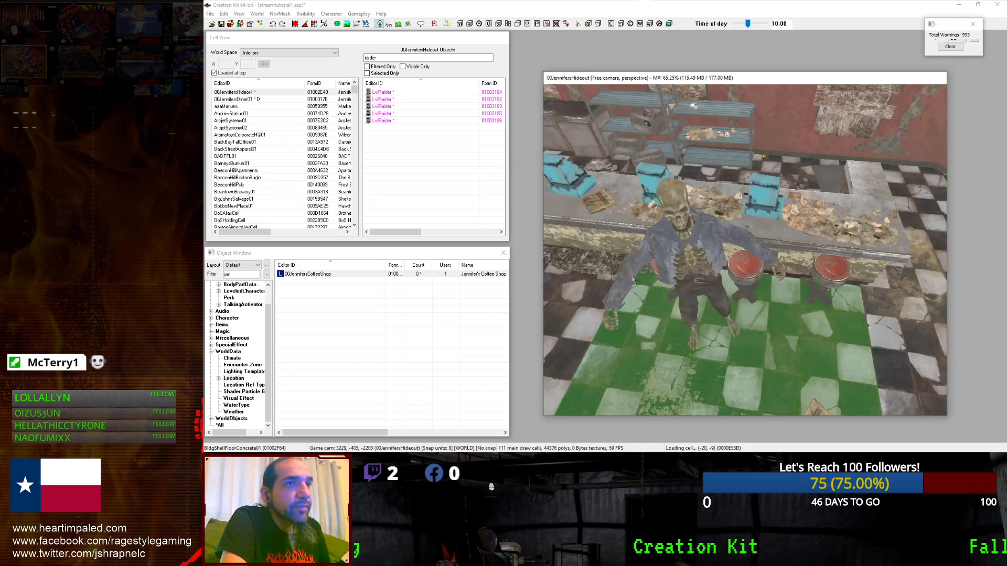
{"action": "scroll", "coordinate": [671, 273], "scroll_direction": "down", "scroll_amount": 2}
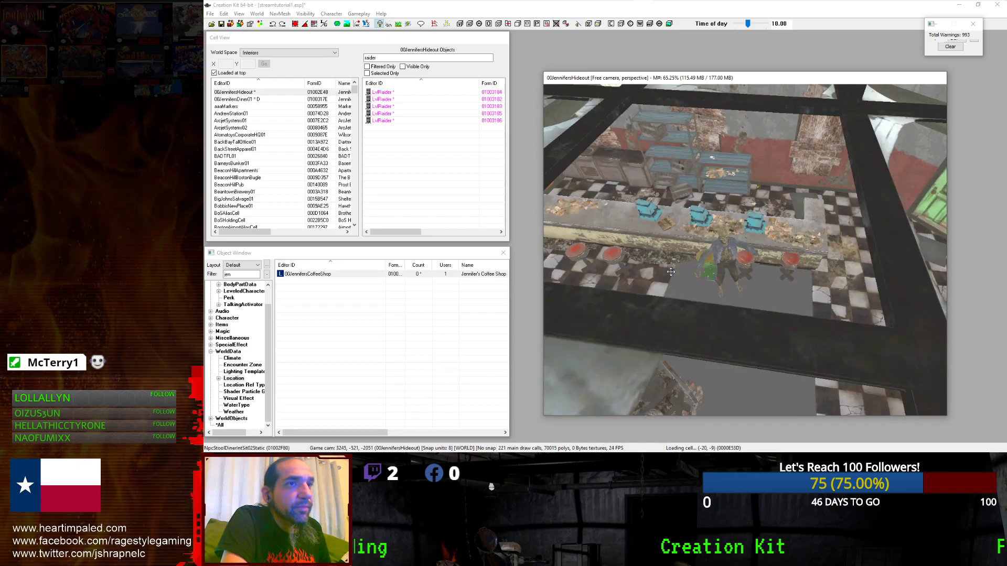
{"action": "middle_click_drag", "start_coordinate": [671, 272], "coordinate": [656, 264]}
{"action": "scroll", "coordinate": [657, 265], "scroll_direction": "up", "scroll_amount": 2}
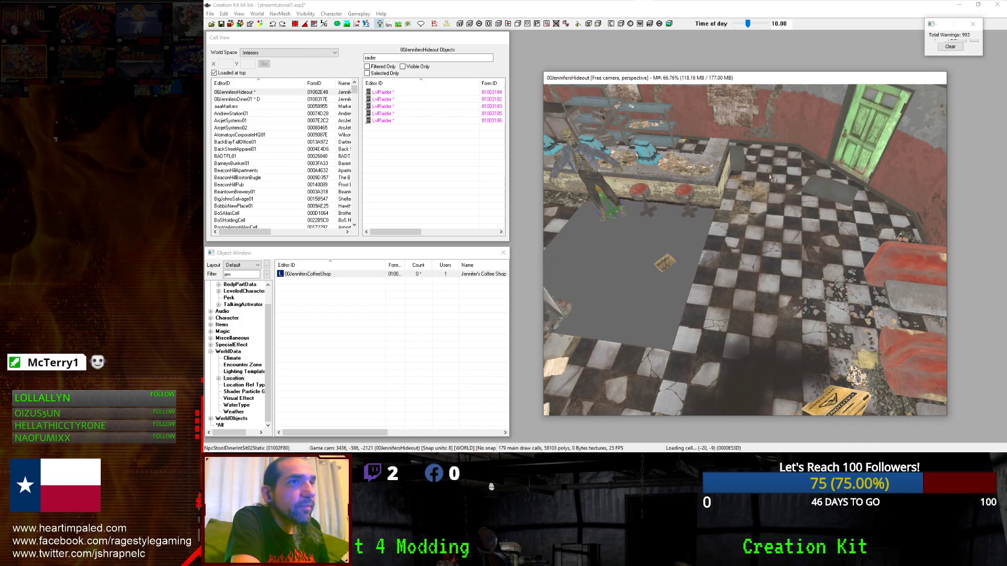
Delete the remaining clothed skeleton standing in front of the counter stools.
{"action": "scroll", "coordinate": [769, 174], "scroll_direction": "down", "scroll_amount": 2}
{"action": "scroll", "coordinate": [734, 194], "scroll_direction": "up", "scroll_amount": 3}
{"action": "middle_click_drag", "start_coordinate": [629, 194], "coordinate": [708, 215]}
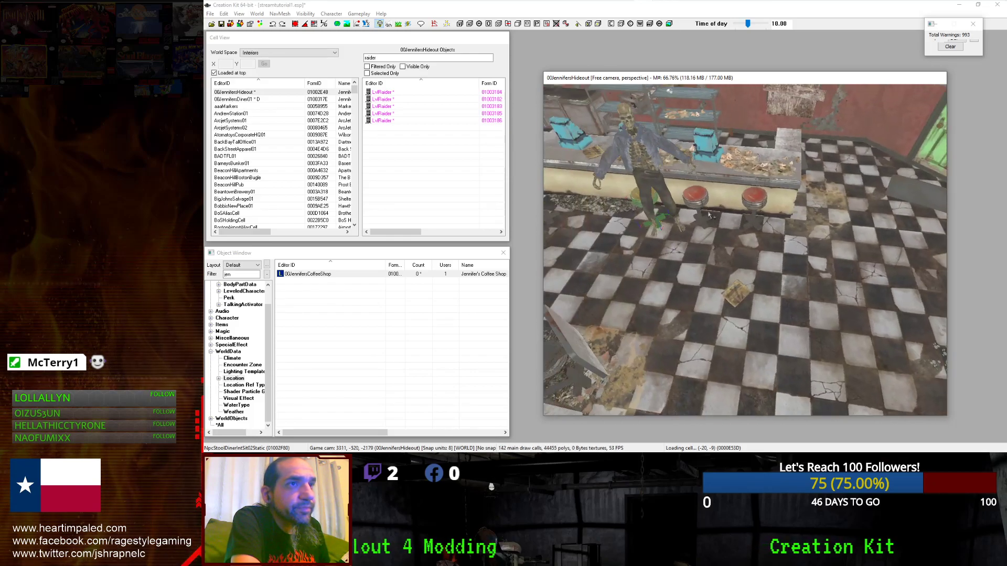
{"action": "left_click", "coordinate": [673, 182]}
{"action": "key", "text": "Delete"}
Examine the rest of the coffee shop interior for any leftover skeletons.
{"action": "middle_click_drag", "start_coordinate": [674, 182], "coordinate": [598, 142]}
{"action": "scroll", "coordinate": [681, 210], "scroll_direction": "down", "scroll_amount": 2}
{"action": "middle_click_drag", "start_coordinate": [698, 231], "coordinate": [729, 178]}
{"action": "scroll", "coordinate": [729, 178], "scroll_direction": "up", "scroll_amount": 5}
{"action": "scroll", "coordinate": [718, 160], "scroll_direction": "down", "scroll_amount": 5}
{"action": "middle_click_drag", "start_coordinate": [717, 157], "coordinate": [780, 175]}
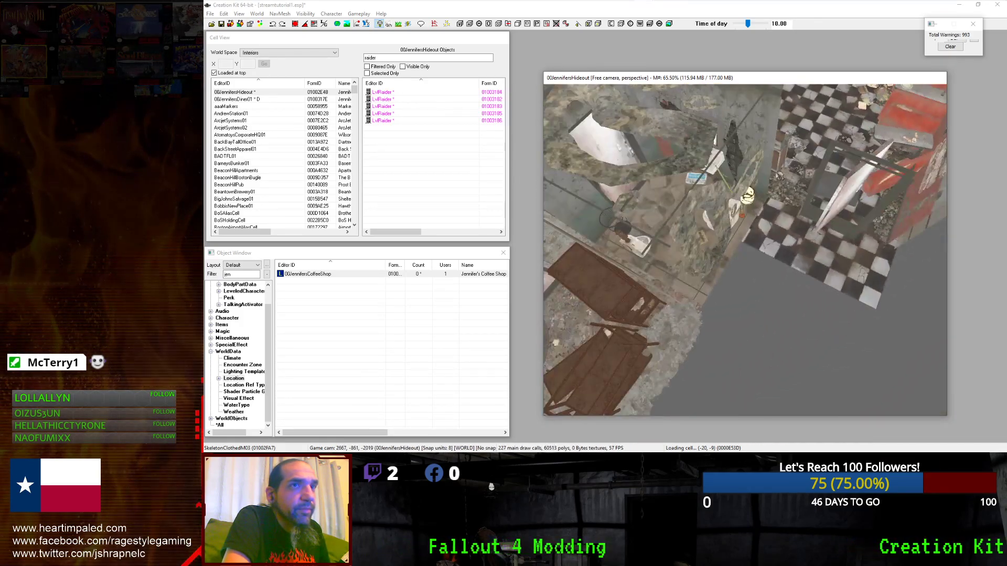
{"action": "scroll", "coordinate": [780, 176], "scroll_direction": "down", "scroll_amount": 4}
{"action": "scroll", "coordinate": [761, 184], "scroll_direction": "up", "scroll_amount": 5}
{"action": "middle_click_drag", "start_coordinate": [724, 157], "coordinate": [695, 189]}
{"action": "scroll", "coordinate": [743, 216], "scroll_direction": "down", "scroll_amount": 2}
{"action": "scroll", "coordinate": [694, 189], "scroll_direction": "down", "scroll_amount": 3}
{"action": "scroll", "coordinate": [694, 190], "scroll_direction": "up", "scroll_amount": 1}
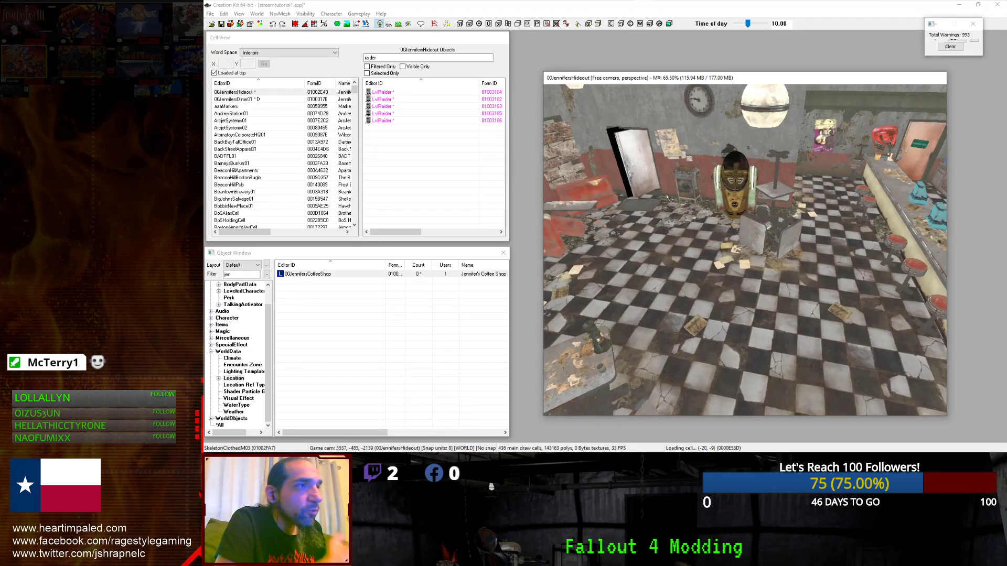
Open the 00JennifersCoffeeShop location, check its listed actors including 00EQJennifer, accept the record and save the plugin.
{"action": "double_click", "coordinate": [307, 273]}
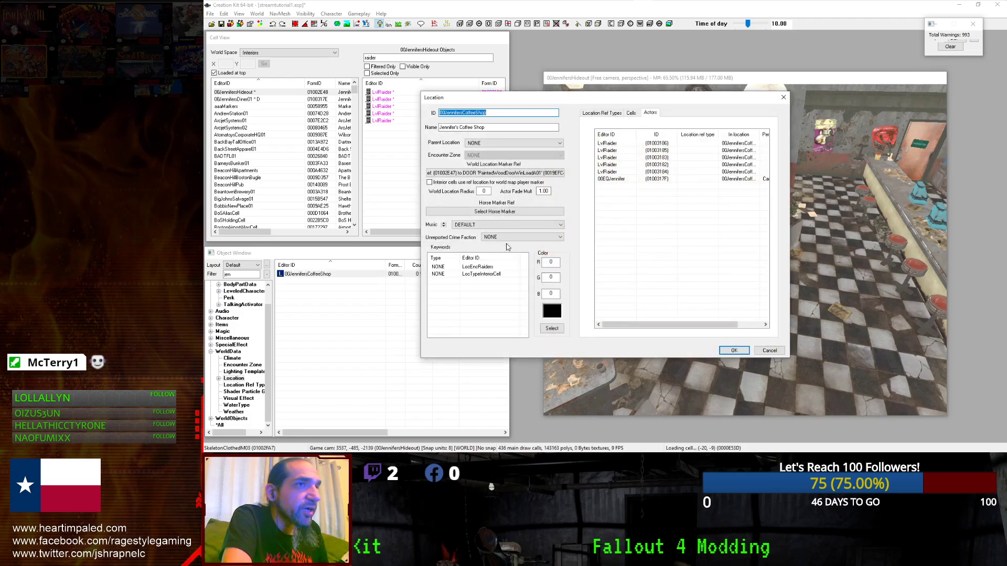
{"action": "left_click", "coordinate": [607, 179]}
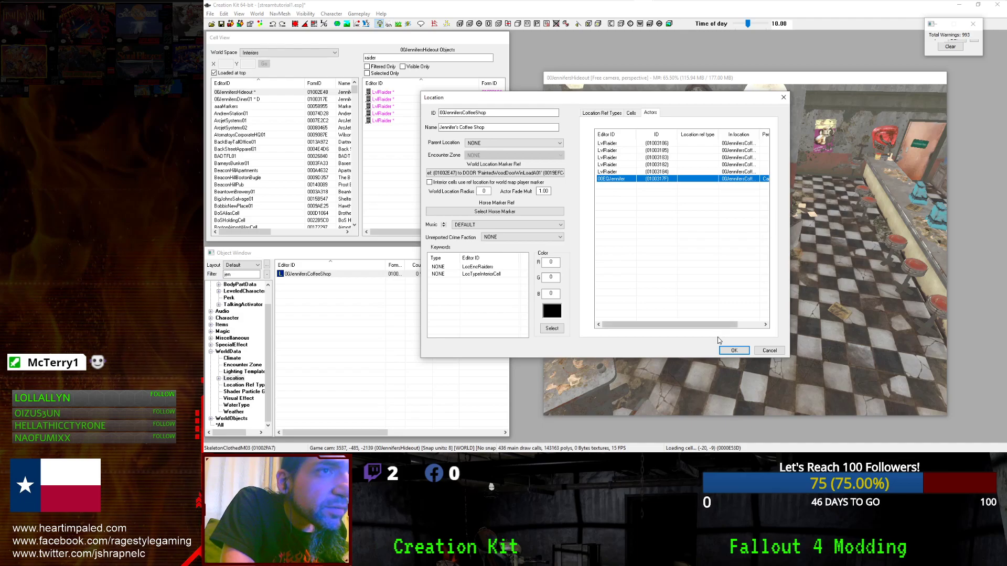
{"action": "left_click", "coordinate": [734, 350]}
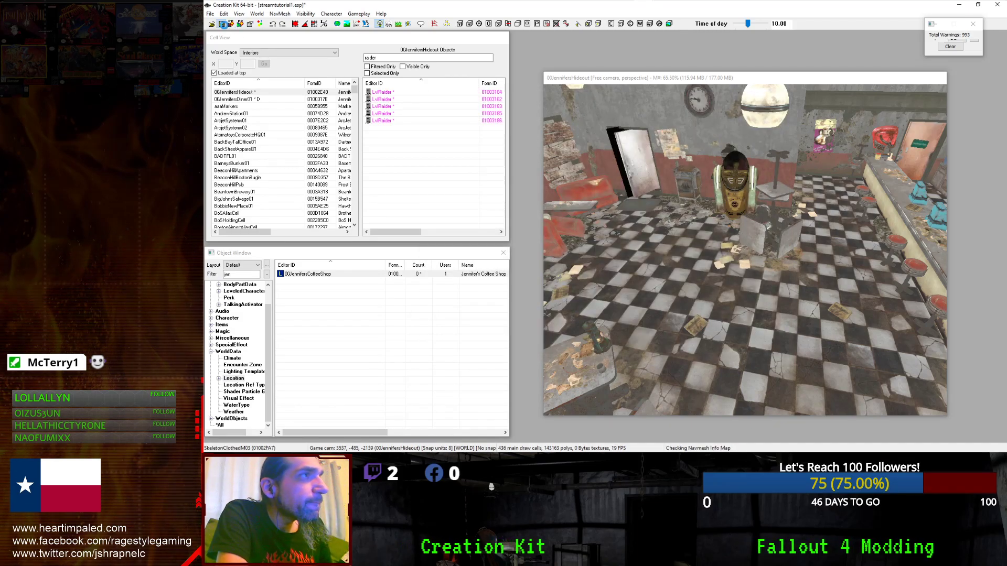
Reload the 00JennifersHideout cell and look over the room from the counter to the green door.
{"action": "scroll", "coordinate": [635, 174], "scroll_direction": "down", "scroll_amount": 6}
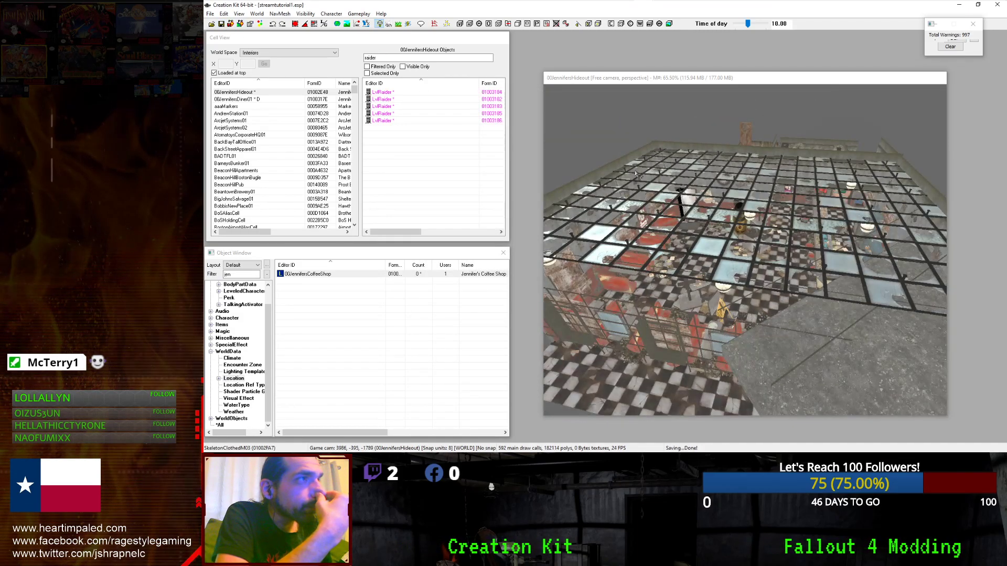
{"action": "scroll", "coordinate": [637, 174], "scroll_direction": "up", "scroll_amount": 3}
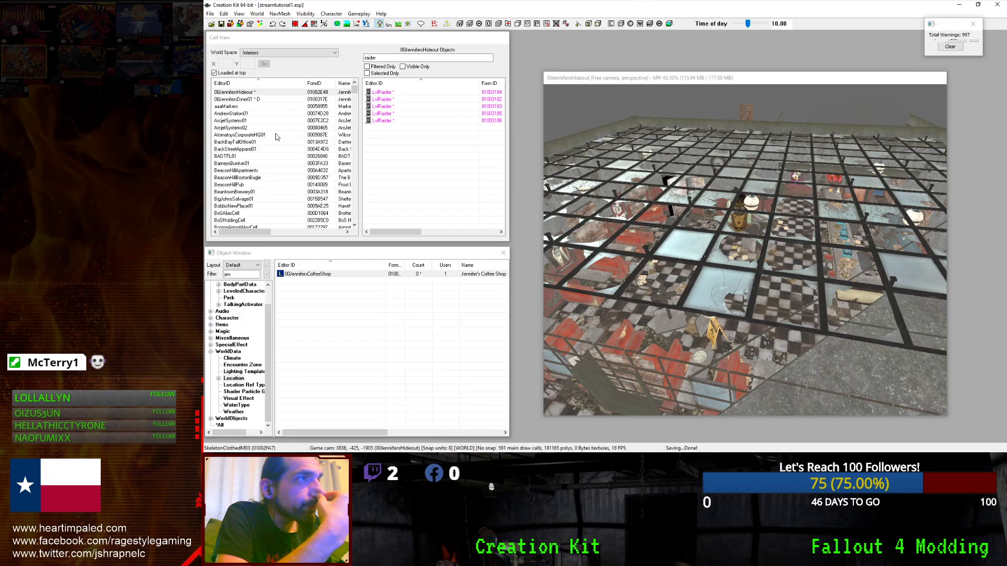
{"action": "left_click", "coordinate": [261, 94]}
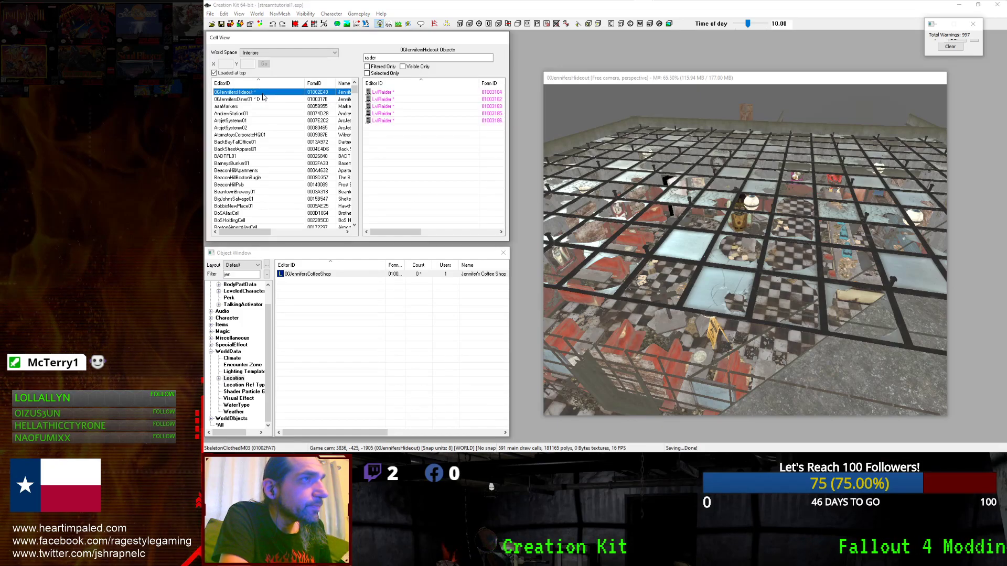
{"action": "double_click", "coordinate": [263, 95]}
{"action": "scroll", "coordinate": [594, 195], "scroll_direction": "down", "scroll_amount": 5}
{"action": "middle_click_drag", "start_coordinate": [594, 195], "coordinate": [742, 207]}
{"action": "scroll", "coordinate": [742, 208], "scroll_direction": "up", "scroll_amount": 5}
{"action": "scroll", "coordinate": [742, 207], "scroll_direction": "up", "scroll_amount": 1}
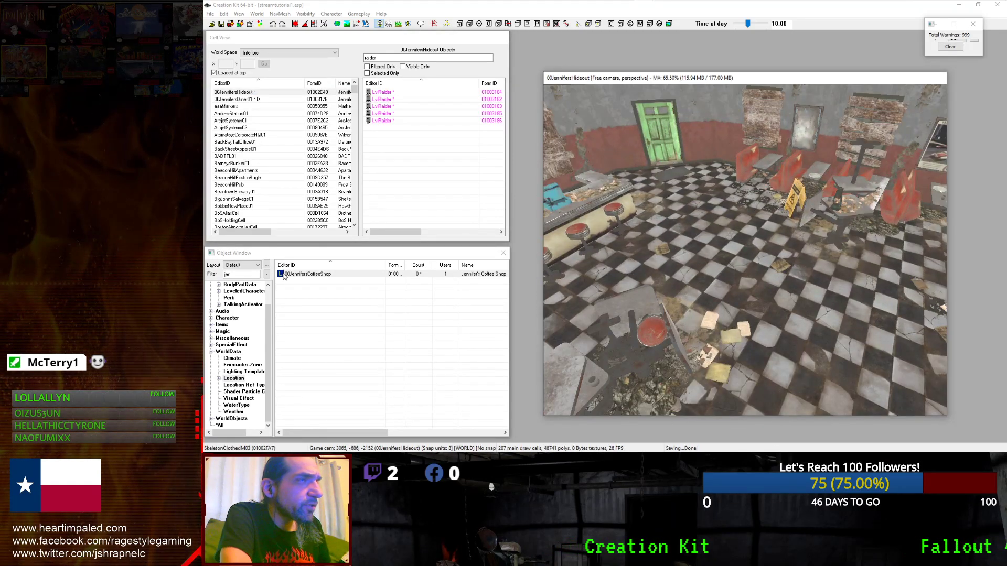
Filter the objects by "emmanuel", open 00EmmanuelQuest and review its existing quest aliases.
{"action": "left_click", "coordinate": [241, 274]}
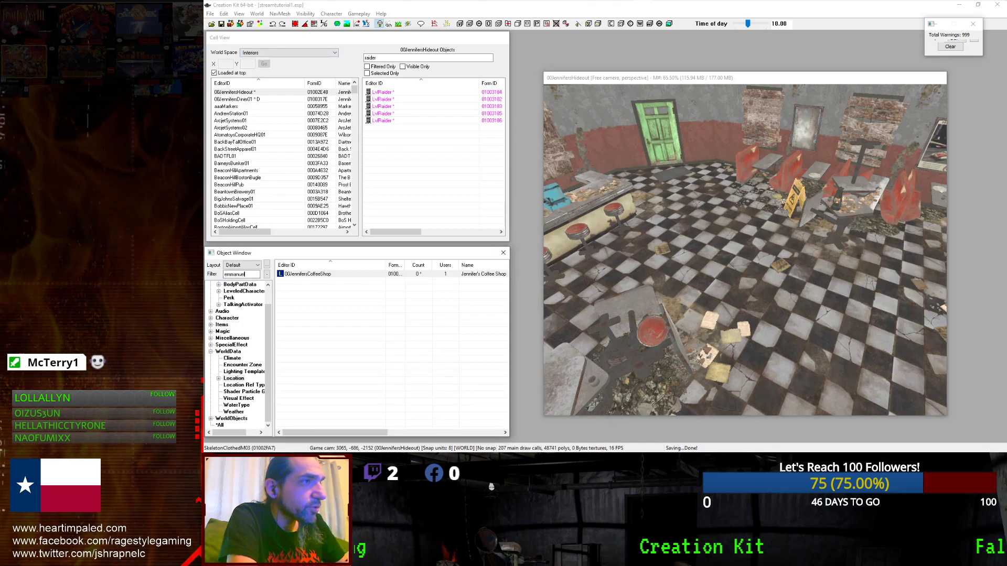
{"action": "left_click", "coordinate": [227, 318]}
{"action": "double_click", "coordinate": [293, 289]}
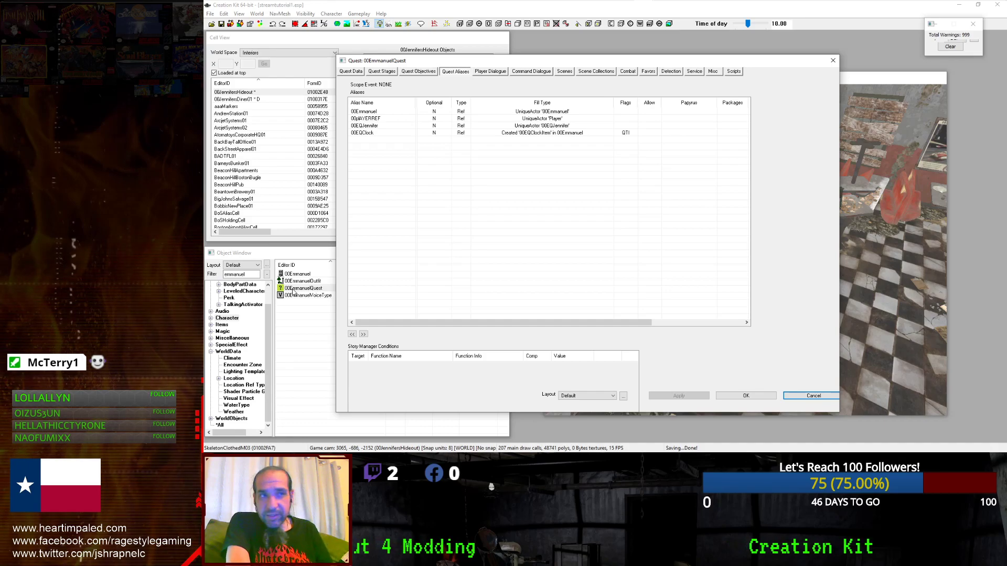
{"action": "left_click", "coordinate": [514, 133]}
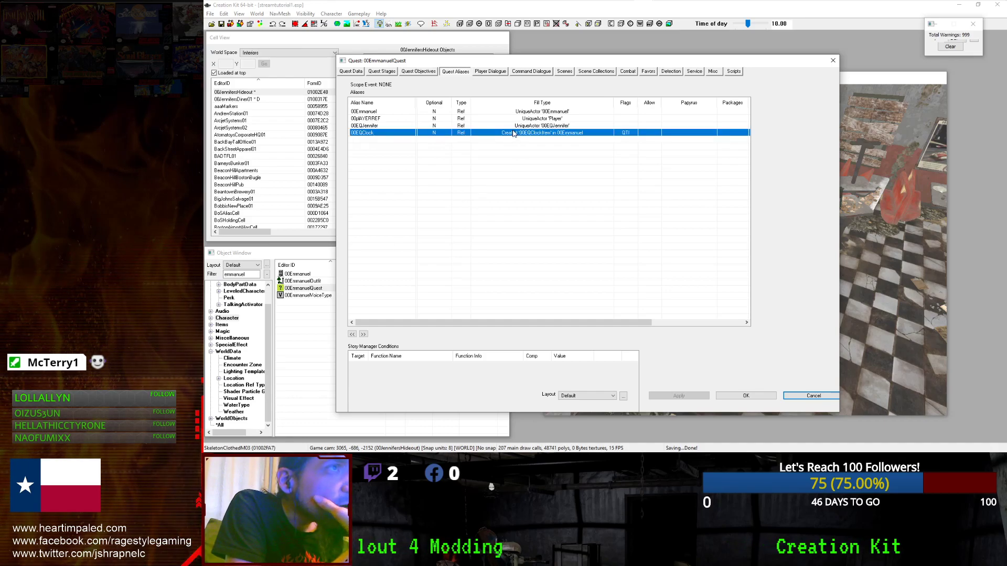
{"action": "left_click", "coordinate": [490, 126]}
{"action": "left_click", "coordinate": [487, 119]}
{"action": "left_click", "coordinate": [486, 112]}
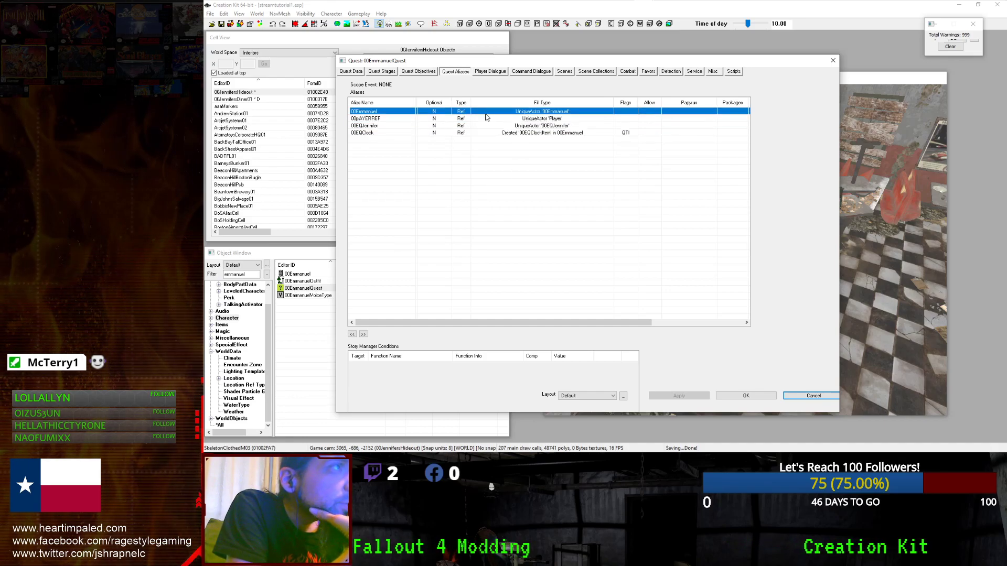
Create a new reference collection alias in the quest and set its fill type to Location Alias Reference.
{"action": "right_click", "coordinate": [452, 156]}
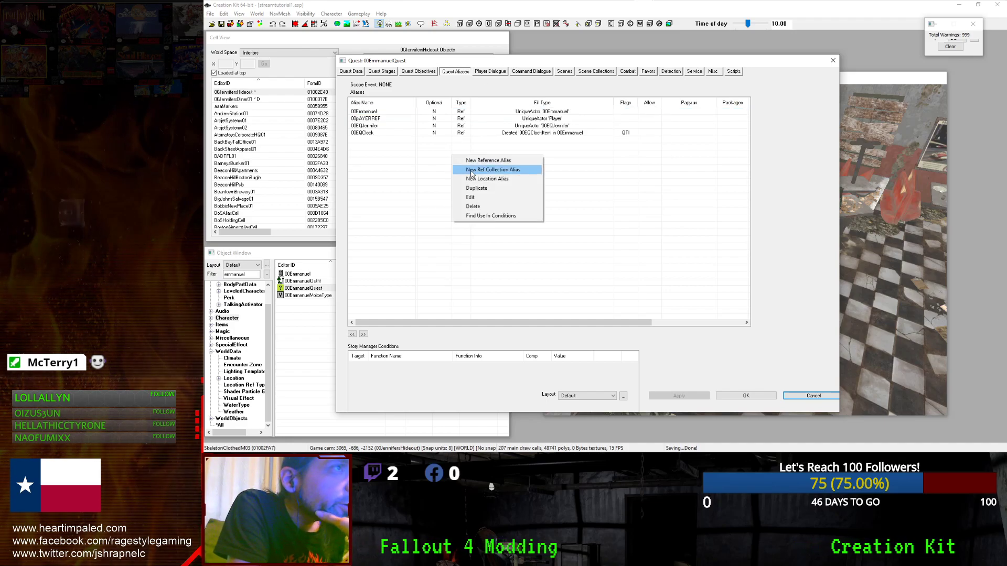
{"action": "left_click", "coordinate": [504, 169]}
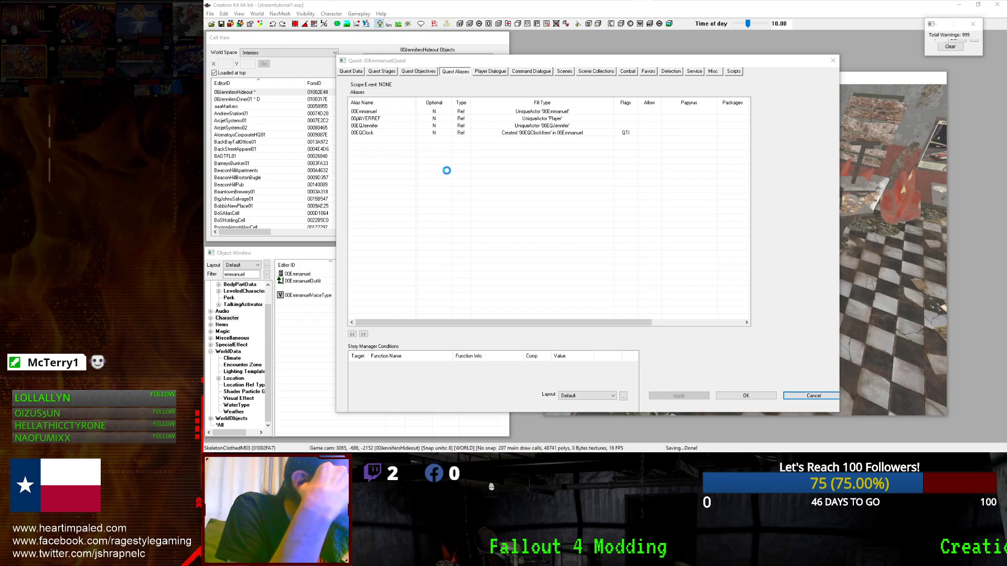
{"action": "left_click", "coordinate": [391, 89]}
{"action": "left_click", "coordinate": [487, 88]}
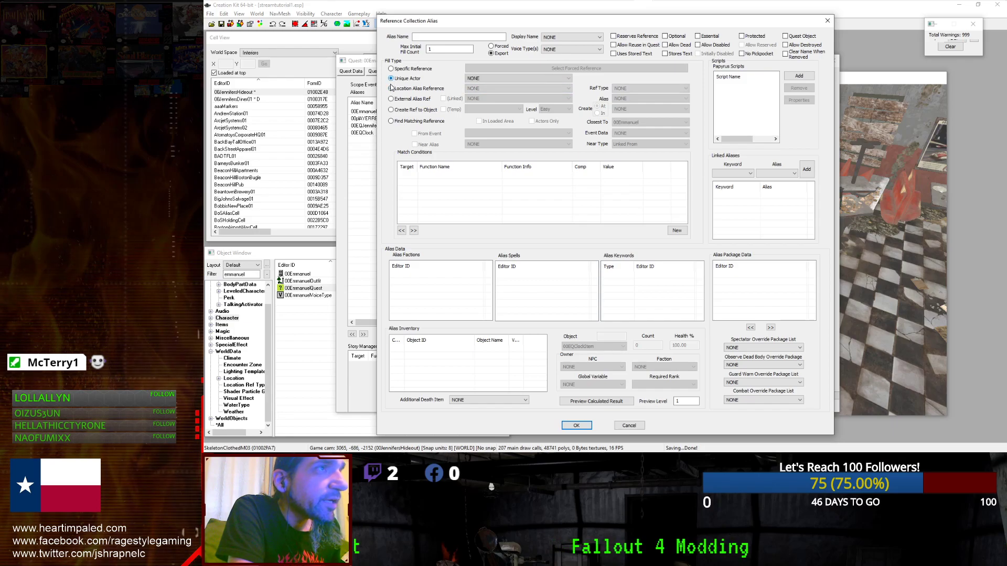
{"action": "left_click", "coordinate": [391, 89]}
{"action": "left_click", "coordinate": [537, 92]}
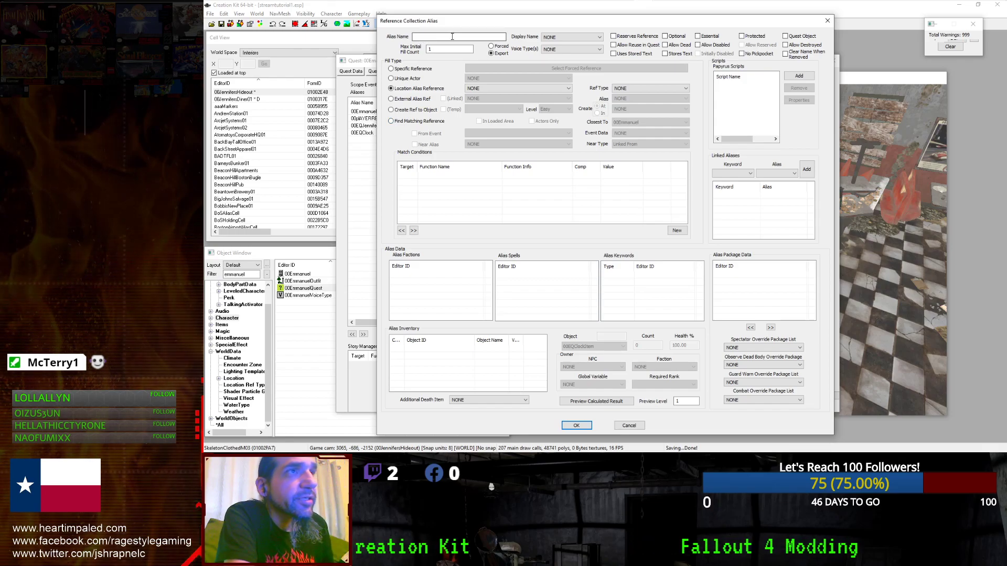
Check the alias's display name choices and compare the choices offered by the Unique Actor and Location Alias Reference fill types.
{"action": "left_click", "coordinate": [571, 37]}
{"action": "left_click", "coordinate": [533, 69]}
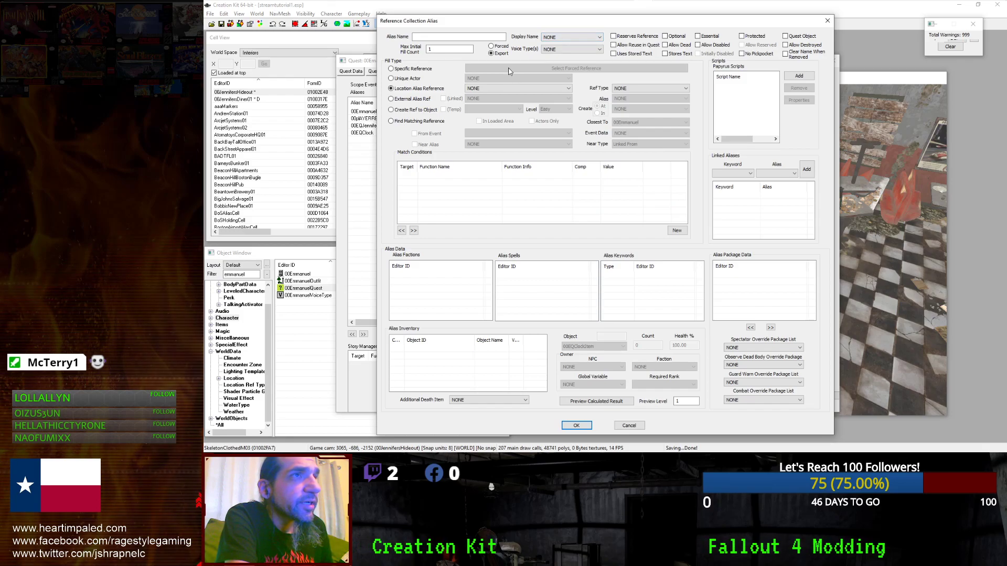
{"action": "left_click", "coordinate": [391, 78]}
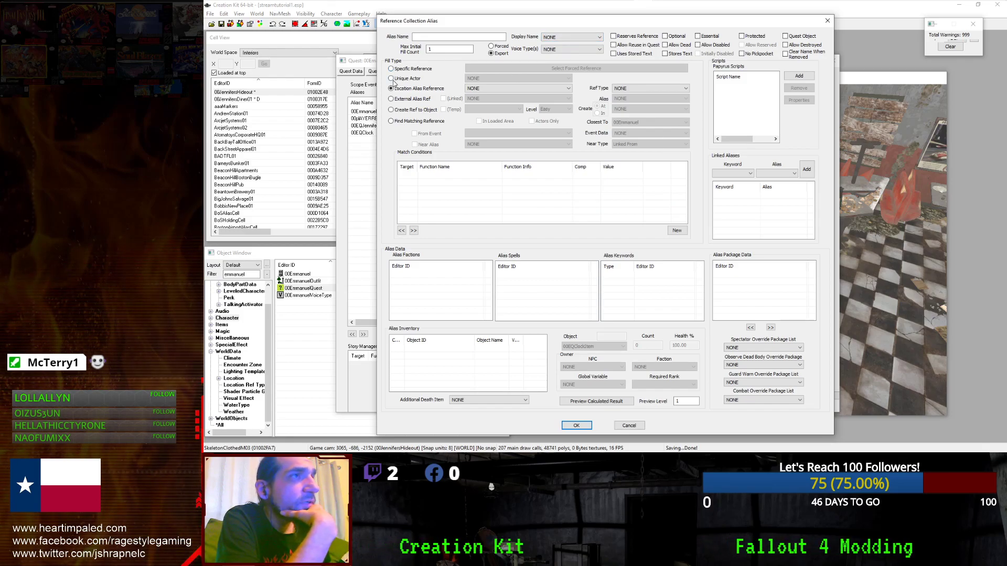
{"action": "left_click", "coordinate": [483, 79]}
{"action": "left_click", "coordinate": [485, 79]}
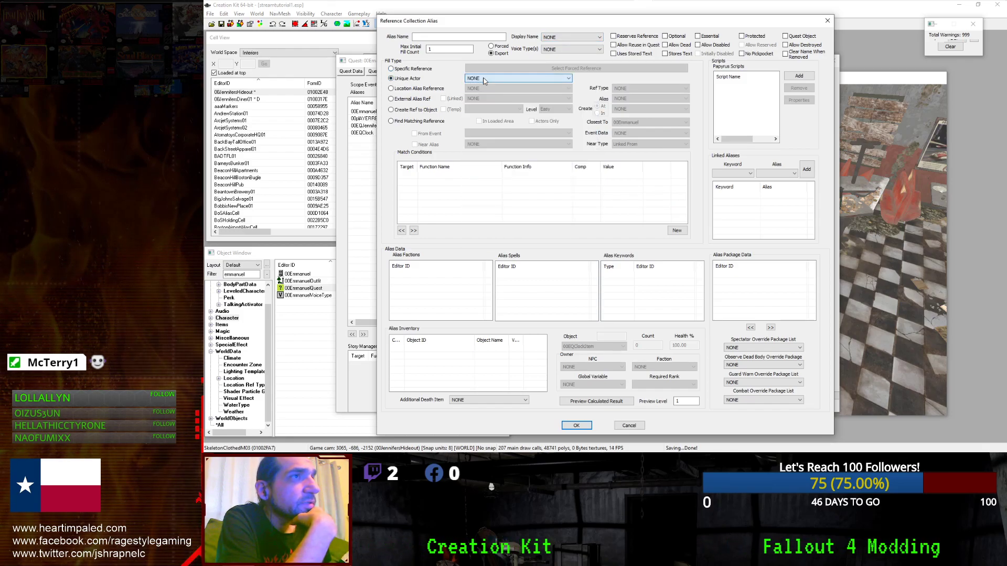
{"action": "left_click", "coordinate": [392, 88]}
{"action": "left_click", "coordinate": [499, 89]}
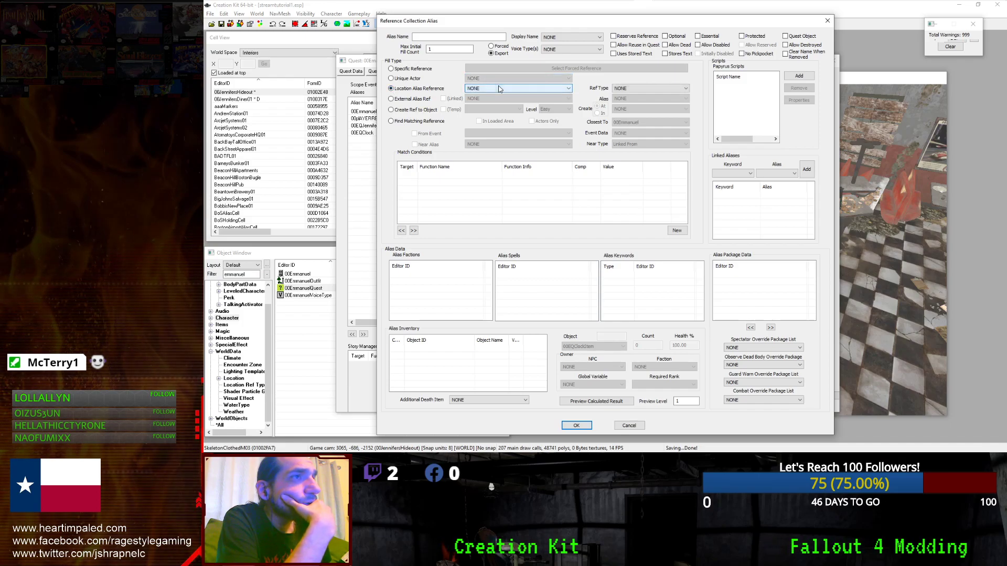
Discard the open reference collection alias and start a location alias filled by the specific location 00JennifersCoffeeShop.
{"action": "left_click", "coordinate": [629, 425]}
{"action": "right_click", "coordinate": [457, 183]}
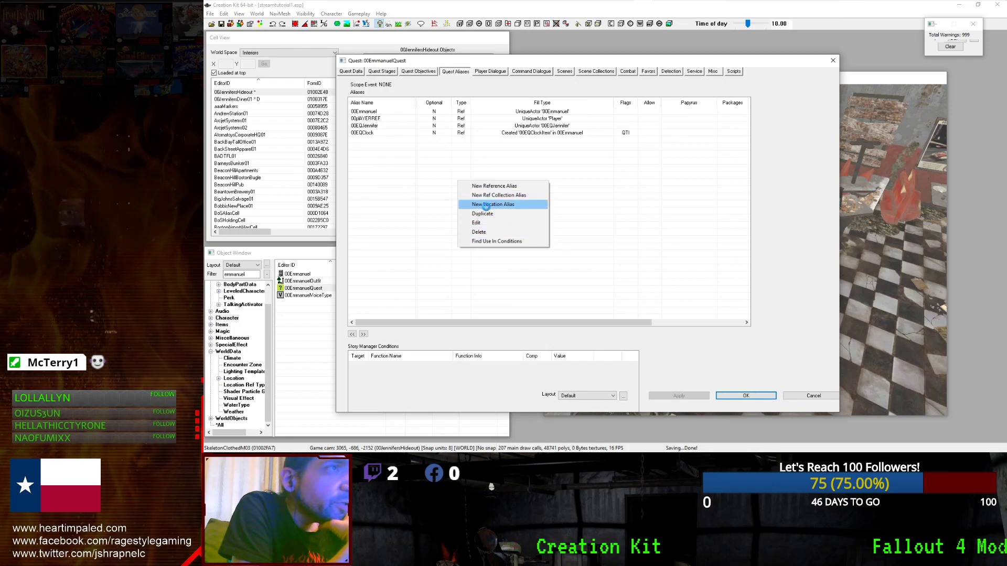
{"action": "left_click", "coordinate": [485, 206]}
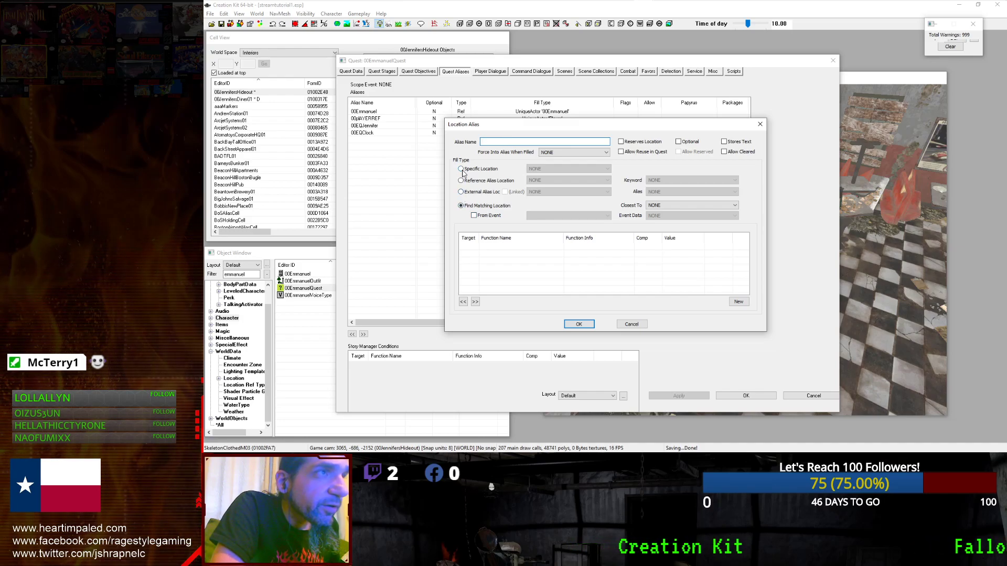
{"action": "left_click", "coordinate": [461, 169]}
{"action": "left_click", "coordinate": [567, 169]}
{"action": "left_click", "coordinate": [559, 183]}
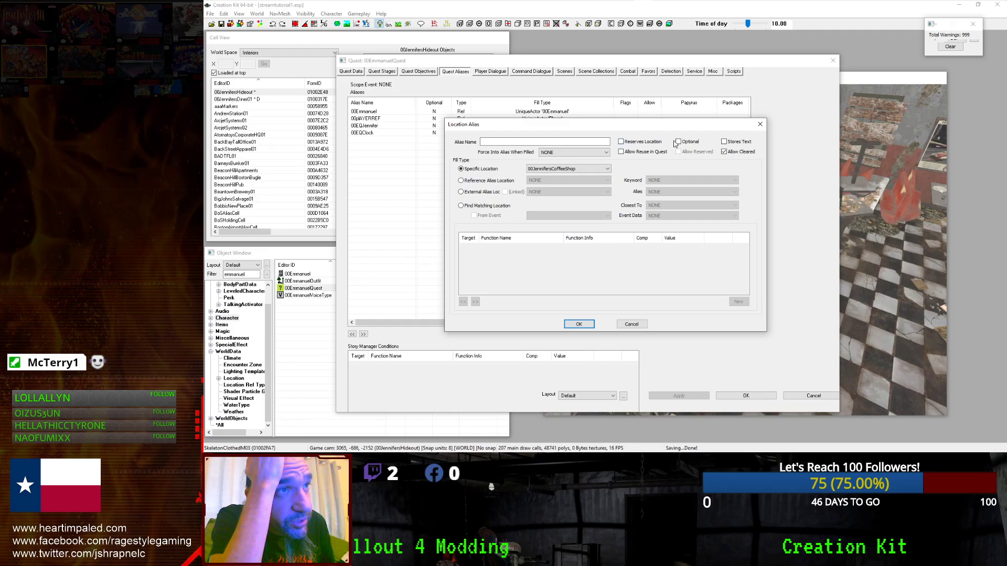
Name the new location alias JensCoffeeLoc and save it to the quest's aliases.
{"action": "left_click", "coordinate": [528, 143]}
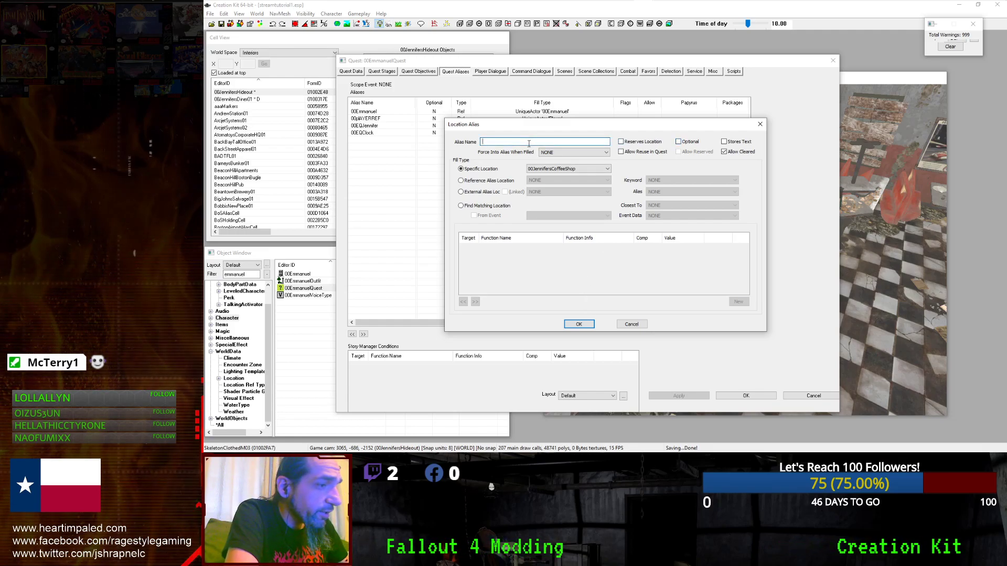
{"action": "type", "text": "JensCoffee"}
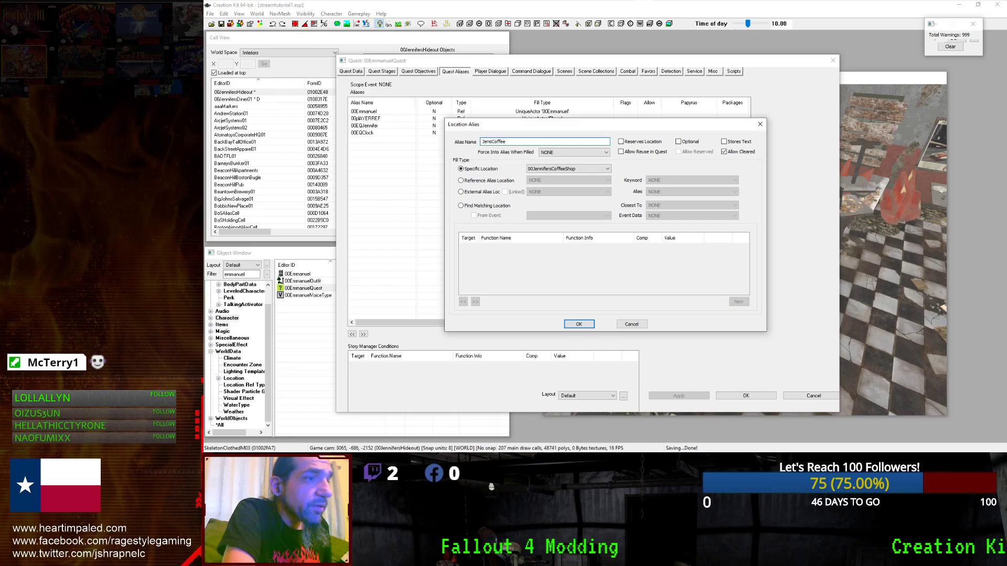
{"action": "type", "text": "Loc"}
{"action": "key", "text": "Return"}
{"action": "left_click", "coordinate": [402, 119]}
{"action": "left_click", "coordinate": [390, 126]}
{"action": "left_click", "coordinate": [396, 133]}
{"action": "left_click", "coordinate": [405, 125]}
{"action": "left_click", "coordinate": [402, 119]}
{"action": "left_click", "coordinate": [401, 126]}
{"action": "left_click", "coordinate": [400, 133]}
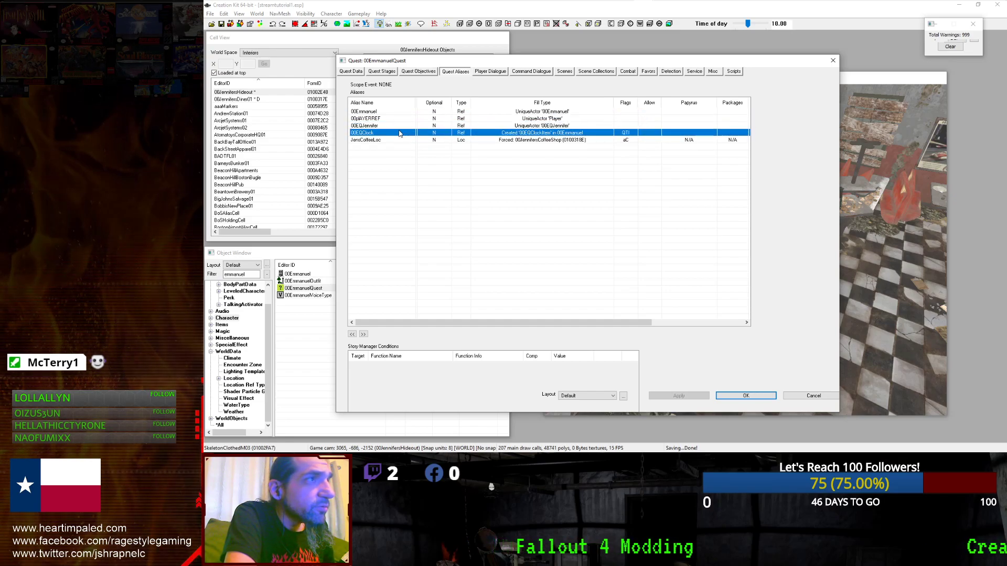
Create a reference collection alias named TheRaiders that is filled by location alias reference from JensCoffeeLoc.
{"action": "right_click", "coordinate": [404, 156]}
{"action": "left_click", "coordinate": [446, 169]}
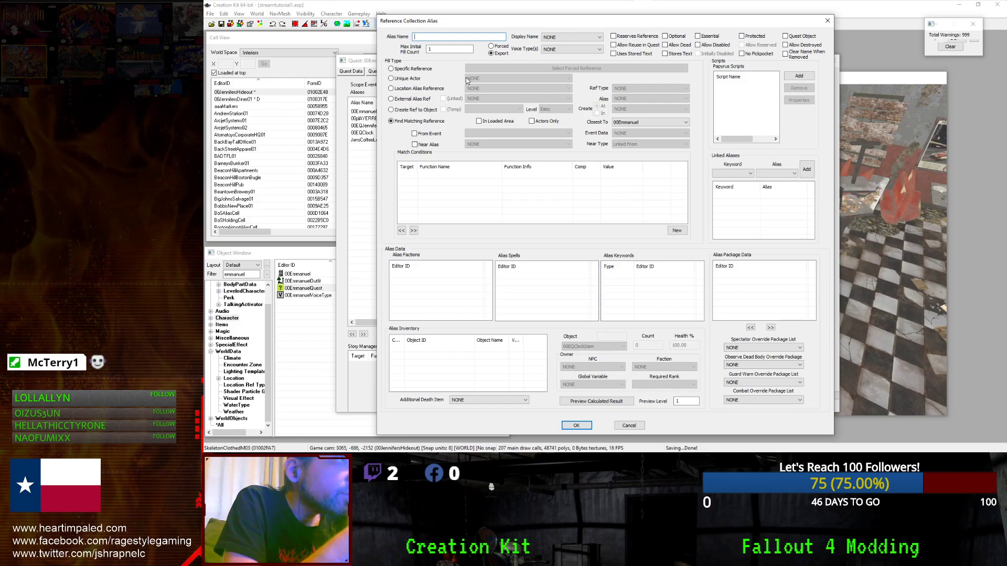
{"action": "left_click", "coordinate": [391, 89]}
{"action": "left_click", "coordinate": [517, 88]}
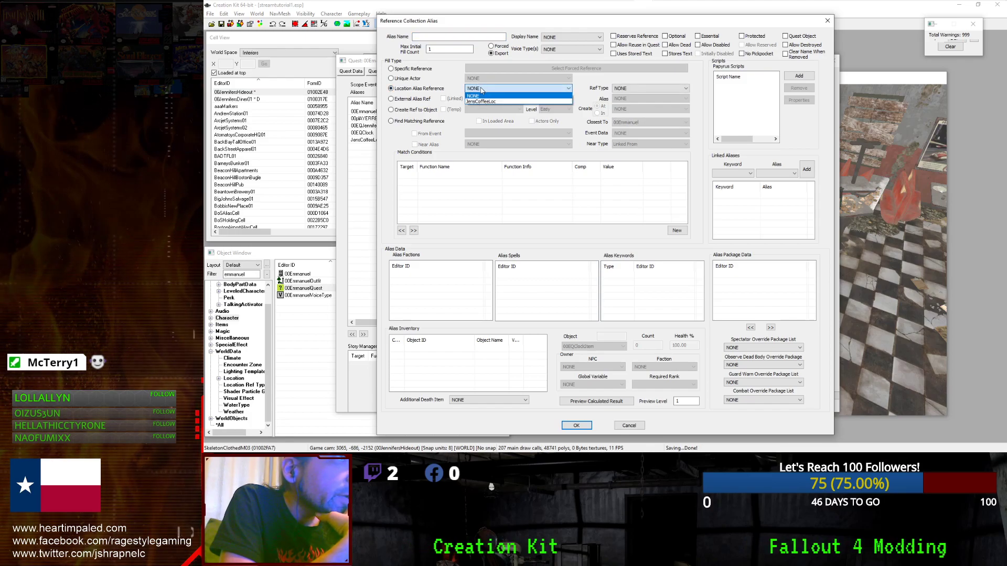
{"action": "left_click", "coordinate": [498, 101]}
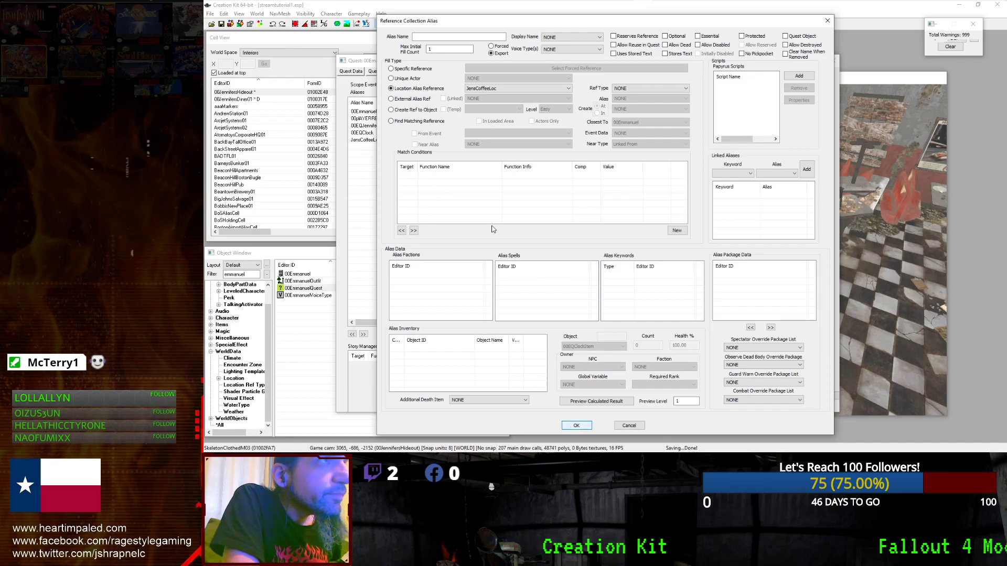
{"action": "left_click", "coordinate": [452, 38]}
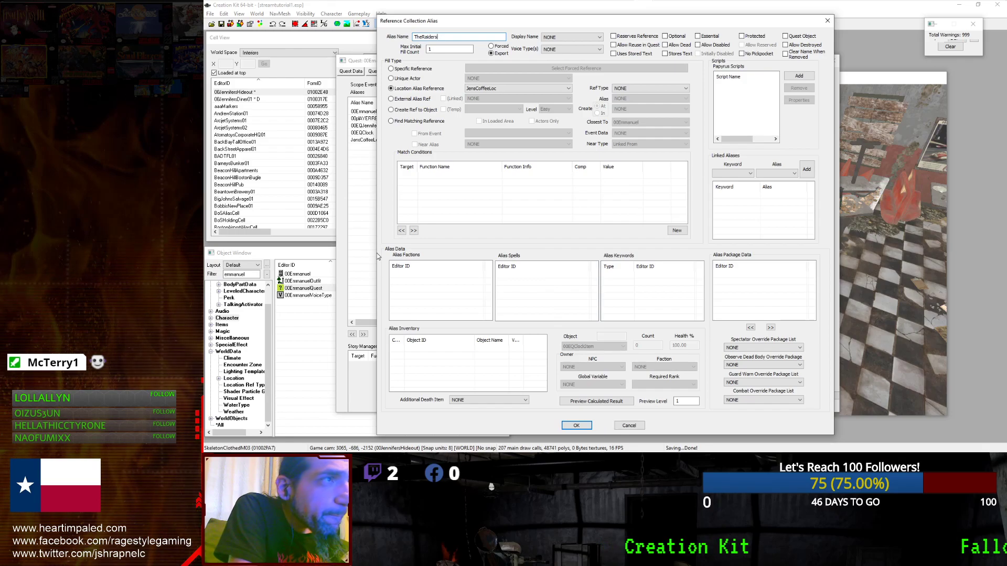
{"action": "left_click", "coordinate": [576, 426]}
Review the TheRaiders alias settings, accept them and save the quest.
{"action": "left_click", "coordinate": [501, 148]}
{"action": "double_click", "coordinate": [506, 147]}
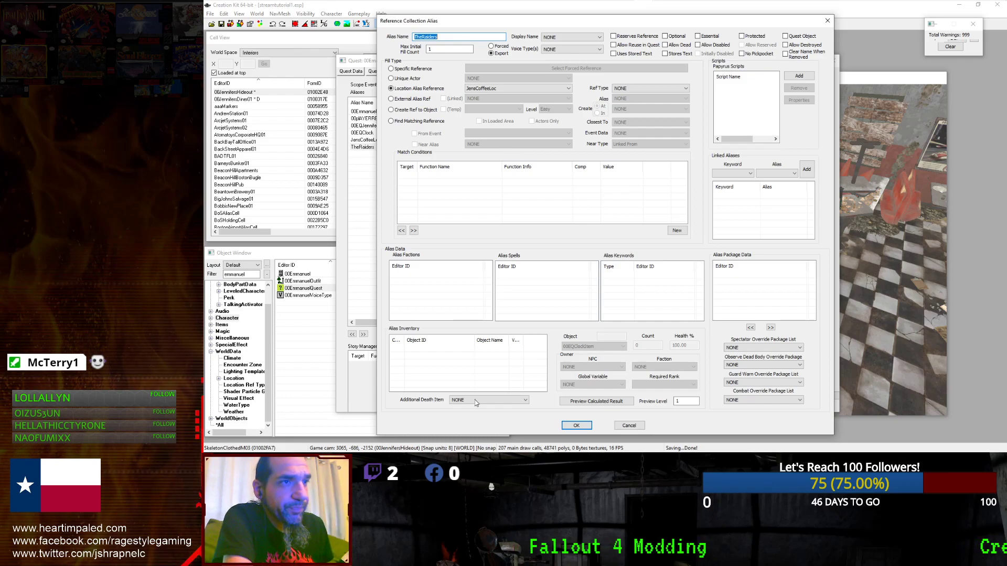
{"action": "left_click", "coordinate": [578, 427]}
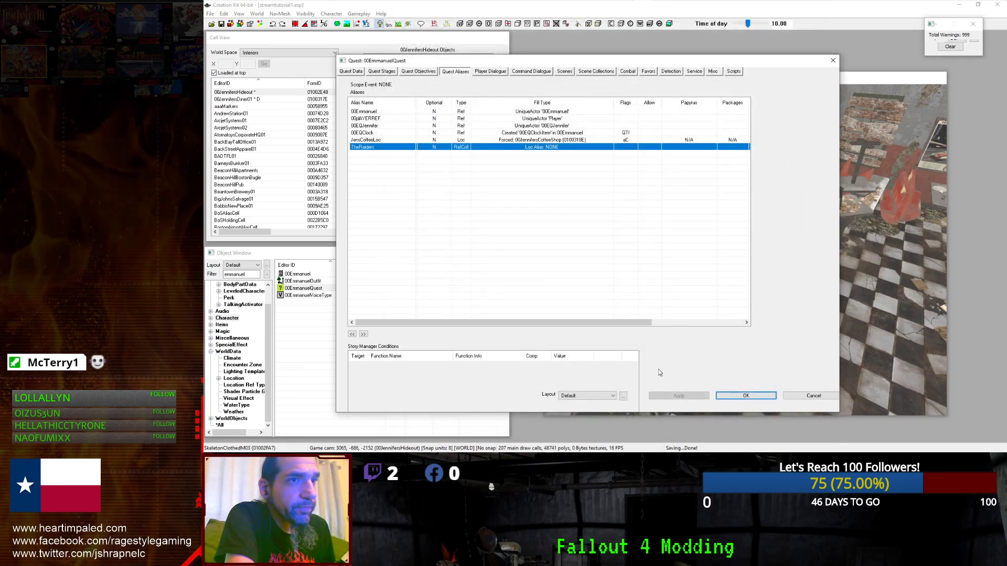
{"action": "left_click", "coordinate": [727, 398]}
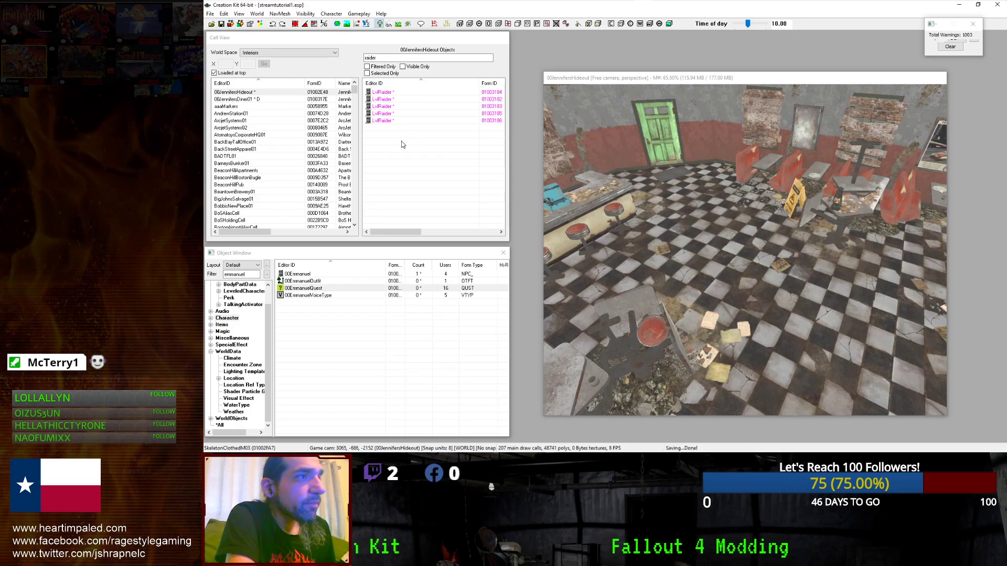
Reopen the TheRaiders alias in 00EmmanuelQuest and start a new match condition using the GetIsID function.
{"action": "double_click", "coordinate": [311, 287]}
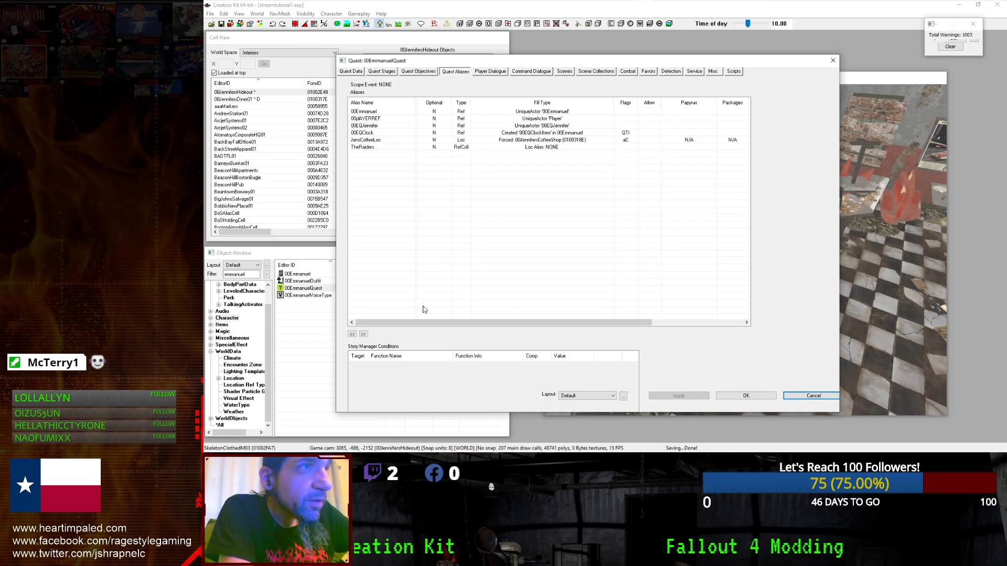
{"action": "double_click", "coordinate": [510, 147]}
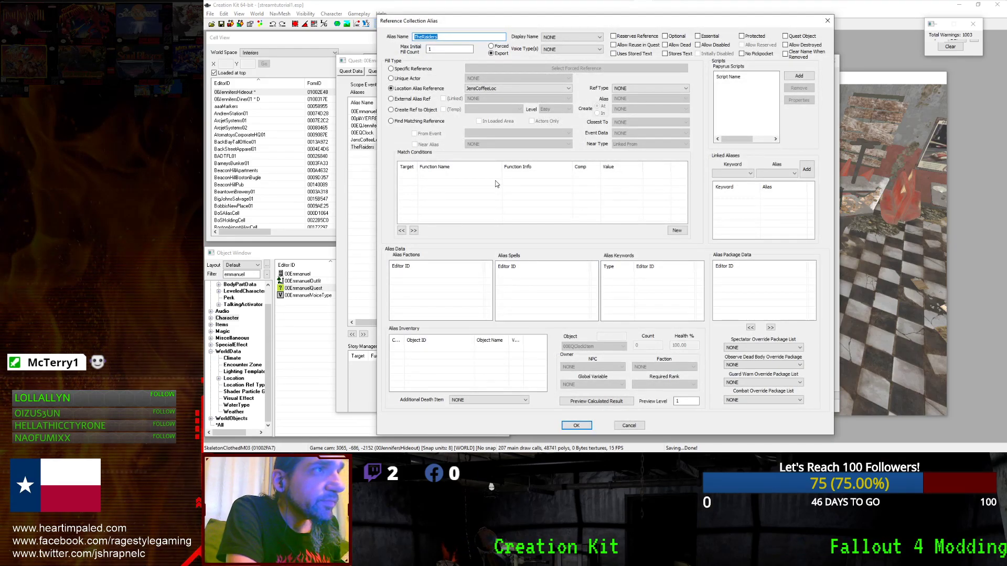
{"action": "right_click", "coordinate": [490, 189]}
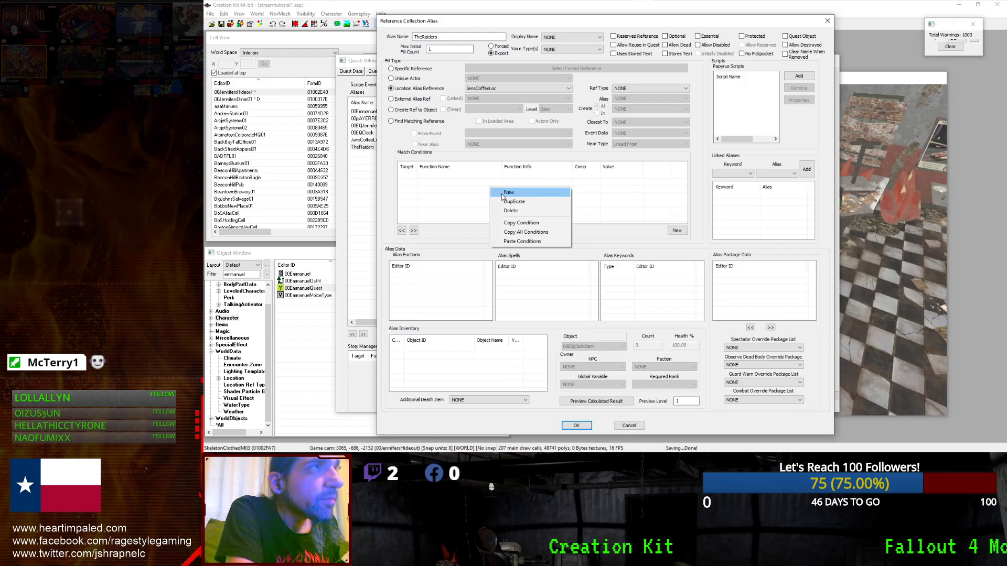
{"action": "left_click", "coordinate": [502, 192]}
{"action": "left_click", "coordinate": [495, 227]}
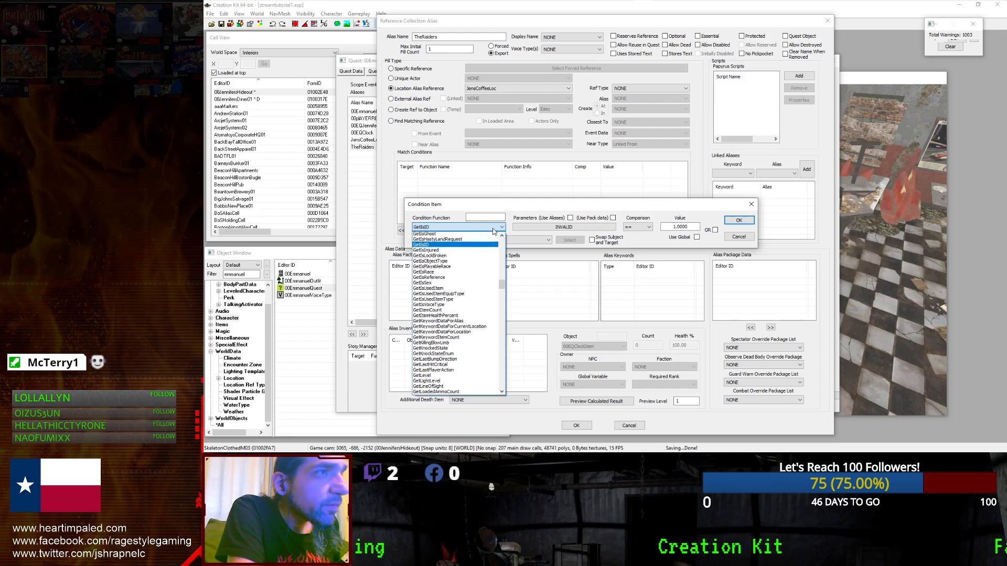
{"action": "left_click", "coordinate": [493, 217]}
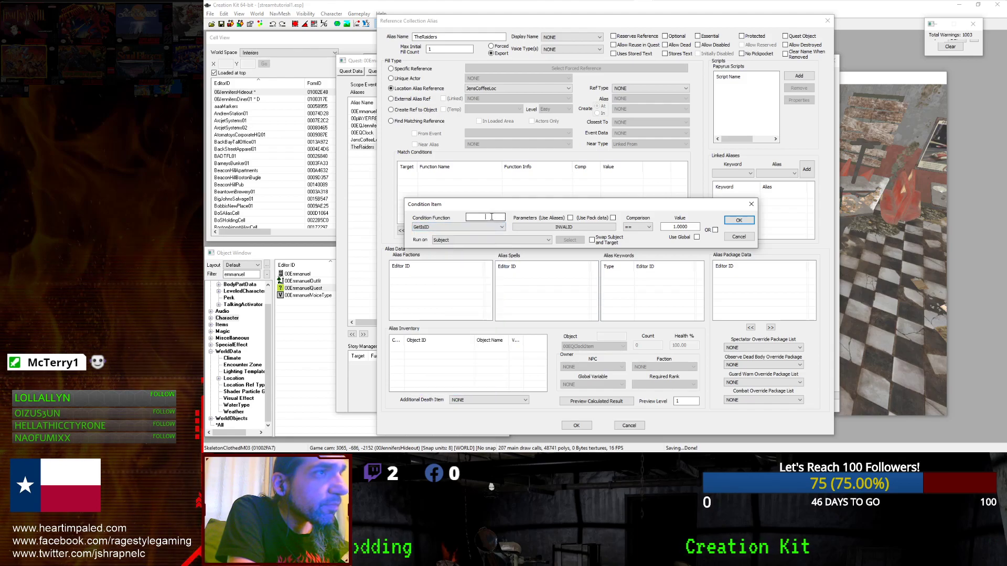
{"action": "left_click", "coordinate": [492, 227]}
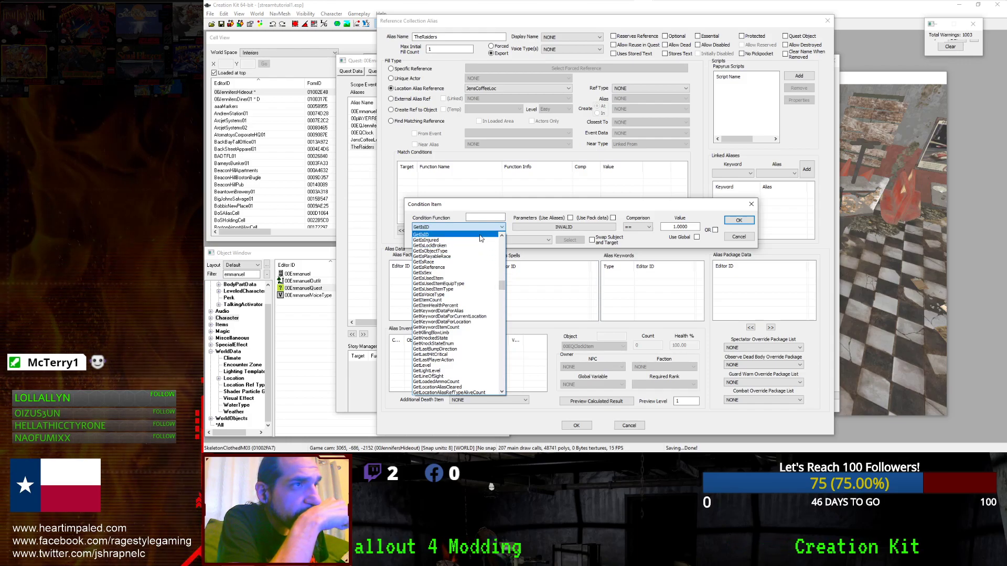
{"action": "left_click", "coordinate": [479, 235]}
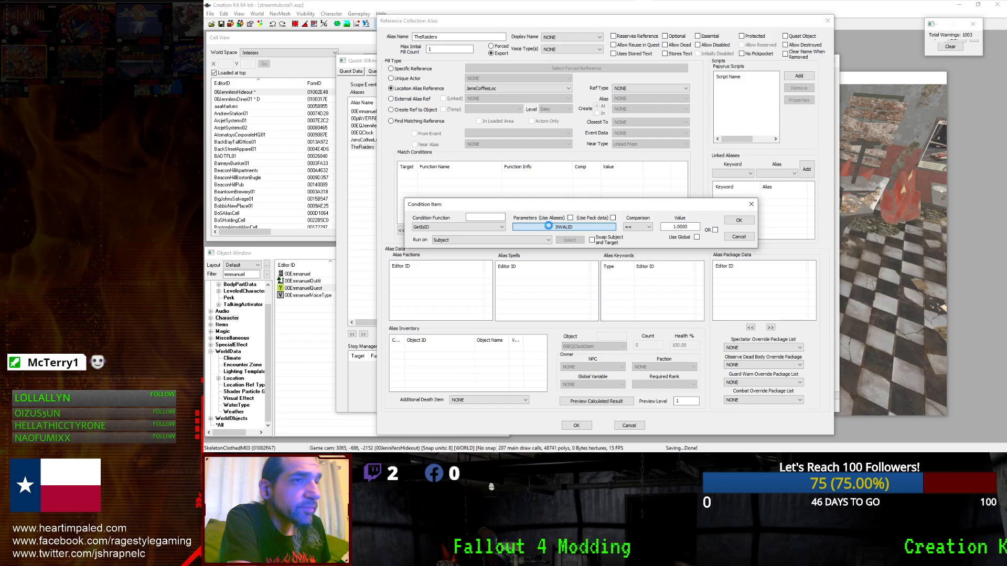
Set the GetIsID condition's object to the LvlRaider actor, and save the condition, alias and quest.
{"action": "left_click", "coordinate": [503, 256]}
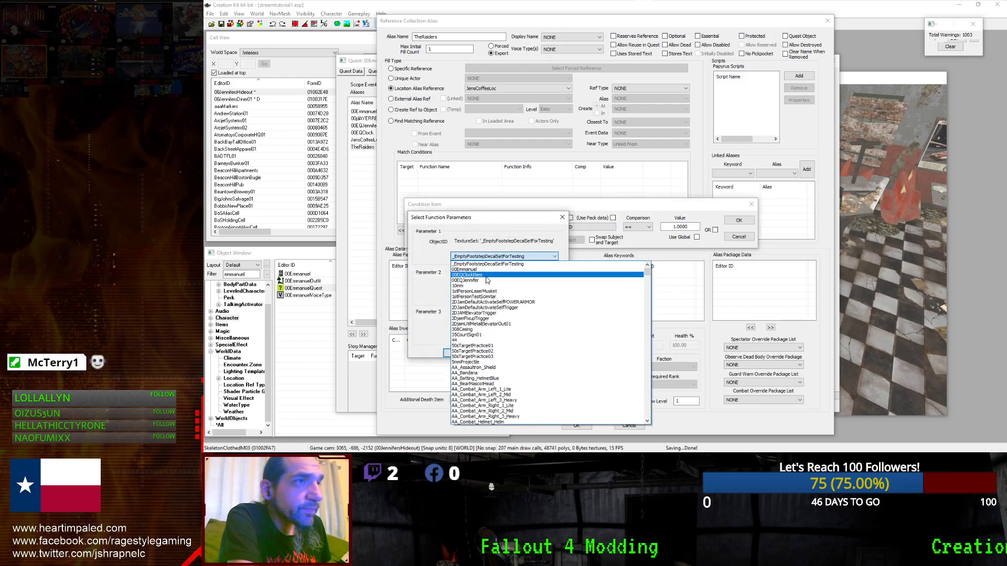
{"action": "type", "text": "lvlr"}
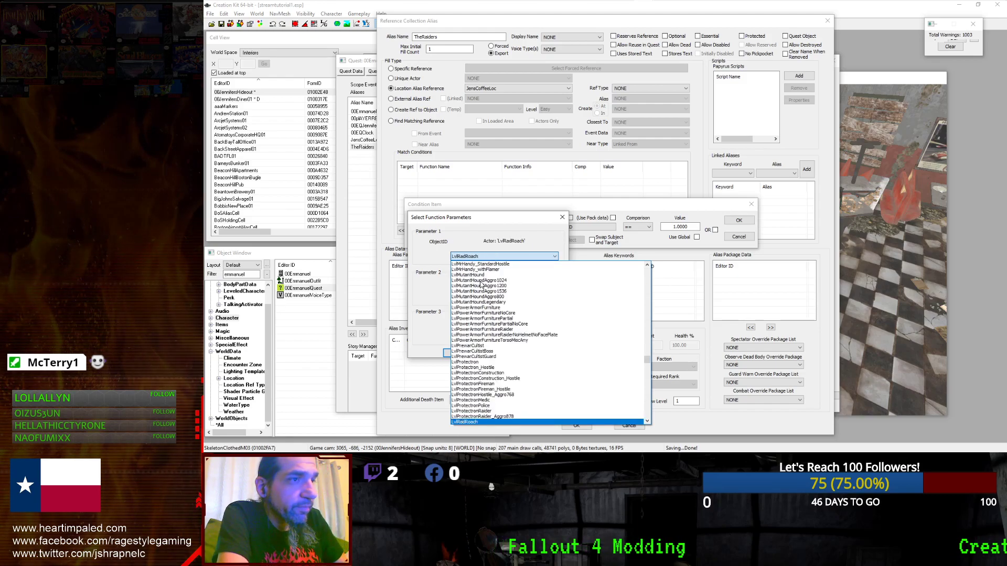
{"action": "scroll", "coordinate": [501, 359], "scroll_direction": "down", "scroll_amount": 6}
{"action": "scroll", "coordinate": [501, 359], "scroll_direction": "down", "scroll_amount": 3}
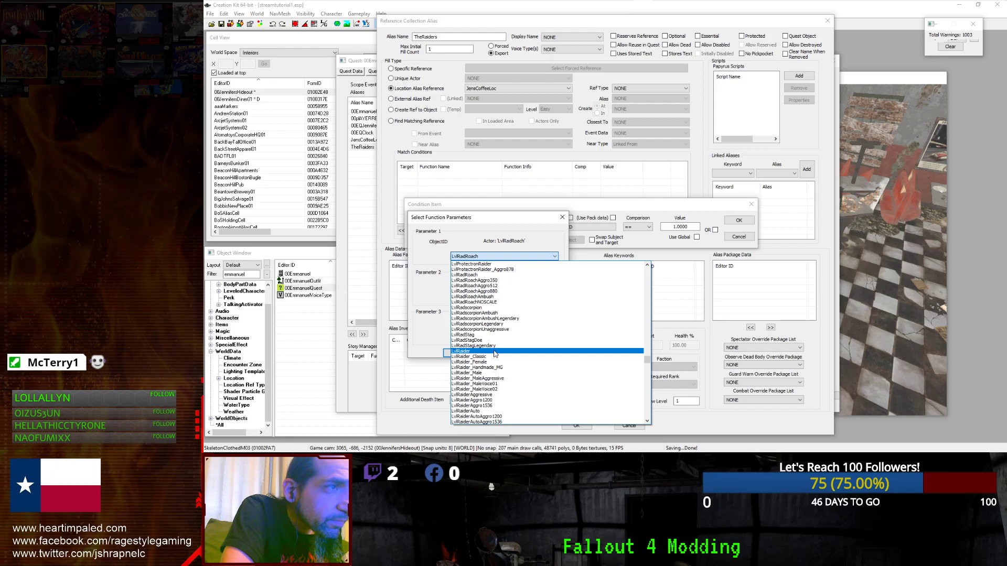
{"action": "left_click", "coordinate": [494, 352]}
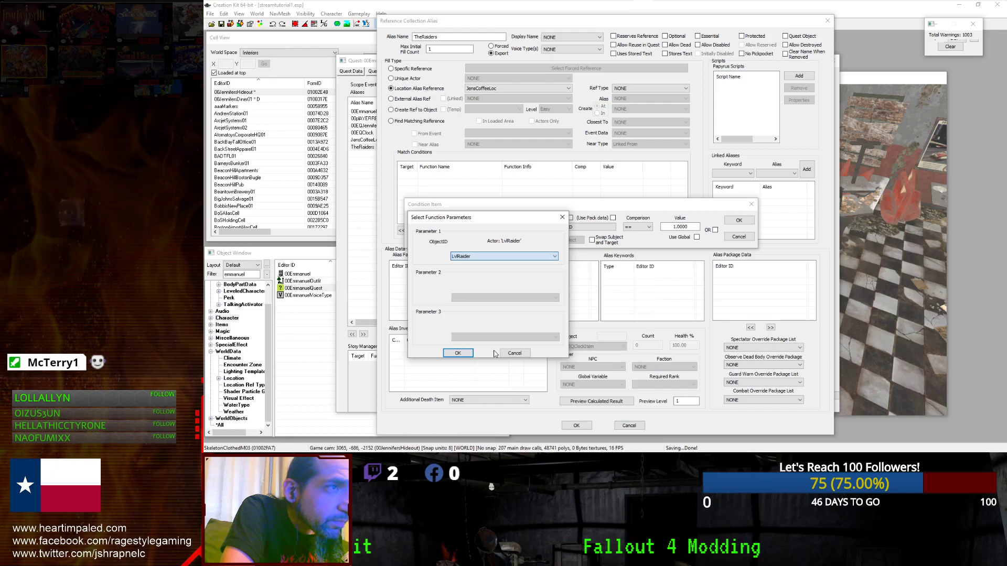
{"action": "left_click", "coordinate": [454, 352]}
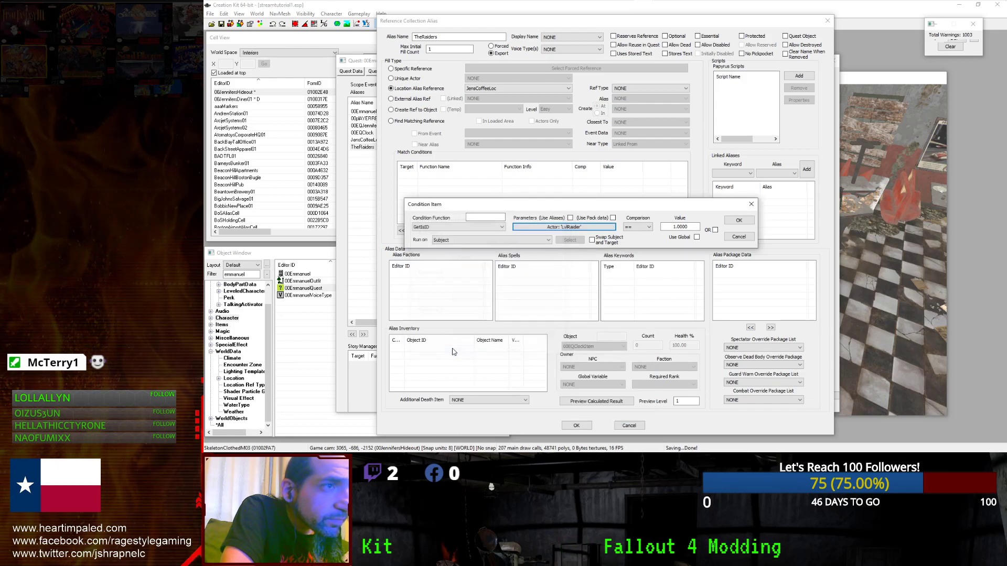
{"action": "left_click", "coordinate": [738, 221]}
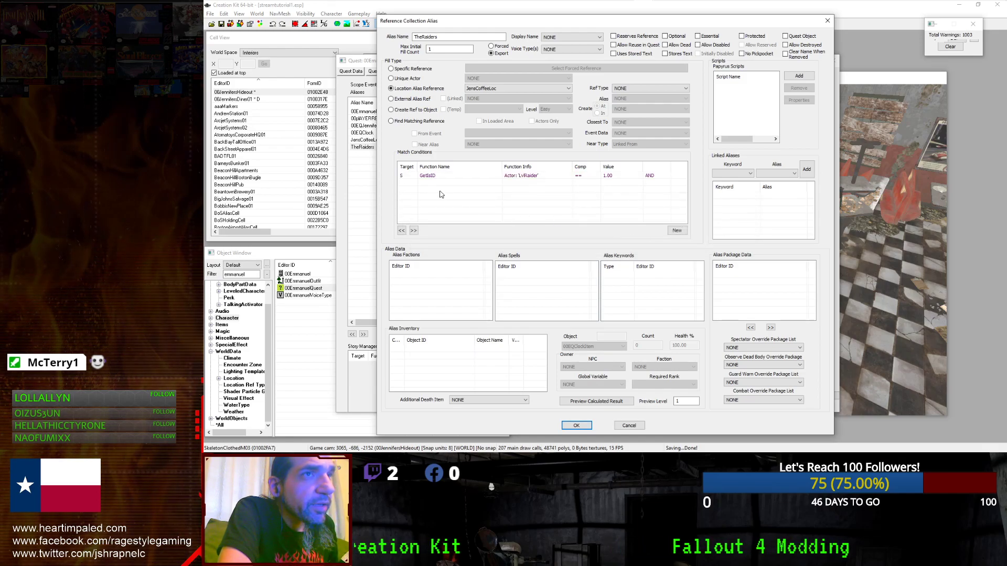
{"action": "left_click", "coordinate": [576, 425]}
{"action": "left_click", "coordinate": [738, 394]}
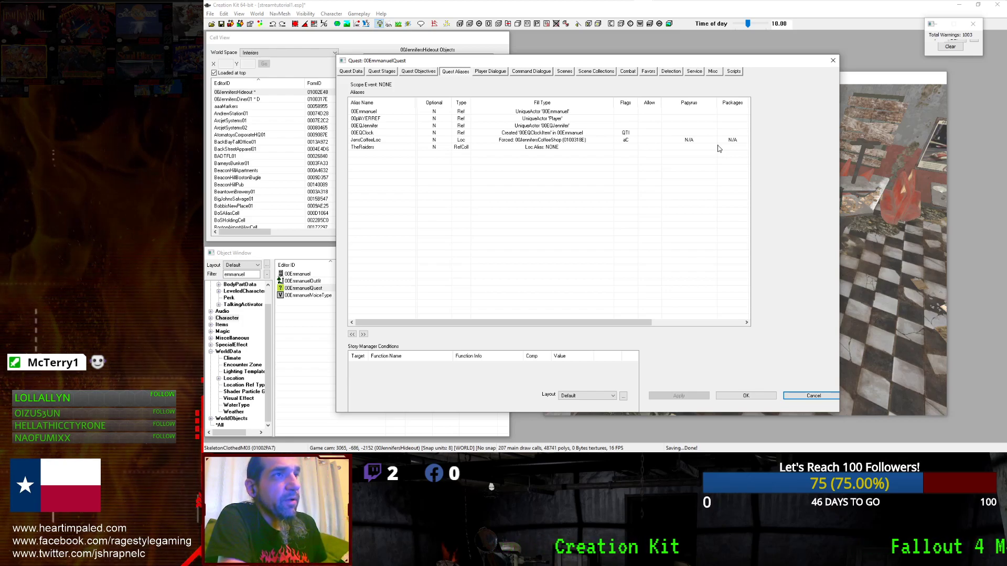
Look through the quest's scene and dialogue sections, and recheck the JensCoffeeLoc and TheRaiders aliases and the match condition.
{"action": "left_click", "coordinate": [719, 140]}
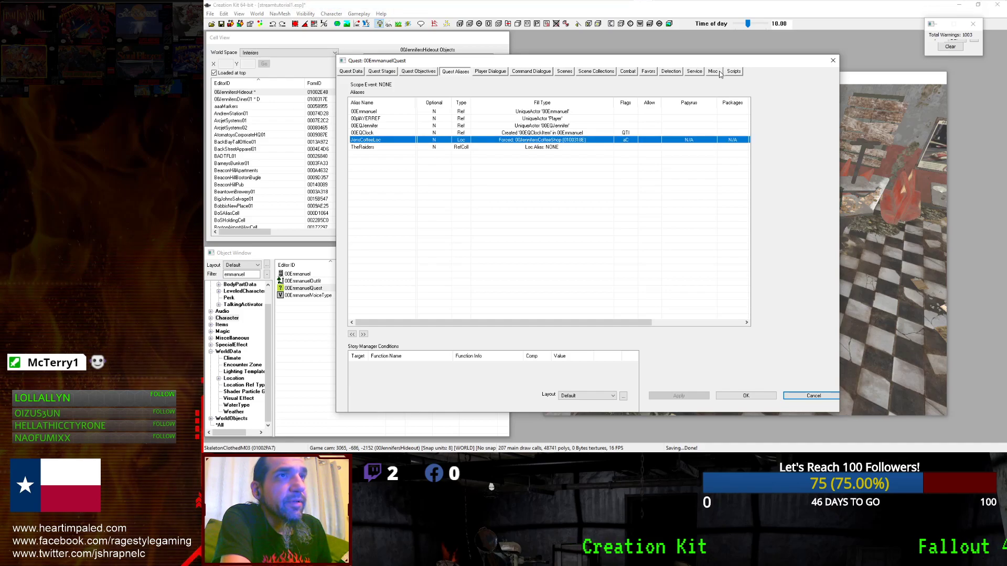
{"action": "left_click", "coordinate": [718, 72]}
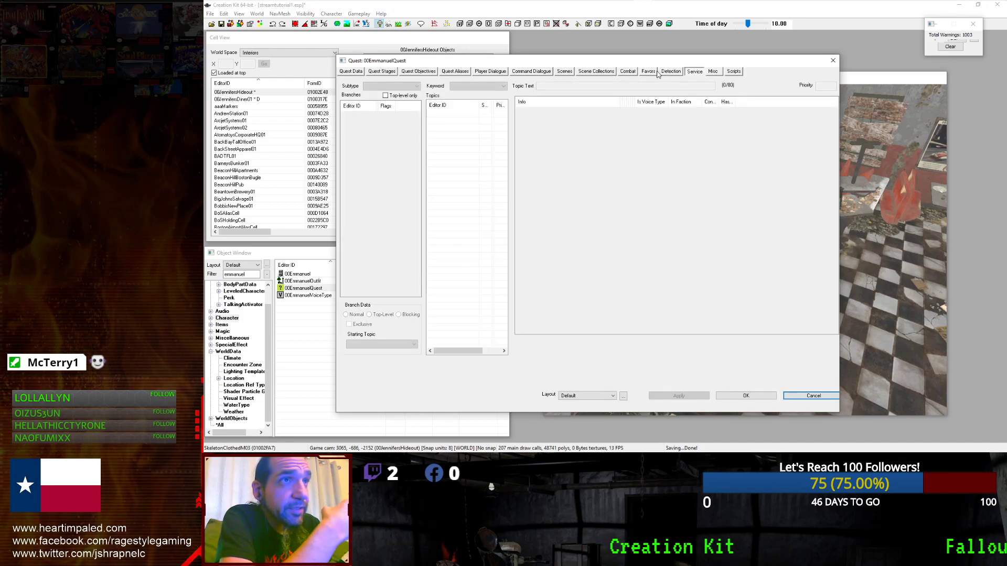
{"action": "left_click", "coordinate": [567, 72]}
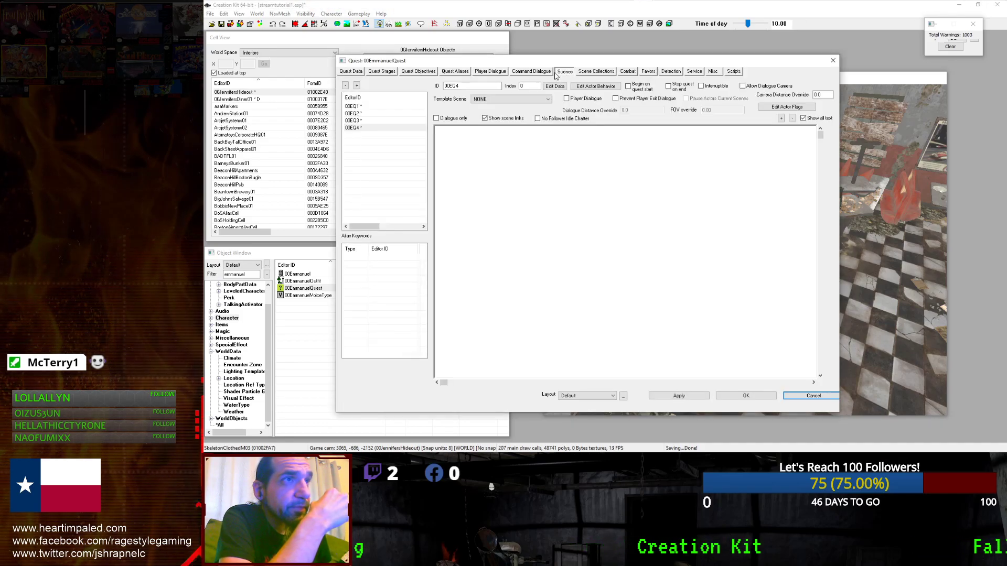
{"action": "left_click", "coordinate": [534, 73]}
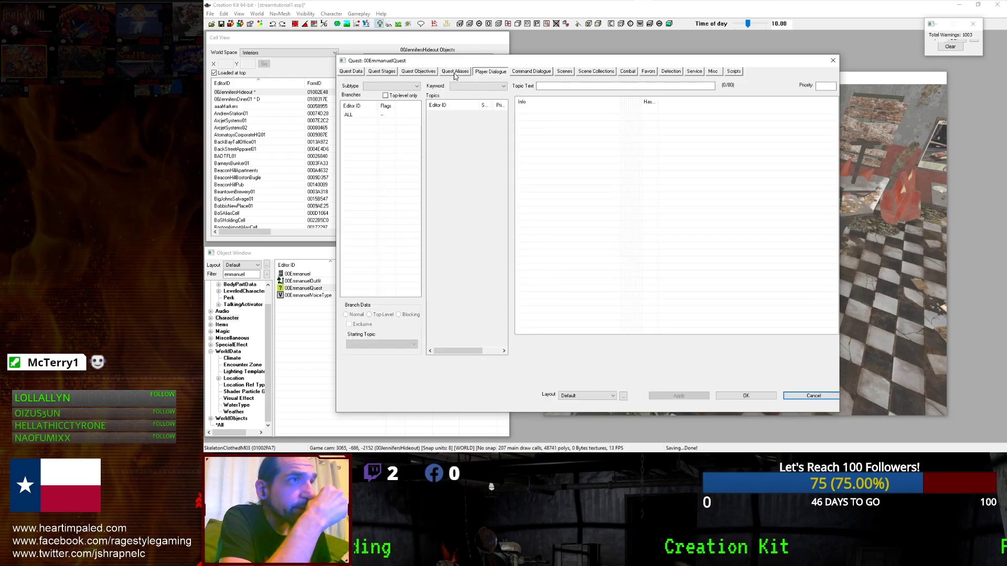
{"action": "left_click", "coordinate": [443, 74]}
{"action": "left_click", "coordinate": [477, 149]}
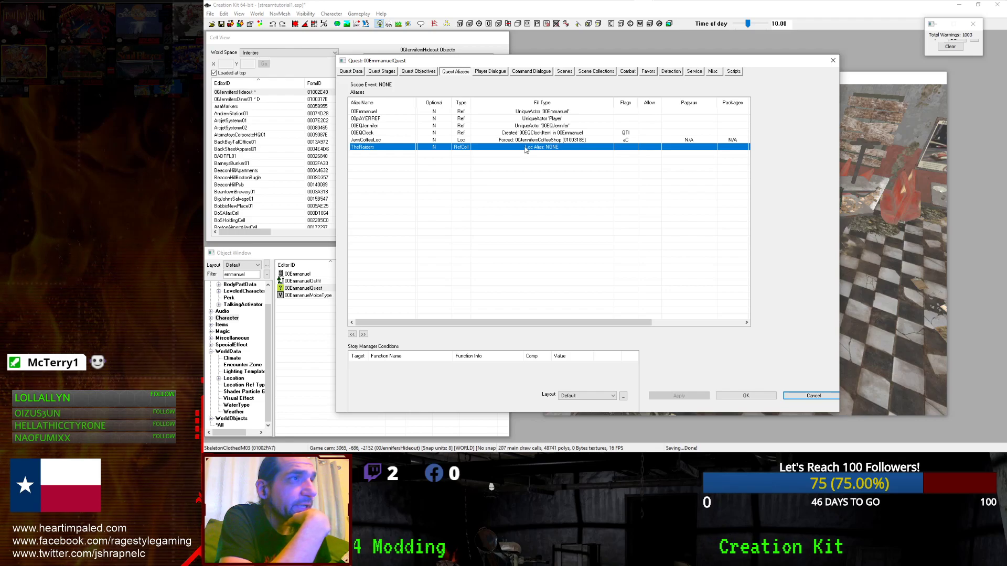
{"action": "left_click", "coordinate": [506, 140]}
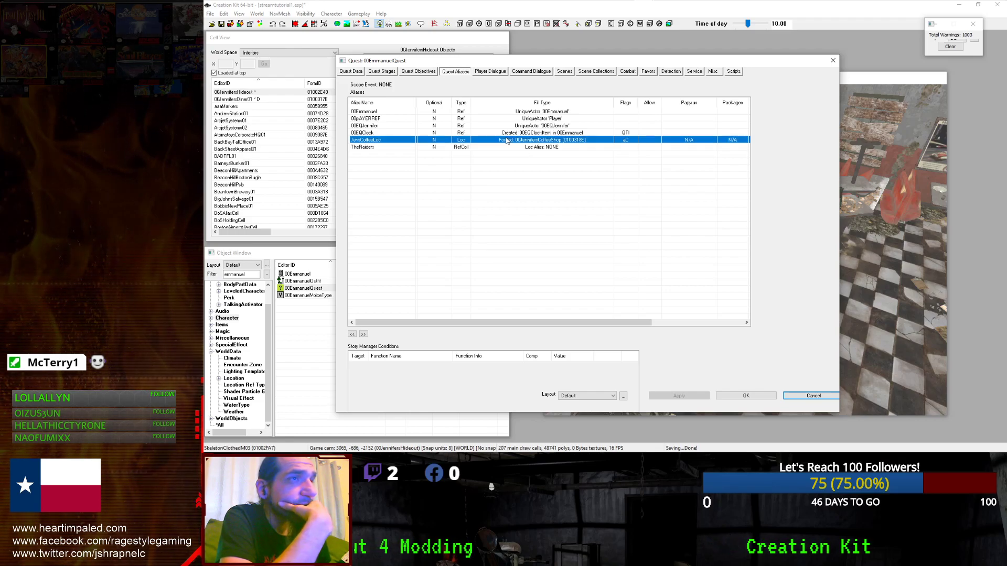
{"action": "double_click", "coordinate": [509, 147]}
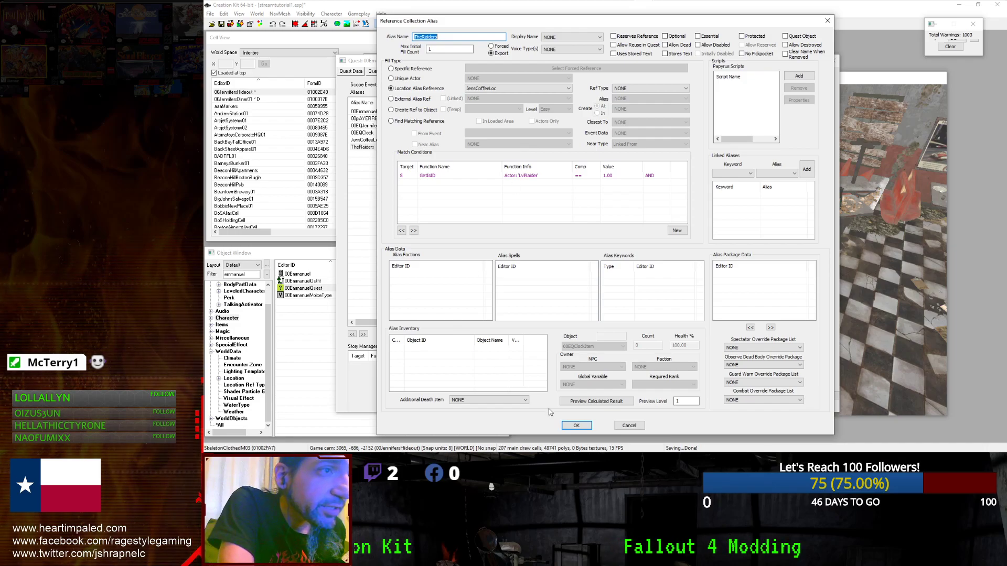
{"action": "left_click", "coordinate": [576, 426]}
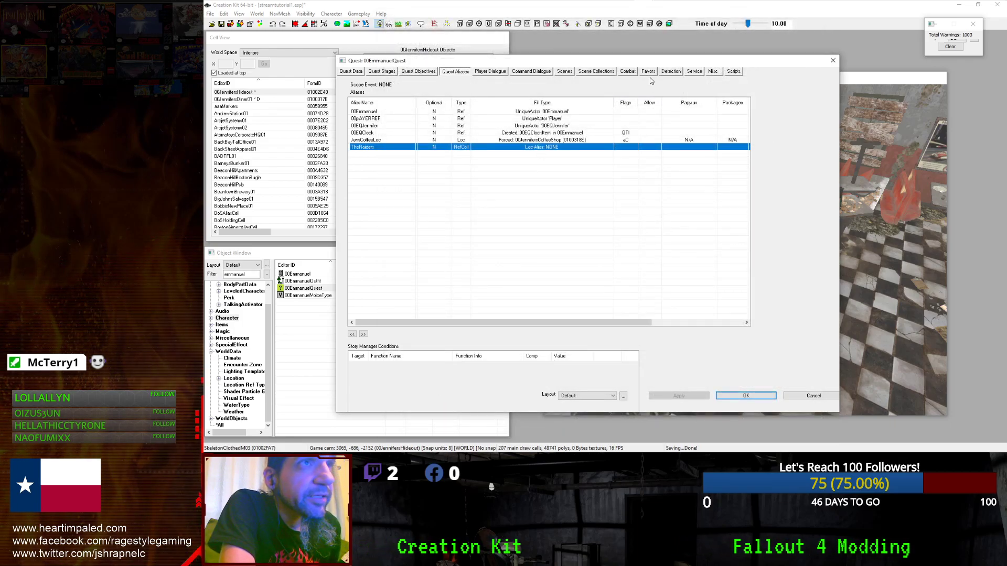
Add the Player Default and 00EQJennifer aliases as actors in the 00EQ4 scene.
{"action": "left_click", "coordinate": [564, 71]}
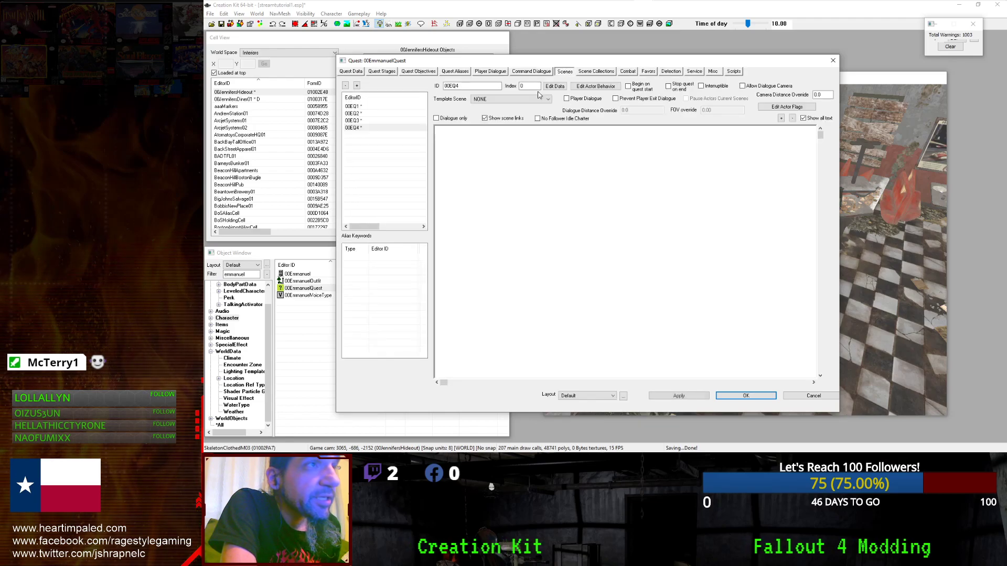
{"action": "left_click", "coordinate": [365, 121]}
{"action": "left_click", "coordinate": [360, 127]}
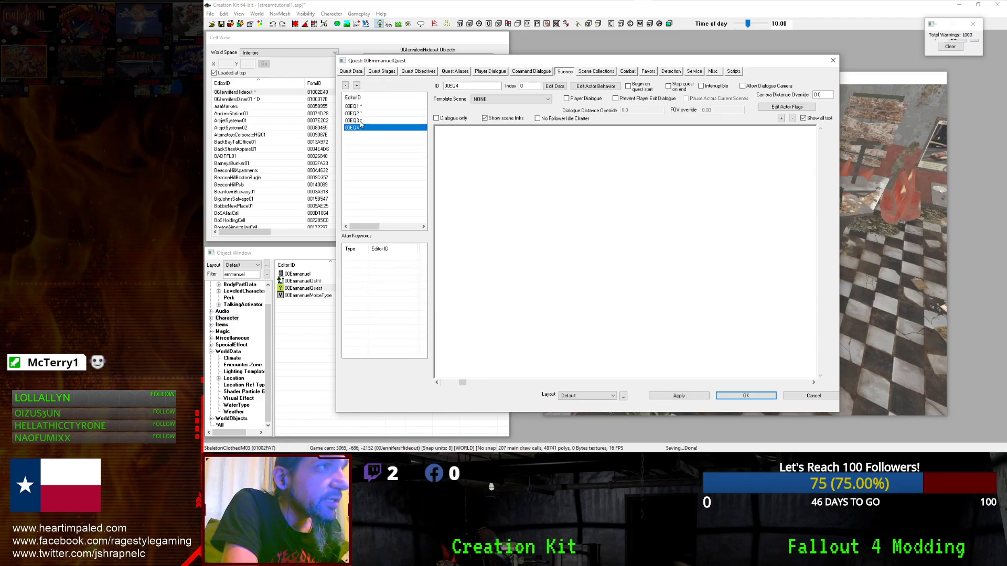
{"action": "right_click", "coordinate": [459, 172]}
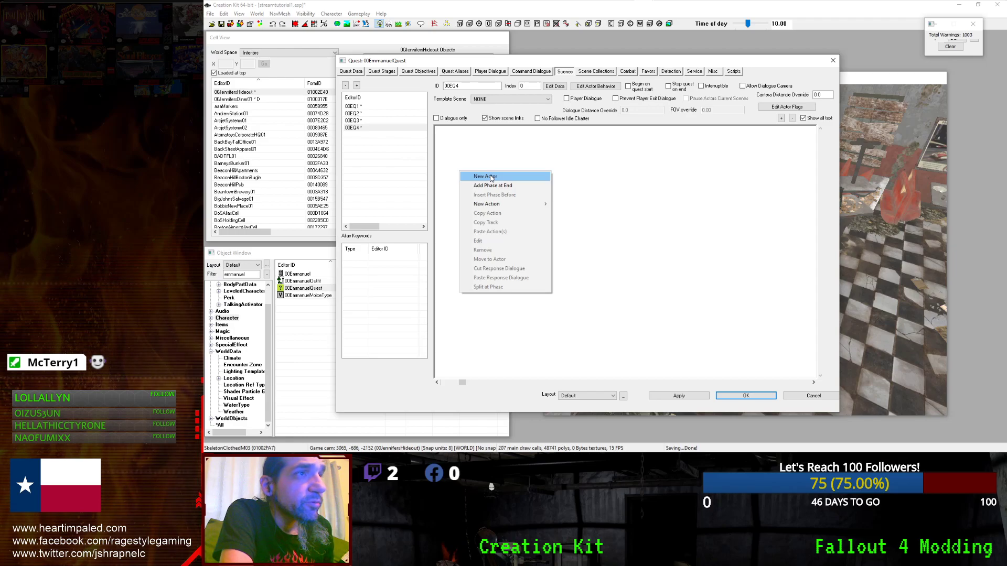
{"action": "left_click", "coordinate": [491, 177]}
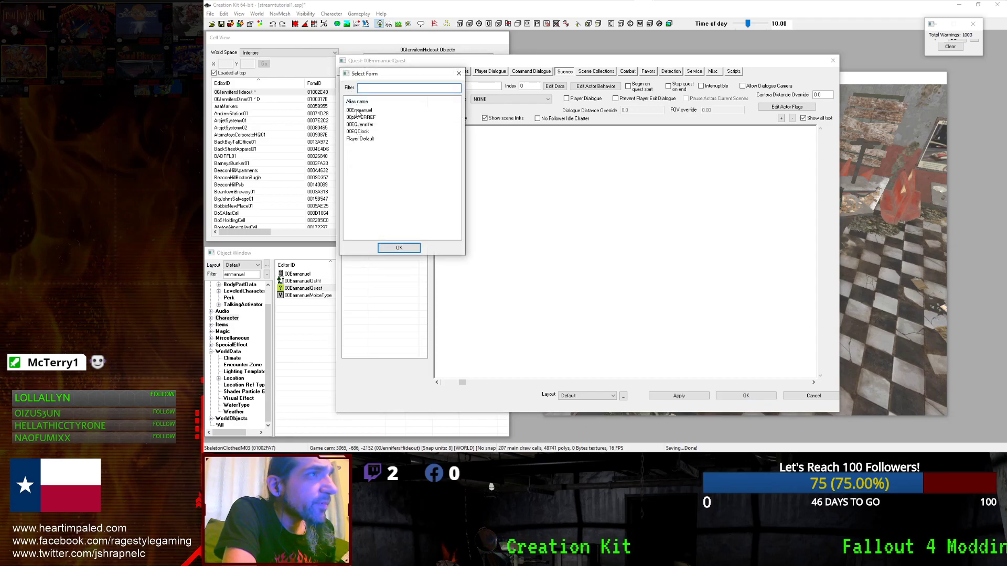
{"action": "double_click", "coordinate": [360, 140]}
{"action": "right_click", "coordinate": [539, 205]}
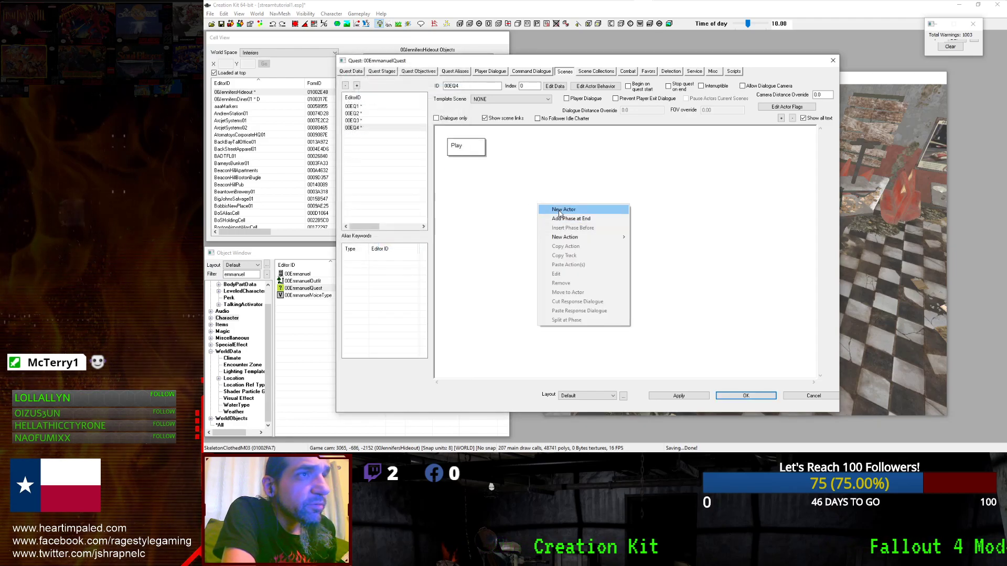
{"action": "left_click", "coordinate": [564, 209]}
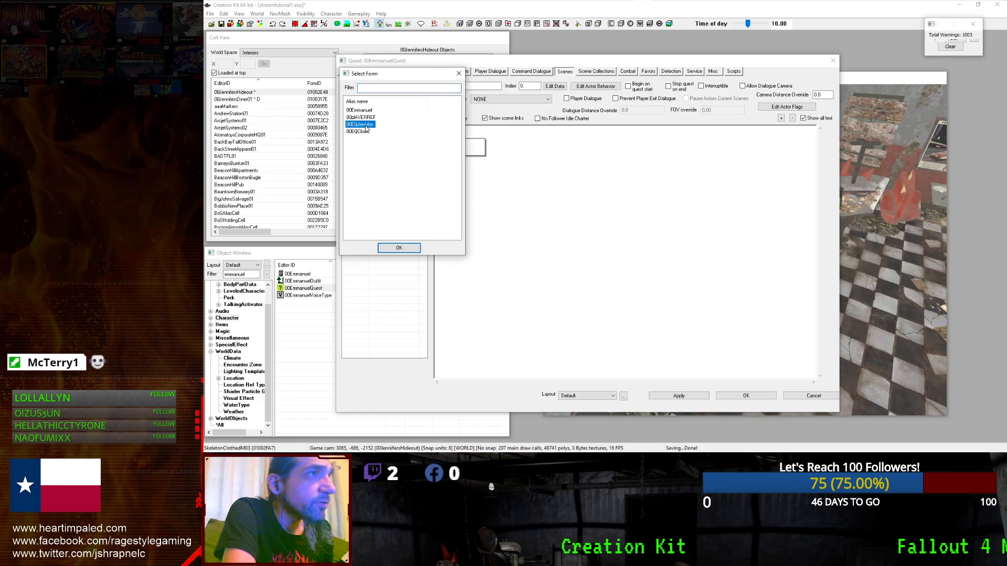
{"action": "left_click", "coordinate": [402, 251]}
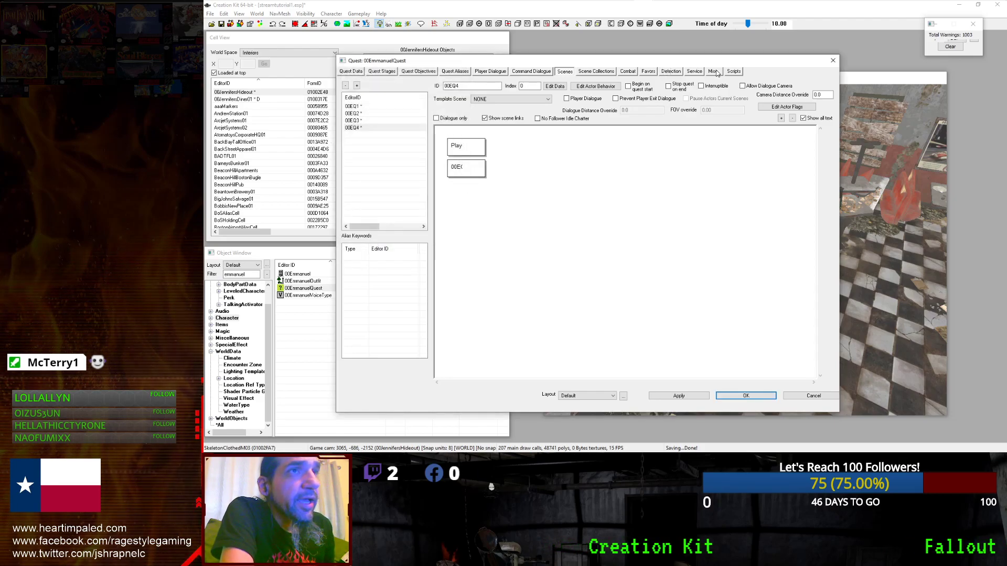
Create a new info in the quest's greeting topic with the response text "Did you kill the raiders?".
{"action": "left_click", "coordinate": [714, 72]}
{"action": "right_click", "coordinate": [600, 163]}
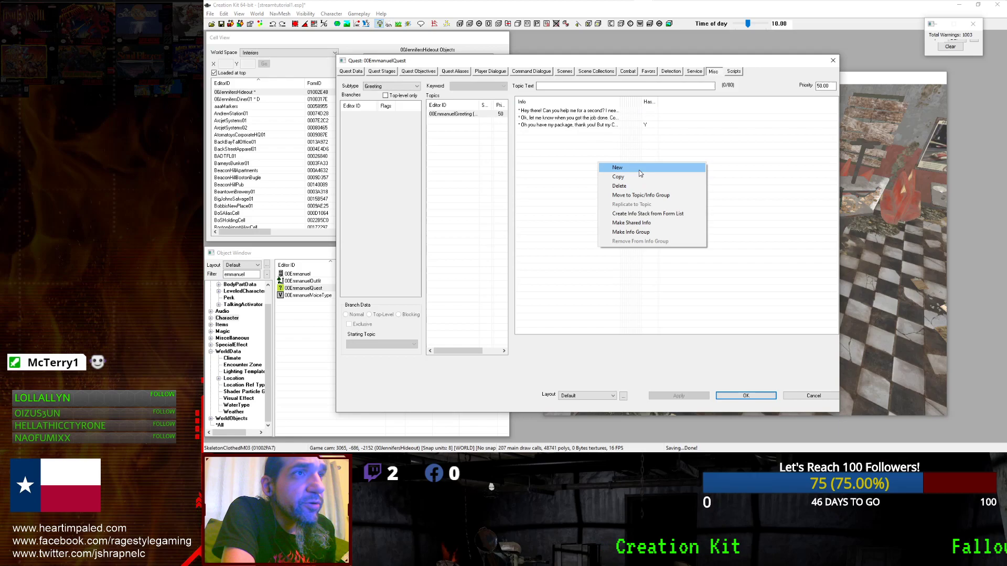
{"action": "left_click", "coordinate": [641, 173]}
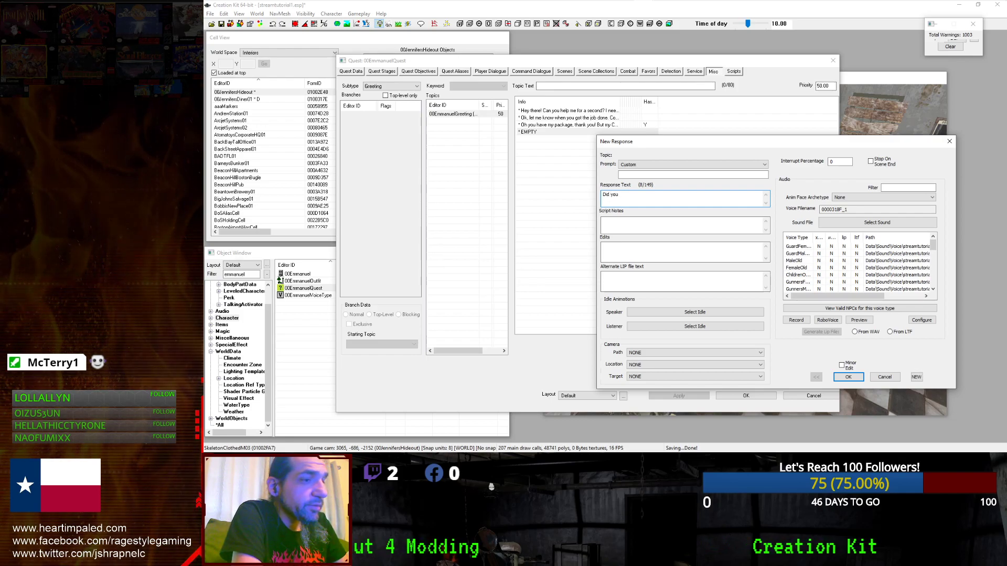
{"action": "type", "text": "l the raiders?"}
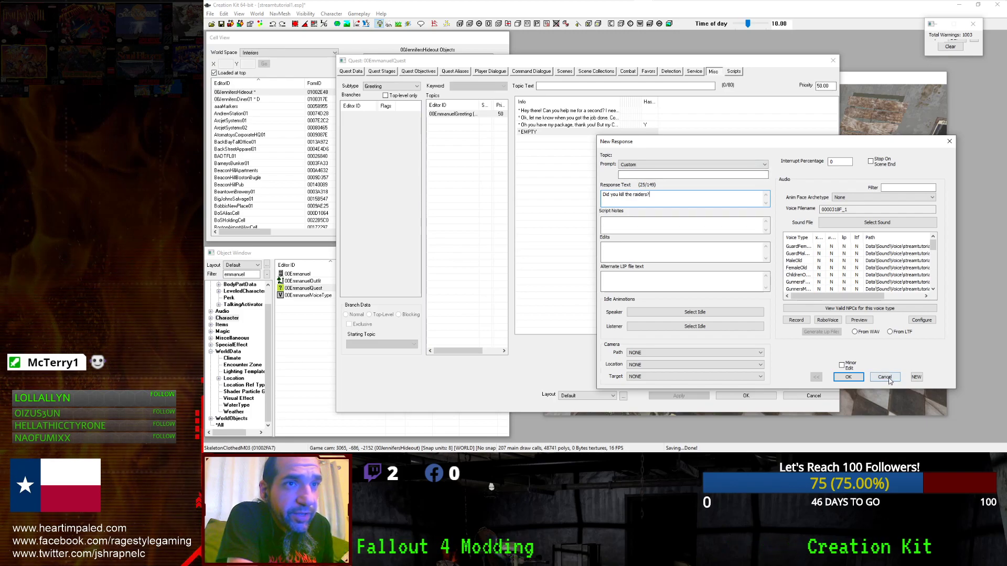
{"action": "left_click", "coordinate": [848, 377]}
Add a GetIsVoiceType condition to the raiders greeting, using the 00EQJenniferVoiceType voice type with a value of 1.
{"action": "right_click", "coordinate": [486, 238]}
{"action": "left_click", "coordinate": [505, 242]}
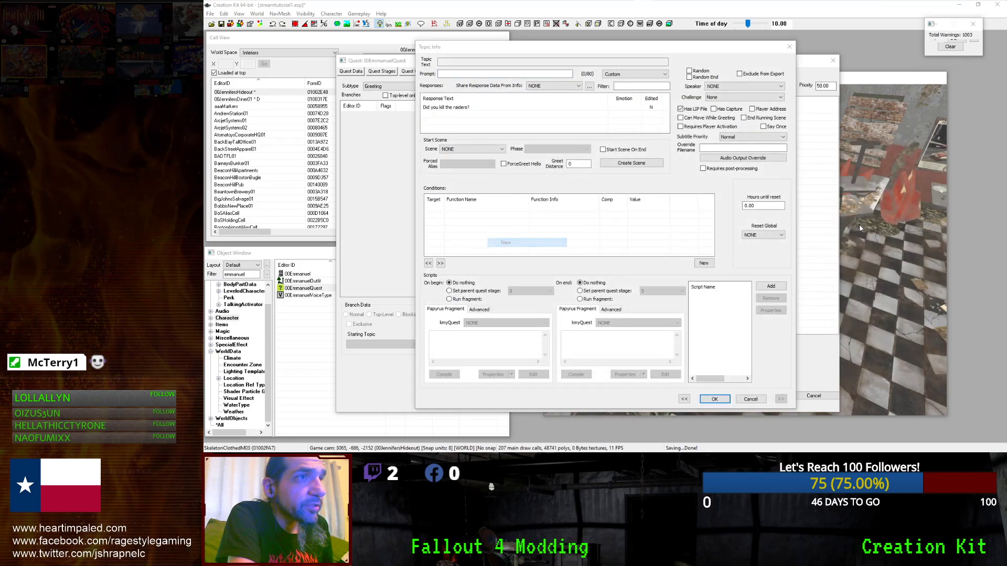
{"action": "type", "text": "voicetype"}
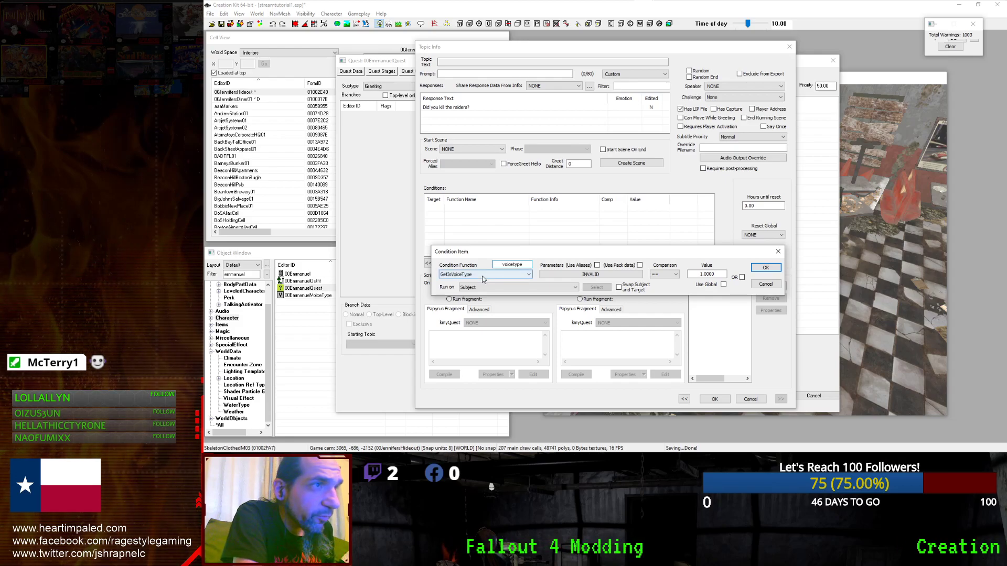
{"action": "left_click", "coordinate": [587, 275]}
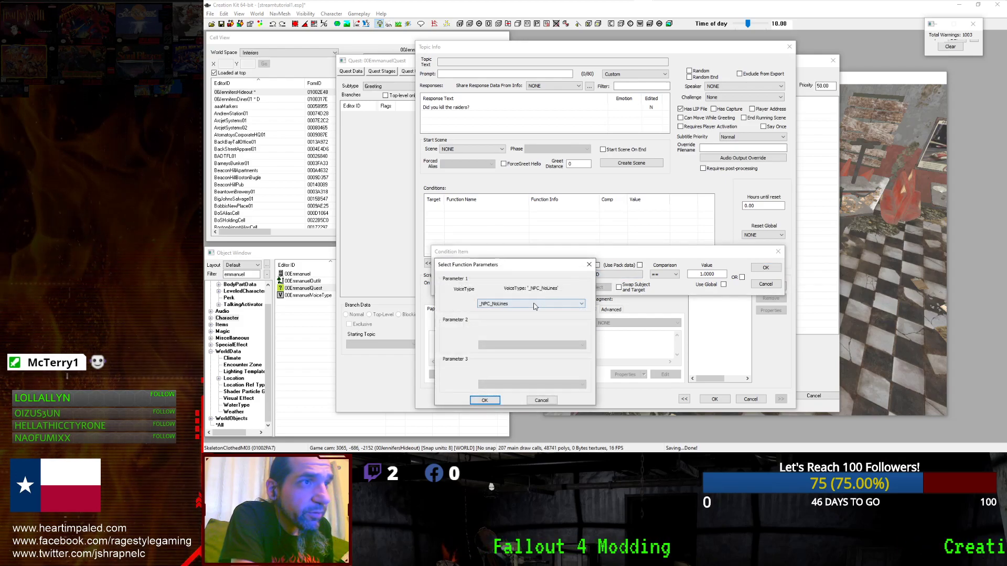
{"action": "left_click", "coordinate": [580, 303]}
{"action": "left_click", "coordinate": [512, 150]}
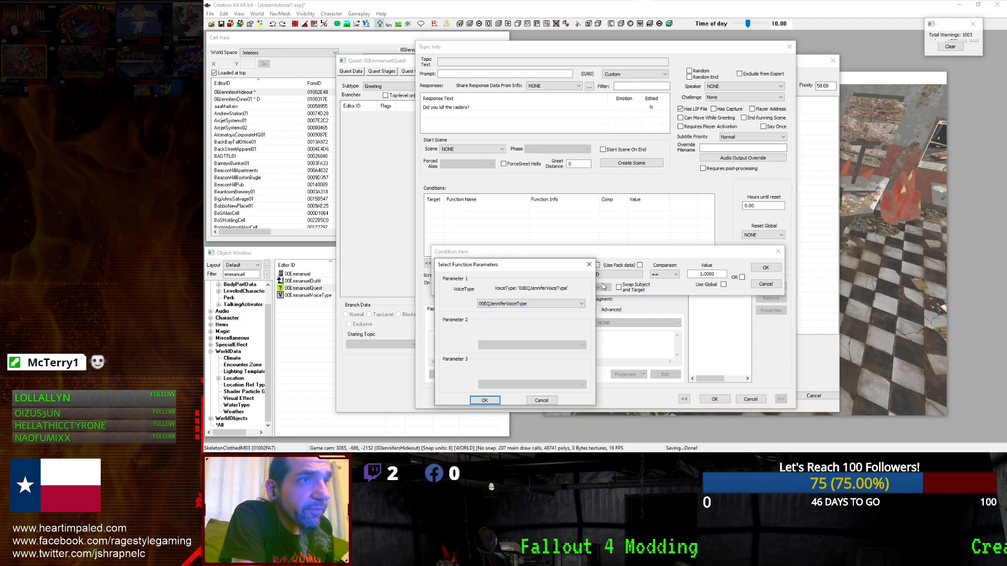
{"action": "left_click", "coordinate": [484, 400]}
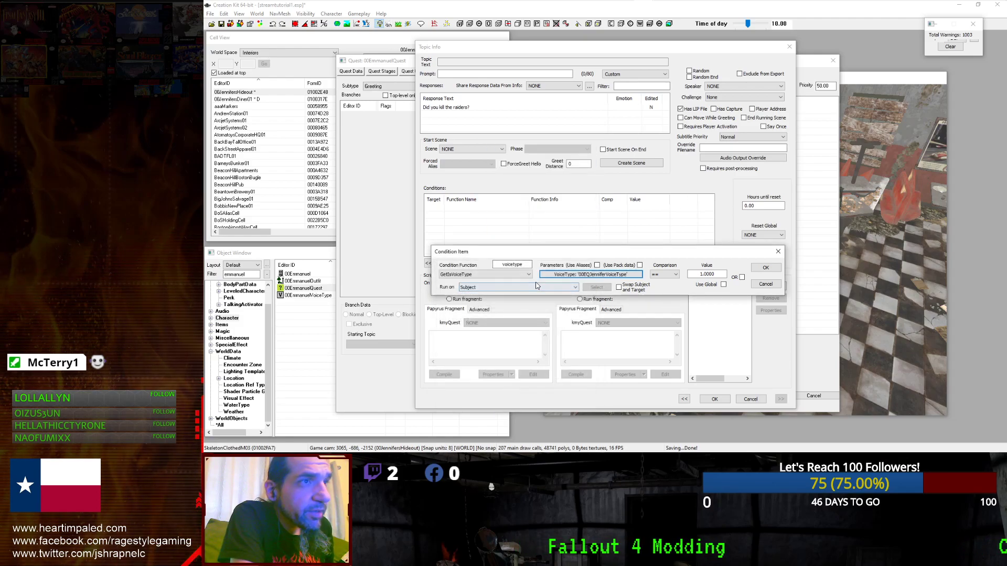
{"action": "left_click", "coordinate": [759, 268]}
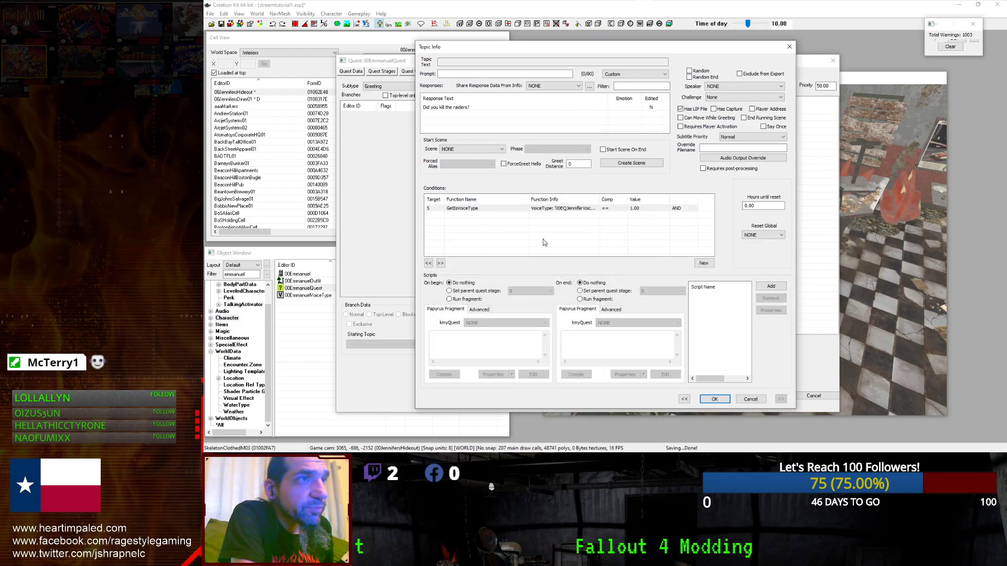
Make the raiders greeting require player activation and accept its topic info.
{"action": "left_click", "coordinate": [474, 109]}
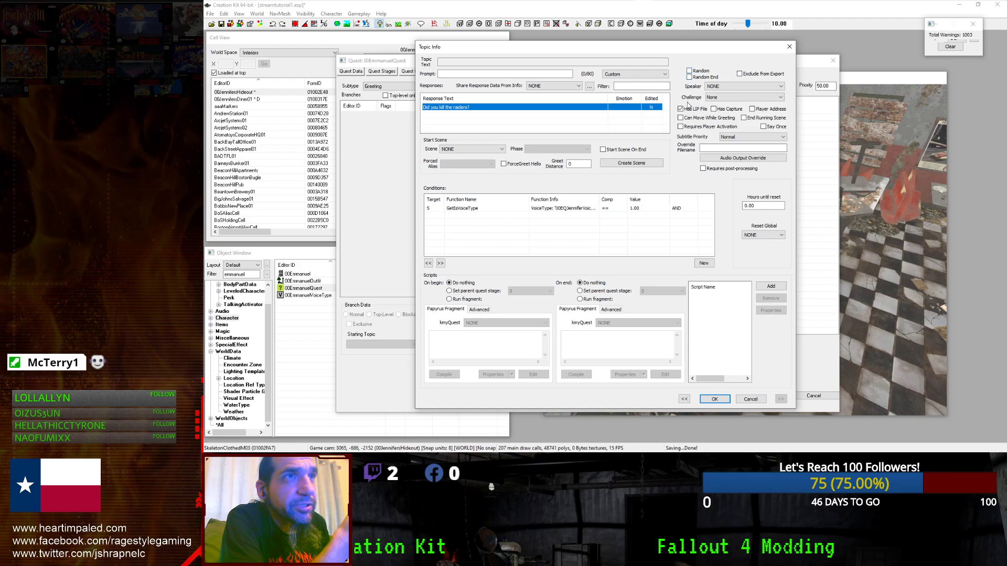
{"action": "left_click", "coordinate": [714, 399]}
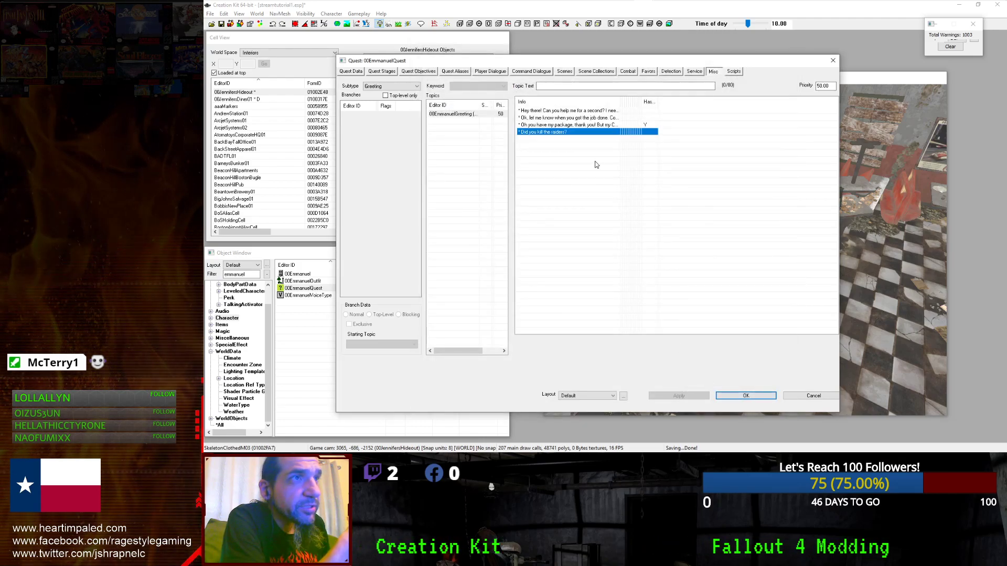
{"action": "left_click", "coordinate": [586, 132]}
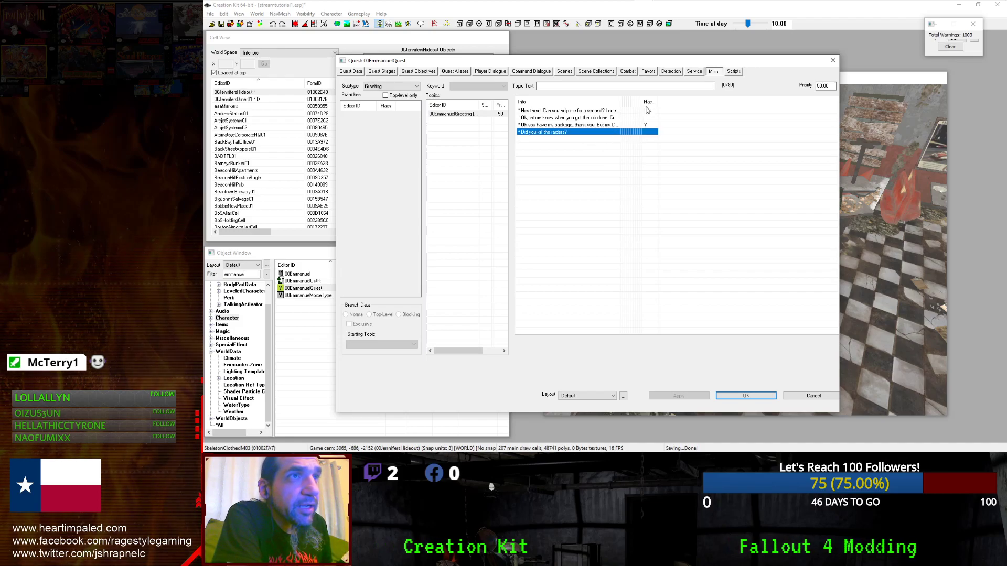
{"action": "mouse_move", "coordinate": [659, 102]}
{"action": "left_mouse_down"}
{"action": "mouse_move", "coordinate": [700, 101]}
{"action": "mouse_move", "coordinate": [660, 101]}
{"action": "left_mouse_up"}
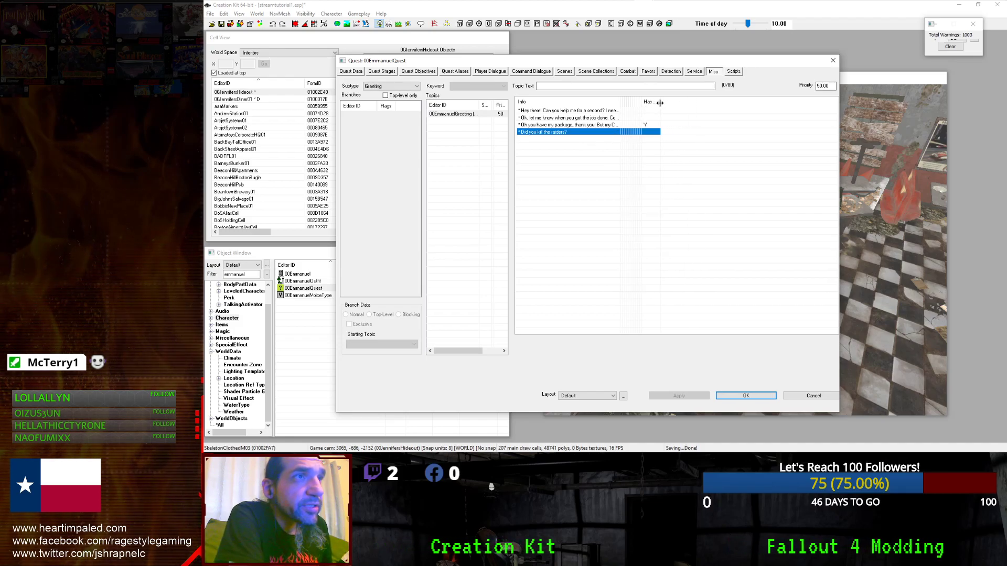
{"action": "left_click", "coordinate": [569, 134]}
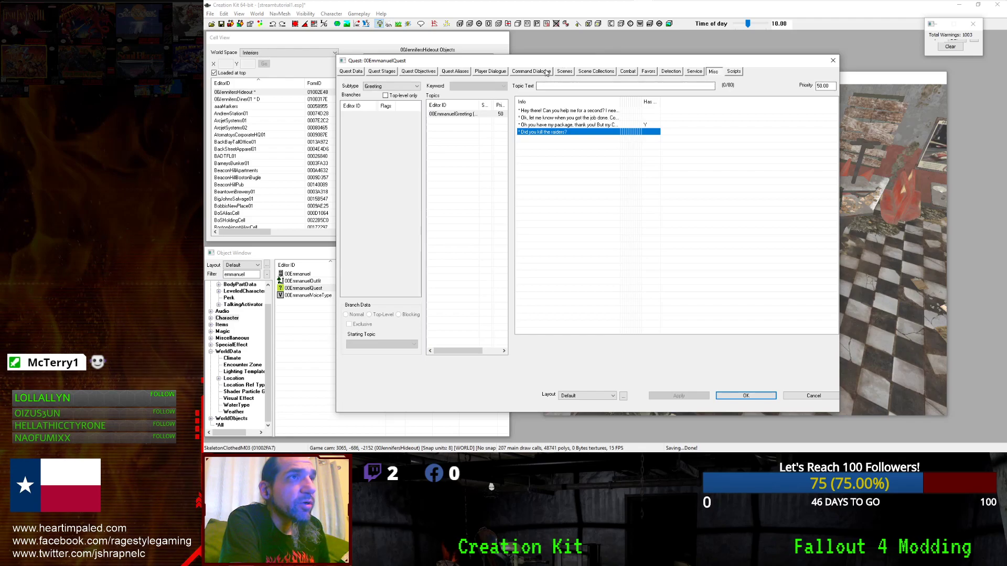
Turn on Player Dialogue for the 00EQ4 scene to give it a start phase.
{"action": "left_click", "coordinate": [565, 71]}
{"action": "right_click", "coordinate": [513, 178]}
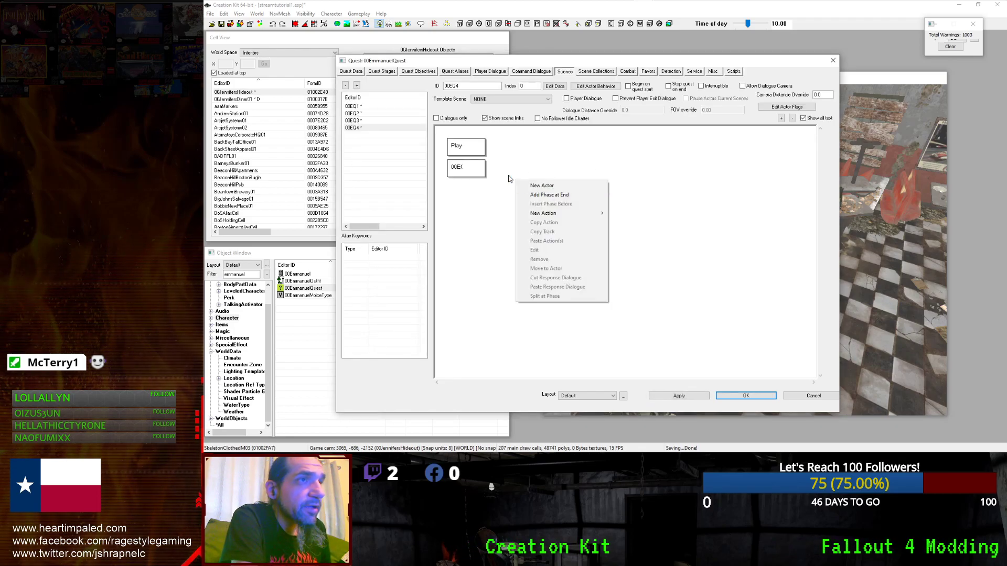
{"action": "key", "text": "Escape"}
{"action": "left_click", "coordinate": [566, 99]}
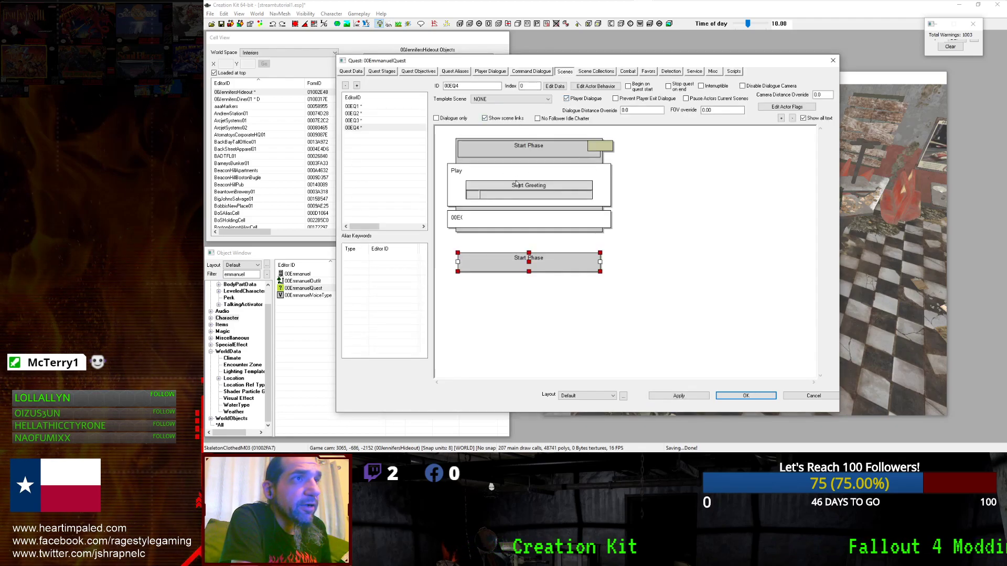
{"action": "left_click", "coordinate": [528, 150]}
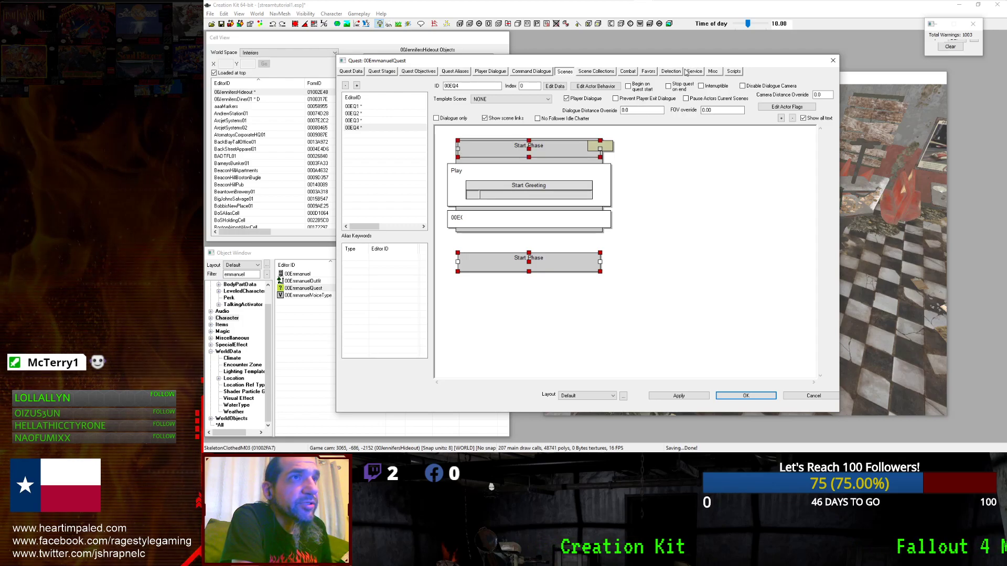
Reopen the "Did you kill the raiders?" greeting, set its start scene to 00EQ4 and accept.
{"action": "left_click", "coordinate": [713, 71]}
{"action": "left_click", "coordinate": [589, 131]}
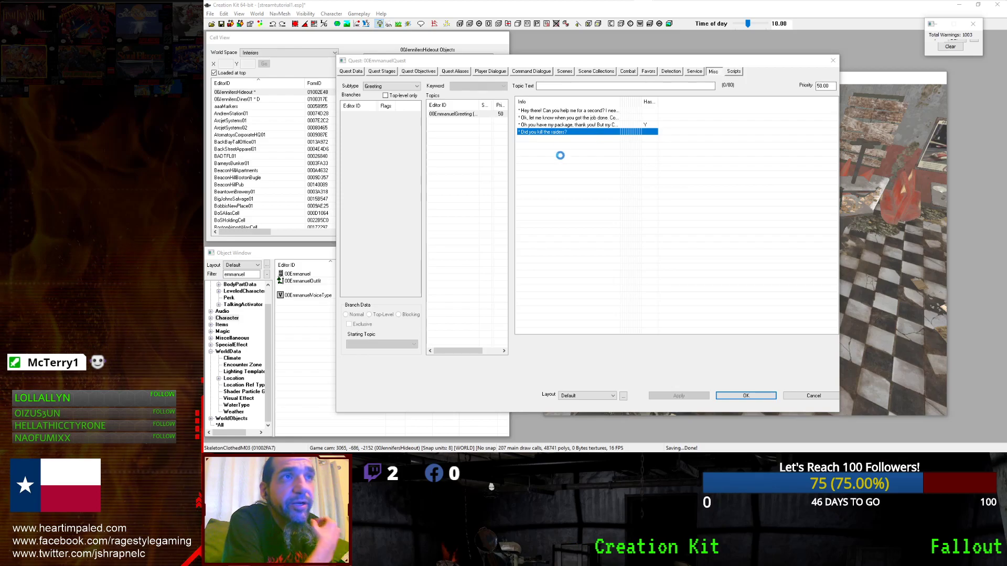
{"action": "left_click", "coordinate": [485, 149]}
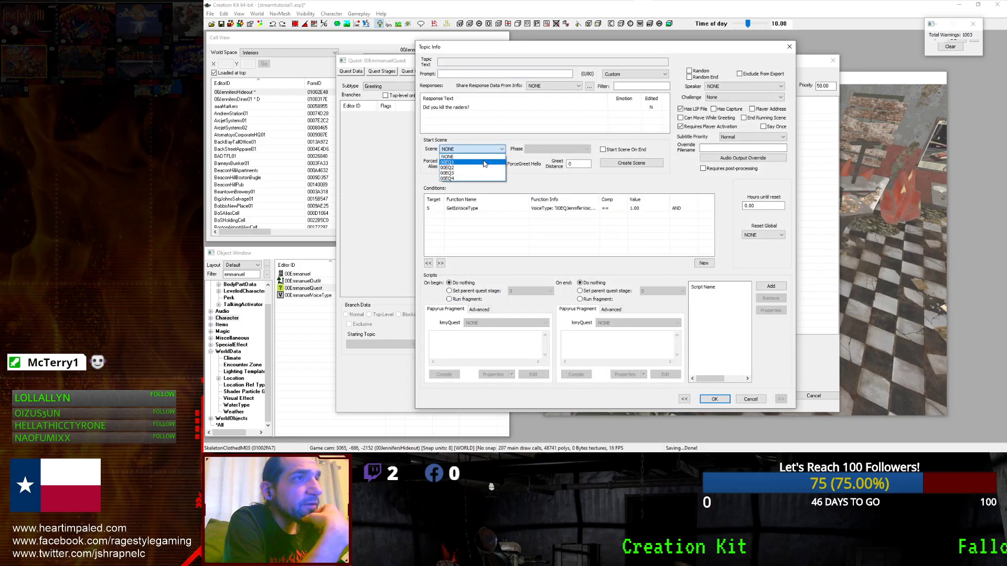
{"action": "left_click", "coordinate": [473, 179]}
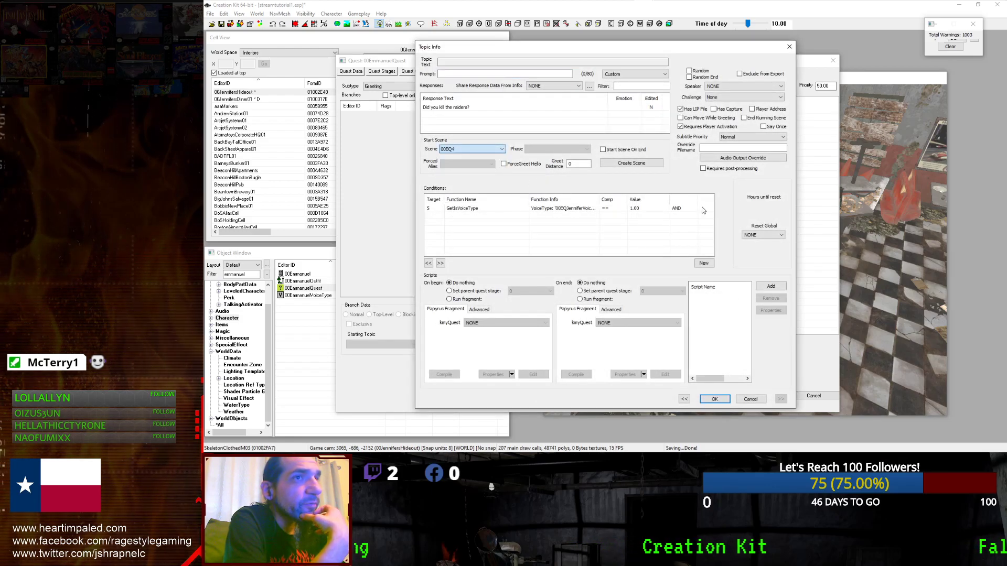
{"action": "left_click", "coordinate": [715, 399]}
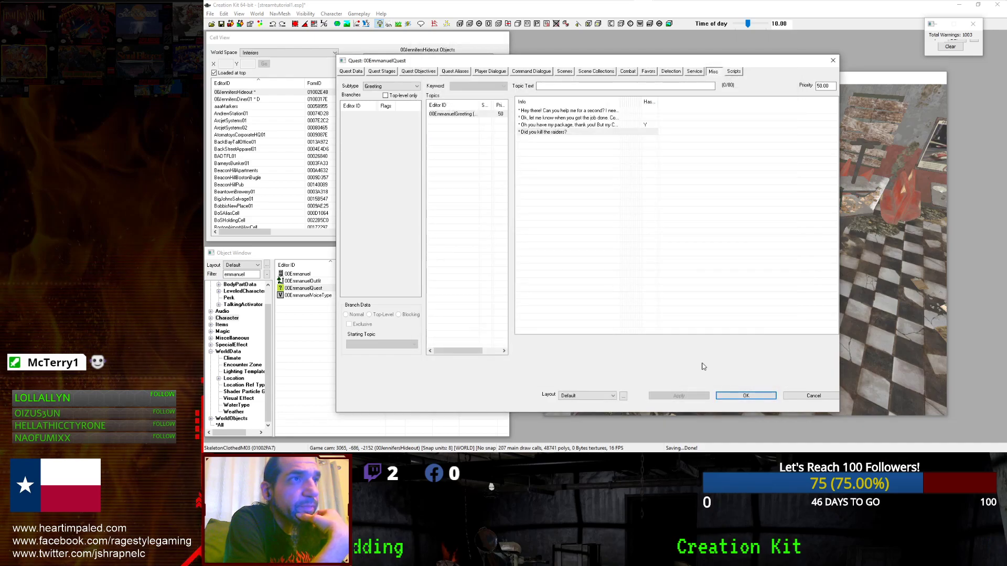
Return to the 00EQ4 scene and add a new phase at its end.
{"action": "left_click", "coordinate": [565, 71]}
{"action": "left_click", "coordinate": [522, 147]}
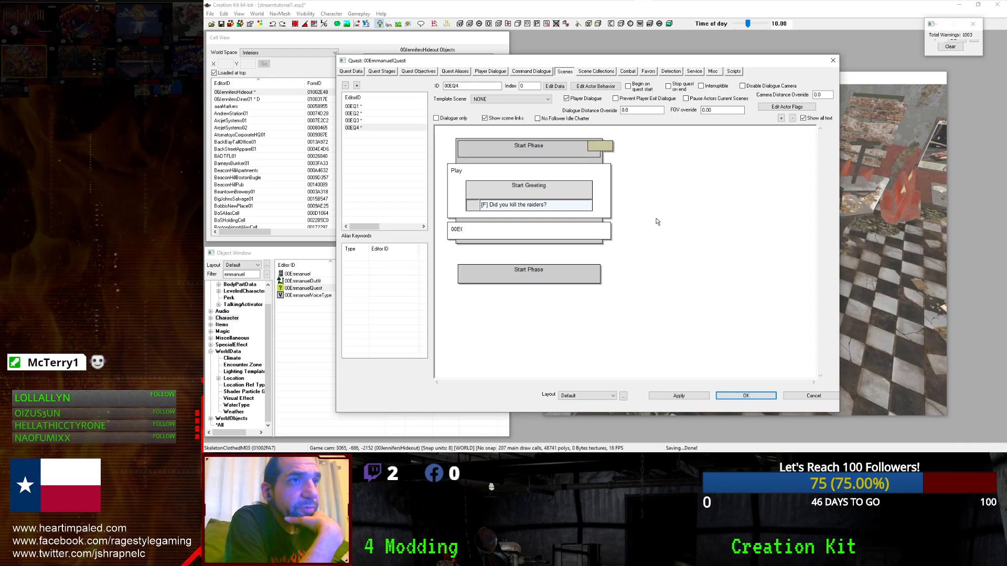
{"action": "left_click", "coordinate": [572, 145]}
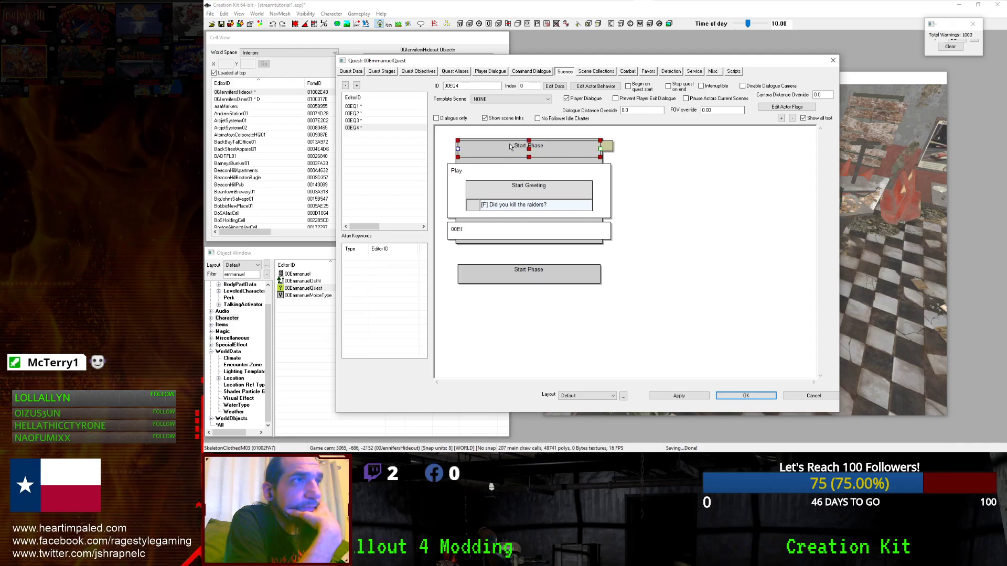
{"action": "right_click", "coordinate": [639, 177]}
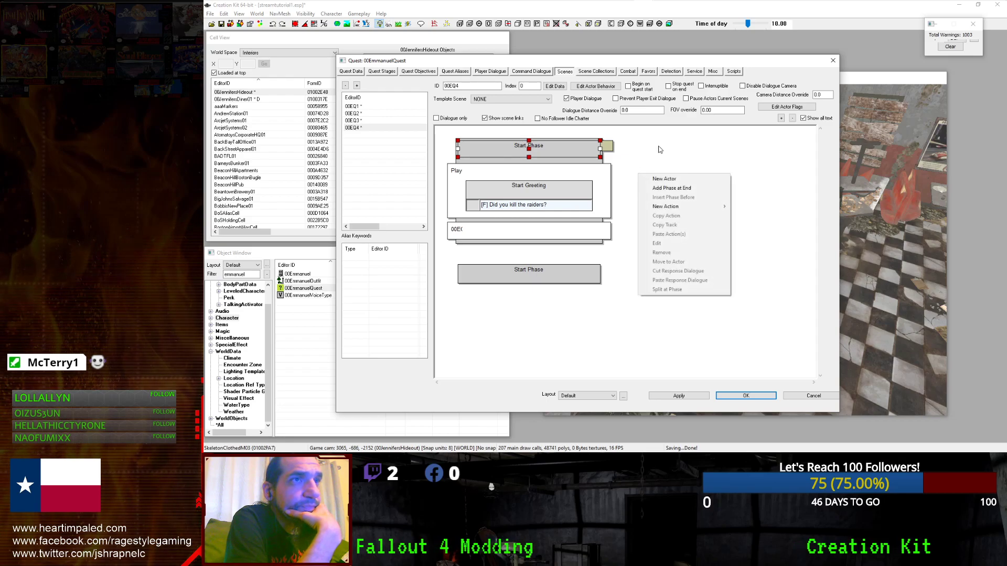
{"action": "left_click", "coordinate": [672, 188]}
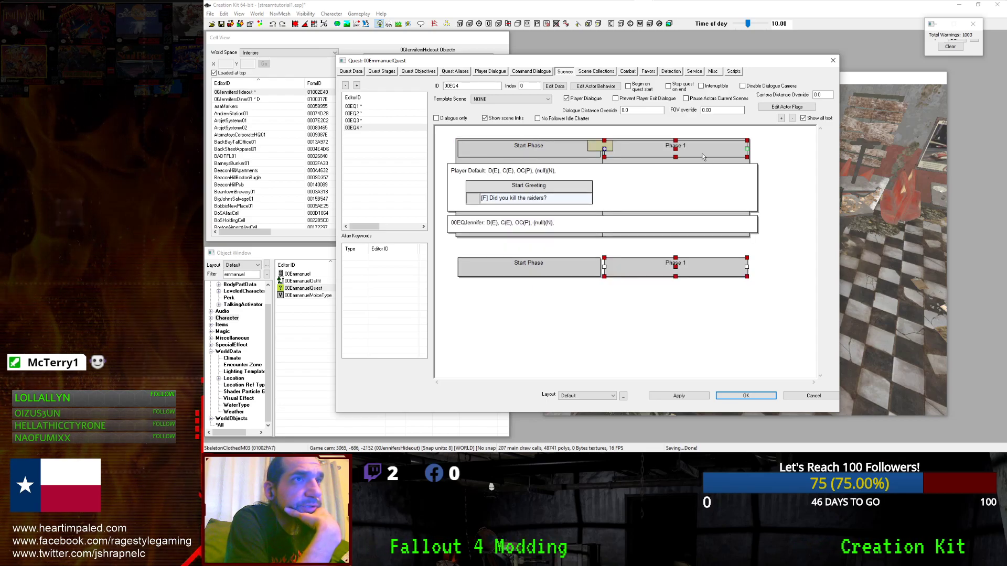
Add a Player Dialogue action for Player Default in Phase 1 of the 00EQ4 scene and dismiss its topic info.
{"action": "right_click", "coordinate": [665, 202]}
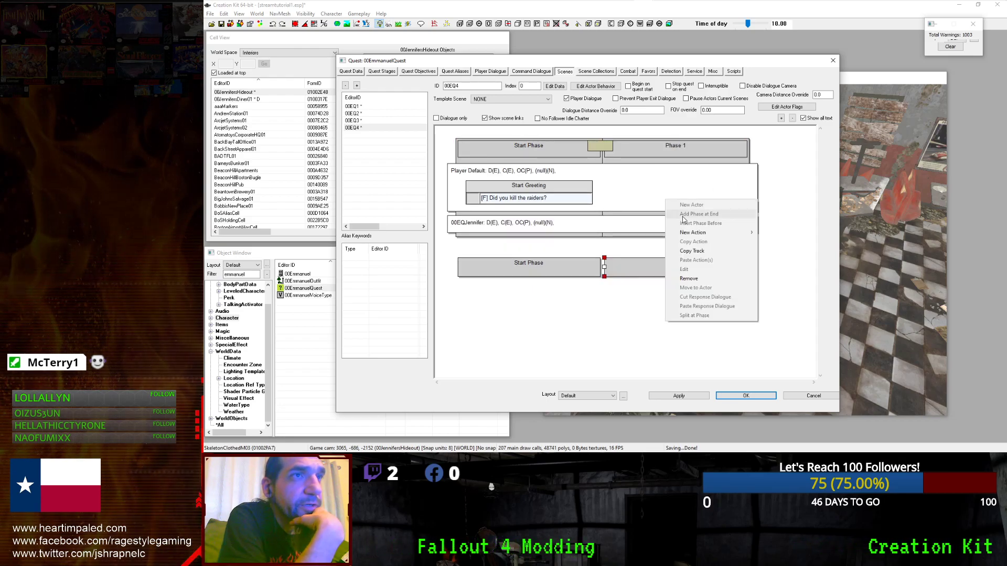
{"action": "mouse_move", "coordinate": [729, 232]}
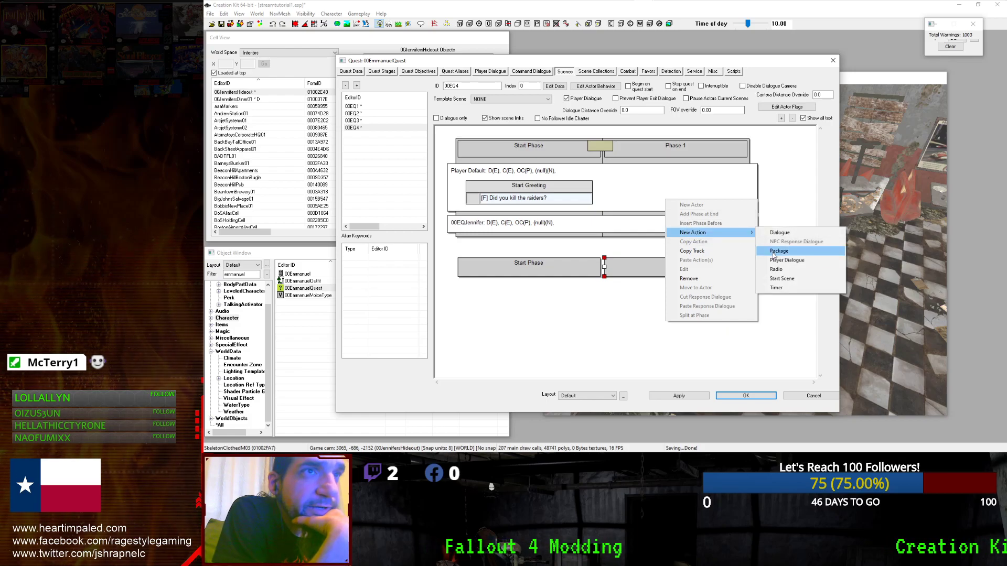
{"action": "left_click", "coordinate": [774, 256]}
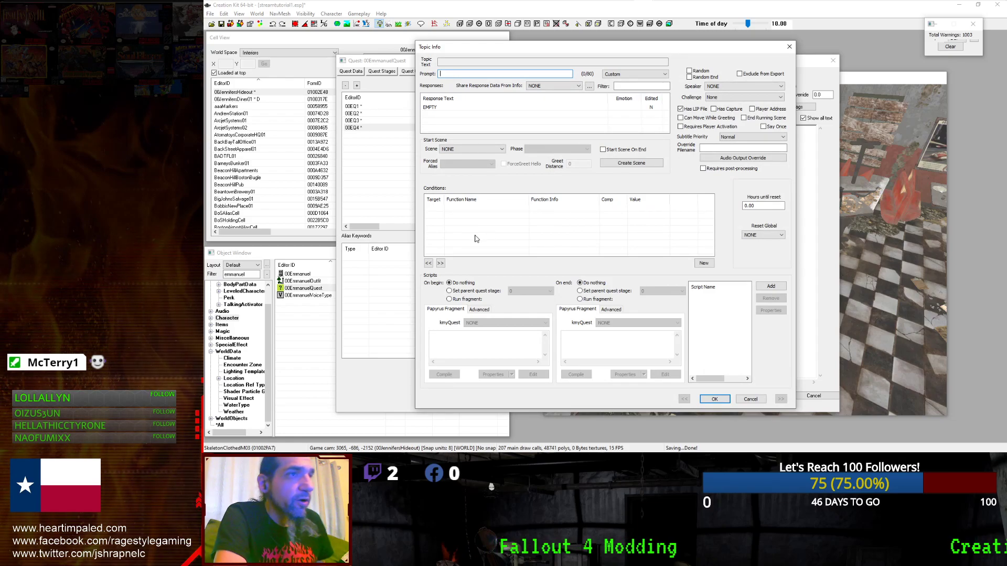
{"action": "left_click", "coordinate": [751, 399]}
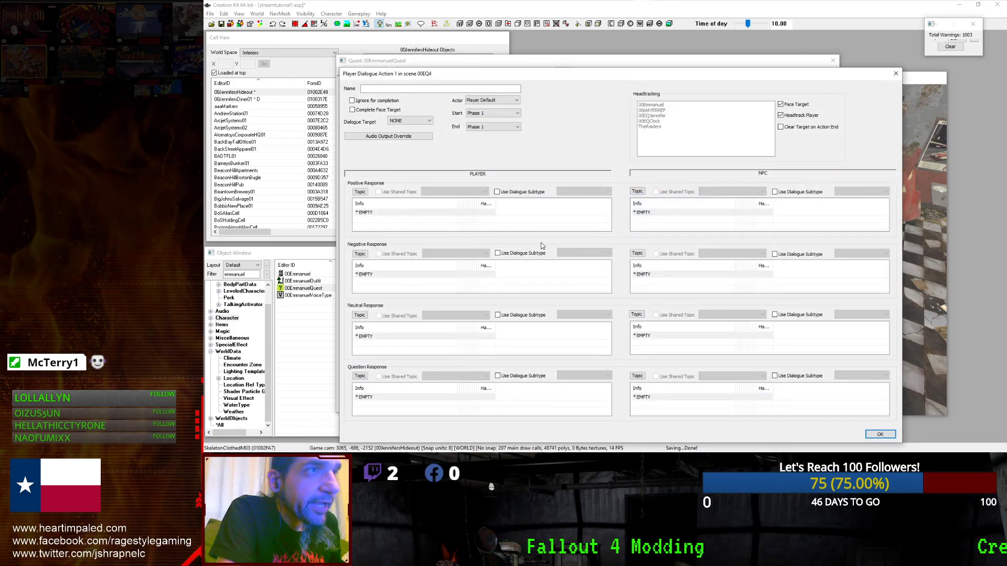
Delete the empty player infos under the neutral and question responses.
{"action": "left_click", "coordinate": [380, 213]}
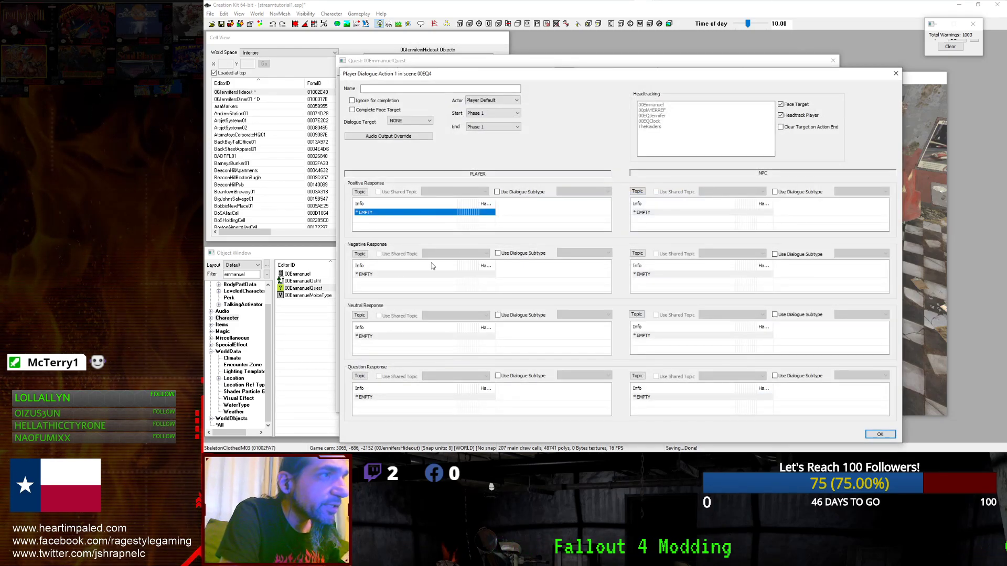
{"action": "left_click", "coordinate": [389, 275]}
{"action": "left_click", "coordinate": [378, 336]}
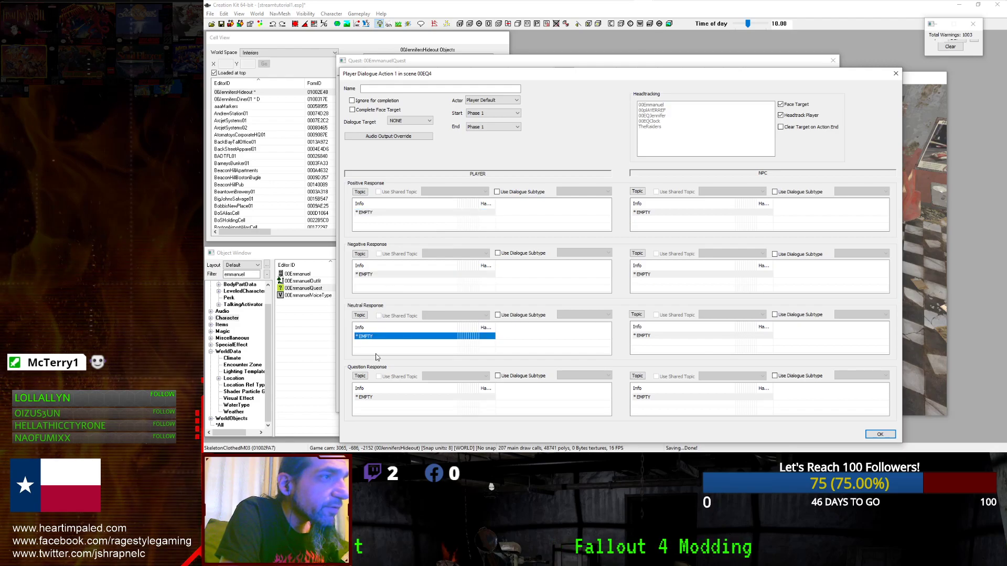
{"action": "left_click", "coordinate": [369, 398]}
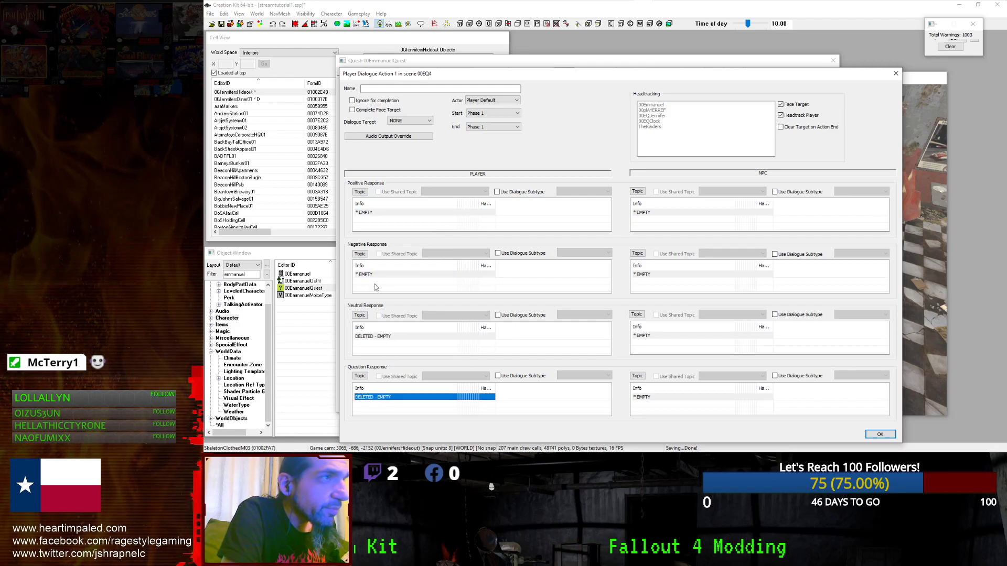
{"action": "key", "text": "Delete"}
Open the player's positive response info and set its prompt to "Yes".
{"action": "left_click", "coordinate": [471, 212]}
{"action": "double_click", "coordinate": [419, 212]}
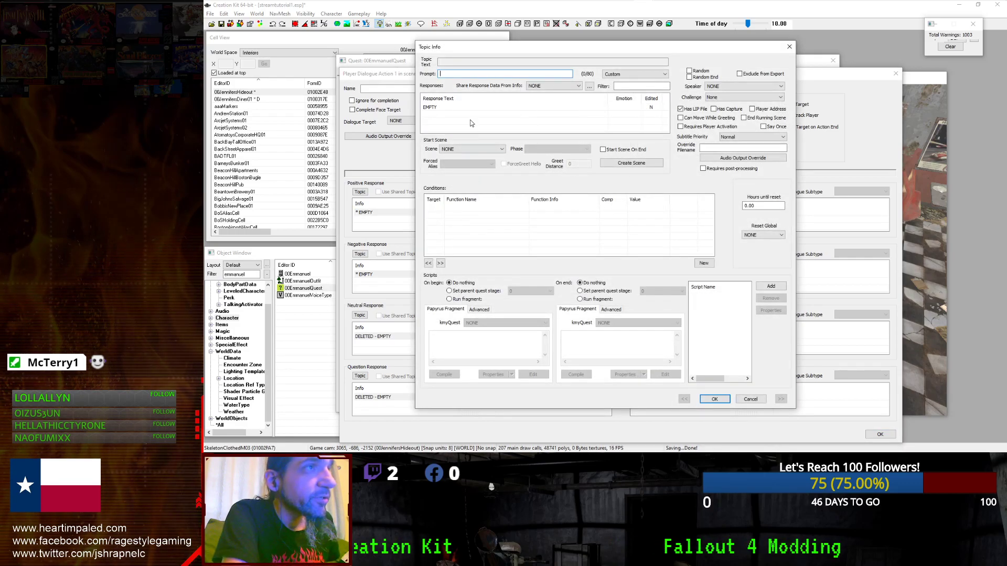
{"action": "left_click", "coordinate": [464, 108]}
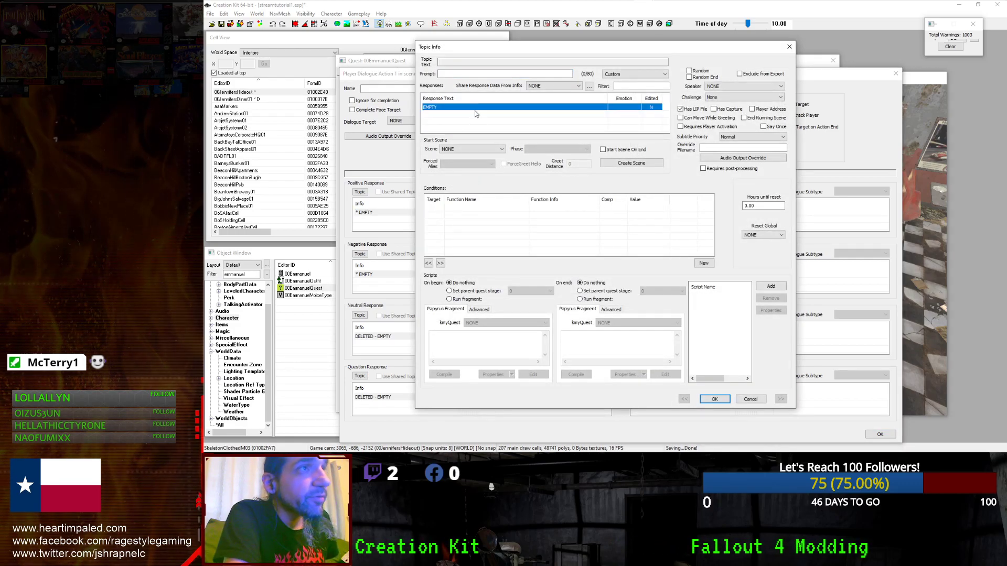
{"action": "right_click", "coordinate": [465, 108]}
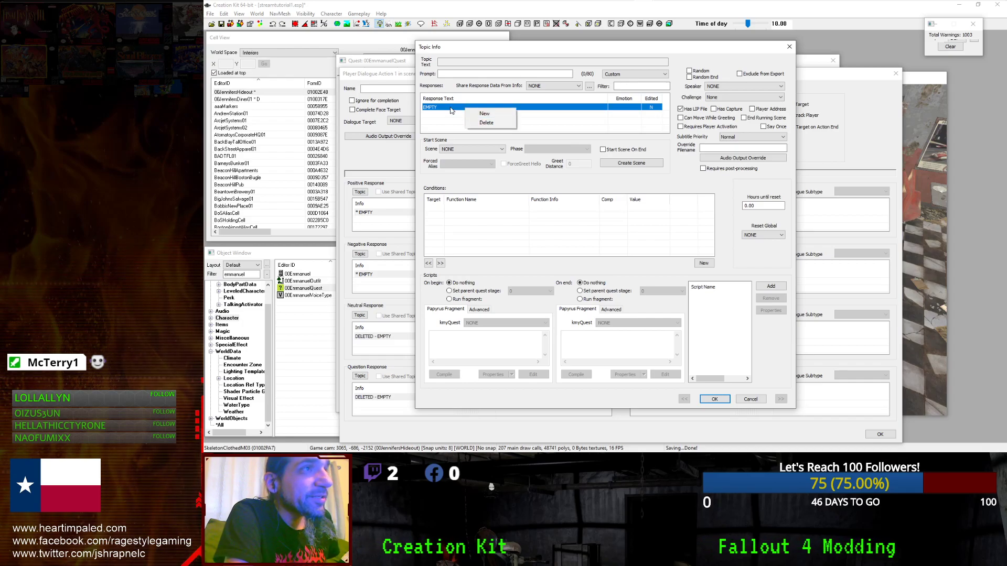
{"action": "left_click", "coordinate": [447, 107]}
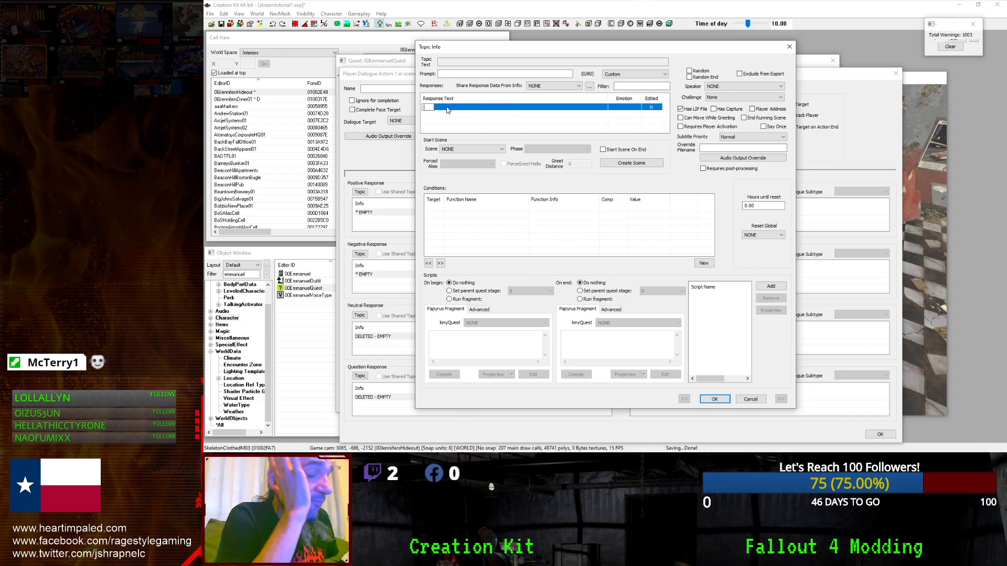
{"action": "left_click", "coordinate": [458, 115]}
{"action": "left_click", "coordinate": [458, 110]}
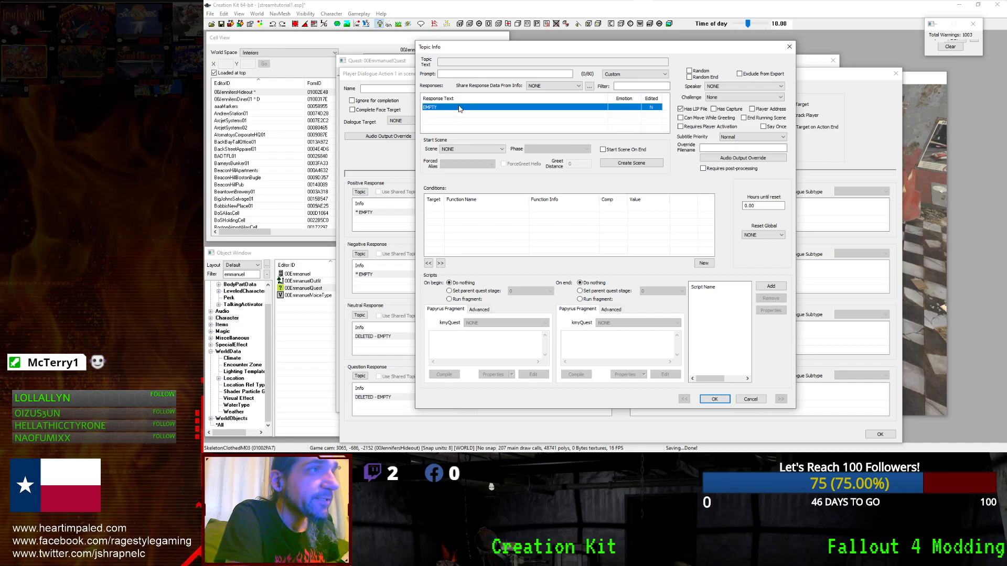
{"action": "left_click", "coordinate": [455, 74]}
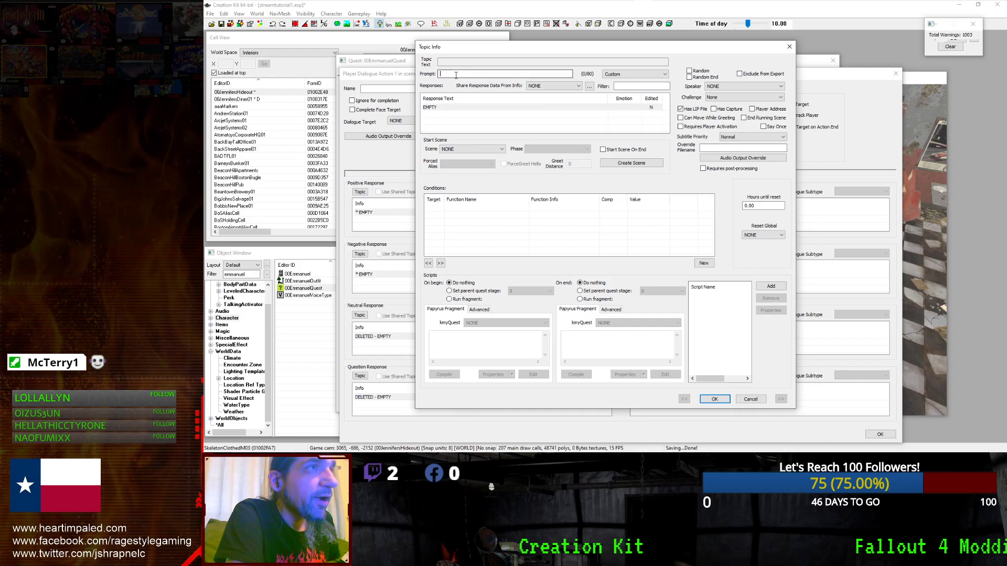
{"action": "type", "text": "yES"}
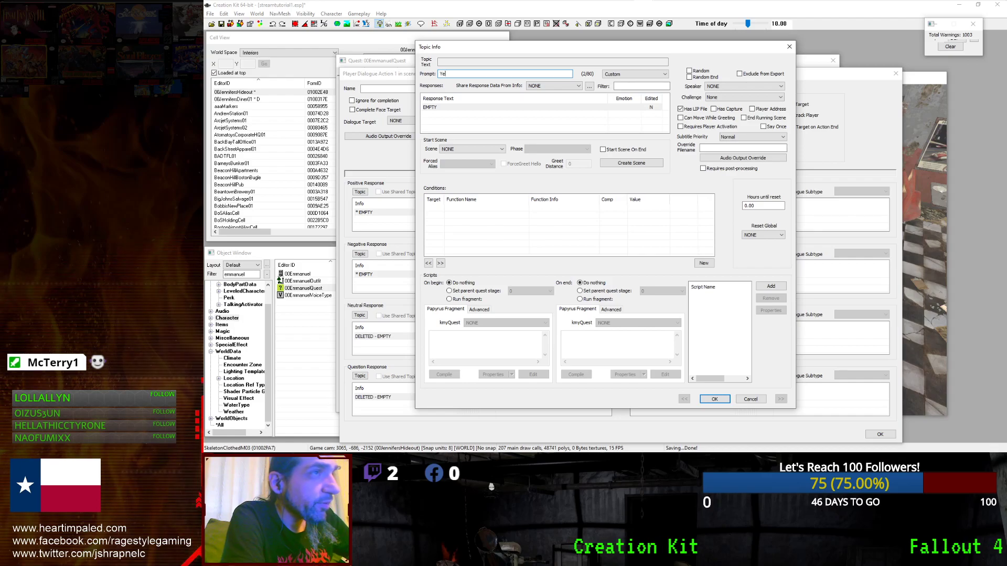
{"action": "double_click", "coordinate": [441, 107]}
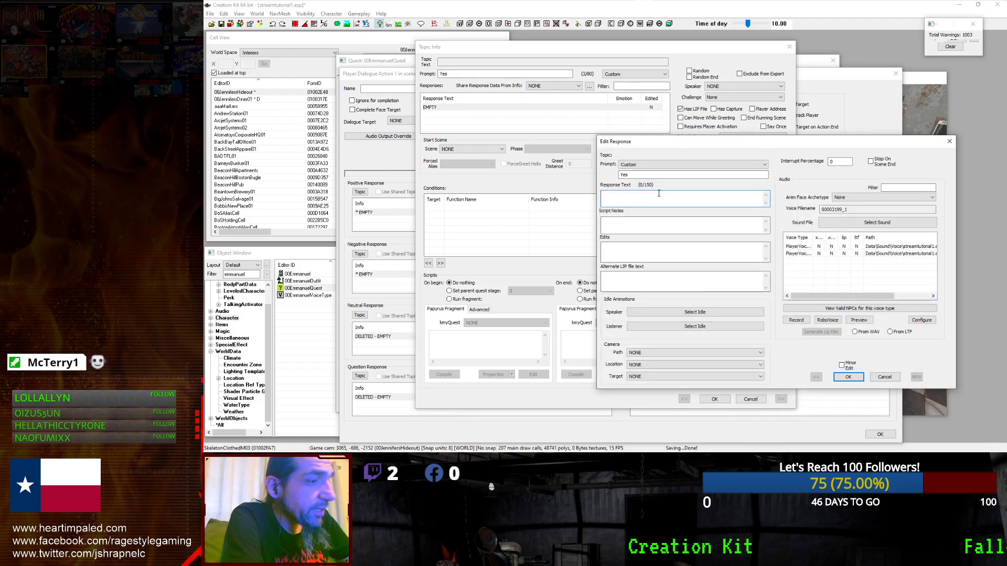
{"action": "left_click", "coordinate": [874, 380]}
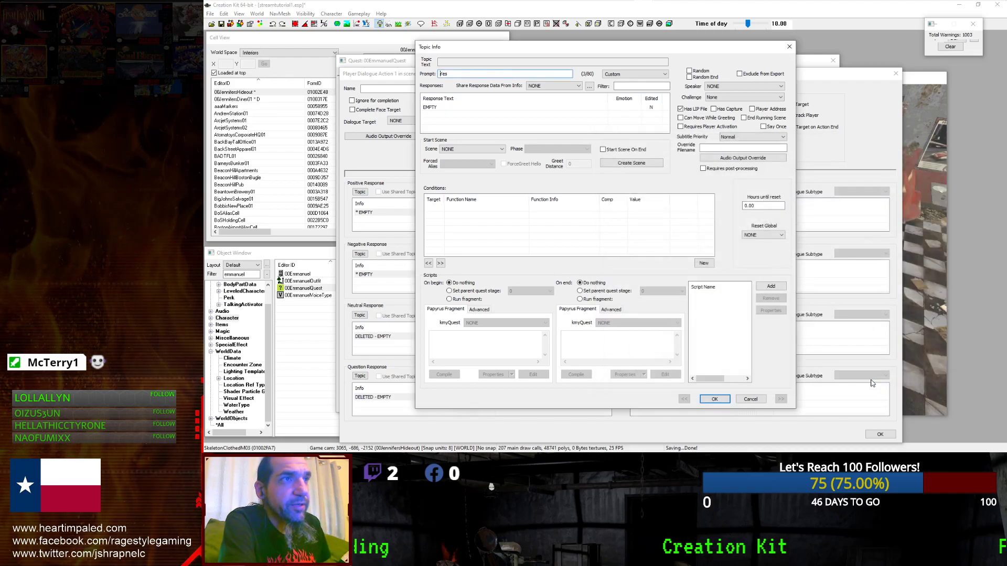
Filter the shared response infos by "player" and preview the MinRadiantSharedPlayer supply lines.
{"action": "left_click", "coordinate": [470, 108]}
{"action": "left_click", "coordinate": [578, 86]}
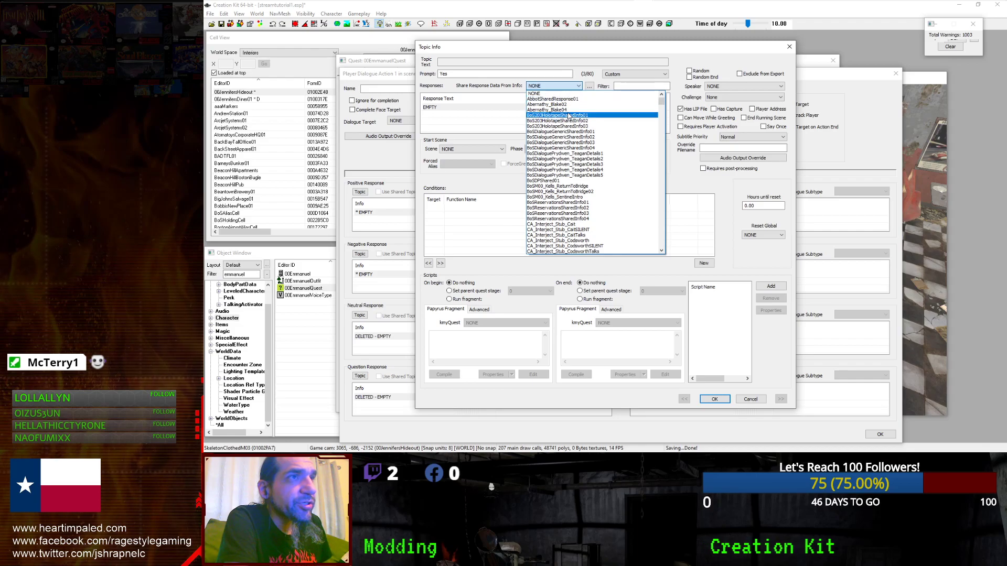
{"action": "left_click", "coordinate": [629, 86]}
{"action": "type", "text": "playe"}
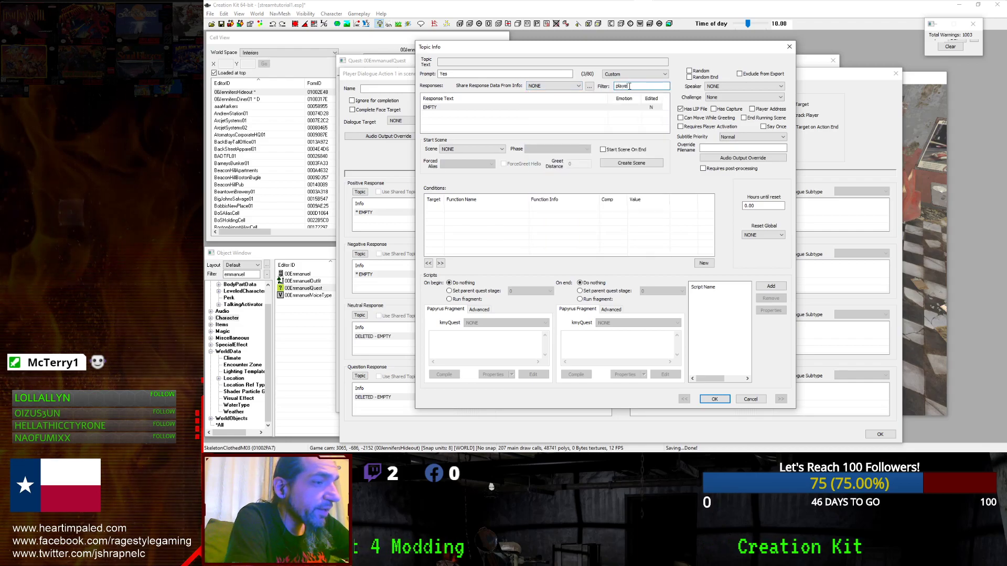
{"action": "type", "text": "r"}
{"action": "left_click", "coordinate": [579, 86]}
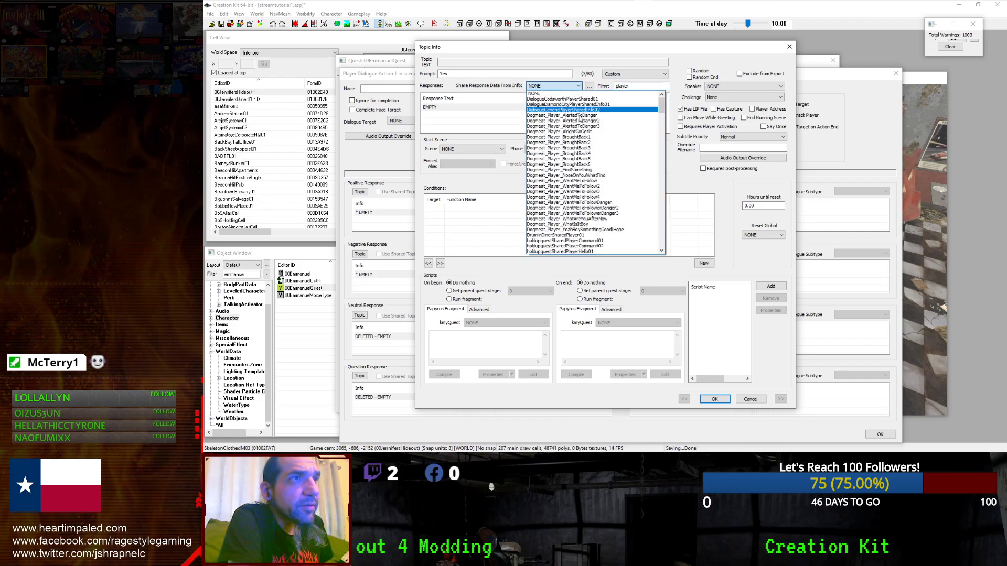
{"action": "left_click_drag", "start_coordinate": [662, 104], "coordinate": [663, 130]}
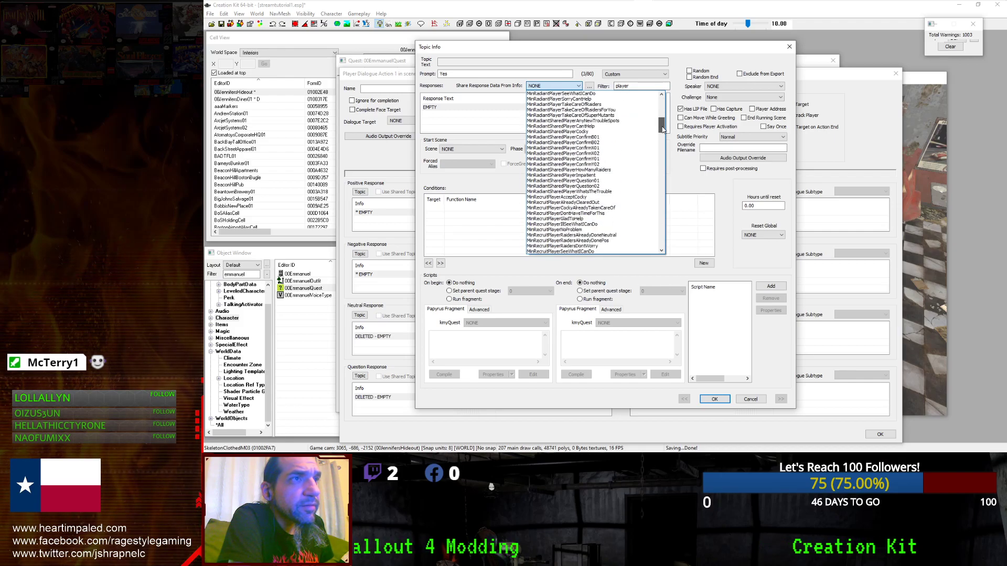
{"action": "left_click", "coordinate": [591, 140]}
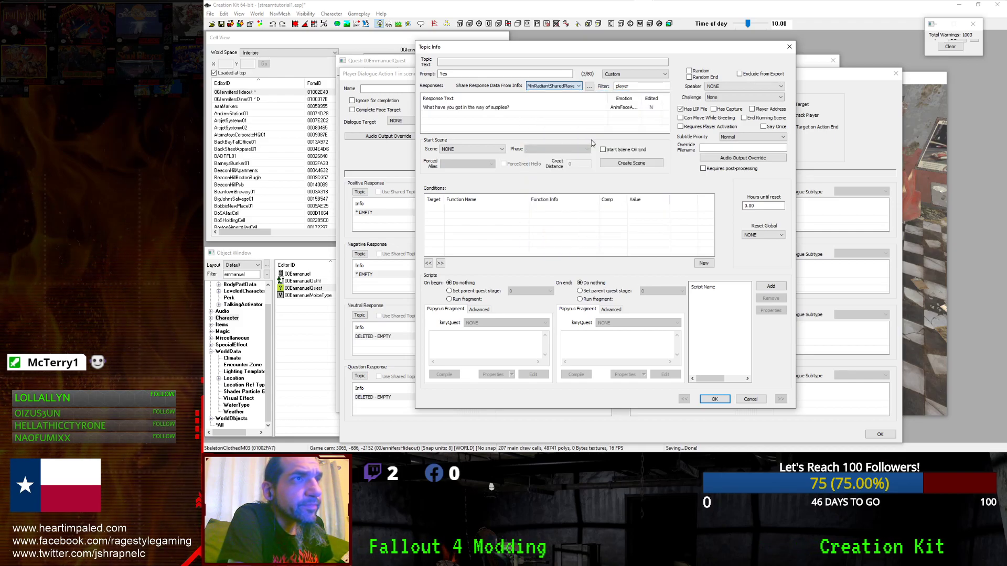
{"action": "key", "text": "Down"}
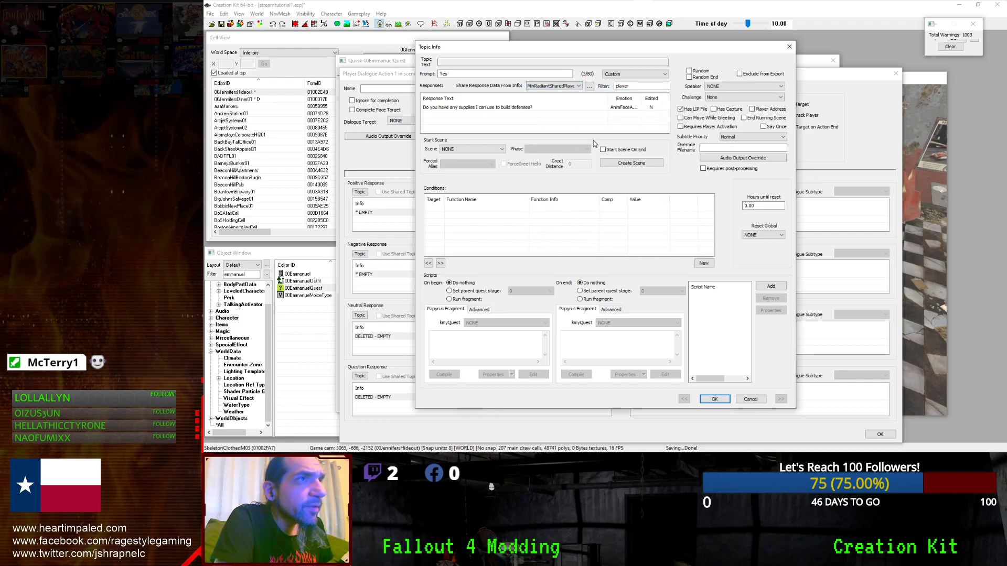
Browse the PlayerDoctor, PlayerConsume, PlayerBarter and MS13 shared lines for a suitable answer about having killed the raiders.
{"action": "left_click", "coordinate": [577, 86]}
{"action": "scroll", "coordinate": [555, 183], "scroll_direction": "down", "scroll_amount": 7}
{"action": "scroll", "coordinate": [555, 185], "scroll_direction": "down", "scroll_amount": 9}
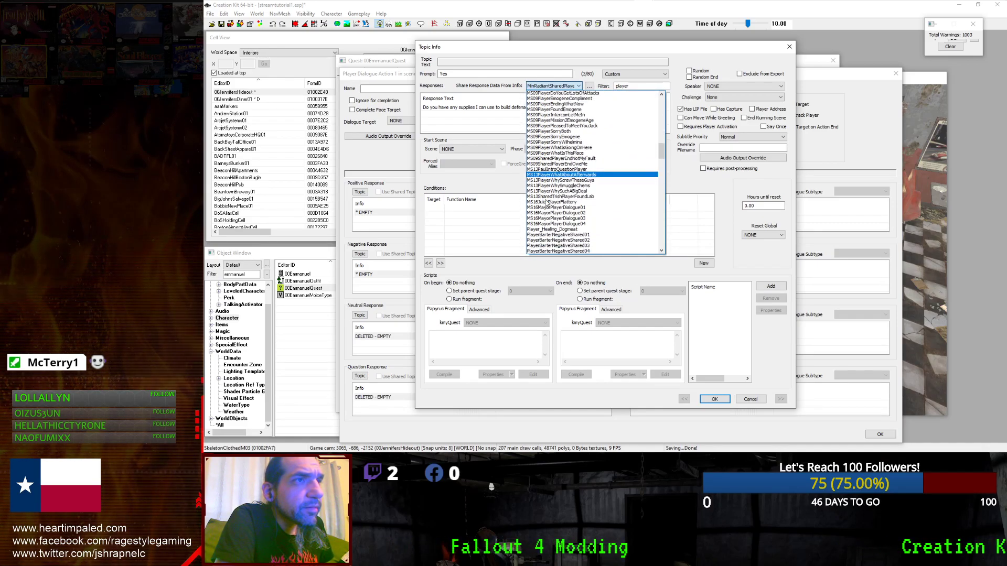
{"action": "scroll", "coordinate": [546, 201], "scroll_direction": "down", "scroll_amount": 2}
{"action": "left_click_drag", "start_coordinate": [660, 157], "coordinate": [661, 180]}
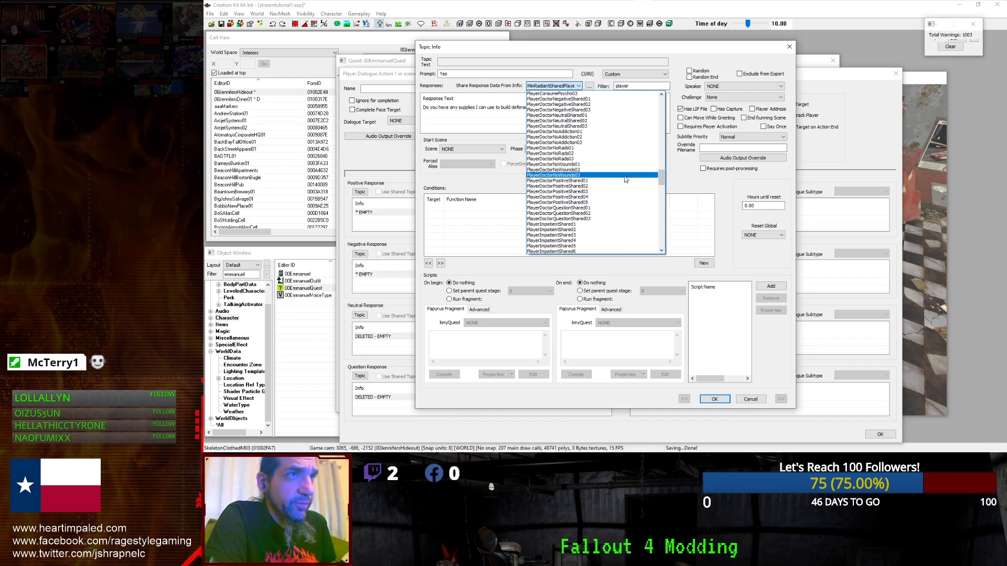
{"action": "left_click", "coordinate": [575, 169]}
{"action": "key", "text": "Up"}
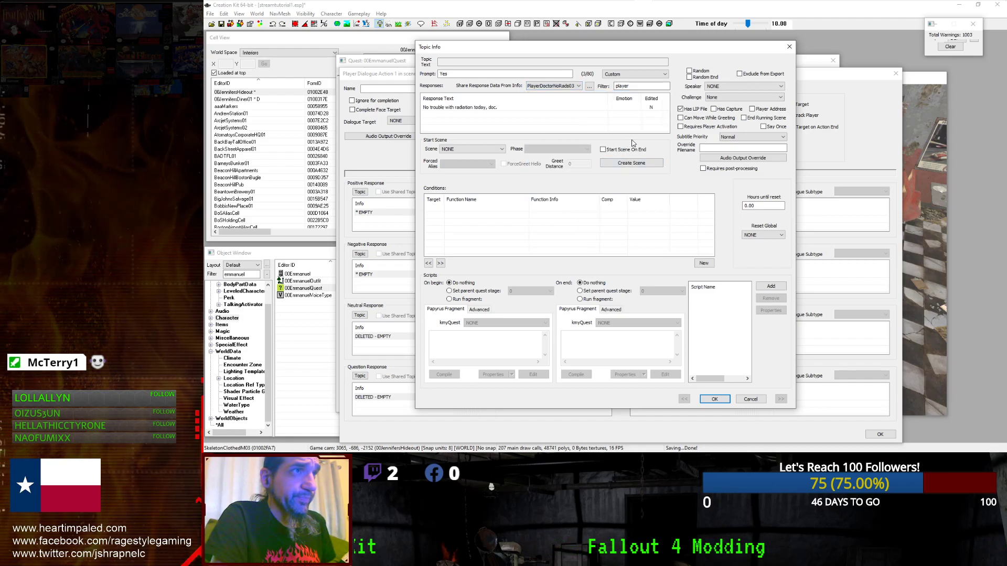
{"action": "key", "text": "Up"}
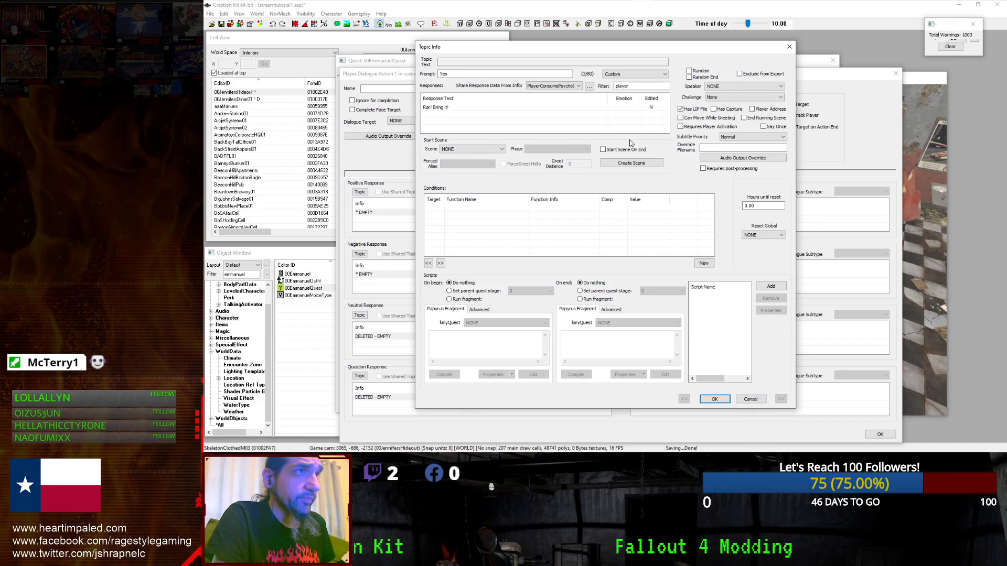
{"action": "key", "text": "Up"}
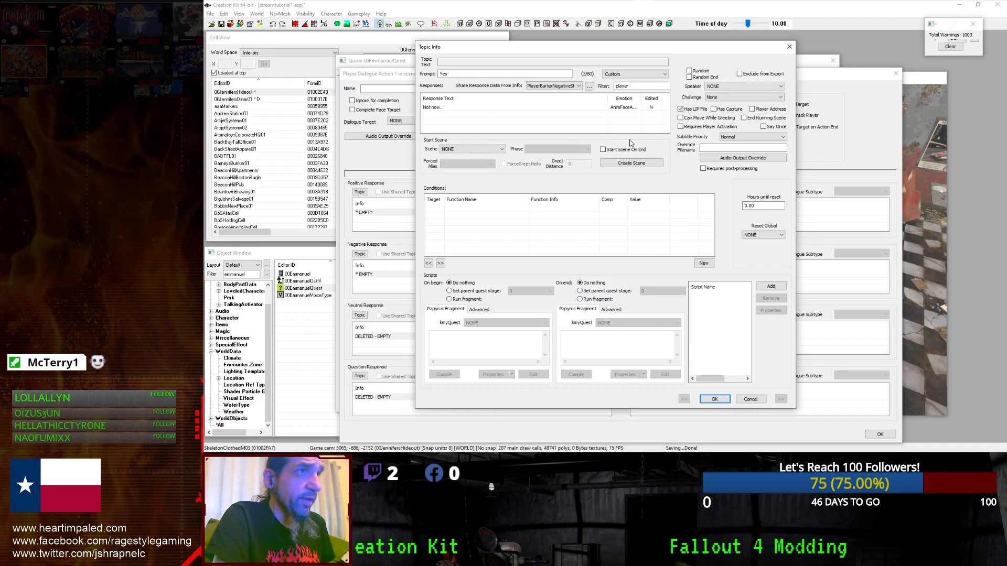
{"action": "key", "text": "Up"}
{"action": "key", "text": "Up"}
{"action": "key", "text": "Up"}
{"action": "key", "text": "Up"}
{"action": "key", "text": "Up"}
Share the positive response from MinRecruitPlayerCockyAlreadyTakenCareOf ("Already taken care of. I hardly even broke a sweat.") and accept the topic info.
{"action": "left_click", "coordinate": [578, 87]}
{"action": "scroll", "coordinate": [652, 158], "scroll_direction": "up", "scroll_amount": 15}
{"action": "scroll", "coordinate": [653, 136], "scroll_direction": "up", "scroll_amount": 4}
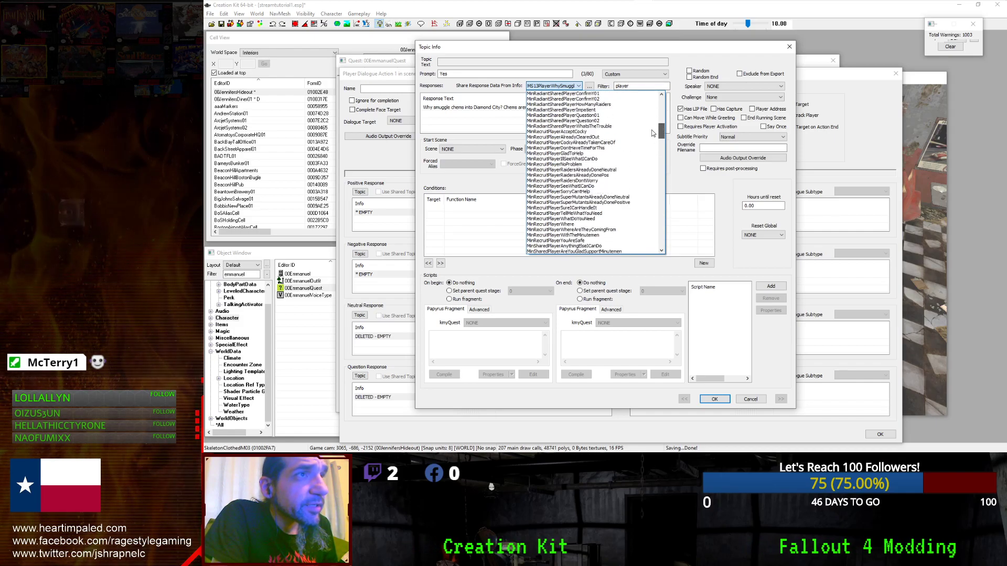
{"action": "left_click", "coordinate": [650, 143]}
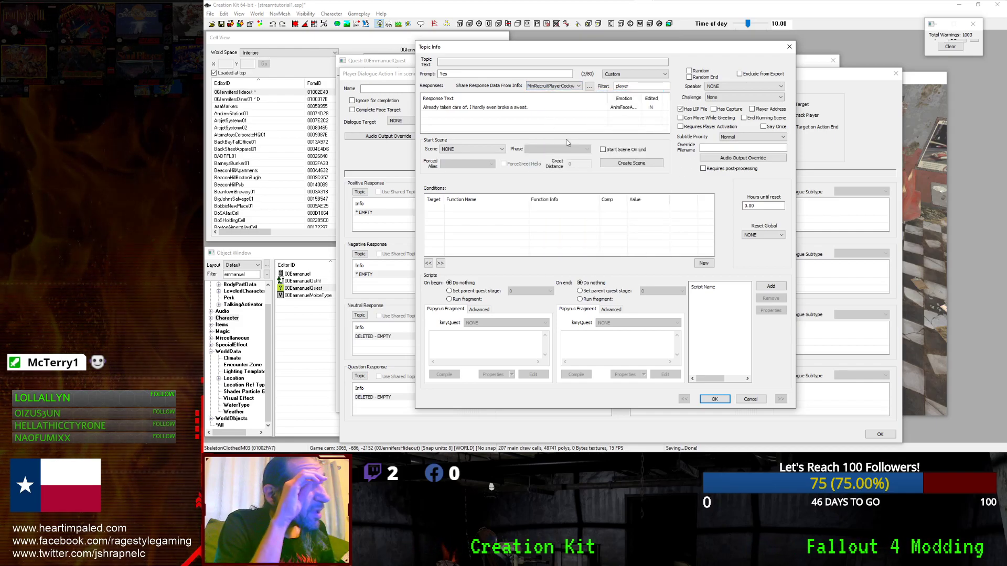
{"action": "left_click", "coordinate": [713, 399]}
Open the NPC's positive response info and add a GetIsVoiceType condition for 00EQJenniferVoiceType equal to 1.
{"action": "double_click", "coordinate": [669, 212]}
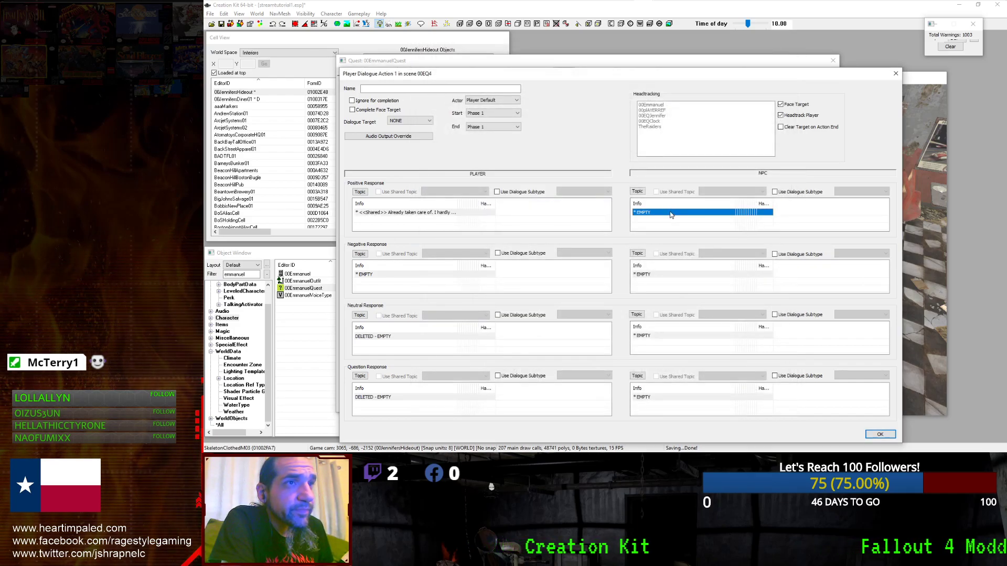
{"action": "right_click", "coordinate": [556, 214]}
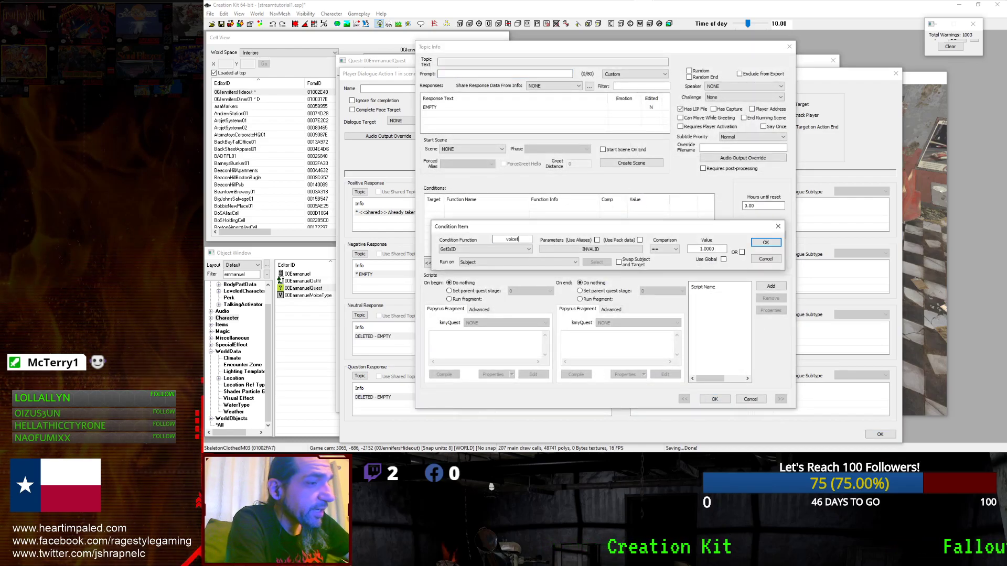
{"action": "left_click", "coordinate": [491, 250]}
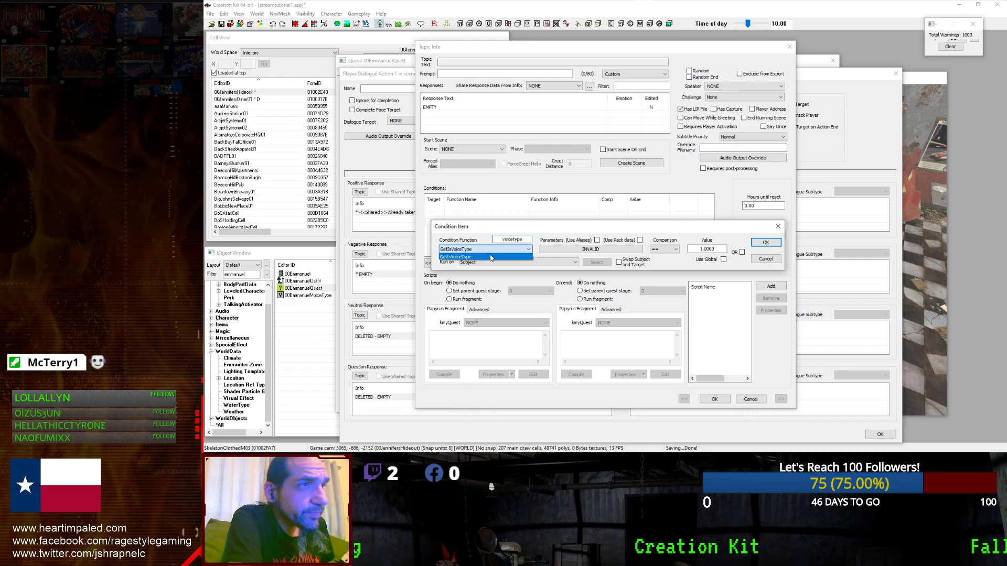
{"action": "left_click", "coordinate": [595, 250]}
{"action": "left_click", "coordinate": [506, 279]}
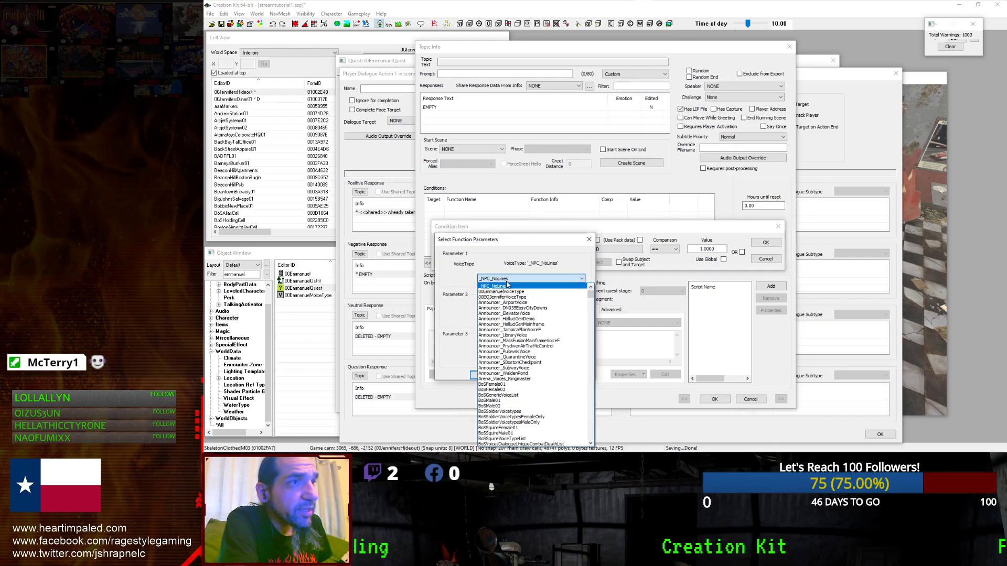
{"action": "left_click", "coordinate": [504, 297]}
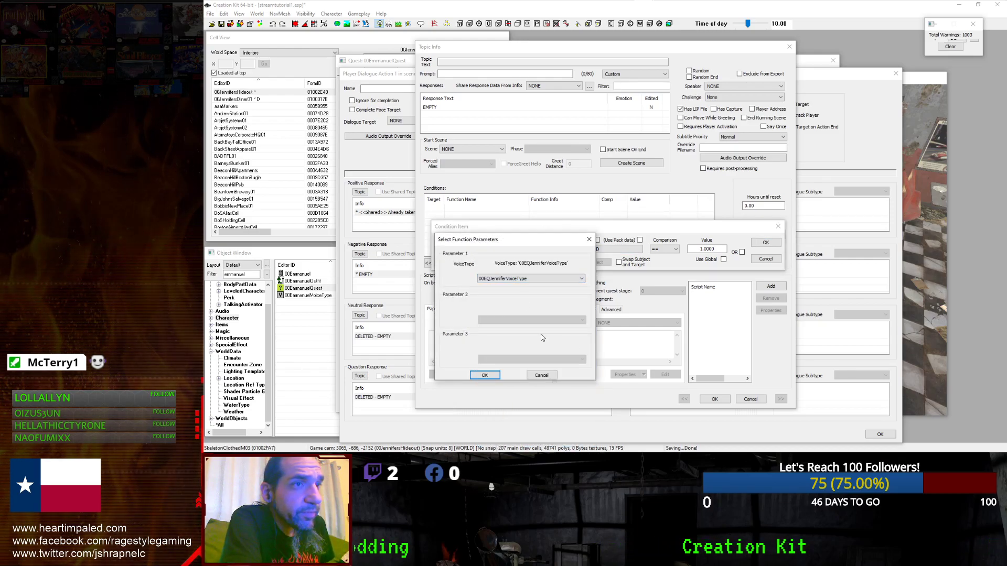
{"action": "left_click", "coordinate": [472, 376]}
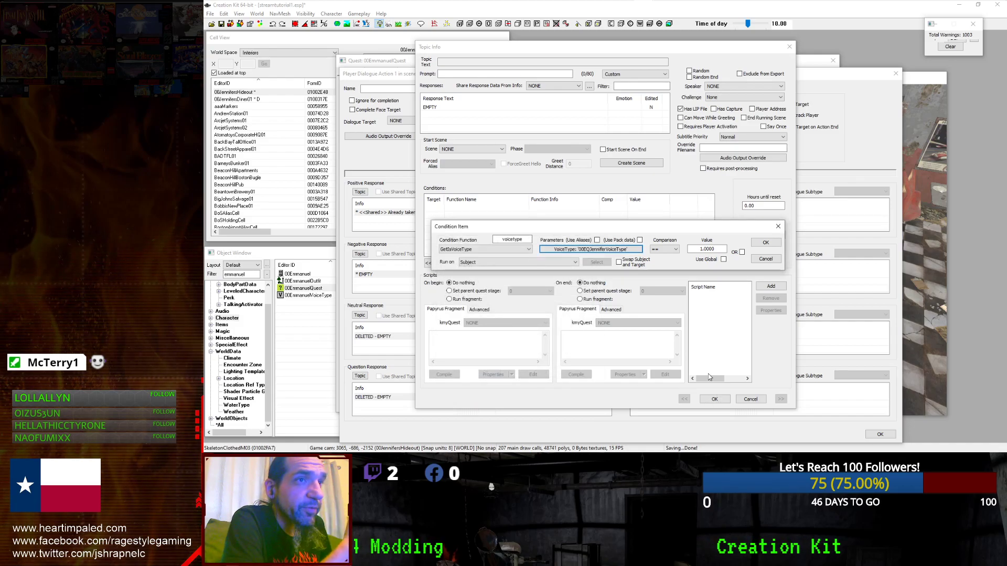
{"action": "left_click", "coordinate": [766, 243]}
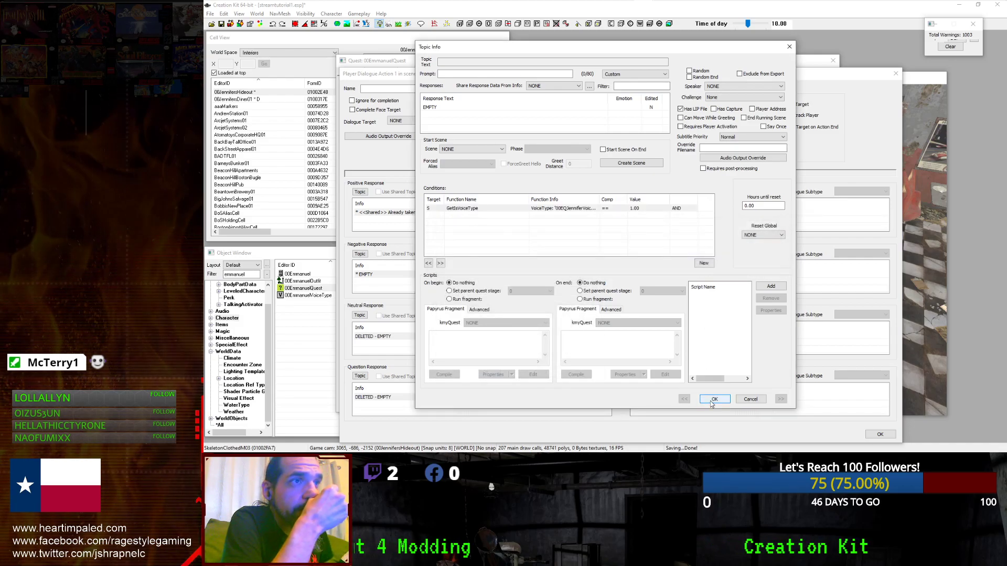
Write "Oh thank you! I really appreciate this." as the response text of Jennifer's positive reply and accept it.
{"action": "double_click", "coordinate": [488, 107]}
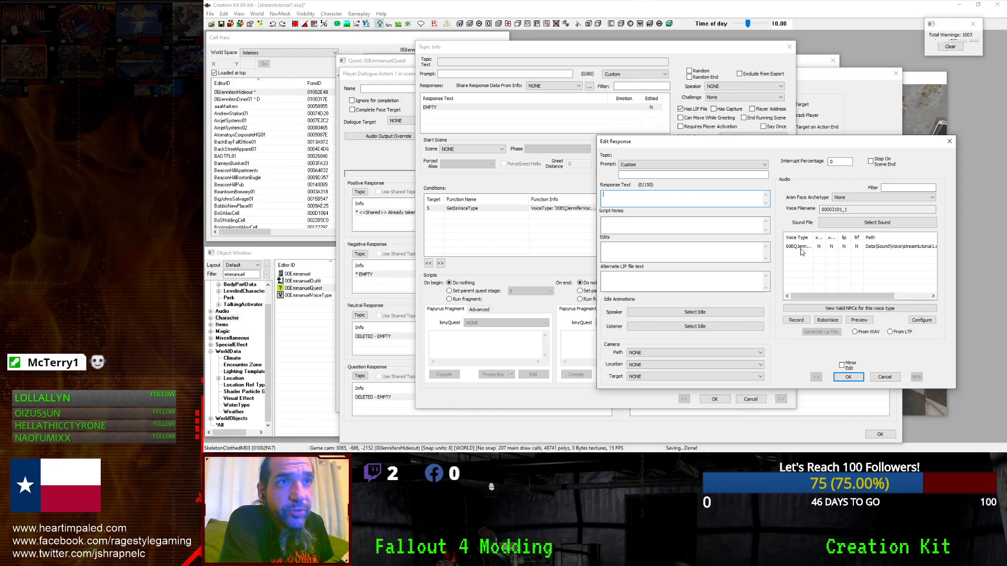
{"action": "left_click_drag", "start_coordinate": [813, 238], "coordinate": [833, 239]}
{"action": "left_click", "coordinate": [603, 224]}
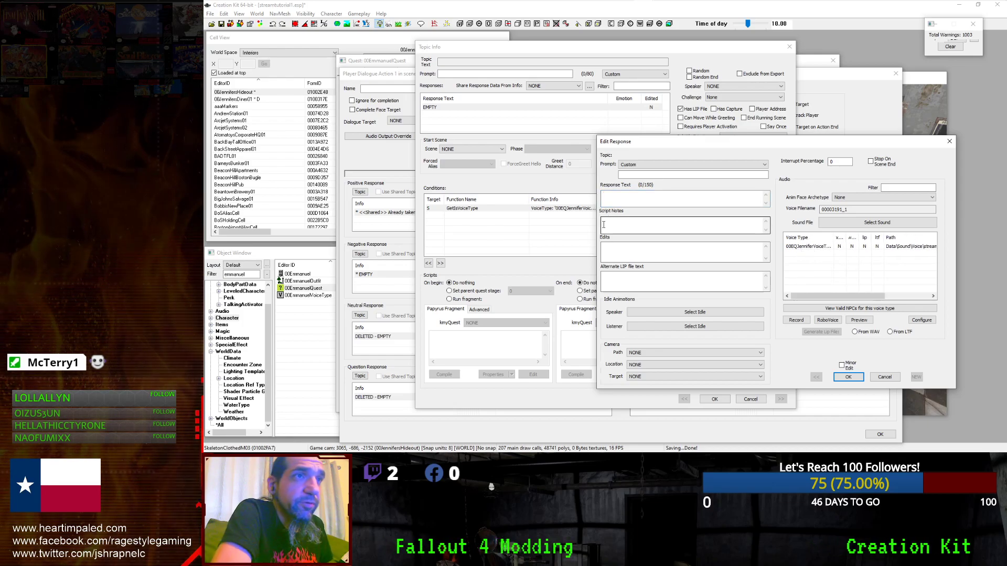
{"action": "left_click", "coordinate": [622, 200]}
{"action": "type", "text": "O"}
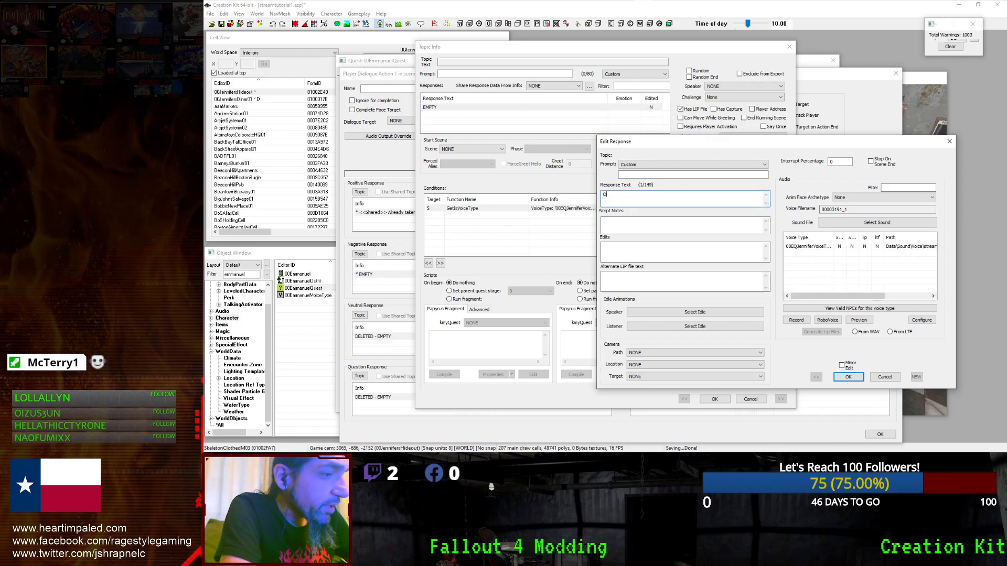
{"action": "type", "text": "h thank you "}
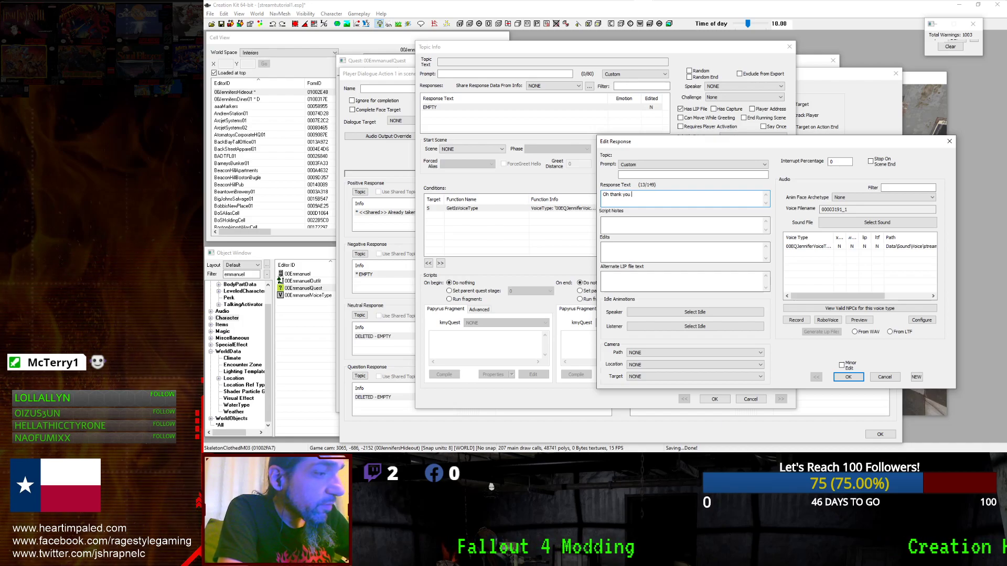
{"action": "type", "text": "! I really appreciate this."}
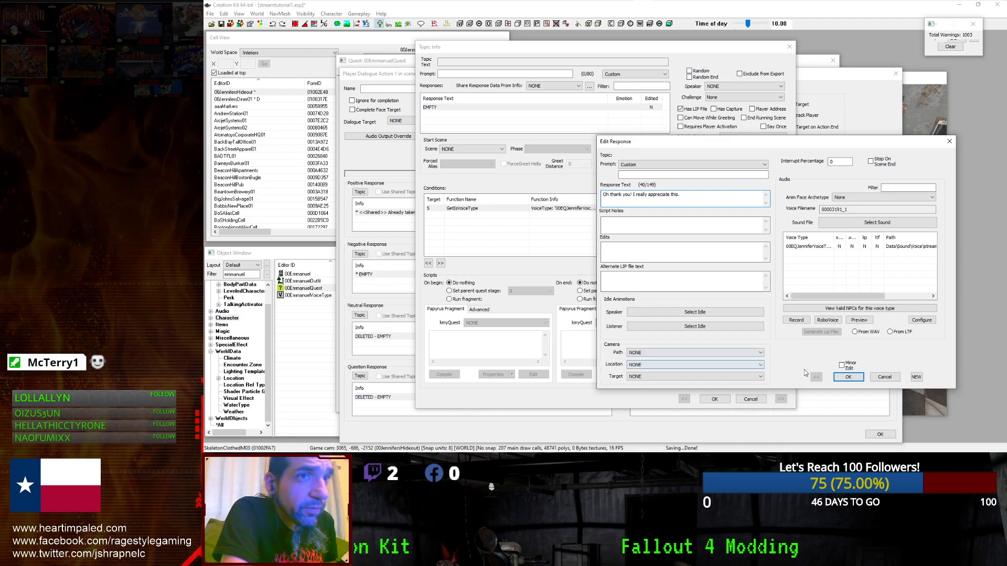
{"action": "left_click", "coordinate": [848, 377]}
Make Jennifer's positive reply set the parent quest stage to 30 on end, and accept the info and the player dialogue action.
{"action": "left_click", "coordinate": [570, 210]}
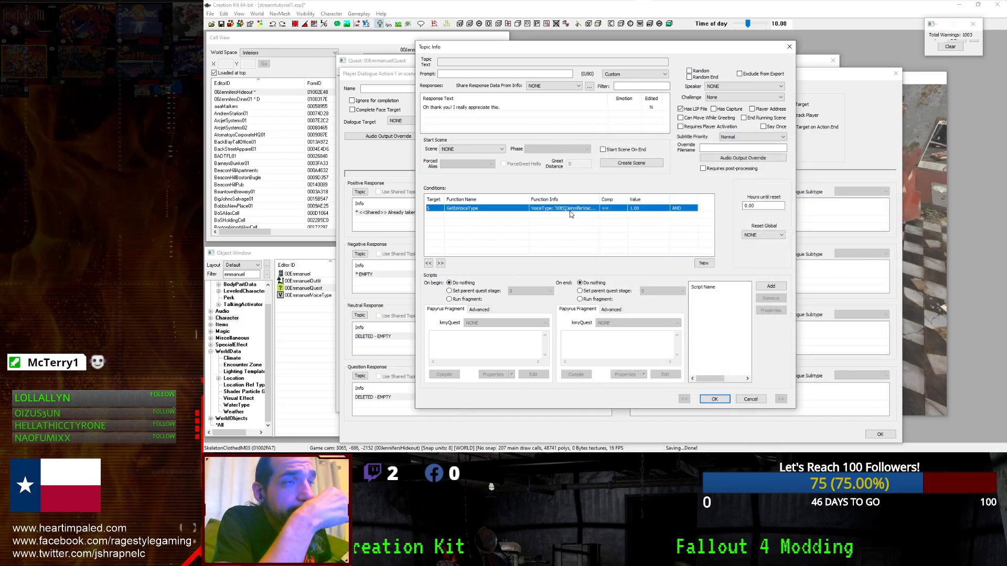
{"action": "left_click", "coordinate": [580, 290]}
{"action": "left_click", "coordinate": [658, 294]}
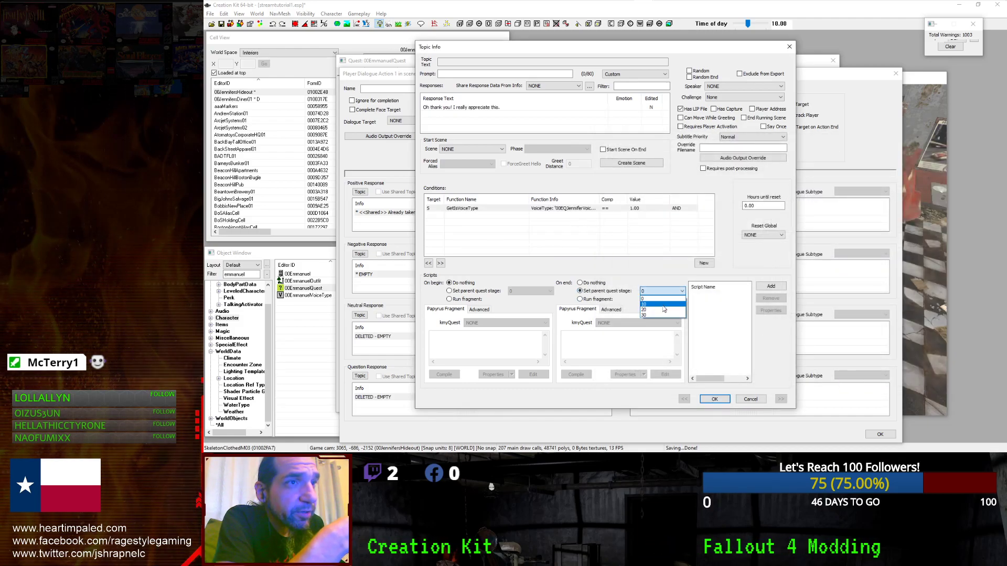
{"action": "left_click", "coordinate": [657, 314]}
{"action": "left_click", "coordinate": [710, 399]}
{"action": "left_click", "coordinate": [880, 434]}
Review scene 00EQ3's start greeting conditions and scripts, its final phase, and the log entries of quest stages 20 and 30.
{"action": "left_click", "coordinate": [365, 121]}
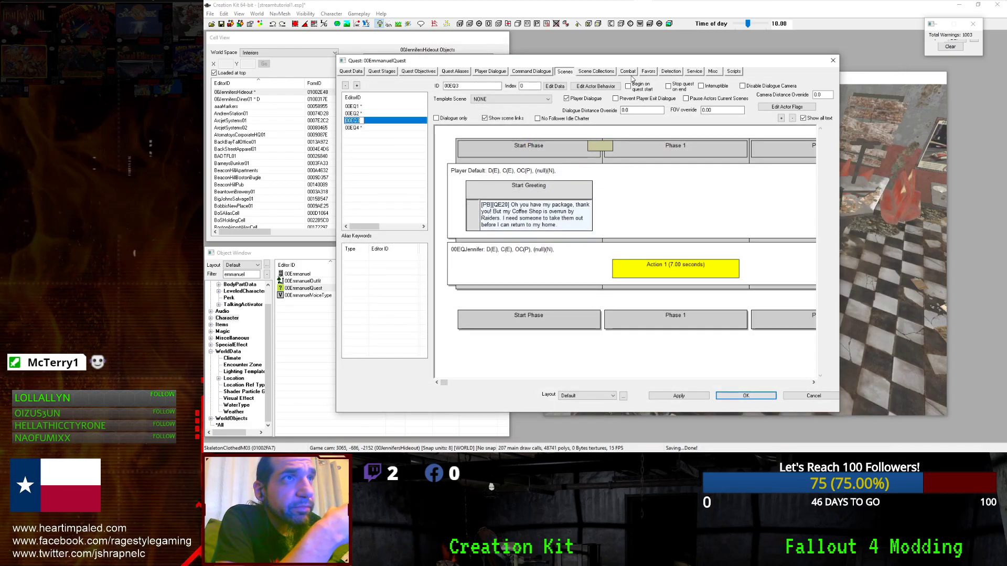
{"action": "double_click", "coordinate": [537, 211]}
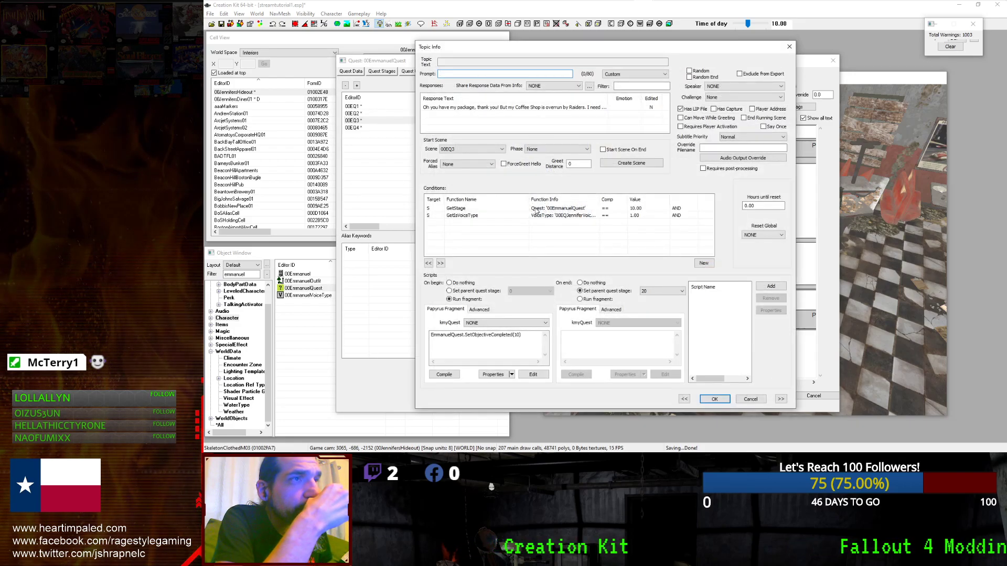
{"action": "left_click", "coordinate": [738, 400]}
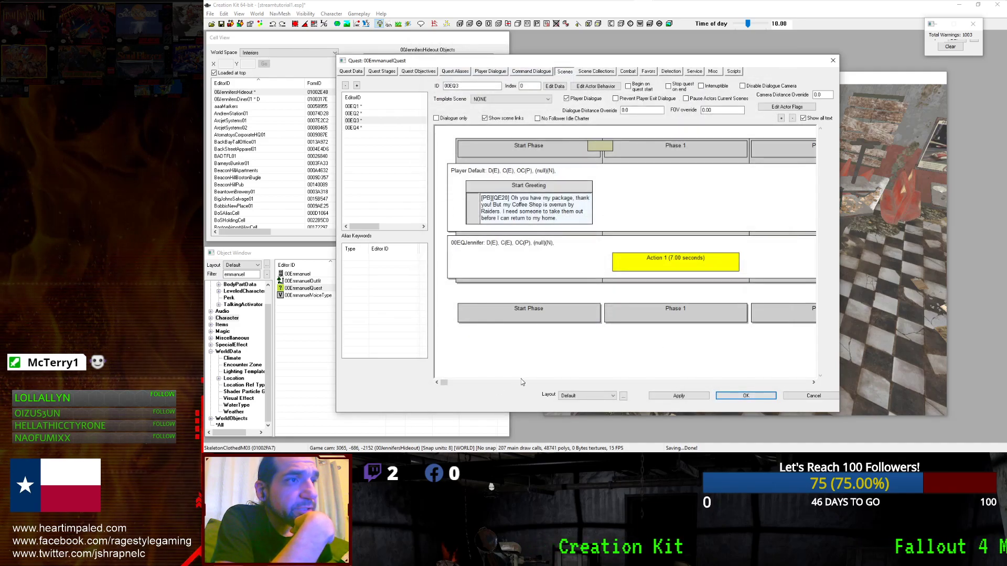
{"action": "left_click_drag", "start_coordinate": [441, 384], "coordinate": [788, 393]}
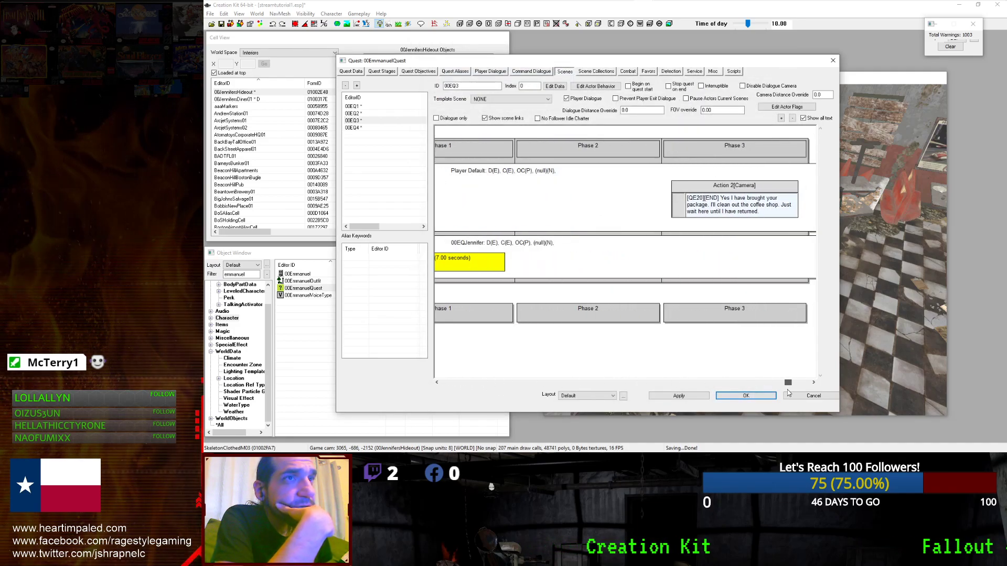
{"action": "left_click", "coordinate": [423, 72]}
{"action": "left_click", "coordinate": [381, 71]}
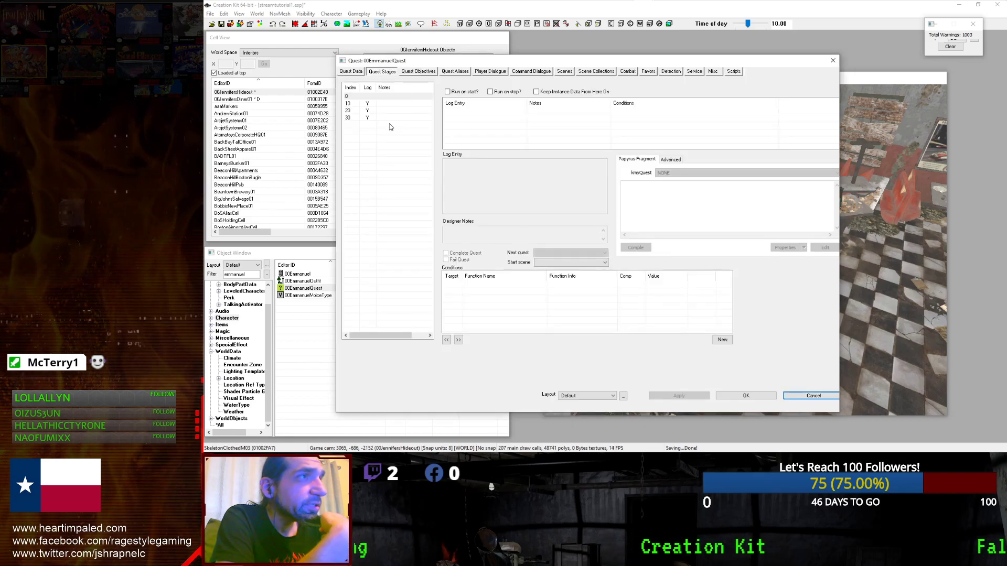
{"action": "left_click", "coordinate": [367, 111]}
{"action": "left_click", "coordinate": [375, 118]}
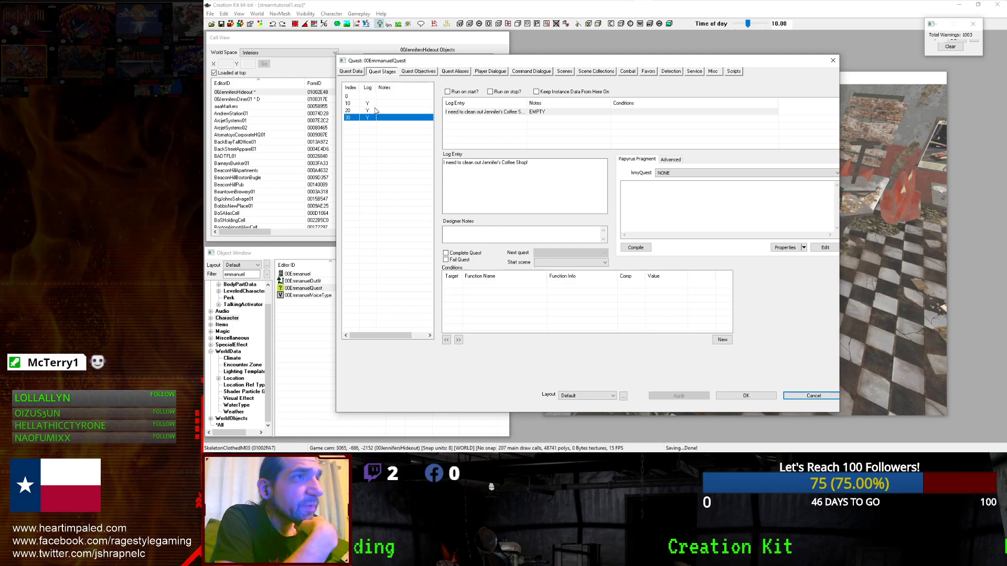
Add quest stage 40 and give it a new empty log entry.
{"action": "right_click", "coordinate": [371, 127]}
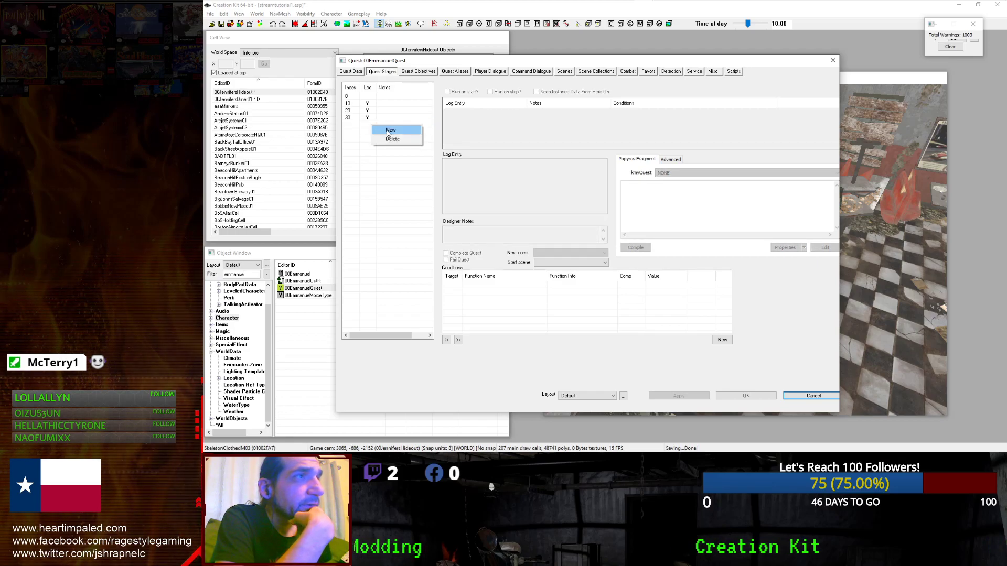
{"action": "left_click", "coordinate": [389, 131]}
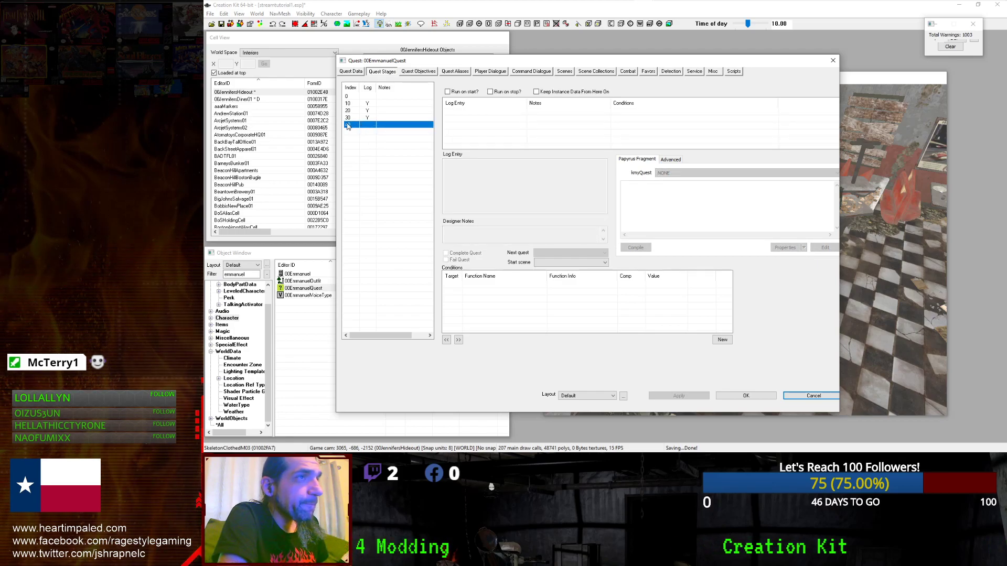
{"action": "key", "text": "Return"}
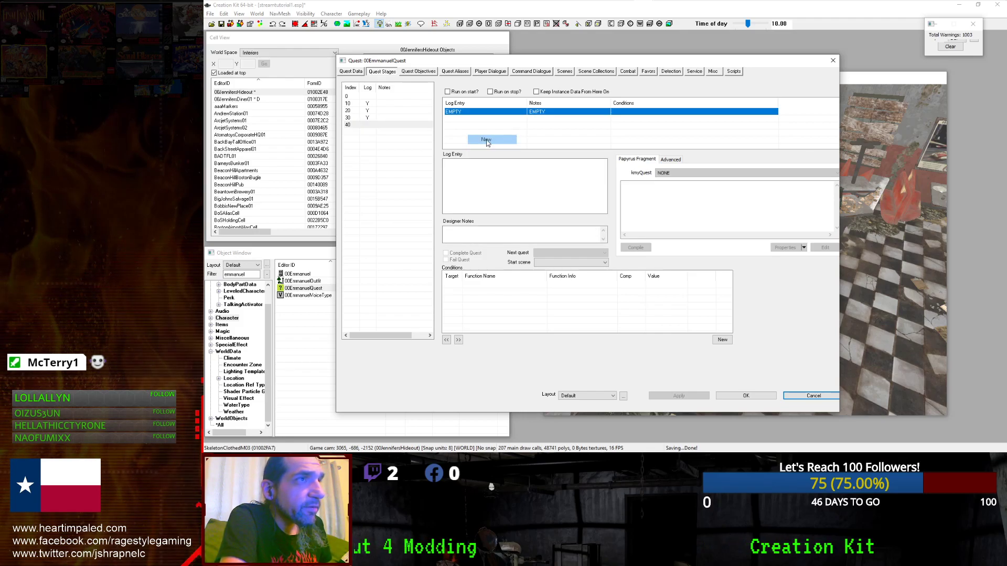
Write stage 40's log entry: "I have cleaned out the raiders from Jennifer's Coffee Shop. Now I can return to Emmanuel and collect my reward.".
{"action": "left_click", "coordinate": [515, 174]}
{"action": "type", "text": "I h"}
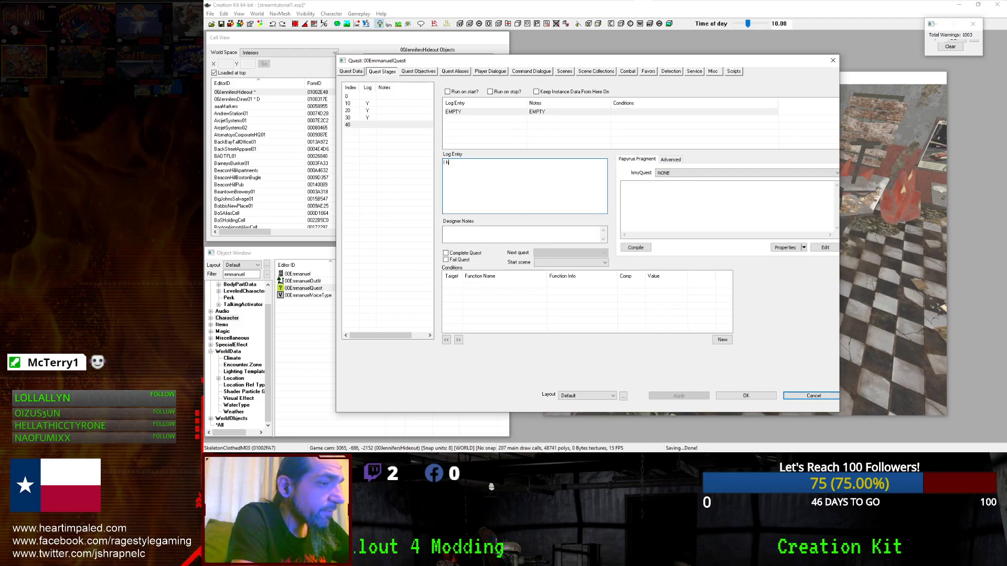
{"action": "type", "text": "ave cleaned "}
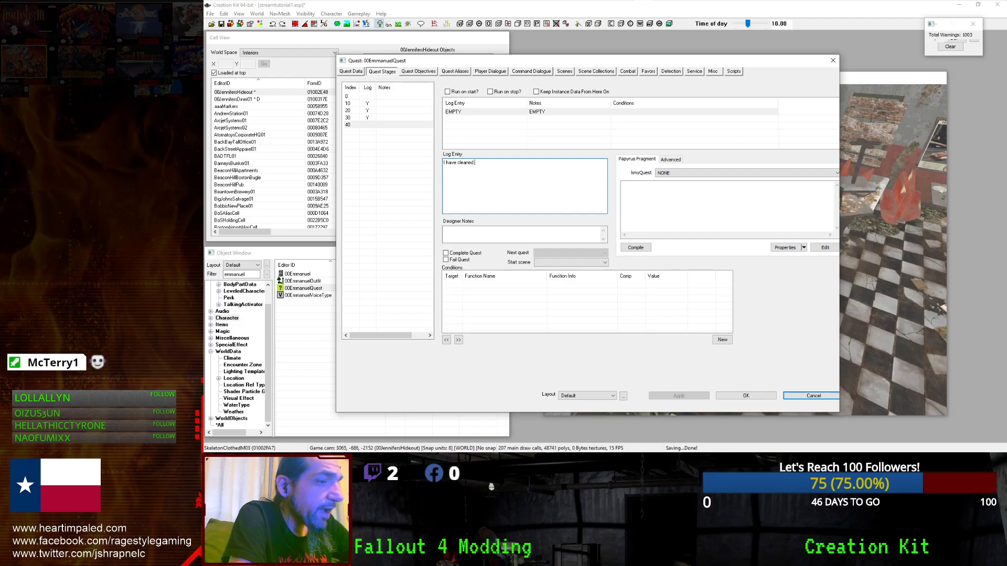
{"action": "type", "text": "out the raider"}
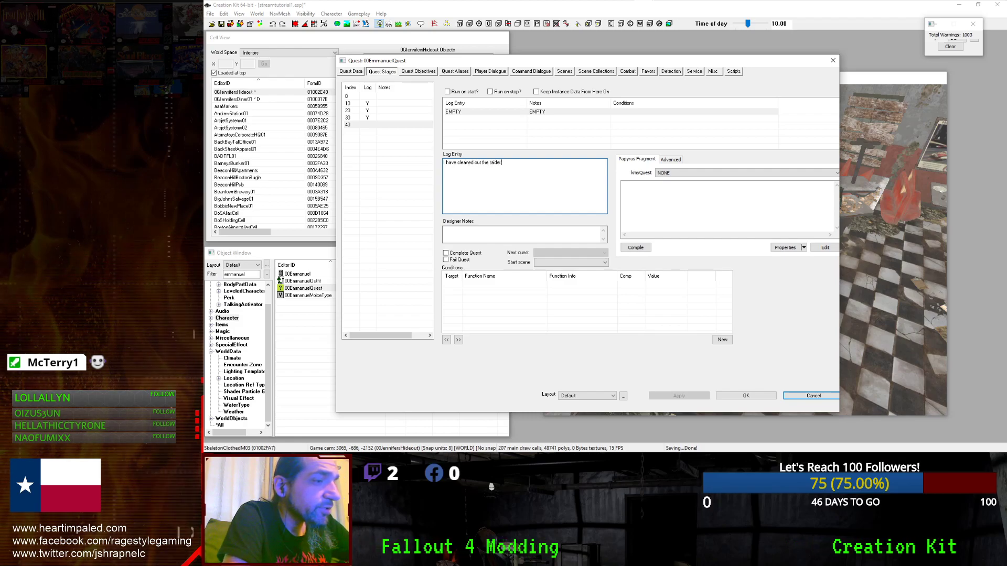
{"action": "type", "text": "'s from Je"}
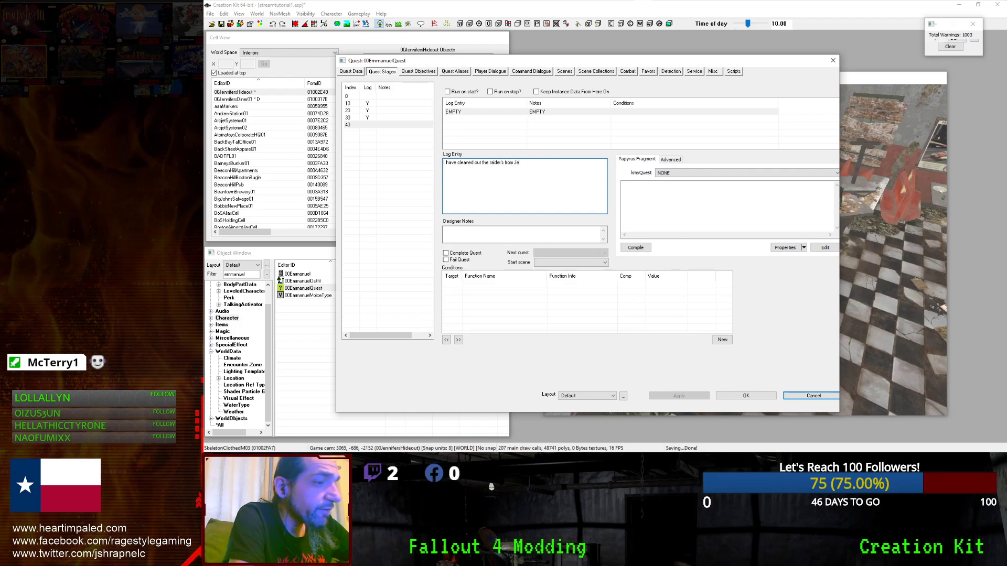
{"action": "type", "text": "nnifer's Co"}
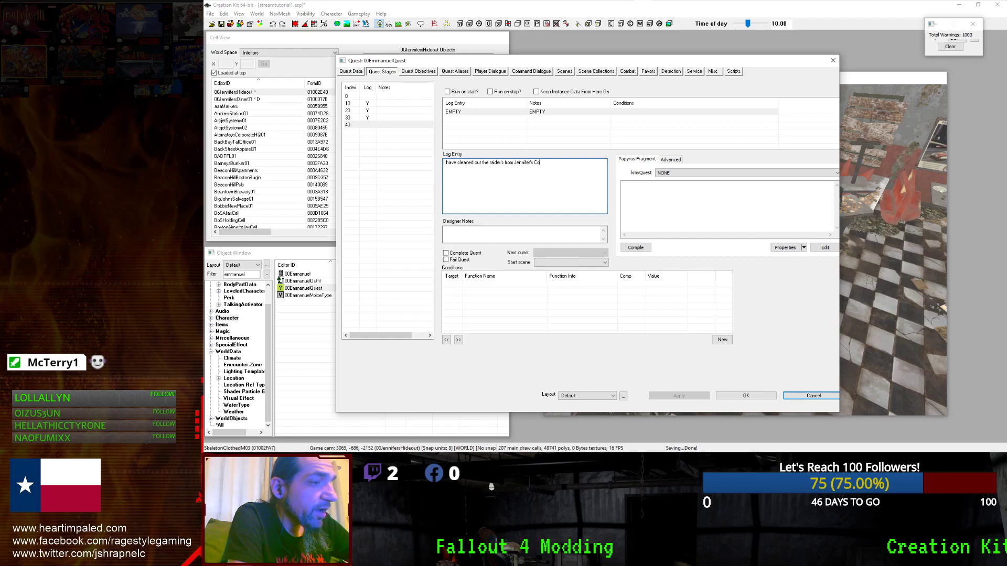
{"action": "type", "text": "ffee a"}
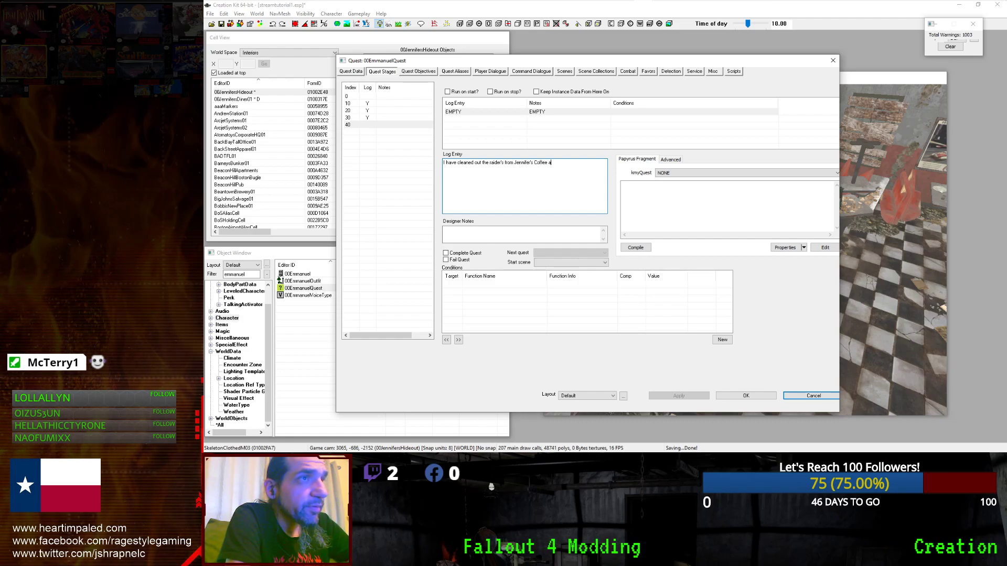
{"action": "type", "text": "hop. Now I can return to Emmanuel and collect"}
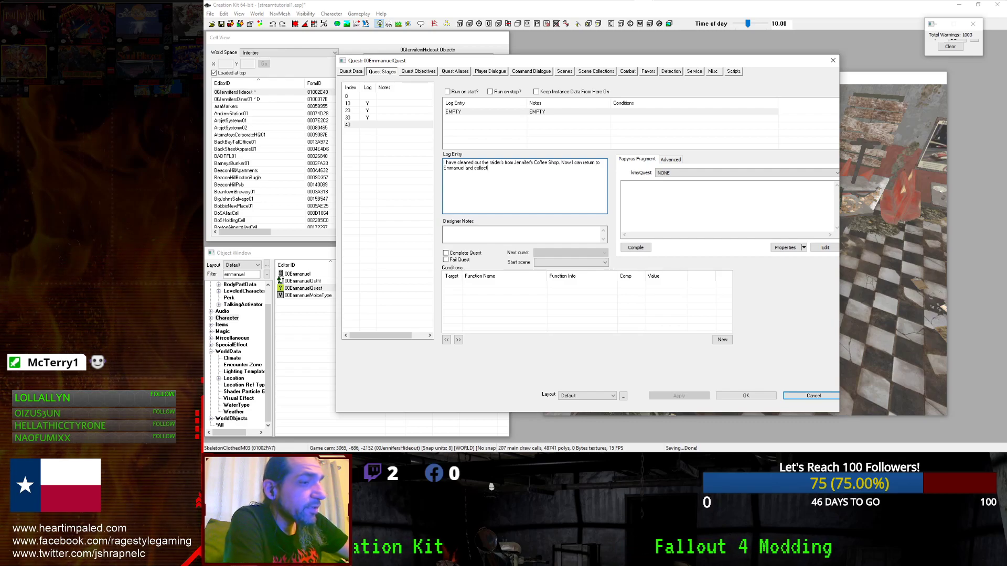
{"action": "type", "text": "reward"}
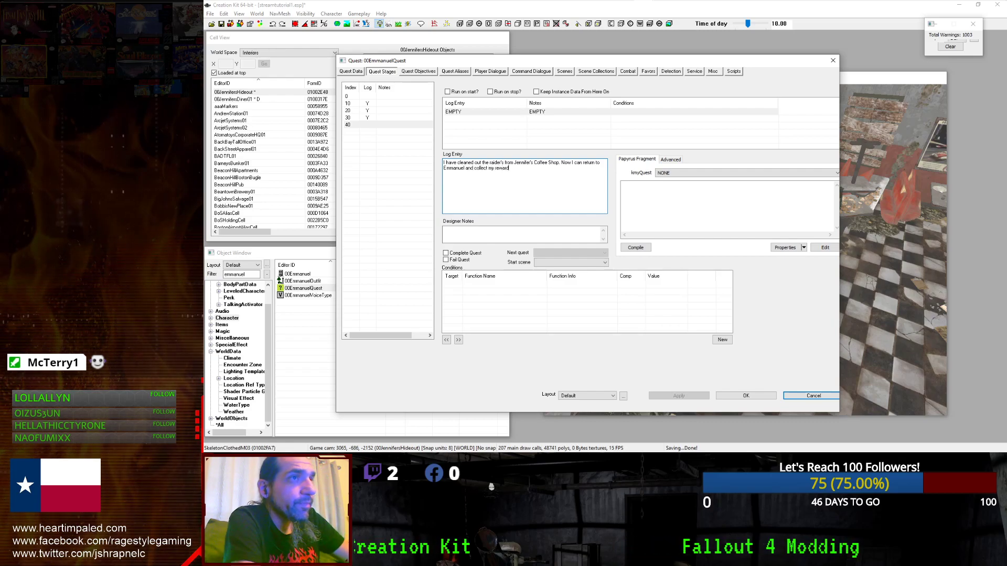
{"action": "type", "text": "."}
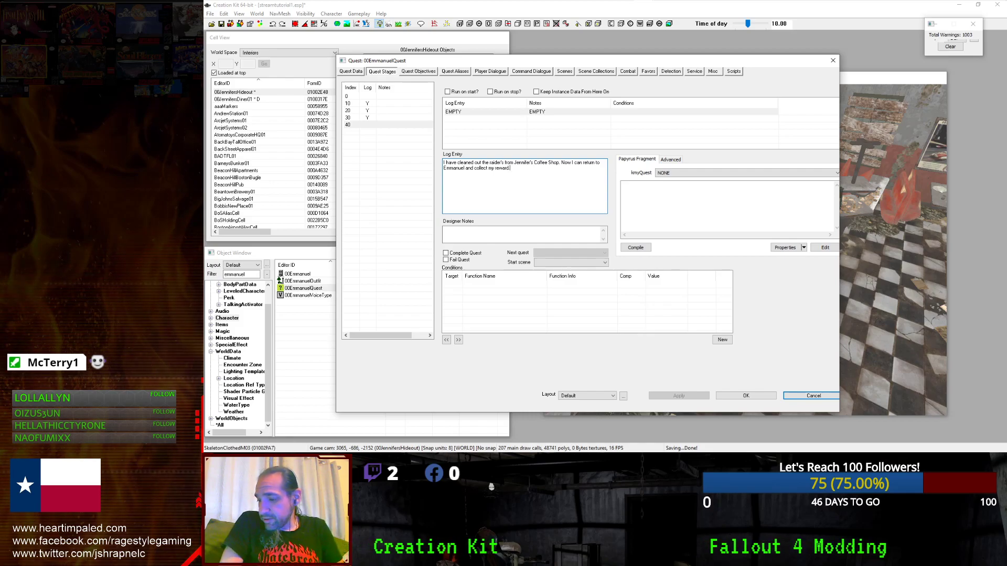
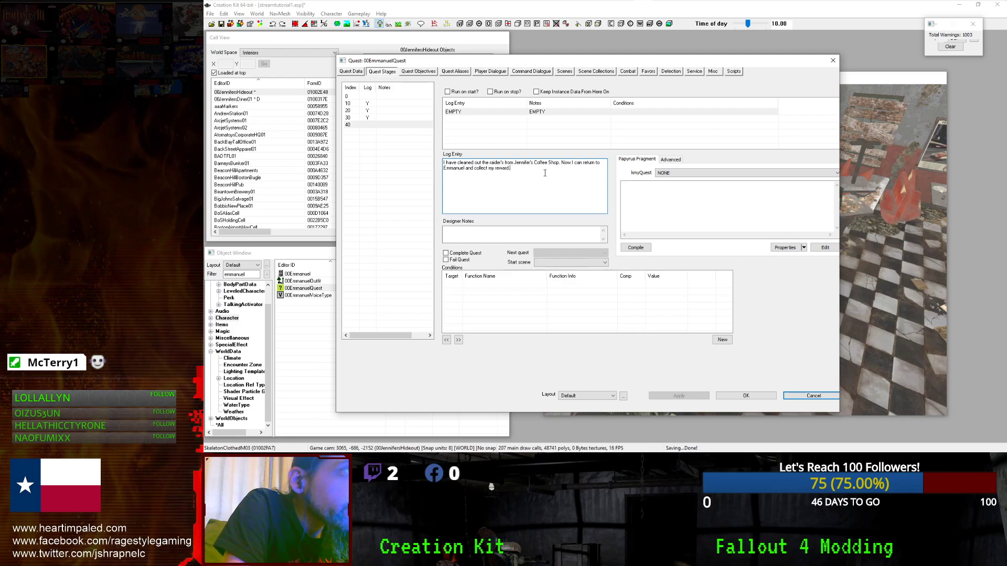
{"action": "left_click", "coordinate": [502, 163]}
{"action": "key", "text": "BackSpace"}
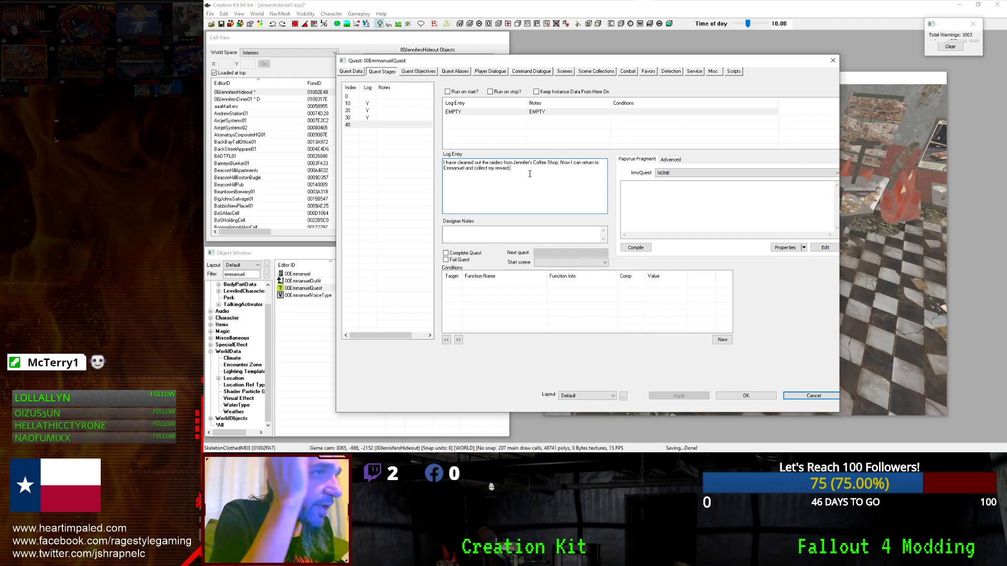
{"action": "left_click", "coordinate": [550, 190]}
Copy the SetObjectiveCompleted(0, 1) Papyrus fragment from quest stage 20 into stage 40's fragment.
{"action": "left_click", "coordinate": [627, 200]}
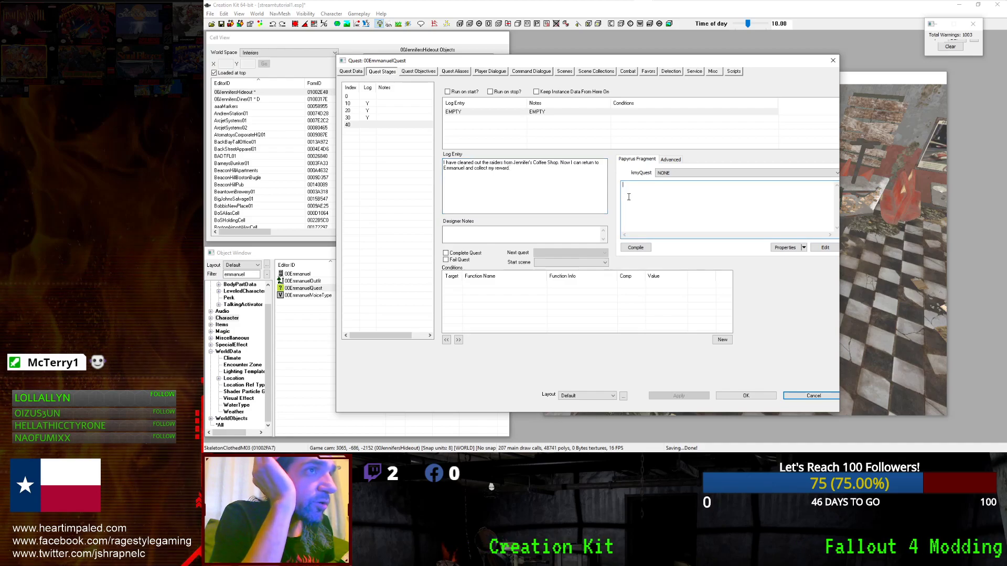
{"action": "left_click", "coordinate": [551, 112]}
{"action": "left_click", "coordinate": [505, 167]}
{"action": "left_click", "coordinate": [675, 197]}
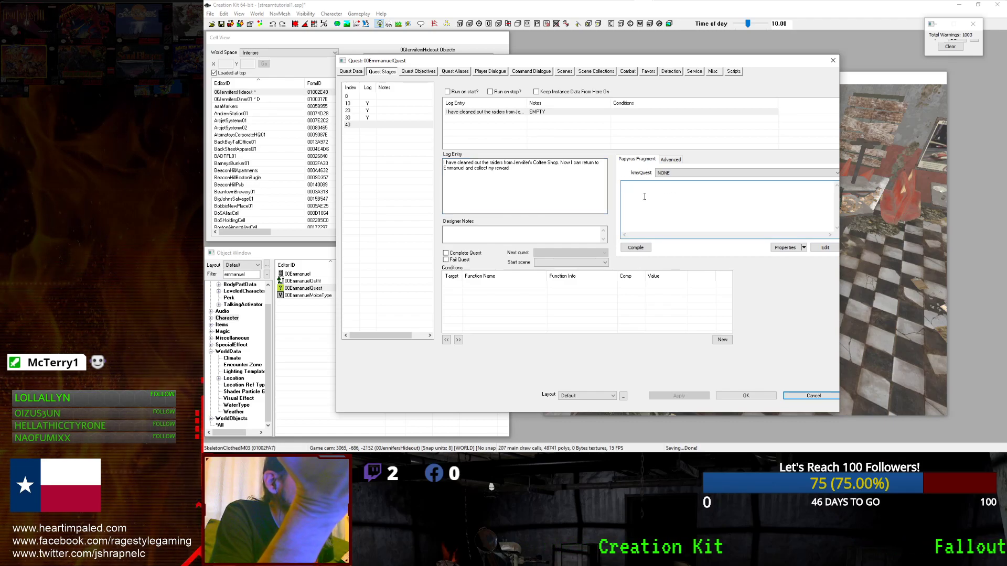
{"action": "left_click", "coordinate": [362, 119]}
{"action": "left_click", "coordinate": [406, 111]}
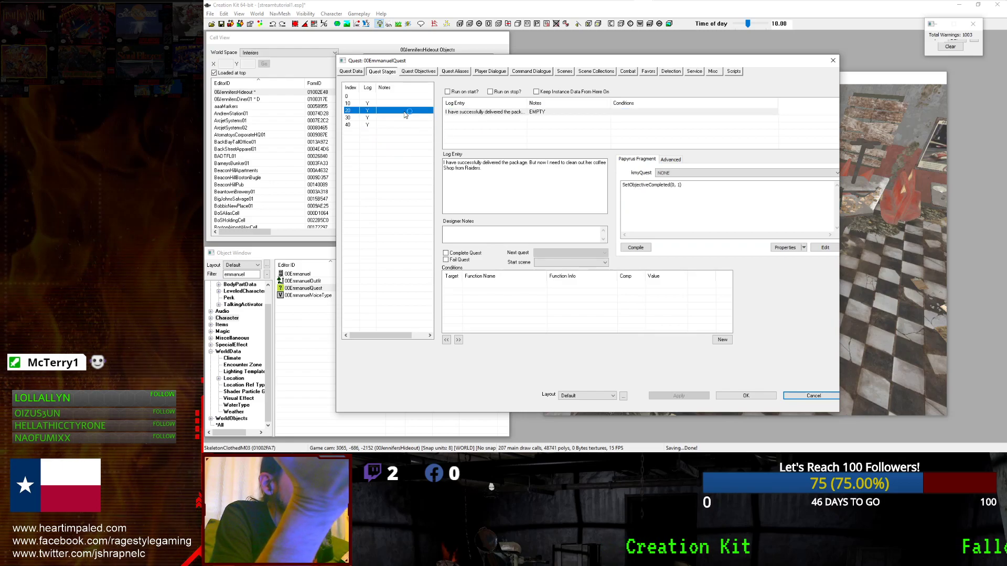
{"action": "left_click", "coordinate": [691, 188]}
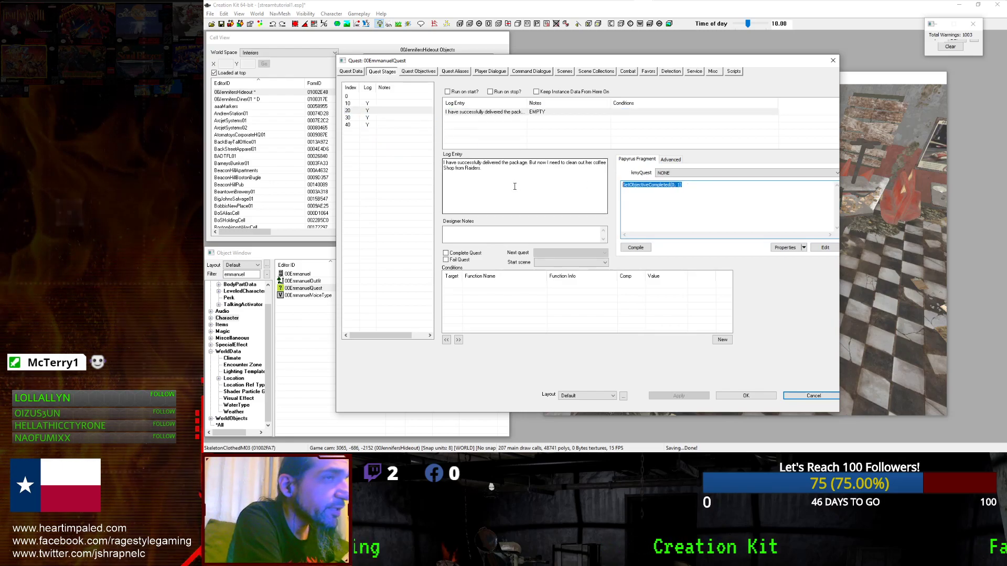
{"action": "left_click", "coordinate": [359, 126]}
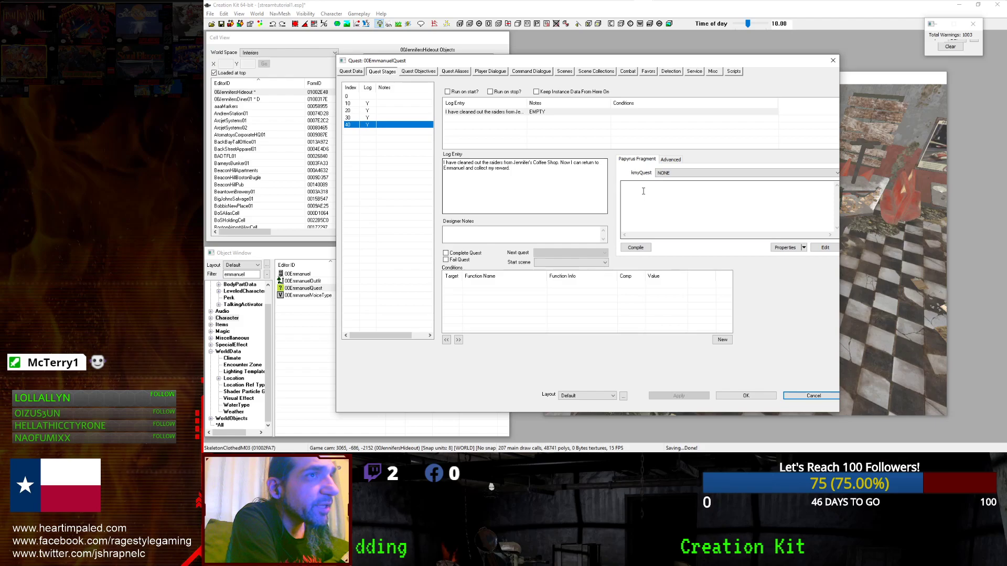
{"action": "left_click", "coordinate": [649, 189]}
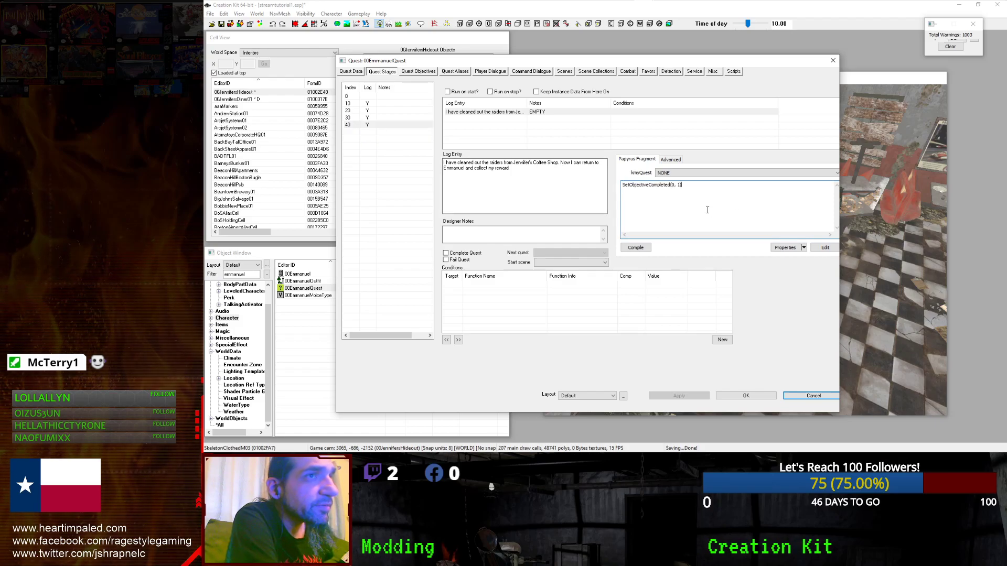
{"action": "left_click", "coordinate": [676, 185]}
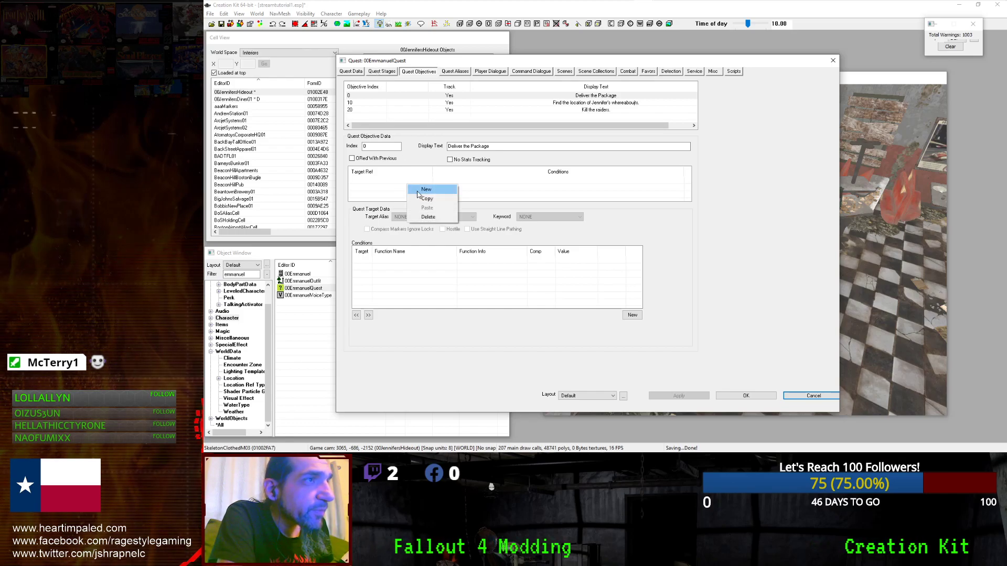
Add a quest target using the TheRaiders alias to the "Deliver the Package" objective and accept the quest.
{"action": "left_click", "coordinate": [419, 189]}
{"action": "left_click", "coordinate": [413, 216]}
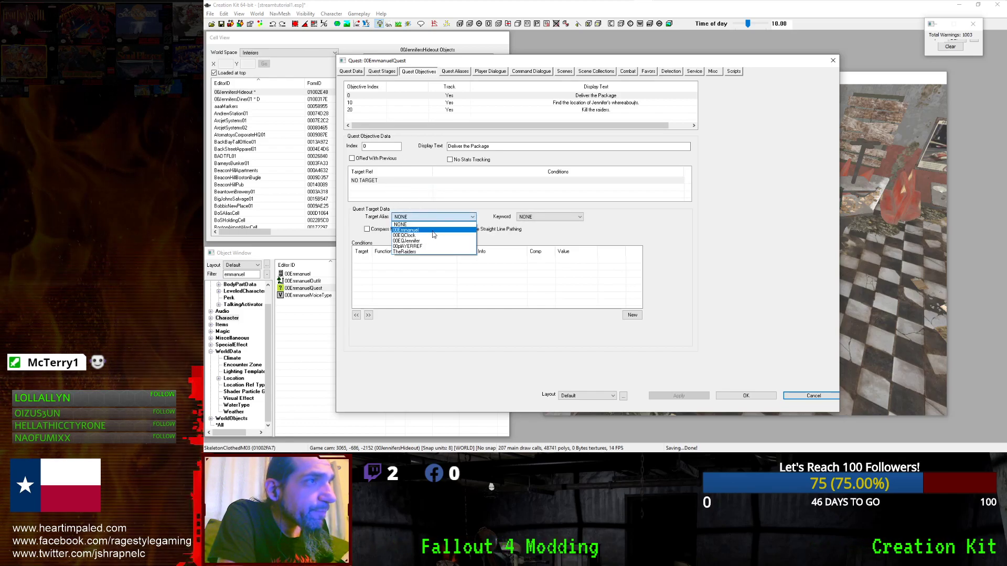
{"action": "left_click", "coordinate": [441, 252]}
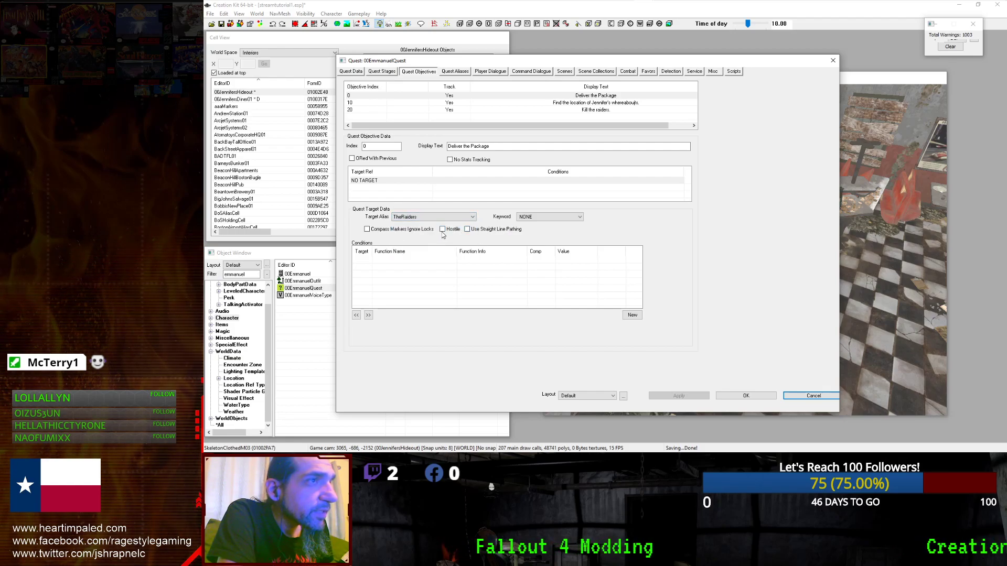
{"action": "left_click", "coordinate": [751, 394]}
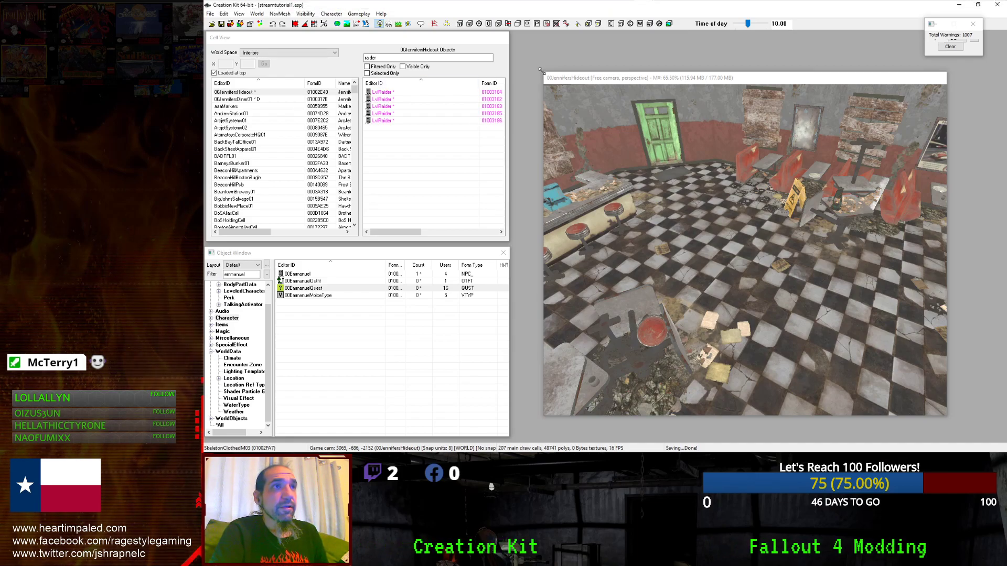
Shrink the render window and launch Fallout 4 through Steam up to its main menu.
{"action": "left_click_drag", "start_coordinate": [541, 70], "coordinate": [897, 405]}
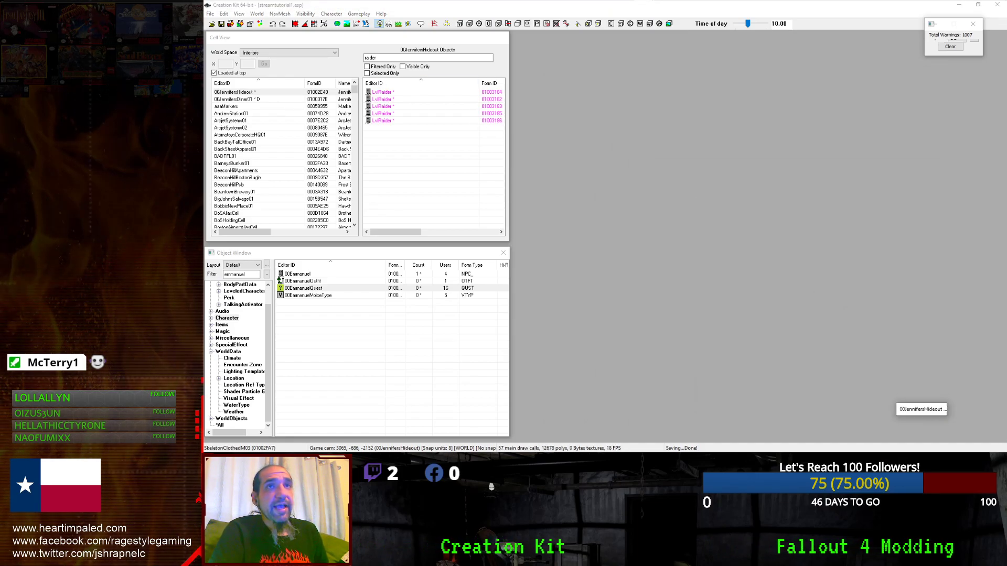
{"action": "left_click", "coordinate": [953, 8]}
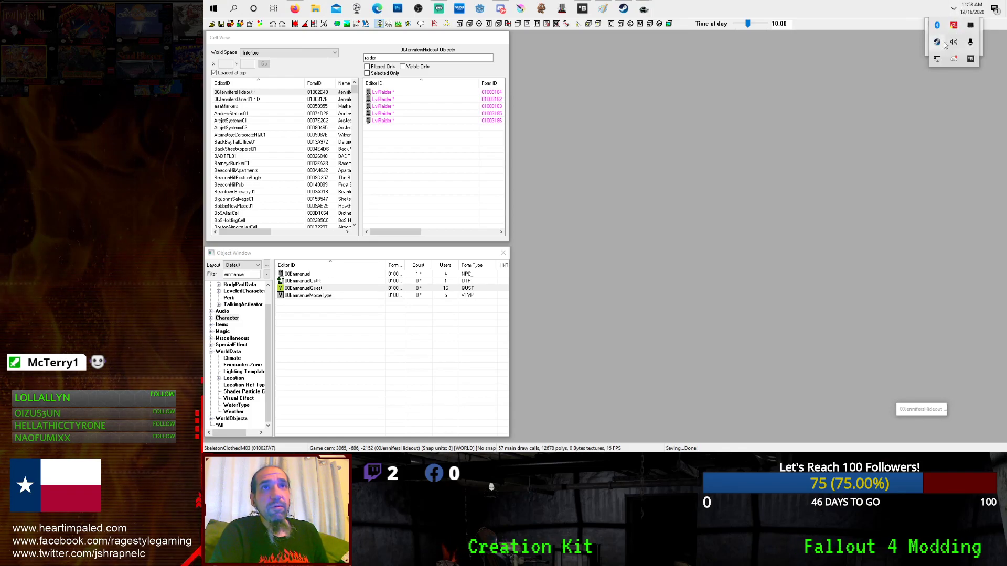
{"action": "right_click", "coordinate": [941, 42]}
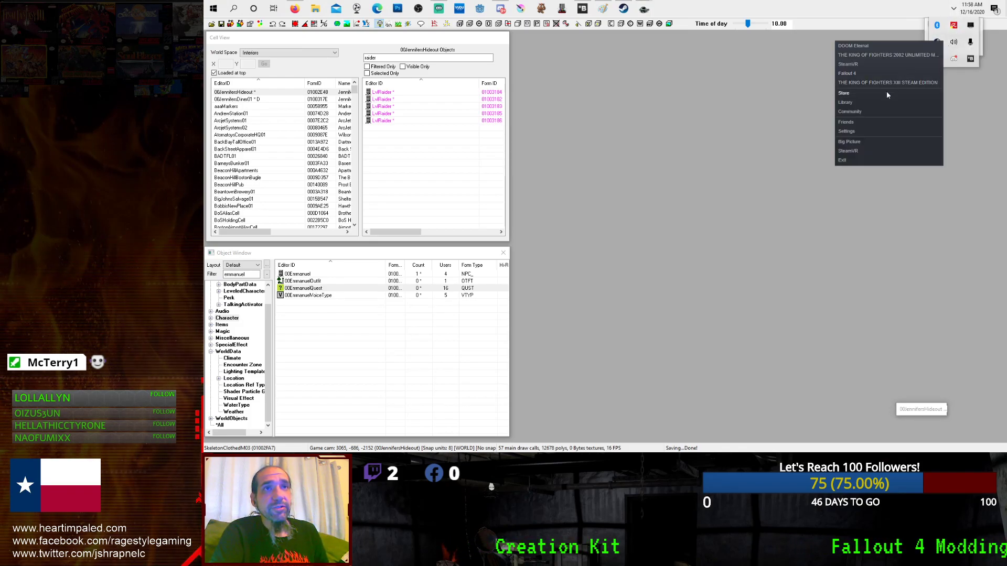
{"action": "left_click", "coordinate": [880, 73]}
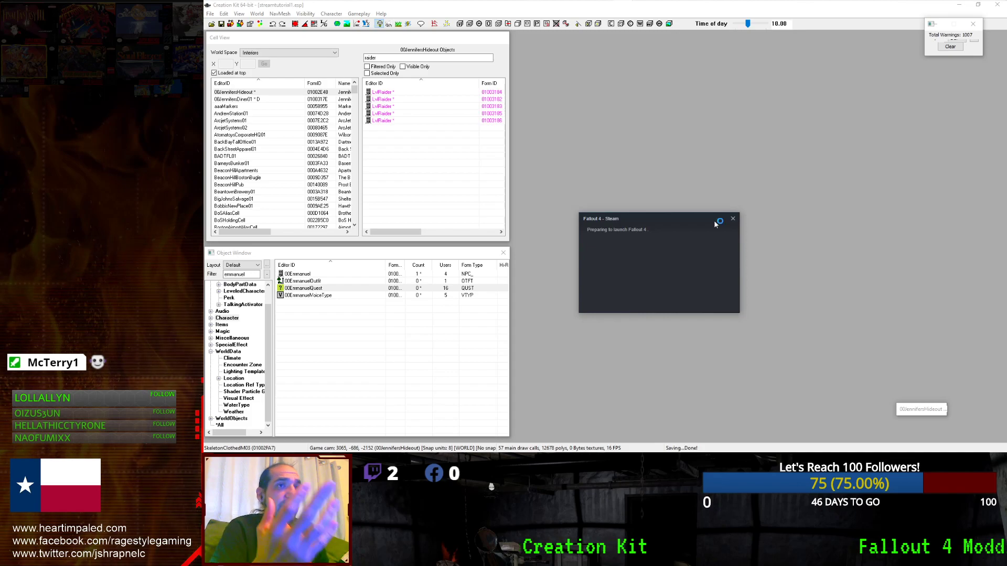
{"action": "left_click", "coordinate": [746, 173]}
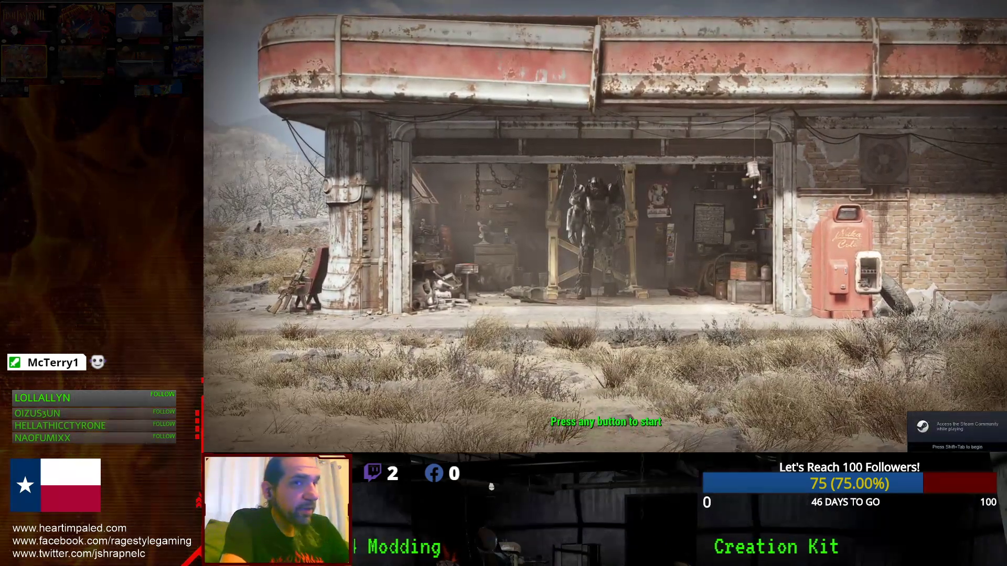
{"action": "left_click", "coordinate": [751, 176]}
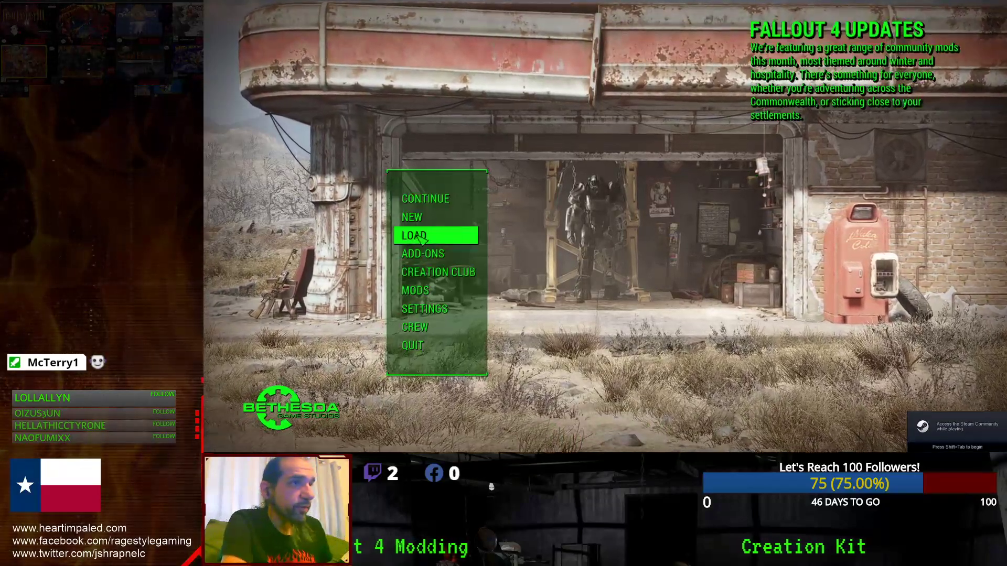
Quit Fallout 4 to the desktop and reopen 00EmmanuelQuest for editing.
{"action": "left_click", "coordinate": [426, 350]}
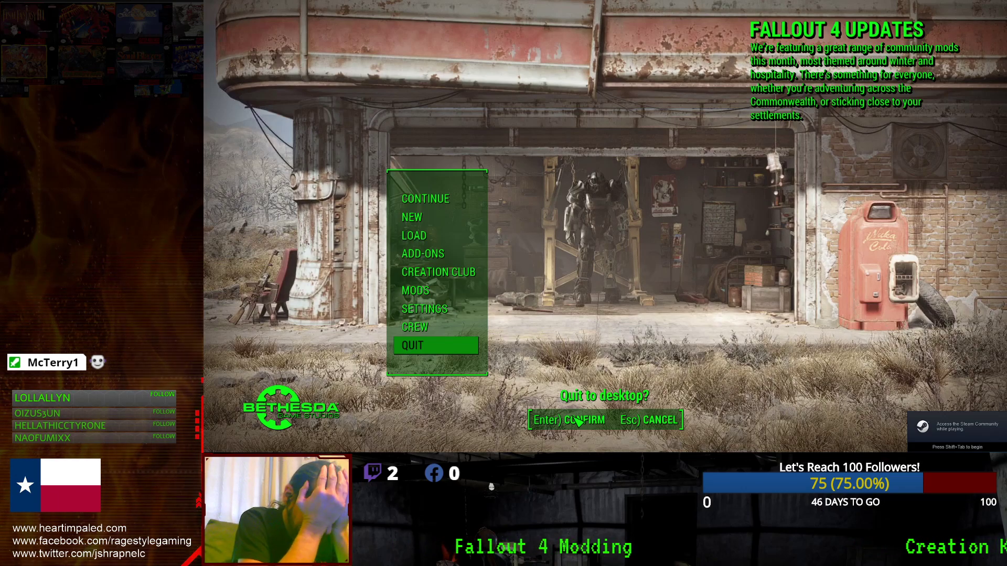
{"action": "left_click", "coordinate": [578, 420]}
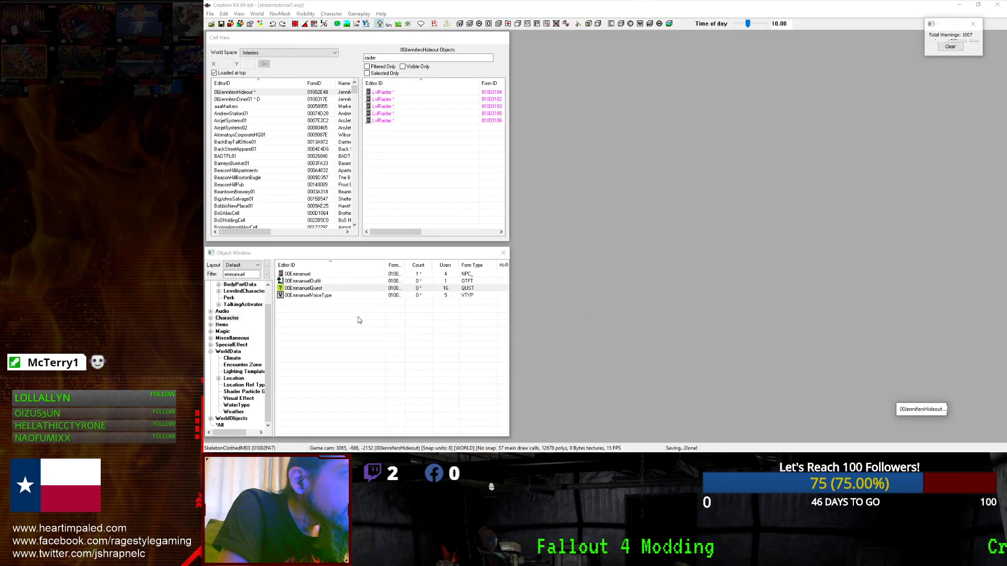
{"action": "left_click", "coordinate": [318, 290]}
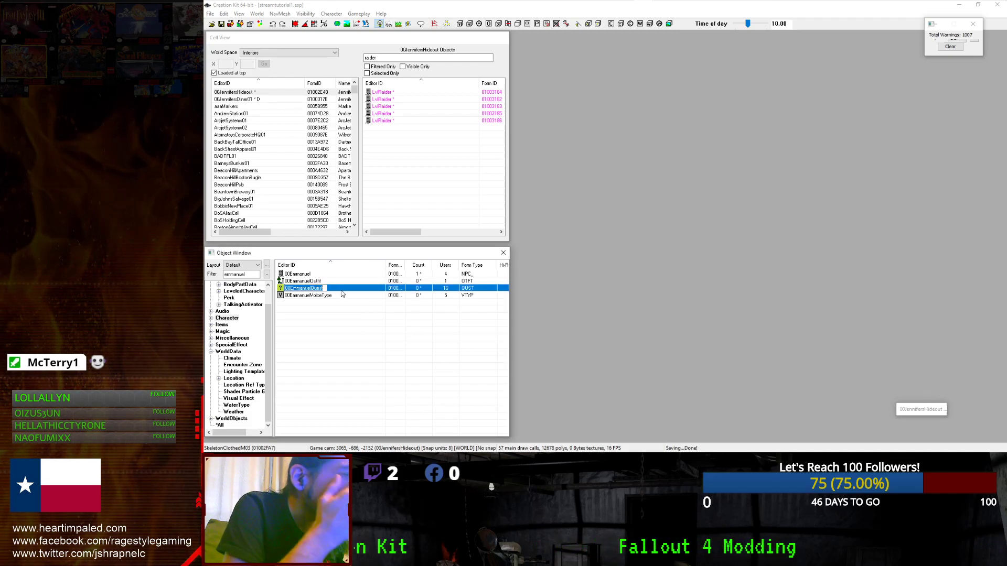
{"action": "double_click", "coordinate": [341, 291]}
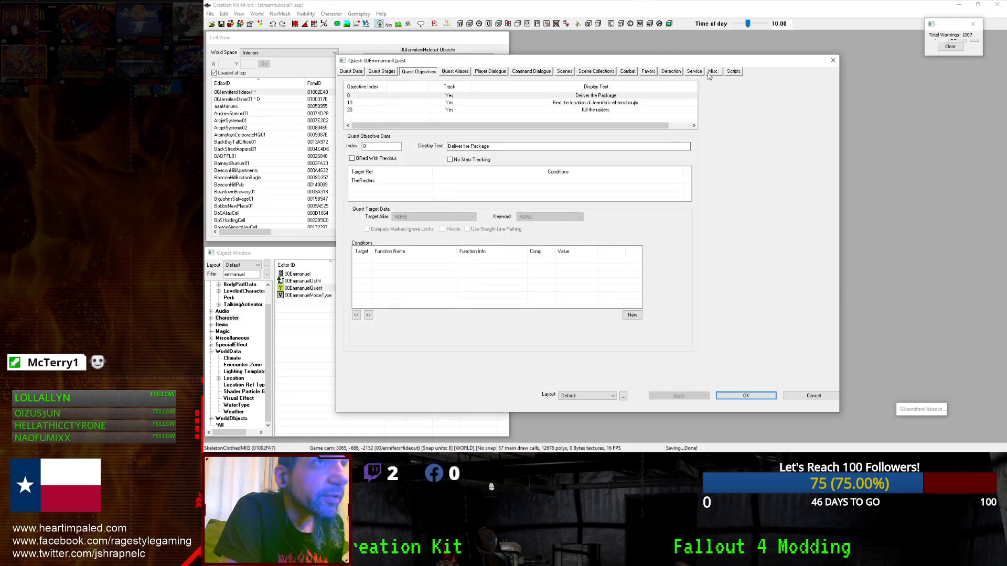
Check the infos in the start greeting topic of scene 00EQ3.
{"action": "left_click", "coordinate": [564, 71]}
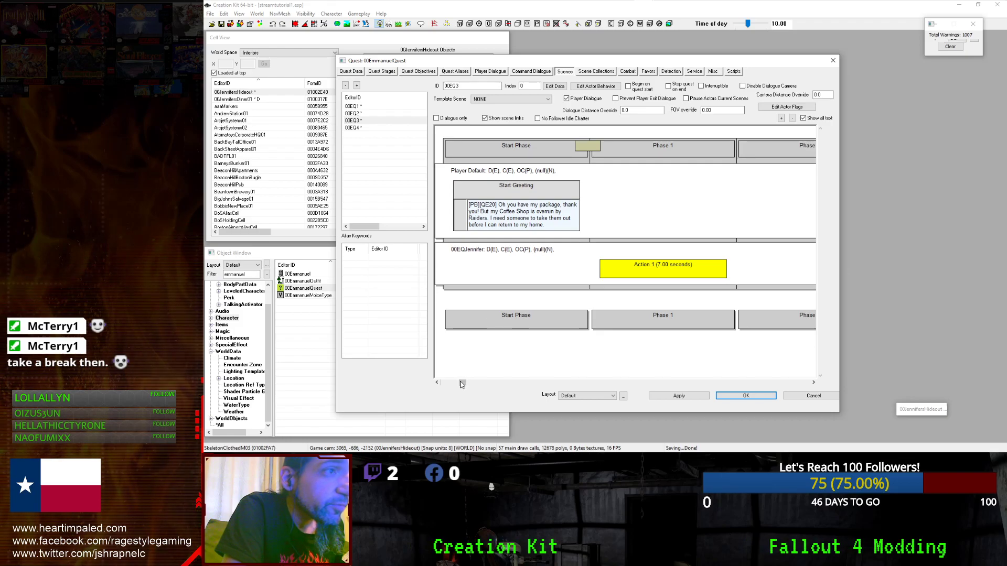
{"action": "double_click", "coordinate": [524, 188]}
{"action": "left_click", "coordinate": [479, 181]}
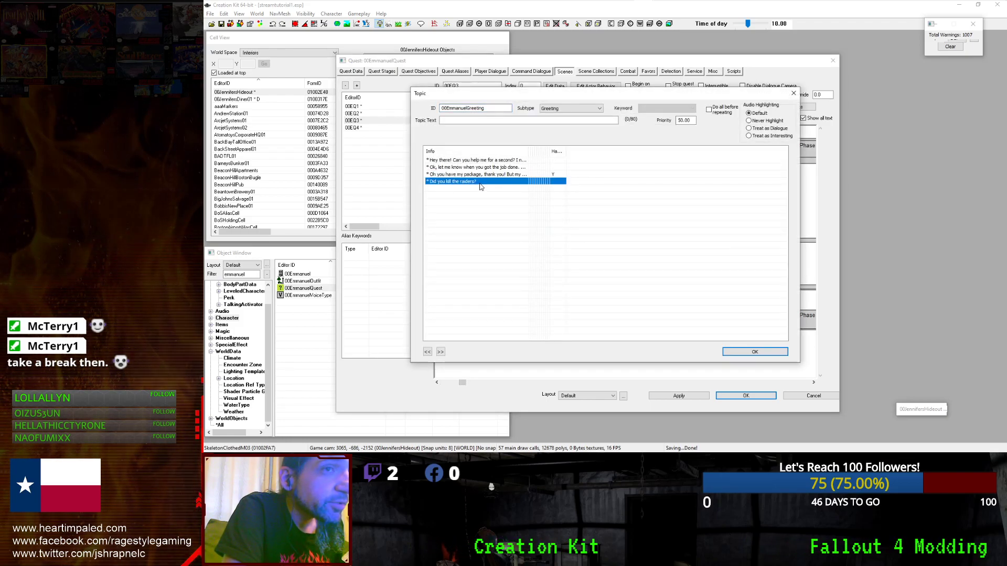
{"action": "left_click", "coordinate": [793, 95]}
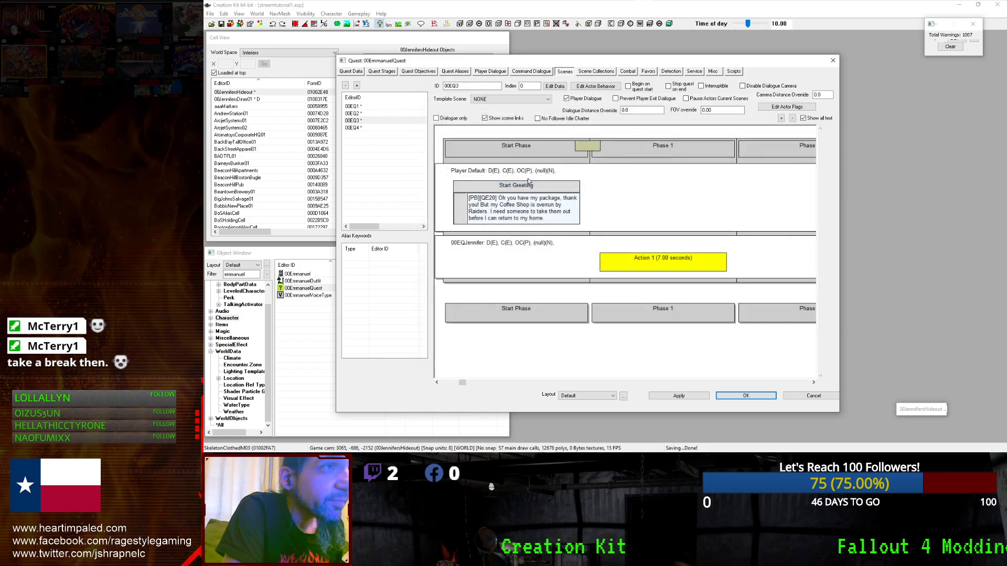
{"action": "double_click", "coordinate": [616, 150]}
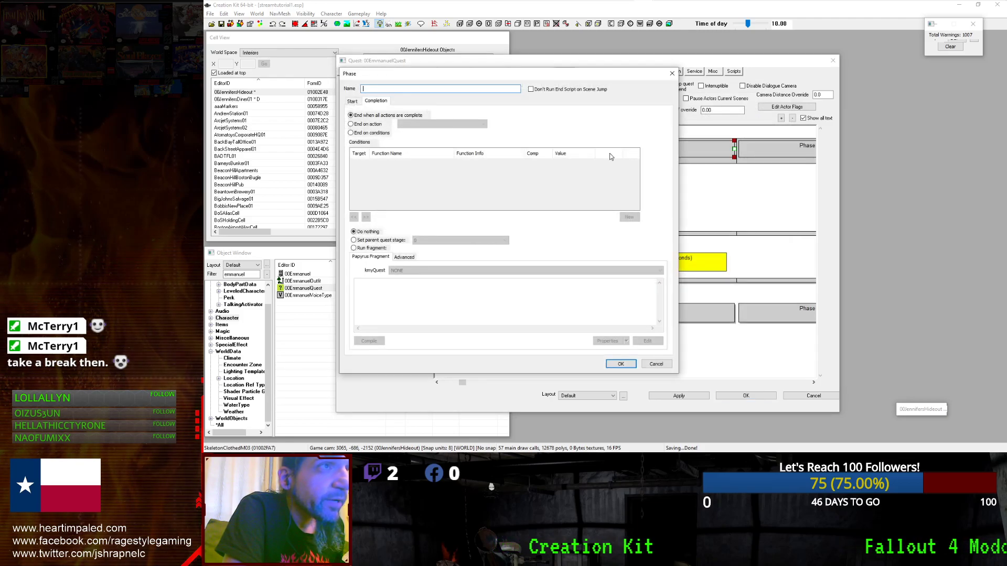
{"action": "left_click", "coordinate": [351, 101]}
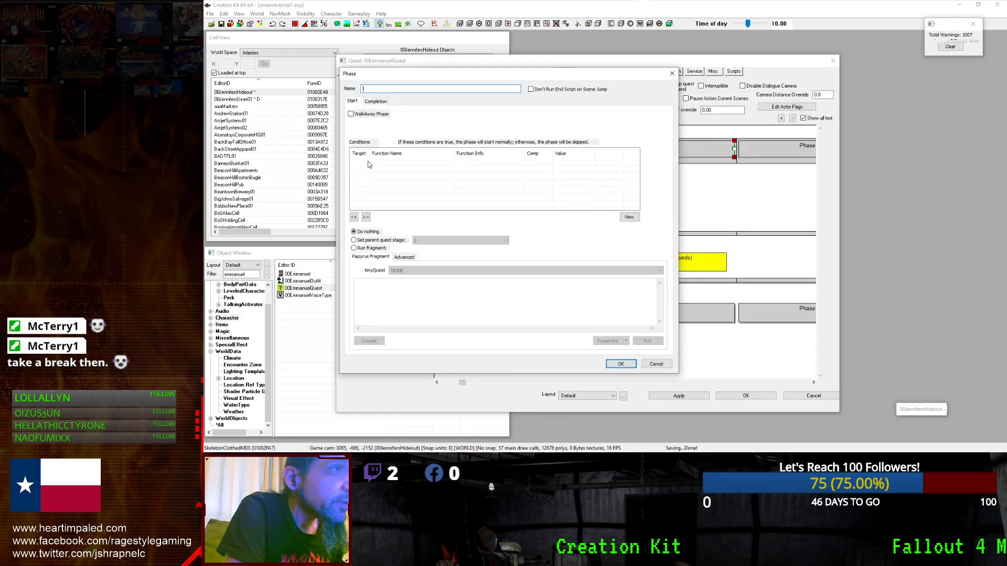
{"action": "left_click", "coordinate": [354, 248]}
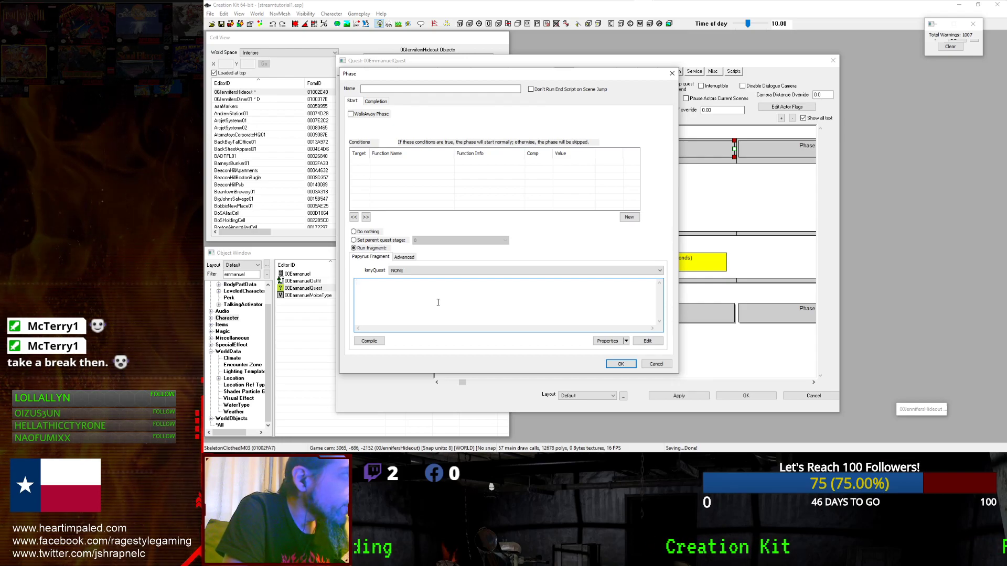
{"action": "left_click", "coordinate": [436, 272]}
{"action": "left_click", "coordinate": [455, 294]}
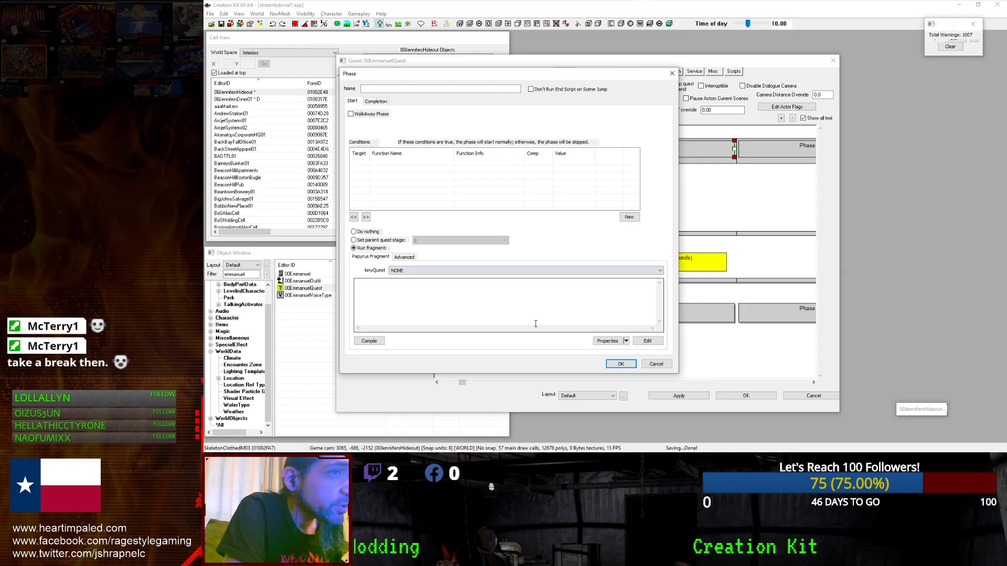
{"action": "left_click", "coordinate": [391, 309]}
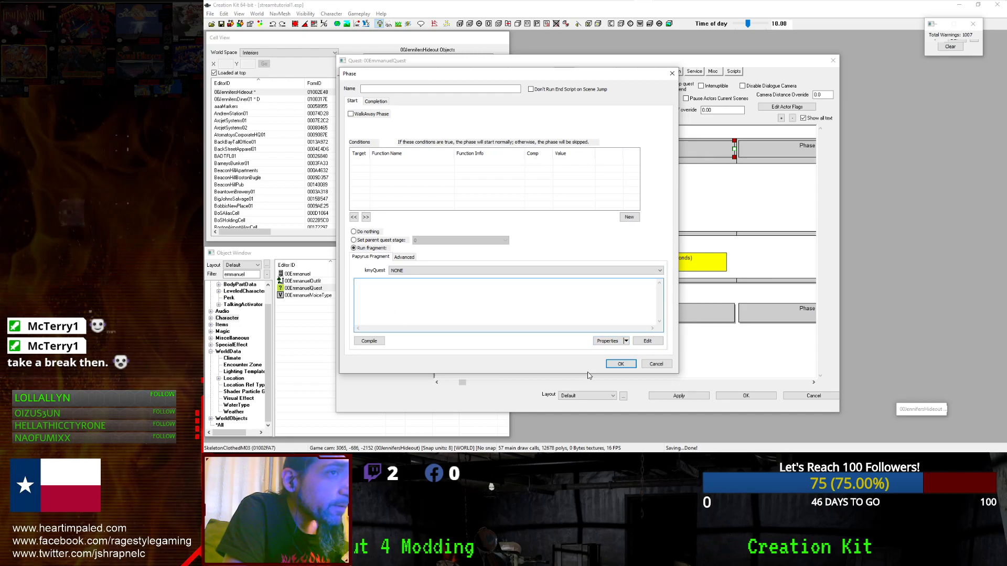
{"action": "left_click", "coordinate": [656, 364]}
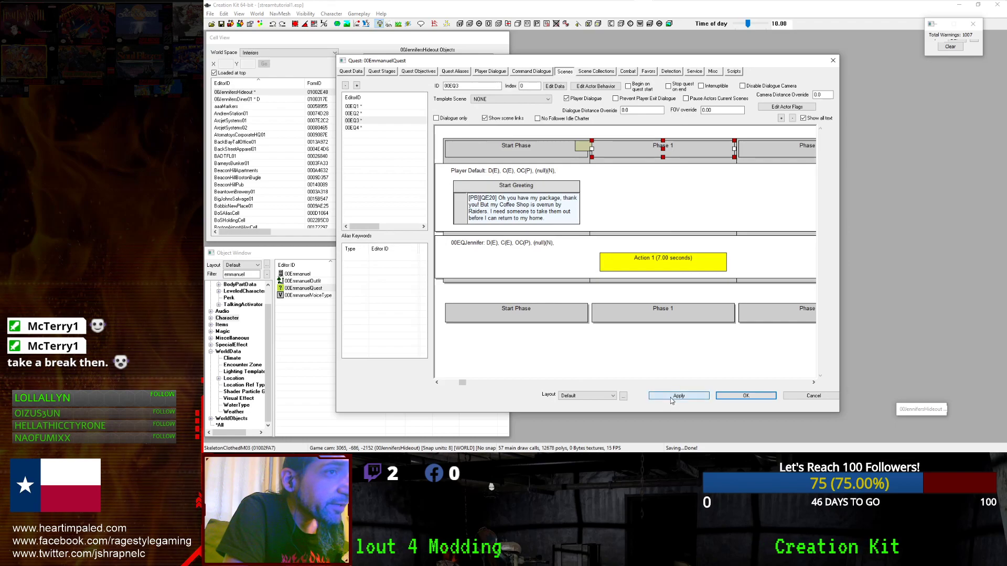
Open the "Oh you have my package, thank you!" info in the start greeting topic of scene 00EQ3.
{"action": "left_click_drag", "start_coordinate": [463, 384], "coordinate": [642, 387]}
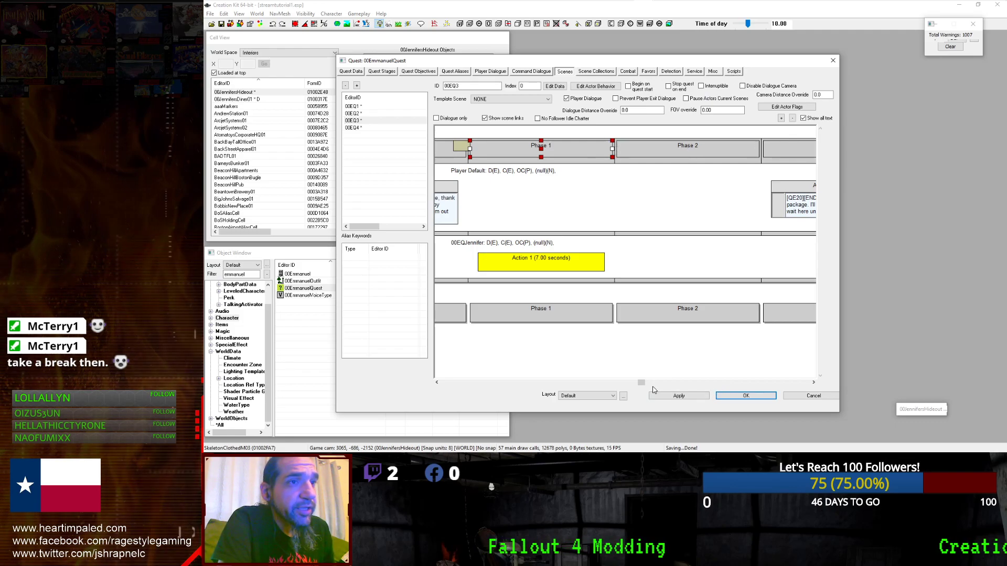
{"action": "left_click_drag", "start_coordinate": [641, 383], "coordinate": [428, 389]}
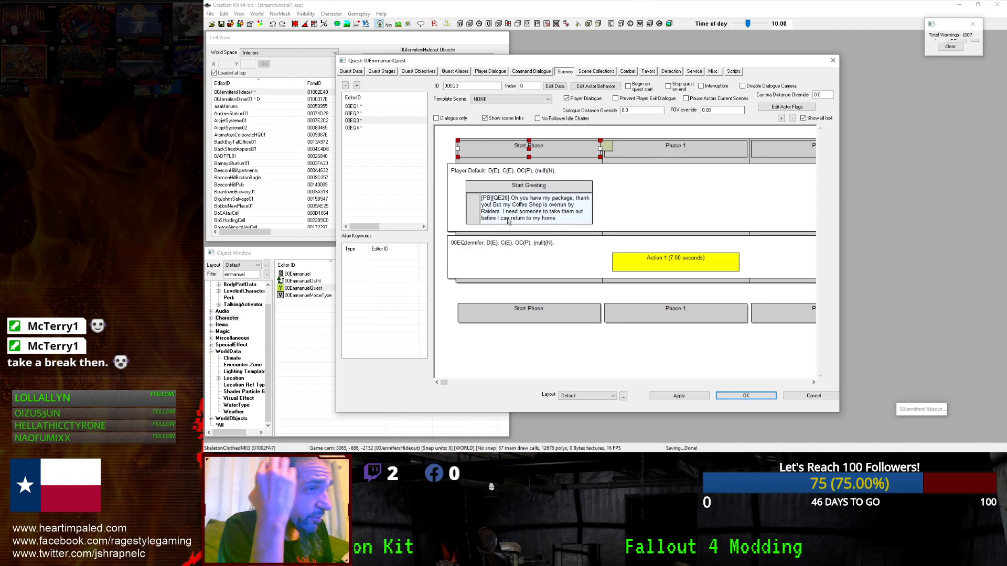
{"action": "double_click", "coordinate": [501, 184]}
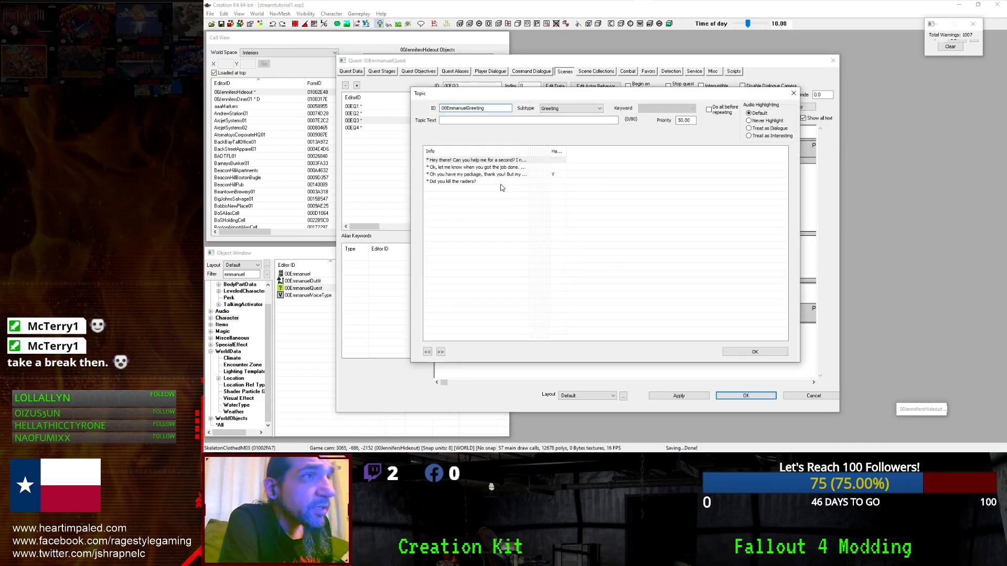
{"action": "left_click", "coordinate": [500, 181]}
{"action": "left_click", "coordinate": [498, 175]}
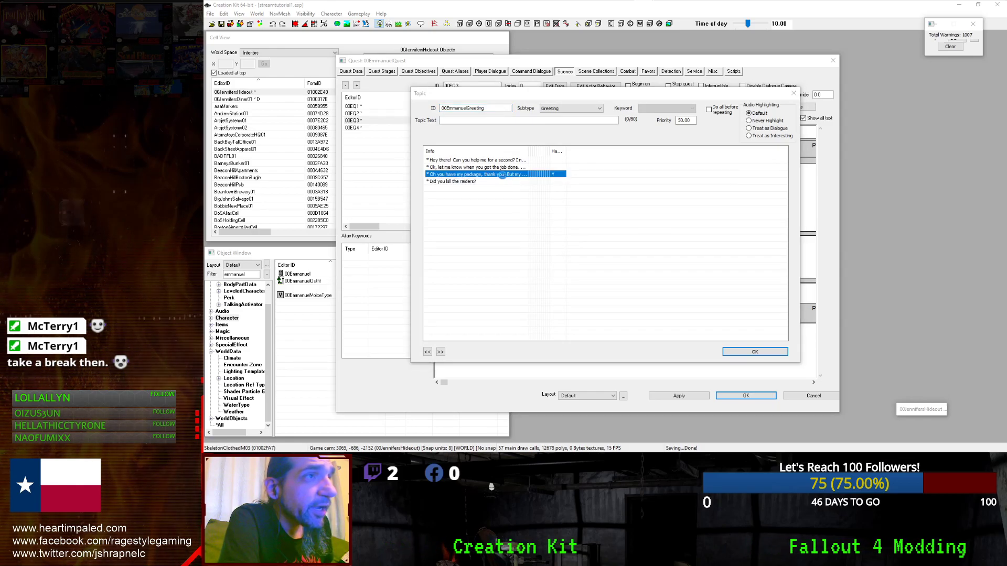
{"action": "double_click", "coordinate": [502, 175]}
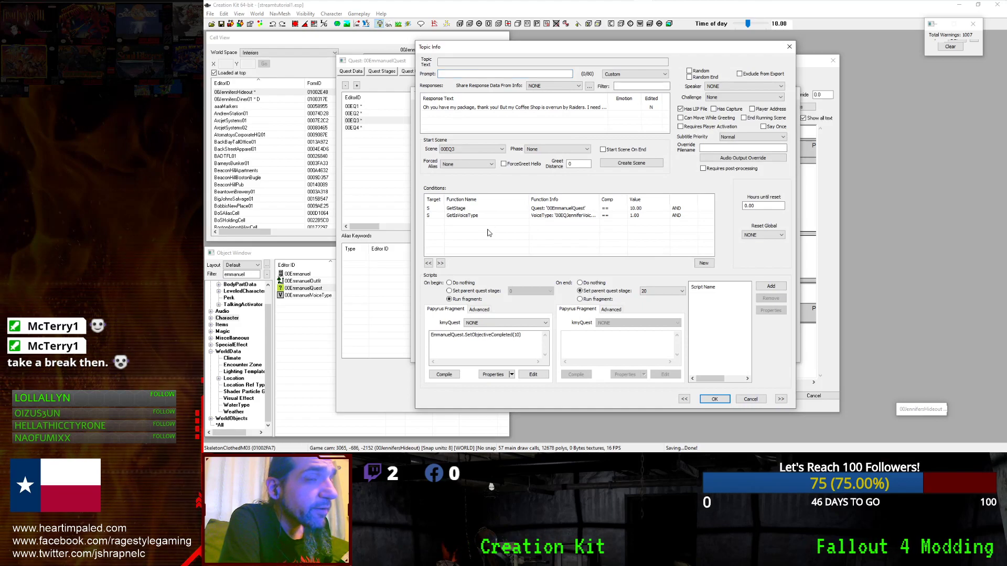
Copy the RemoveItem signature from the ObjectReference Script wiki page and paste it below SetObjectiveCompleted(10) in the info's begin fragment.
{"action": "left_click", "coordinate": [527, 338]}
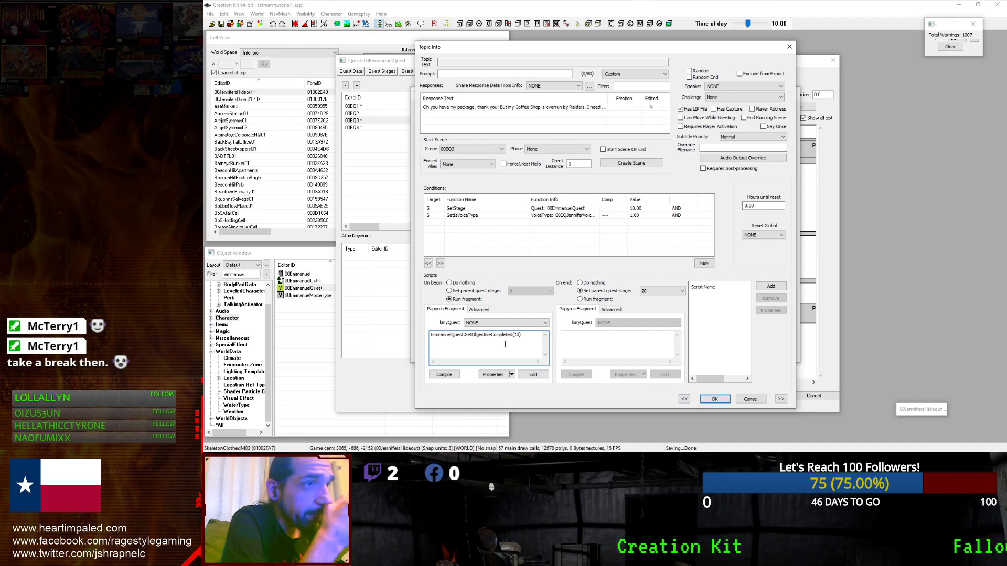
{"action": "key", "text": "alt+Tab"}
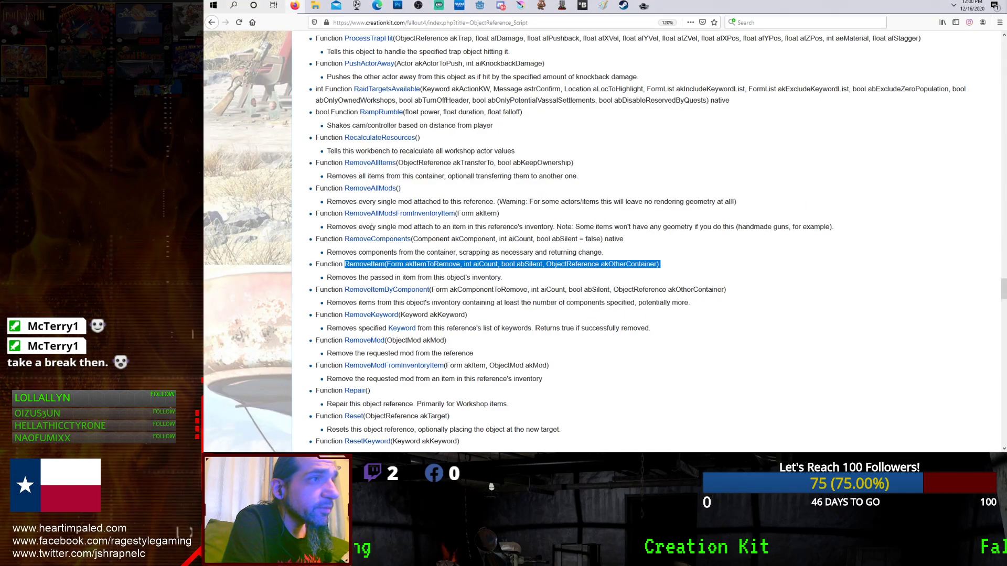
{"action": "right_click", "coordinate": [369, 261]}
{"action": "left_click", "coordinate": [373, 266]}
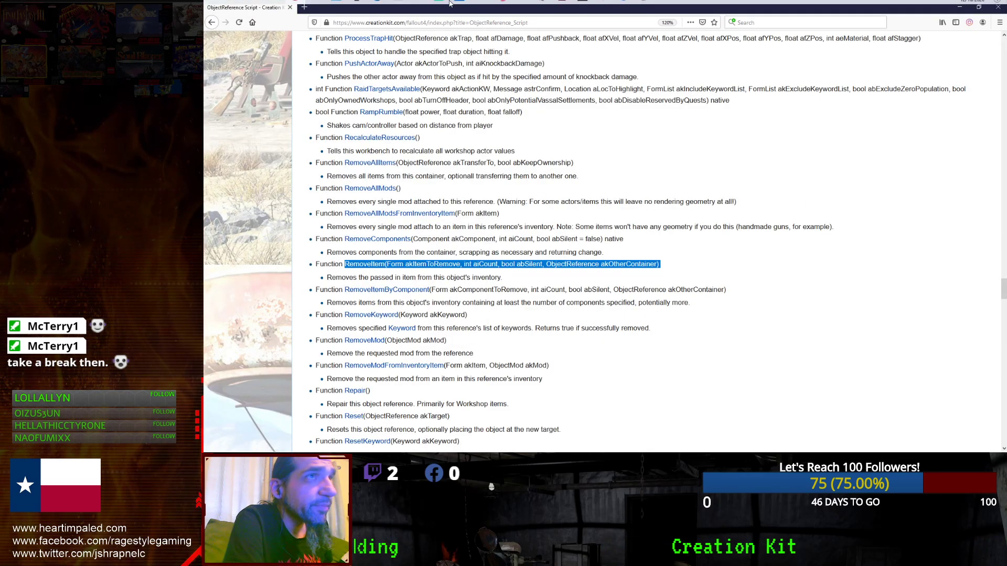
{"action": "left_click", "coordinate": [644, 9]}
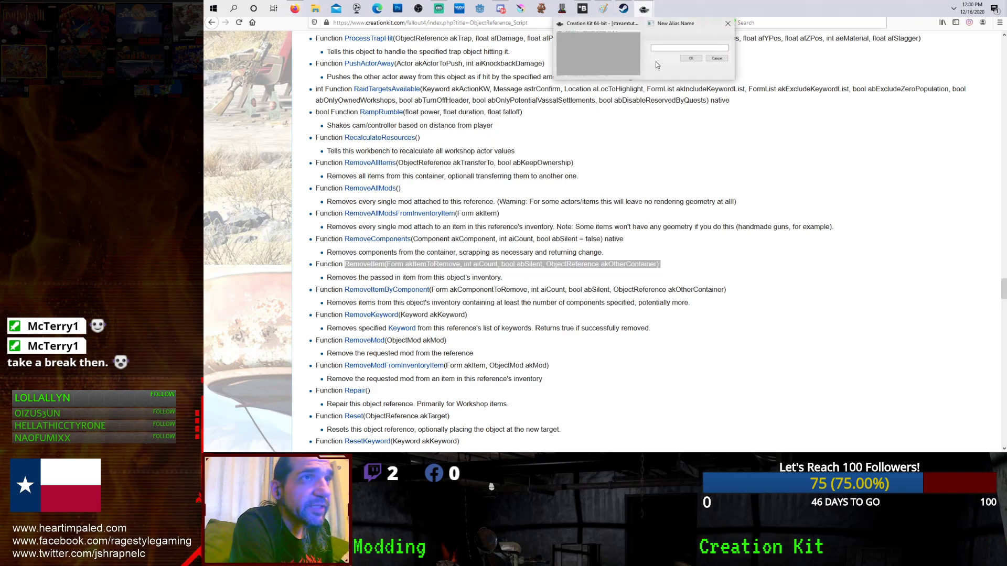
{"action": "left_click", "coordinate": [655, 62]}
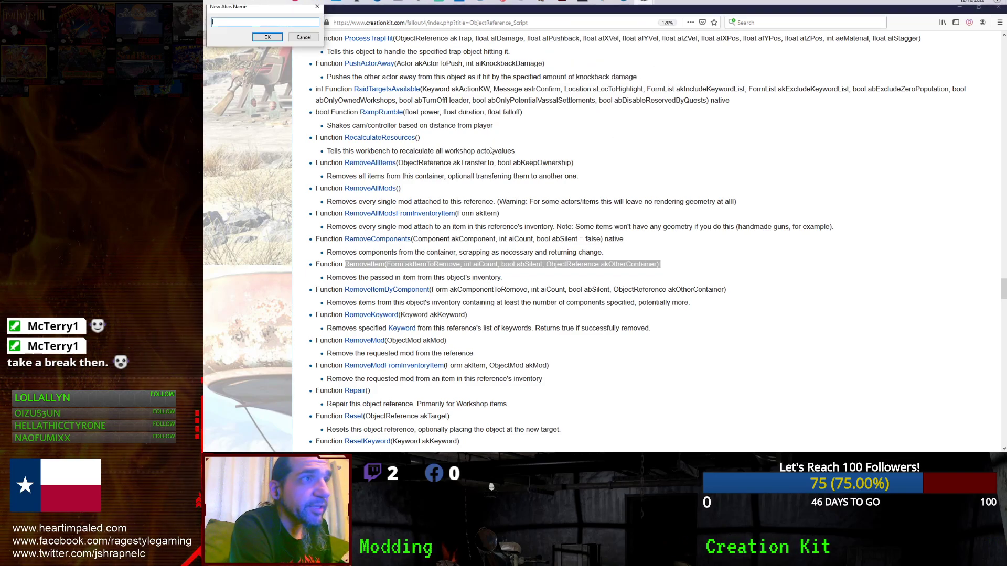
{"action": "left_click", "coordinate": [295, 39]}
{"action": "left_click", "coordinate": [644, 6]}
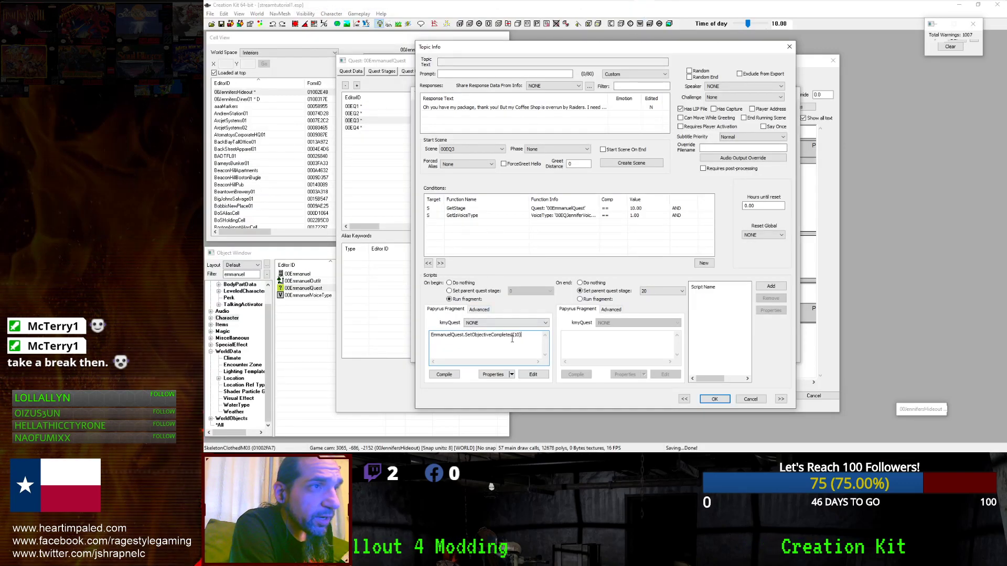
{"action": "key", "text": "Return"}
{"action": "key", "text": "ctrl+v"}
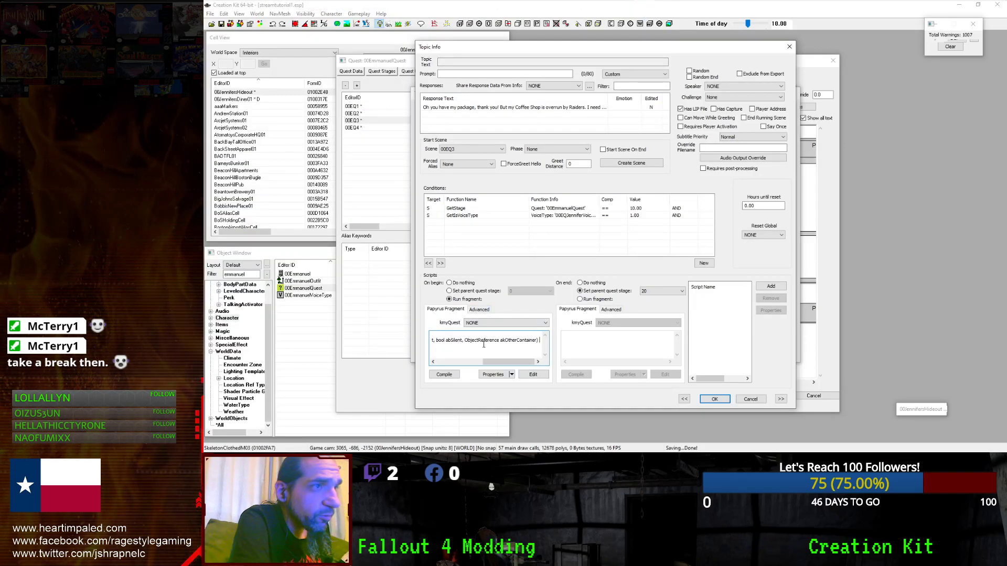
{"action": "left_click_drag", "start_coordinate": [502, 362], "coordinate": [452, 362]}
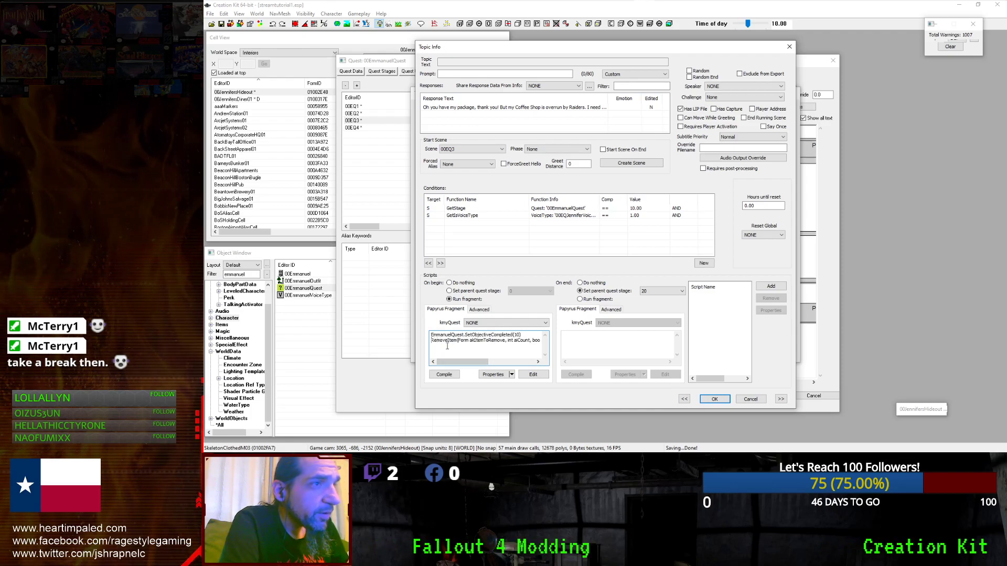
Add a ReferenceAlias property named JenNPC to the info's begin fragment script.
{"action": "left_click", "coordinate": [489, 376]}
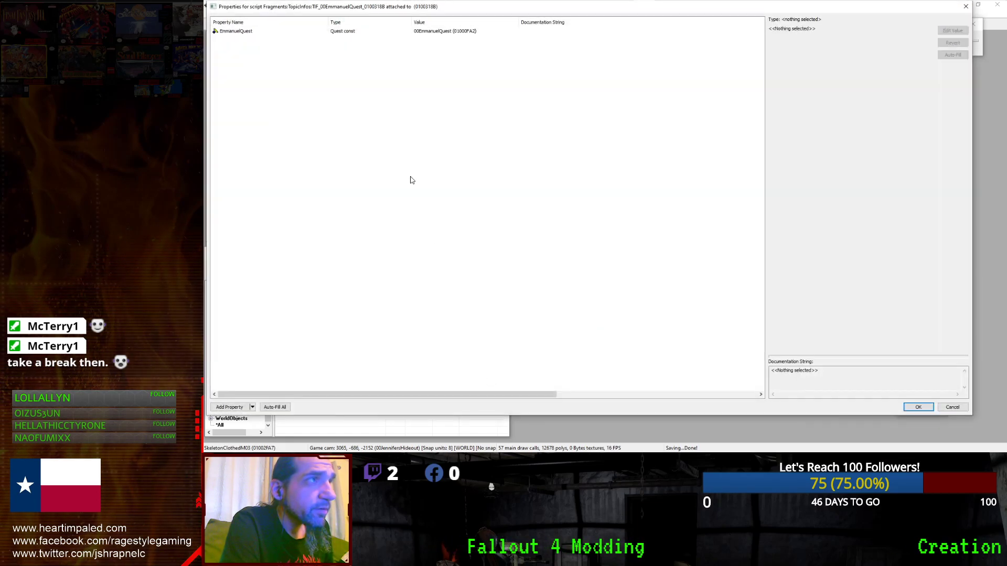
{"action": "left_click", "coordinate": [952, 407]}
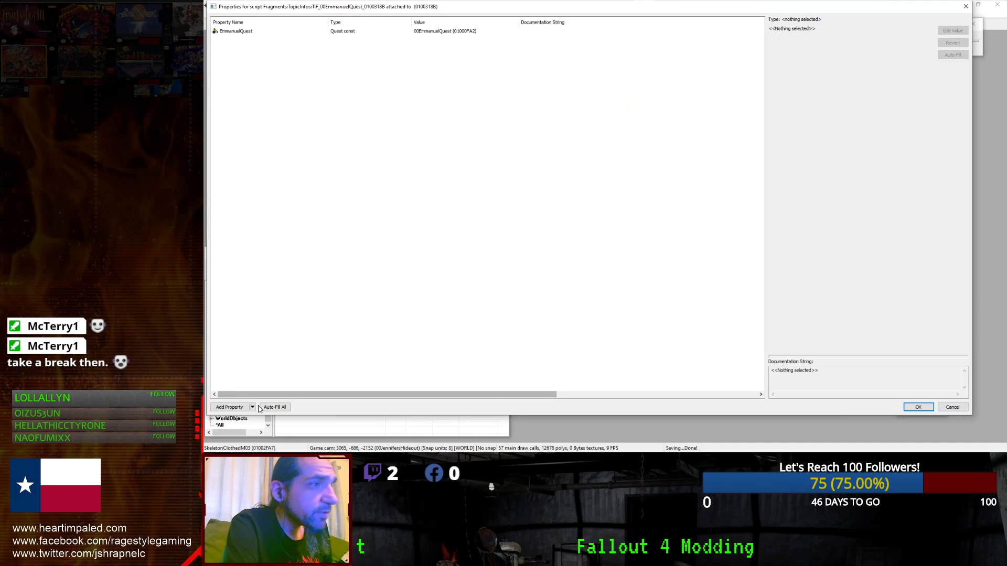
{"action": "left_click", "coordinate": [253, 407]}
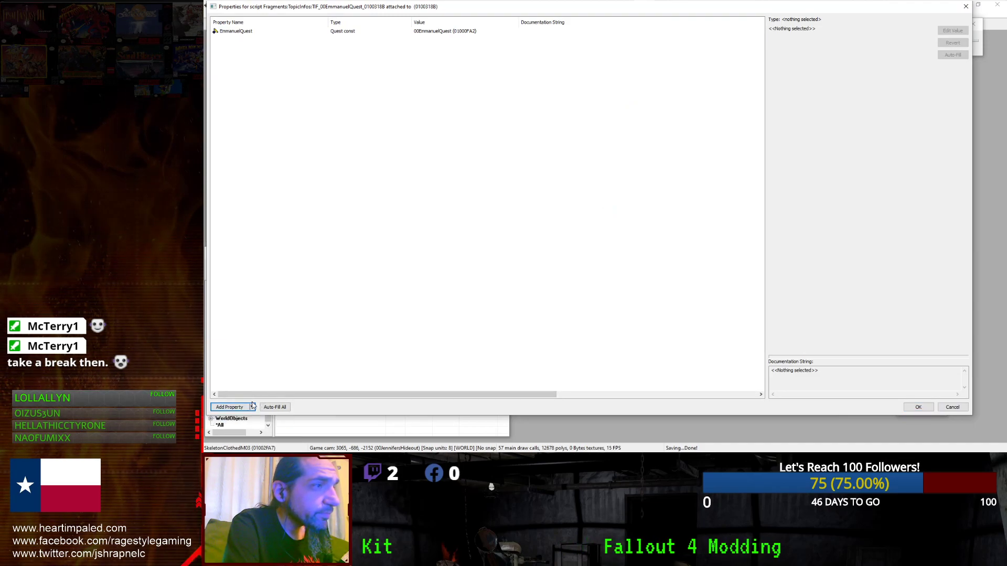
{"action": "left_click", "coordinate": [231, 407]}
{"action": "double_click", "coordinate": [255, 35]}
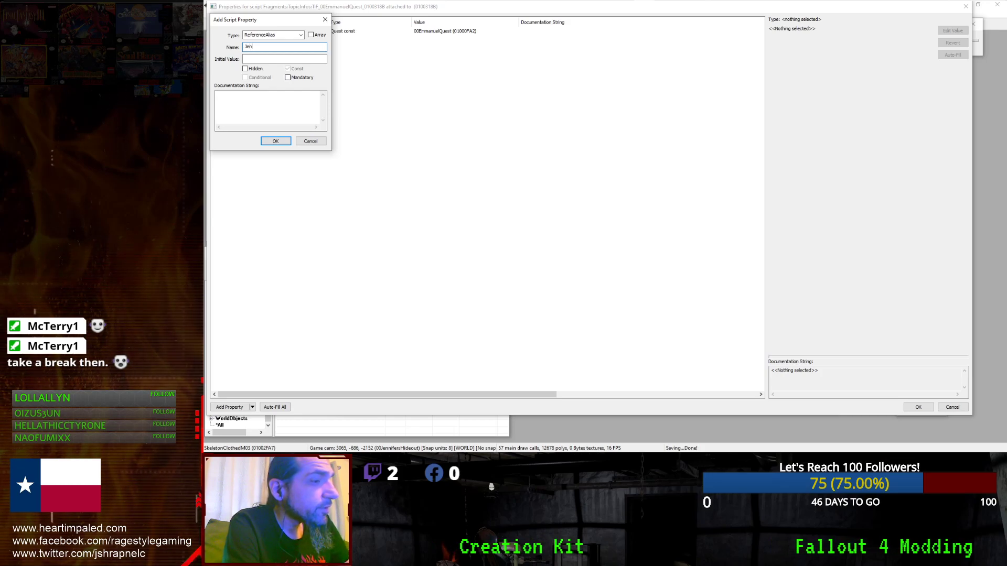
{"action": "type", "text": "PC"}
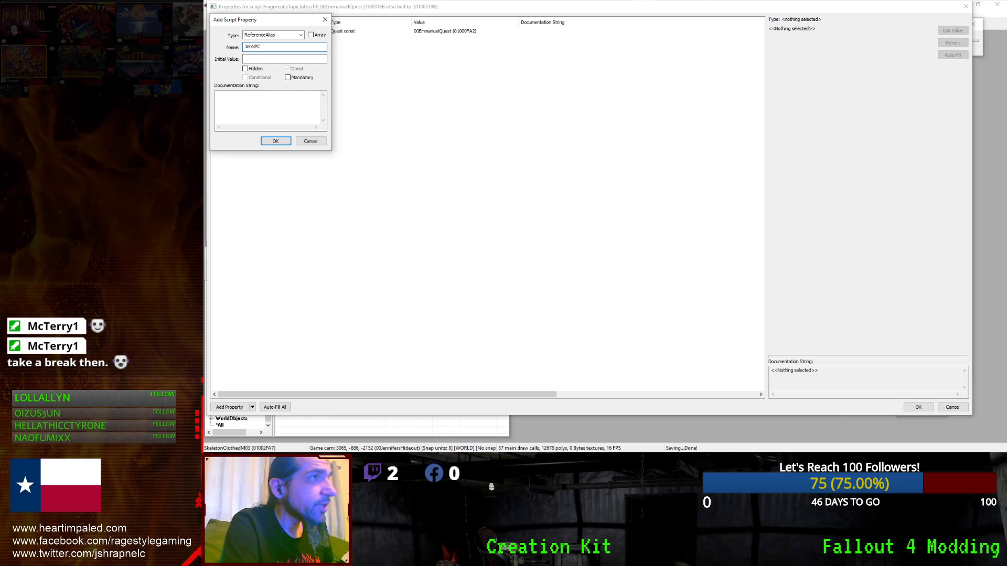
{"action": "left_click", "coordinate": [270, 142]}
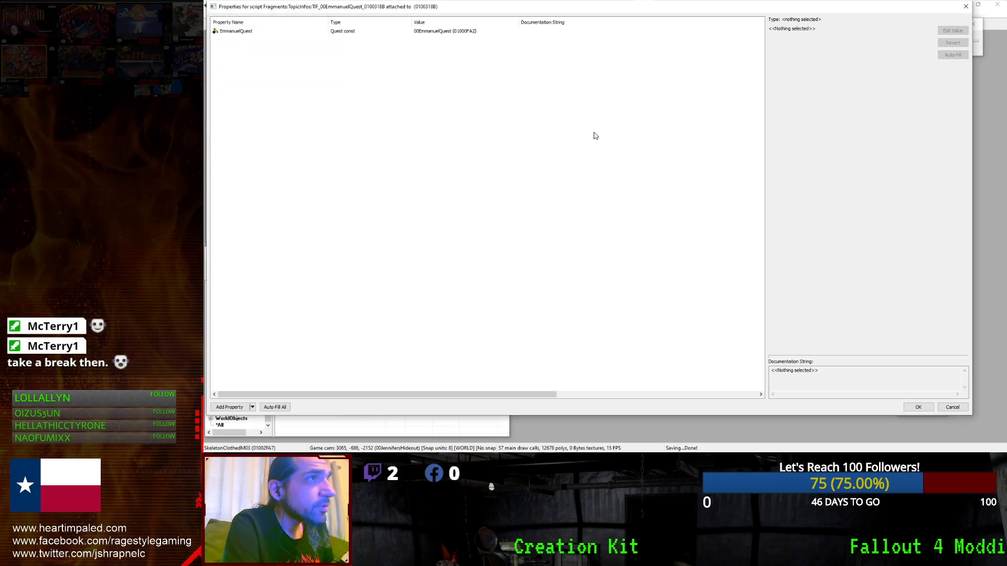
Point the JenNPC property to the 00EQJennifer alias of 00EmmanuelQuest and accept the script properties.
{"action": "left_click", "coordinate": [417, 39]}
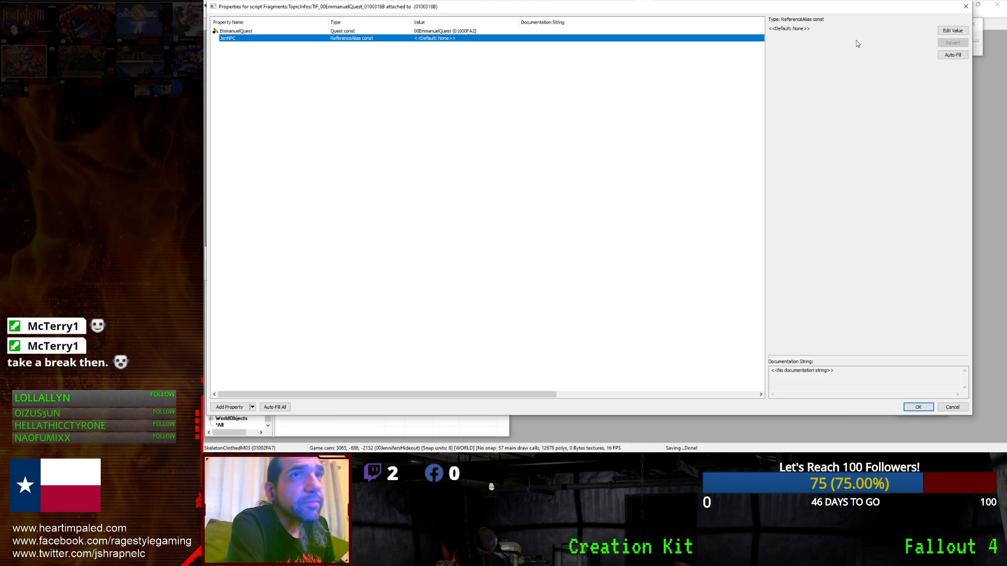
{"action": "left_click", "coordinate": [949, 32]}
{"action": "left_click", "coordinate": [855, 44]}
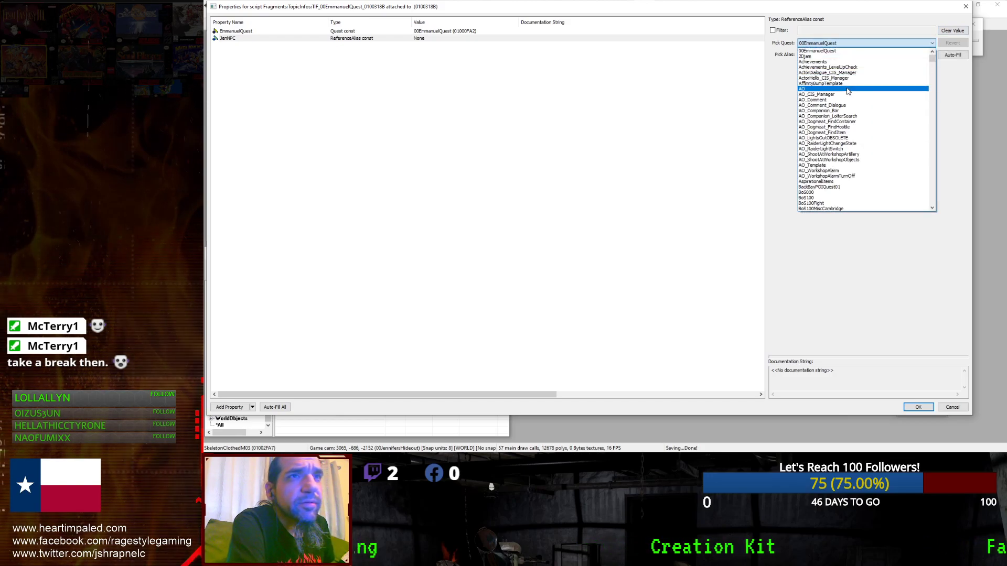
{"action": "scroll", "coordinate": [903, 53], "scroll_direction": "up", "scroll_amount": 1}
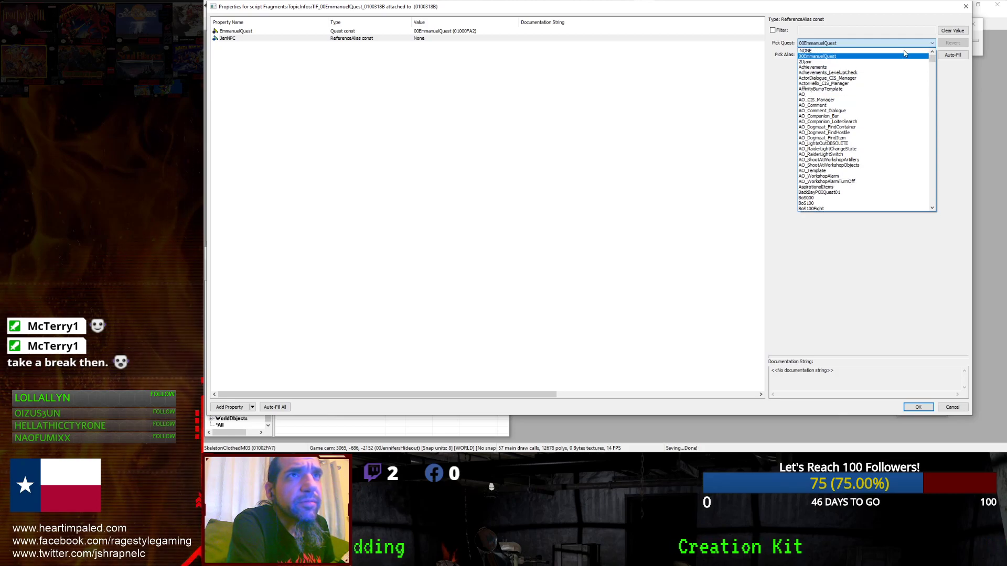
{"action": "left_click", "coordinate": [868, 36]}
{"action": "left_click", "coordinate": [818, 56]}
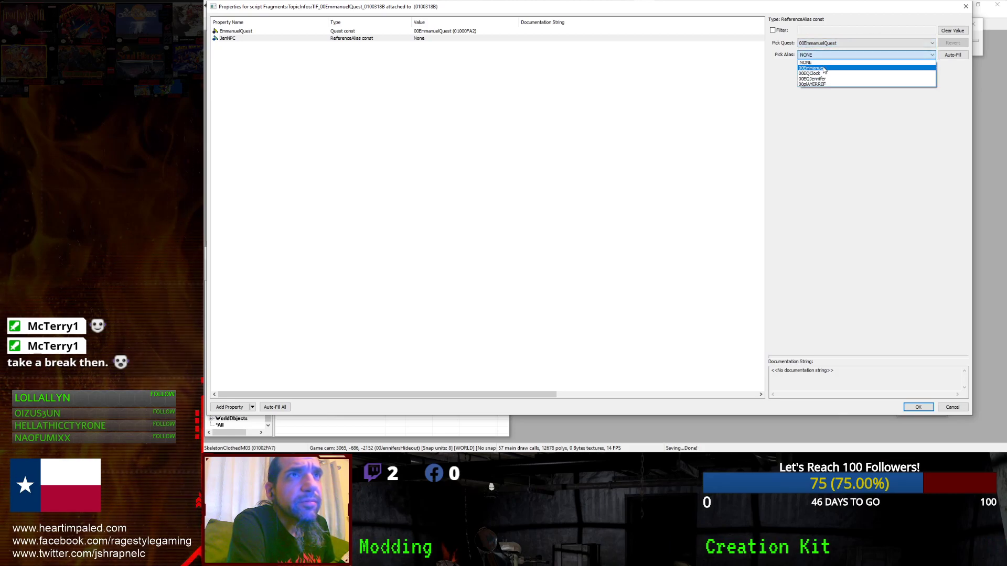
{"action": "left_click", "coordinate": [827, 78]}
{"action": "left_click", "coordinate": [409, 52]}
{"action": "left_click", "coordinate": [419, 32]}
{"action": "left_click", "coordinate": [925, 409]}
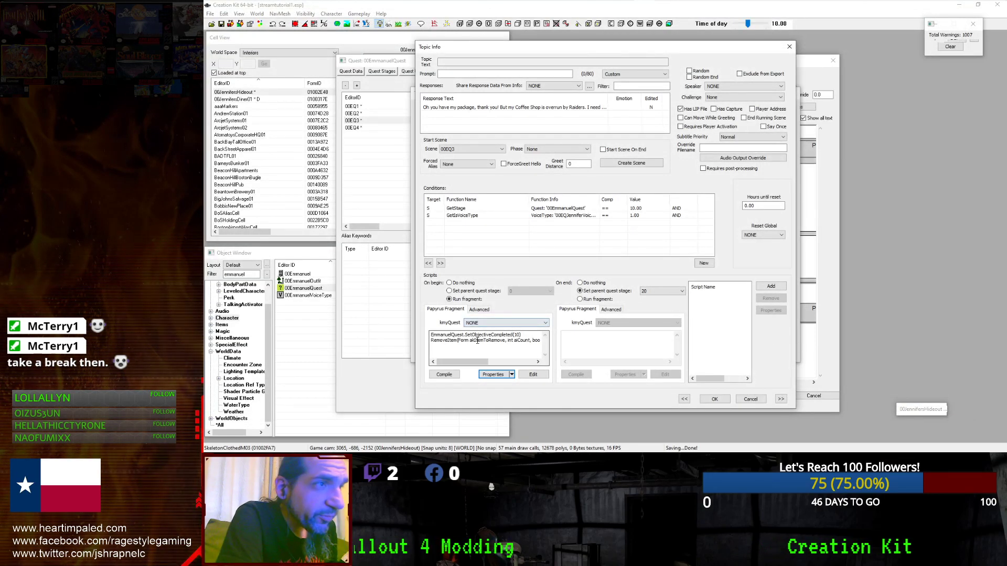
Prefix the RemoveItem line with JenNPC.GetReferenceAlias(). and try compiling the begin fragment.
{"action": "left_click", "coordinate": [458, 342]}
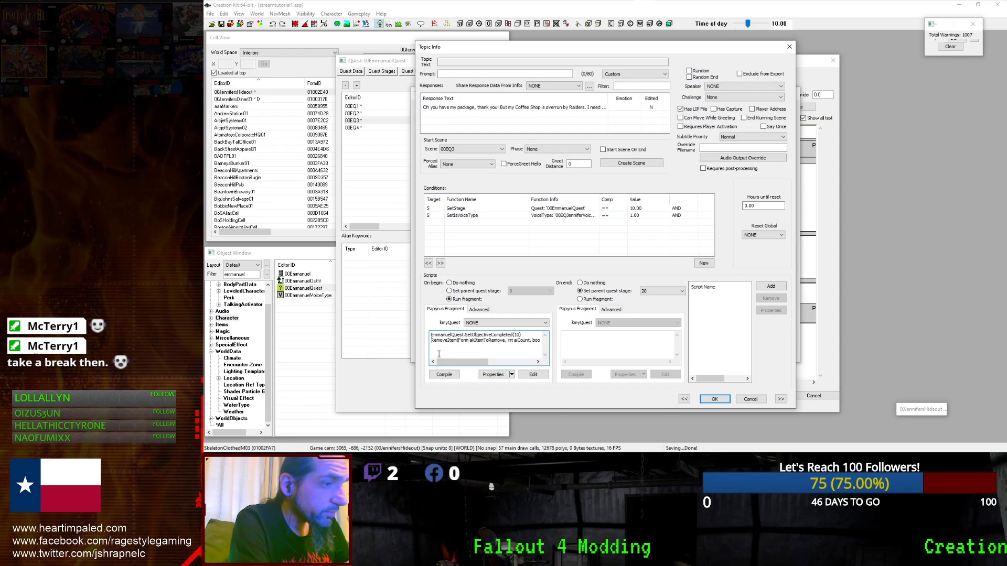
{"action": "type", "text": "Je"}
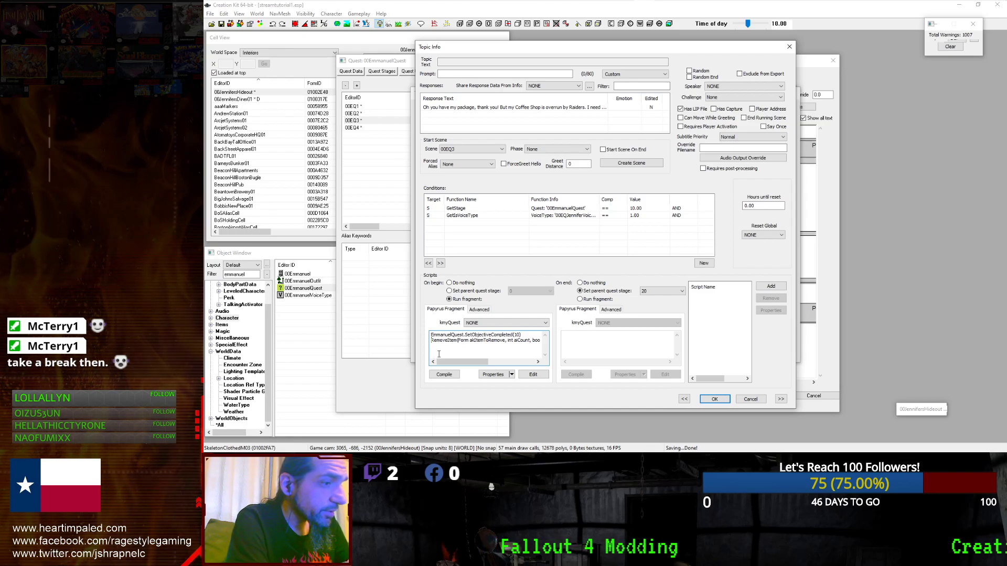
{"action": "type", "text": "nNPC.GetReferenceA"}
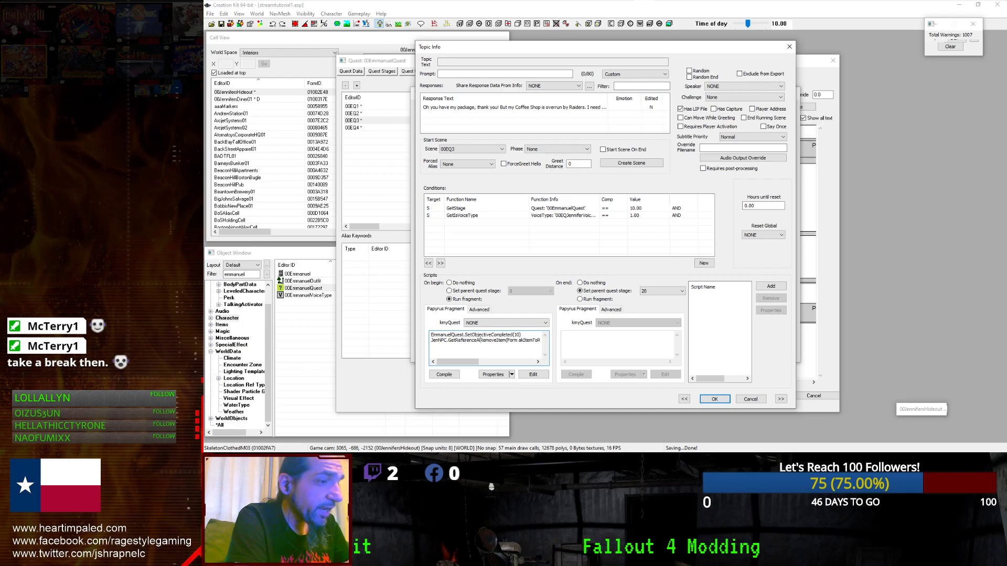
{"action": "type", "text": "lias()."}
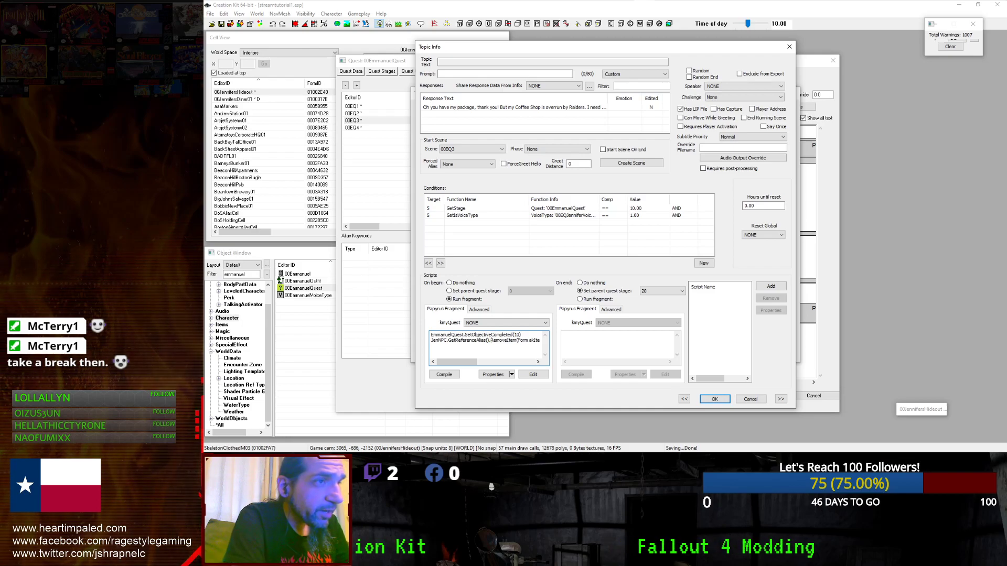
{"action": "left_click", "coordinate": [444, 374]}
{"action": "left_click_drag", "start_coordinate": [484, 113], "coordinate": [616, 108]}
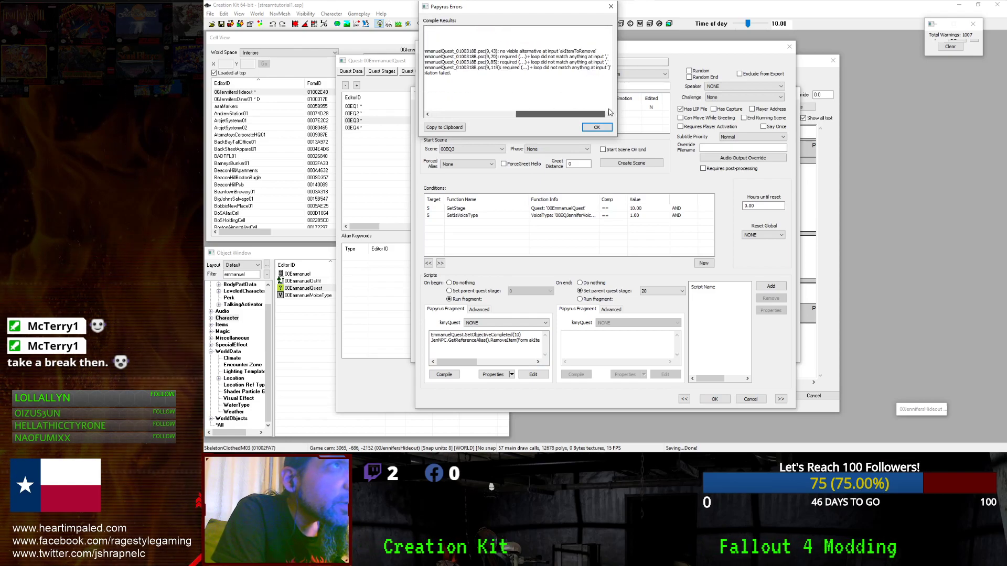
{"action": "left_click", "coordinate": [597, 128]}
Add a MiscObject property named JenClock to the info's begin fragment script for RemoveItem's item argument.
{"action": "left_click_drag", "start_coordinate": [462, 362], "coordinate": [468, 340]}
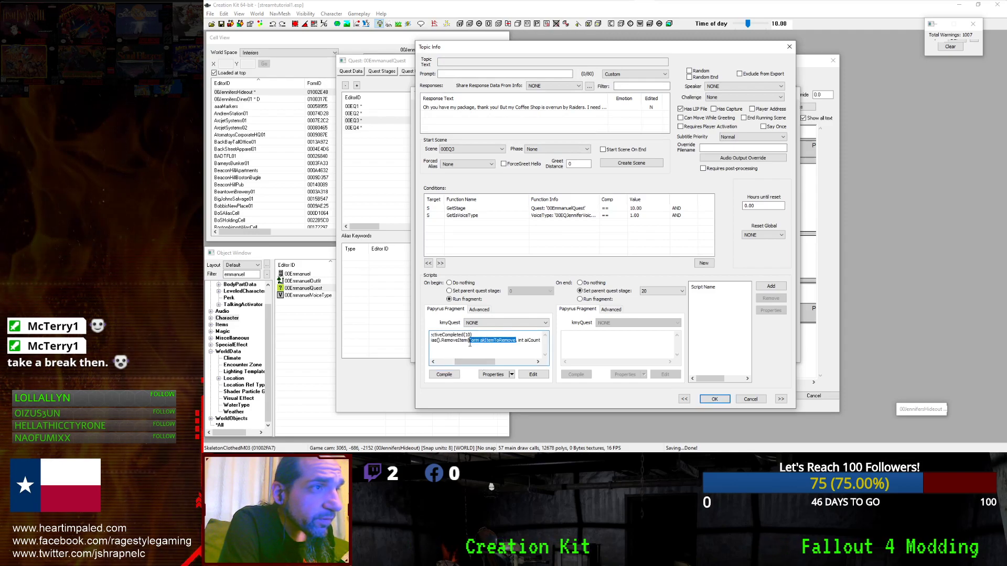
{"action": "left_click", "coordinate": [487, 375]}
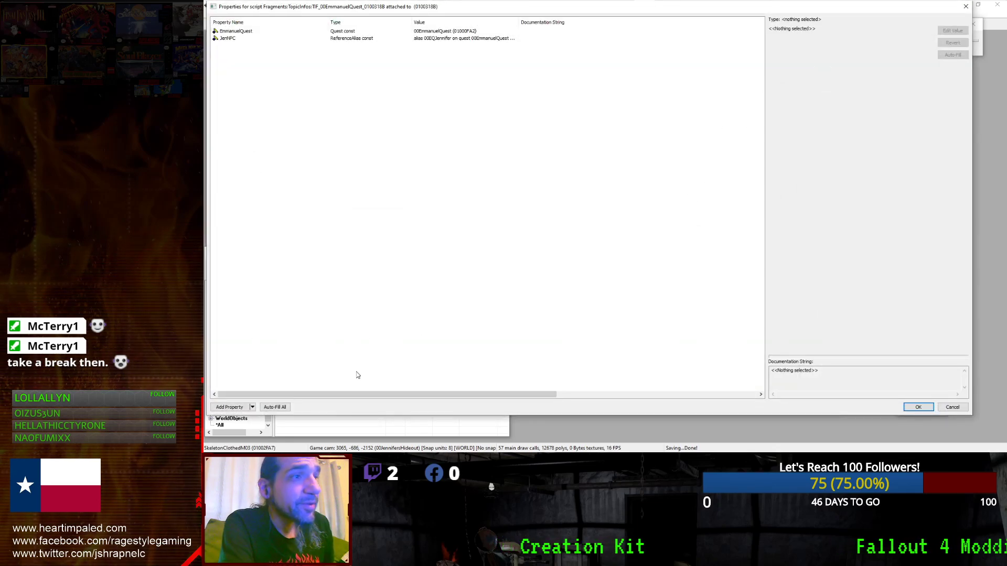
{"action": "left_click", "coordinate": [242, 407]}
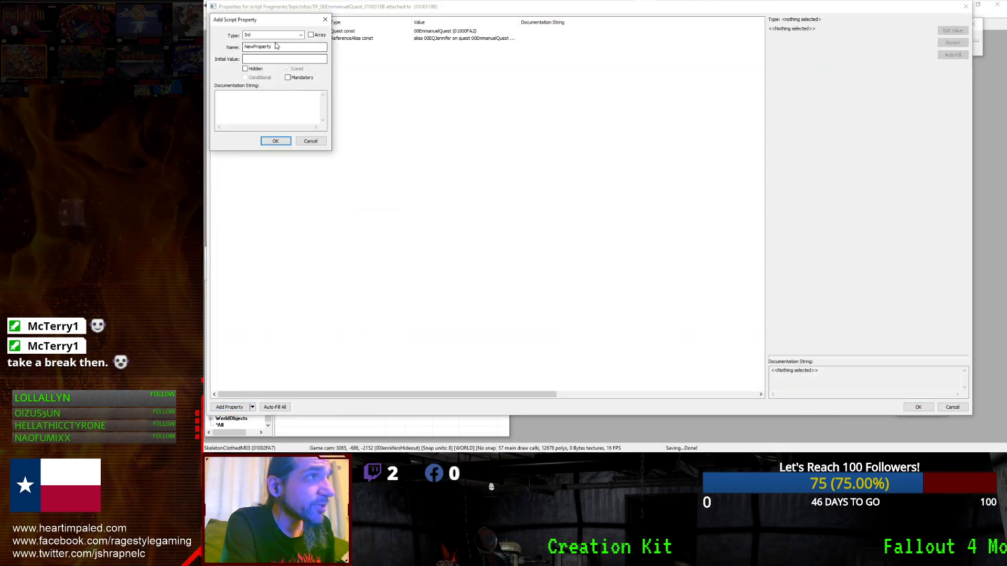
{"action": "type", "text": "mis"}
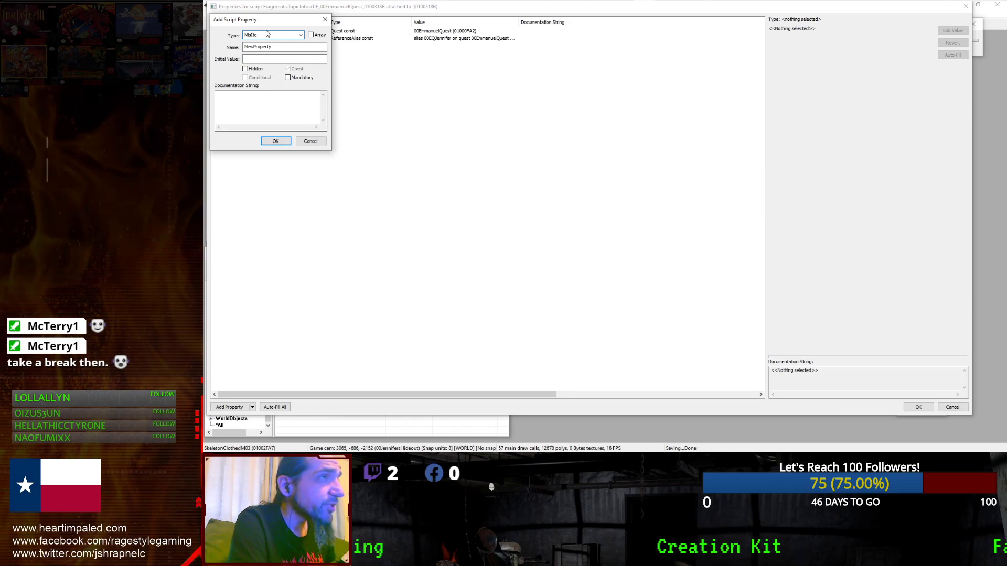
{"action": "left_click", "coordinate": [299, 35]}
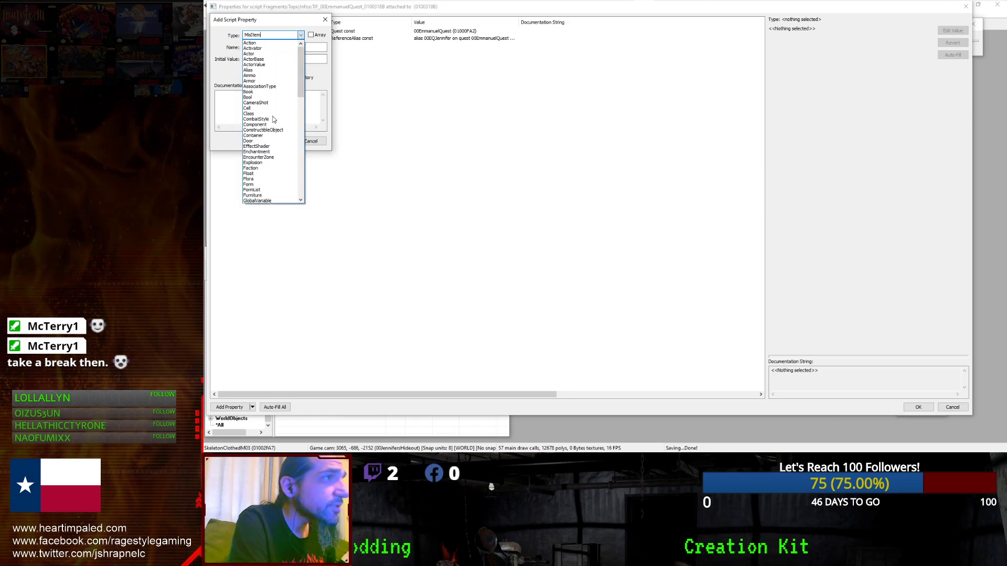
{"action": "scroll", "coordinate": [272, 116], "scroll_direction": "down", "scroll_amount": 4}
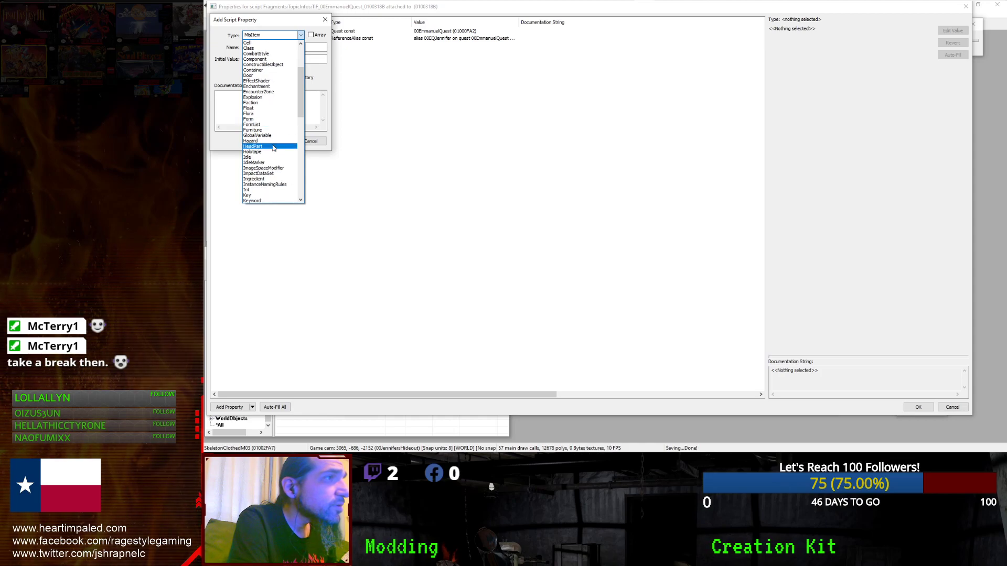
{"action": "scroll", "coordinate": [269, 141], "scroll_direction": "down", "scroll_amount": 8}
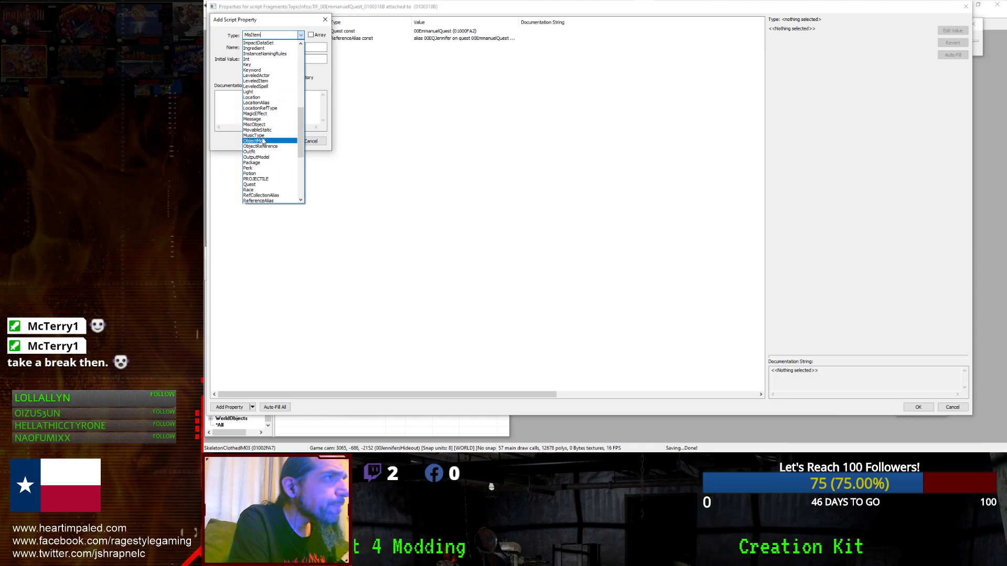
{"action": "left_click", "coordinate": [264, 125]}
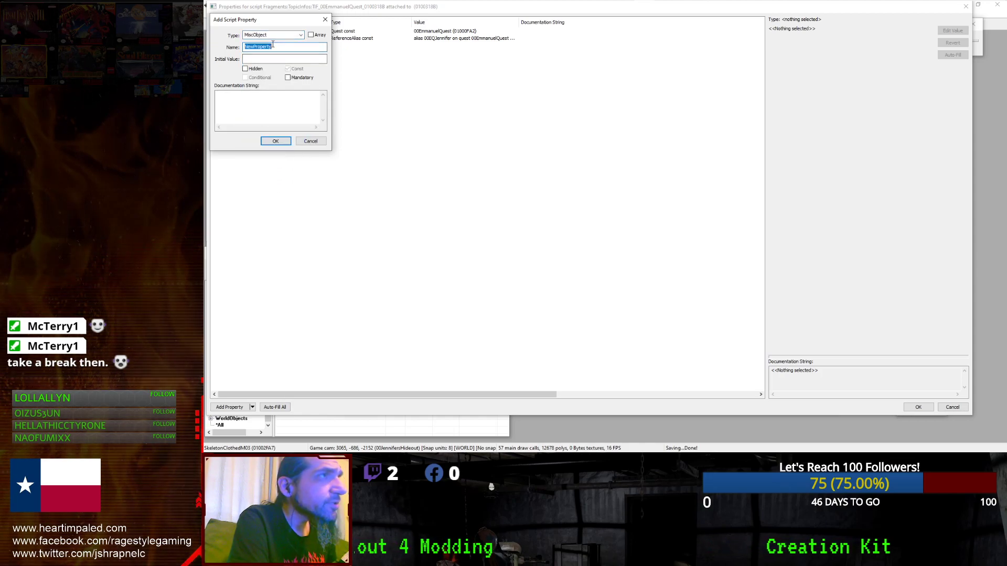
{"action": "type", "text": "J"}
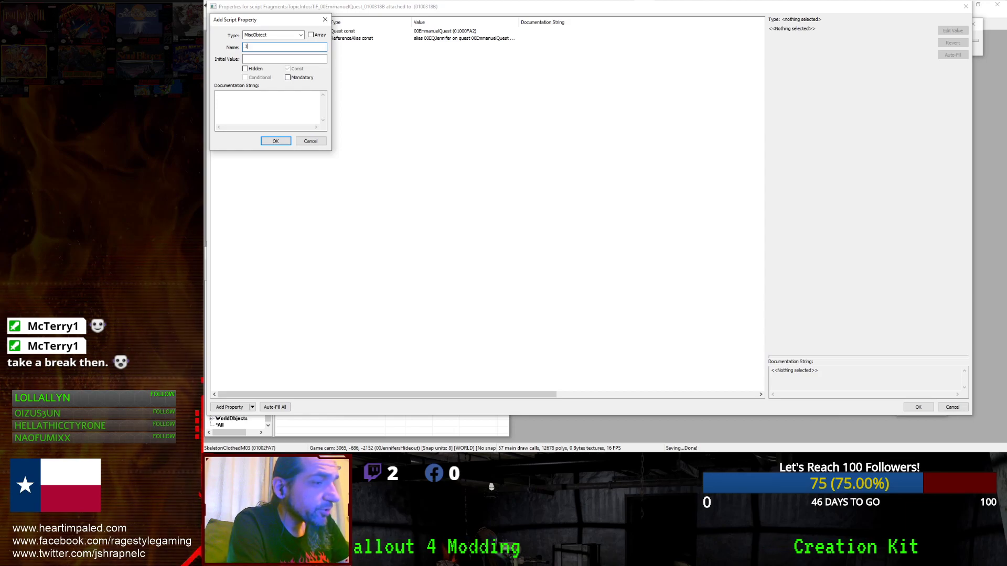
{"action": "type", "text": "enNote"}
{"action": "key", "text": "Return"}
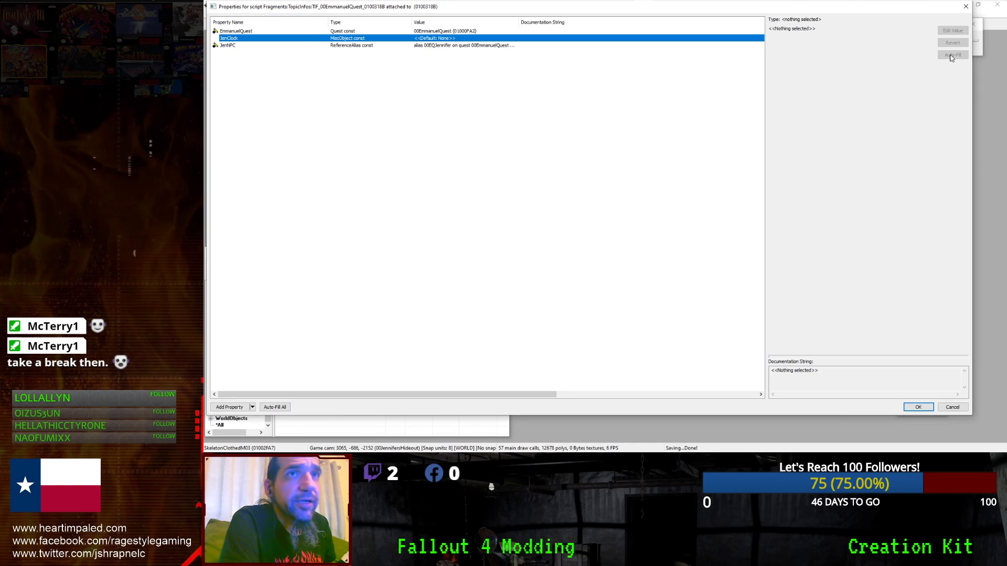
Set the JenClock property to the 00EQClockItem object and accept the script properties.
{"action": "left_click", "coordinate": [953, 31]}
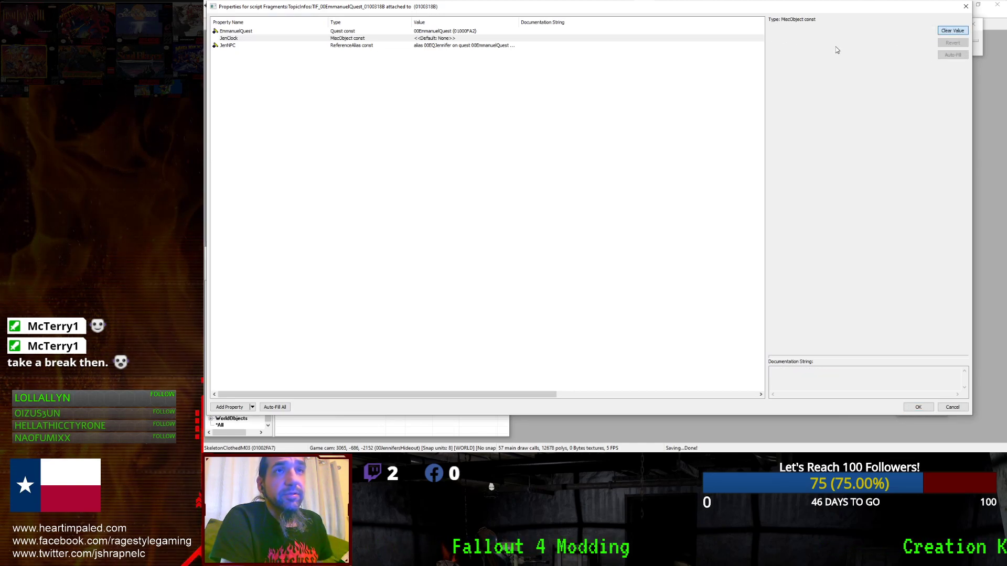
{"action": "left_click", "coordinate": [944, 33]}
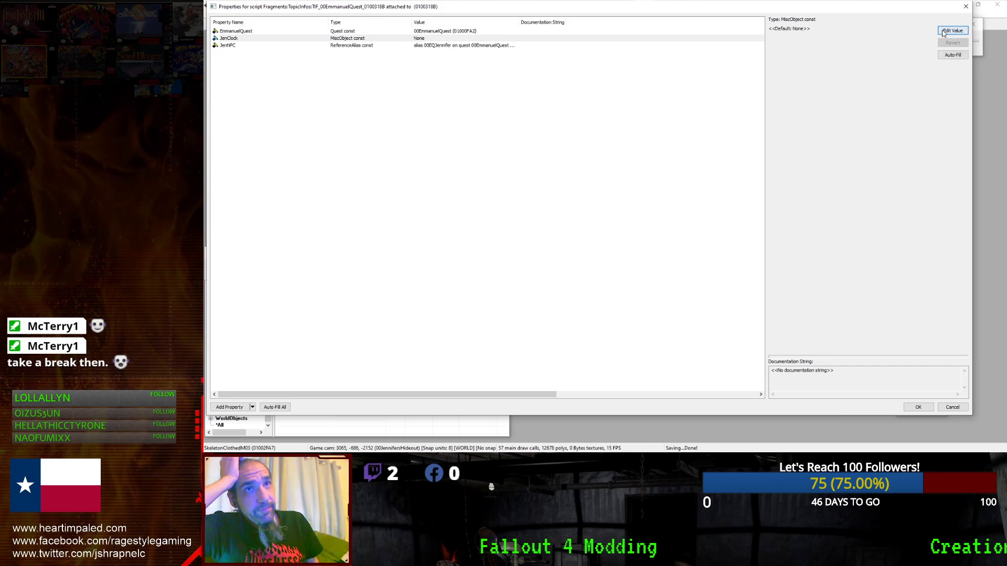
{"action": "left_click", "coordinate": [952, 31]}
{"action": "left_click", "coordinate": [839, 42]}
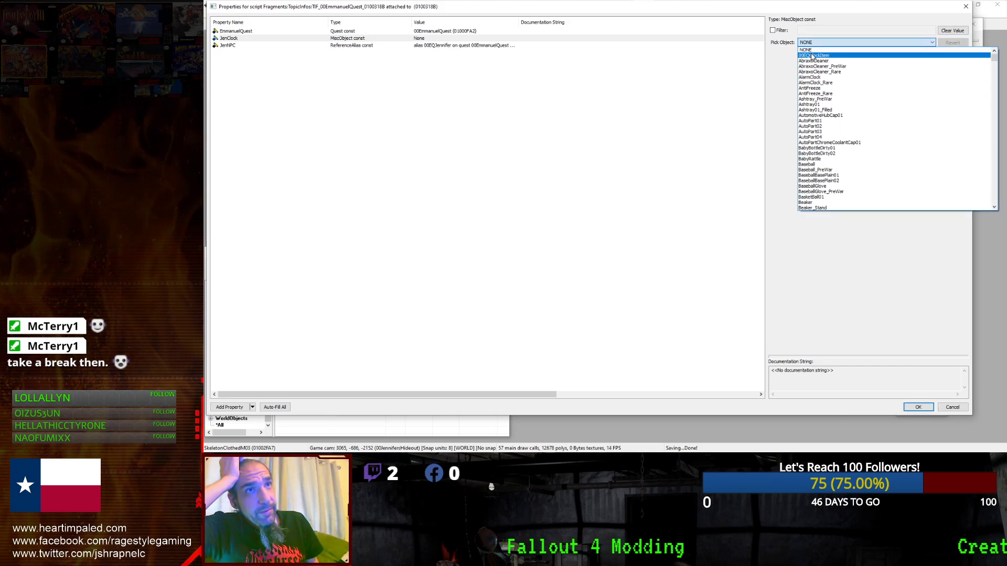
{"action": "left_click", "coordinate": [814, 55]}
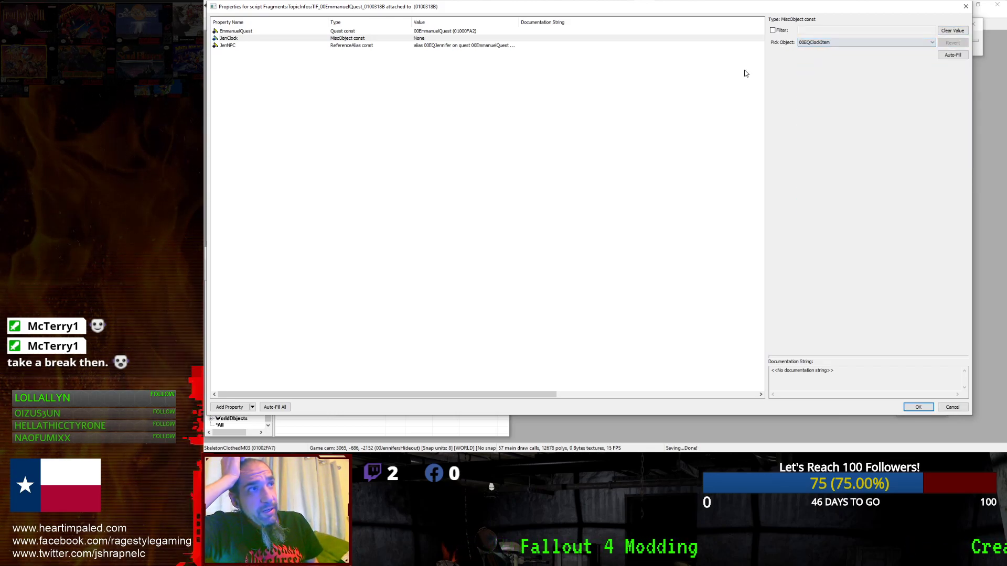
{"action": "left_click", "coordinate": [917, 408]}
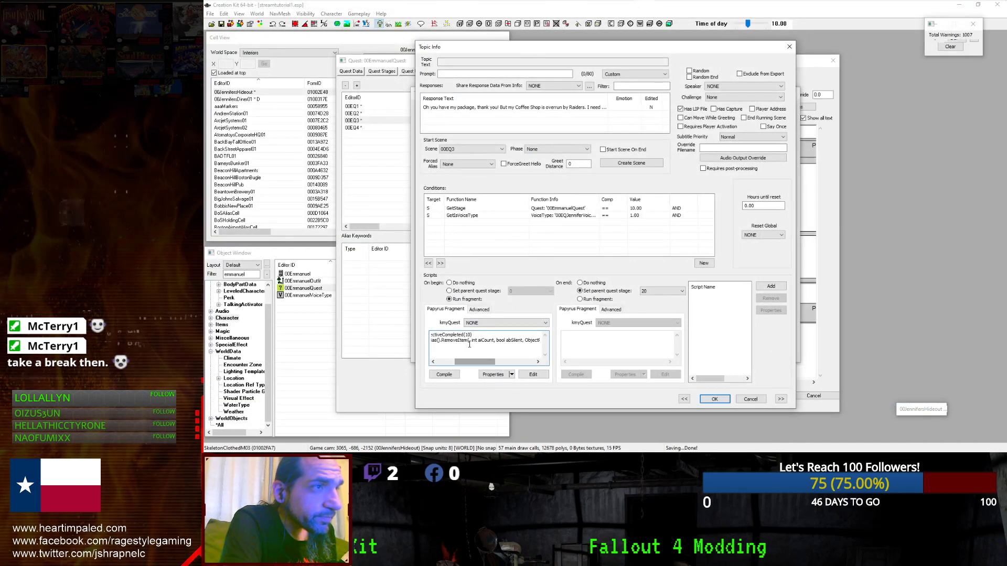
Replace the RemoveItem parameter placeholders in the begin fragment with JenClock, 1, 0, JenNPC.
{"action": "type", "text": "nClock,"}
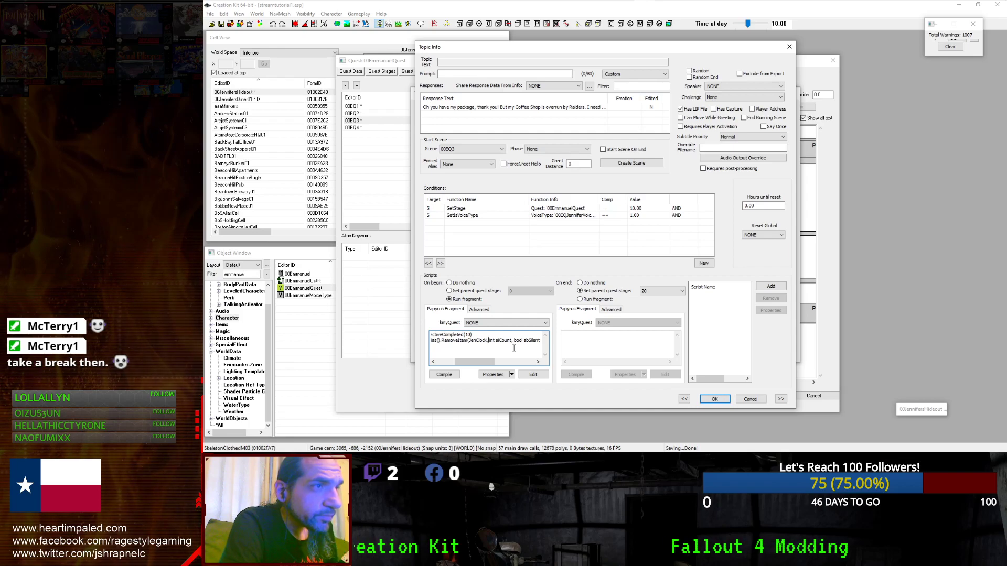
{"action": "left_click_drag", "start_coordinate": [489, 340], "coordinate": [512, 340]}
{"action": "type", "text": "1"}
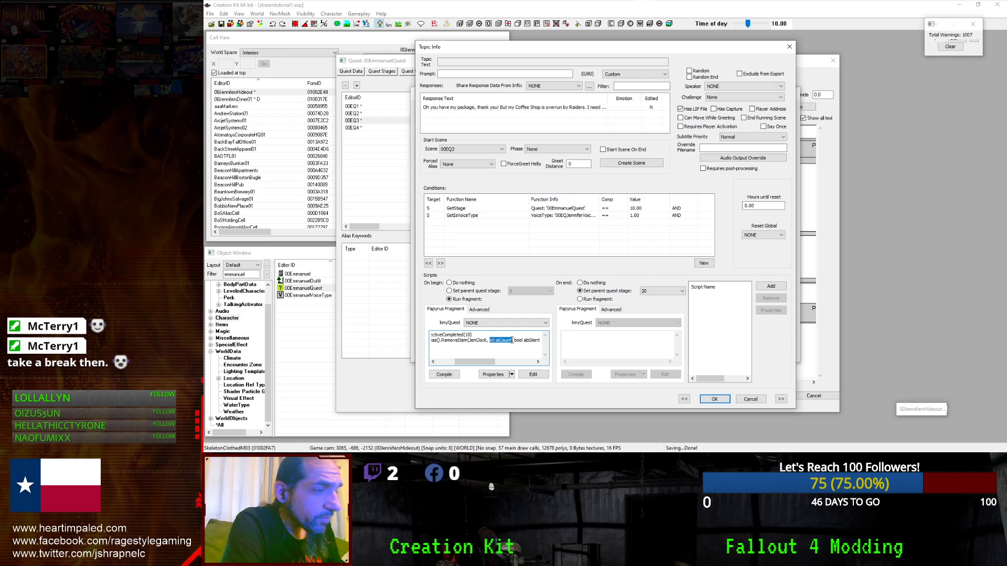
{"action": "left_click_drag", "start_coordinate": [495, 340], "coordinate": [522, 341]}
{"action": "type", "text": "0"}
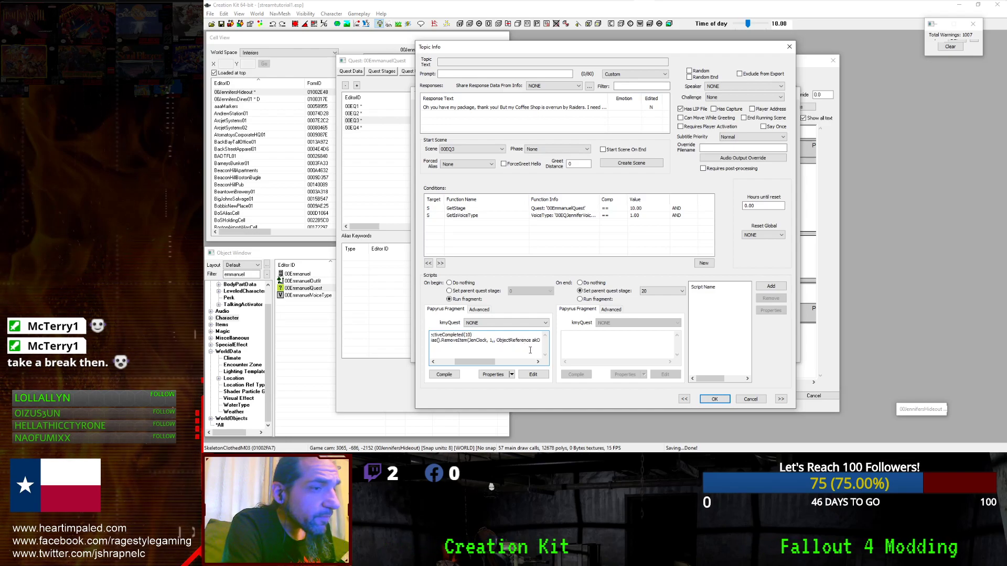
{"action": "type", "text": ","}
{"action": "left_click_drag", "start_coordinate": [501, 340], "coordinate": [535, 345]}
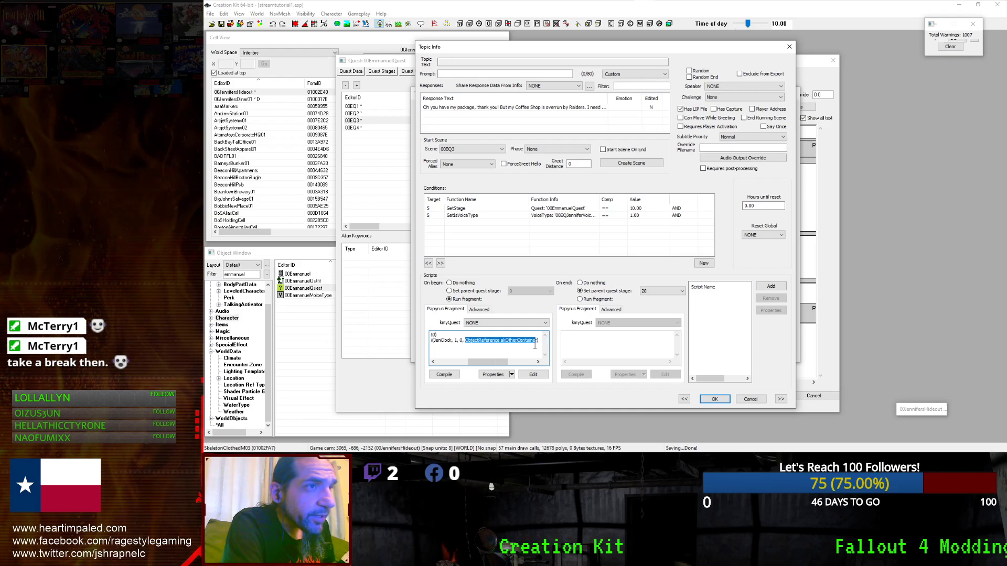
{"action": "key", "text": "Delete"}
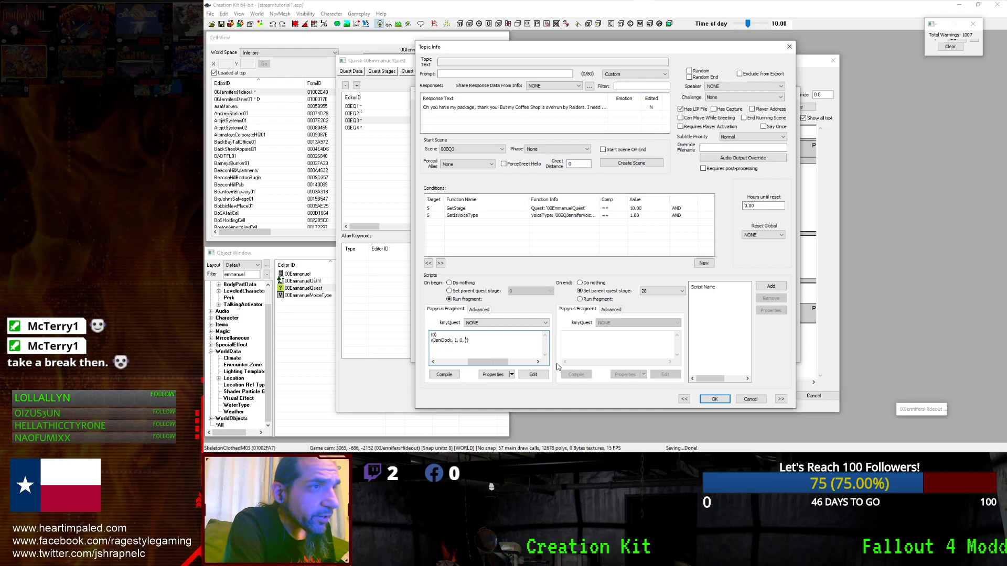
{"action": "key", "text": "BackSpace"}
Replace the JenNPC.GetReferenceAlias() prefix of the RemoveItem line with game.GetPlayer() and try compiling the begin fragment.
{"action": "mouse_move", "coordinate": [495, 362]}
{"action": "left_mouse_down"}
{"action": "mouse_move", "coordinate": [430, 367]}
{"action": "mouse_move", "coordinate": [487, 376]}
{"action": "left_mouse_up"}
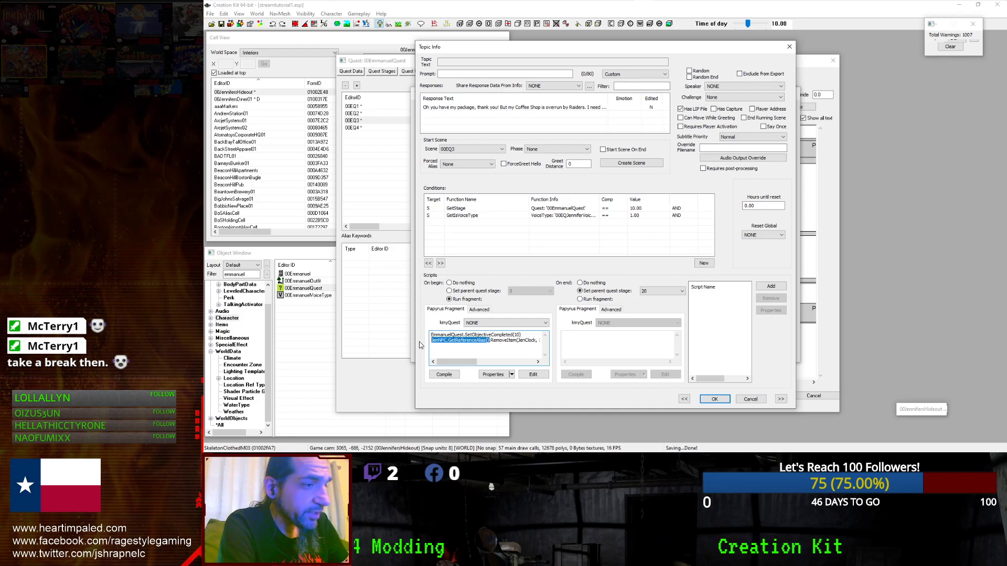
{"action": "type", "text": "game.Ge"}
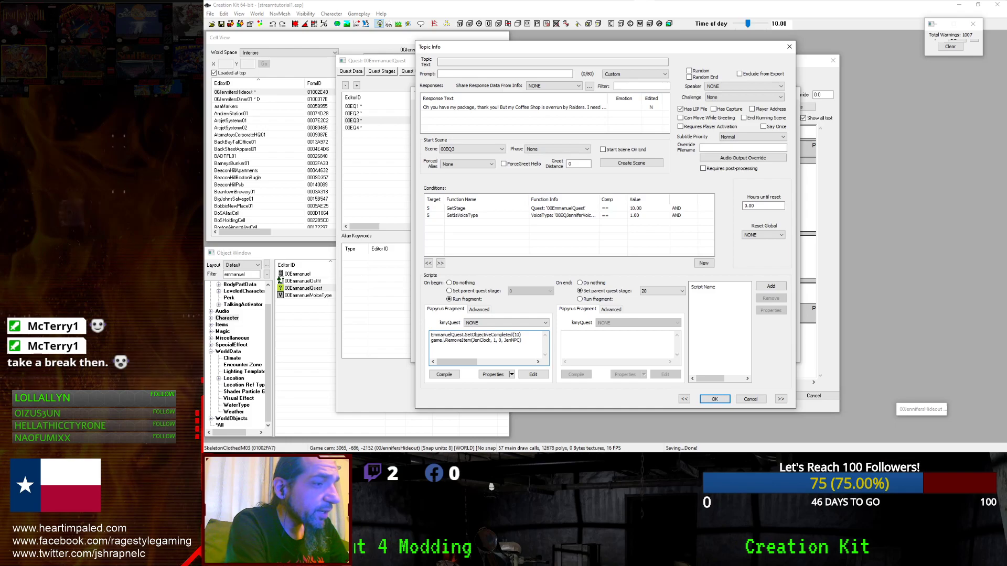
{"action": "type", "text": "tPlayer()."}
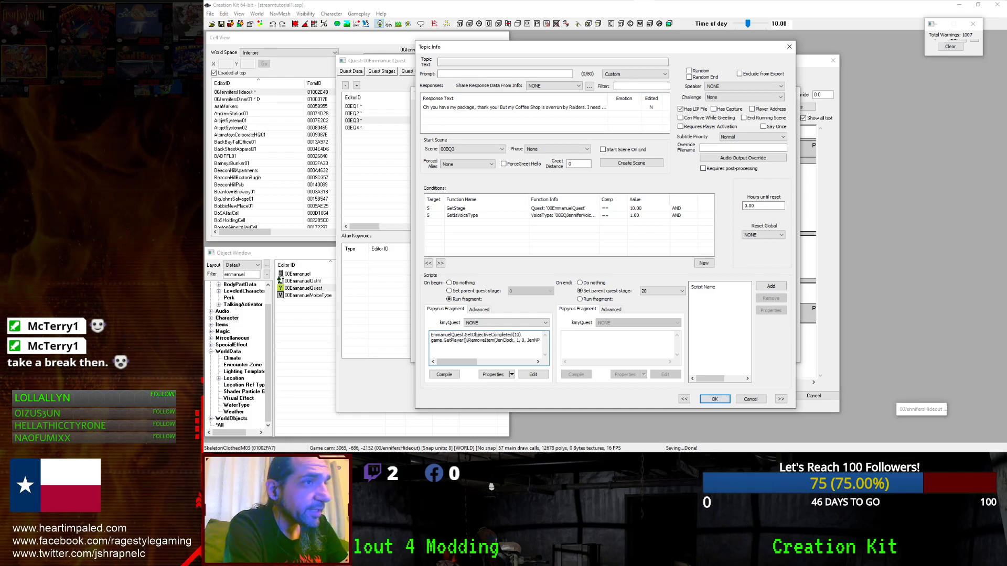
{"action": "left_click", "coordinate": [444, 374]}
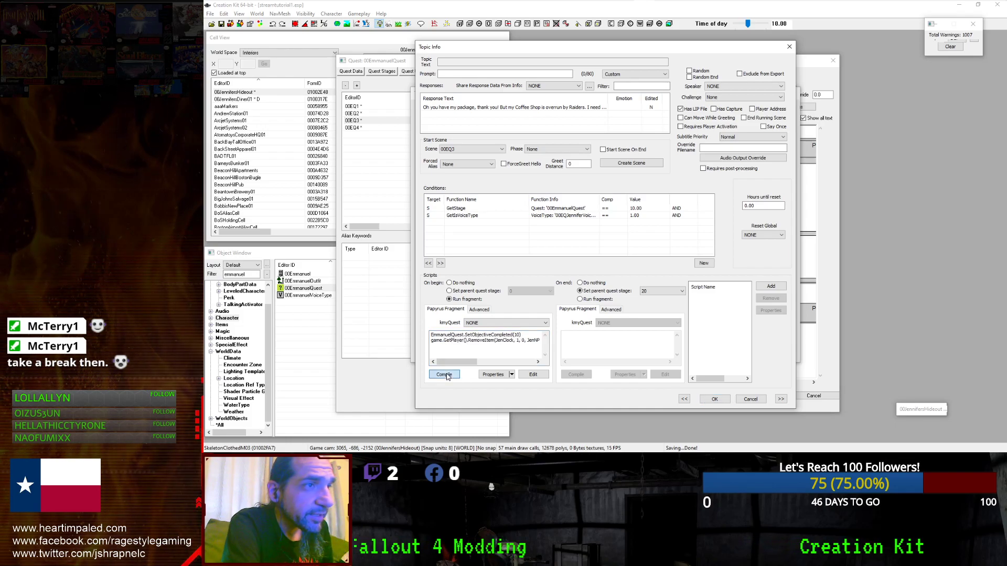
{"action": "left_click_drag", "start_coordinate": [470, 114], "coordinate": [615, 112]}
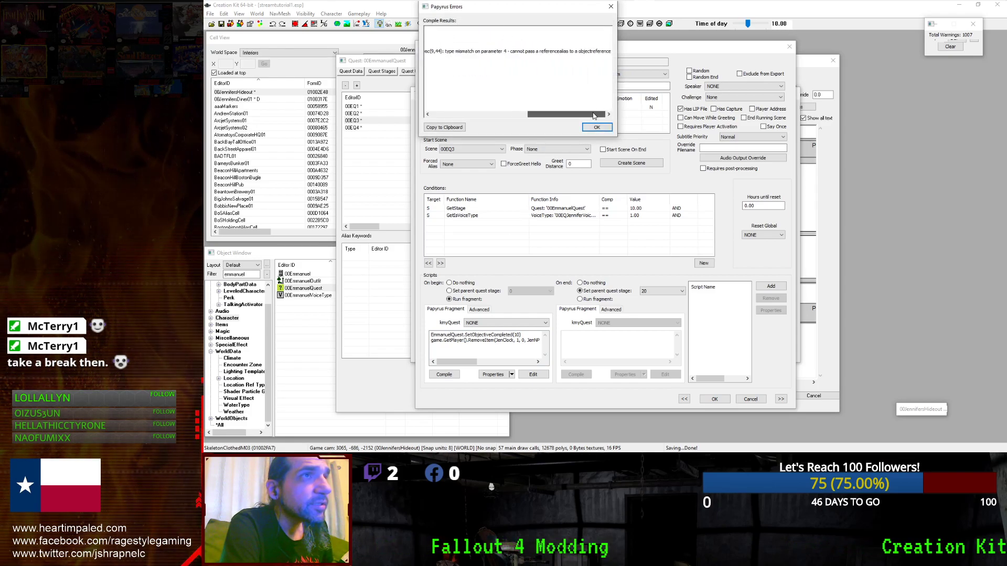
{"action": "mouse_move", "coordinate": [603, 114]}
{"action": "left_mouse_down"}
{"action": "mouse_move", "coordinate": [517, 115]}
{"action": "mouse_move", "coordinate": [589, 111]}
{"action": "left_mouse_up"}
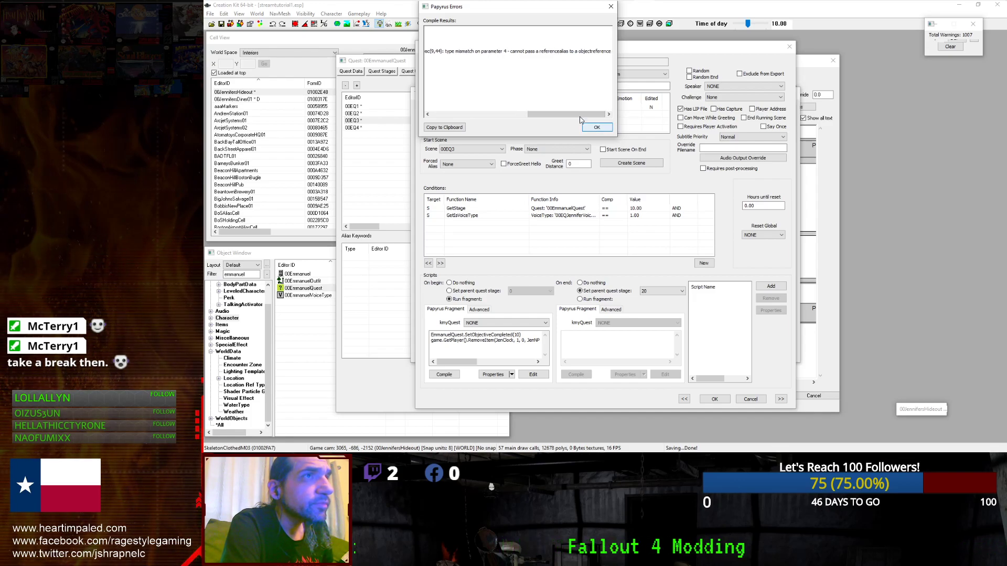
{"action": "left_click", "coordinate": [596, 127]}
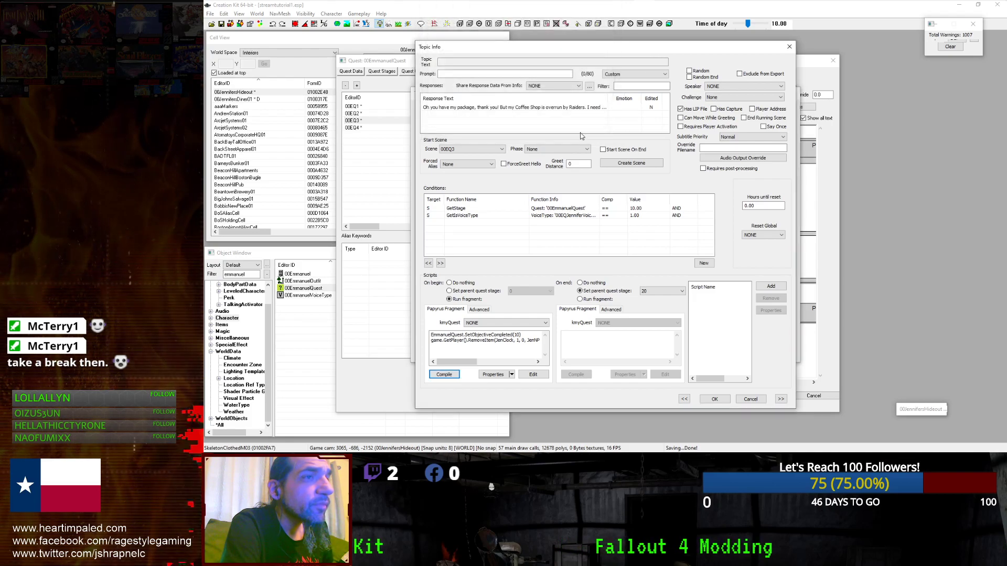
Try compiling the begin fragment with JenClock.GetObjectReference() as RemoveItem's first argument, and take the GetObjectReference() call out again.
{"action": "left_click", "coordinate": [480, 357]}
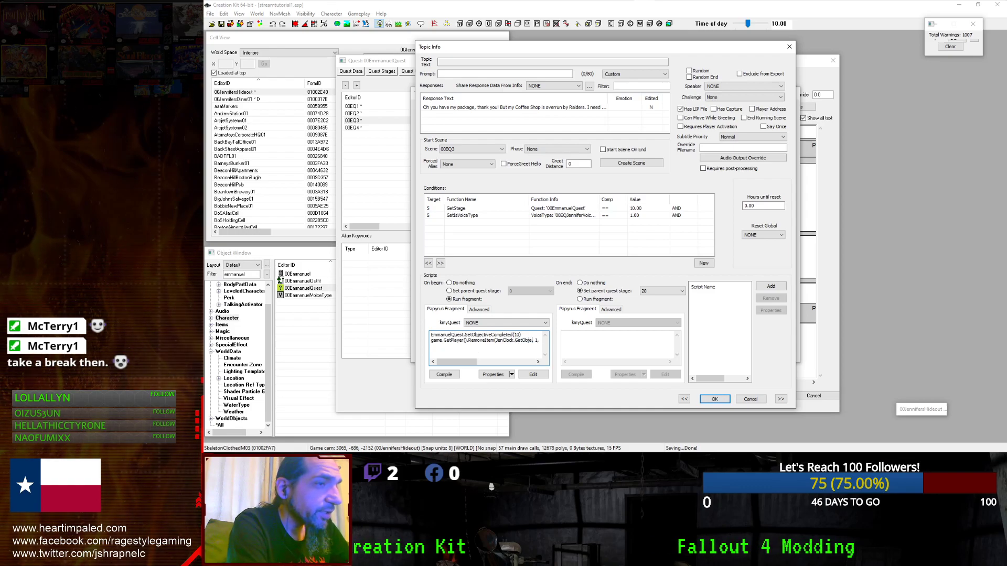
{"action": "key", "text": "BackSpace"}
{"action": "key", "text": "BackSpace"}
{"action": "key", "text": "BackSpace"}
{"action": "key", "text": "BackSpace"}
{"action": "type", "text": "Obje"}
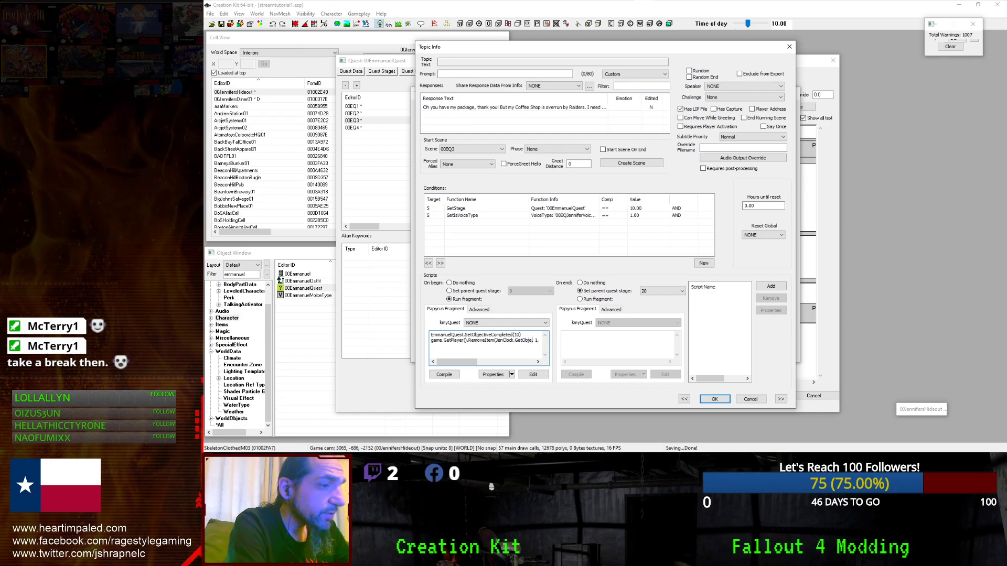
{"action": "type", "text": "ctReference()"}
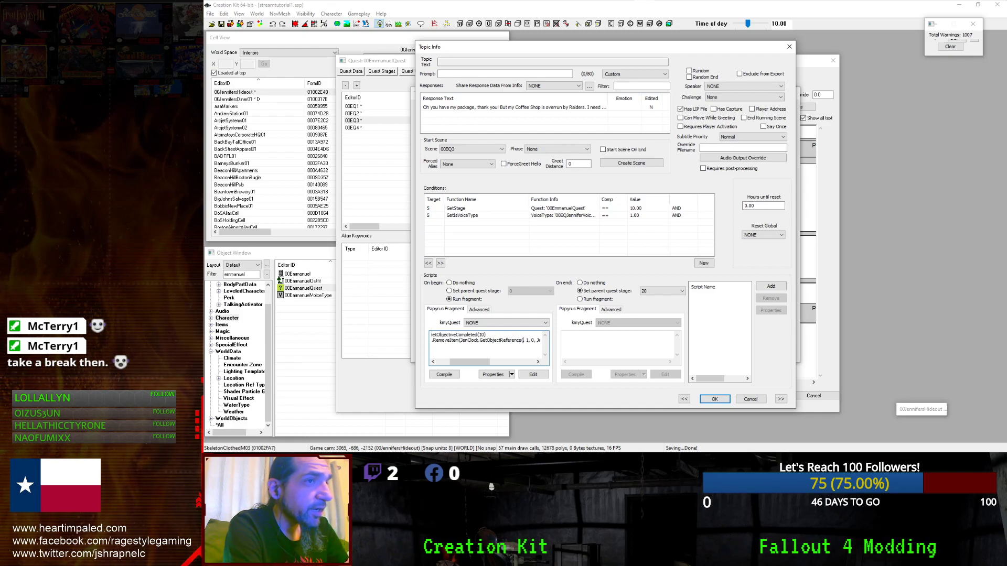
{"action": "left_click", "coordinate": [456, 376]}
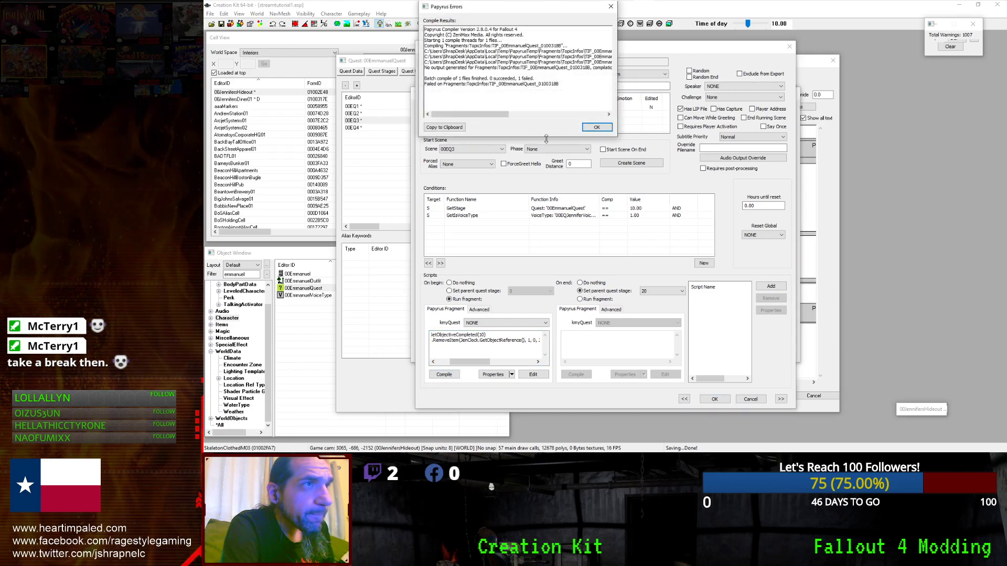
{"action": "left_click", "coordinate": [597, 127]}
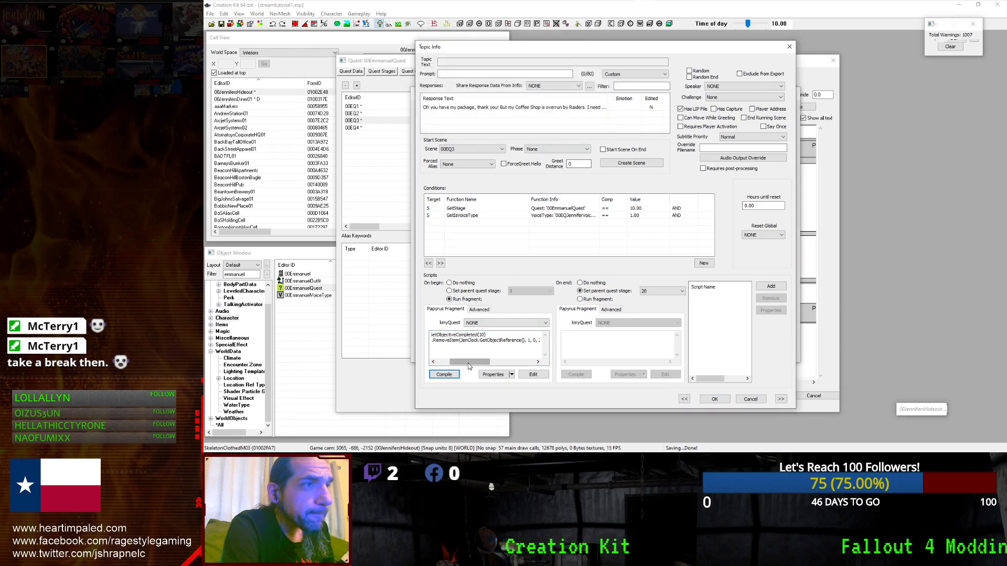
{"action": "left_click_drag", "start_coordinate": [471, 361], "coordinate": [487, 340]}
{"action": "key", "text": "BackSpace"}
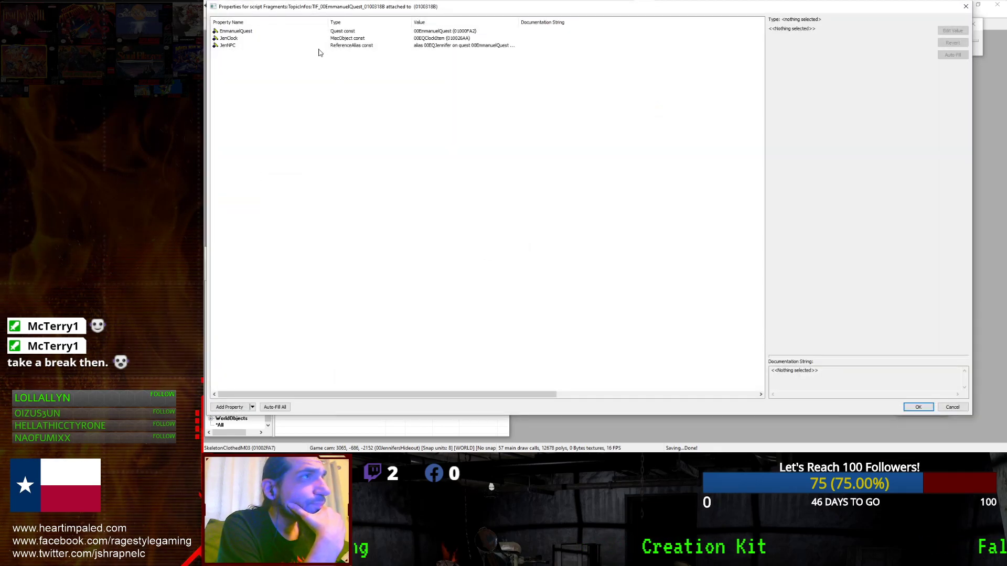
Review the types and values of the JenNPC and JenClock properties in the begin fragment's script.
{"action": "left_click", "coordinate": [319, 46]}
{"action": "left_click", "coordinate": [319, 40]}
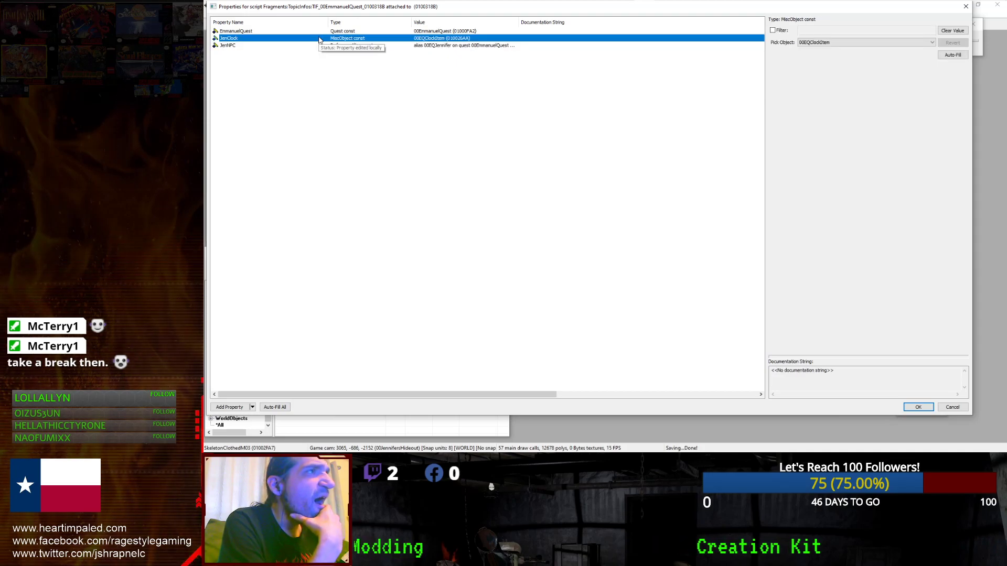
{"action": "left_click", "coordinate": [918, 408]}
Try compiling the begin fragment with JenNPC.GetActor() as RemoveItem's last argument and read the compile errors.
{"action": "mouse_move", "coordinate": [476, 362]}
{"action": "left_mouse_down"}
{"action": "mouse_move", "coordinate": [459, 362]}
{"action": "mouse_move", "coordinate": [470, 360]}
{"action": "left_mouse_up"}
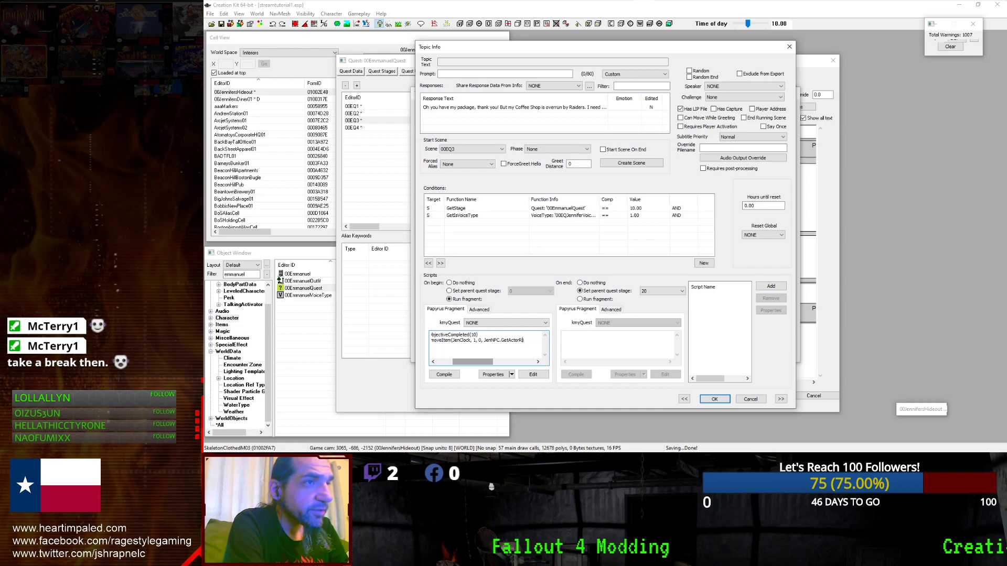
{"action": "left_click", "coordinate": [443, 375]}
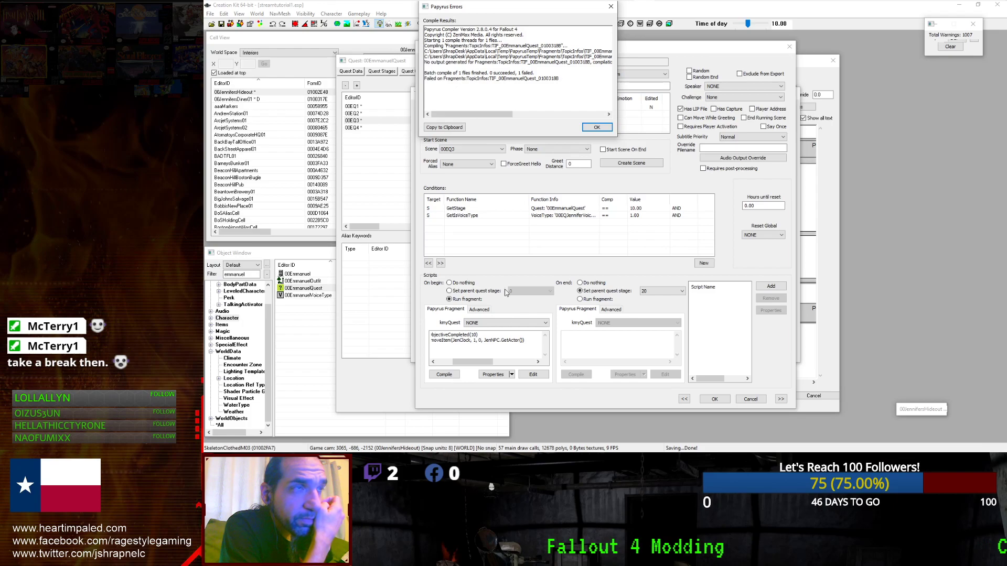
{"action": "left_click_drag", "start_coordinate": [486, 114], "coordinate": [586, 121]}
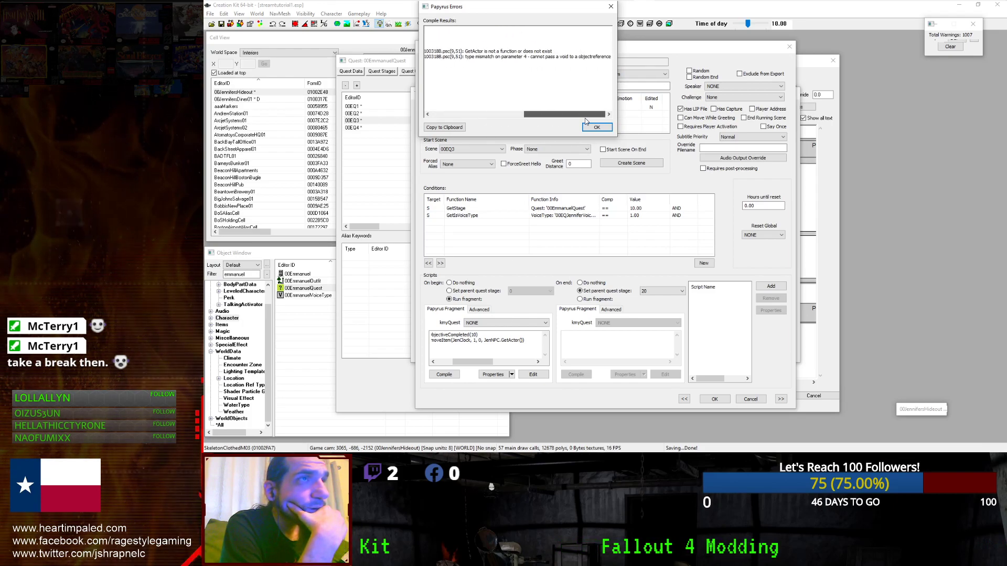
{"action": "left_click", "coordinate": [596, 128]}
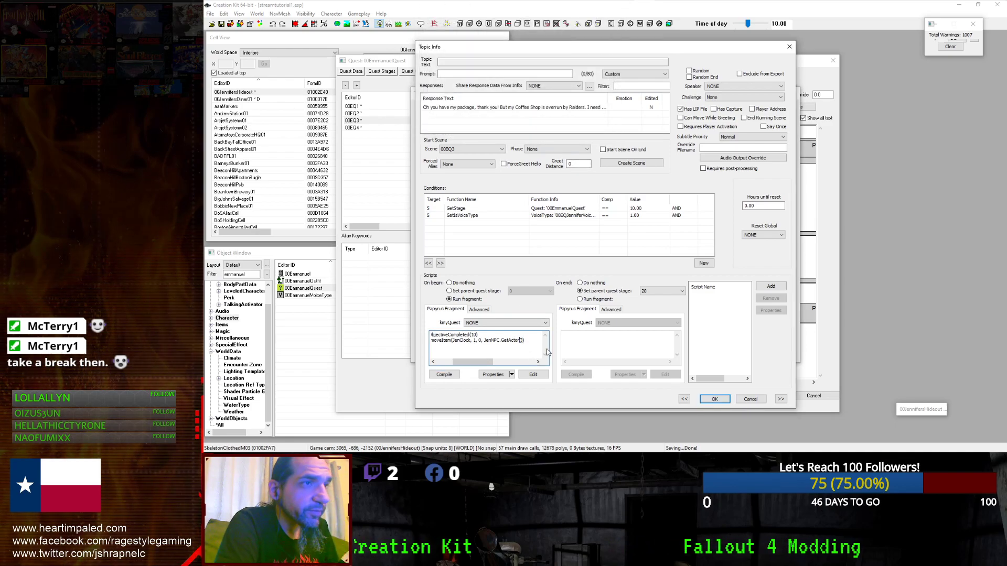
Change RemoveItem's last argument to JenNPC.GetActorReference(), compile the begin fragment, and accept the topic and quest changes.
{"action": "type", "text": "Reference"}
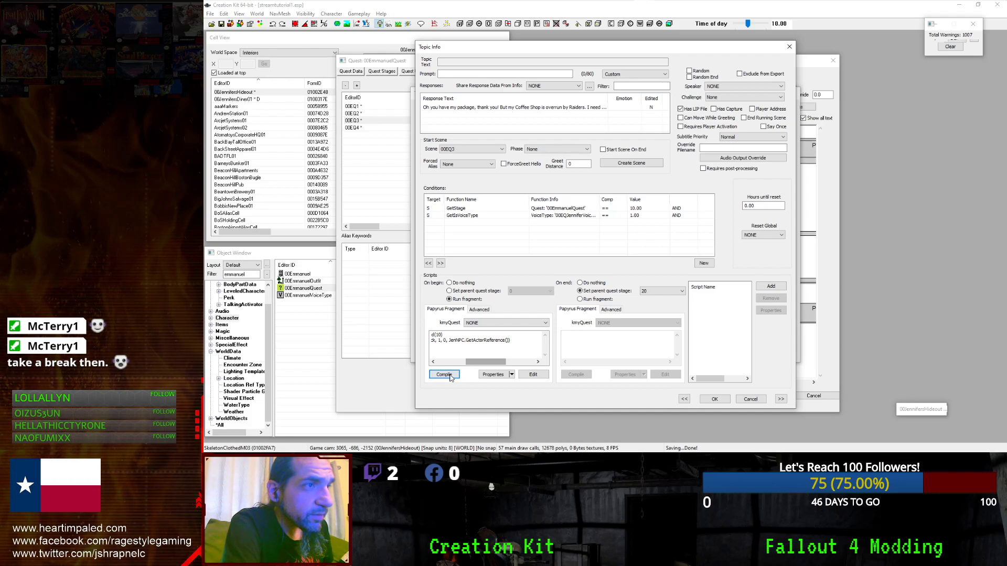
{"action": "left_click_drag", "start_coordinate": [476, 363], "coordinate": [440, 368]}
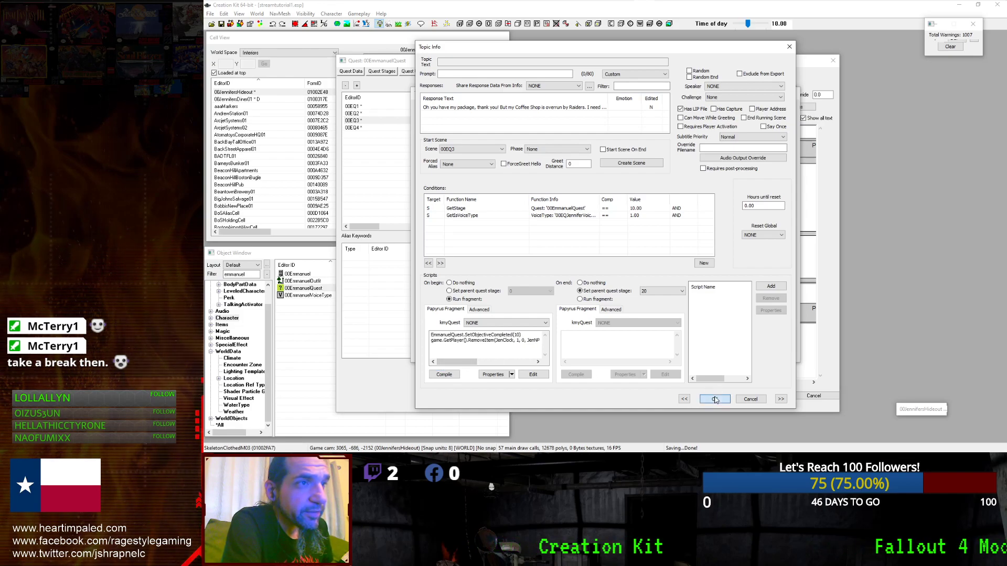
{"action": "left_click", "coordinate": [714, 399]}
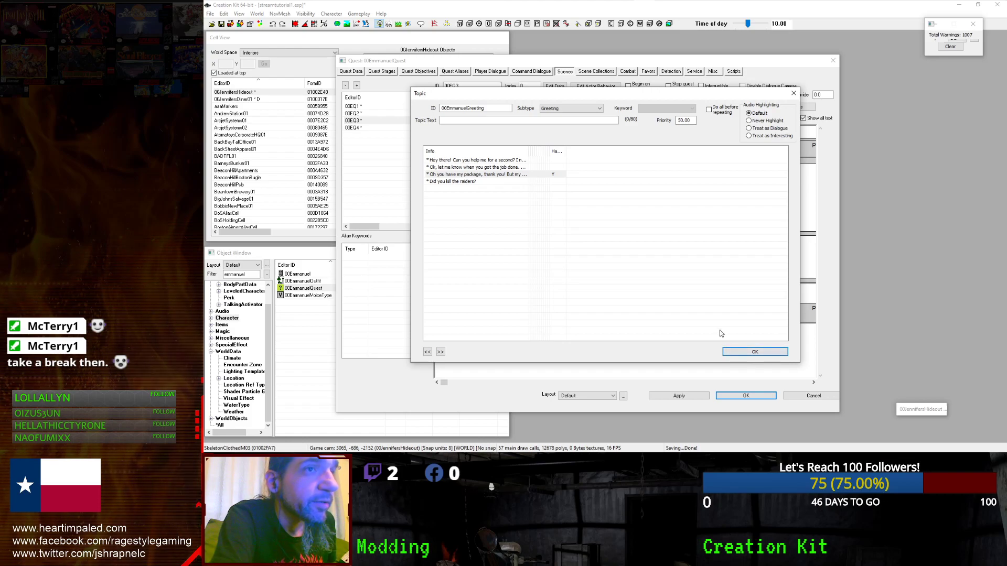
{"action": "left_click", "coordinate": [743, 351]}
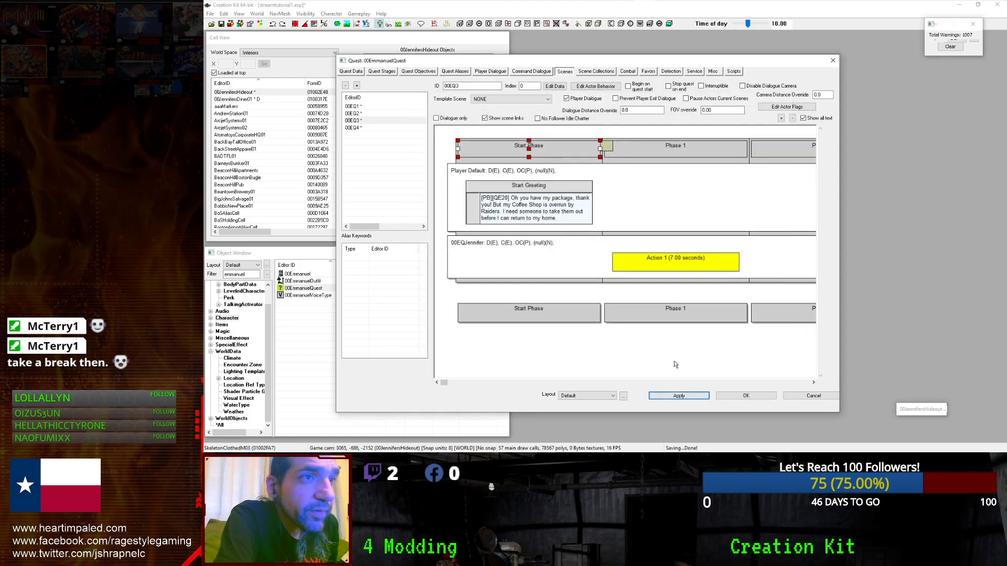
{"action": "left_click", "coordinate": [729, 396]}
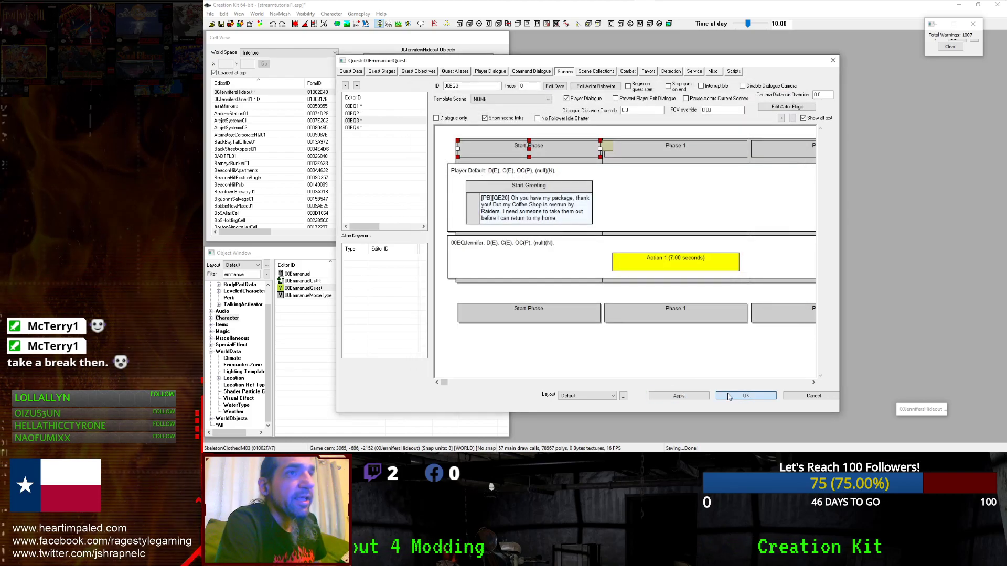
Review the player action in 00EQ3's Phase 3 and the quest stage set by the positive NPC response in 00EQ4.
{"action": "left_click_drag", "start_coordinate": [442, 383], "coordinate": [808, 405]}
{"action": "left_click", "coordinate": [720, 187]}
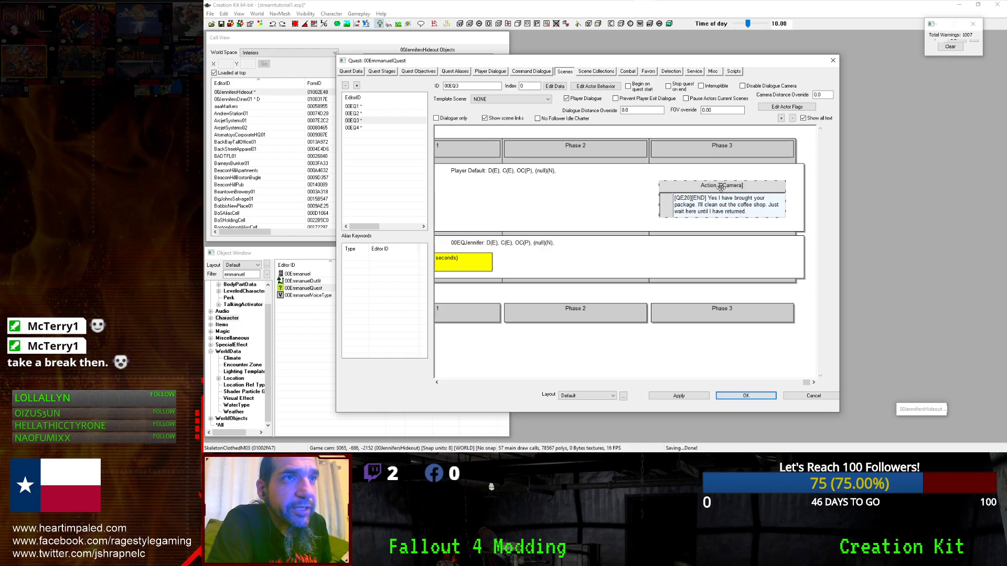
{"action": "left_click", "coordinate": [500, 149]}
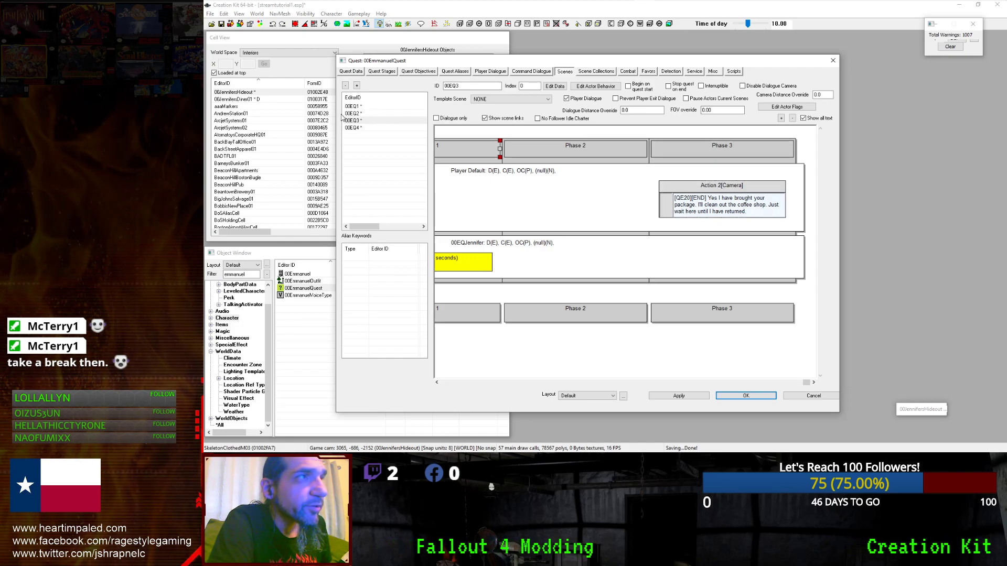
{"action": "left_click", "coordinate": [352, 128]}
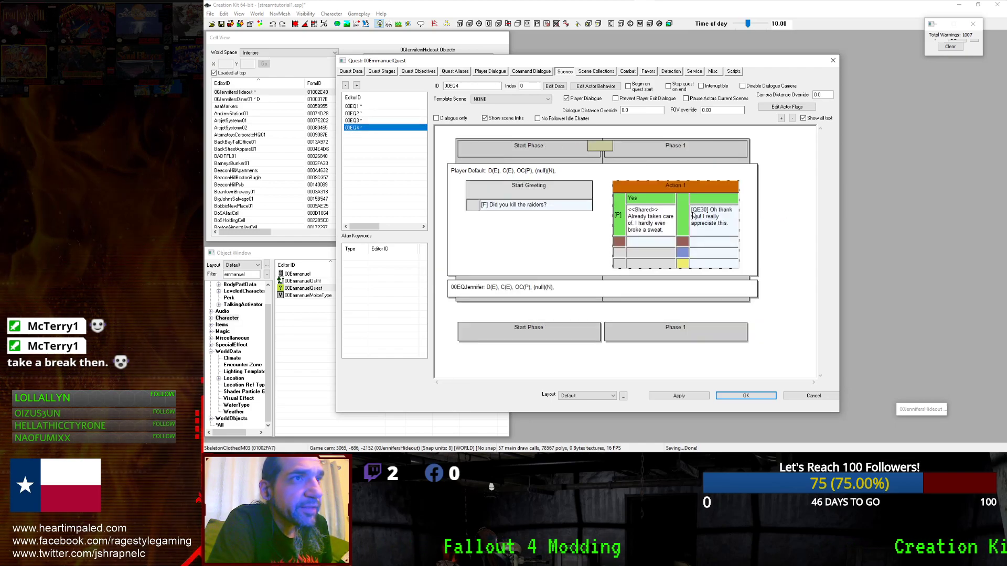
{"action": "double_click", "coordinate": [697, 210]}
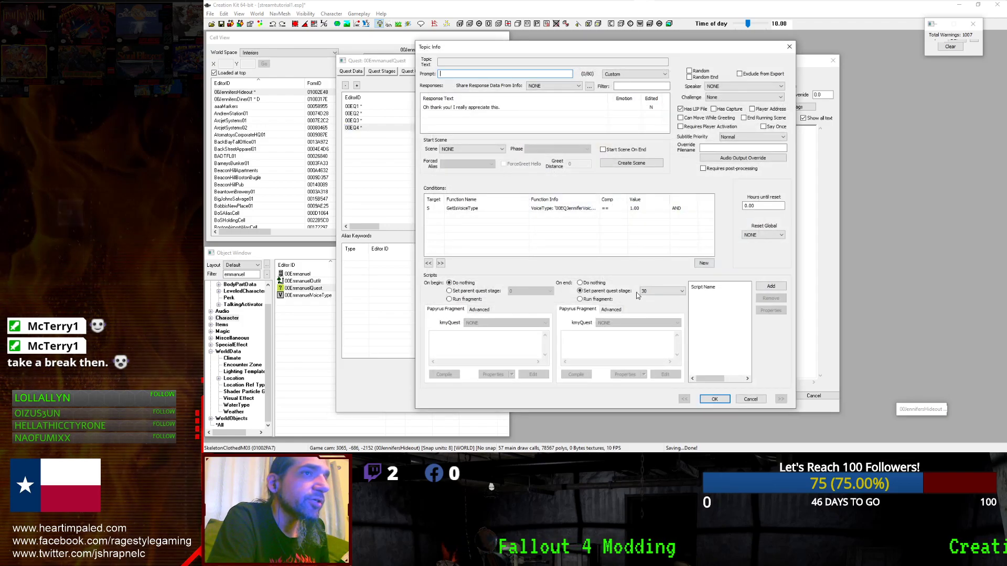
{"action": "left_click", "coordinate": [713, 399]}
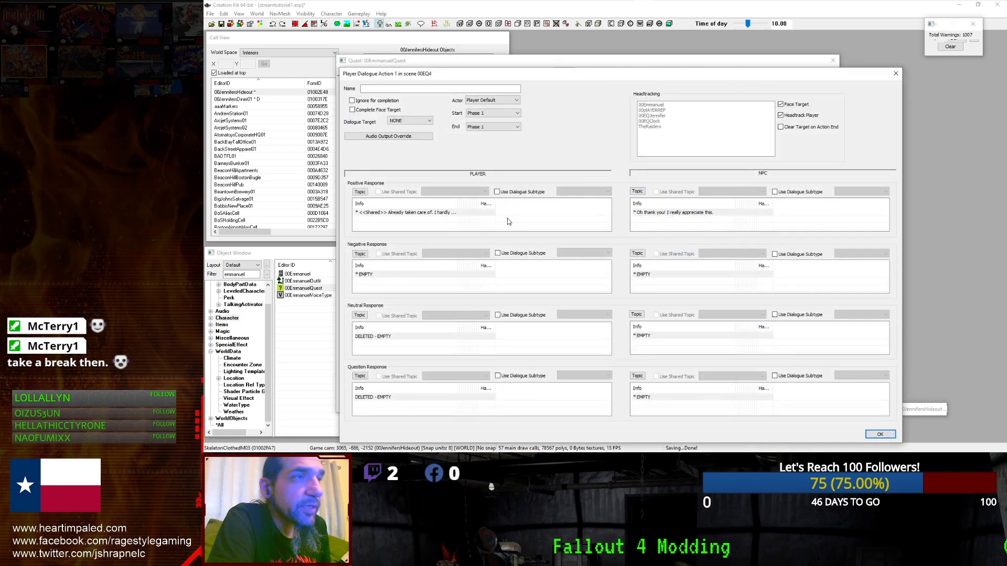
Filter the shared responses by negative, assign PlayerNegativeShared02 to 00EQ4's negative player response, and make it end the running scene.
{"action": "left_click", "coordinate": [380, 336]}
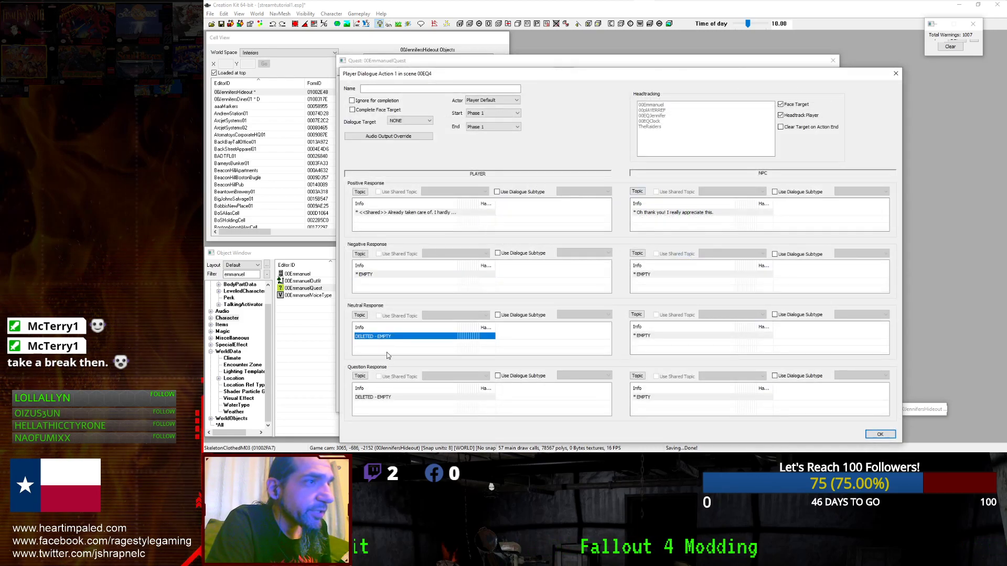
{"action": "left_click", "coordinate": [375, 397]}
{"action": "left_click", "coordinate": [394, 276]}
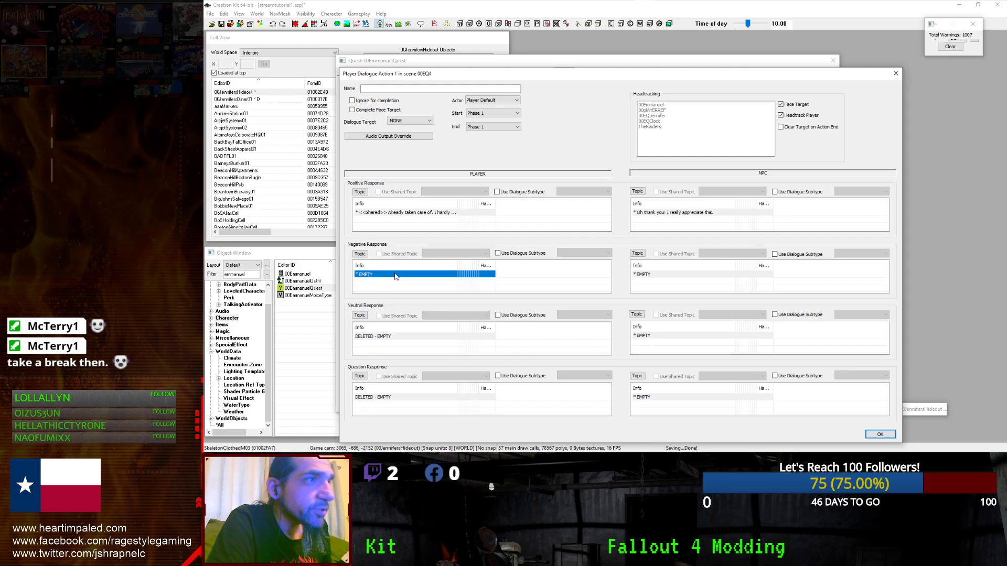
{"action": "double_click", "coordinate": [387, 275]}
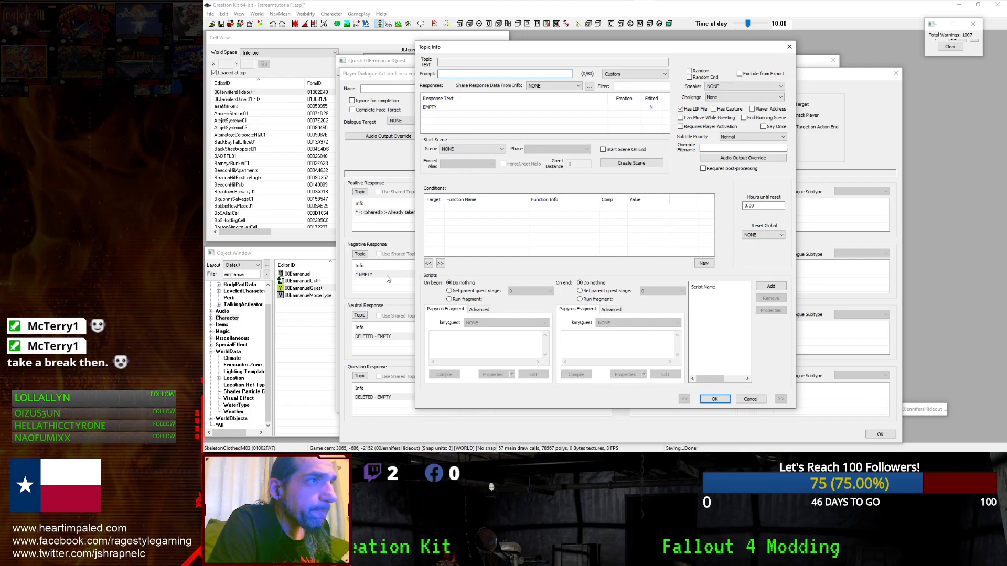
{"action": "left_click", "coordinate": [468, 107]}
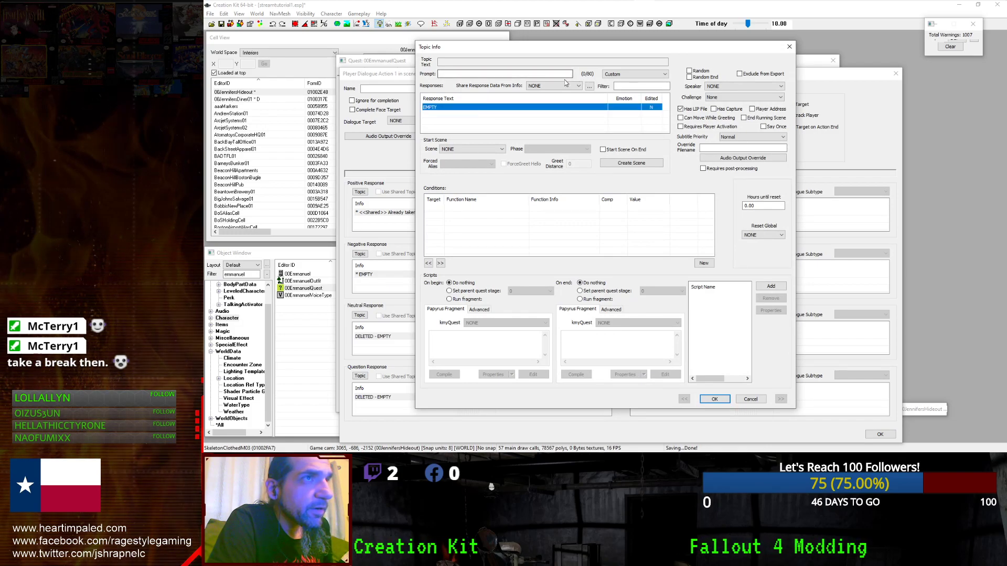
{"action": "left_click", "coordinate": [577, 86]}
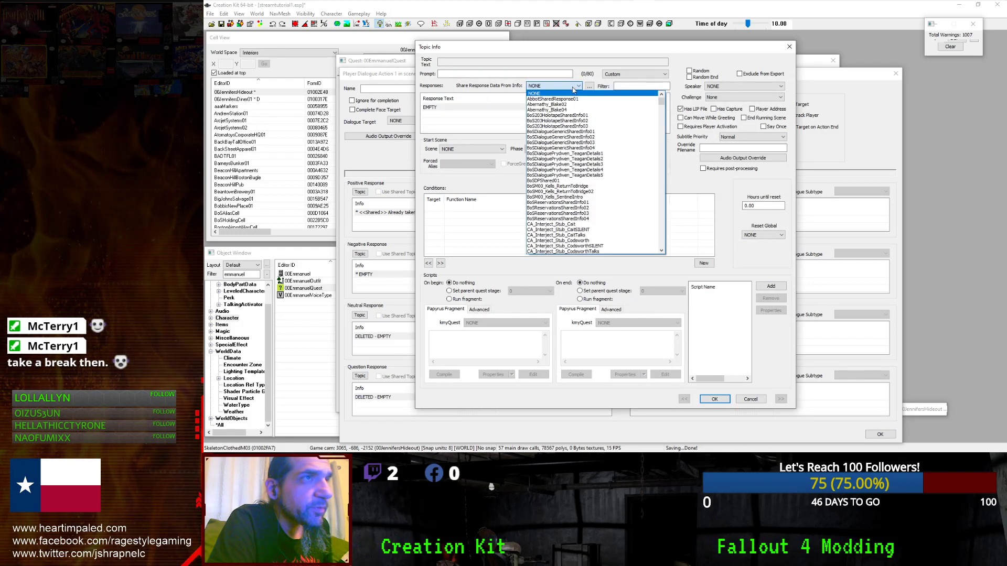
{"action": "left_click", "coordinate": [534, 94]}
{"action": "left_click", "coordinate": [630, 86]}
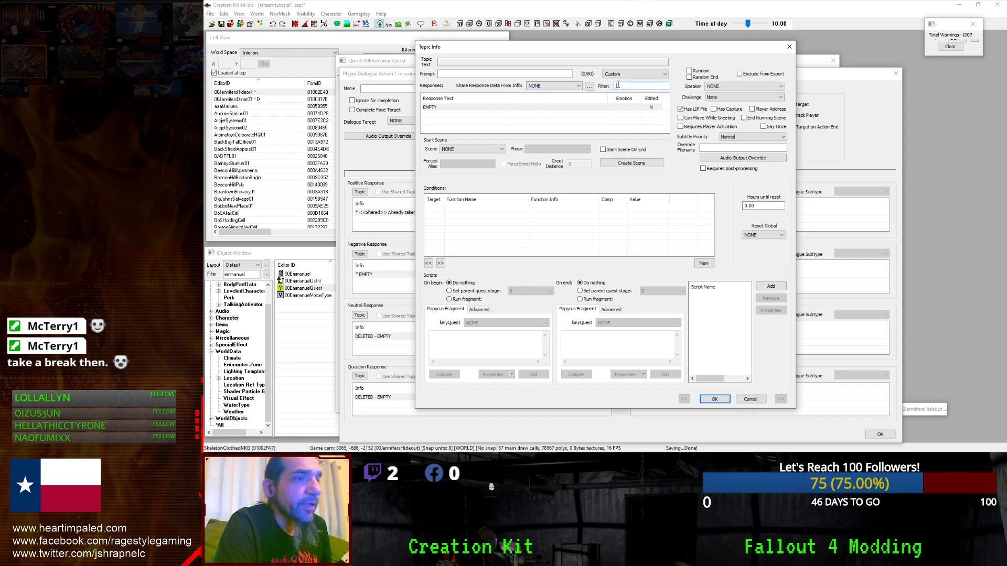
{"action": "type", "text": "negative"}
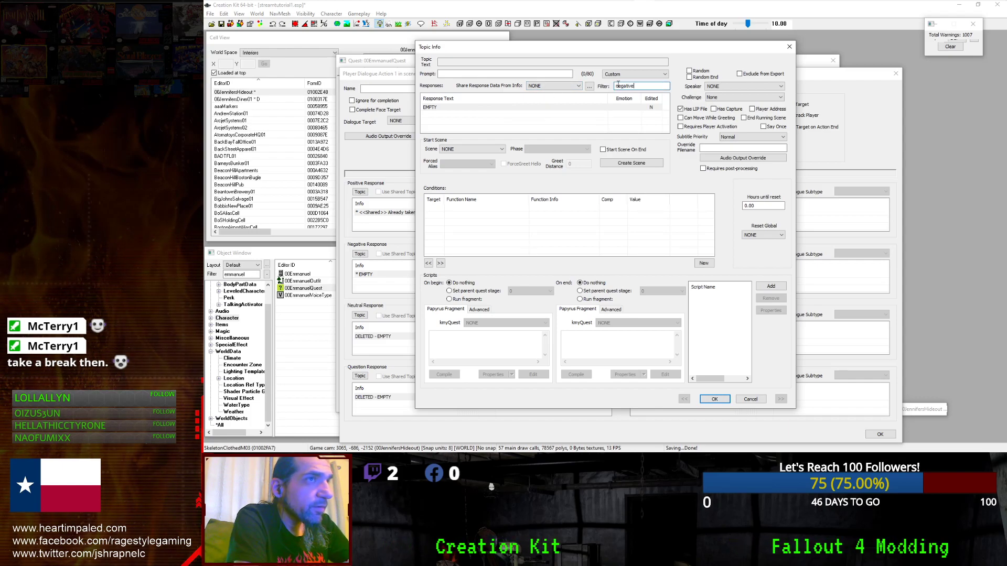
{"action": "left_click", "coordinate": [555, 85]}
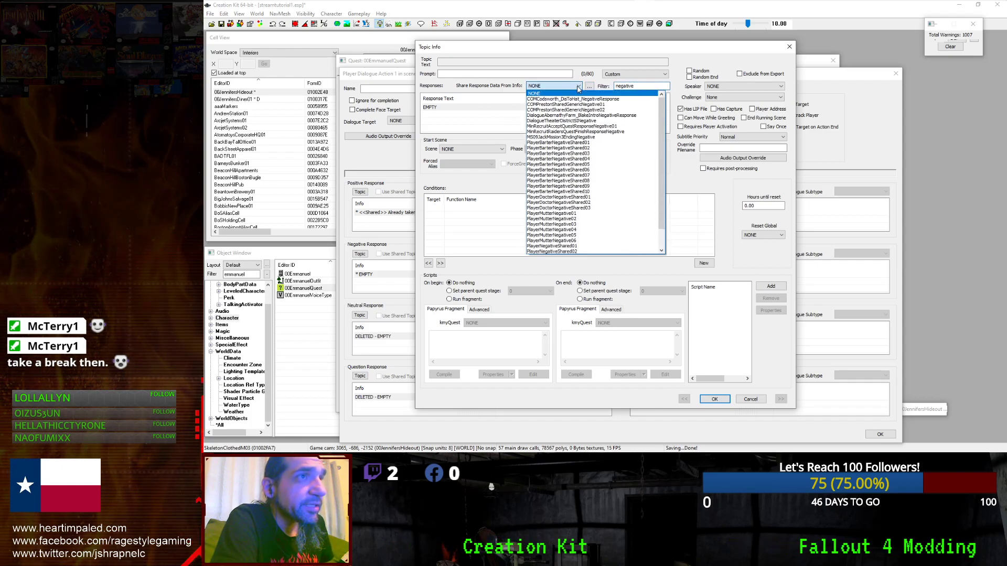
{"action": "scroll", "coordinate": [559, 184], "scroll_direction": "down", "scroll_amount": 2}
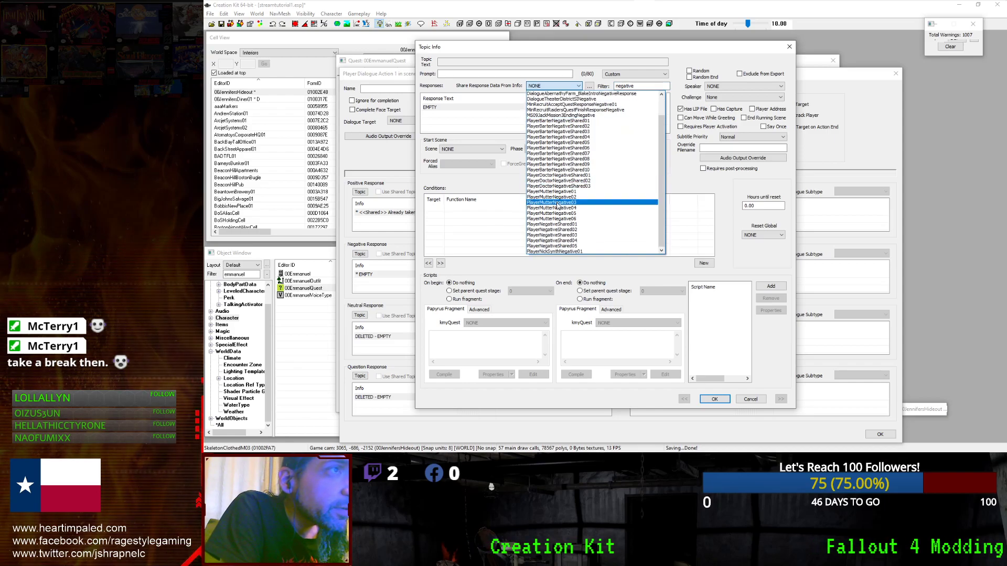
{"action": "left_click", "coordinate": [553, 230]}
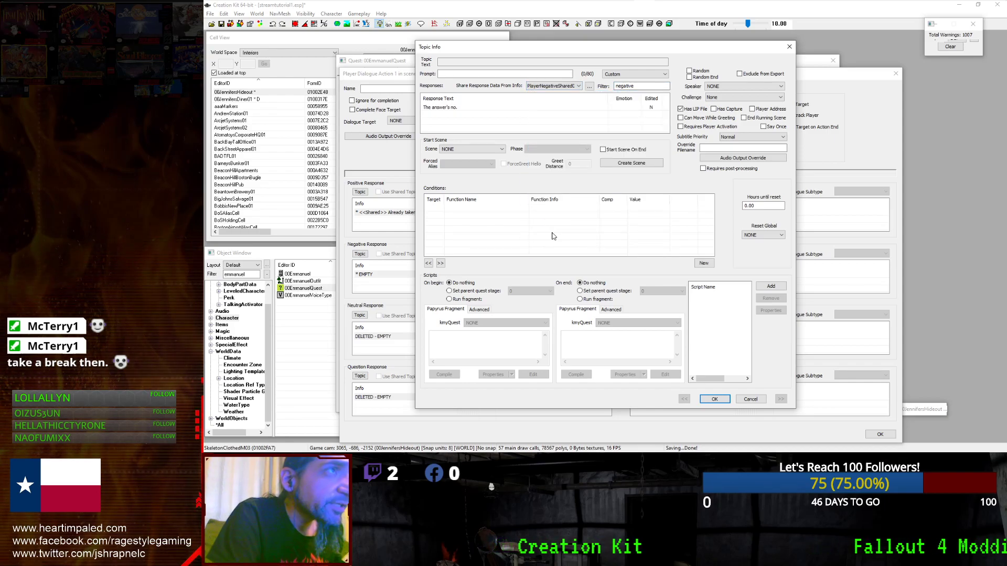
{"action": "left_click", "coordinate": [744, 117]}
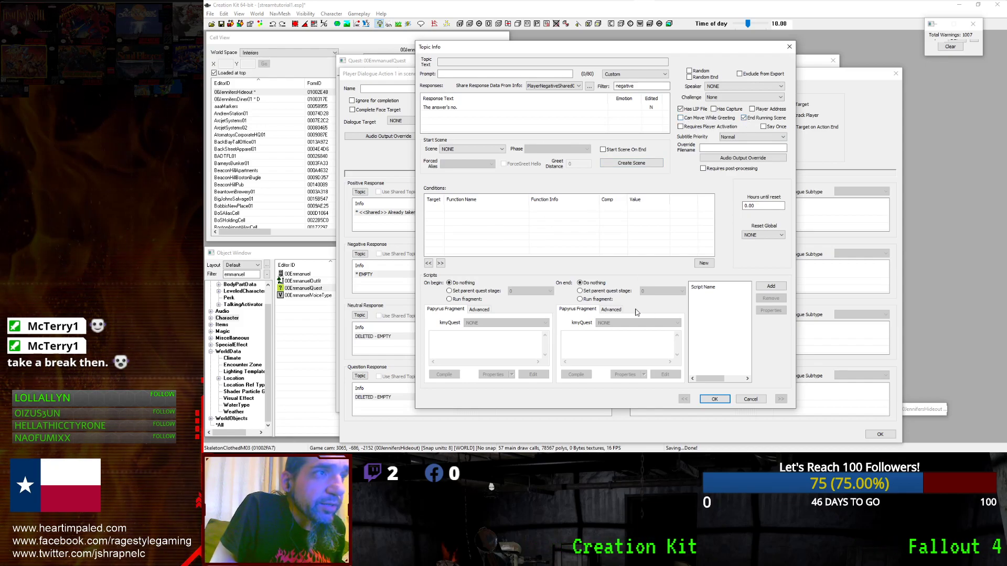
{"action": "left_click", "coordinate": [715, 400]}
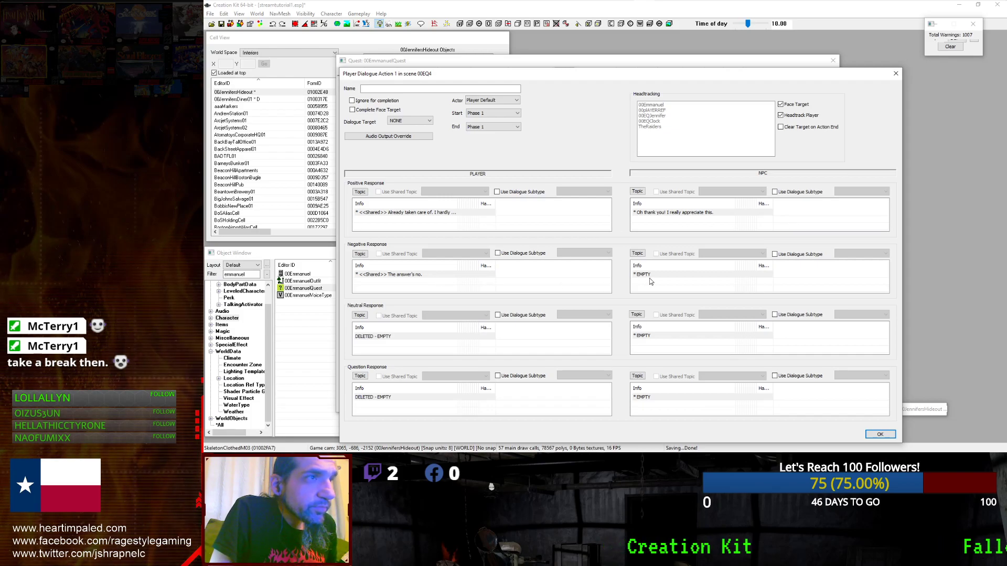
Delete the empty negative, neutral and question NPC responses from 00EQ4's Action 1 and accept the quest changes.
{"action": "left_click", "coordinate": [644, 338]}
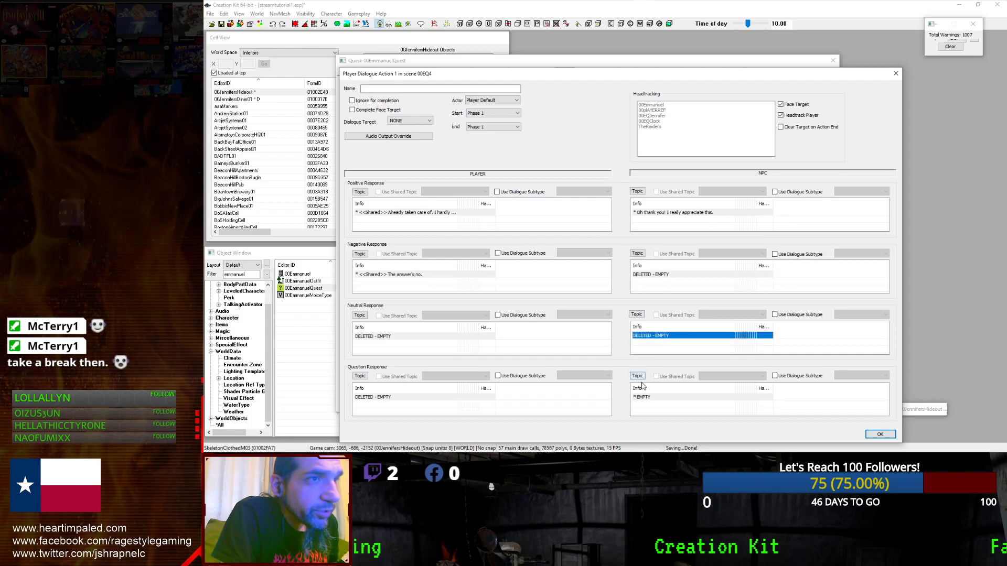
{"action": "left_click", "coordinate": [645, 398]}
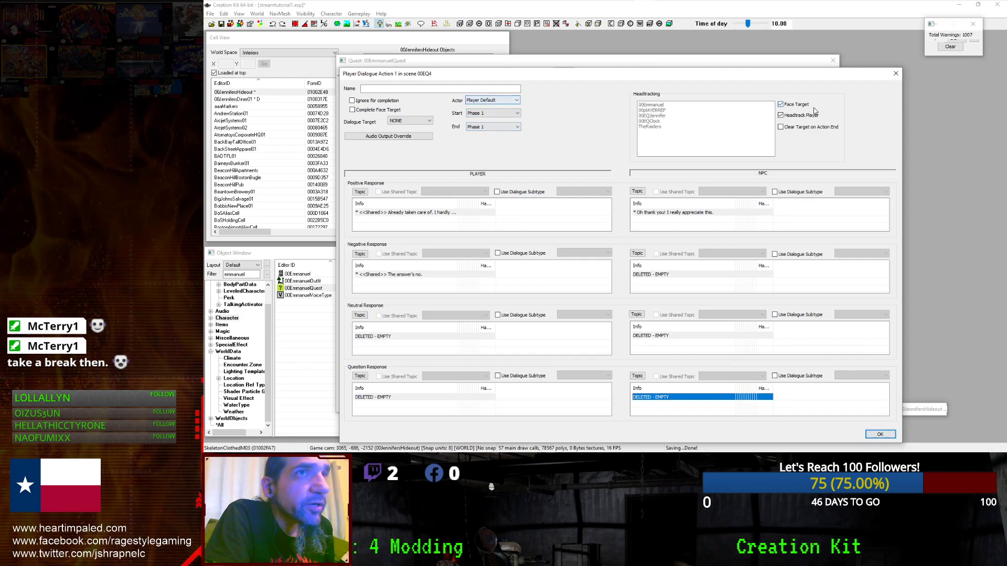
{"action": "left_click", "coordinate": [875, 435]}
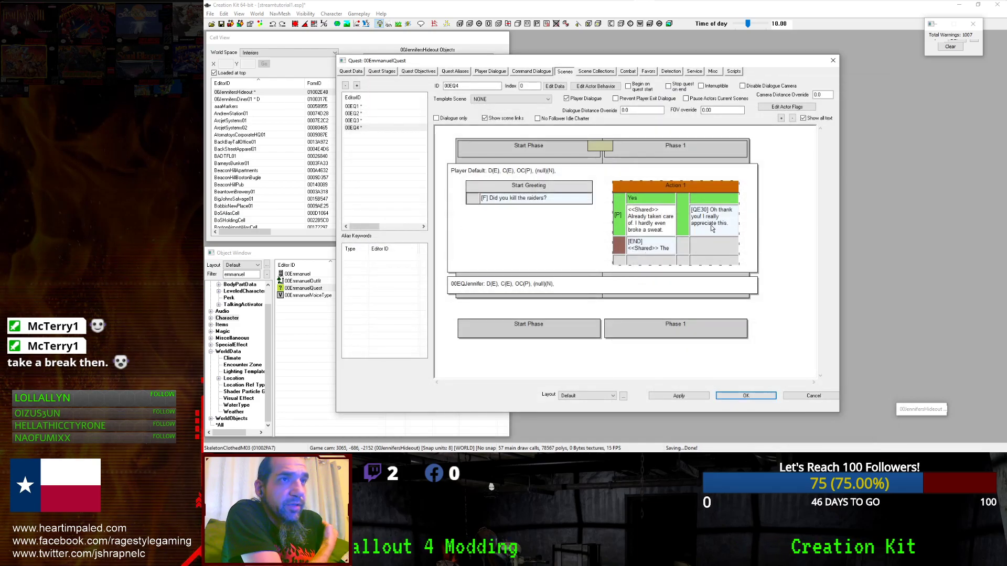
{"action": "left_click", "coordinate": [352, 127]}
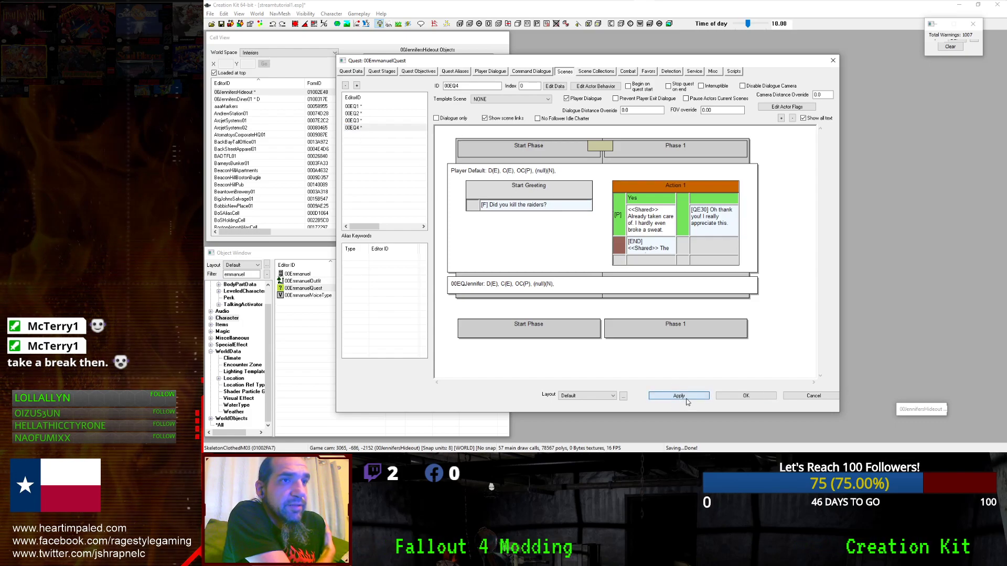
{"action": "left_click", "coordinate": [745, 396]}
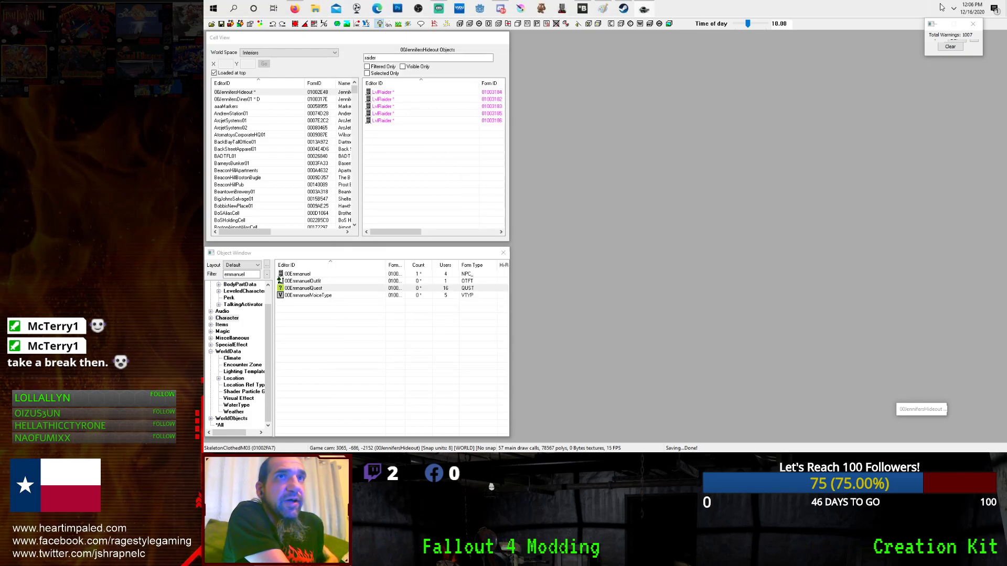
Save the plugin and launch Fallout 4 through Steam.
{"action": "mouse_move", "coordinate": [804, 4]}
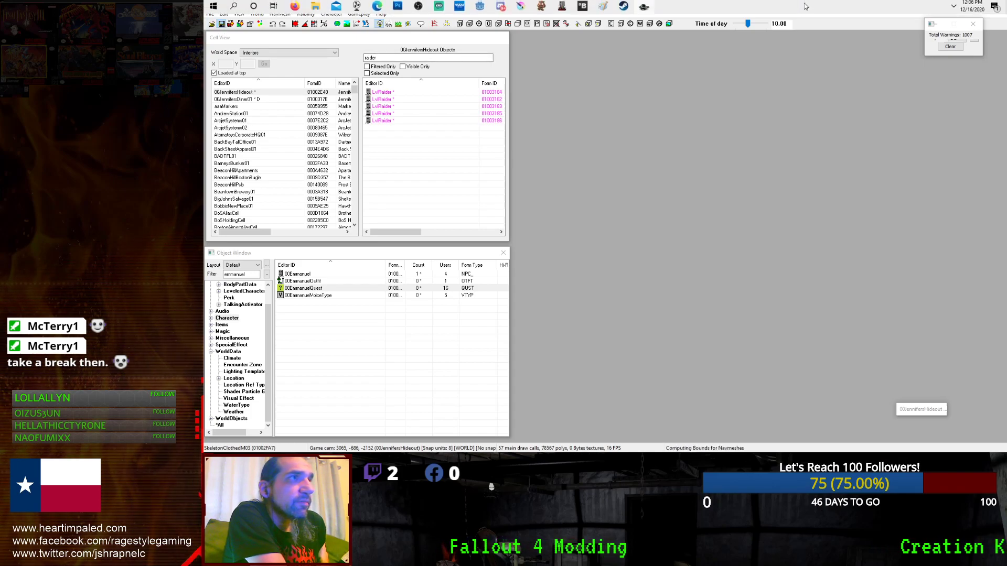
{"action": "left_click", "coordinate": [953, 9]}
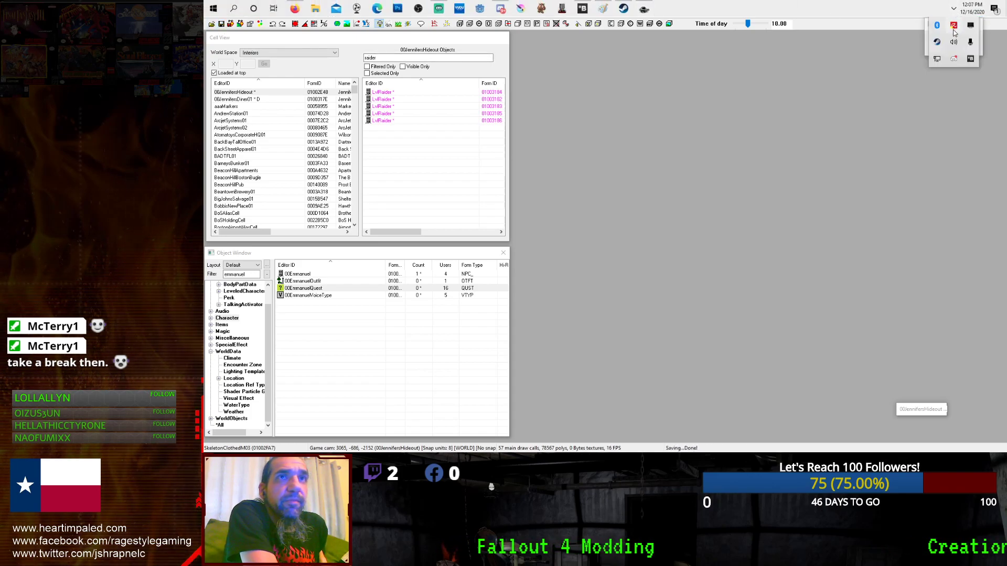
{"action": "right_click", "coordinate": [938, 47]}
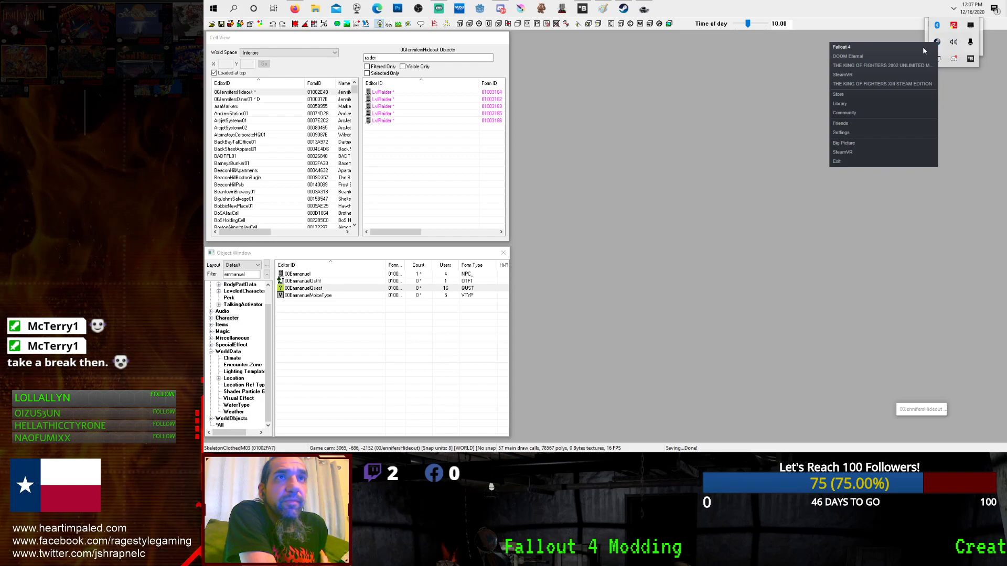
{"action": "left_click", "coordinate": [923, 48]}
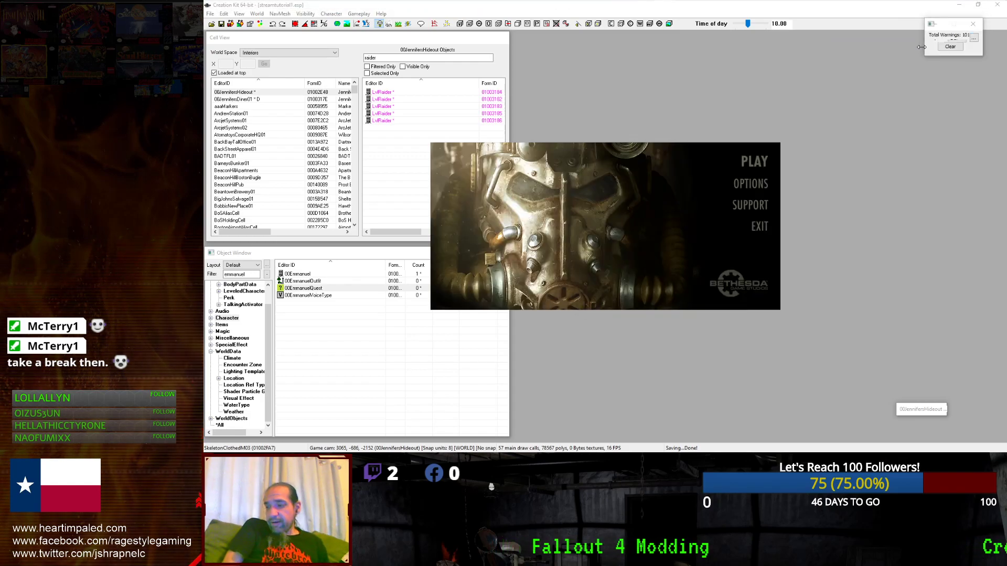
Start the game from the launcher and load the most recent modded Commonwealth save.
{"action": "left_click", "coordinate": [750, 169]}
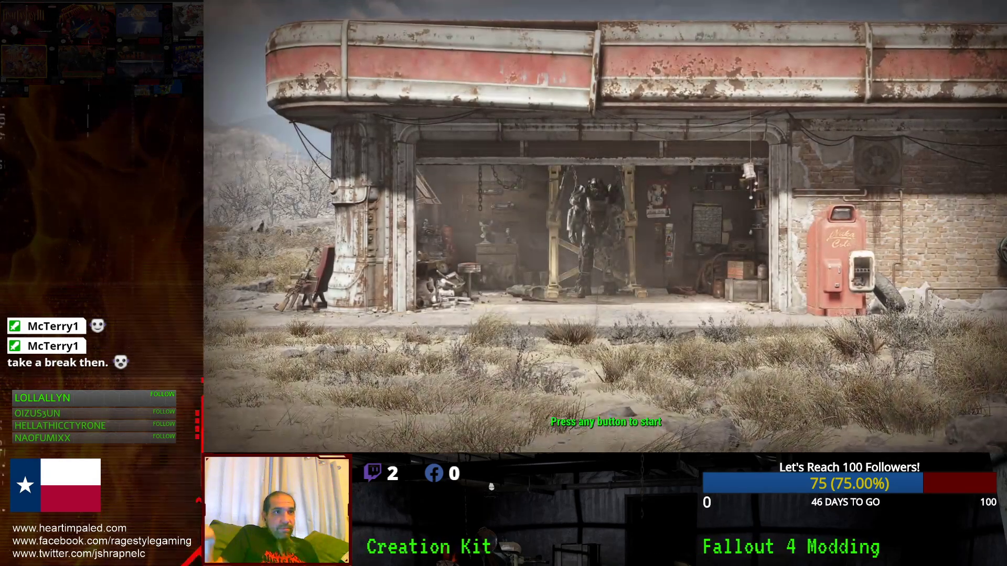
{"action": "left_click", "coordinate": [811, 215]}
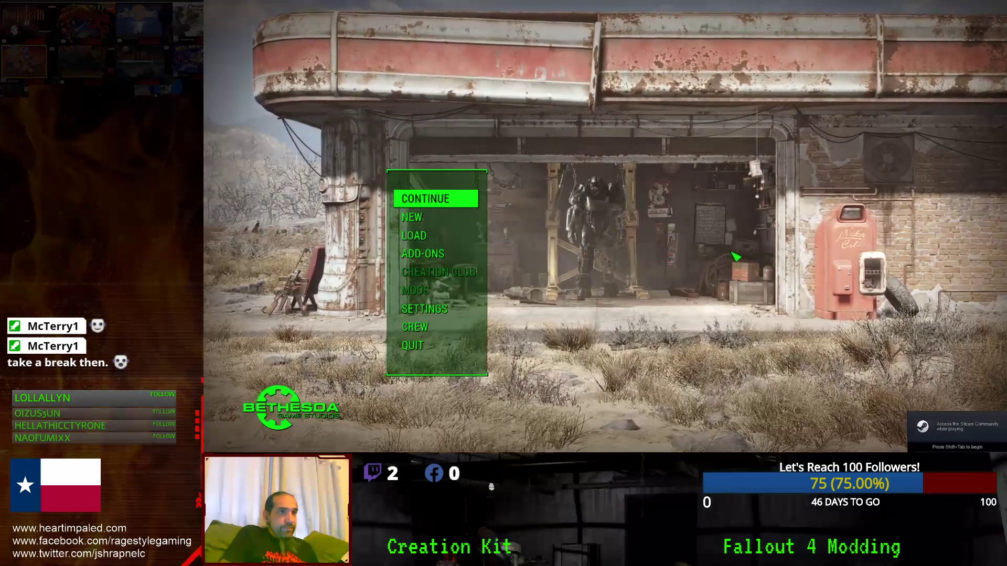
{"action": "left_click", "coordinate": [417, 236]}
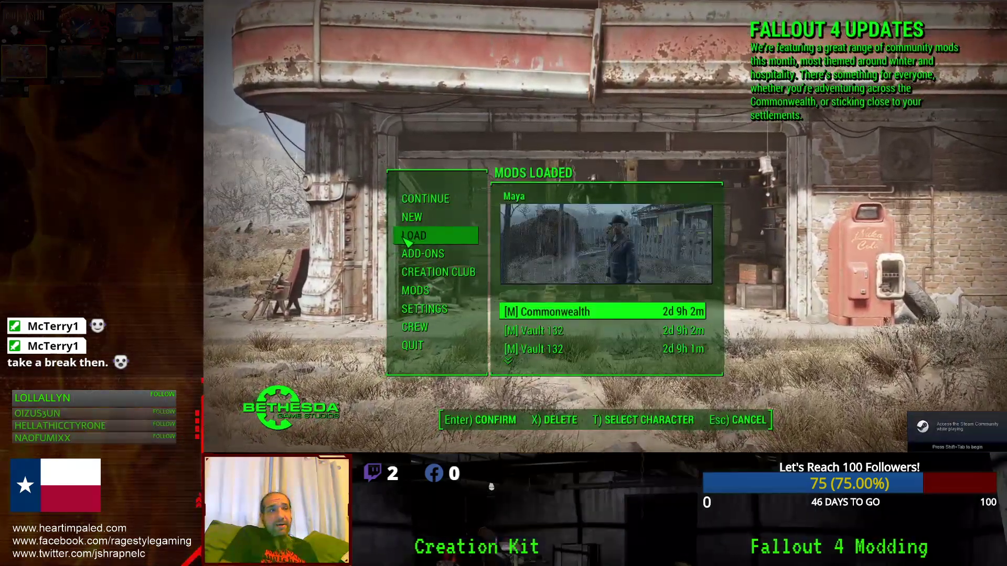
{"action": "left_click", "coordinate": [553, 312]}
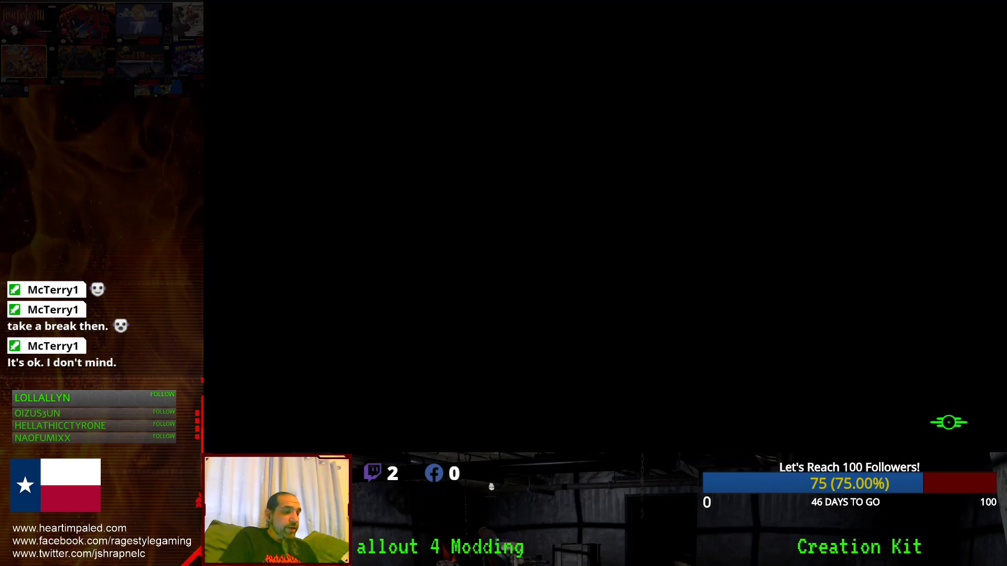
Teleport to Sanctuary with the console command "coc sanctuaryext", talk to Emmanuel and accept his errand.
{"action": "key", "text": "grave"}
{"action": "type", "text": "coc sanctuaryext"}
{"action": "key", "text": "Return"}
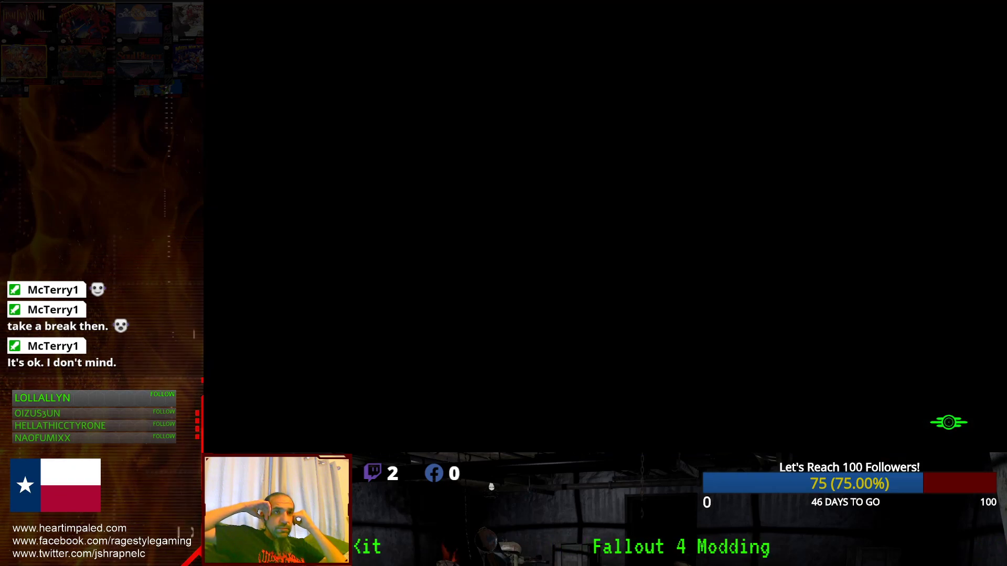
{"action": "key", "text": "w"}
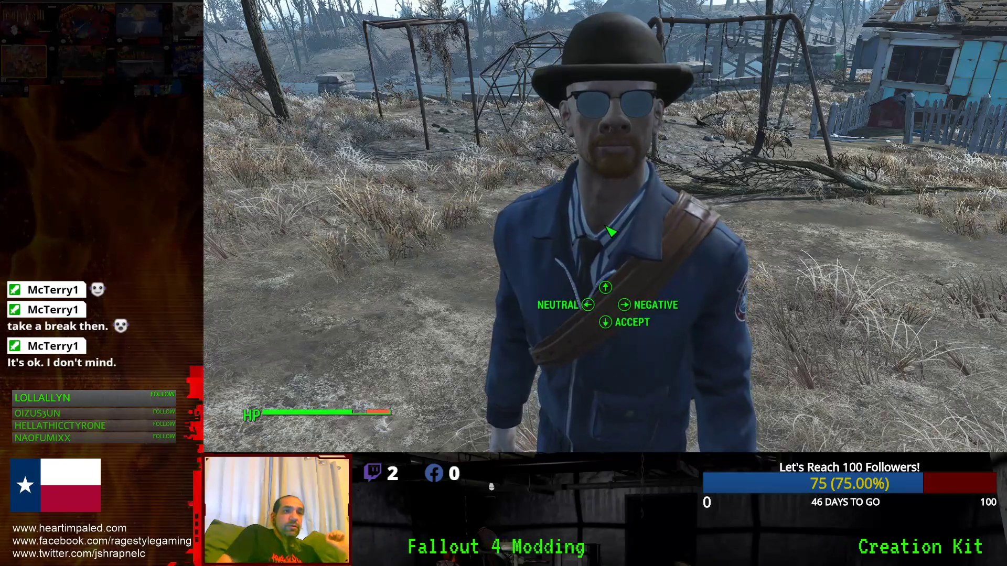
{"action": "key", "text": "Down"}
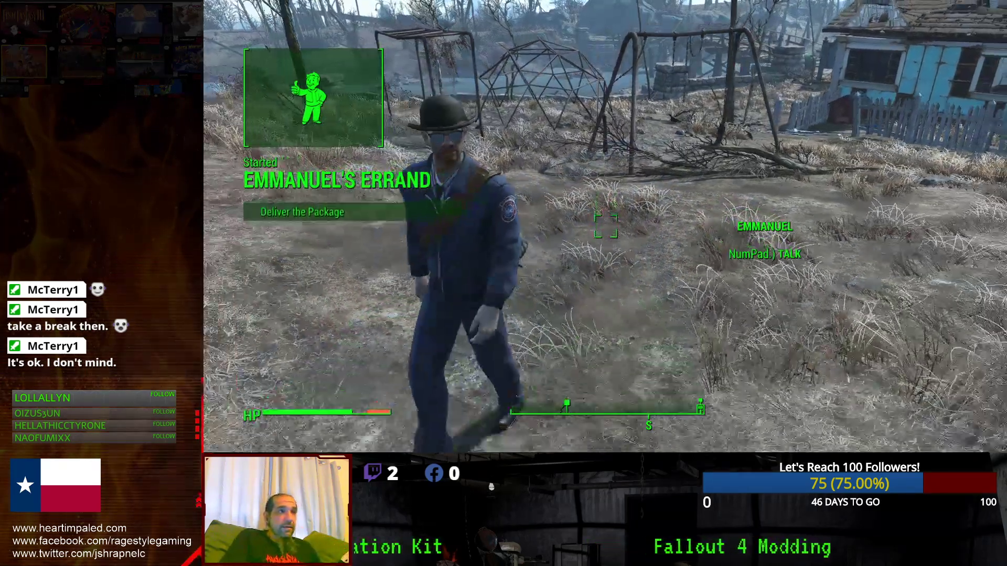
Check the Pip-Boy's quest list for Emmanuel's Errand and open the Commonwealth map.
{"action": "key", "text": "Tab"}
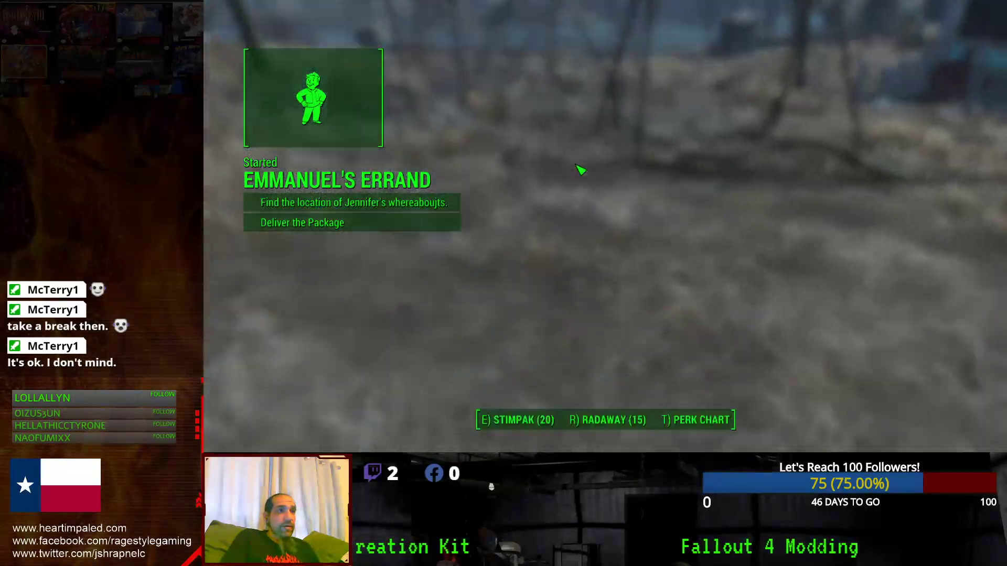
{"action": "left_click", "coordinate": [577, 84]}
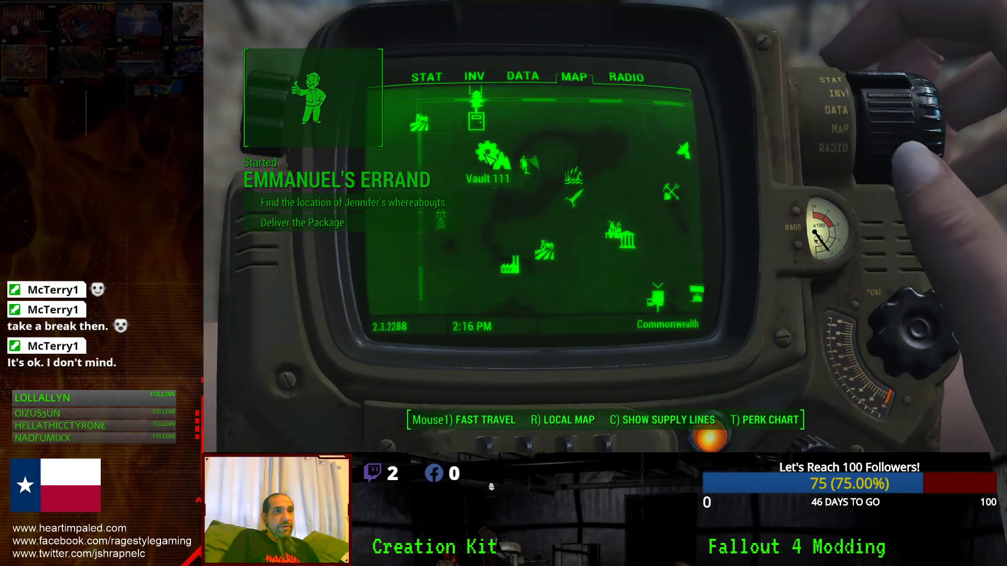
{"action": "left_click", "coordinate": [524, 84]}
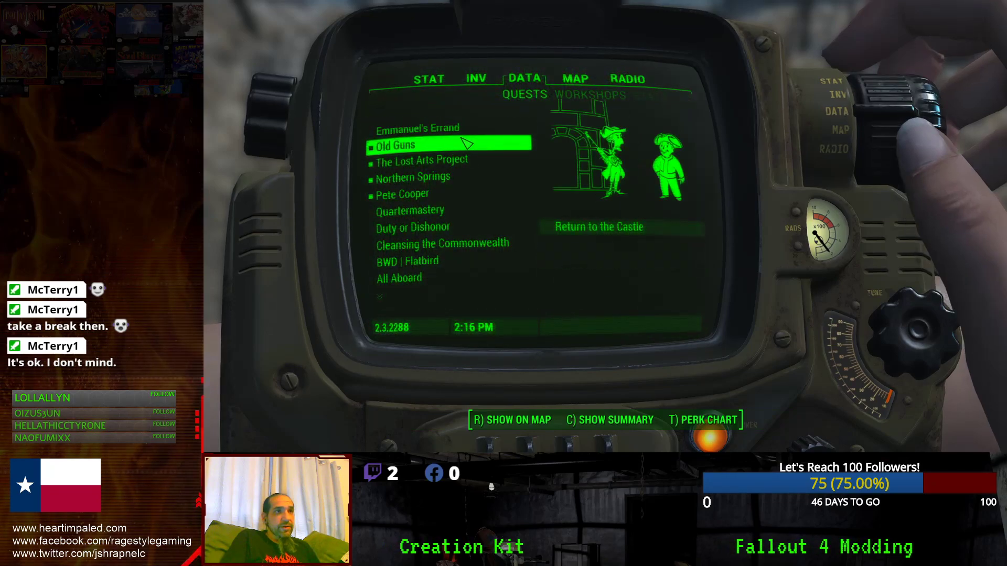
{"action": "left_click", "coordinate": [575, 80]}
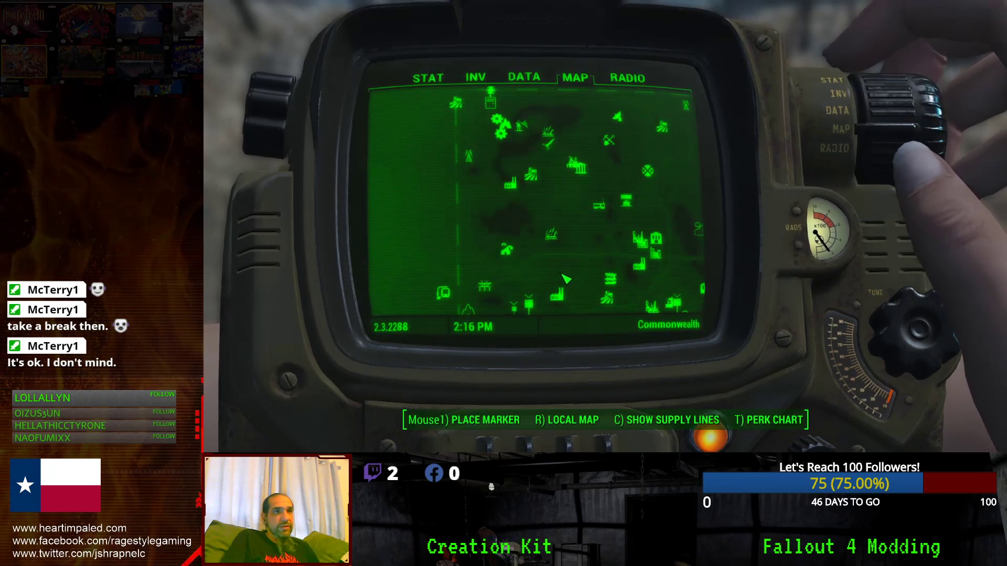
Locate the objective marker for Jennifer's whereabouts on the Commonwealth map and fast travel to the Natick Police Department.
{"action": "left_click_drag", "start_coordinate": [521, 142], "coordinate": [484, 106]}
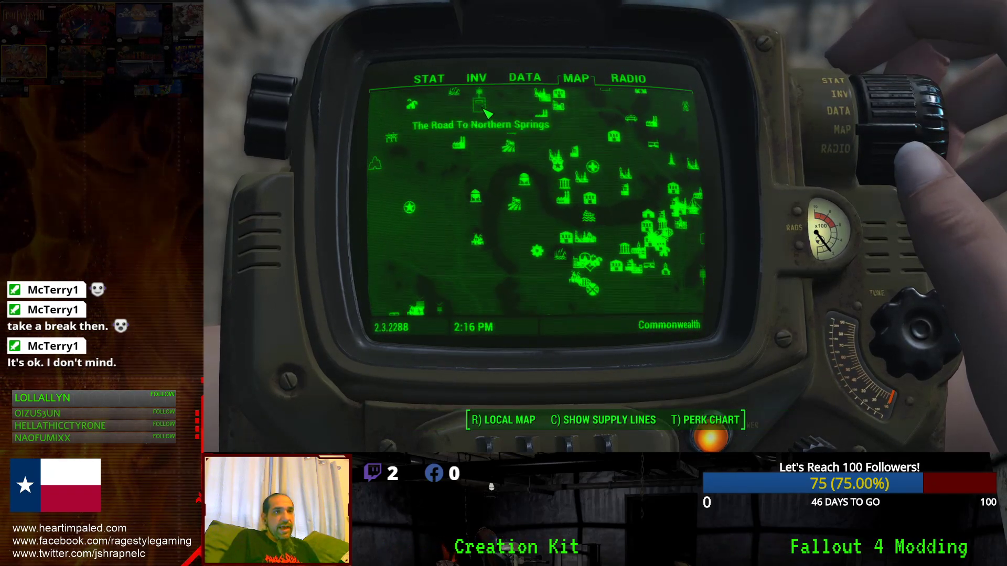
{"action": "left_click_drag", "start_coordinate": [525, 208], "coordinate": [456, 164]}
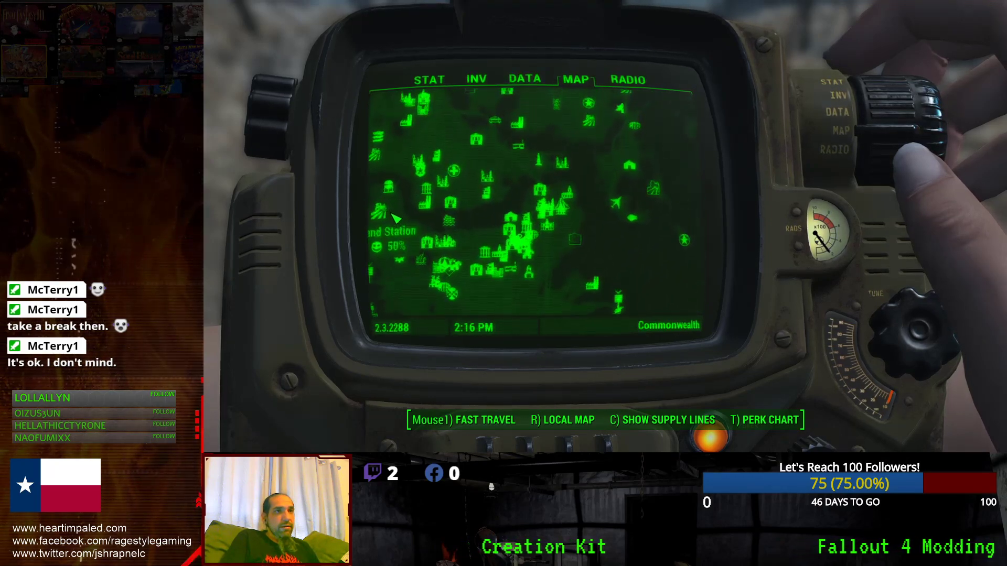
{"action": "left_click_drag", "start_coordinate": [443, 274], "coordinate": [642, 315]}
{"action": "left_click_drag", "start_coordinate": [556, 255], "coordinate": [545, 121]}
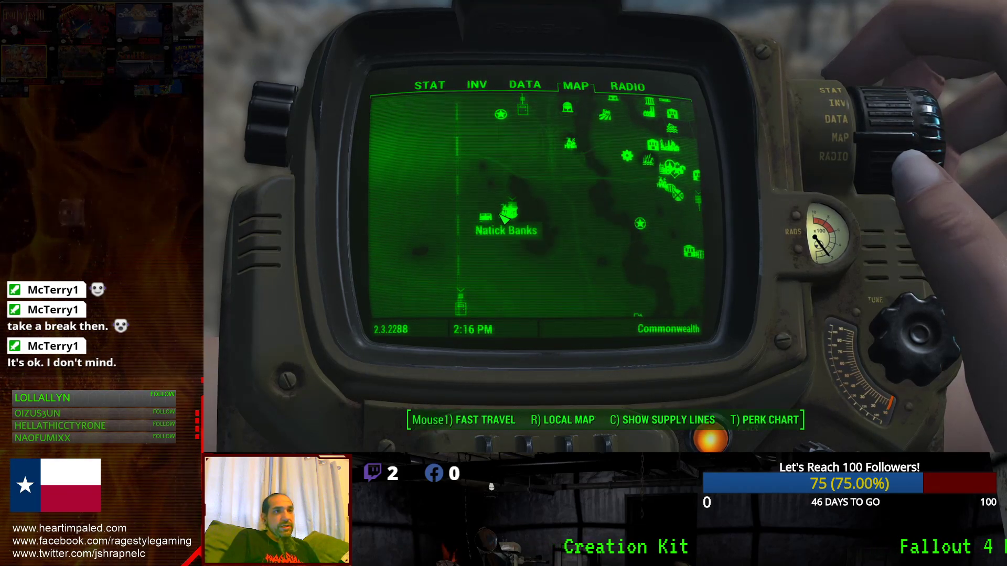
{"action": "scroll", "coordinate": [505, 231], "scroll_direction": "up", "scroll_amount": 5}
{"action": "left_click_drag", "start_coordinate": [507, 293], "coordinate": [502, 158]}
{"action": "left_click_drag", "start_coordinate": [452, 283], "coordinate": [445, 206]}
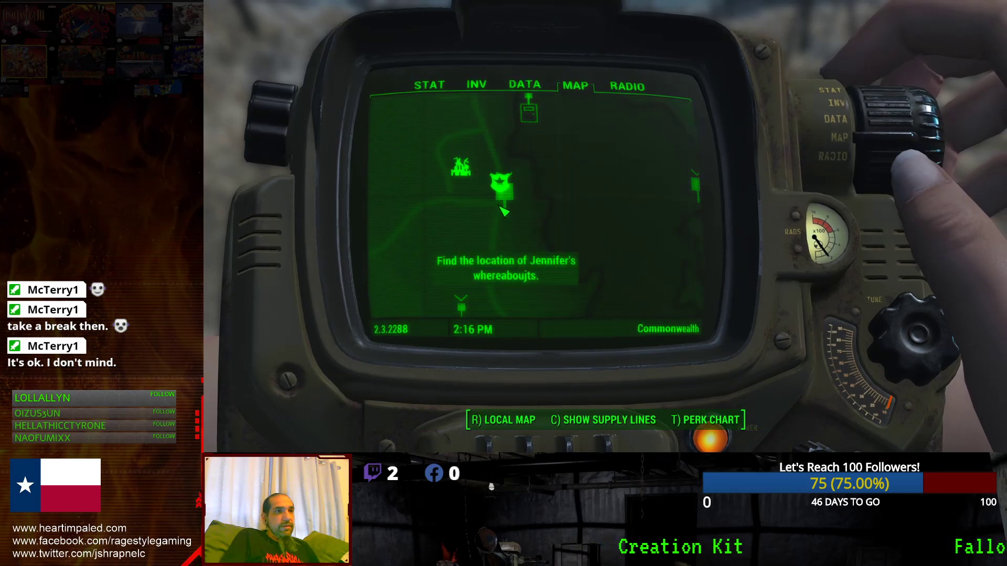
{"action": "left_click", "coordinate": [500, 182]}
{"action": "left_click", "coordinate": [533, 193]}
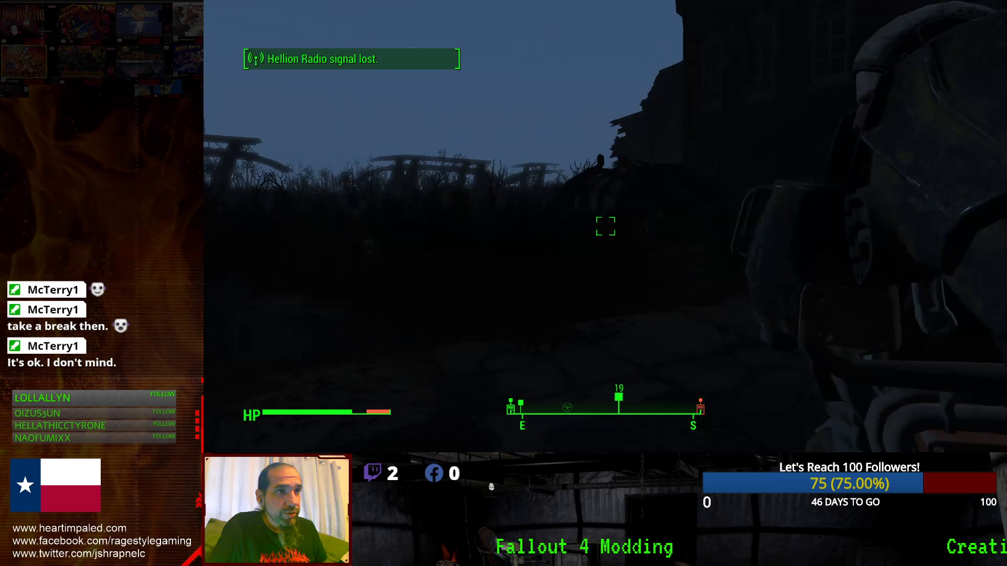
Turn on the Pip-Boy light and search the ruined Natick Police Department and its staircase for the quest target.
{"action": "key", "text": "Tab"}
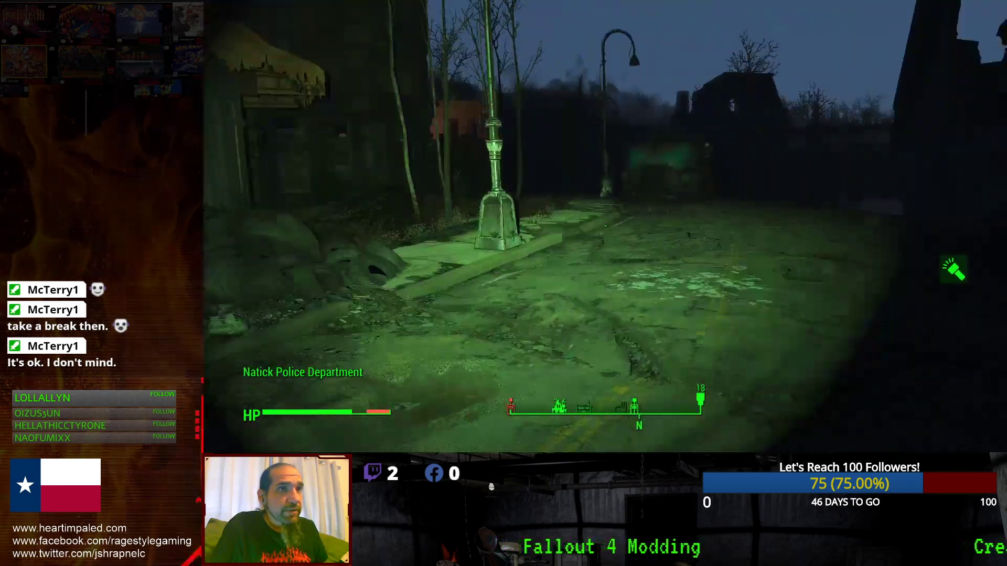
{"action": "key", "text": "w"}
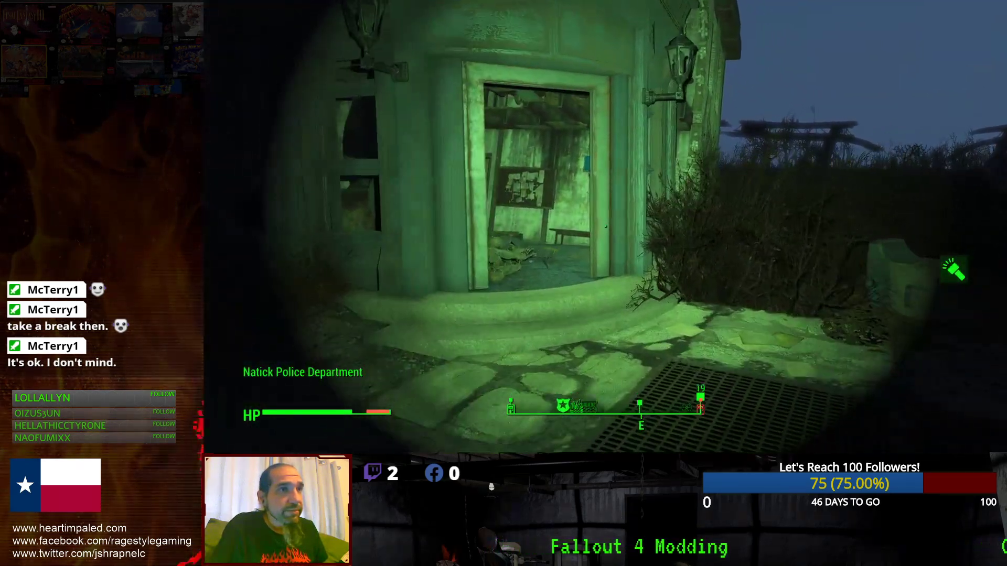
{"action": "key", "text": "w"}
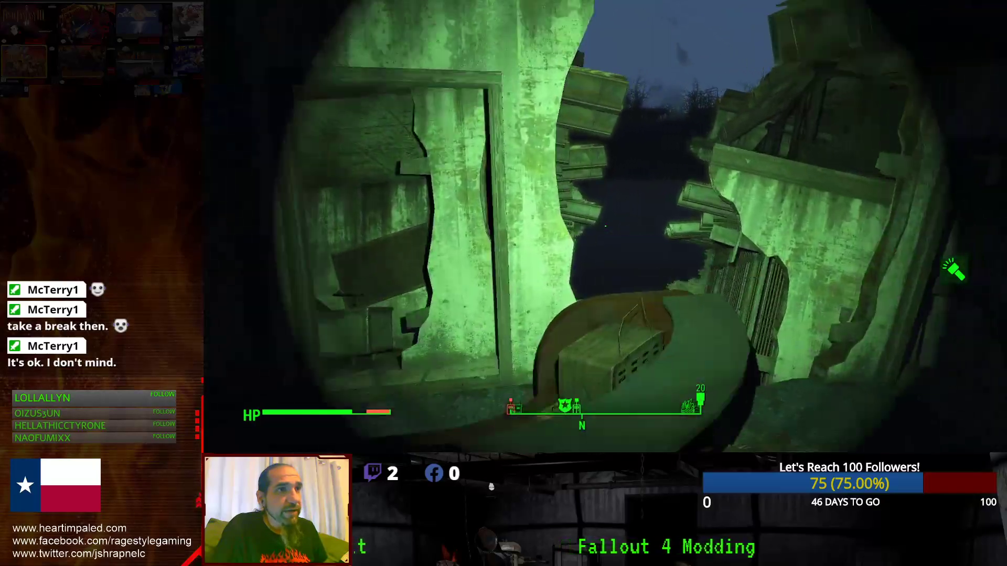
{"action": "key", "text": "w"}
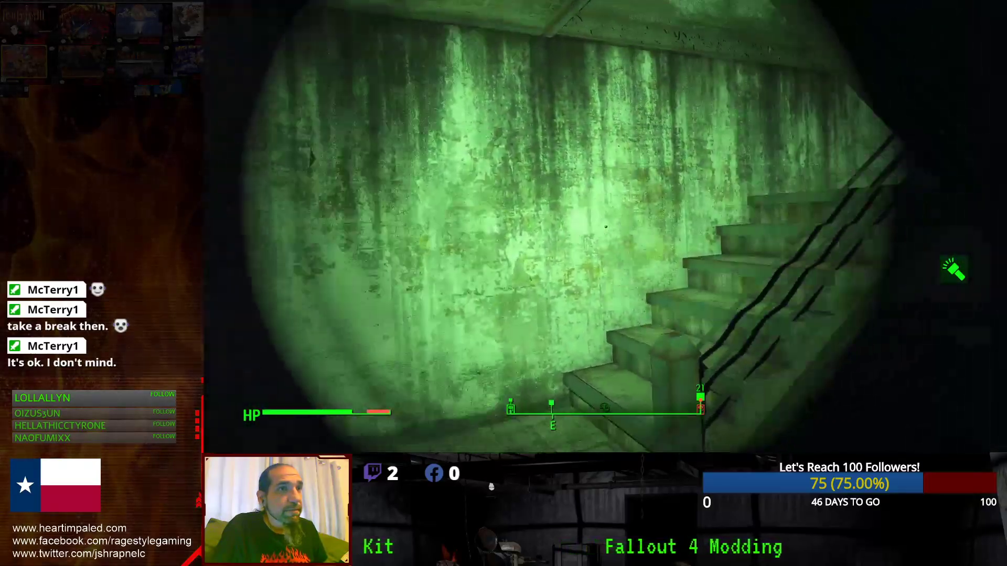
{"action": "key", "text": "w"}
{"action": "key", "text": "w"}
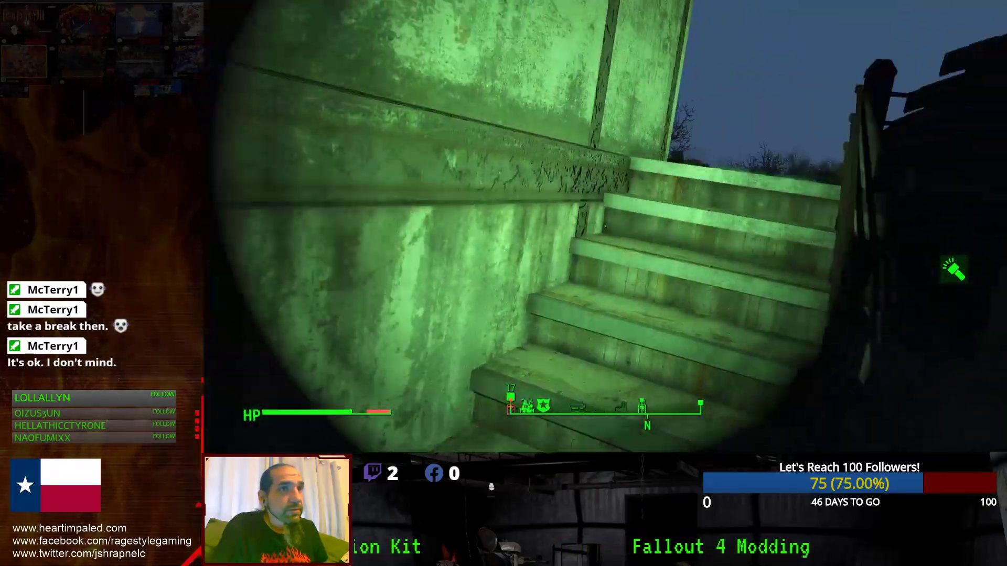
{"action": "key", "text": "w"}
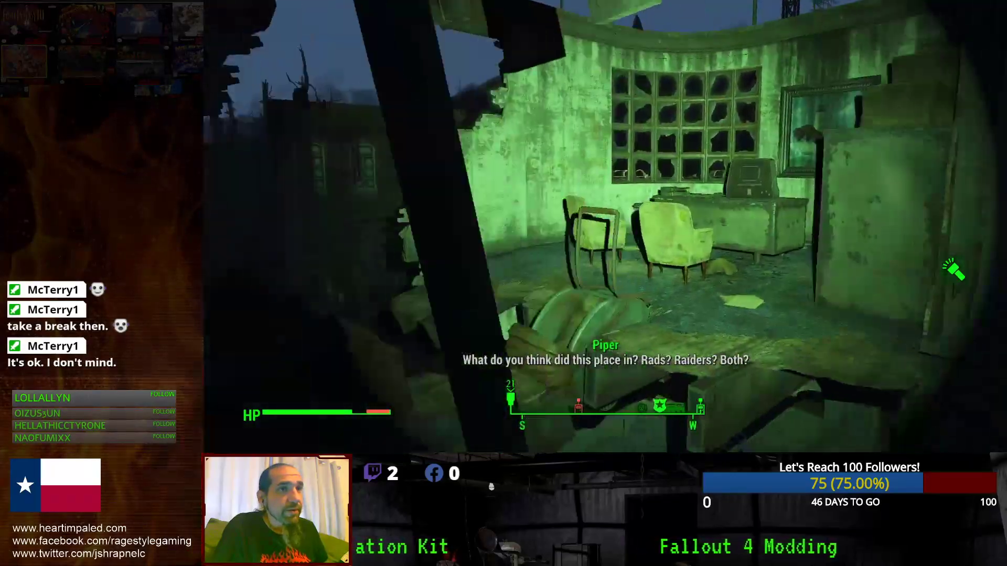
{"action": "key", "text": "w"}
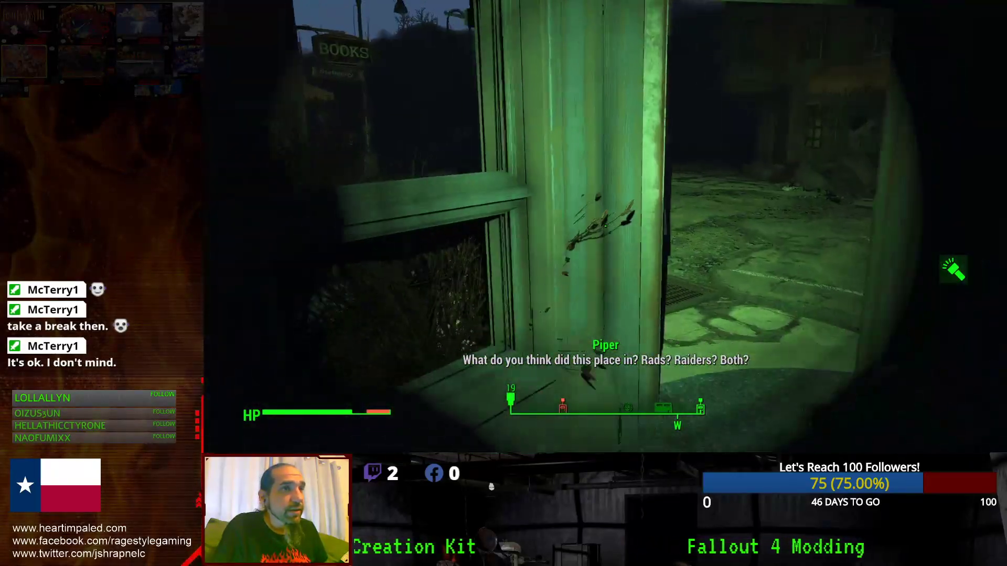
Follow the quest marker past the bookshop to the ruined waterside house and tell Jennifer her package has been brought.
{"action": "key", "text": "w"}
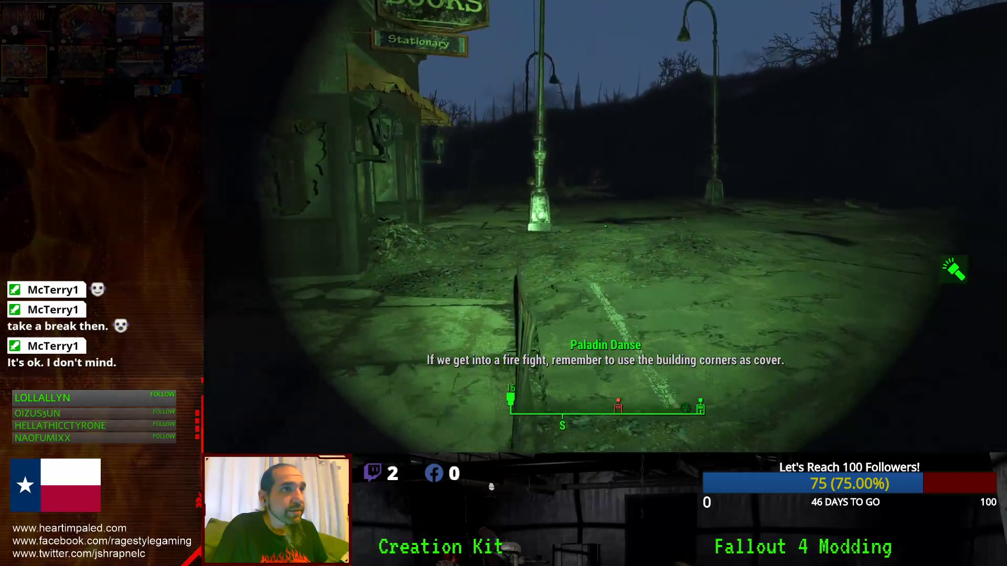
{"action": "key", "text": "w"}
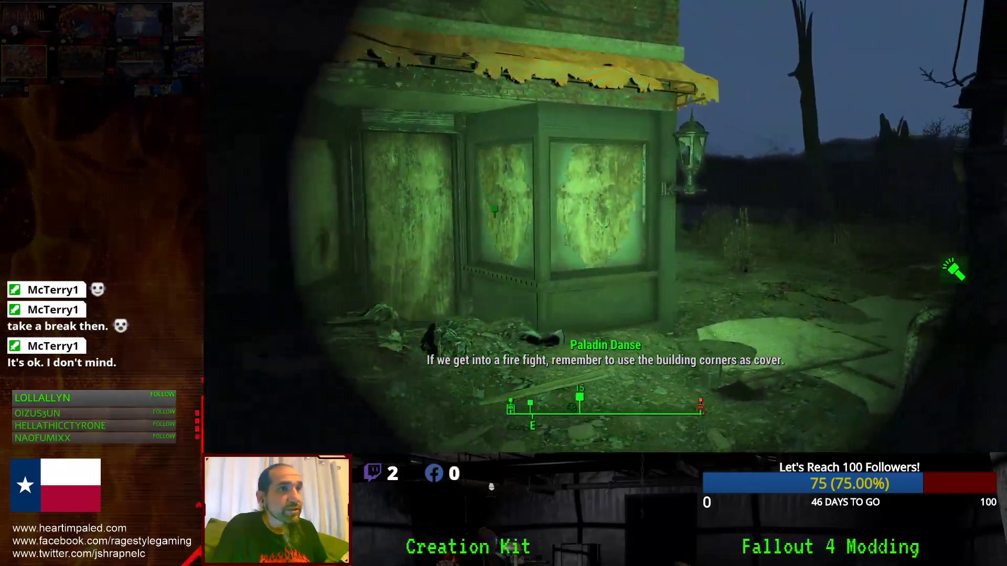
{"action": "key", "text": "w"}
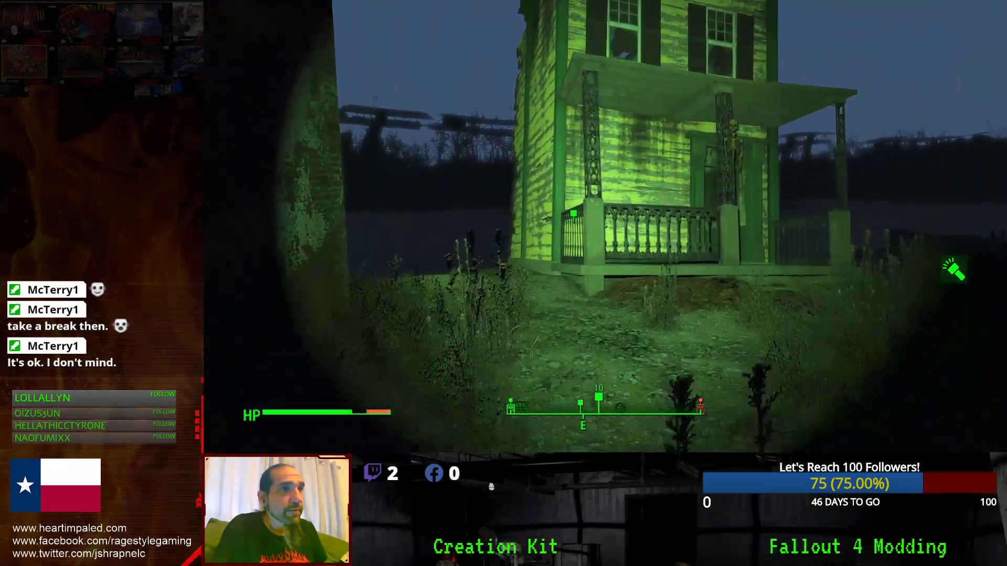
{"action": "key", "text": "w"}
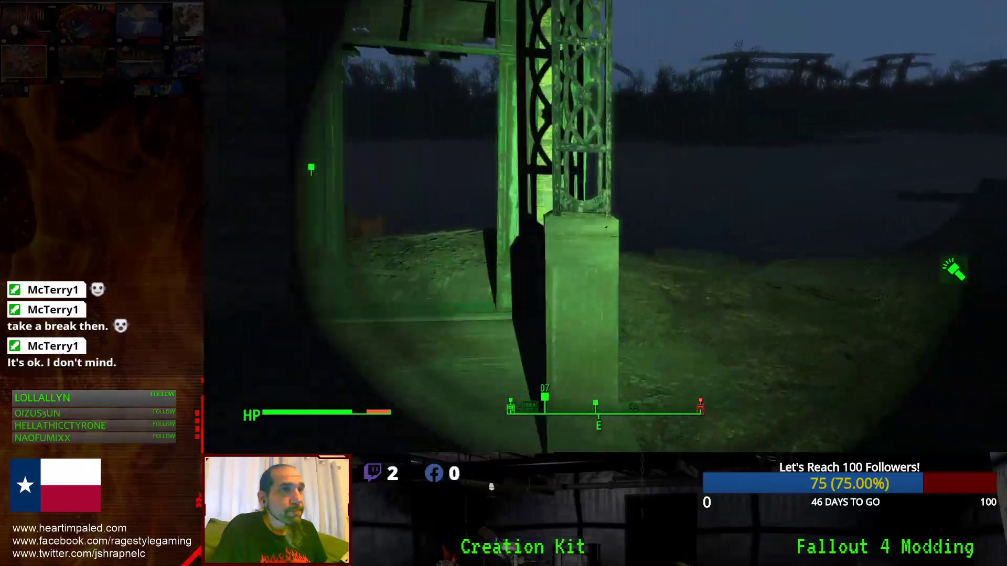
{"action": "key", "text": "w"}
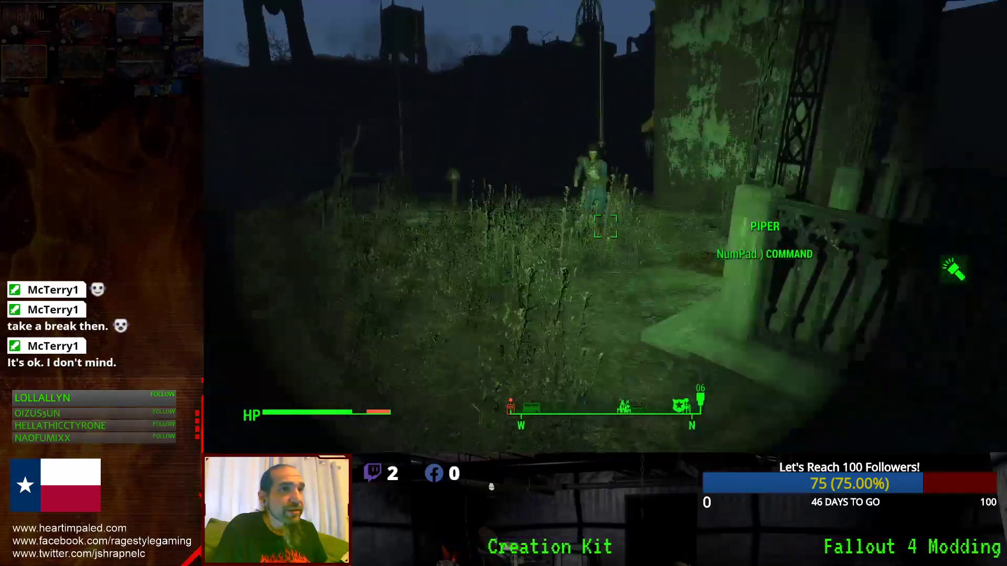
{"action": "key", "text": "w"}
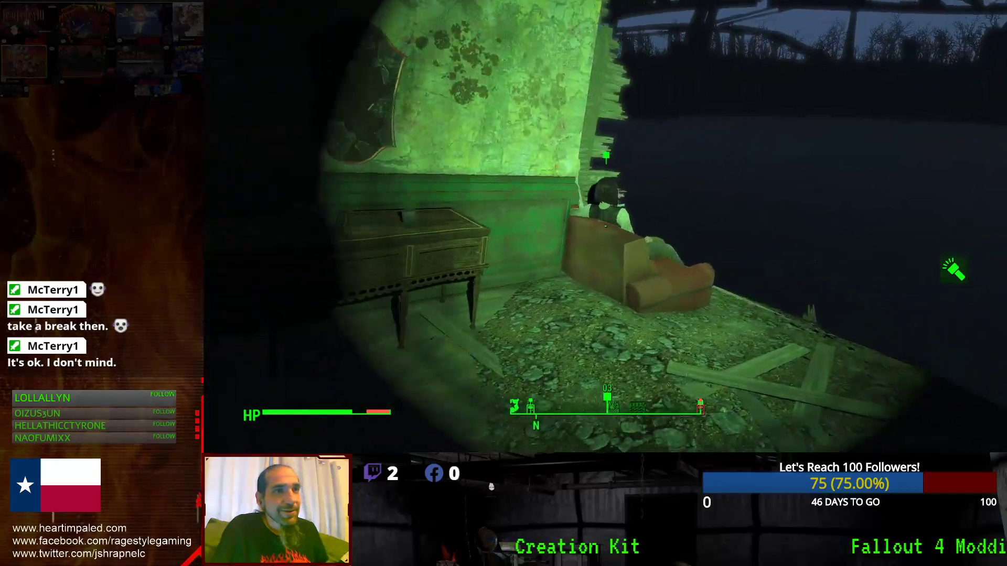
{"action": "key", "text": "e"}
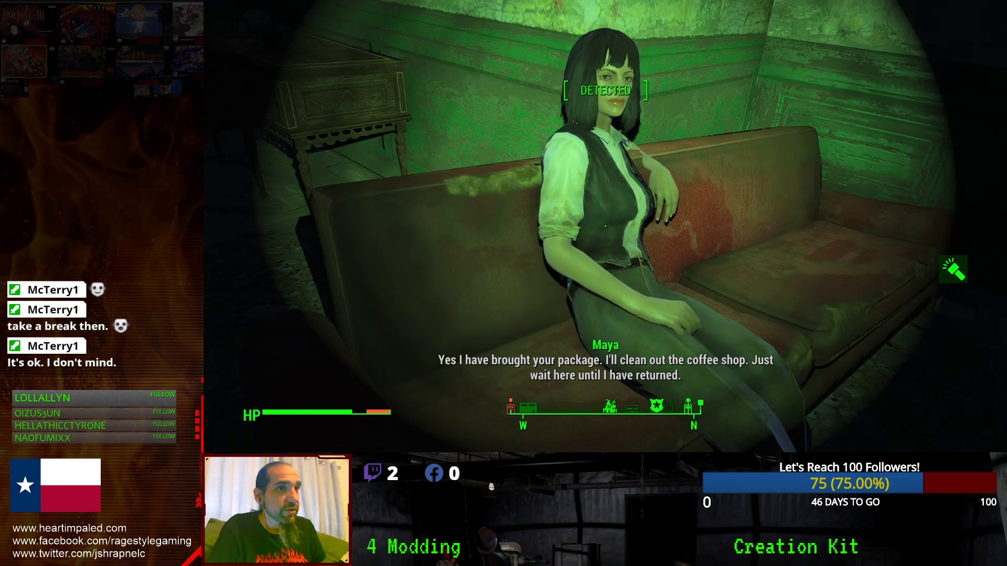
{"action": "key", "text": "s"}
Stop tracking Emmanuel's Errand in the Pip-Boy's quest list, return to the game, and recheck the quest's objectives.
{"action": "key", "text": "Escape"}
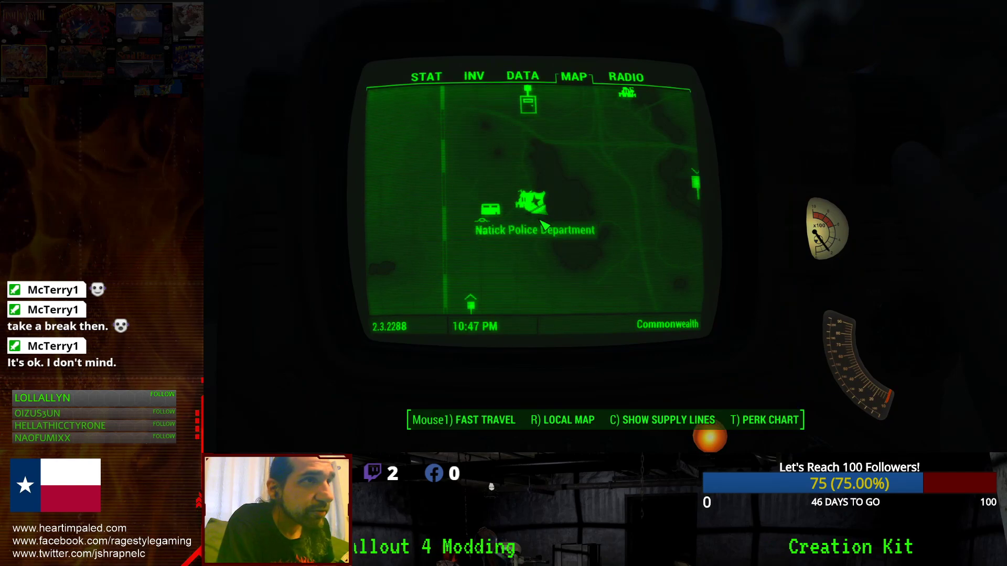
{"action": "left_click", "coordinate": [526, 82]}
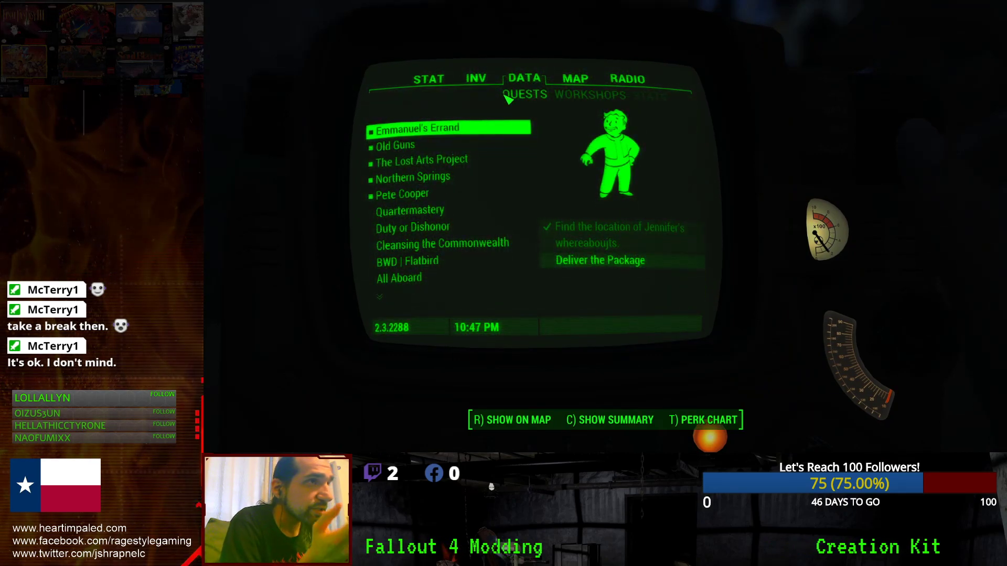
{"action": "left_click", "coordinate": [454, 128]}
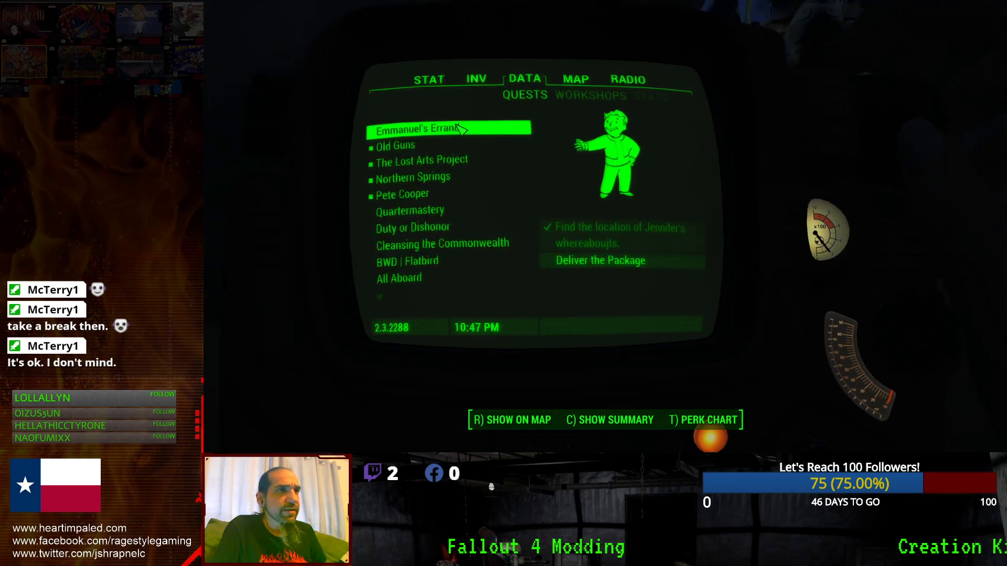
{"action": "key", "text": "Tab"}
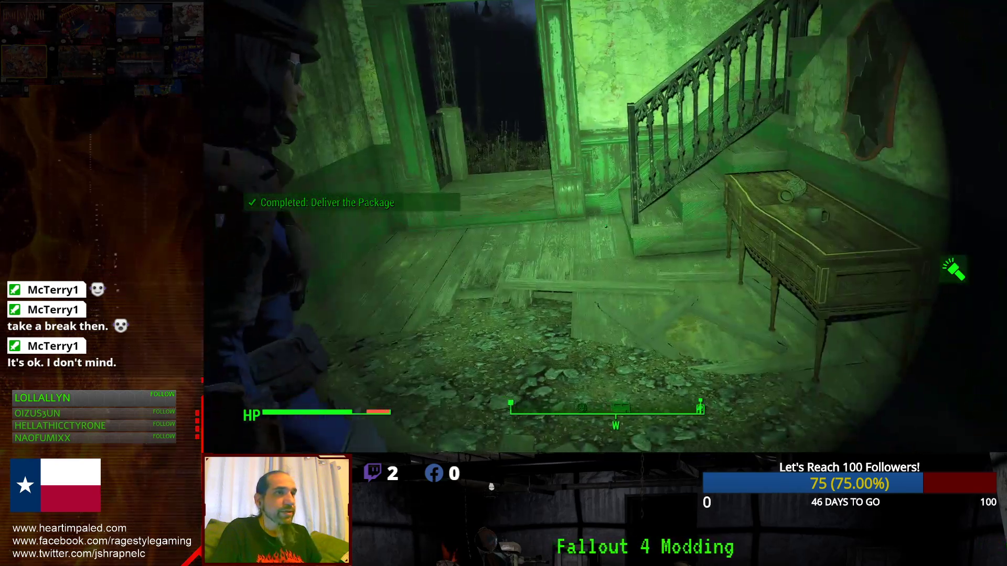
{"action": "key", "text": "Tab"}
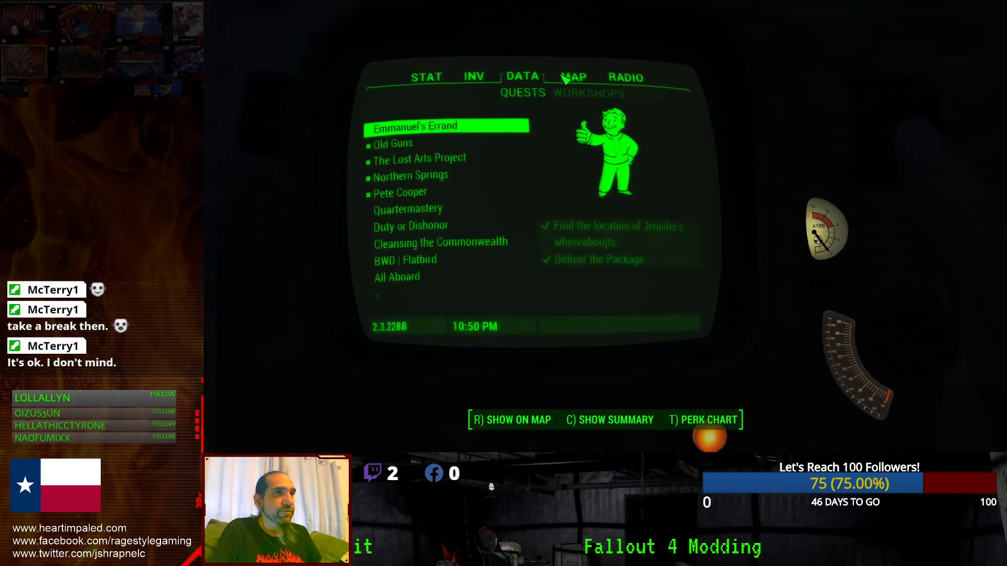
Examine the Pip-Boy's quest list, world map and inventory categories, including the miscellaneous and junk items, and return to the game.
{"action": "left_click", "coordinate": [566, 78]}
{"action": "left_click", "coordinate": [523, 78]}
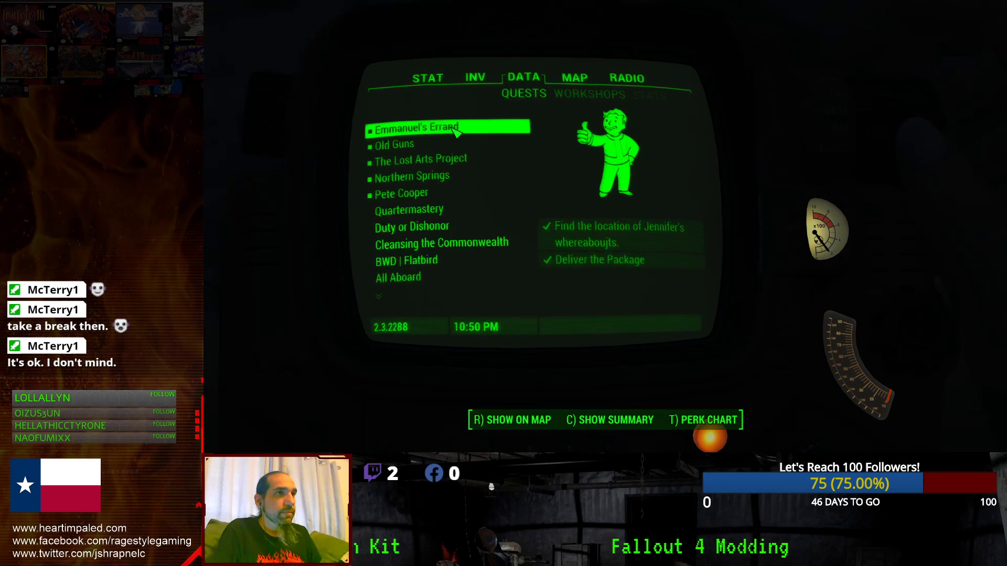
{"action": "left_click", "coordinate": [475, 79]}
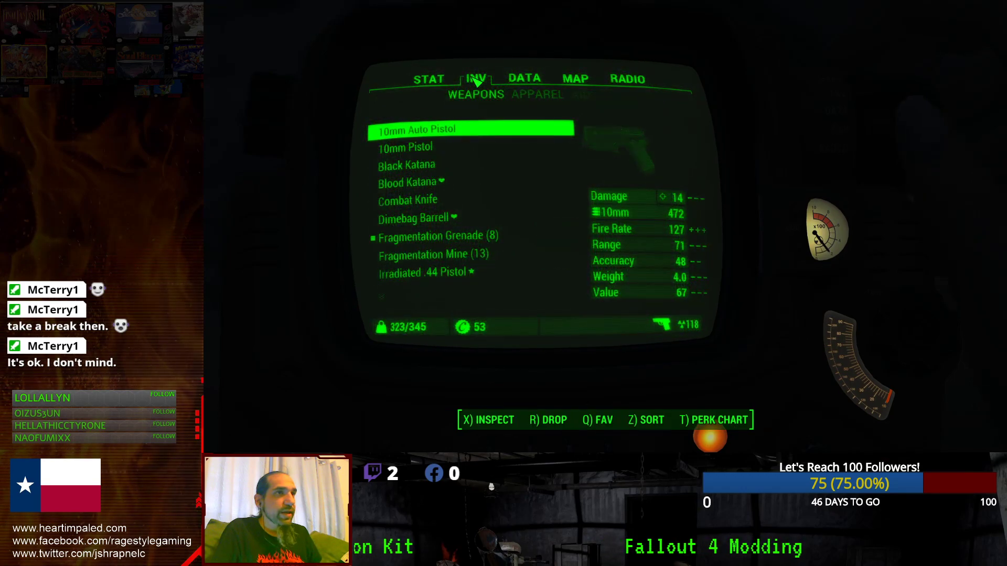
{"action": "left_click", "coordinate": [537, 93]}
{"action": "left_click", "coordinate": [568, 81]}
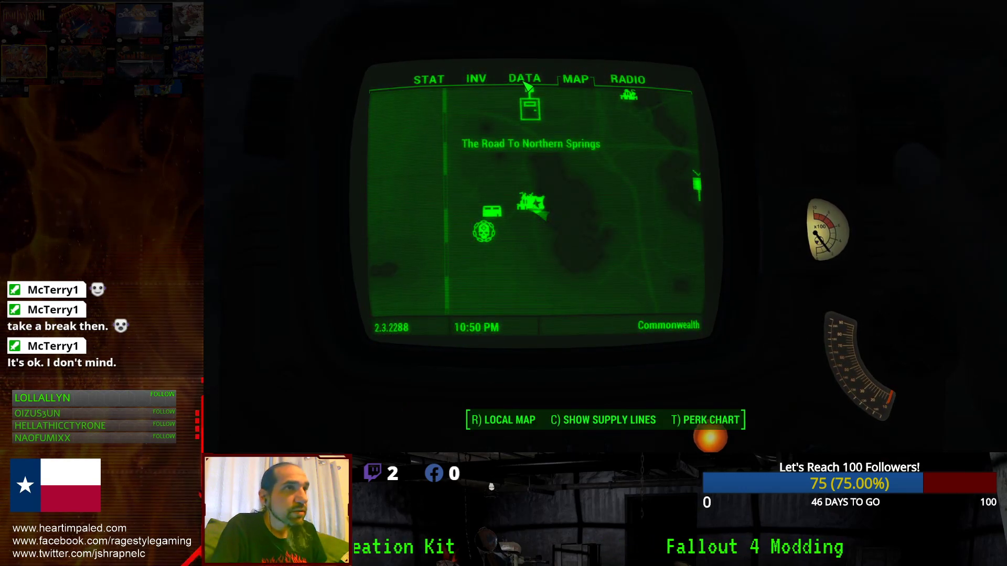
{"action": "left_click", "coordinate": [525, 84]}
{"action": "left_click", "coordinate": [475, 78]}
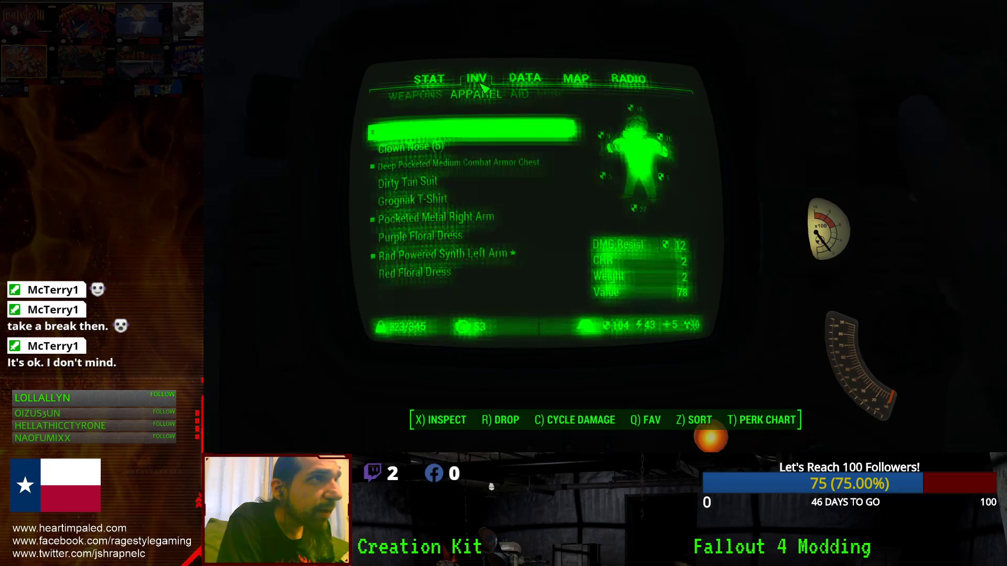
{"action": "left_click", "coordinate": [540, 96]}
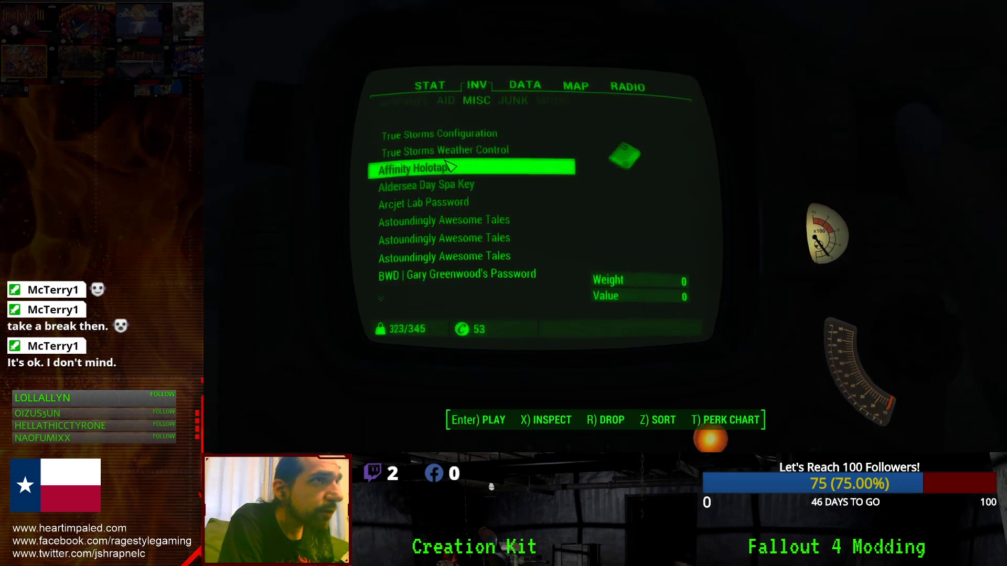
{"action": "left_click", "coordinate": [508, 102]}
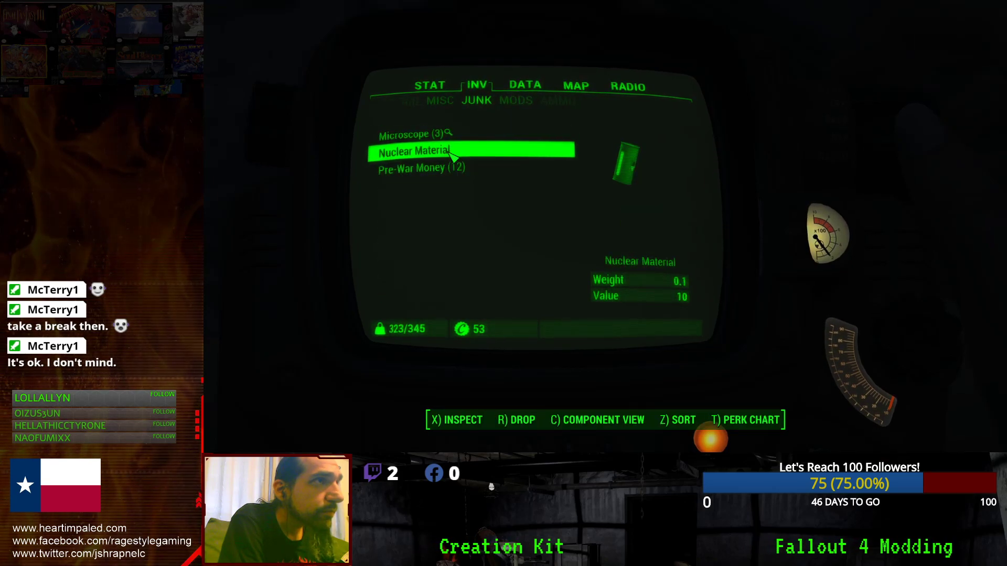
{"action": "left_click", "coordinate": [446, 101]}
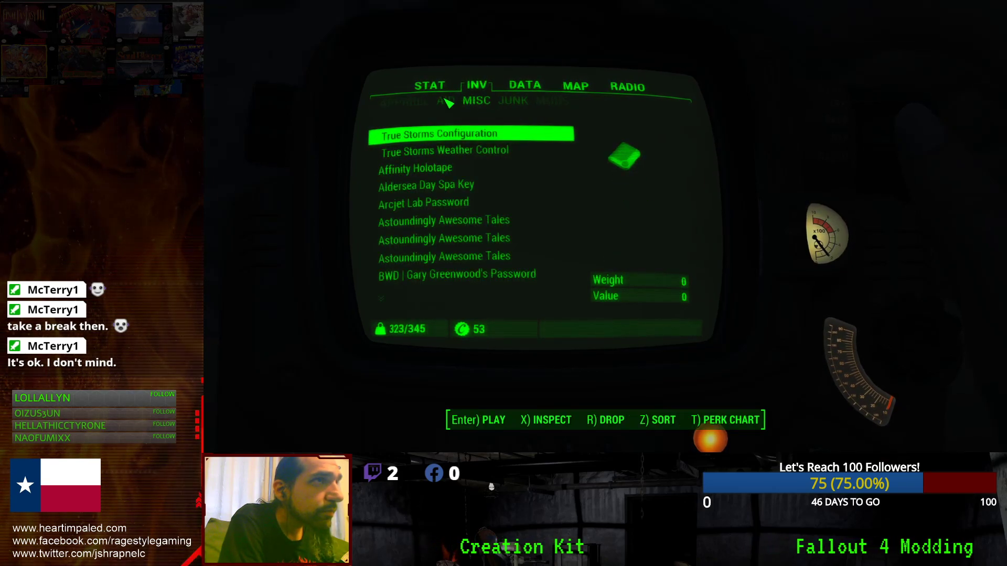
{"action": "left_click", "coordinate": [505, 104]}
{"action": "key", "text": "Escape"}
{"action": "key", "text": "Escape"}
{"action": "key", "text": "Tab"}
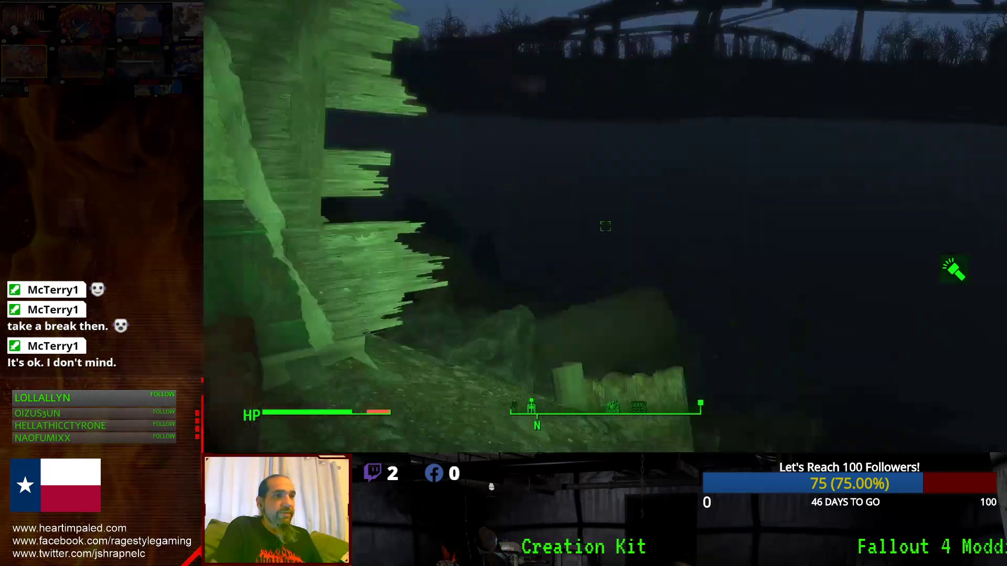
Inspect the Commonwealth map in the Pip-Boy for an Emmanuel's Errand marker and return to the game.
{"action": "key", "text": "Tab"}
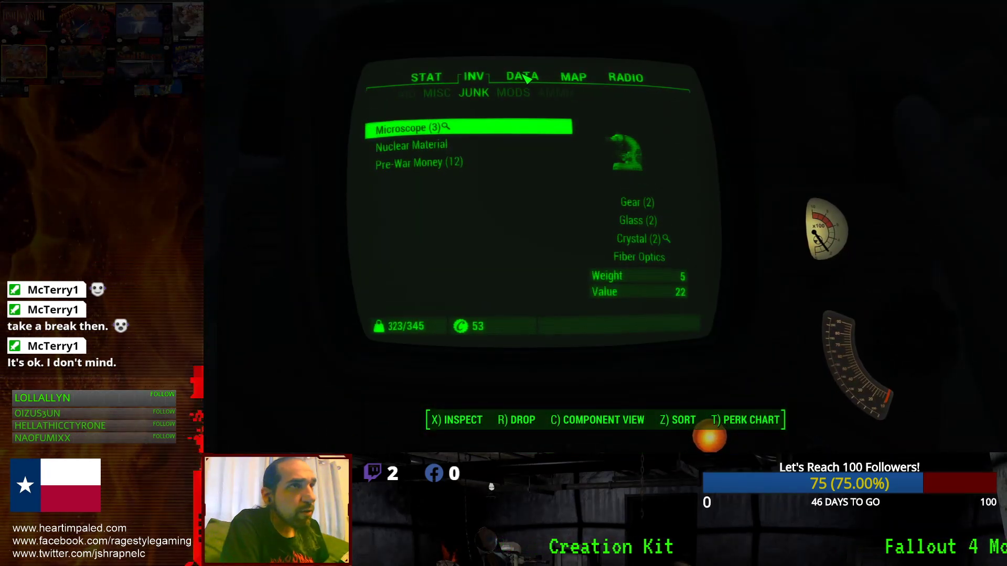
{"action": "left_click", "coordinate": [525, 77]}
{"action": "left_click", "coordinate": [563, 80]}
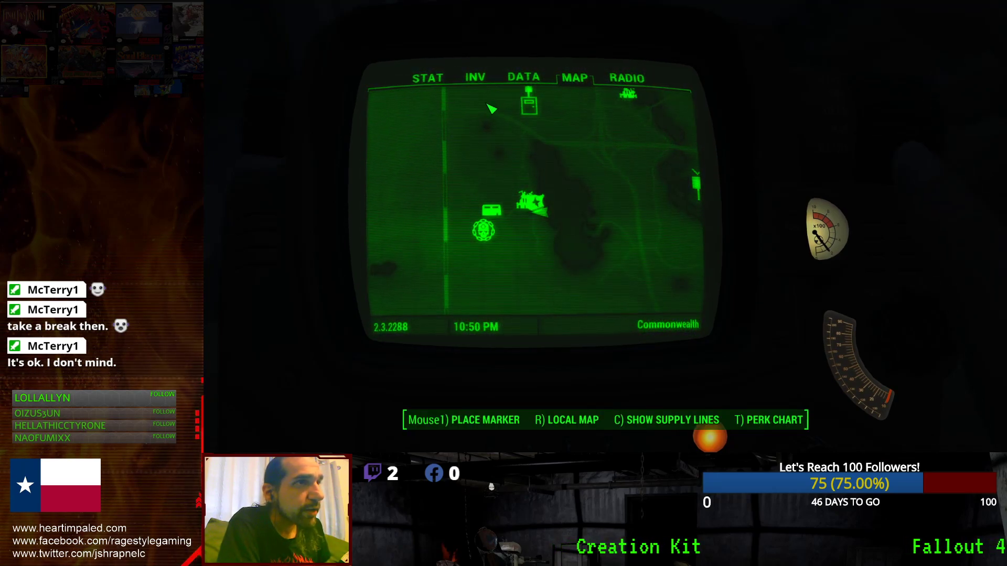
{"action": "scroll", "coordinate": [495, 131], "scroll_direction": "down", "scroll_amount": 3}
{"action": "scroll", "coordinate": [511, 168], "scroll_direction": "up", "scroll_amount": 8}
{"action": "left_click_drag", "start_coordinate": [437, 246], "coordinate": [539, 270]}
{"action": "scroll", "coordinate": [560, 272], "scroll_direction": "down", "scroll_amount": 6}
{"action": "key", "text": "Tab"}
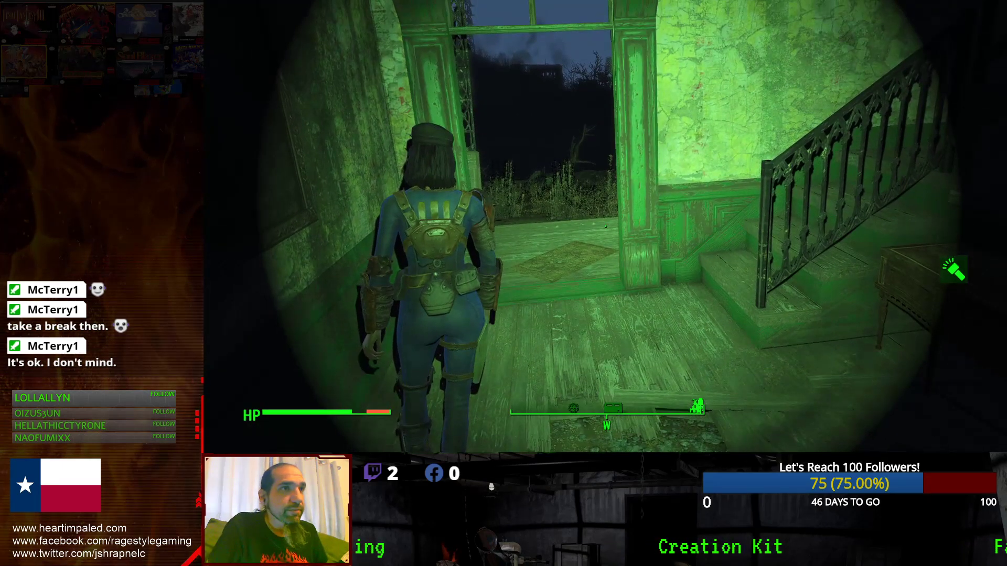
Leave the ruined house and quit the game with the console command quitgame.
{"action": "key", "text": "w"}
{"action": "scroll", "coordinate": [606, 226], "scroll_direction": "up", "scroll_amount": 5}
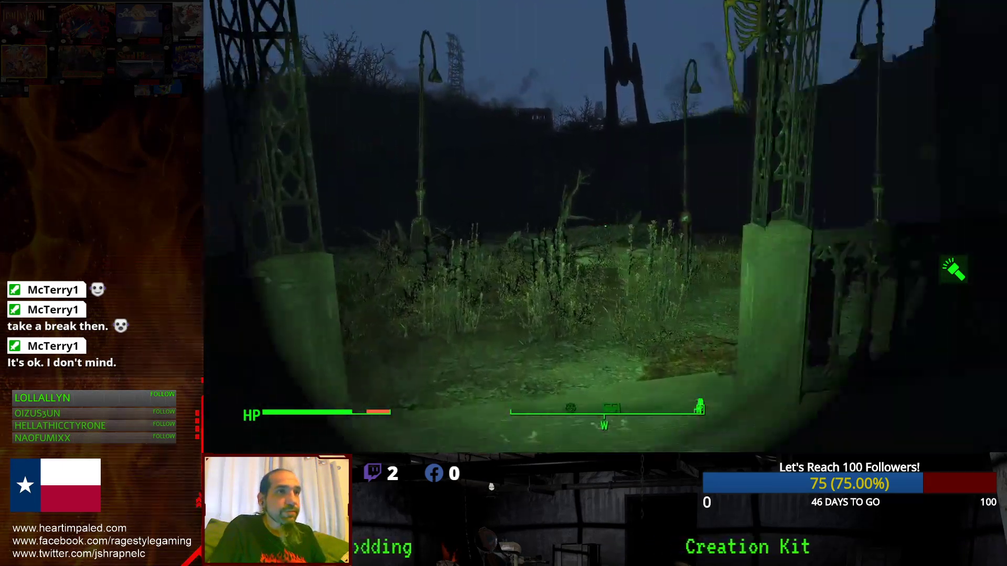
{"action": "key", "text": "grave"}
{"action": "type", "text": "qui"}
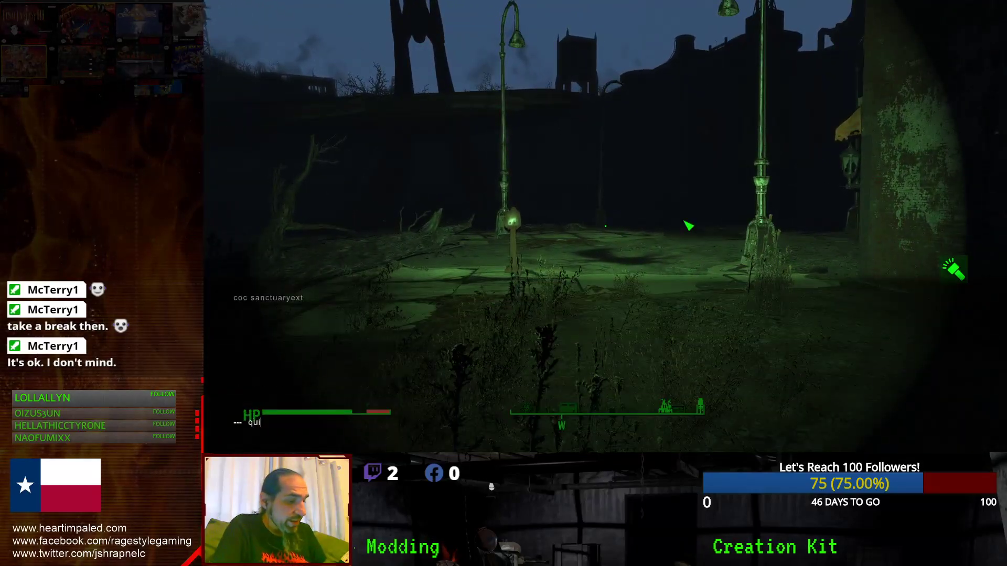
{"action": "type", "text": "tgame"}
{"action": "key", "text": "Return"}
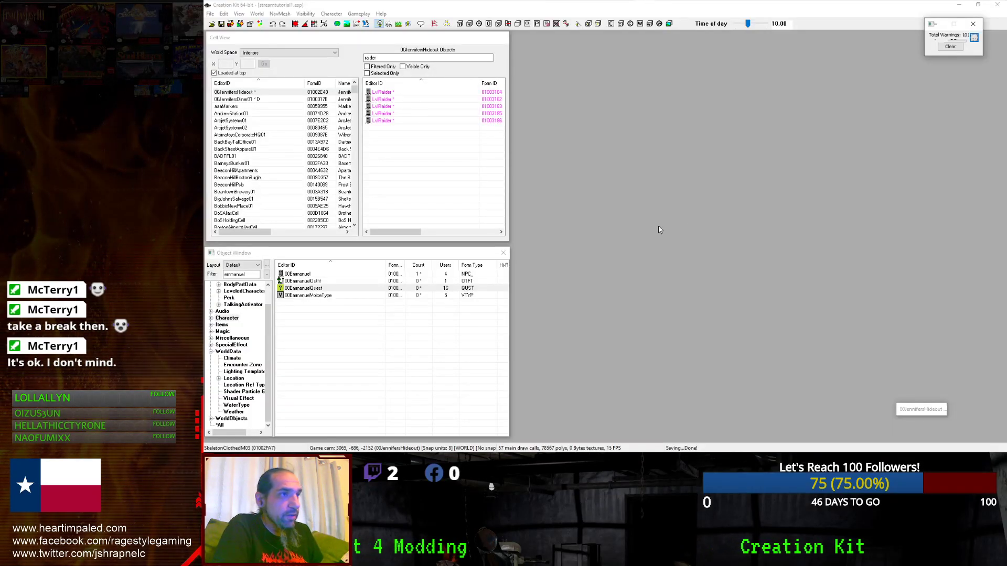
In Creation Kit, open the 00EmmanuelQuest record and select its 00EQ3 scene.
{"action": "left_click", "coordinate": [317, 289]}
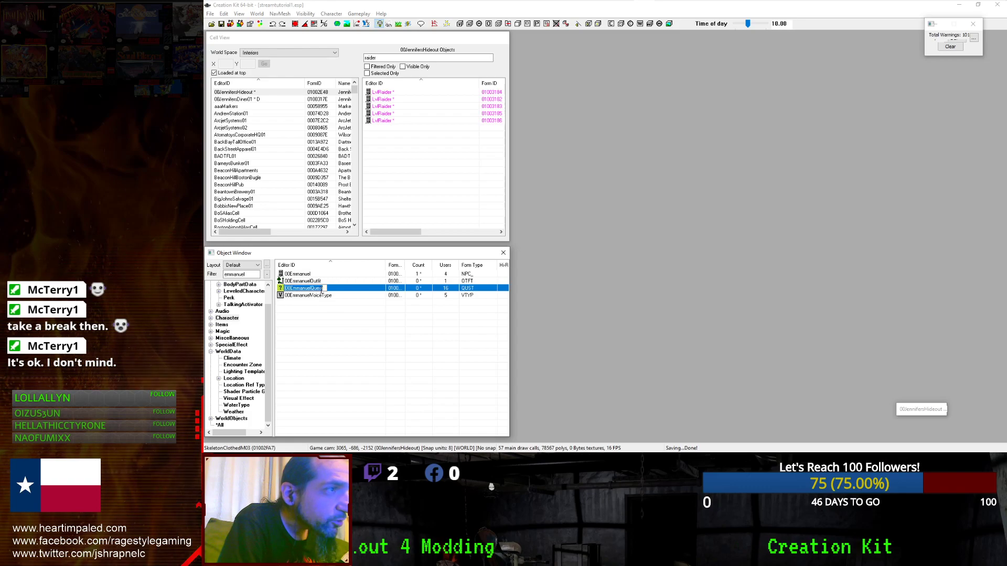
{"action": "double_click", "coordinate": [329, 289]}
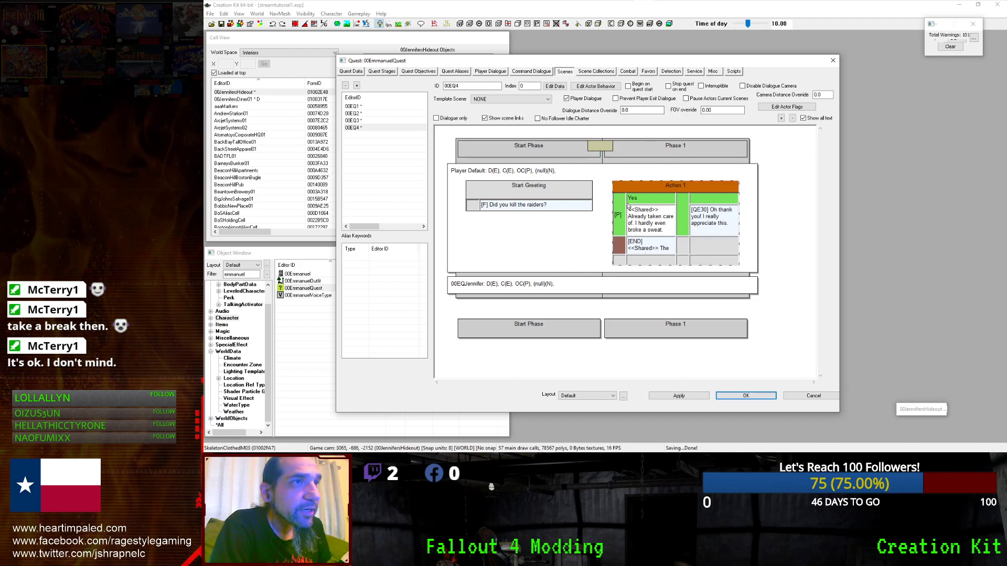
{"action": "left_click", "coordinate": [387, 120]}
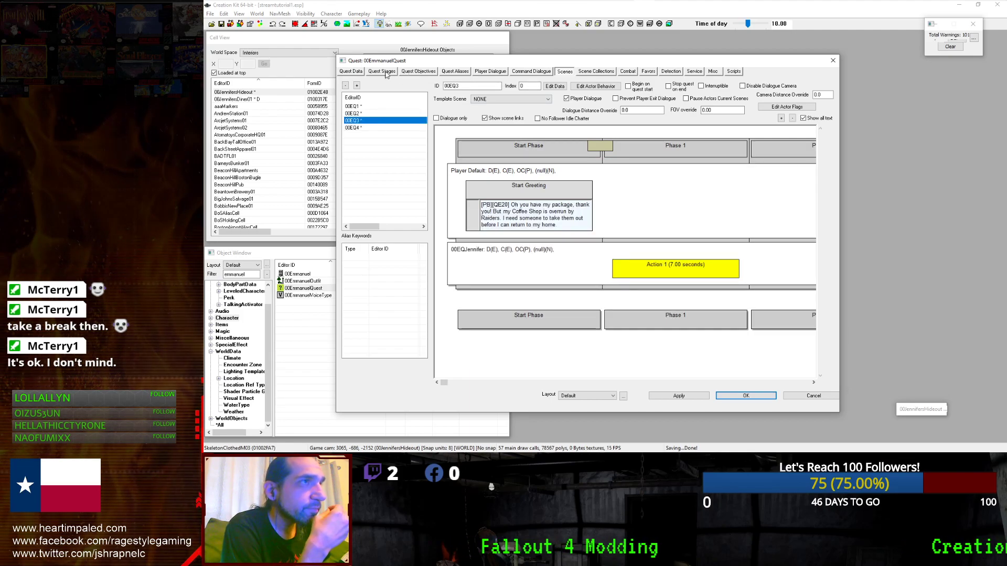
Compare the log entries and Papyrus fragments of quest stages 10, 20 and 30.
{"action": "left_click", "coordinate": [383, 71]}
{"action": "left_click", "coordinate": [367, 103]}
{"action": "left_click", "coordinate": [373, 117]}
{"action": "left_click", "coordinate": [730, 224]}
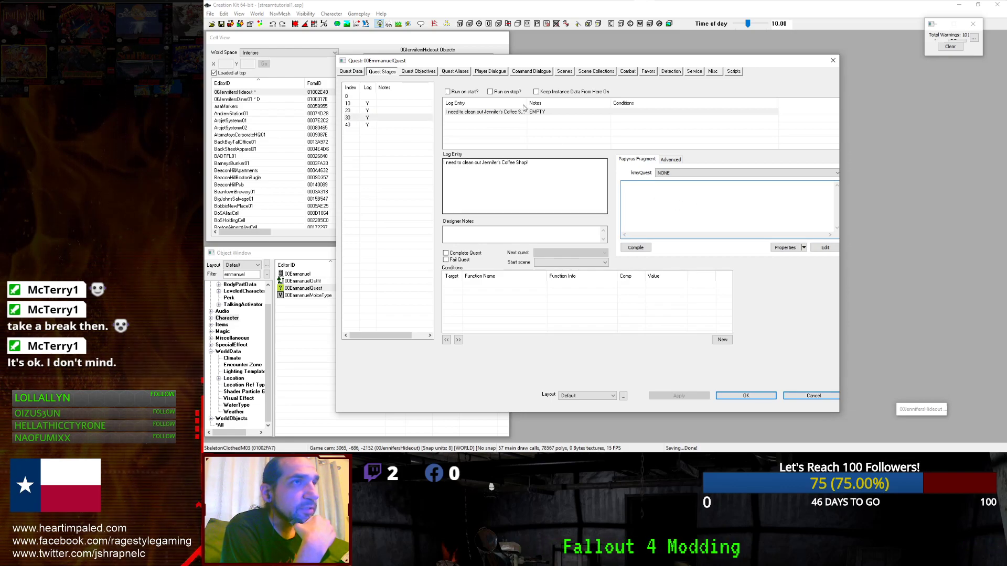
{"action": "left_click", "coordinate": [363, 110]}
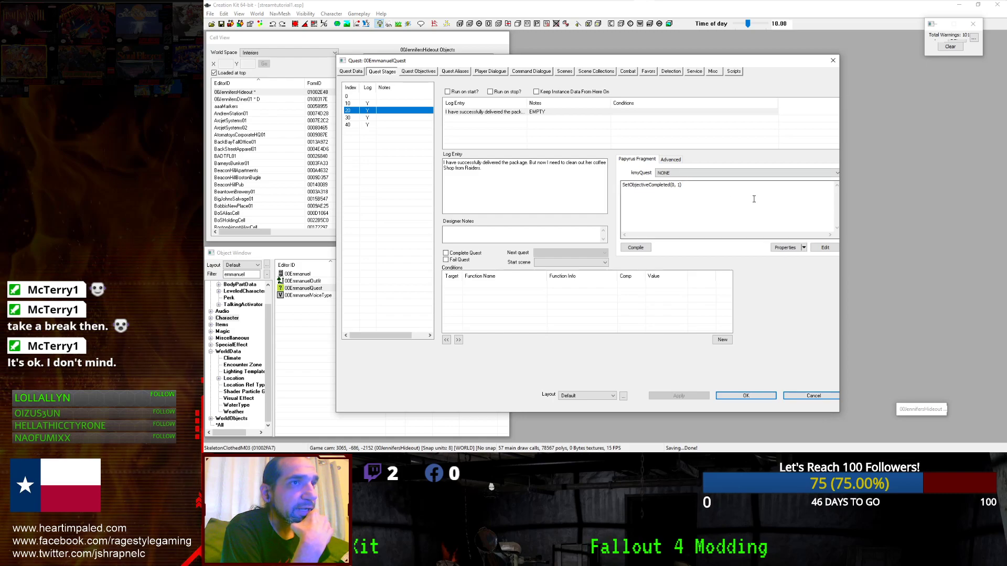
{"action": "left_click", "coordinate": [363, 104]}
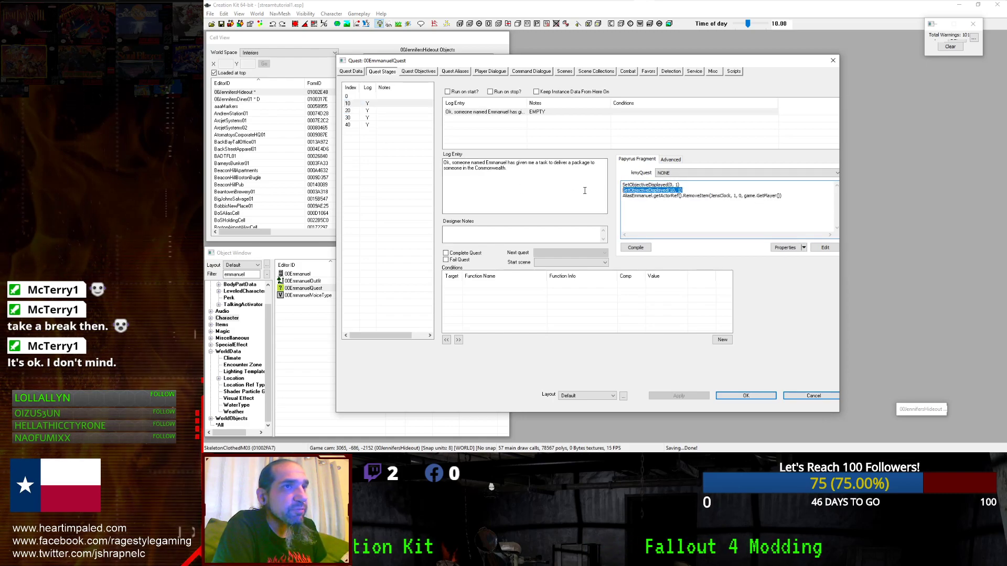
{"action": "left_click", "coordinate": [398, 118]}
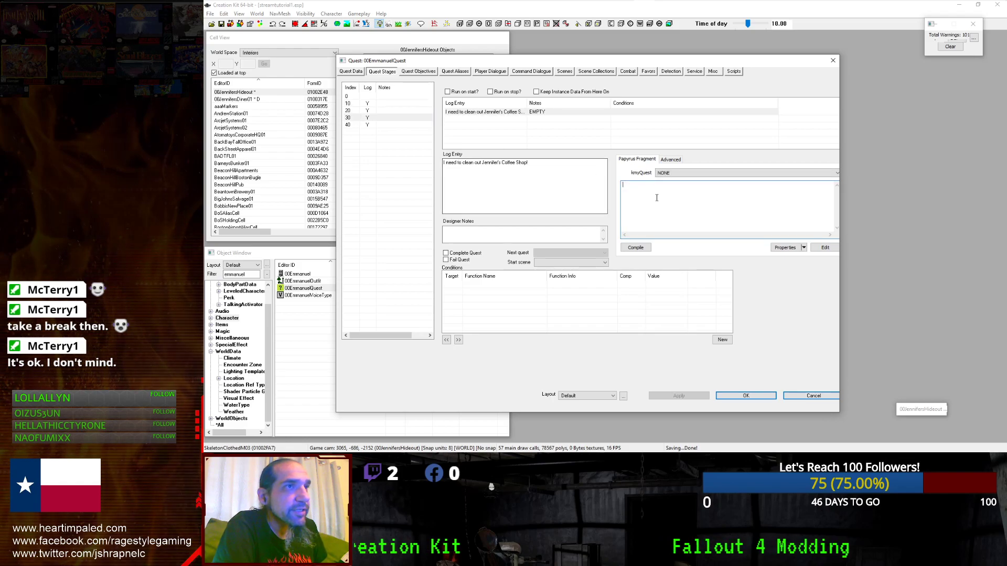
{"action": "left_click", "coordinate": [391, 103]}
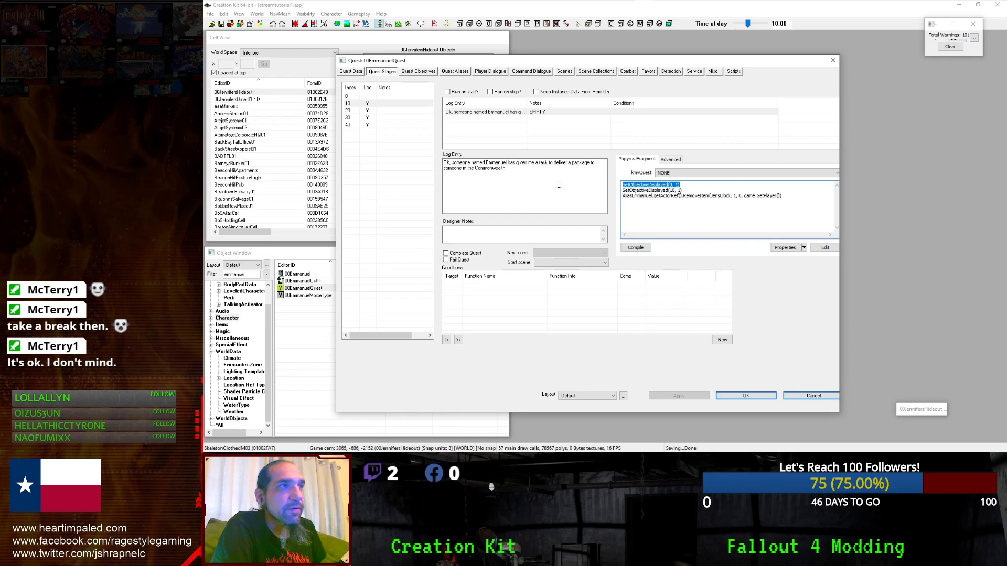
{"action": "left_click", "coordinate": [368, 118]}
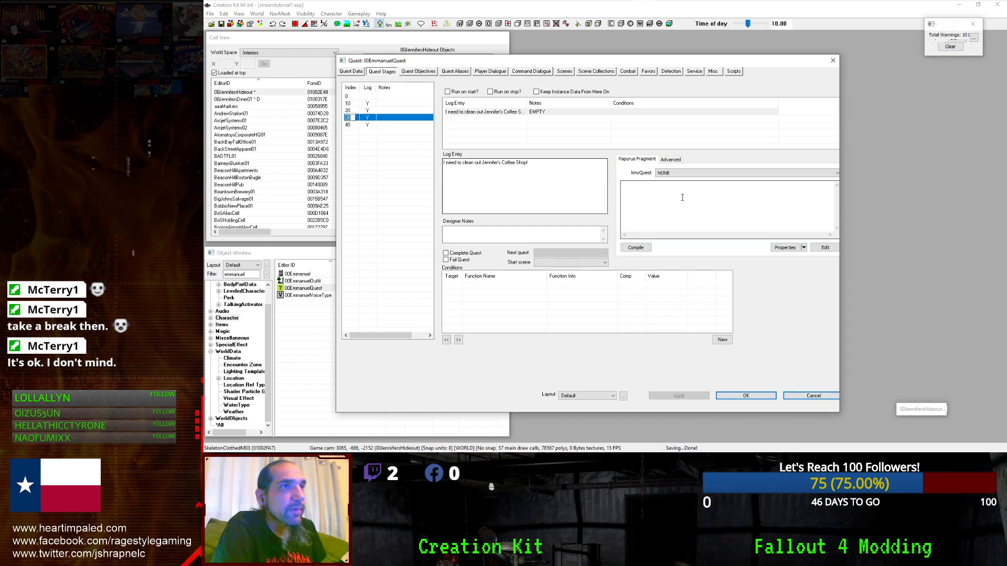
{"action": "left_click", "coordinate": [703, 198]}
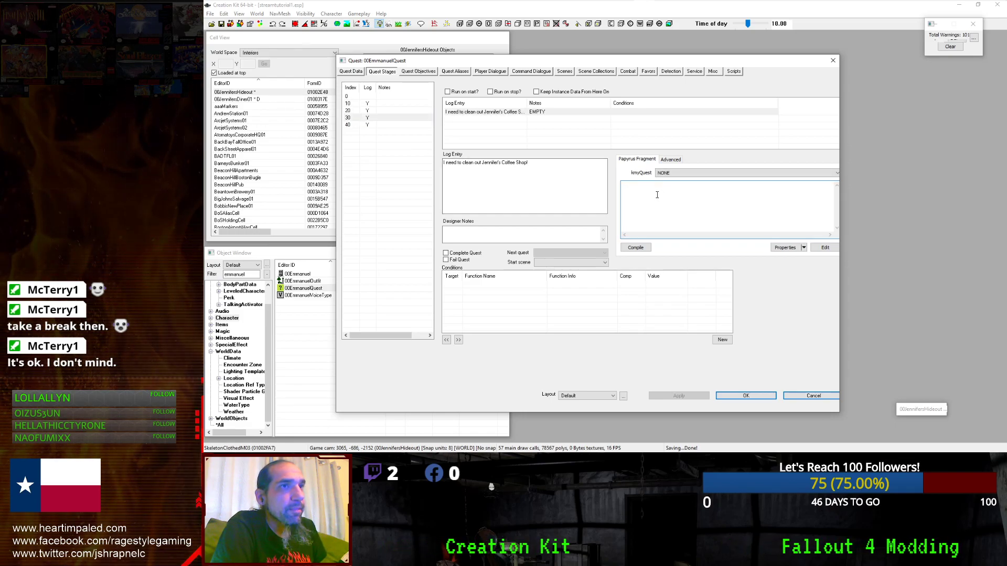
{"action": "type", "text": "RemoveItem(Form akItemToRemove, int aiCount, bool abSilent, ObjectReference akOtherContainer) Se"}
{"action": "type", "text": "Object"}
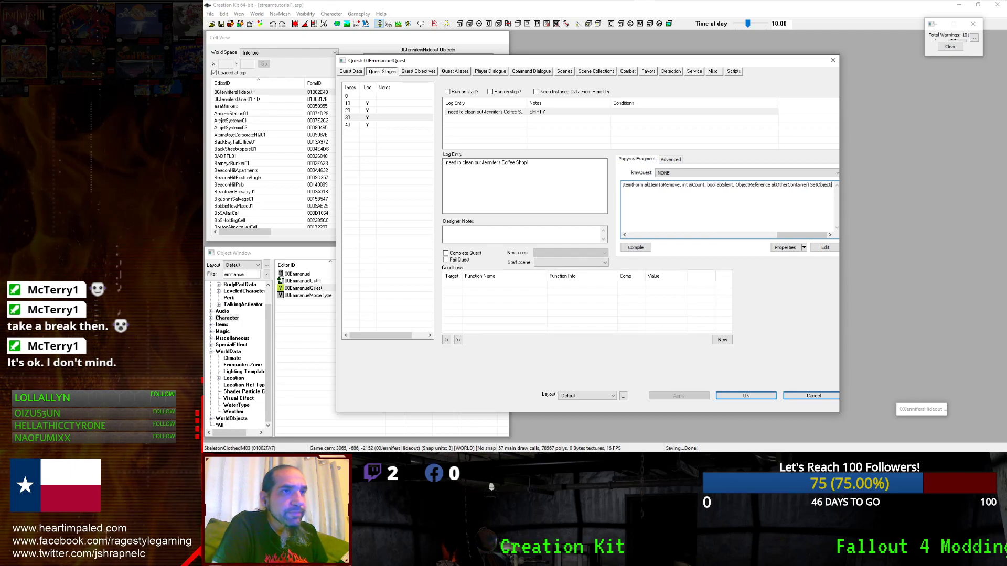
{"action": "key", "text": "ctrl+z"}
{"action": "key", "text": "ctrl+z"}
{"action": "key", "text": "ctrl+z"}
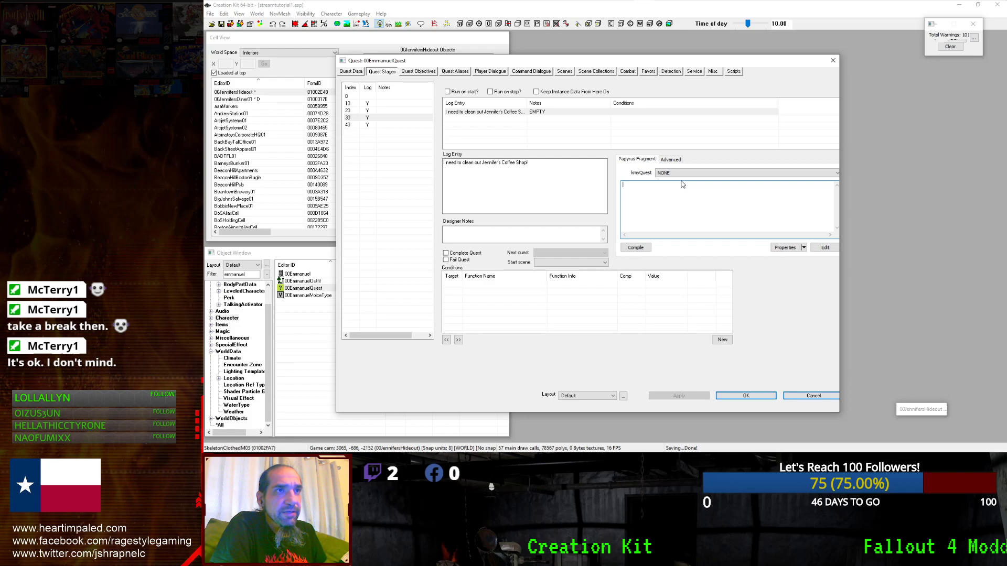
Write SetObjectiveDisplayed(20) in the Papyrus fragment of quest stage 30.
{"action": "type", "text": "SetObjecti"}
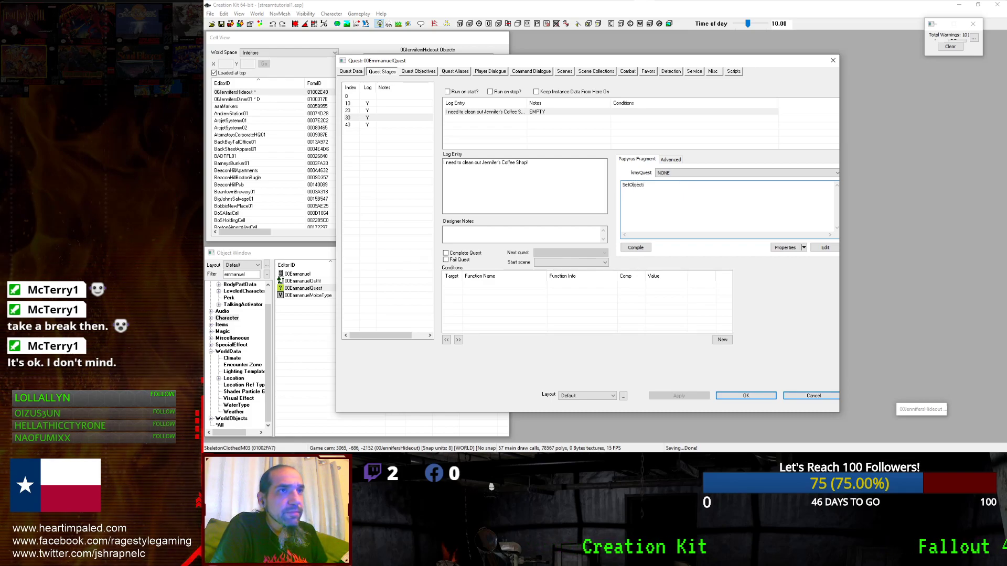
{"action": "type", "text": "veDisplaye"}
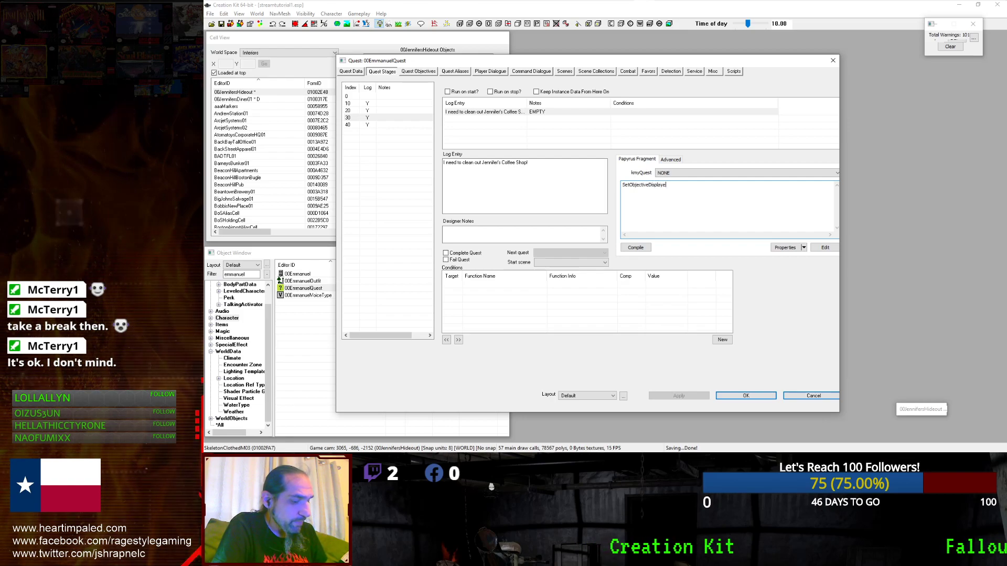
{"action": "type", "text": "d(20"}
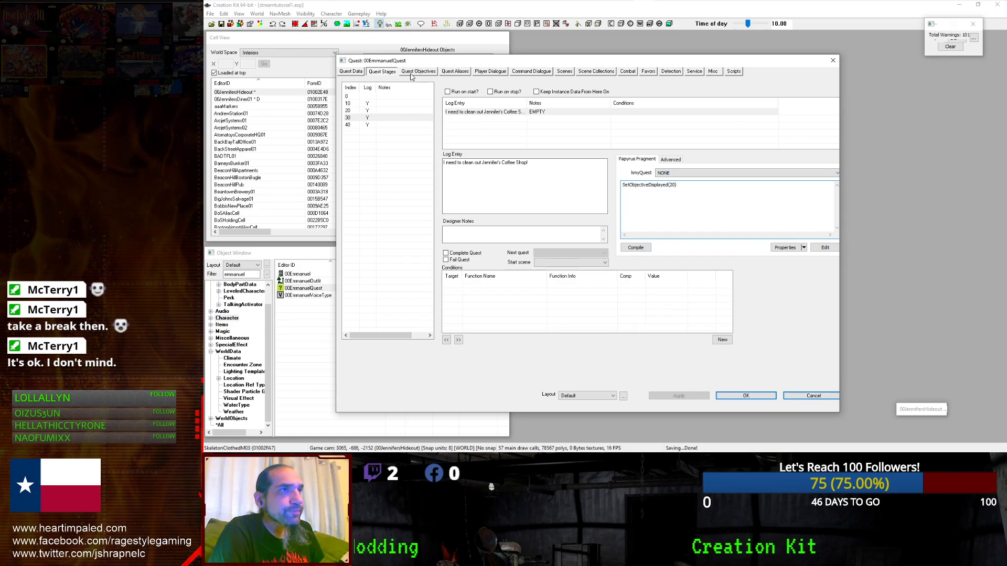
Try to add a new entry to the quest objectives, select objective 10, and cancel the crash problem report.
{"action": "left_click", "coordinate": [412, 73]}
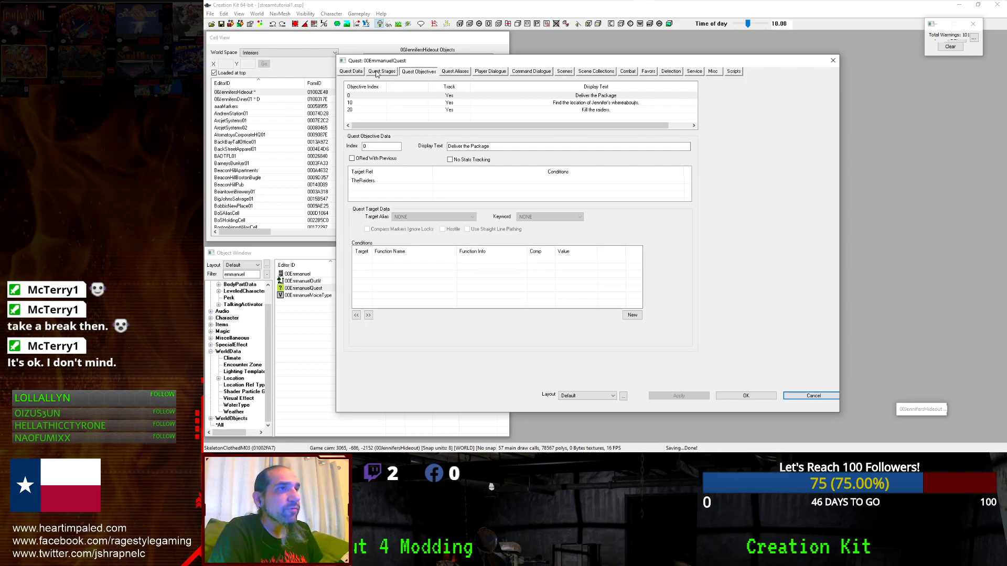
{"action": "left_click", "coordinate": [432, 120]}
{"action": "right_click", "coordinate": [433, 118]}
{"action": "left_click", "coordinate": [443, 123]}
{"action": "left_click", "coordinate": [372, 110]}
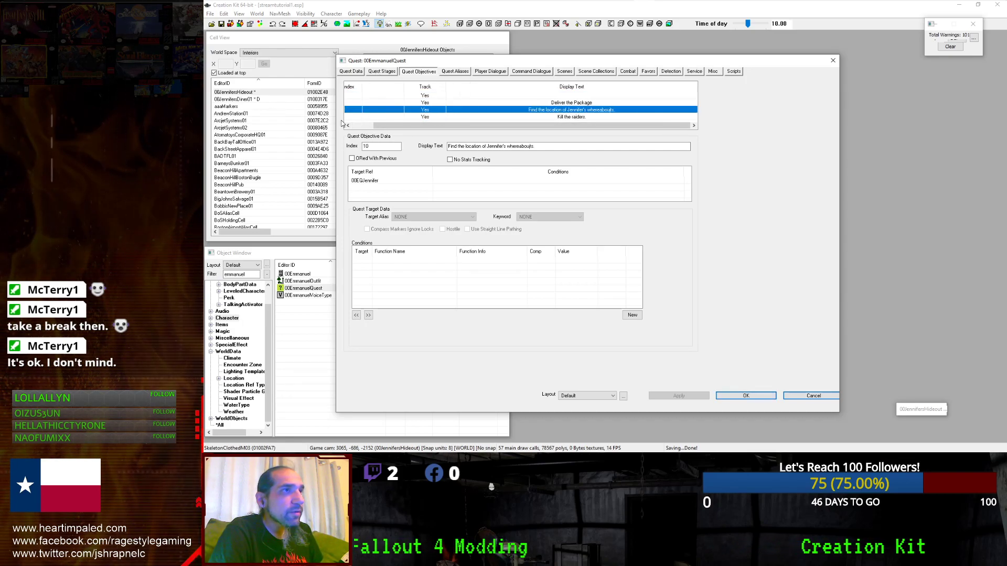
{"action": "left_click_drag", "start_coordinate": [445, 126], "coordinate": [385, 126]}
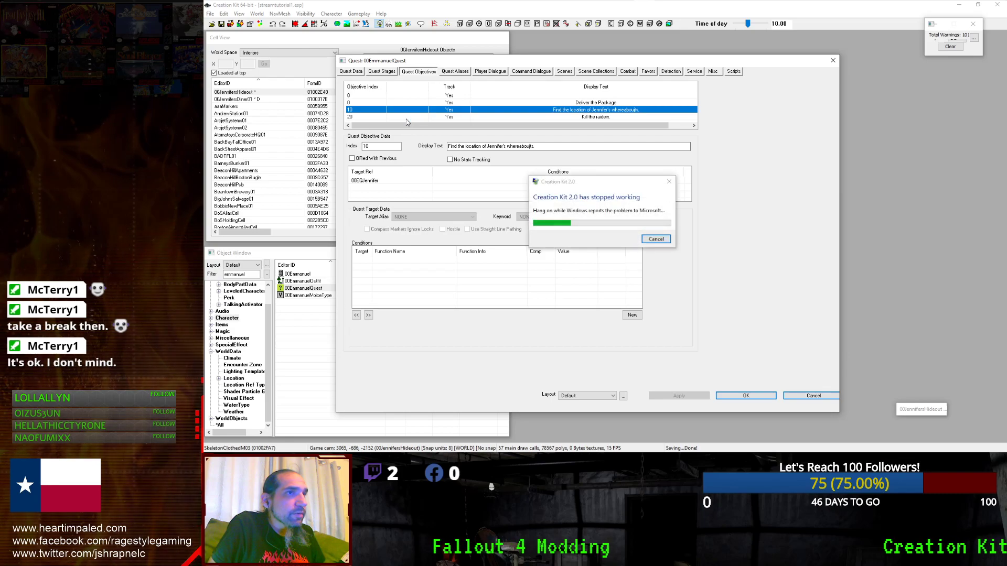
{"action": "left_click", "coordinate": [655, 240]}
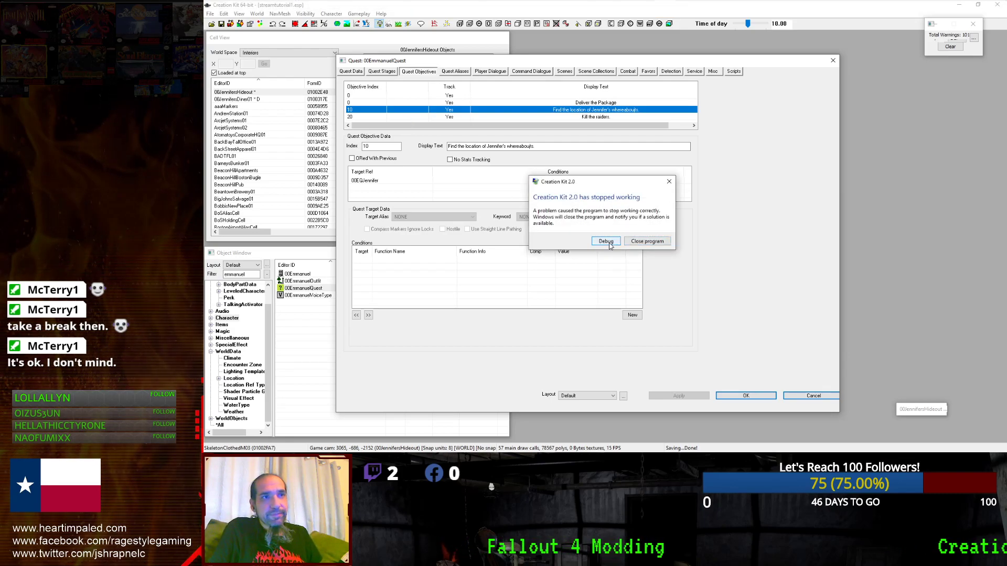